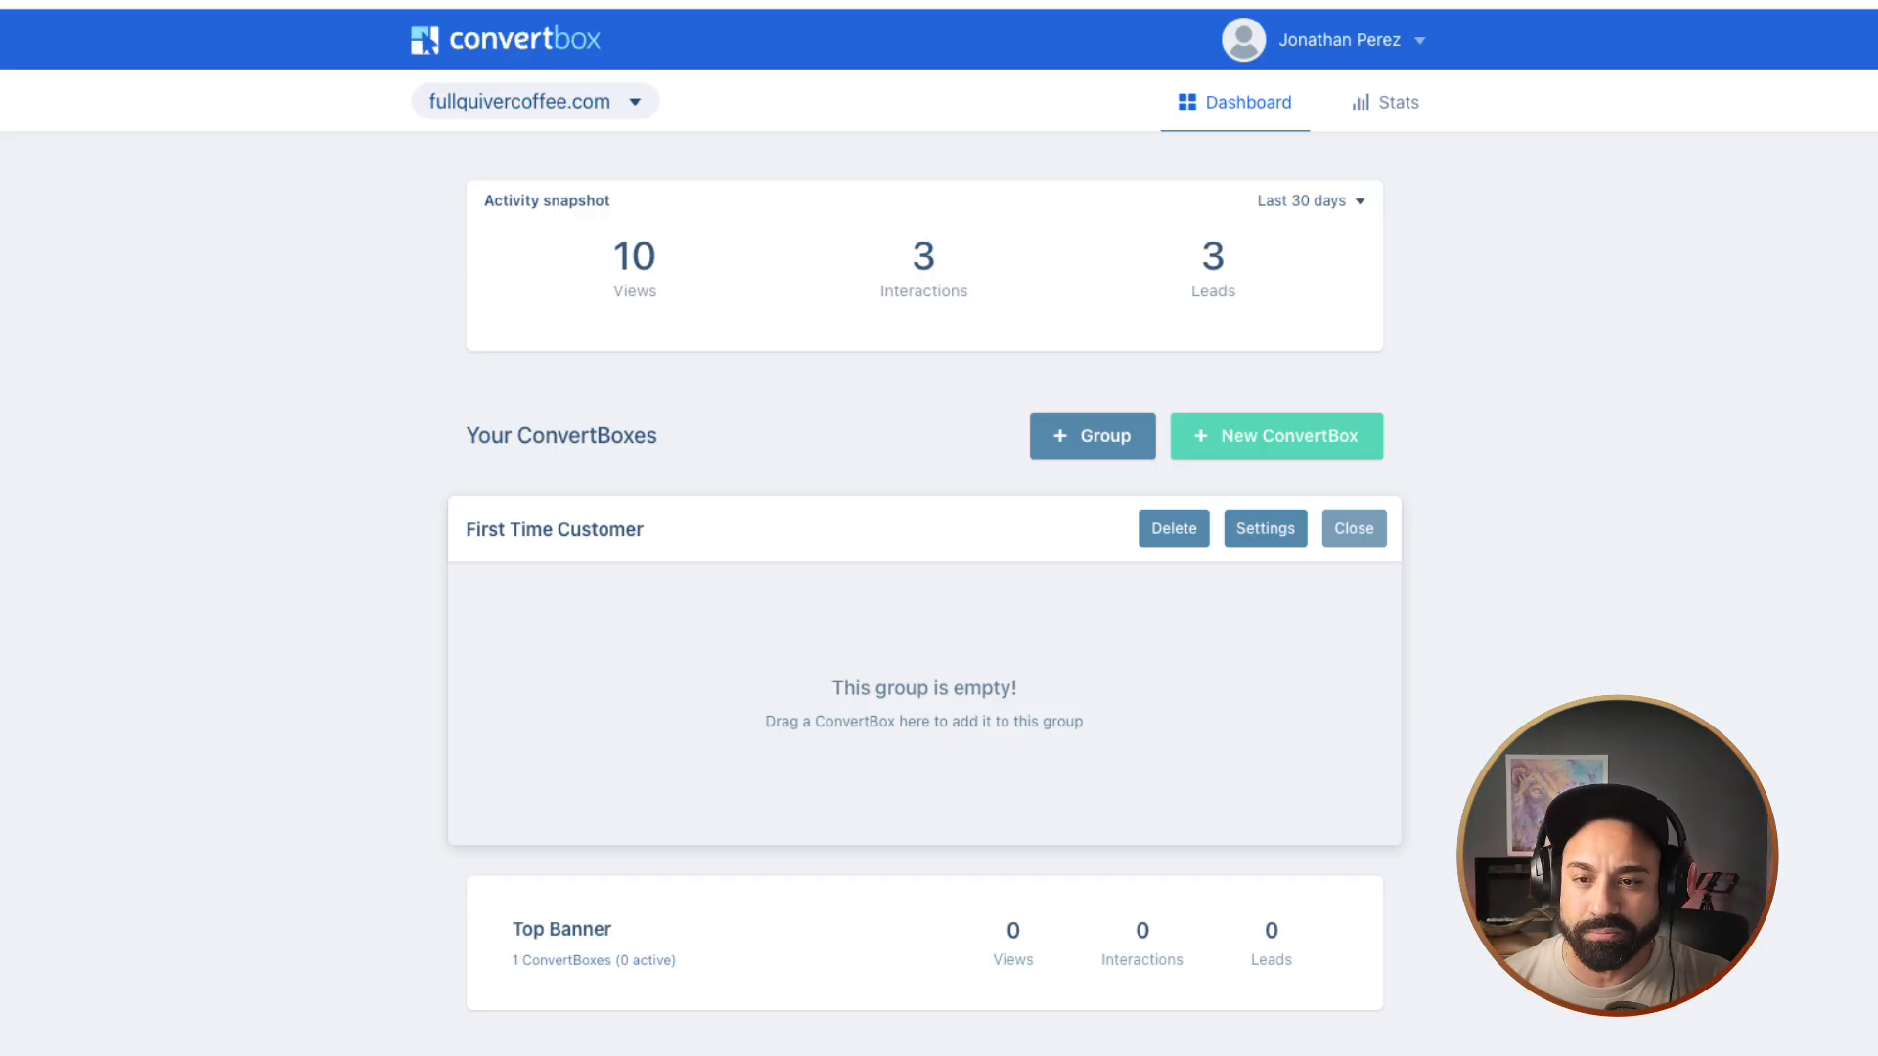
Step: Start a new ConvertBox and name it "First Time Visitor Coupon"
left_click(1312, 437)
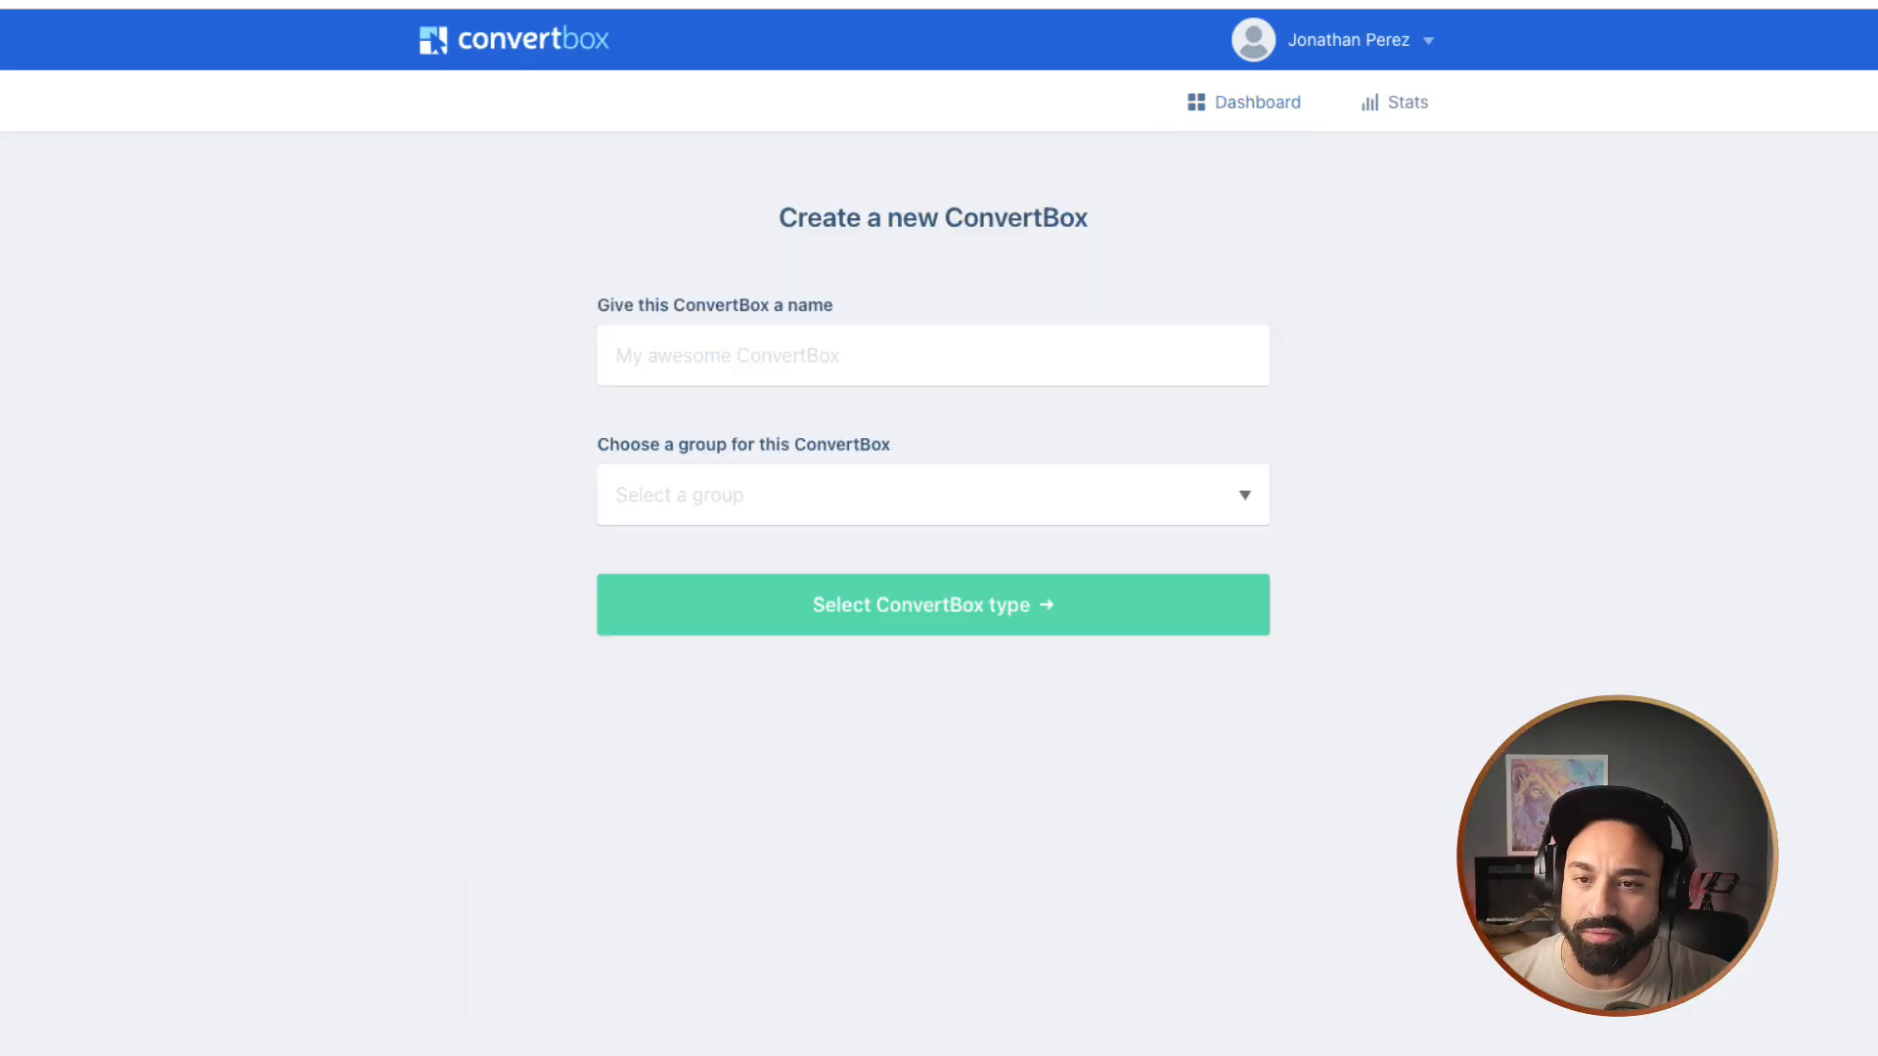
left_click(933, 355)
type("Fi")
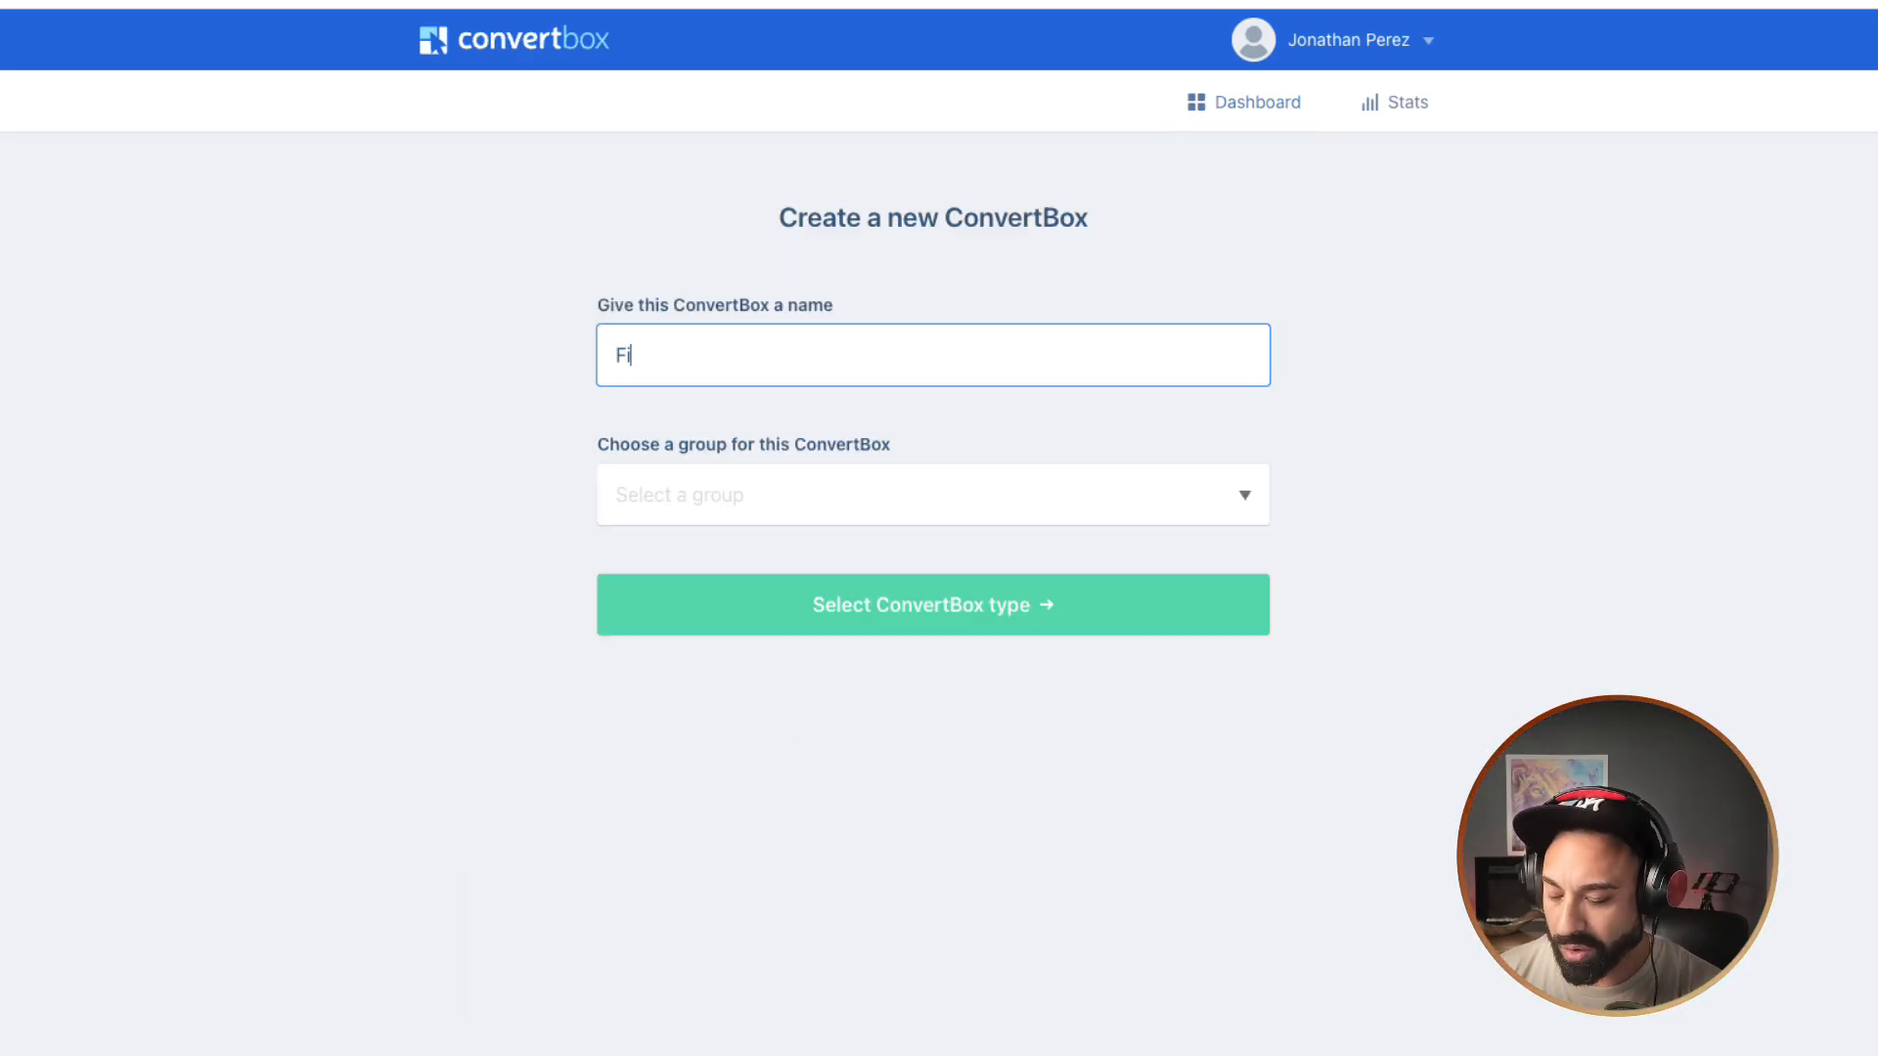
type("rst Time Vi")
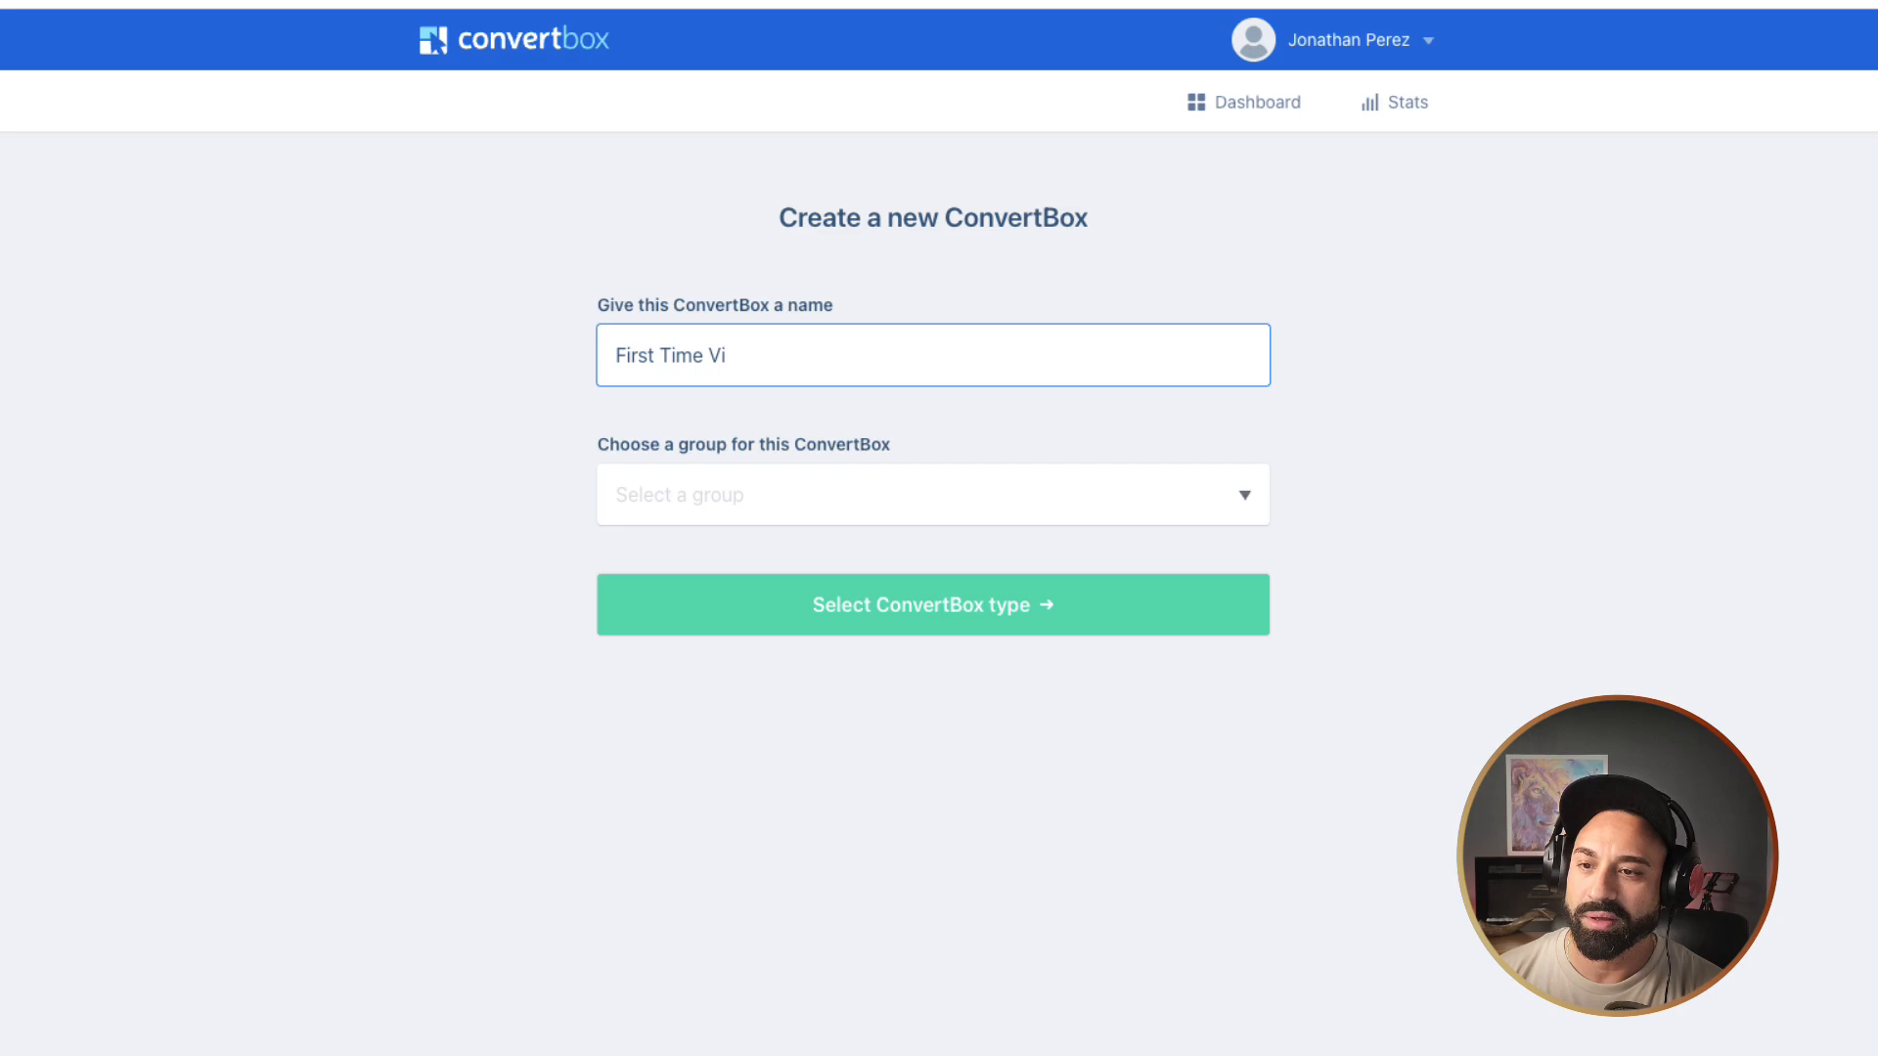
type("sisot")
key("BackSpace")
key("BackSpace")
key("BackSpace")
type("tor")
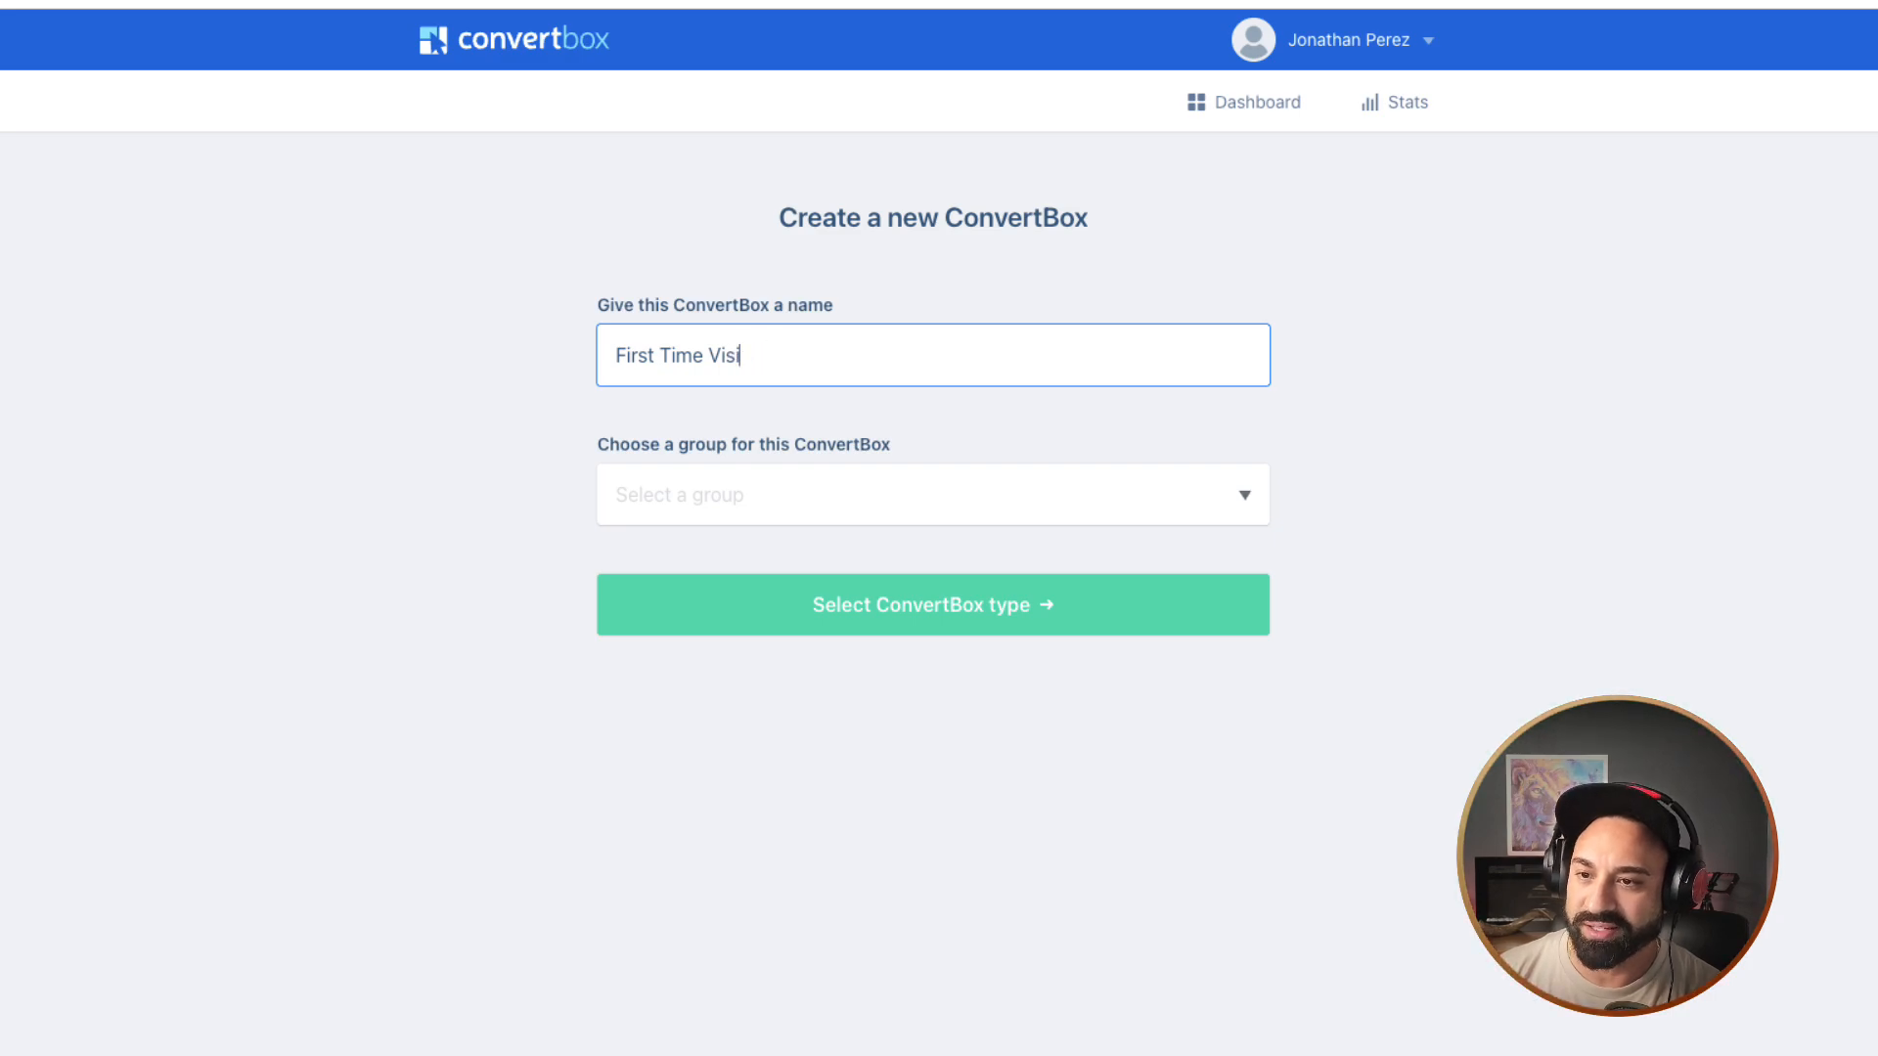
type(" Coupon")
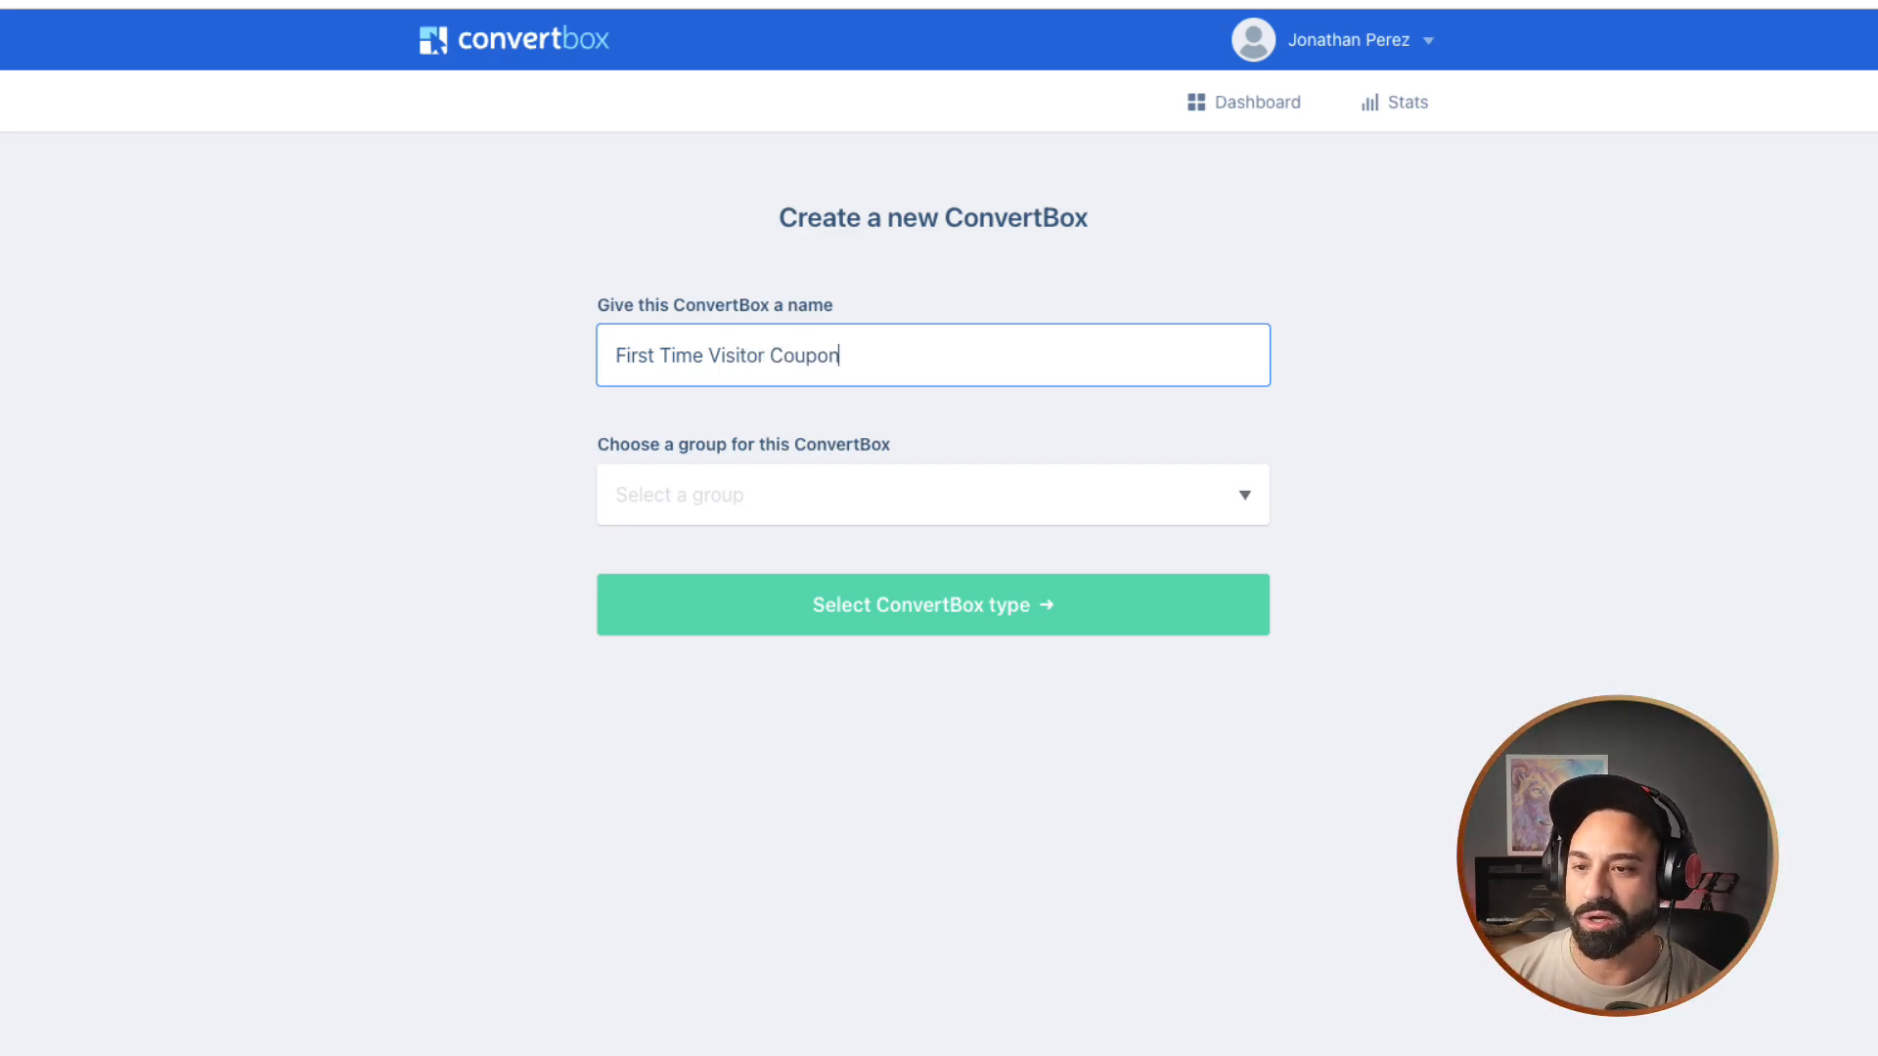
Step: Assign the new ConvertBox to the First Time Customer group and proceed to the type selection
key("Tab")
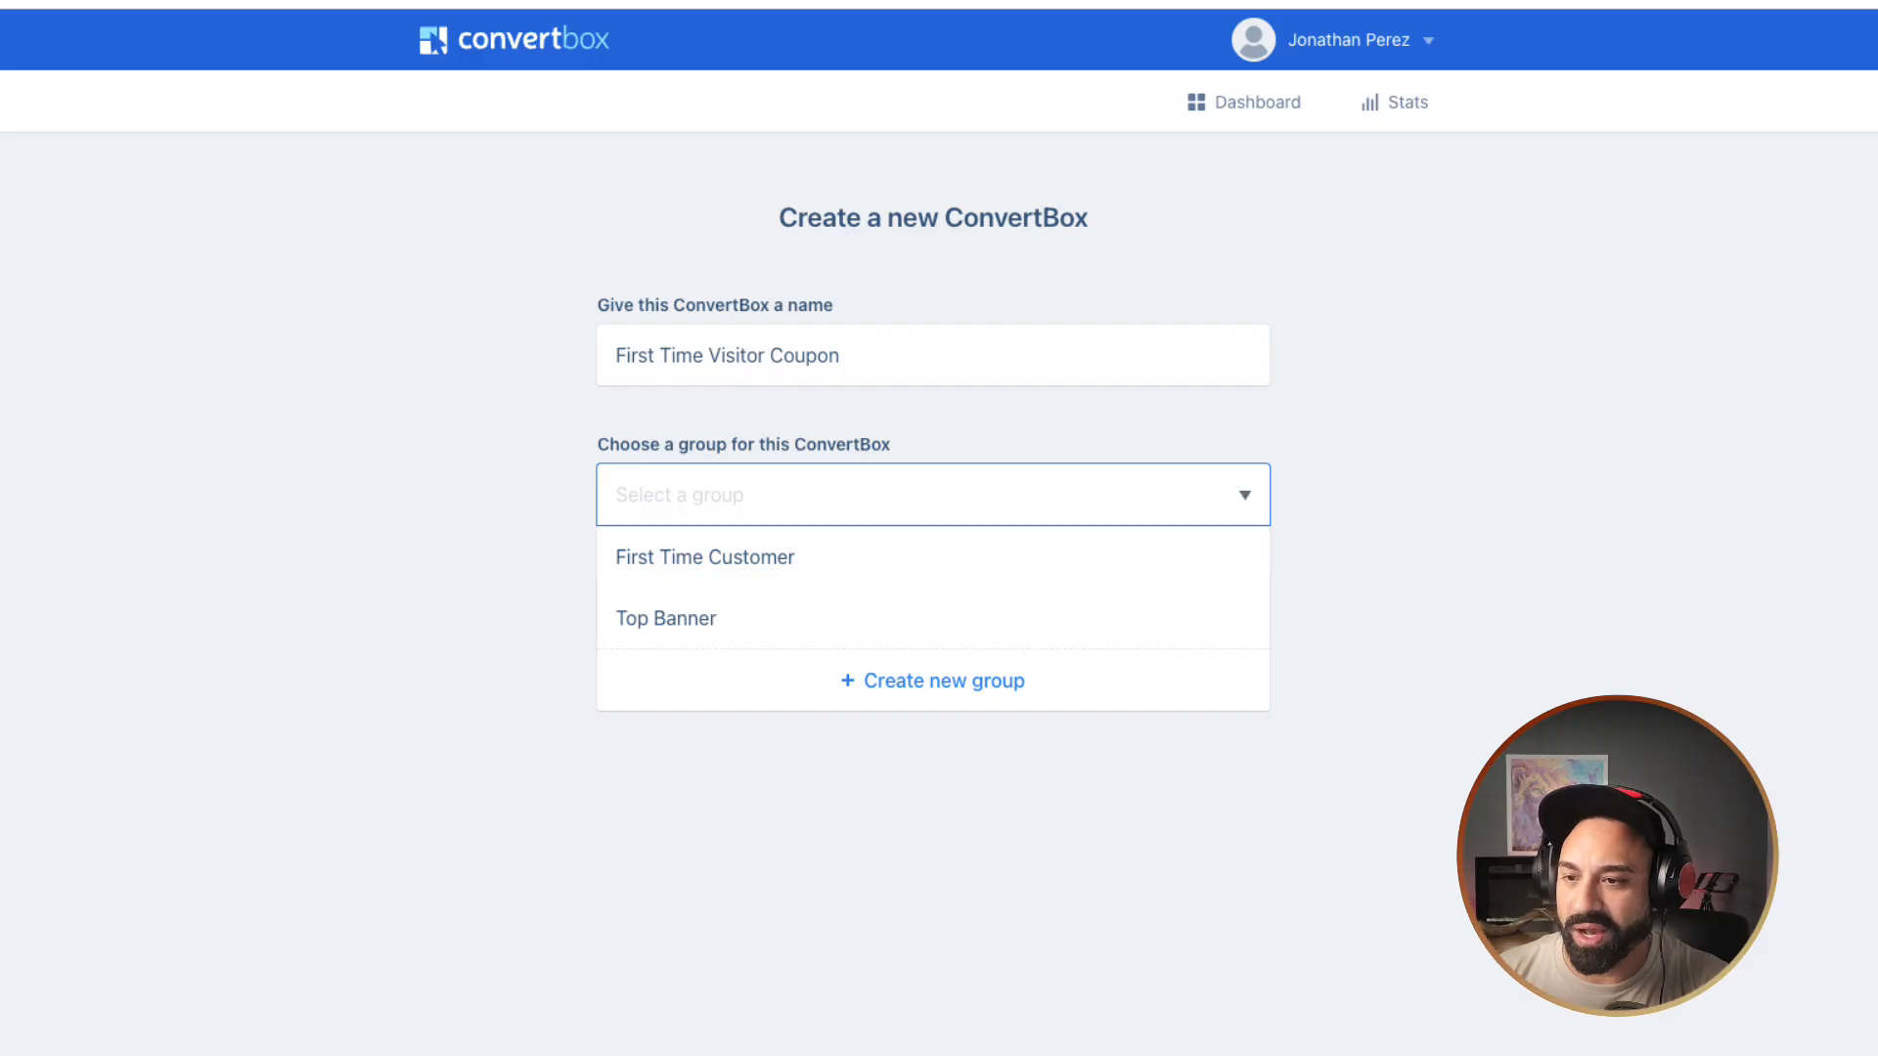
key("Return")
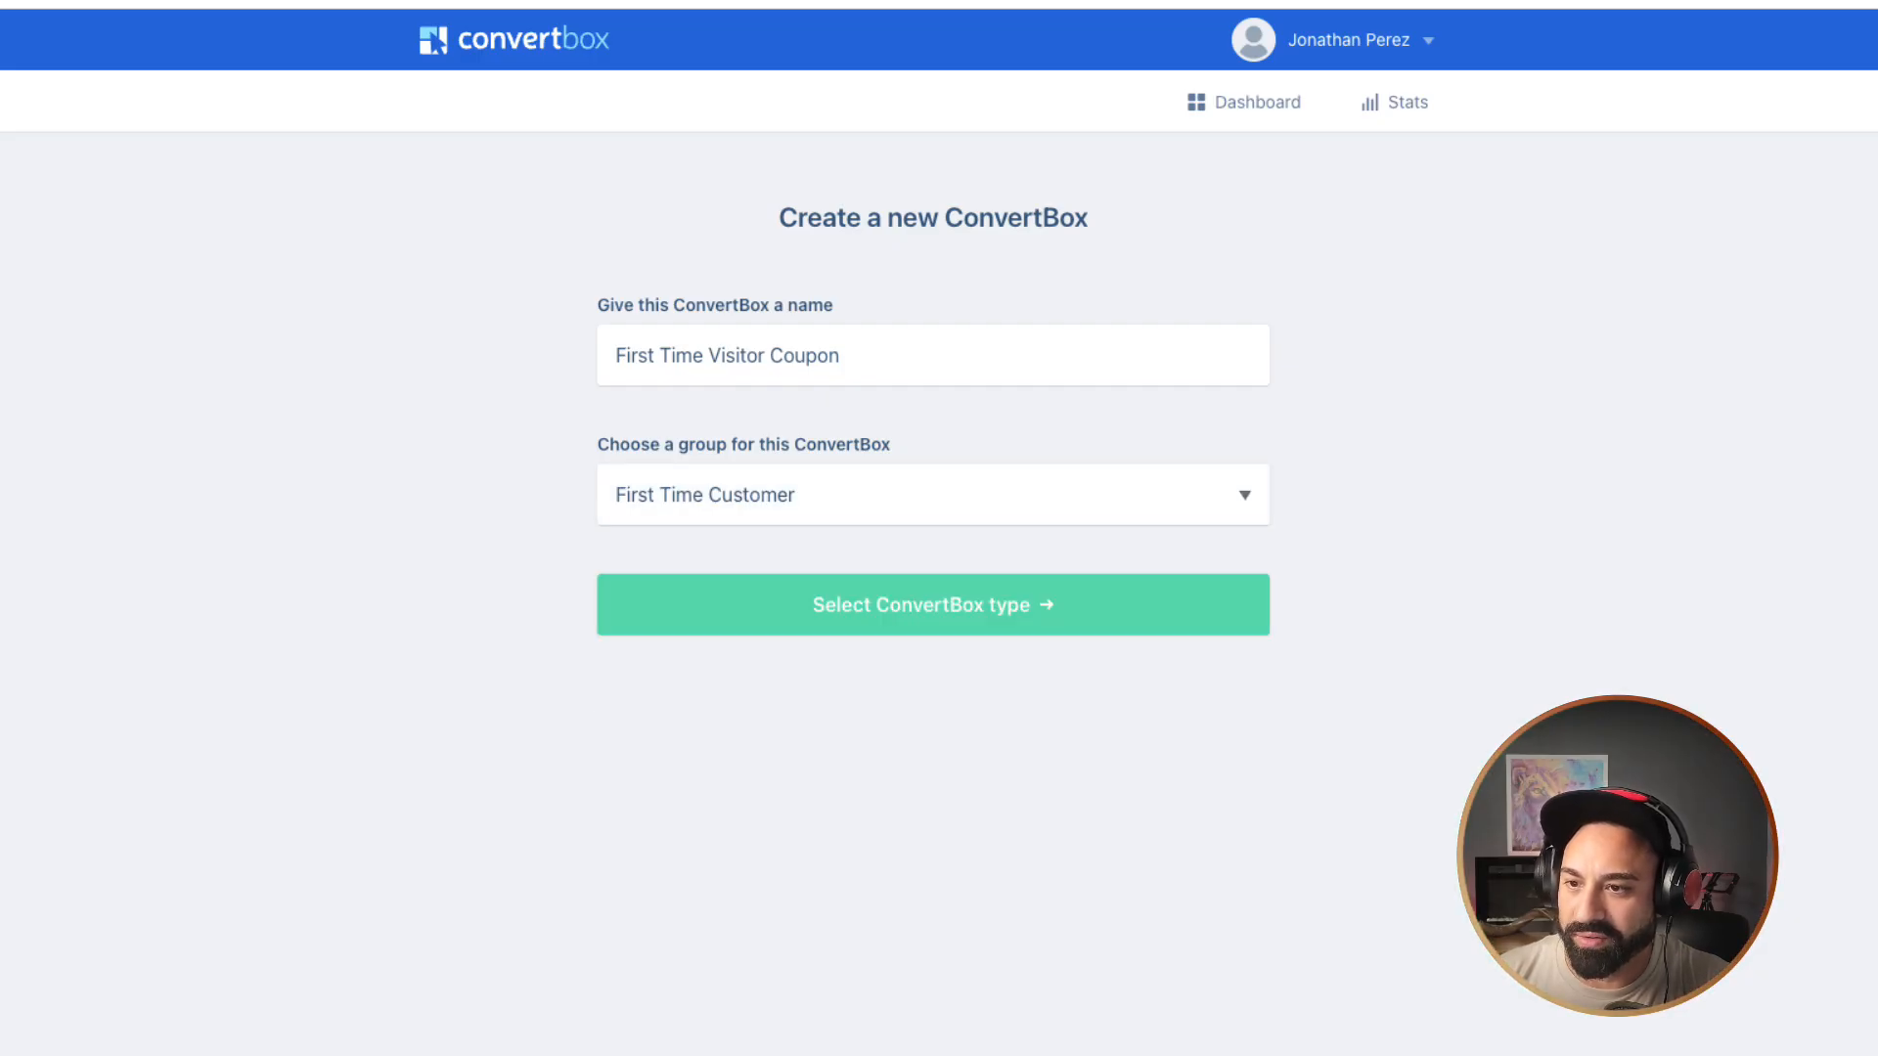
left_click(981, 605)
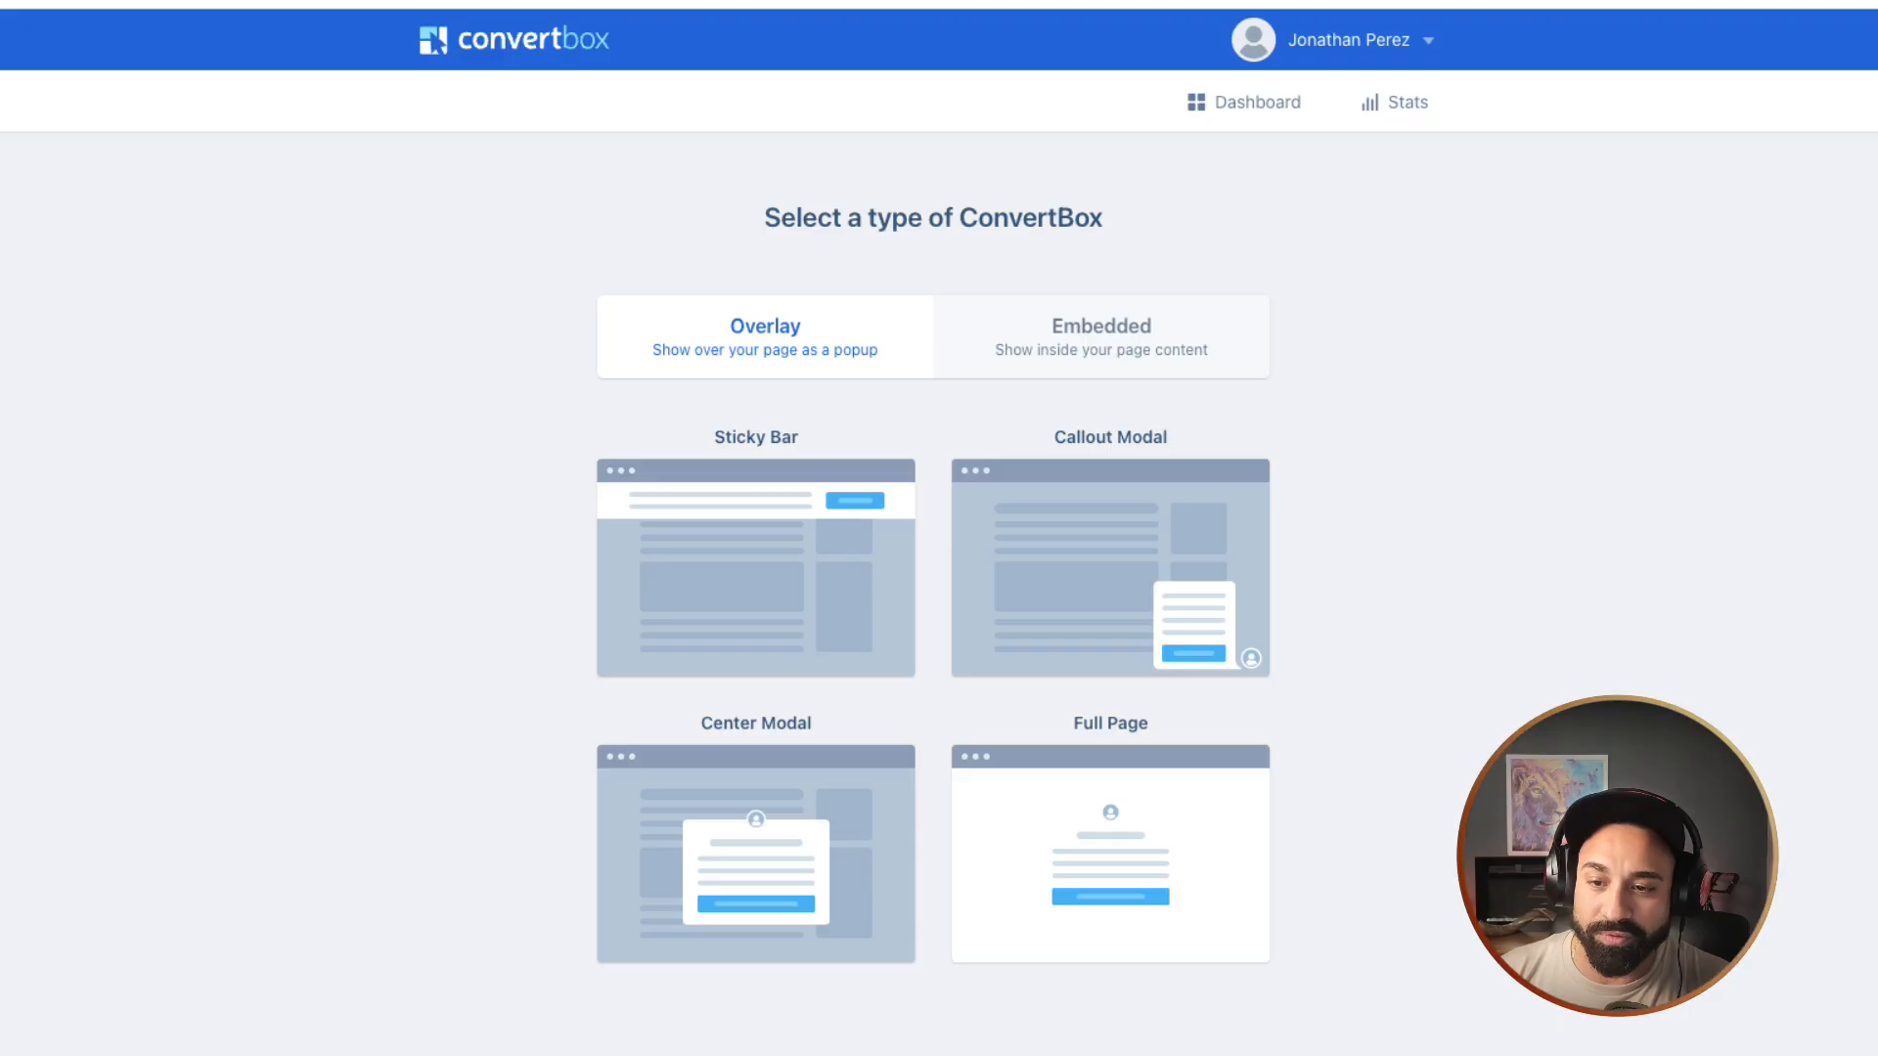
Step: Choose the Center Modal overlay as the ConvertBox type
mouse_move(1110, 854)
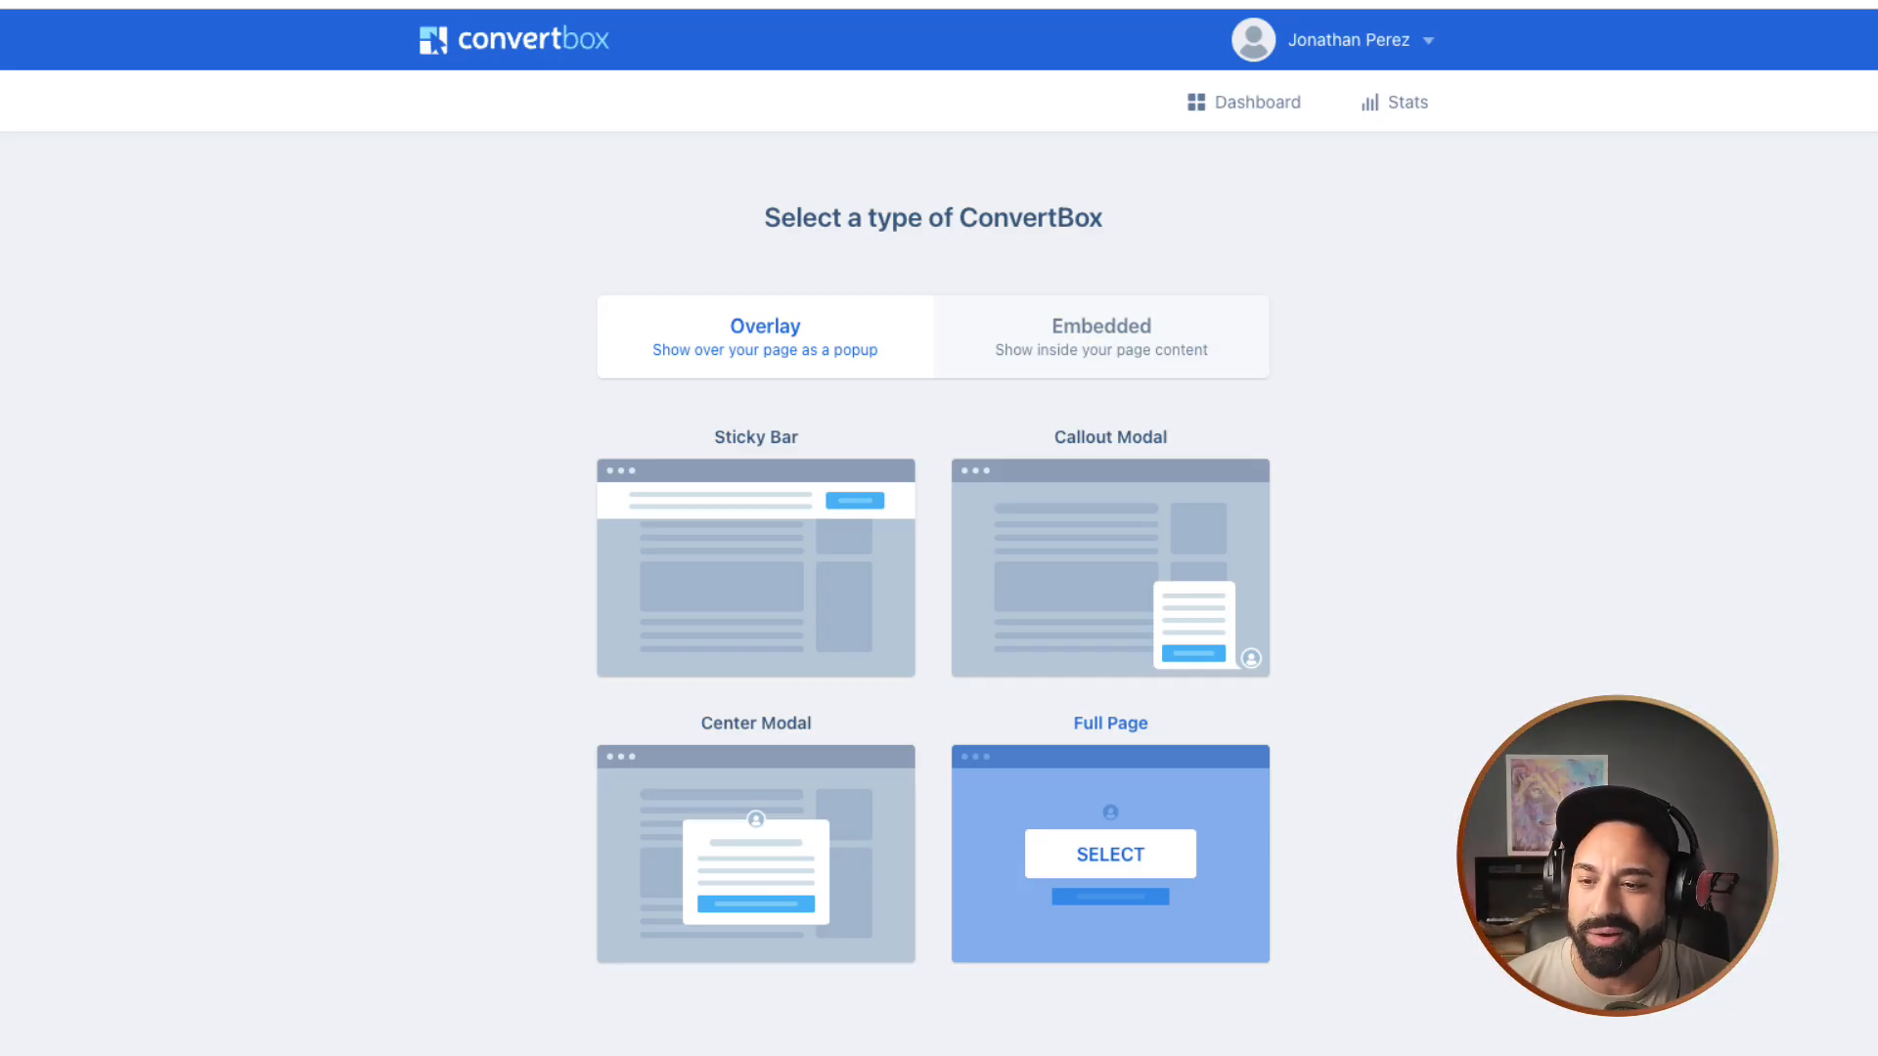
mouse_move(756, 854)
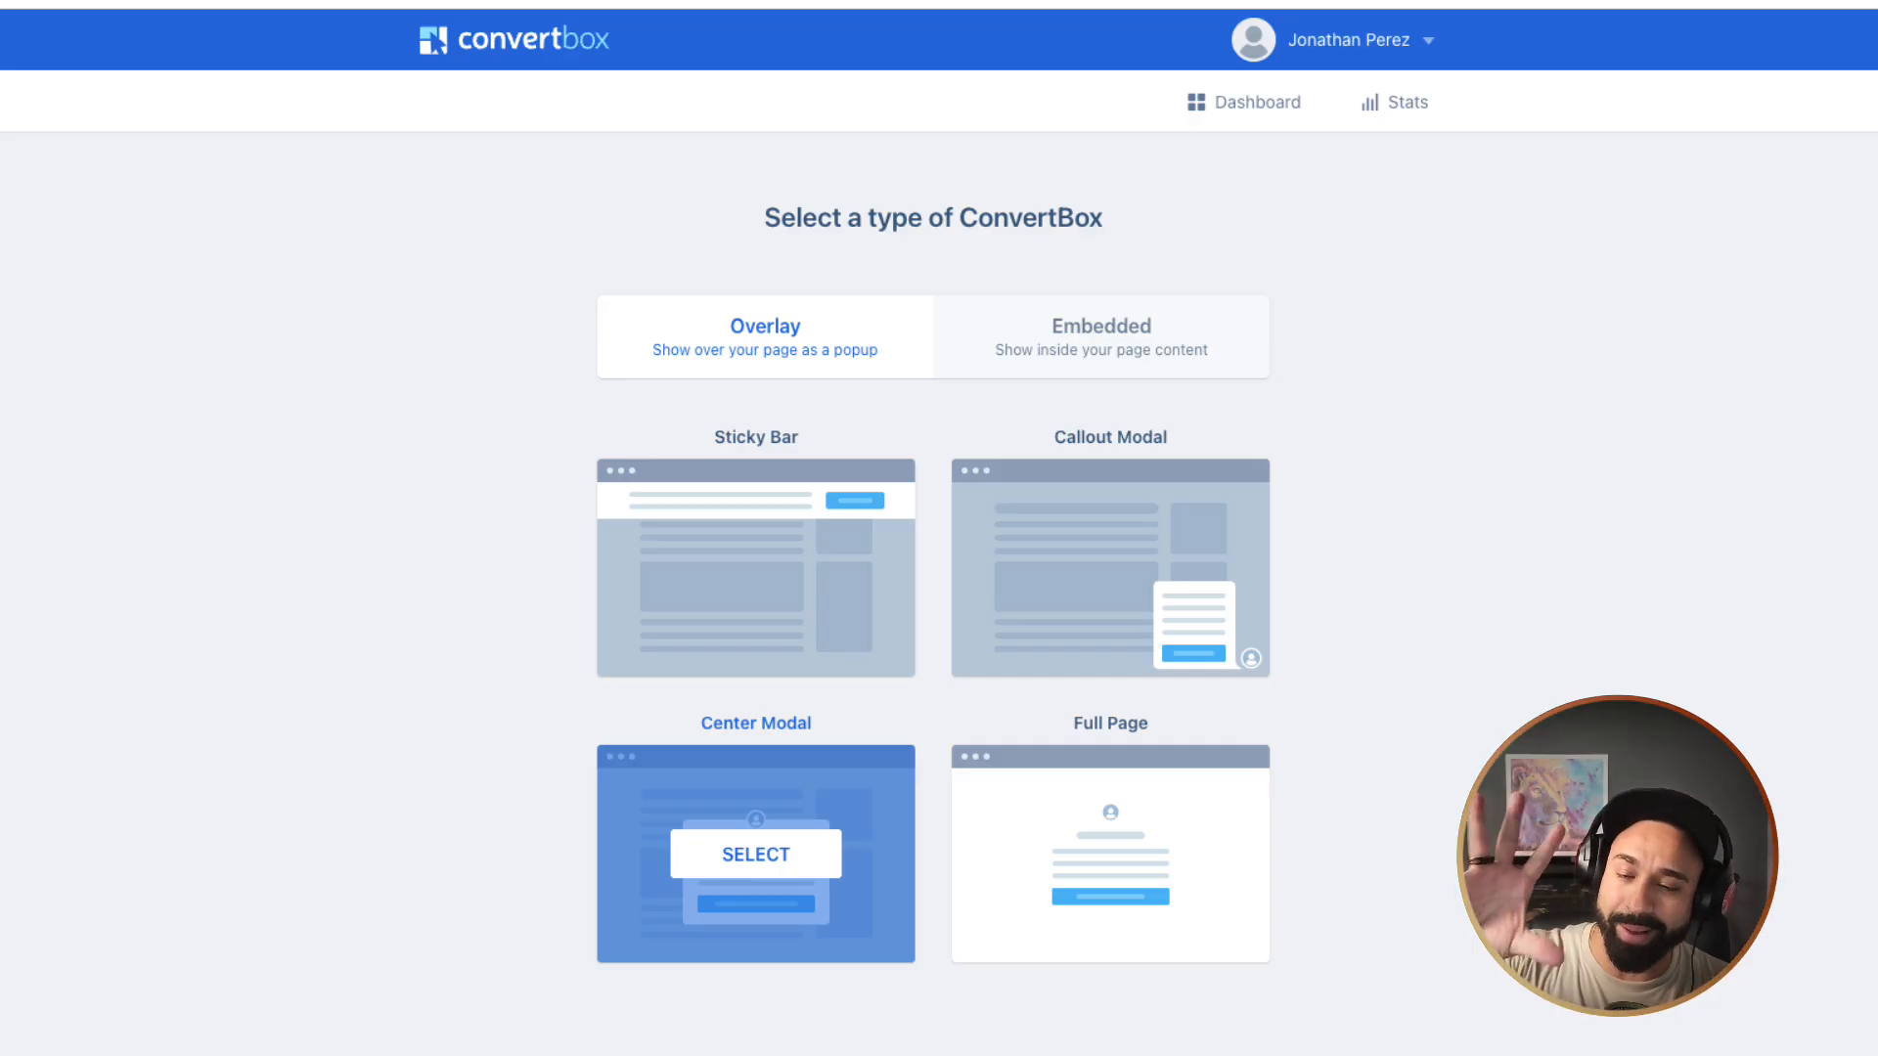
mouse_move(756, 568)
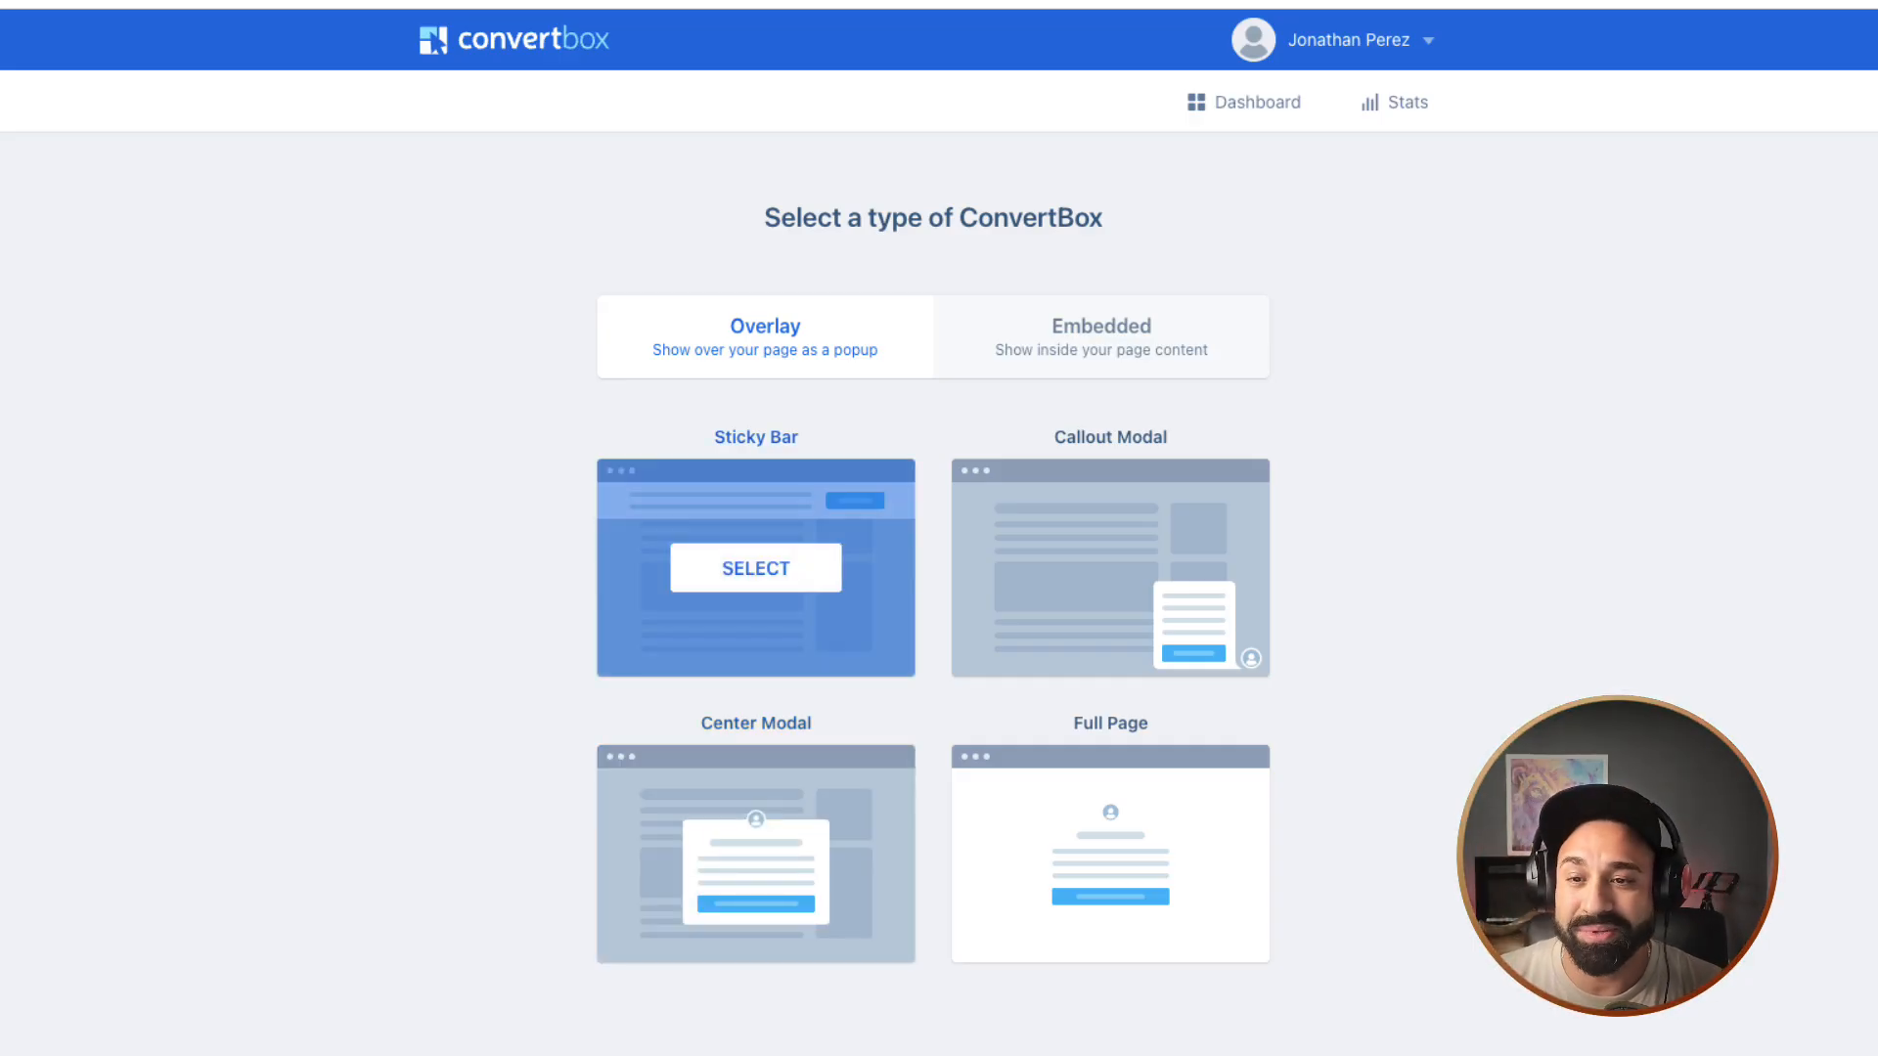
mouse_move(1110, 568)
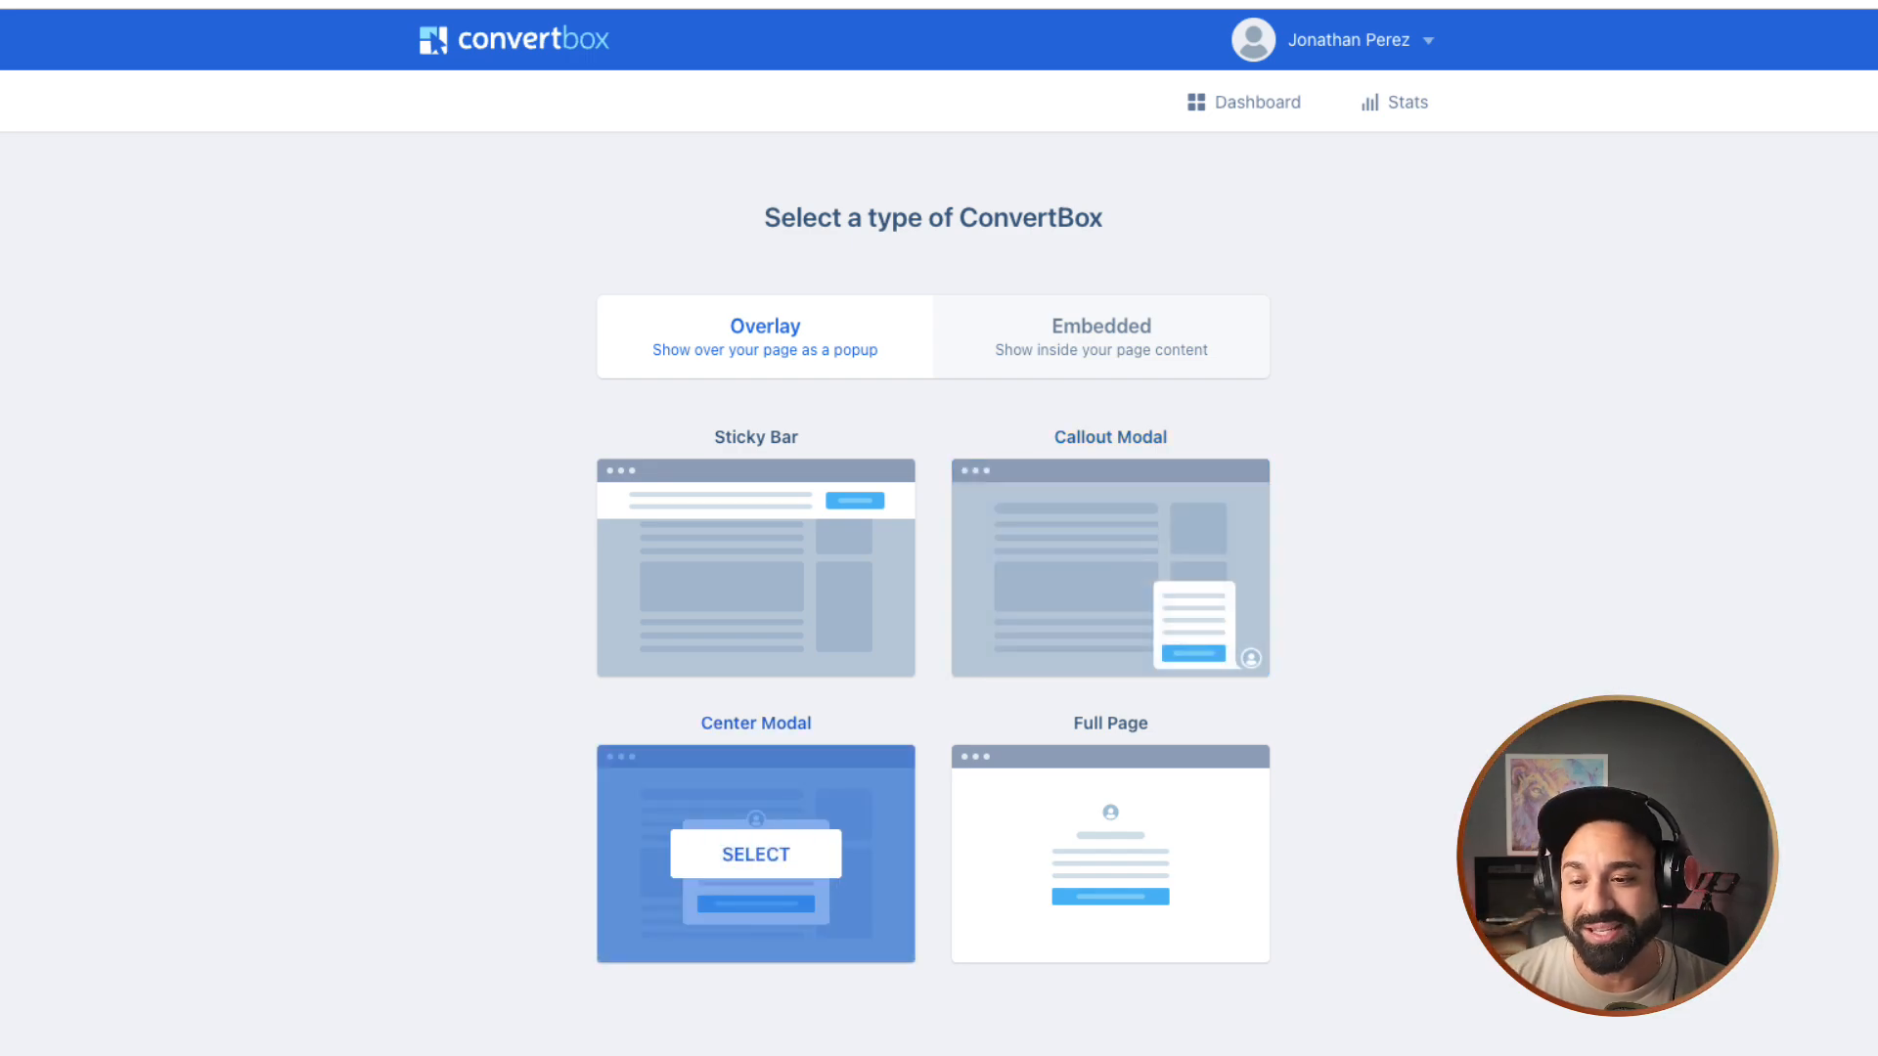
left_click(756, 853)
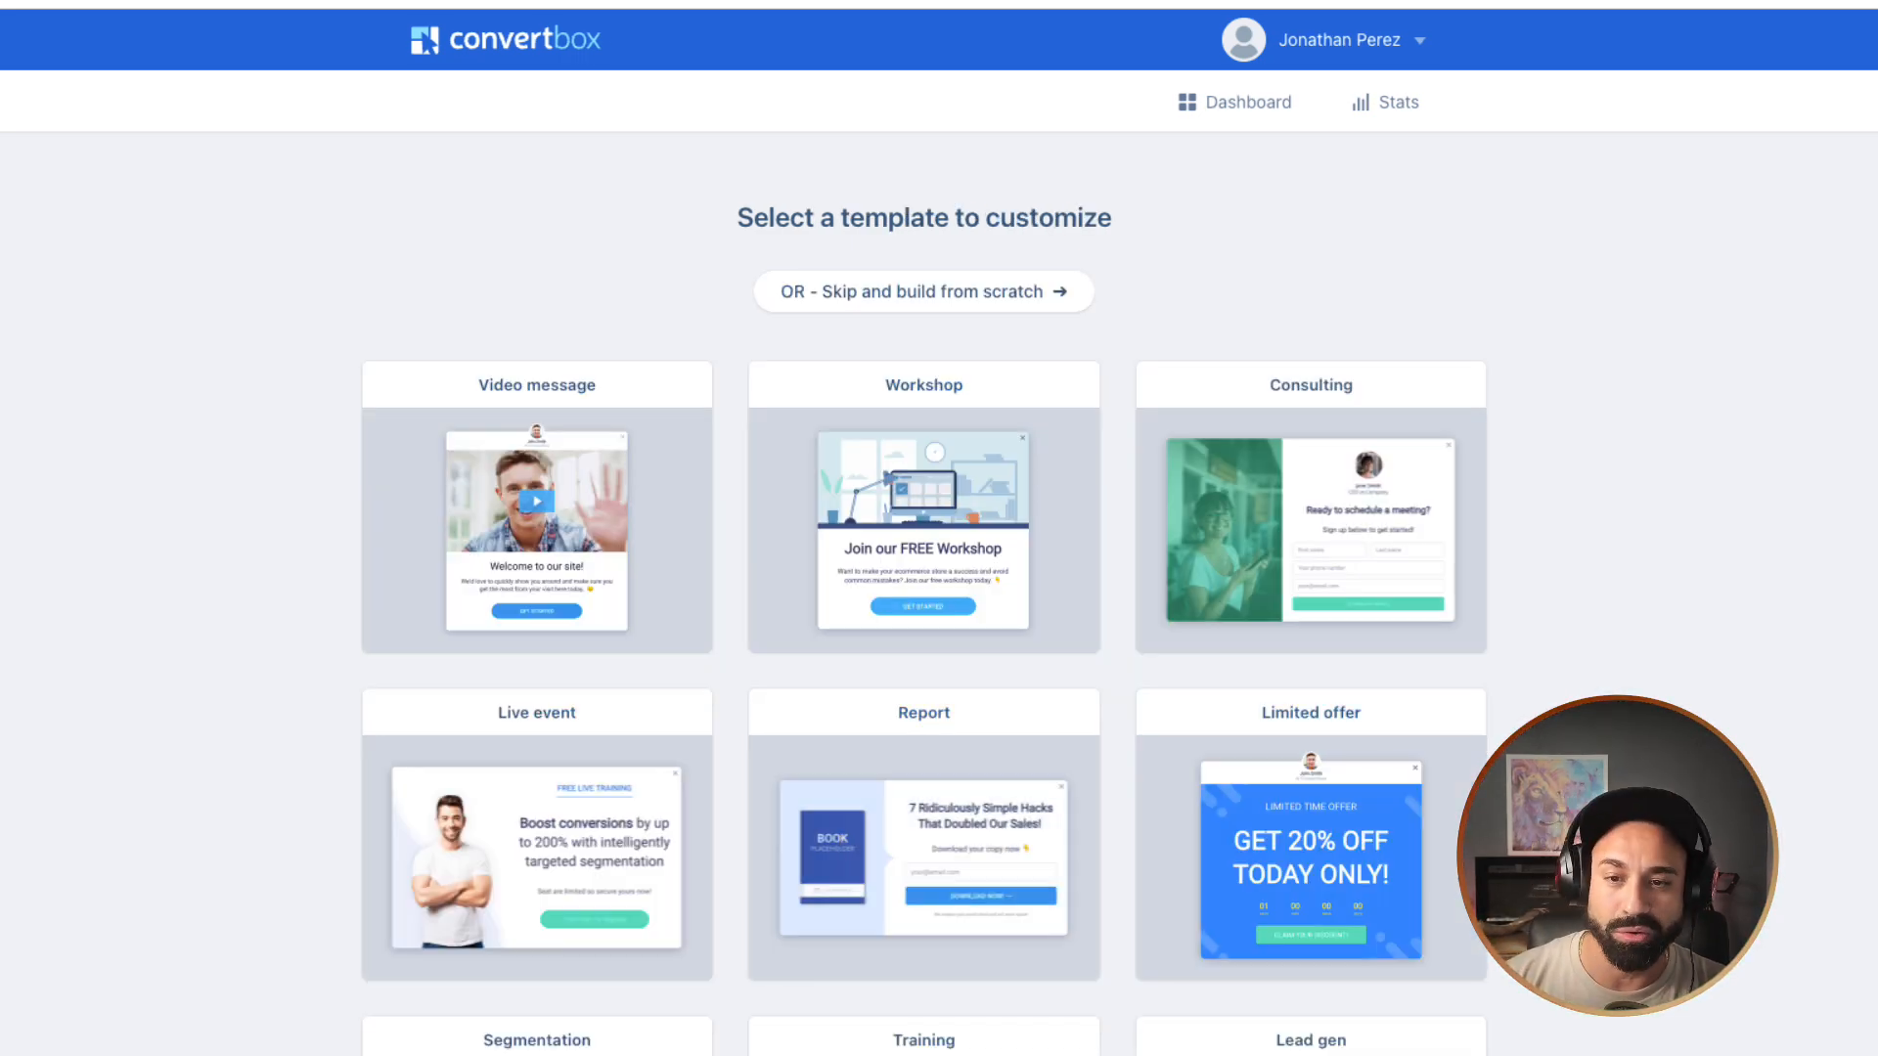
Step: Pick the Limited offer template for the modal
scroll(938, 532, "down", 1)
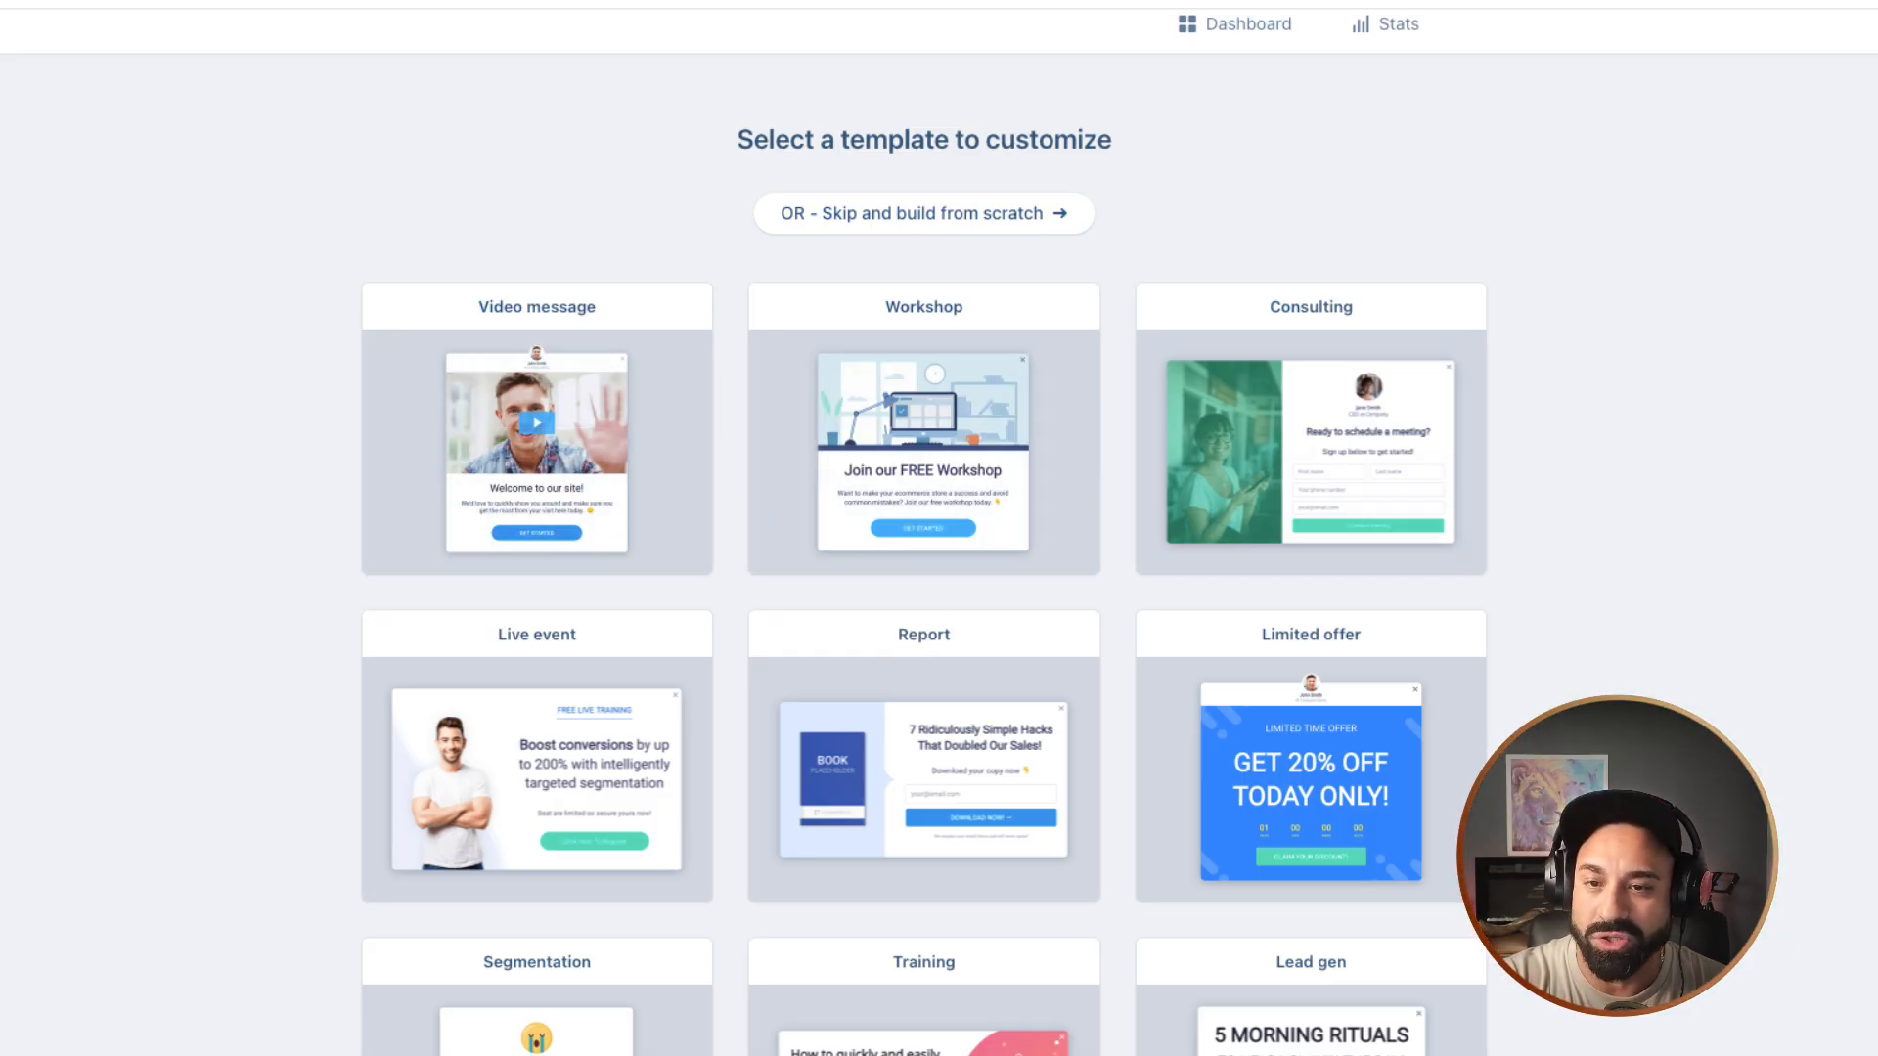
scroll(939, 532, "down", 1)
scroll(939, 532, "down", 1)
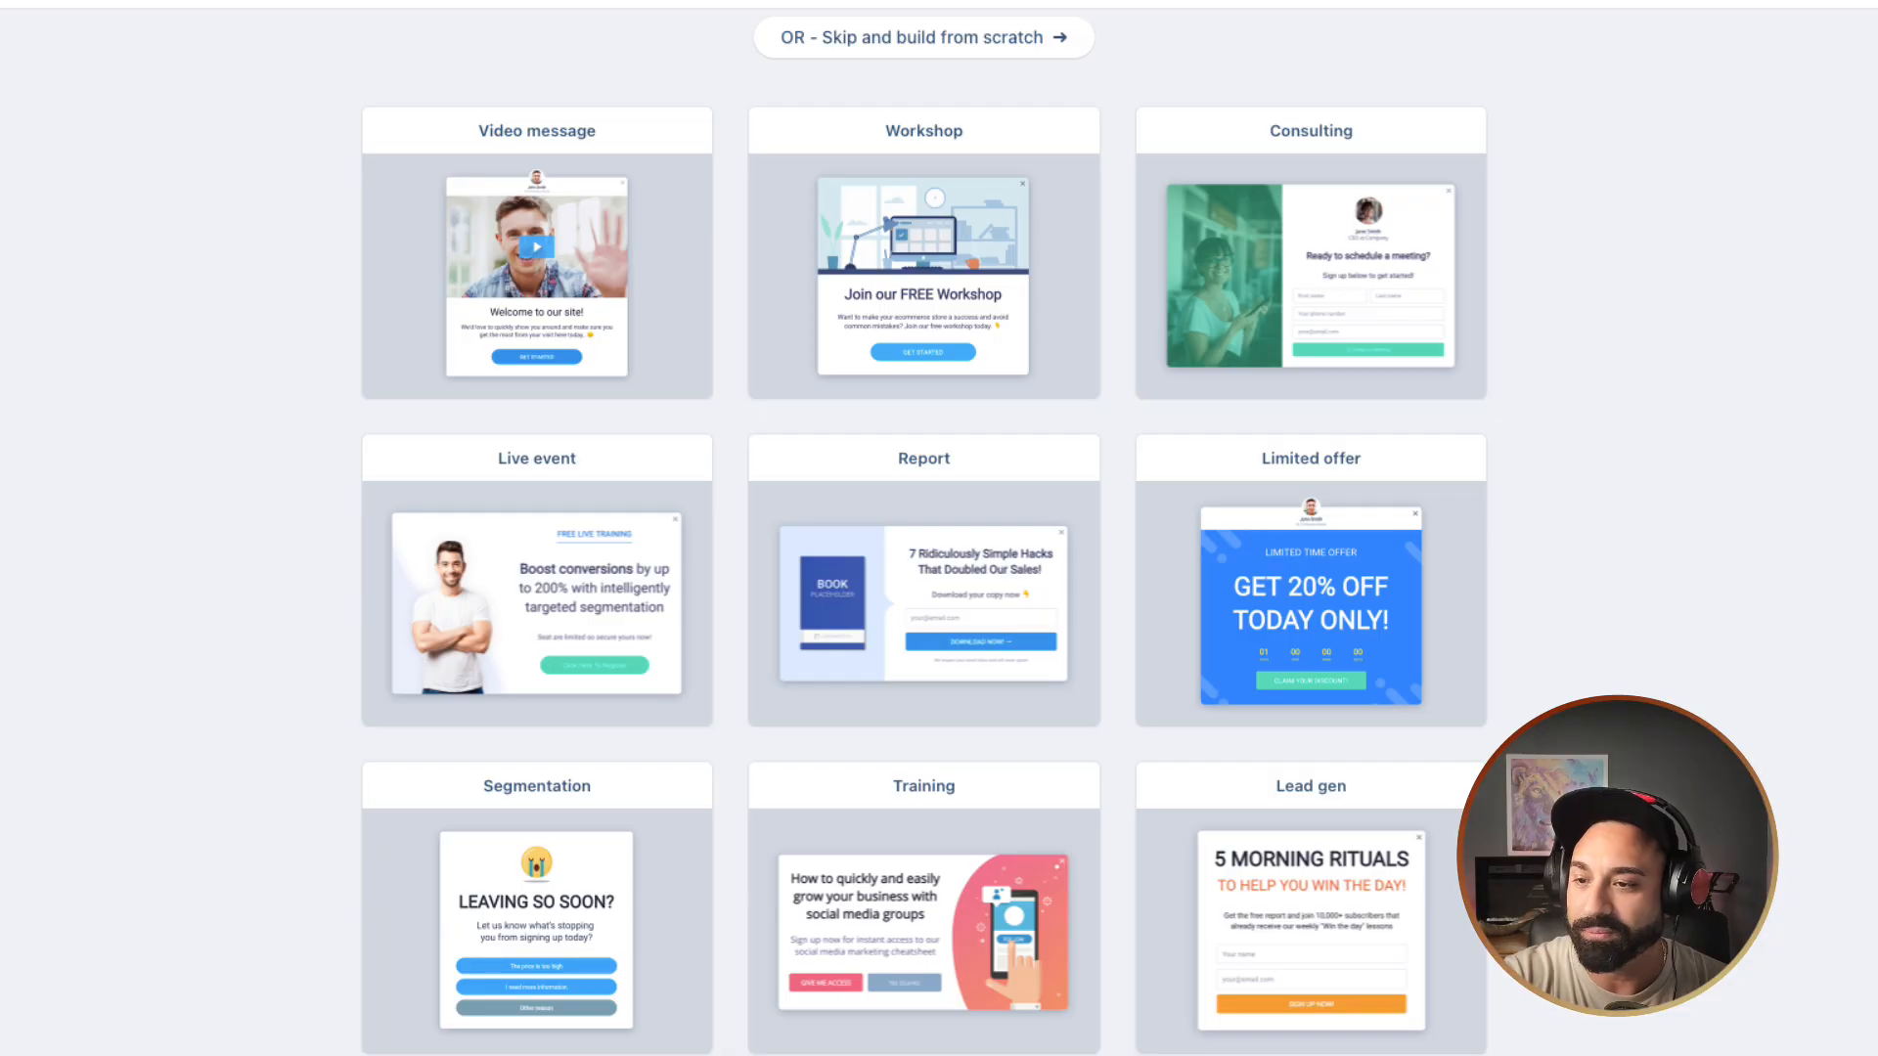
scroll(924, 533, "down", 1)
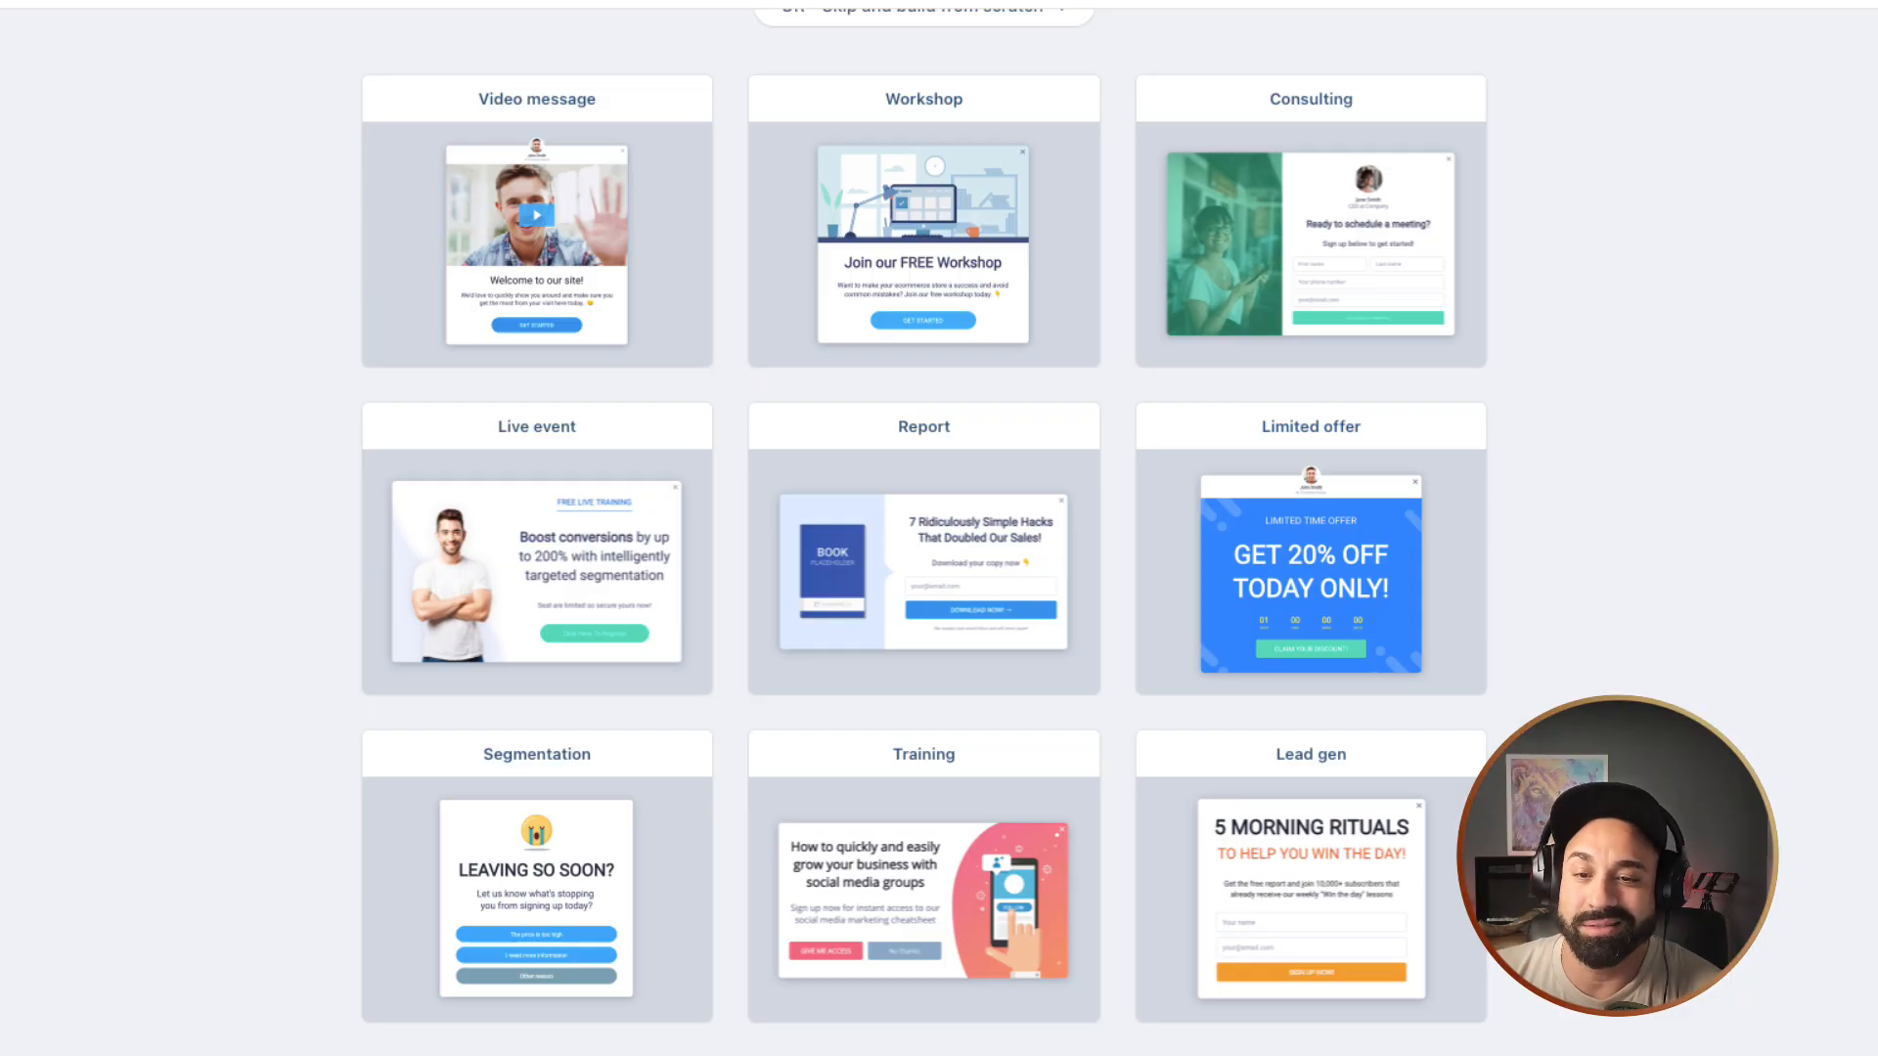
left_click(1311, 574)
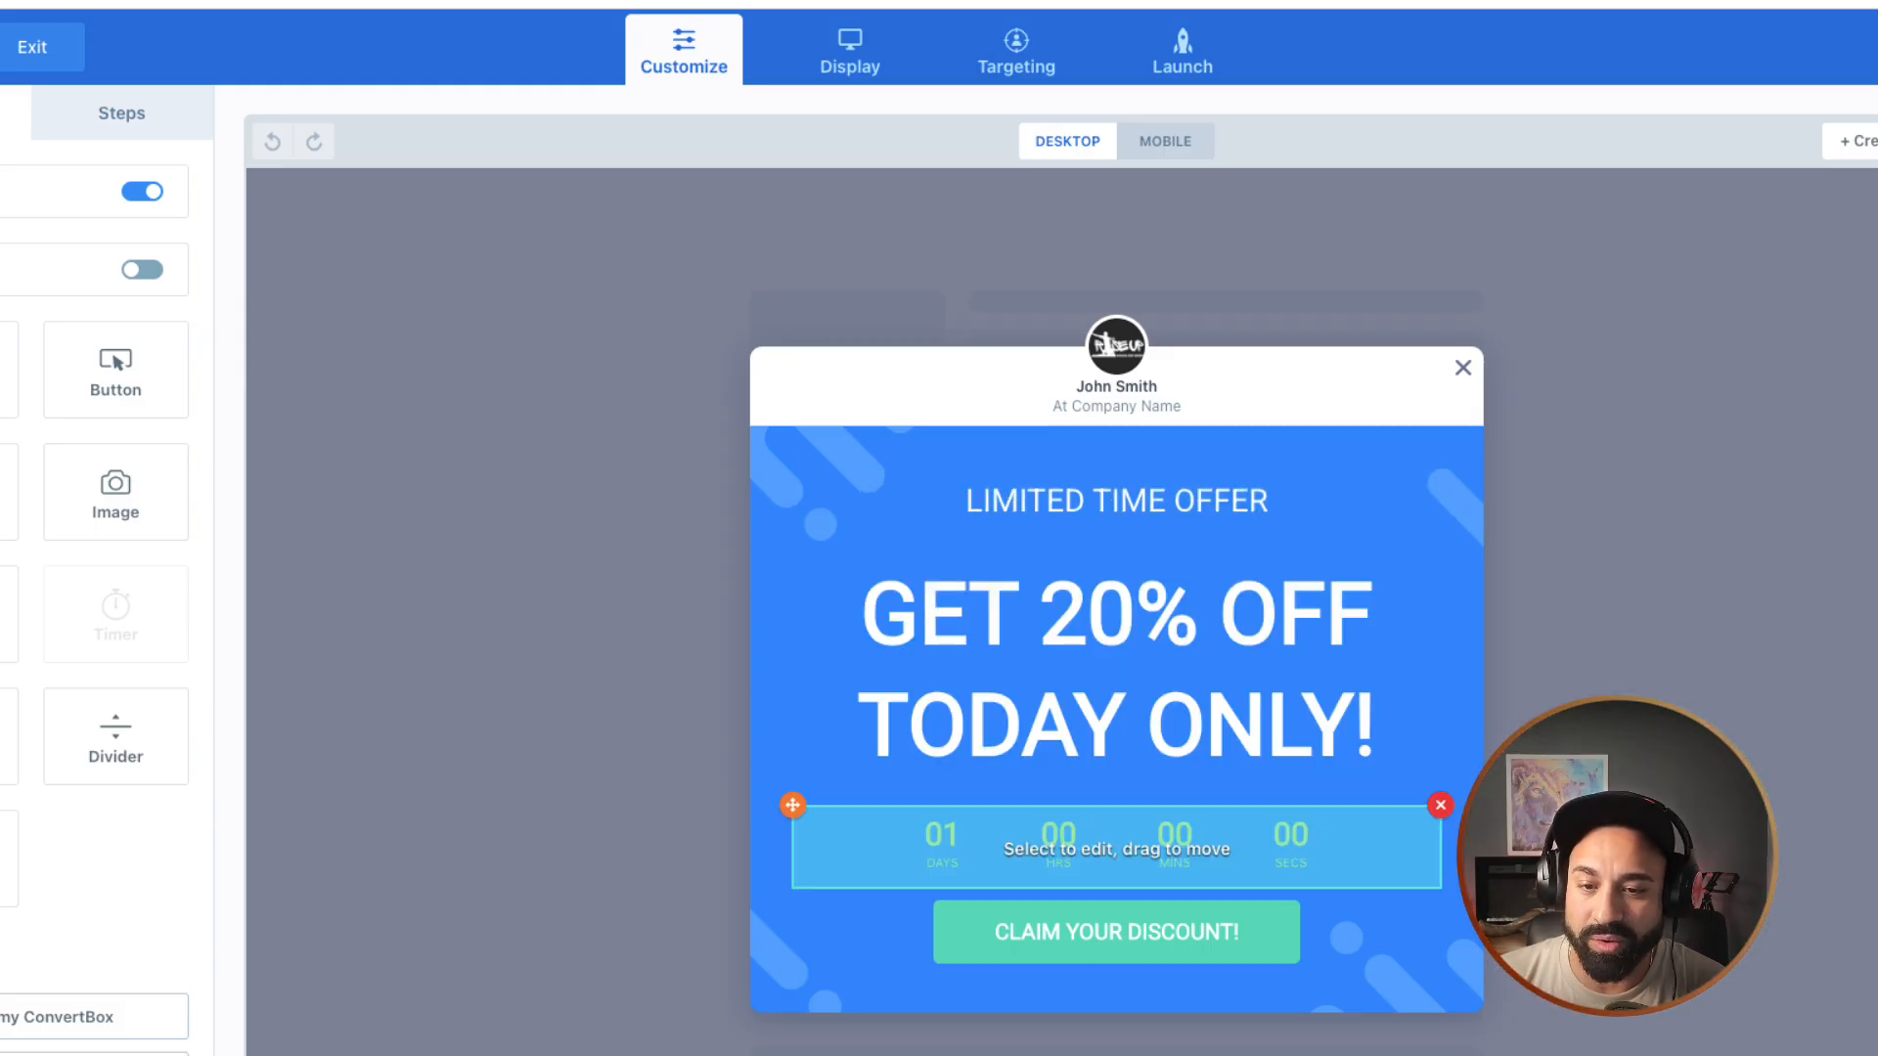
Step: Remove the countdown timer from the popup and turn off the profile header above the offer
left_click(1440, 805)
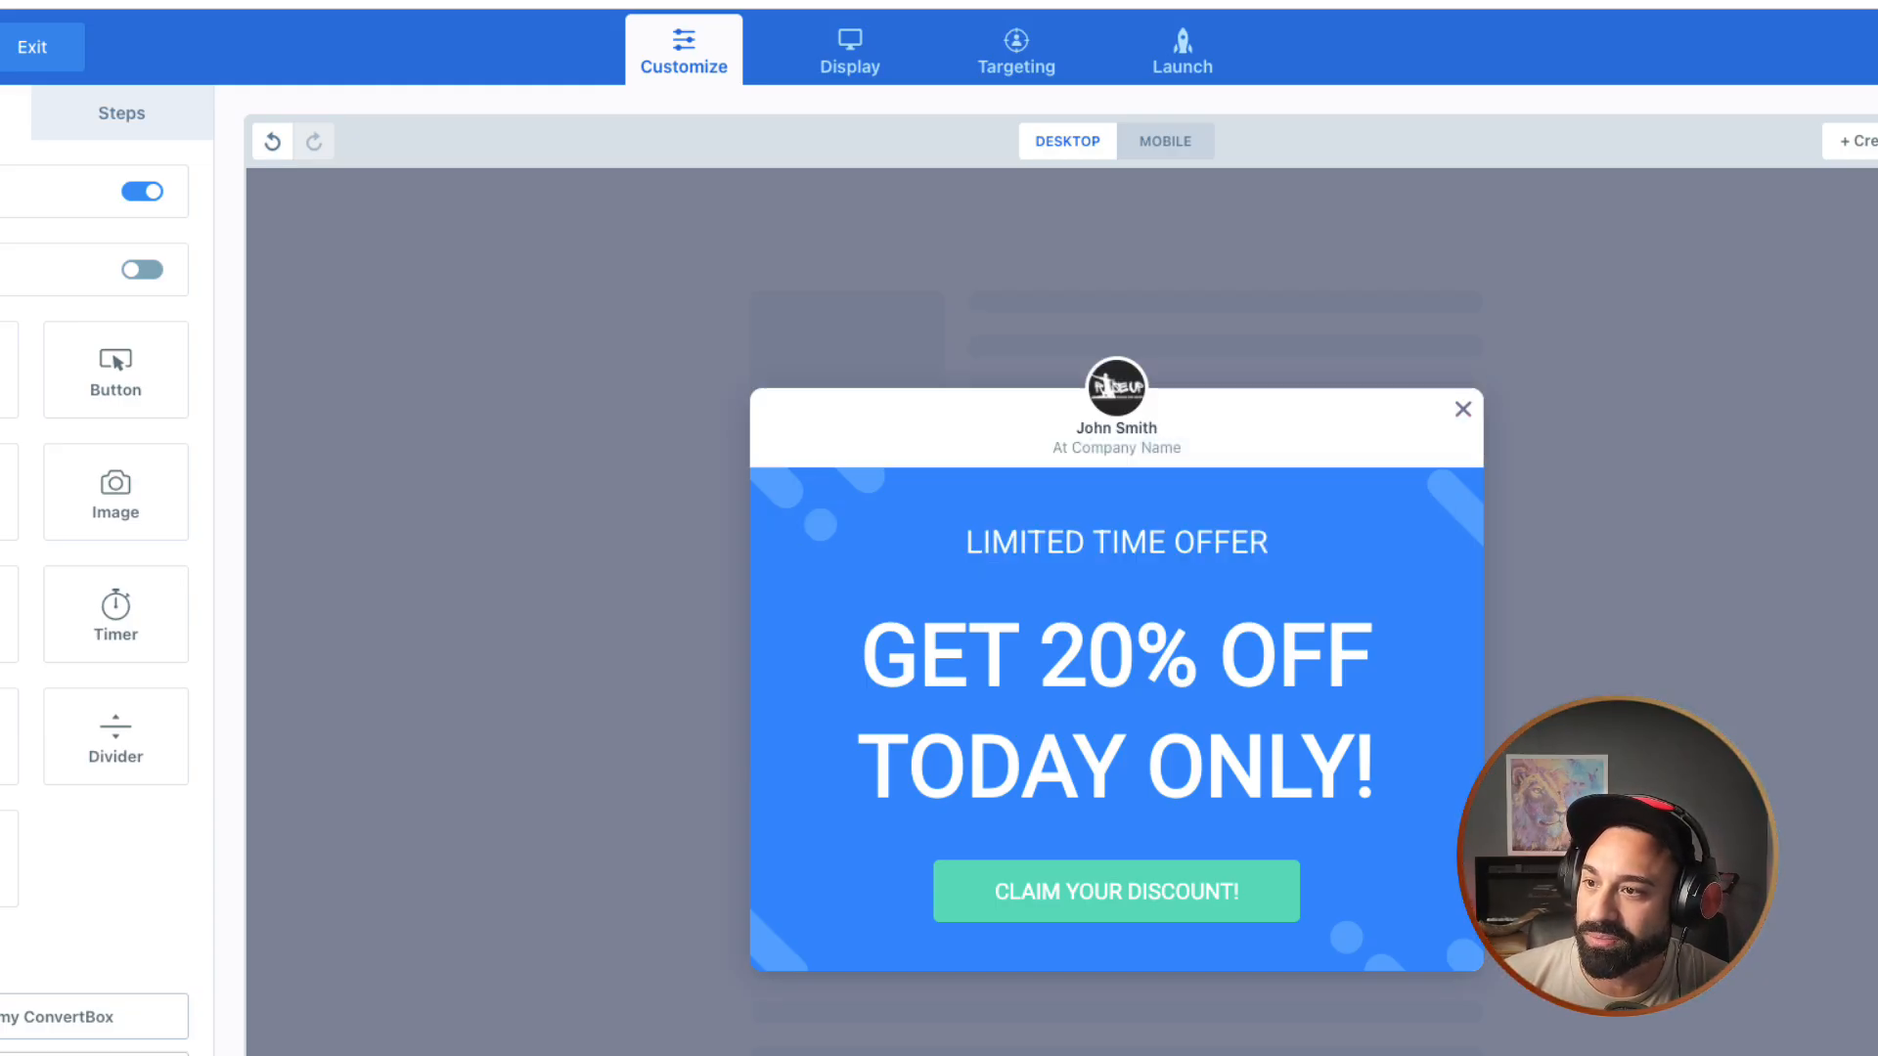
left_click(142, 191)
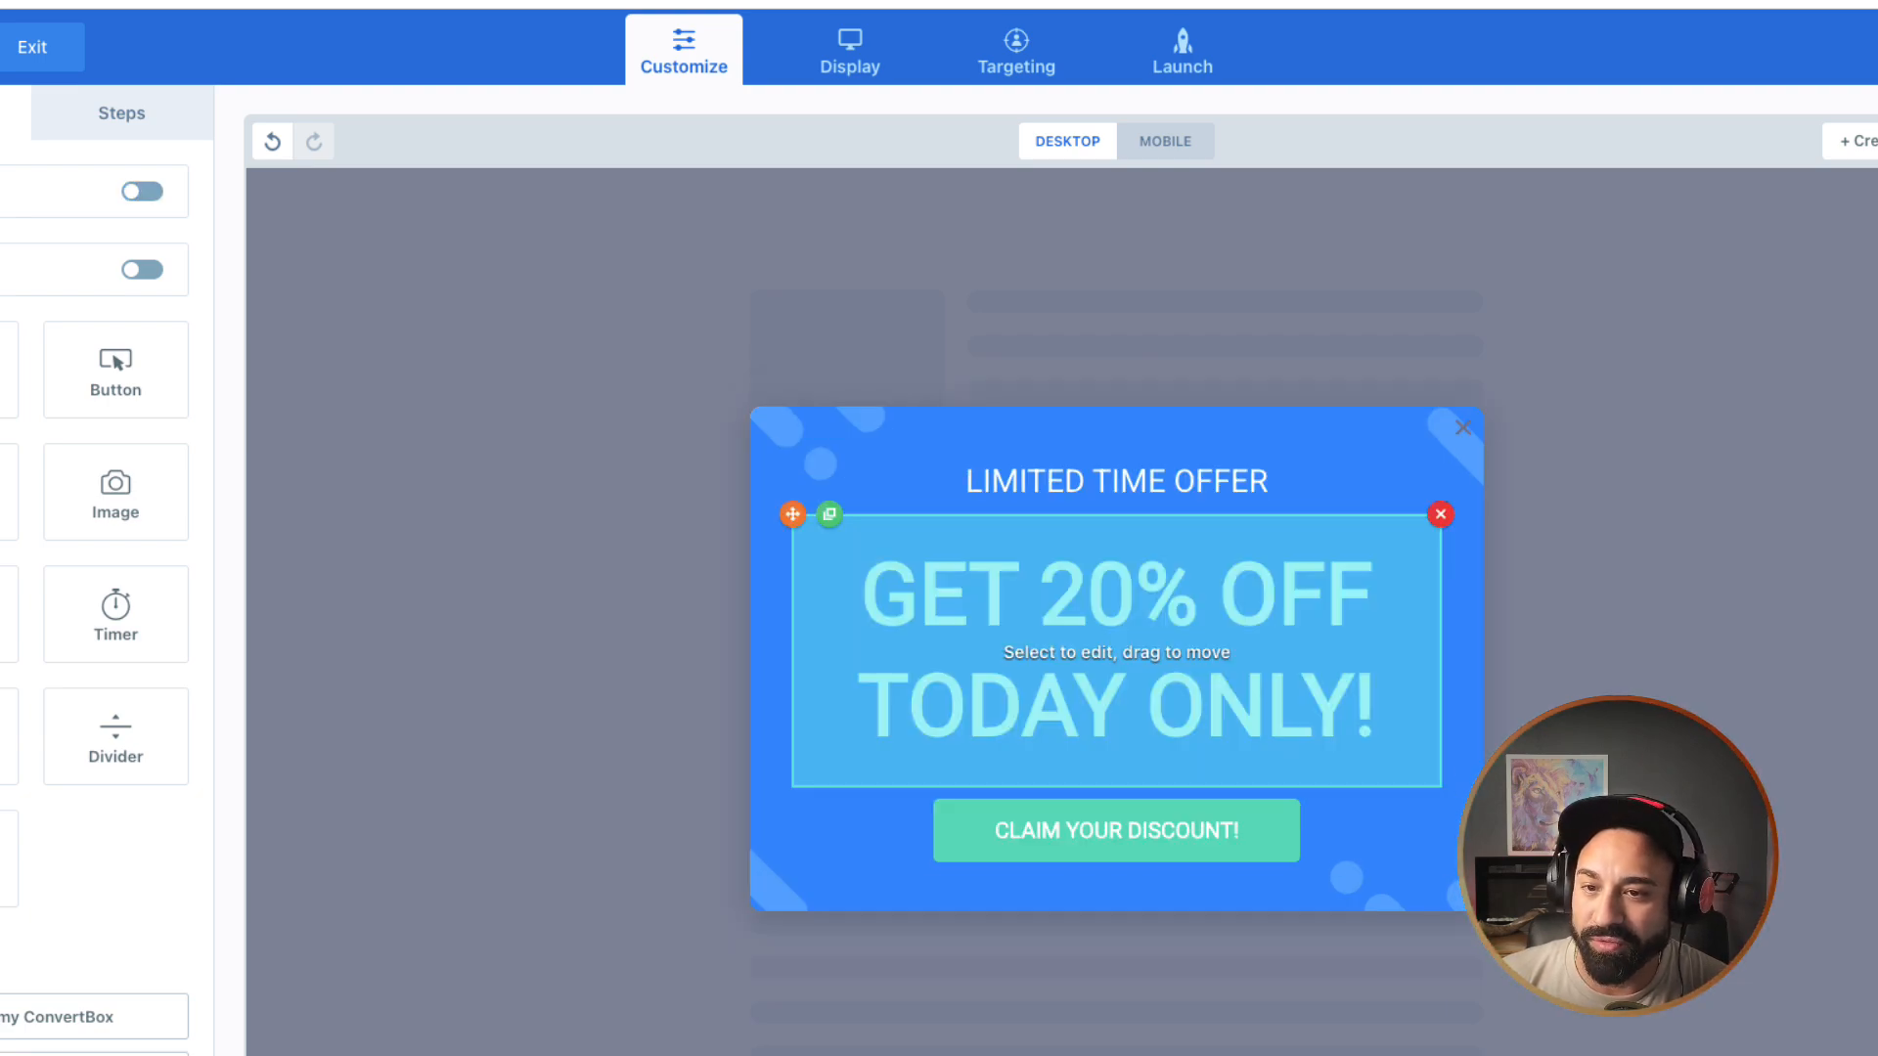
Step: Change the discount amount in the popup headline to "$5"
left_click(1117, 626)
left_click(1043, 483)
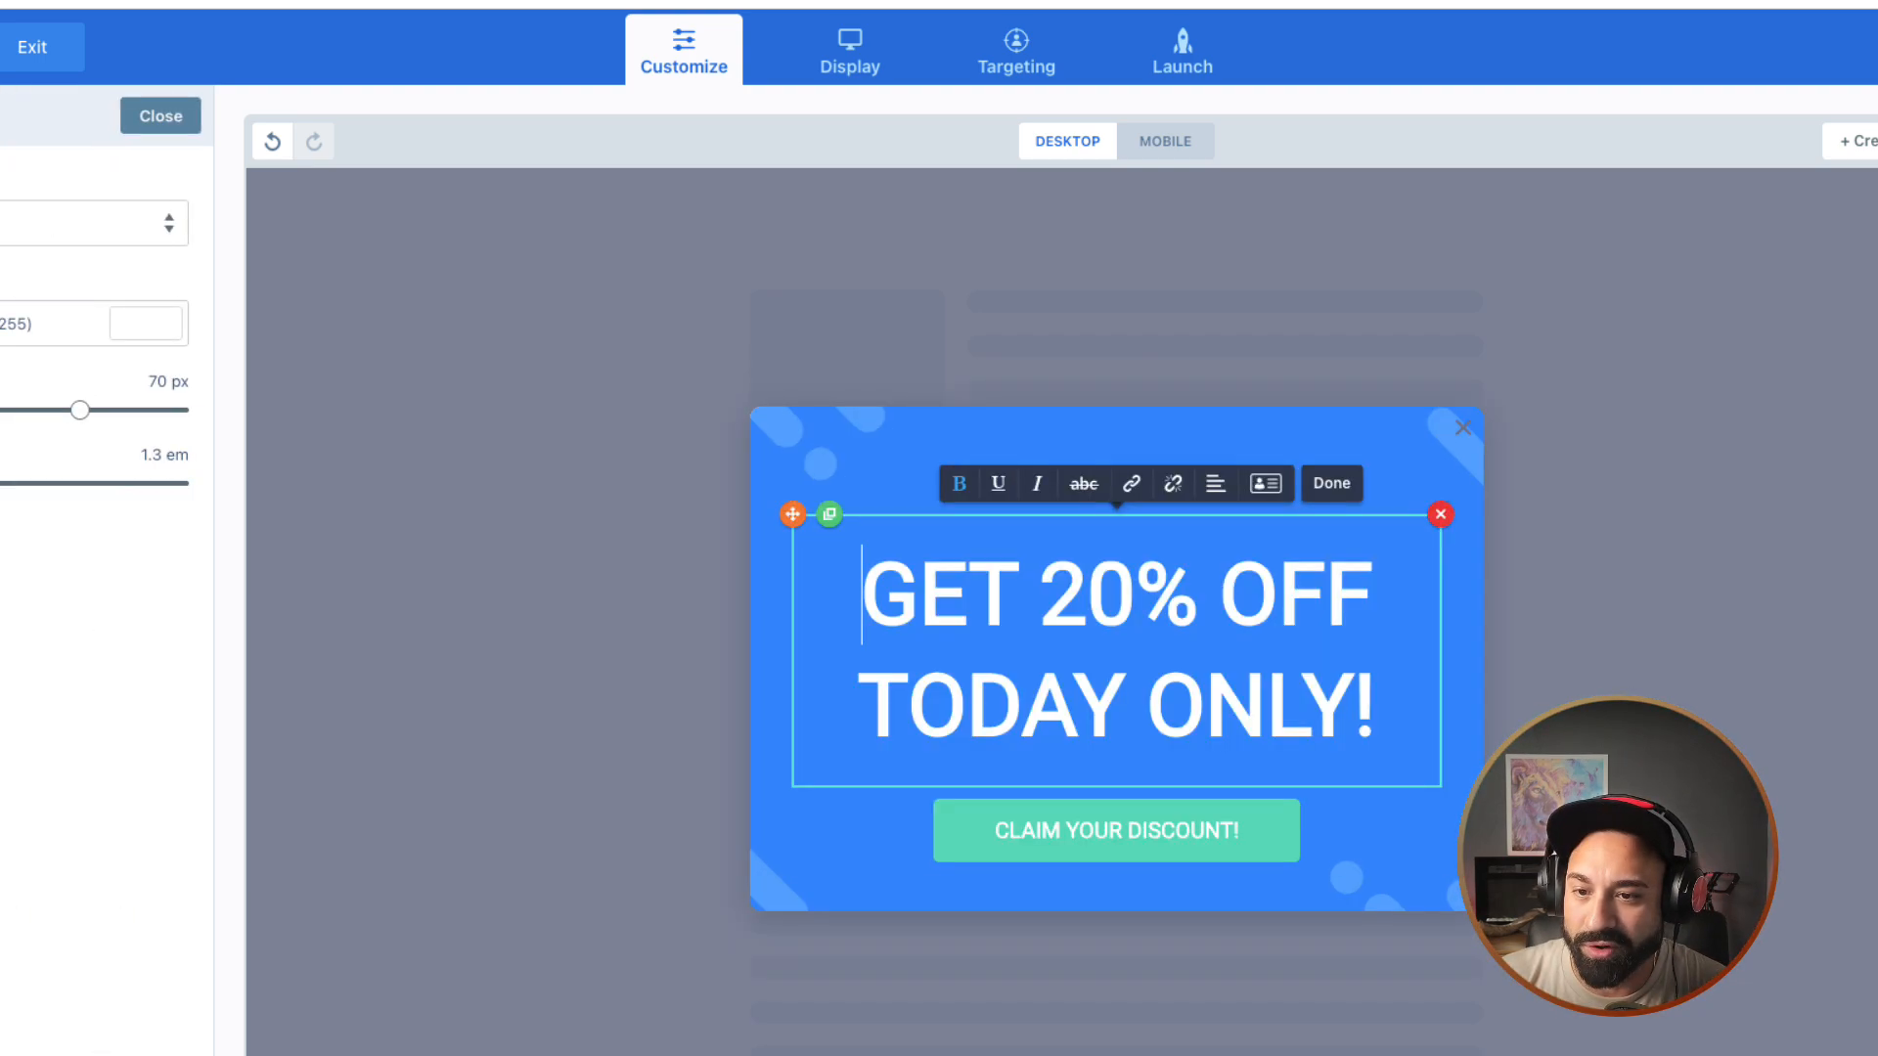
left_click_drag(1040, 597, 1199, 596)
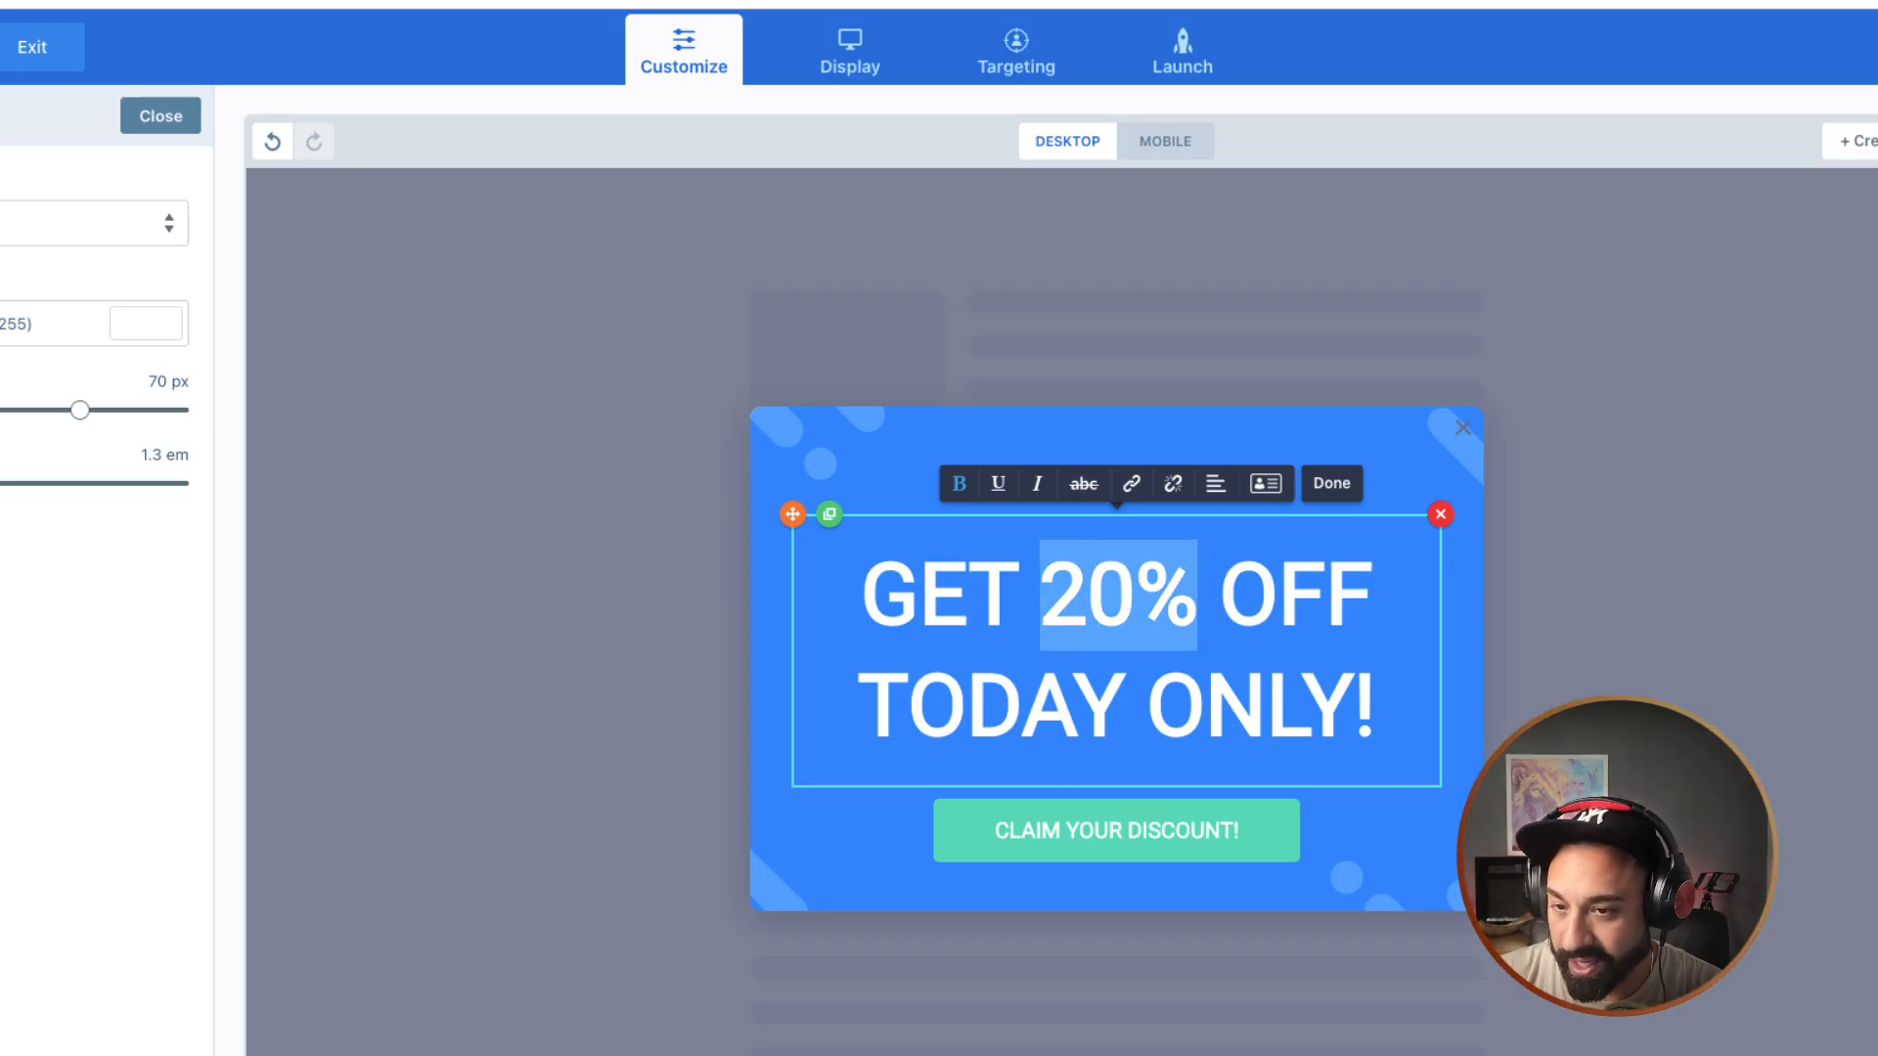
type("$5")
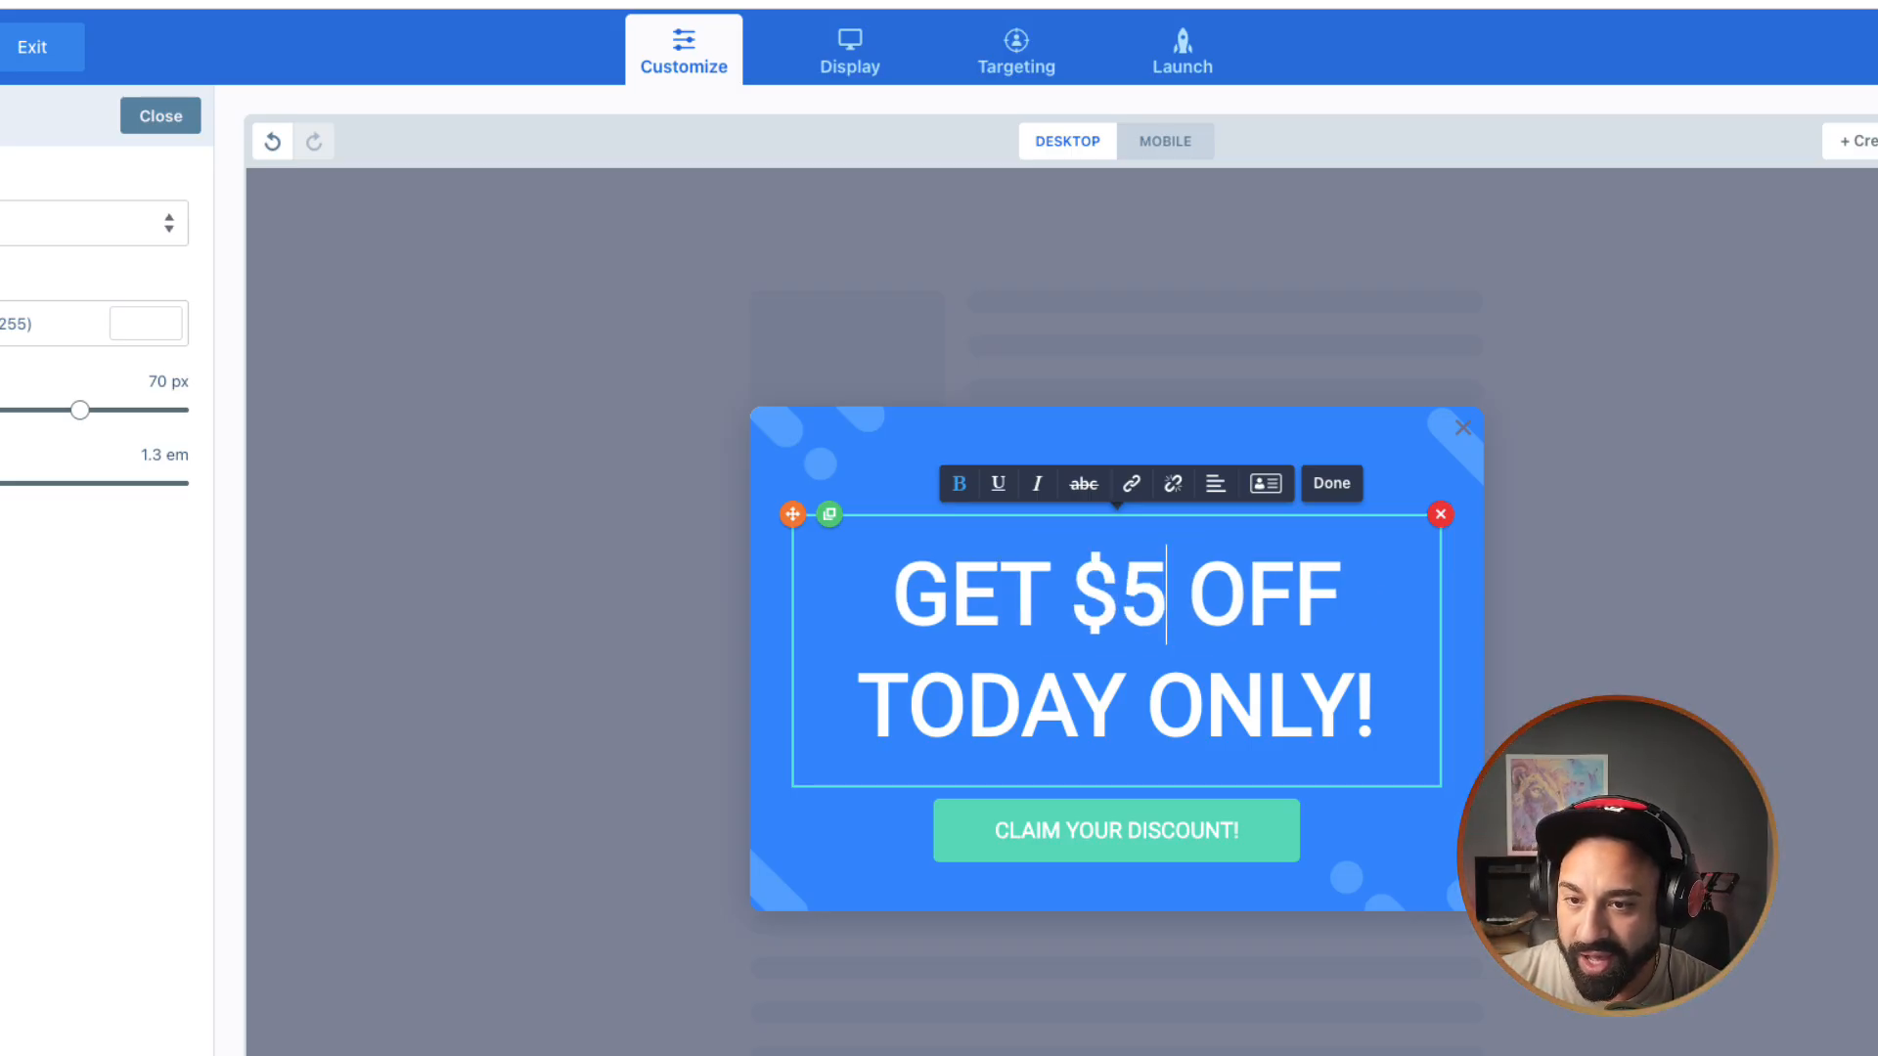
Step: Replace "TODAY ONLY!" in the headline with "YOUR FIRST ORDER" in capitals
key("Down")
key("Right")
key("Right")
key("Right")
key("Right")
key("Right")
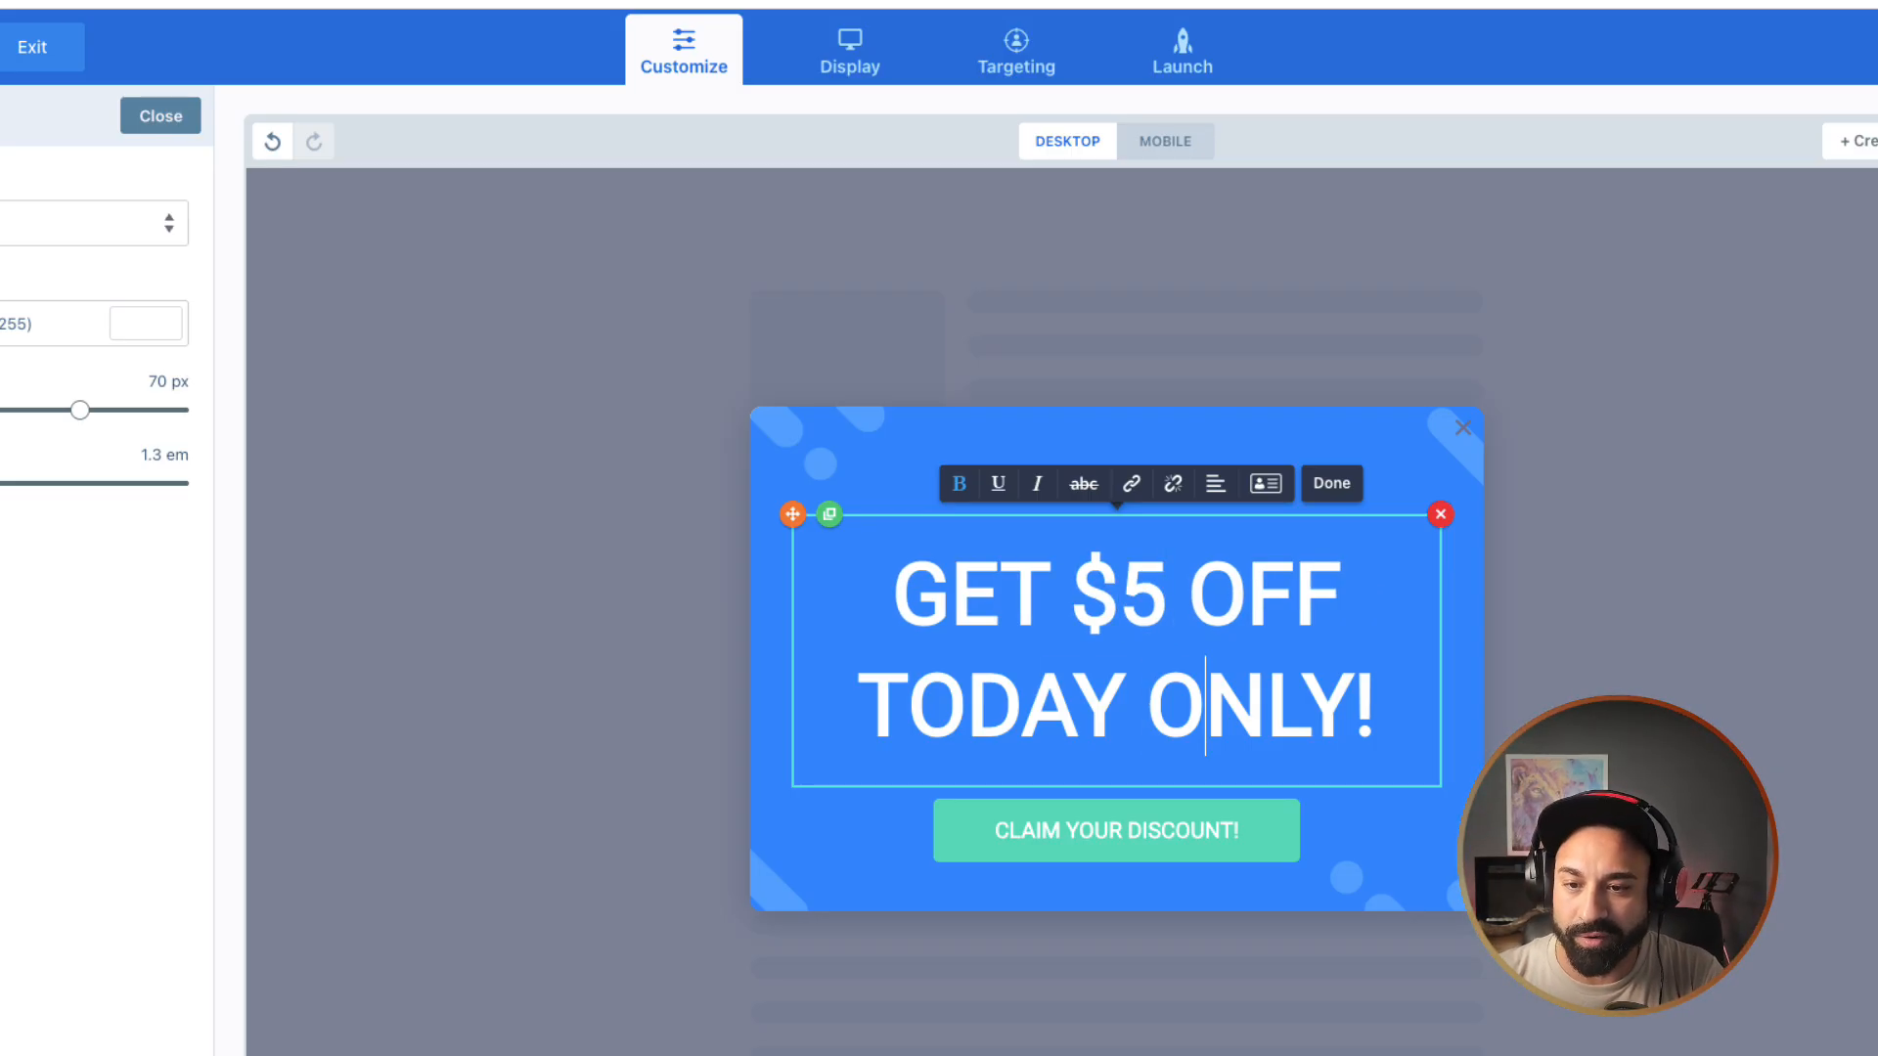
key("shift+Up")
type("Y")
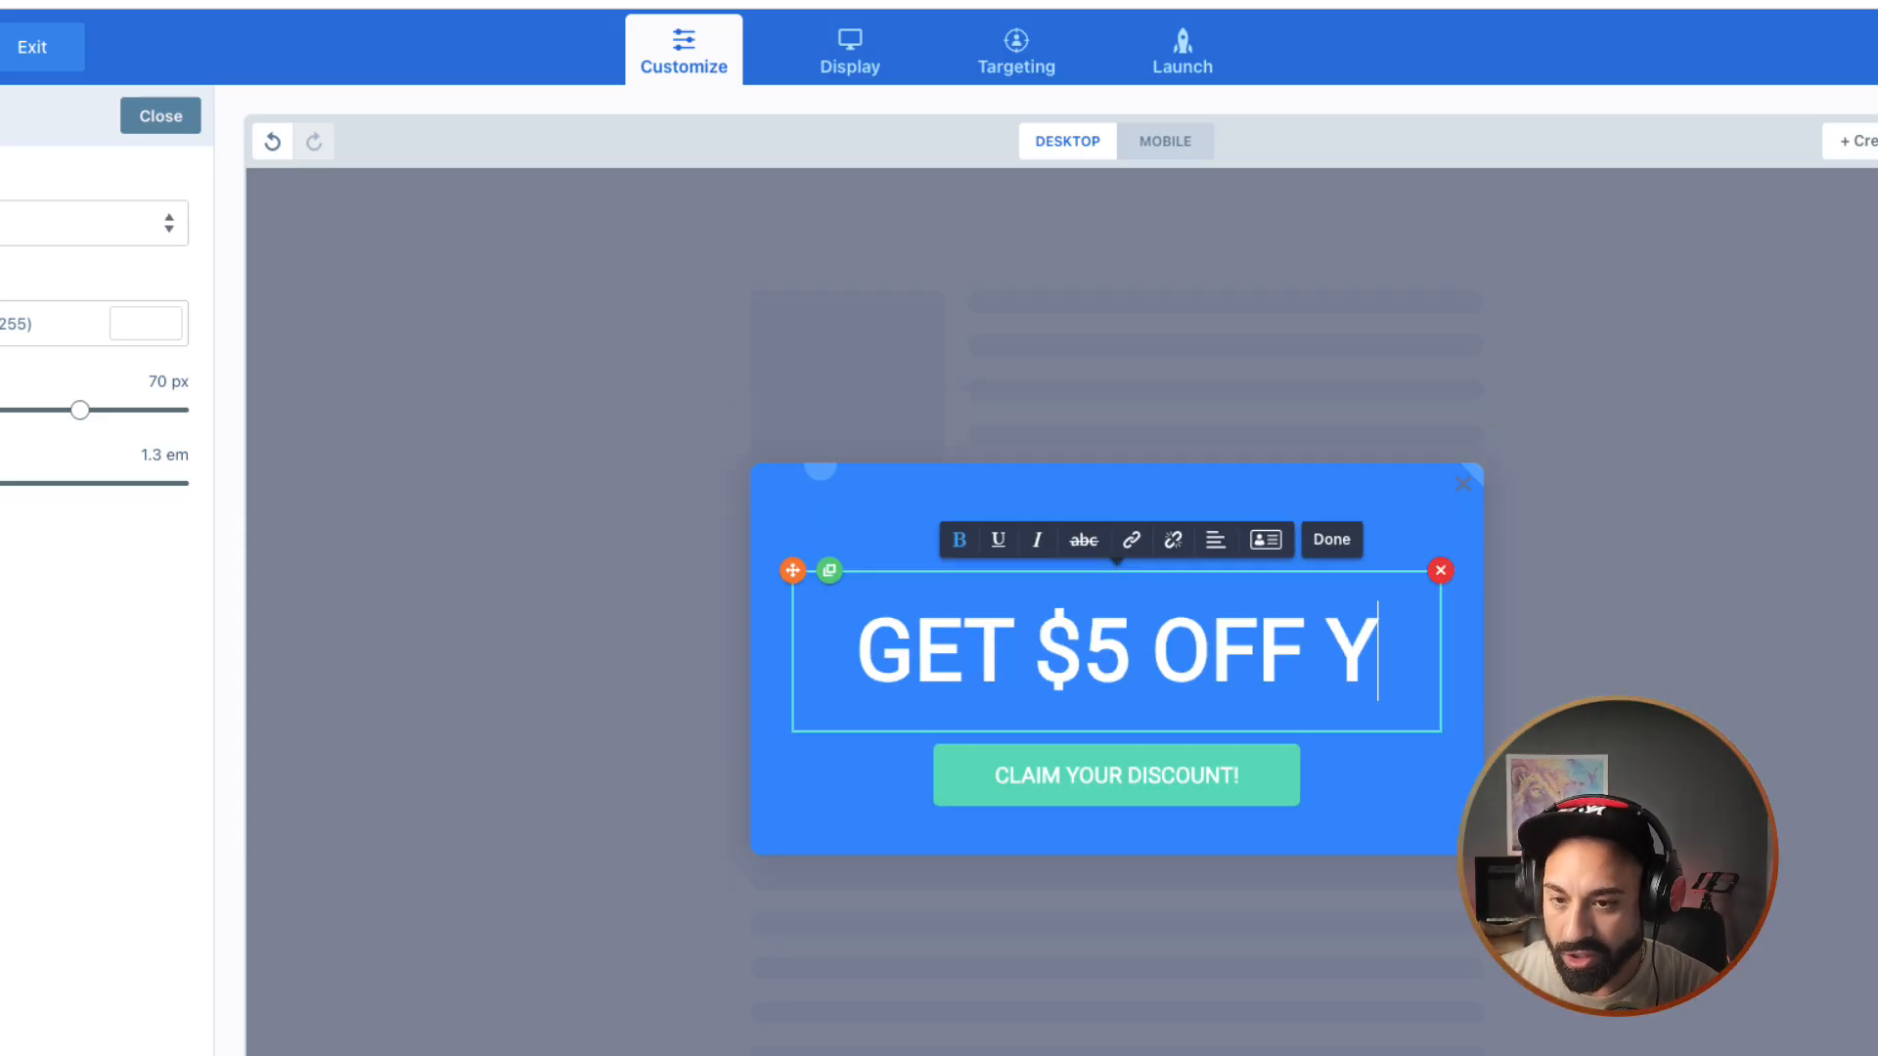
type("our")
key("BackSpace")
key("BackSpace")
key("BackSpace")
type("OUR")
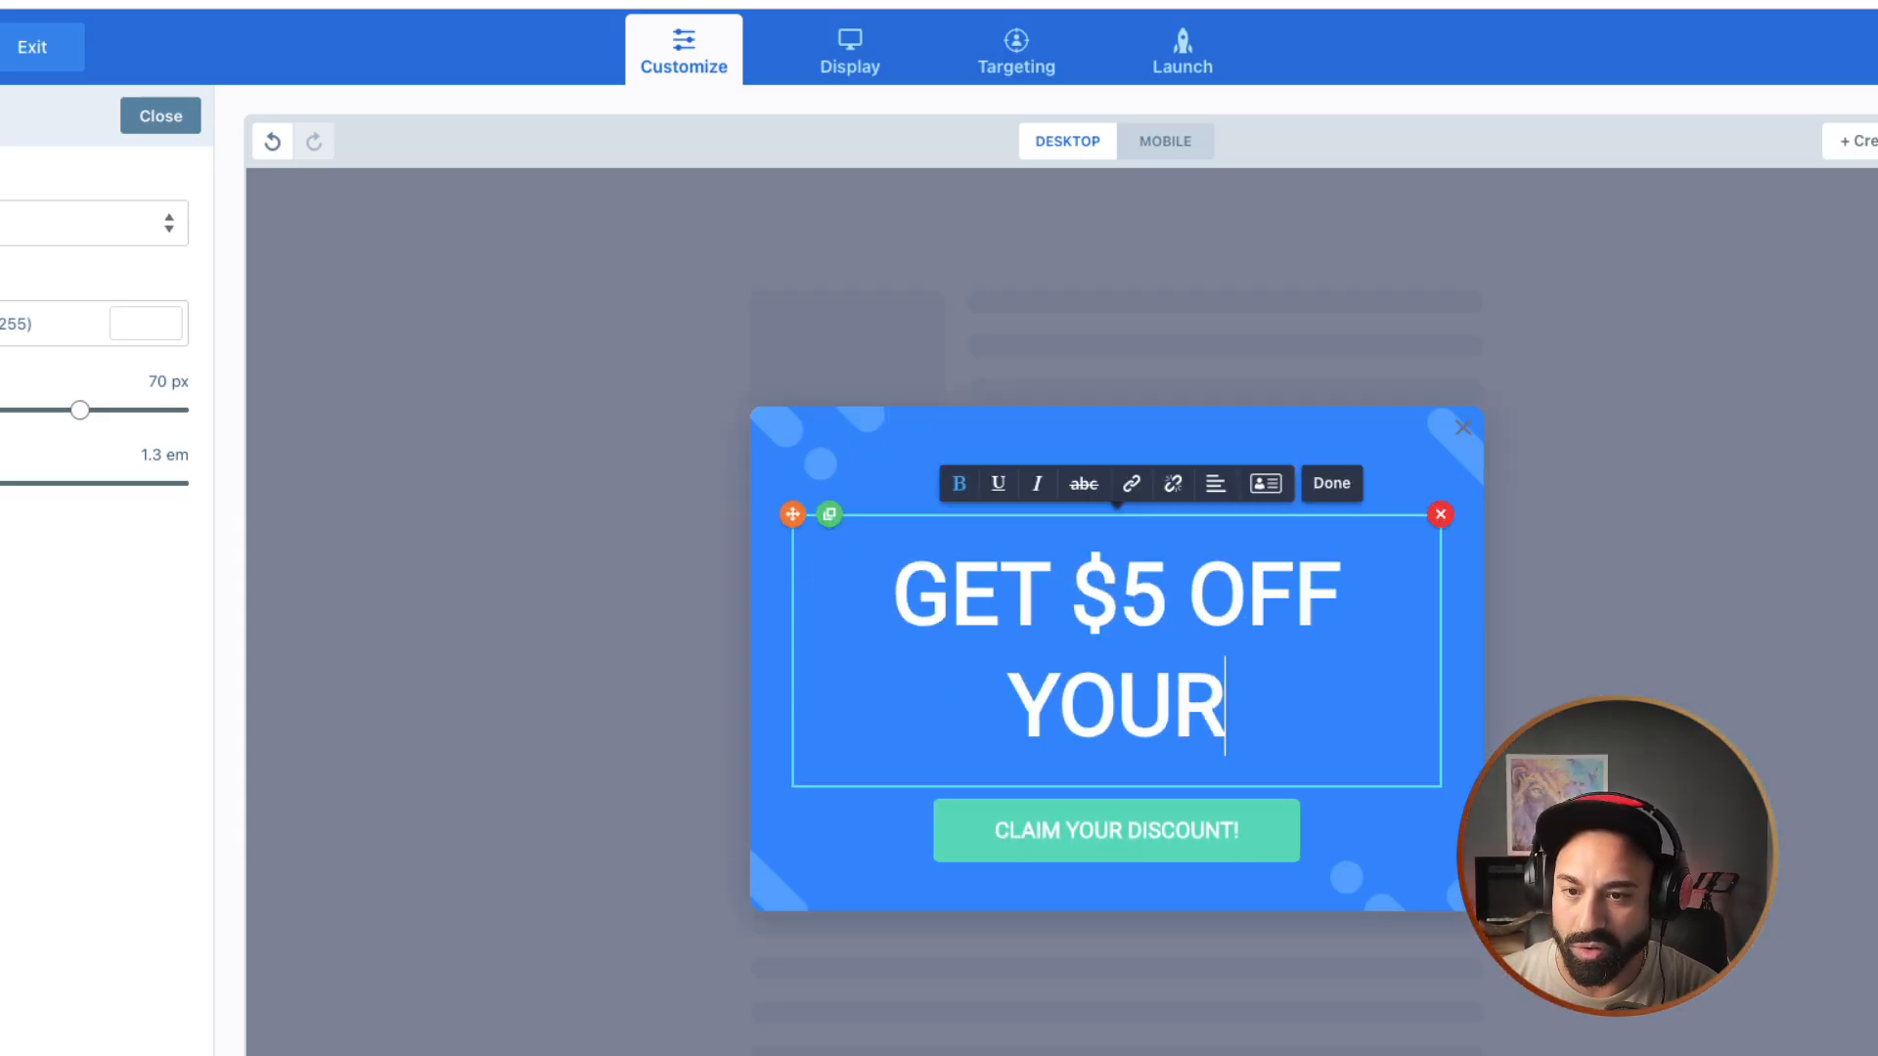
type(" FIRST ORDER")
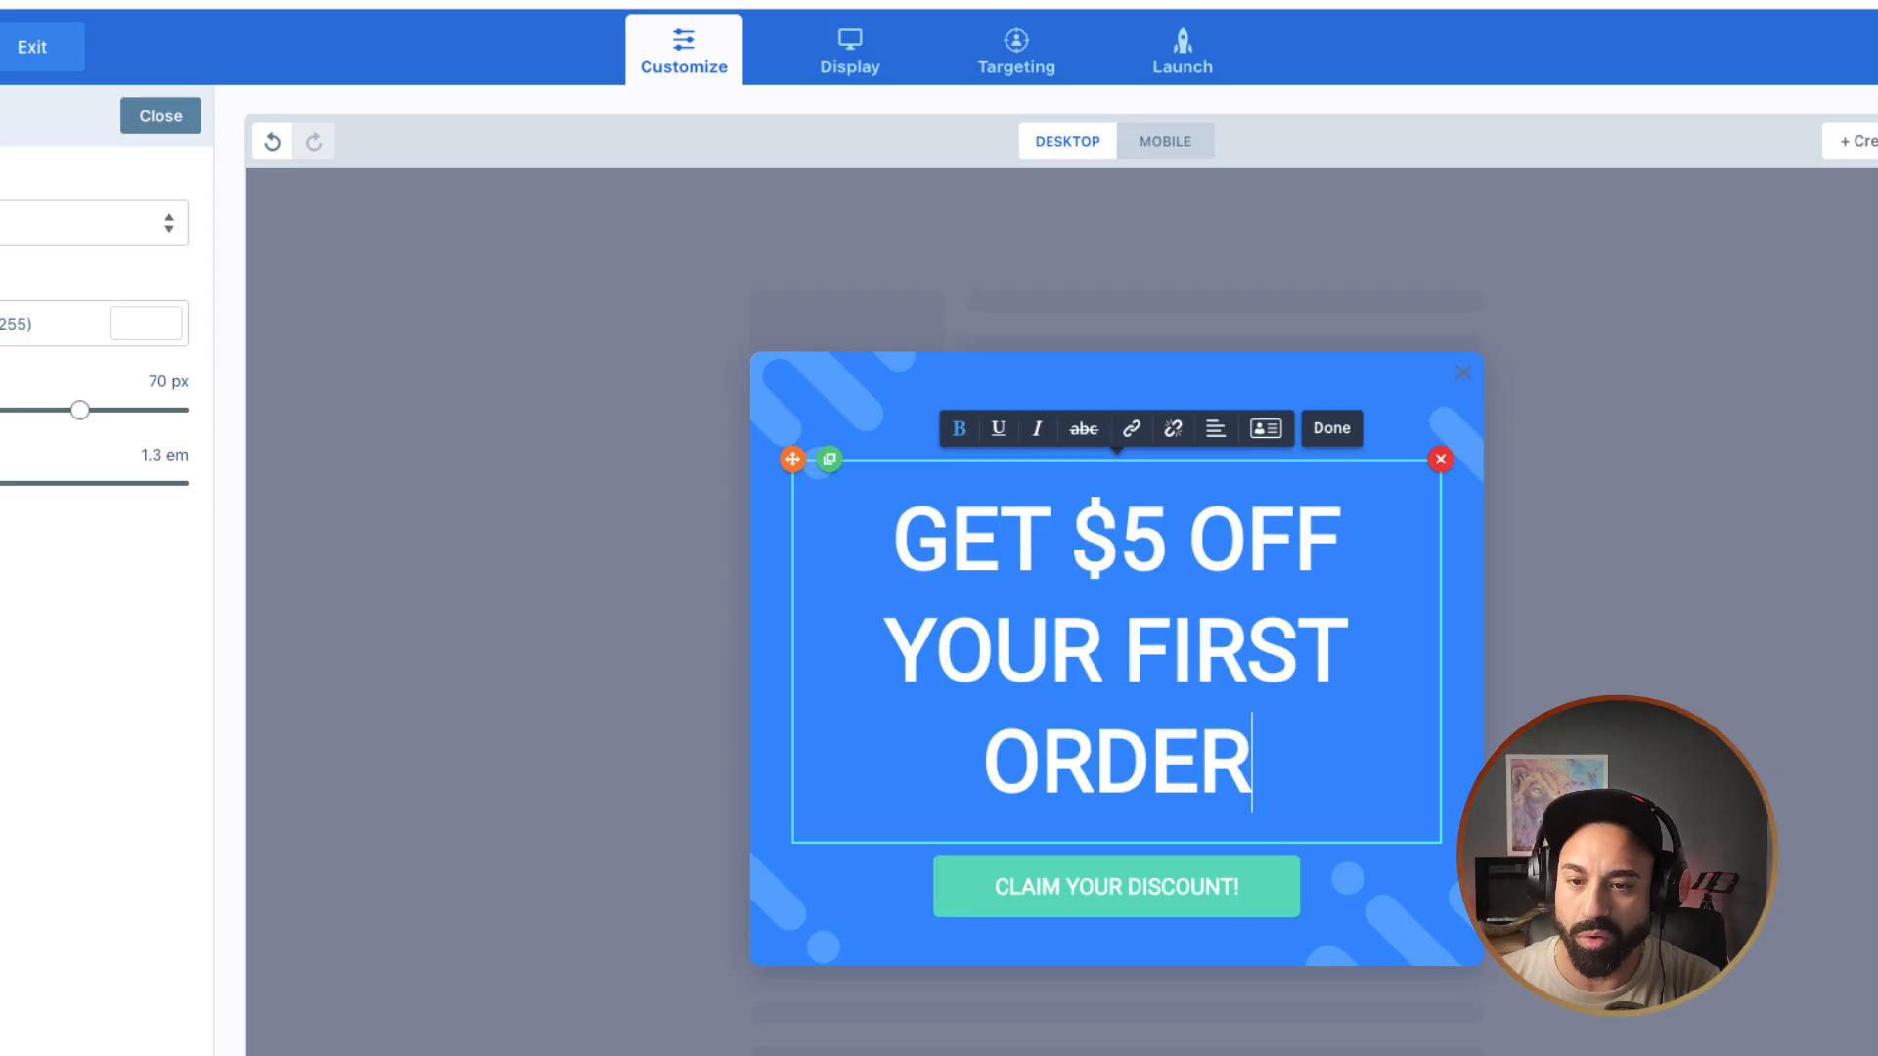
Step: Replace the headline text after "GET $5 OFF" with "Your First Order" in title case
key("shift+Up")
key("shift+Up")
key("shift+Left")
key("shift+Left")
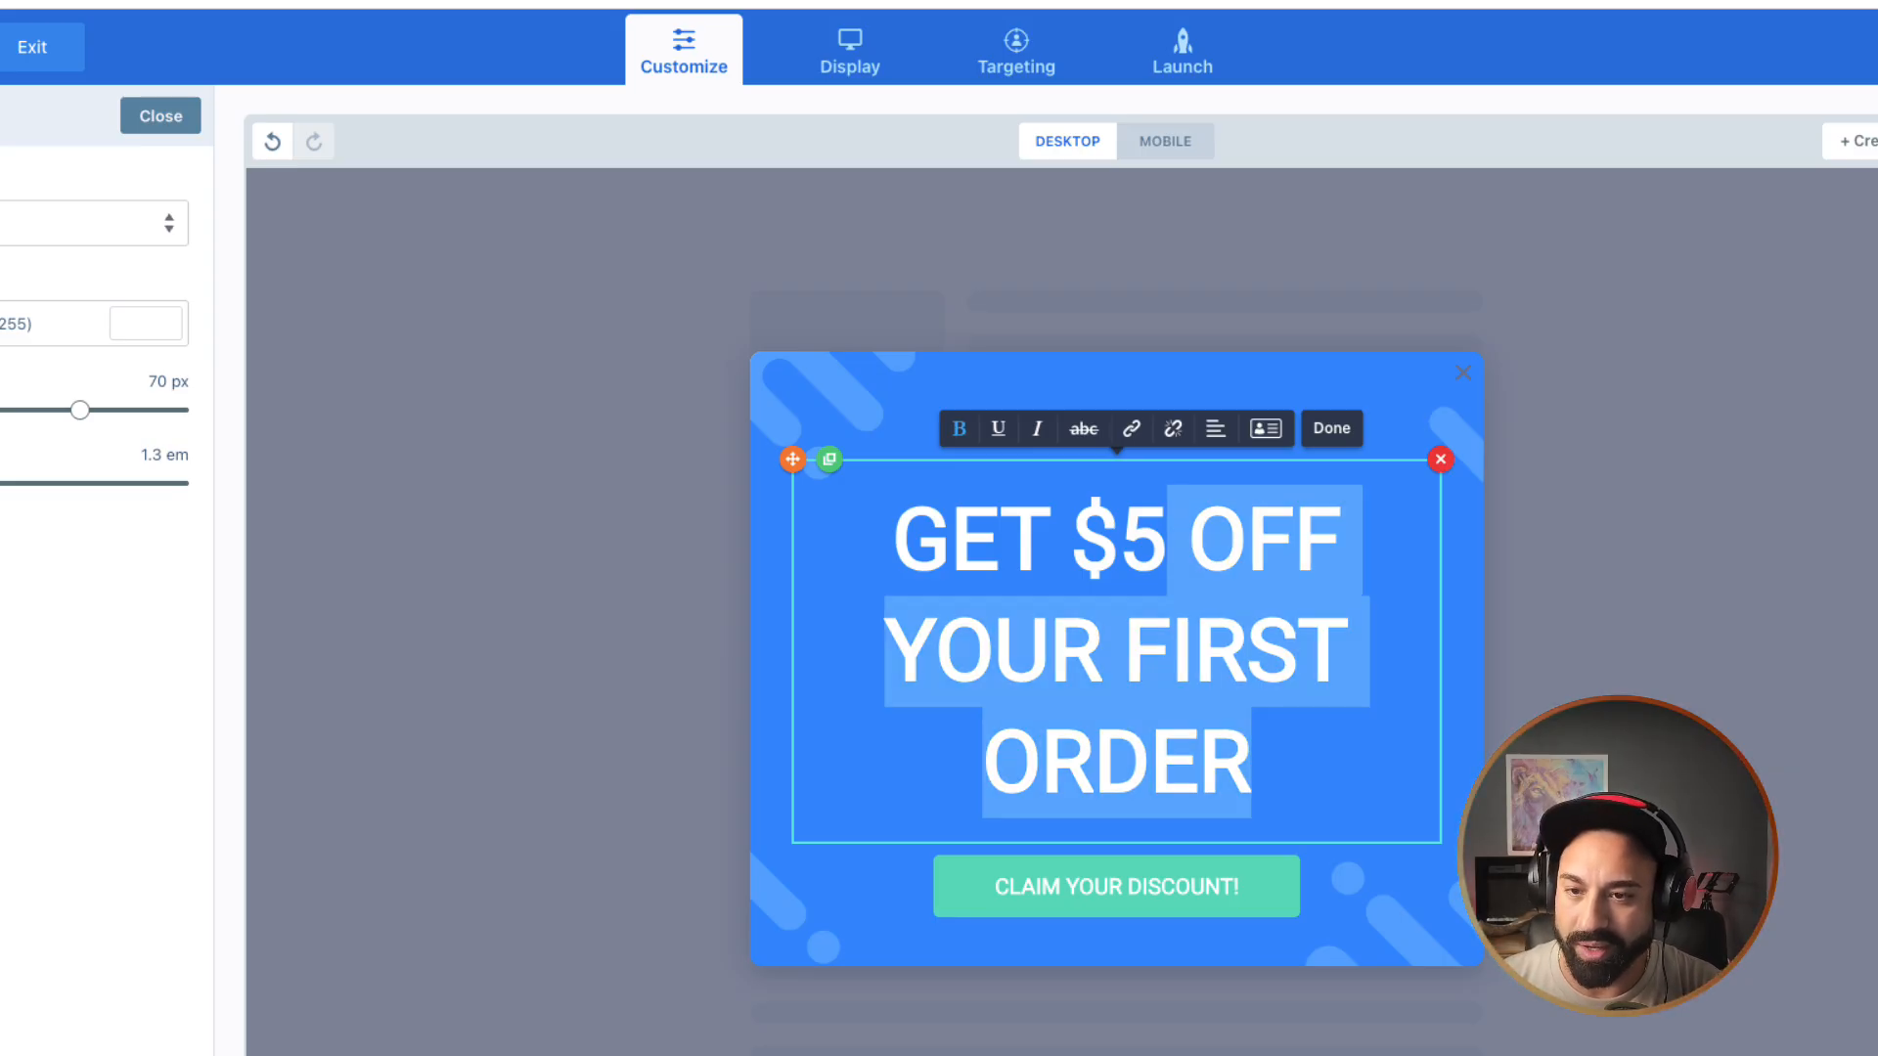
key("shift+Right")
key("shift+Right")
key("shift+Right")
key("shift+Right")
key("shift+Right")
type("Your First ORde")
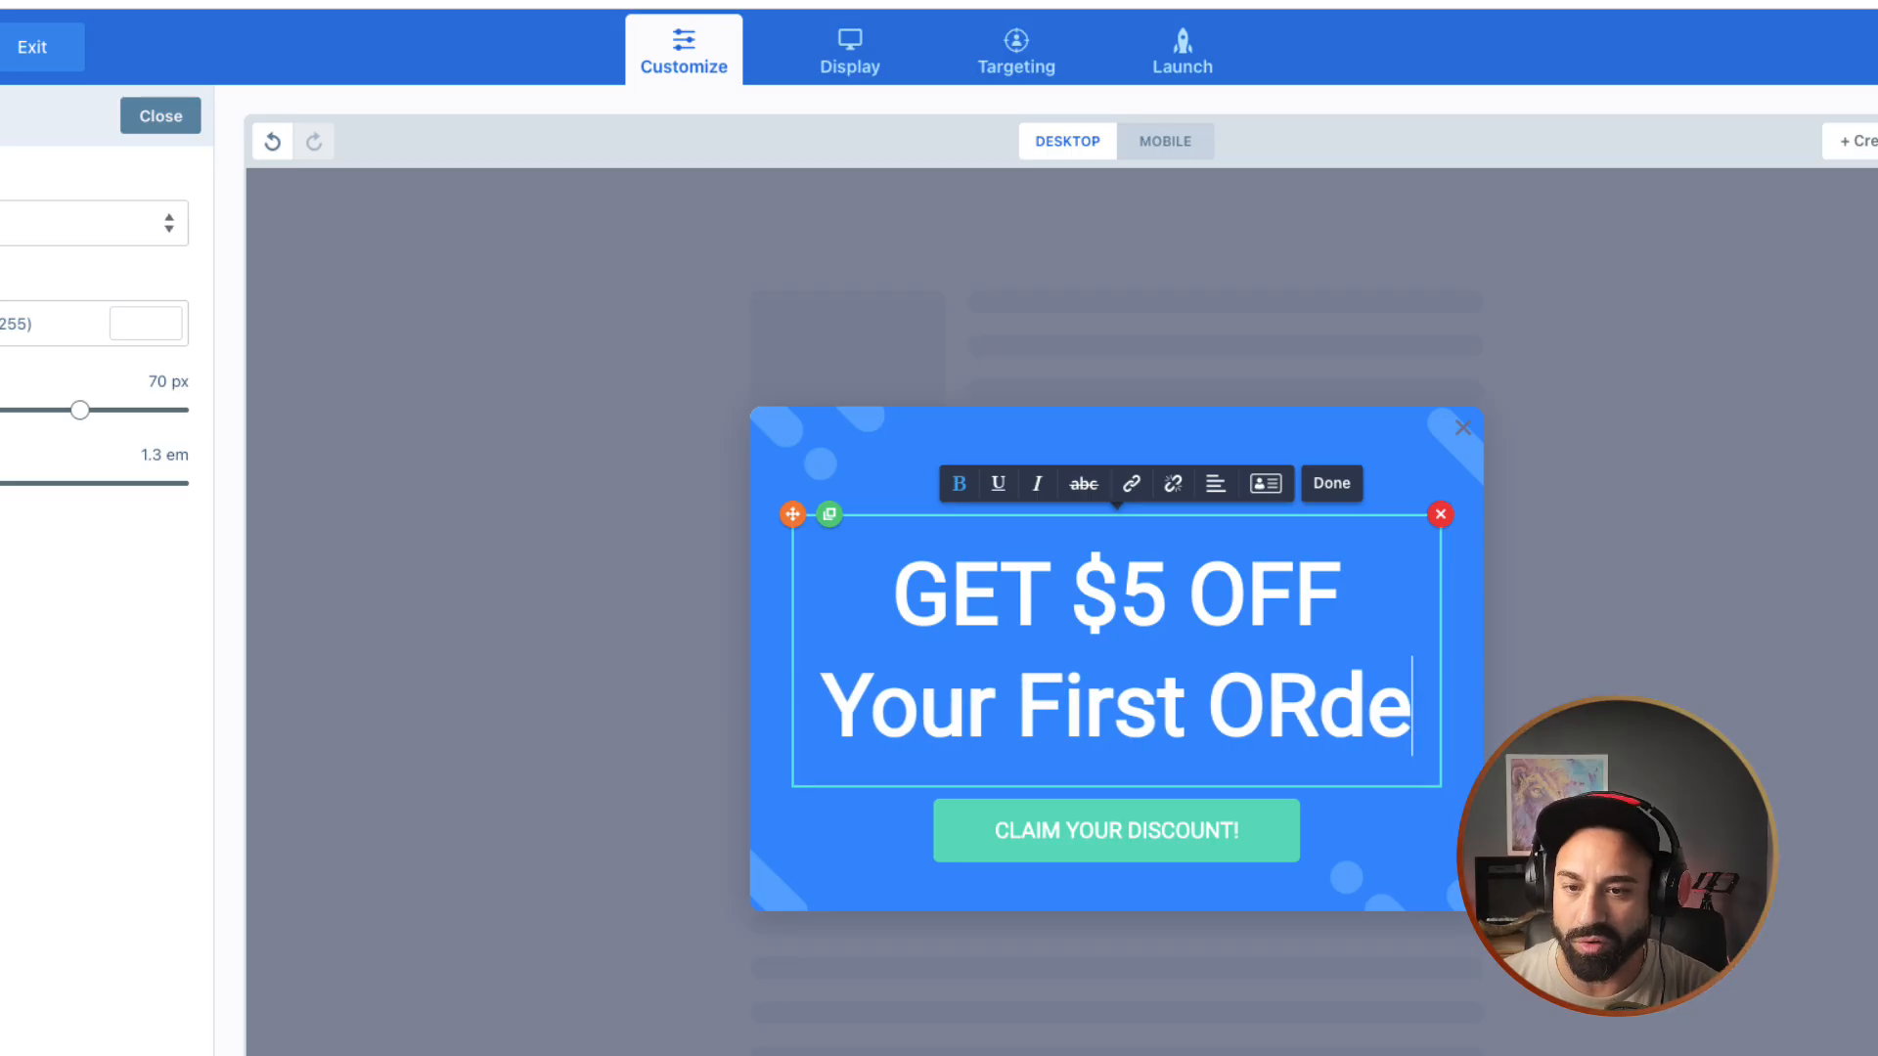
key("BackSpace")
key("BackSpace")
key("BackSpace")
type("rder")
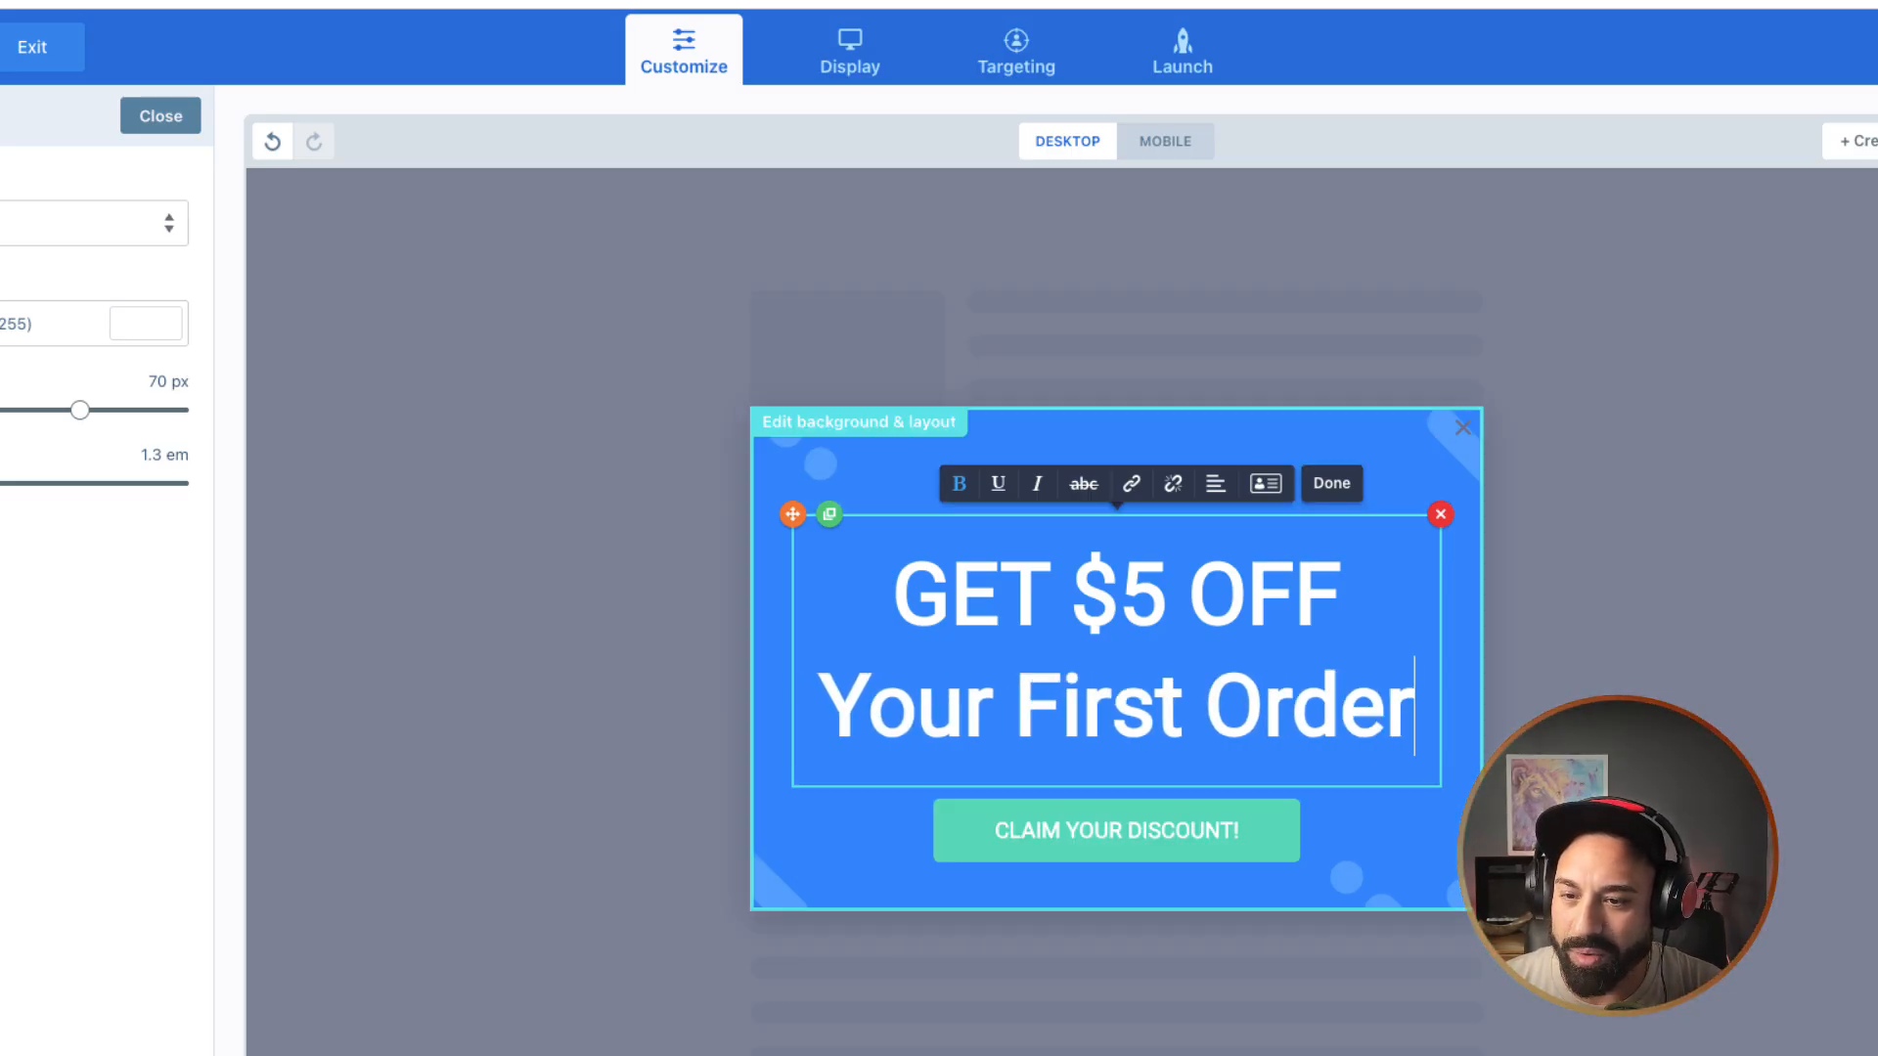
Step: Replace the popup's background image with the dark Depositphotos_199… library image of coffee beans on wood and turn off the overlay color
left_click(1115, 888)
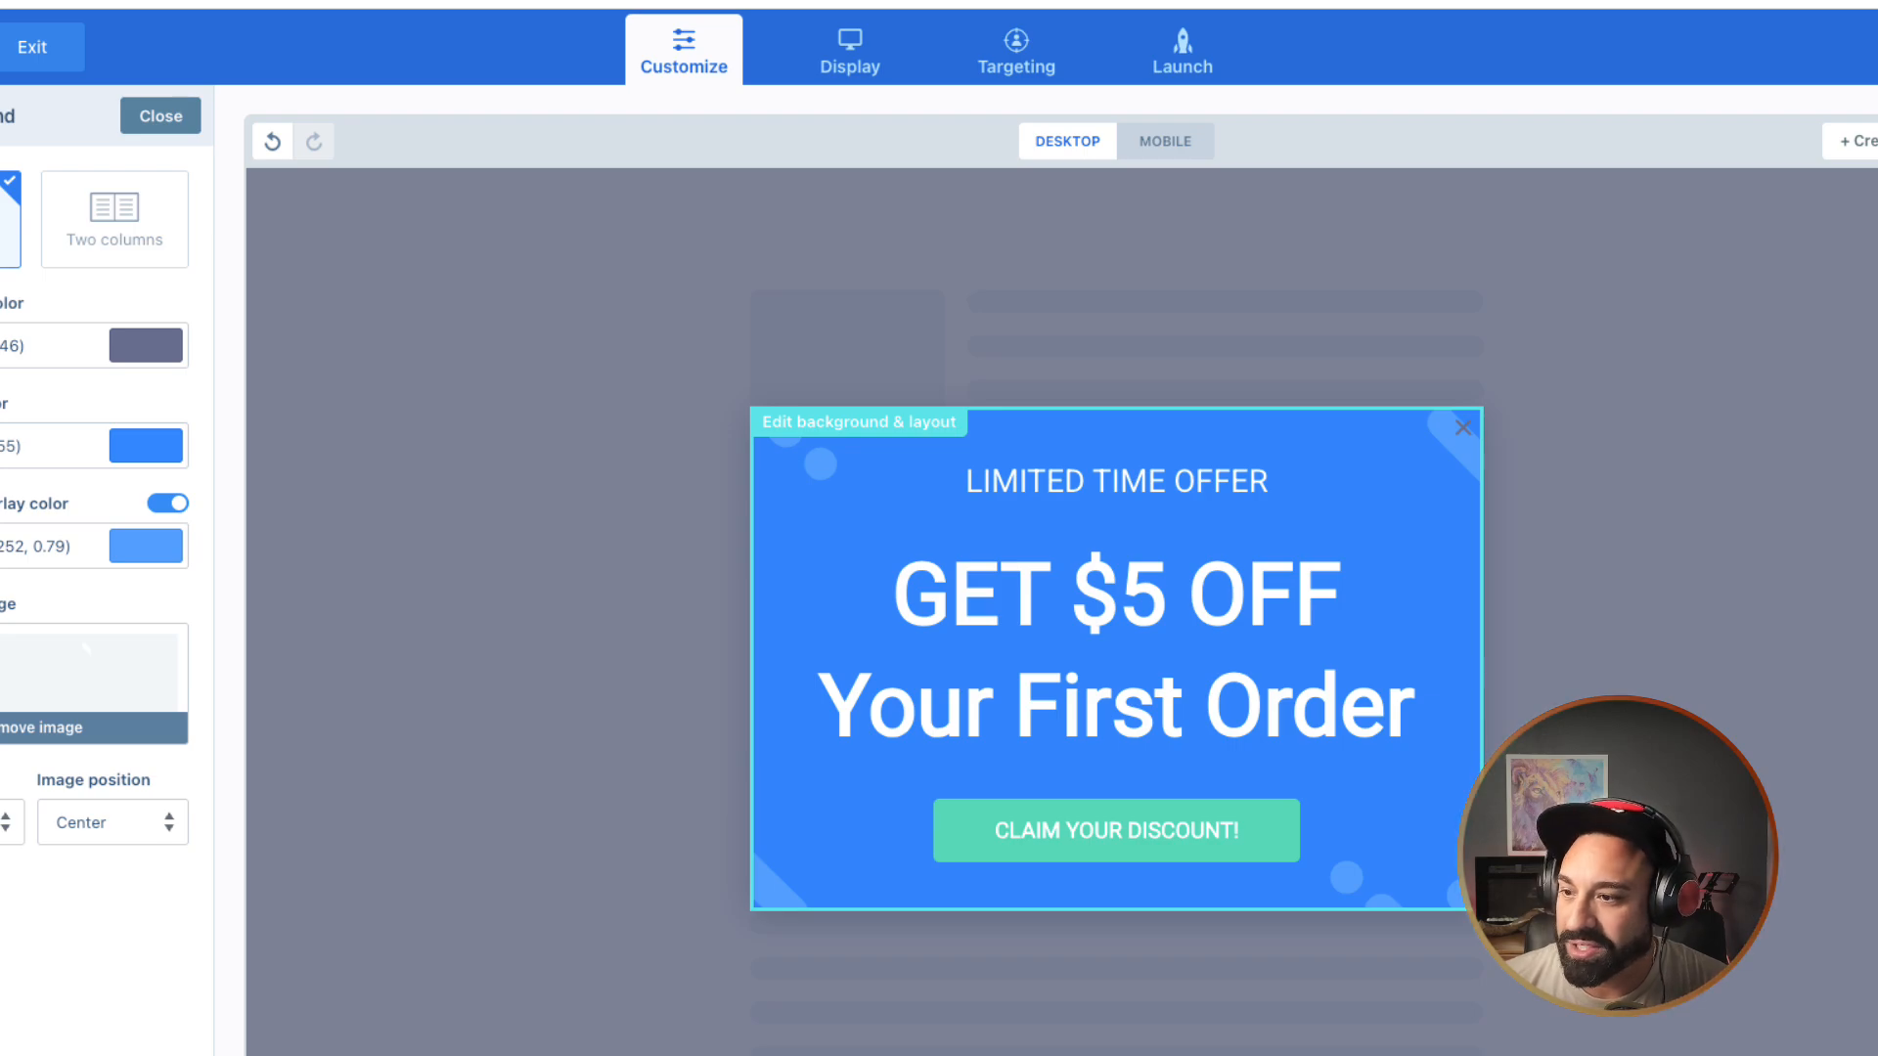
left_click(44, 728)
left_click(47, 690)
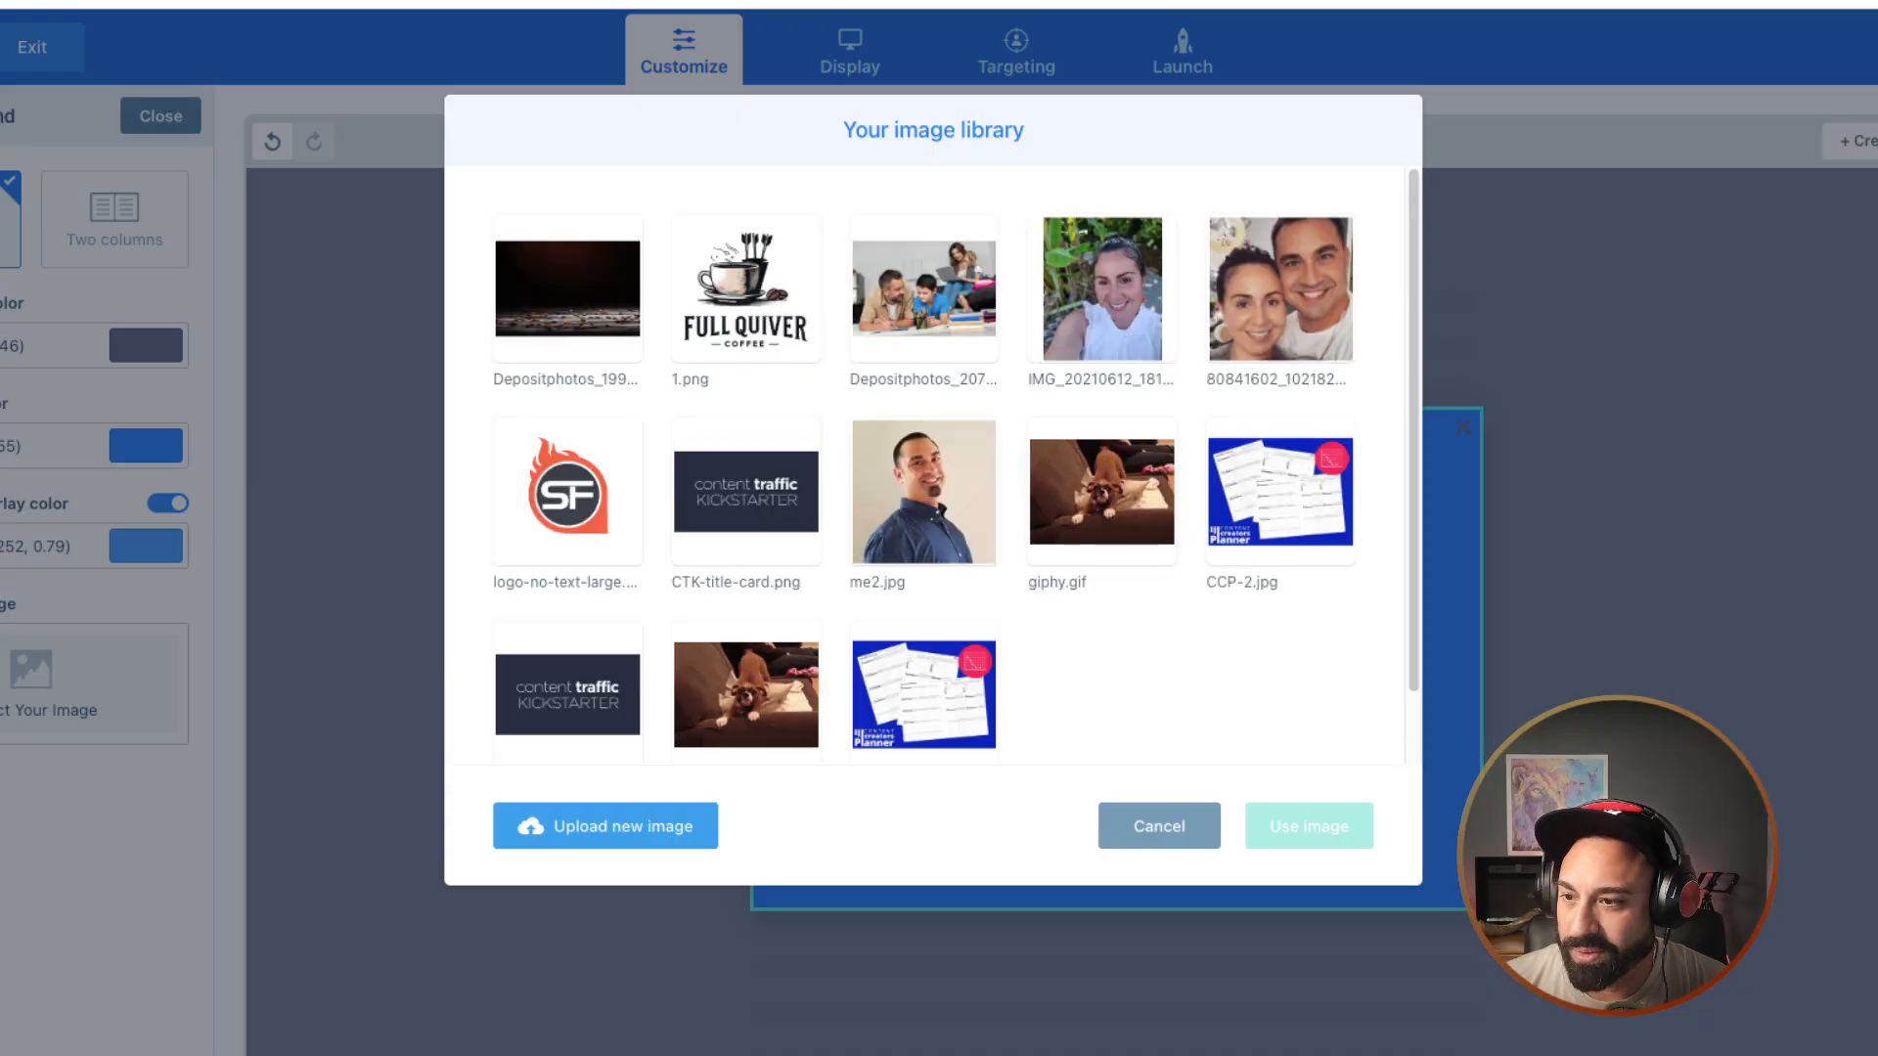
left_click(567, 291)
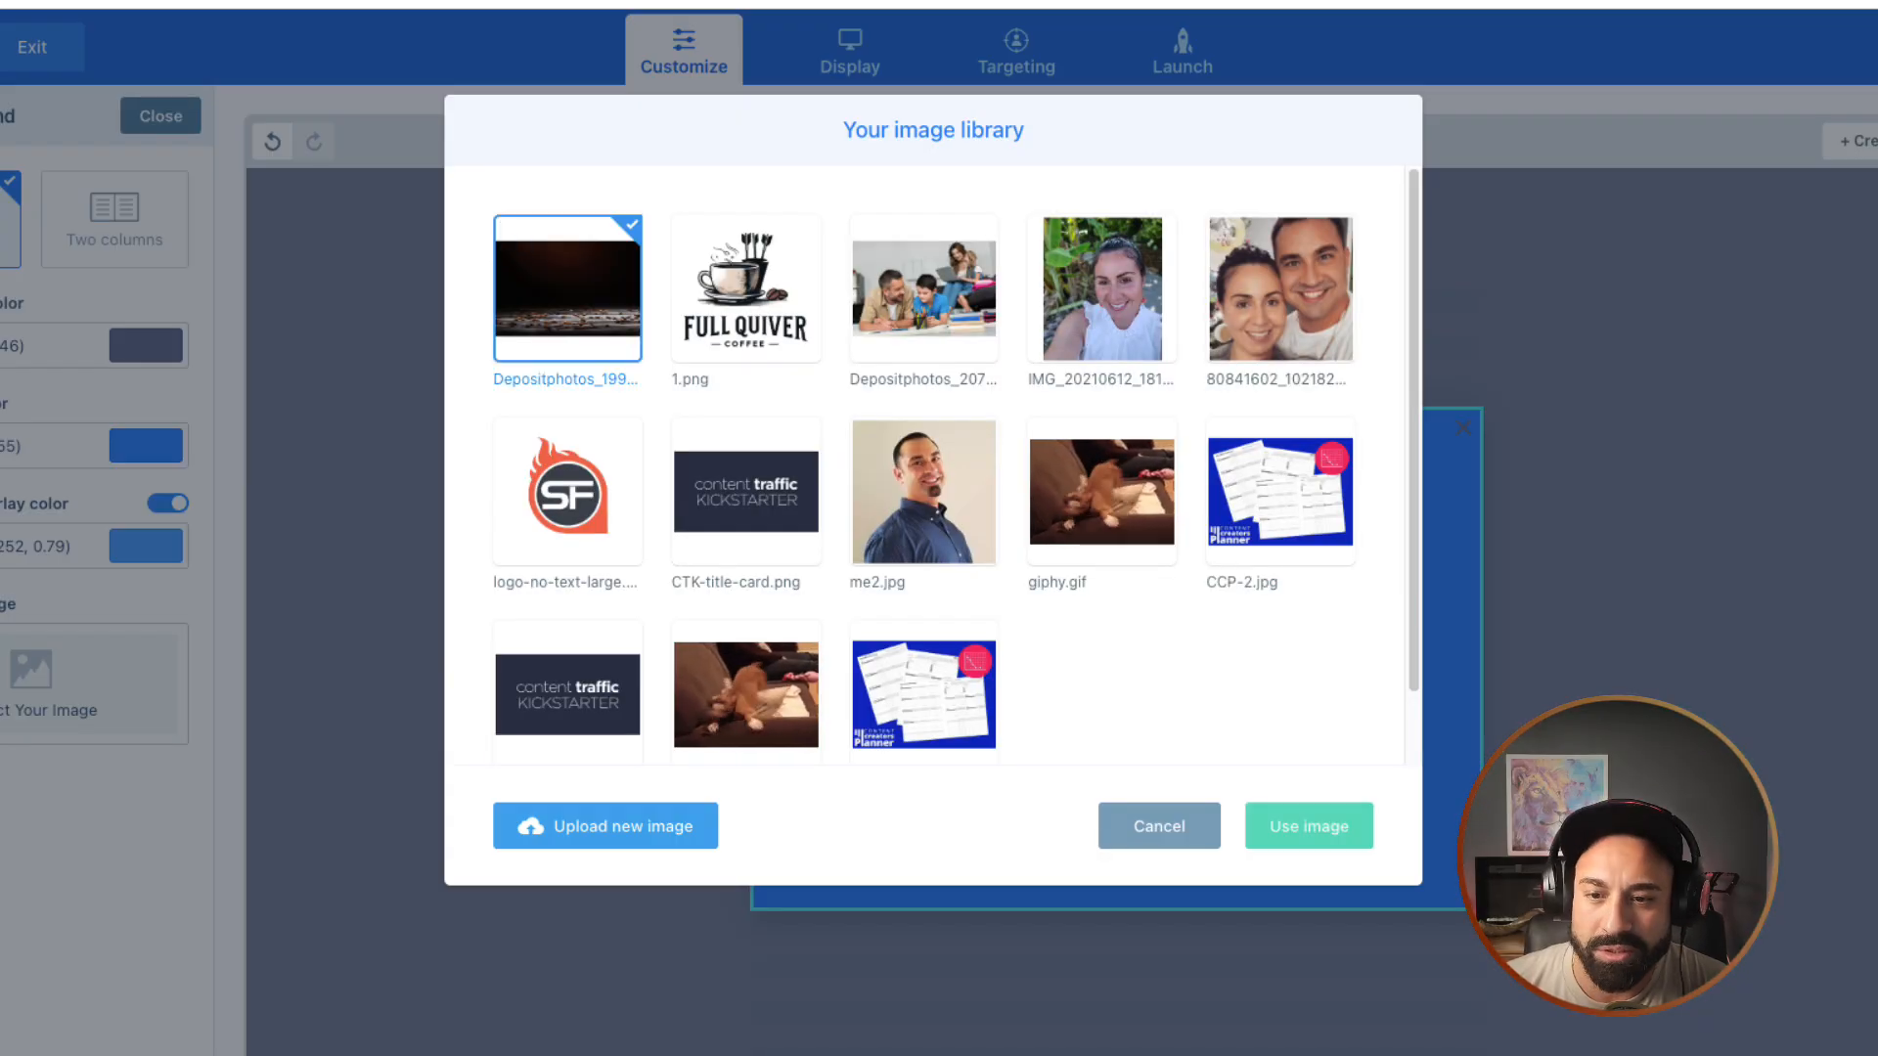
left_click(1309, 826)
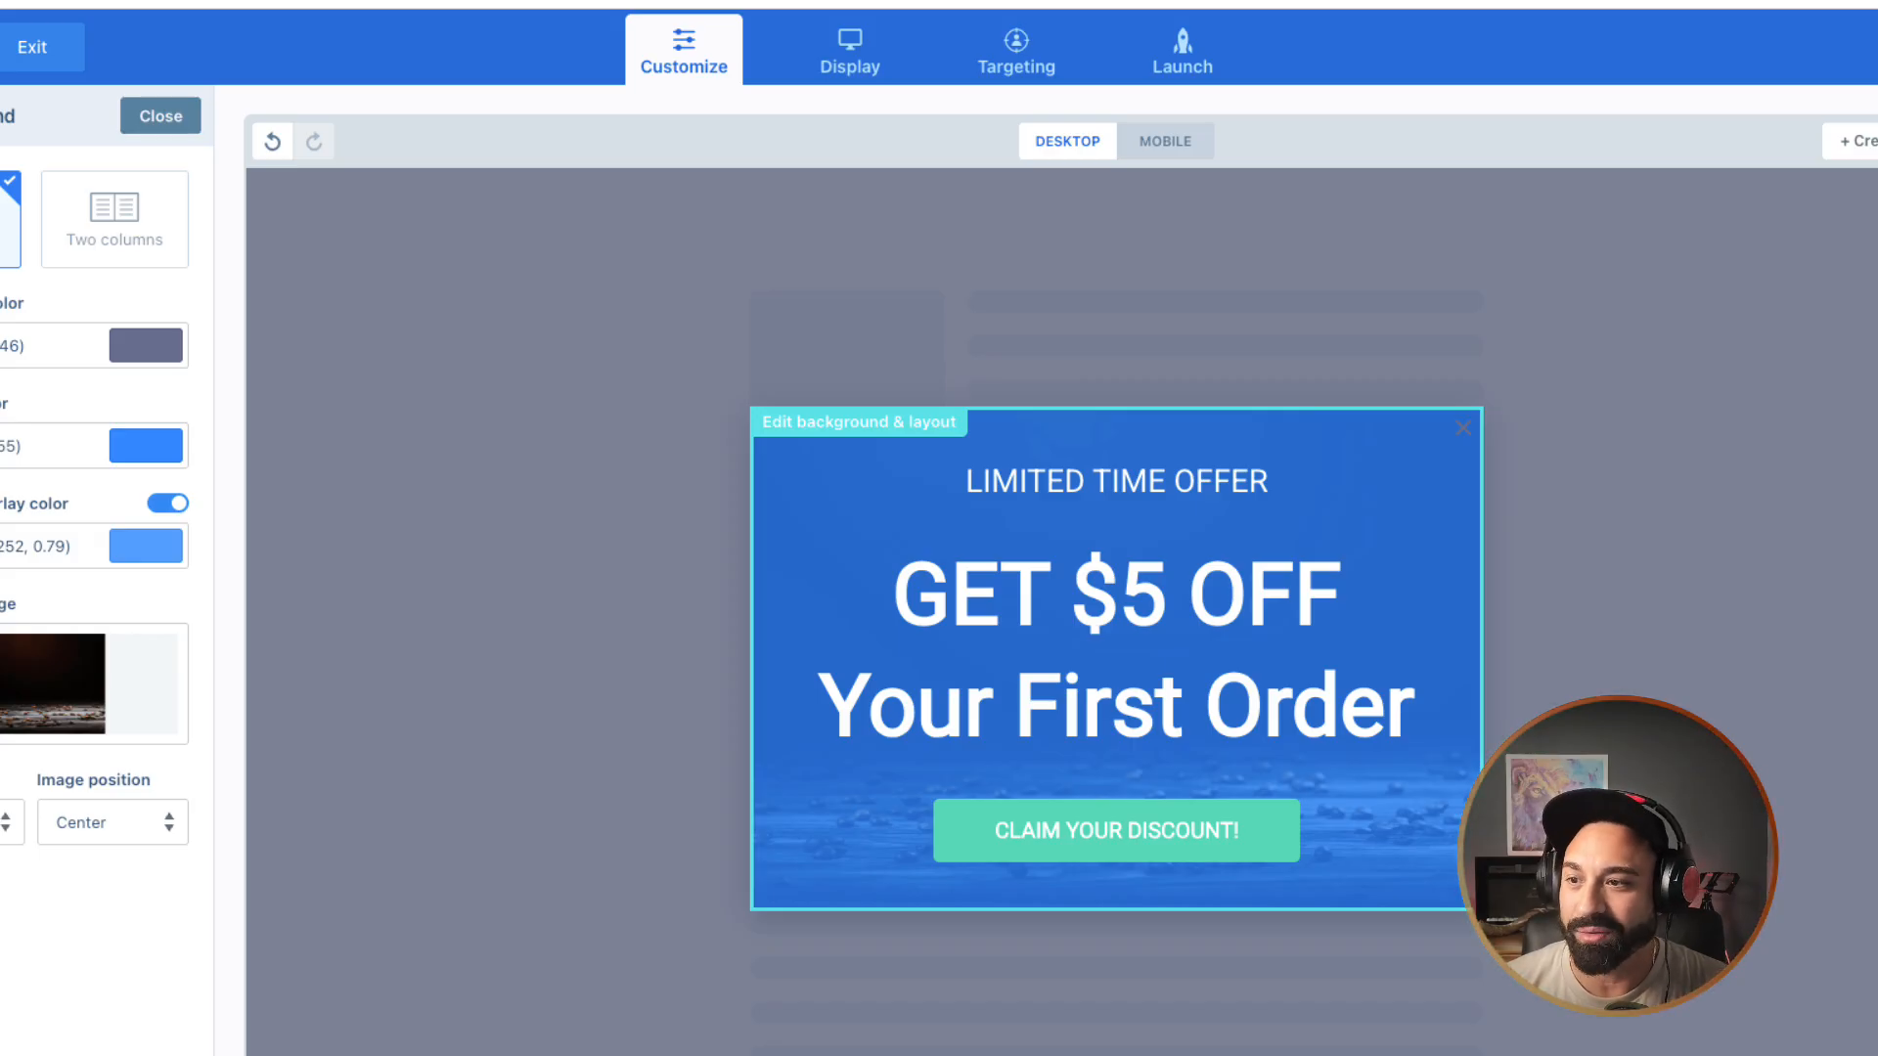
left_click(168, 504)
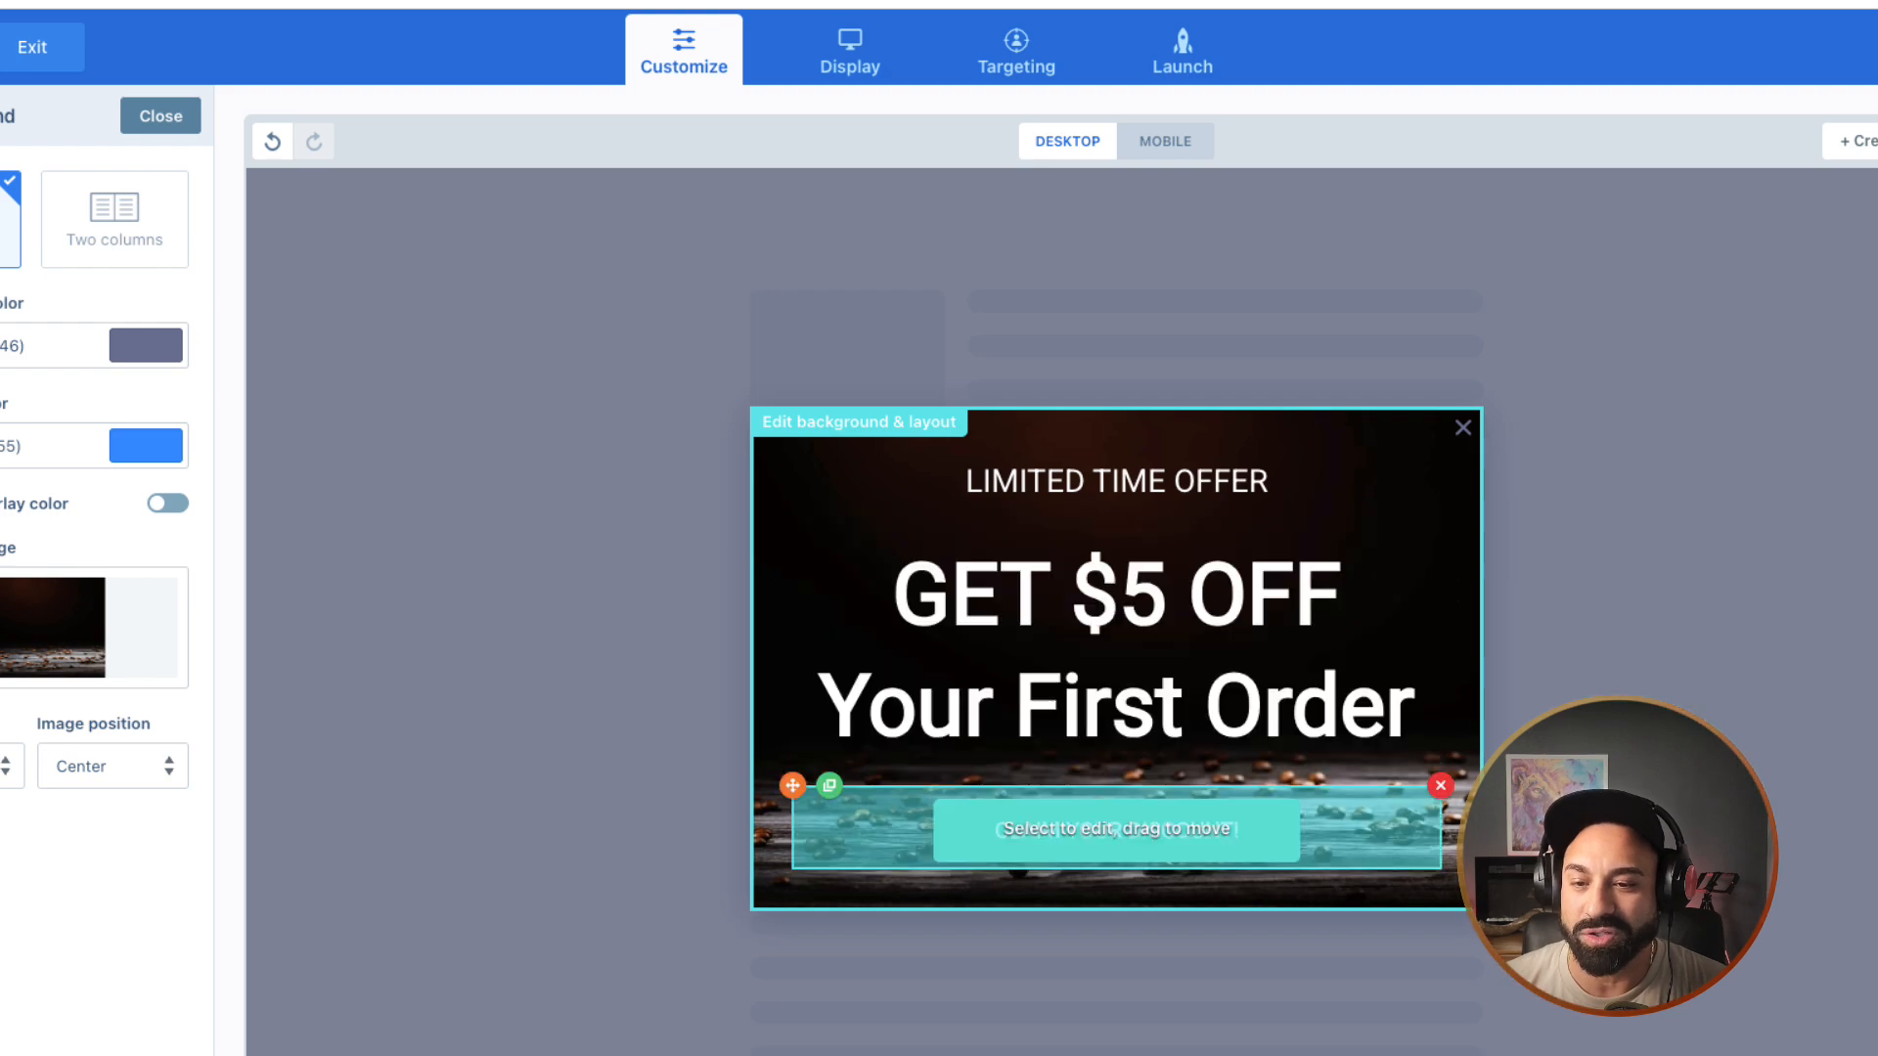
Step: Change the color of the "CLAIM YOUR DISCOUNT!" button to the red palette swatch
left_click(1117, 827)
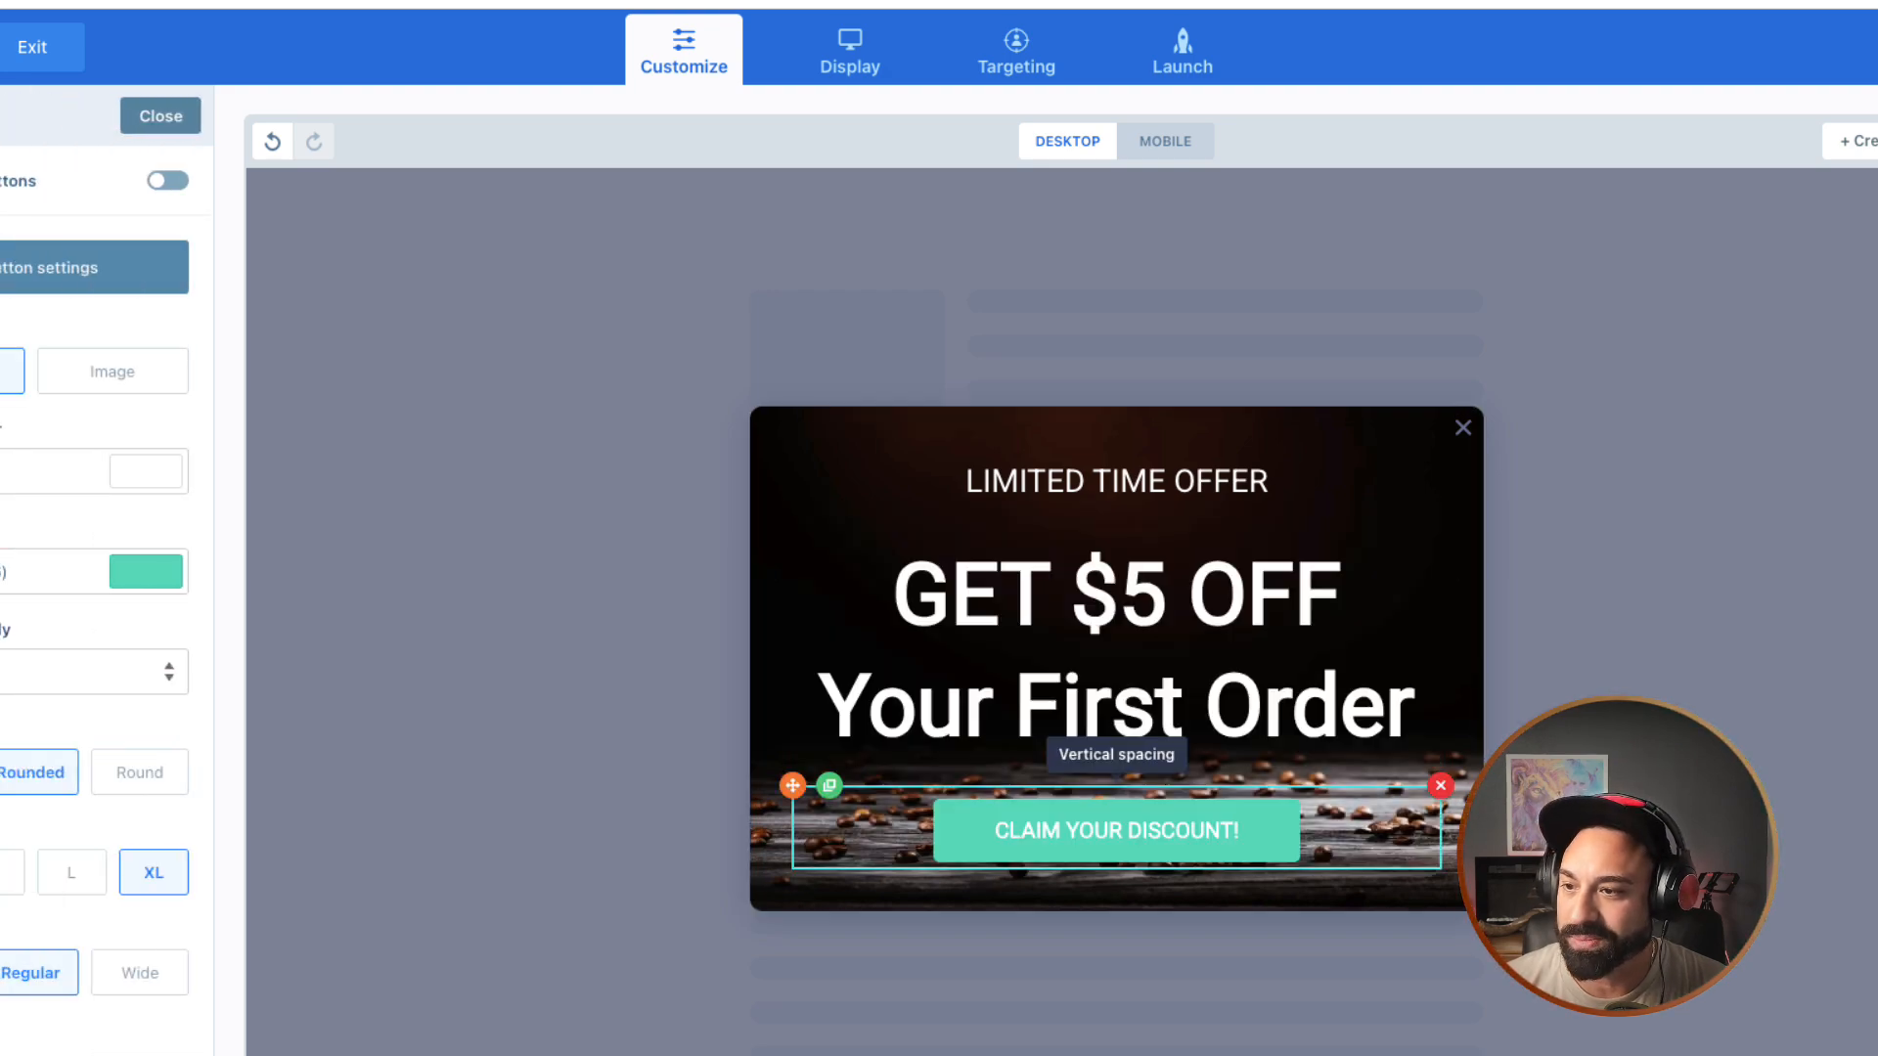
left_click(145, 572)
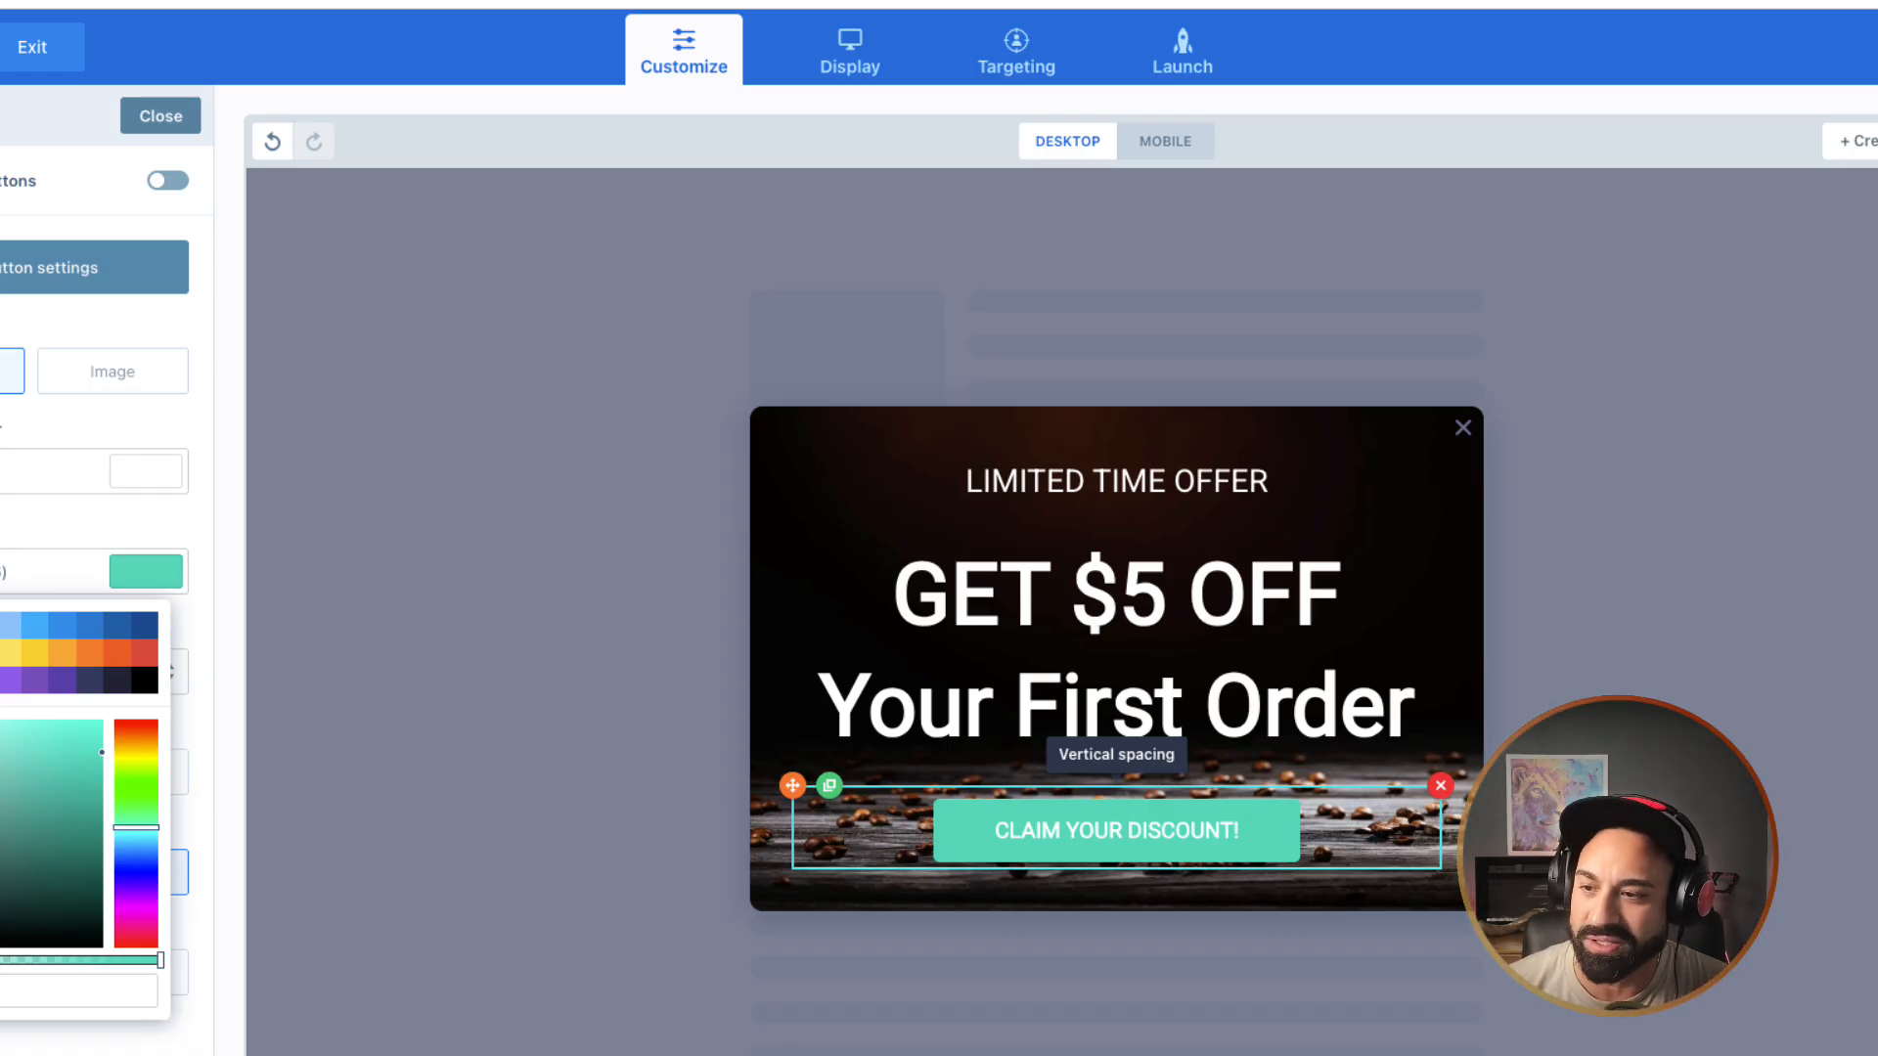
left_click(145, 653)
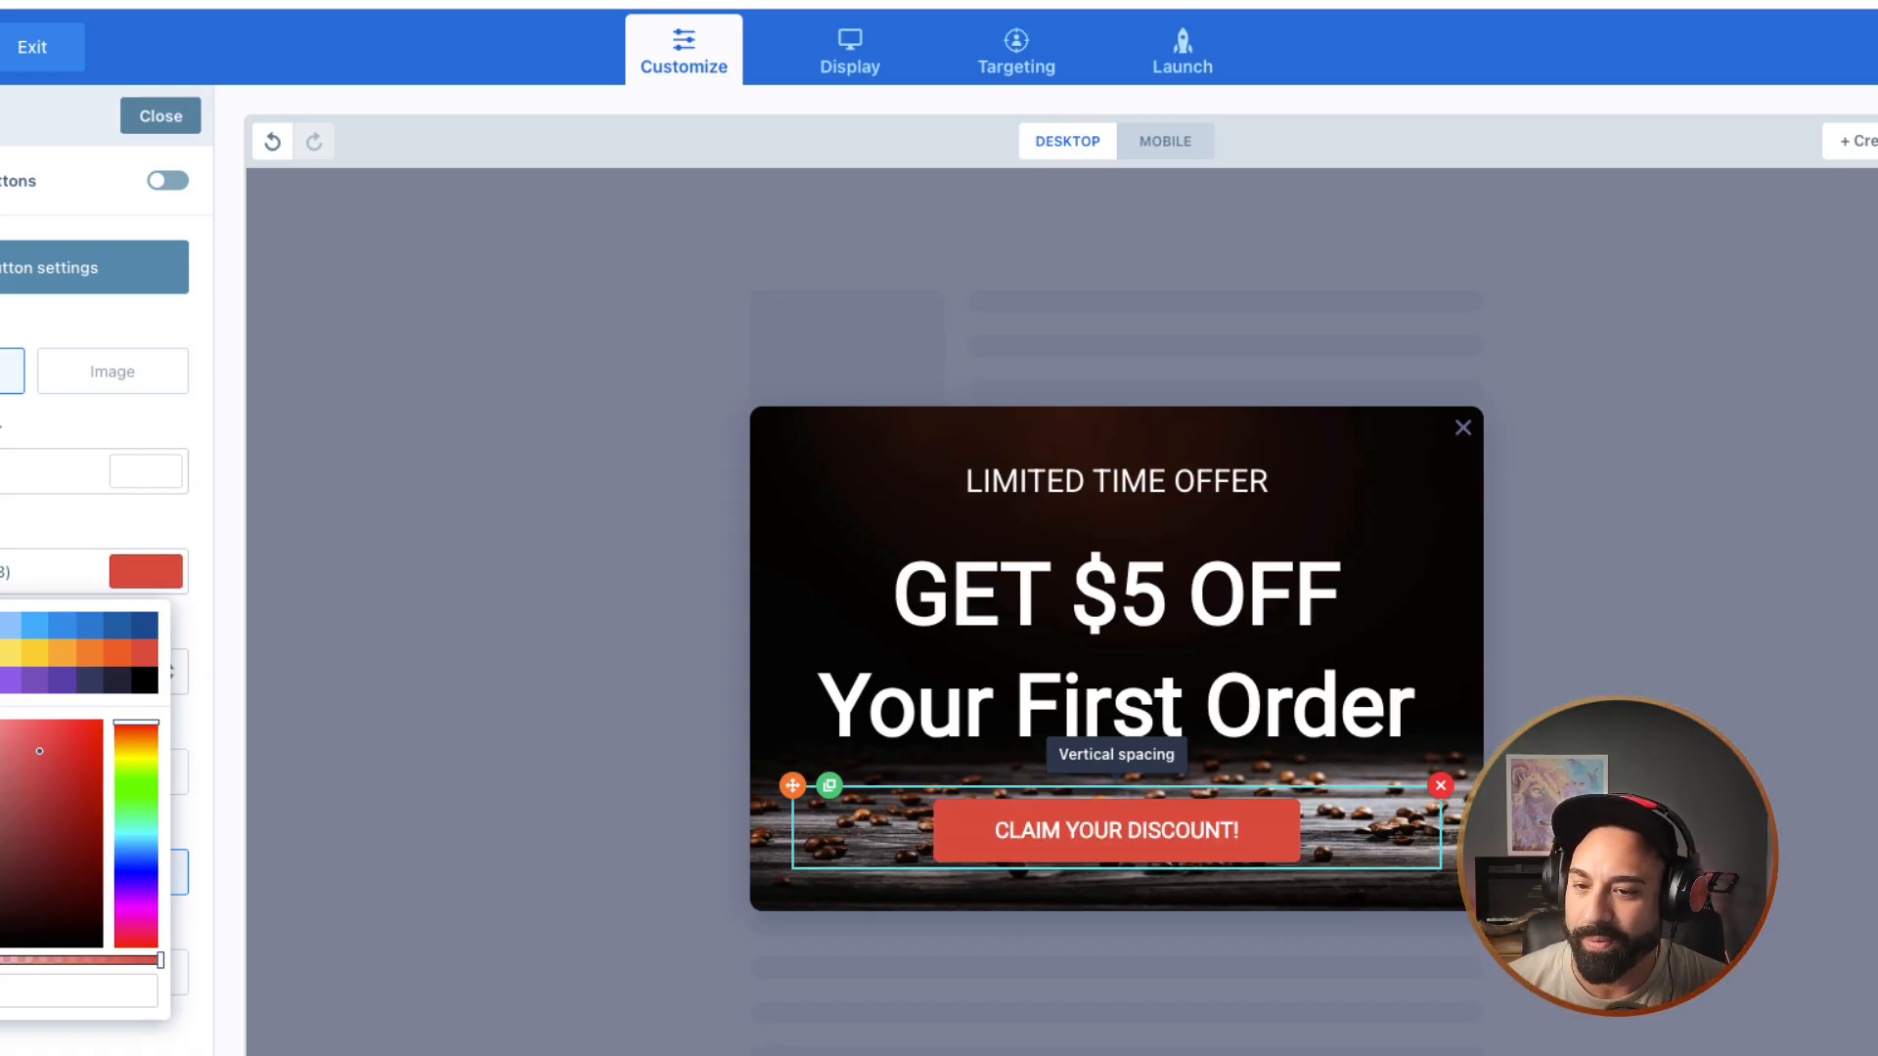
left_click(1117, 830)
left_click(1269, 755)
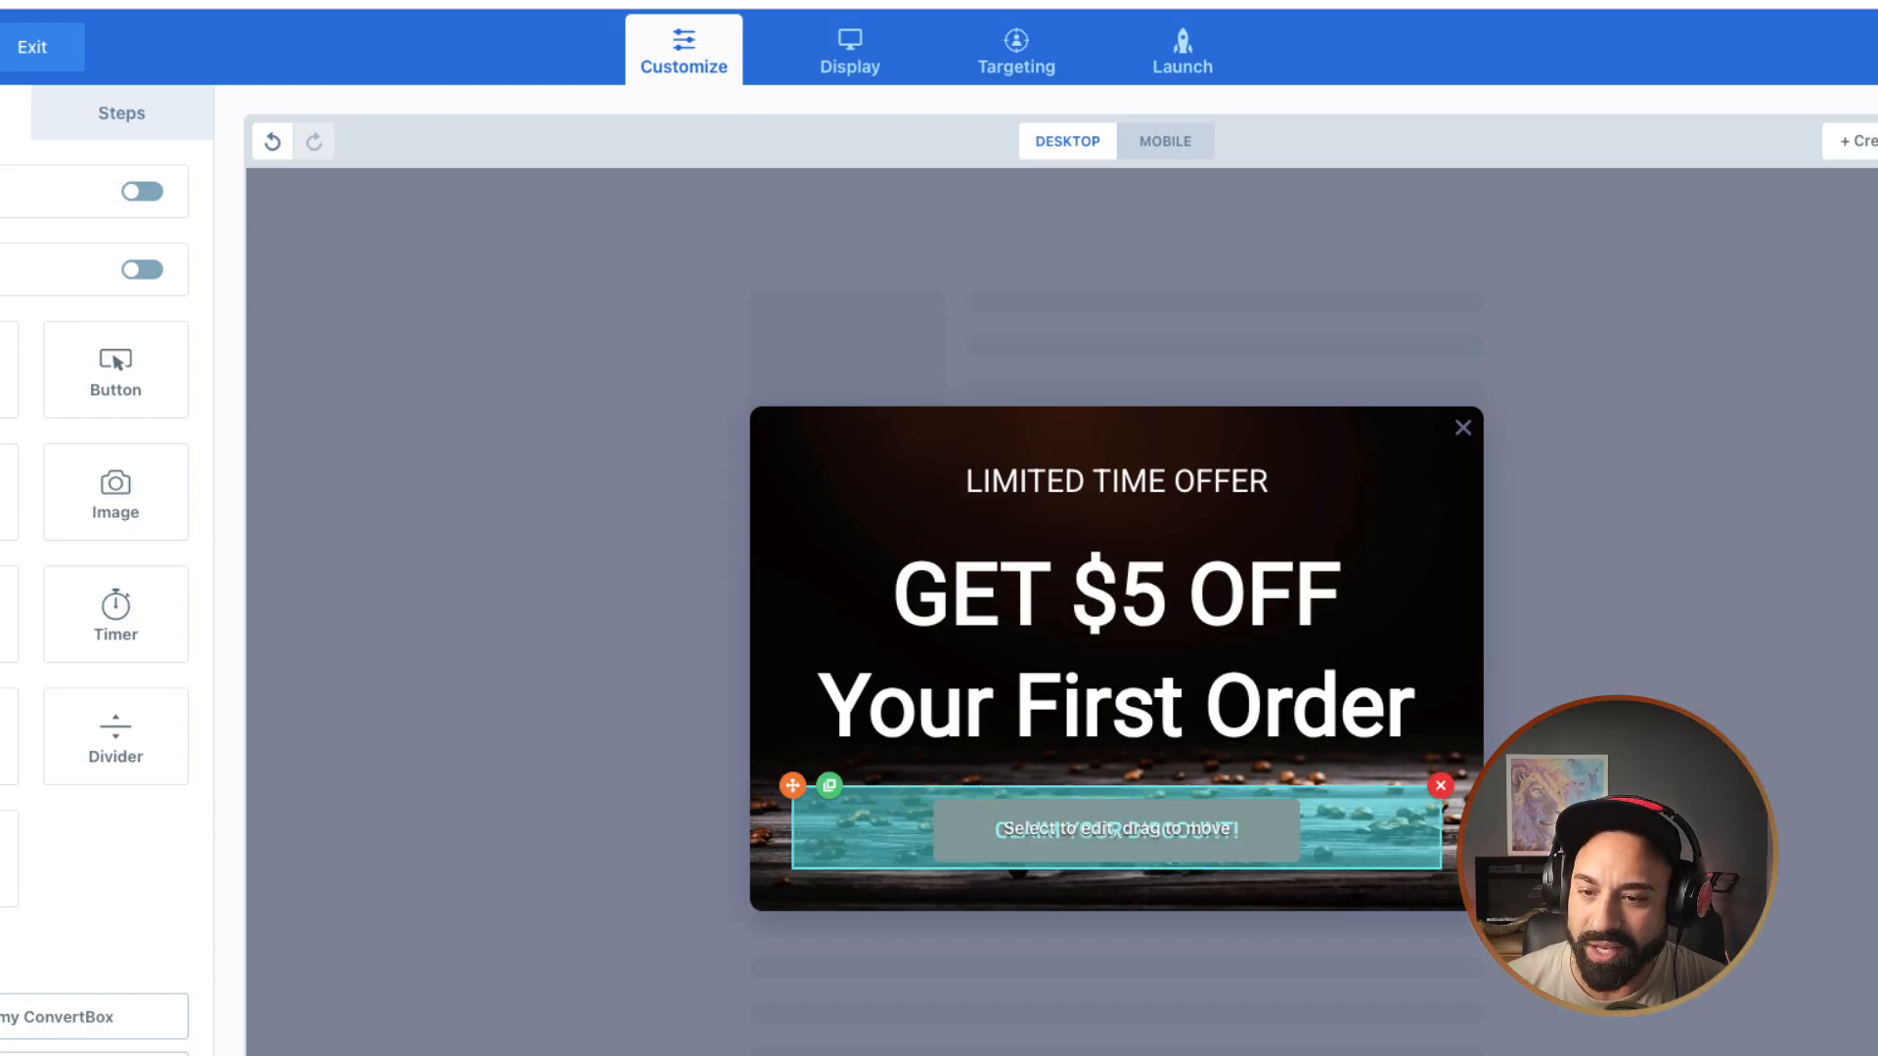
Step: Set the discount button's action to "Go to next step" and save the button settings
left_click(1169, 859)
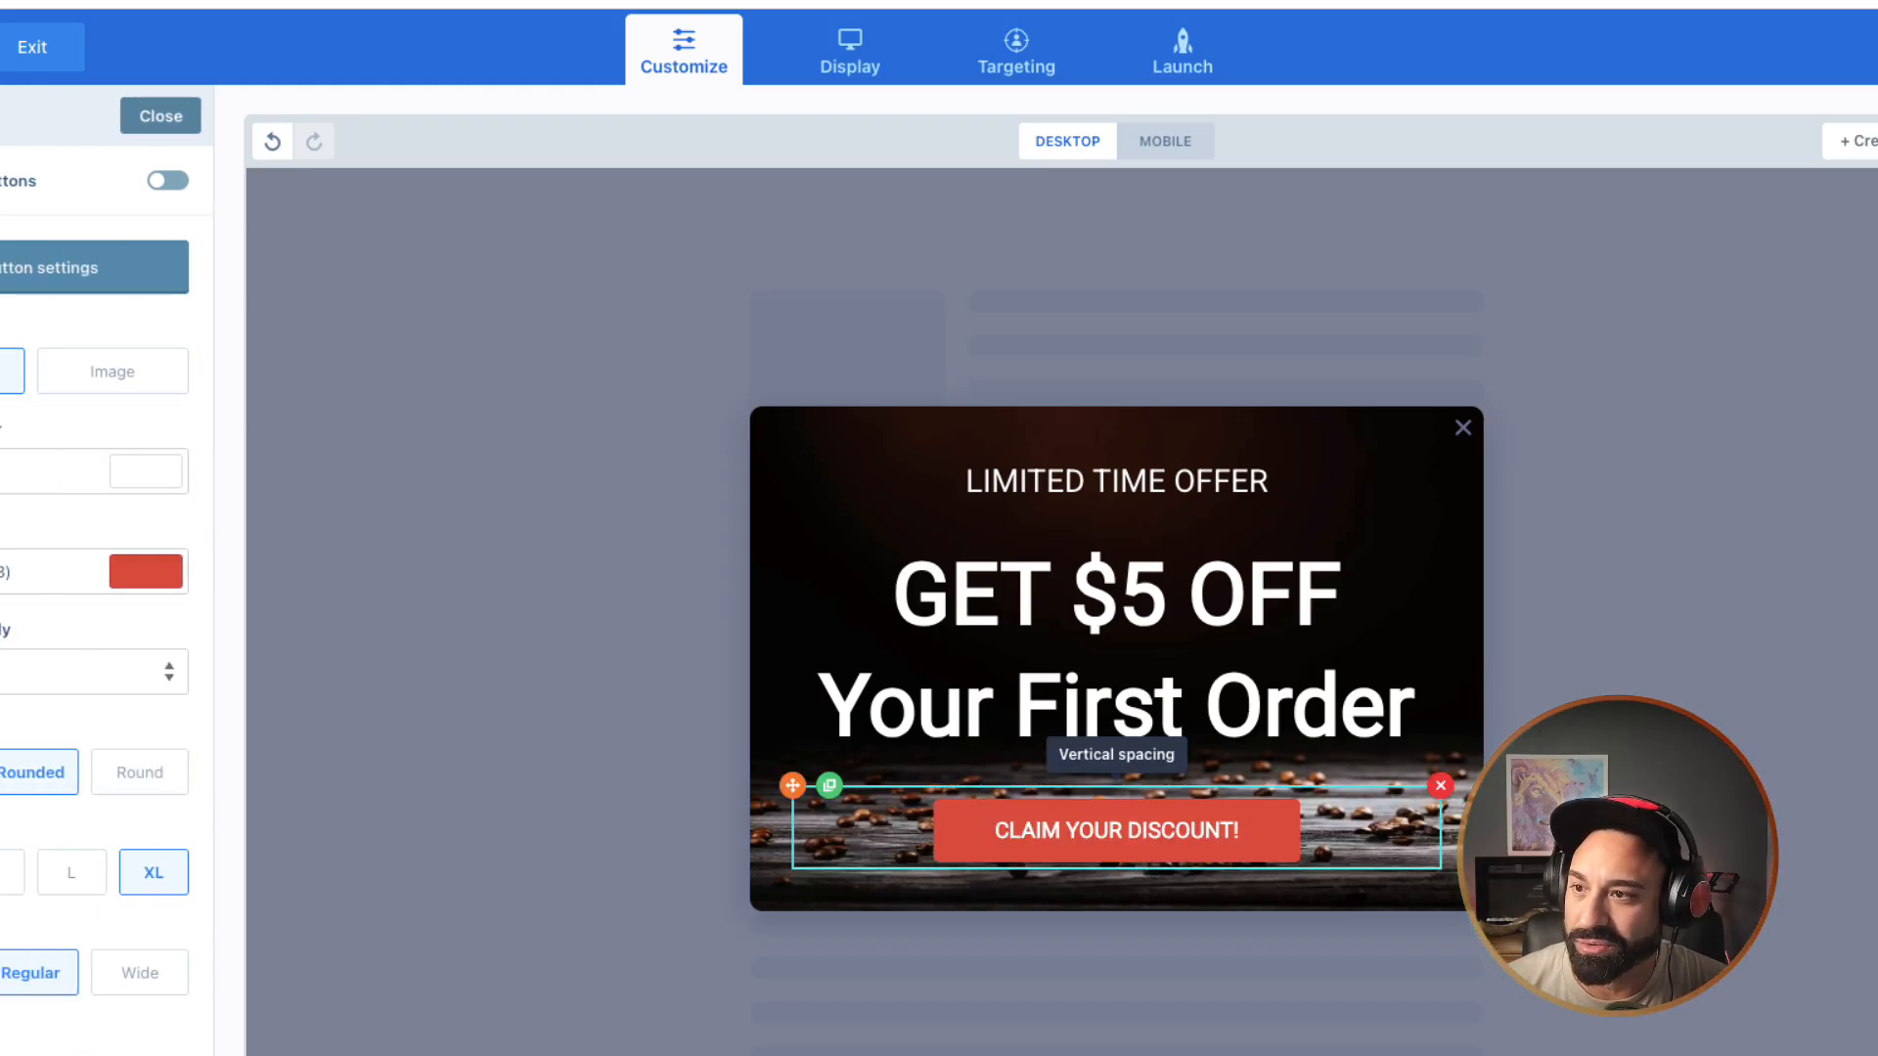
left_click(59, 266)
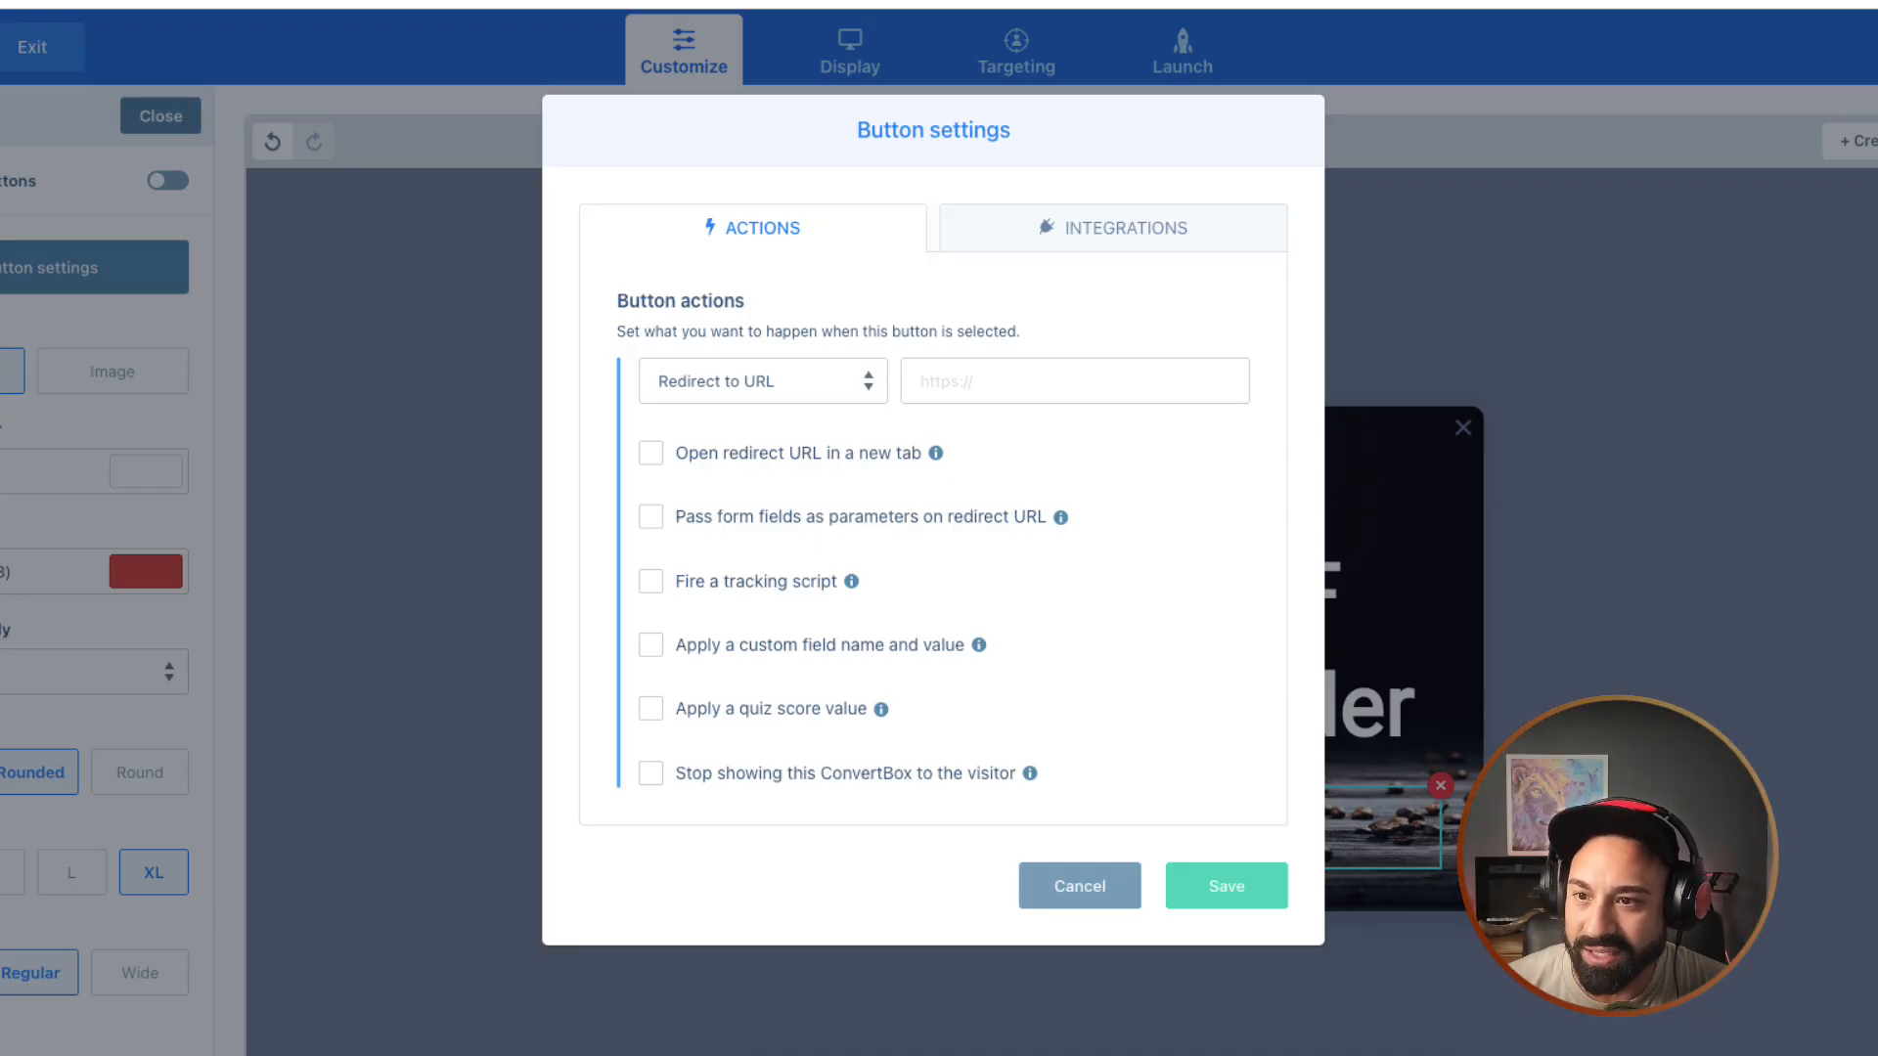
left_click(763, 381)
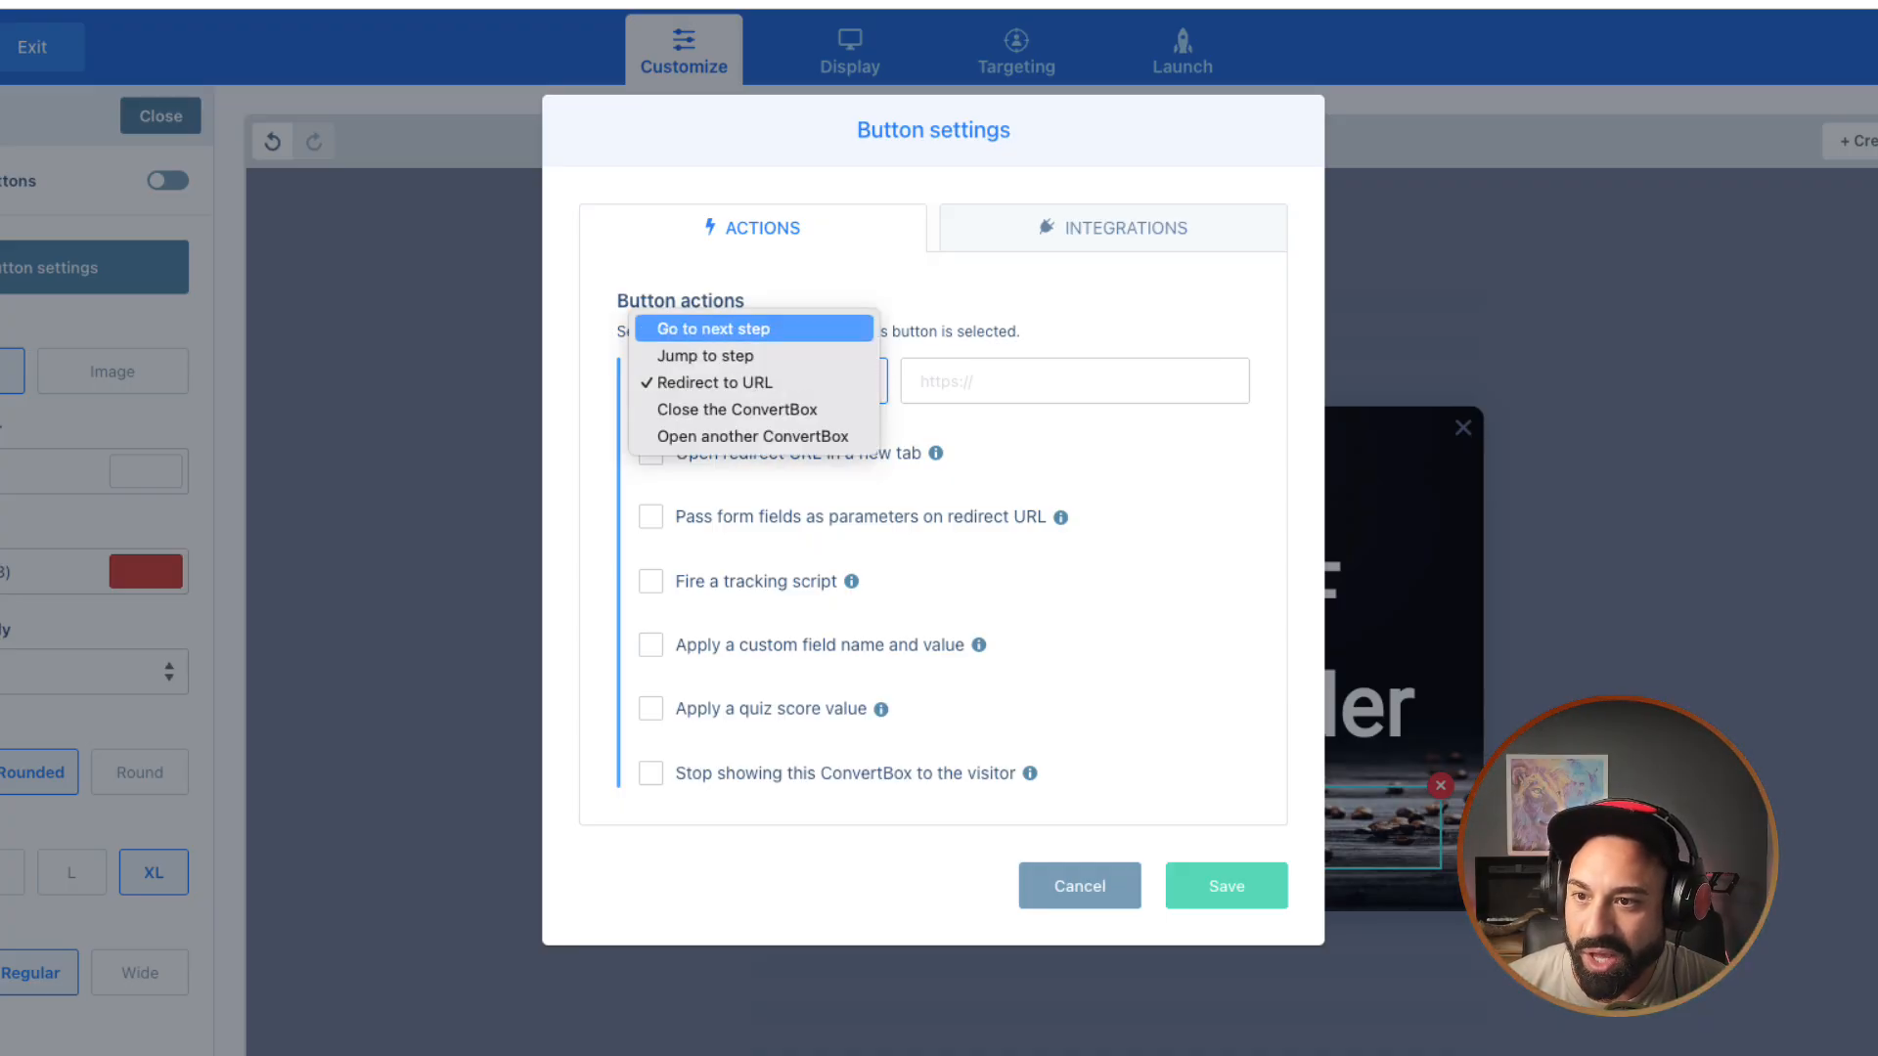
left_click(753, 329)
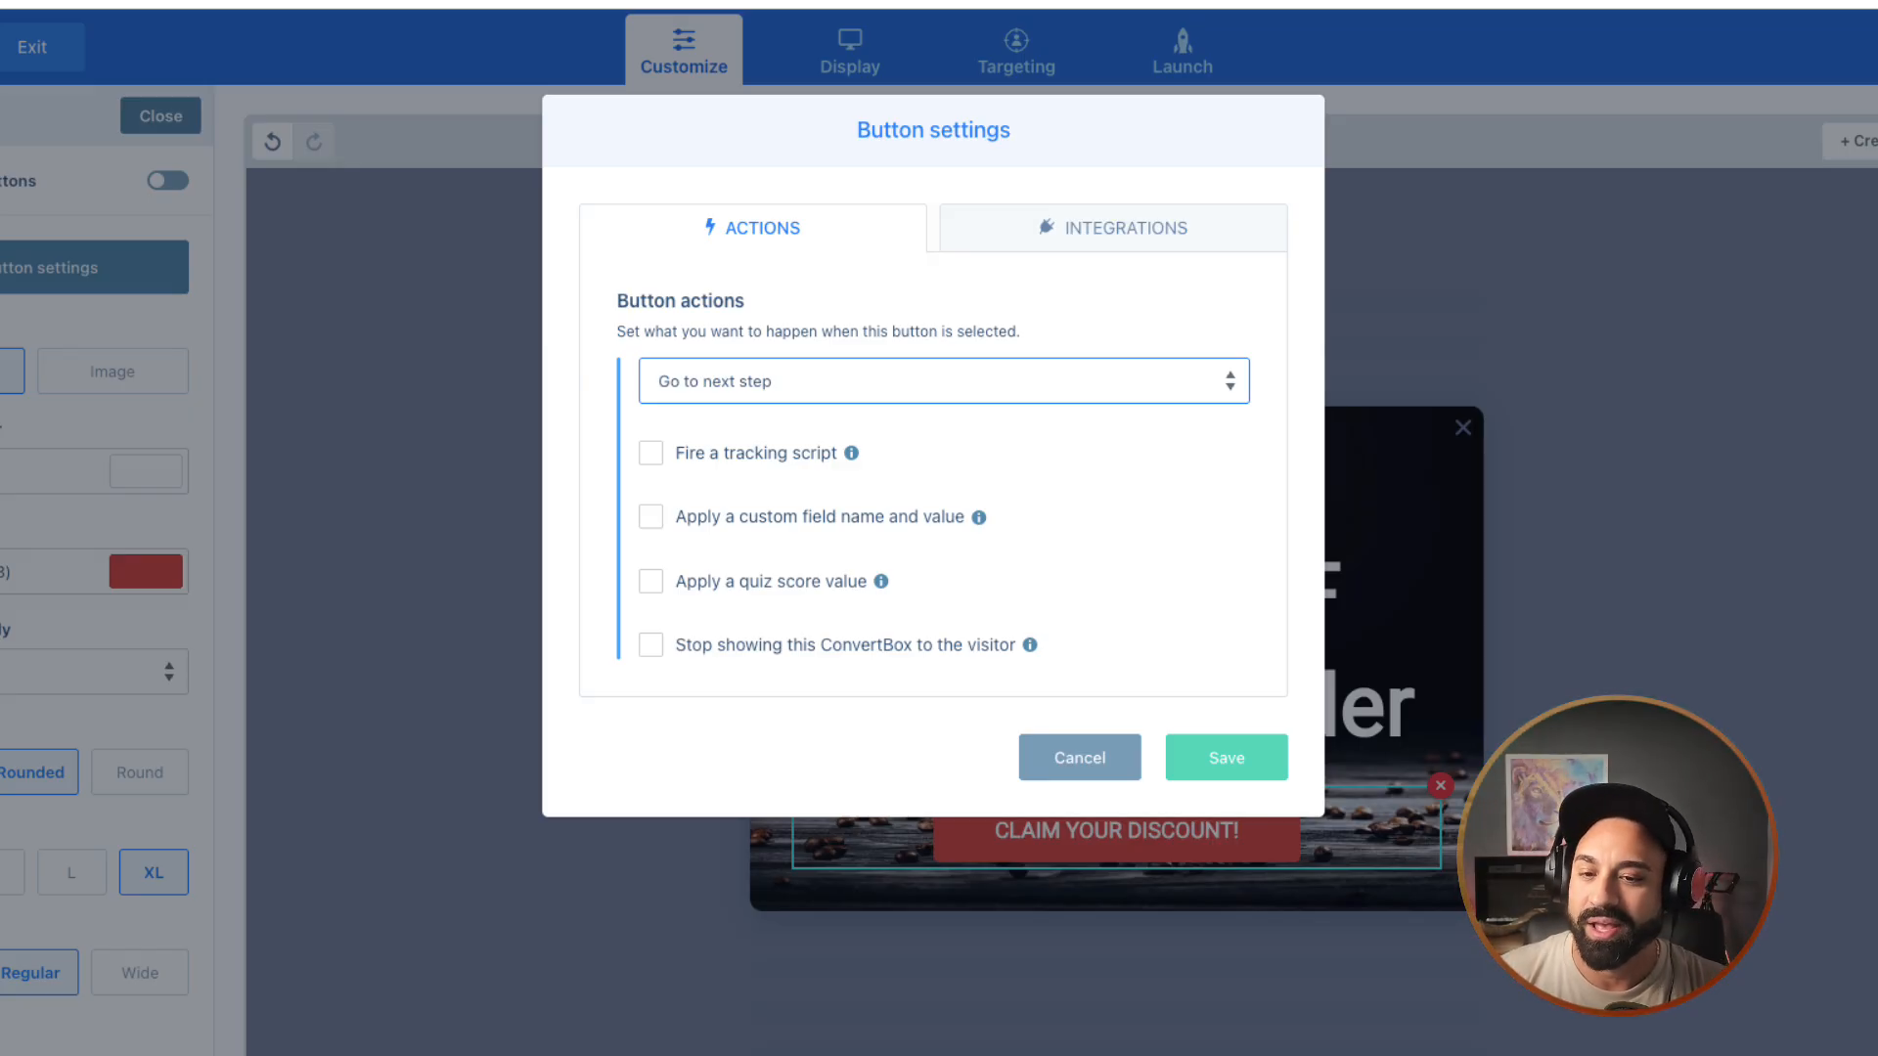
left_click(1226, 758)
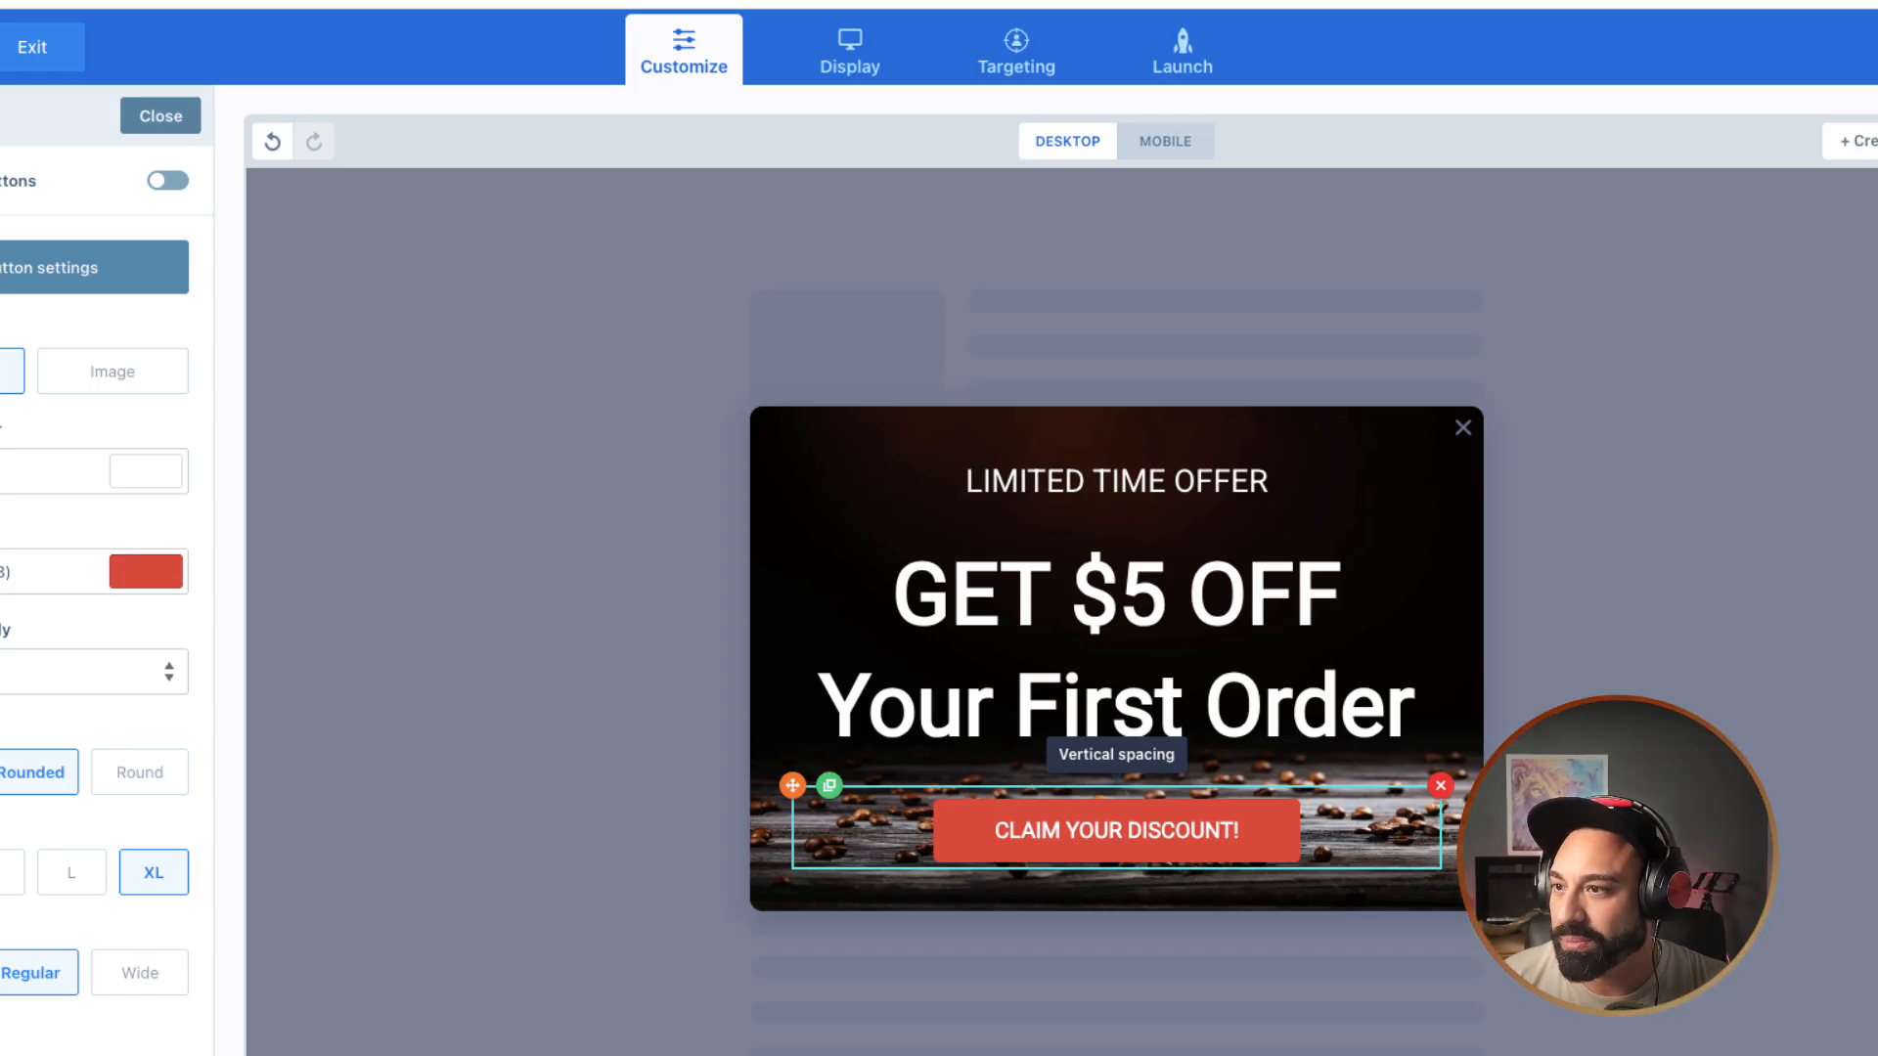
left_click(160, 115)
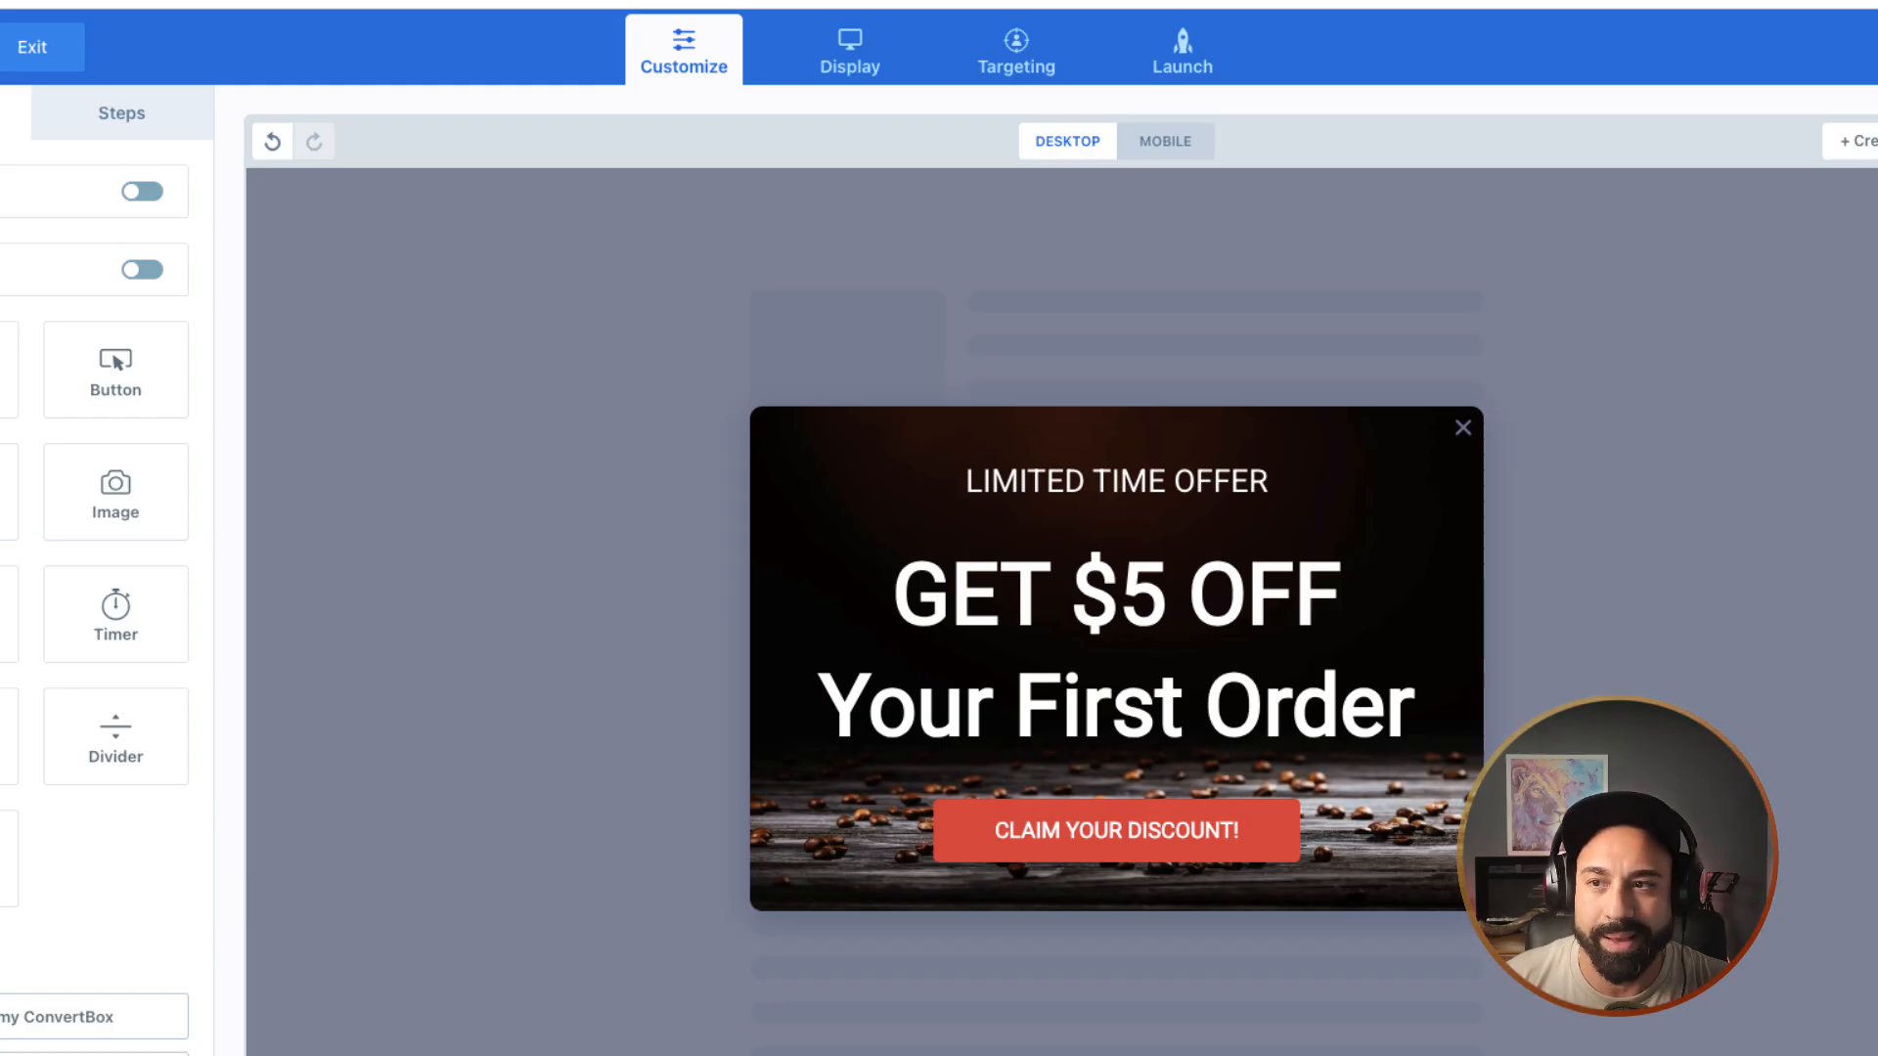
Step: Create a second step for the popup and open it for editing
left_click(121, 113)
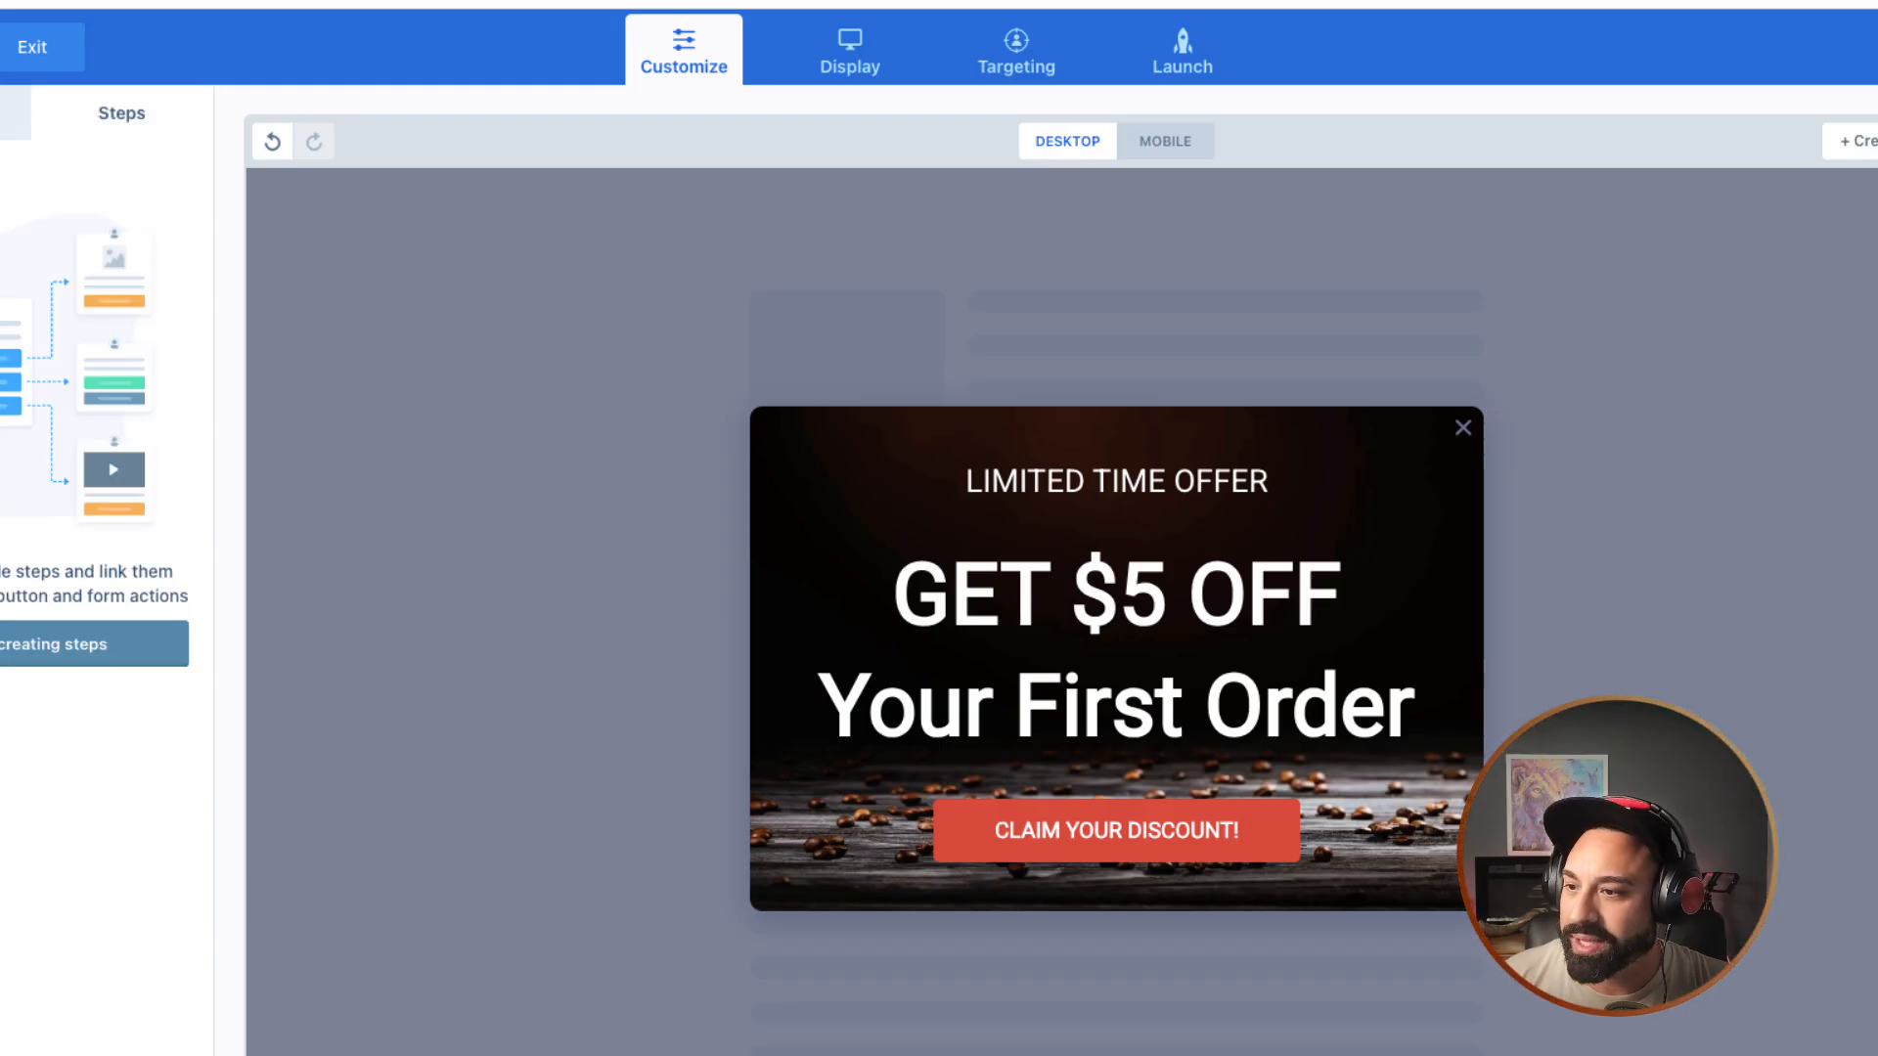
left_click(40, 644)
left_click(40, 329)
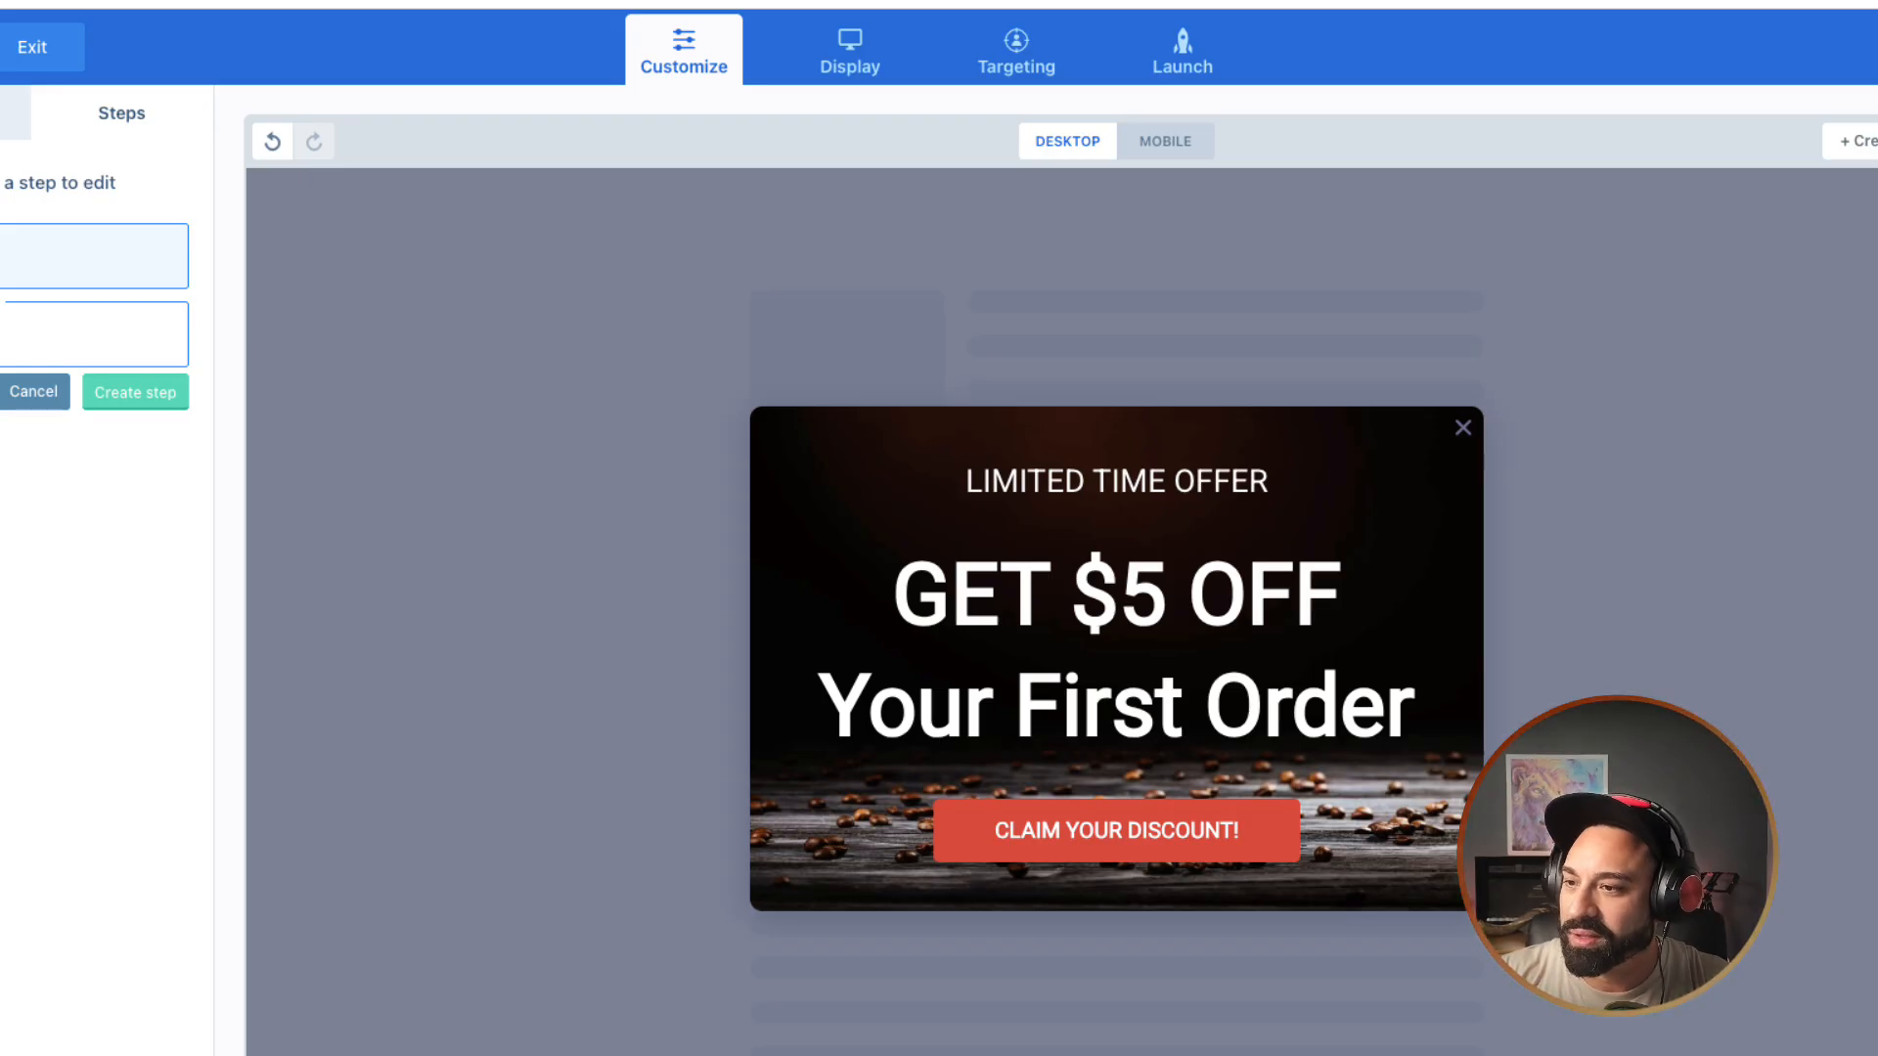
left_click(164, 393)
left_click(94, 334)
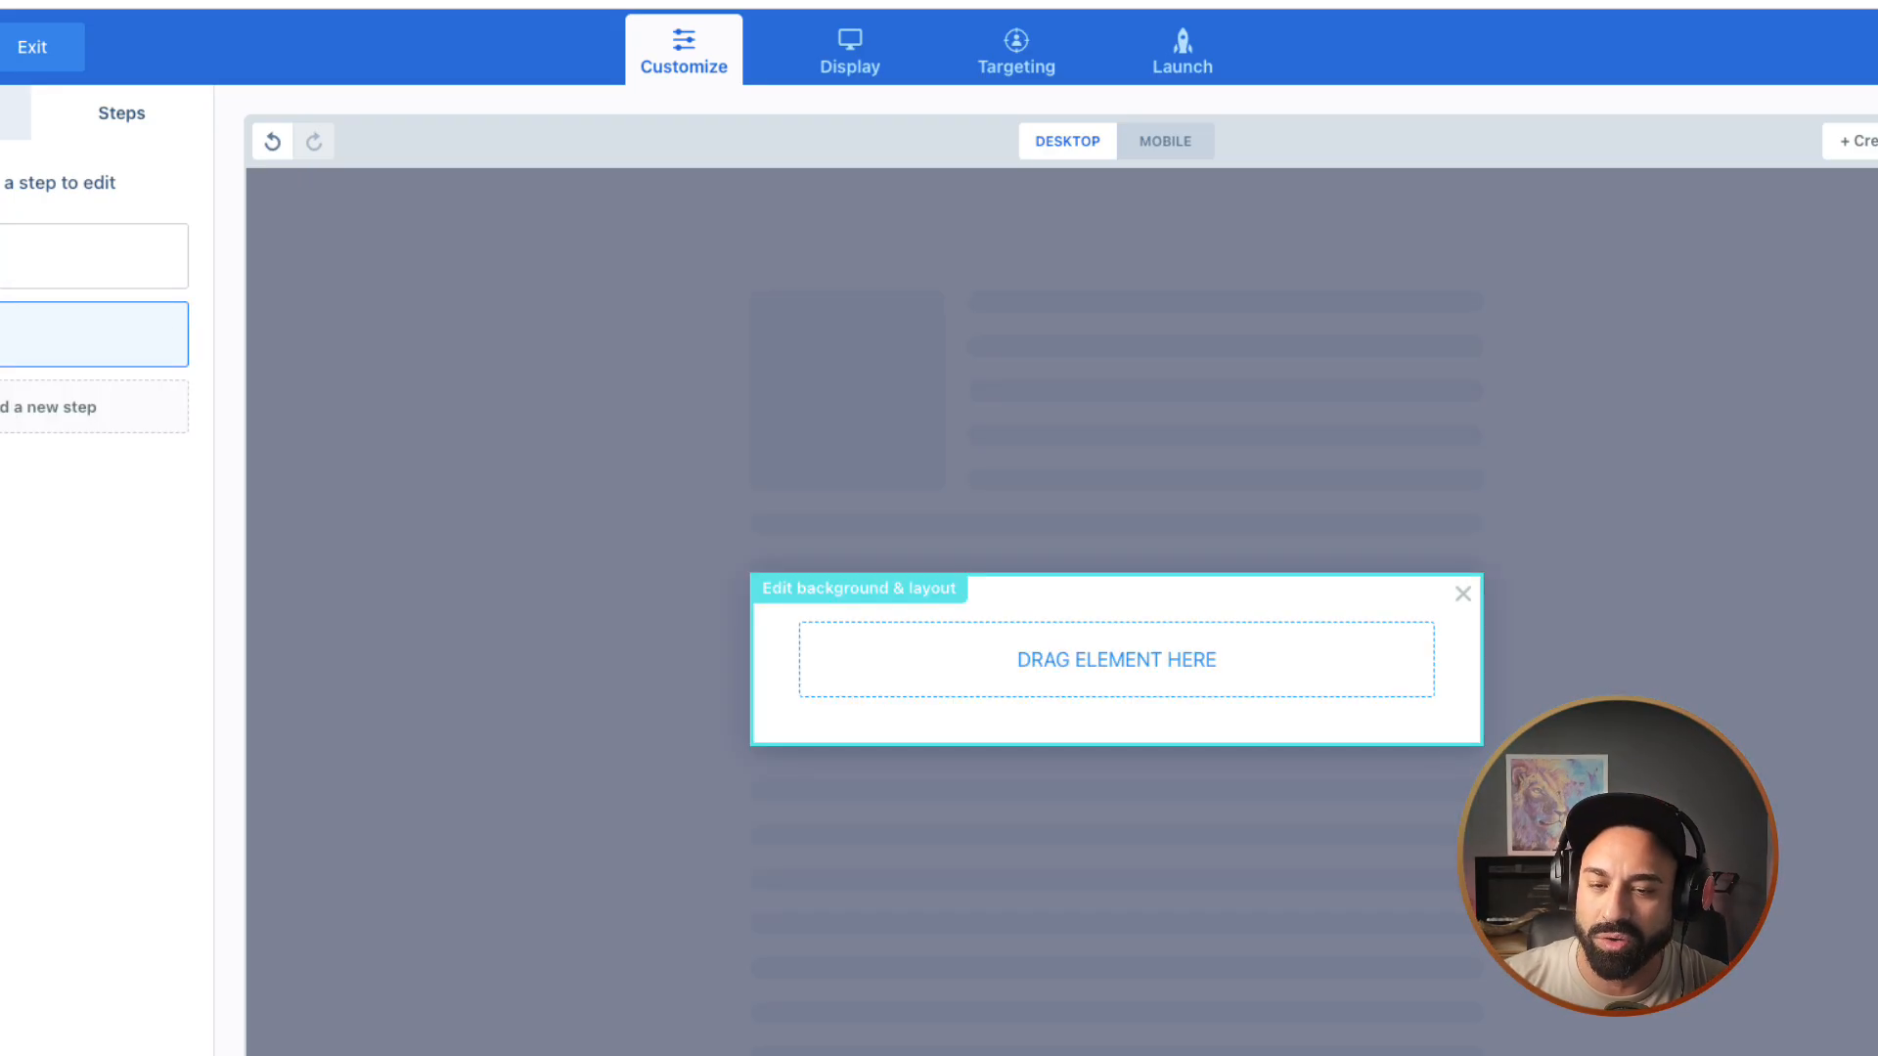
Step: Add a name and email form to the new step with a text heading above it reading "Claim Your Discount Code Below"
left_click(12, 112)
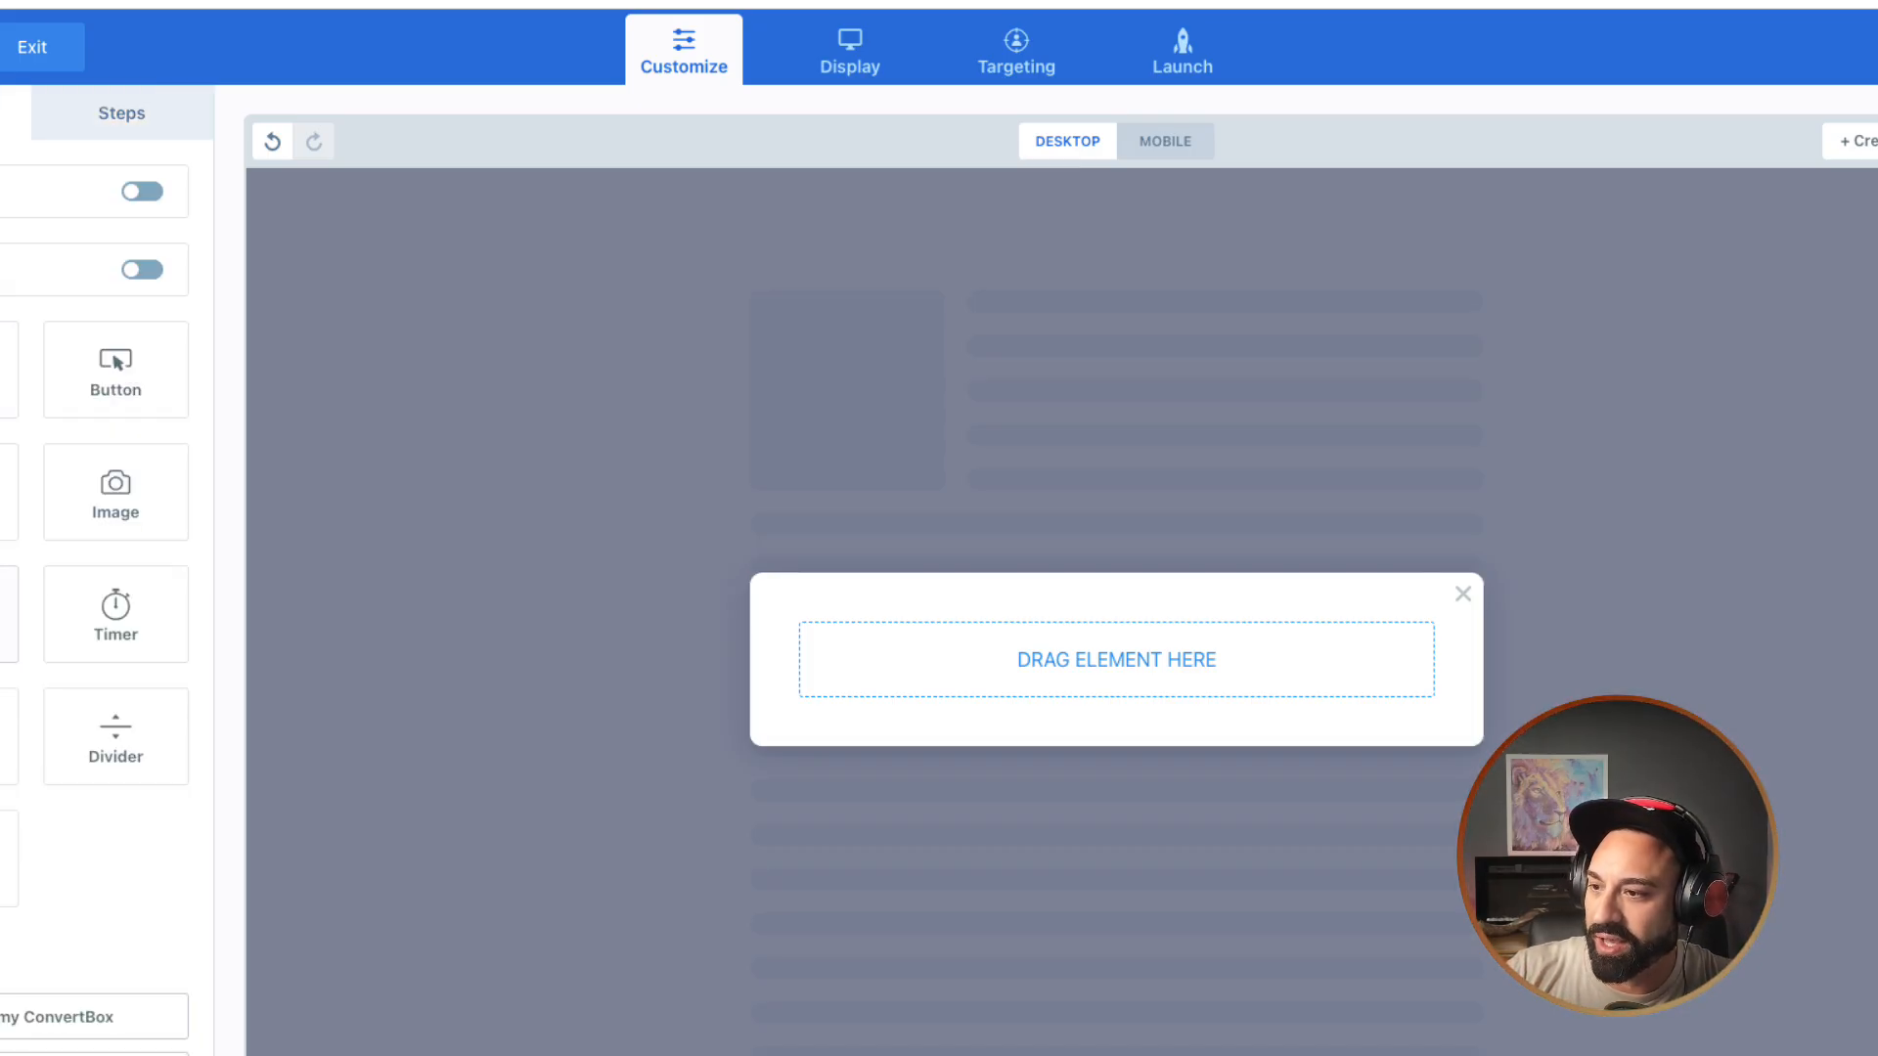
left_click_drag(14, 613, 1105, 657)
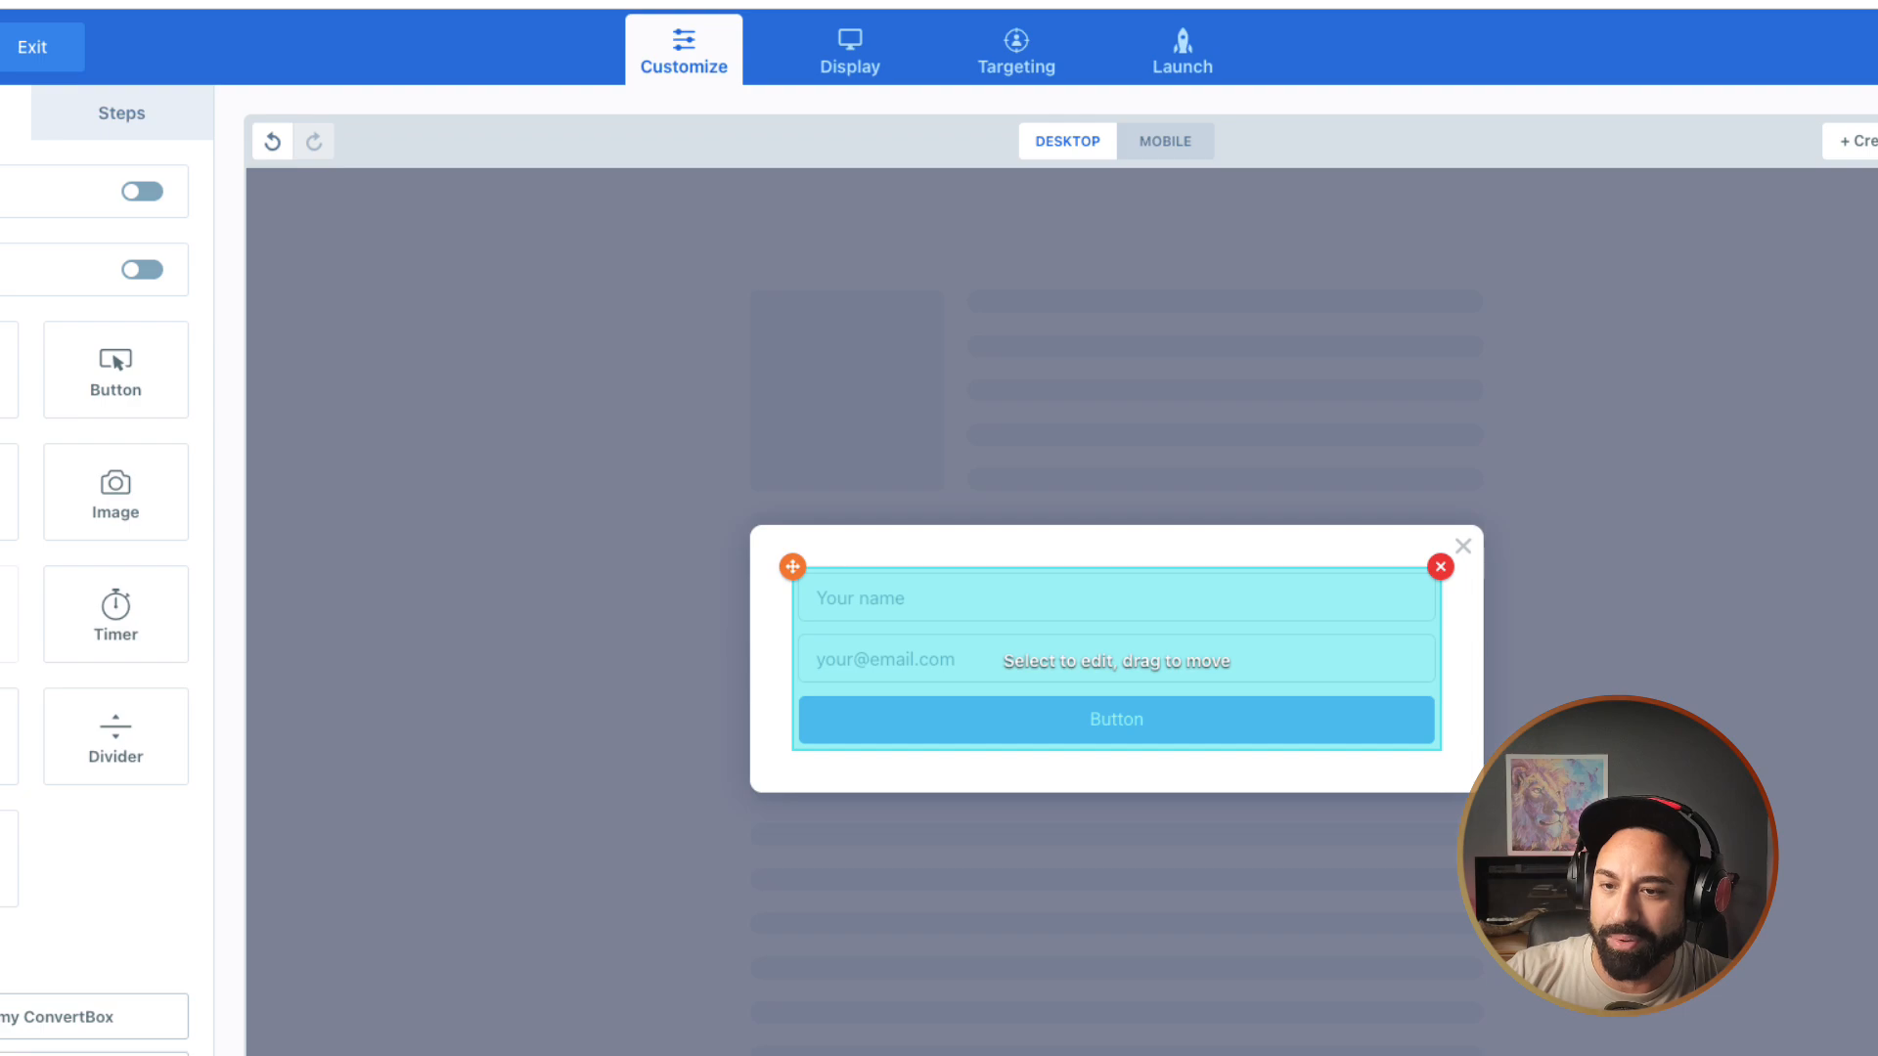
left_click_drag(9, 369, 1056, 571)
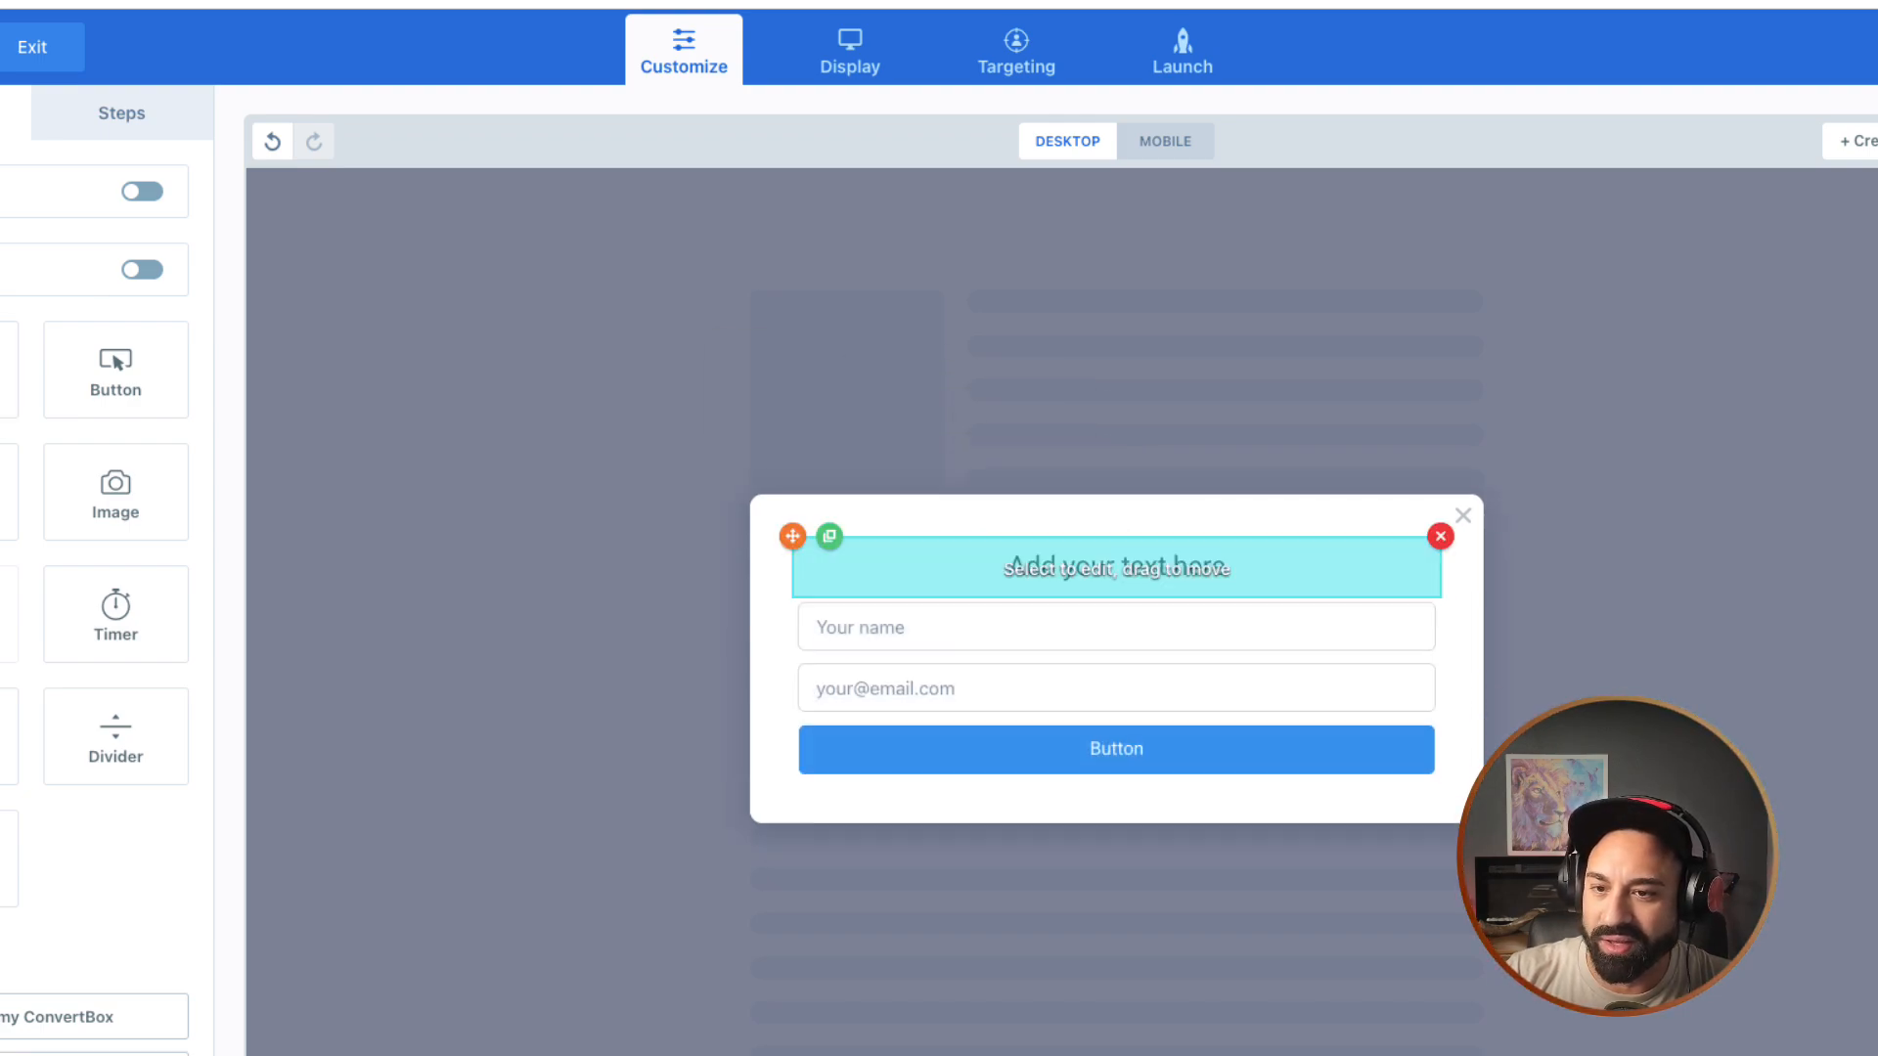
double_click(1057, 570)
type("Cla")
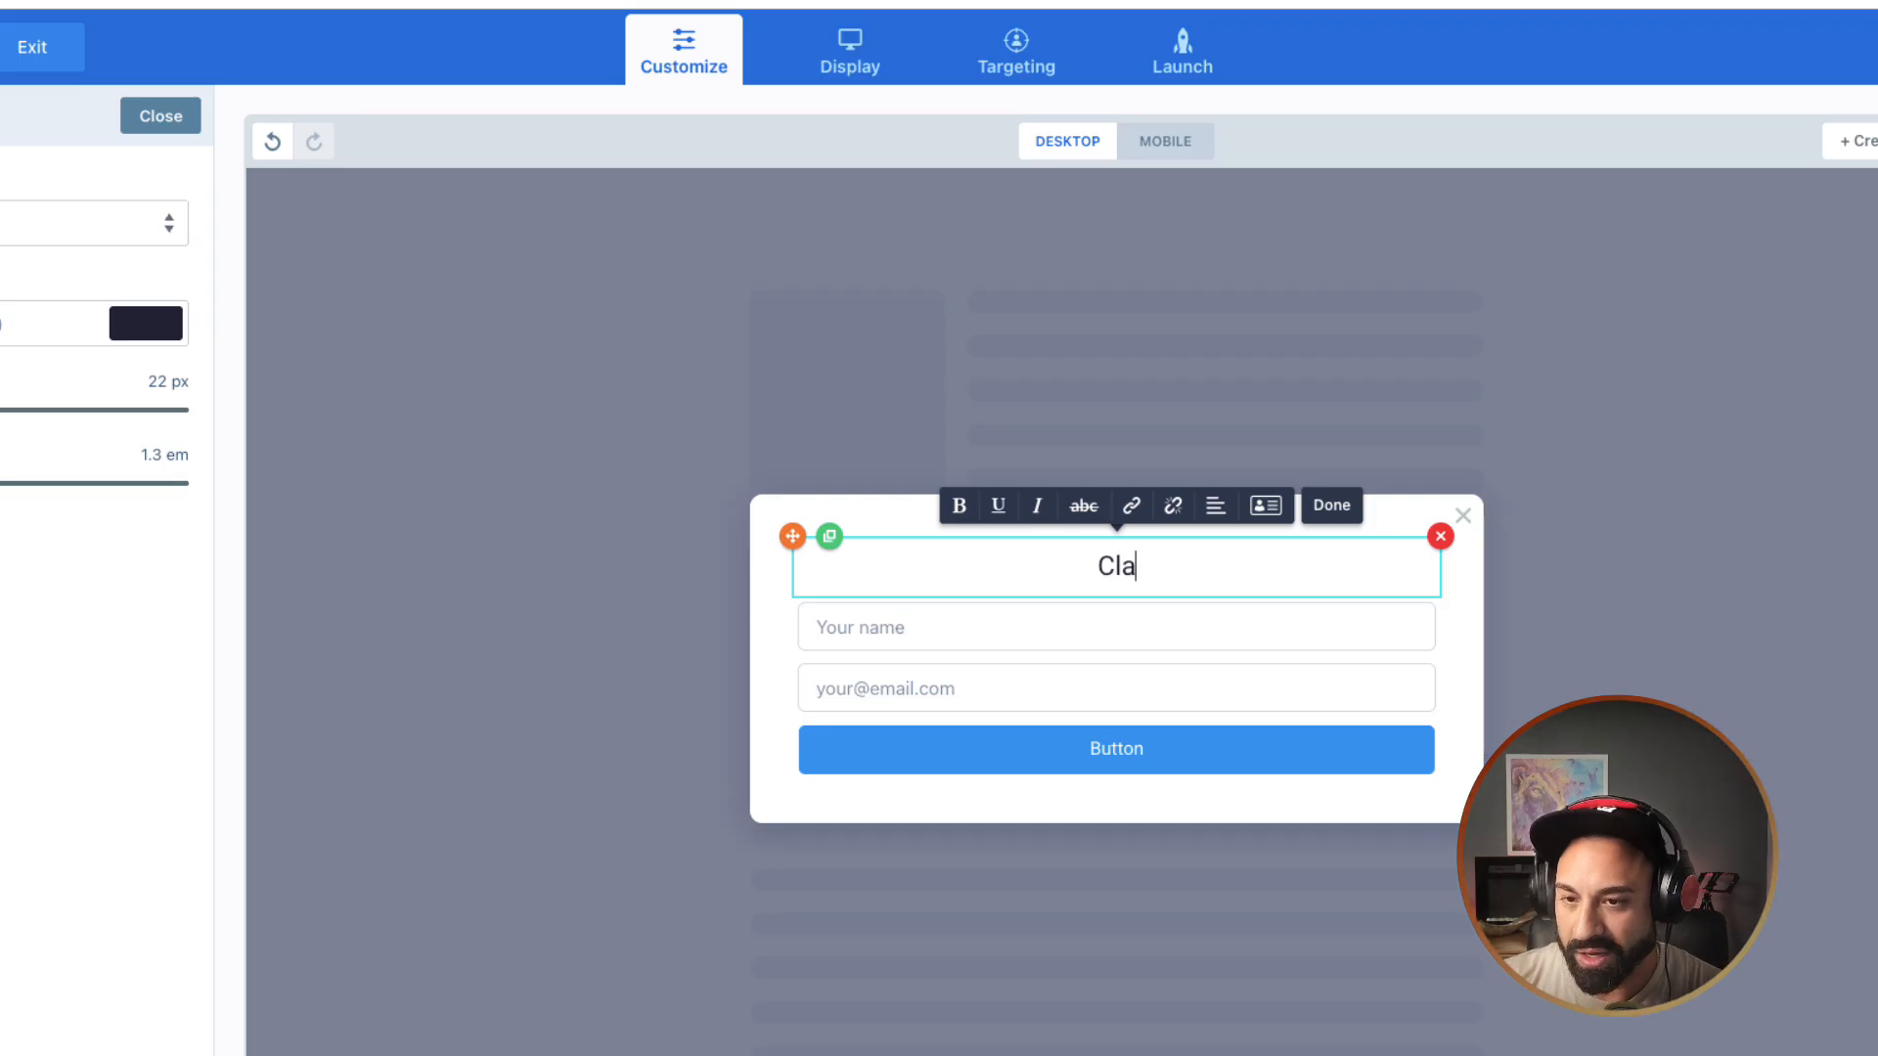
type("im Your Discount Code")
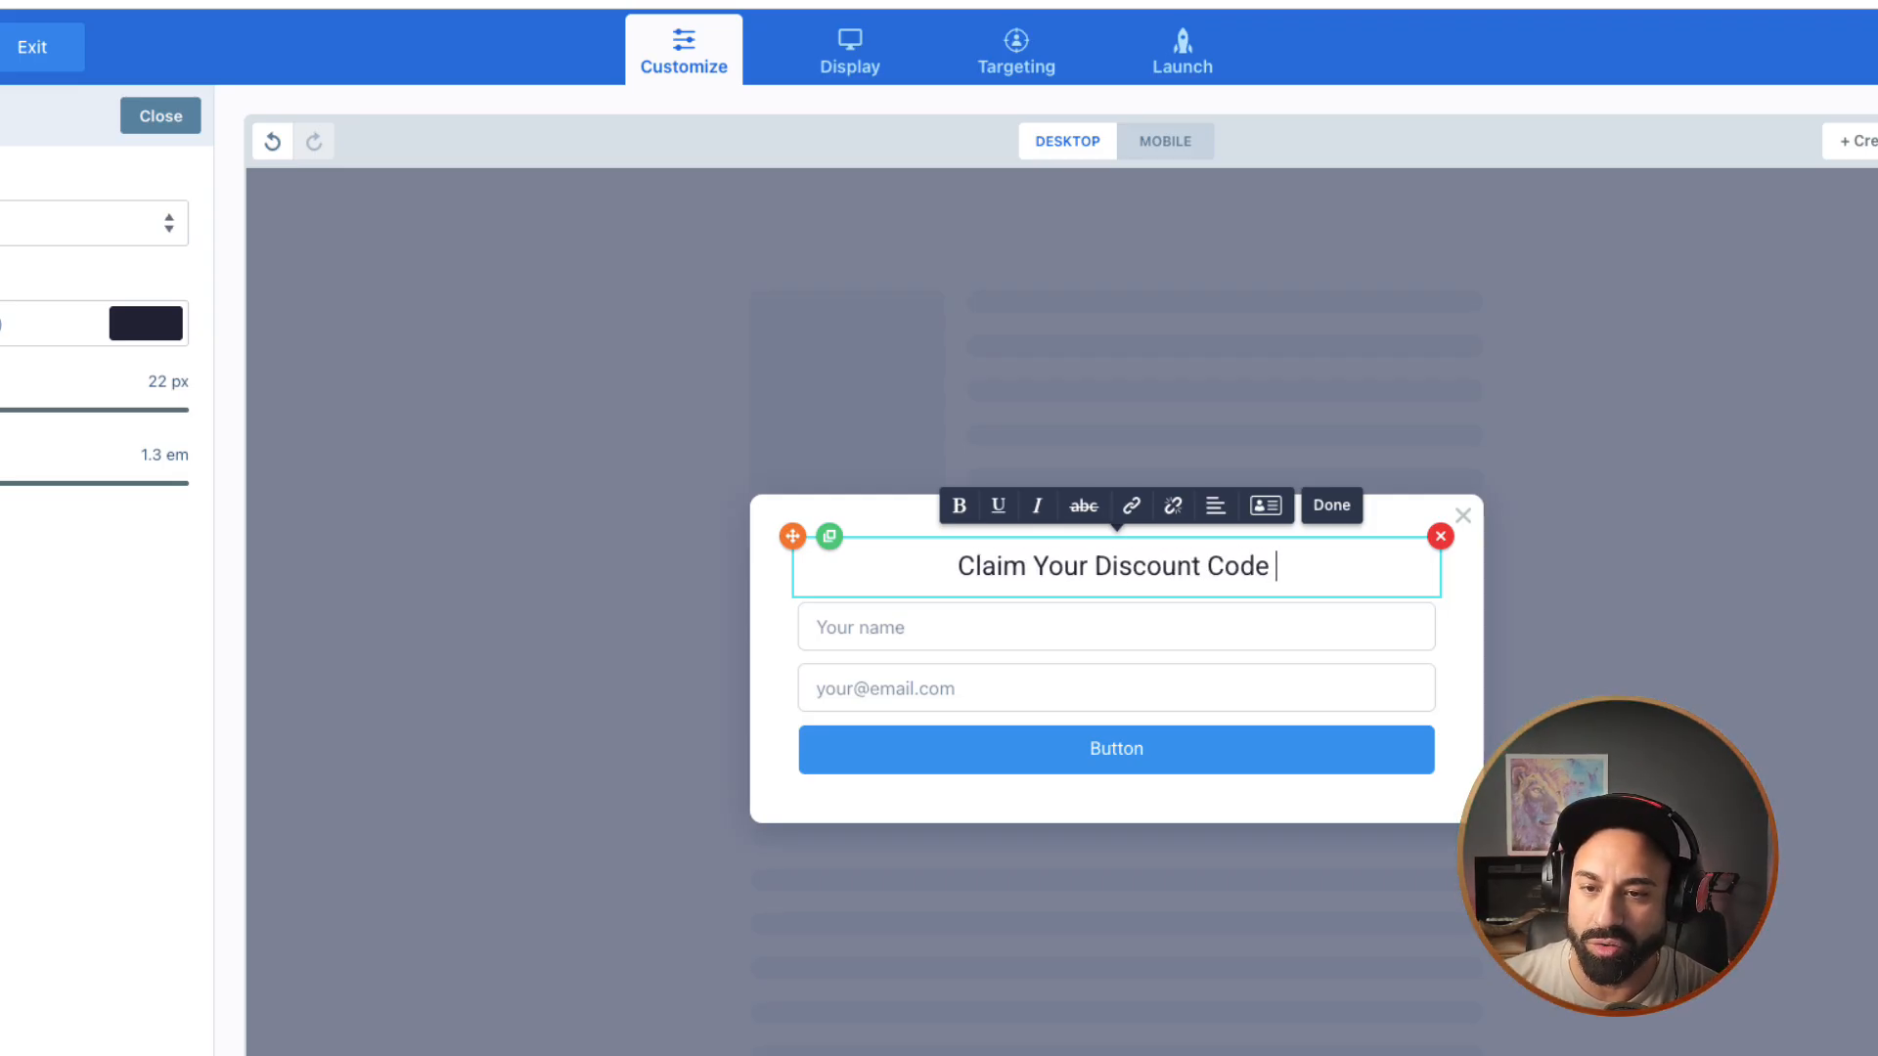
type(" Below")
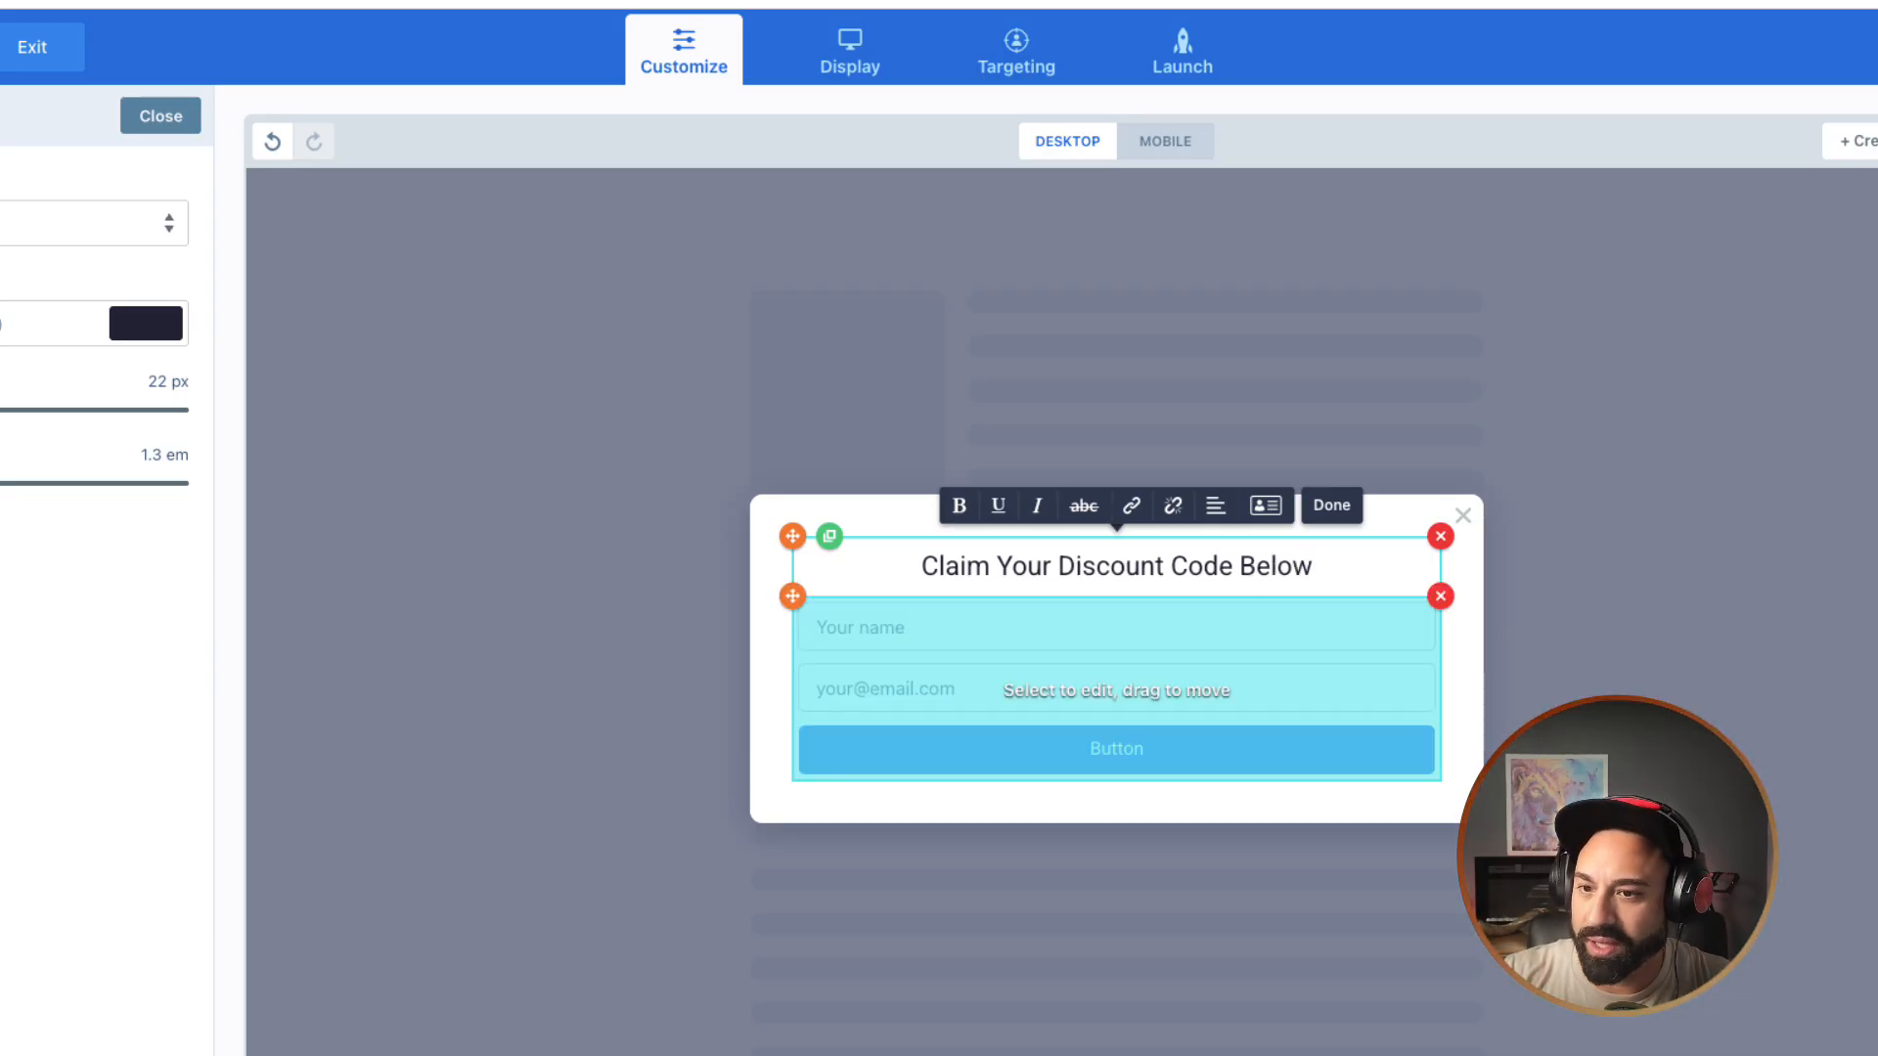
Step: Change the form's button color to the same red as the first step's button
left_click(1116, 691)
left_click(145, 703)
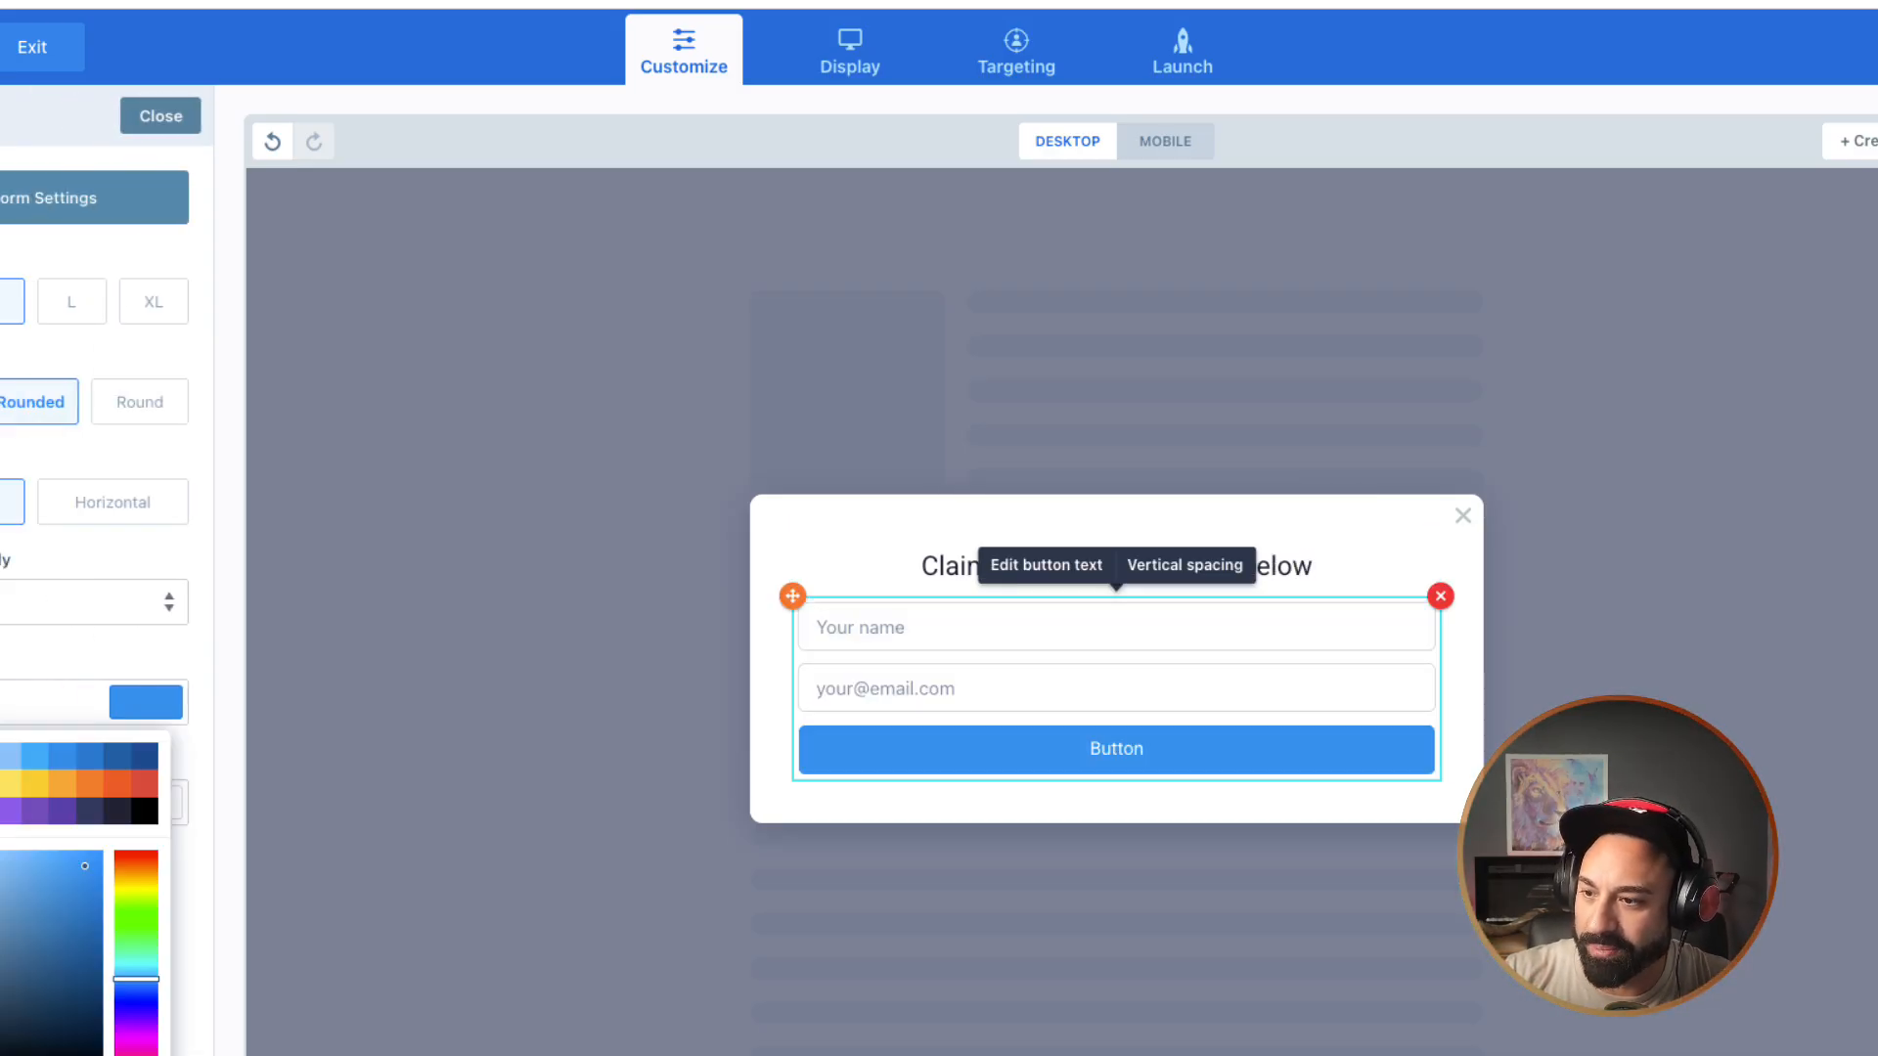
left_click(145, 783)
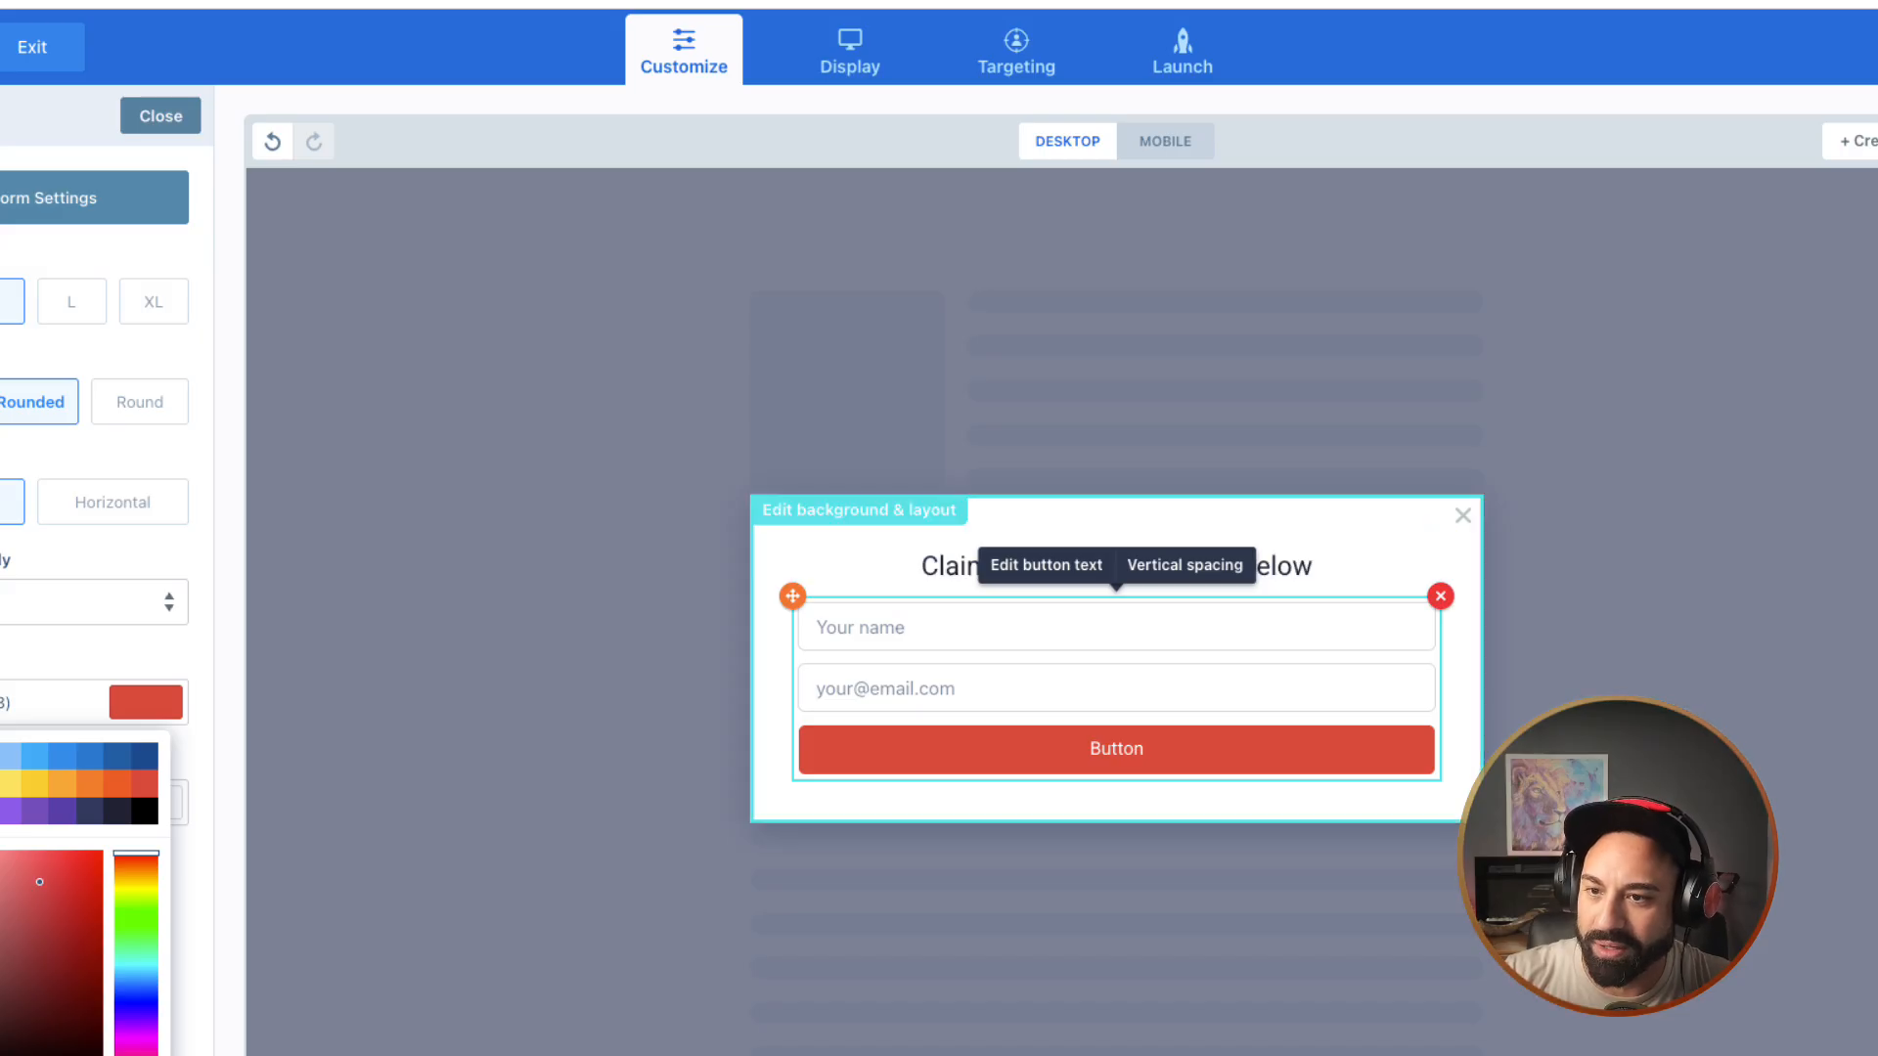
Step: Set the second step's background image to the dark Depositphotos_199… library image of coffee beans on wood
left_click(858, 511)
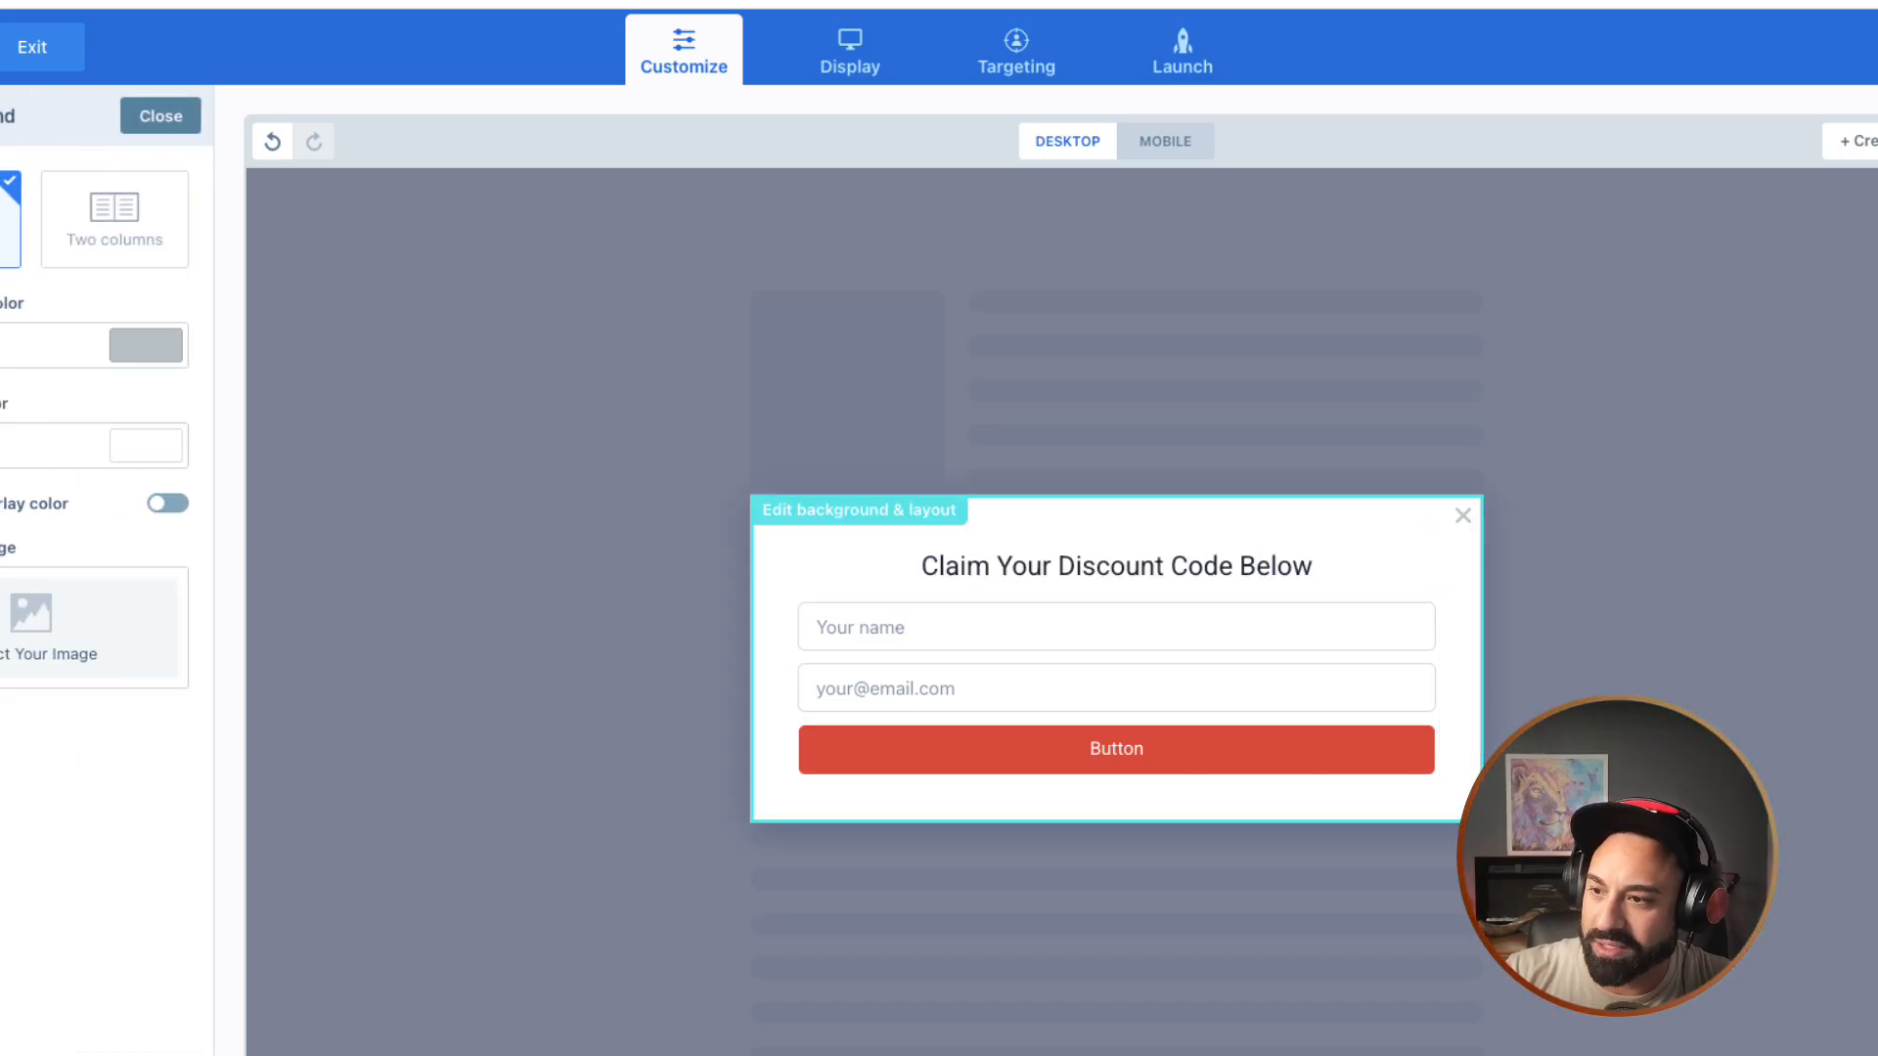
left_click(39, 628)
left_click(567, 289)
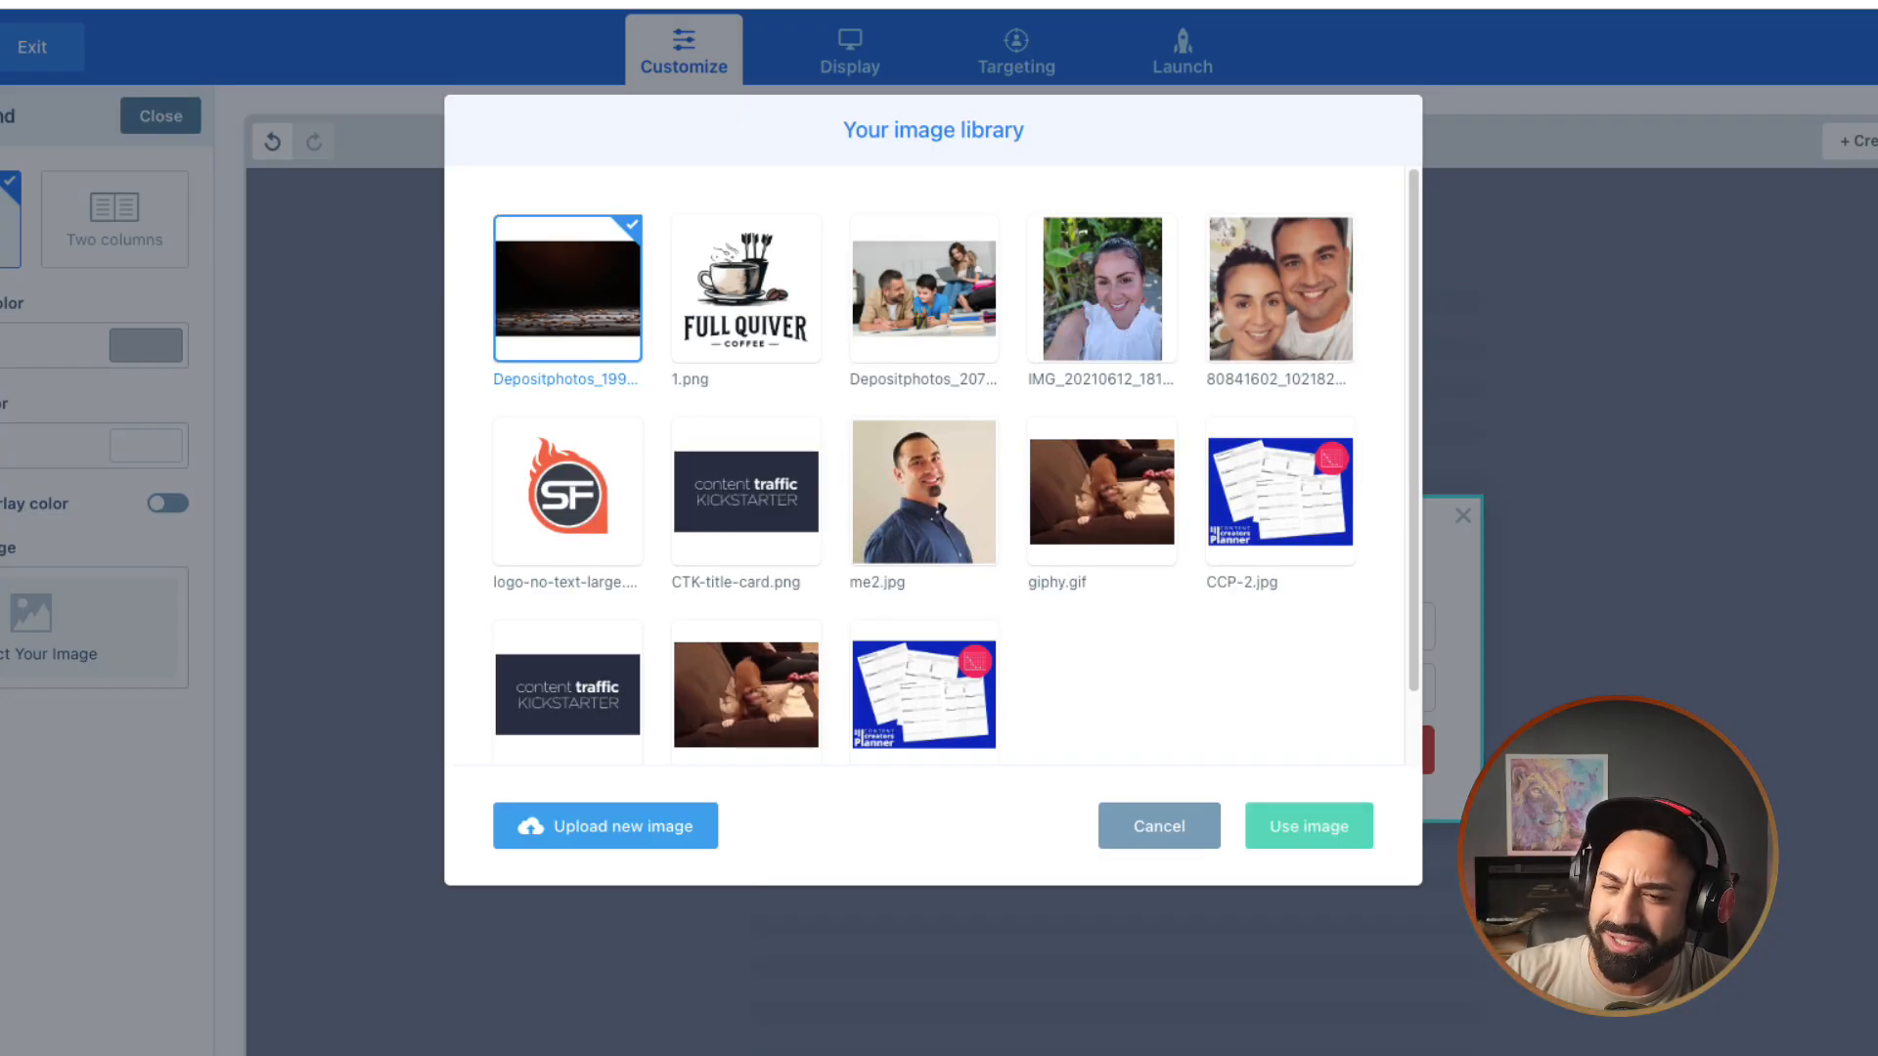
left_click(1309, 825)
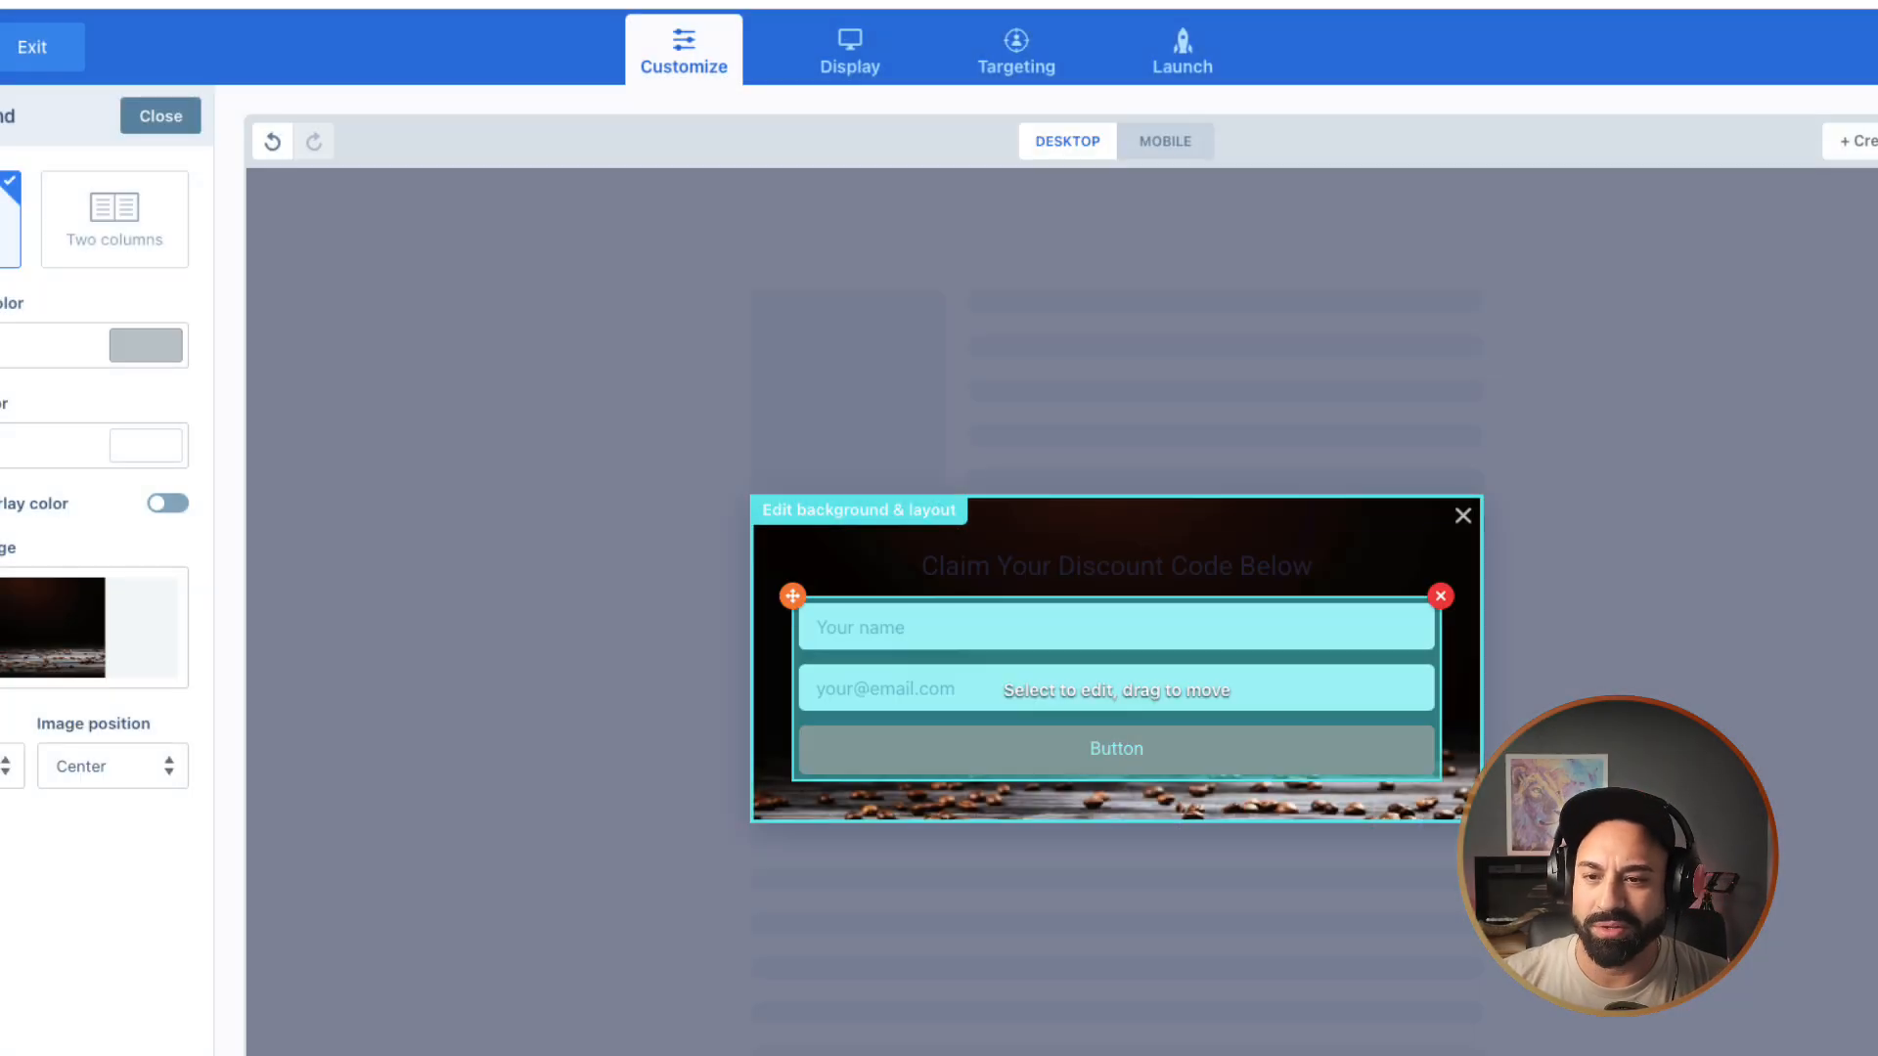
Step: Change the text color of the "Claim Your Discount Code Below" heading to white
left_click(1116, 568)
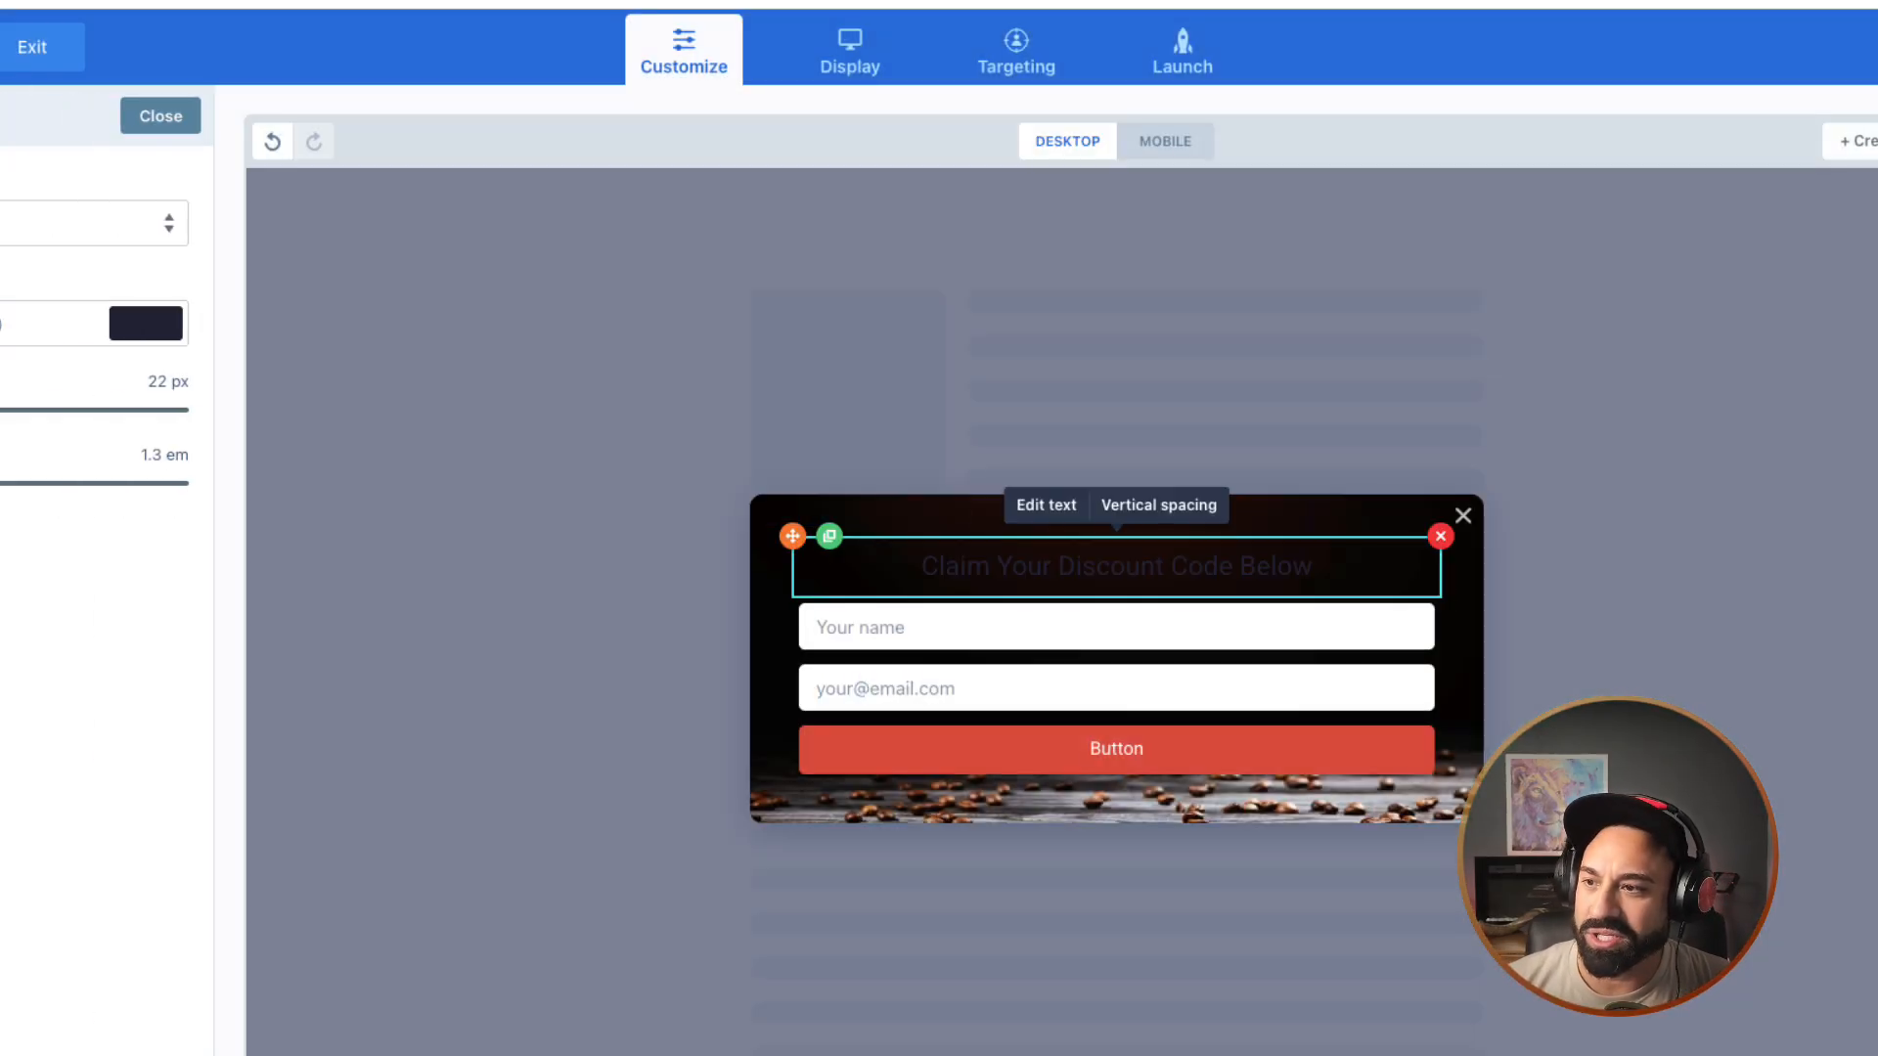
left_click(146, 324)
left_click(4, 379)
left_click(127, 742)
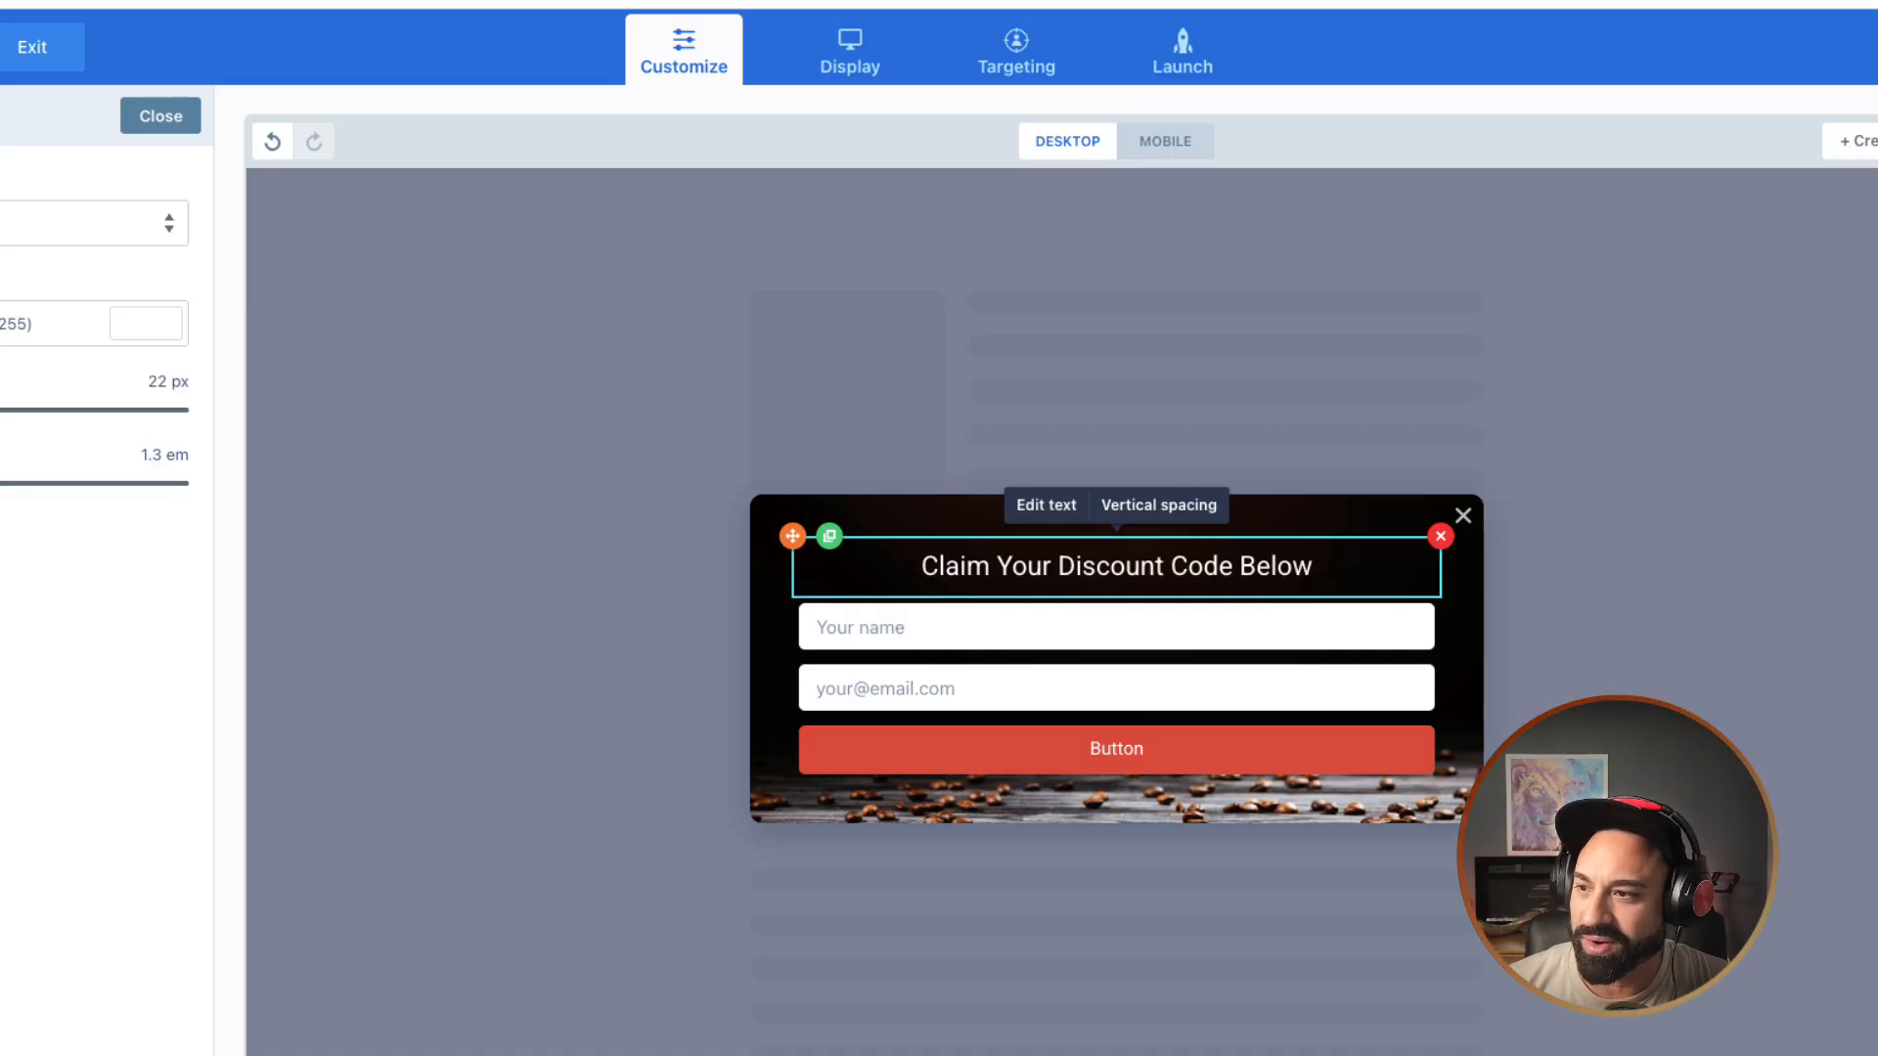
Step: Enlarge the second step's heading to 33 px and make all of its text bold
left_click_drag(0, 409, 8, 410)
left_click(1047, 500)
key("super+a")
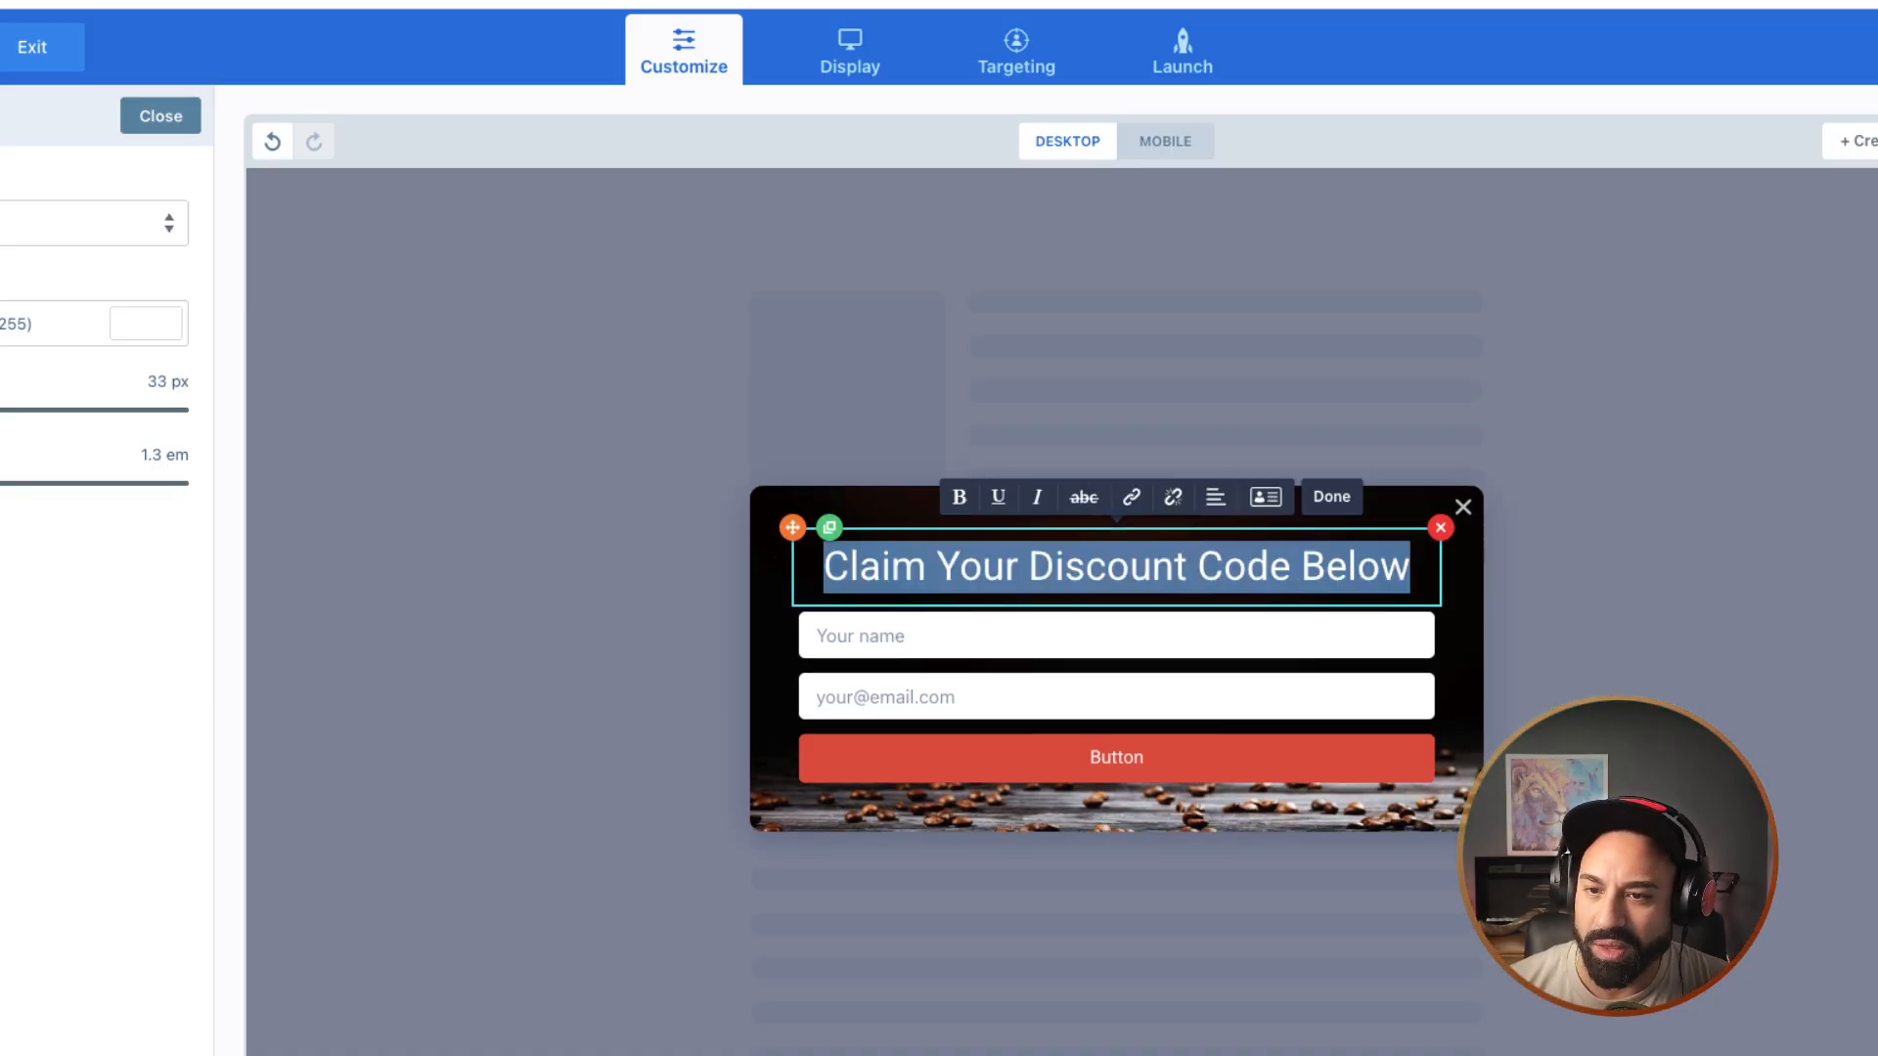
left_click(959, 497)
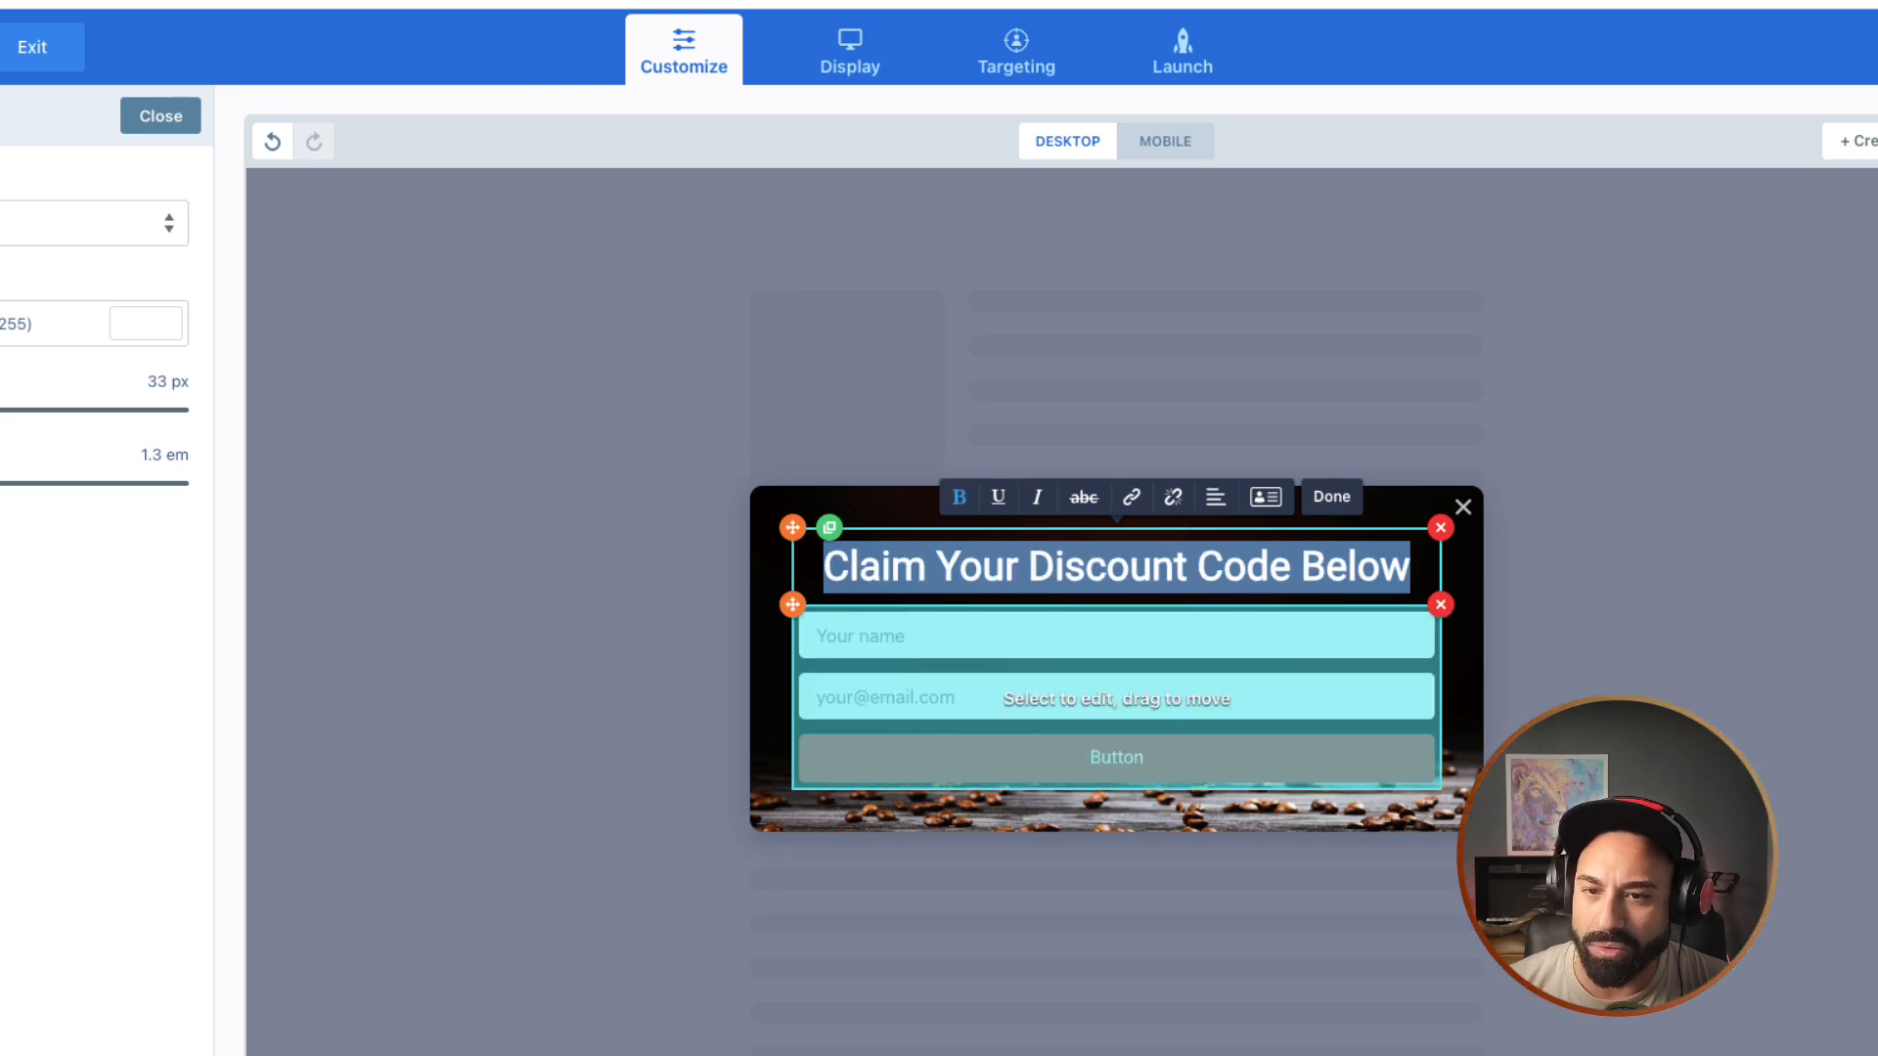
left_click(988, 920)
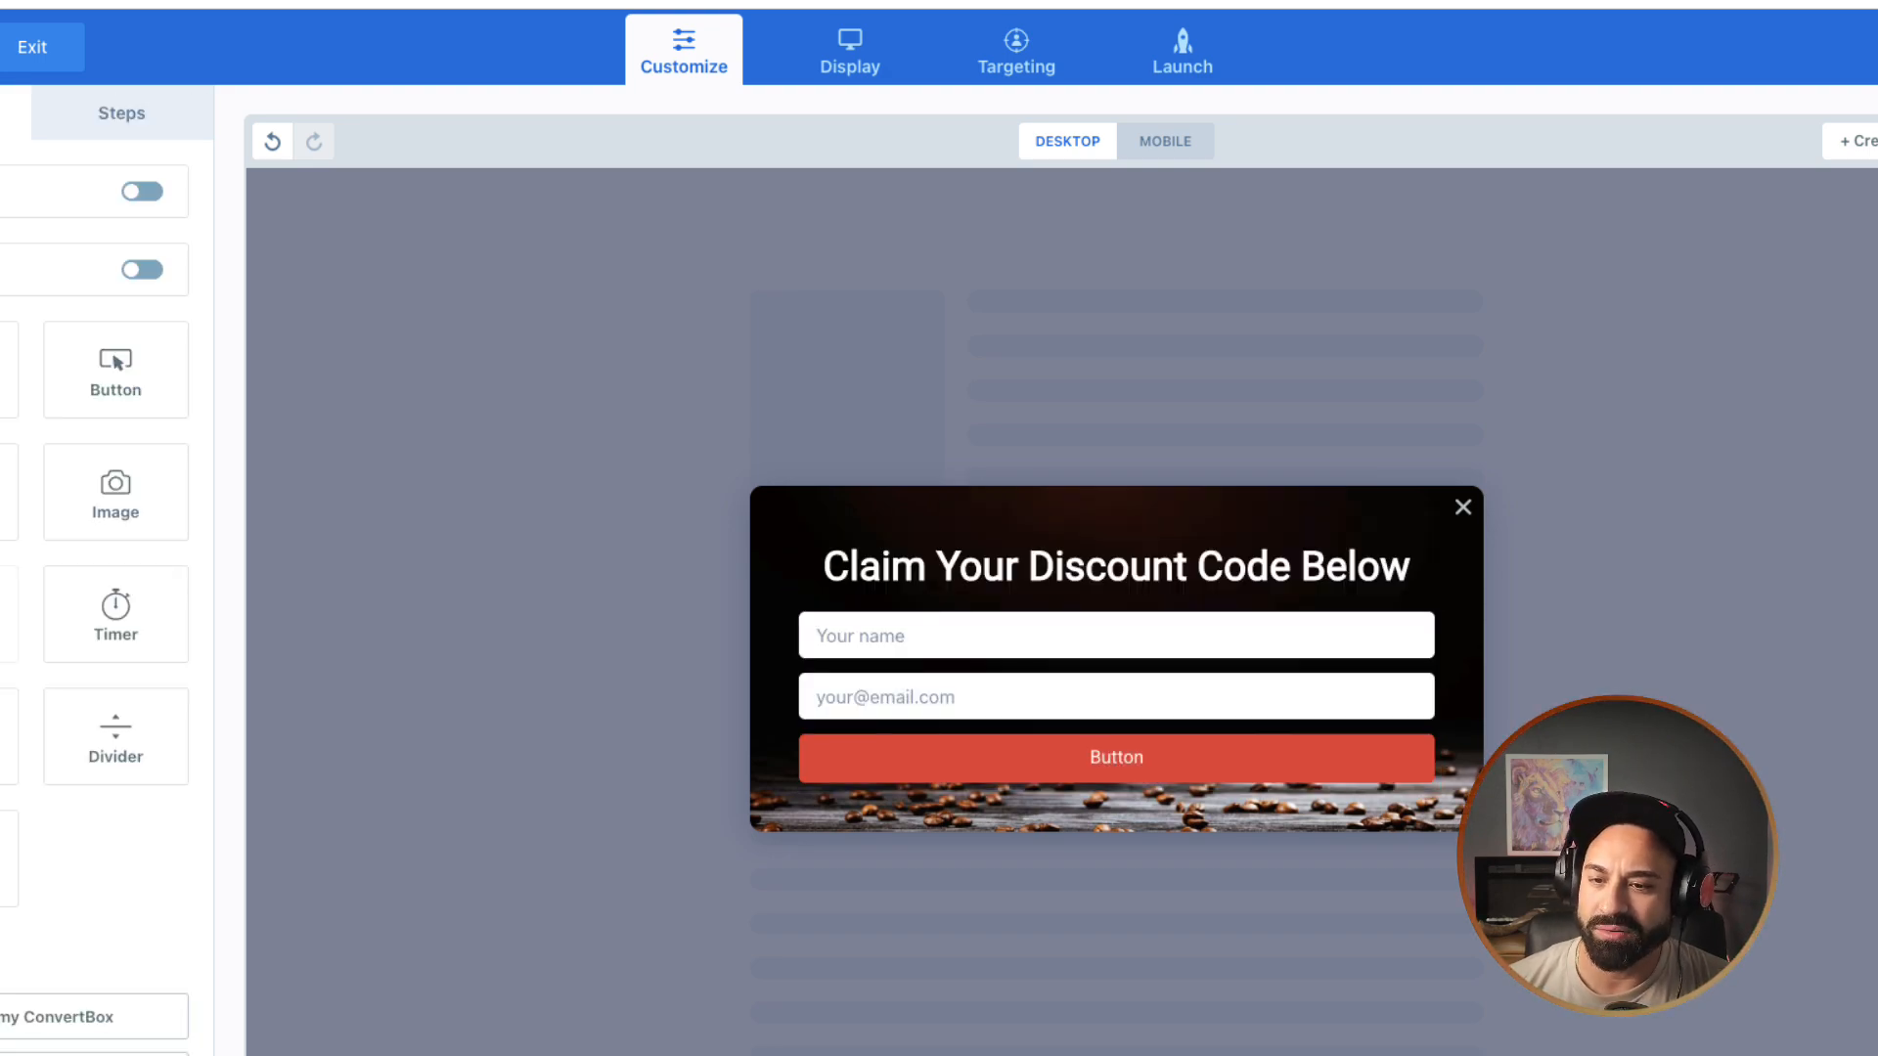
Step: Check the form's field settings without changing them and replace the form button's text with "Claim Your Code"
left_click(1116, 736)
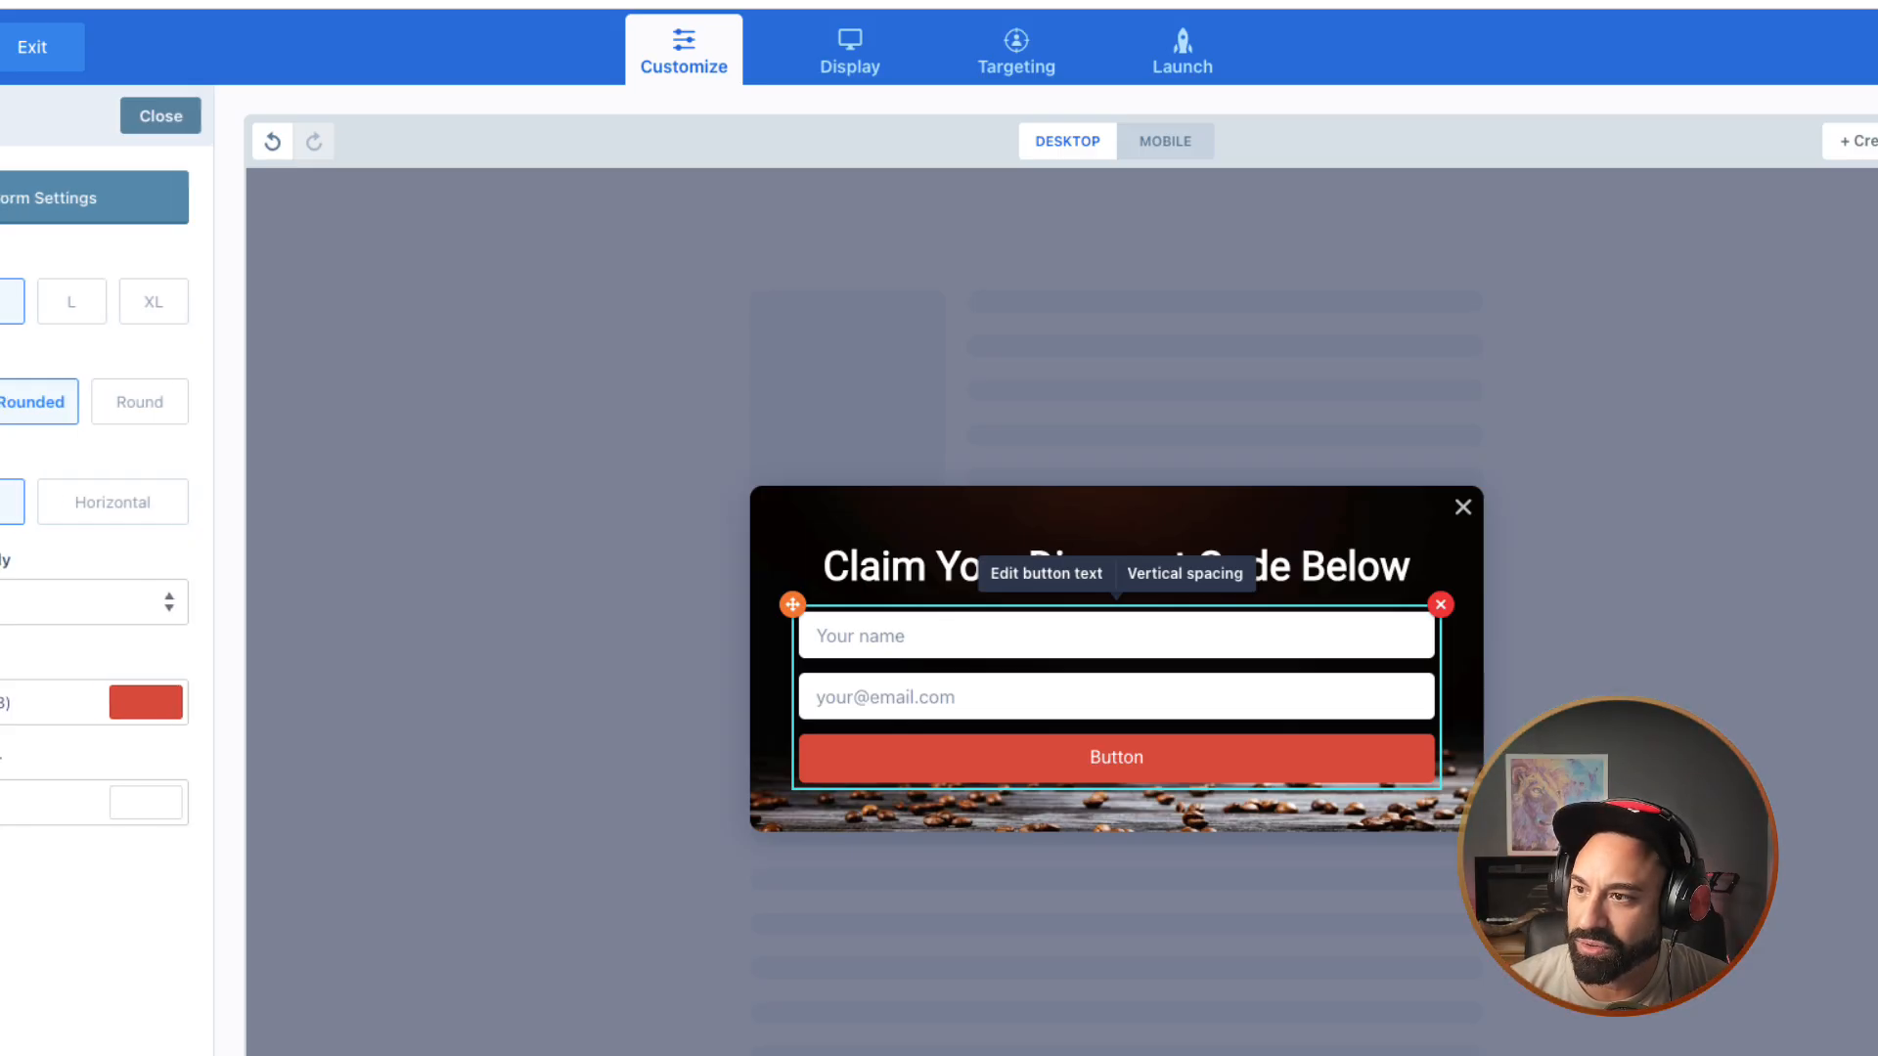
left_click(59, 198)
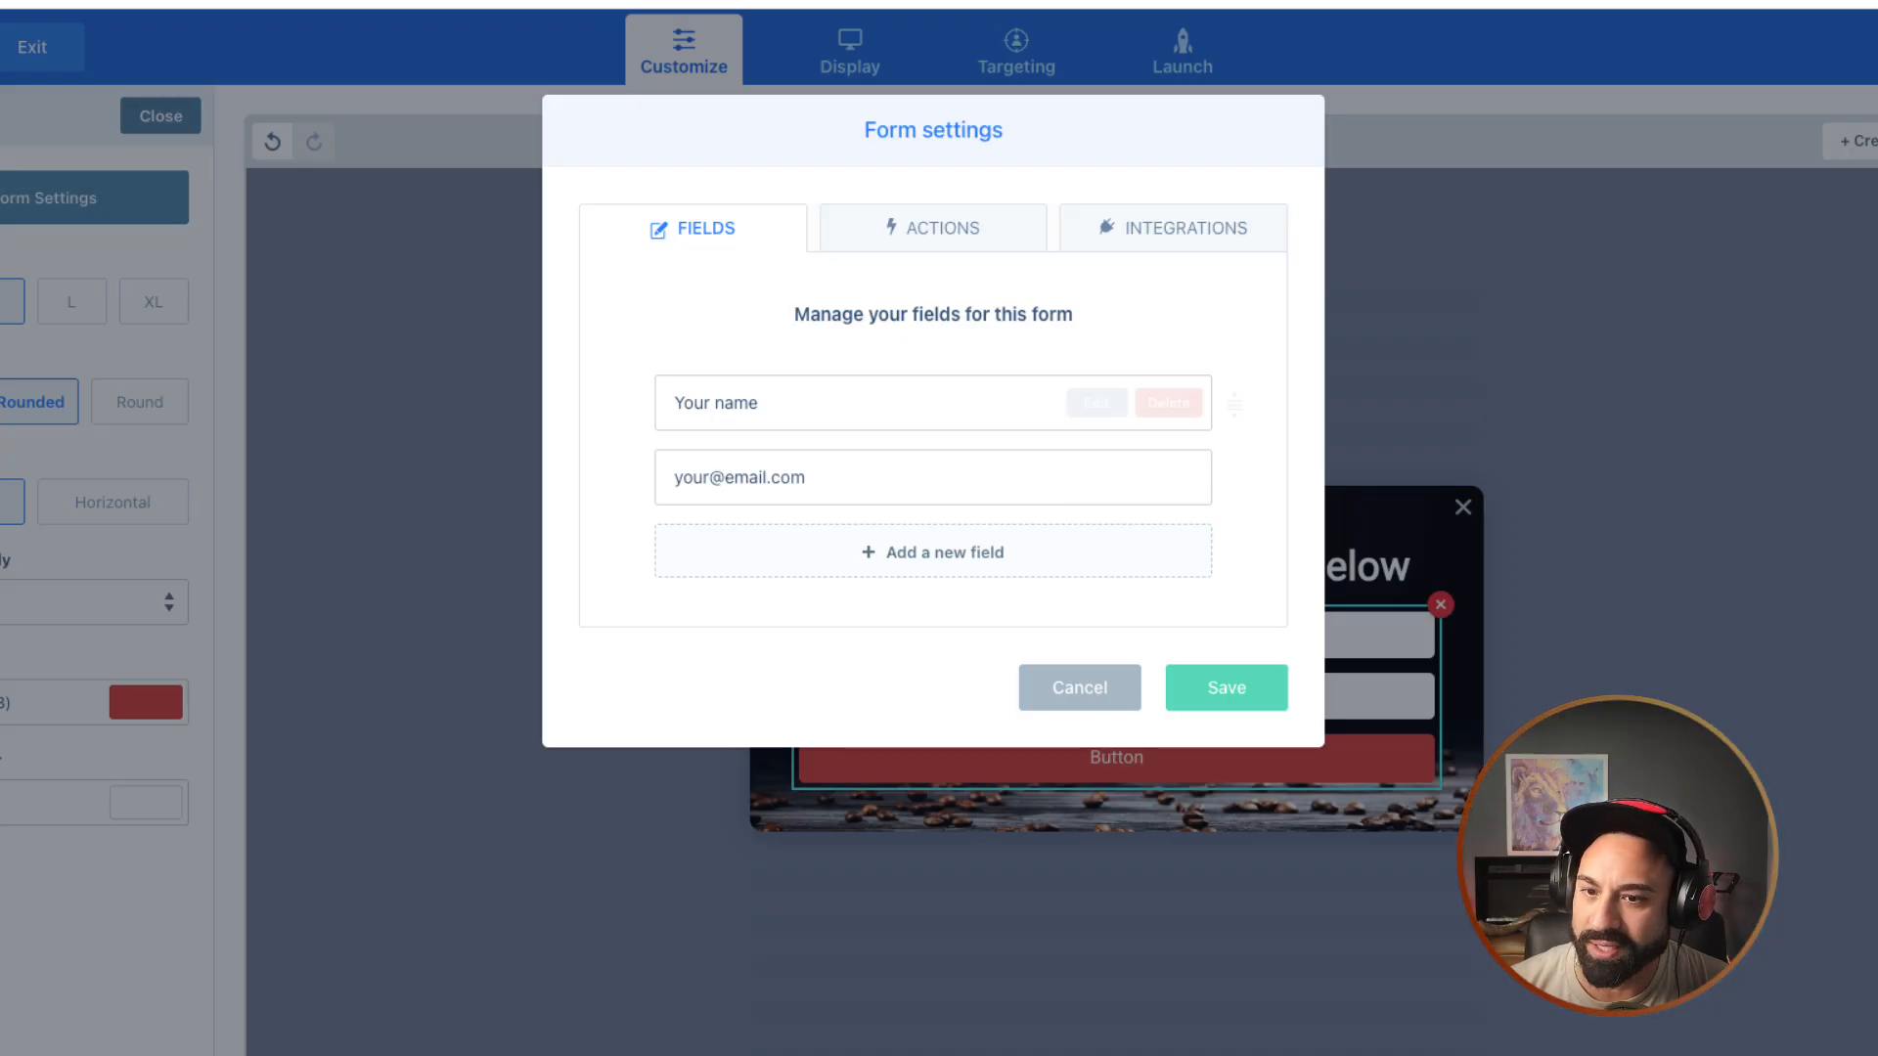
left_click(1080, 687)
left_click(1044, 573)
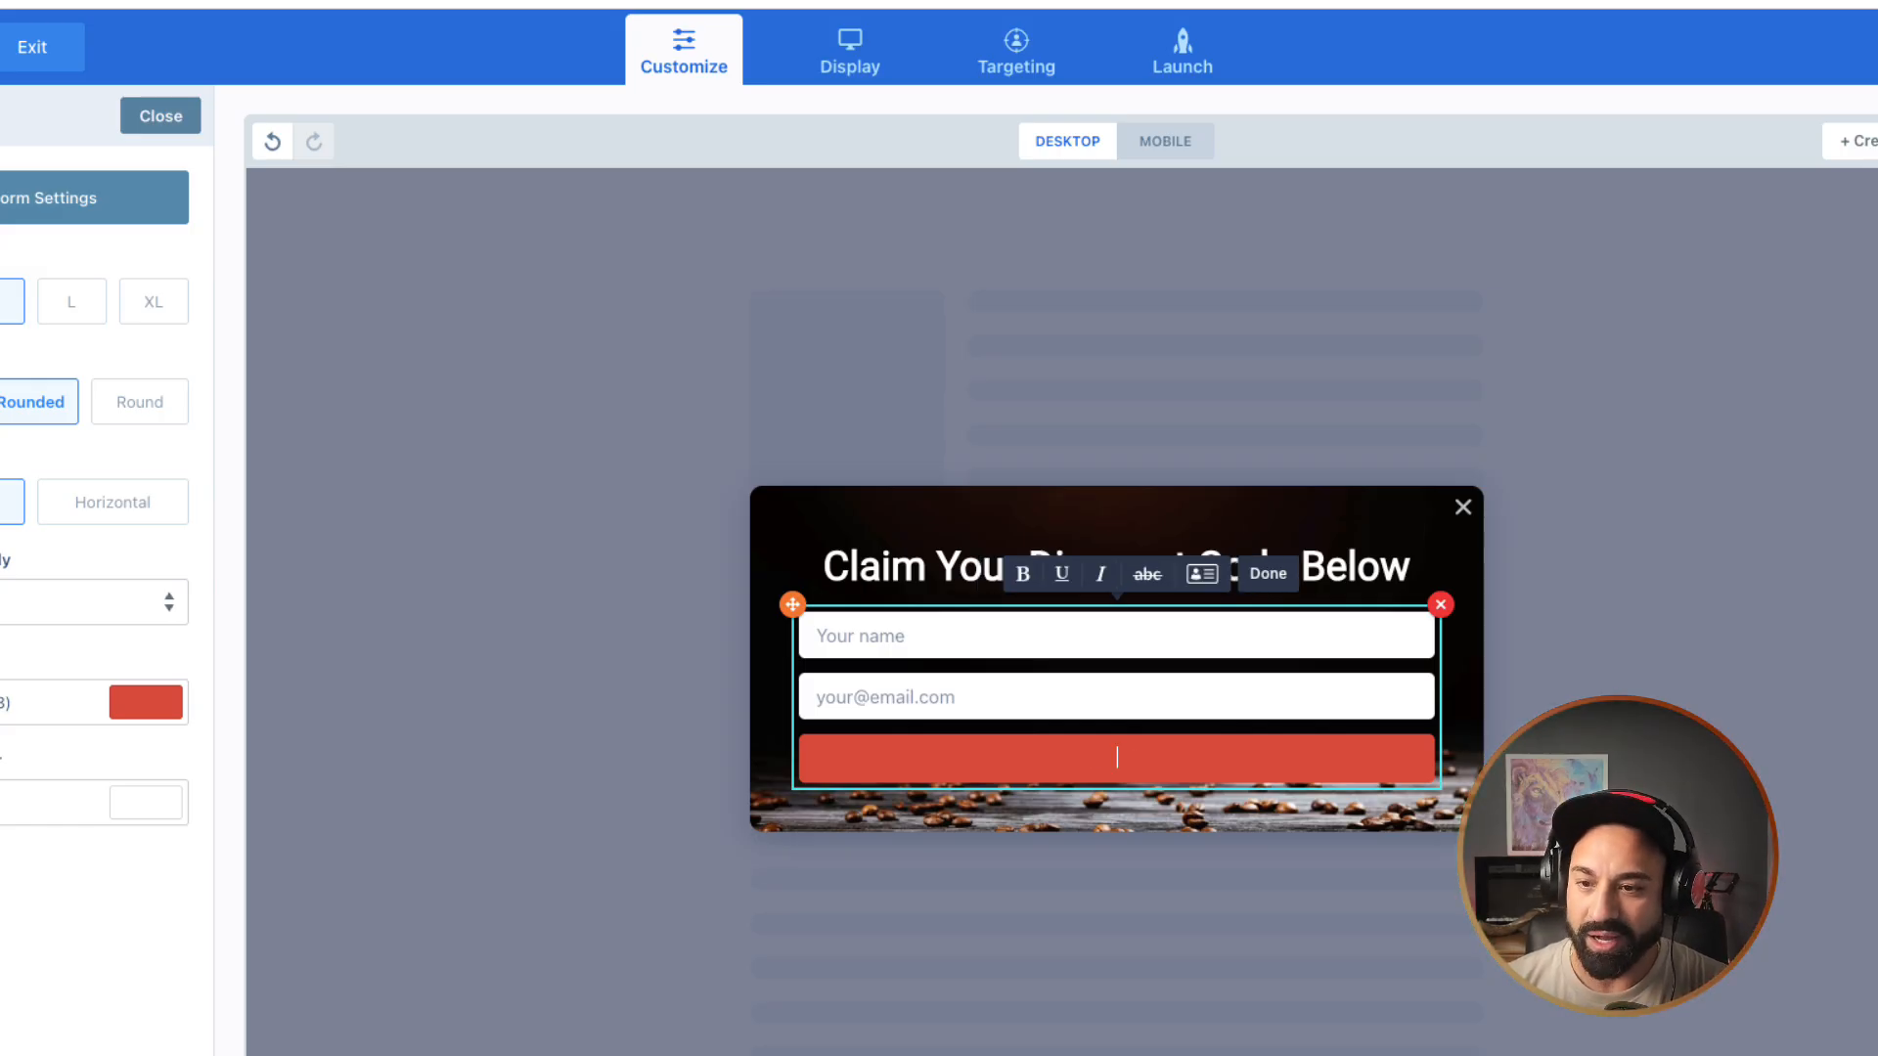
type("Claim Your ")
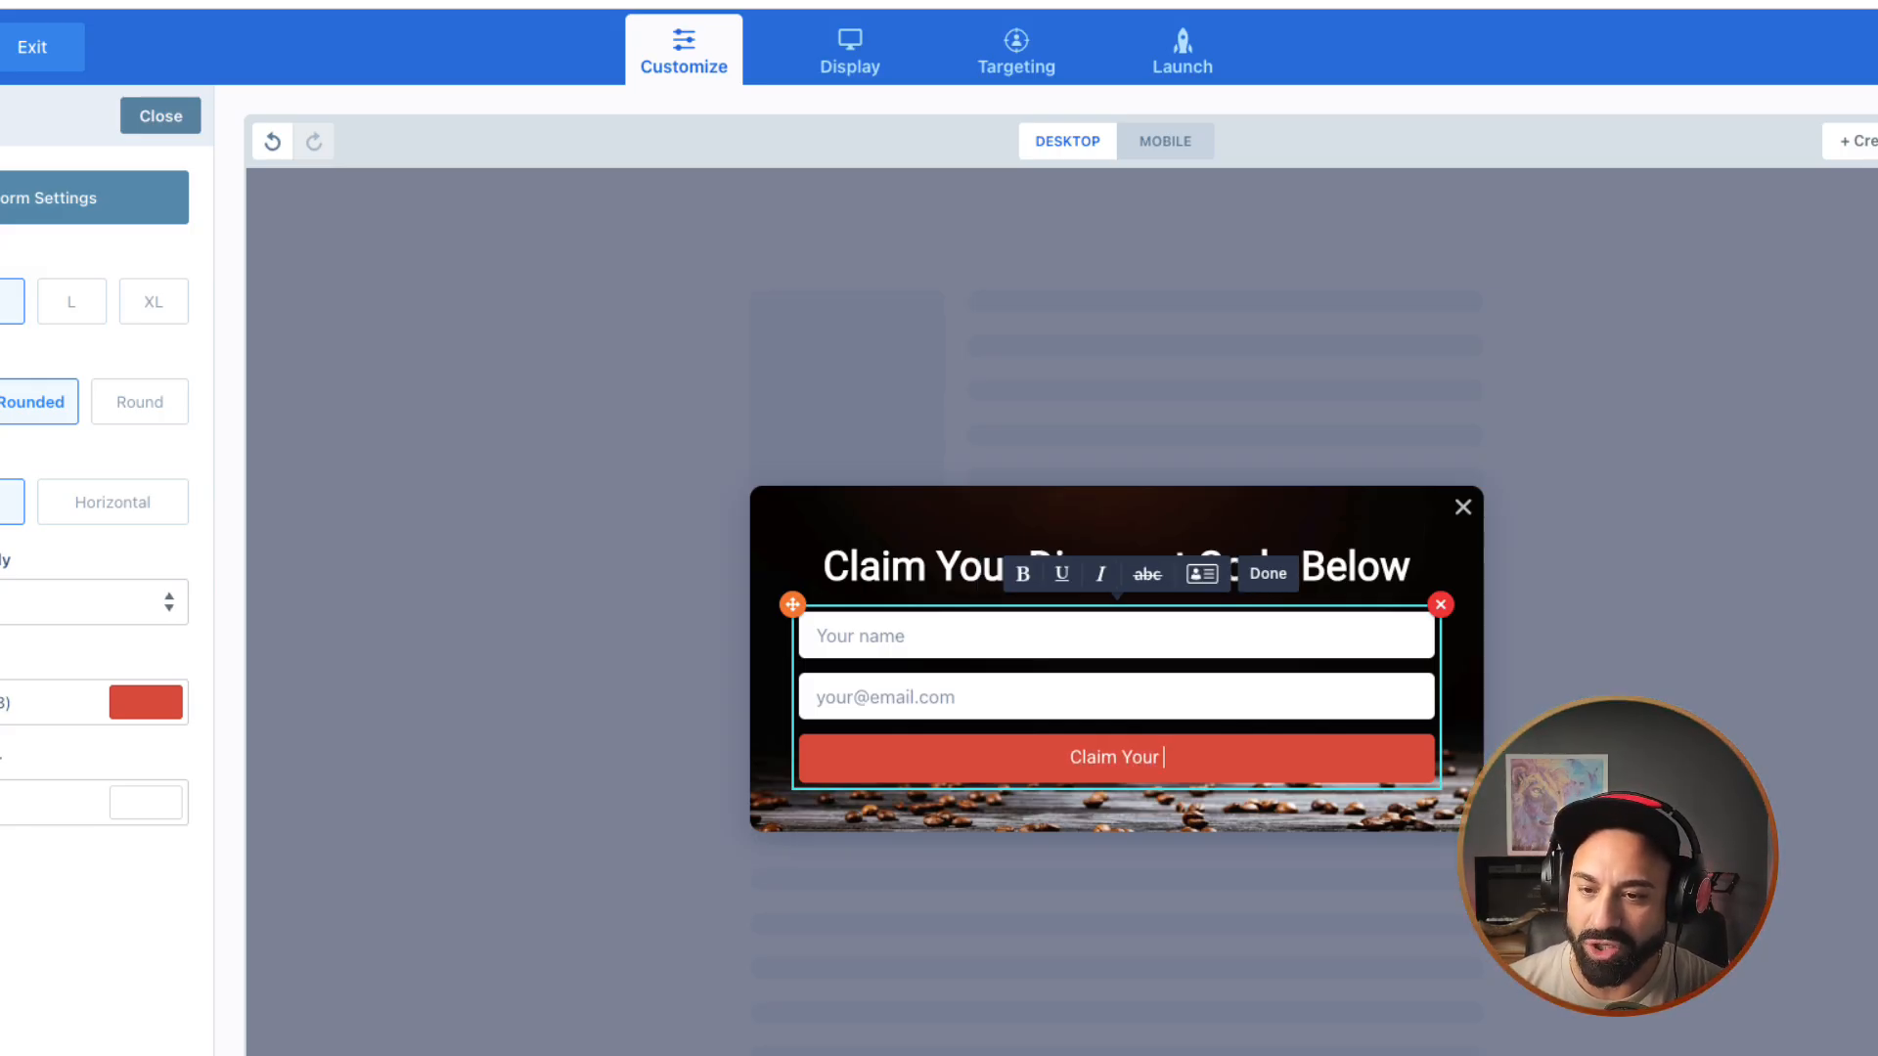
type("Code")
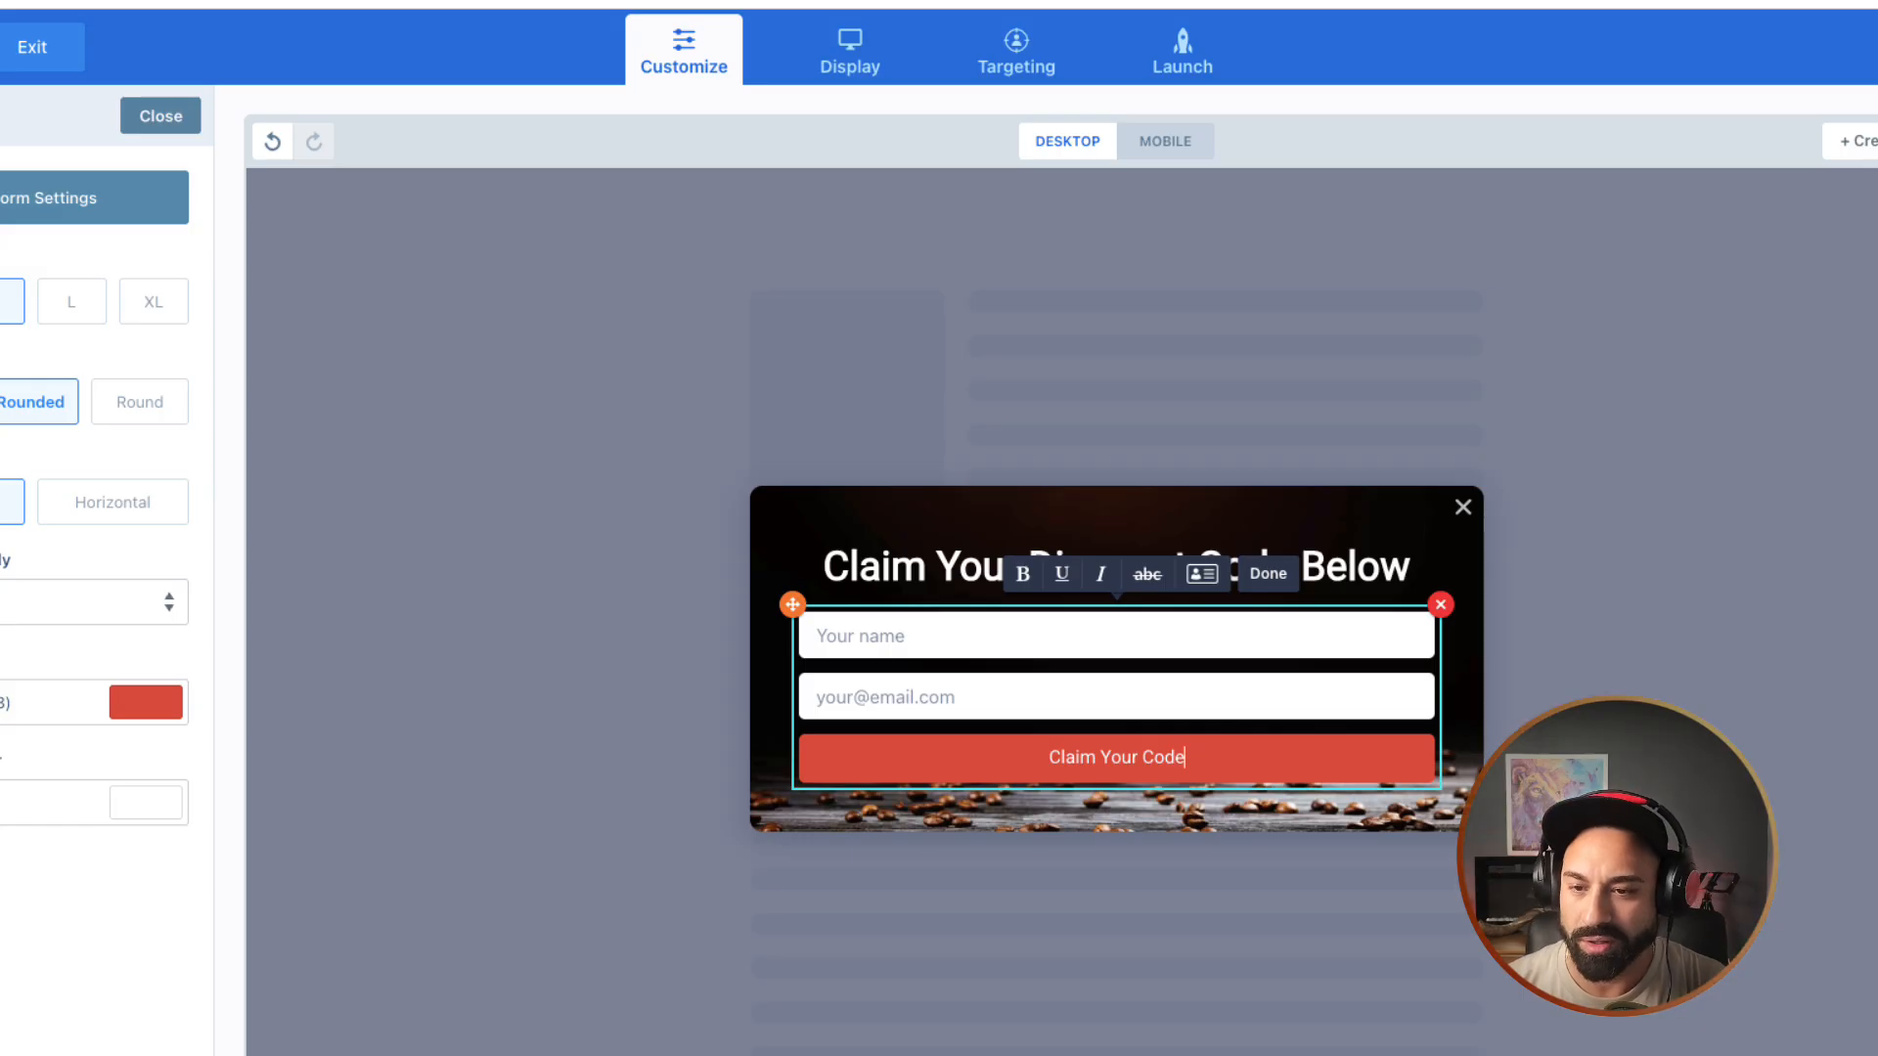
Step: Replace the form button's text with "Let Me Get That Code"
key("ctrl+a")
type("Let Me")
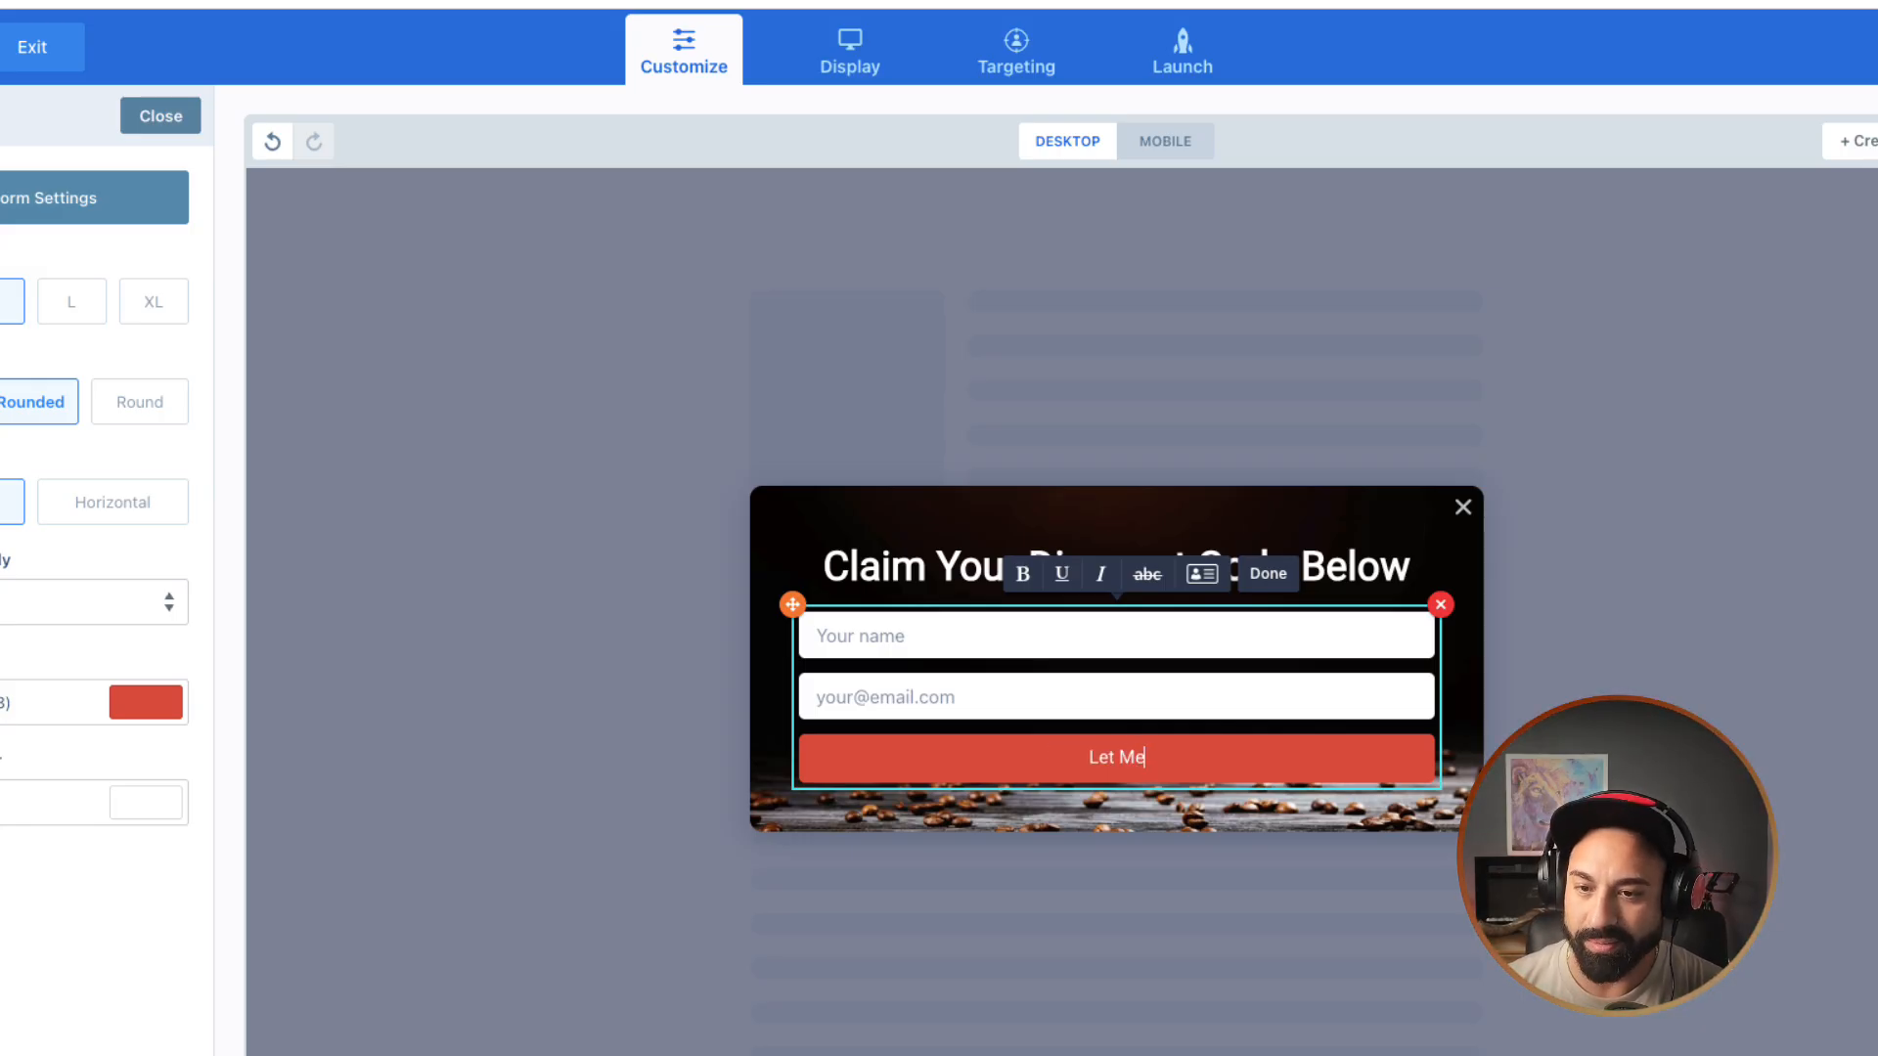
type(" Get That Code")
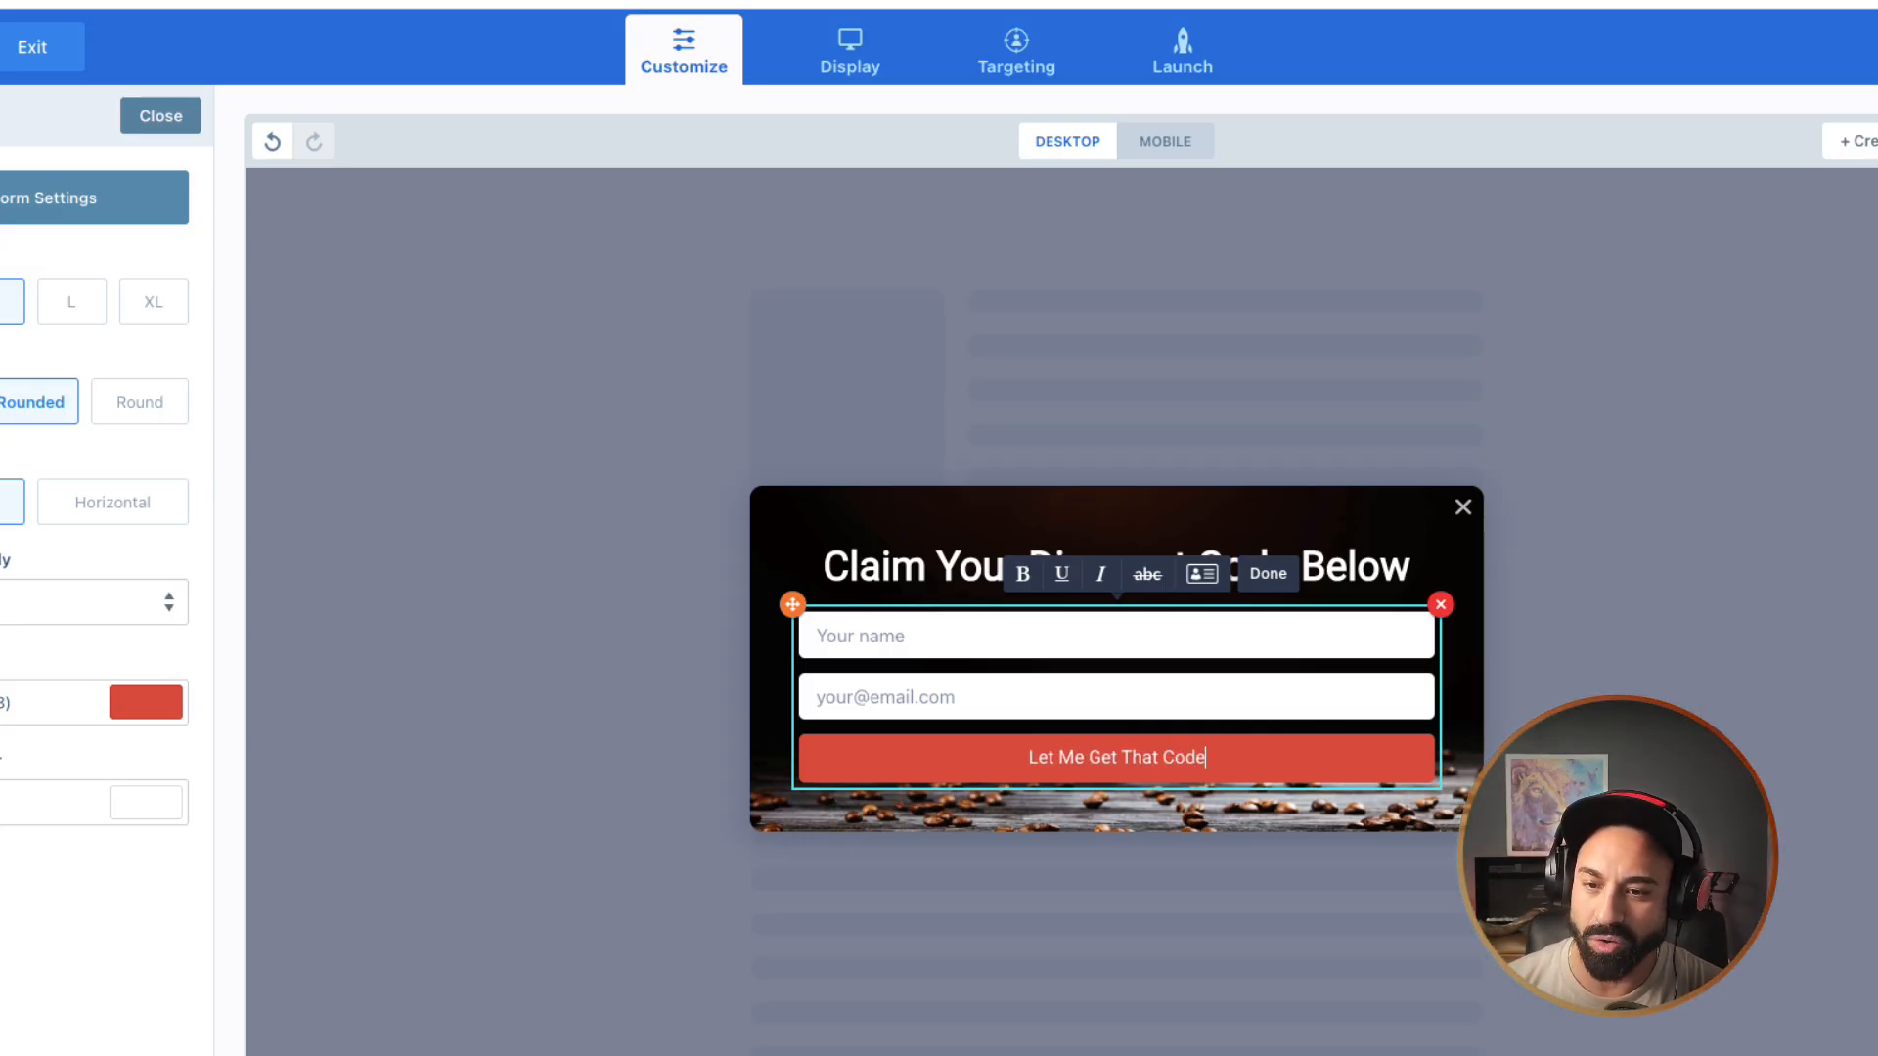
Step: Set the form button's text to "Give Me The Code!" and finish editing it
key("ctrl+a")
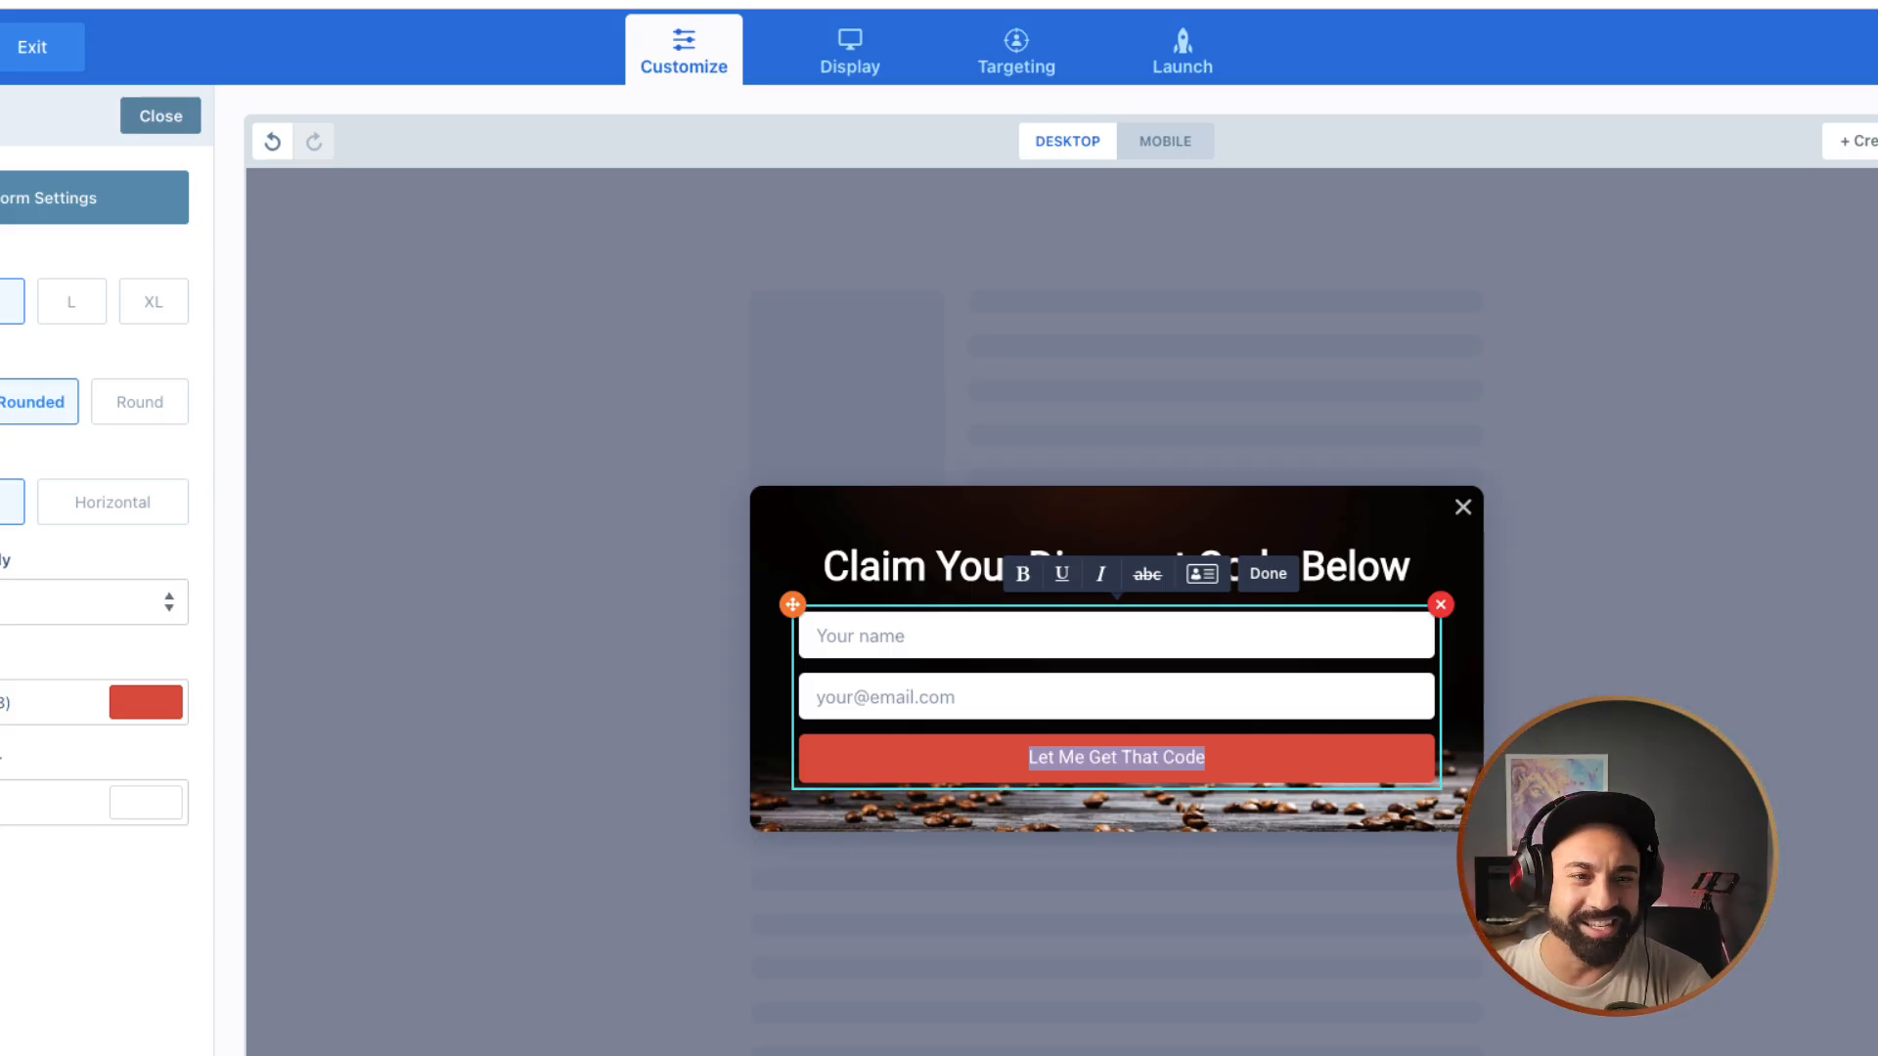
type("Gi")
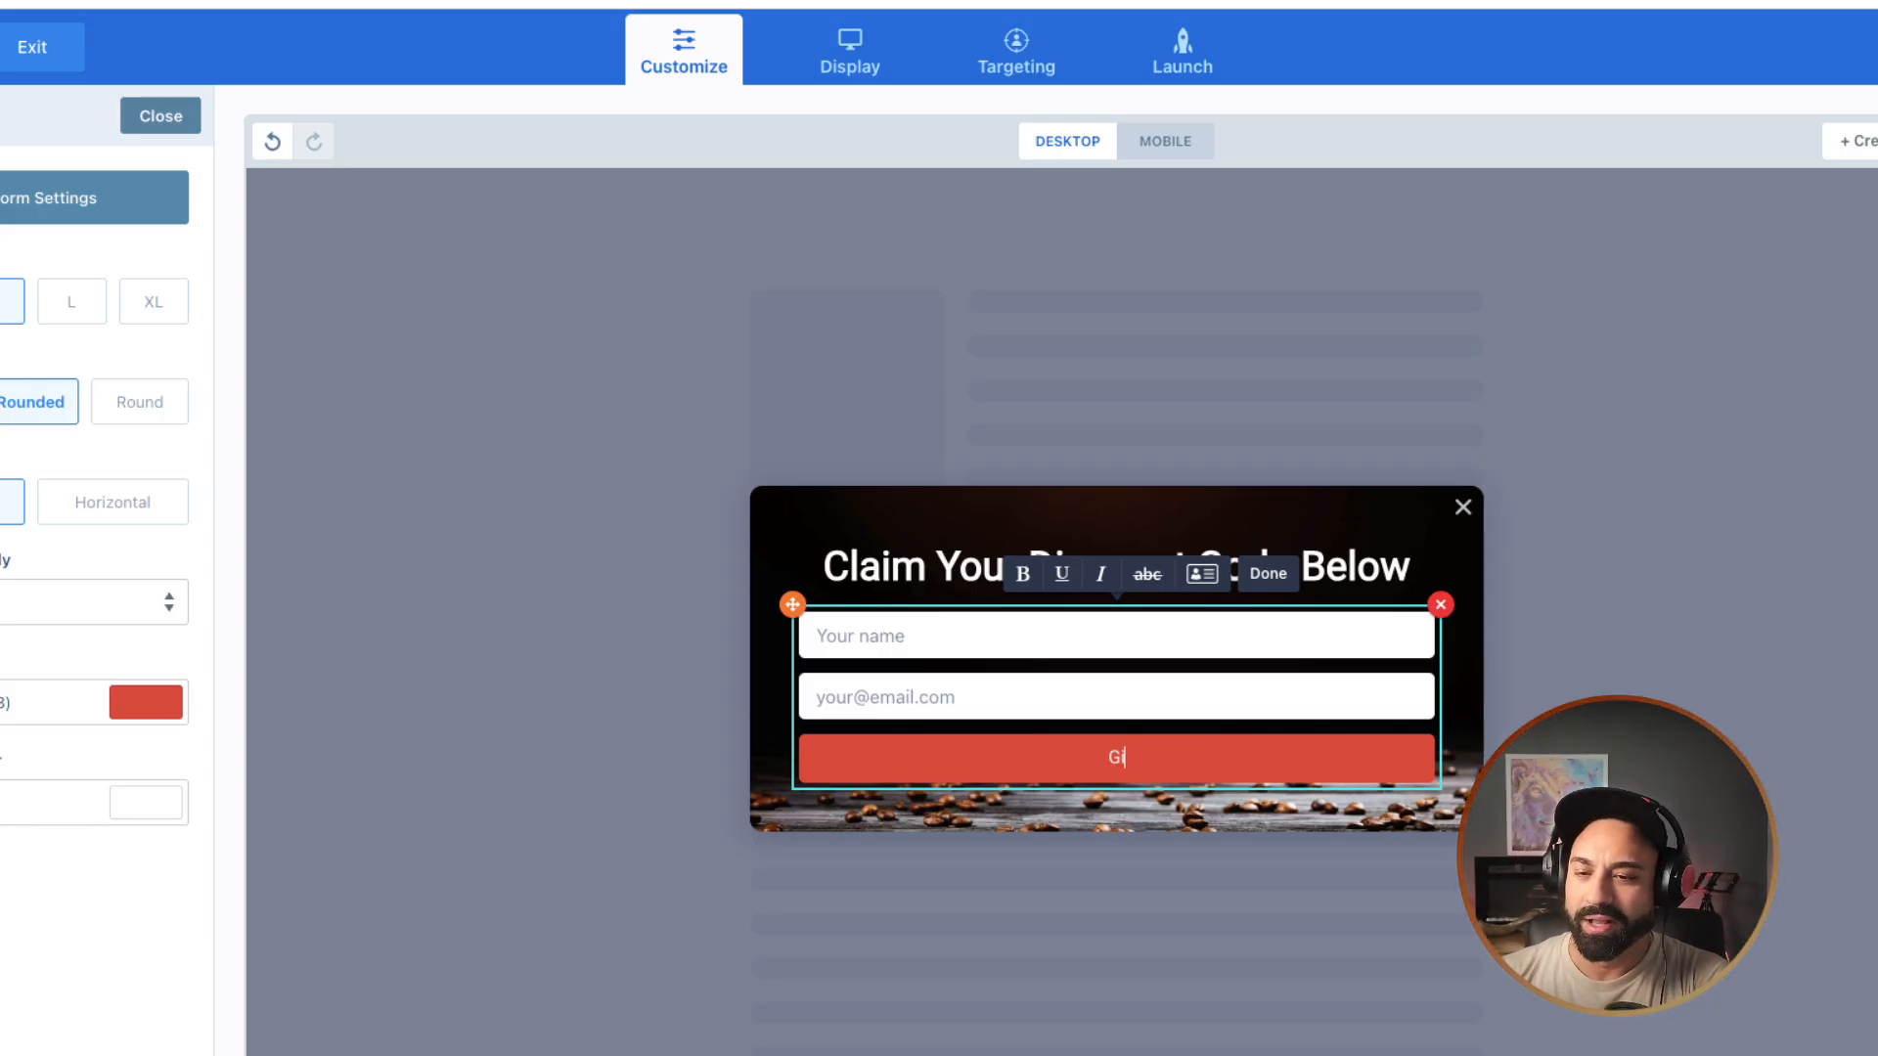
type("ve Me The Code!")
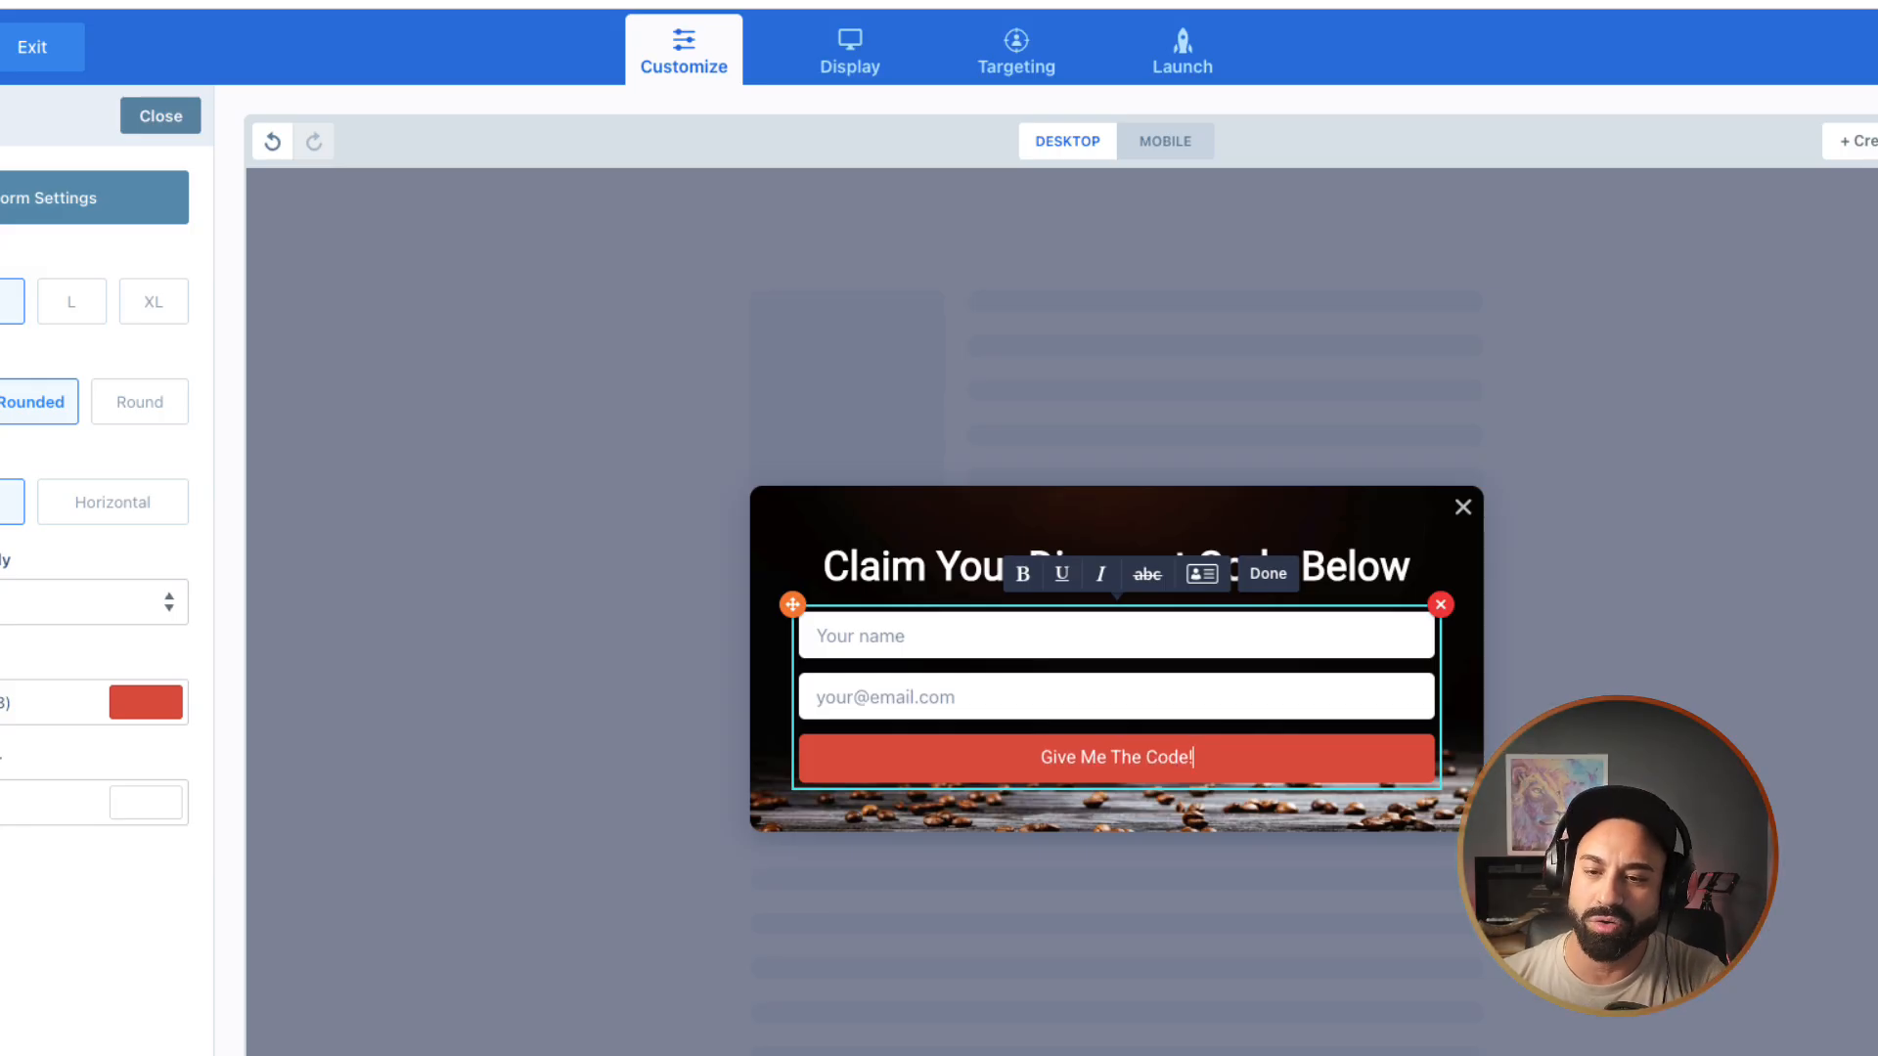
left_click(1267, 574)
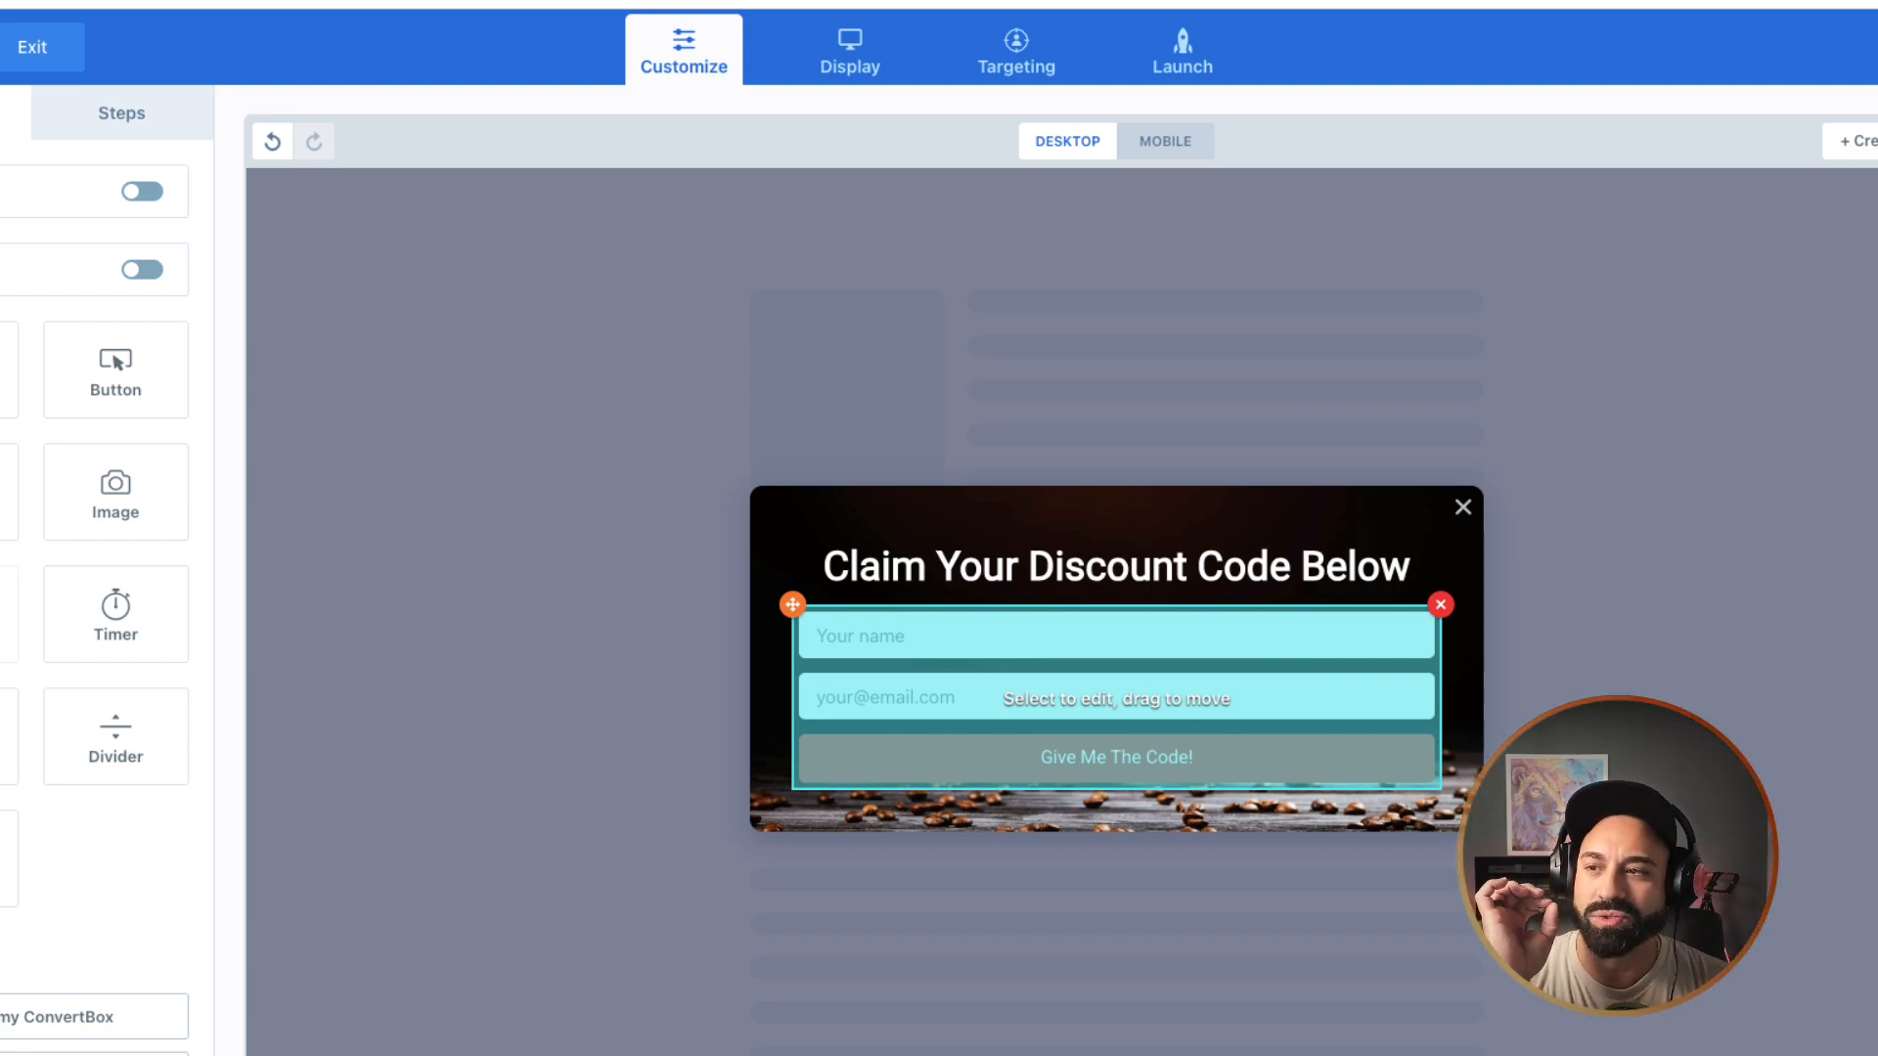
Step: Review the form's fields, integrations and actions in its settings, keeping "Go to next step" as the default submit action
left_click(1116, 698)
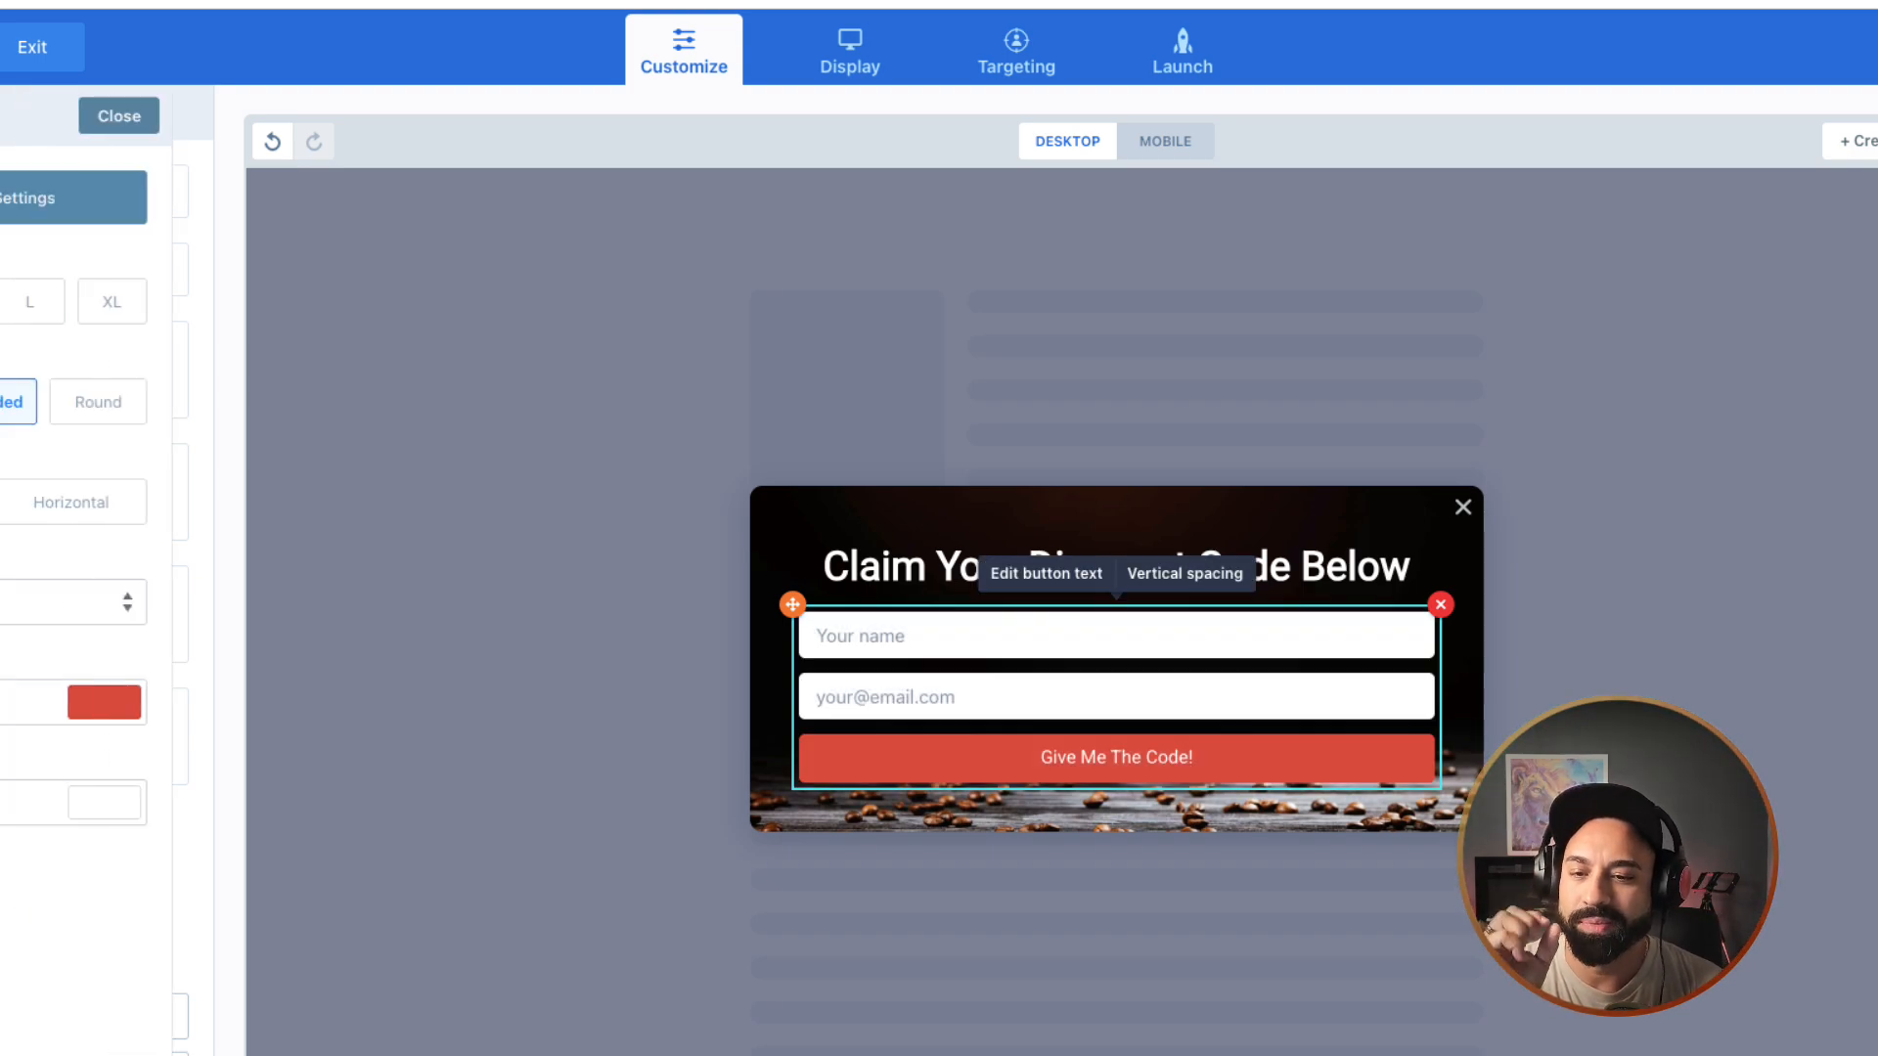
left_click(49, 198)
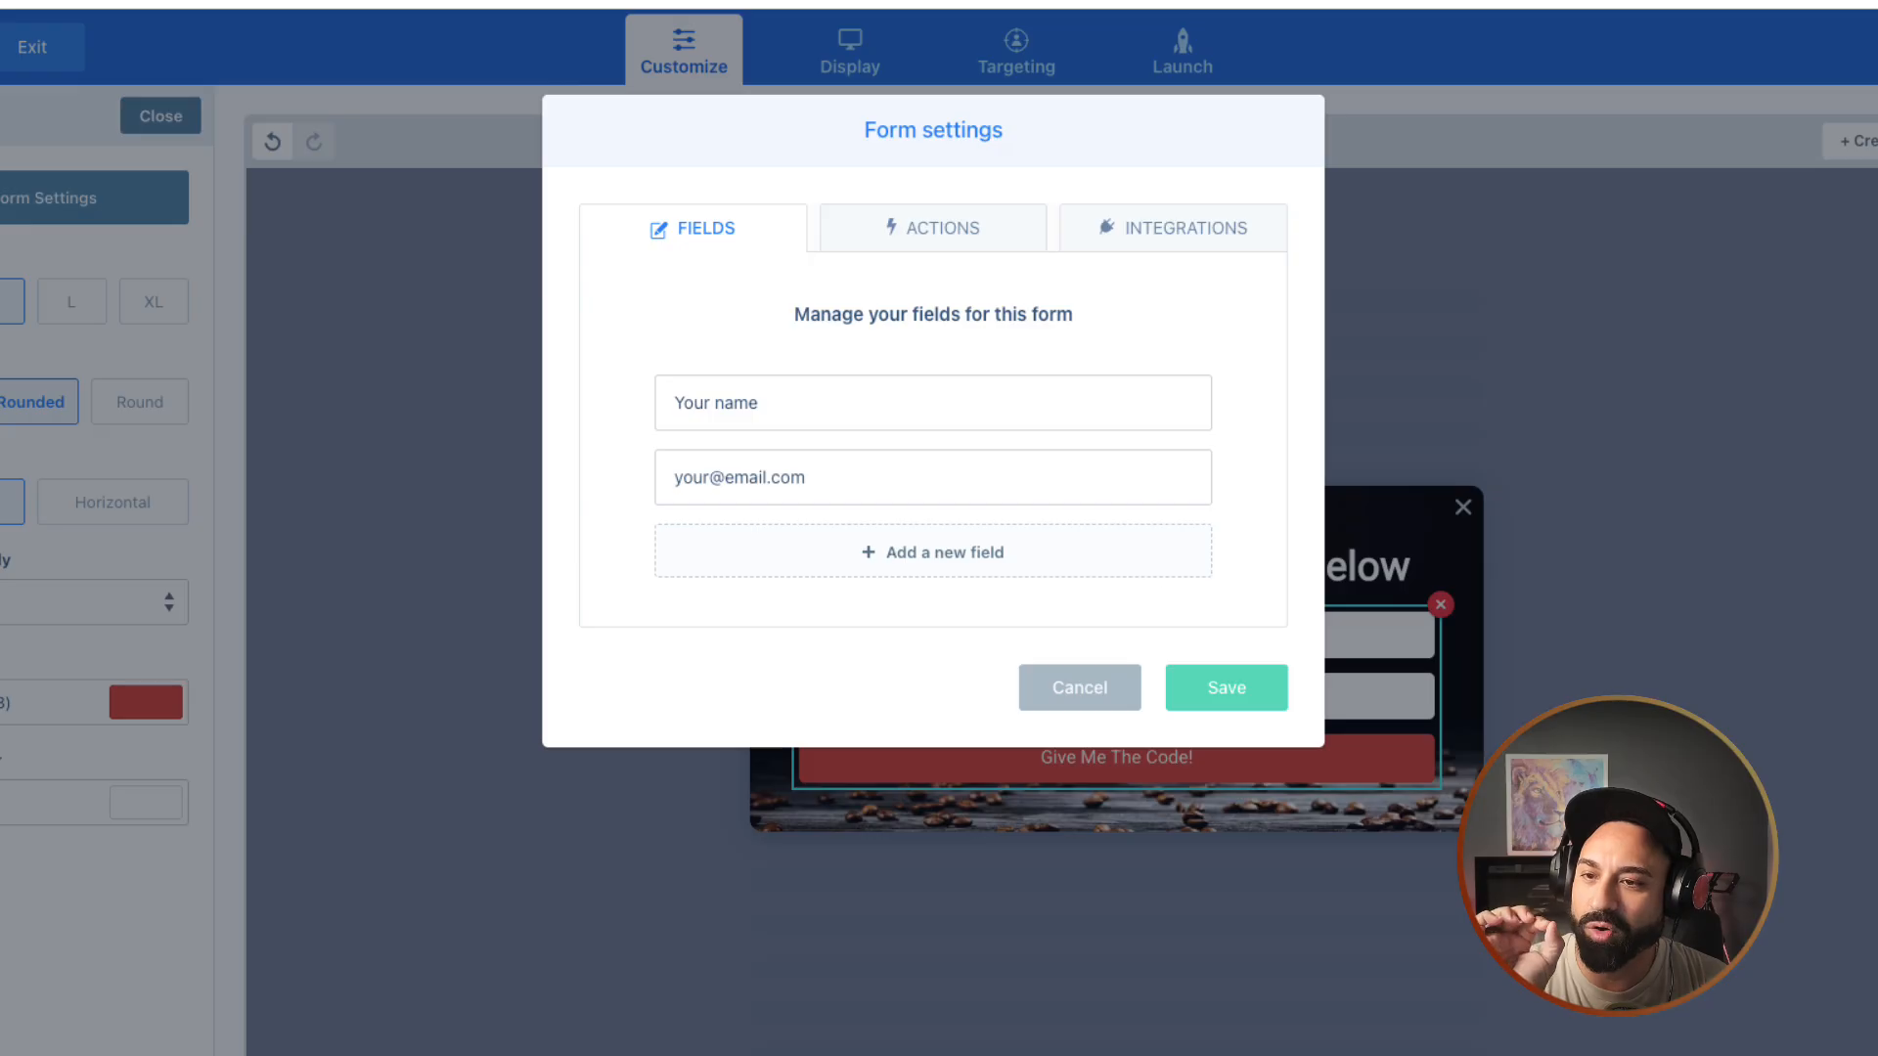
mouse_move(933, 403)
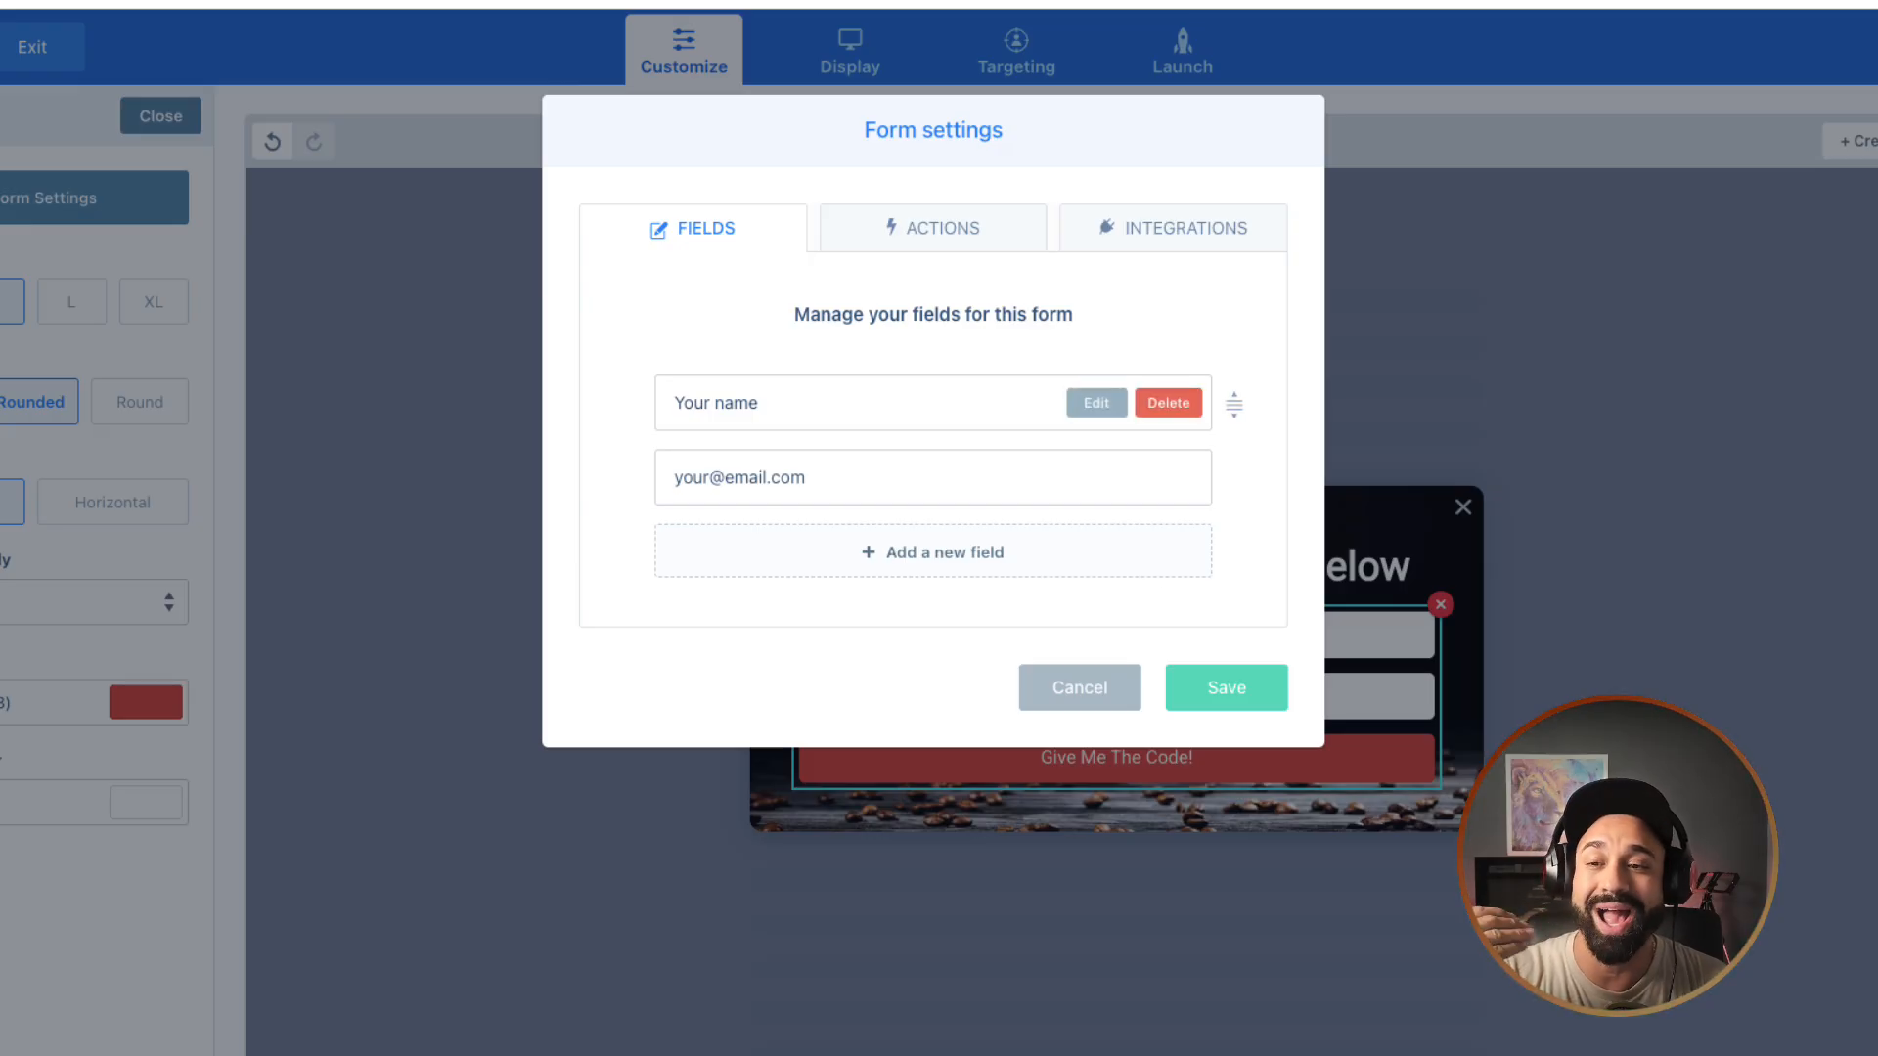
mouse_move(933, 478)
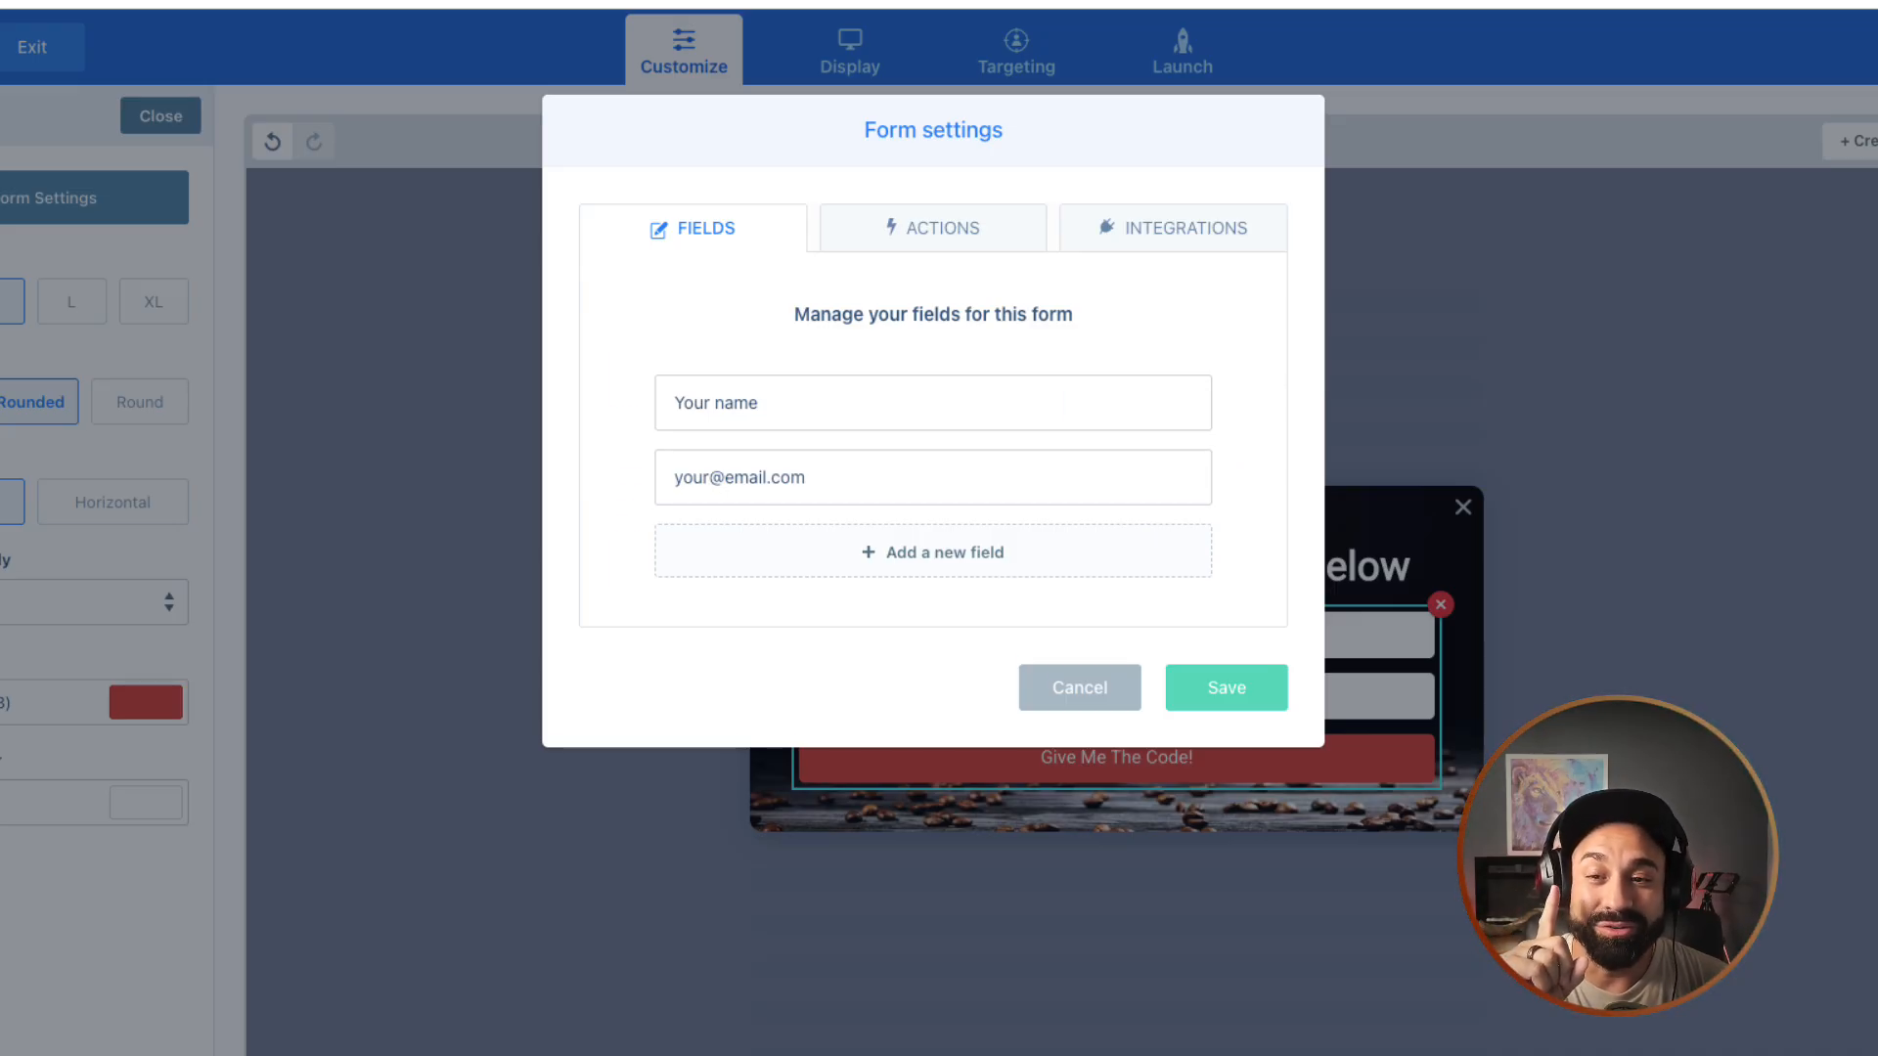
left_click(1173, 228)
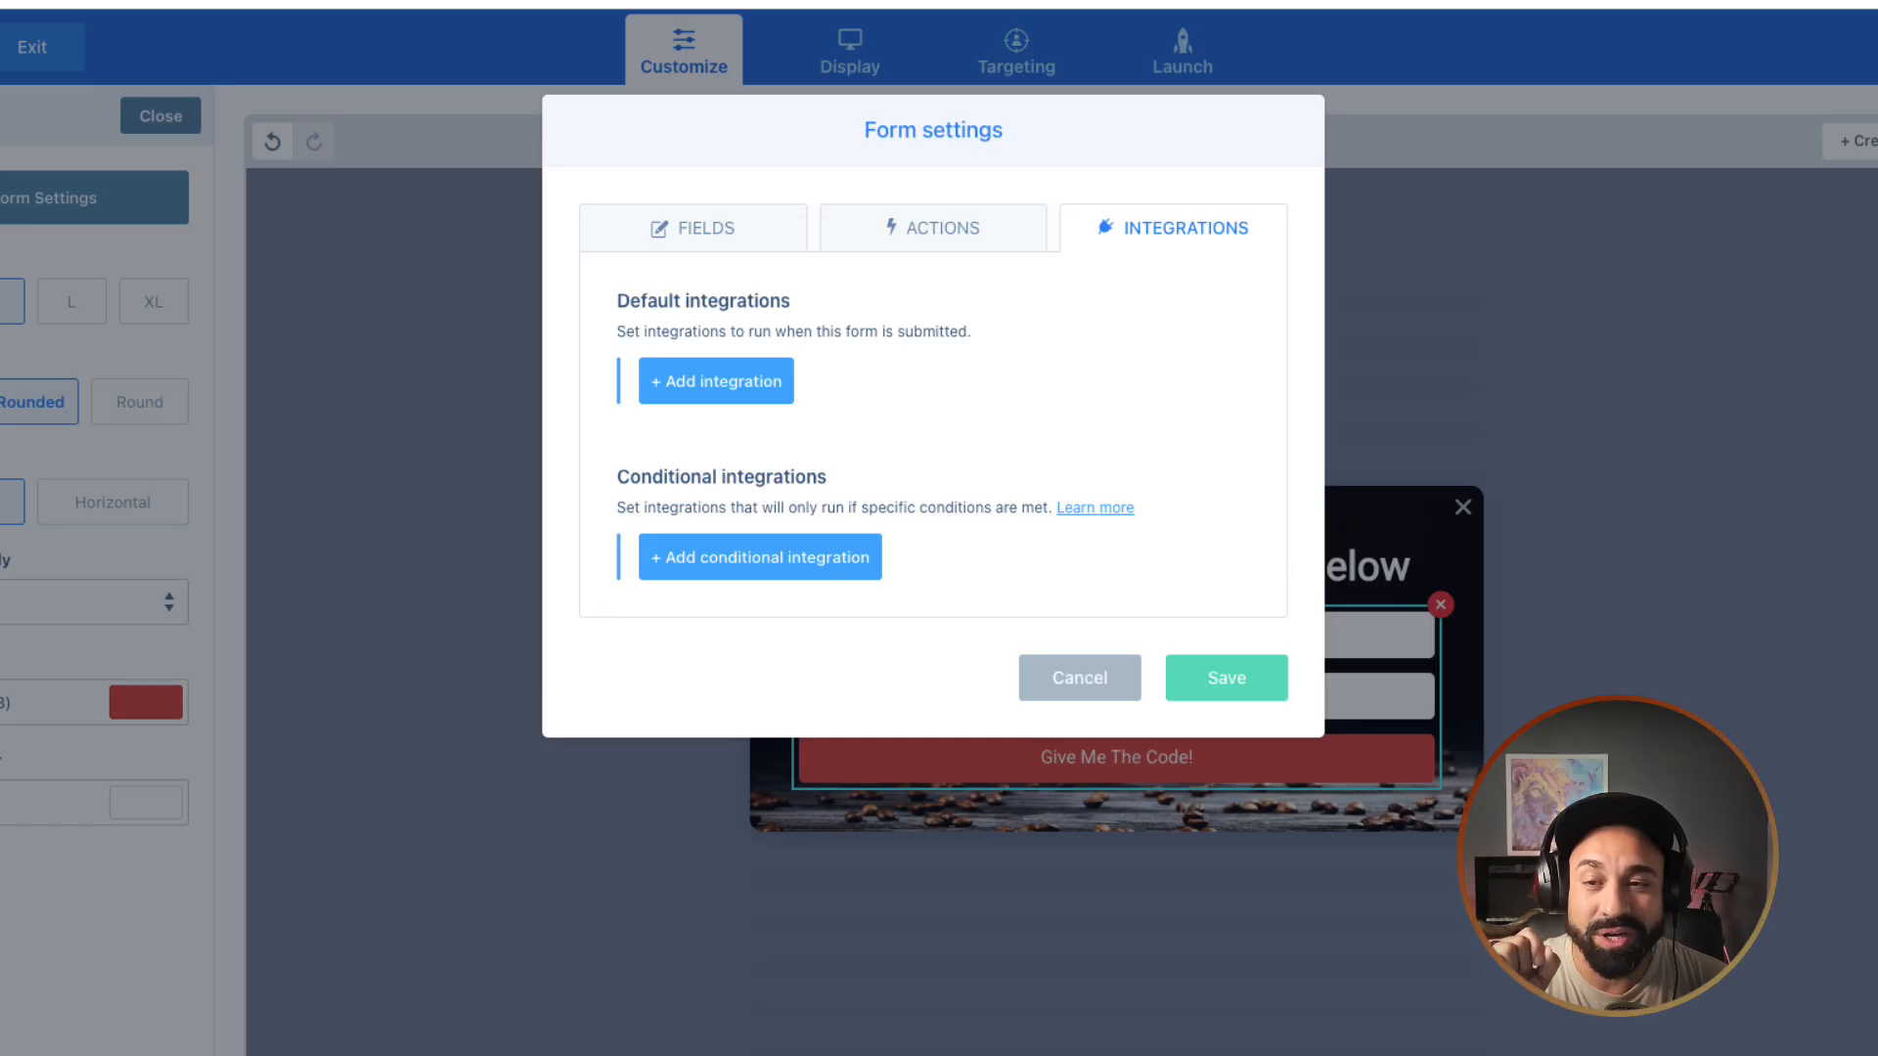
left_click(933, 228)
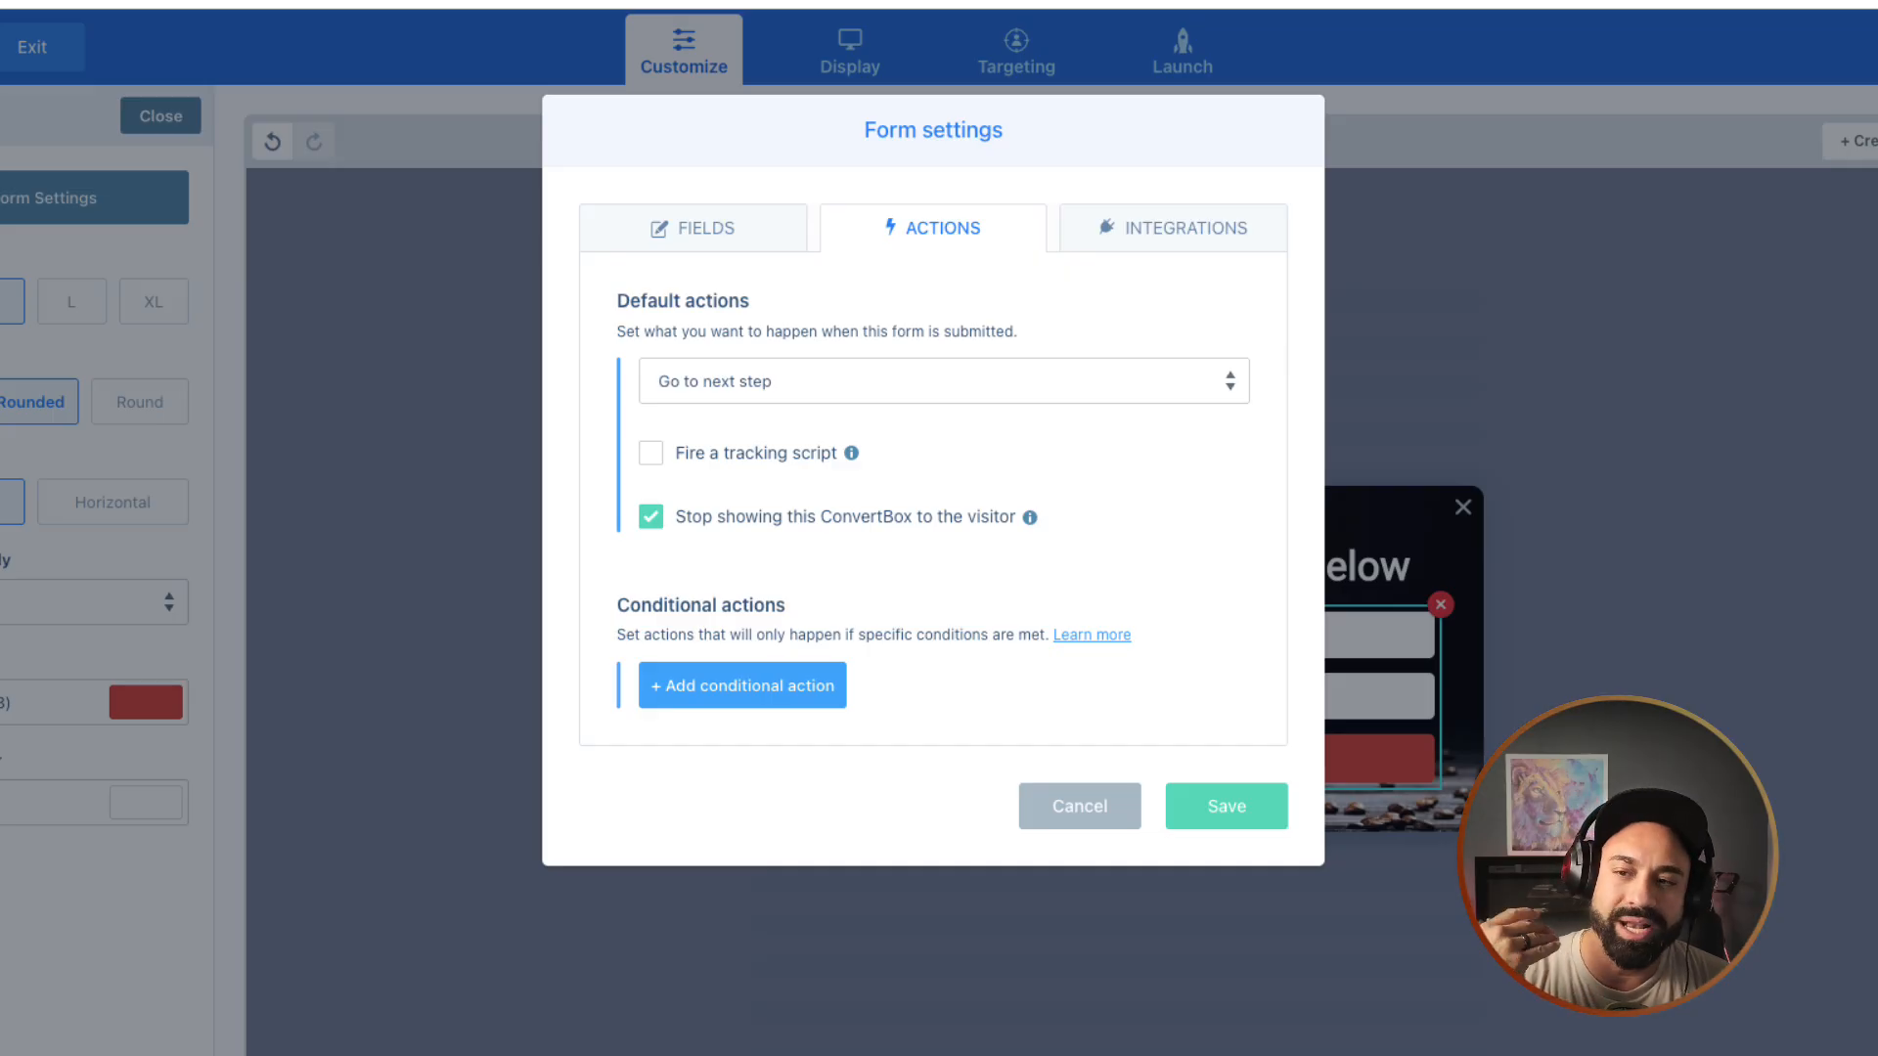
left_click(943, 381)
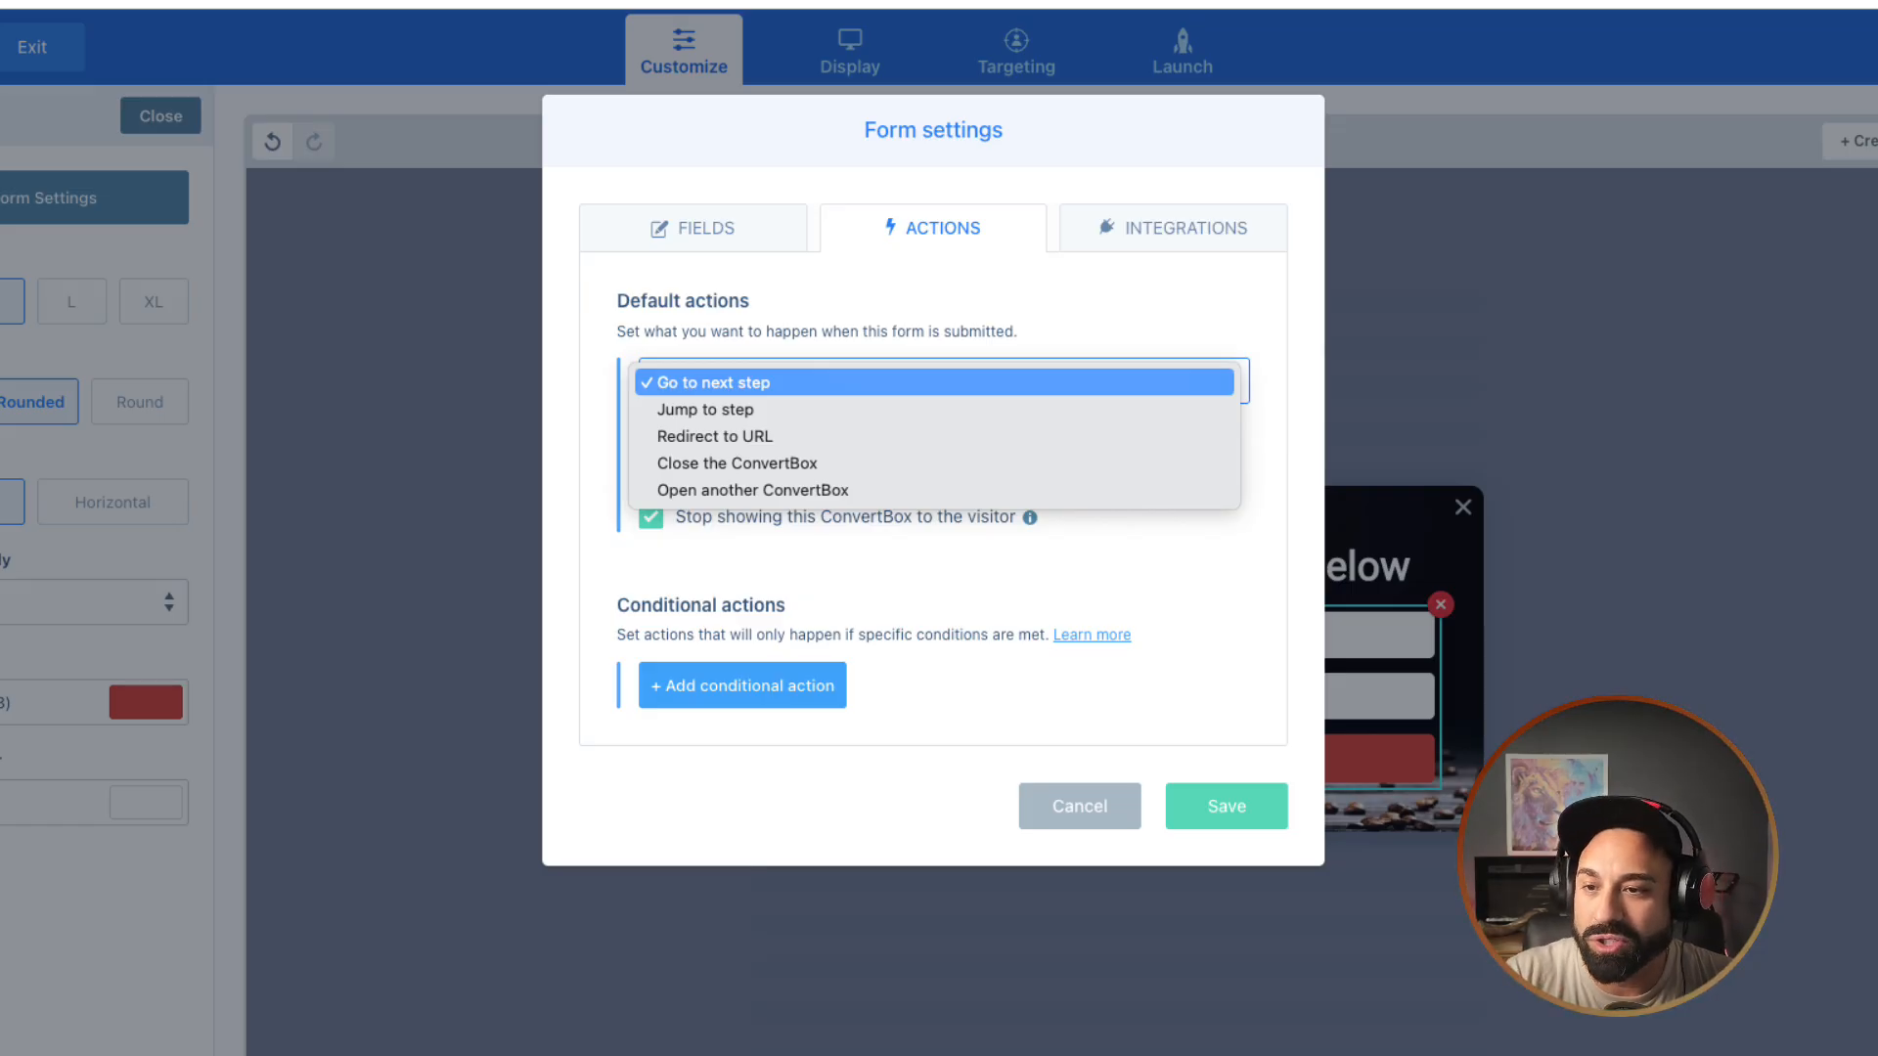
left_click(934, 383)
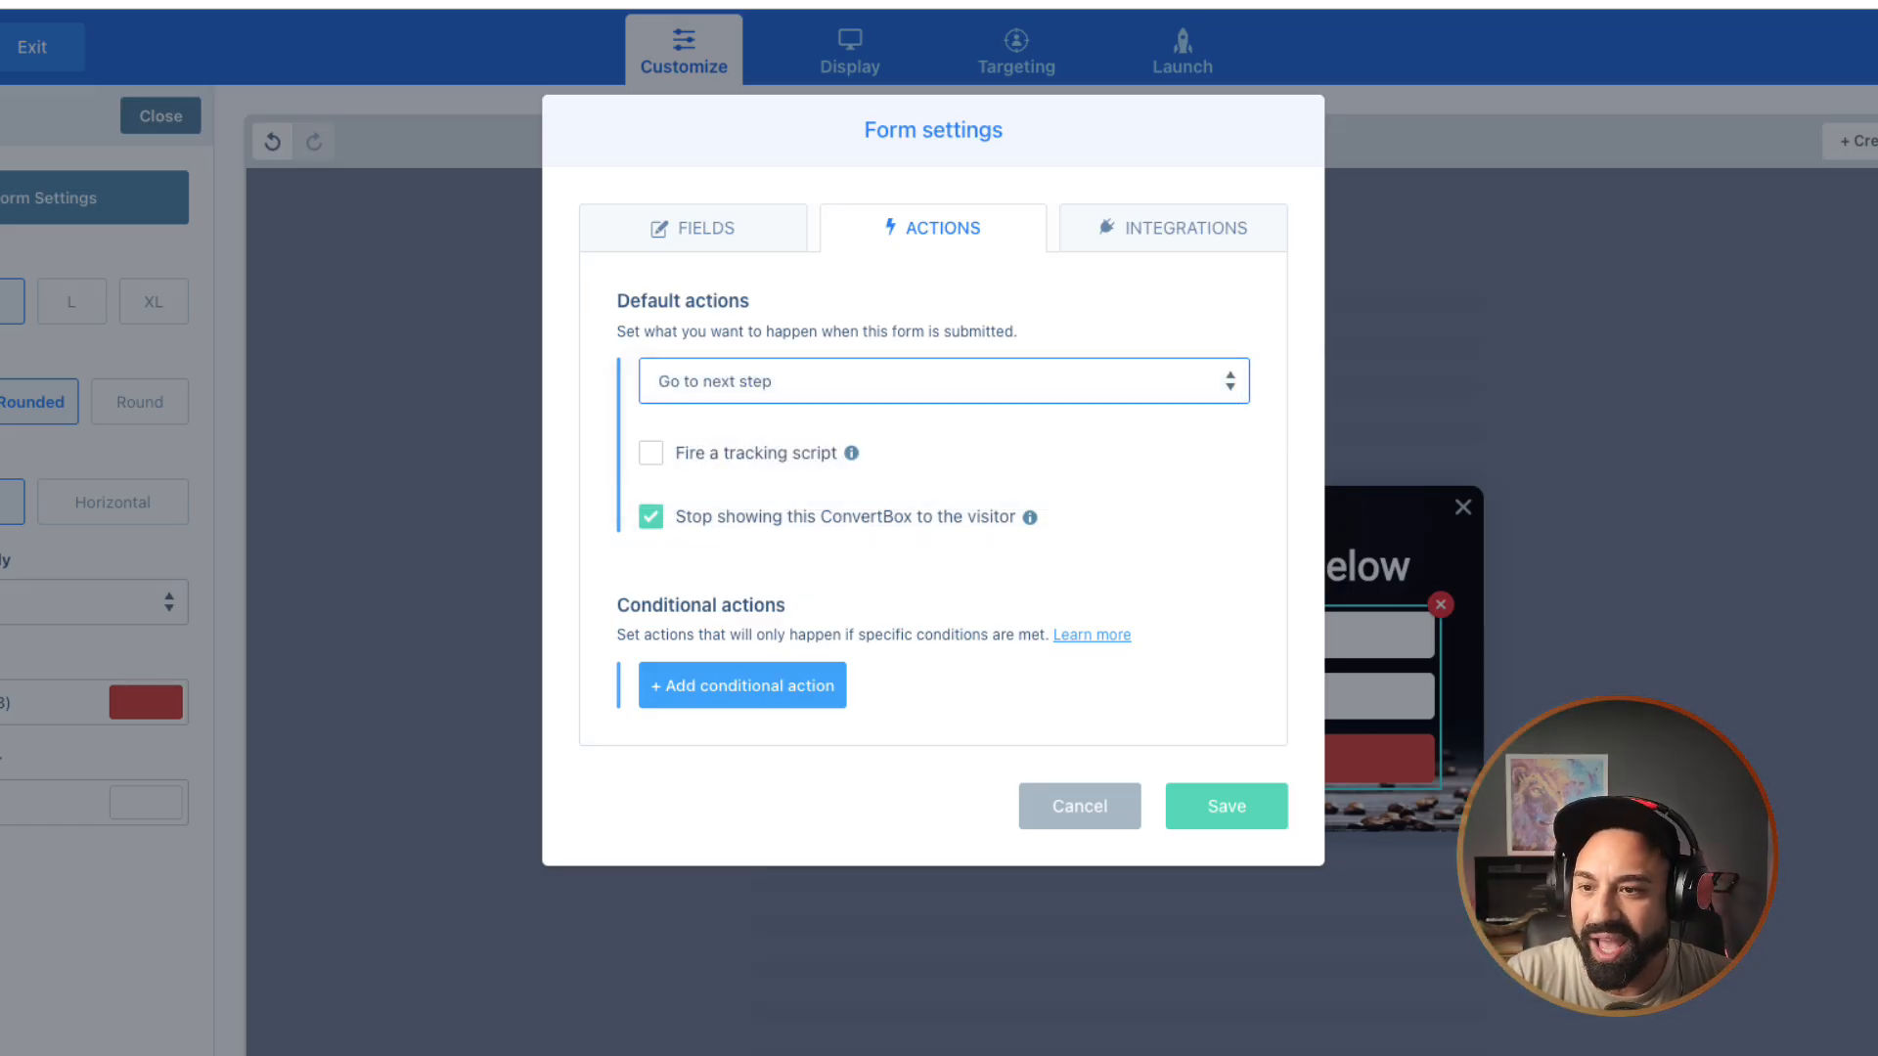
left_click(934, 382)
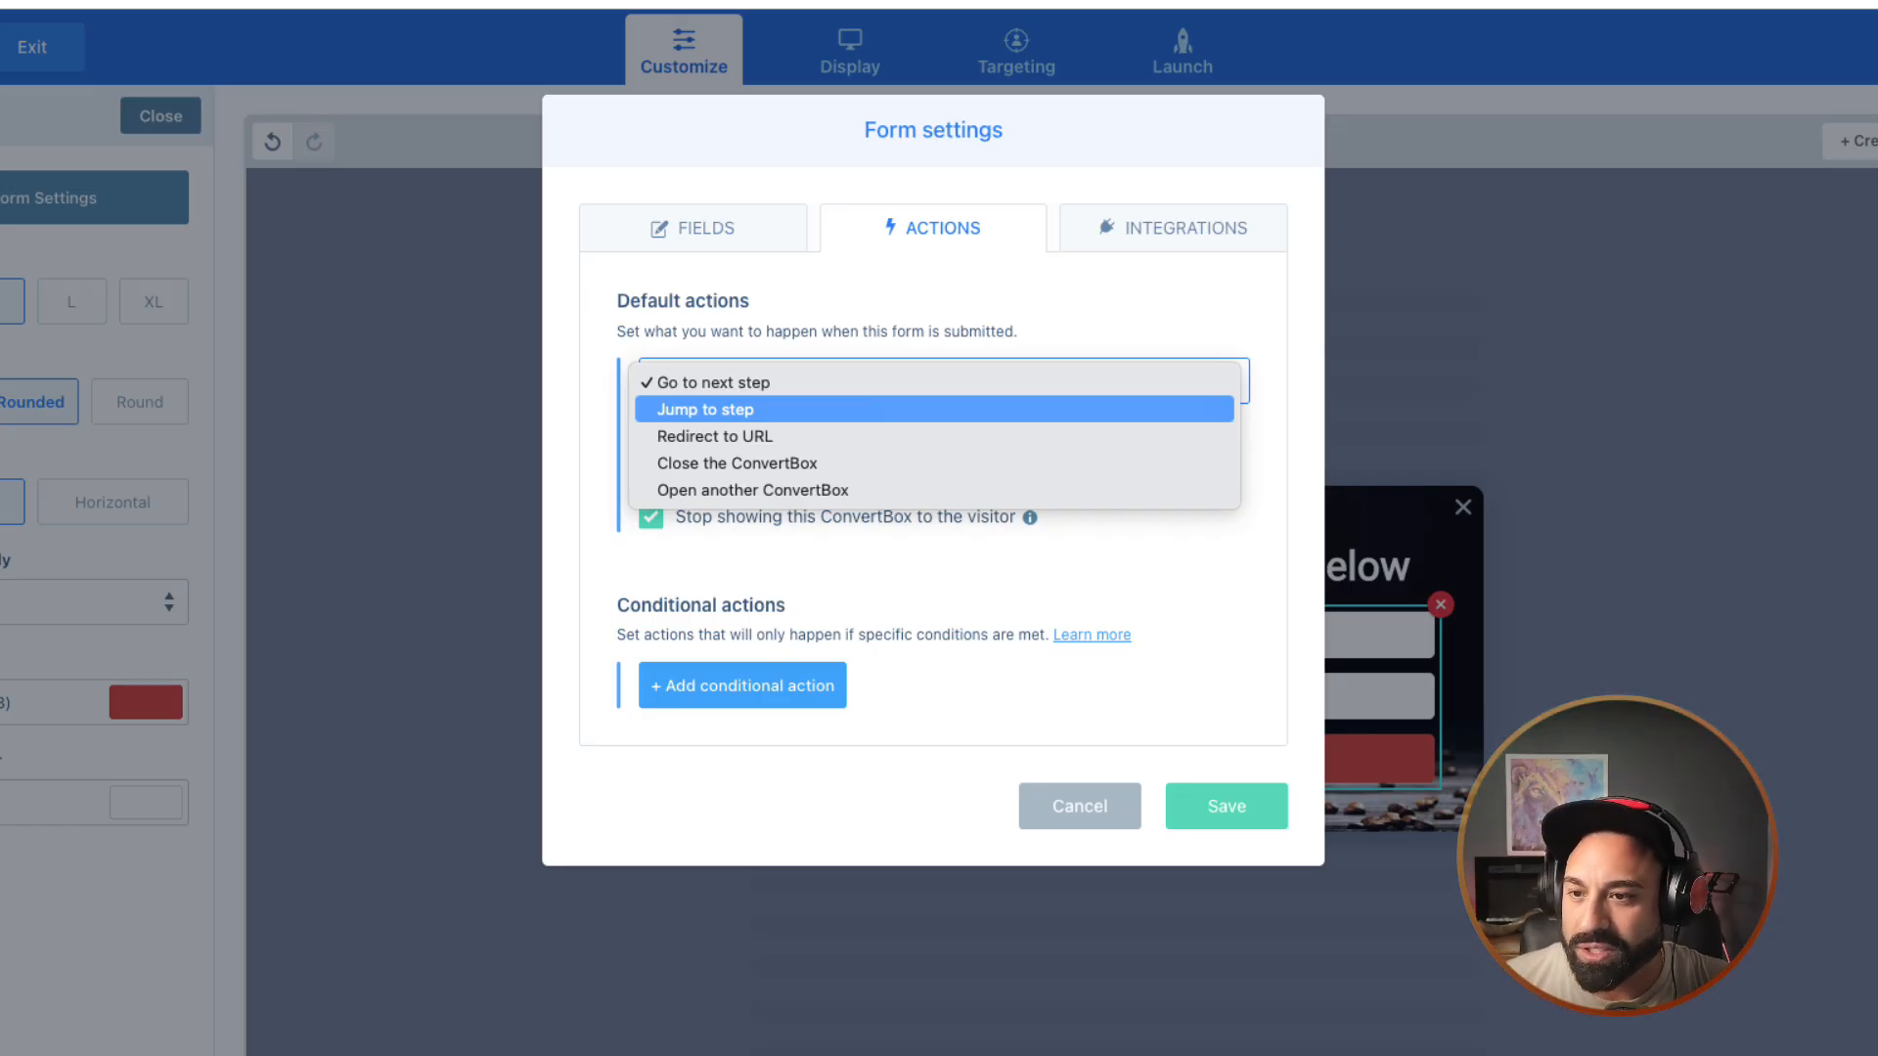
left_click(714, 383)
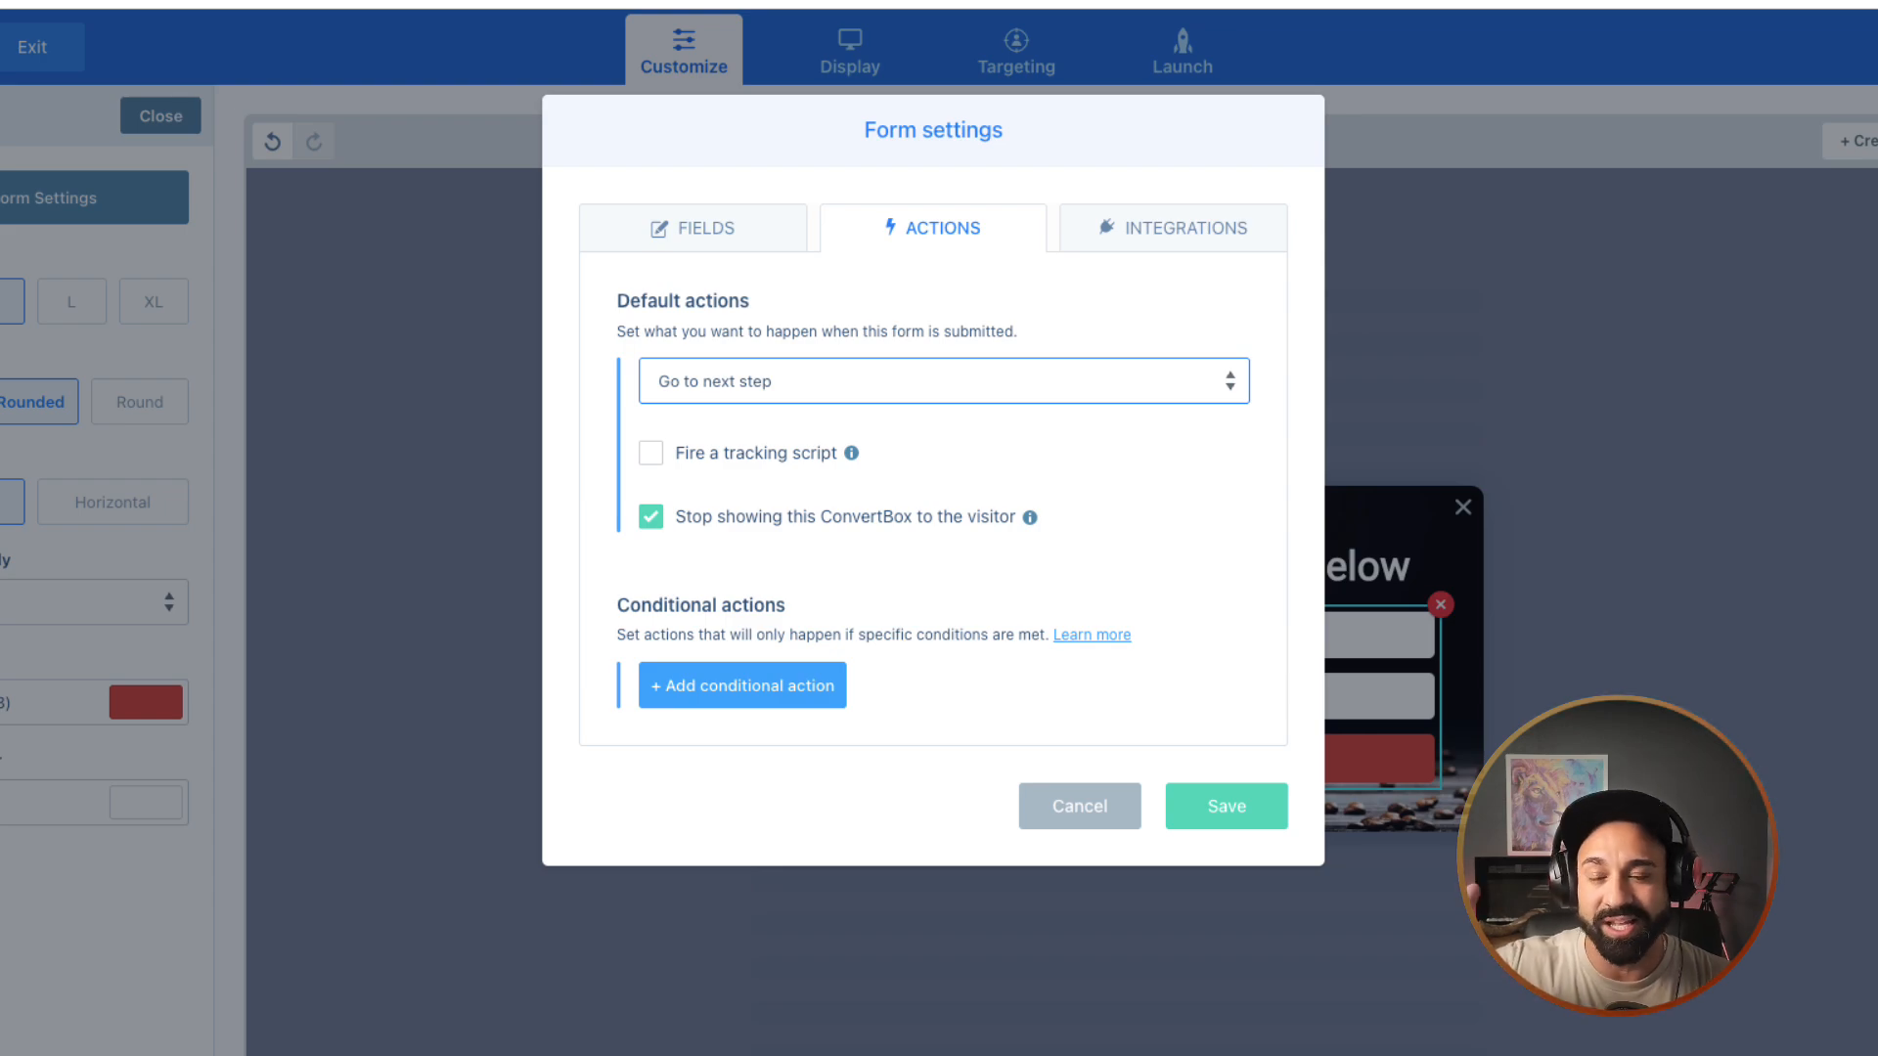
Step: Start a new default integration for the form with Webhooks as its type, ready for the webhook URL
left_click(1173, 228)
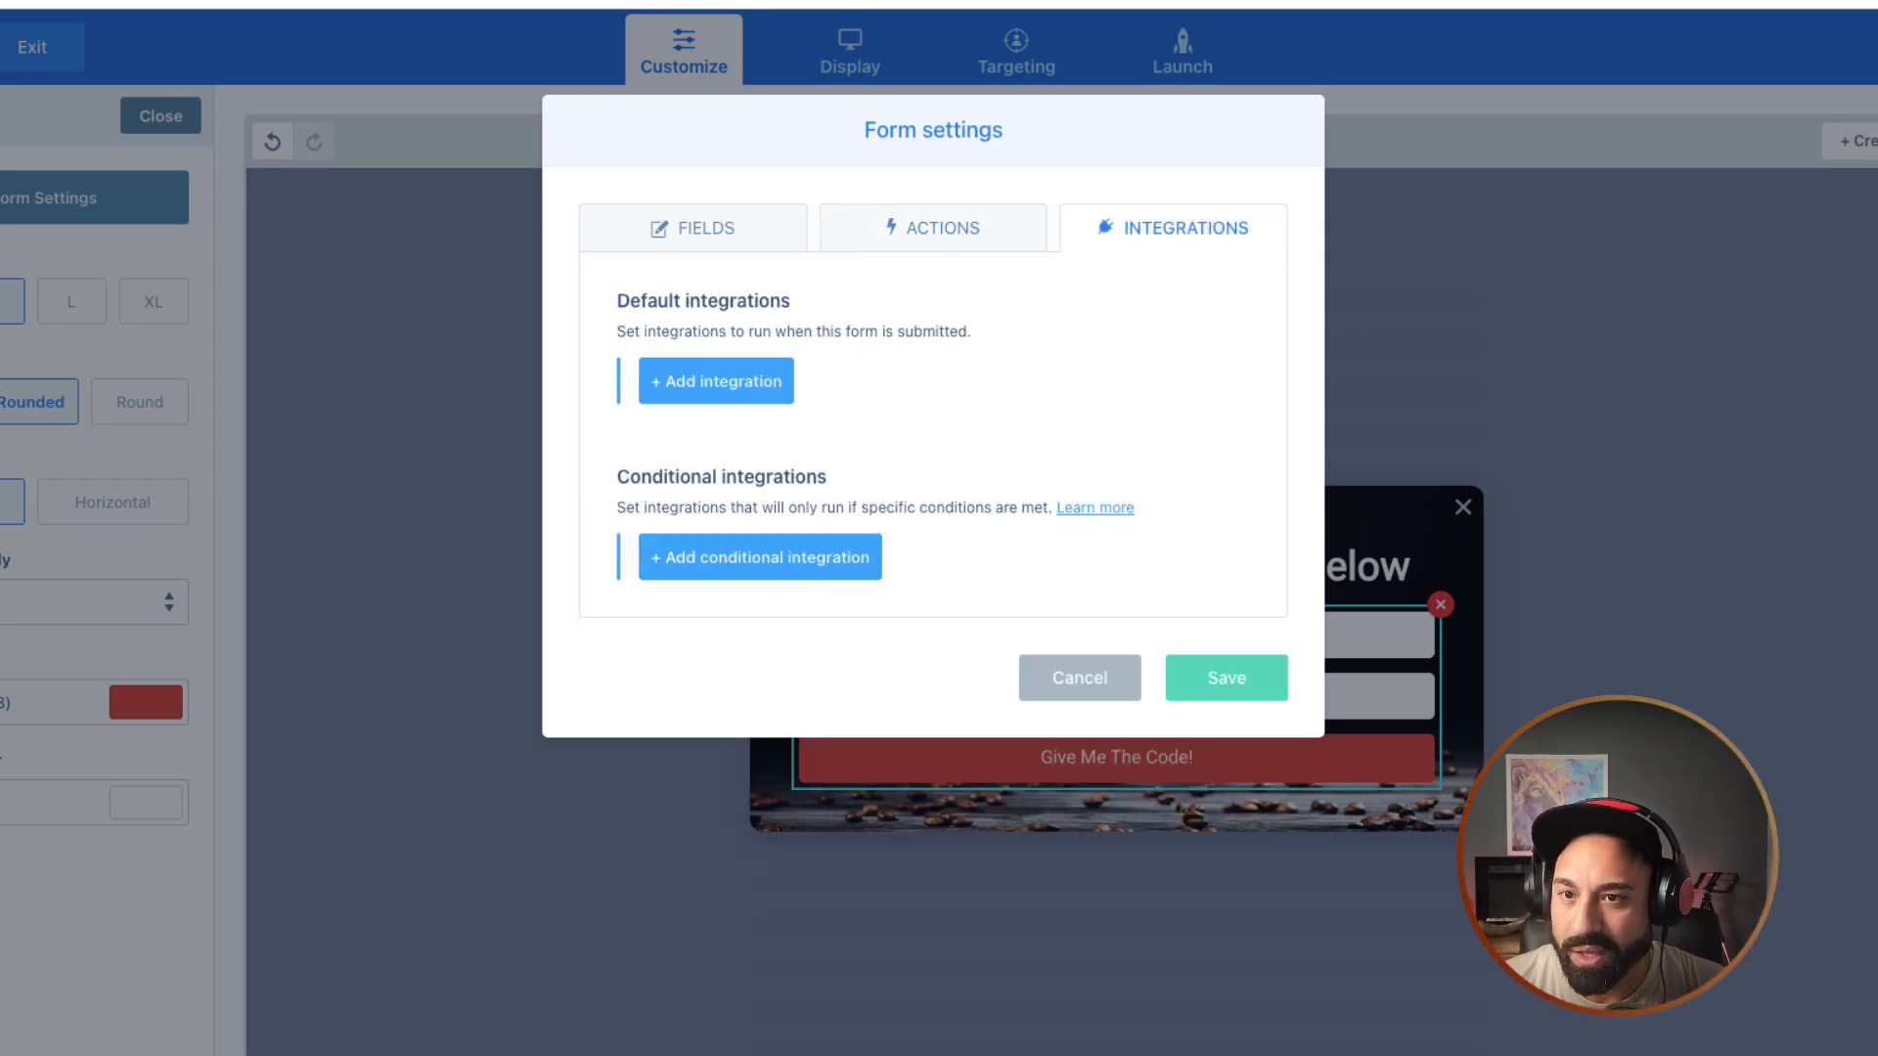
left_click(716, 381)
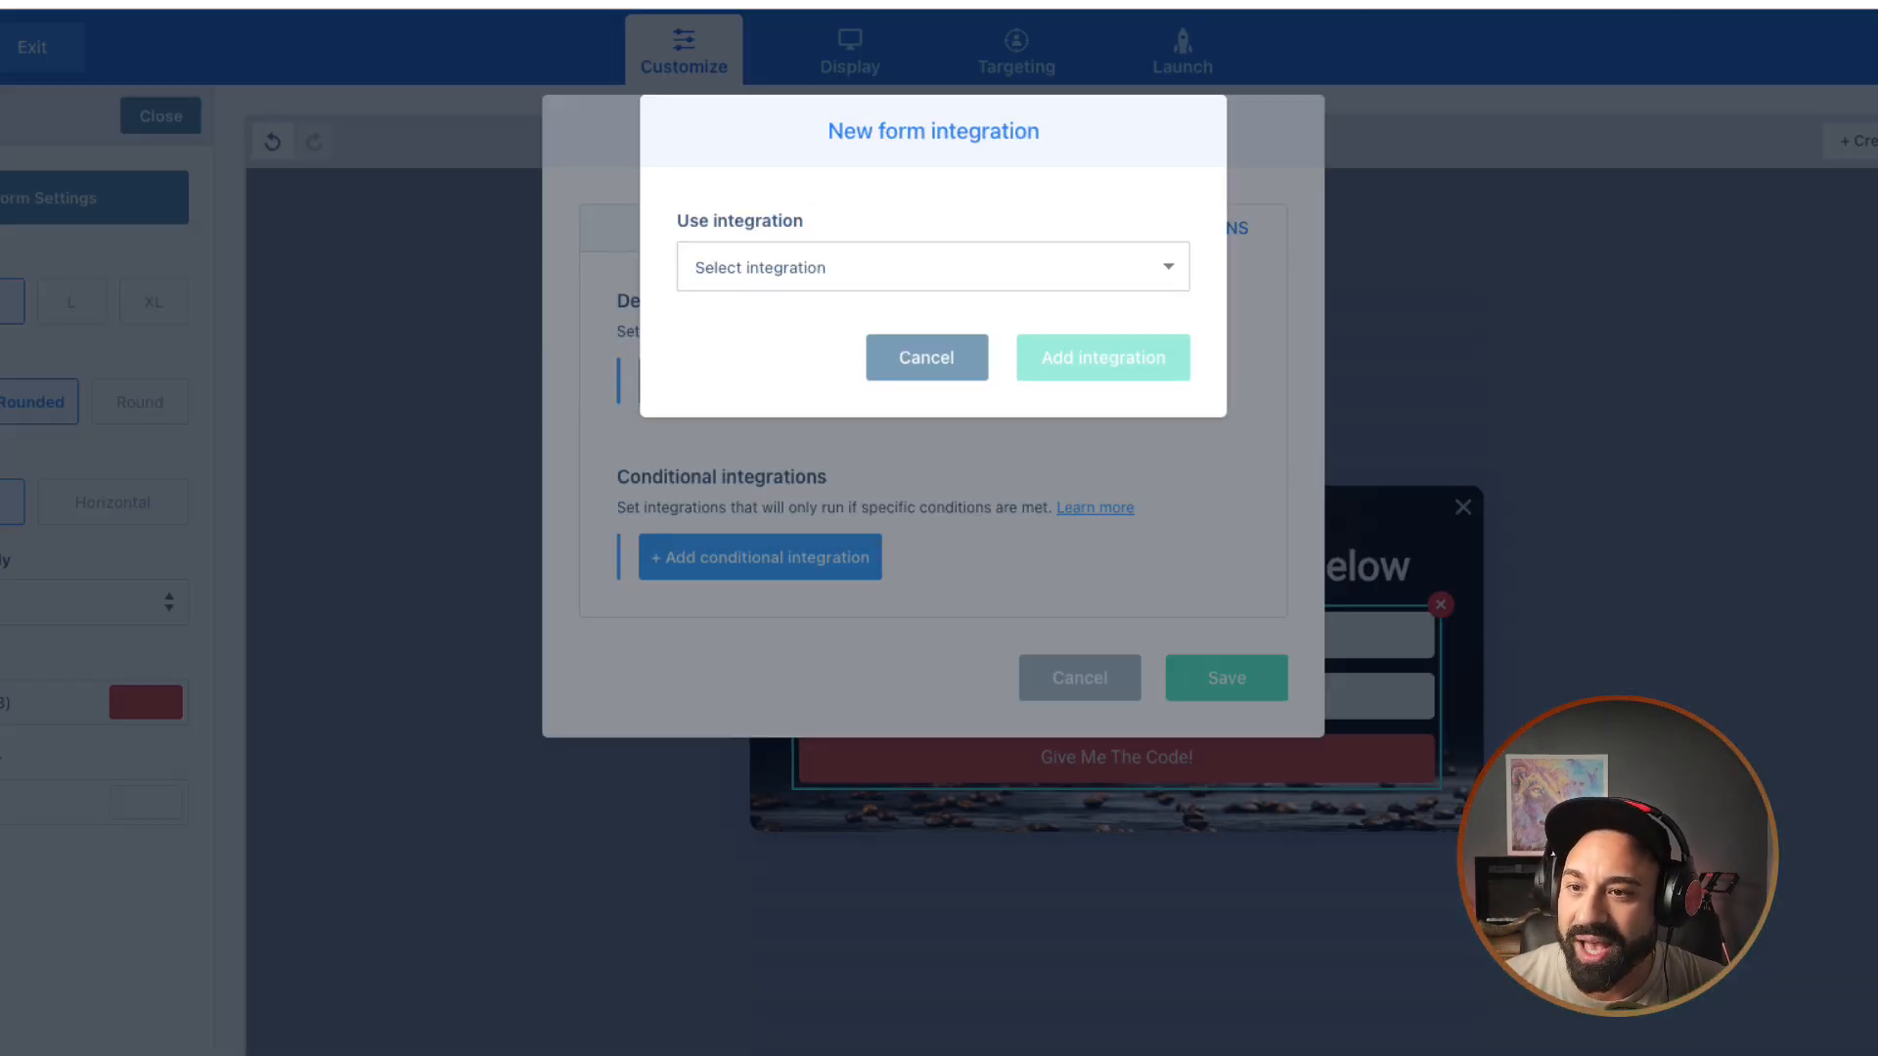
left_click(932, 267)
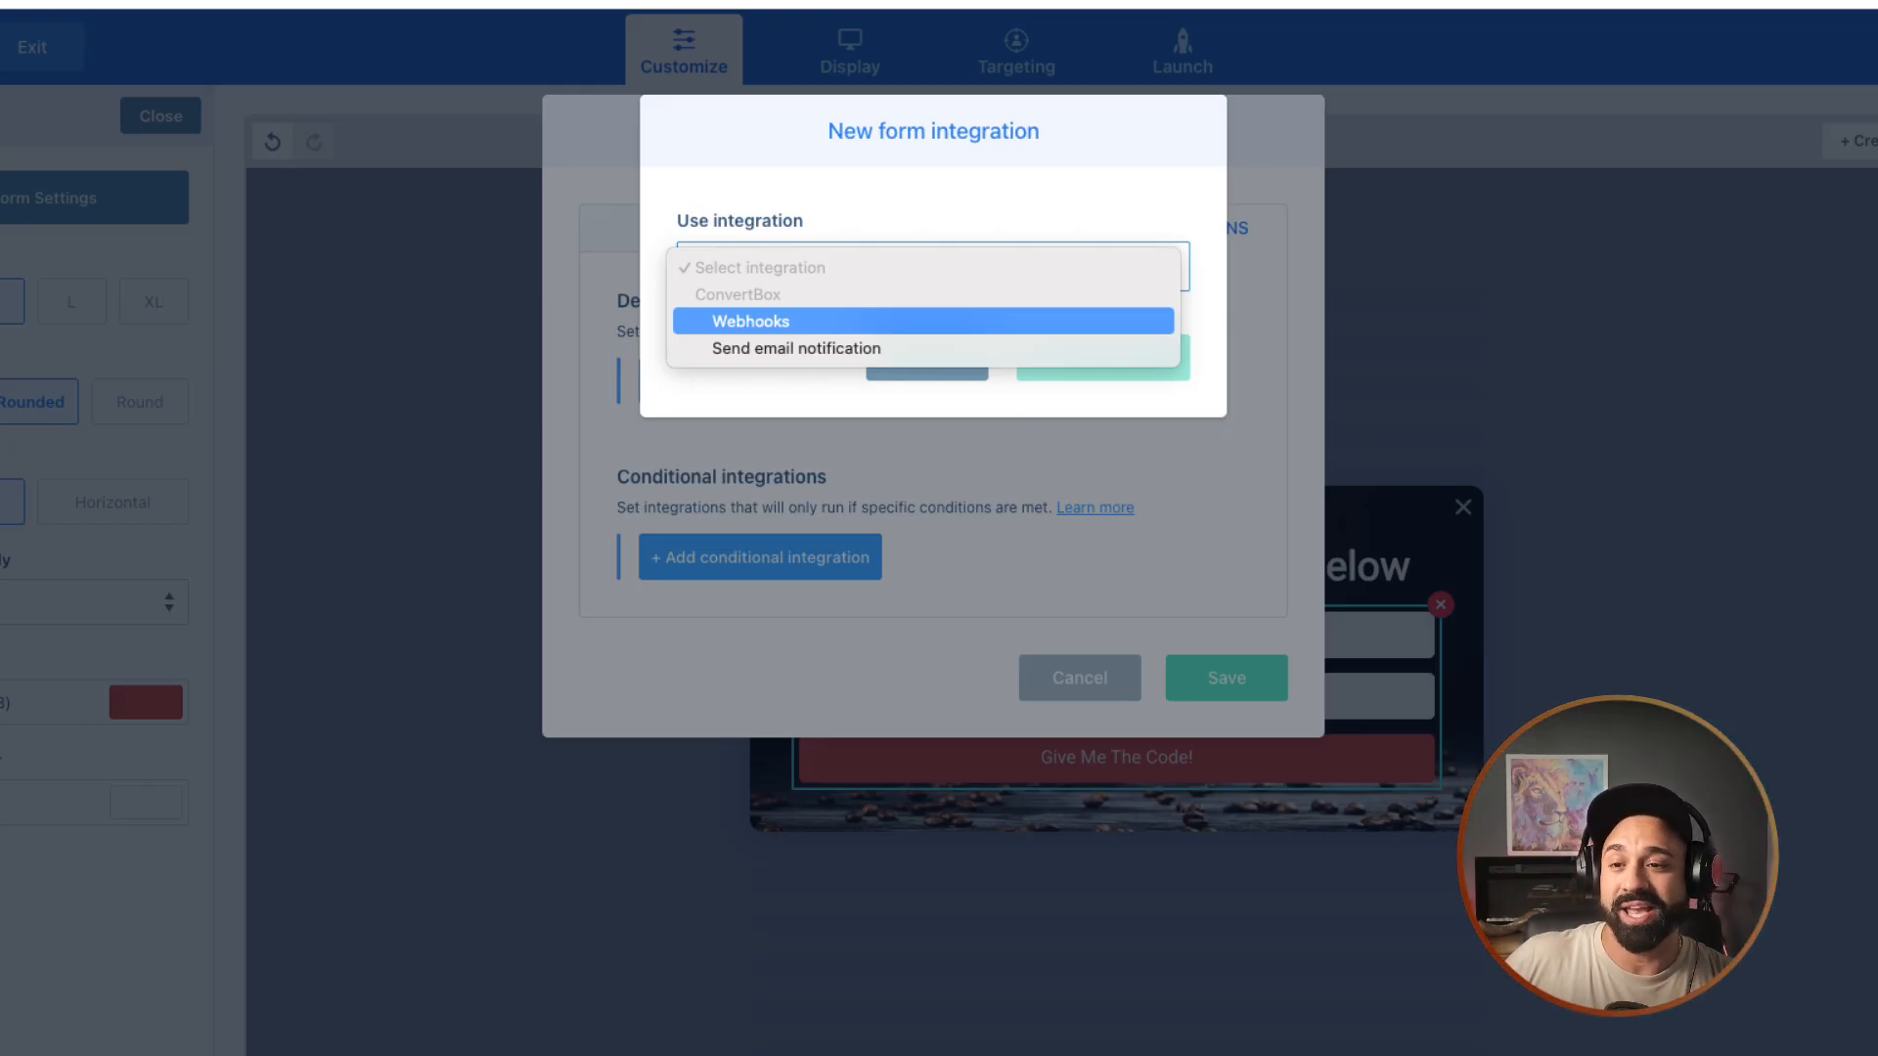
key("Return")
left_click(873, 385)
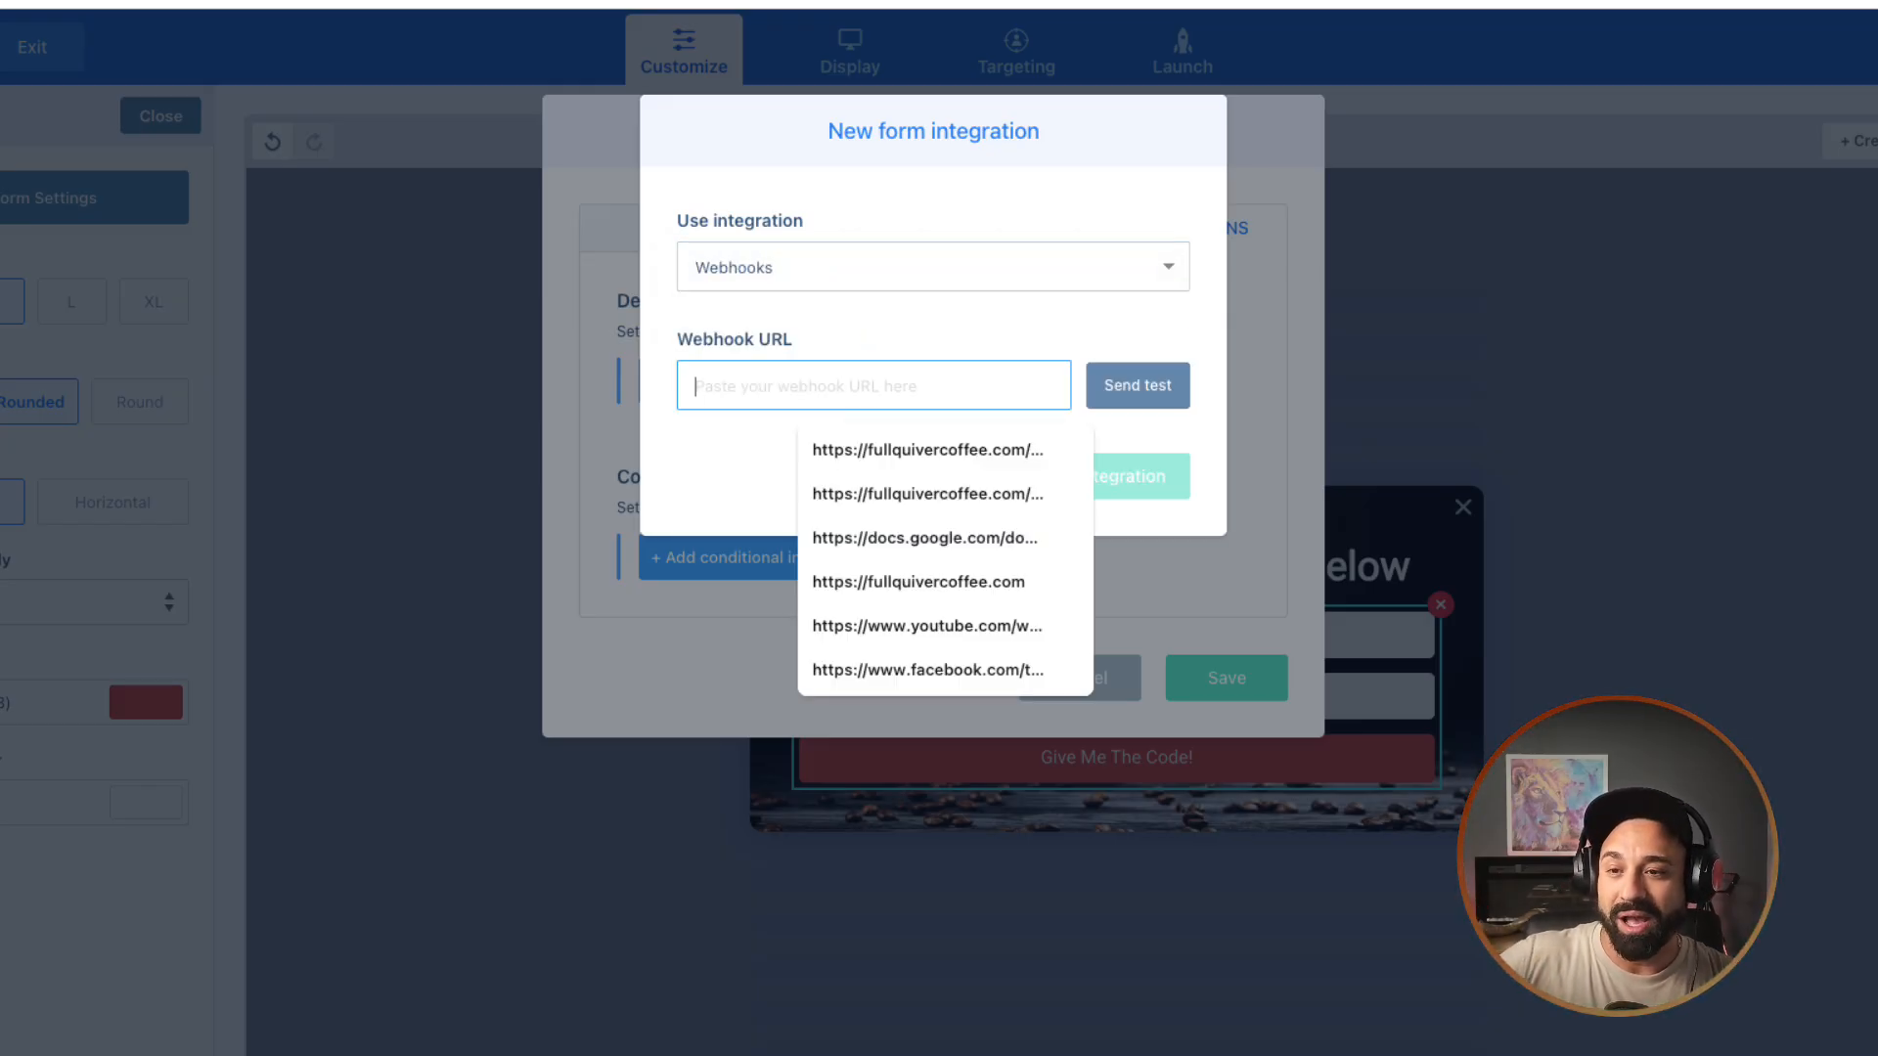
Step: Switch to FunnelKit, open the First Time Customer automation and check its Webhook Received event selection without changing it
left_click(939, 333)
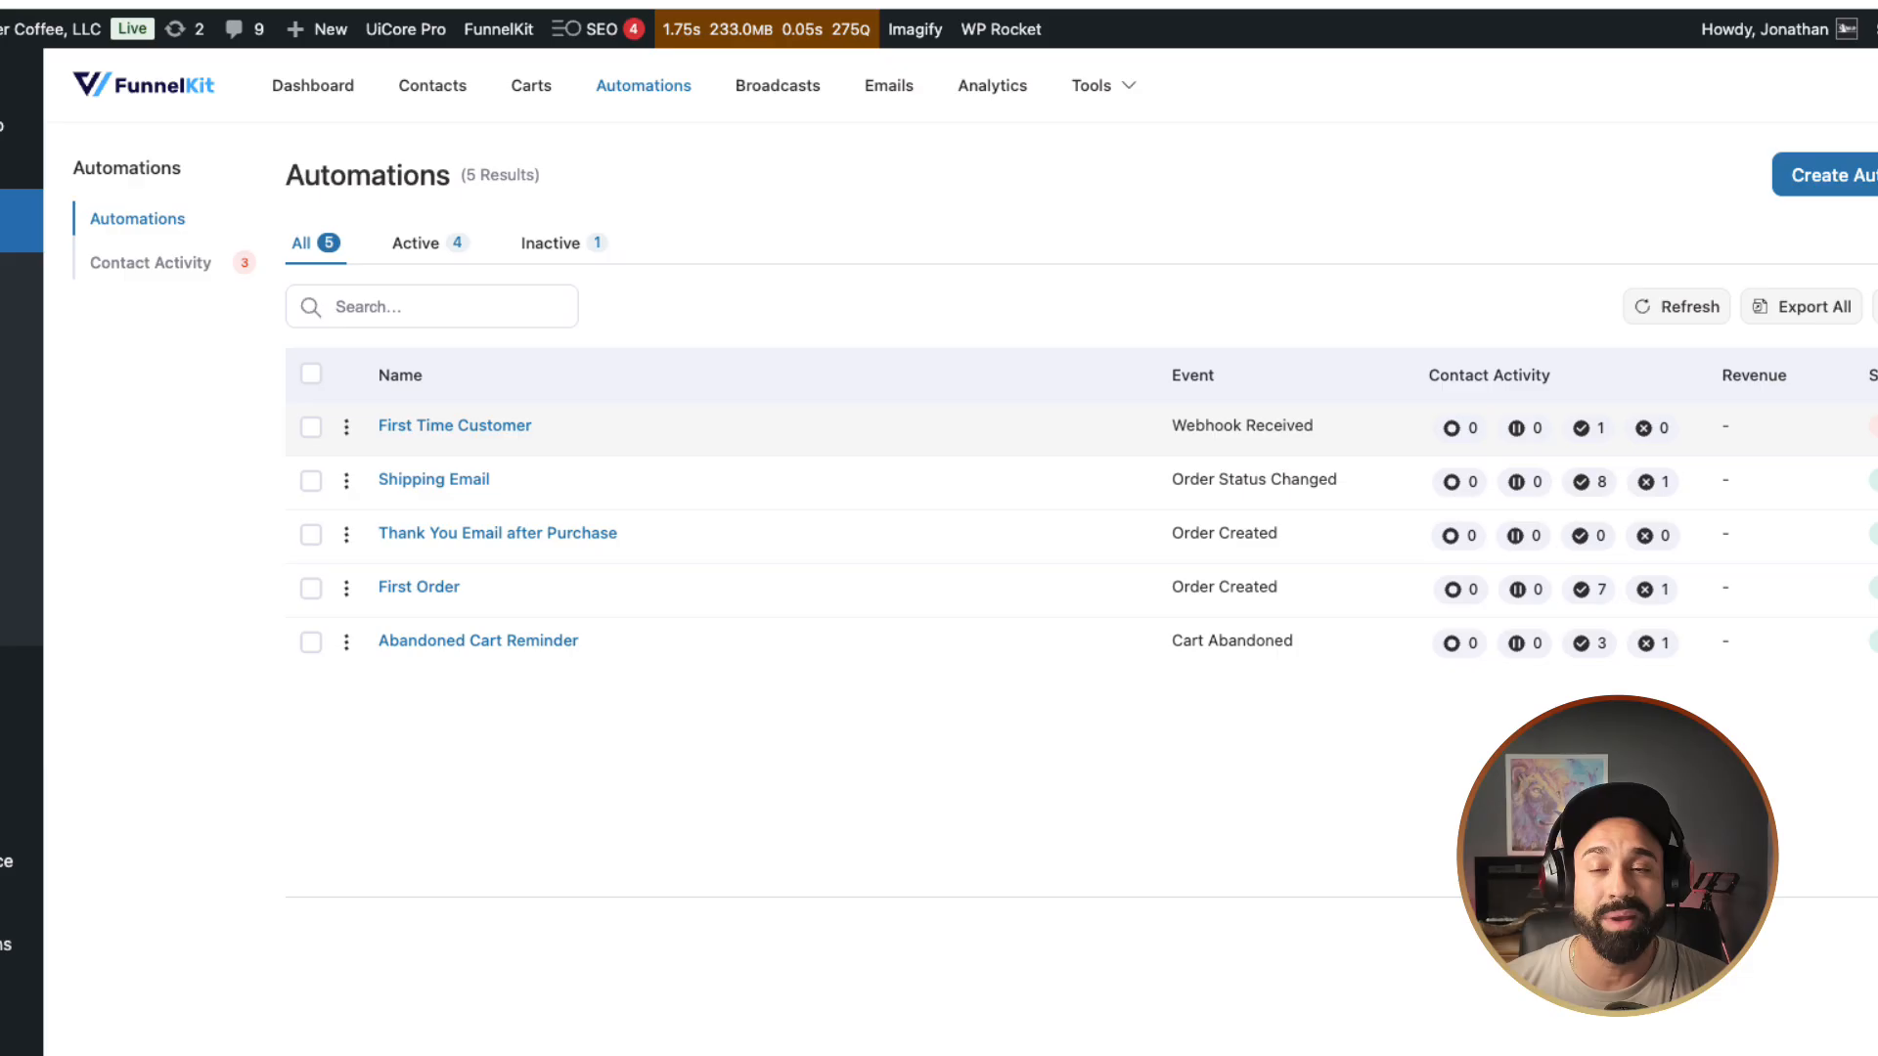
left_click(454, 426)
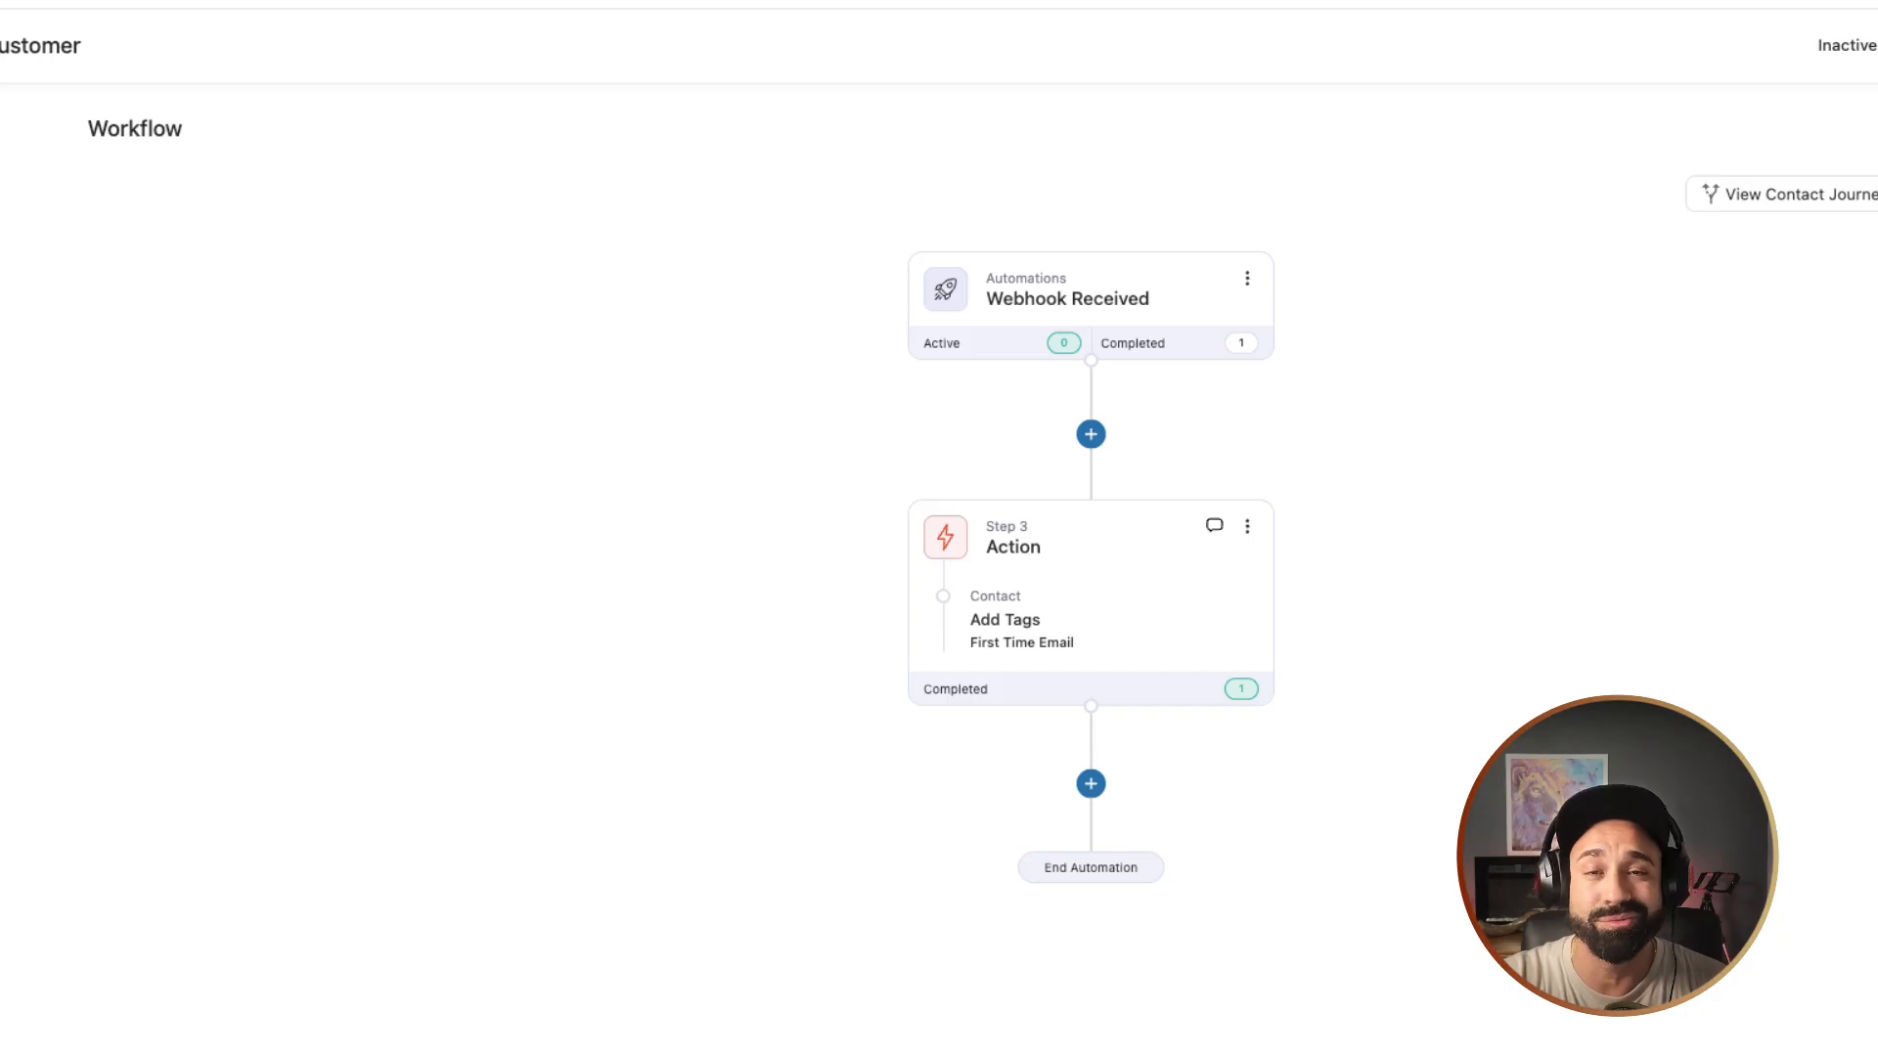
left_click(1247, 279)
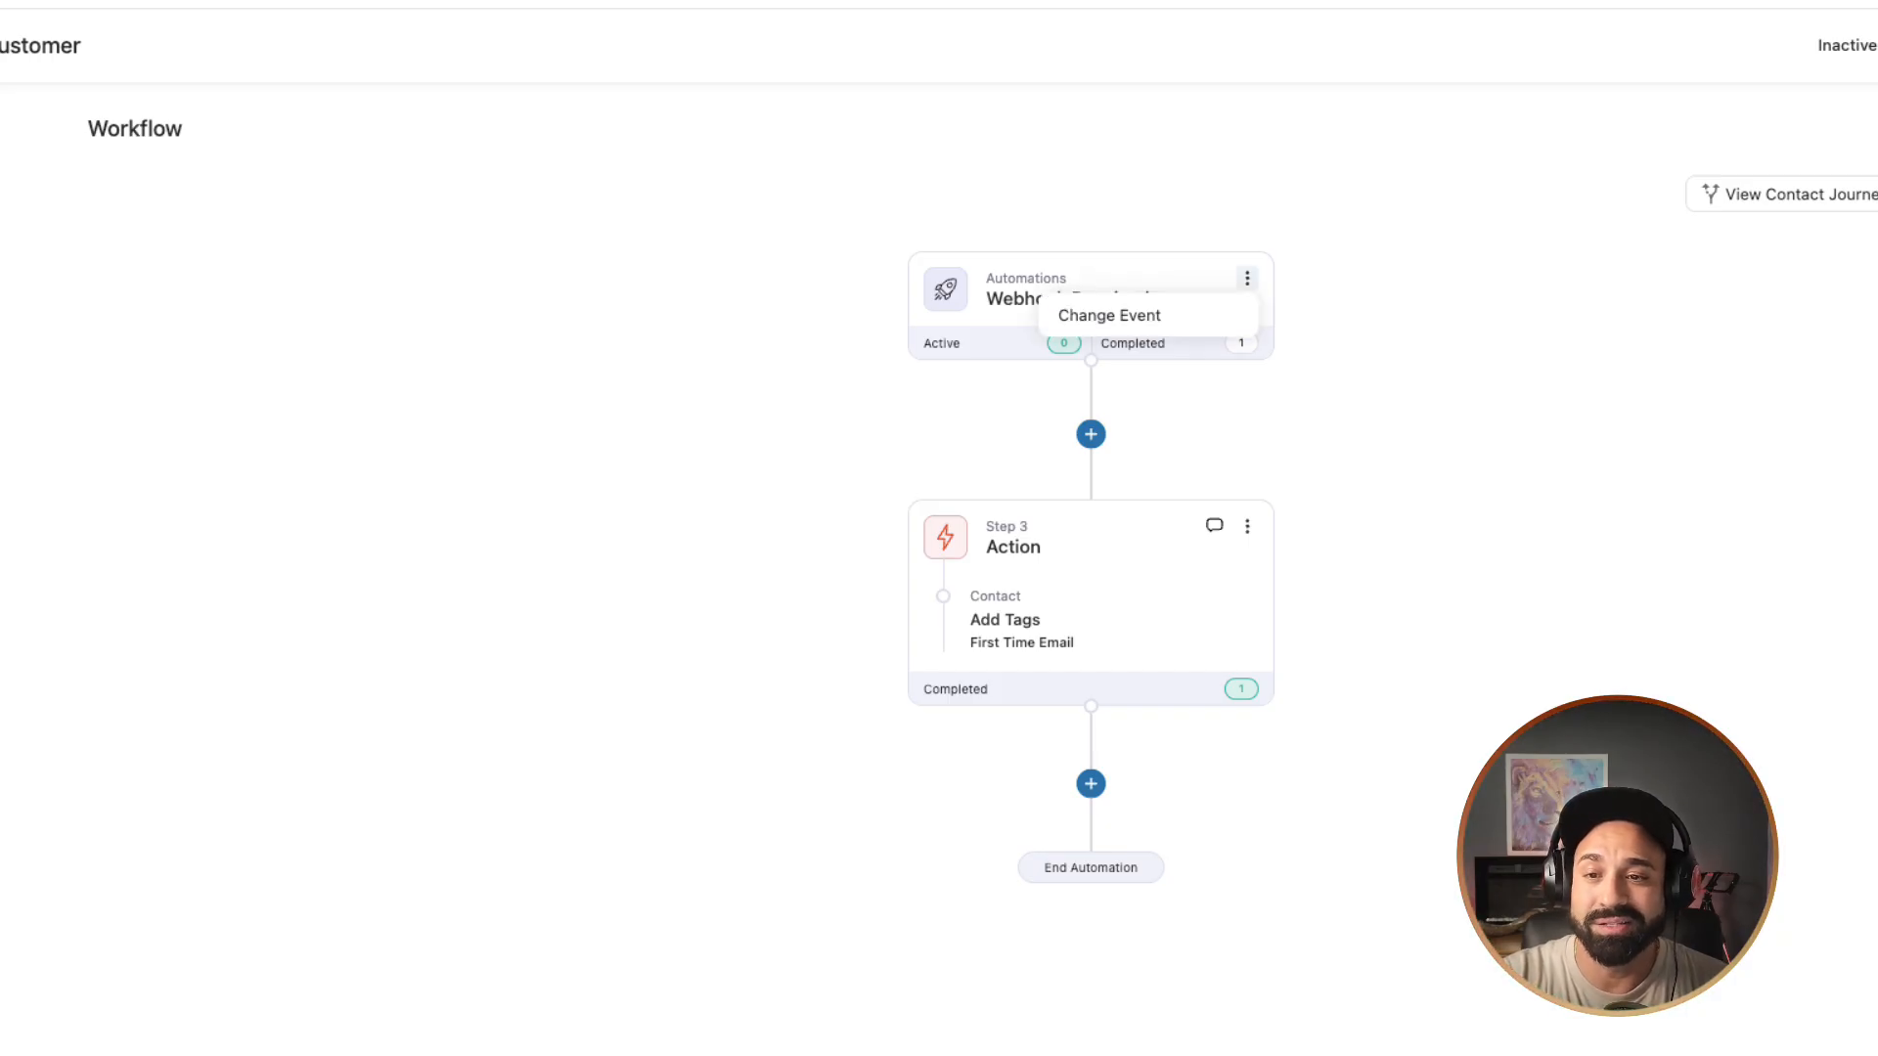
left_click(1109, 315)
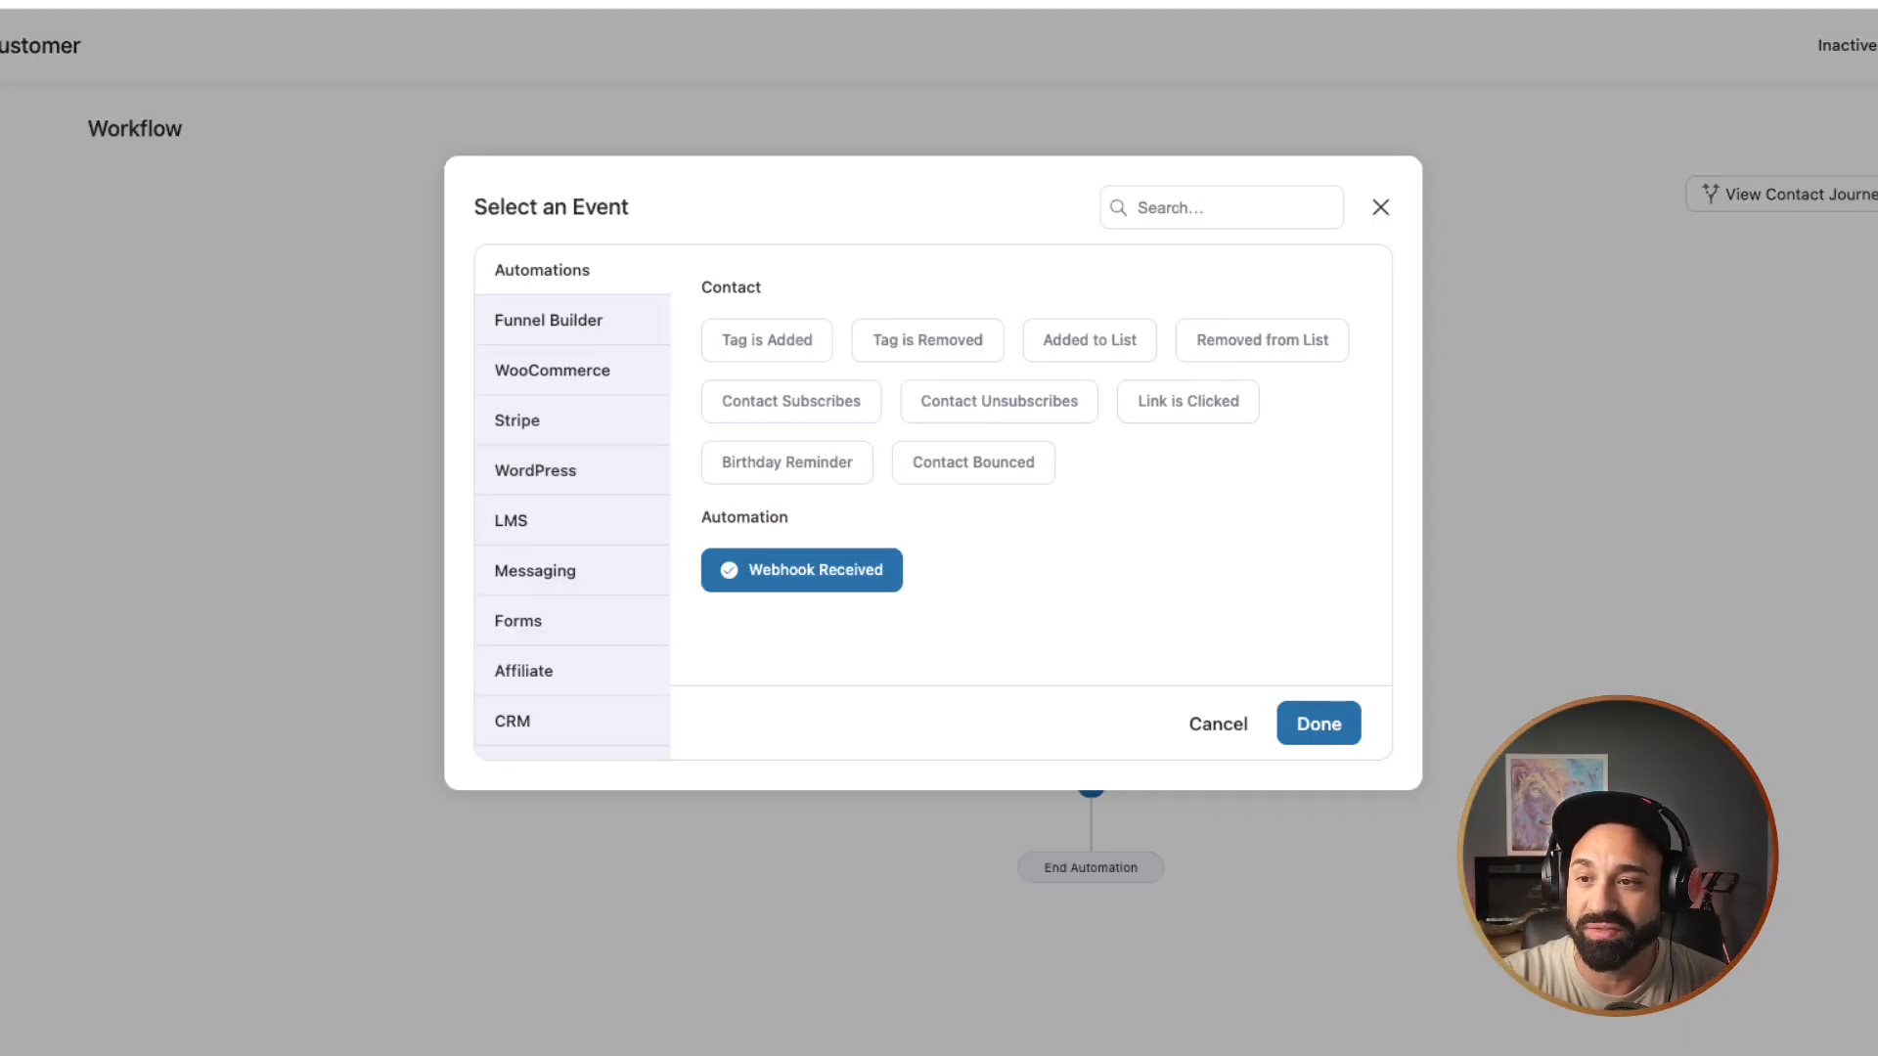
left_click(802, 570)
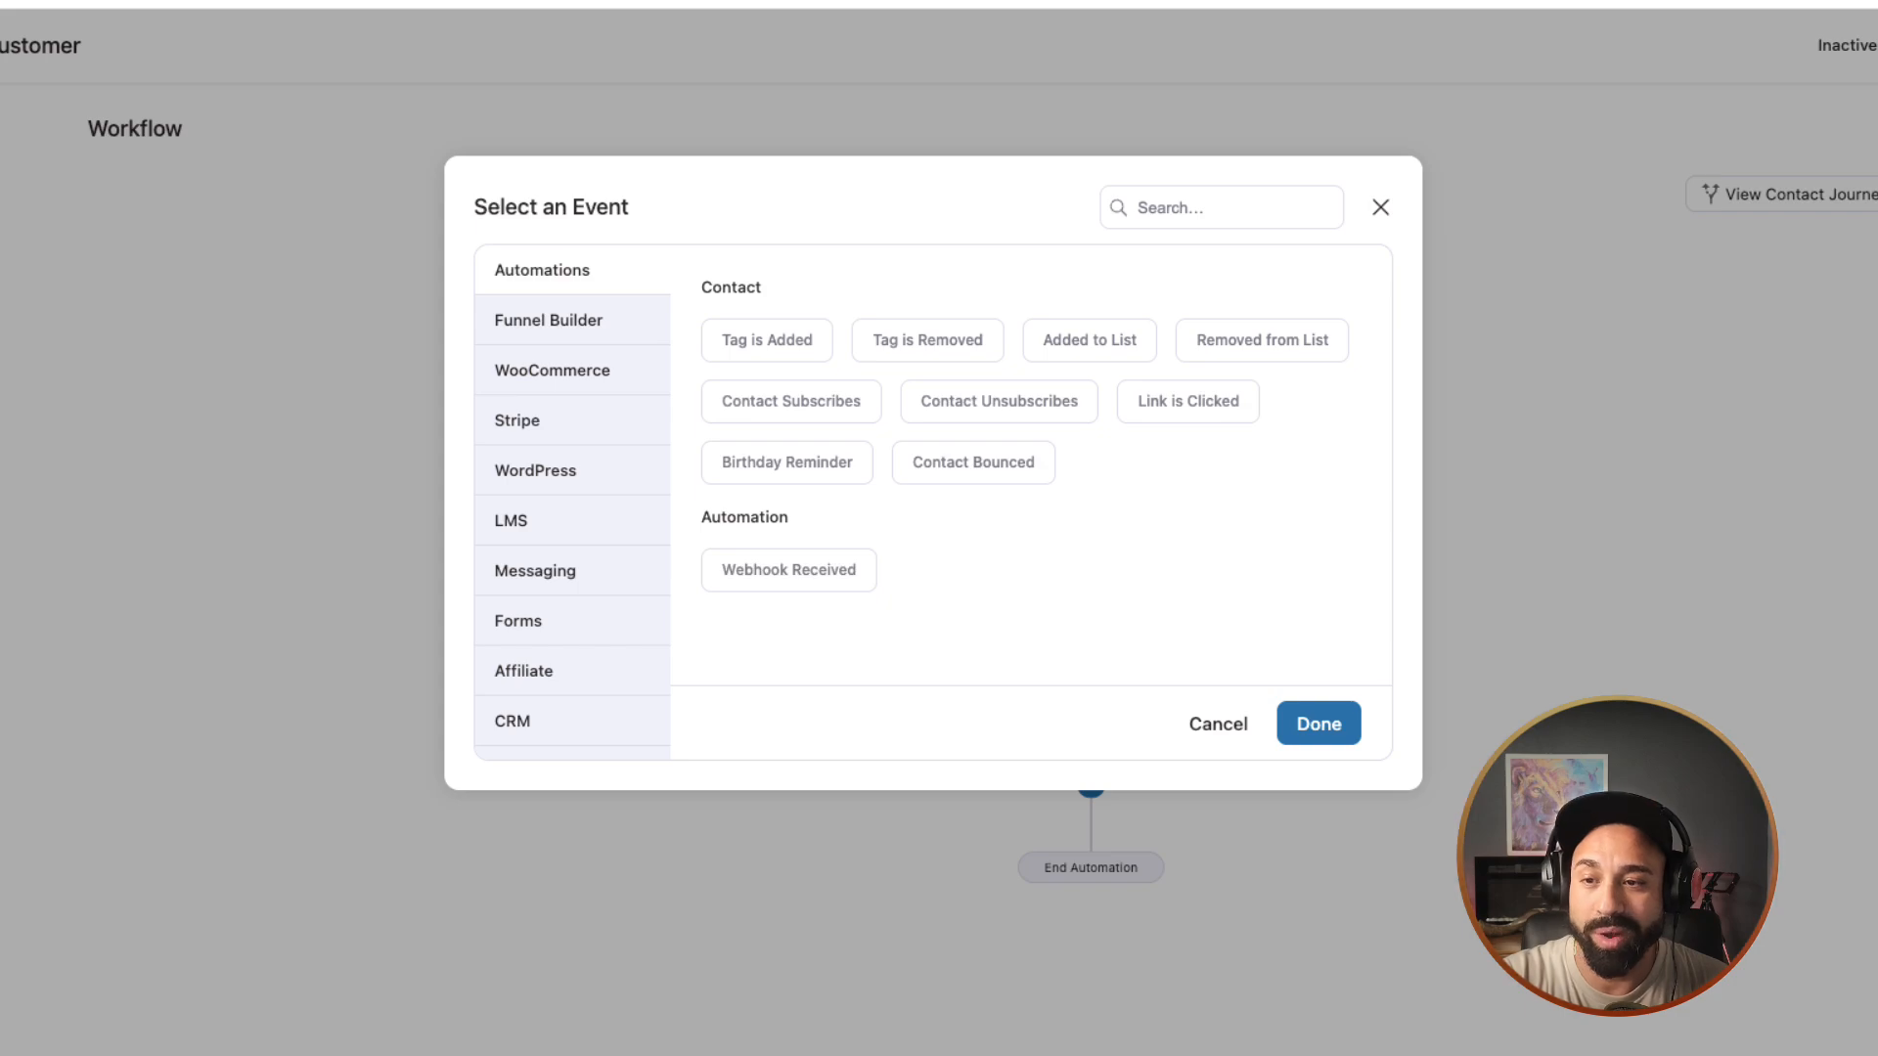
left_click(790, 570)
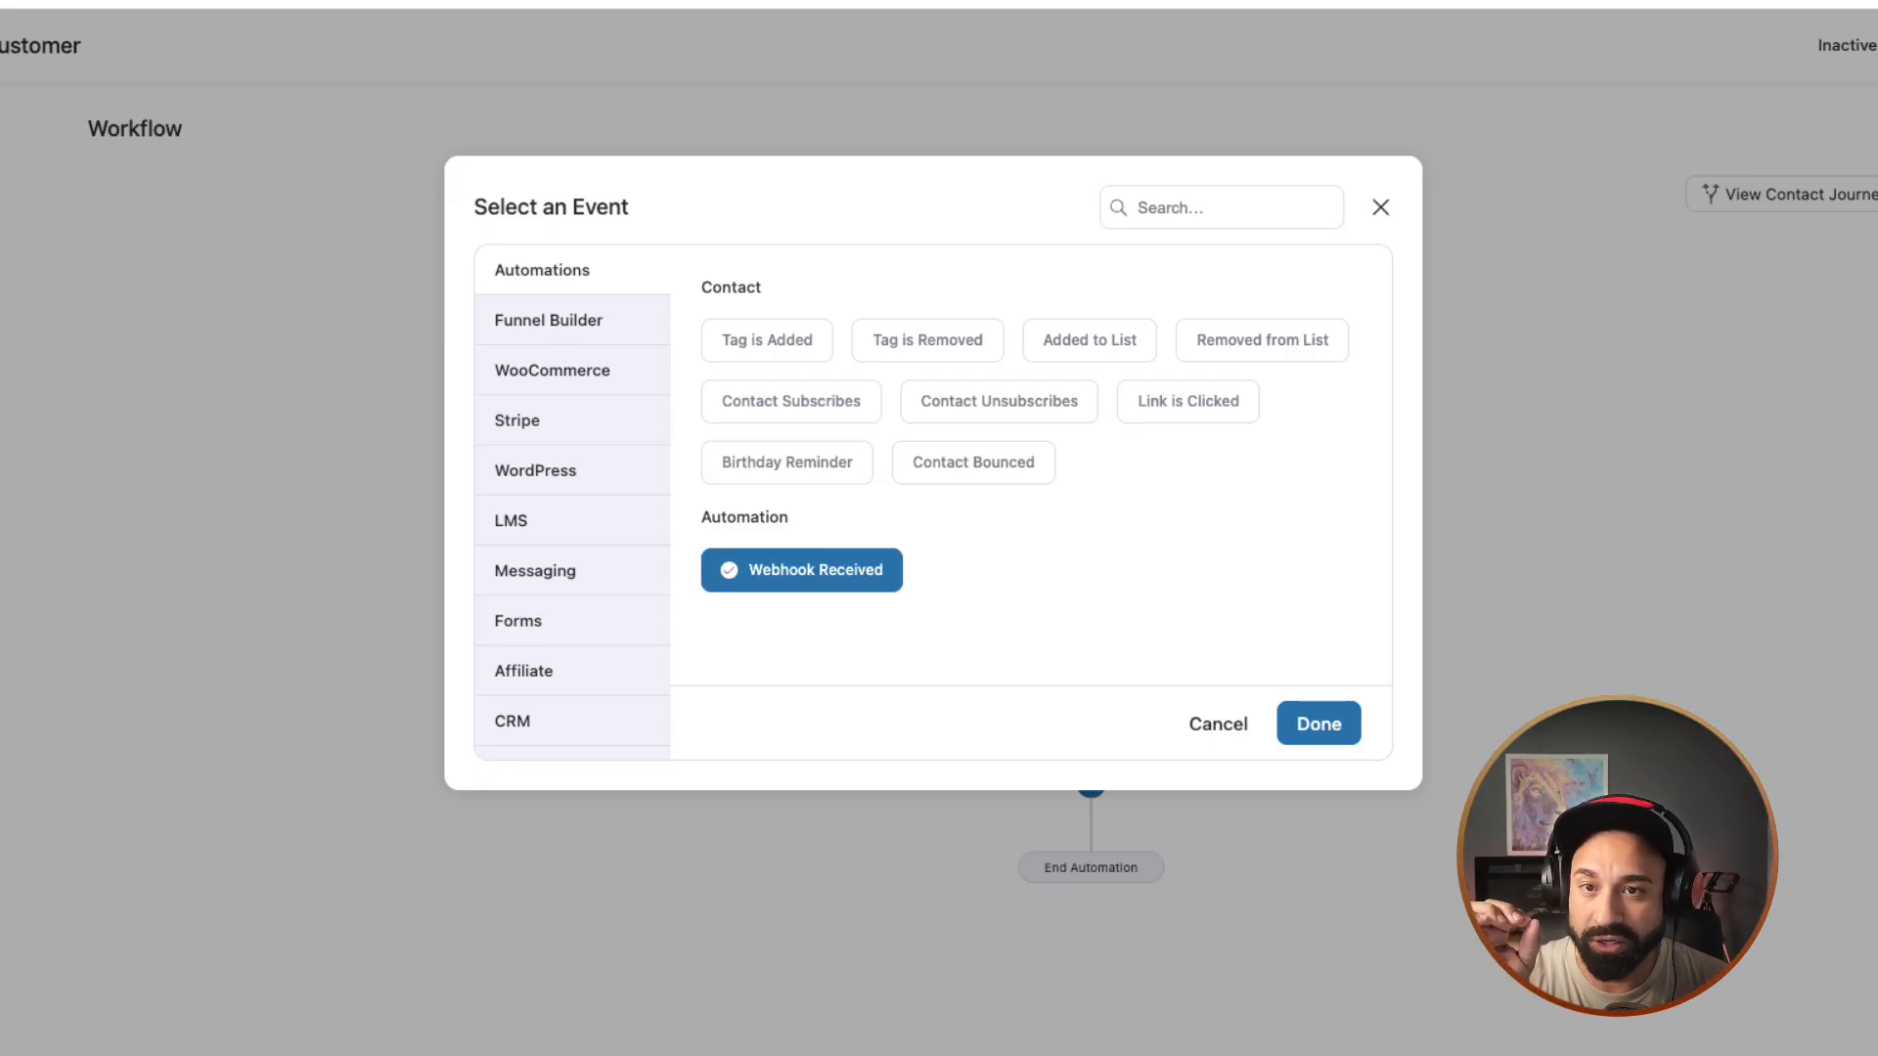
key("Escape")
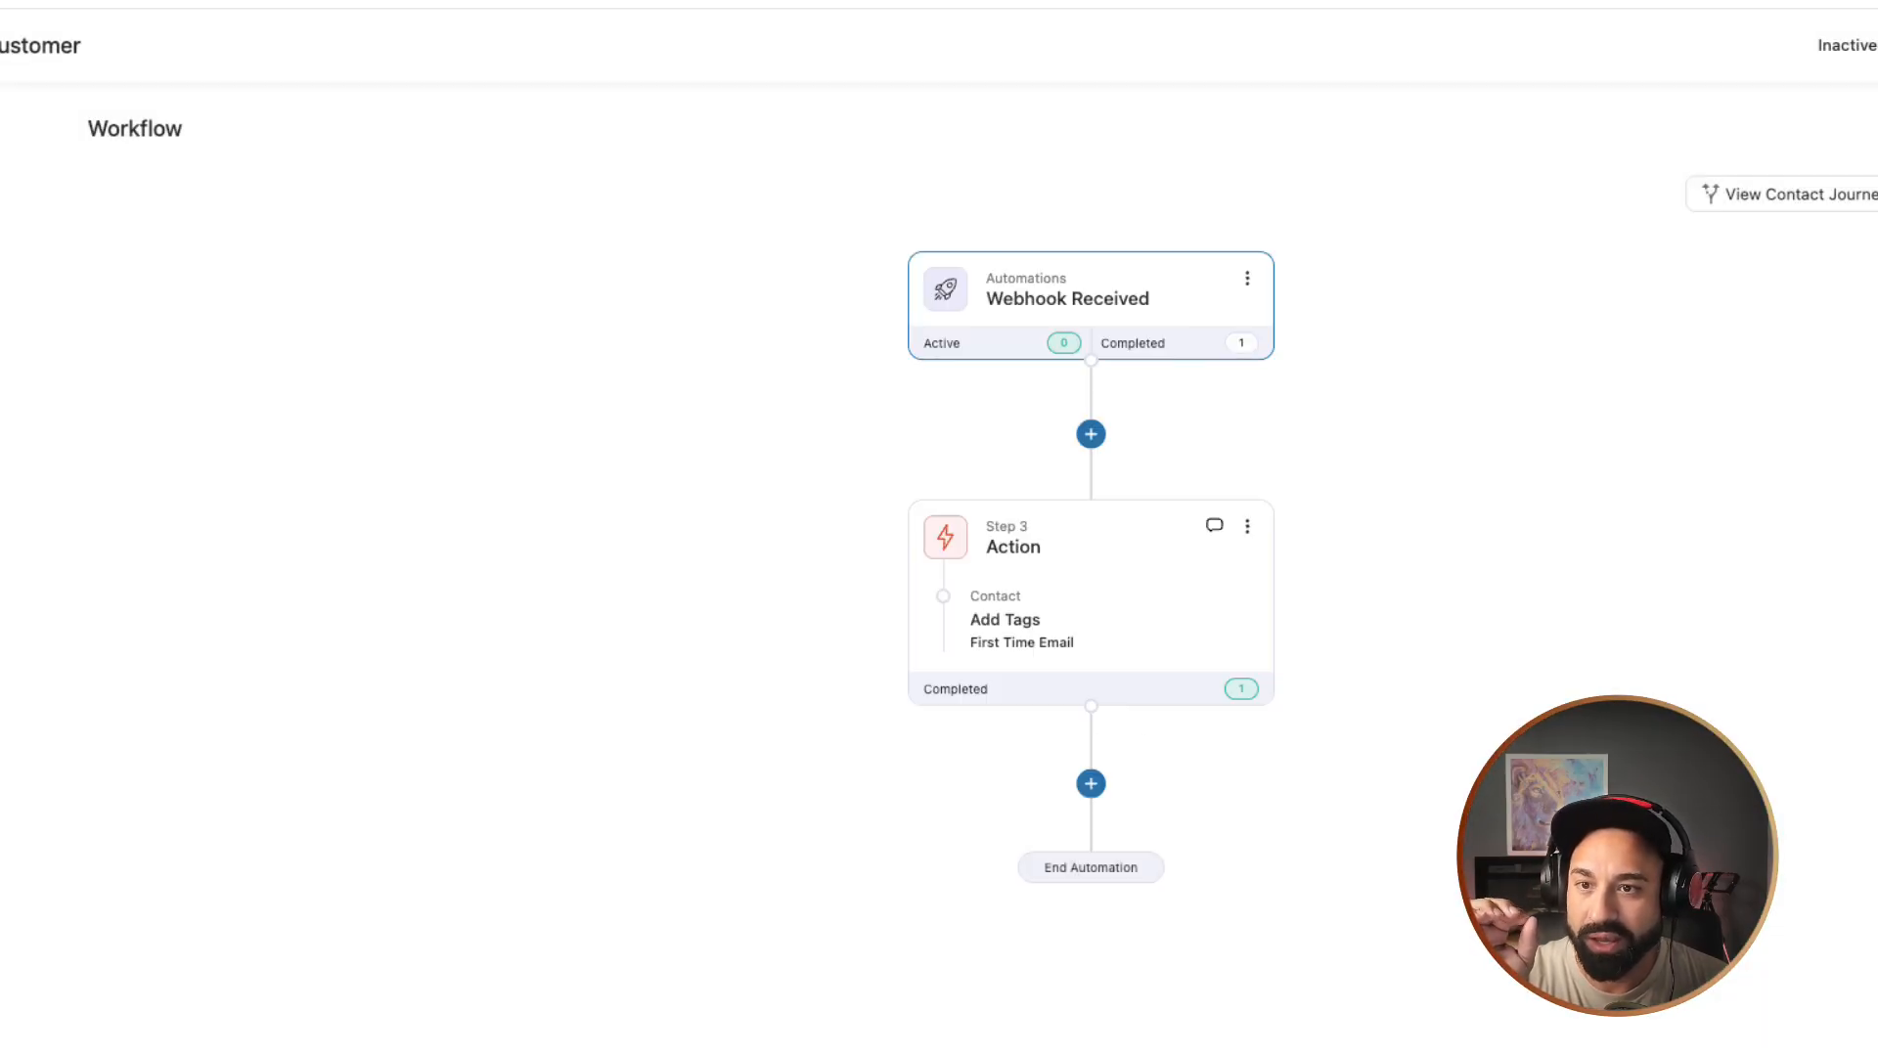
Step: Examine the custom webhook URL in the Webhook Received event's settings, highlight it, and close the settings
left_click(1090, 299)
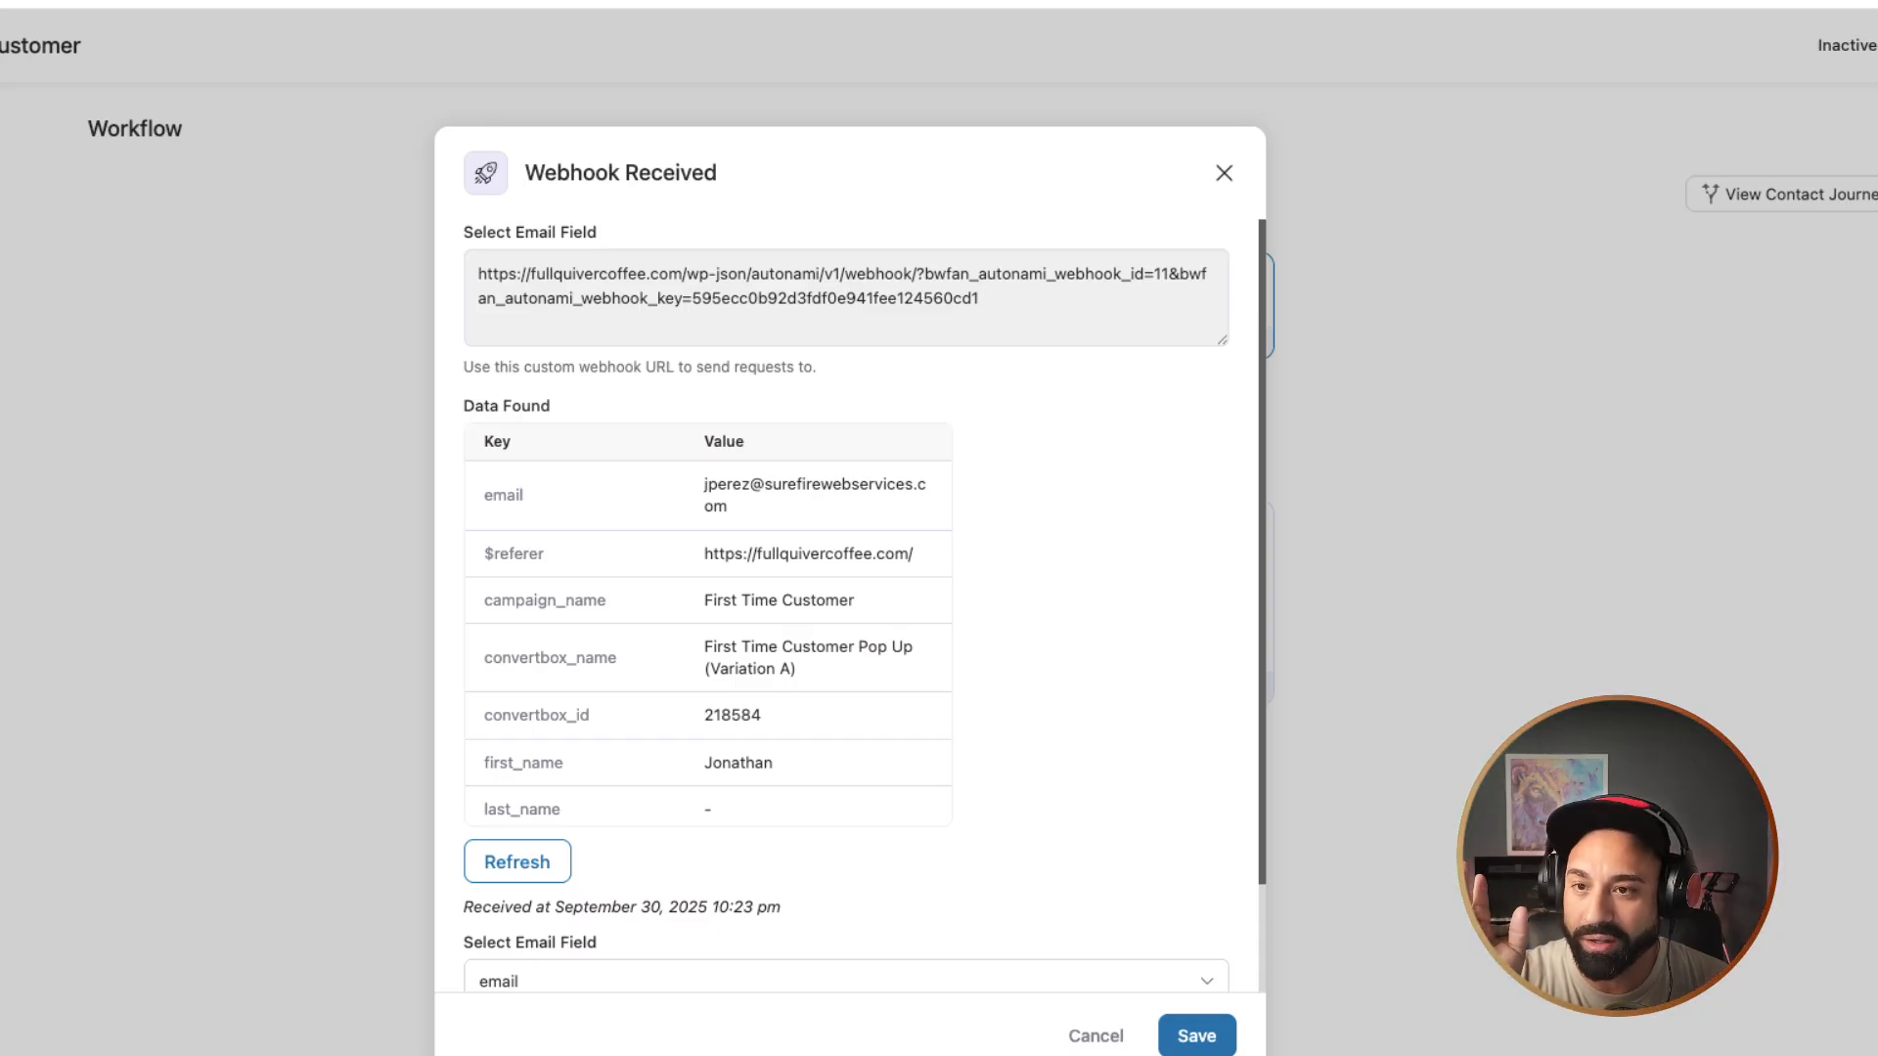
left_click_drag(981, 300, 477, 274)
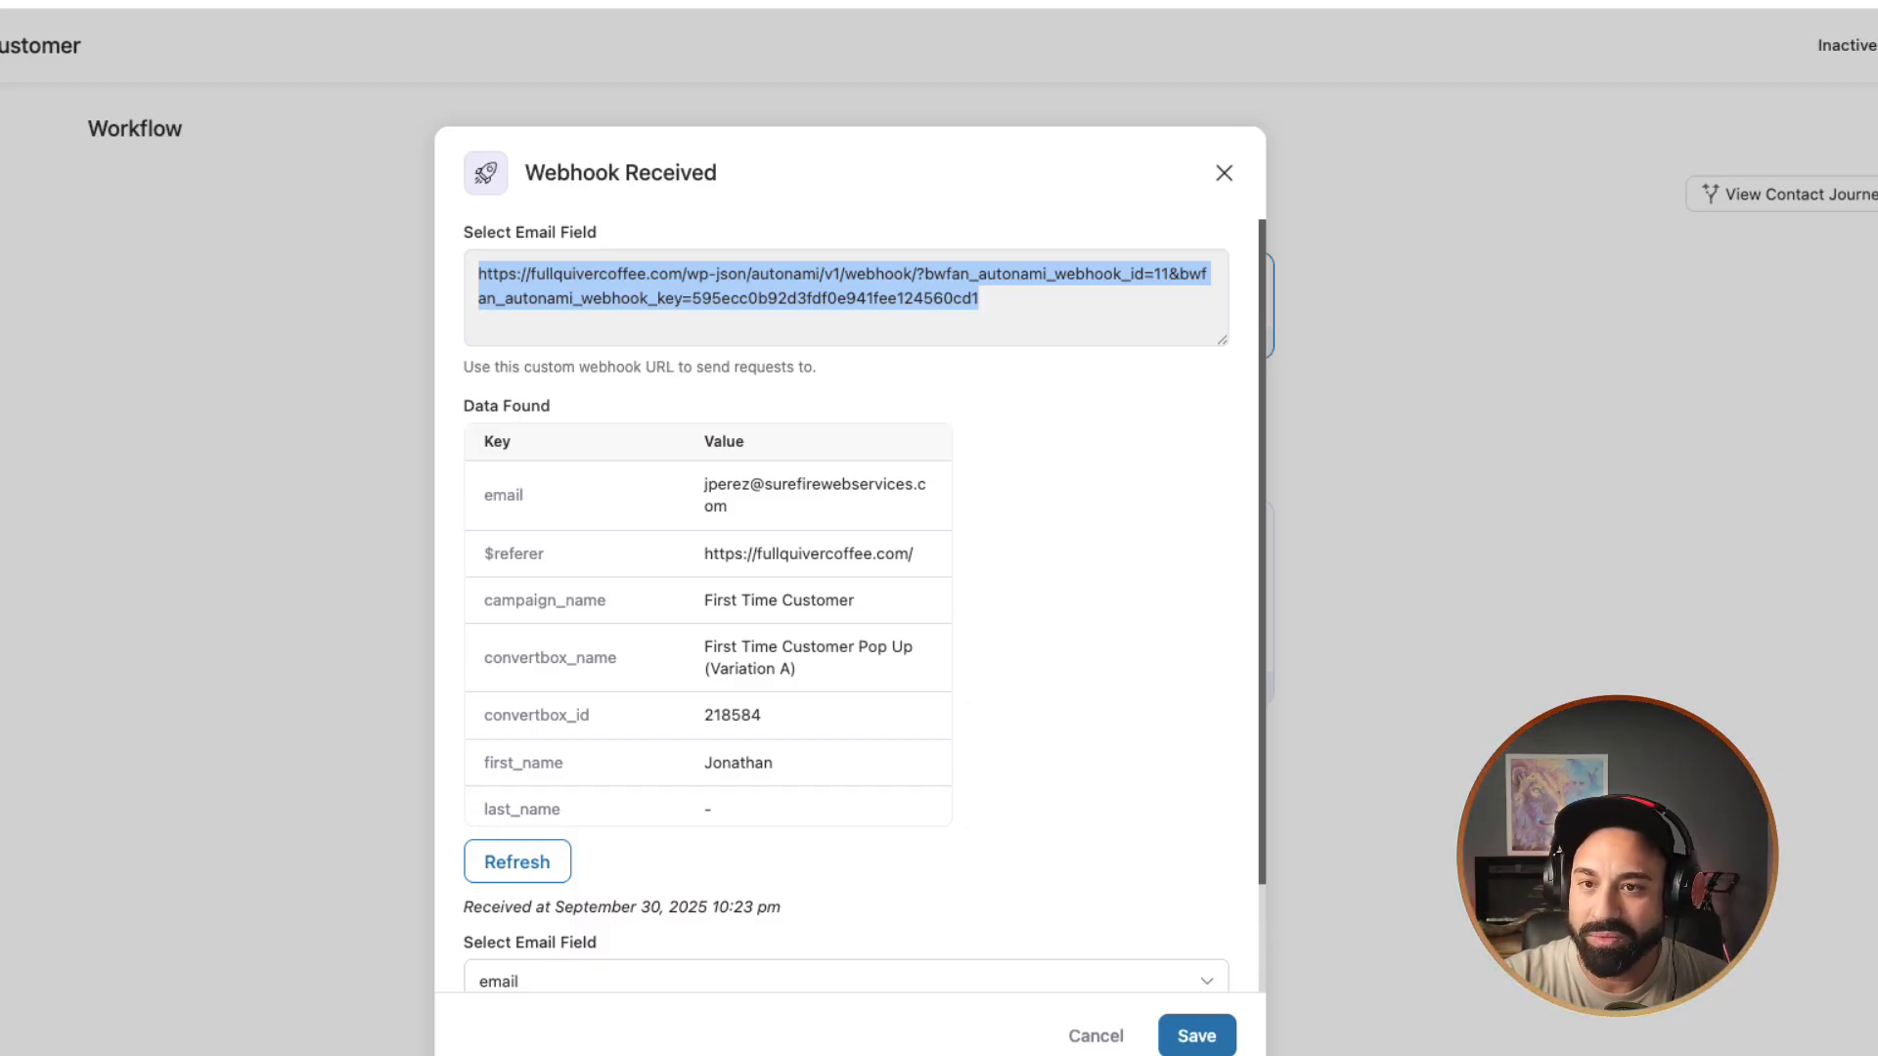
left_click(1223, 173)
Step: Delete the Add Tags action step with the First Time Email tag from the automation's workflow
left_click(1247, 279)
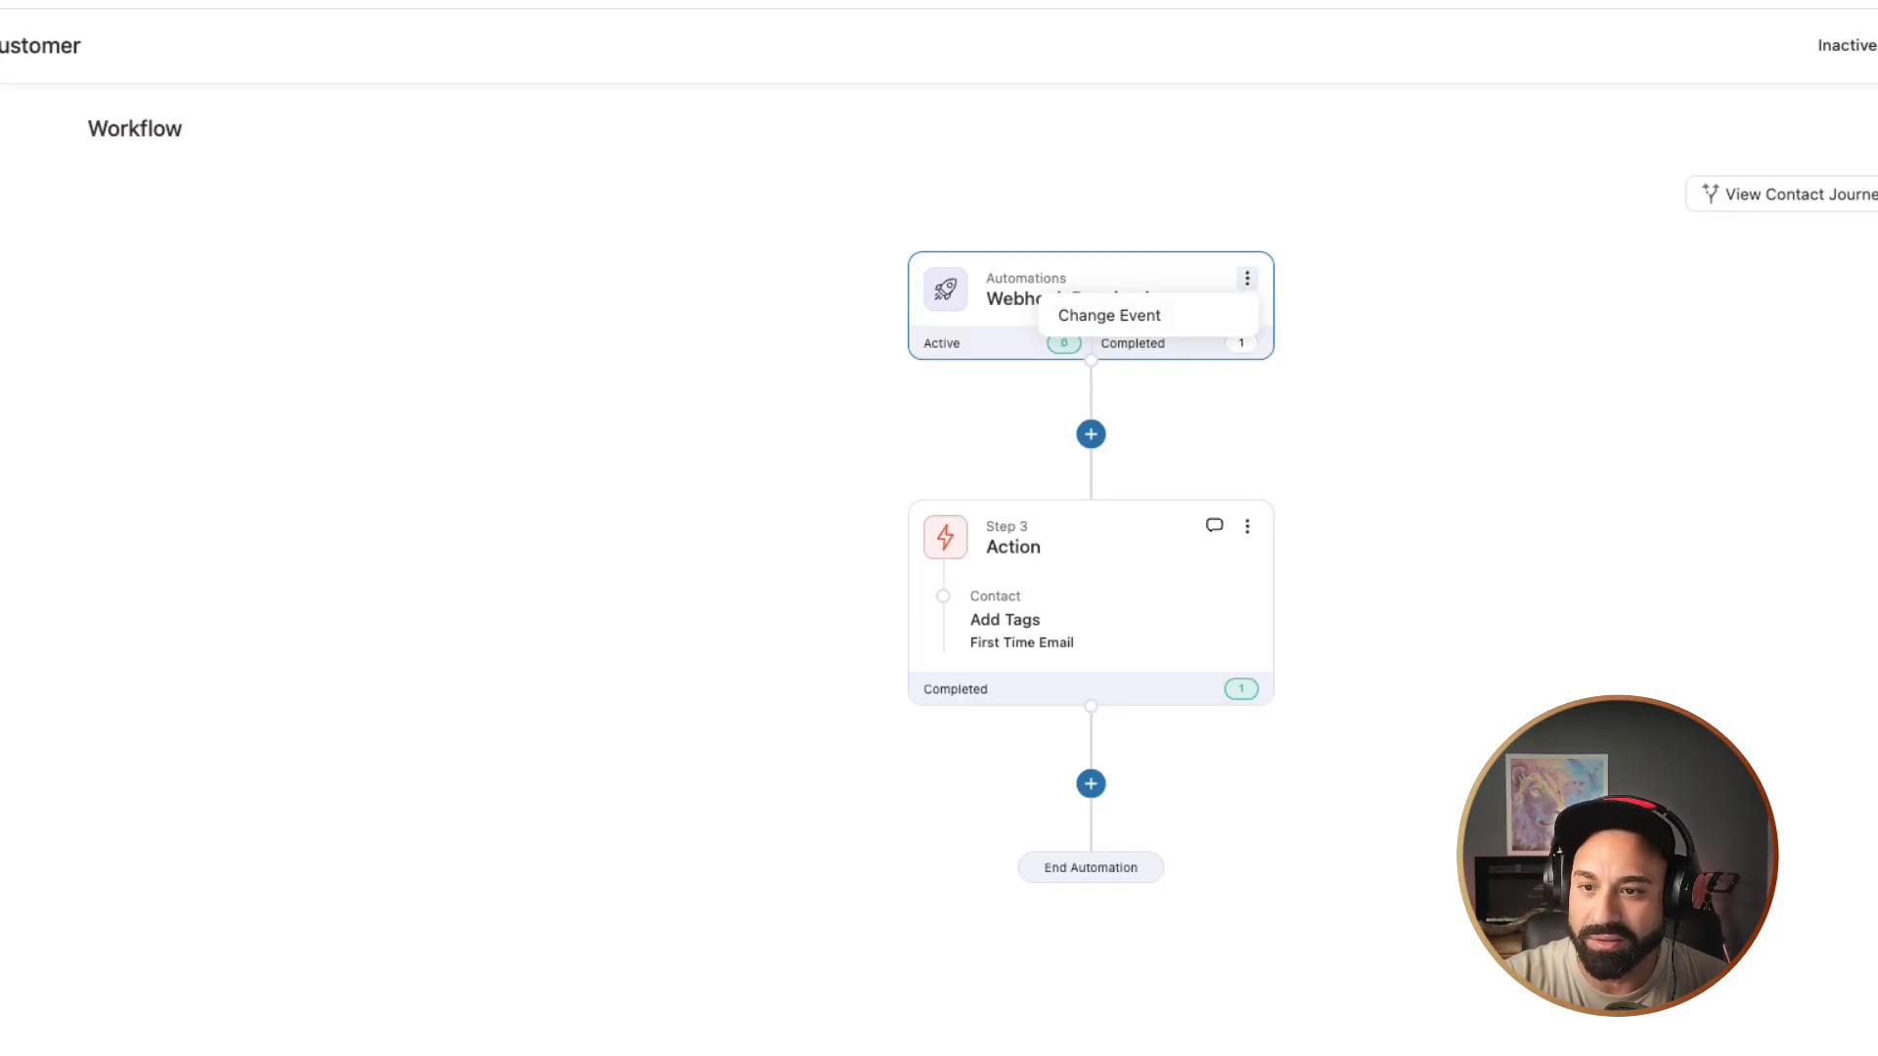
left_click_drag(1370, 391, 1368, 412)
left_click(1246, 548)
left_click(1066, 671)
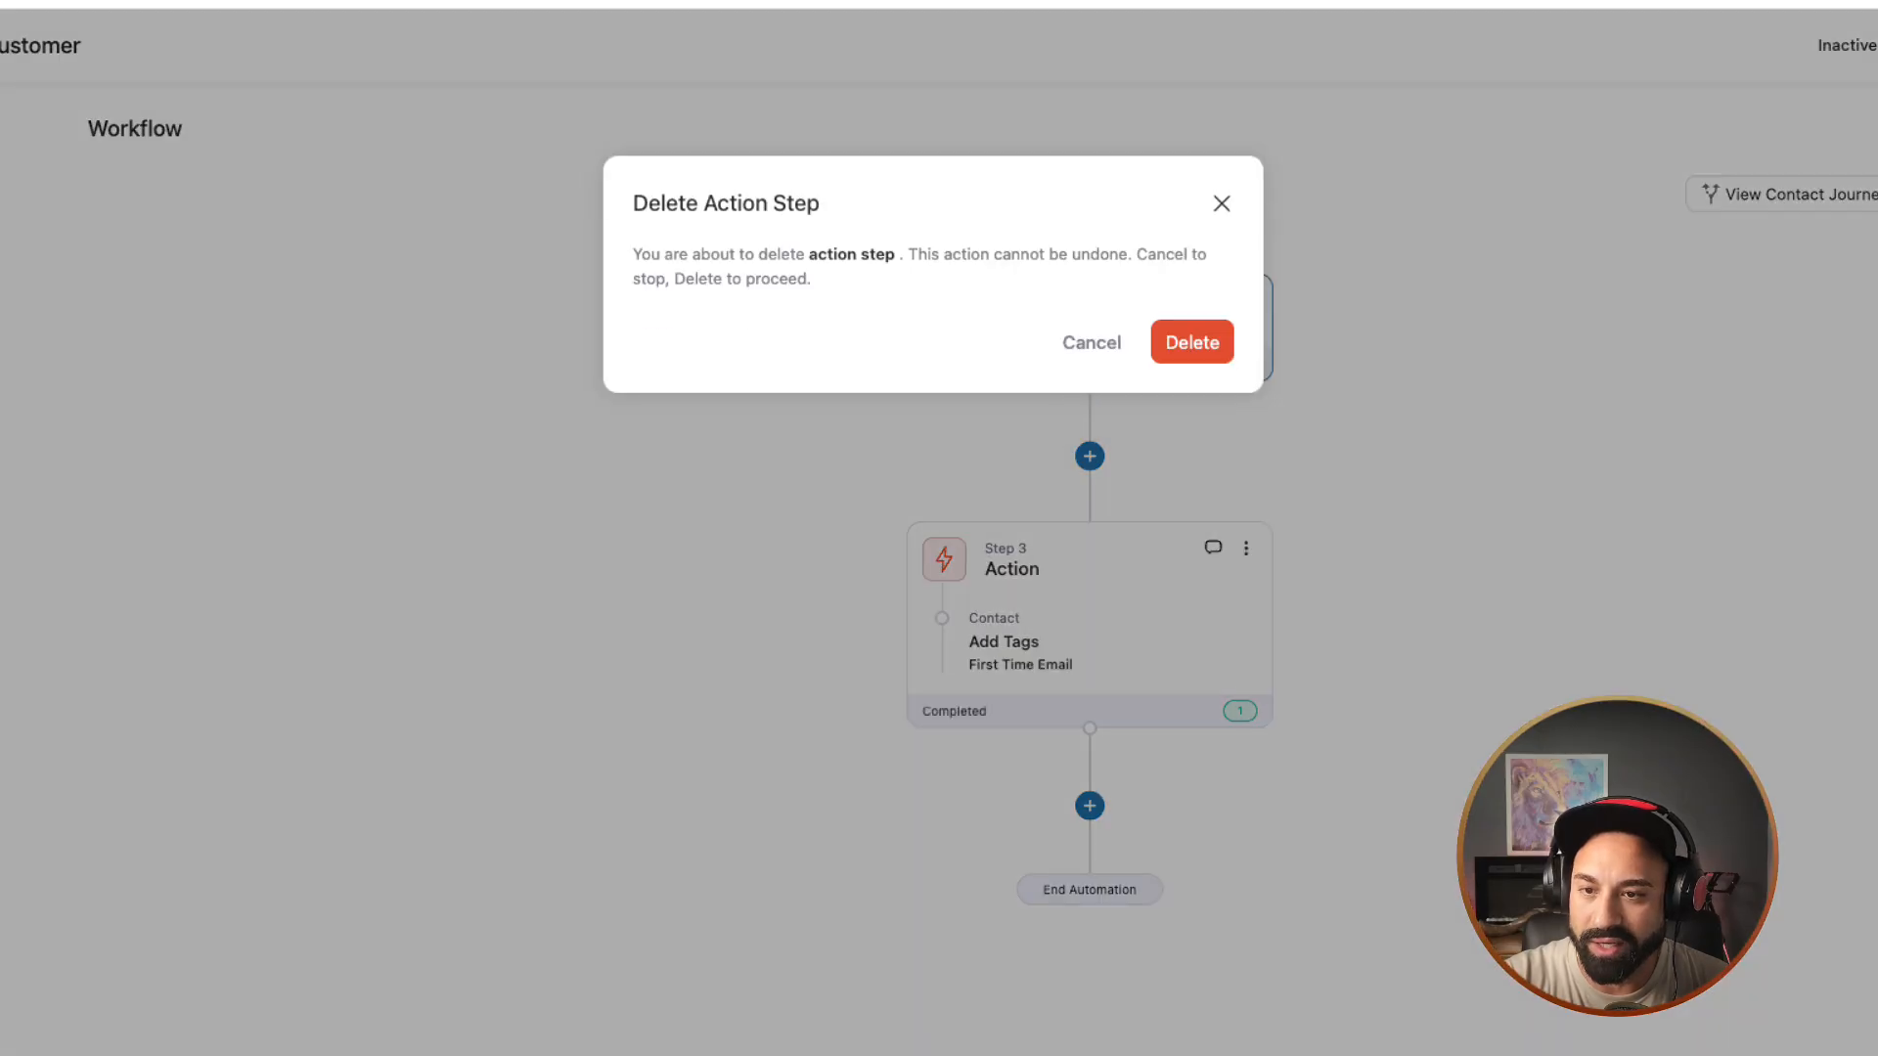
left_click(1192, 342)
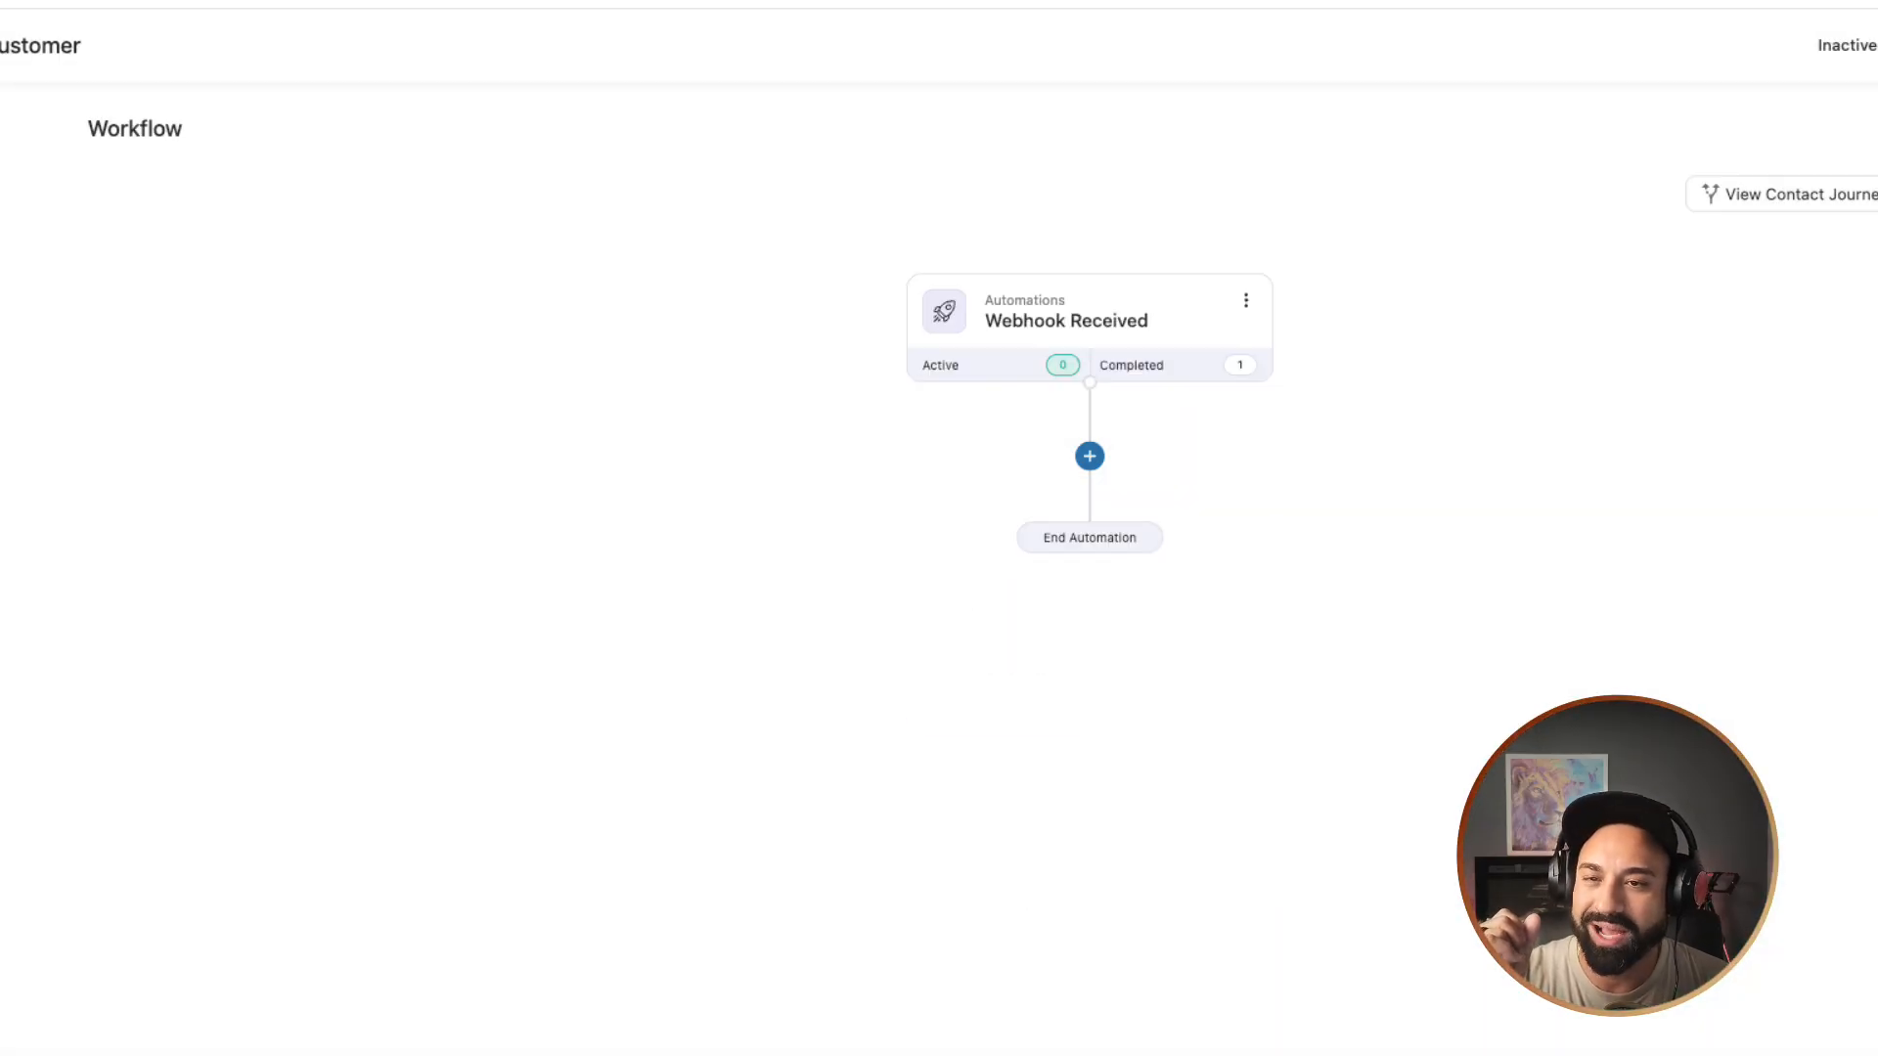
Step: Return to the automations list and delete the First Time Customer automation
left_click(1246, 301)
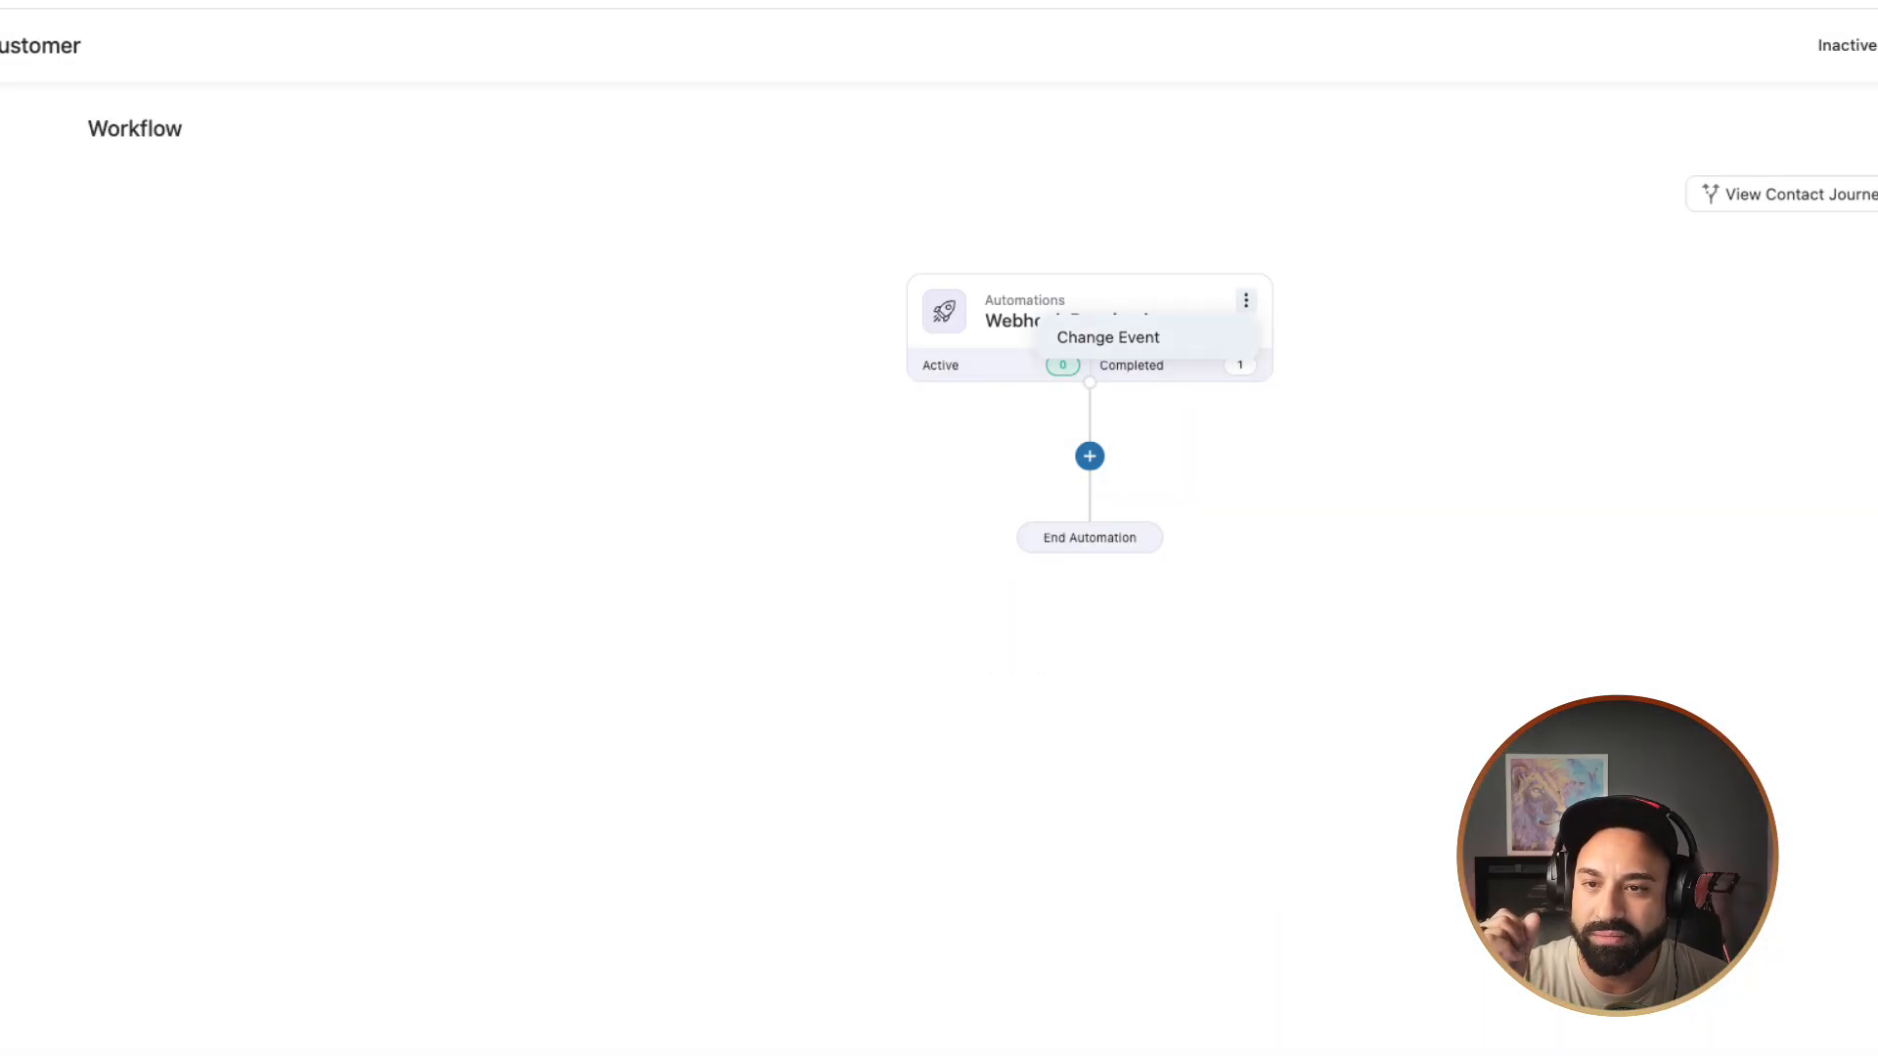
left_click(1369, 391)
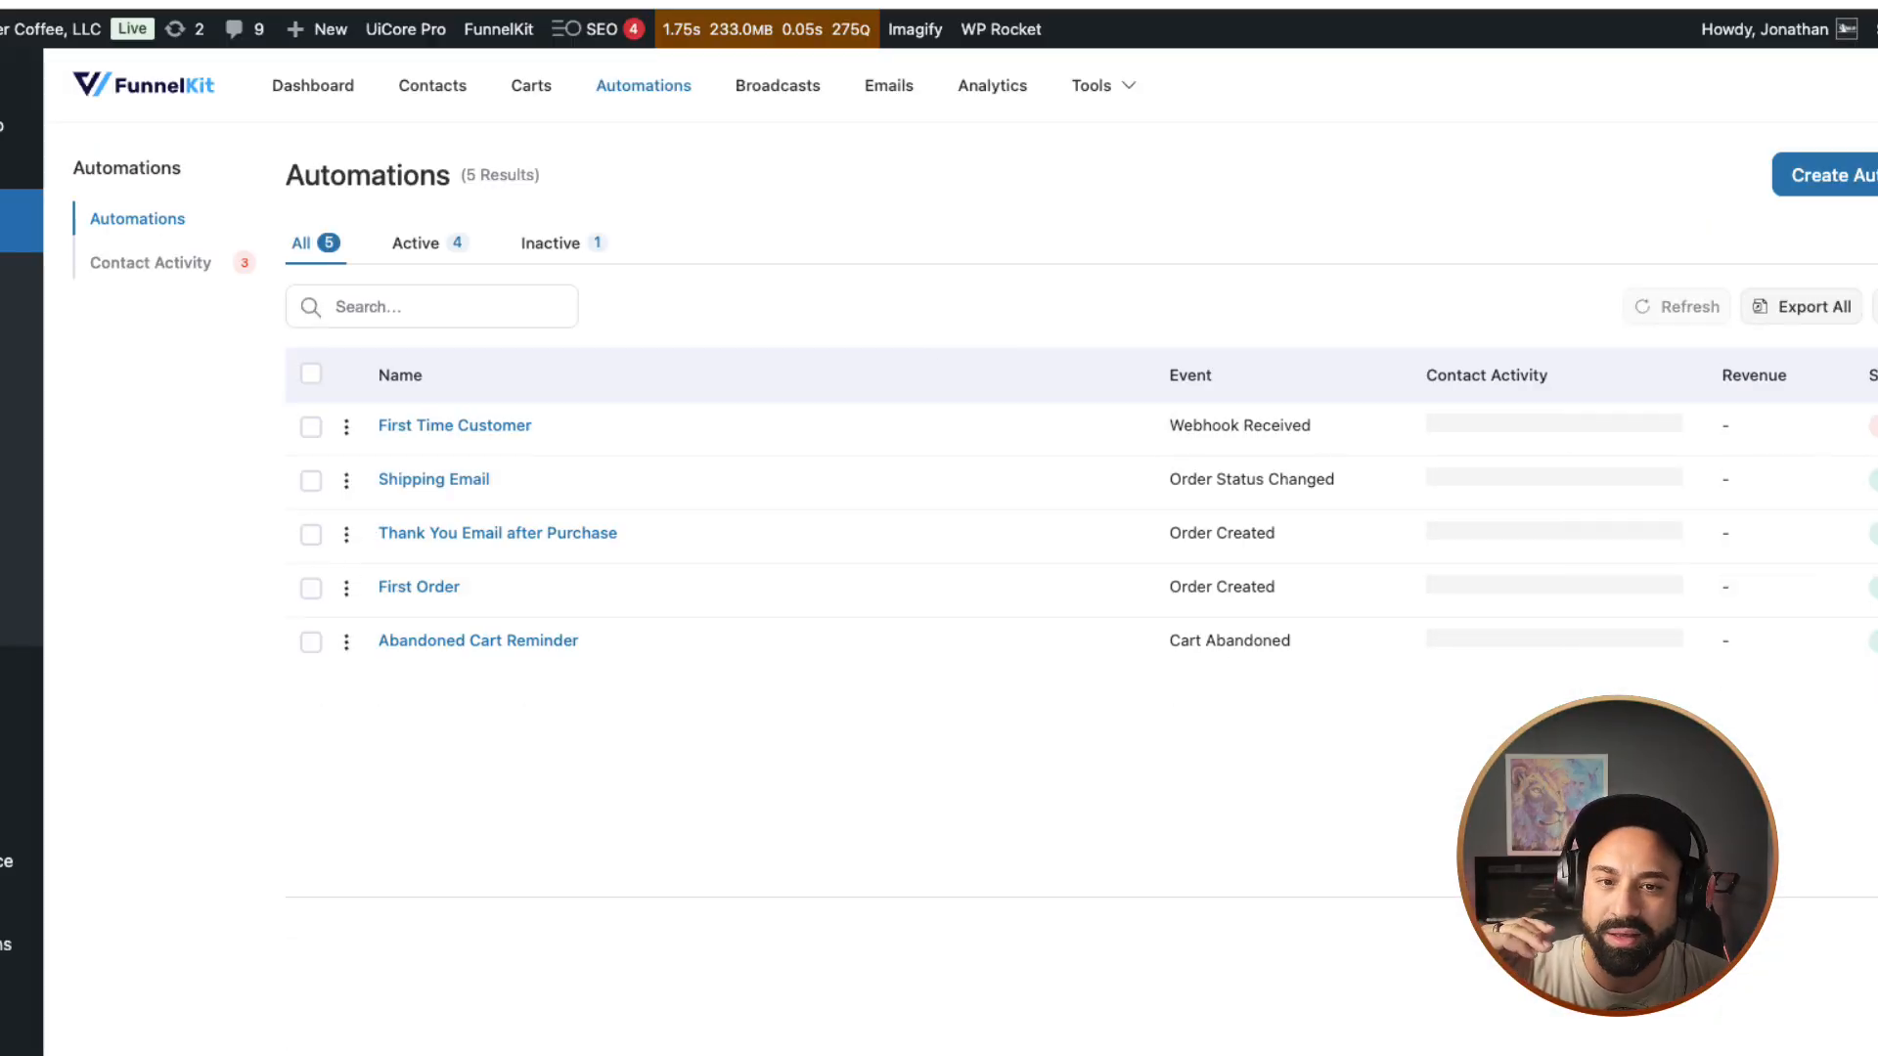
left_click(346, 427)
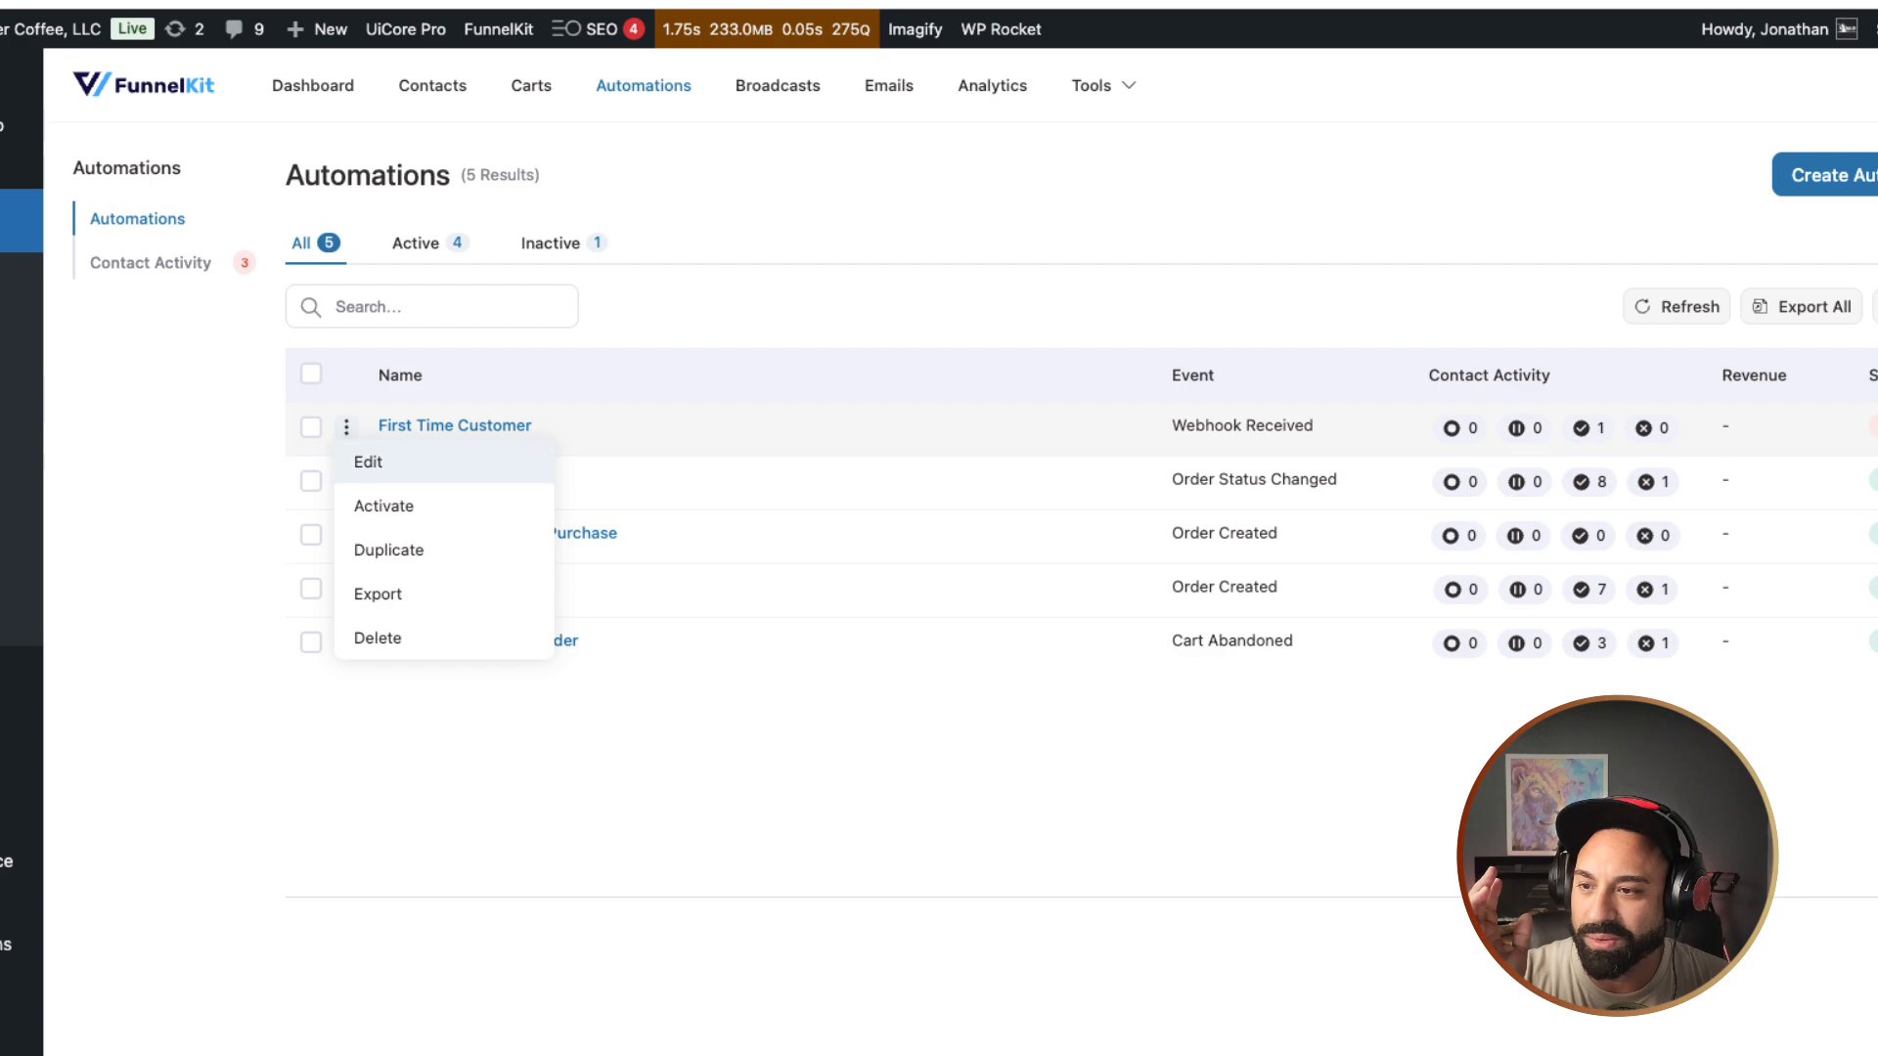
left_click(377, 638)
left_click(1192, 342)
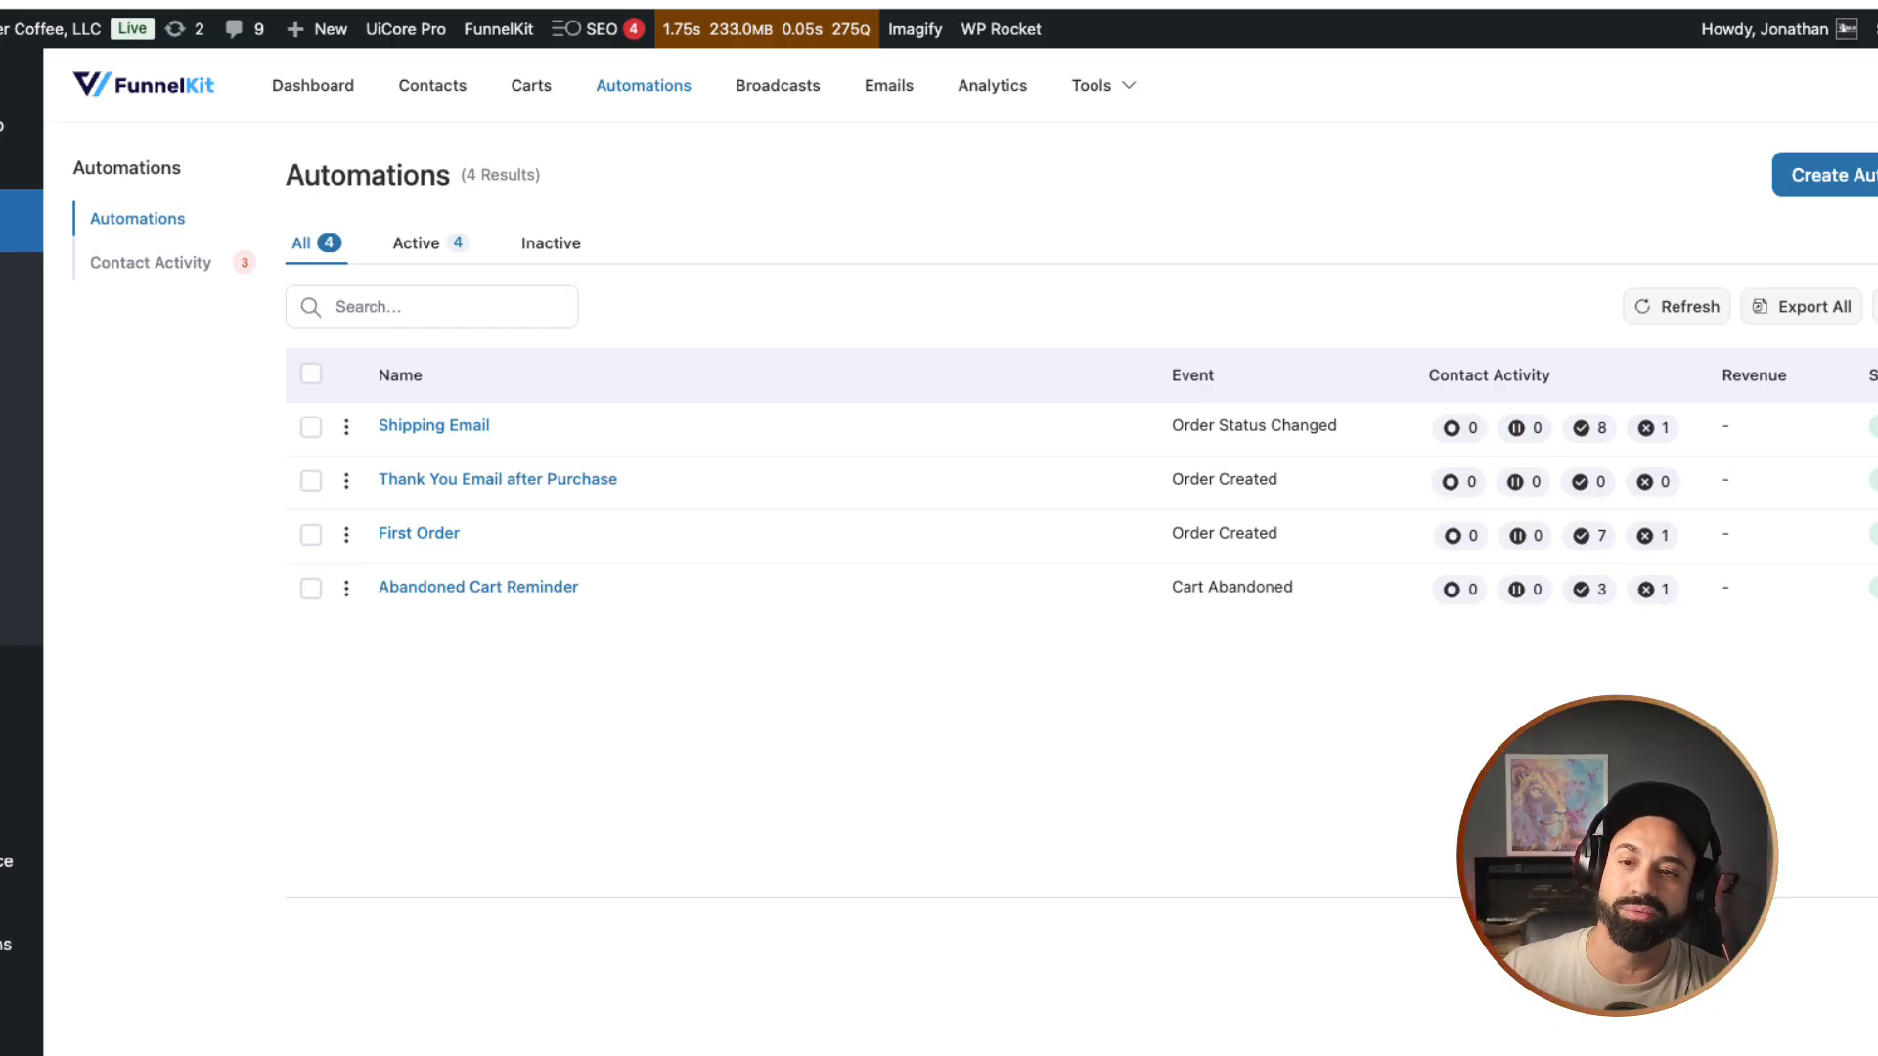
Step: Create a new automation from scratch named First Time Customer, with Webhook Received as its event
left_click(1831, 175)
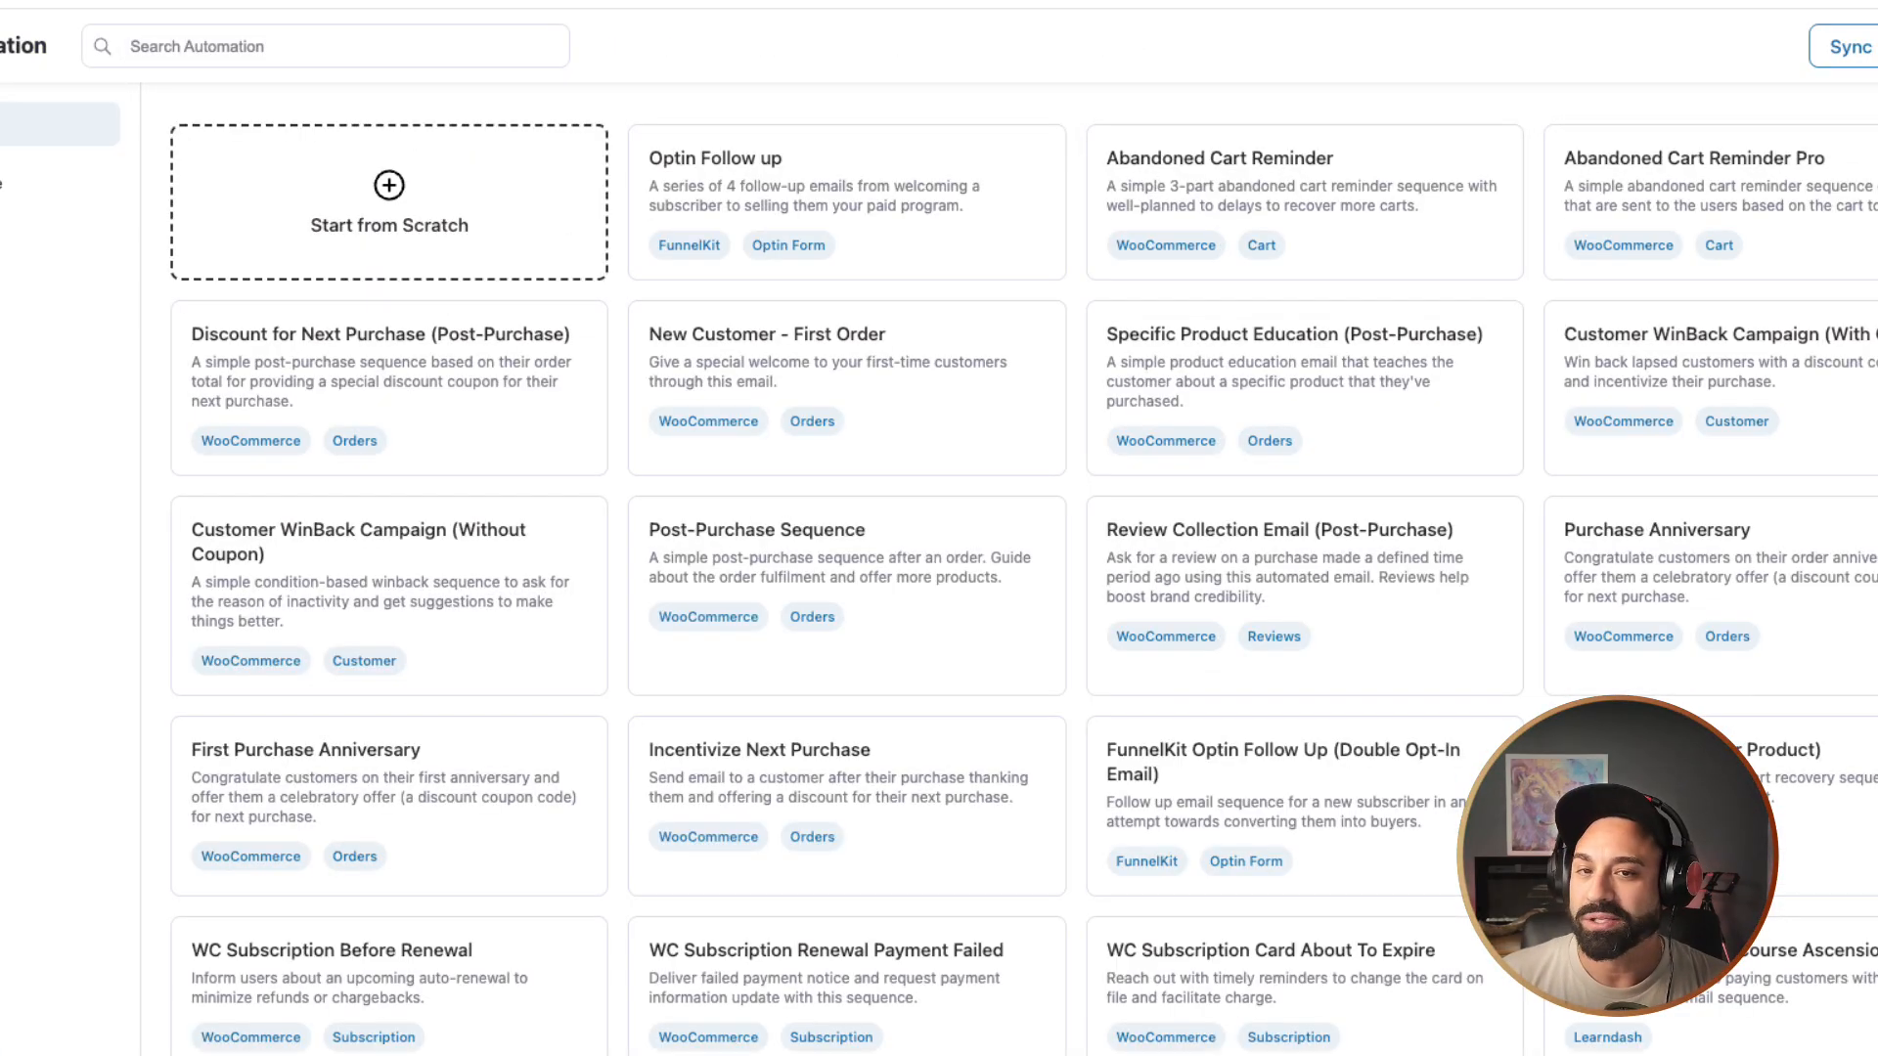
left_click(390, 206)
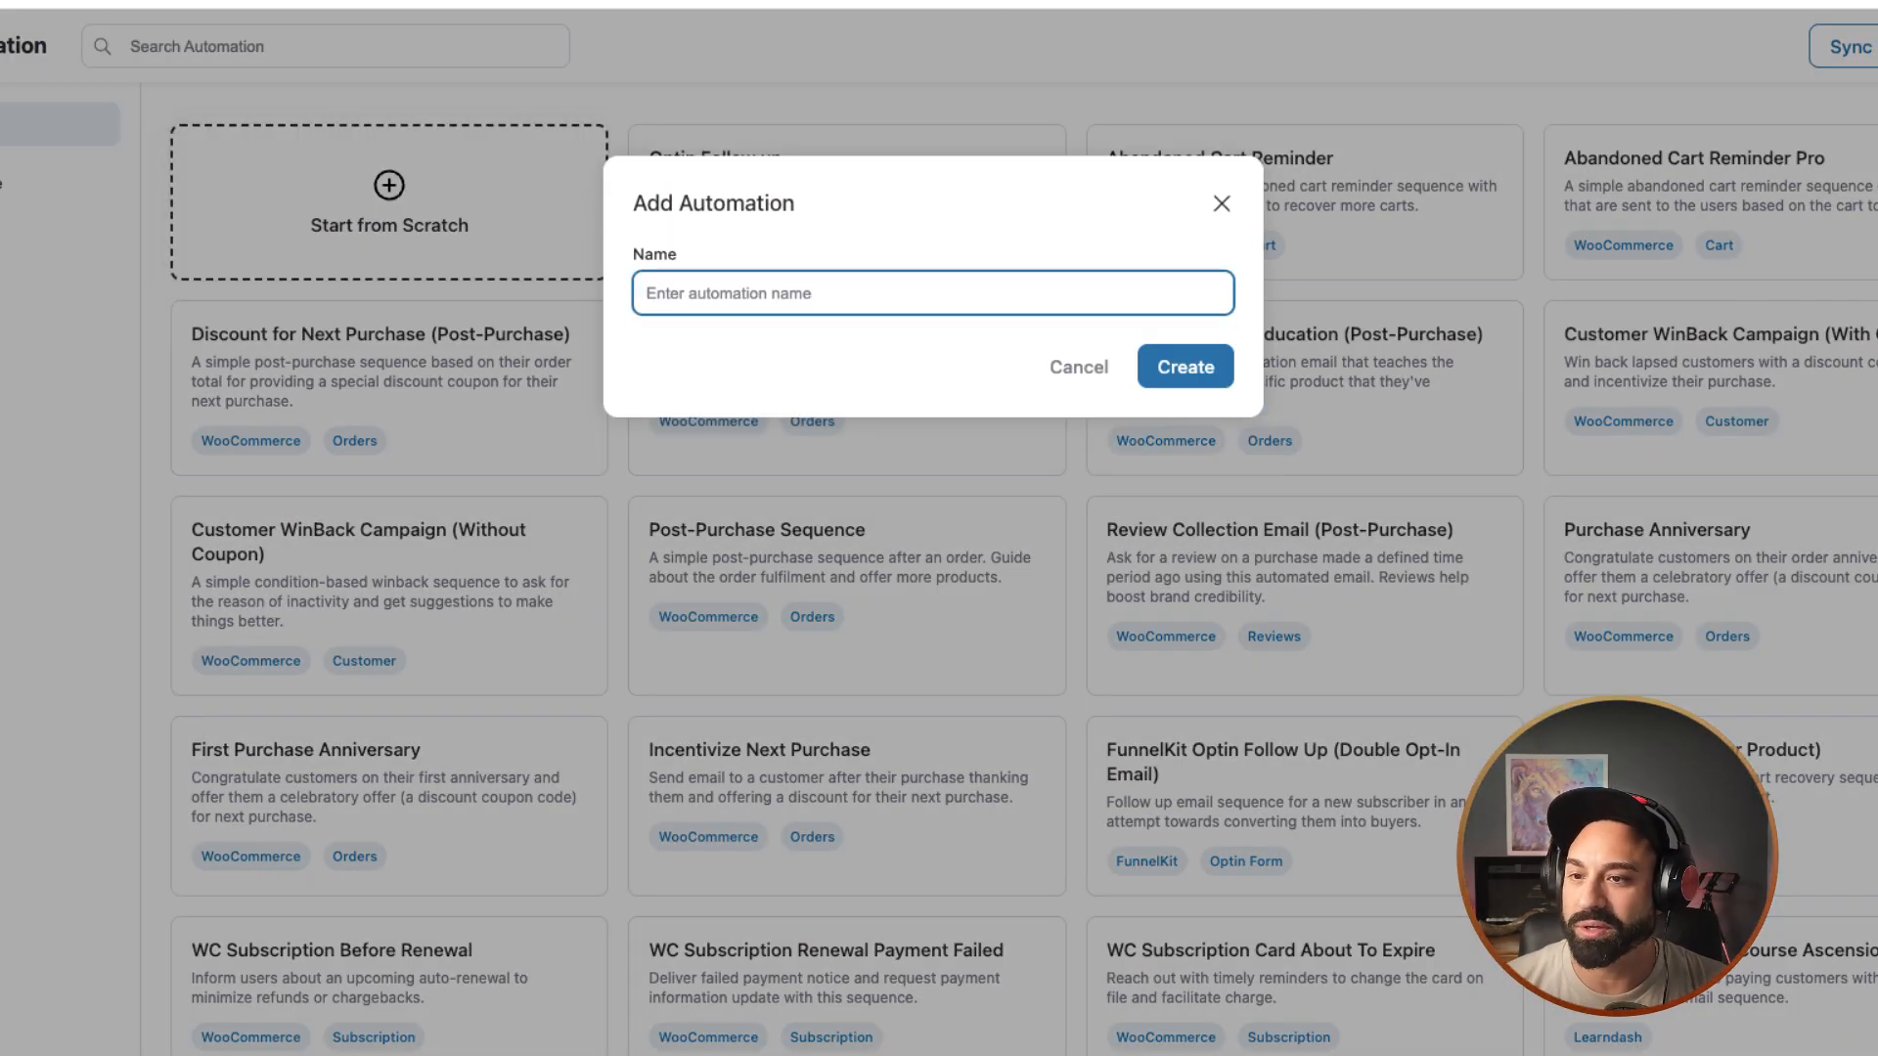
type("First T")
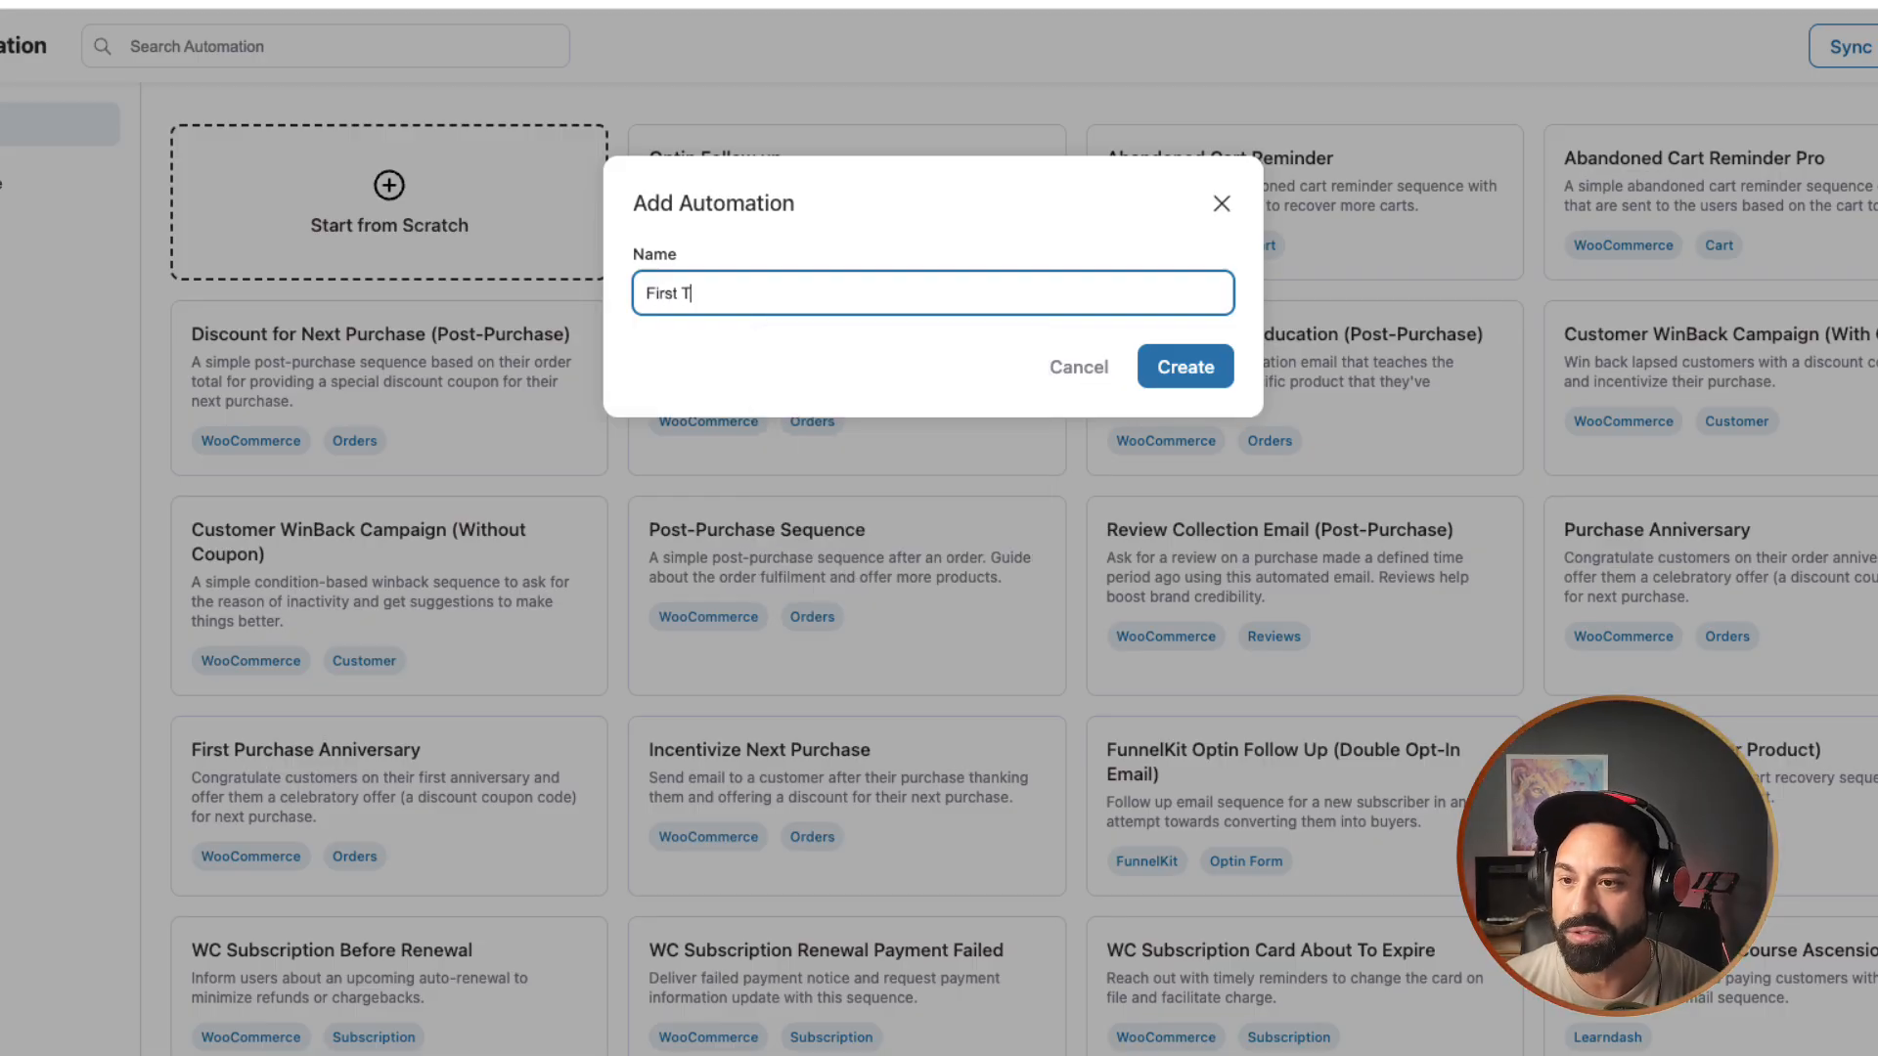
type("ime Customer")
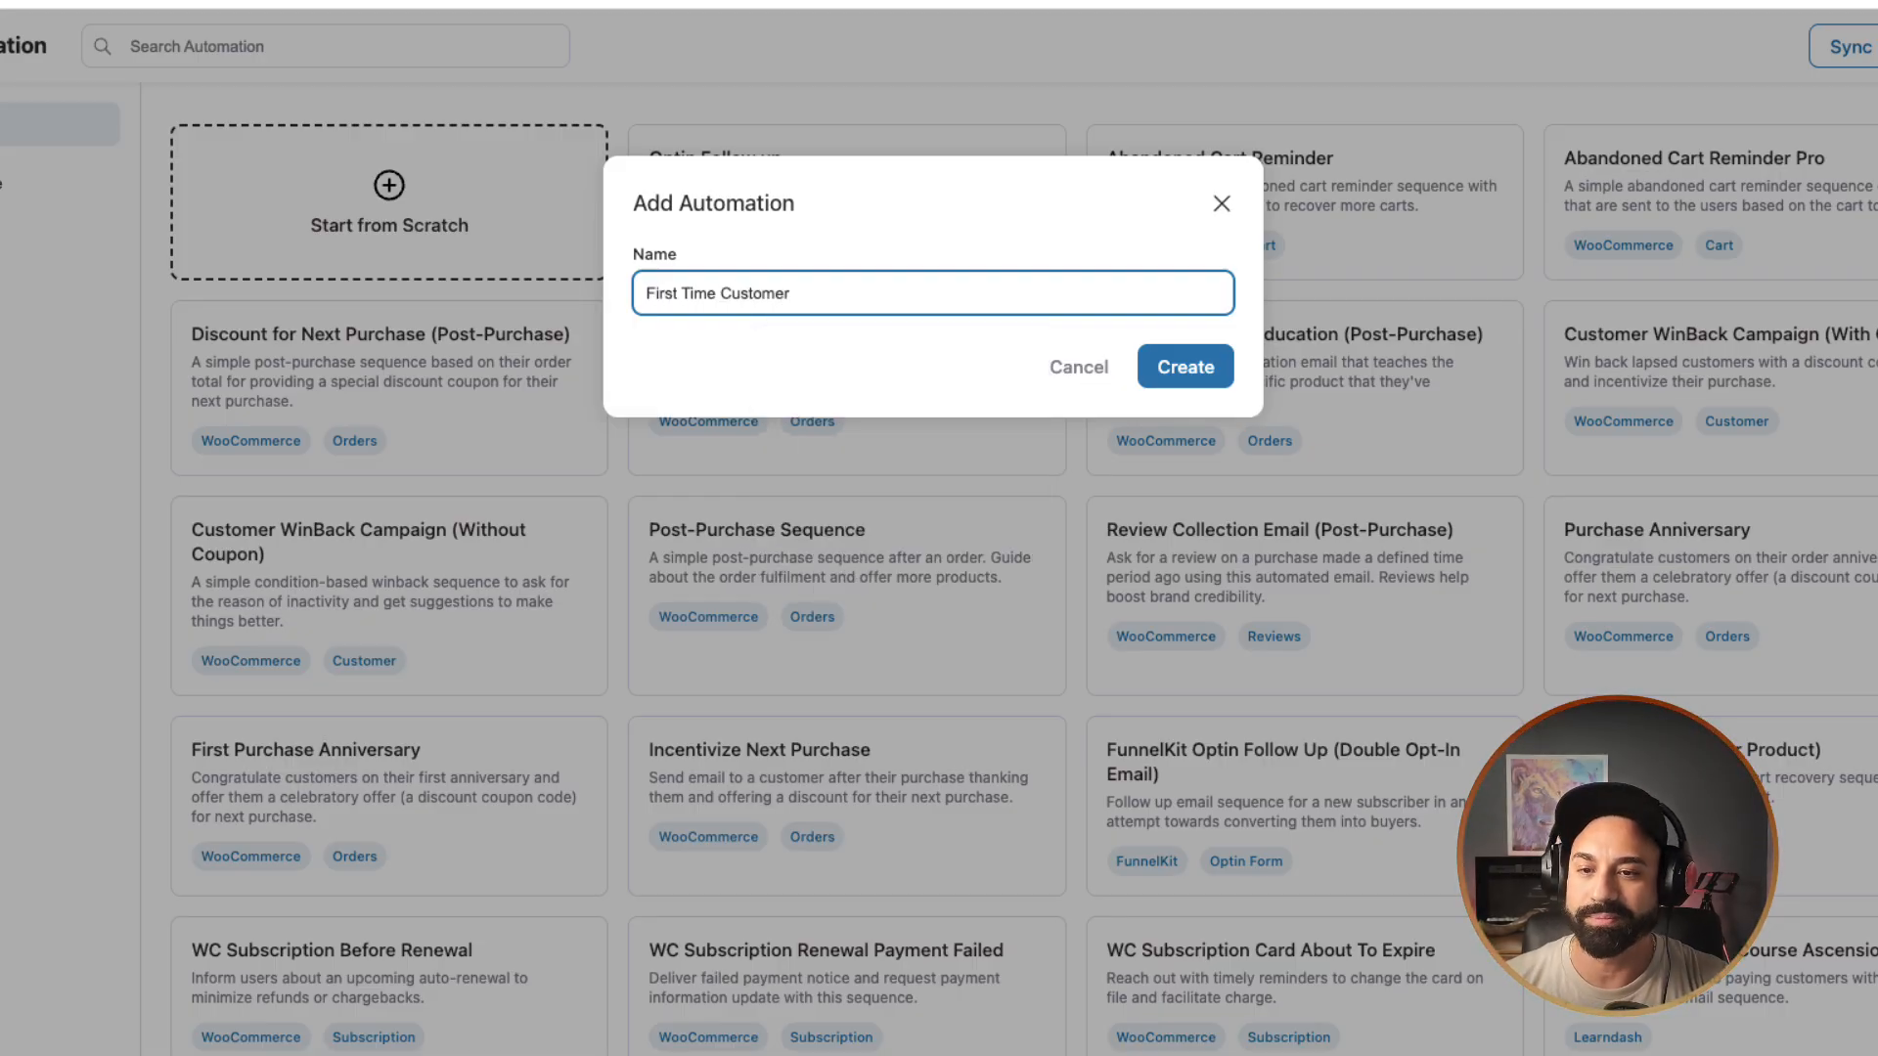
key("Return")
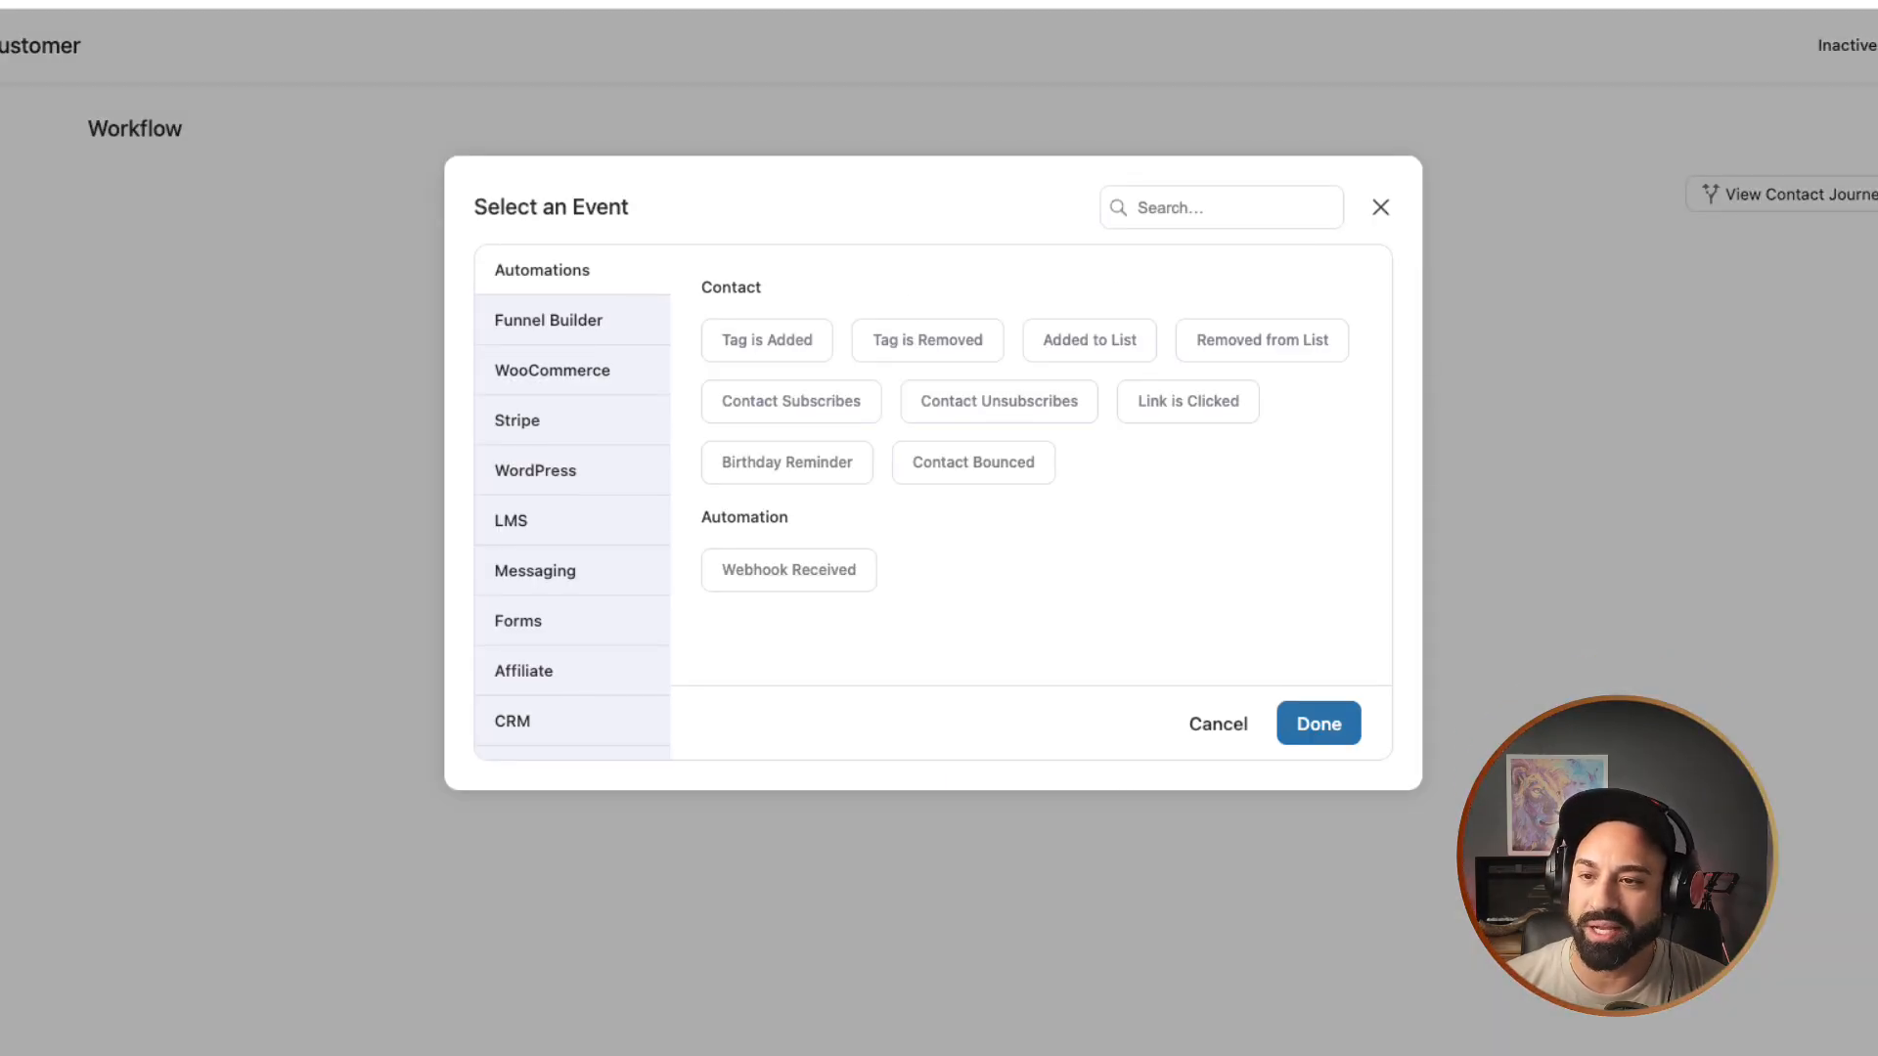
left_click(788, 570)
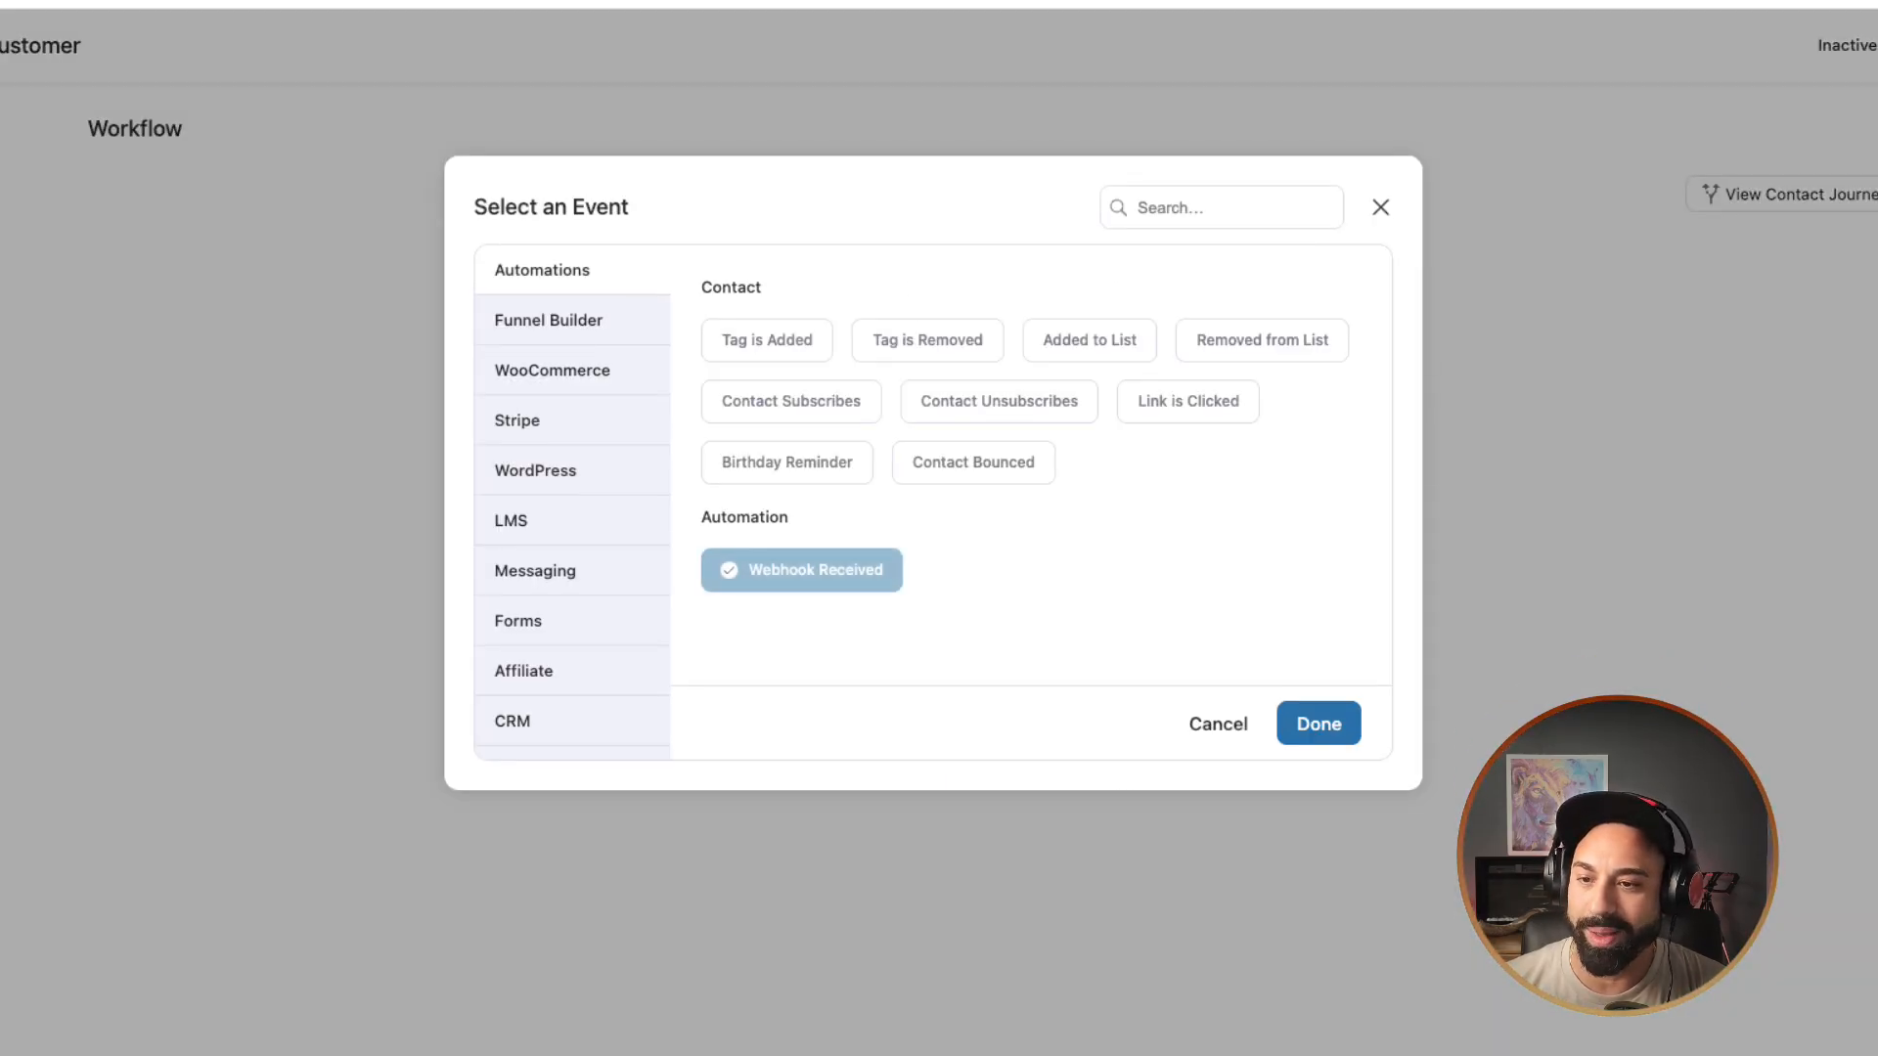
left_click(1319, 723)
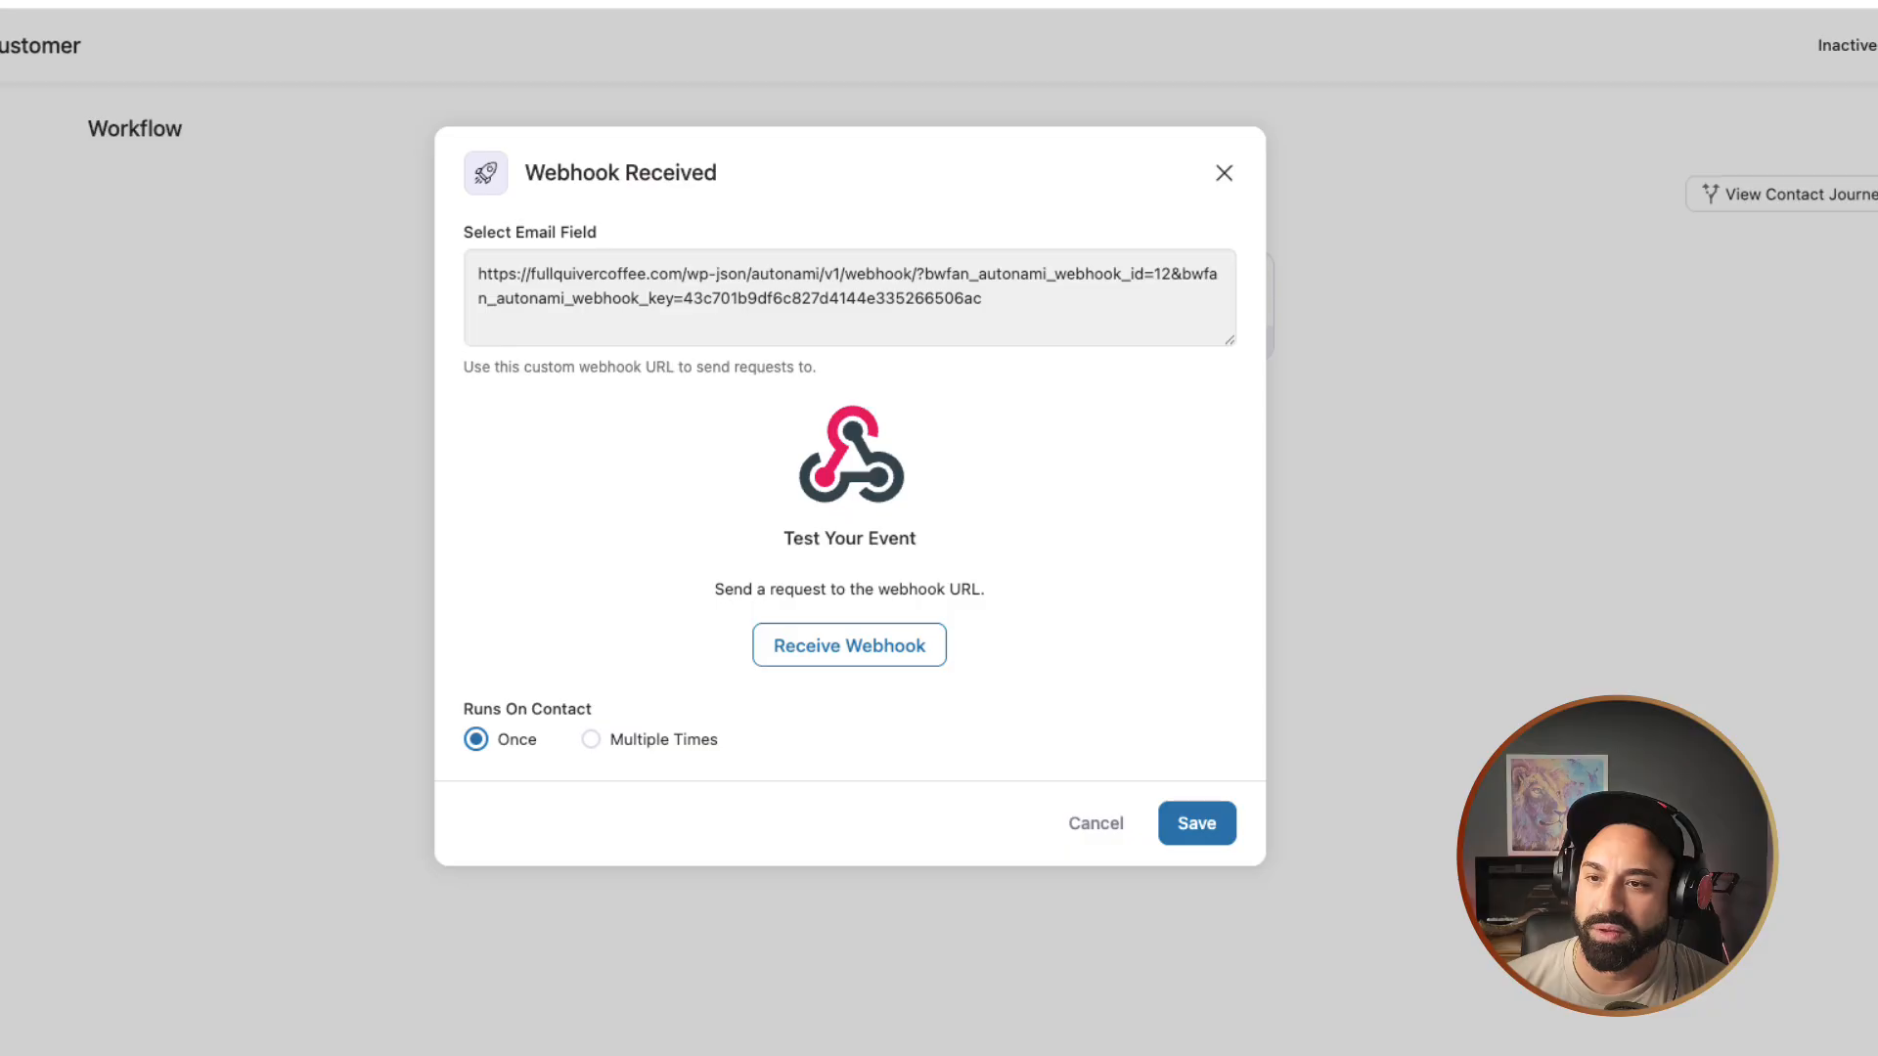
Step: Copy the new automation's custom webhook URL into the Webhook URL of ConvertBox's new form integration and send a test
left_click_drag(983, 300, 476, 274)
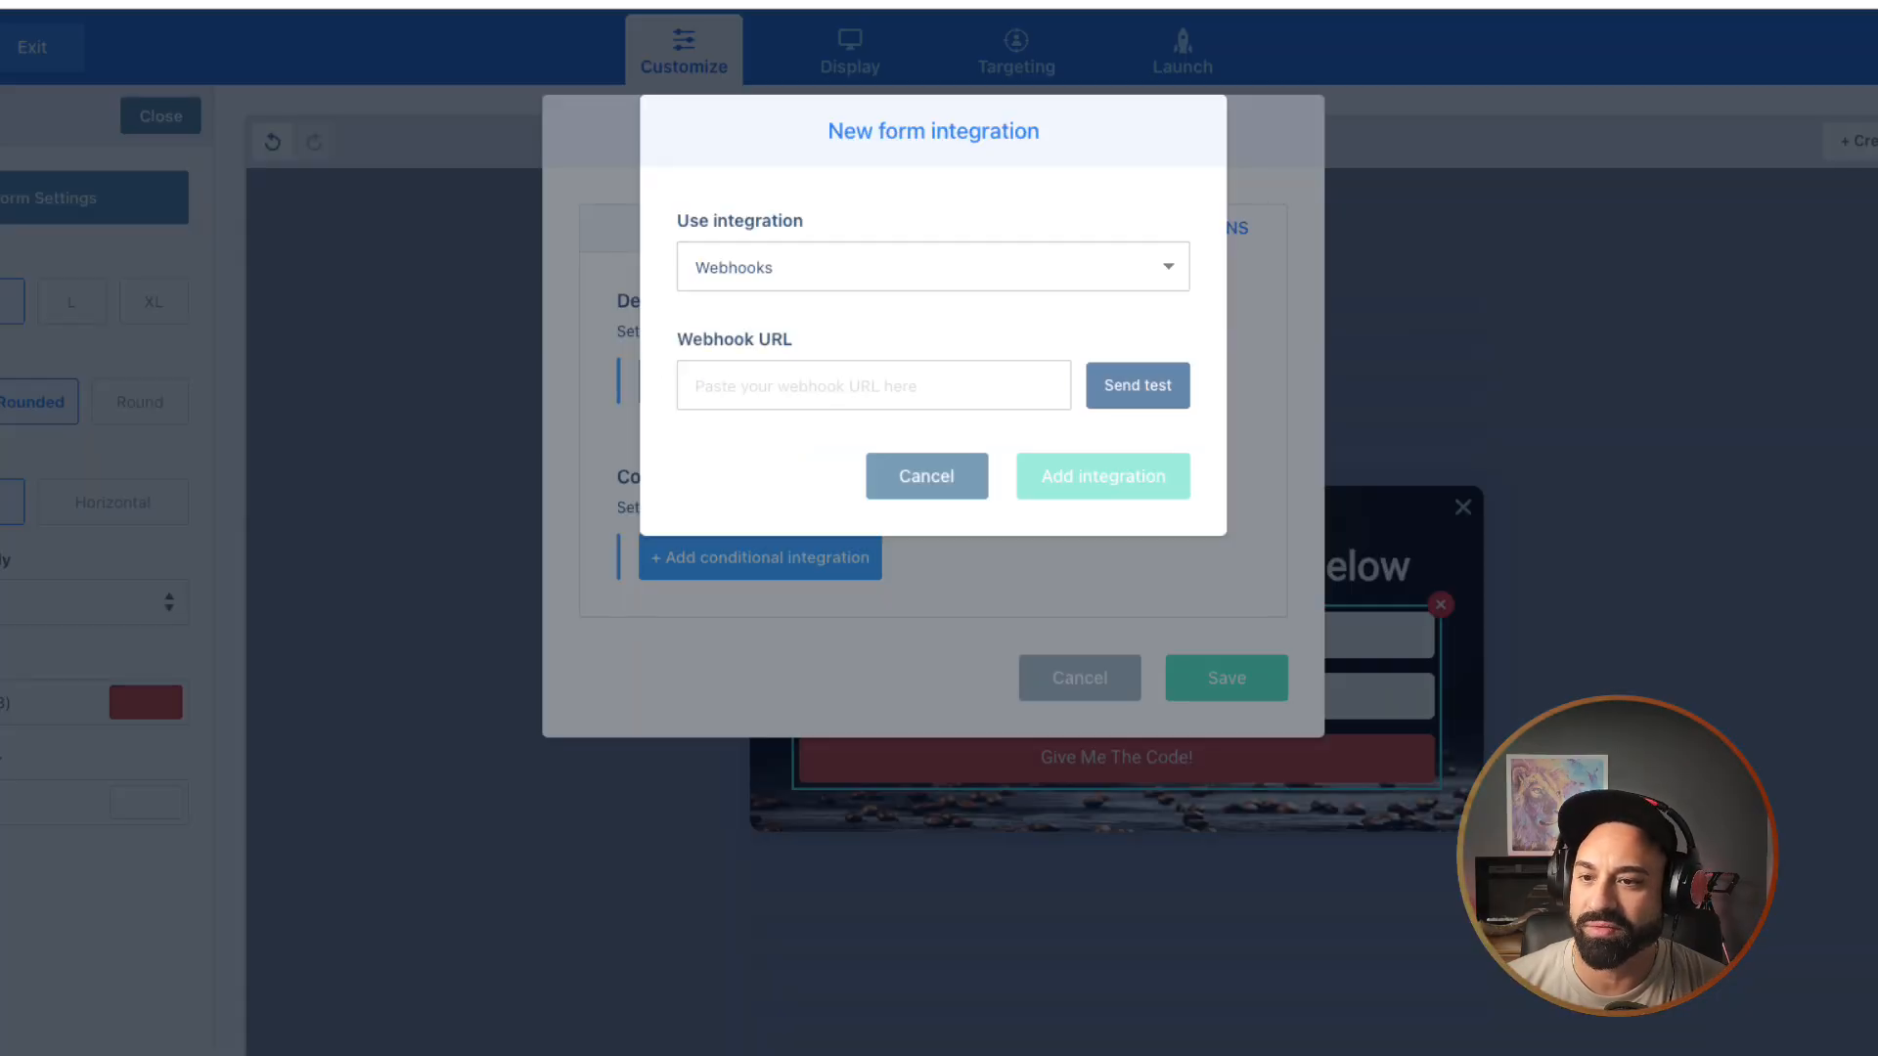
key("ctrl+v")
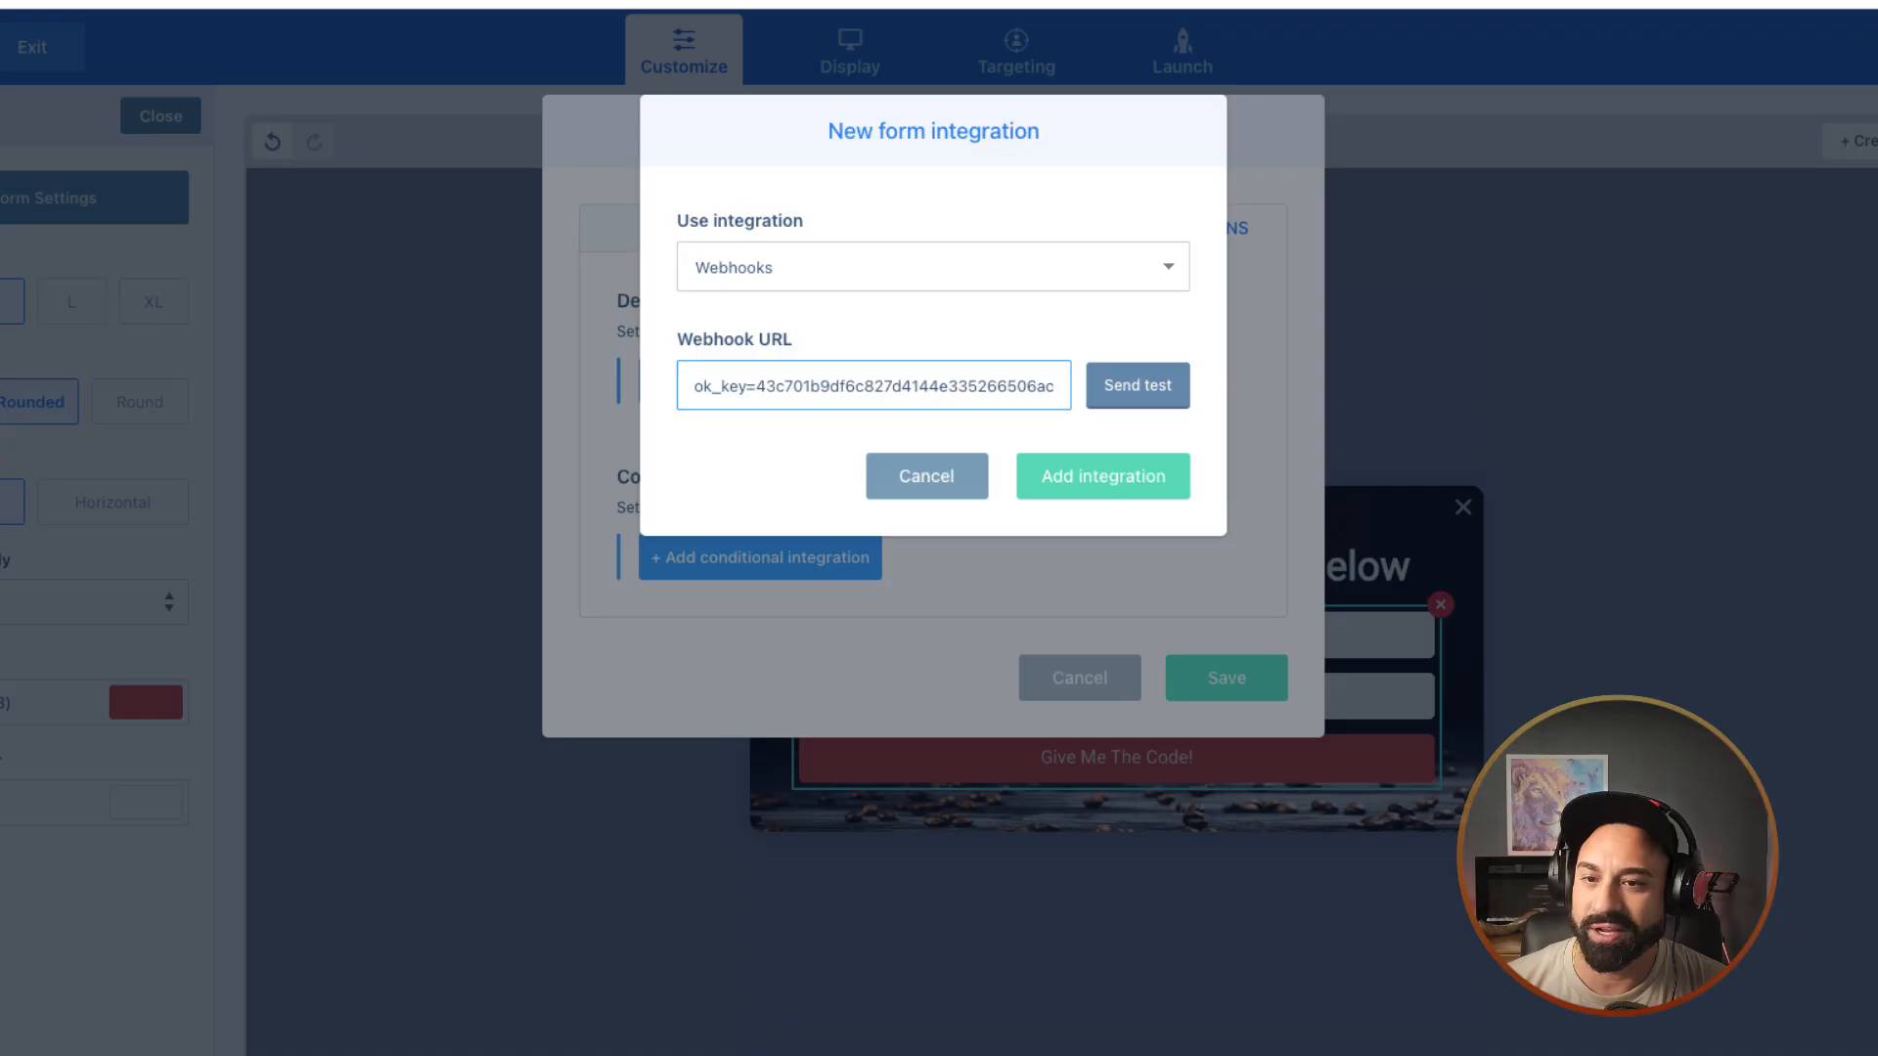
left_click(1137, 385)
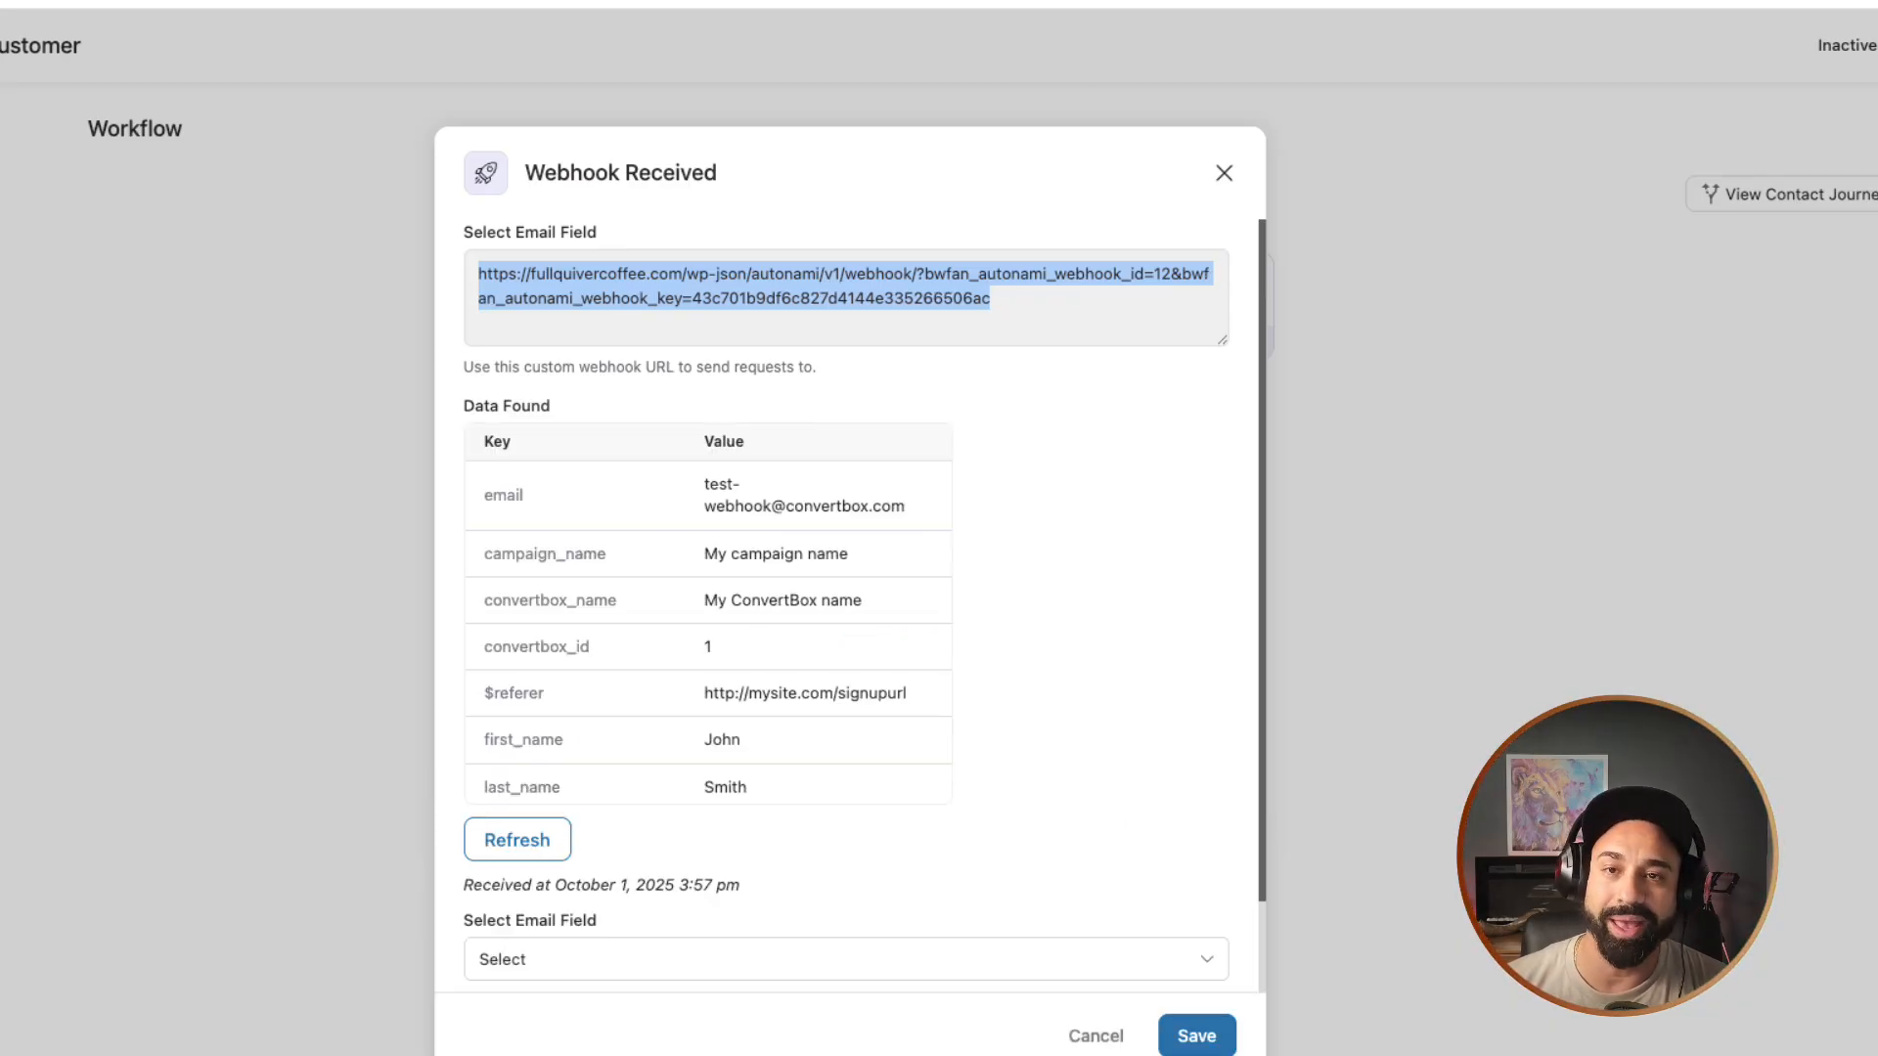
Step: In FunnelKit, review the received test data, choose email as the webhook's email field, and save the event settings
left_click_drag(704, 483, 906, 507)
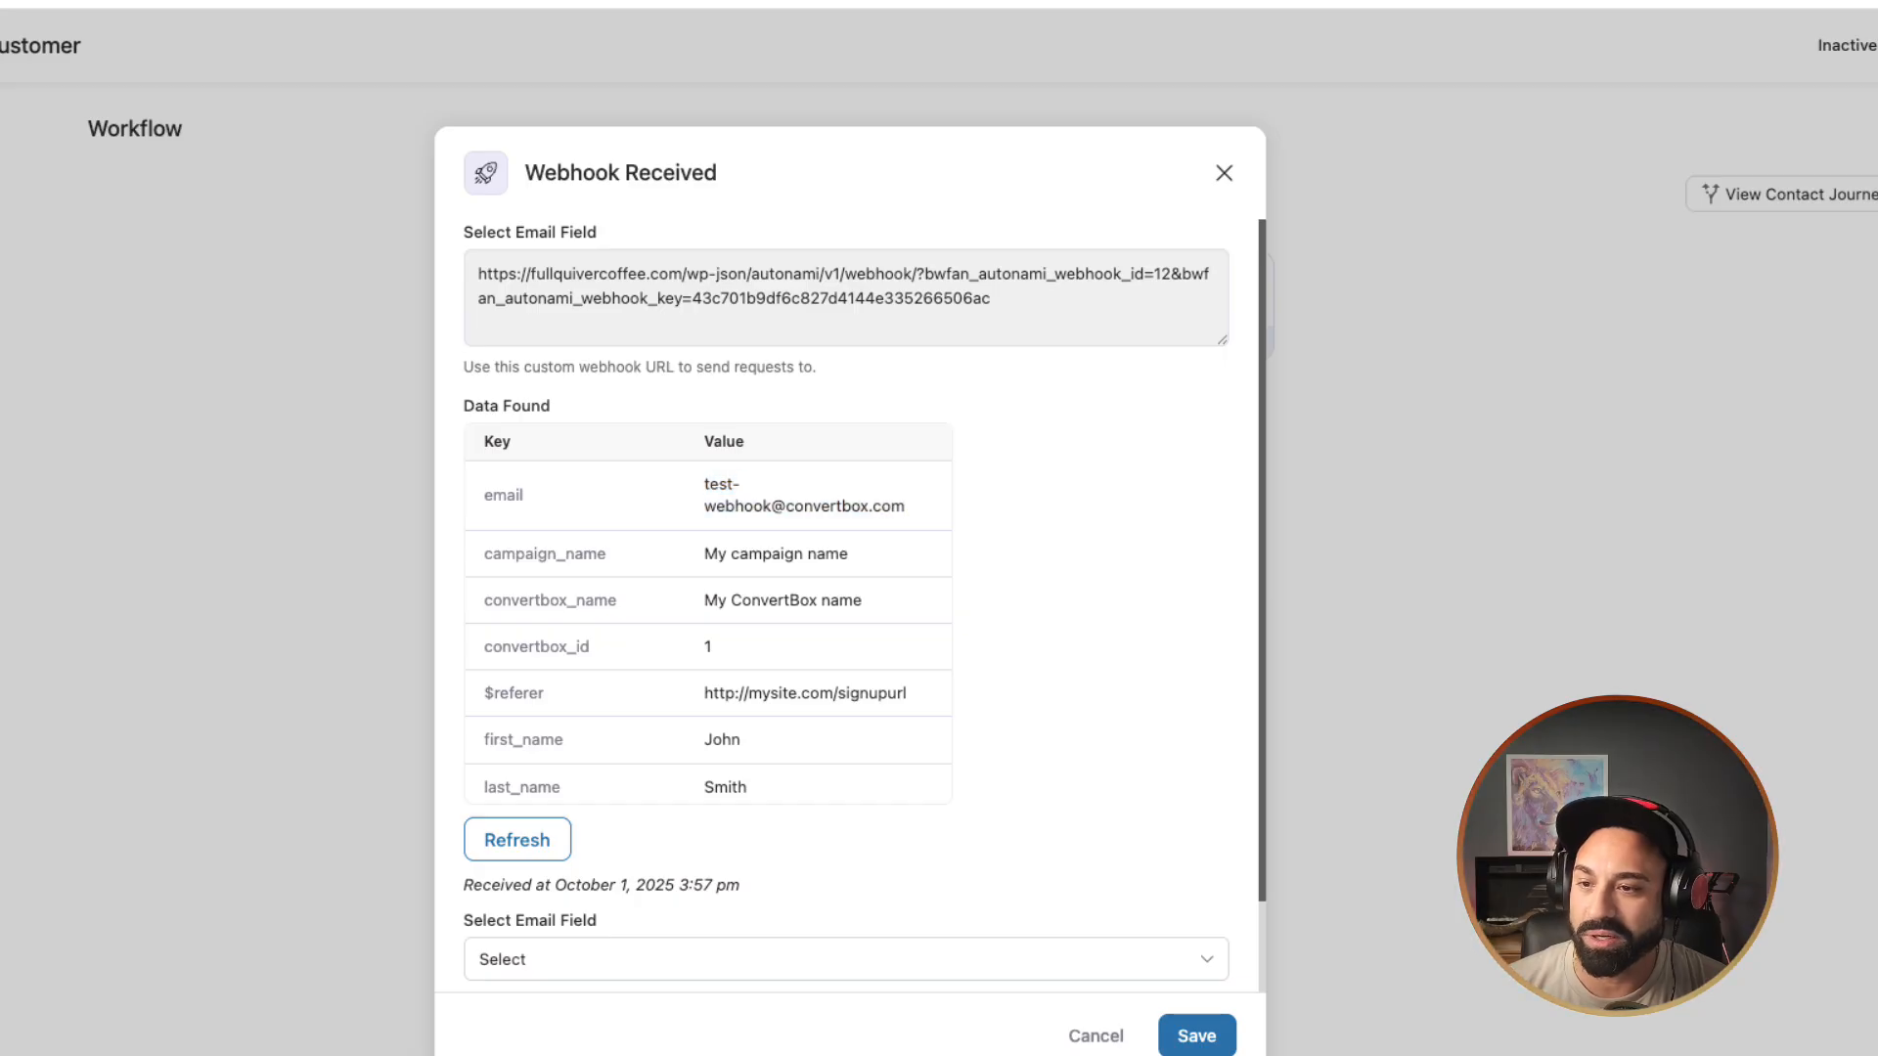
scroll(846, 597, "down", 1)
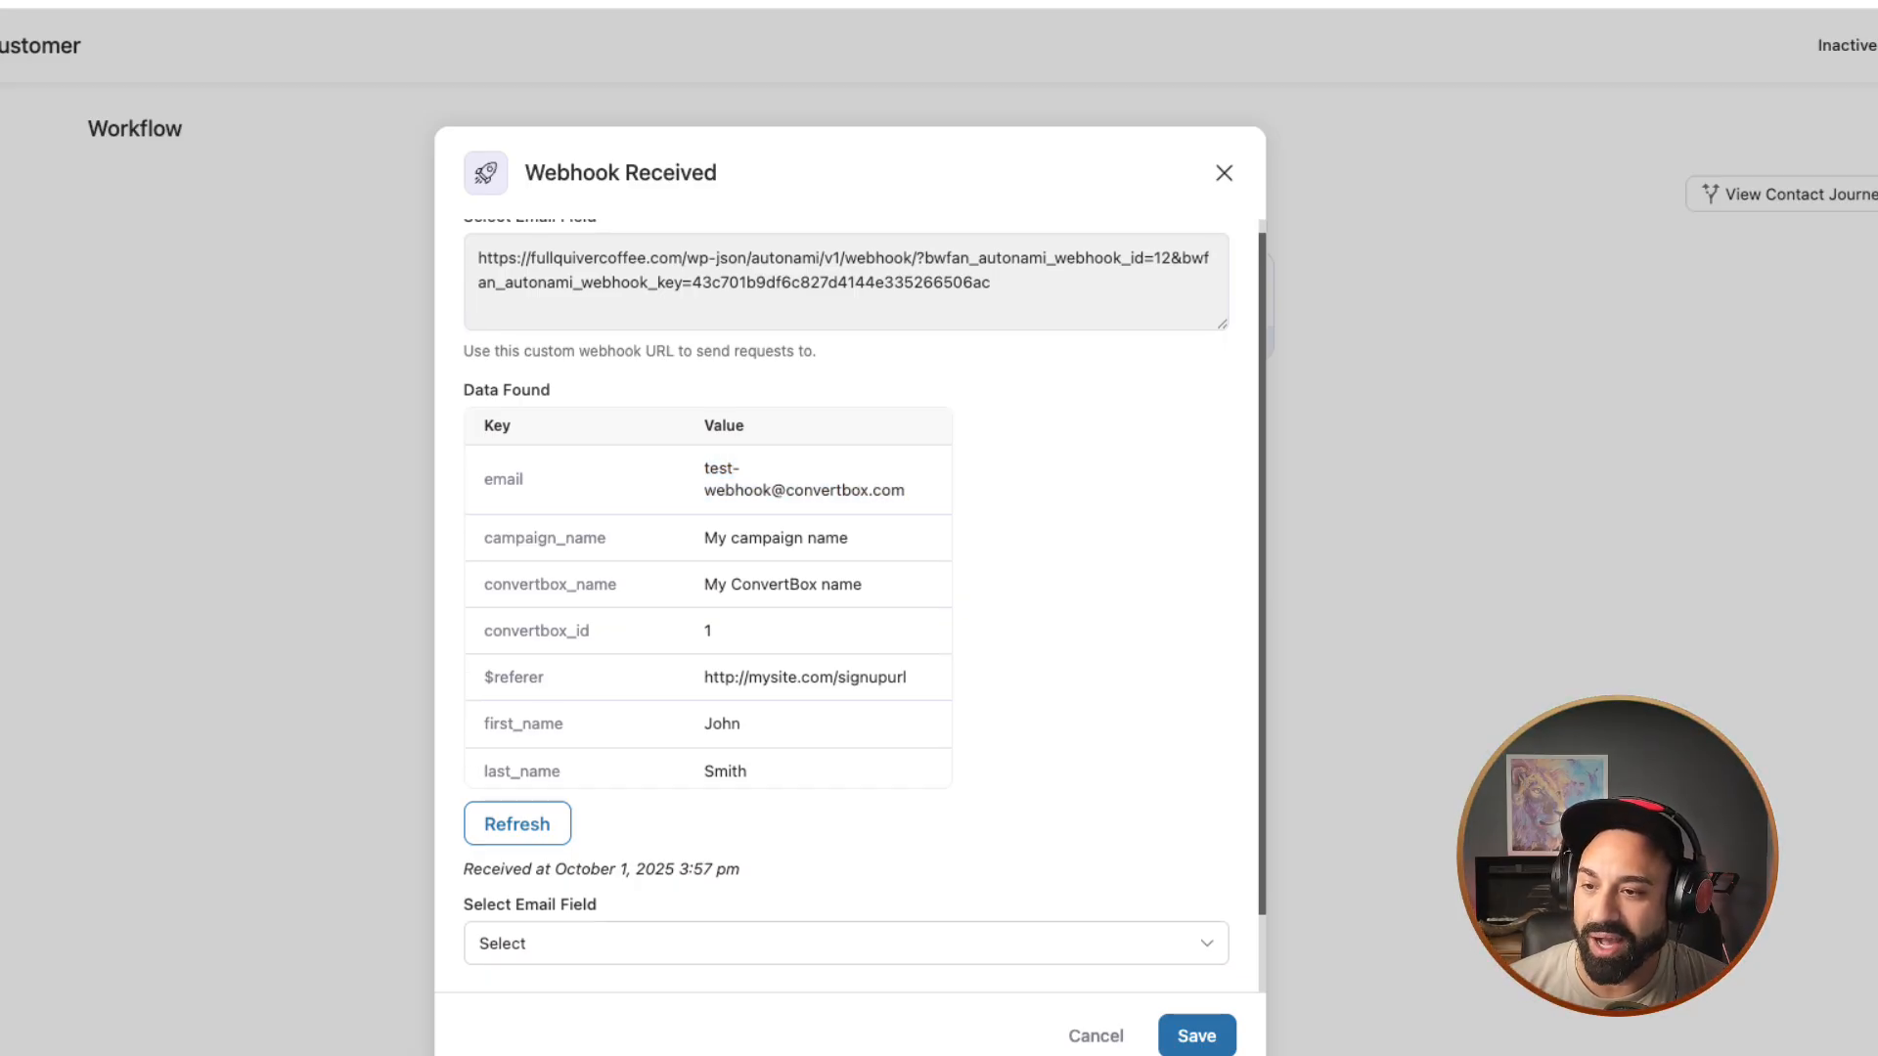
scroll(846, 596, "down", 2)
scroll(846, 596, "down", 2)
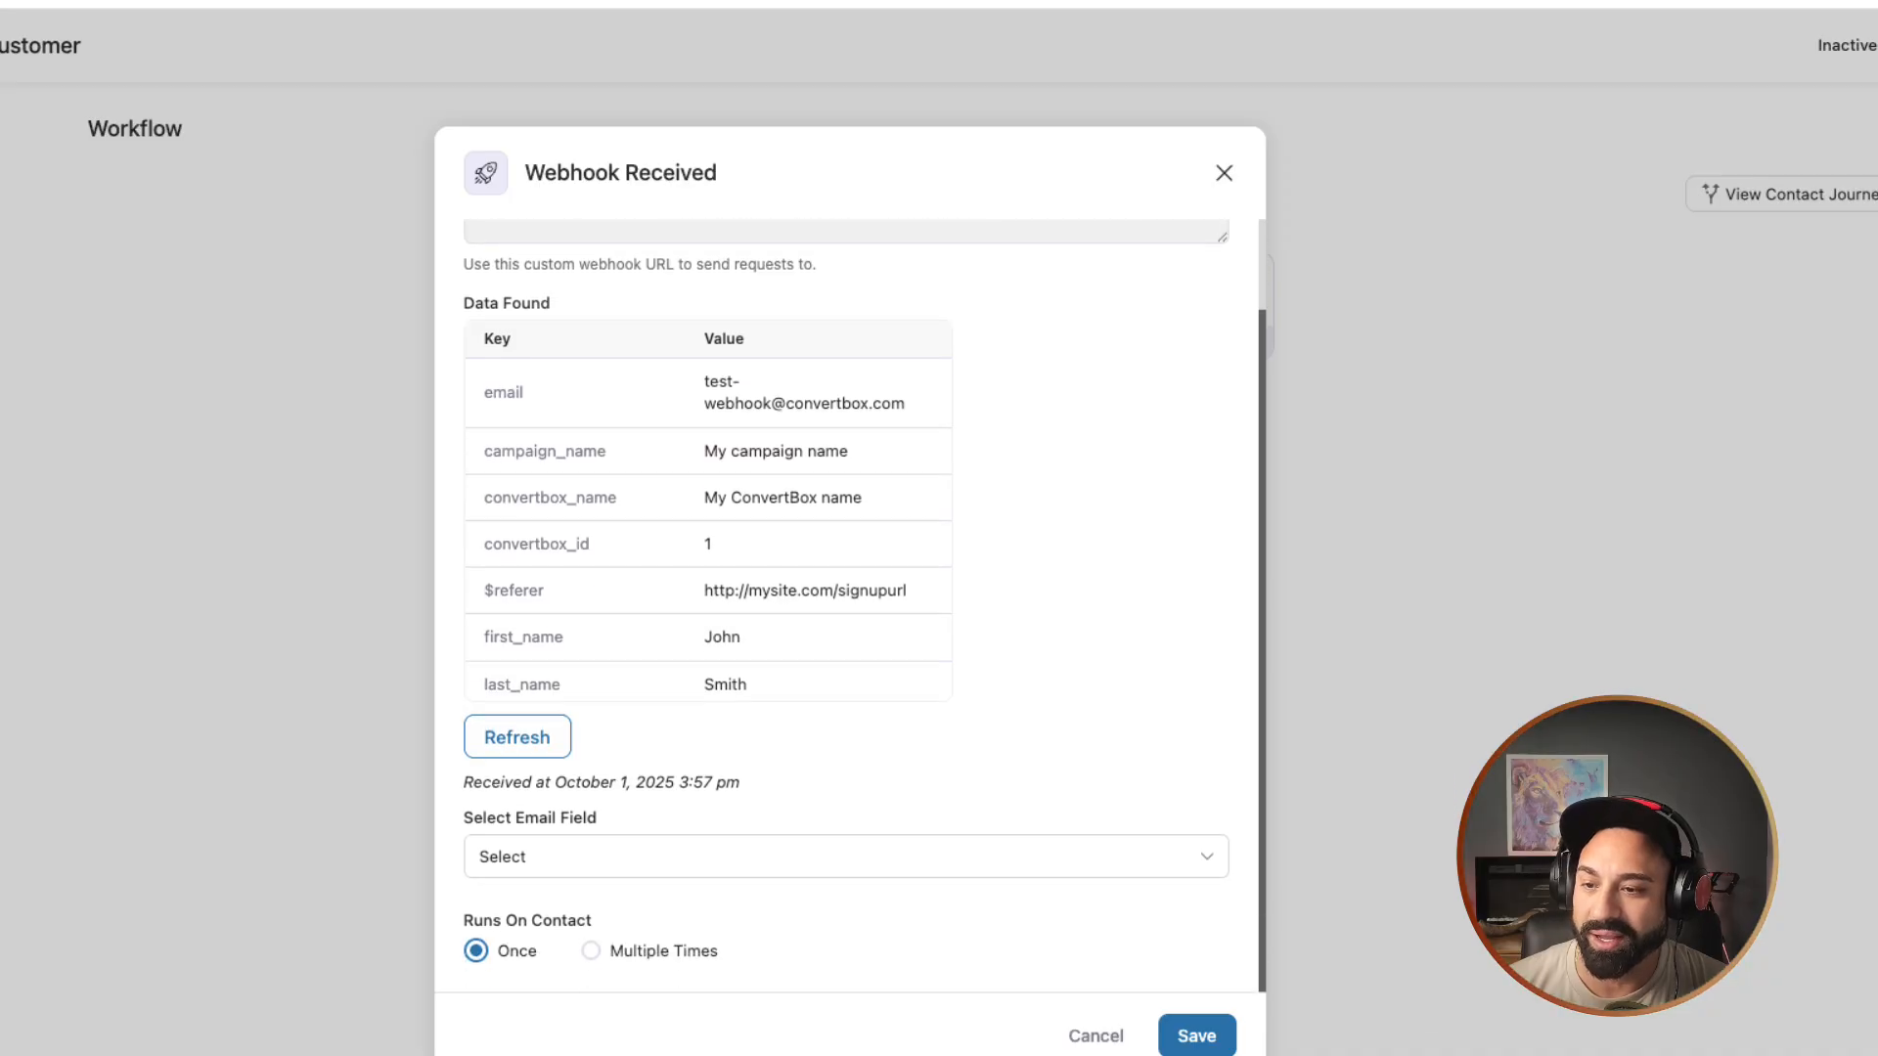
left_click(846, 857)
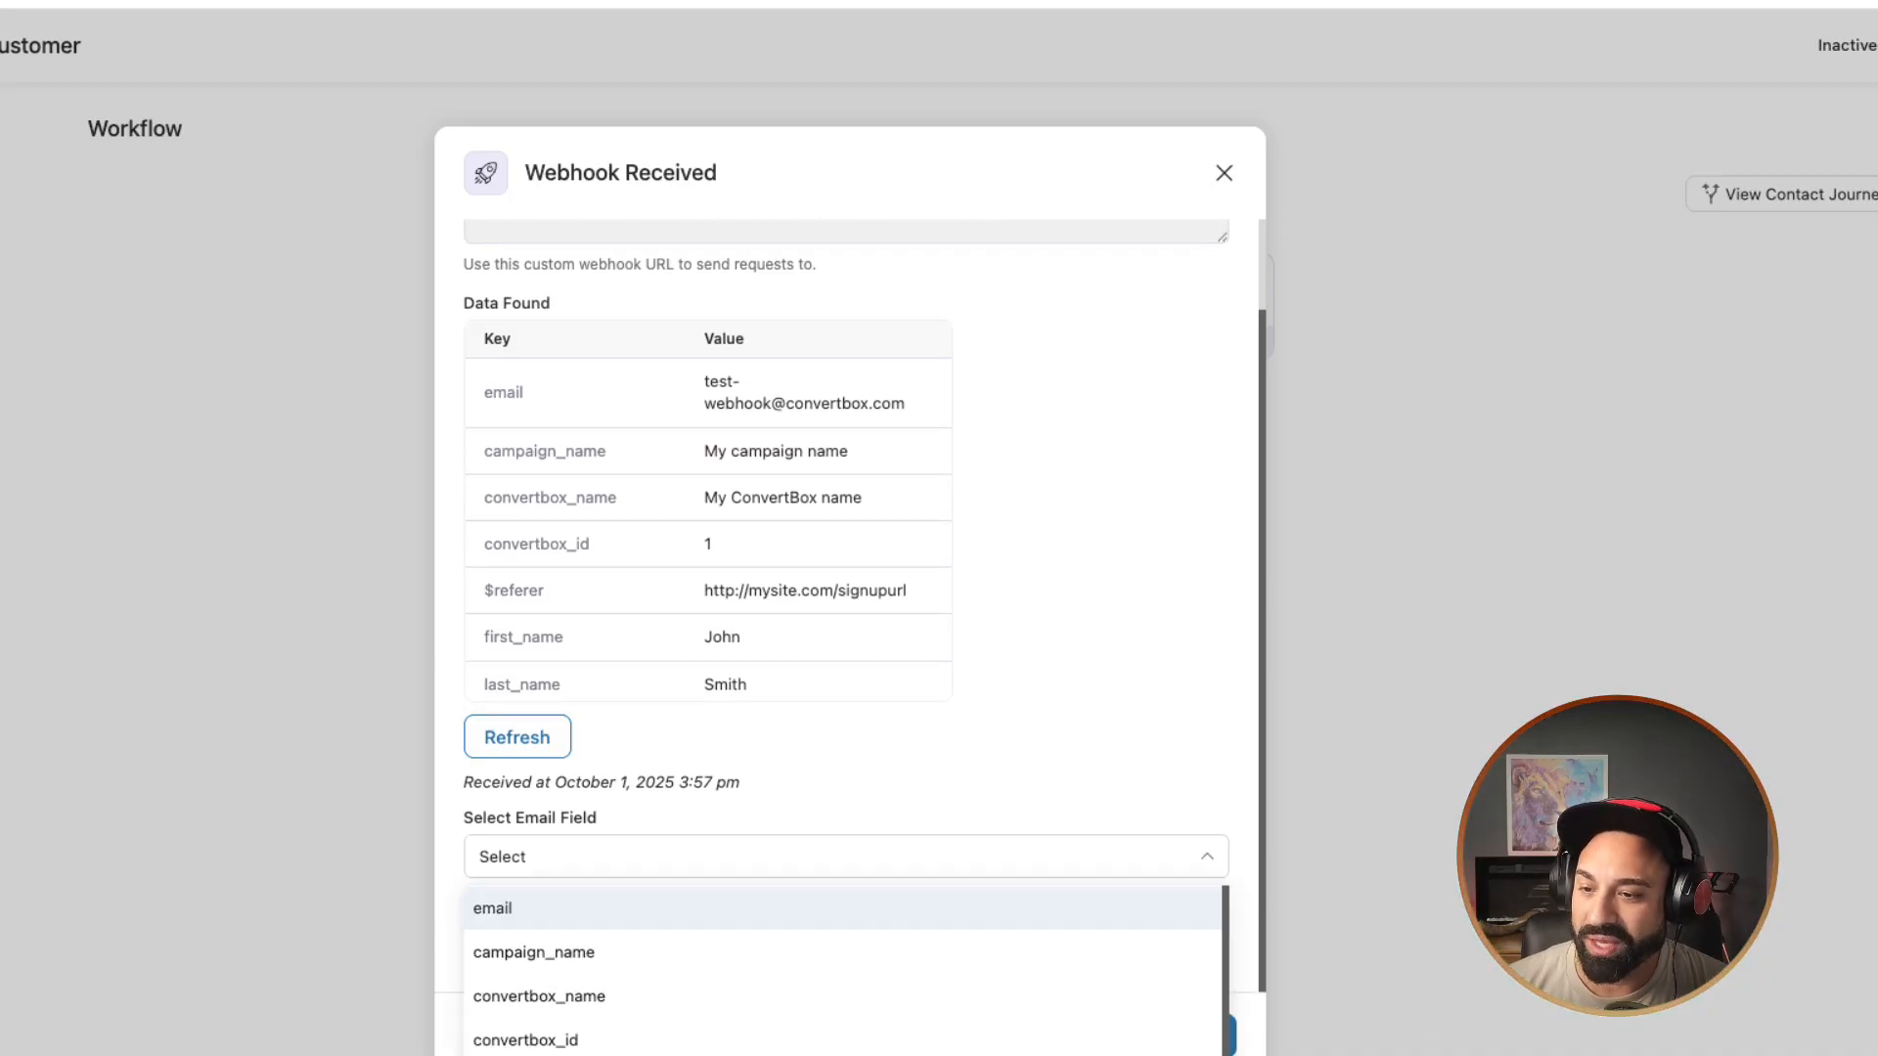
left_click(841, 908)
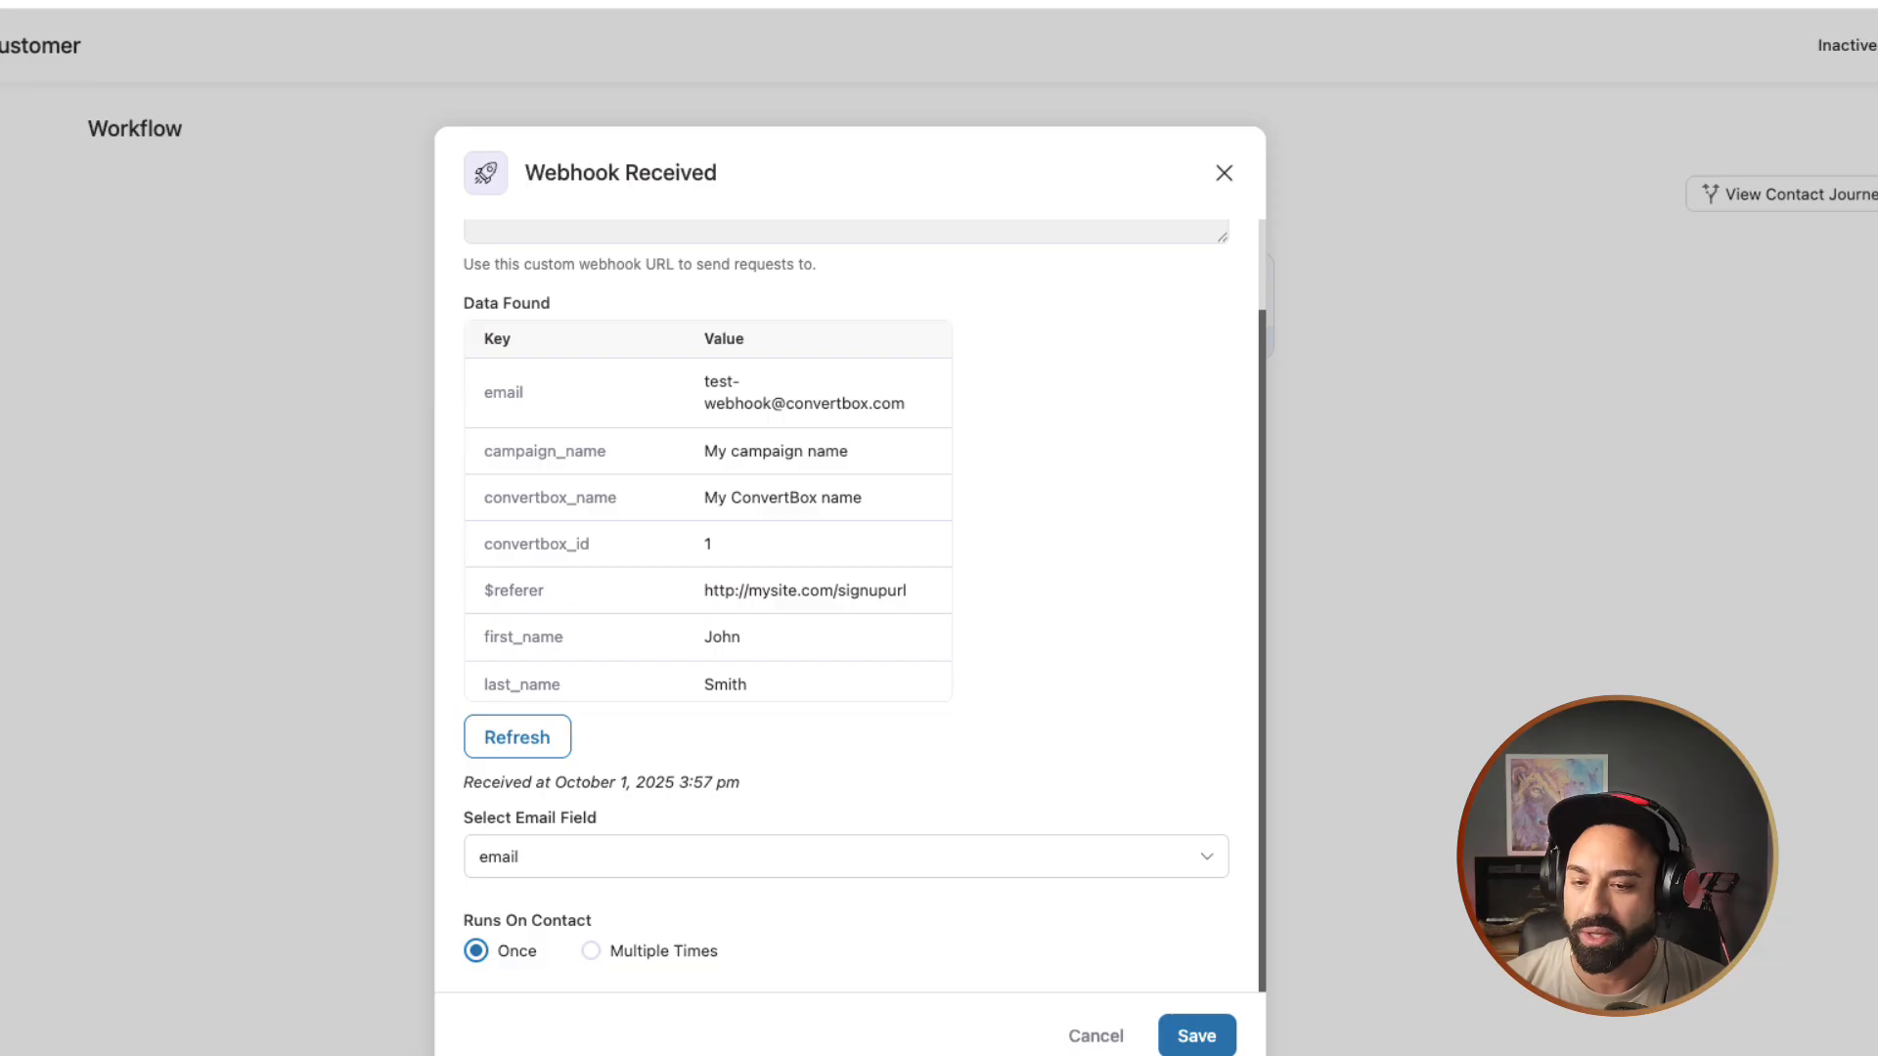
left_click(1197, 1036)
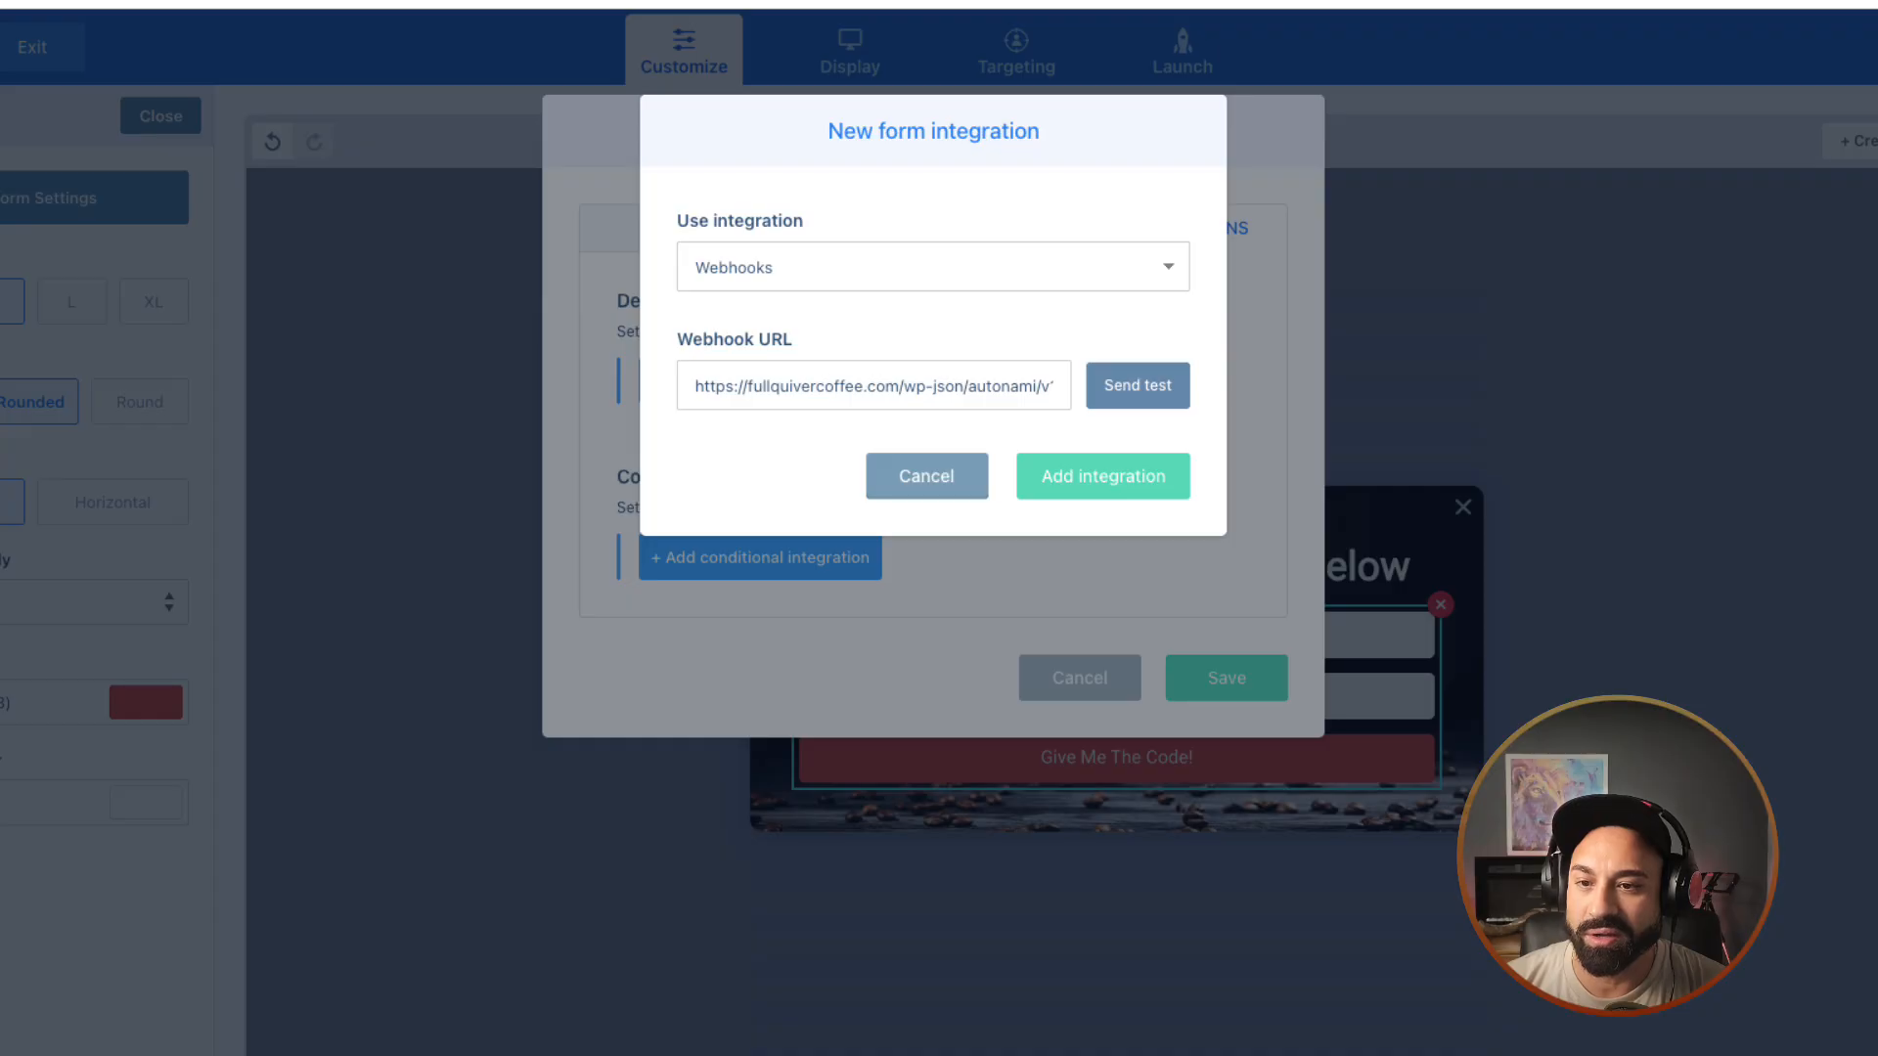
Step: Switch to ConvertBox, add the webhook as the form's default integration, and close the form's settings
left_click(1051, 477)
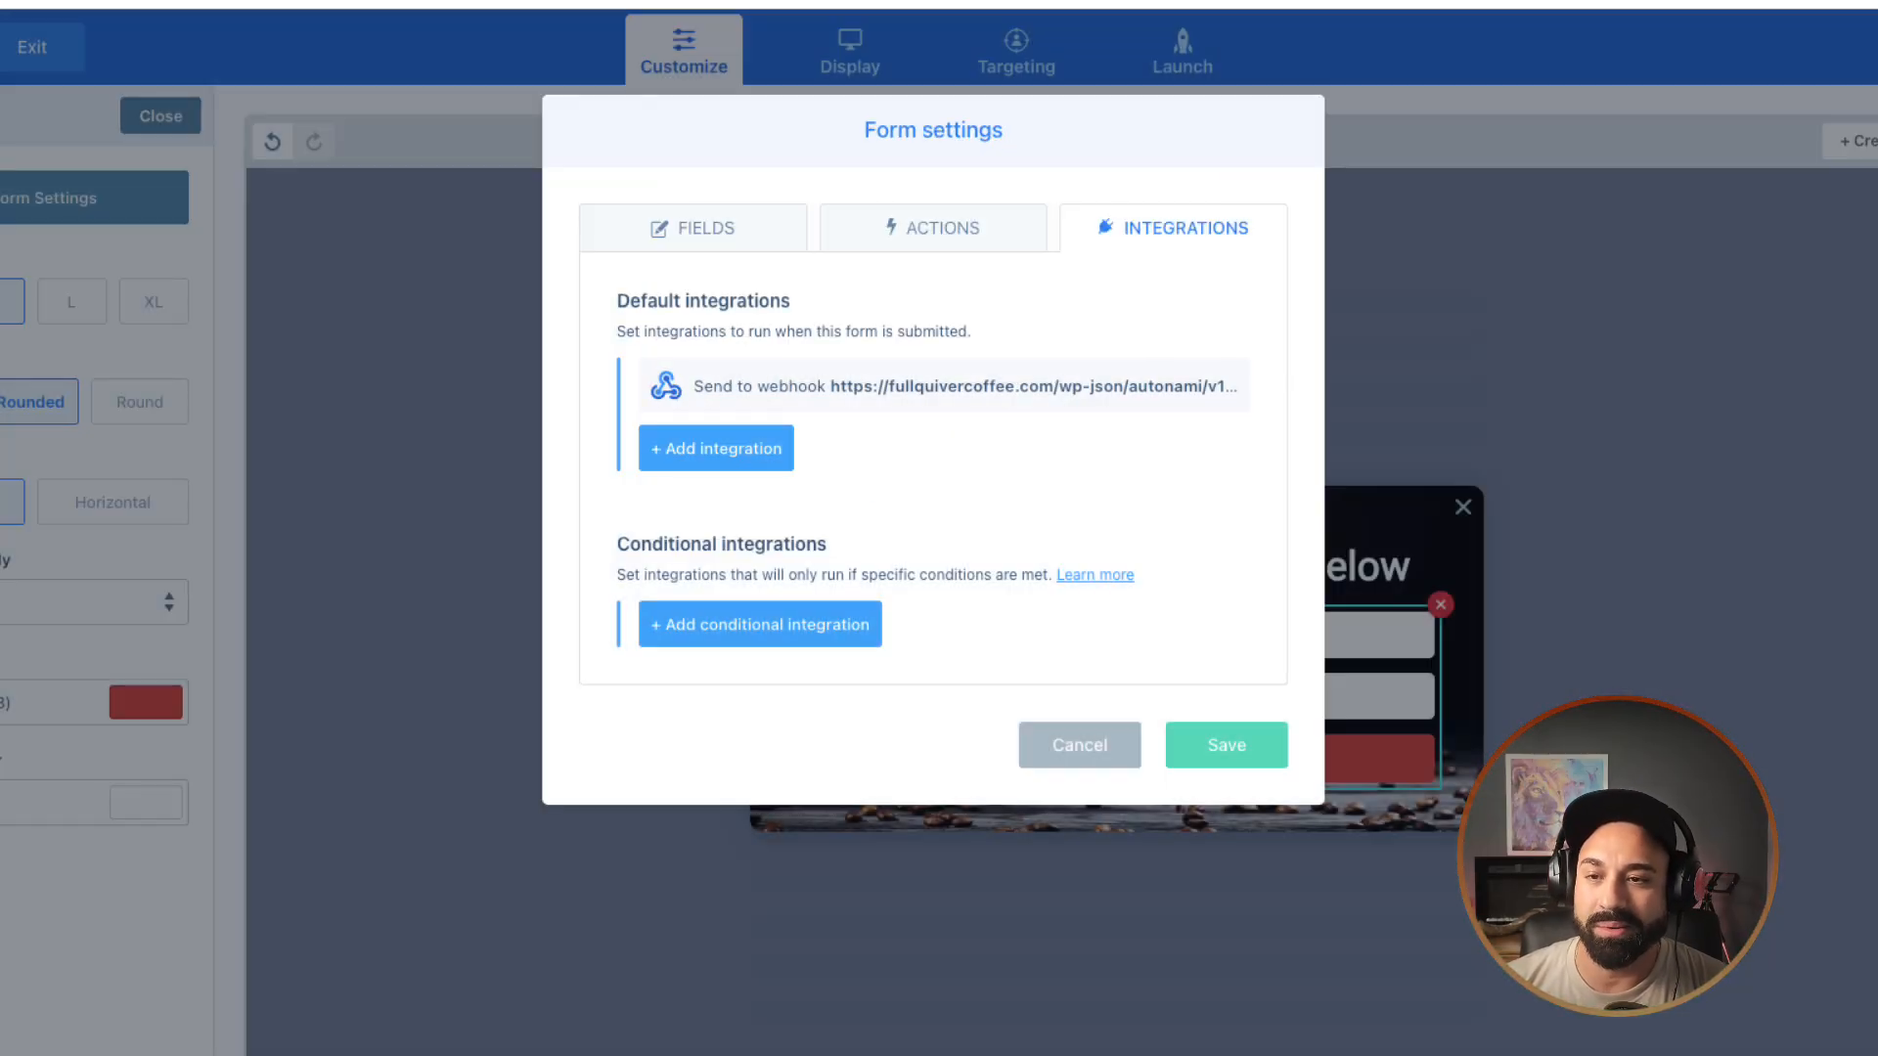
left_click(692, 228)
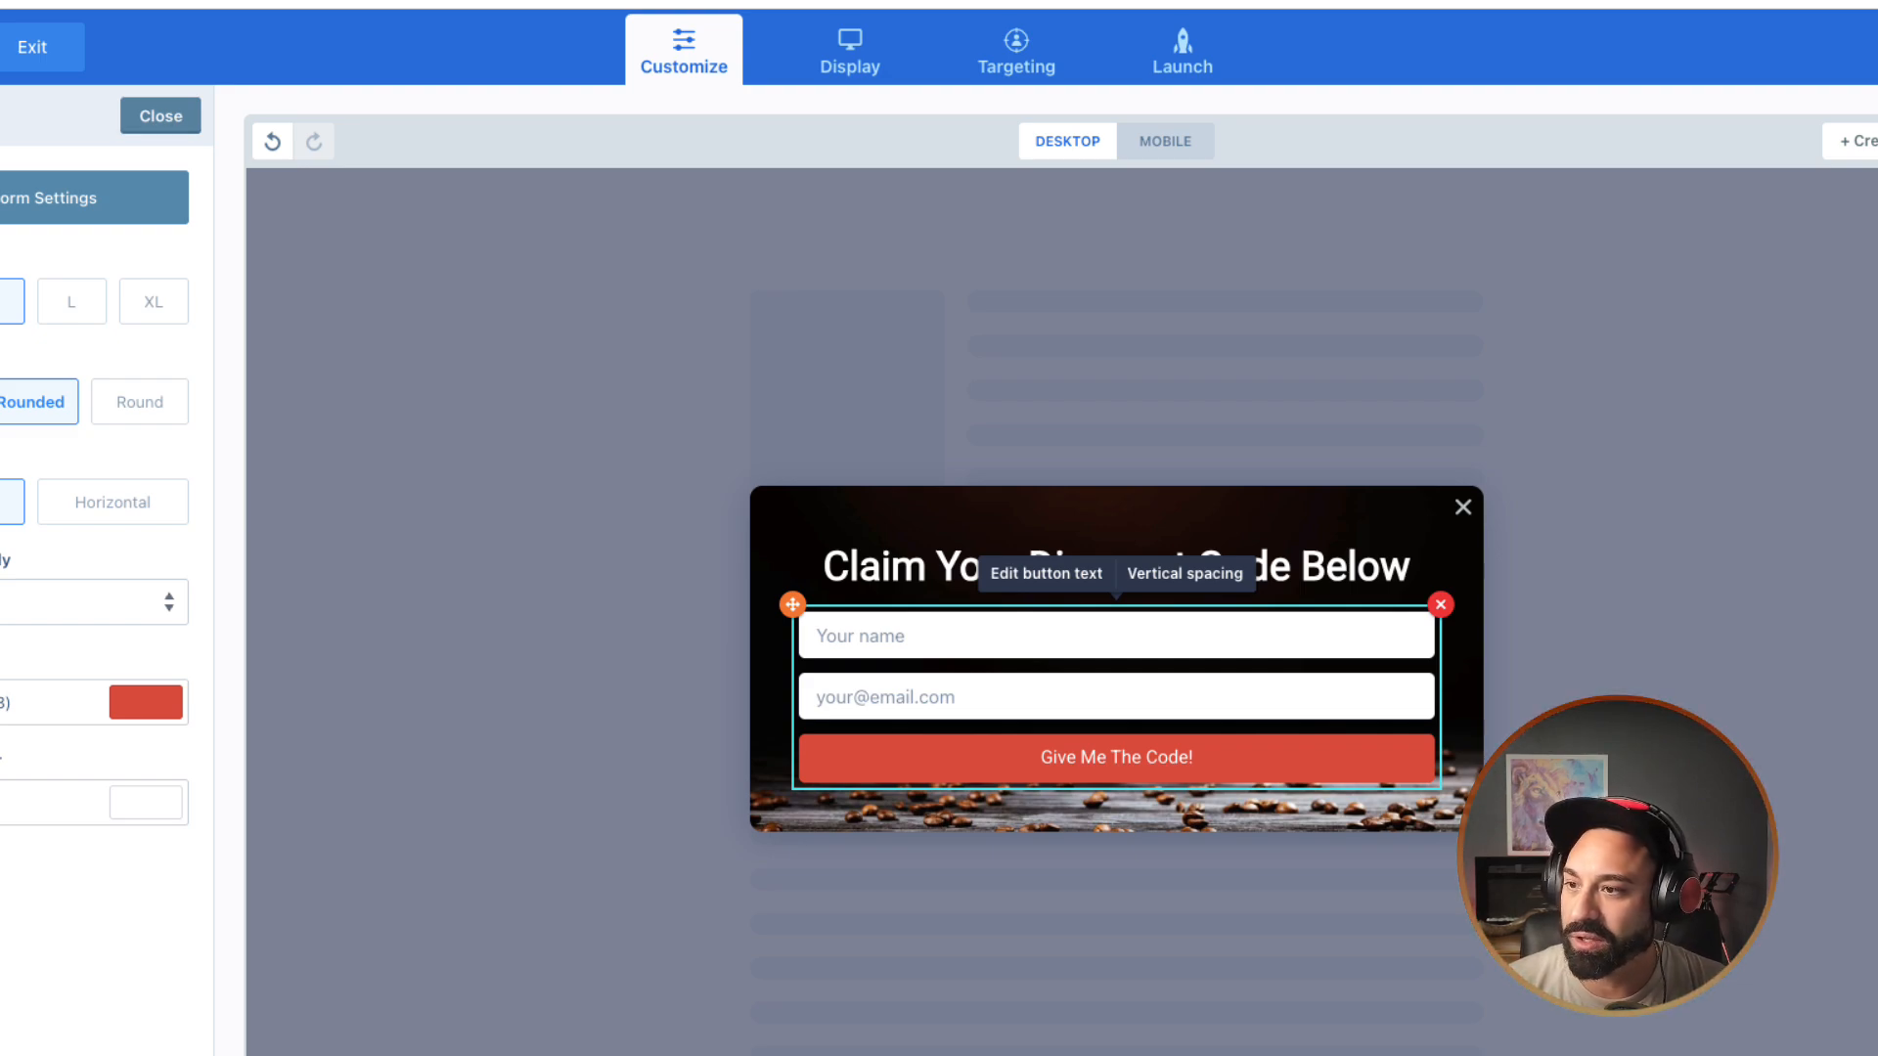
left_click(161, 116)
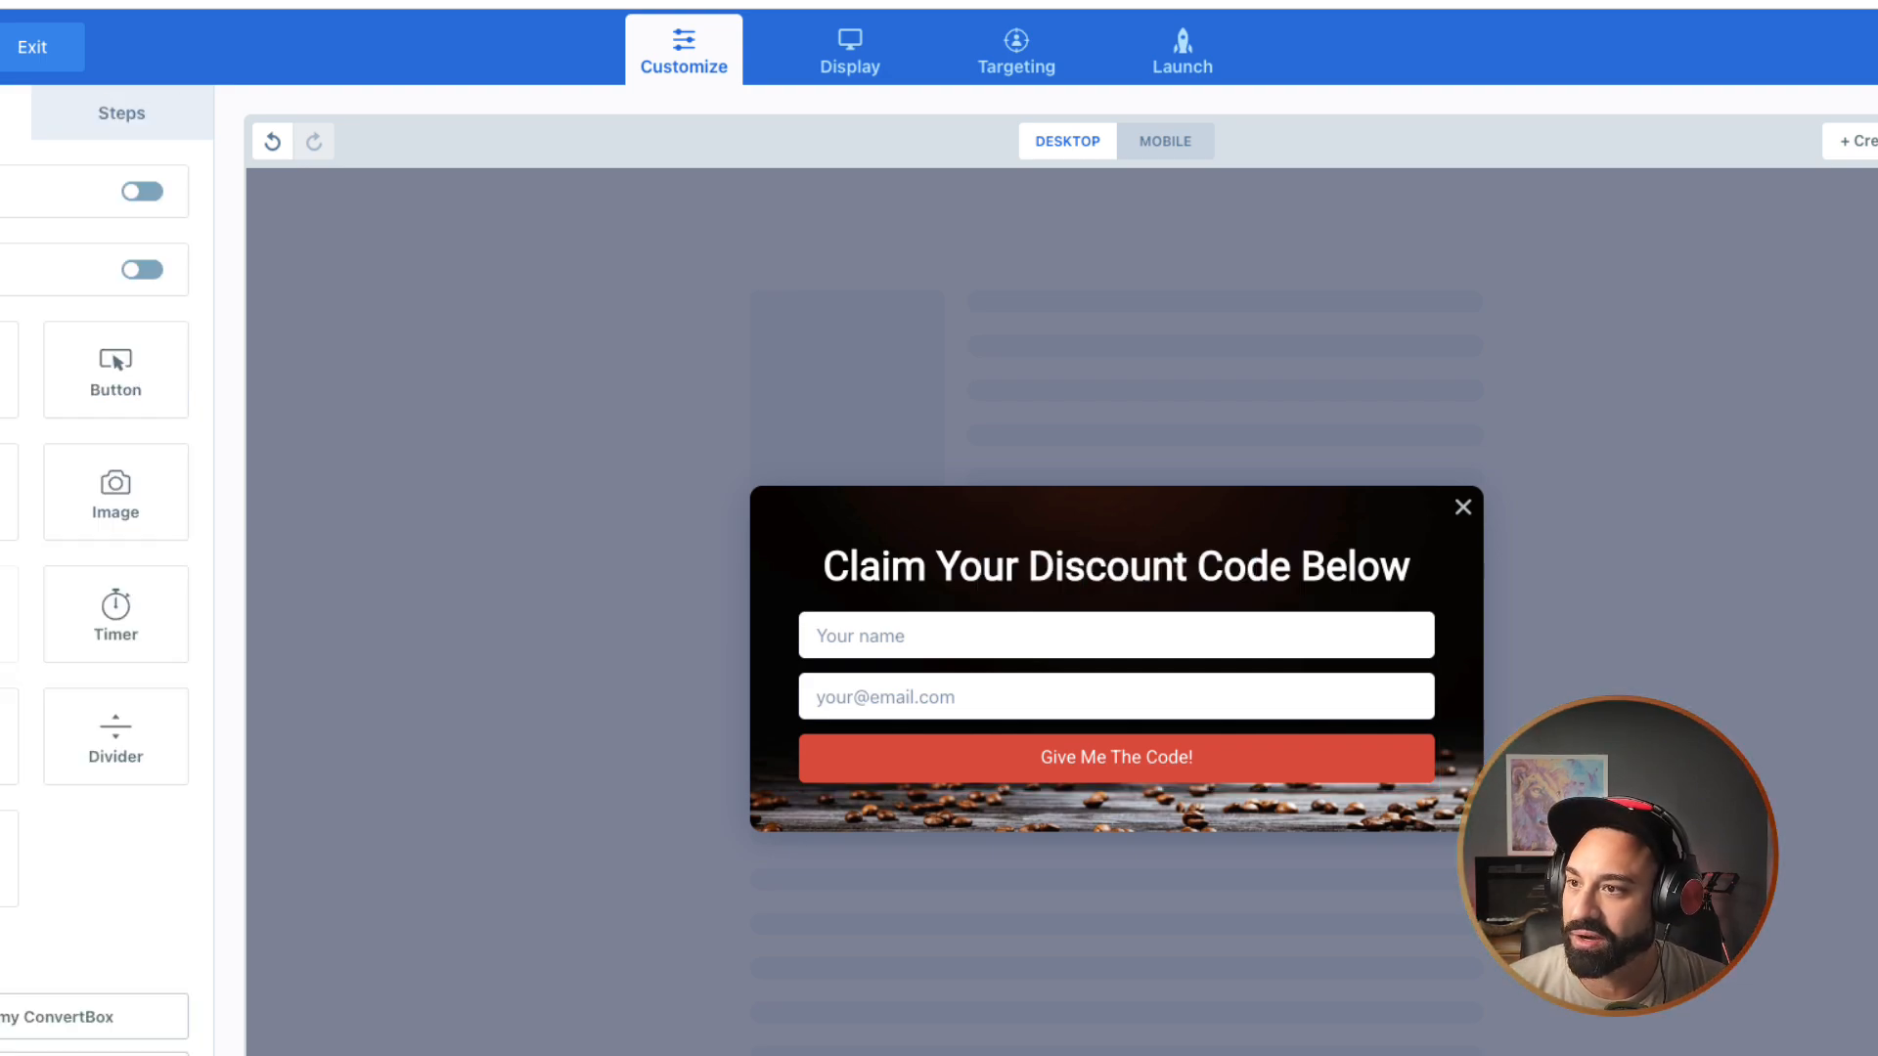
Step: Create a new blank third step in the popup after the opt-in form step
left_click(122, 113)
left_click(39, 407)
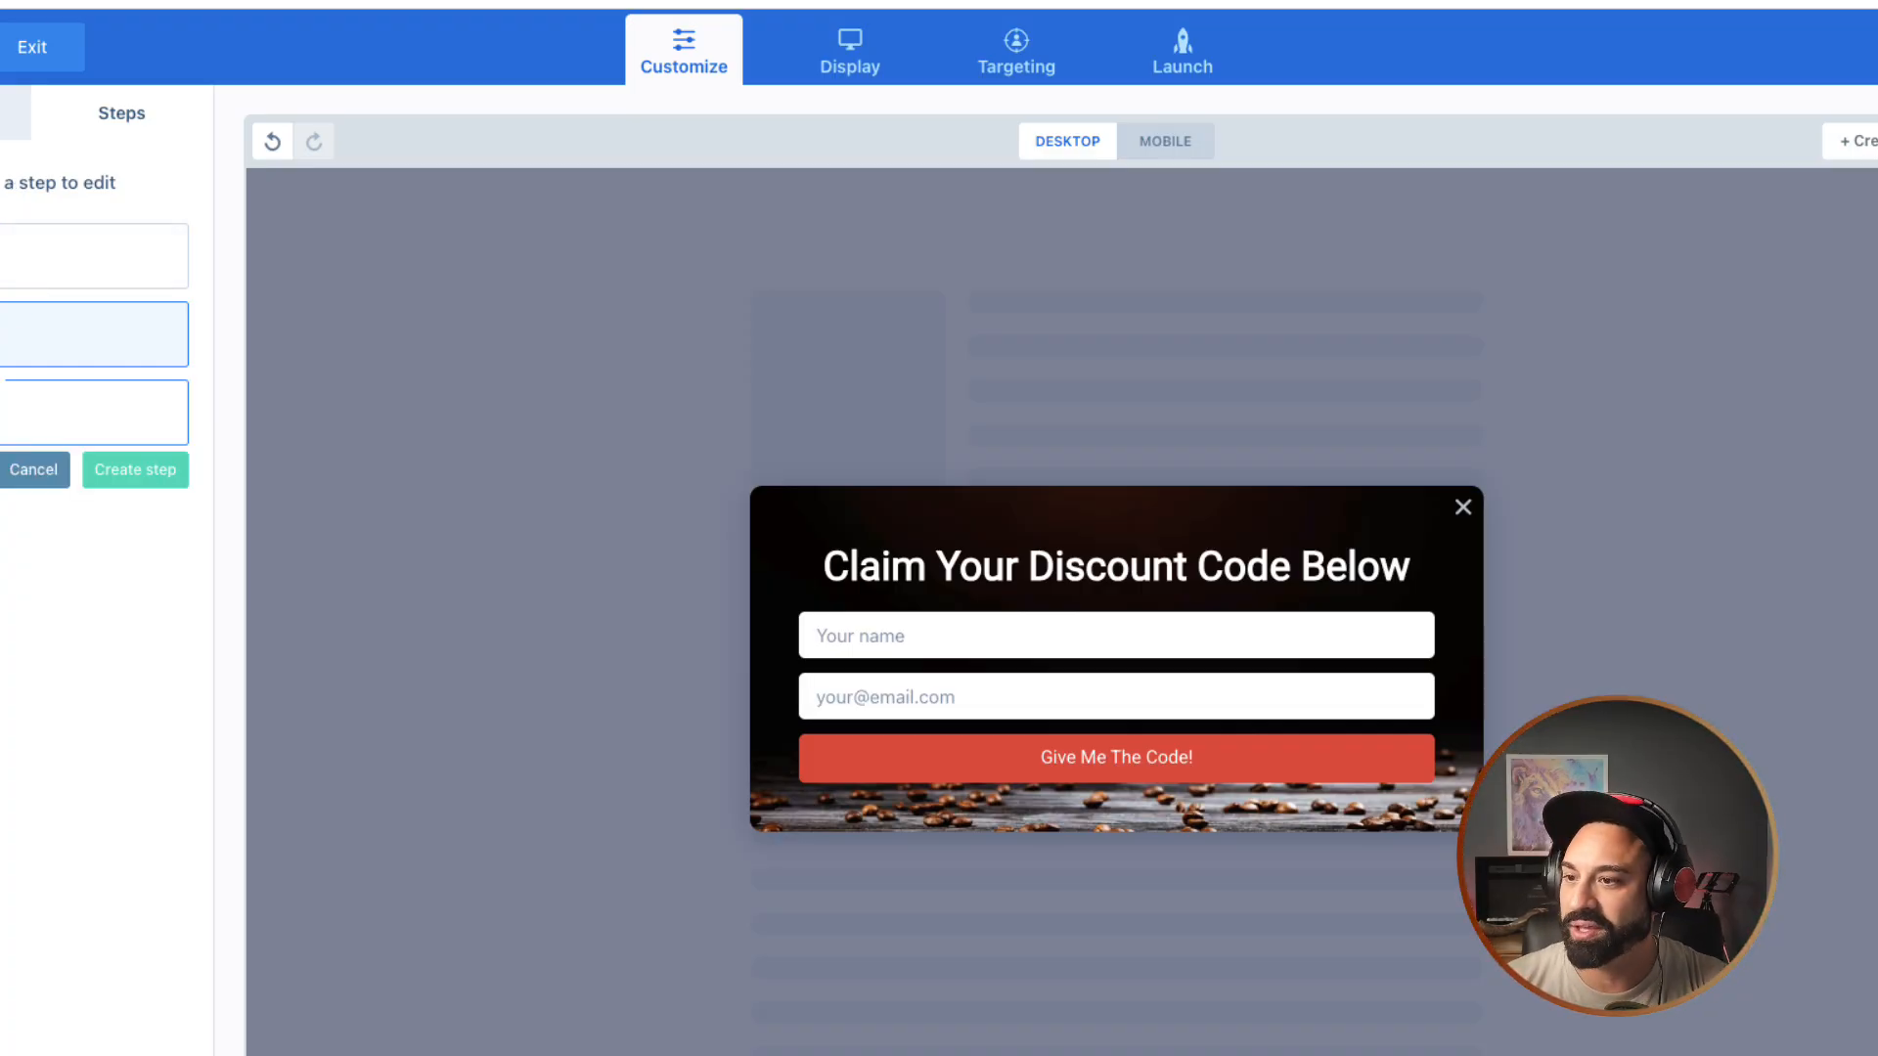
key("Return")
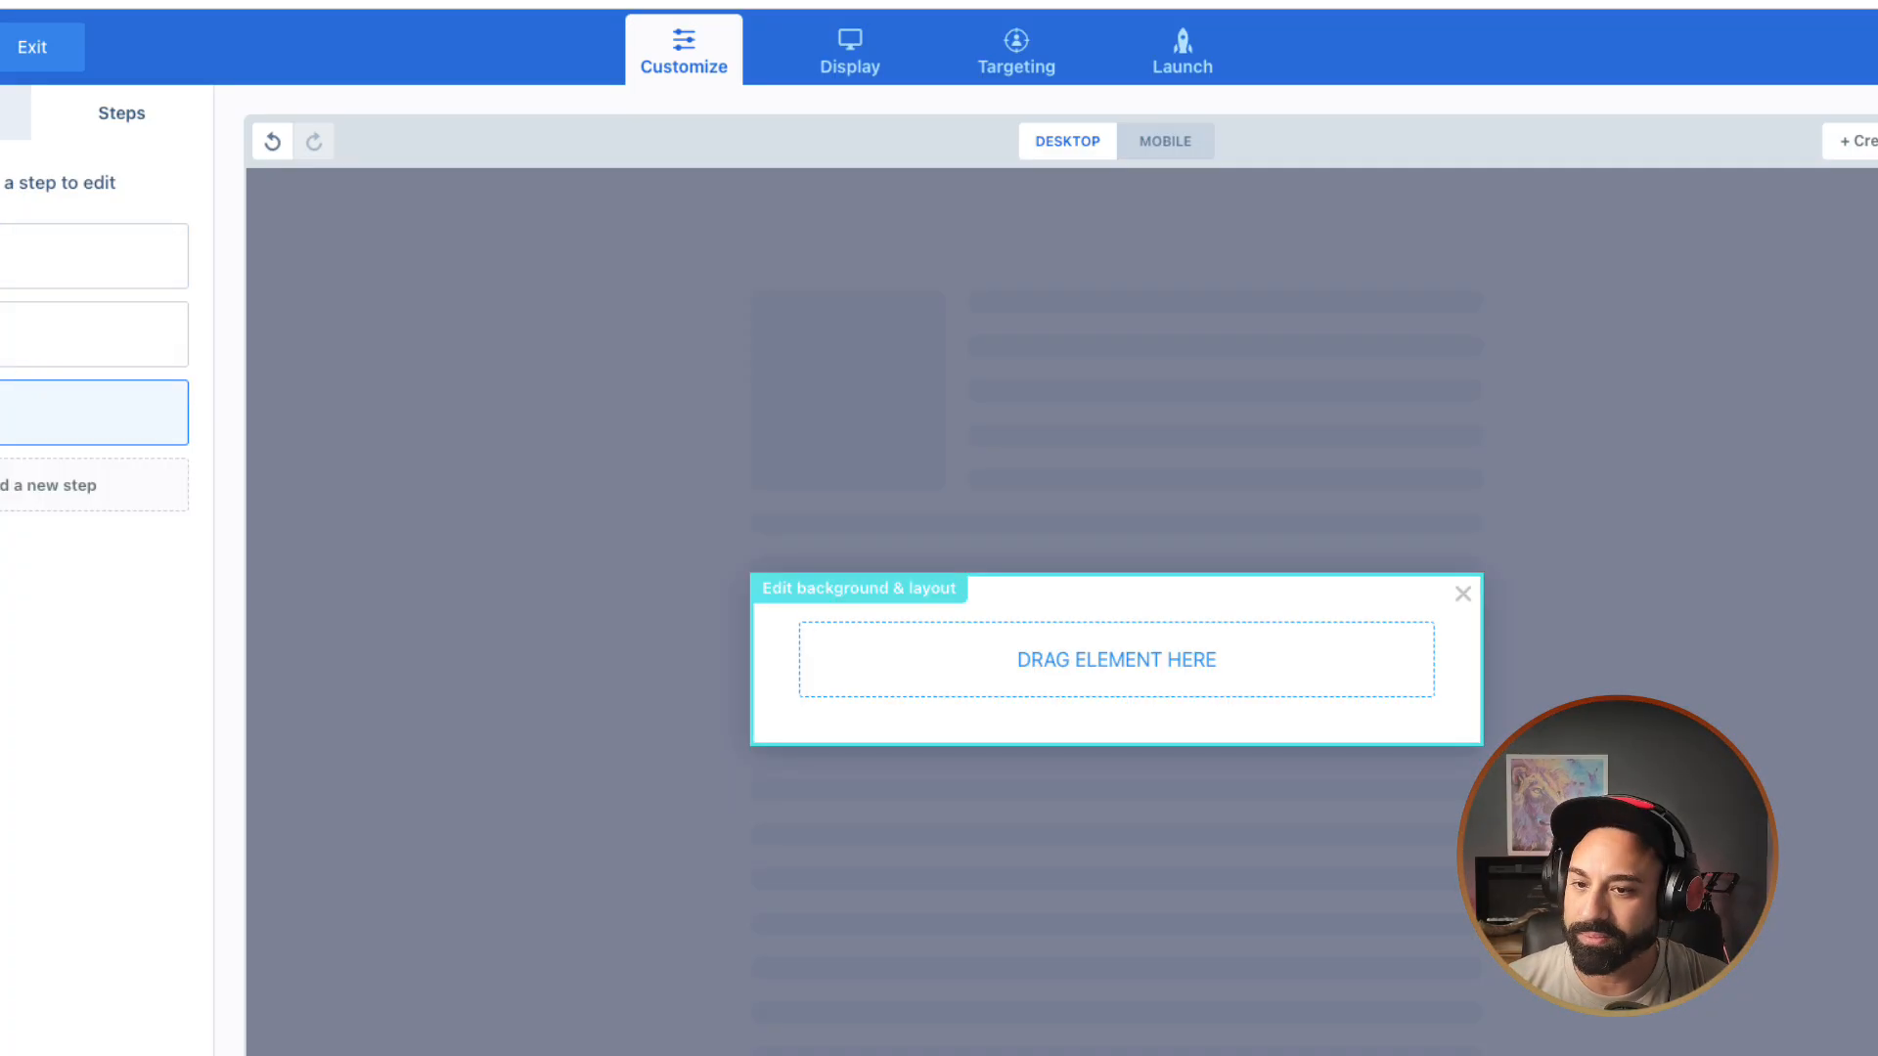
Step: Add a text element to the new step reading "Thank You So Much!" and, on a second line, "Check Your Email for the coupon code"
left_click(12, 114)
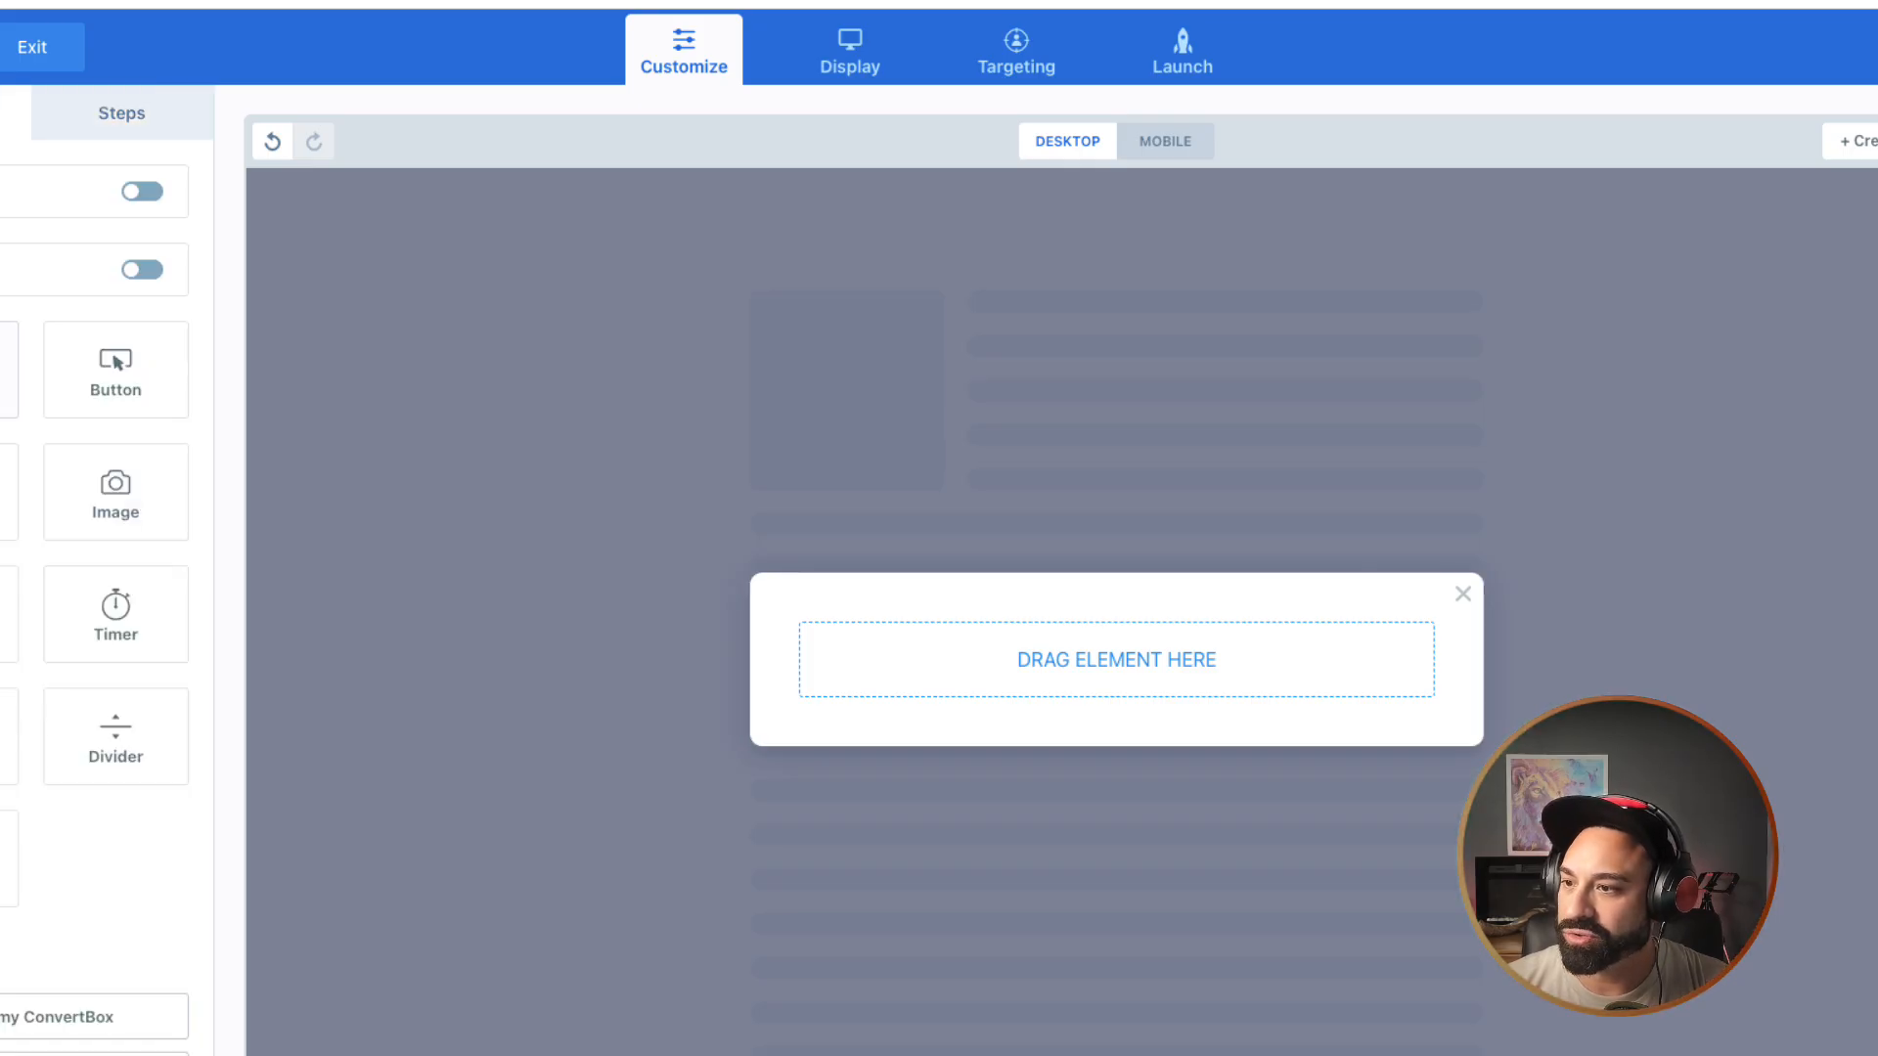
left_click_drag(10, 370, 1086, 658)
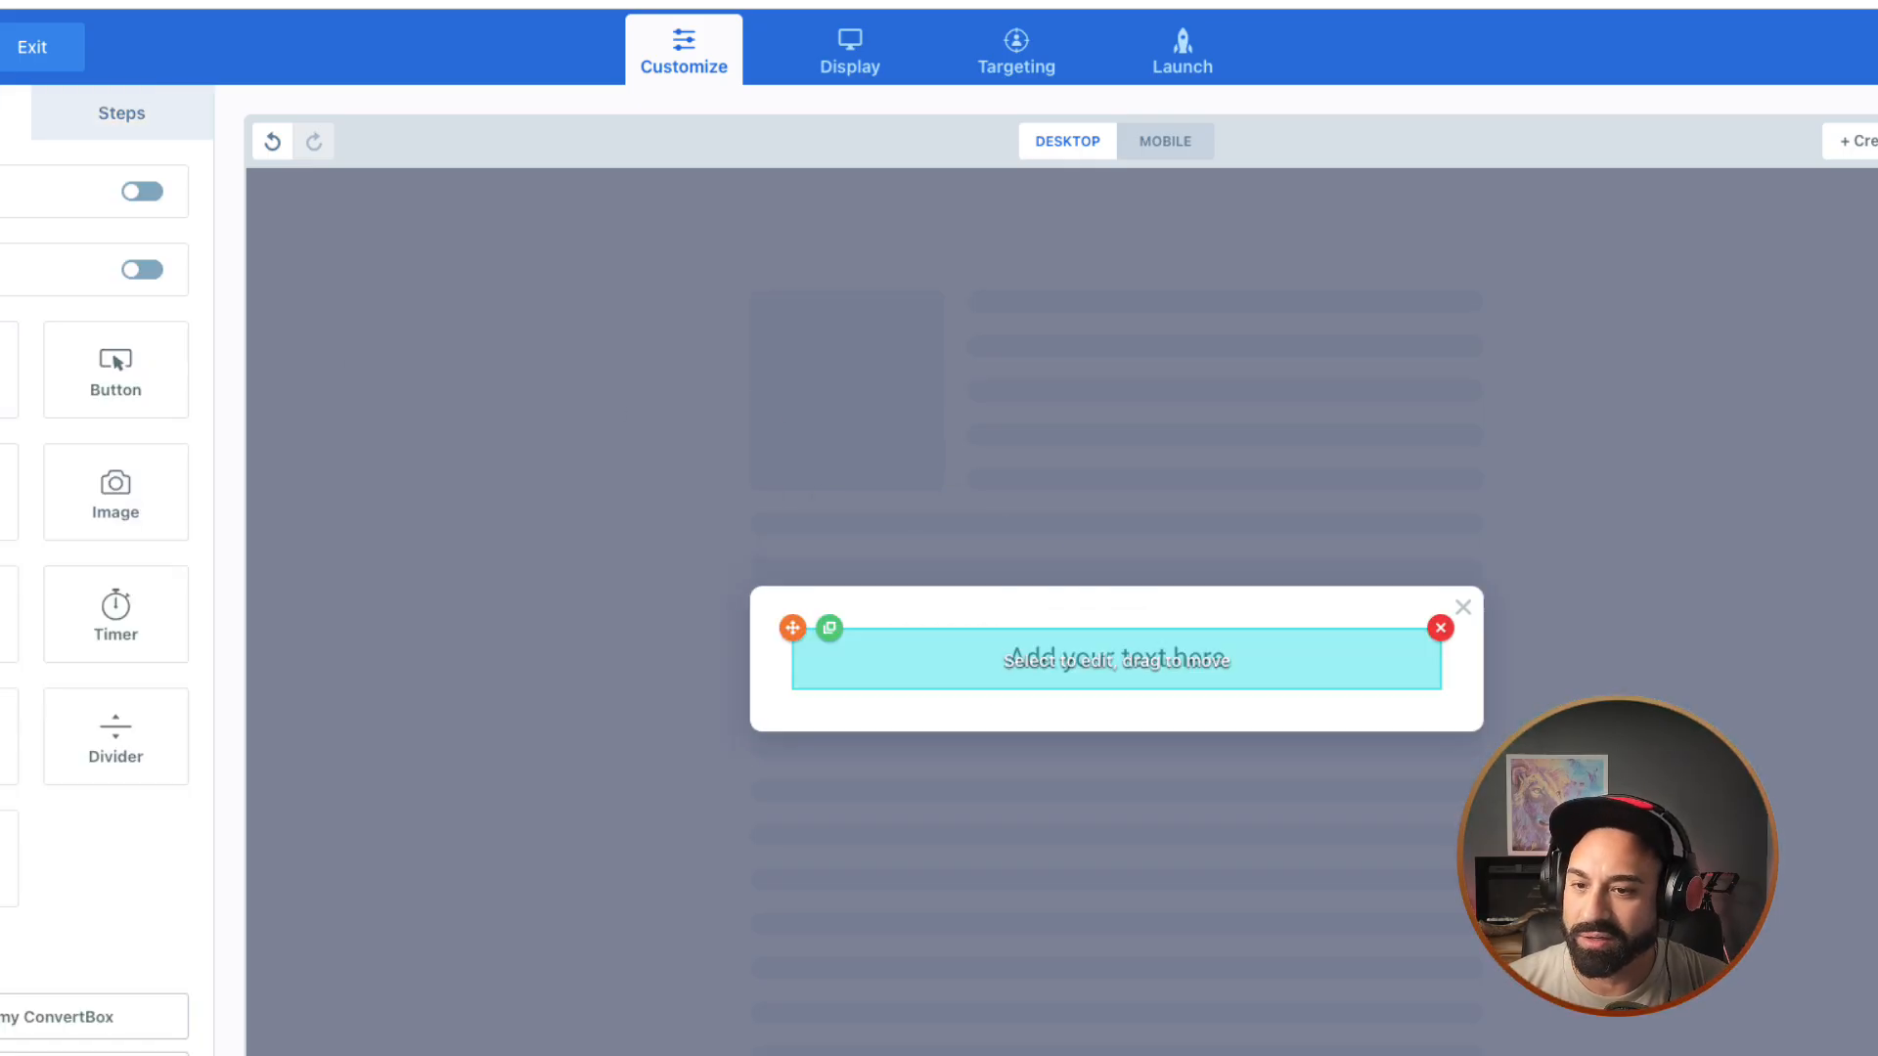
left_click(1085, 658)
type("Than")
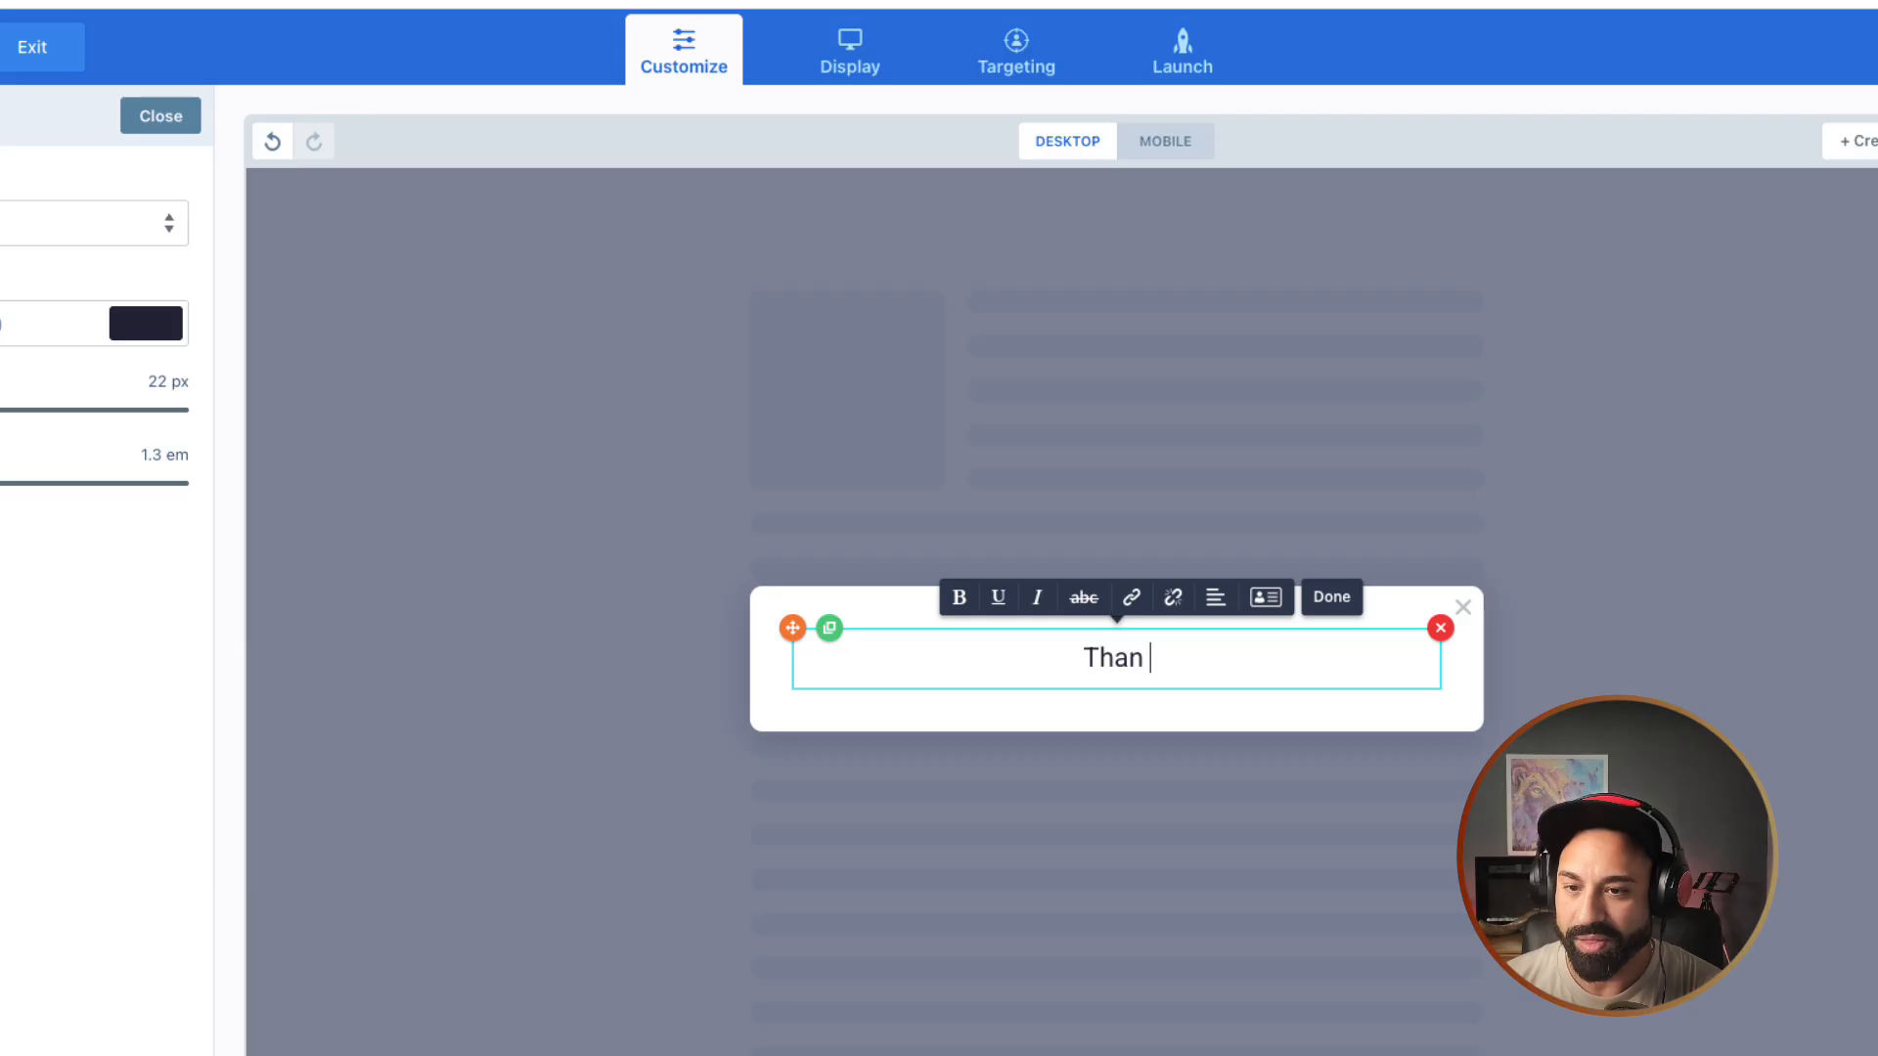
key("BackSpace")
type("k You So M")
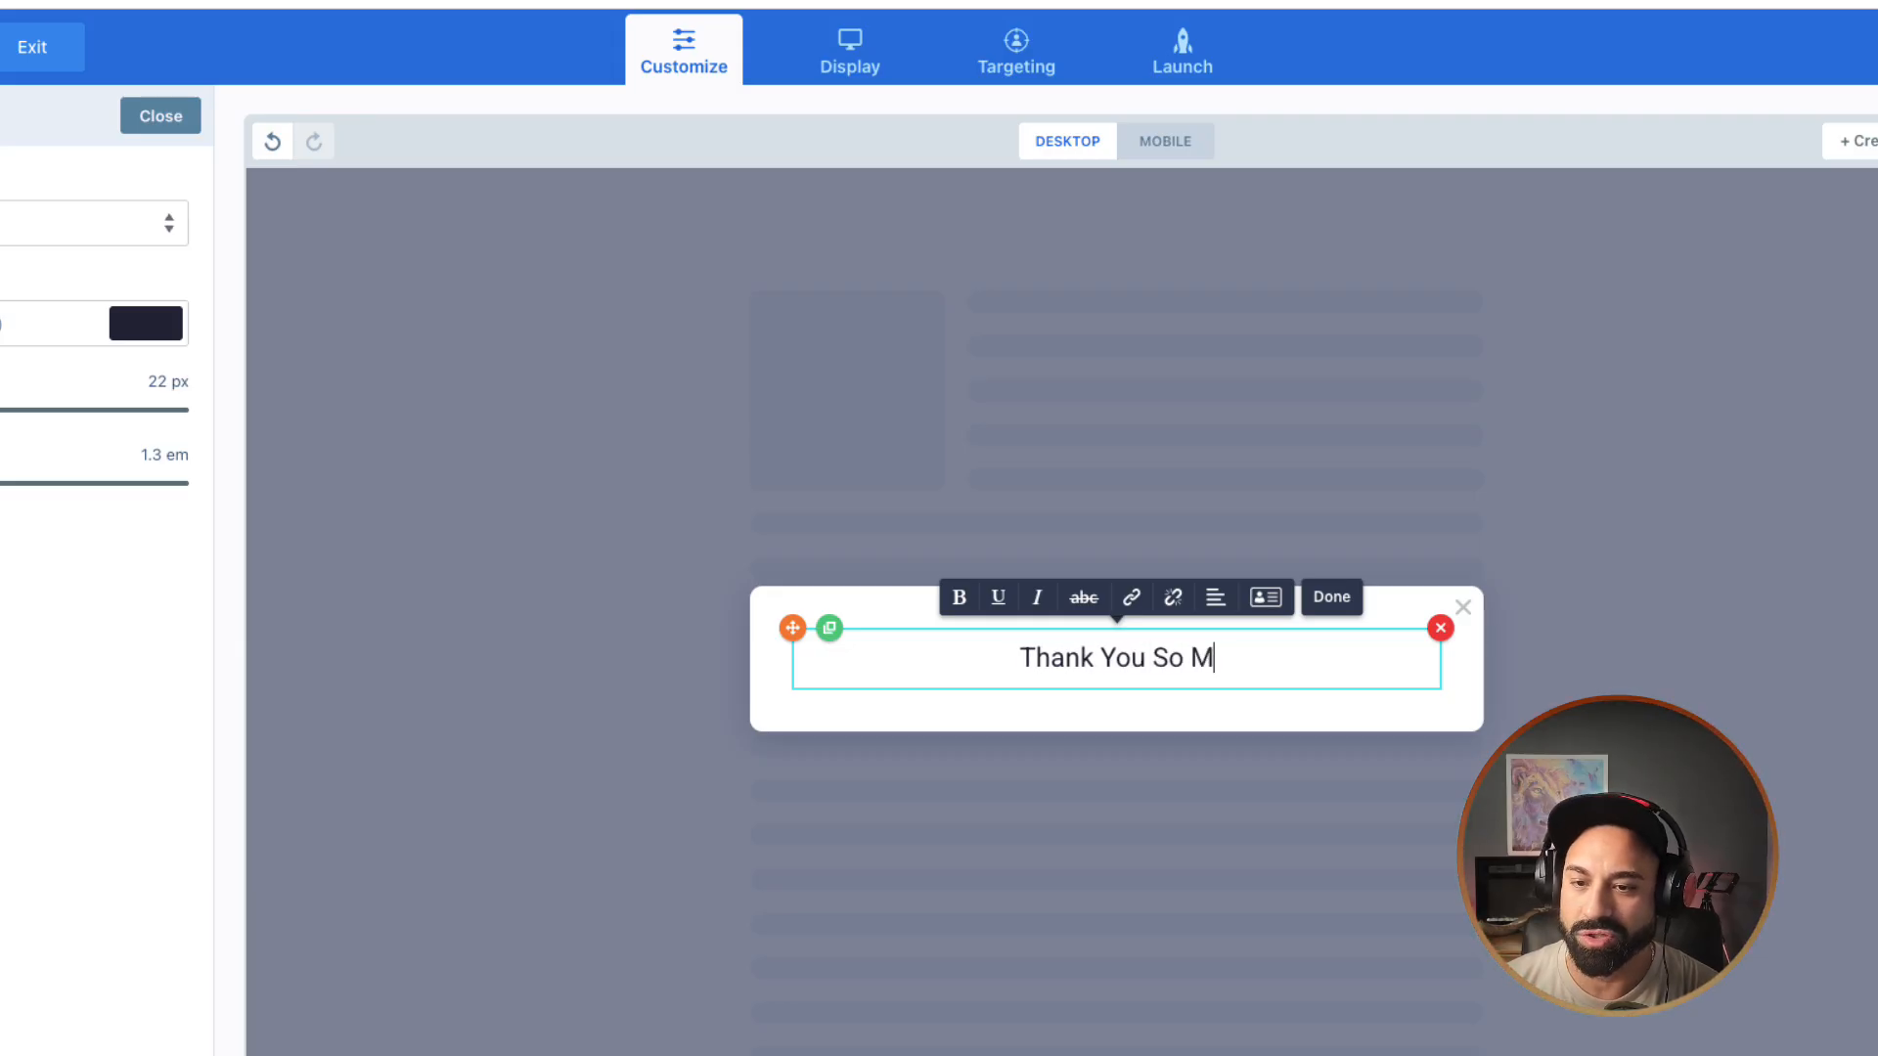
type("uch!")
key("Return")
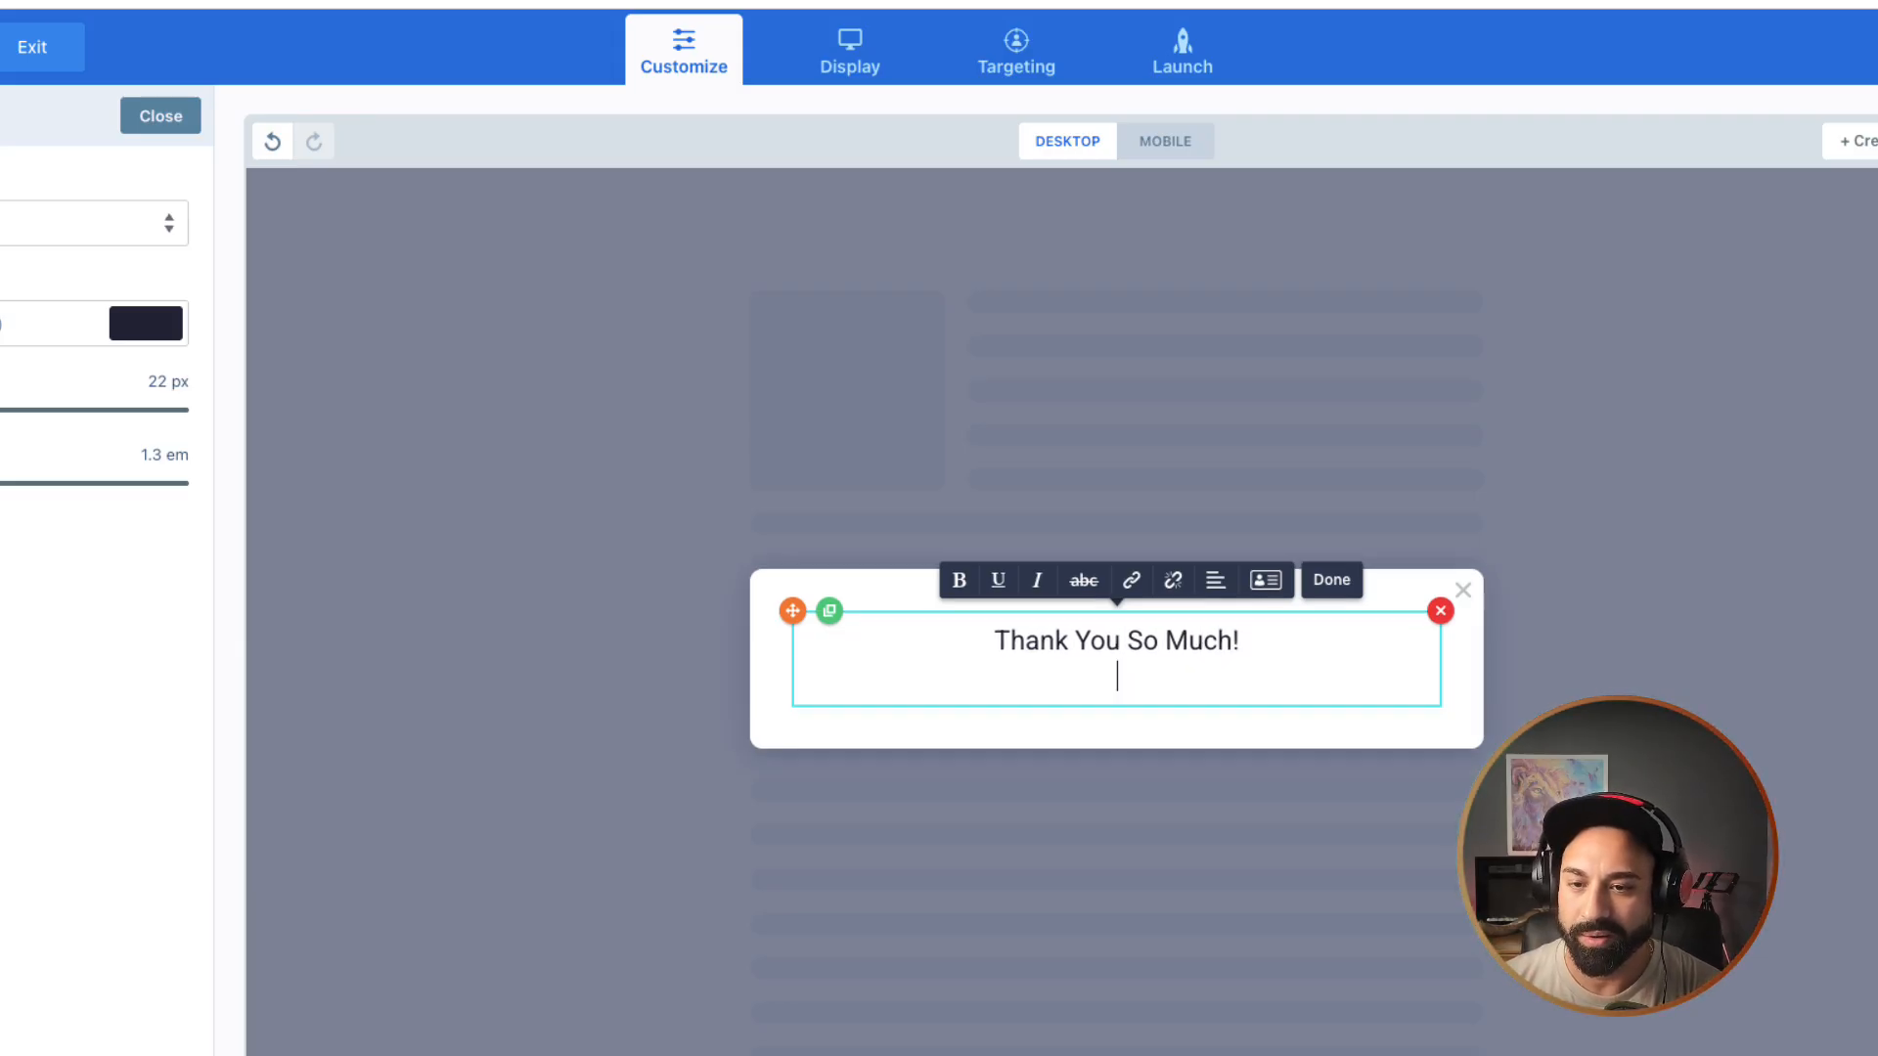
type("Chek")
key("BackSpace")
type("ck ")
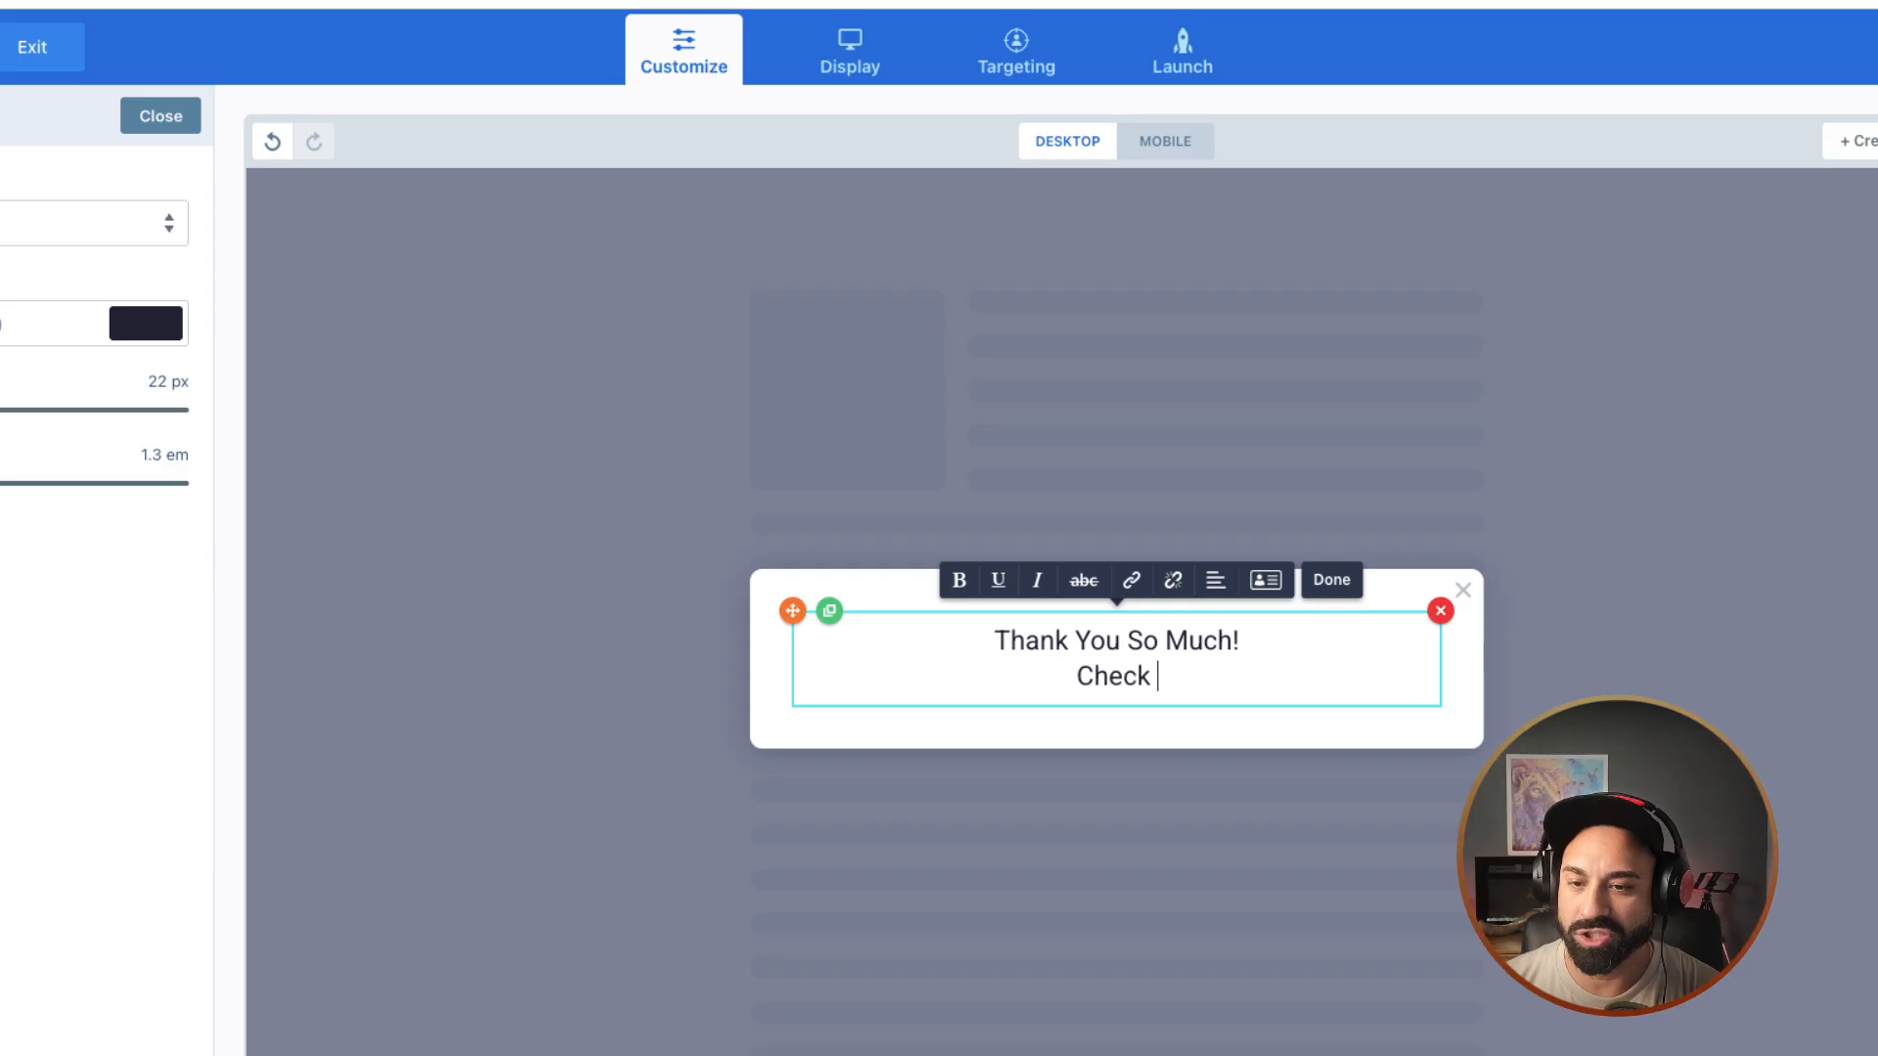
type("Your Email for the coupon ")
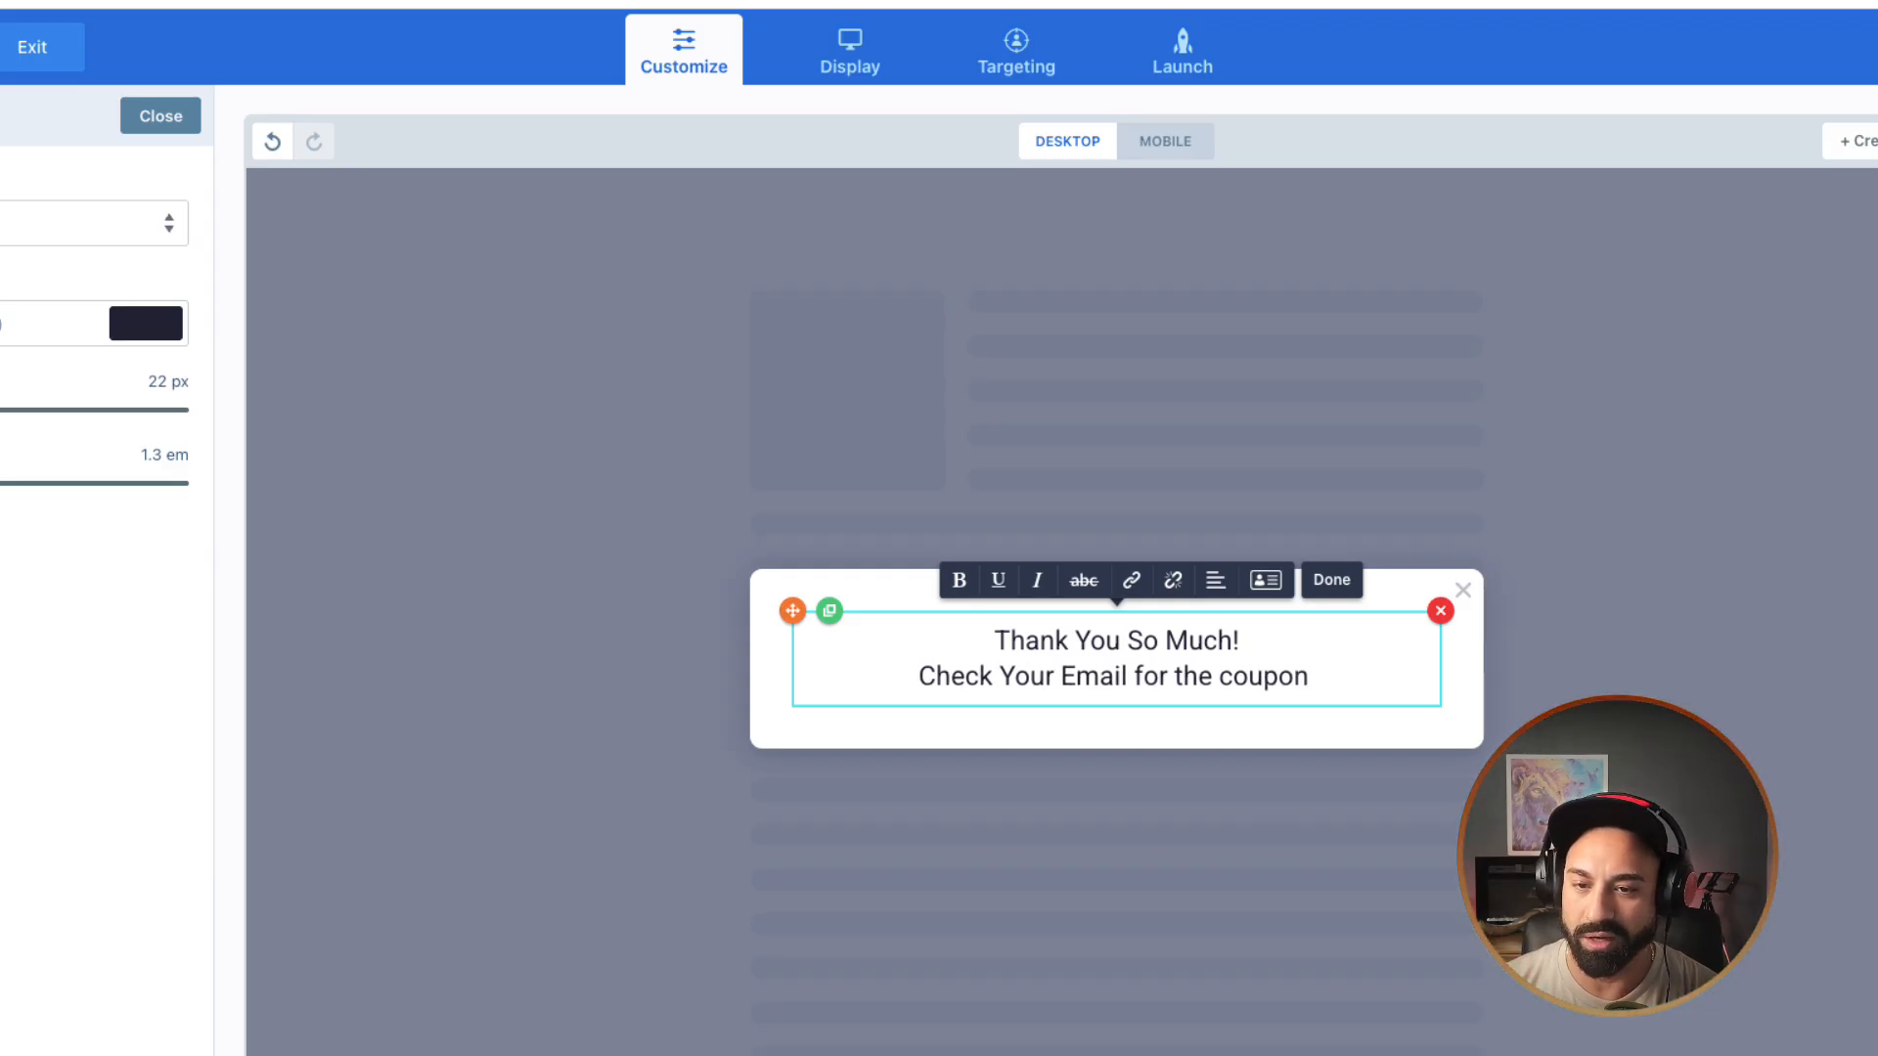
type("code")
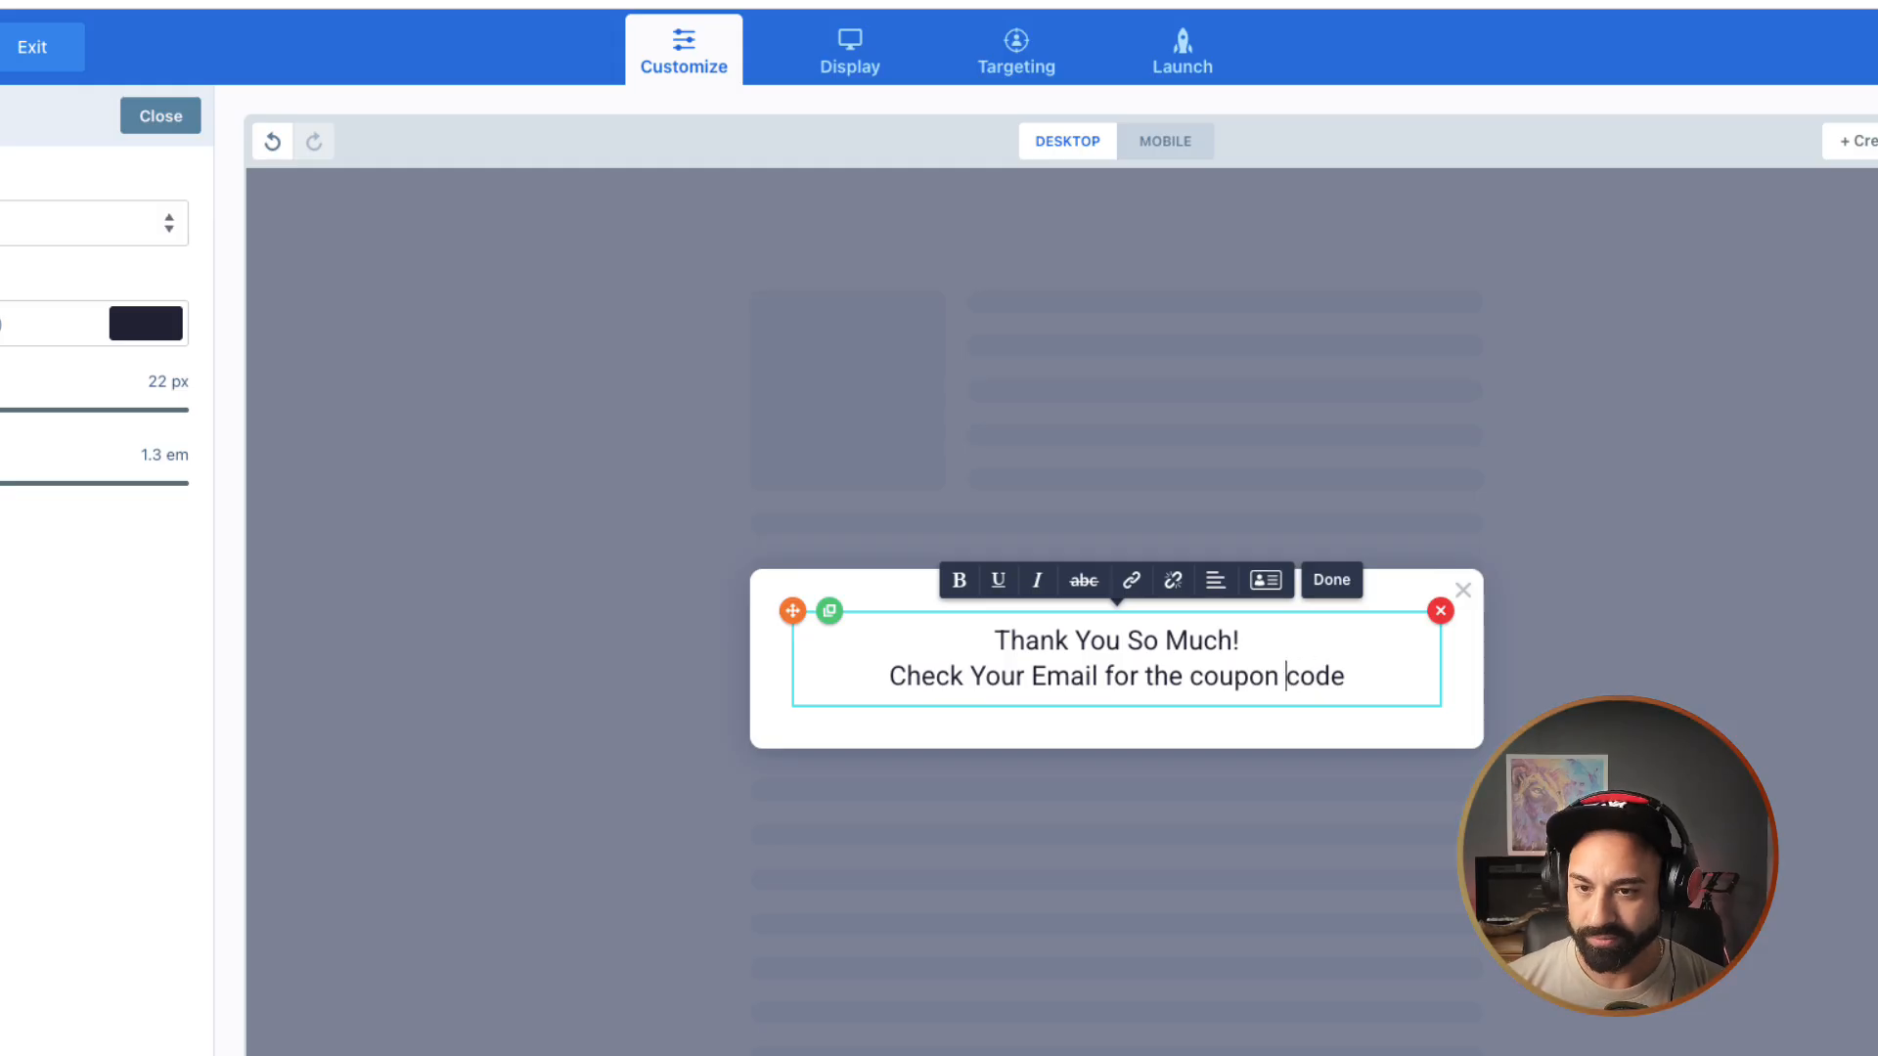
Step: Capitalize the last two words of the second line so they read "Coupon Code"
key("Left")
key("Left")
key("Left")
key("Left")
key("Left")
key("Left")
key("BackSpace")
type("C")
key("Right")
key("Right")
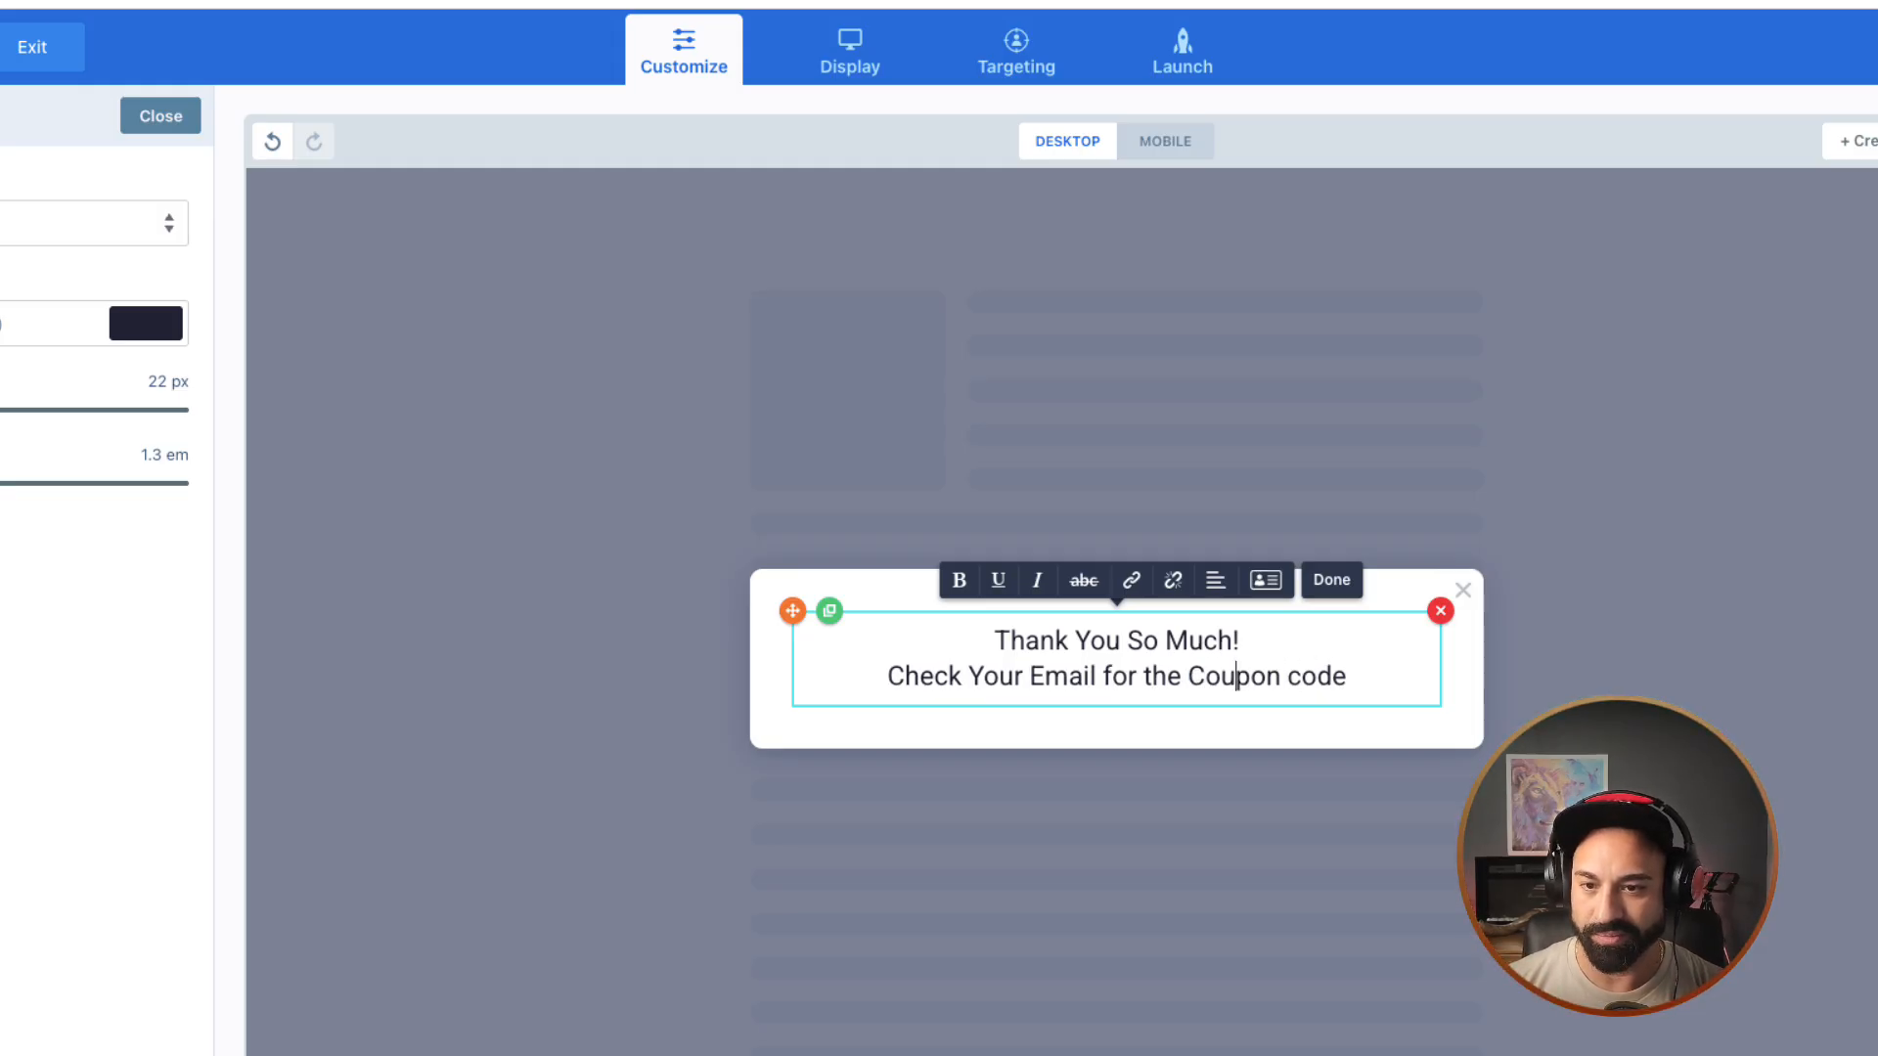
key("Right")
key("Delete")
type("C")
key("End")
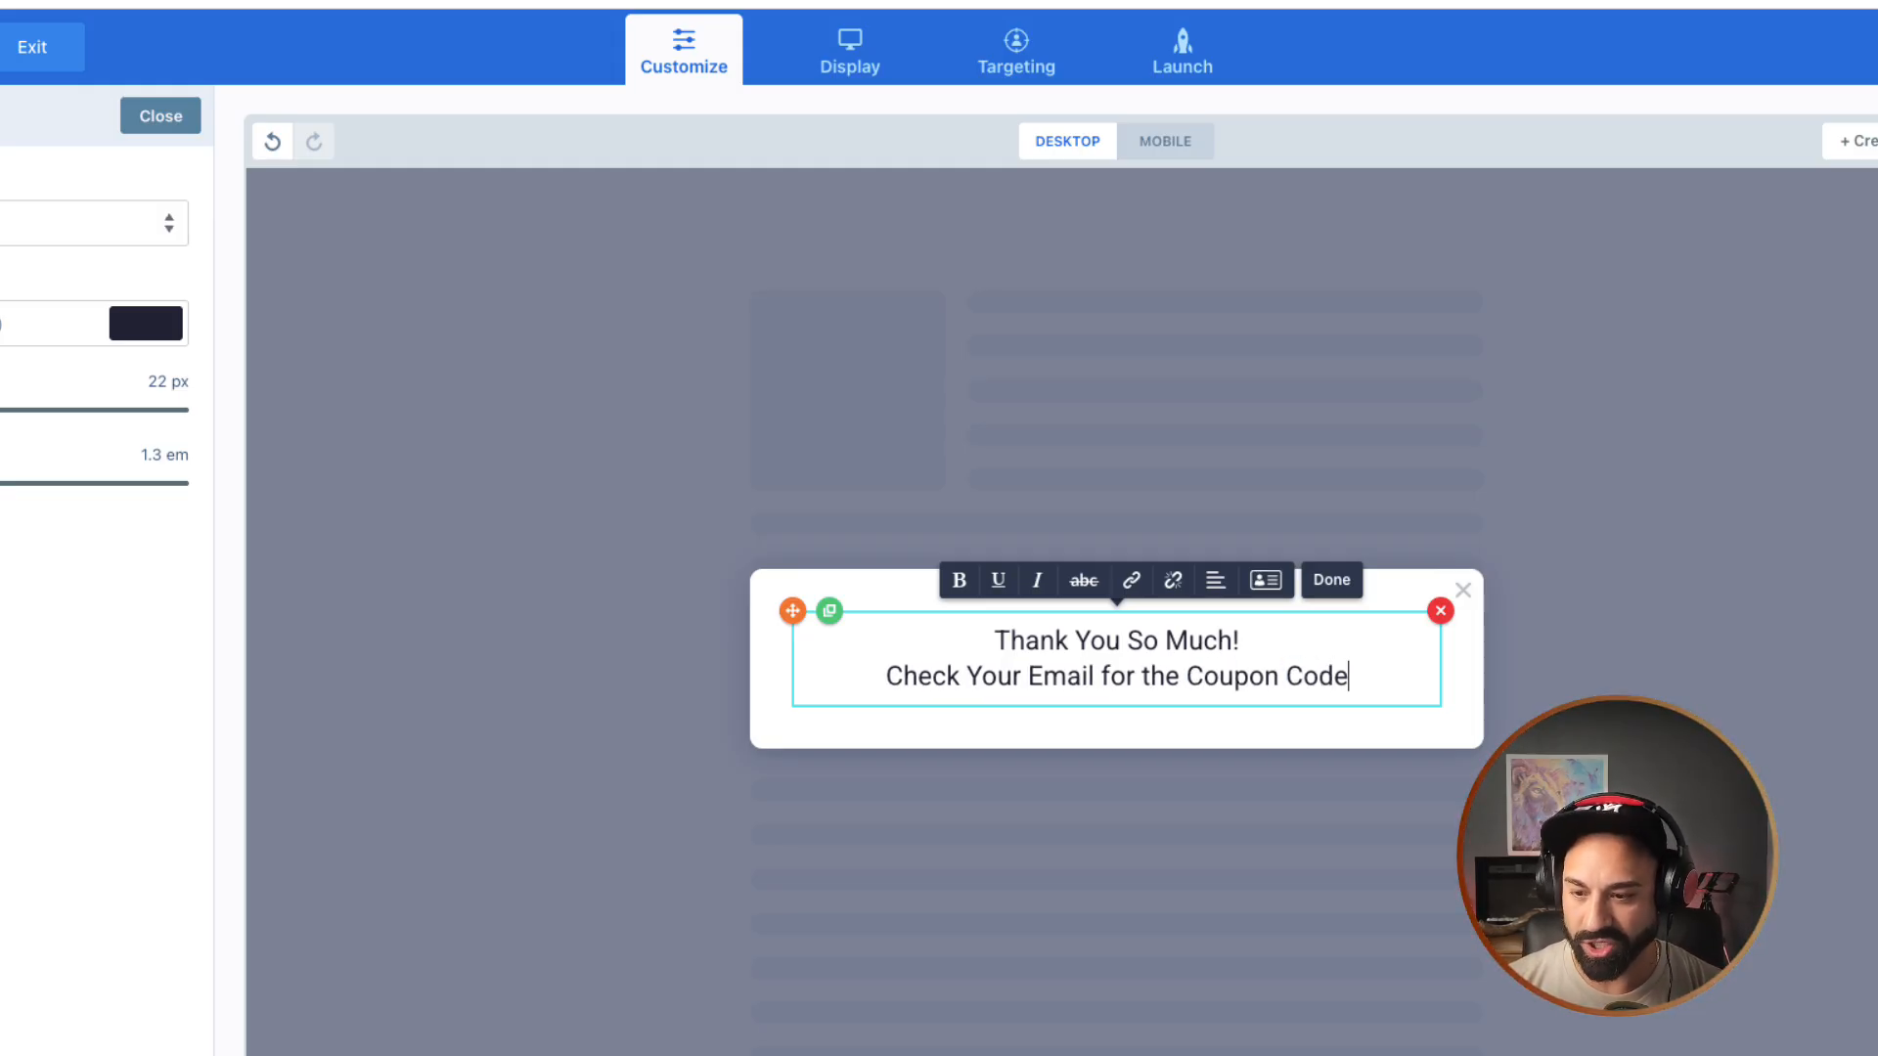
Step: End the thank-you text's second line with an exclamation mark, make all the text bold, and set its size to 39 px
type("!")
key("ctrl+a")
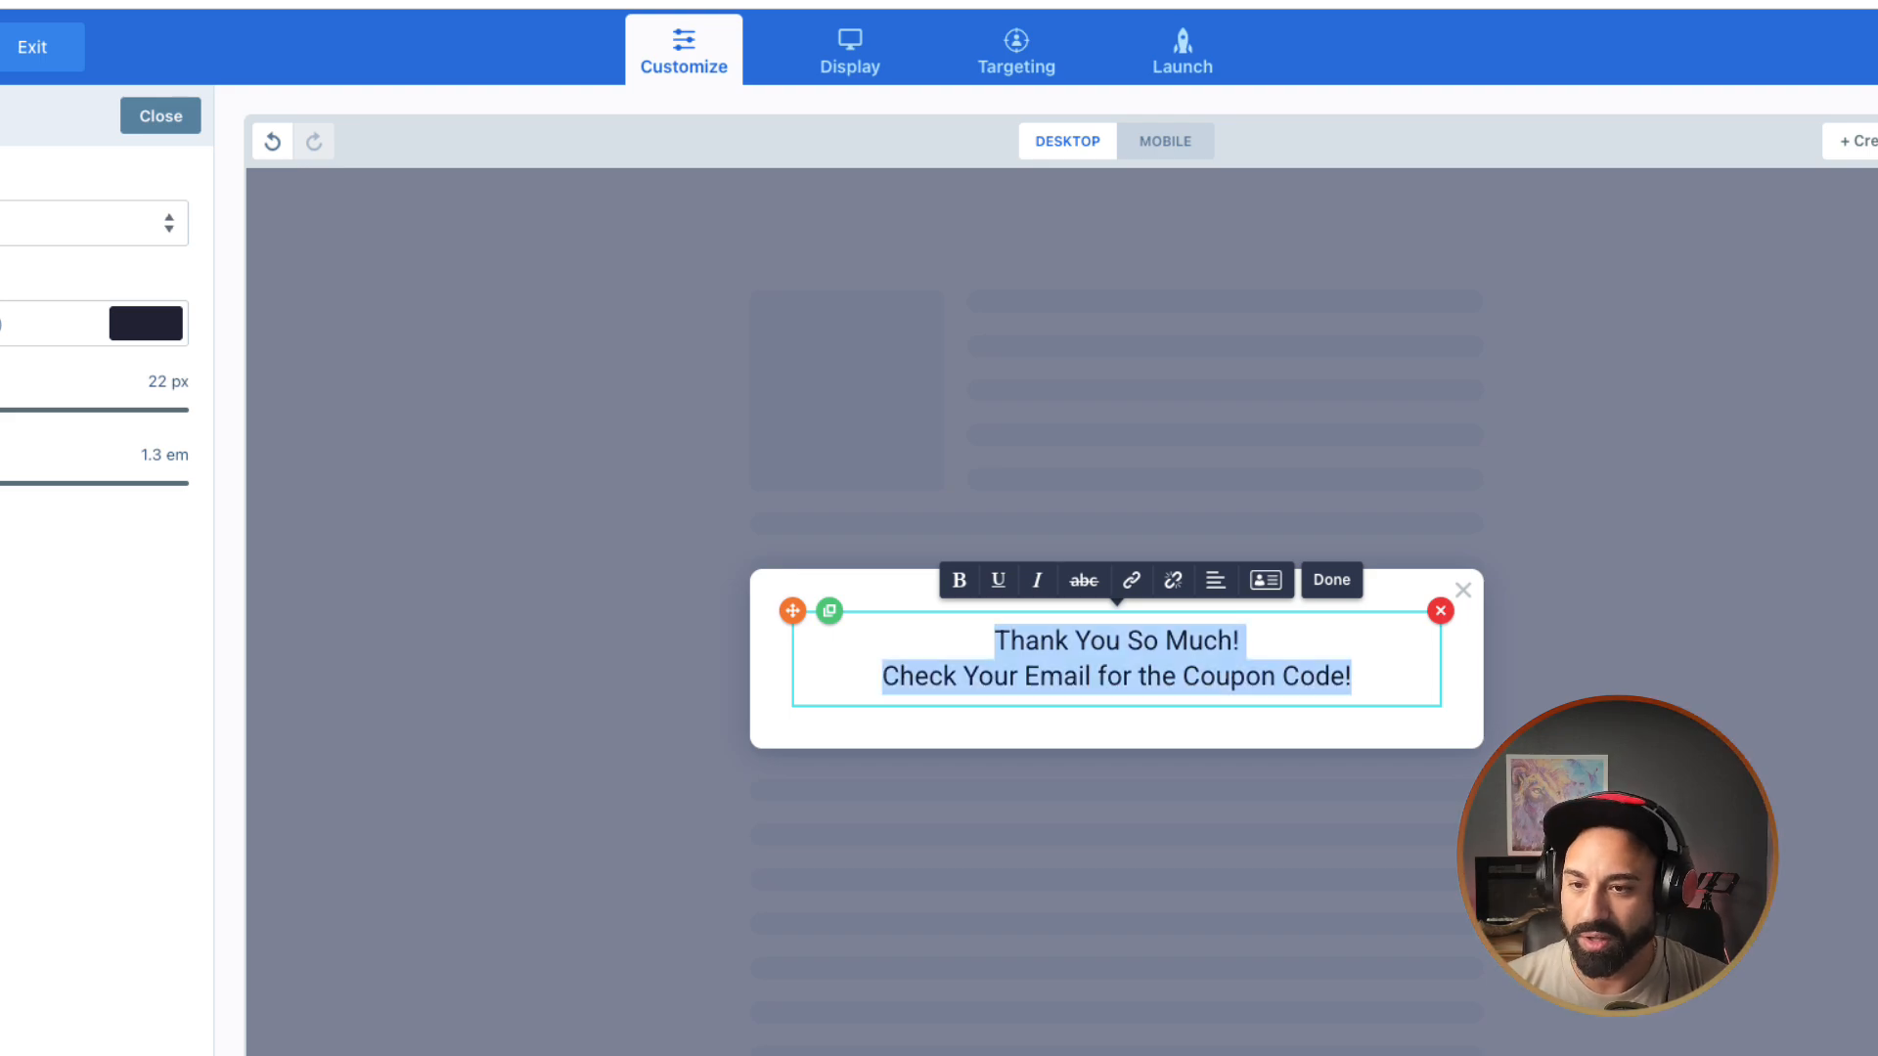
key("ctrl+b")
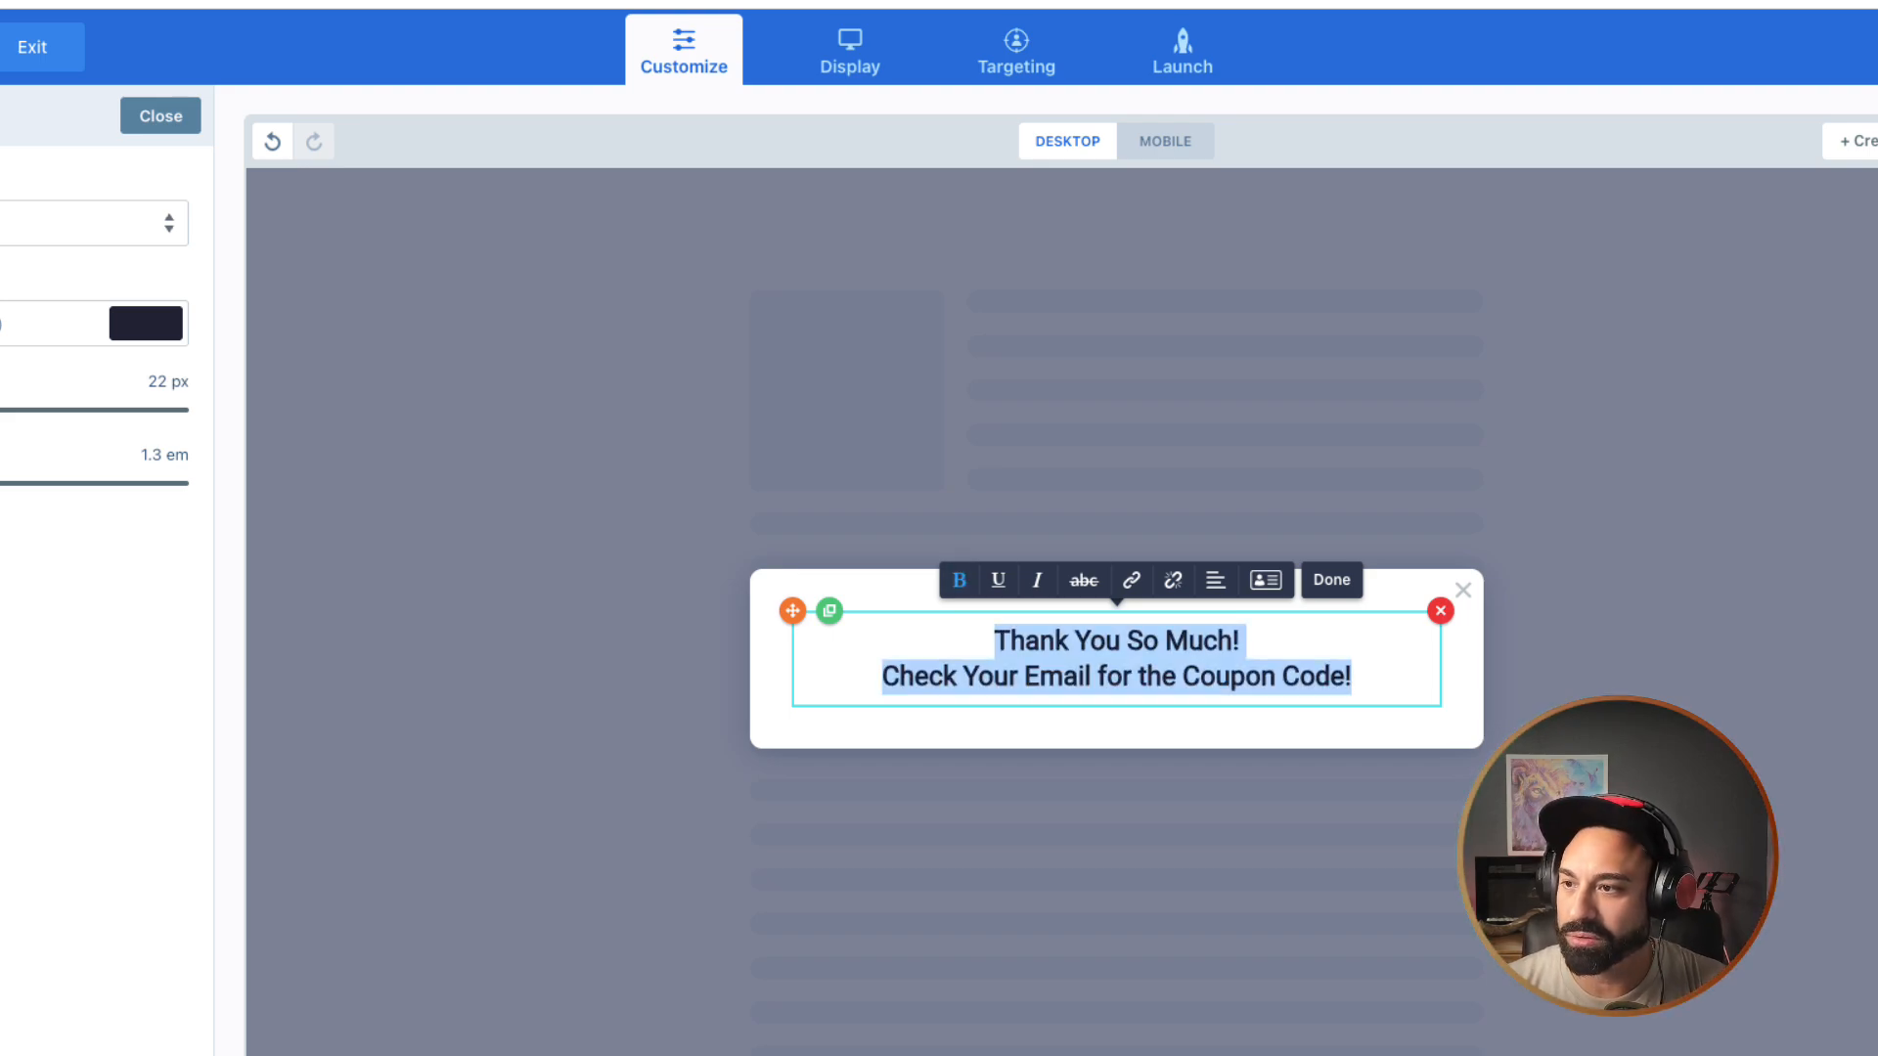
left_click_drag(0, 409, 4, 409)
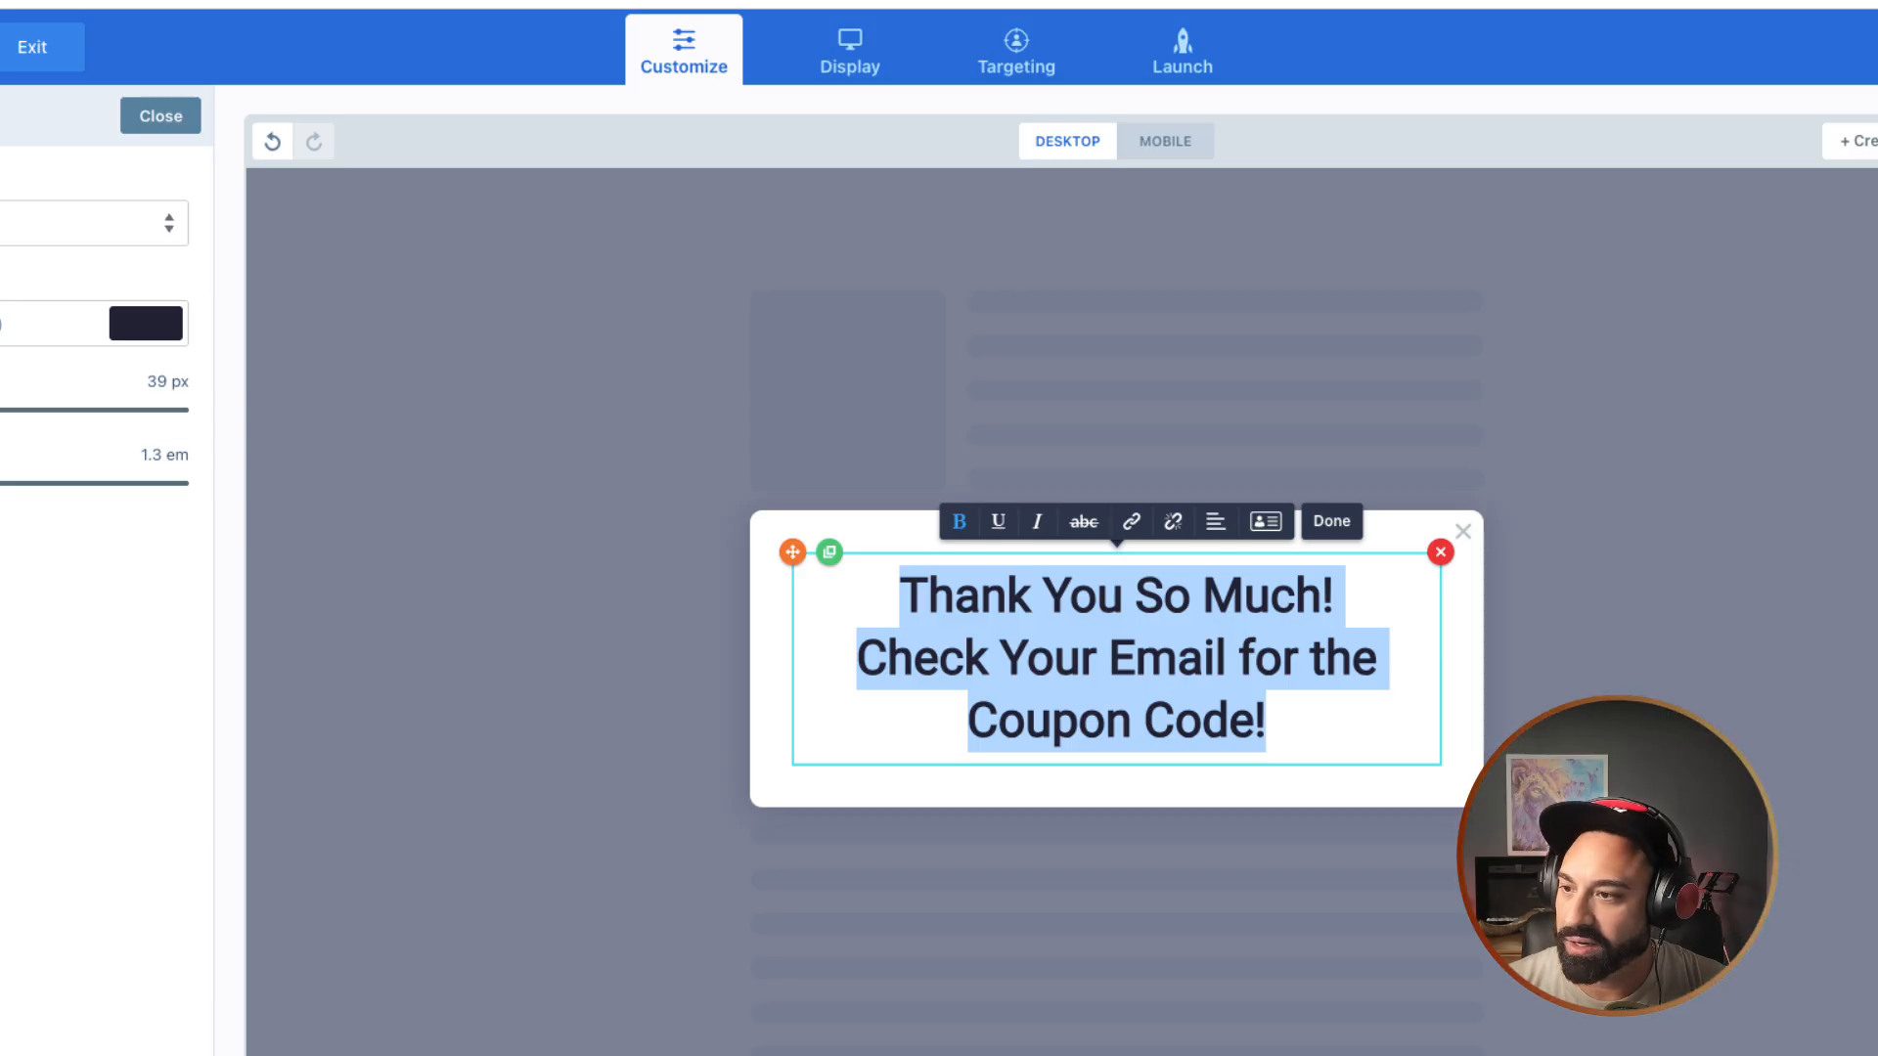
left_click(1175, 721)
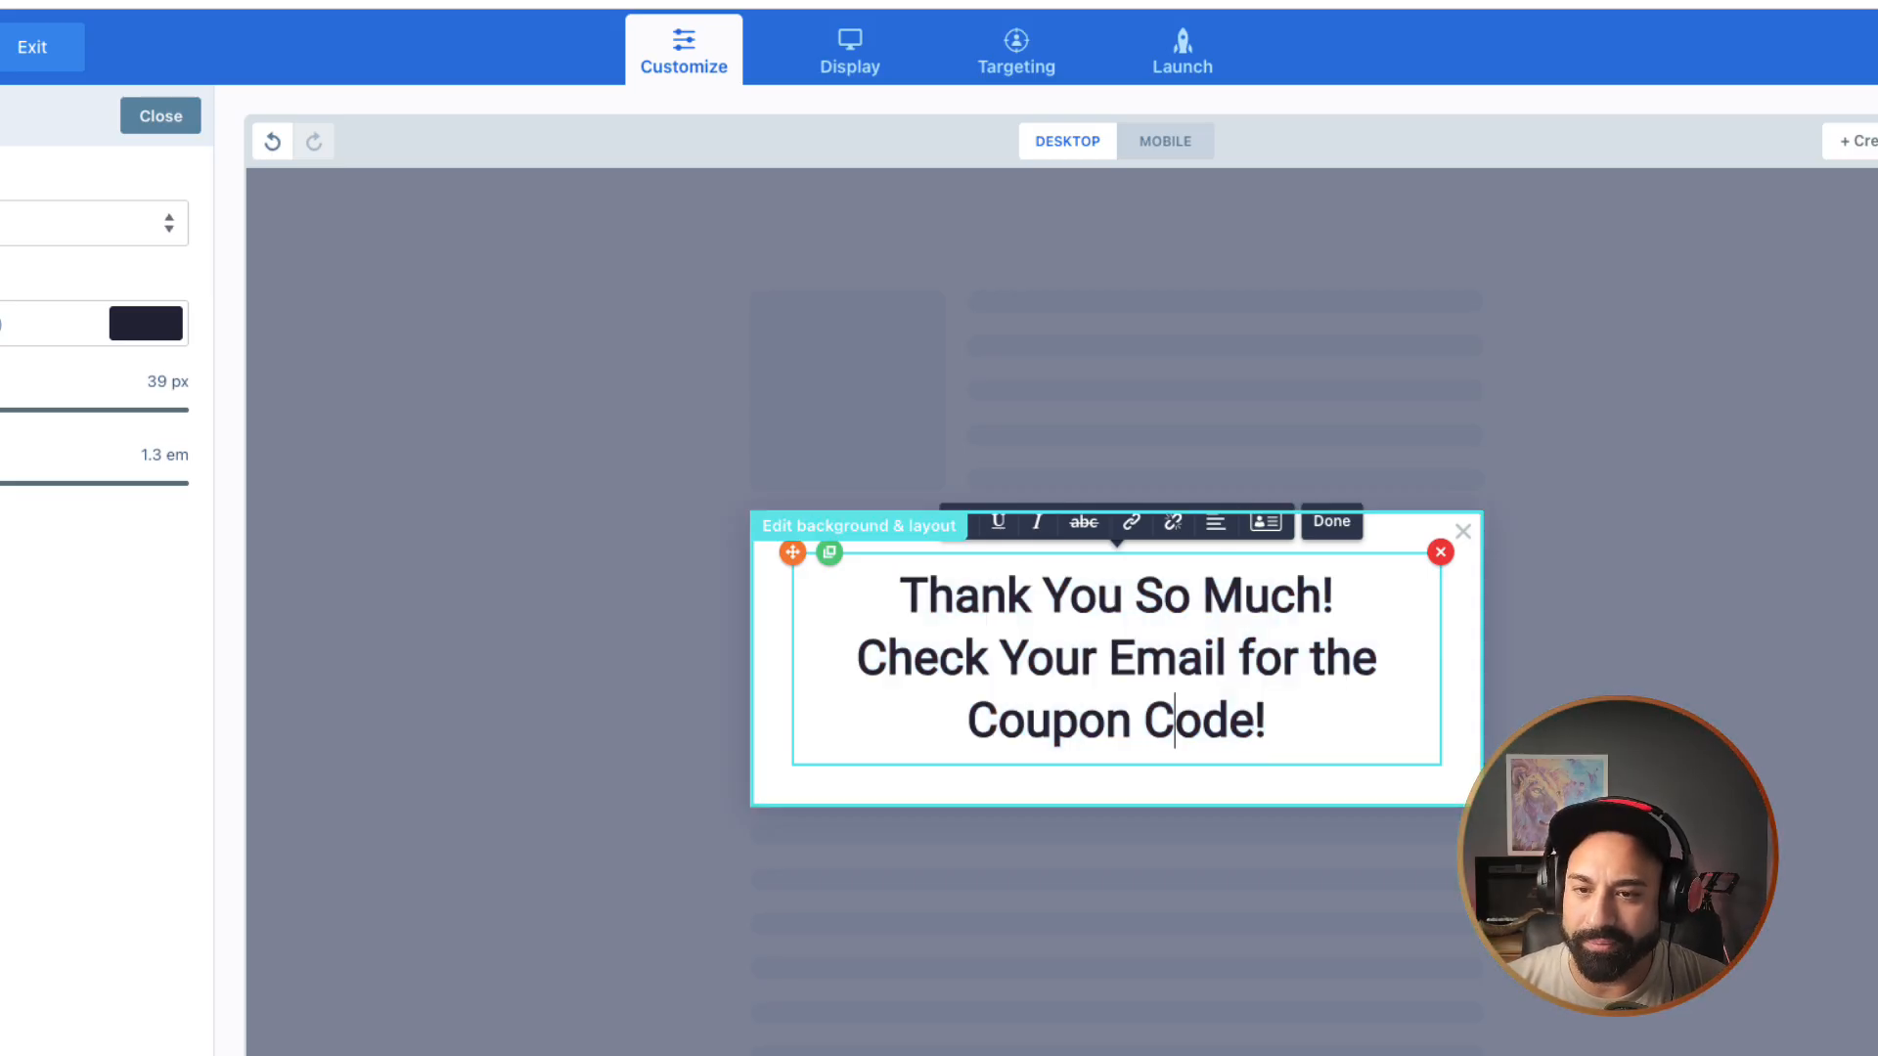
left_click(1331, 522)
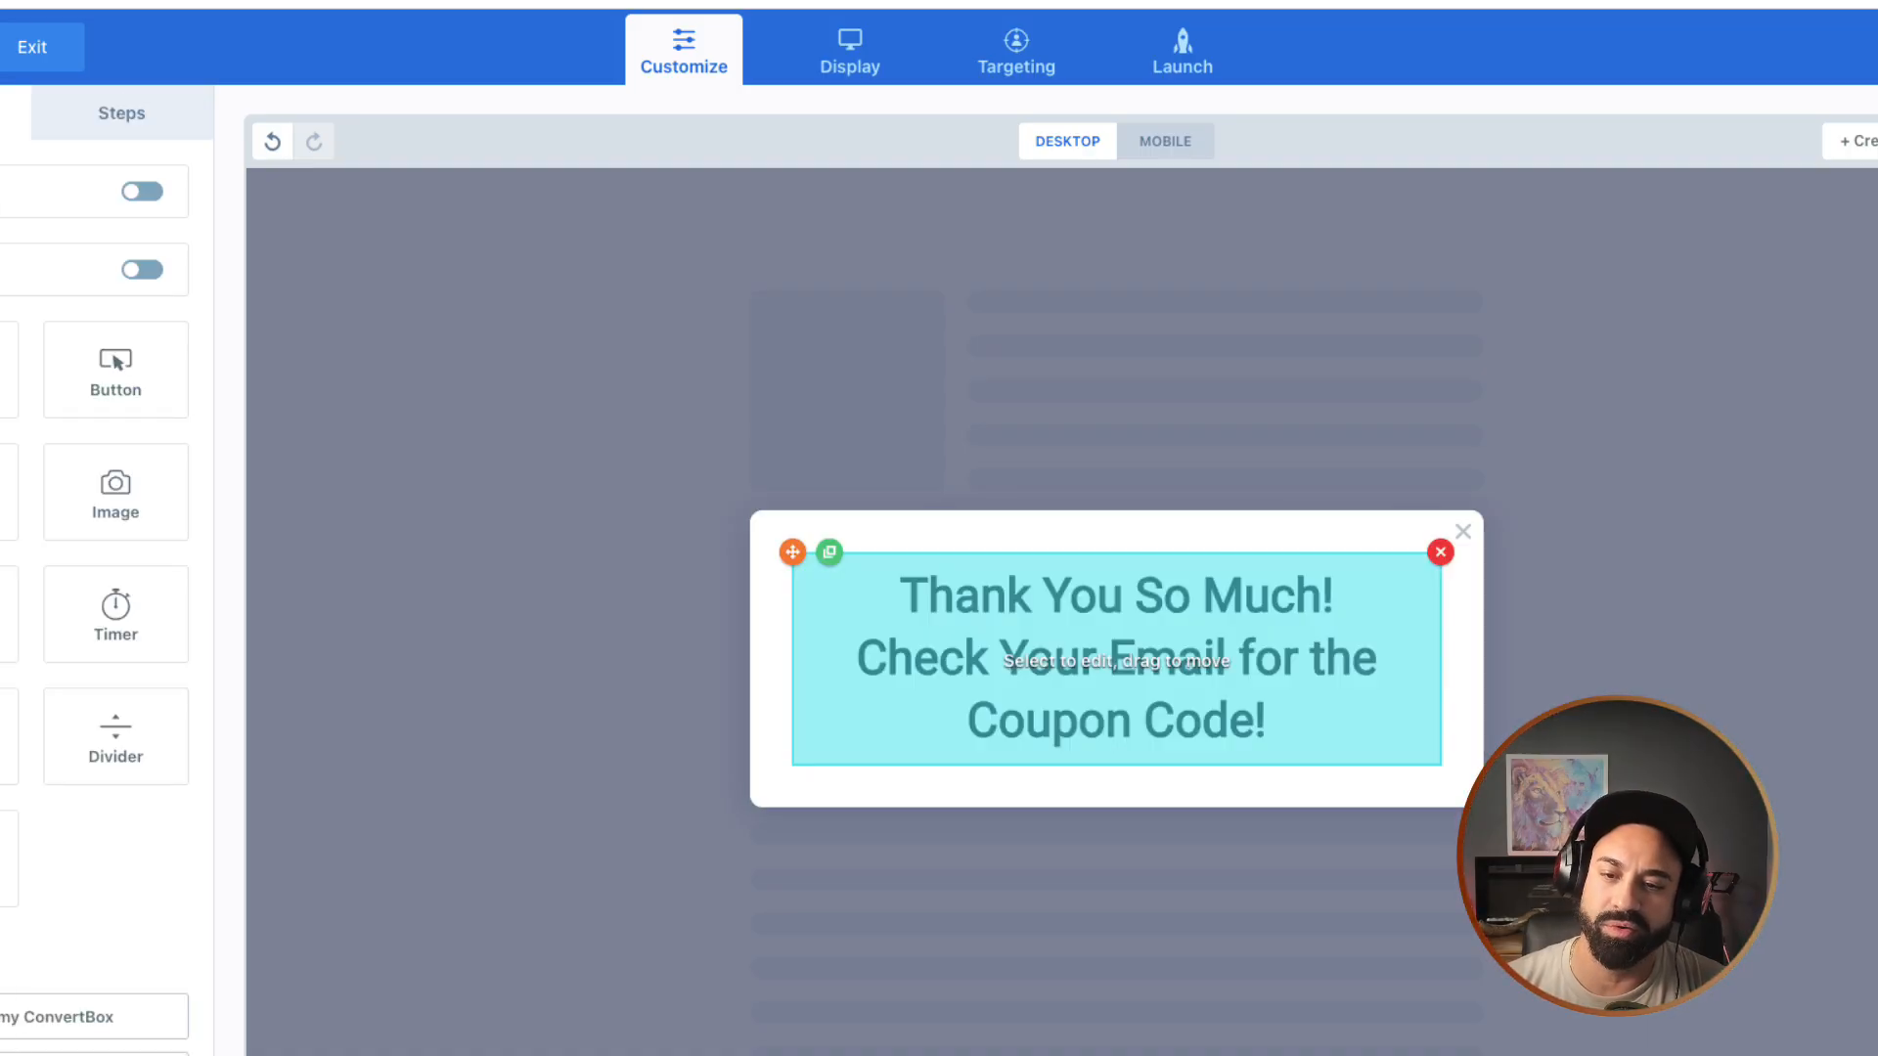
Step: Insert the First Name personalization field right after "Thank You" in the thank-you text
left_click(1134, 598)
double_click(1135, 596)
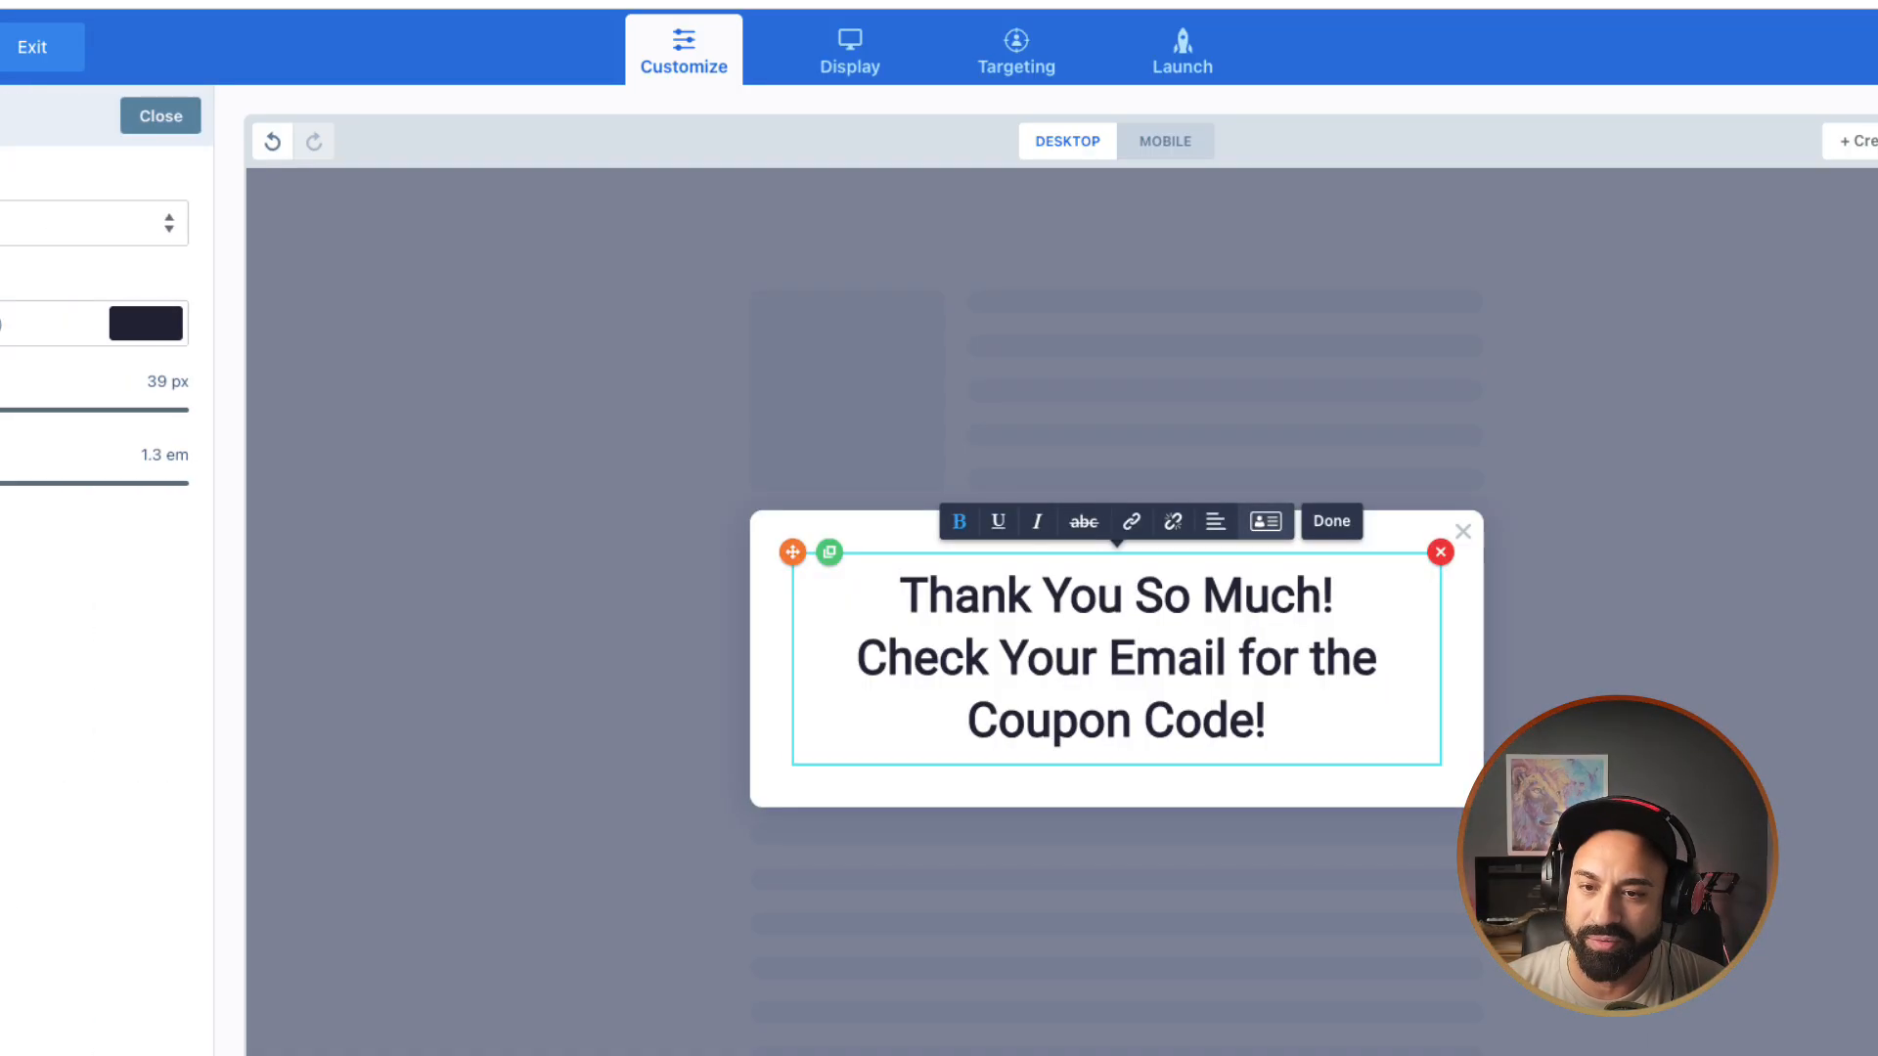
left_click(1266, 522)
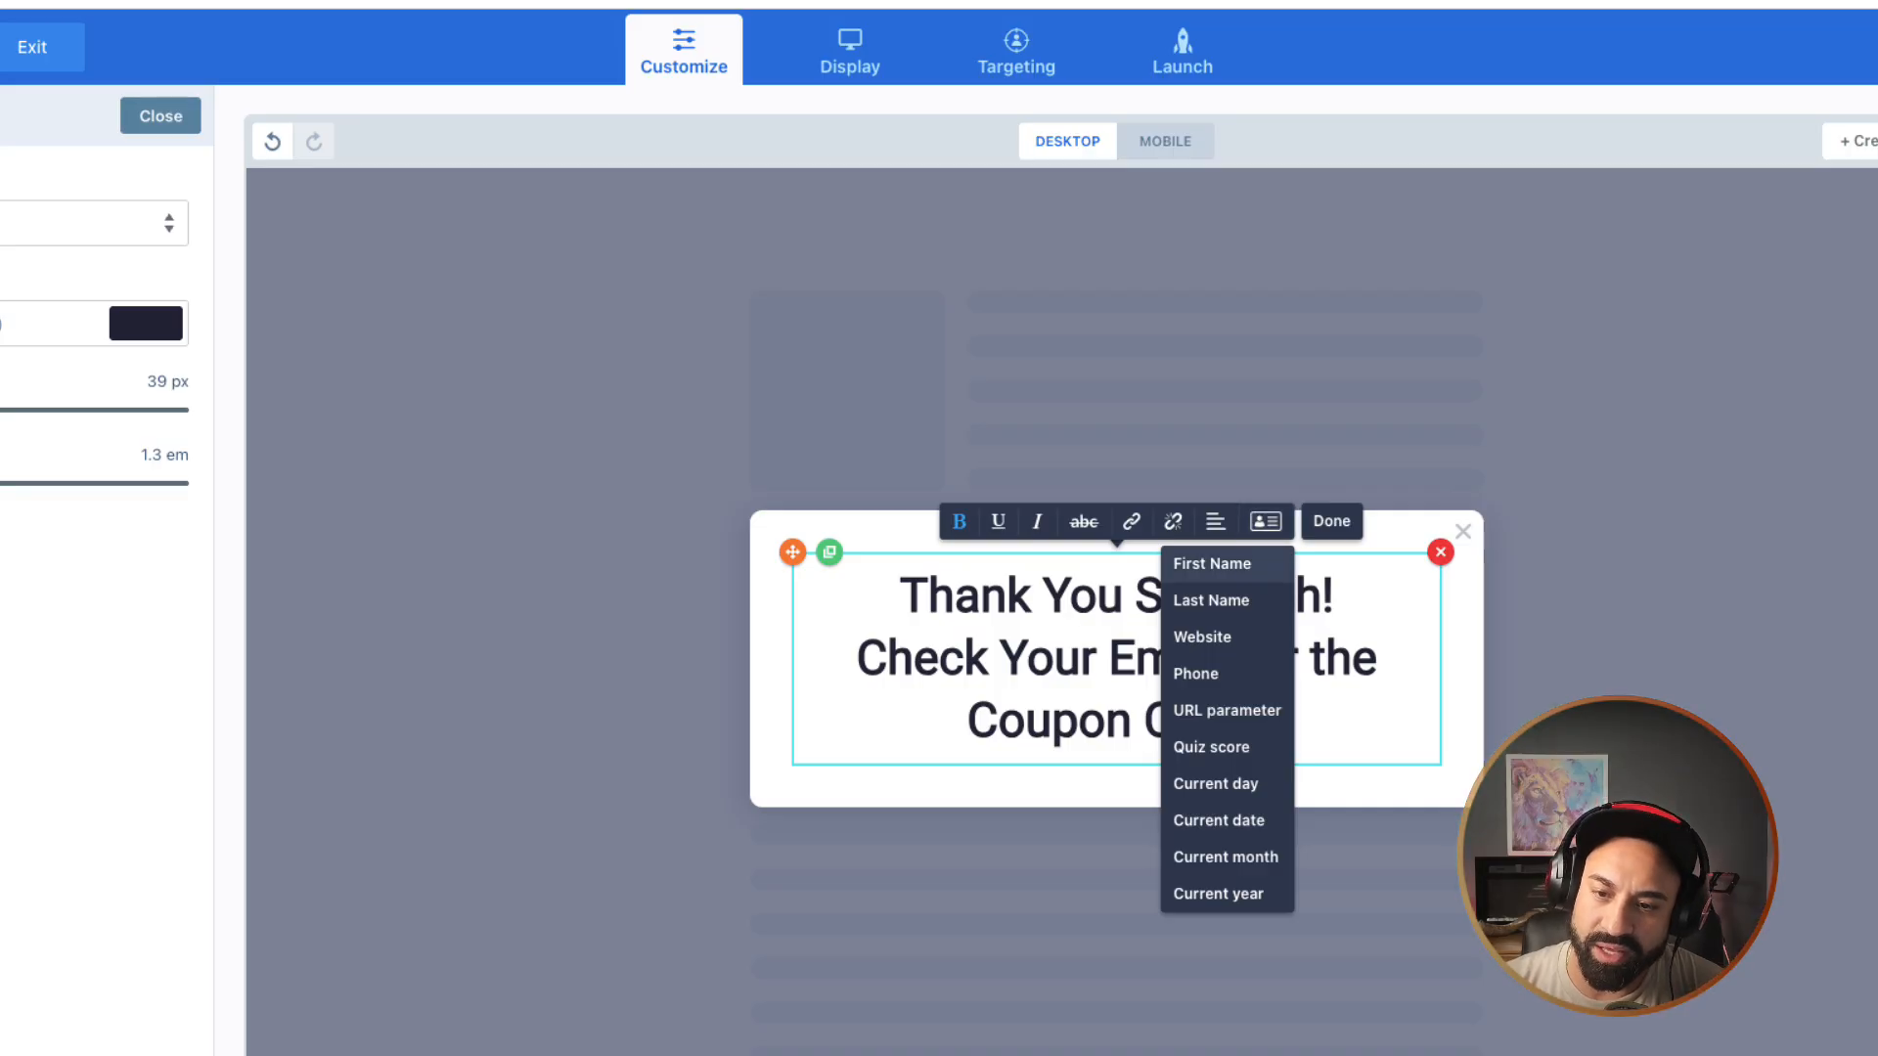
left_click(1212, 563)
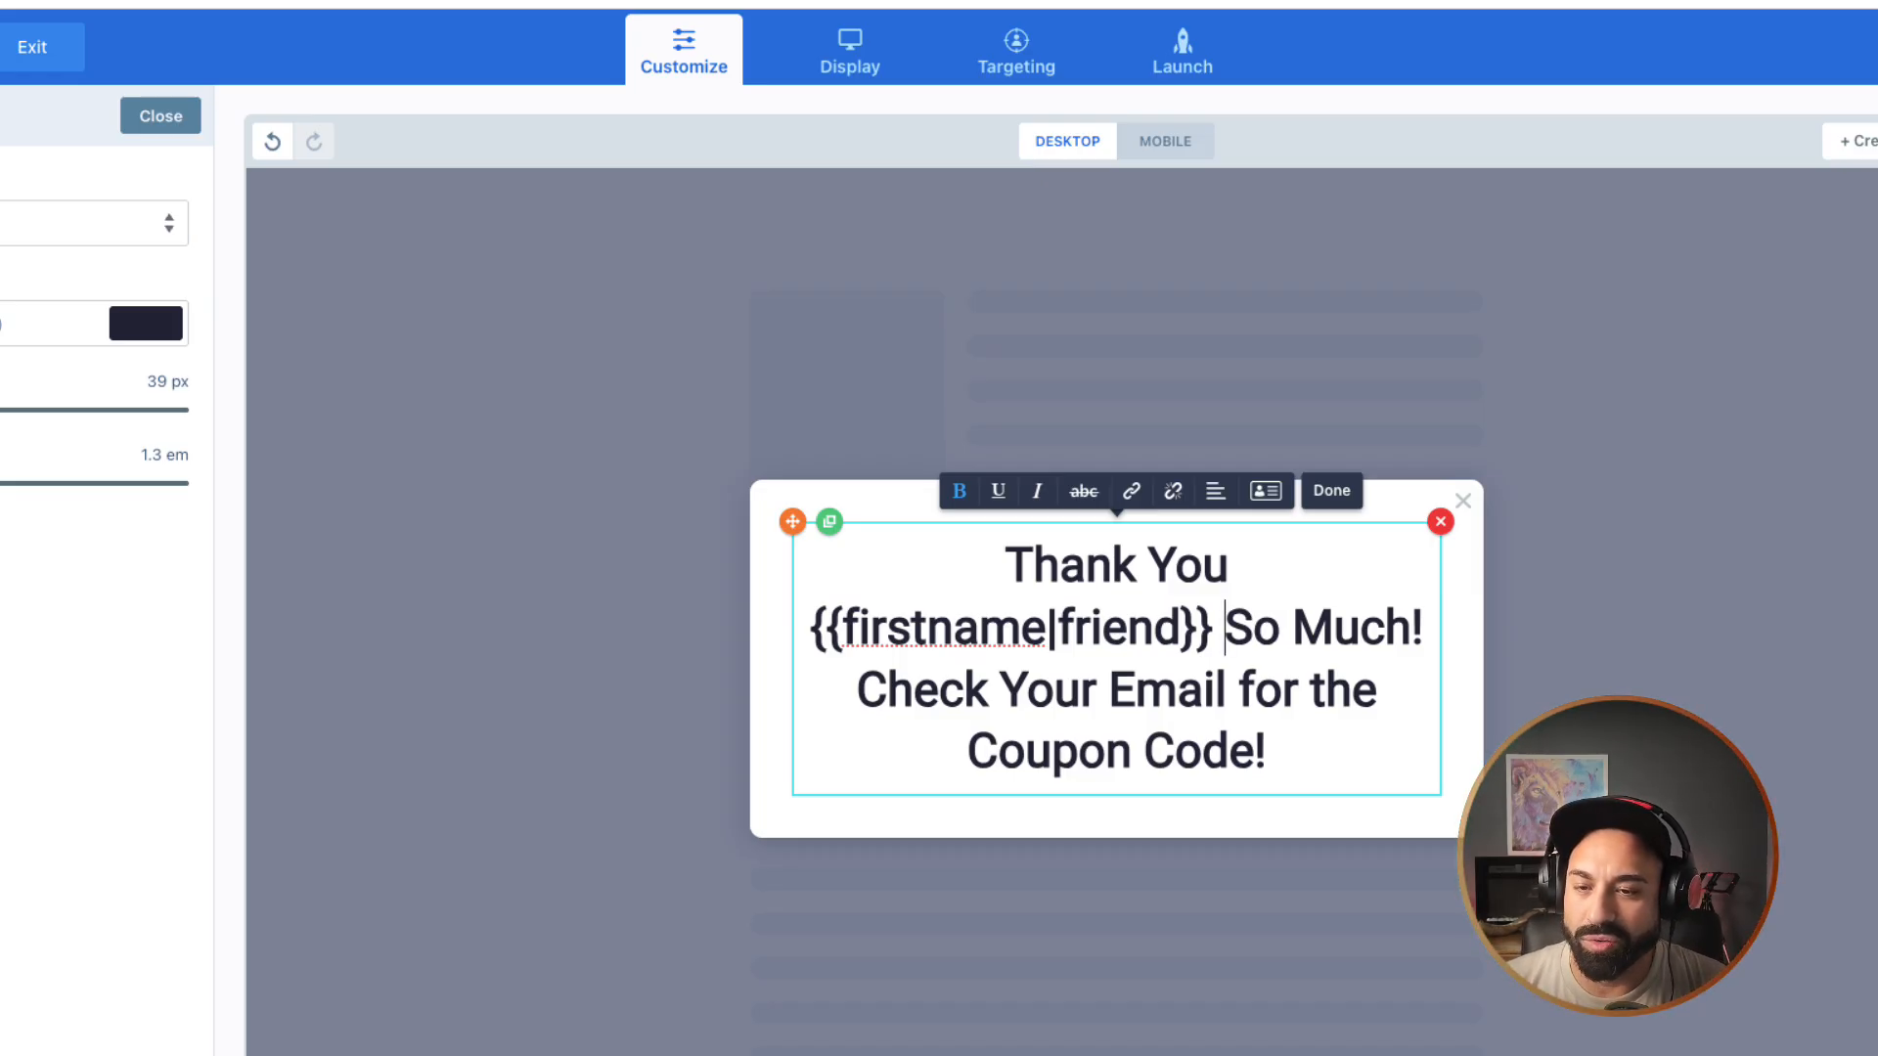
Step: Remove "So Much" so the opening reads "Thank You {{firstname|friend}}!", and finish editing the text
key("shift+Right")
key("shift+Right")
key("shift+Right")
key("shift+Right")
key("shift+Right")
key("shift+Right")
key("shift+Right")
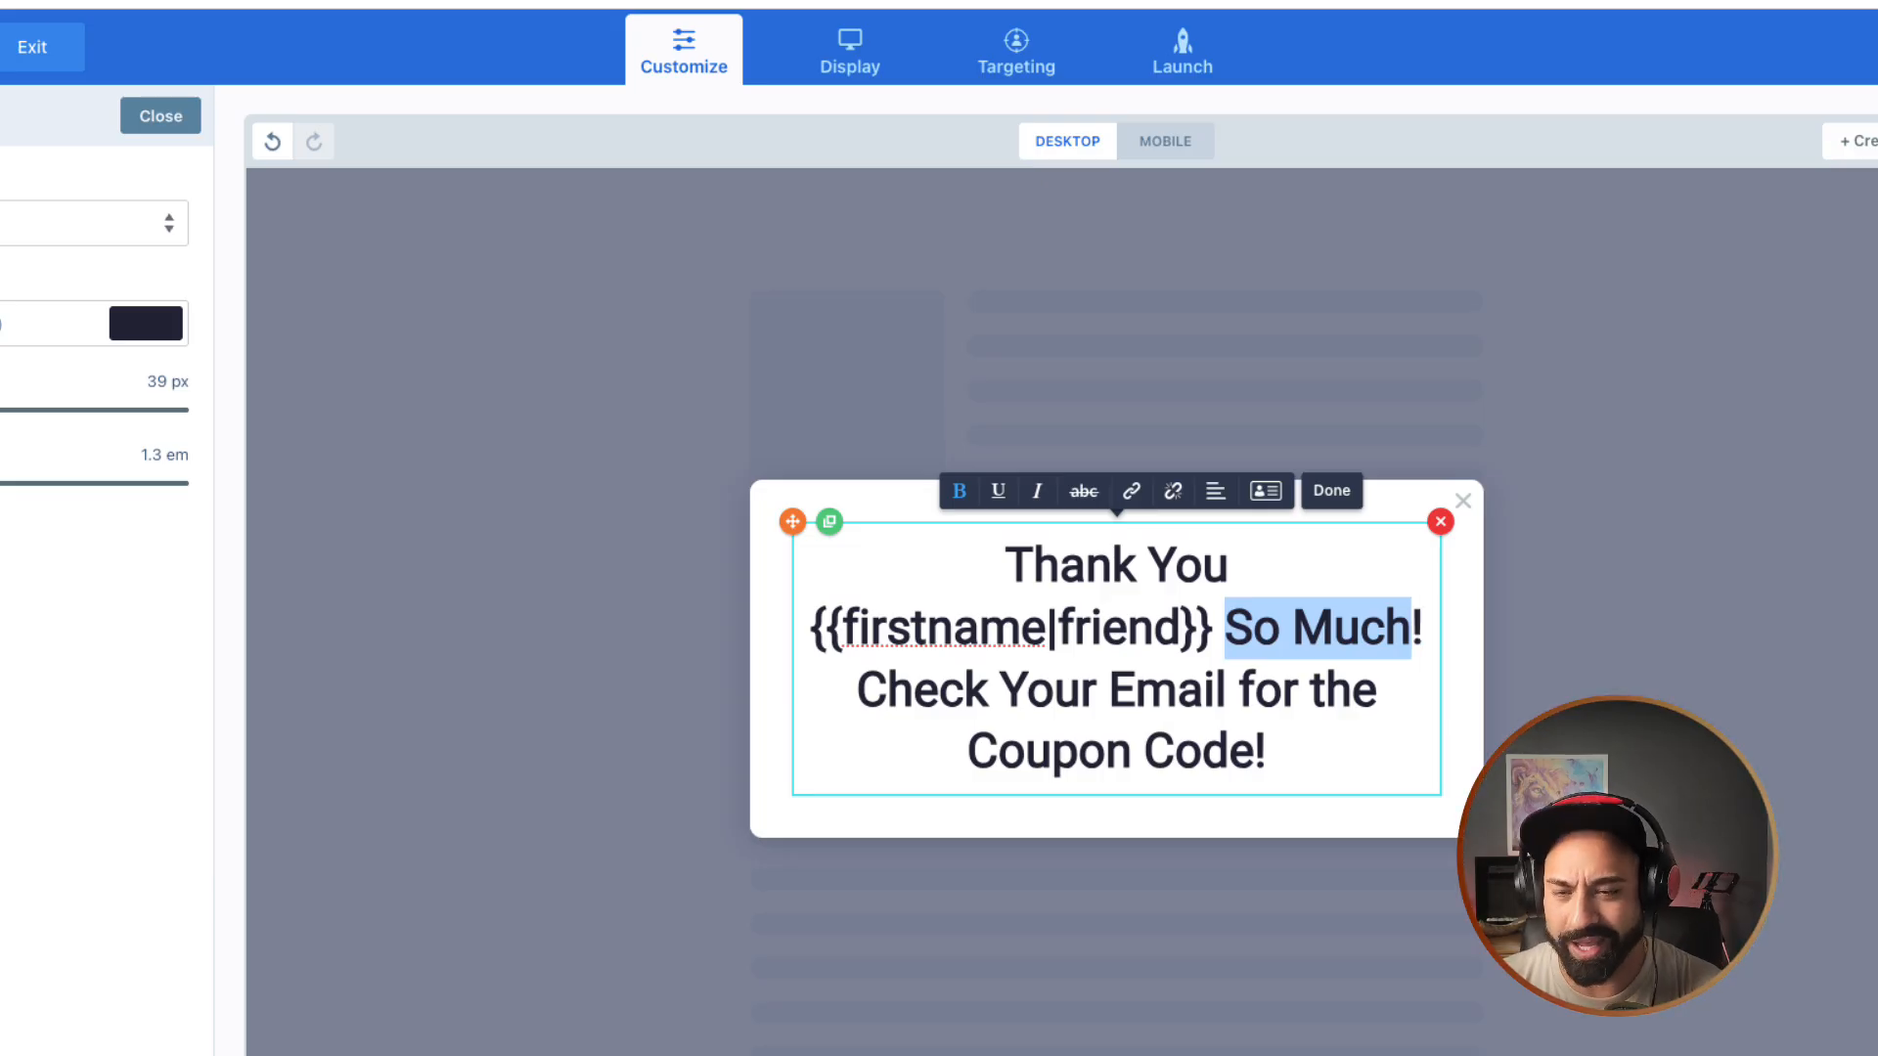
key("BackSpace")
key("BackSpace")
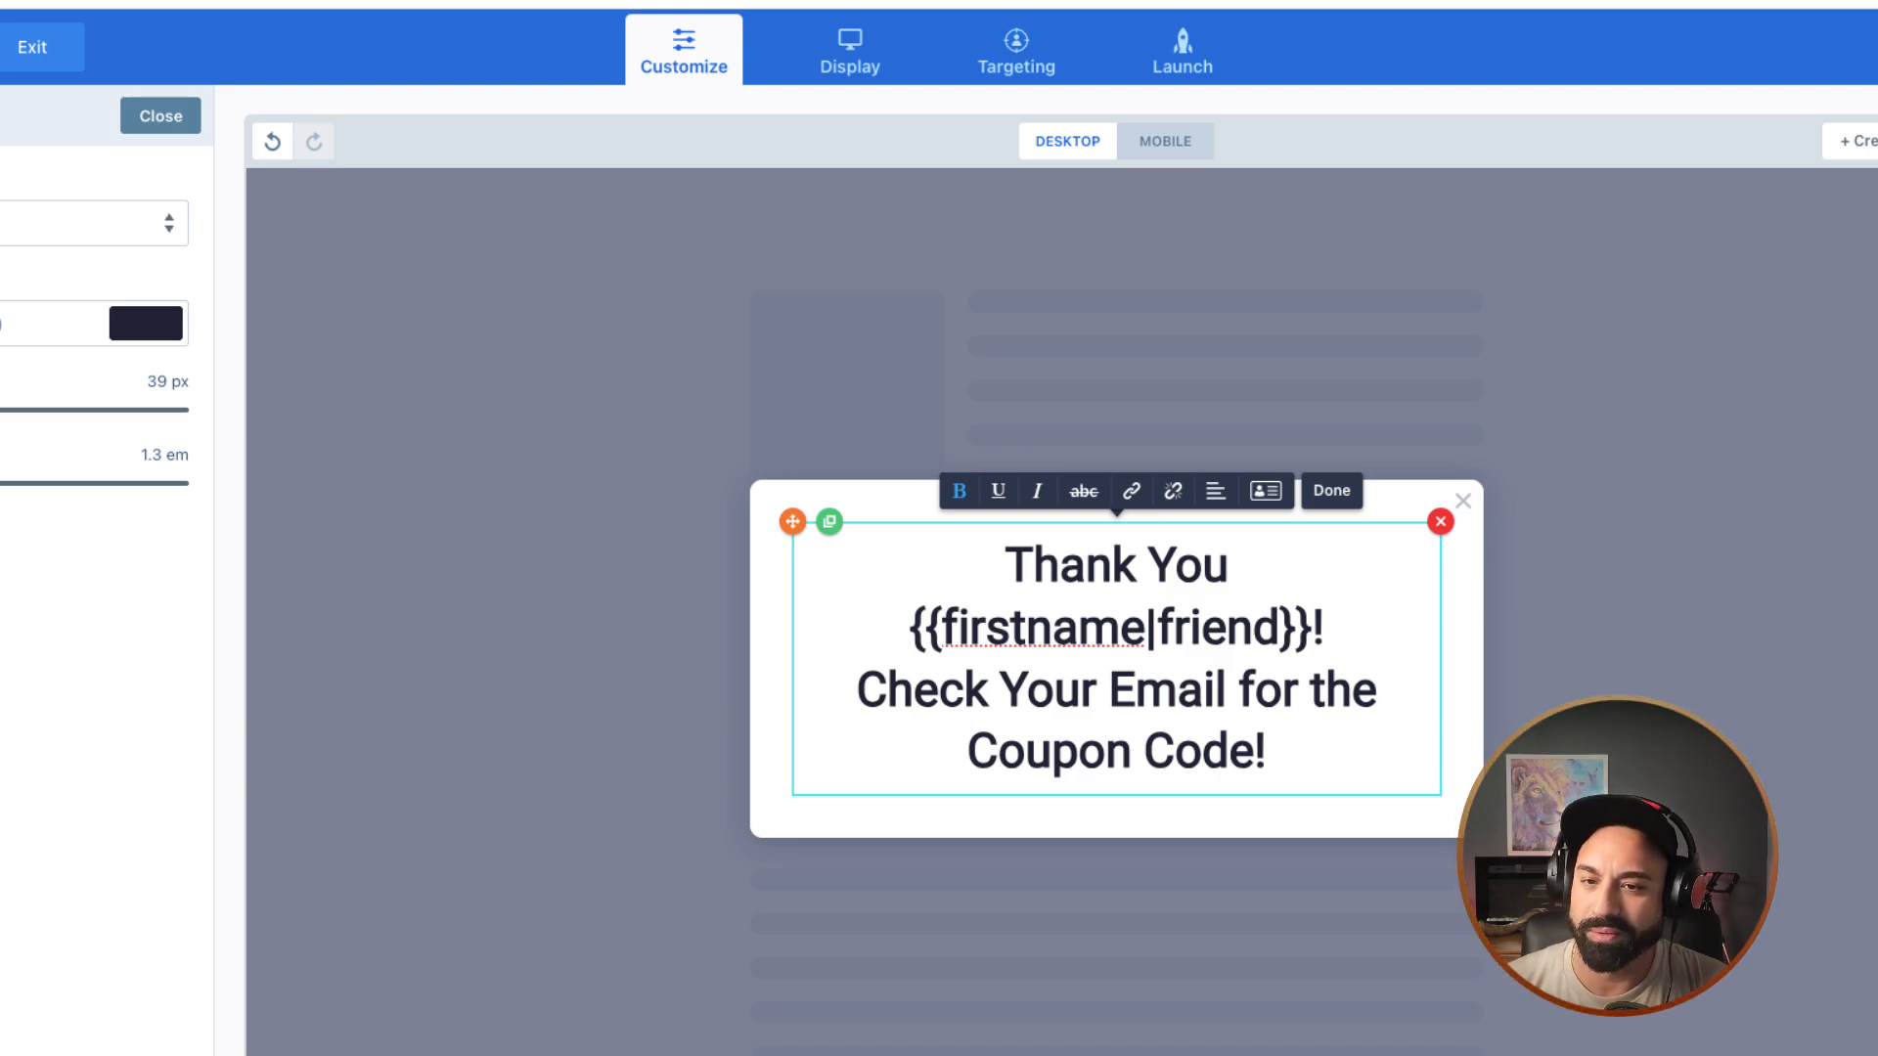
key("Escape")
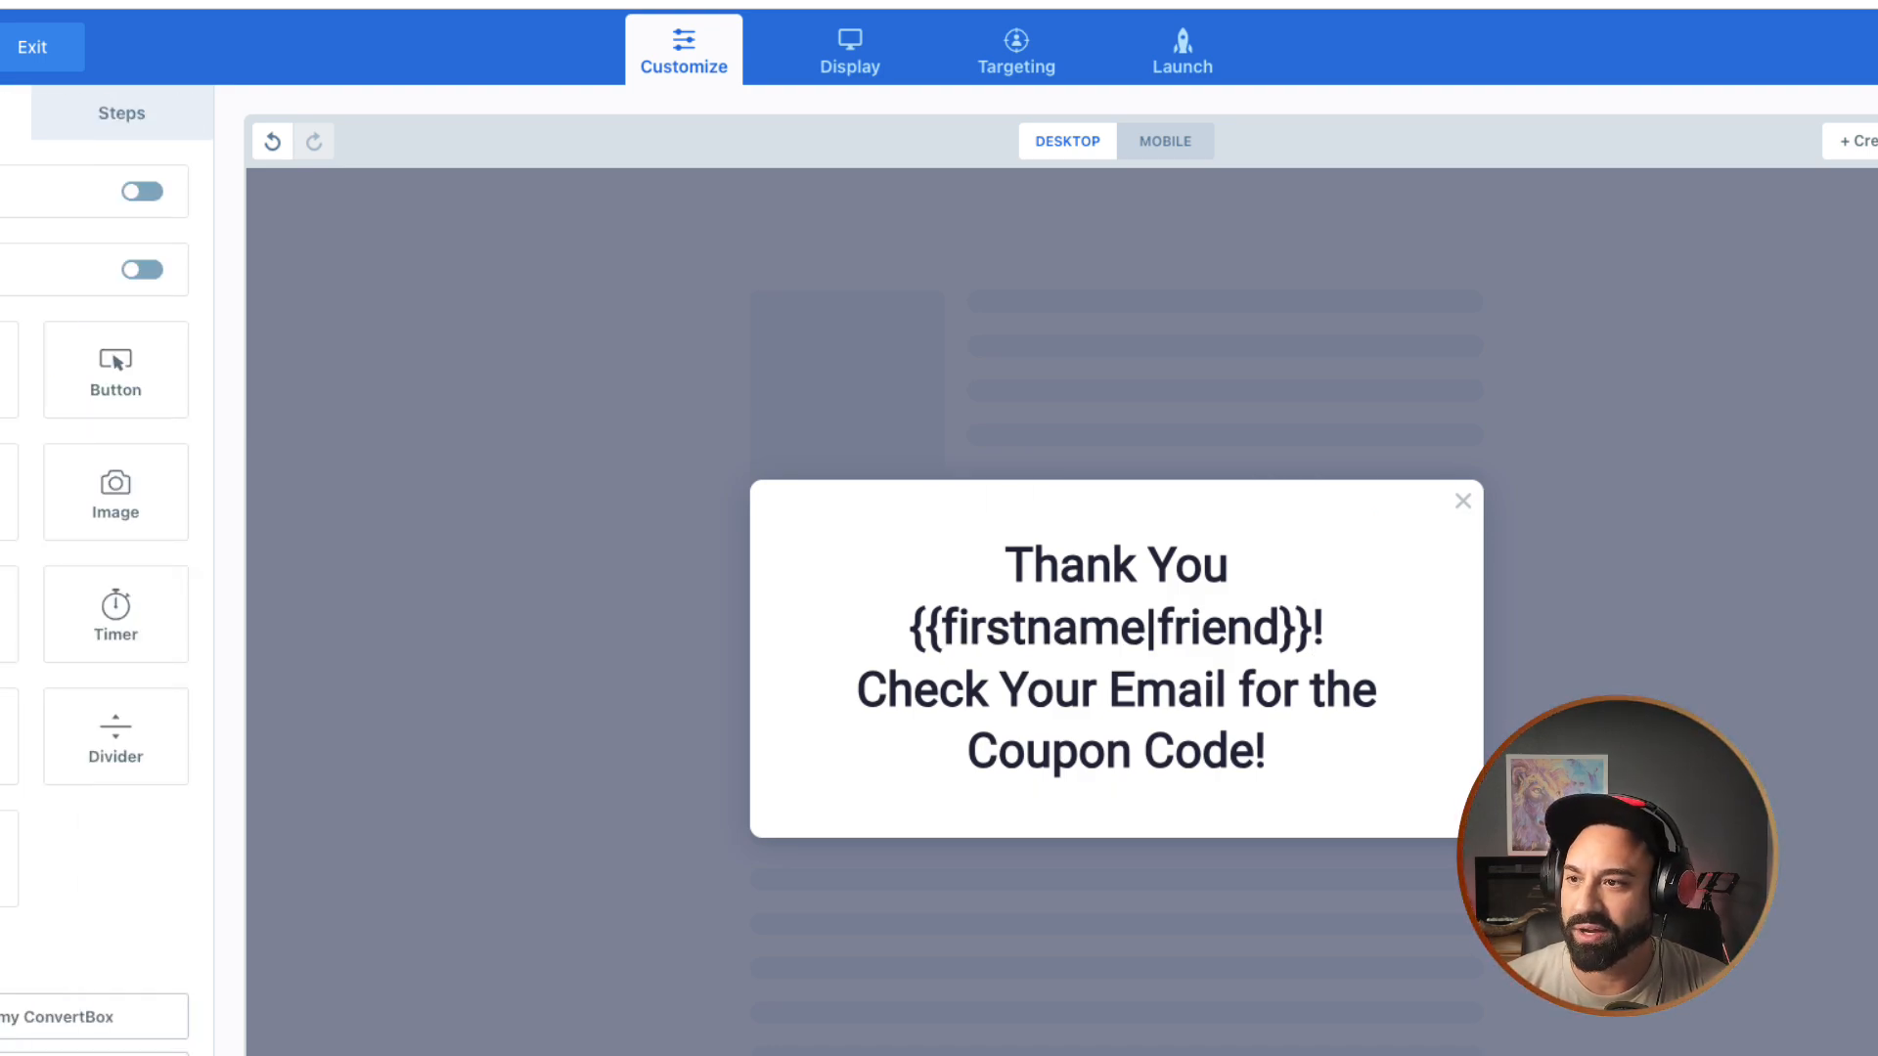
left_click(121, 114)
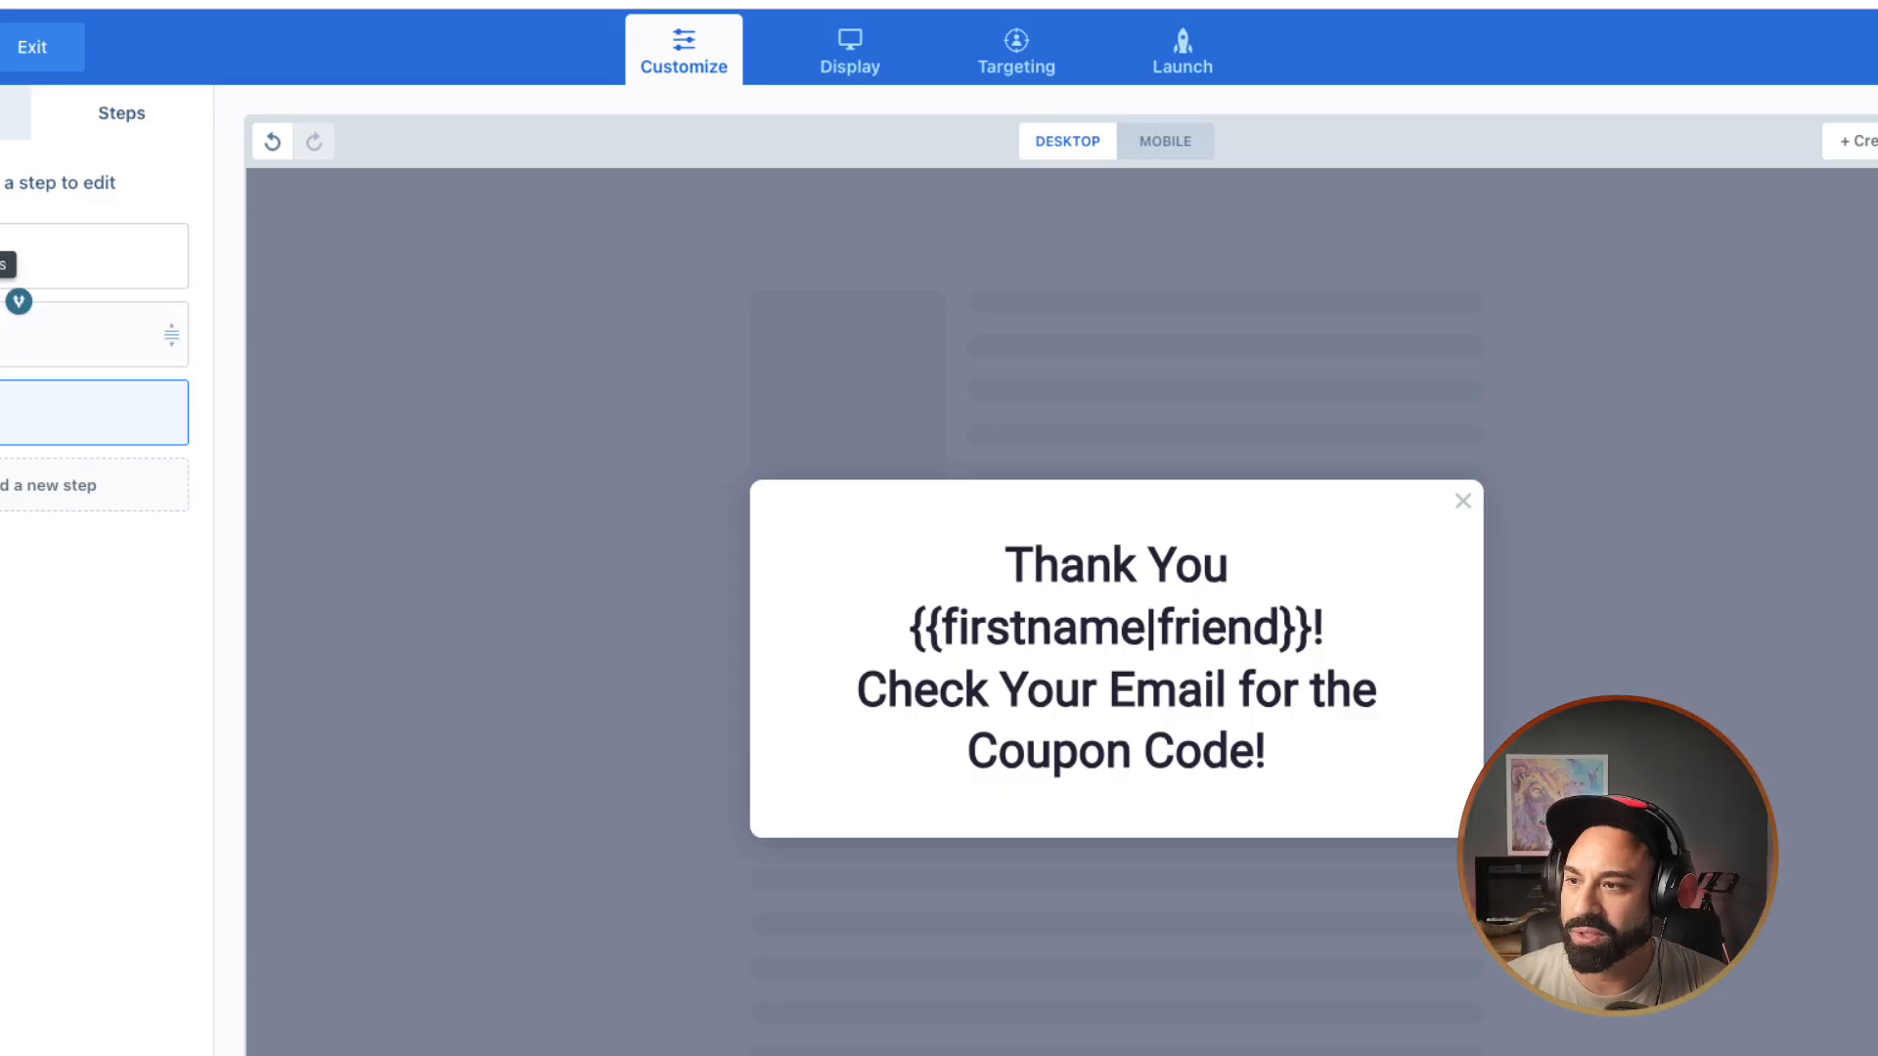
left_click(8, 114)
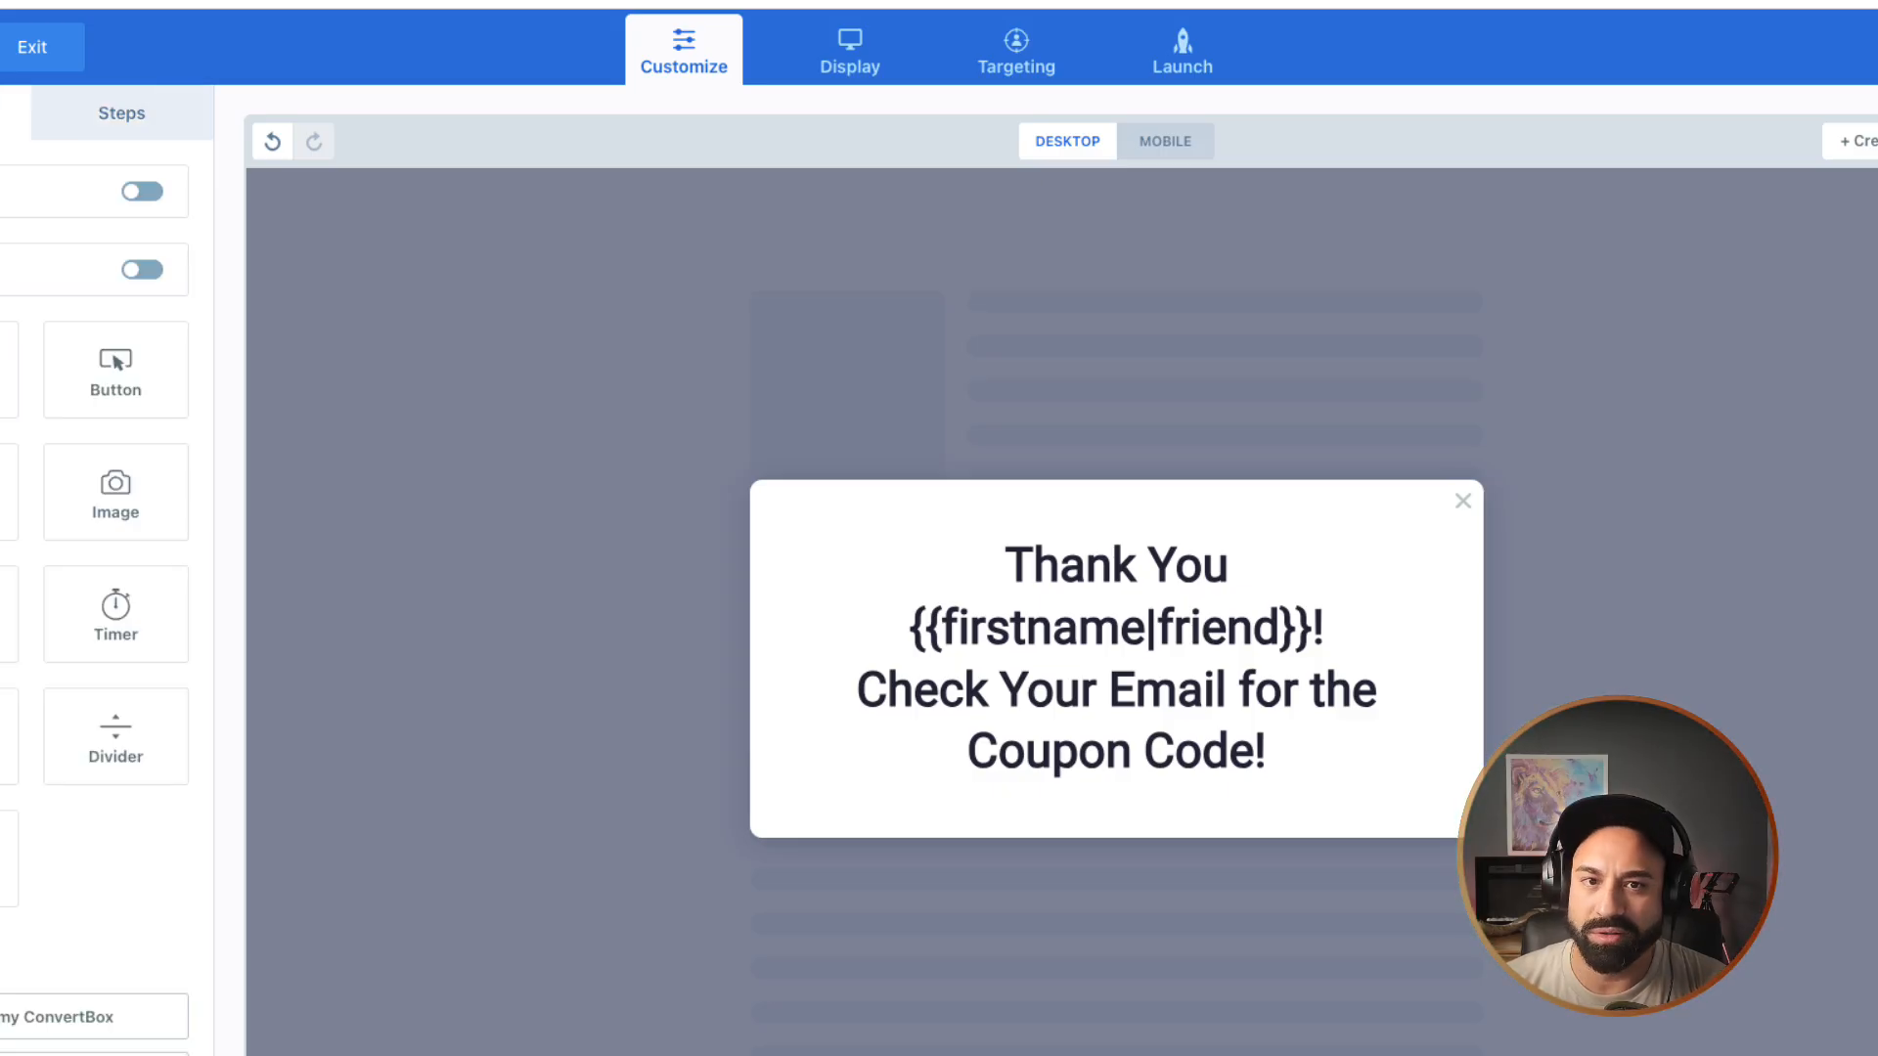
Step: Set the popup's display trigger to show once a visitor has been on the page for more than 2 seconds
left_click(850, 51)
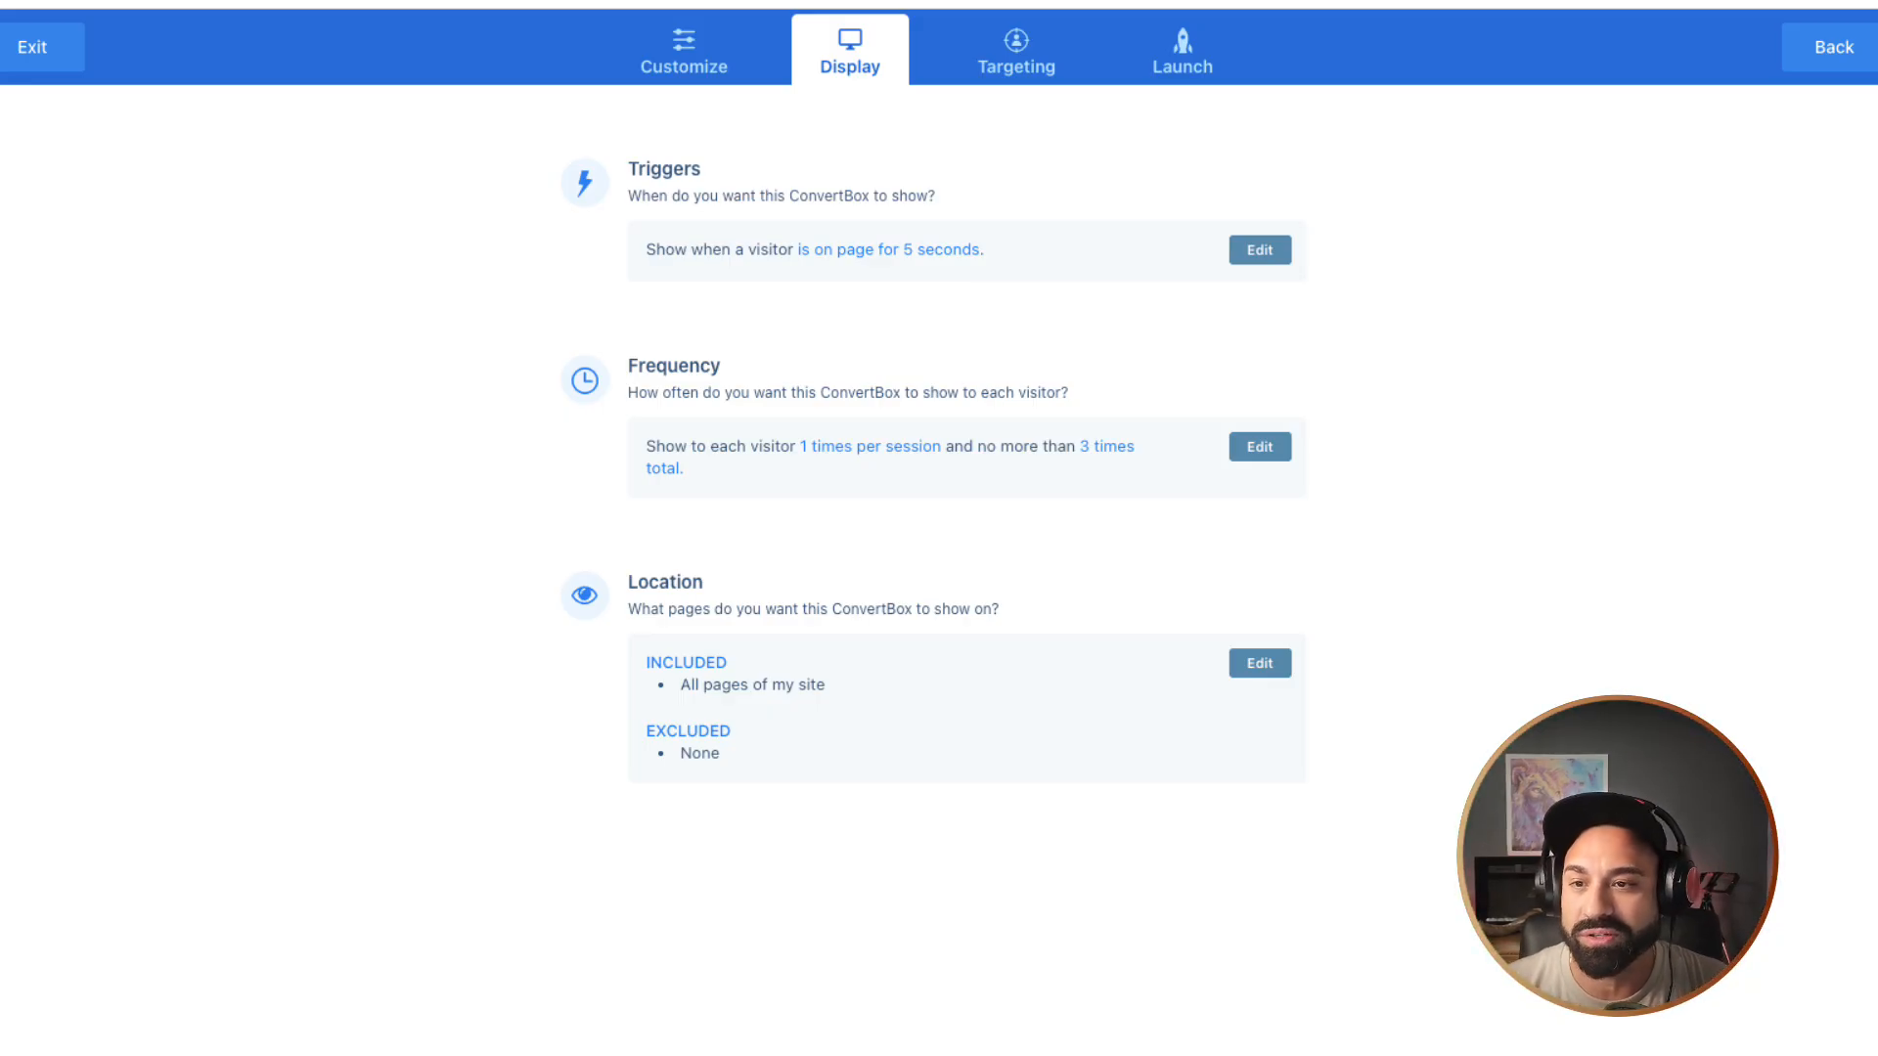
left_click(1259, 250)
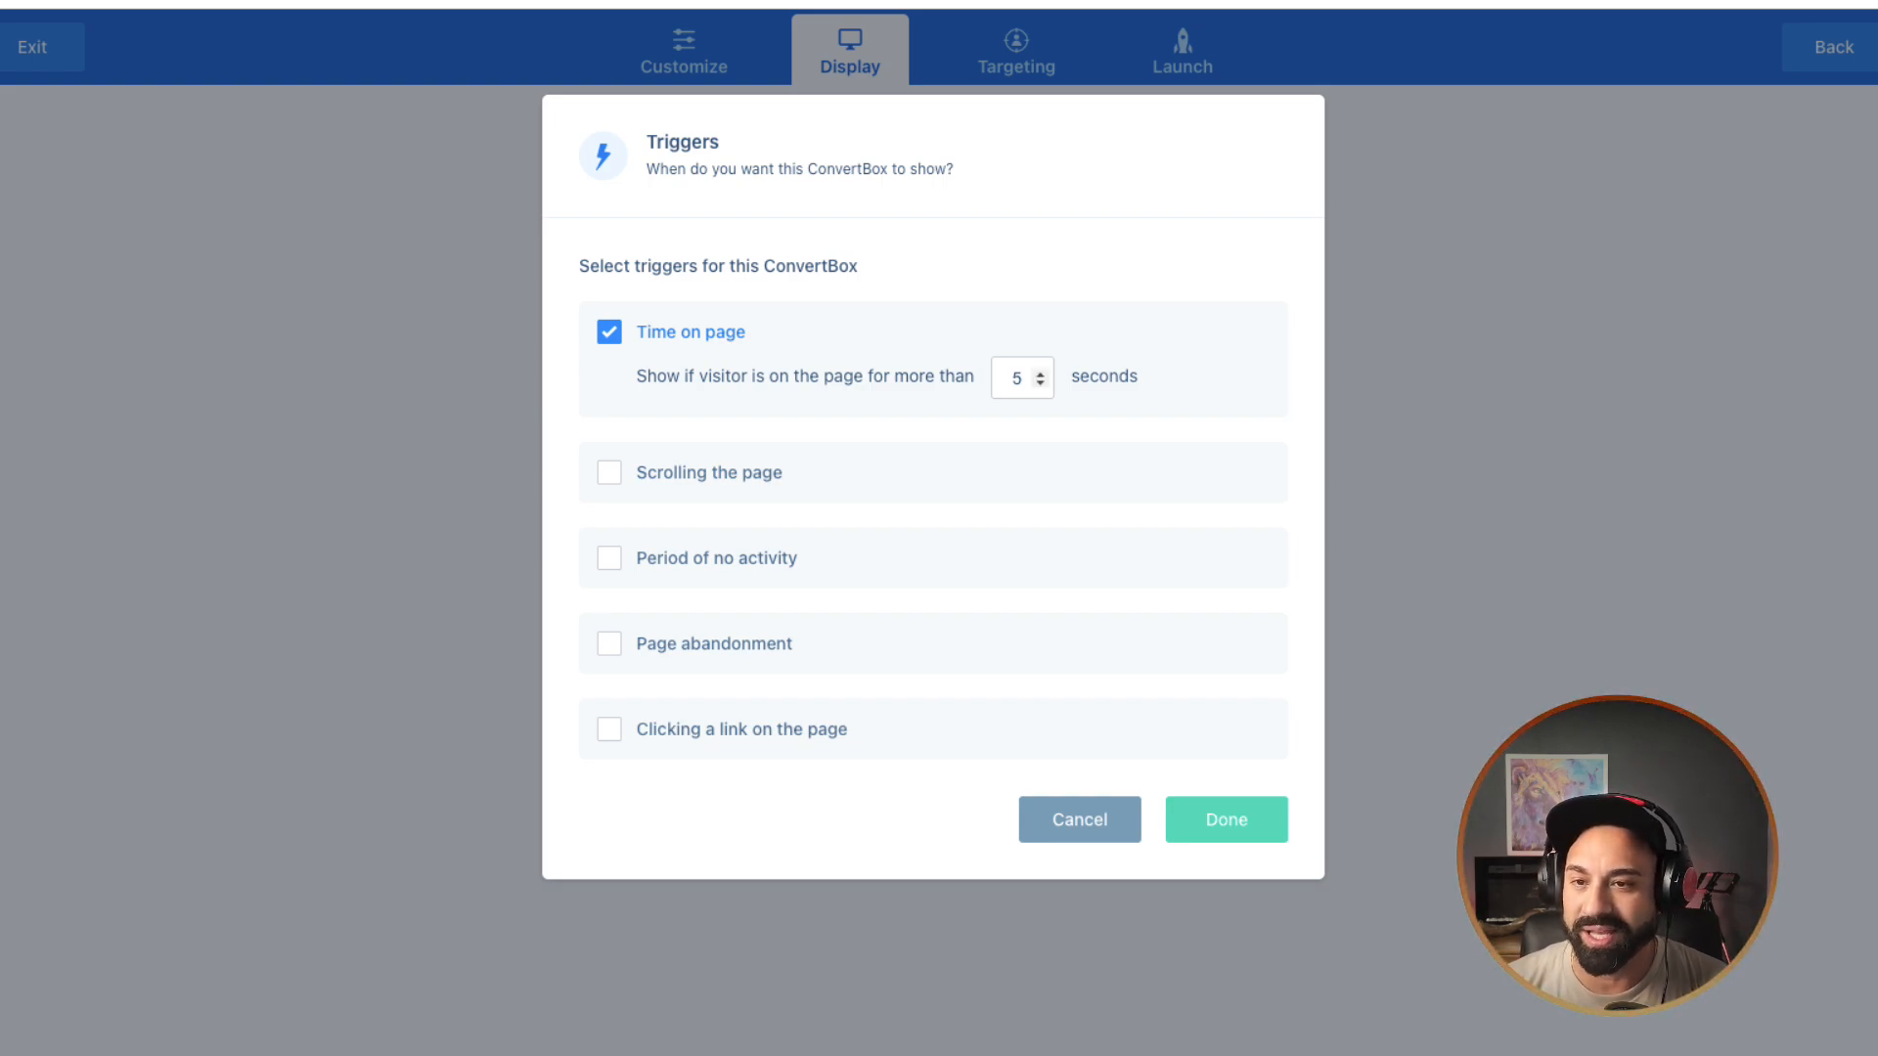
left_click(1023, 379)
left_click(1040, 384)
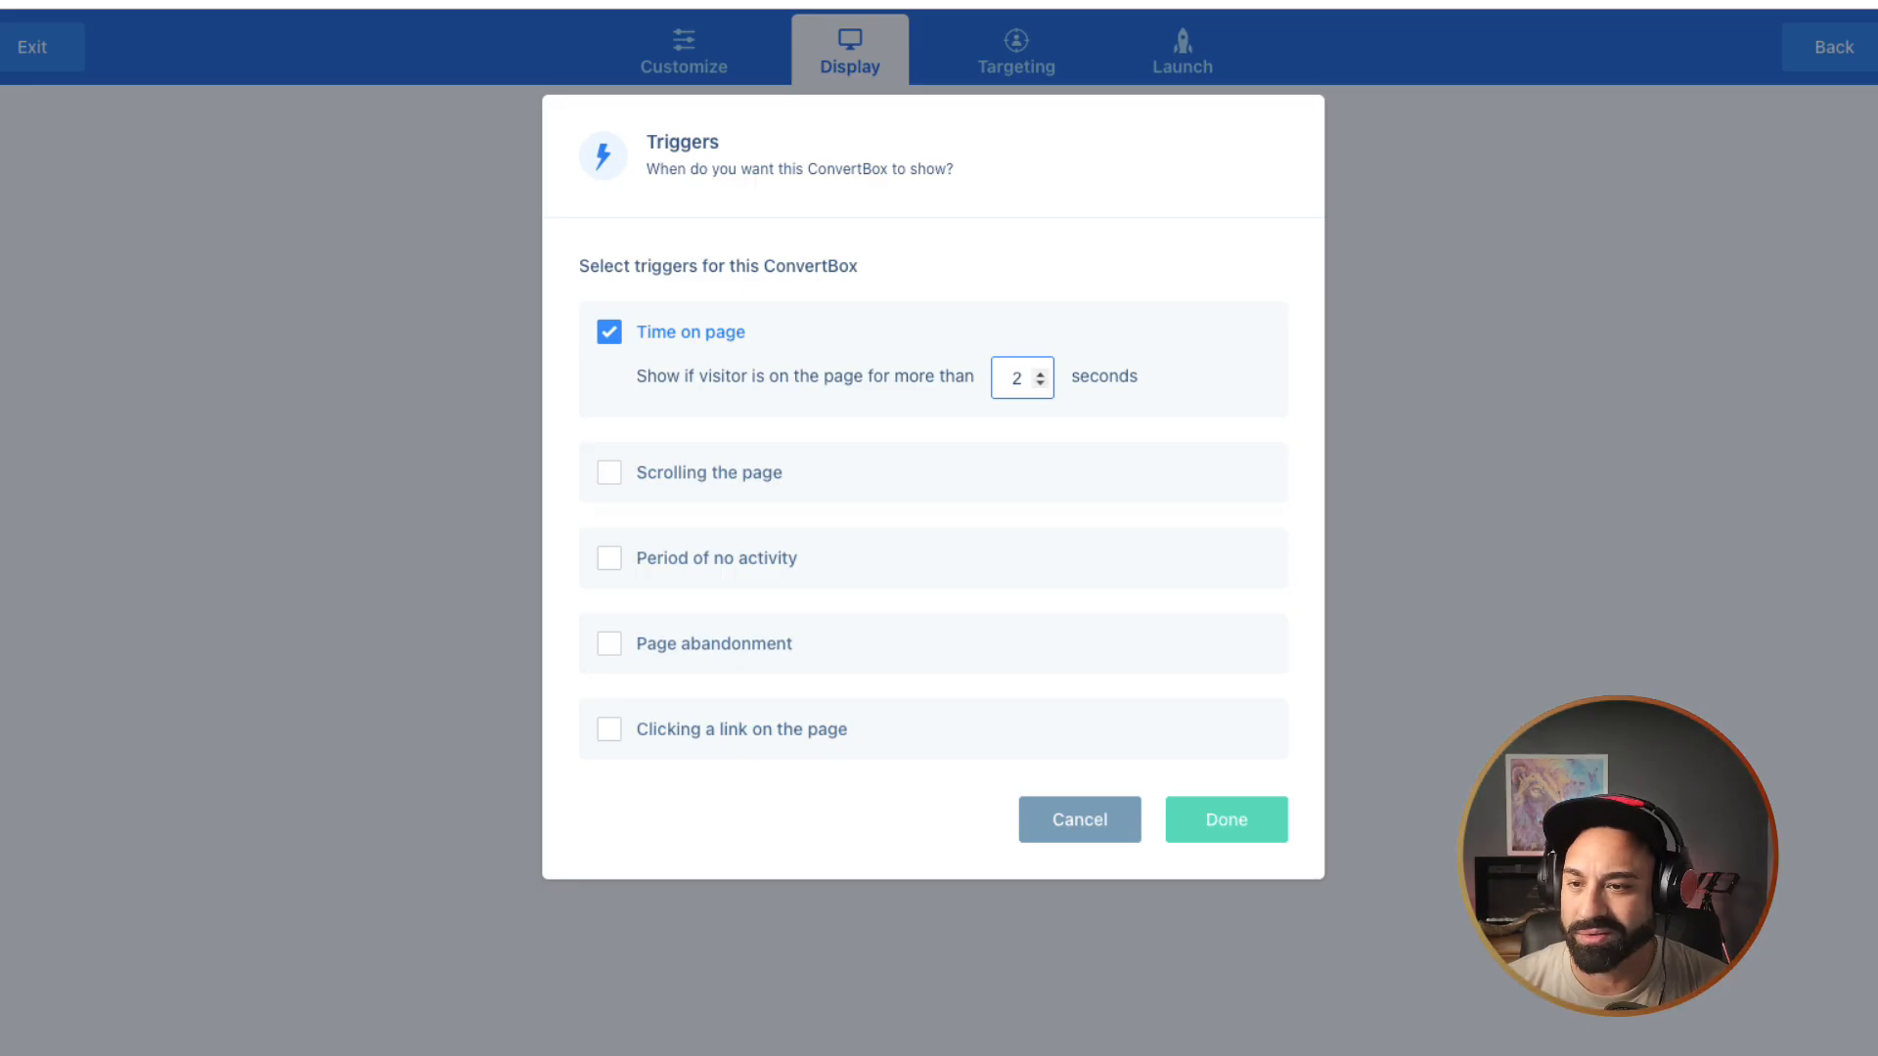
left_click(1227, 819)
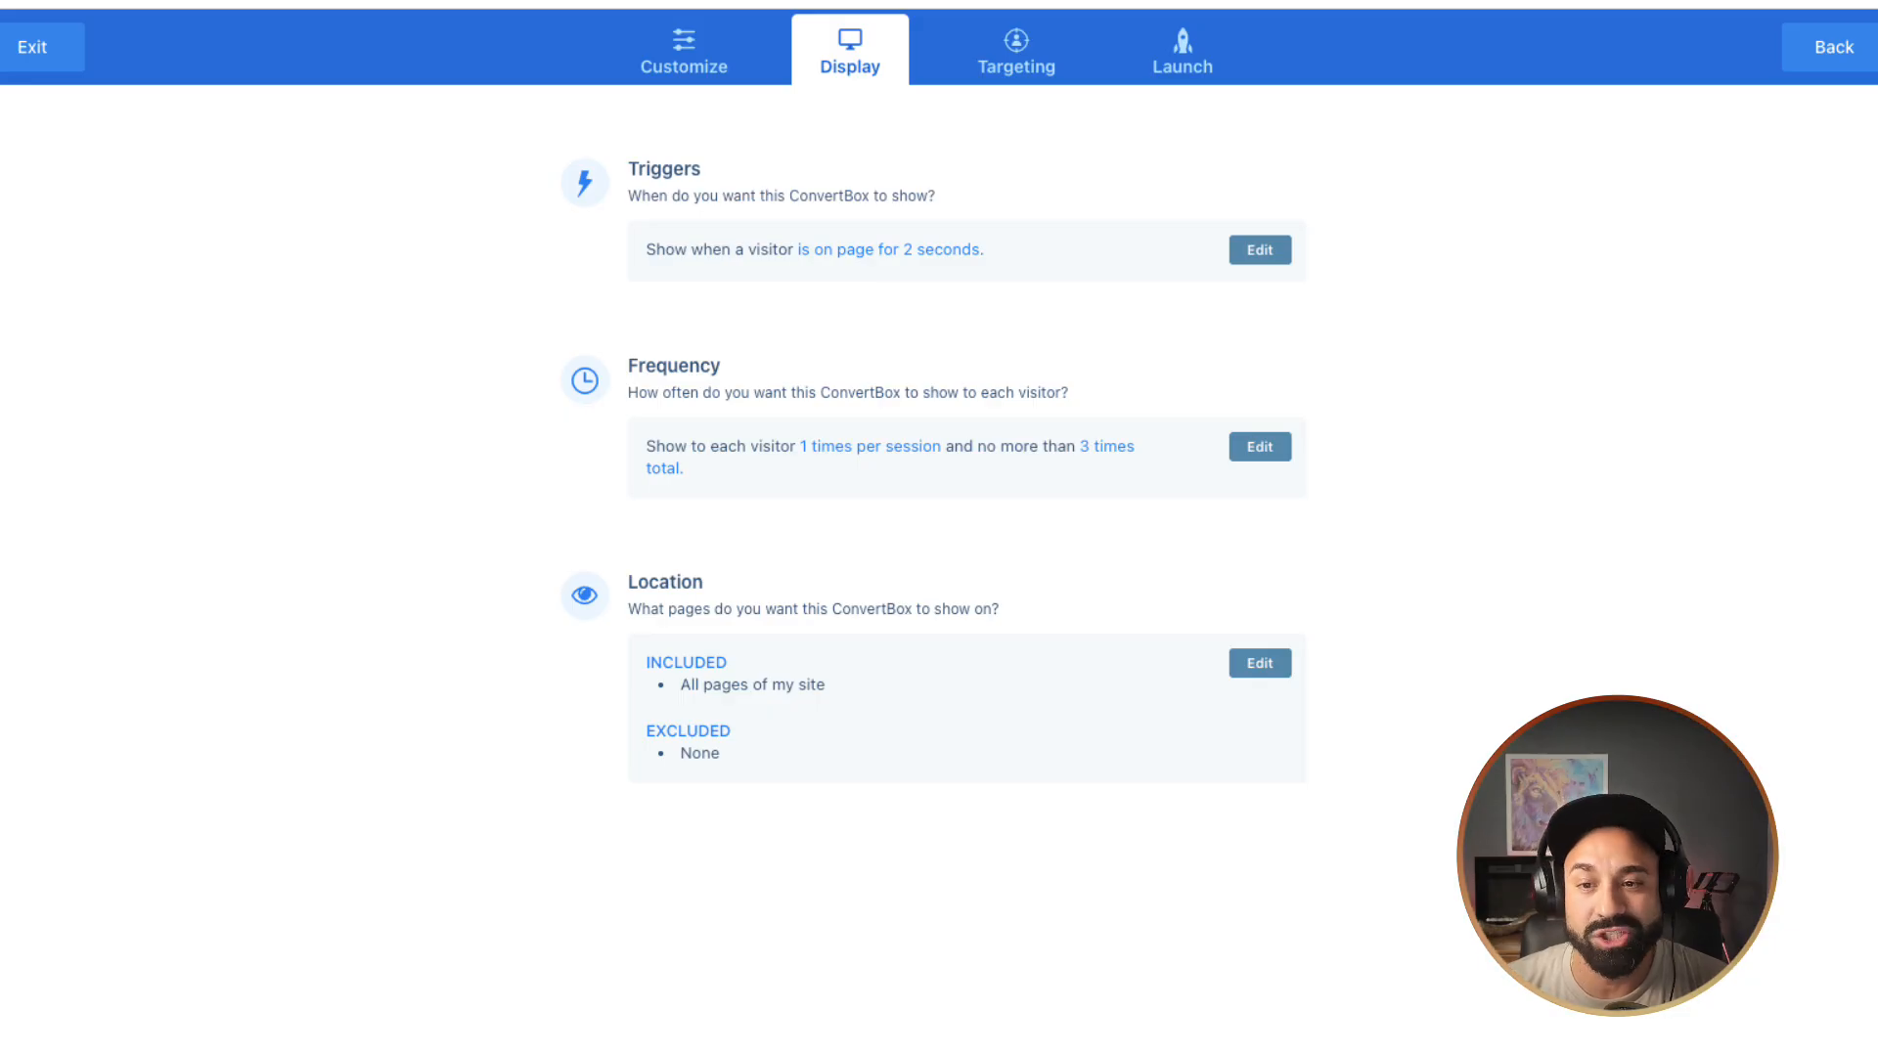
Step: Set the popup's frequency to 1 time per session with a maximum of 5 times in total, leaving suppression if closed off
left_click(1260, 446)
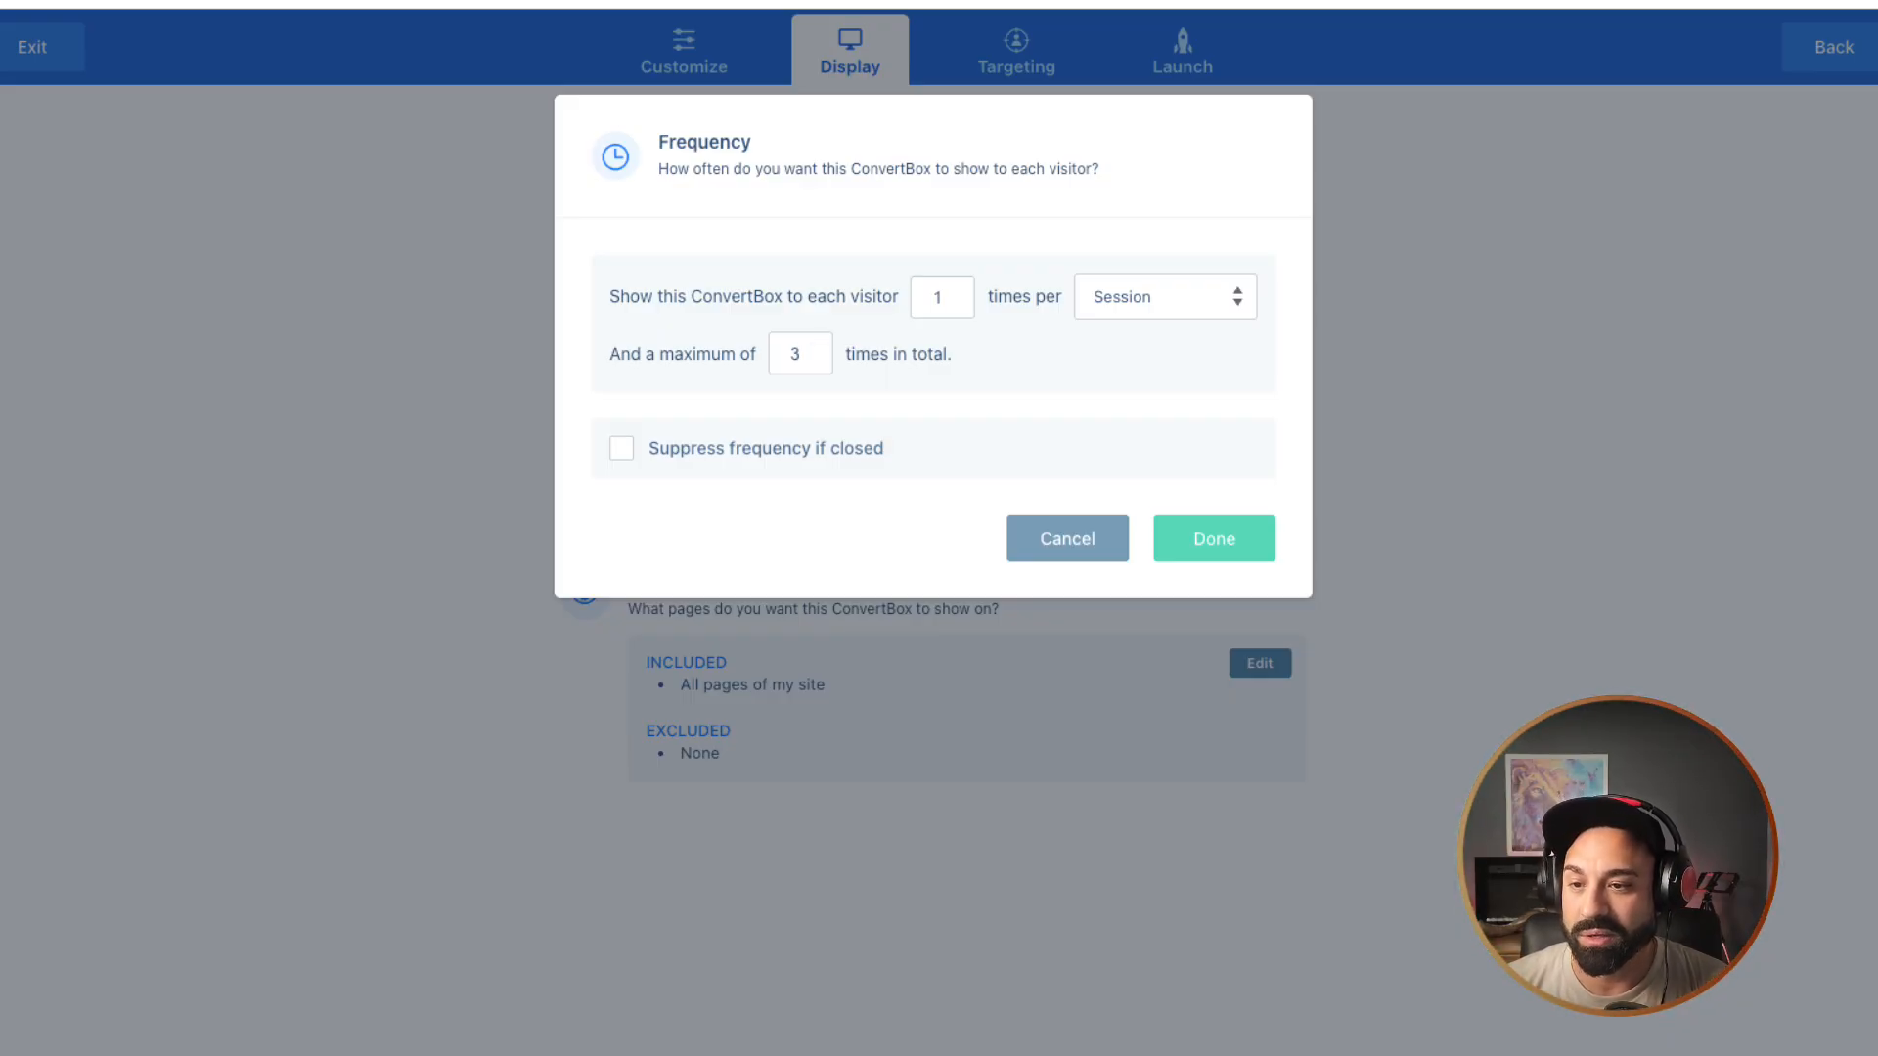
left_click(622, 448)
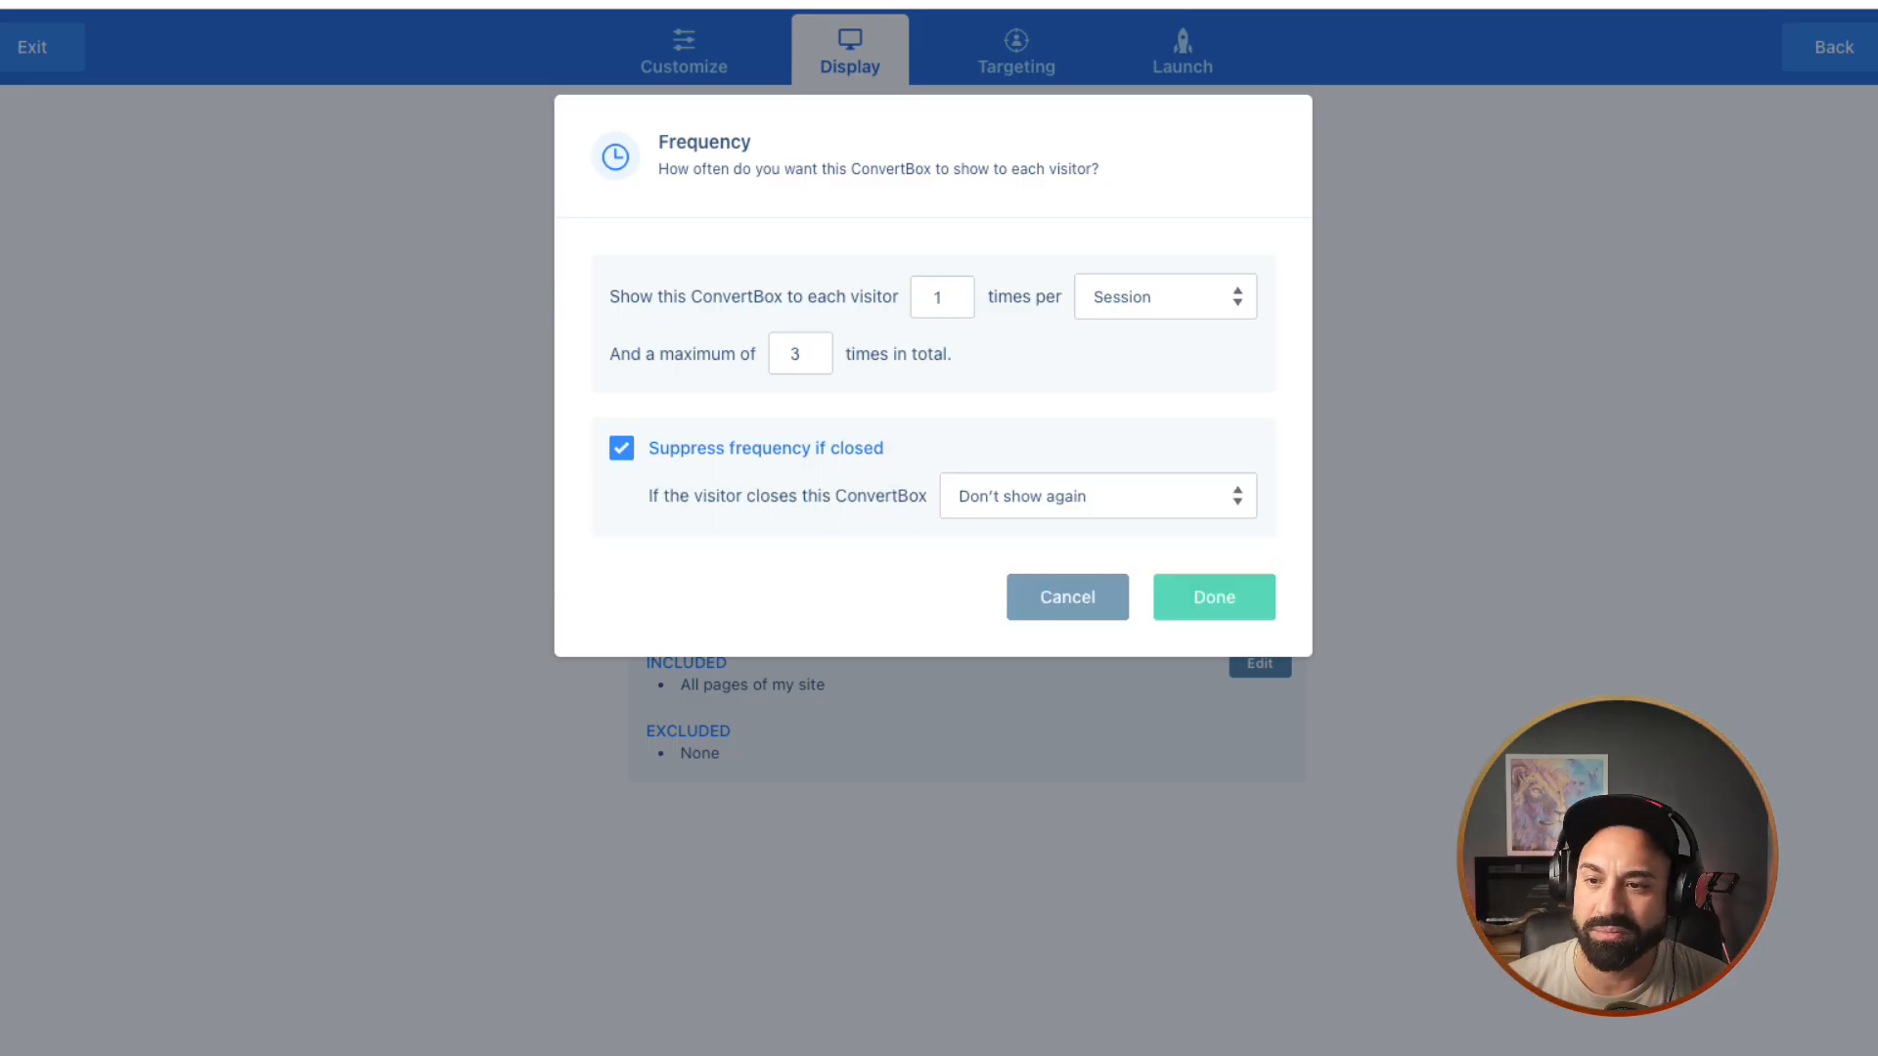
left_click(622, 448)
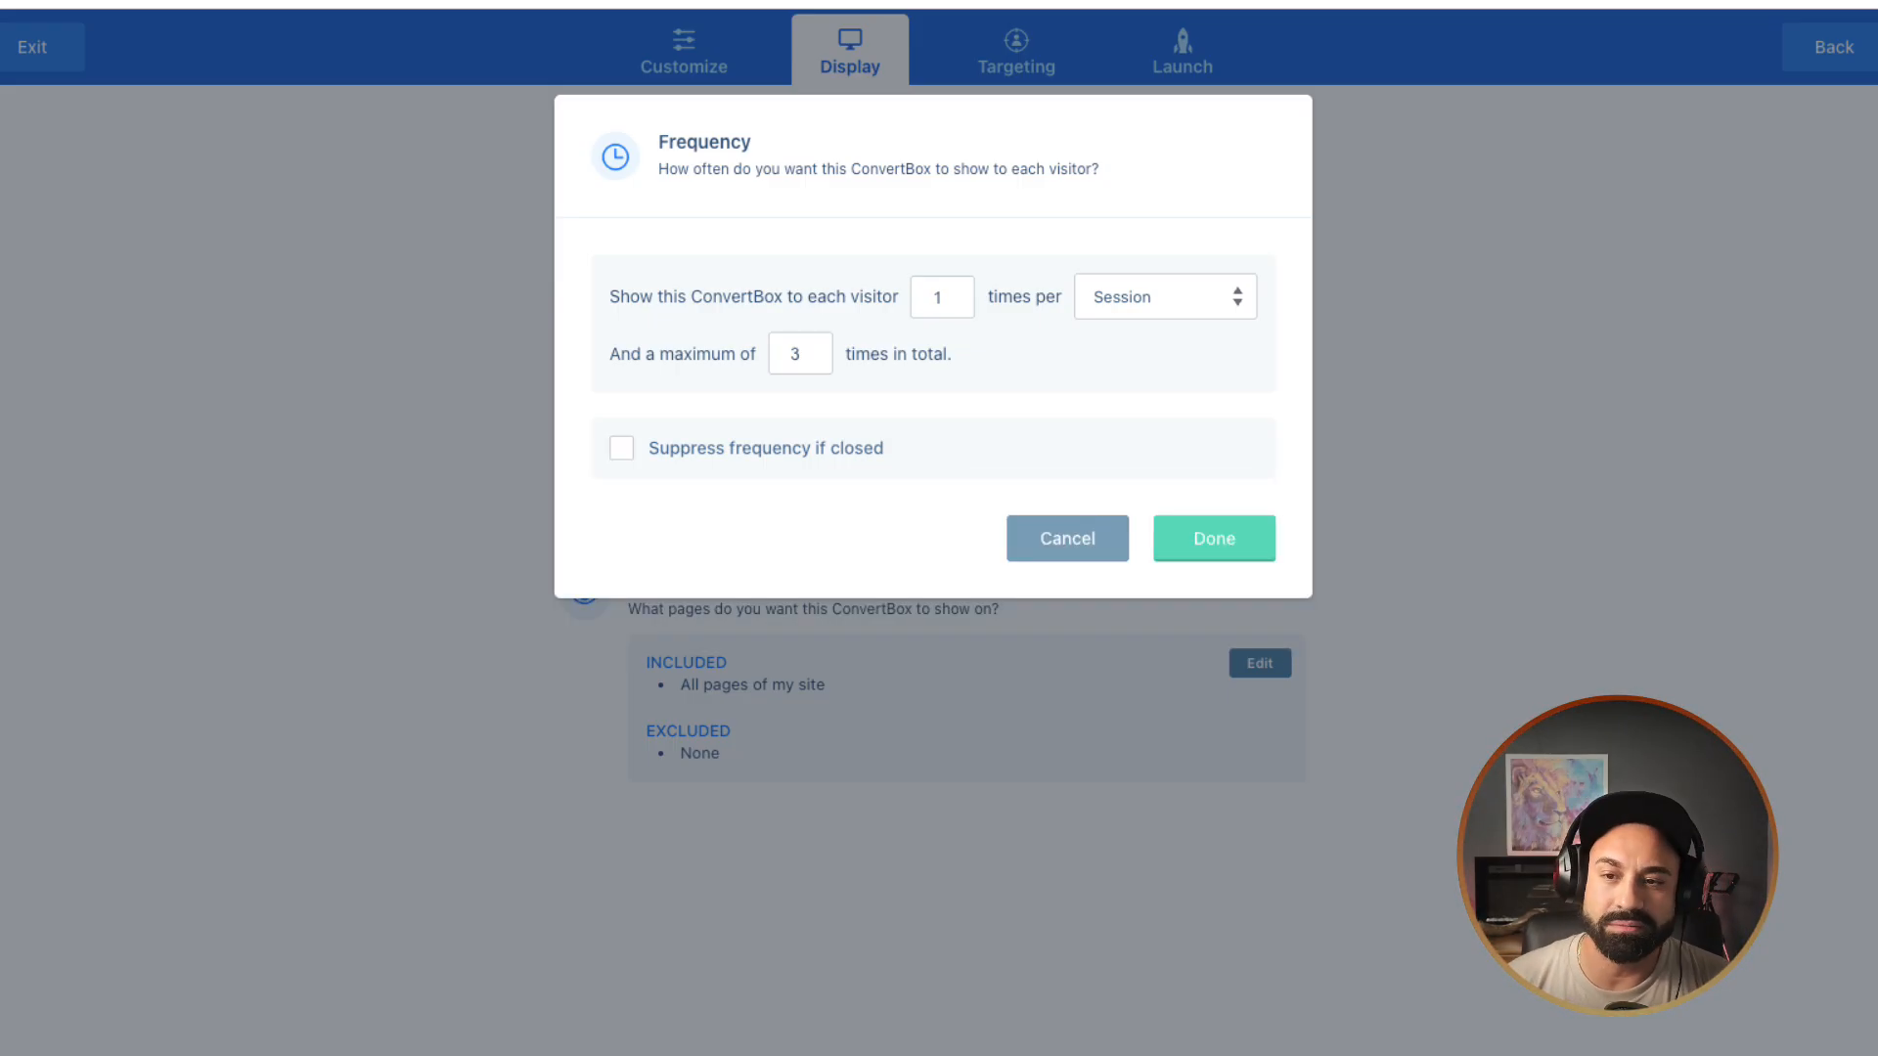
left_click(1164, 298)
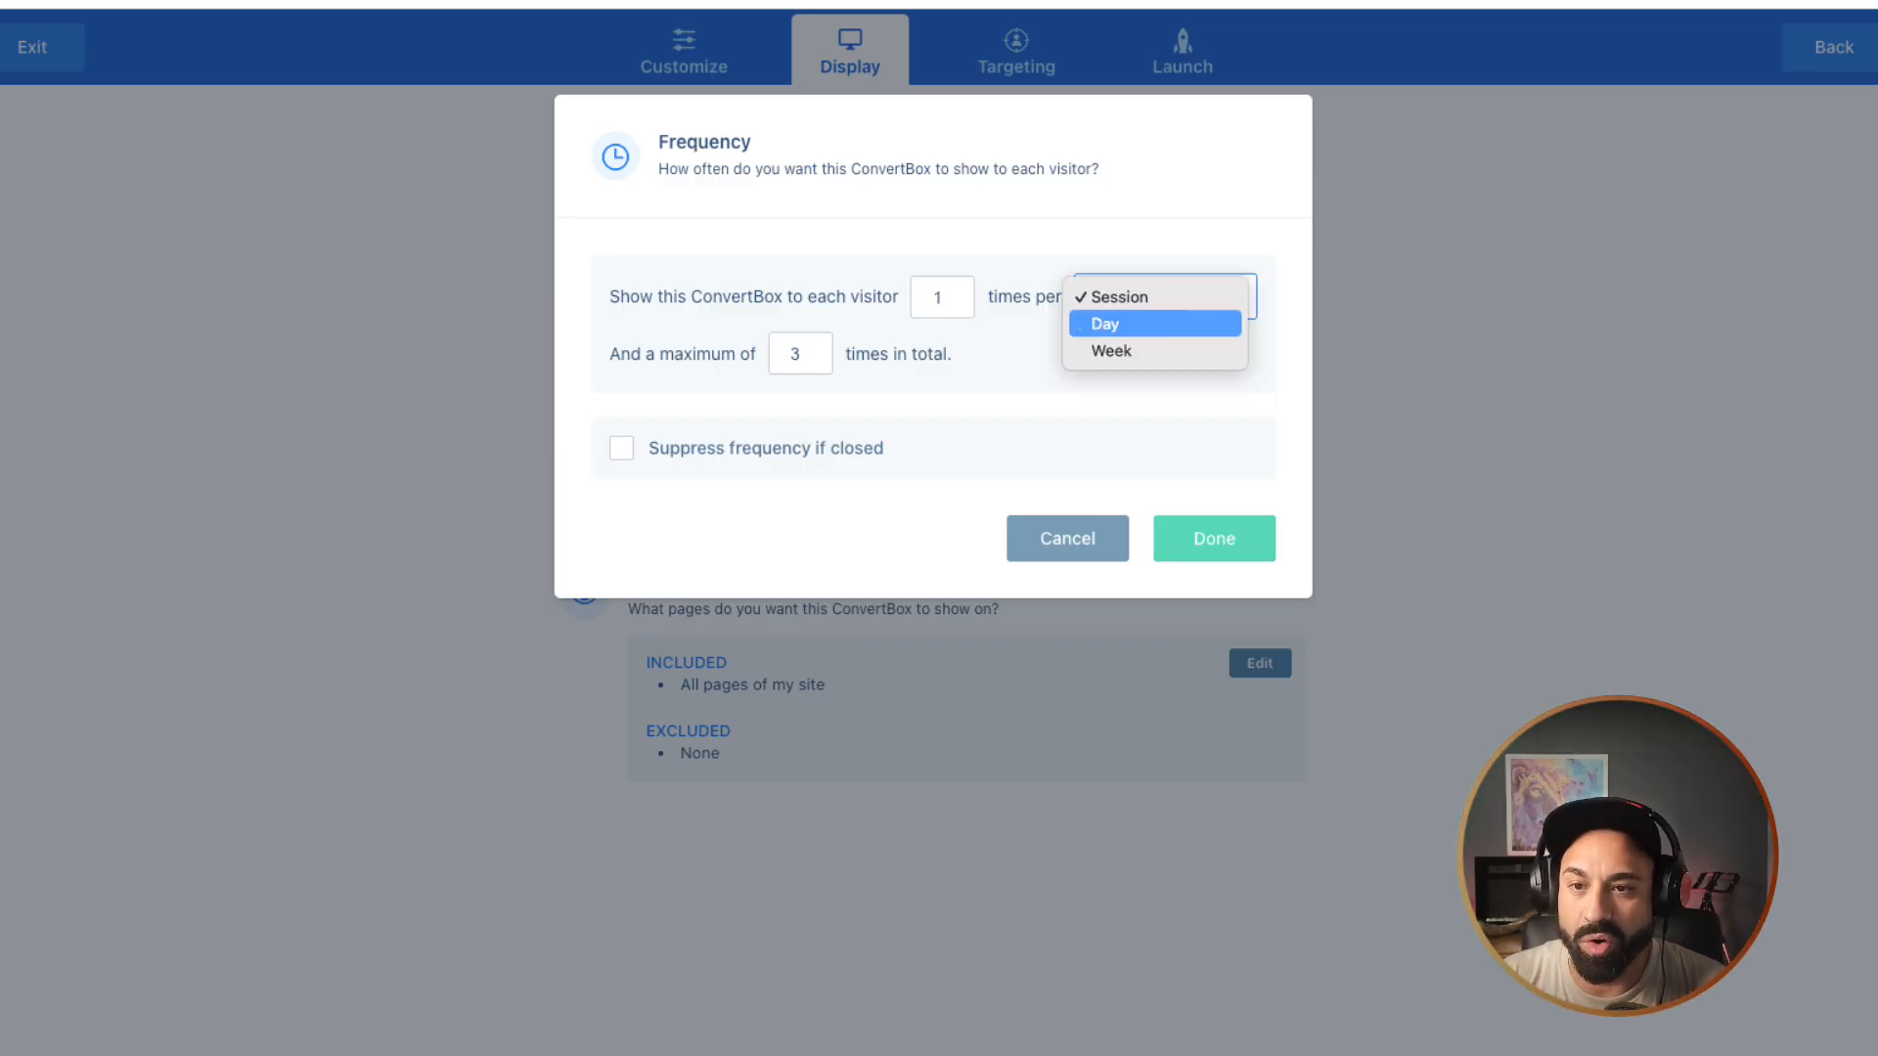
left_click(1155, 323)
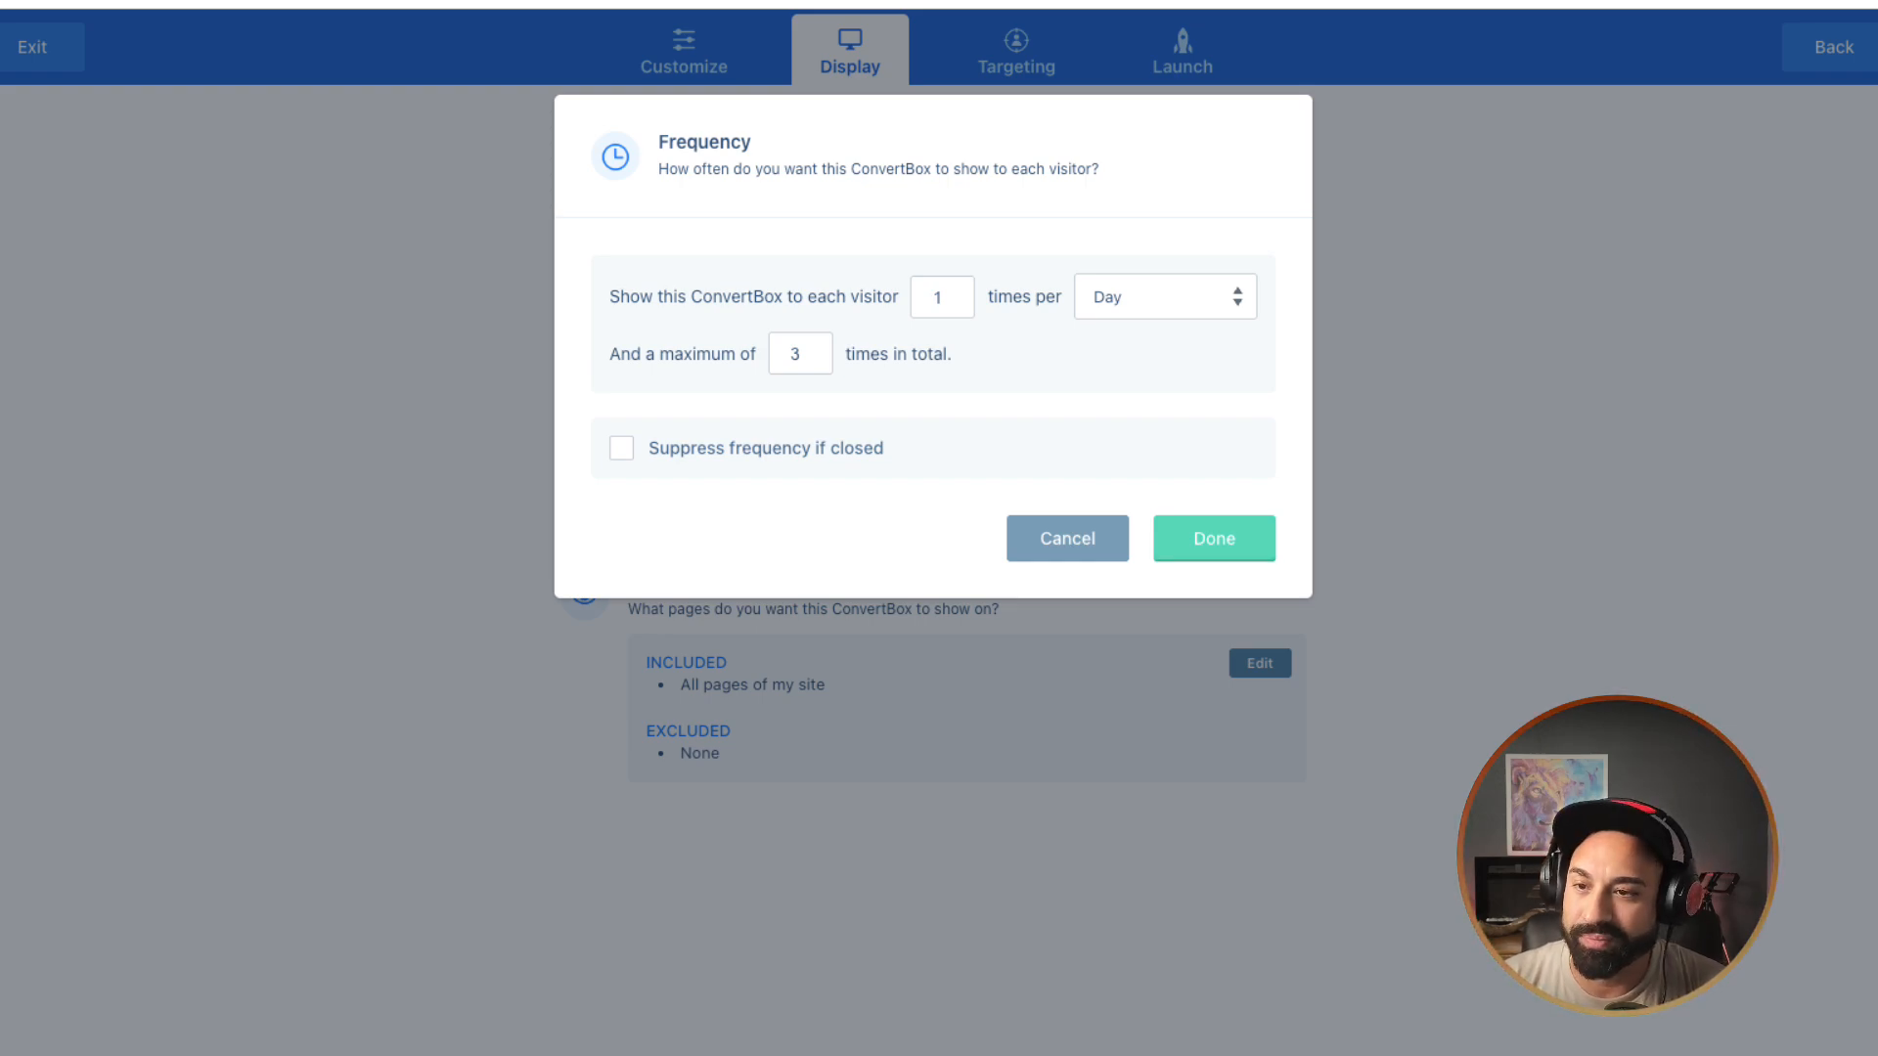
left_click(1165, 297)
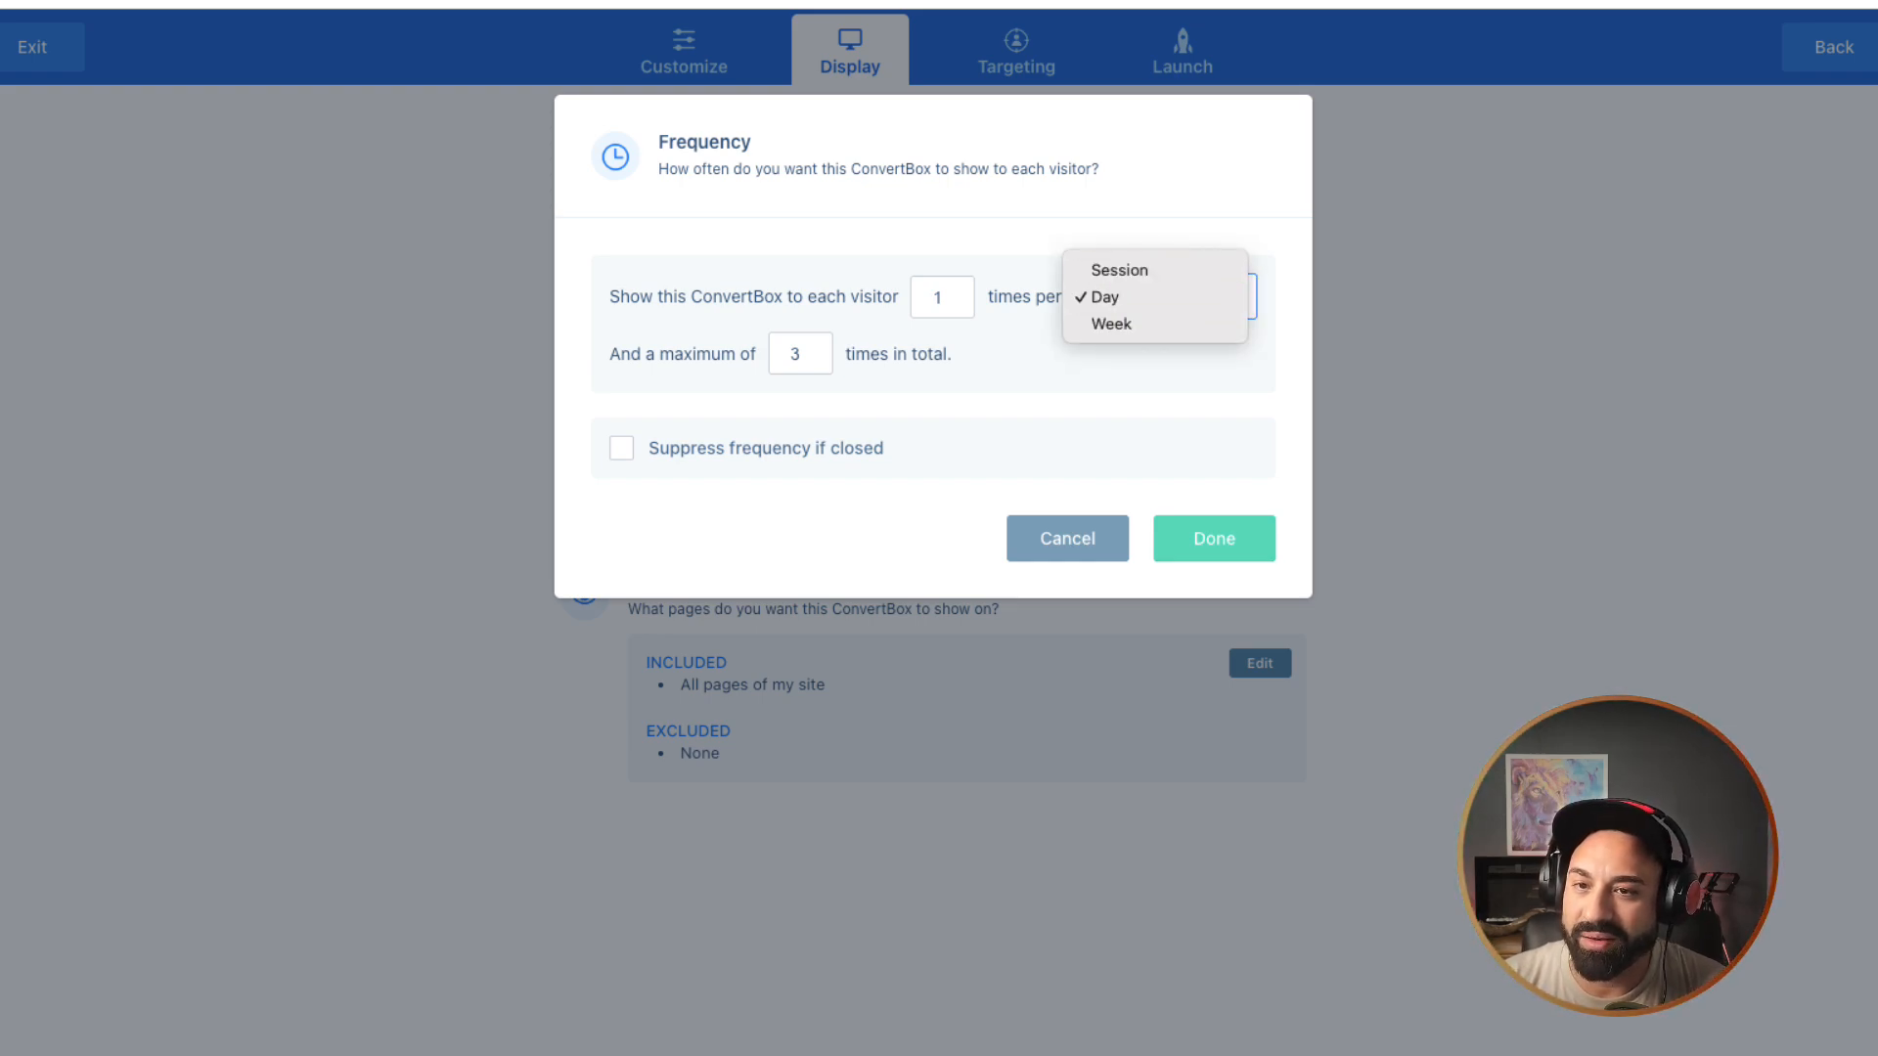
left_click(1120, 271)
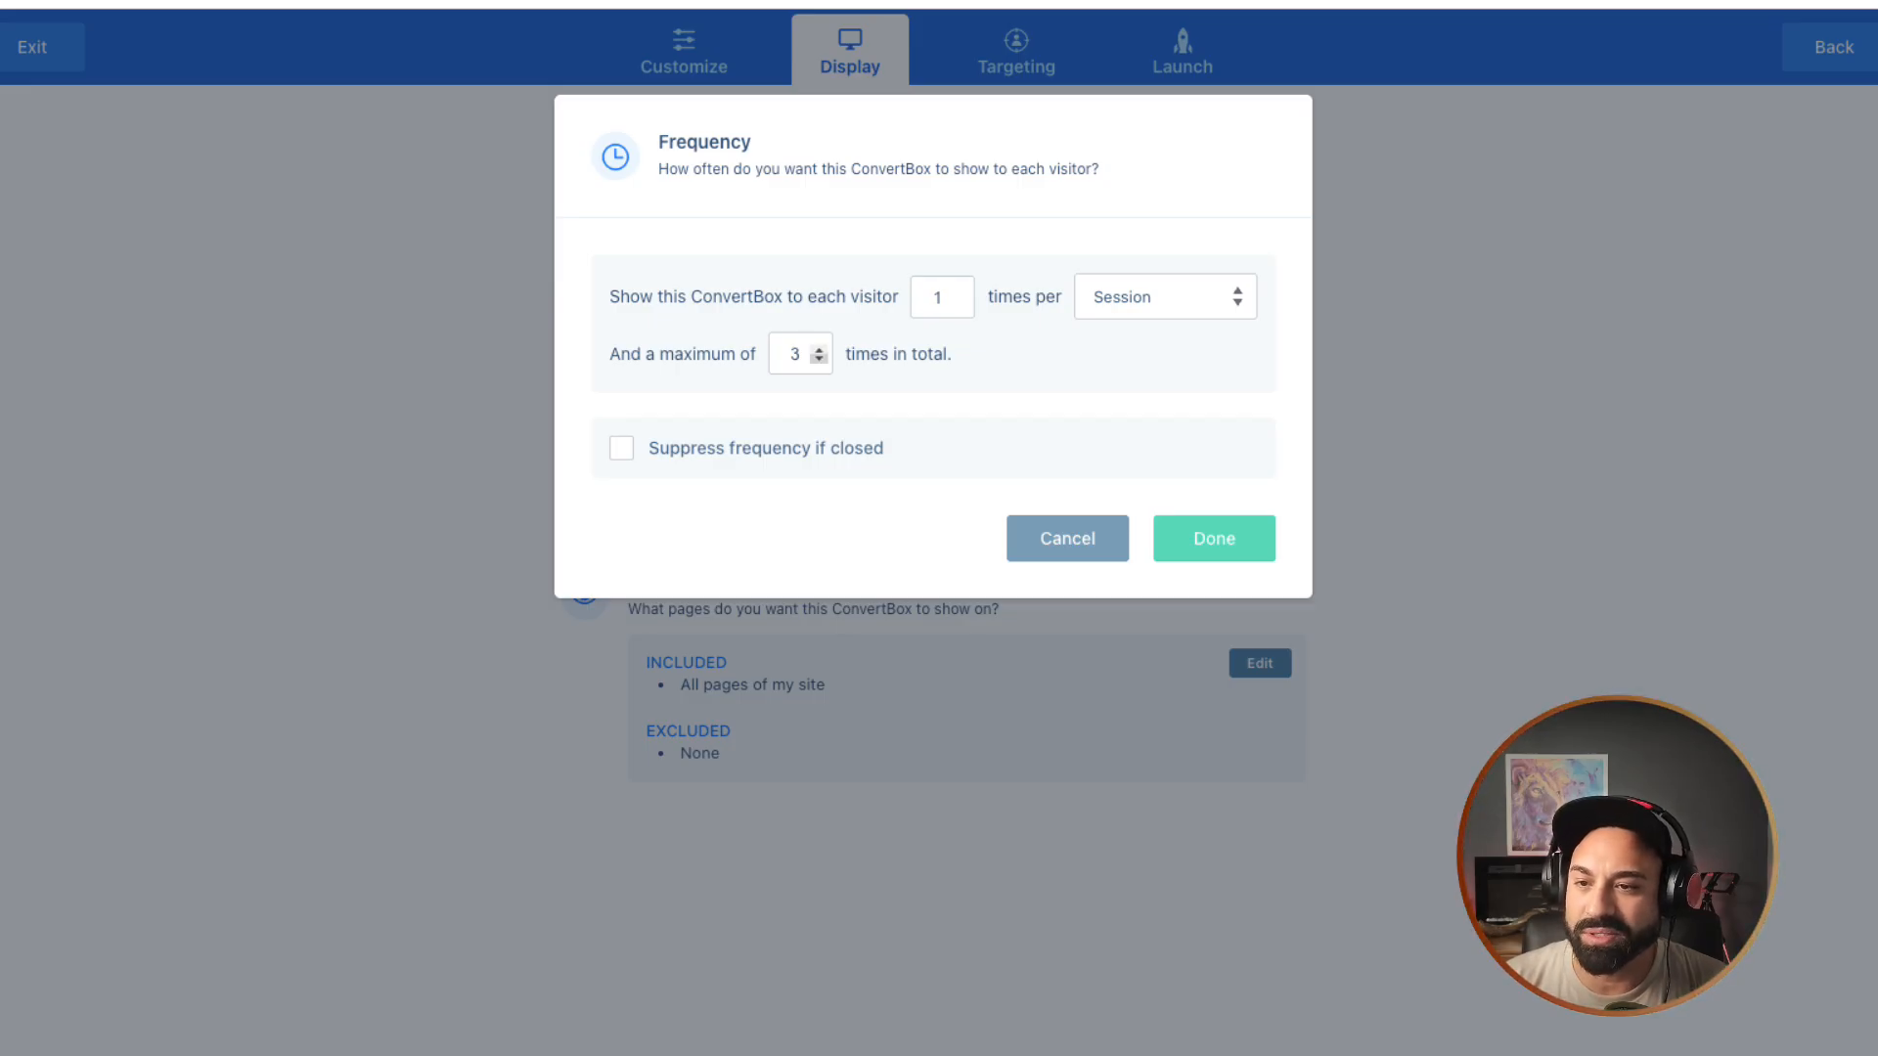
left_click(821, 349)
left_click(820, 349)
left_click(1214, 539)
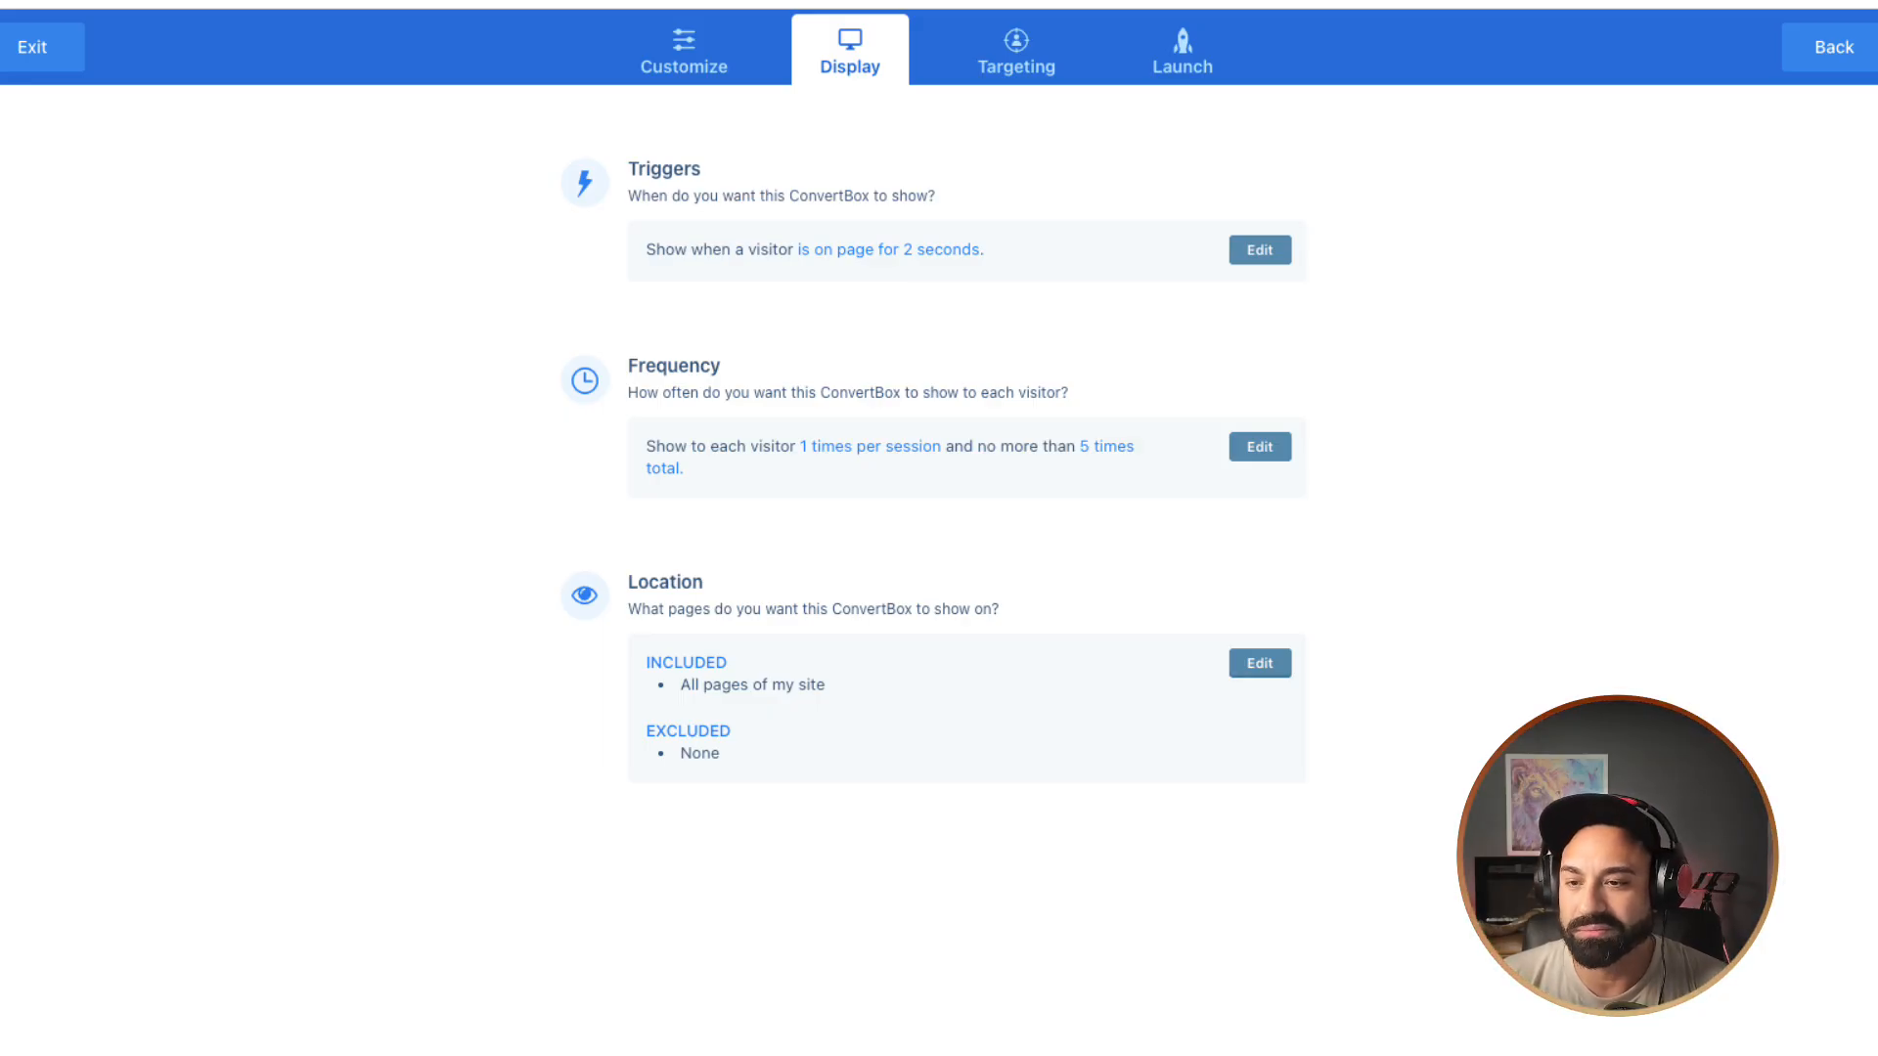
Step: Check the popup's location display rules and cancel without adding a rule
left_click(1259, 663)
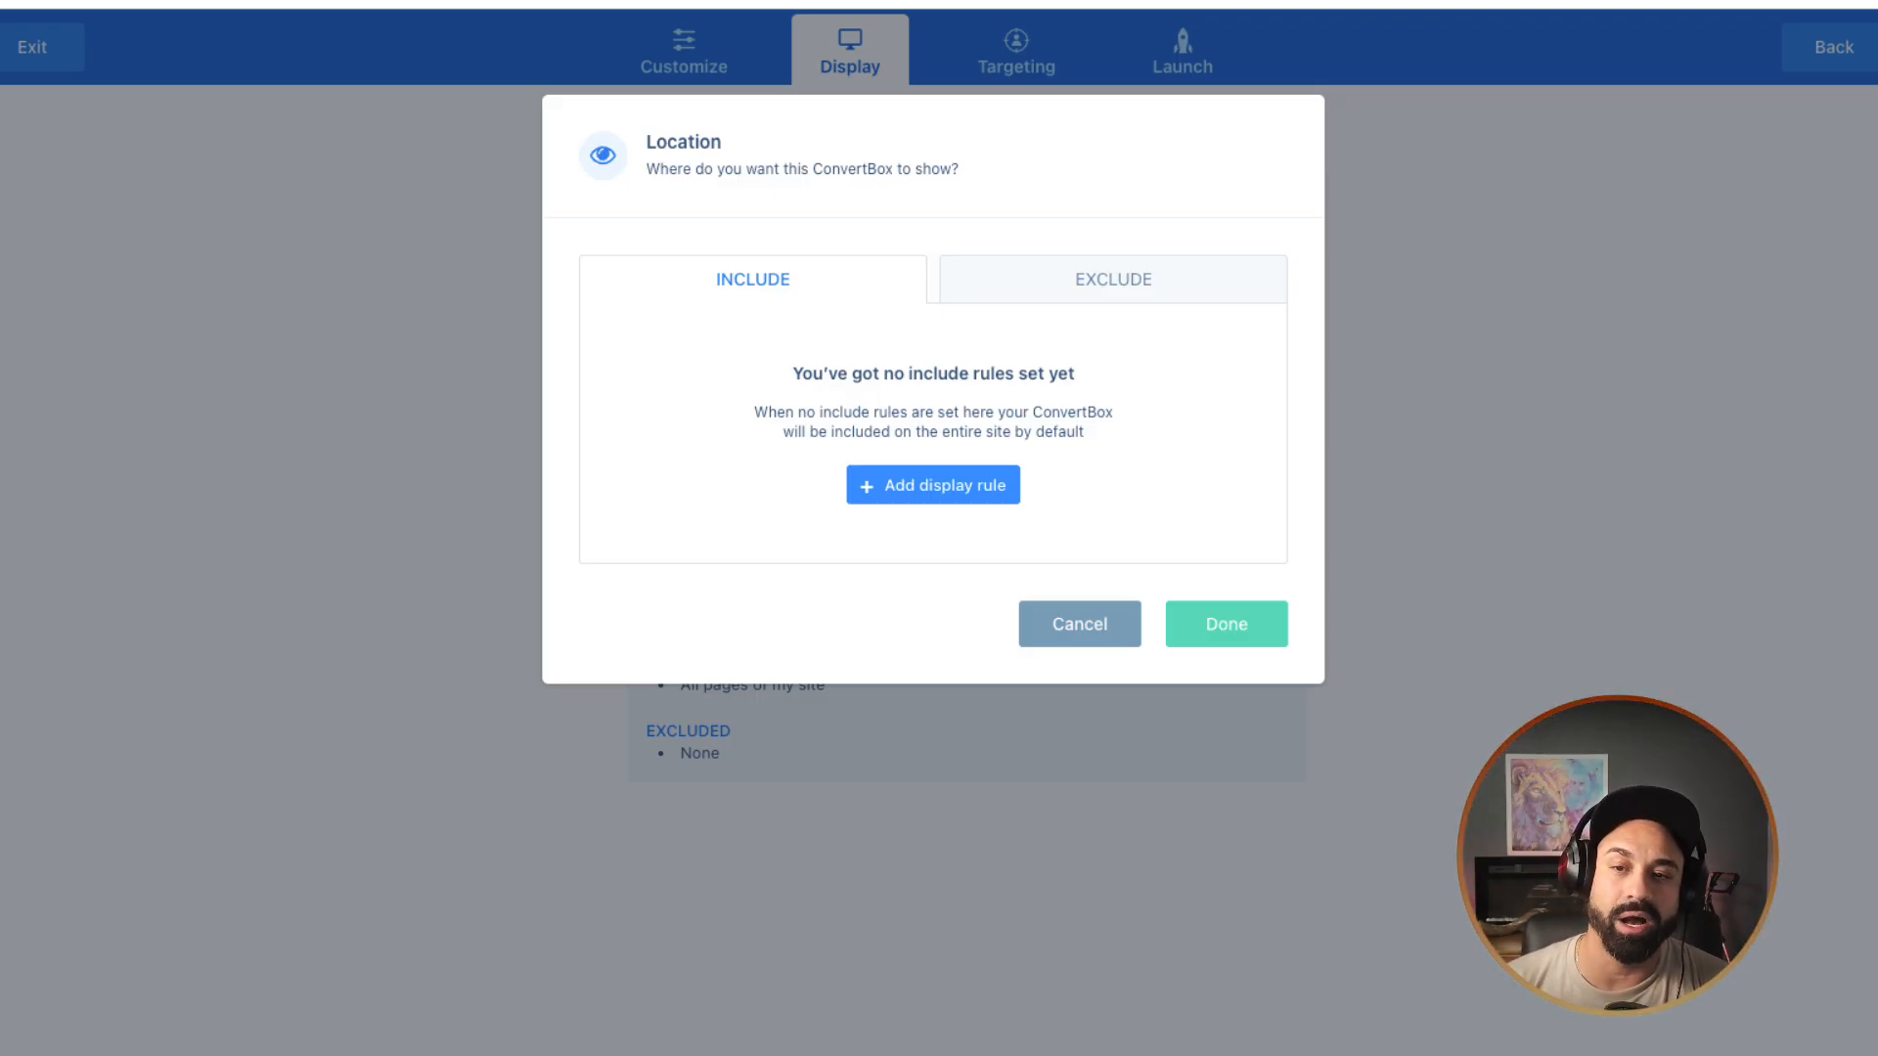
left_click(1080, 624)
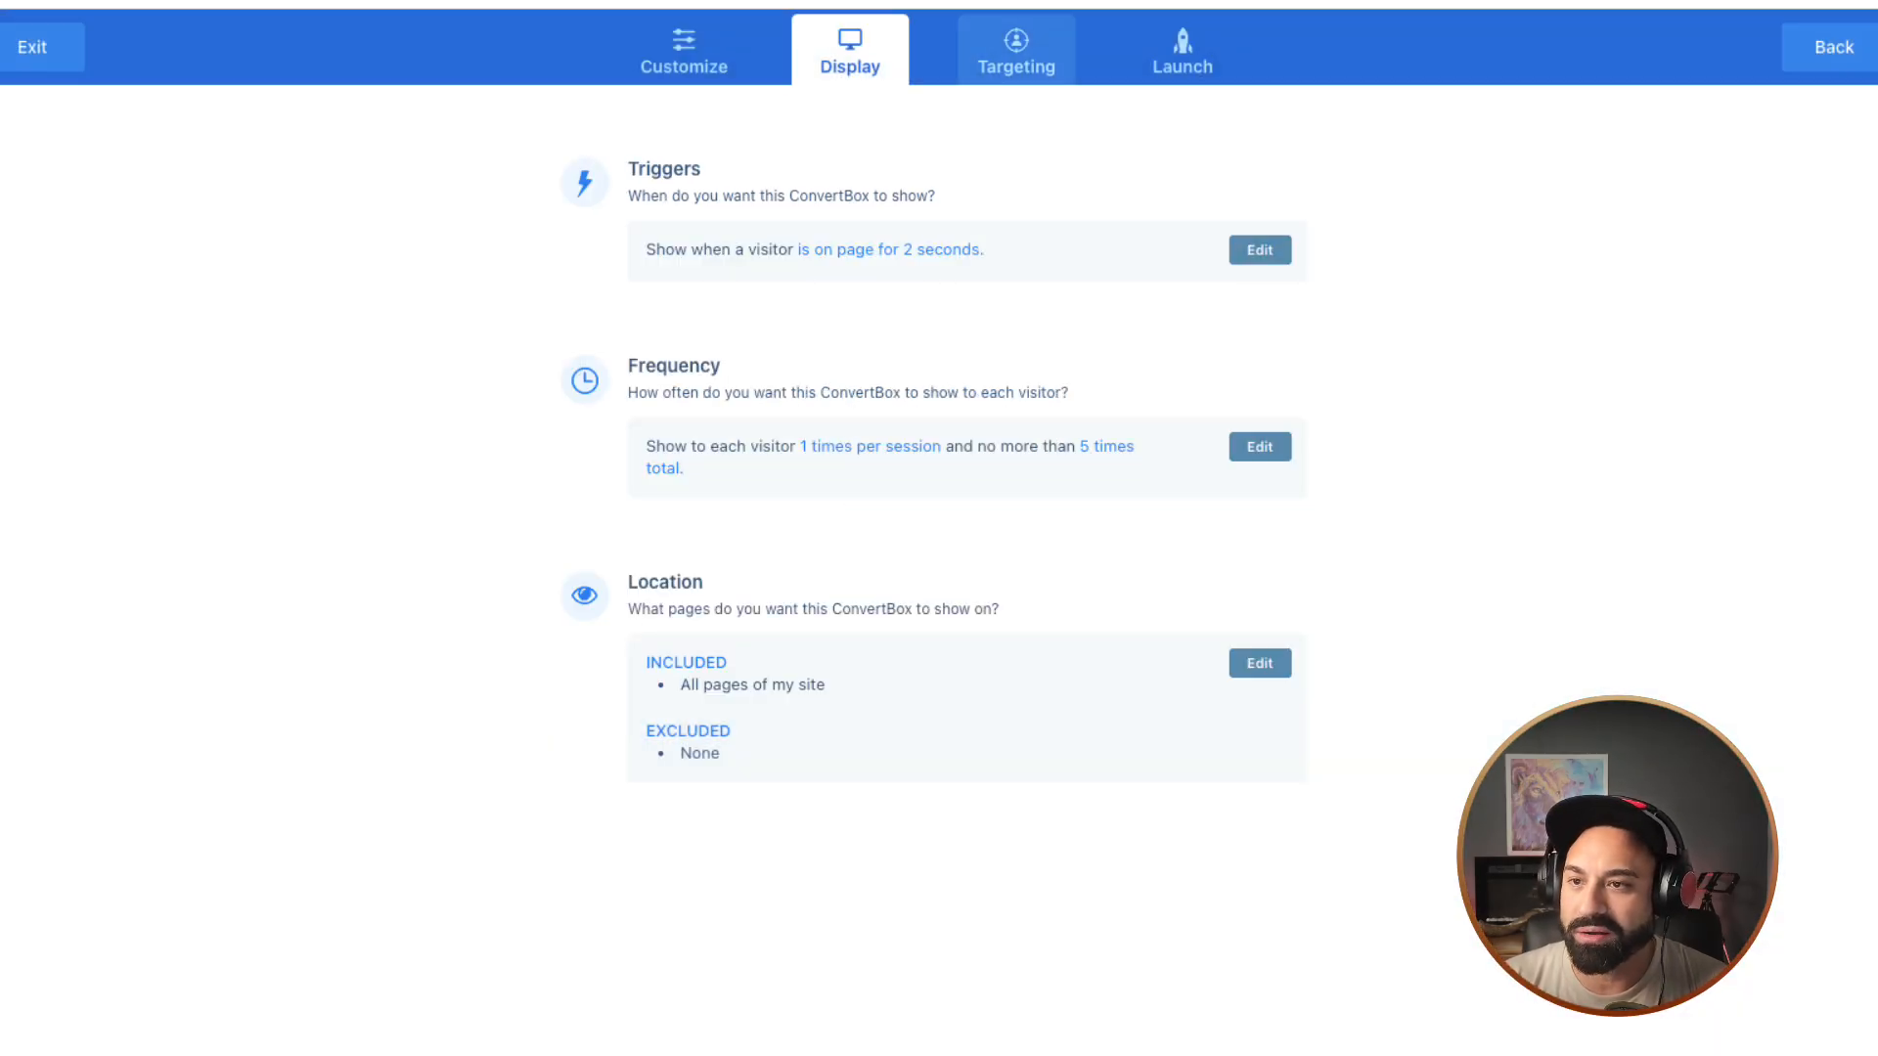
Step: Target specific visitors and add the conditional rule "Is NOT logged into WordPress"
left_click(1016, 51)
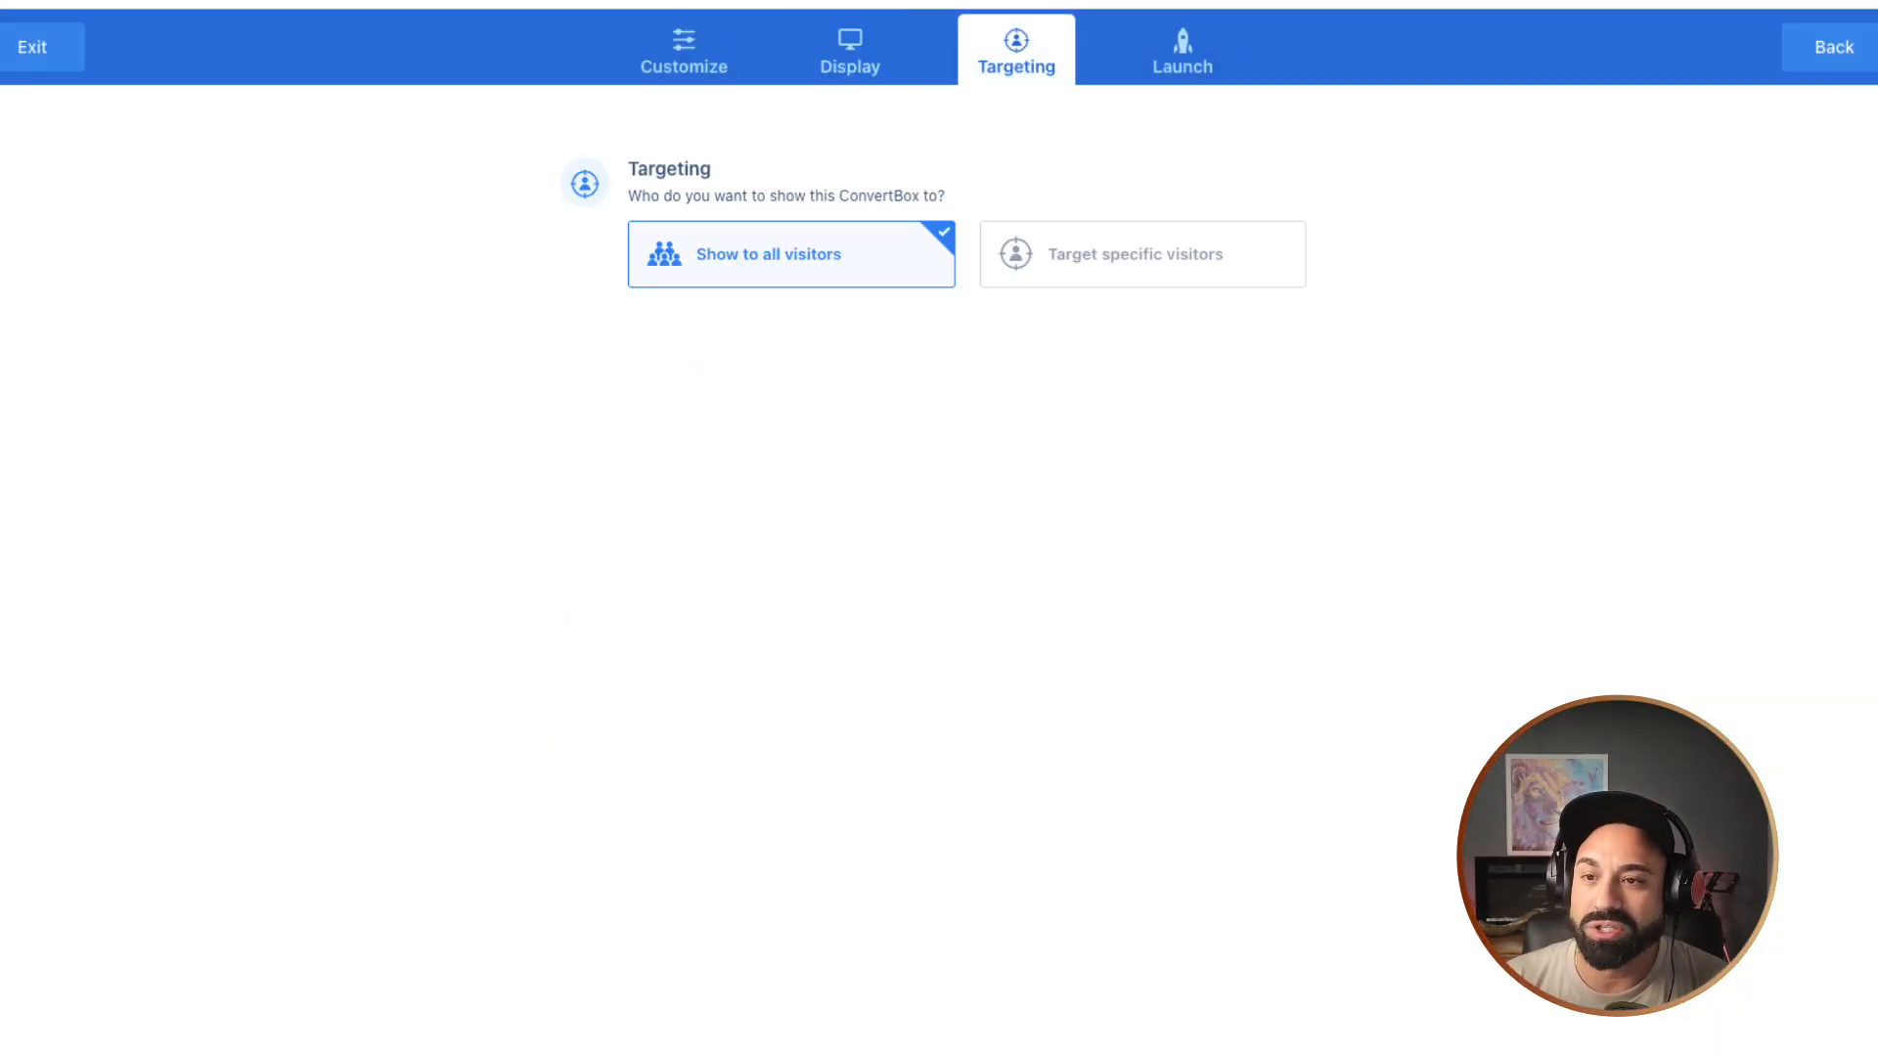
left_click(1142, 254)
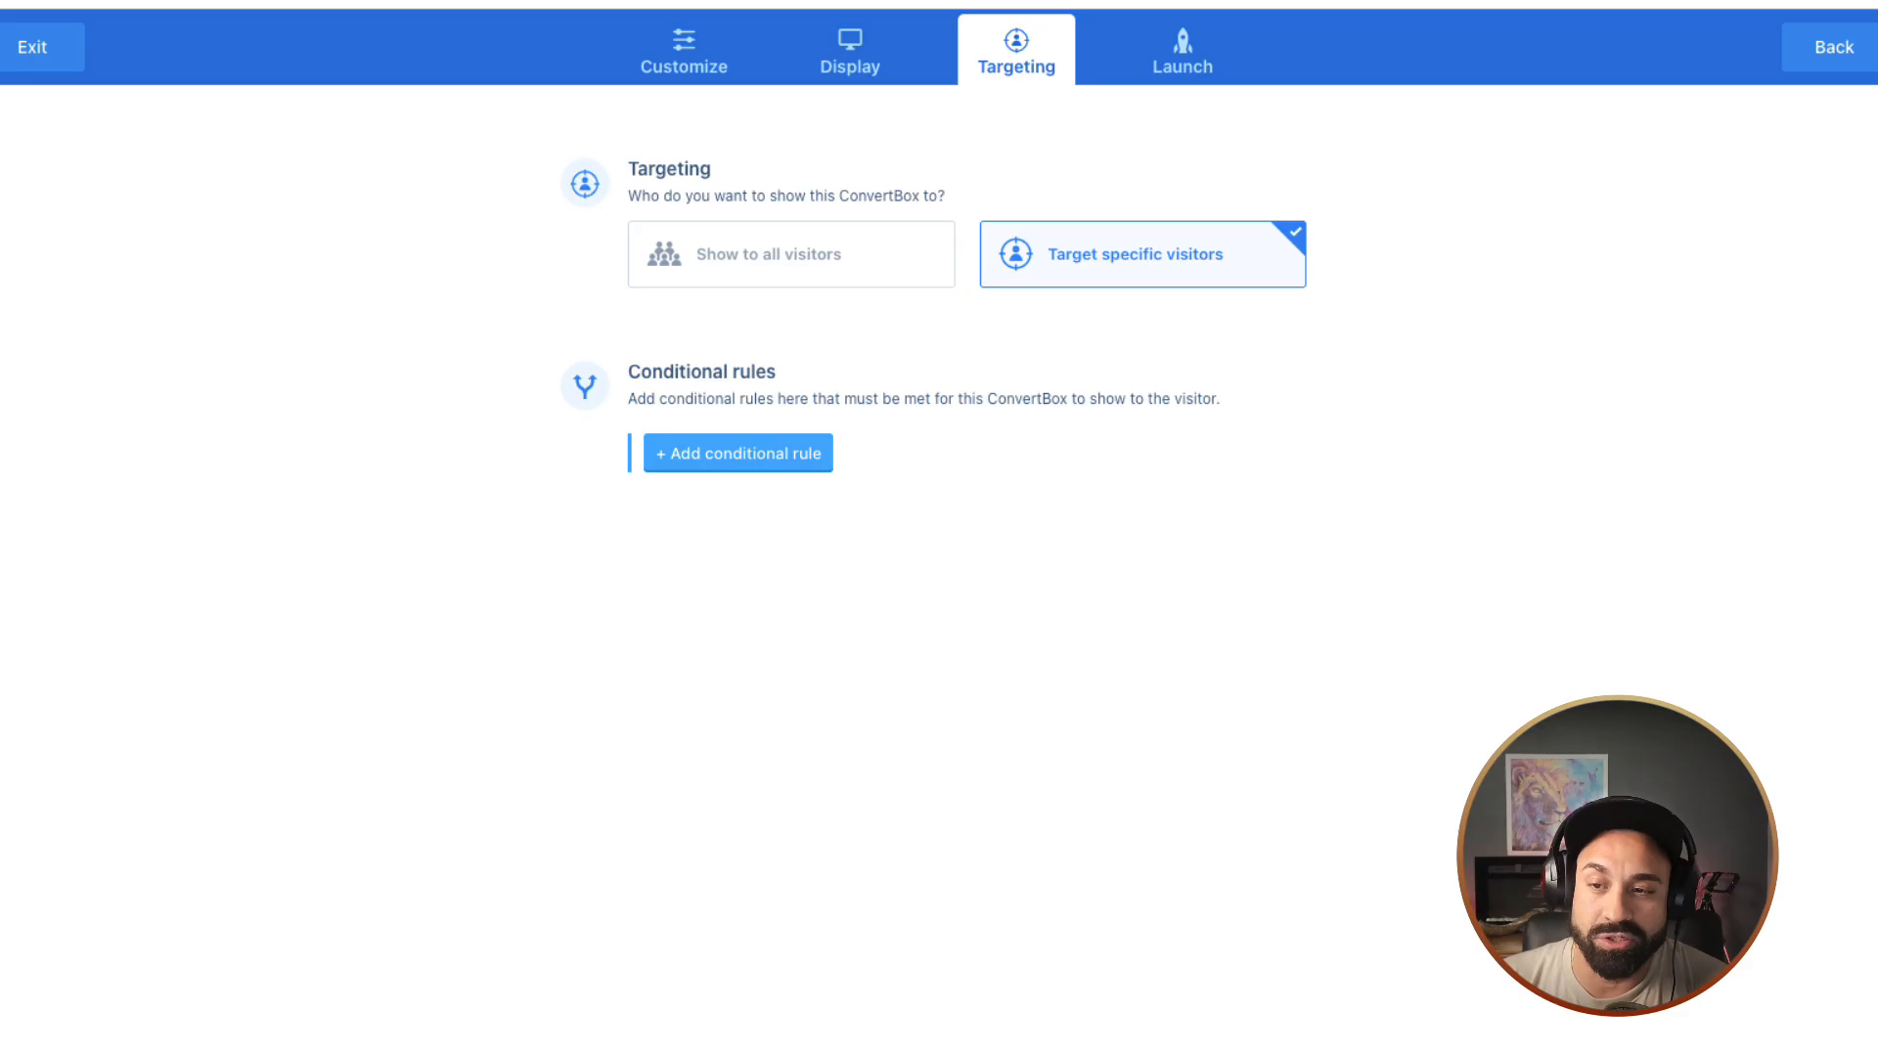
left_click(739, 453)
left_click(933, 255)
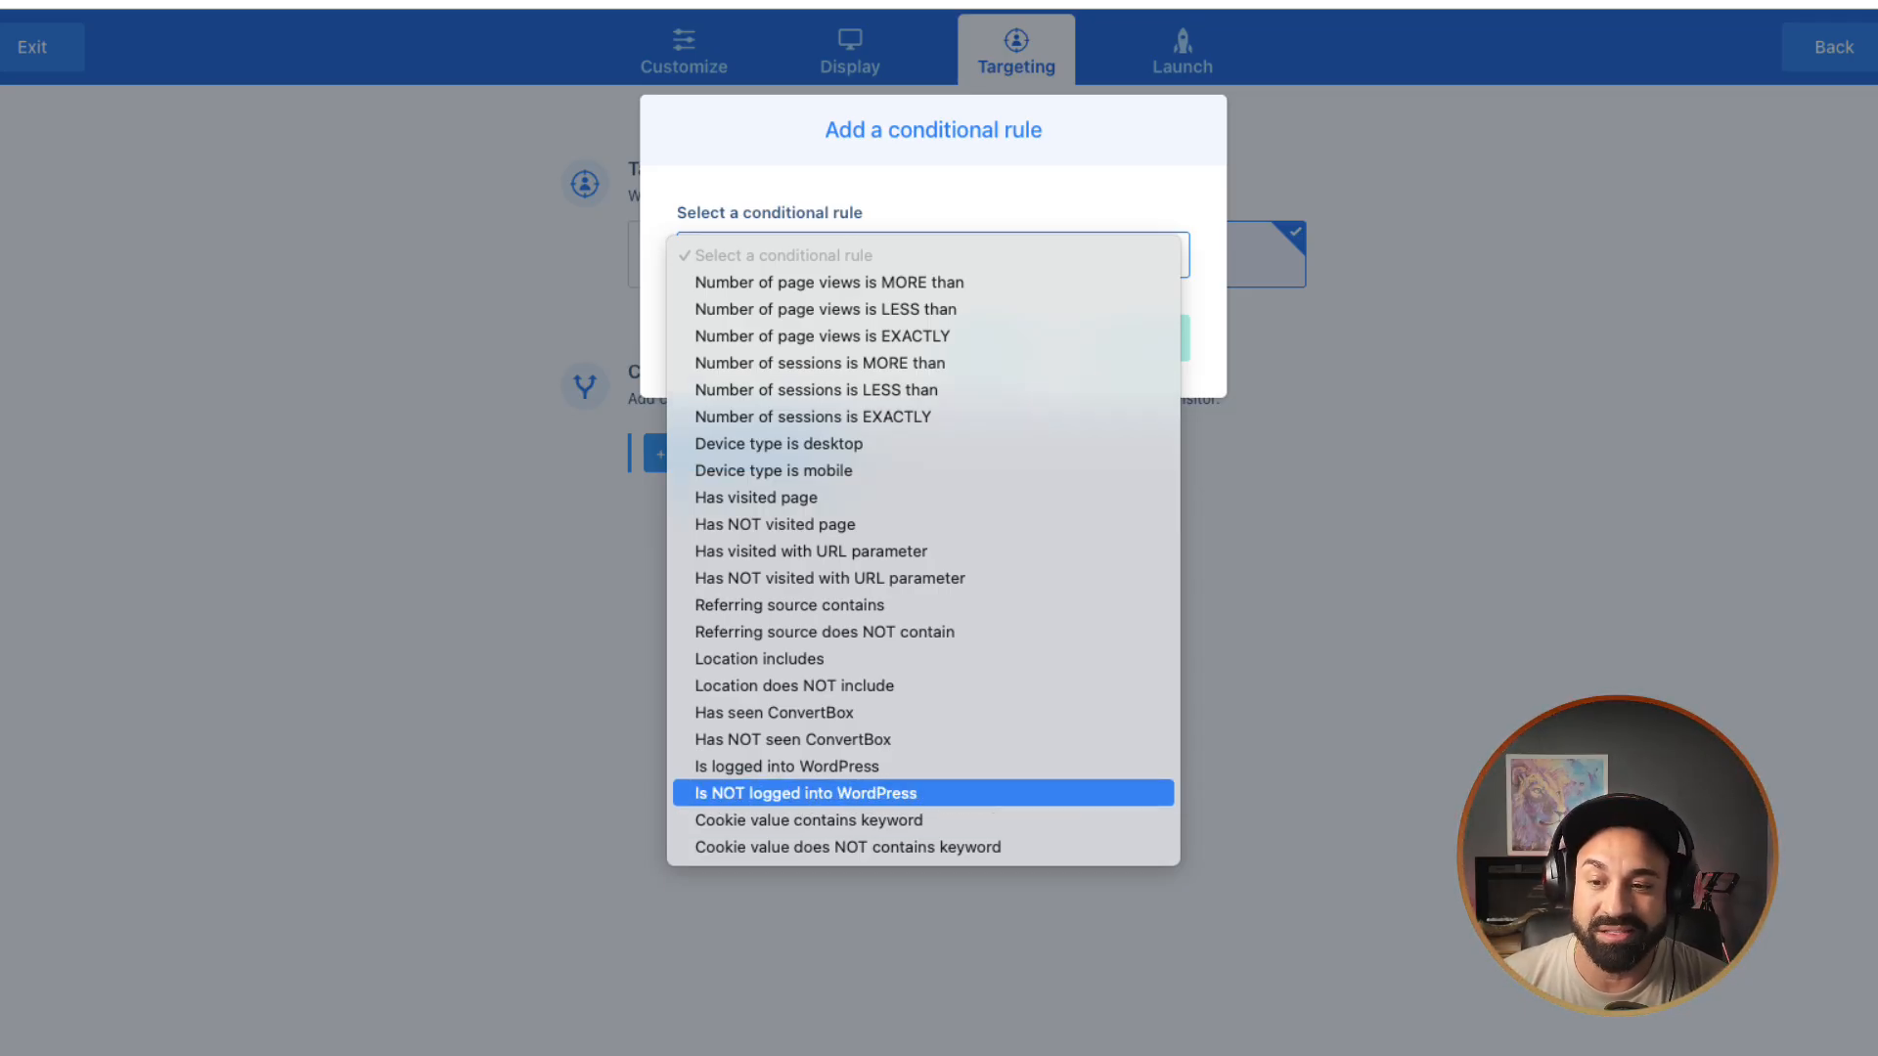
left_click(841, 794)
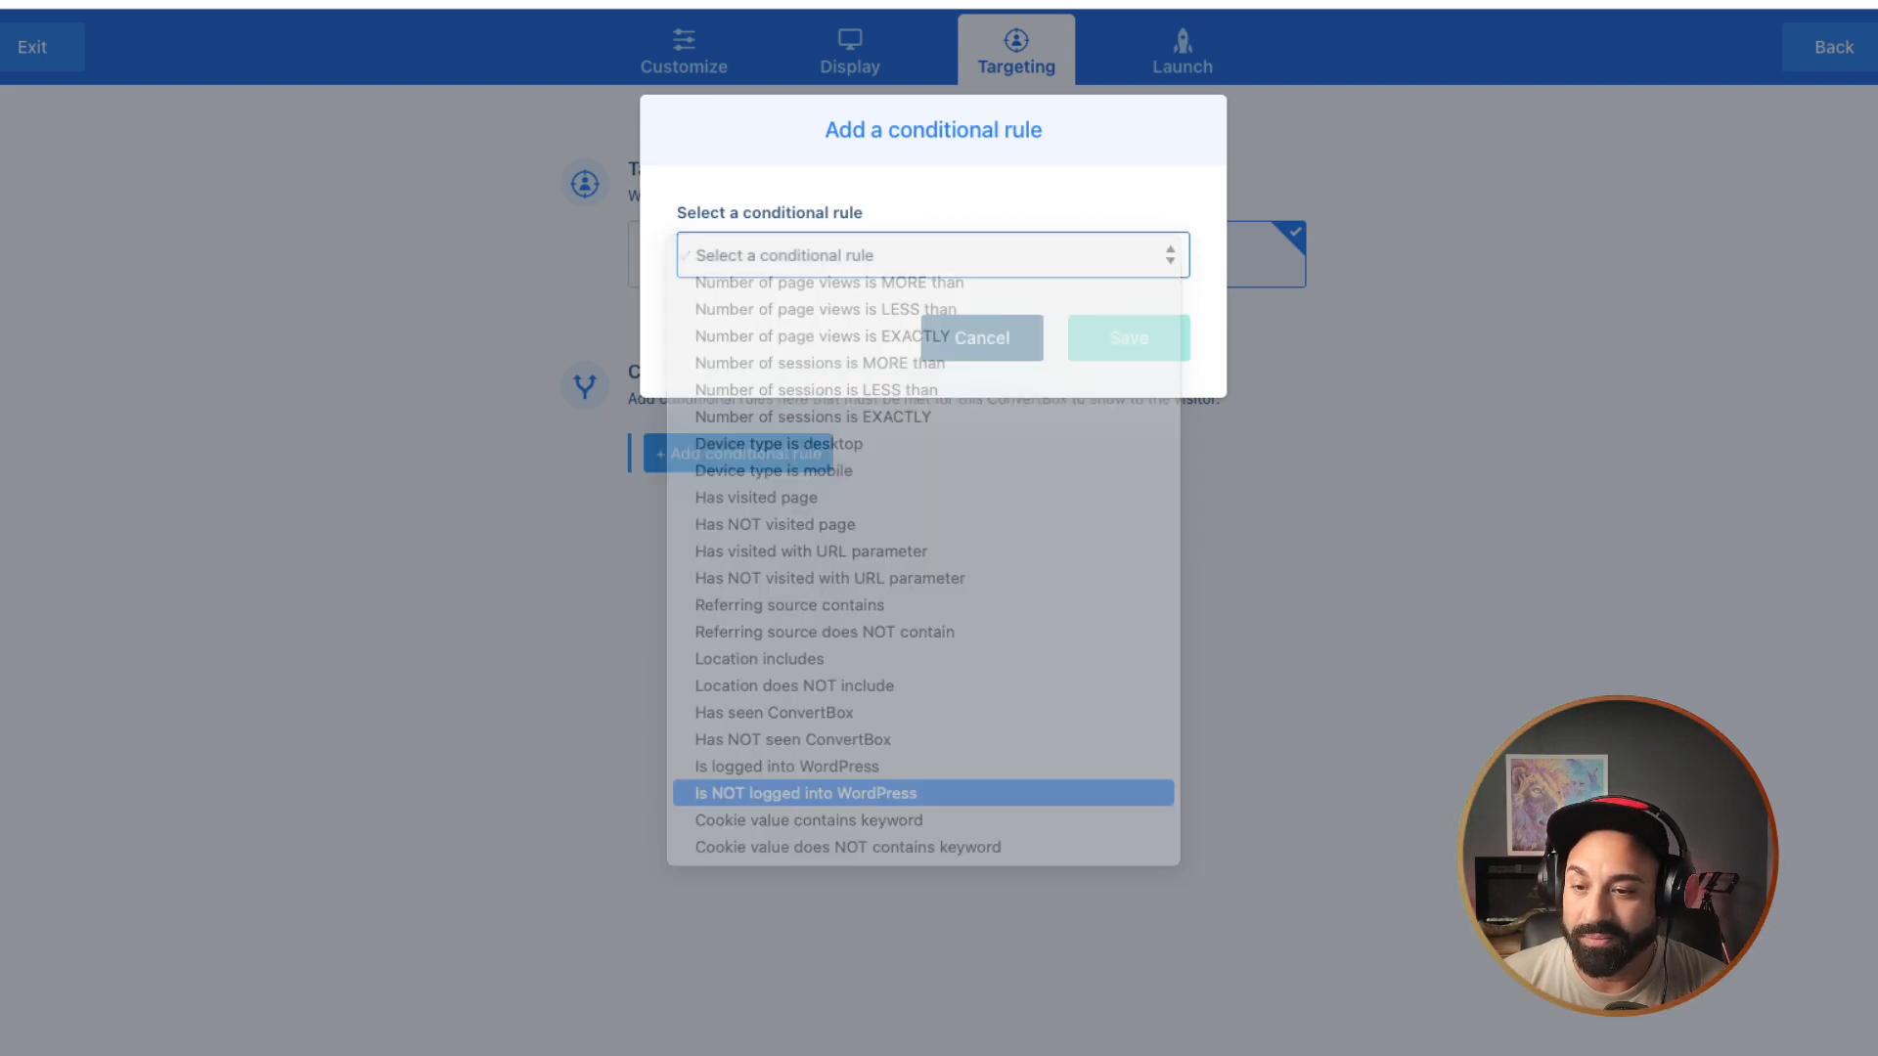
left_click(1129, 338)
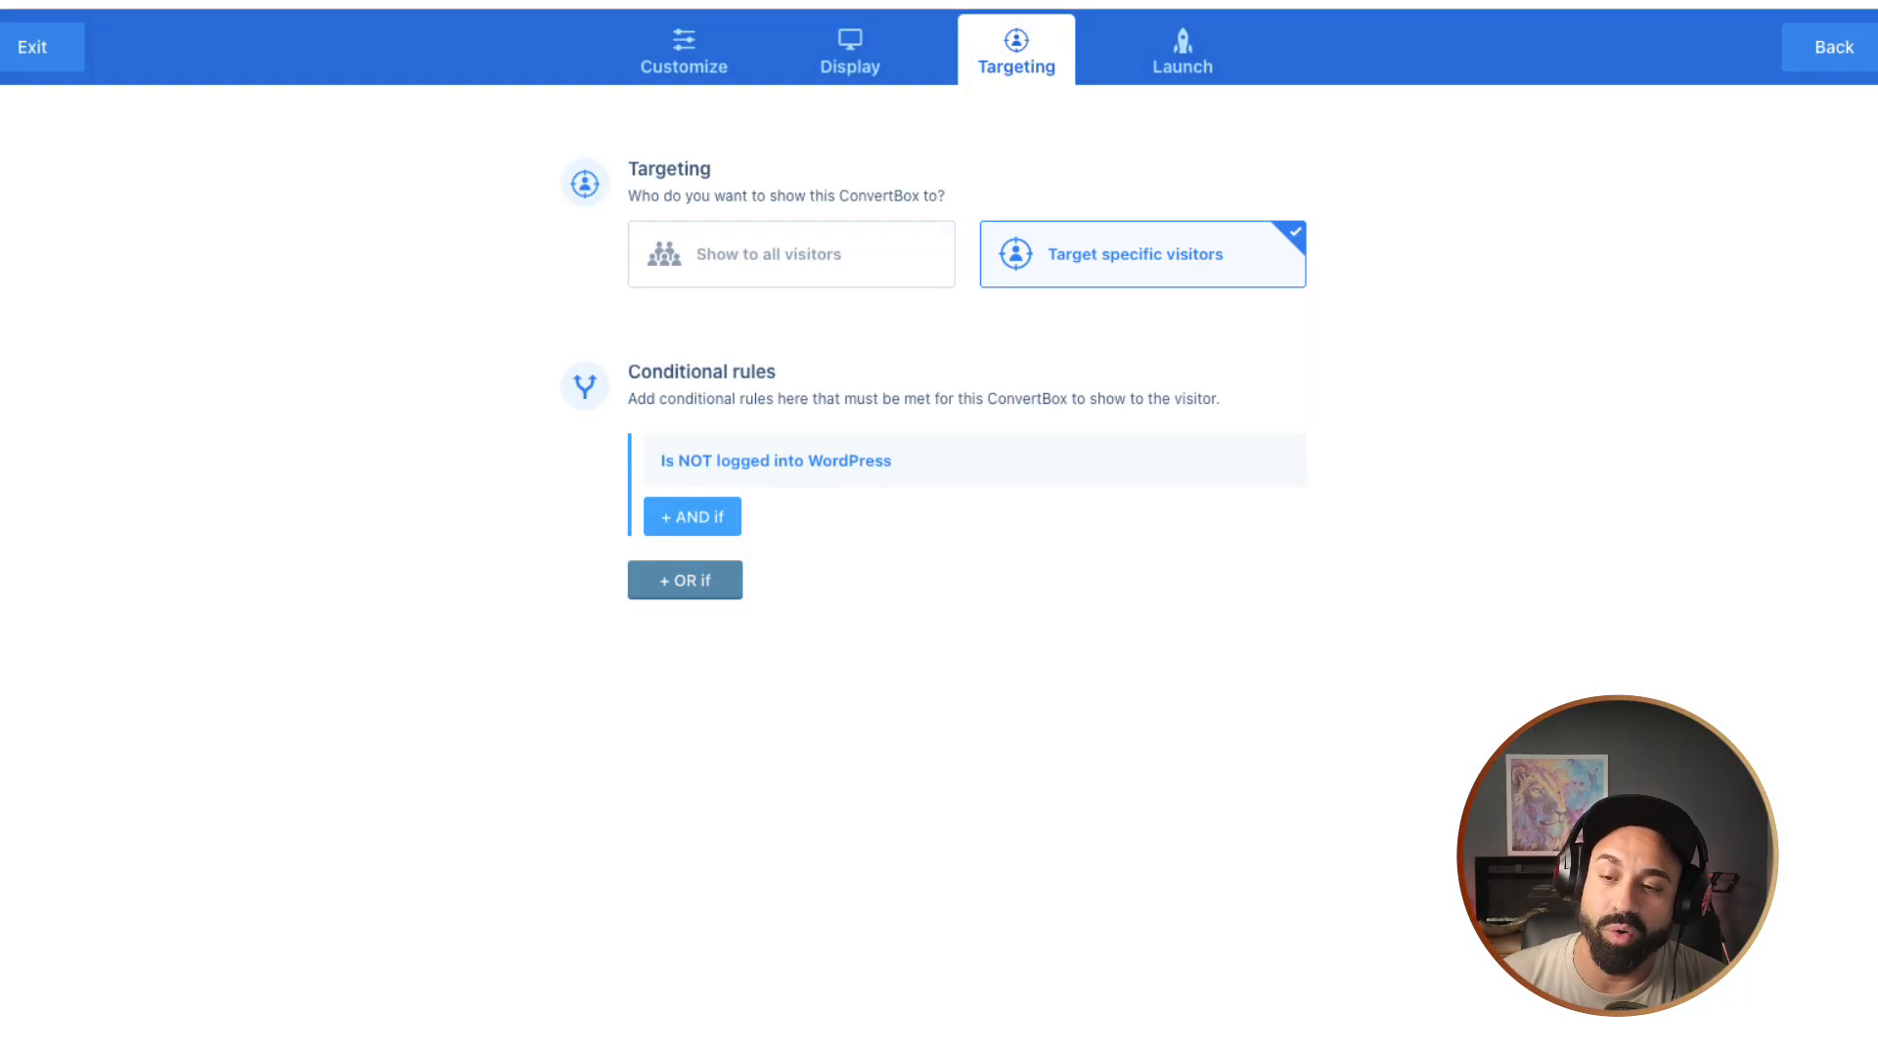
Step: Review the conditional rule types available for an additional AND condition and cancel without adding one
left_click(692, 517)
left_click(929, 255)
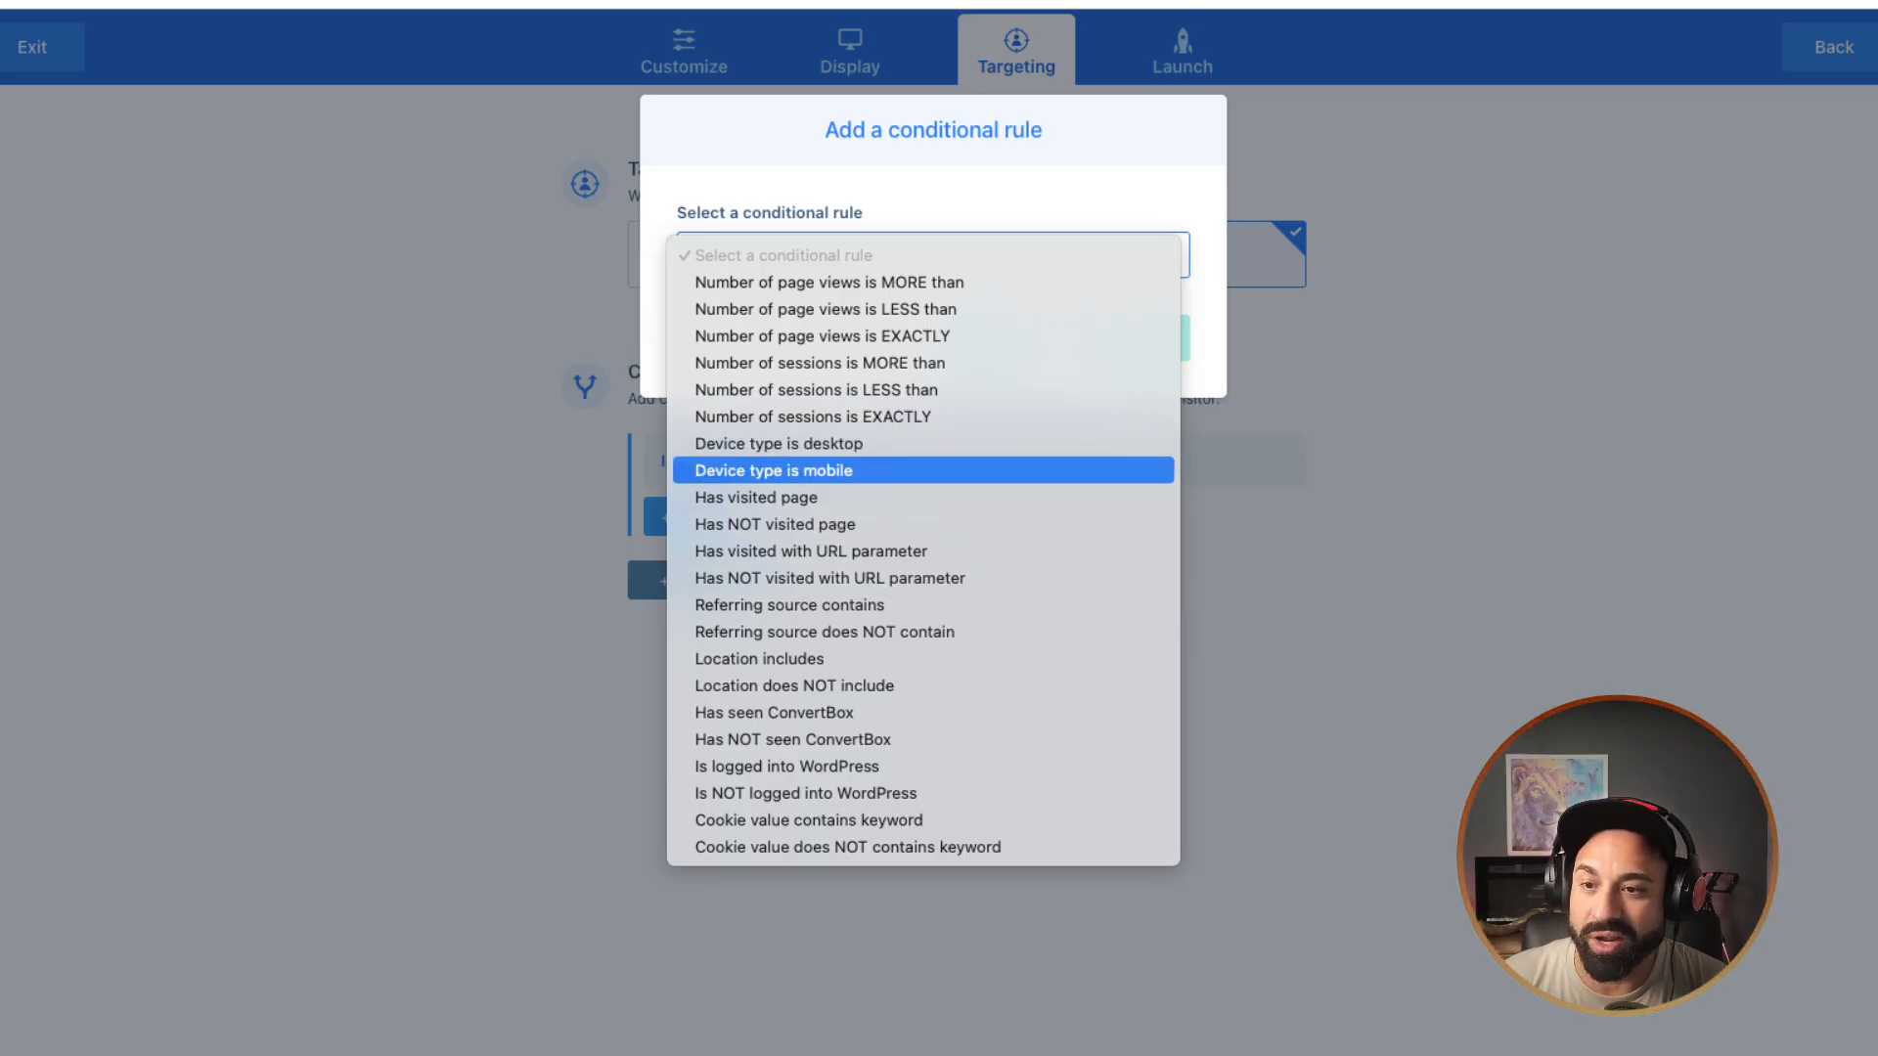
left_click(1262, 472)
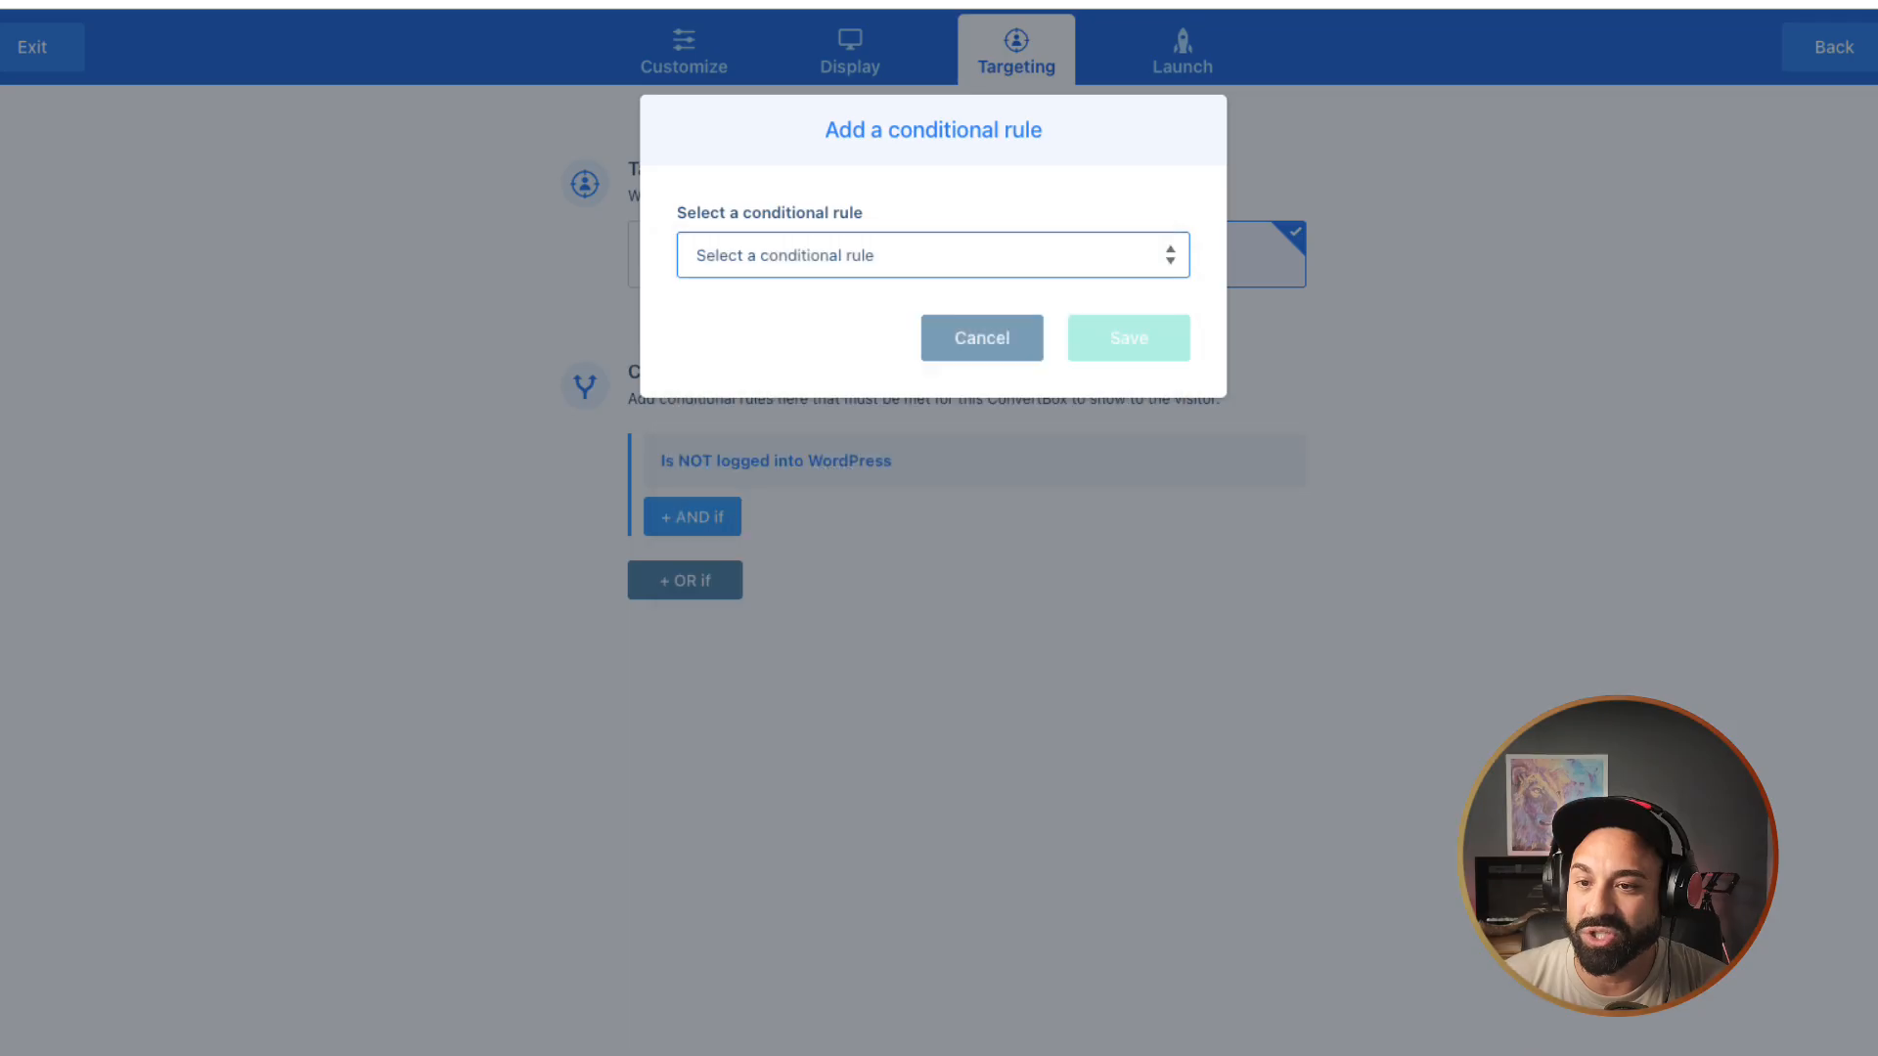
left_click(981, 338)
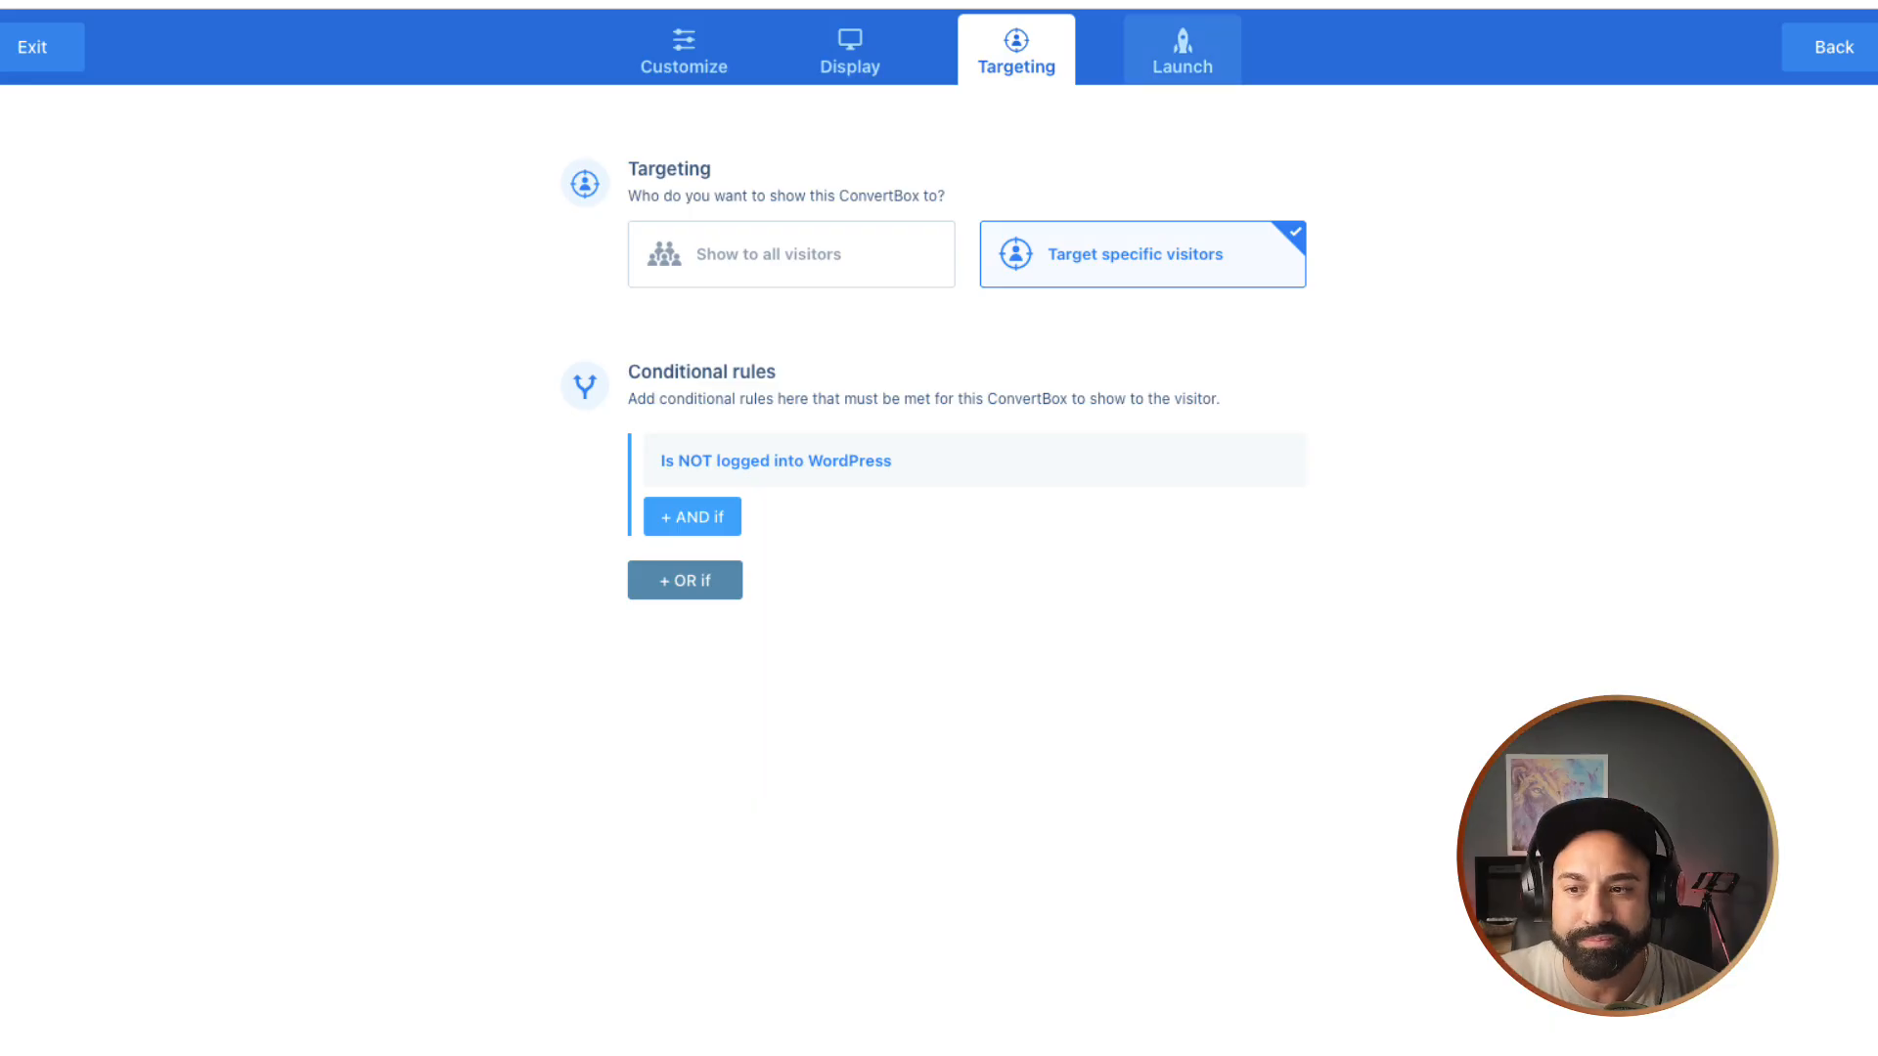
Step: Set the First Time Visitor Coupon popup's launch status to active and schedule its end date for October 31st, 2025
left_click(1183, 51)
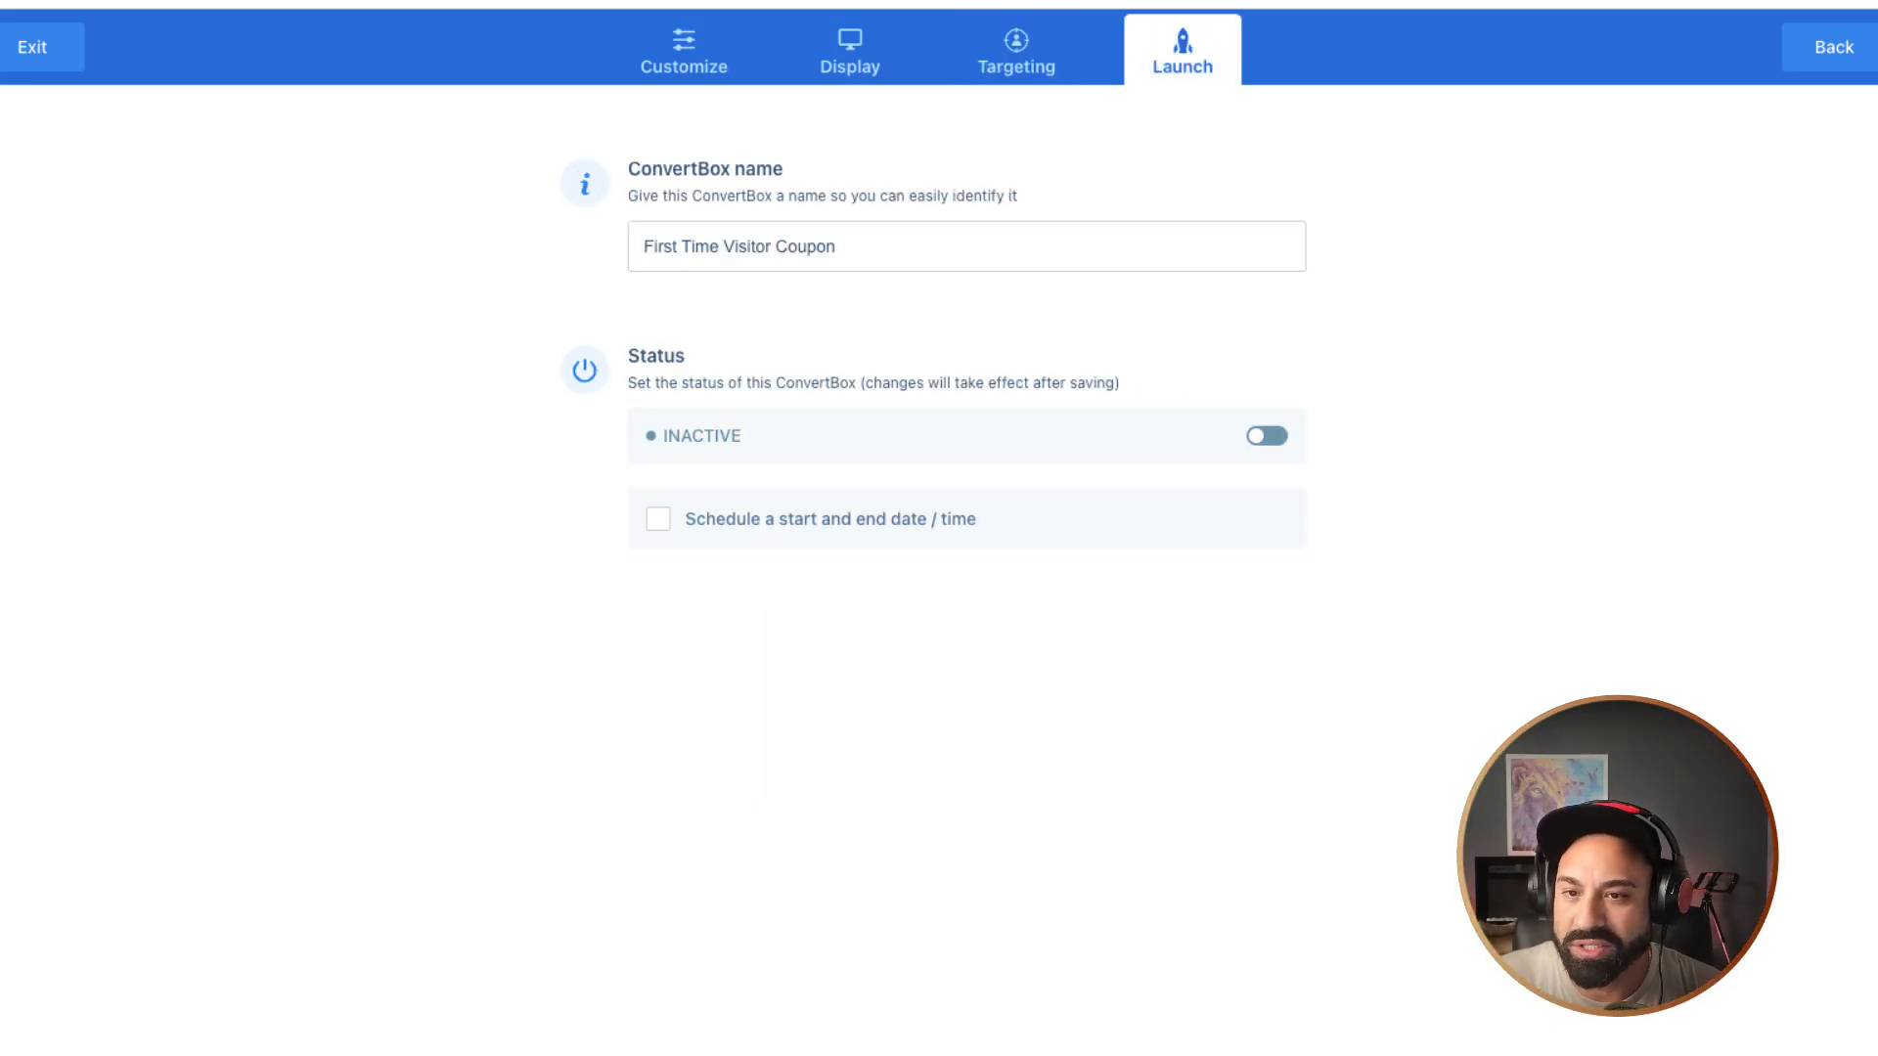
left_click(1267, 436)
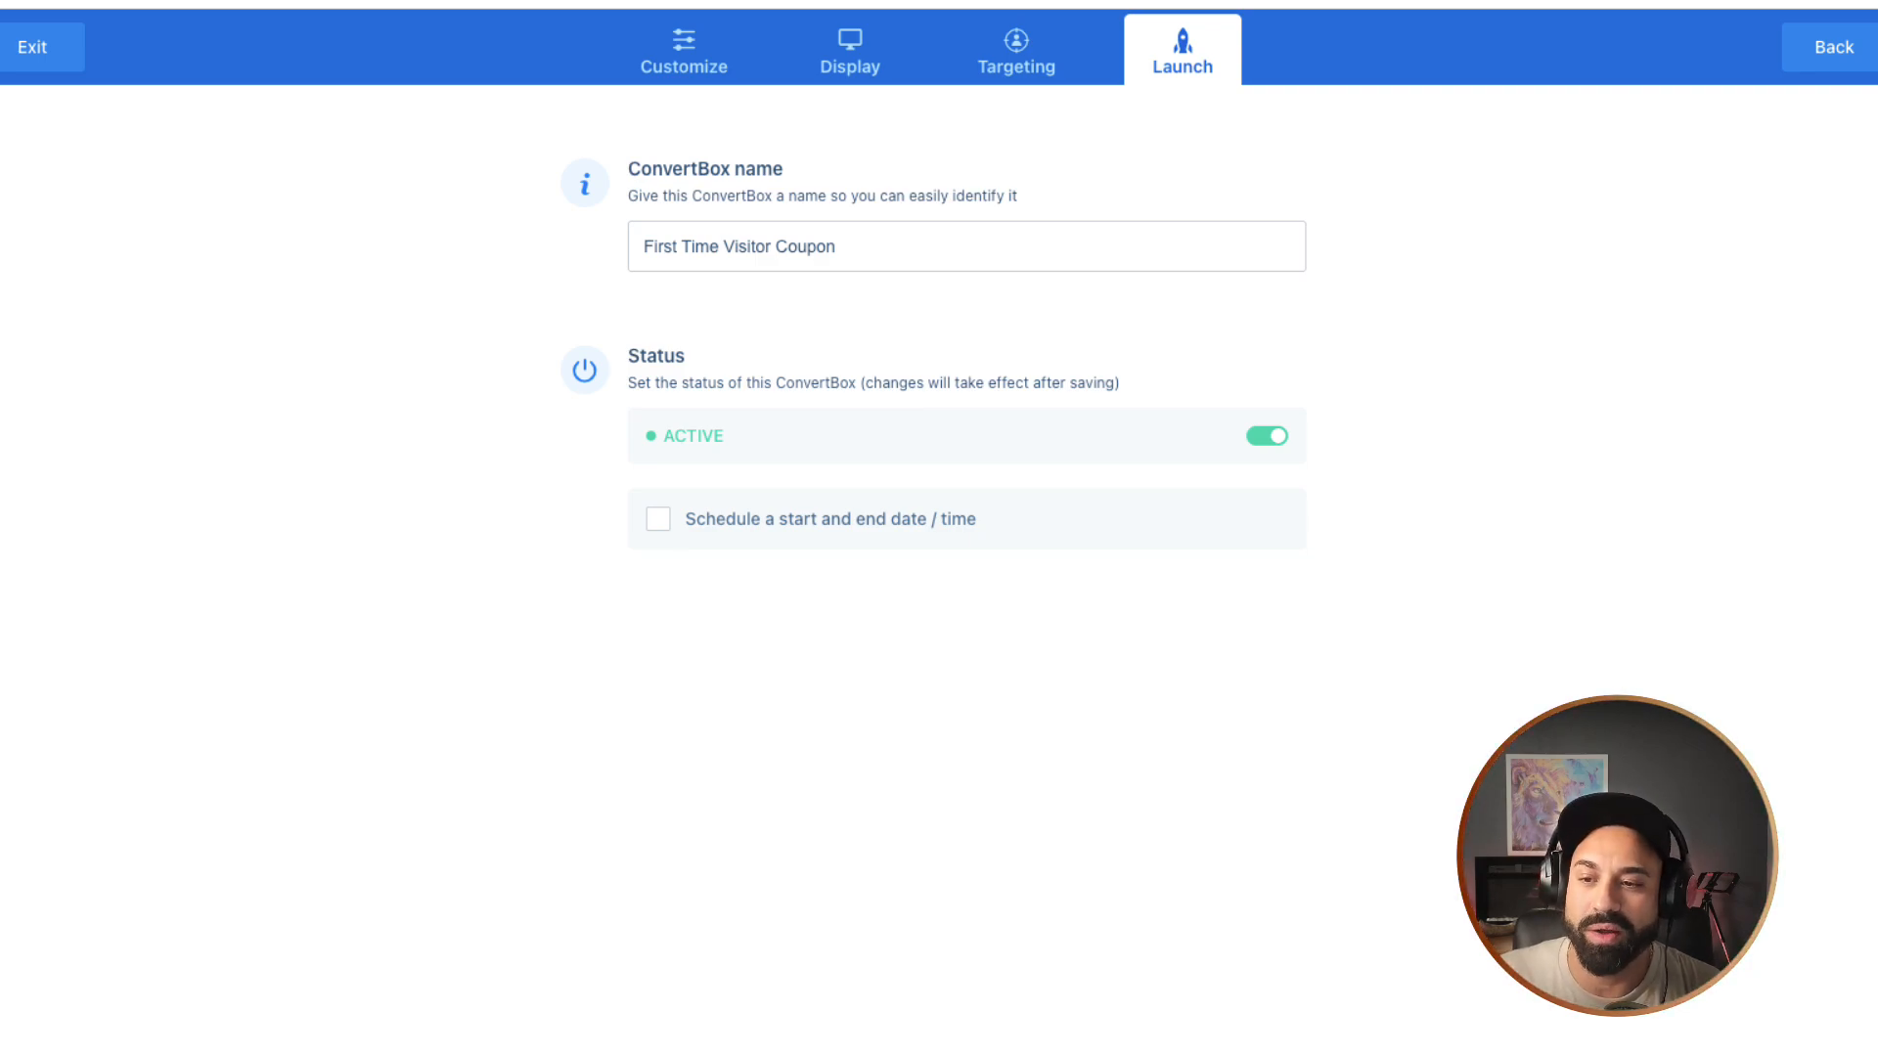
left_click(658, 519)
left_click(1134, 651)
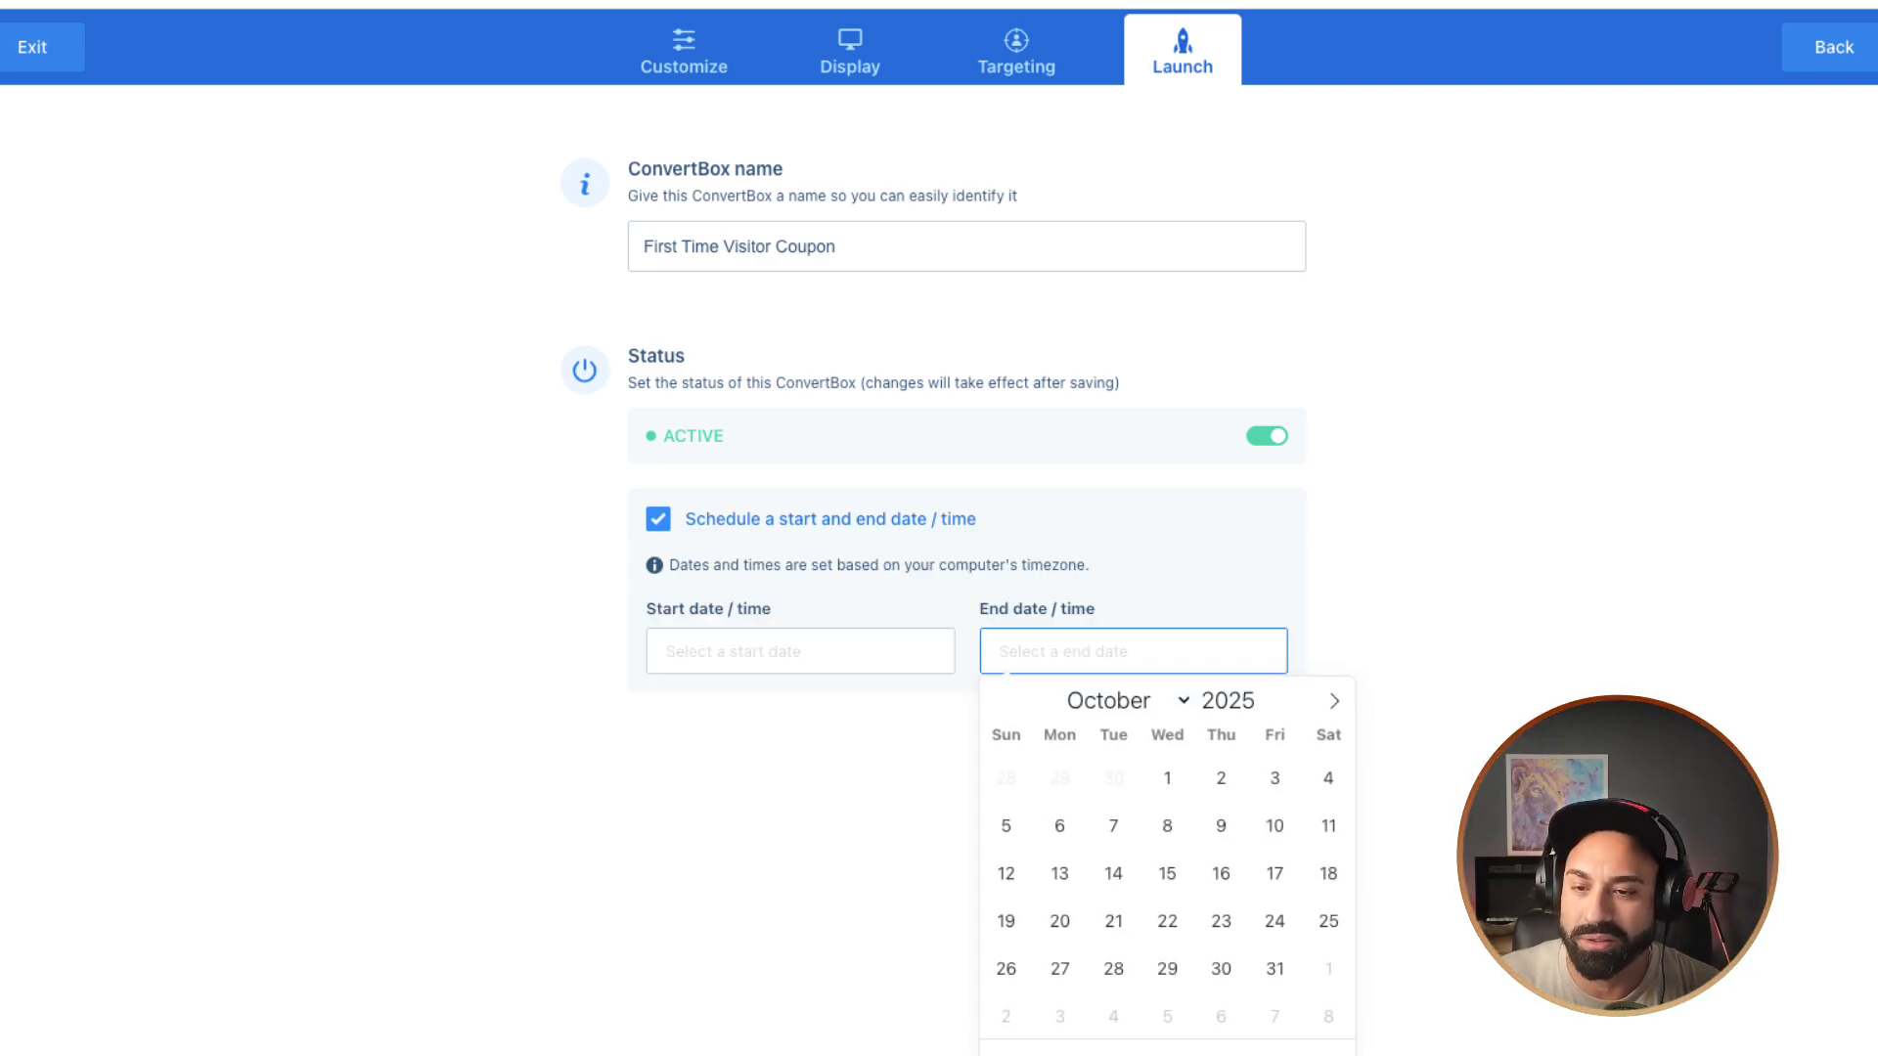
left_click(1274, 967)
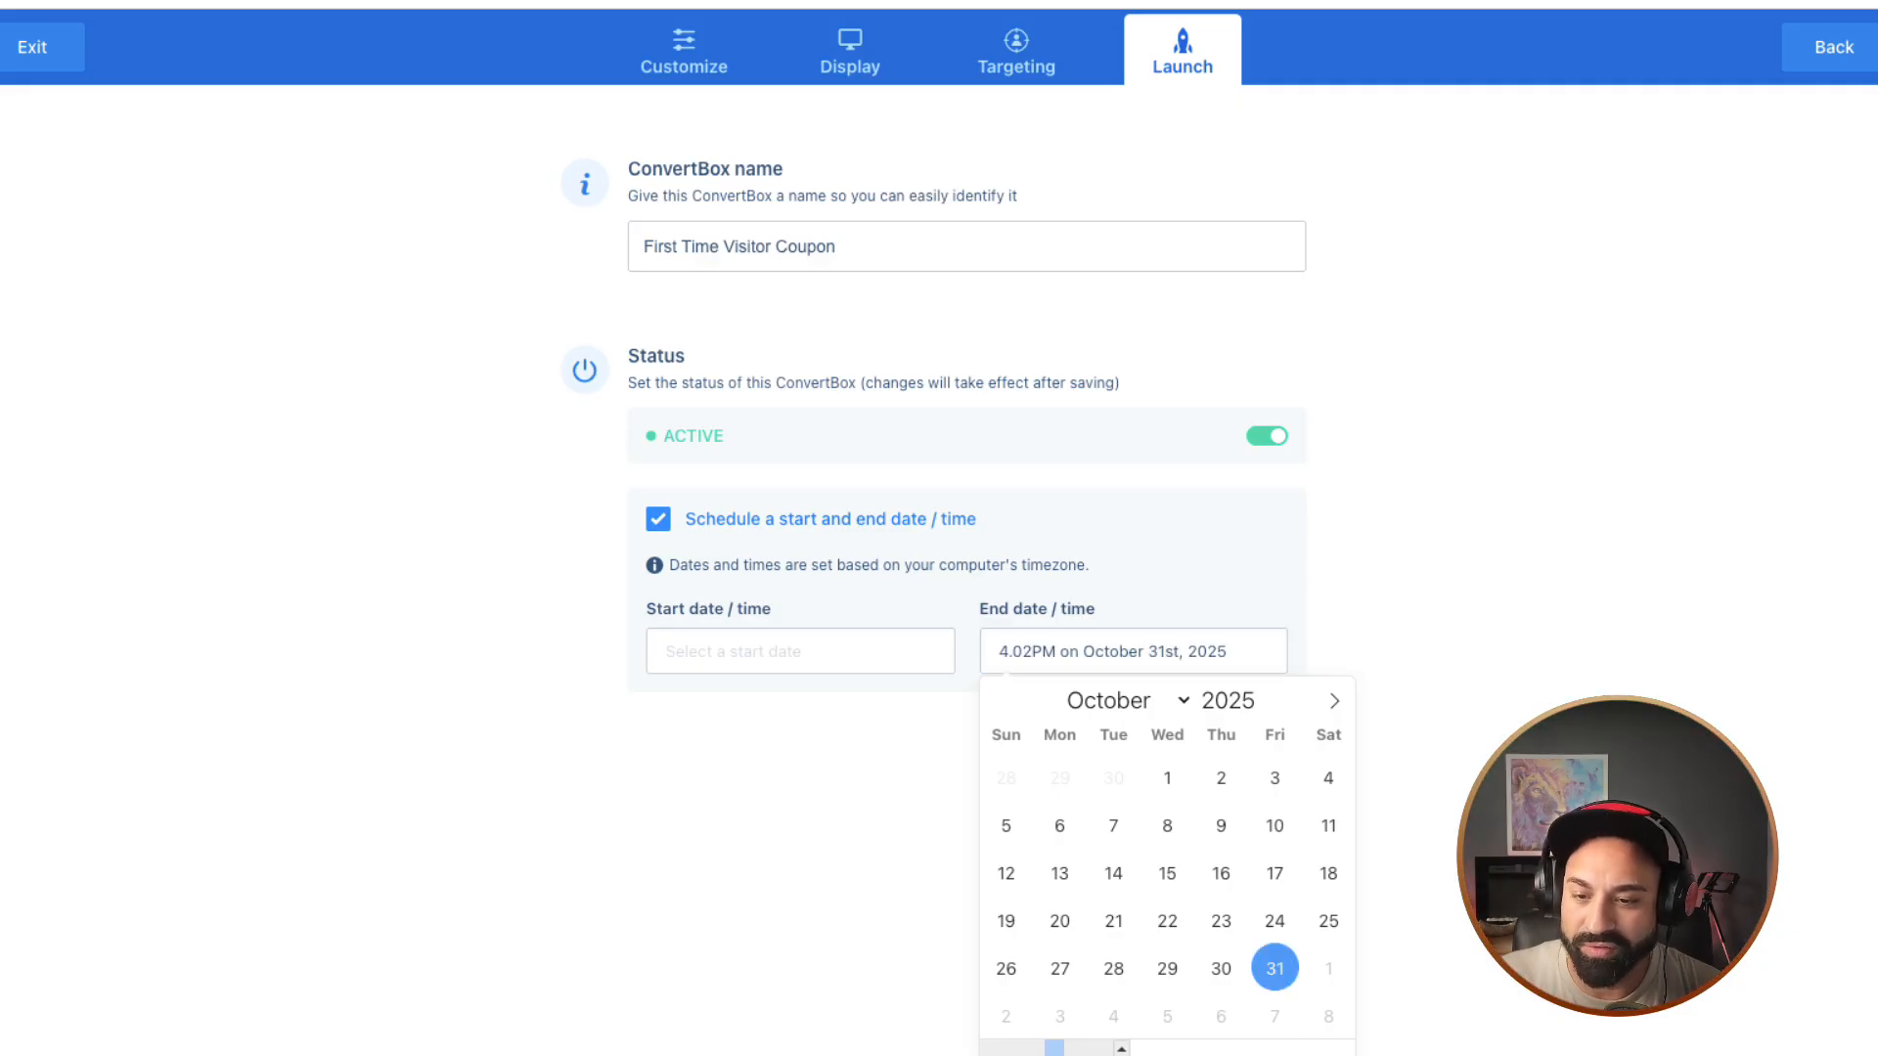
Step: Set the popup schedule's end time on October 31st to 11.59PM
left_click(1122, 1049)
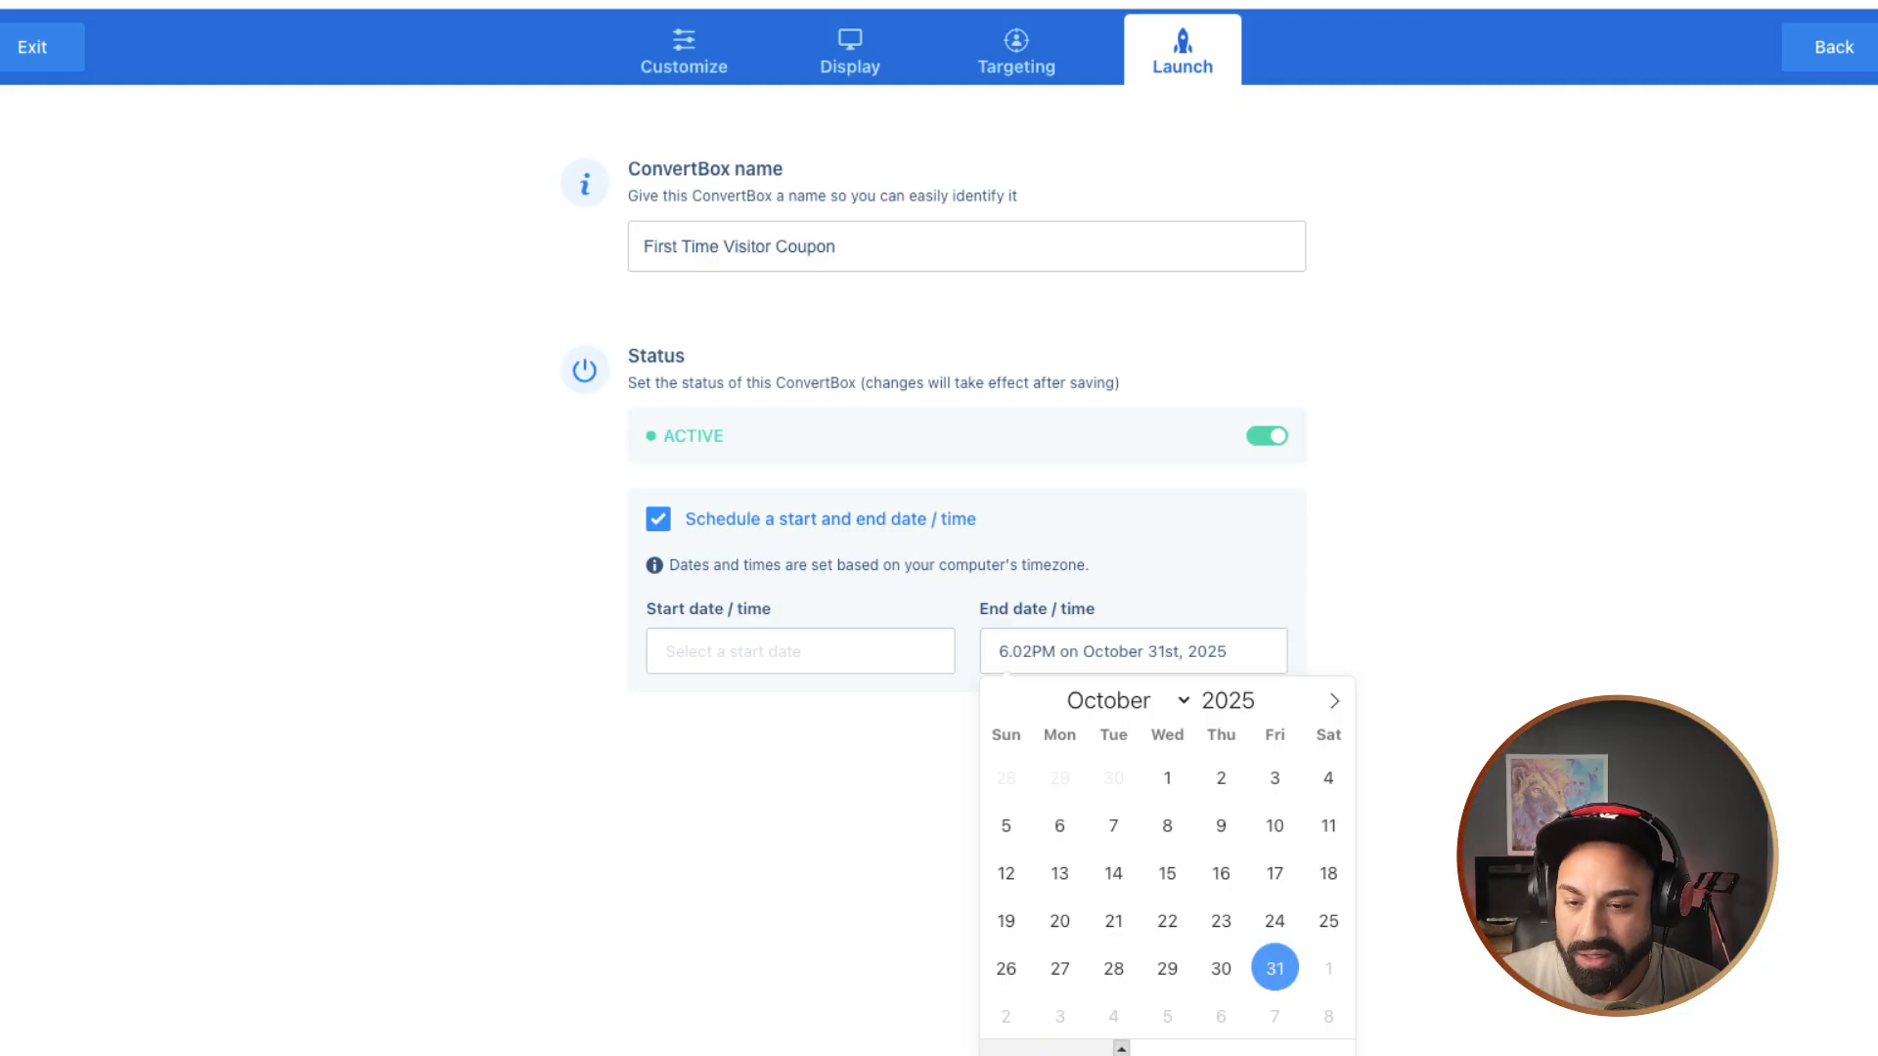
left_click(1122, 1049)
left_click(1122, 1049)
left_click(1122, 1049)
left_click(1122, 1049)
left_click(1122, 1050)
left_click(1122, 1050)
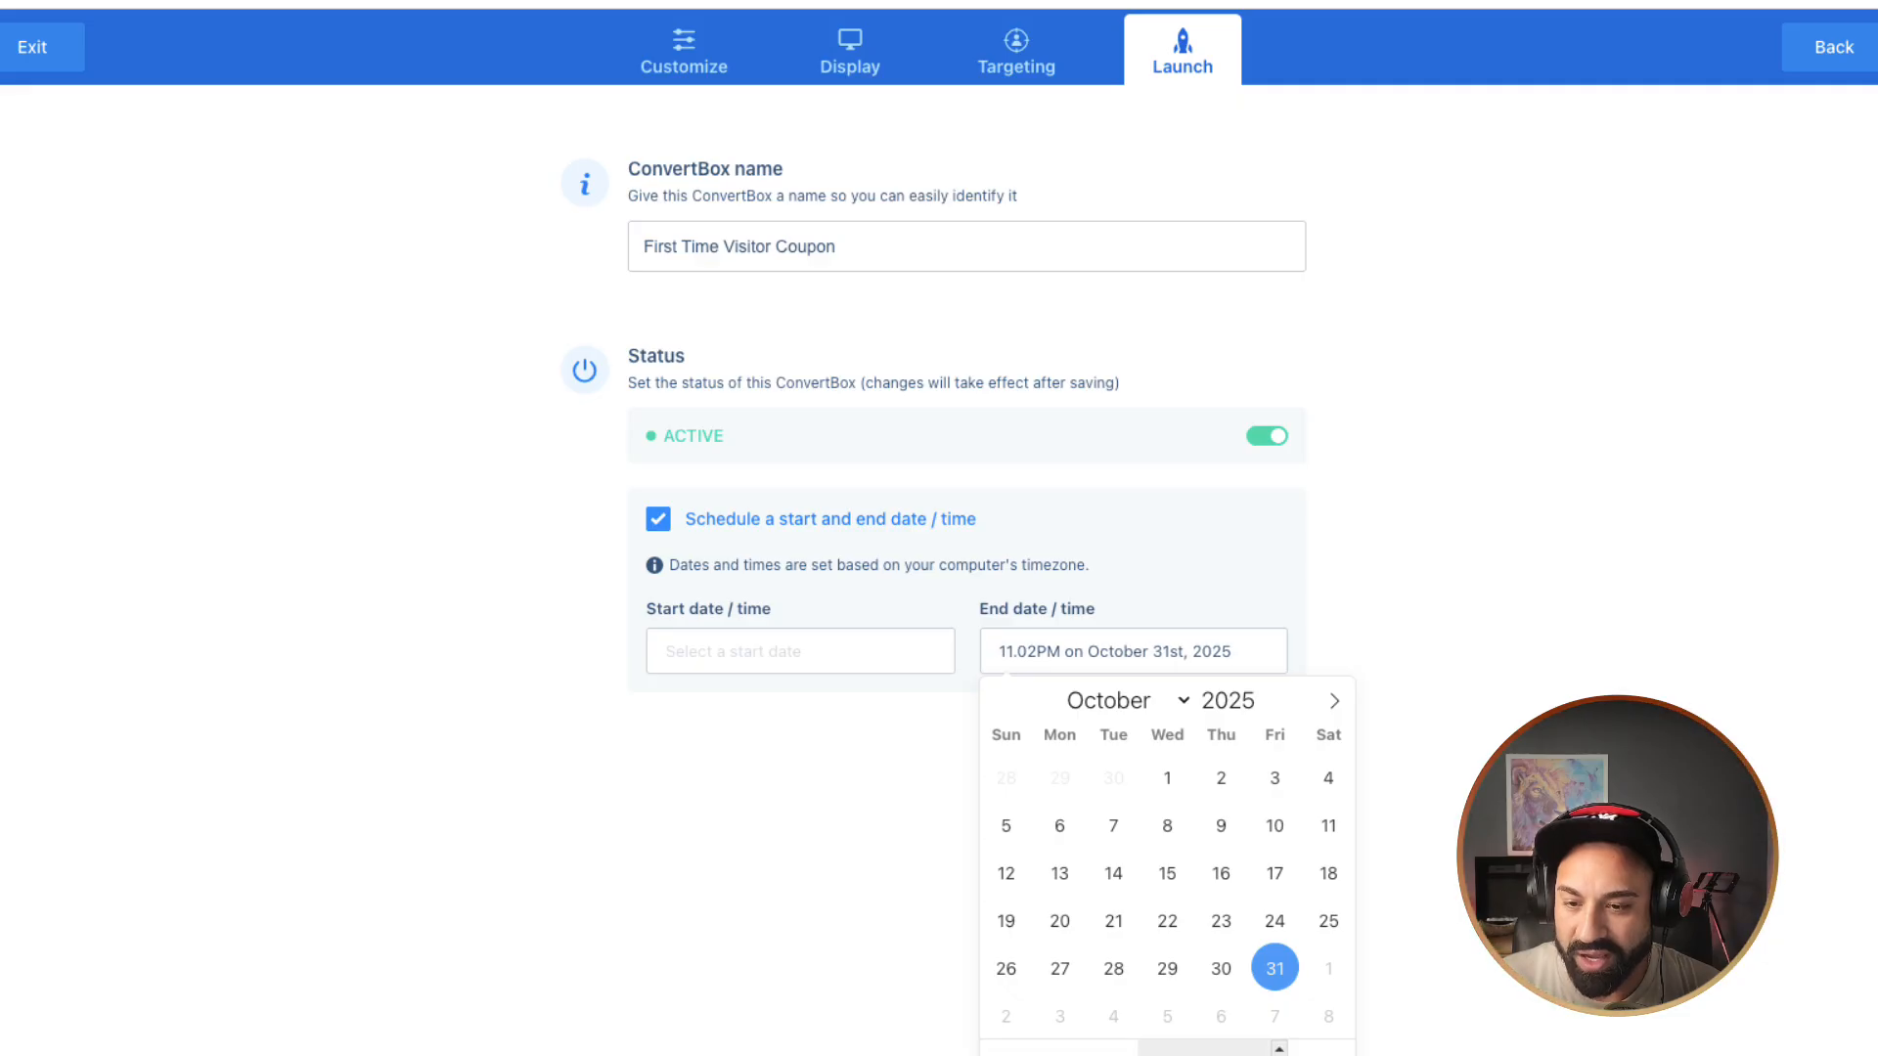
left_click(1278, 1048)
left_click(1278, 1055)
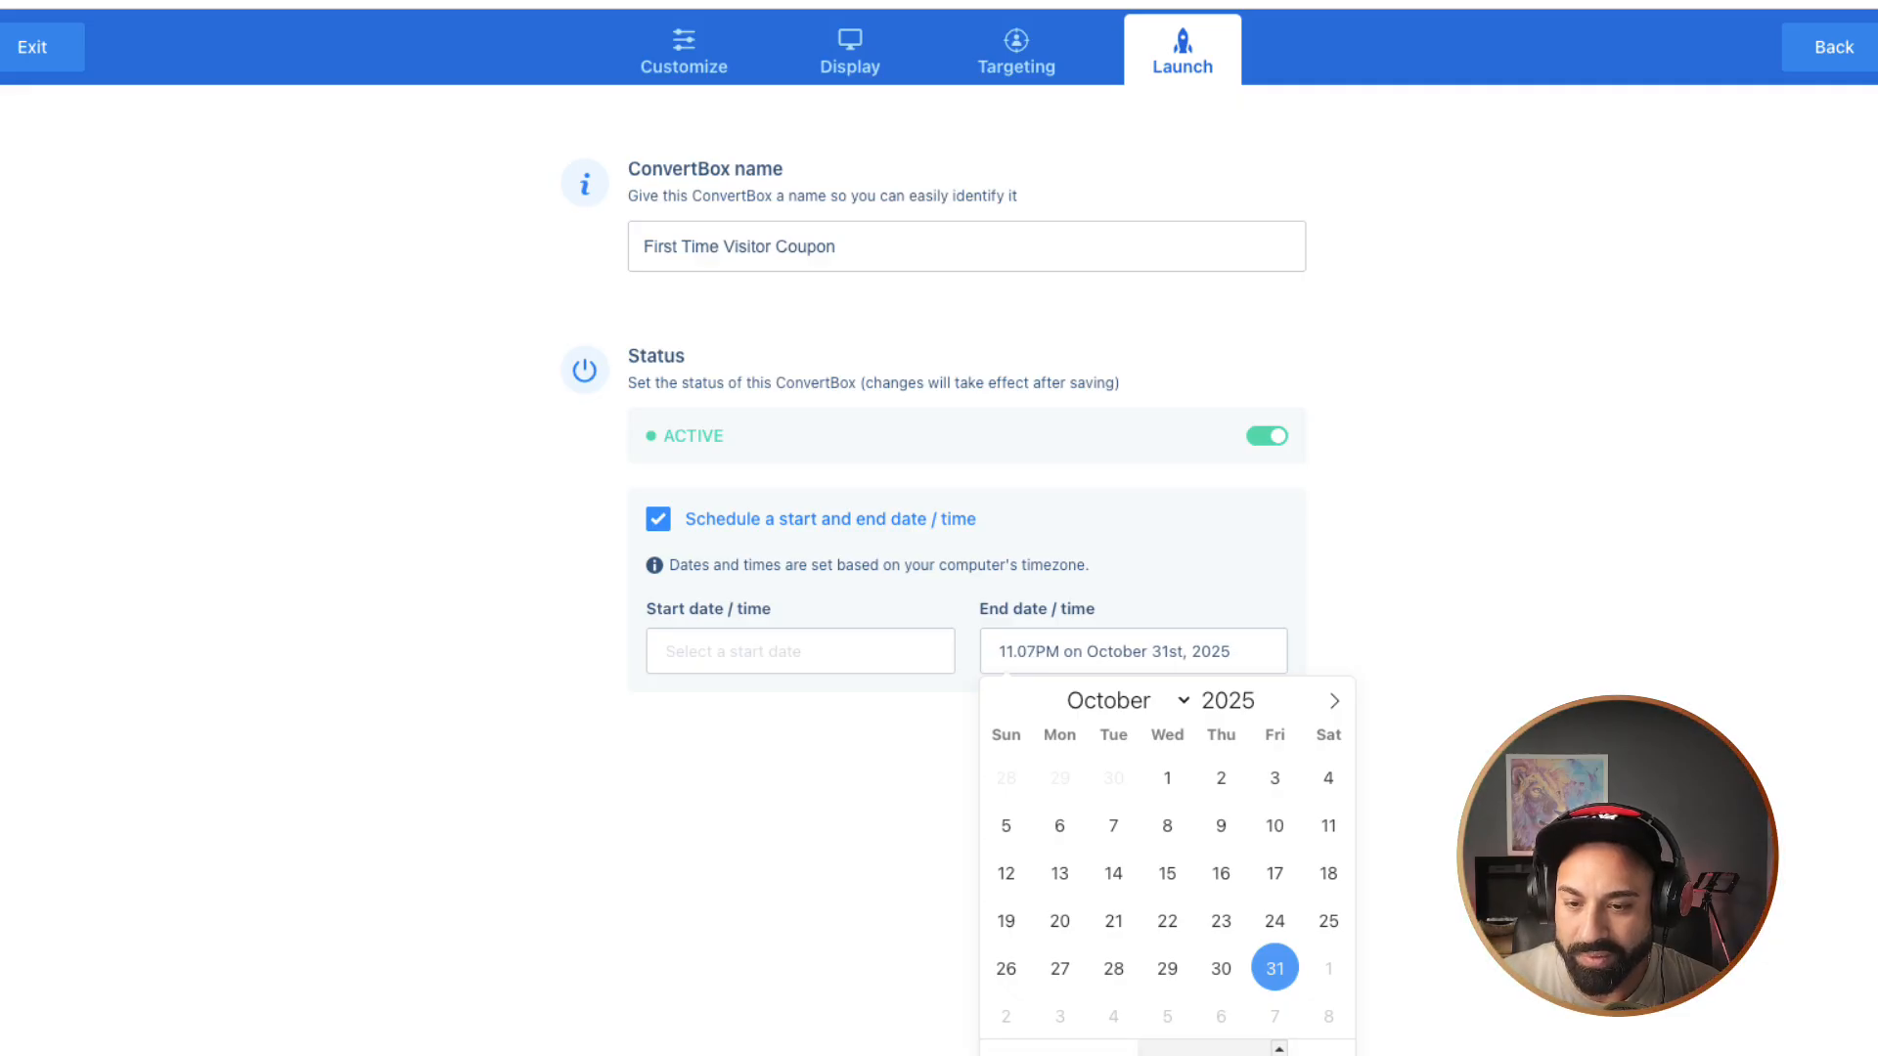
left_click(1279, 1055)
left_click(1279, 1055)
left_click(1278, 1055)
left_click(1278, 1049)
left_click(1278, 1049)
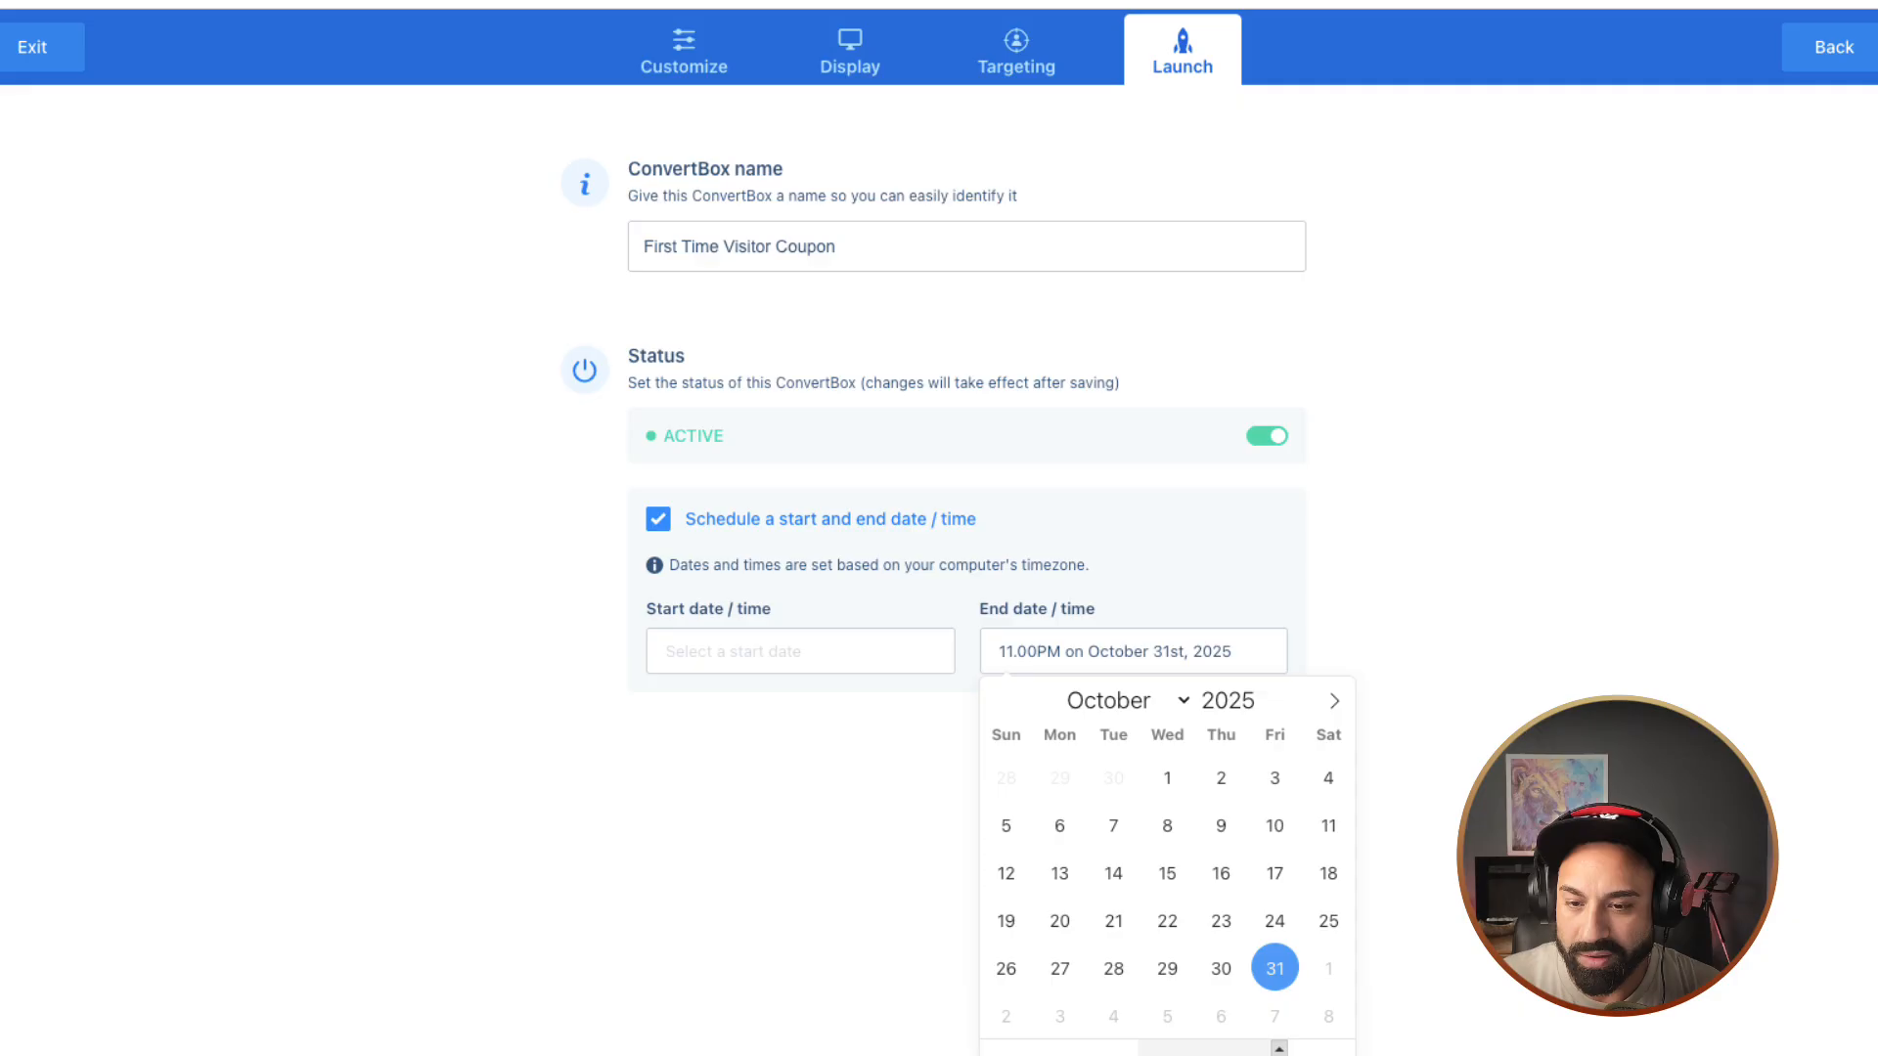
left_click(1279, 1055)
left_click(1213, 1053)
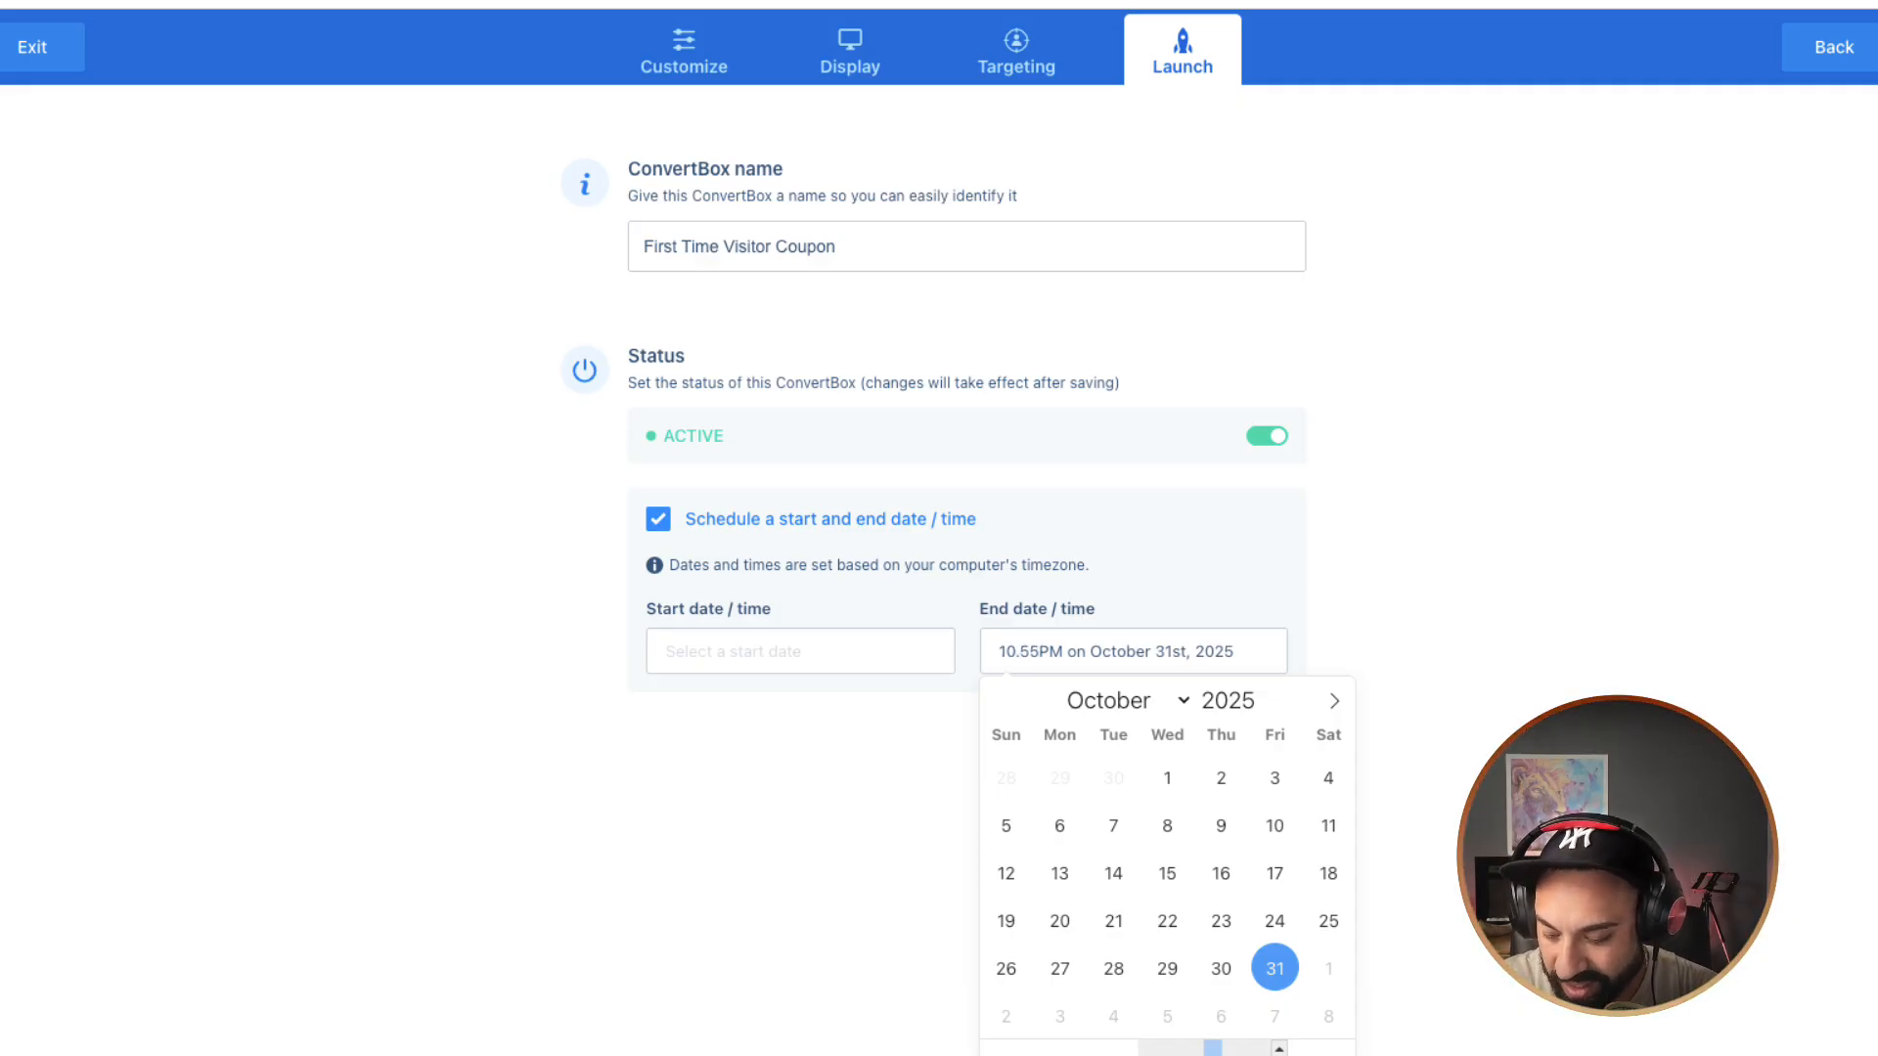
type("59")
left_click(1054, 1051)
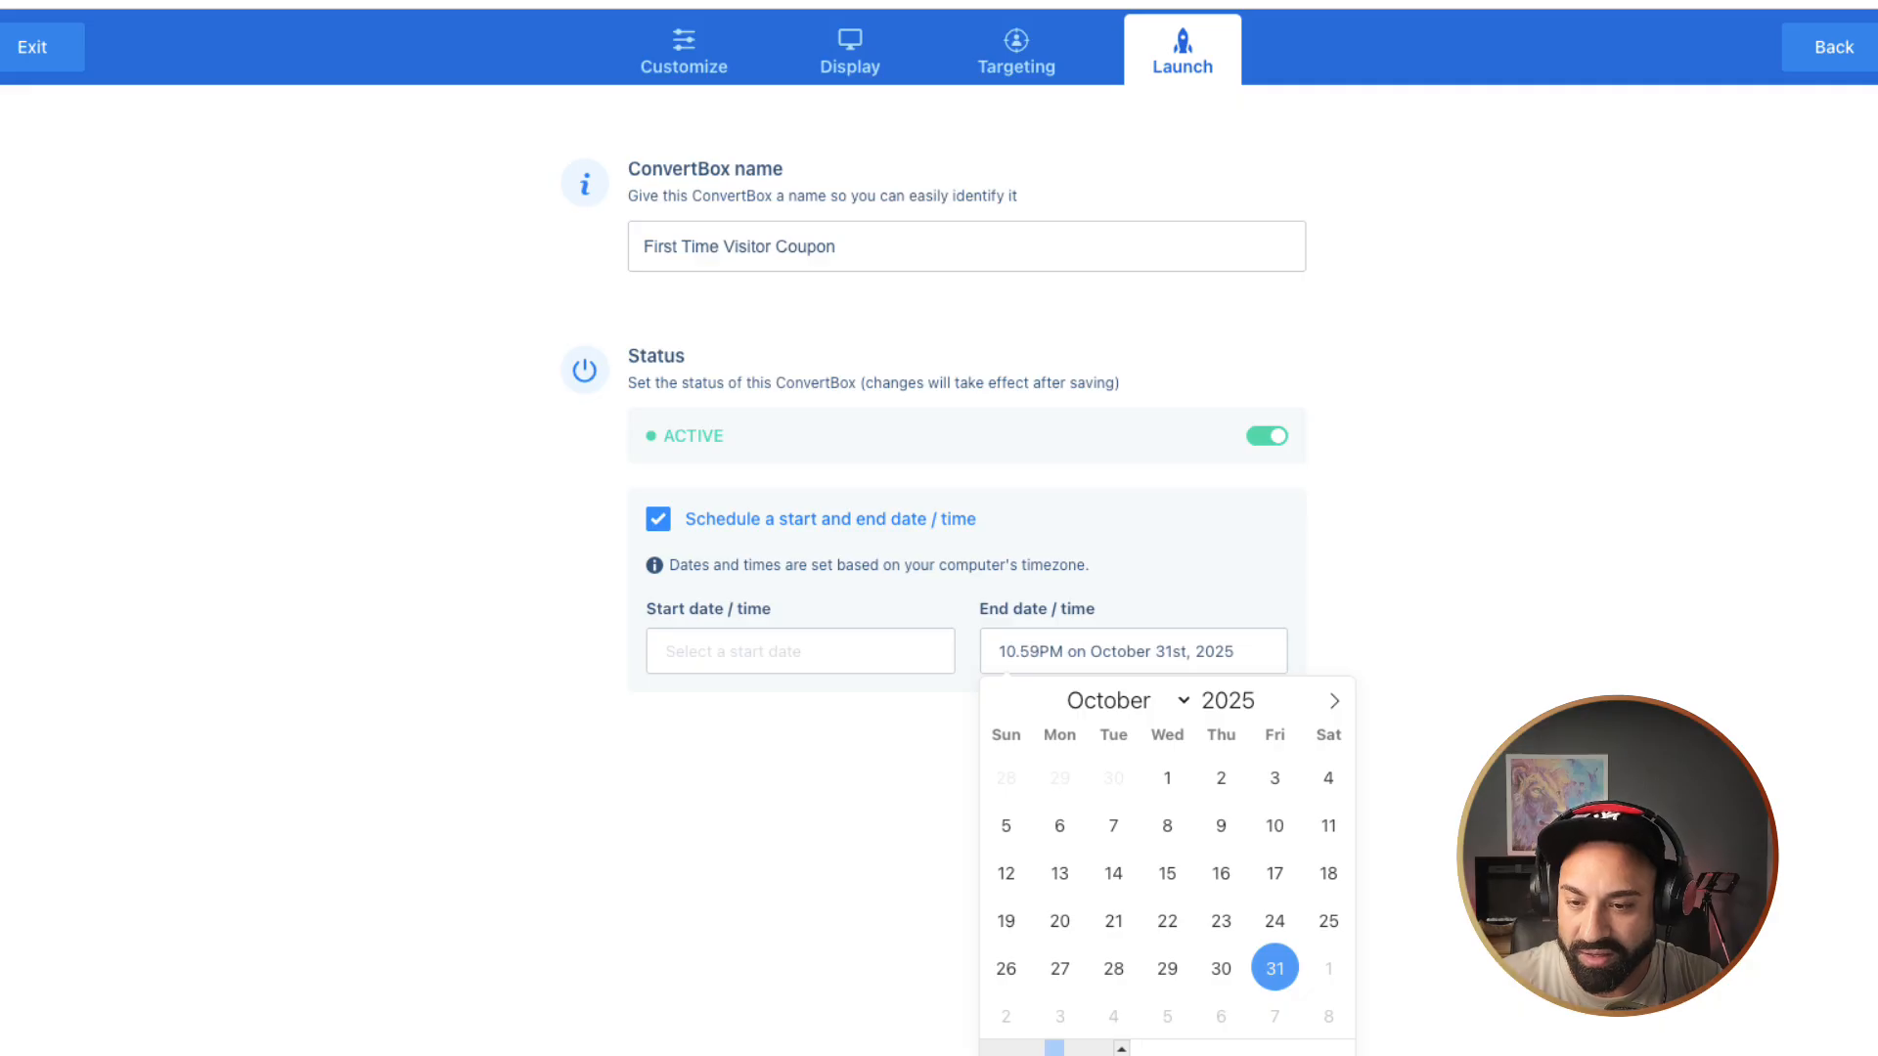
left_click(1122, 1050)
left_click(1403, 1051)
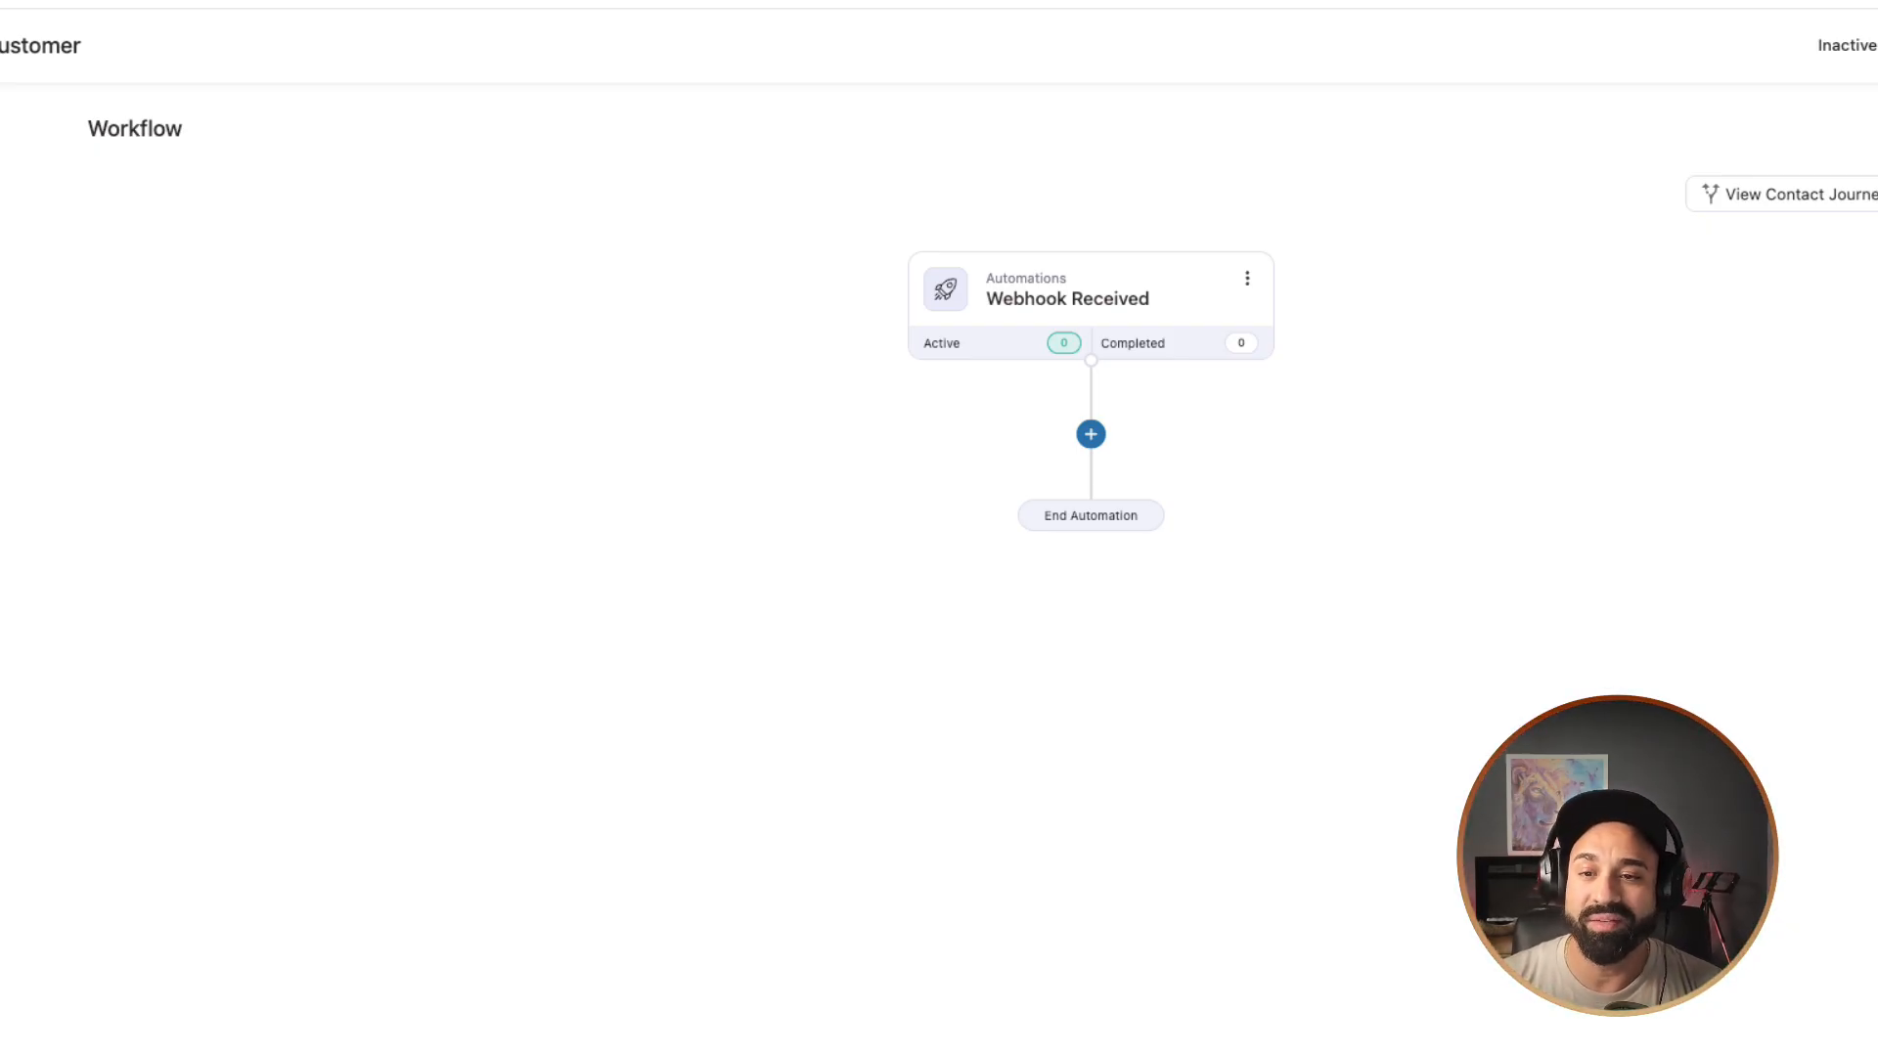
Step: Switch to the automation workflow and add a Create Contact action after the Webhook Received trigger
left_click(1091, 434)
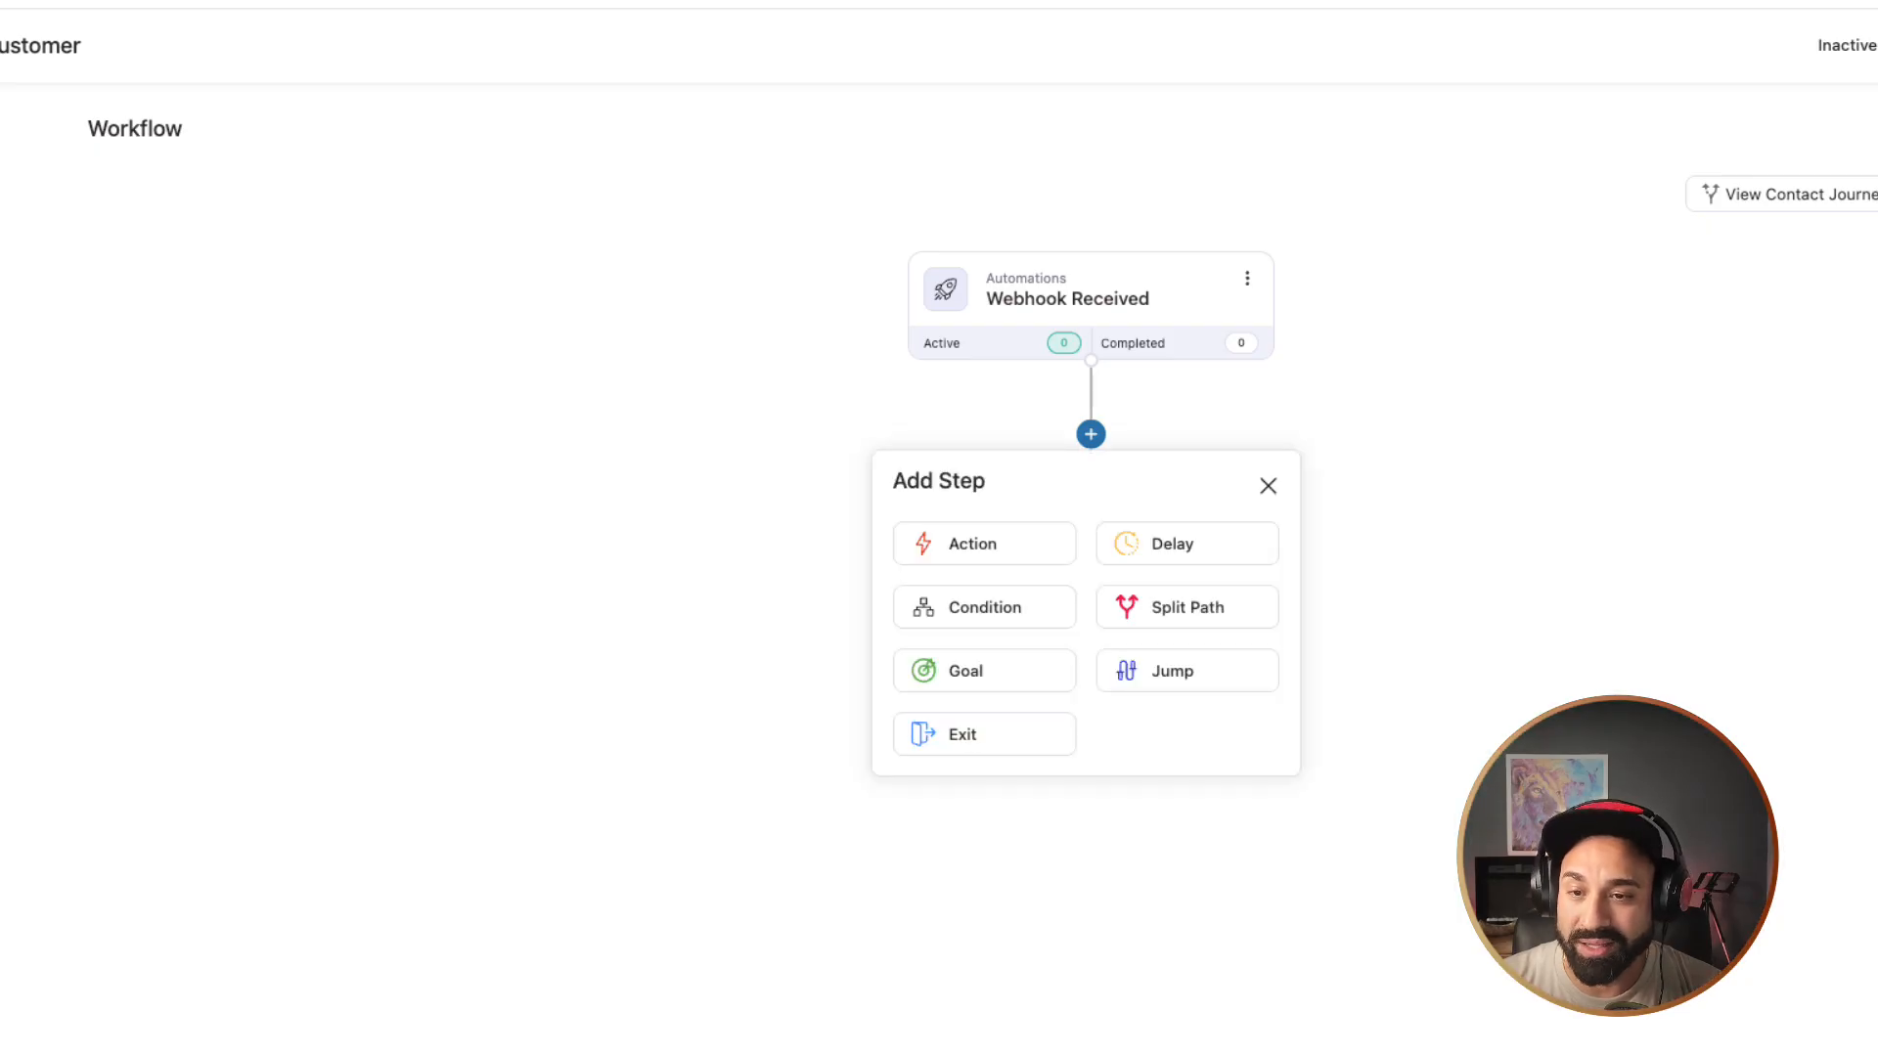
left_click(984, 544)
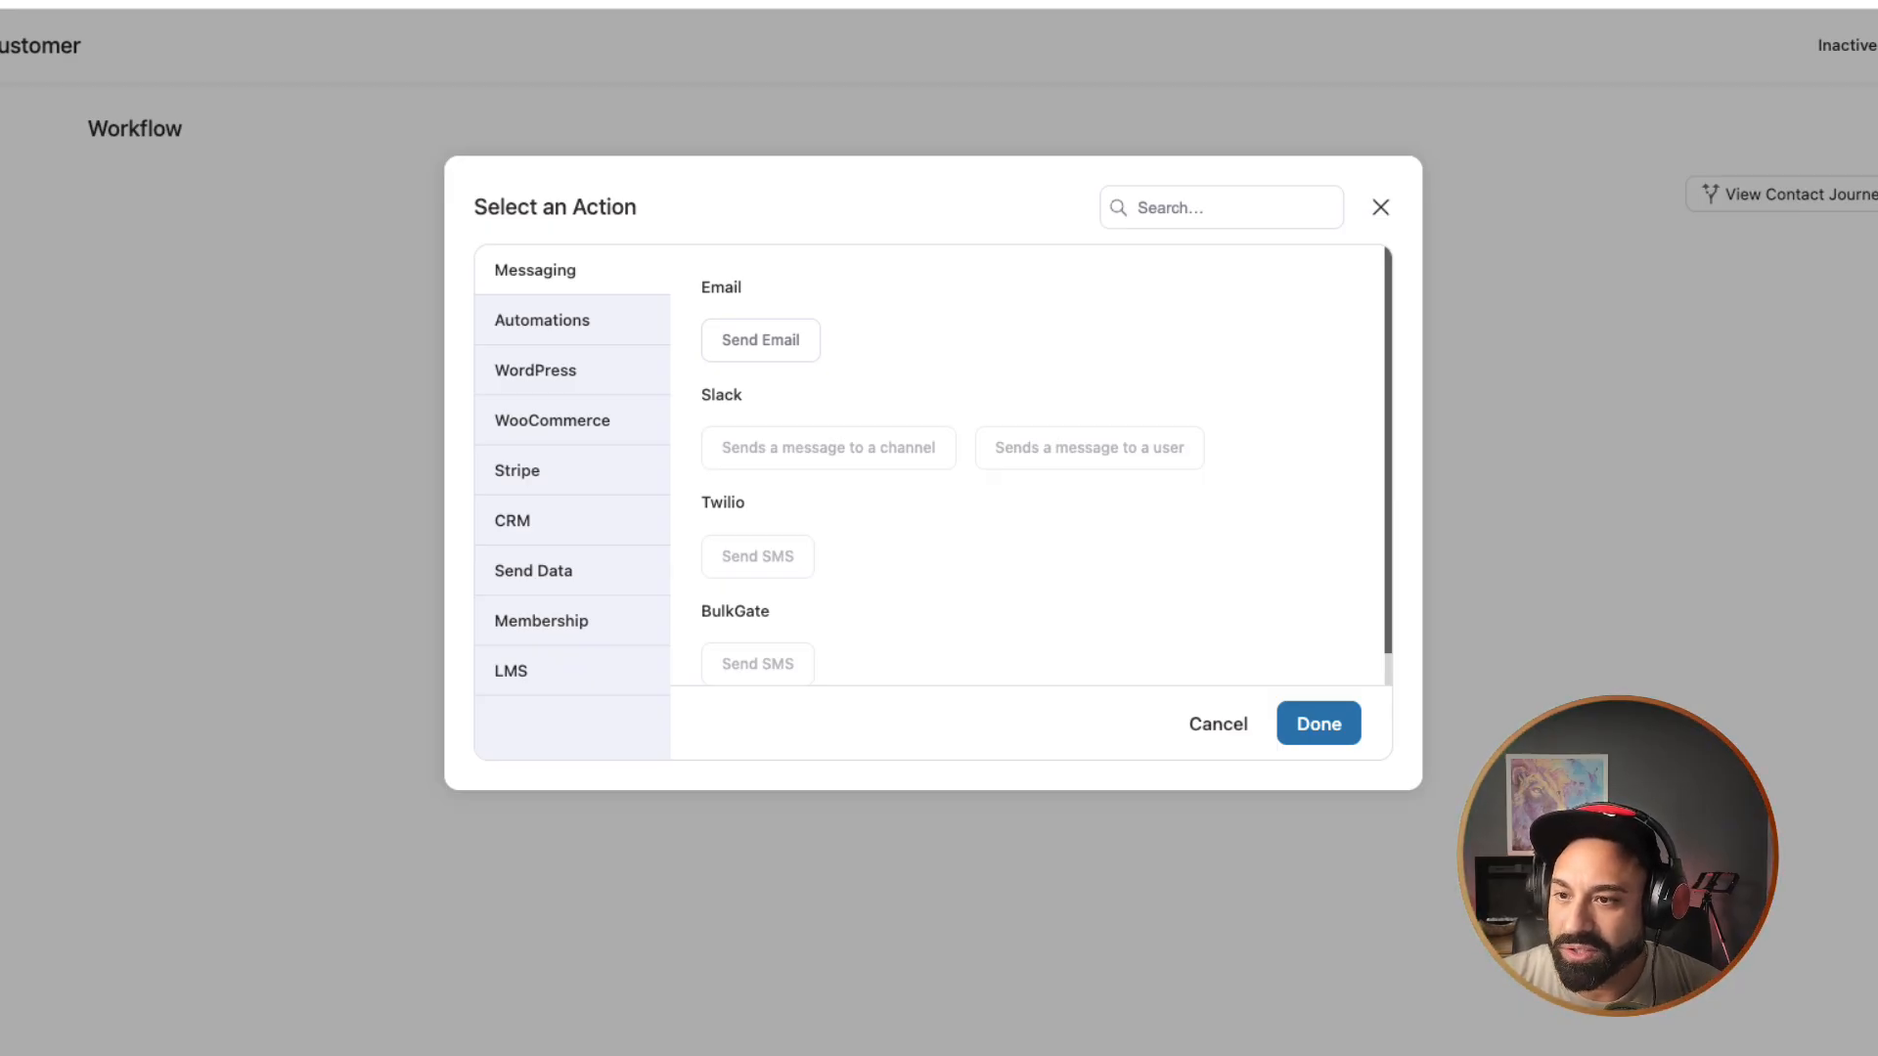
left_click(542, 321)
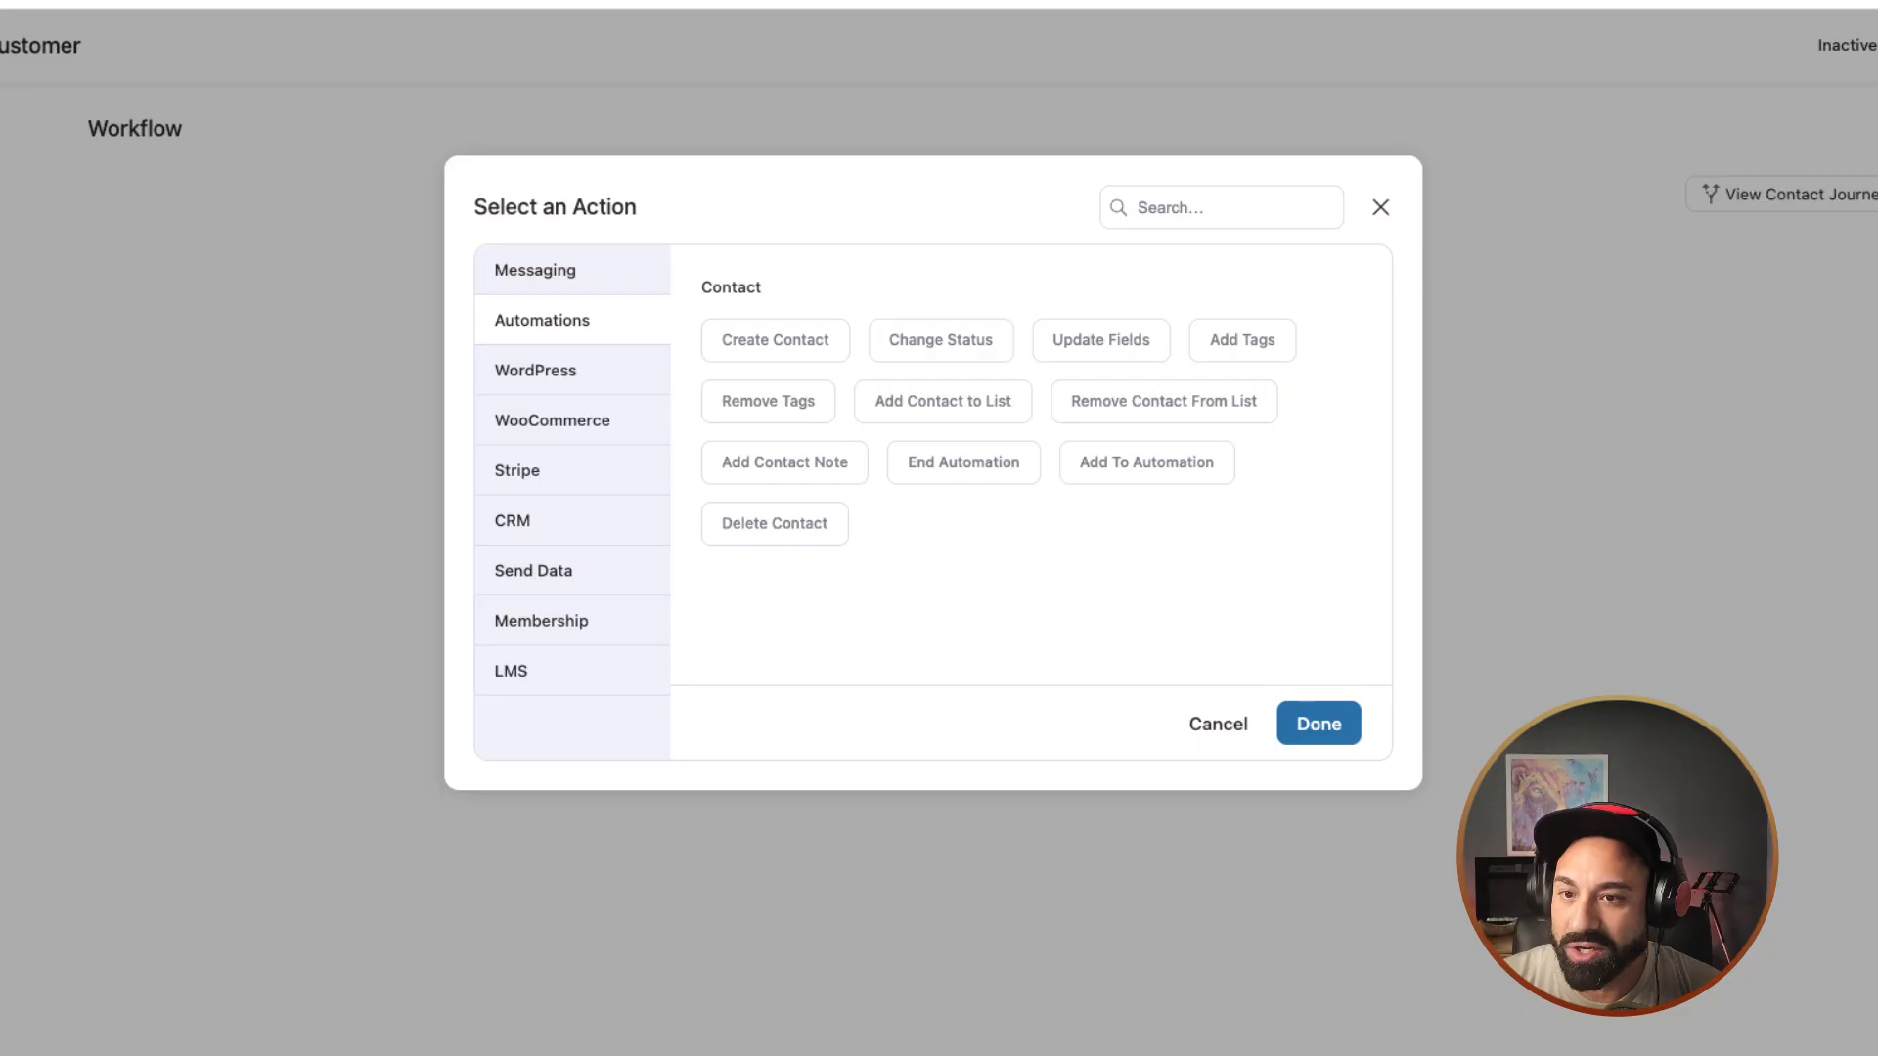
left_click(774, 341)
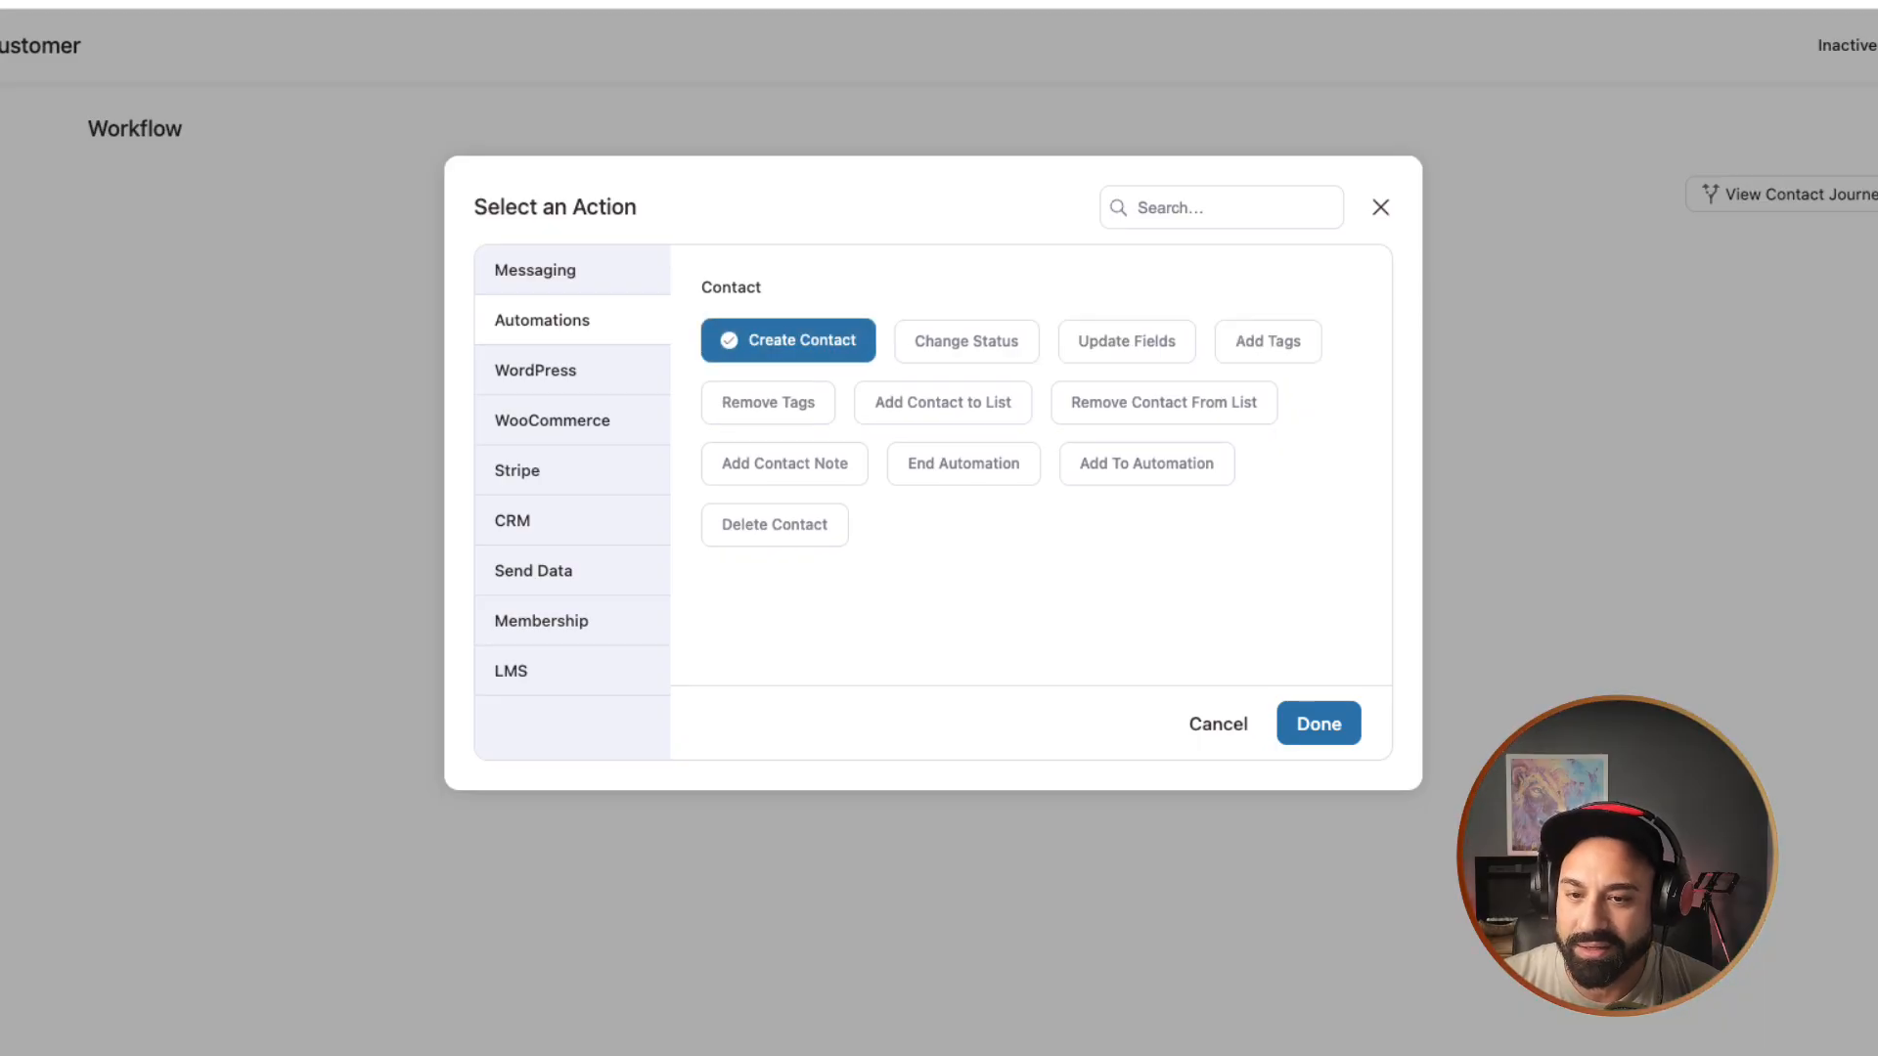
left_click(1318, 723)
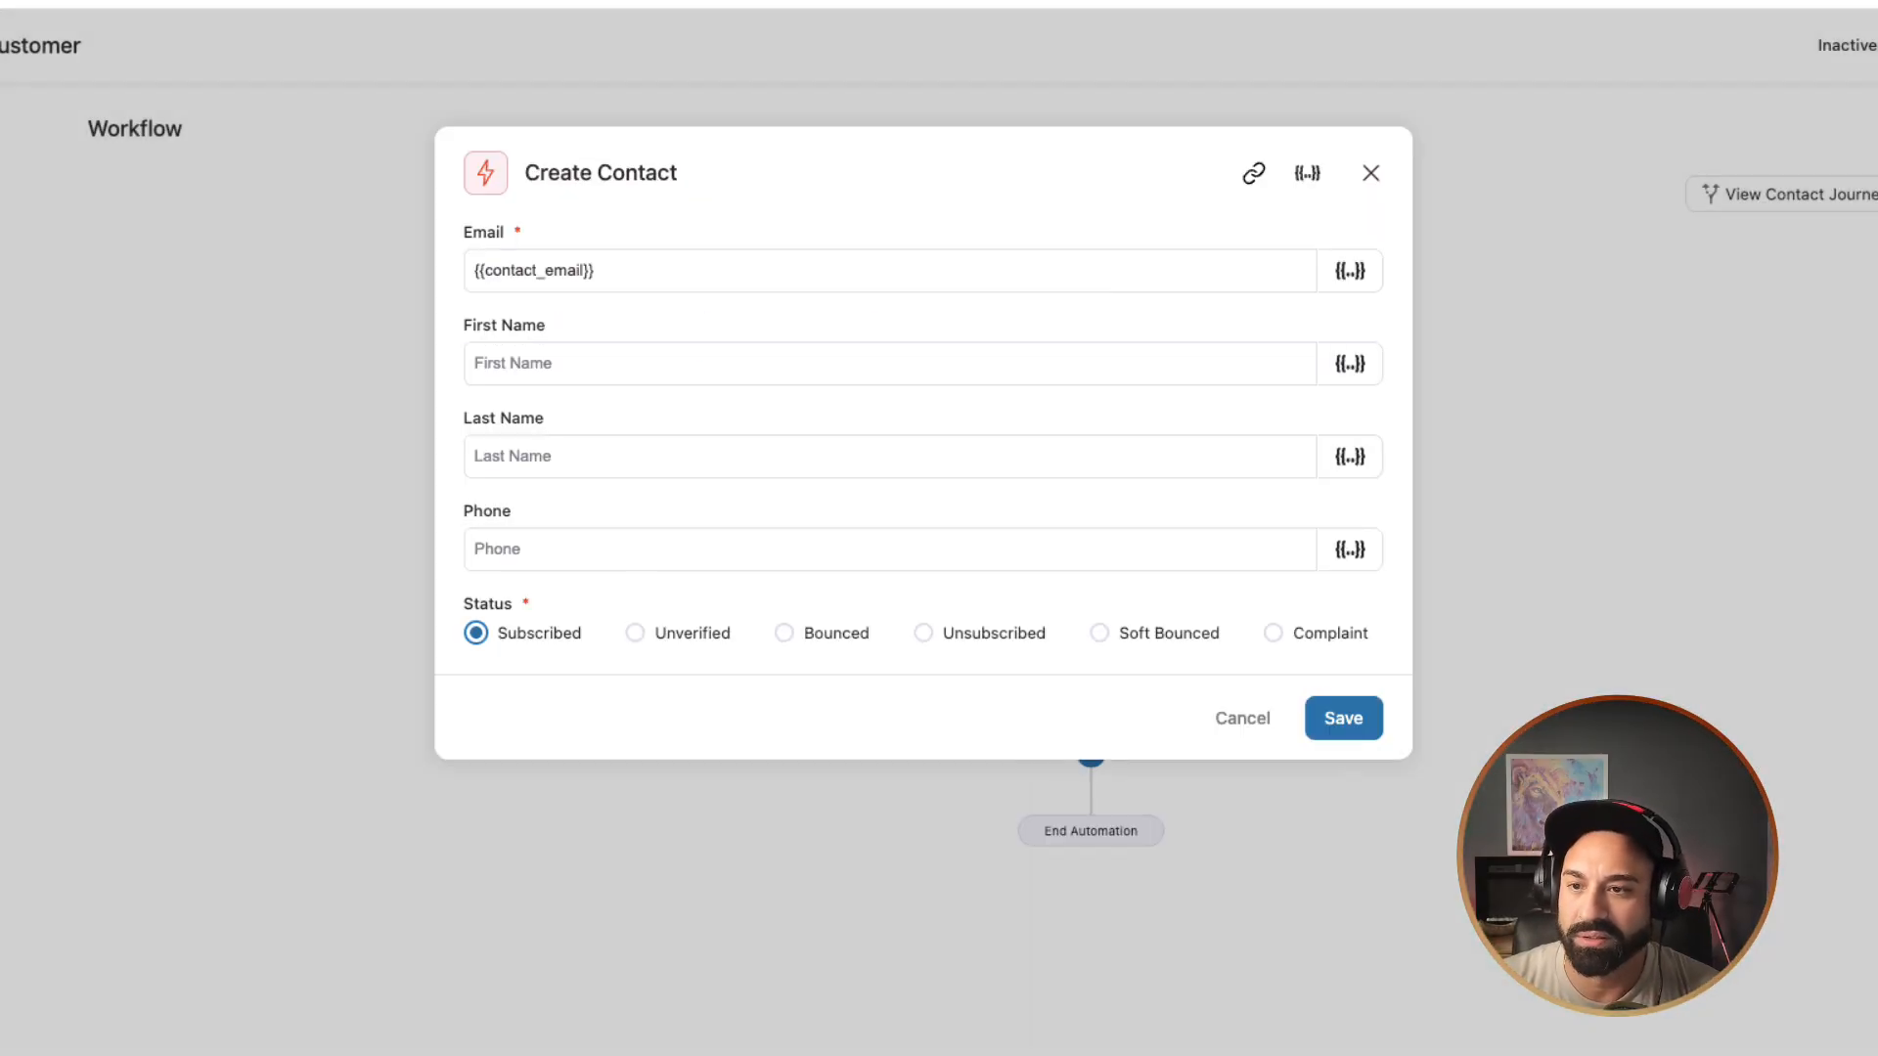
Step: Fill the new contact's First Name with the webhook merge tag {{wp_webhook_data field='first_name'}}
left_click(714, 364)
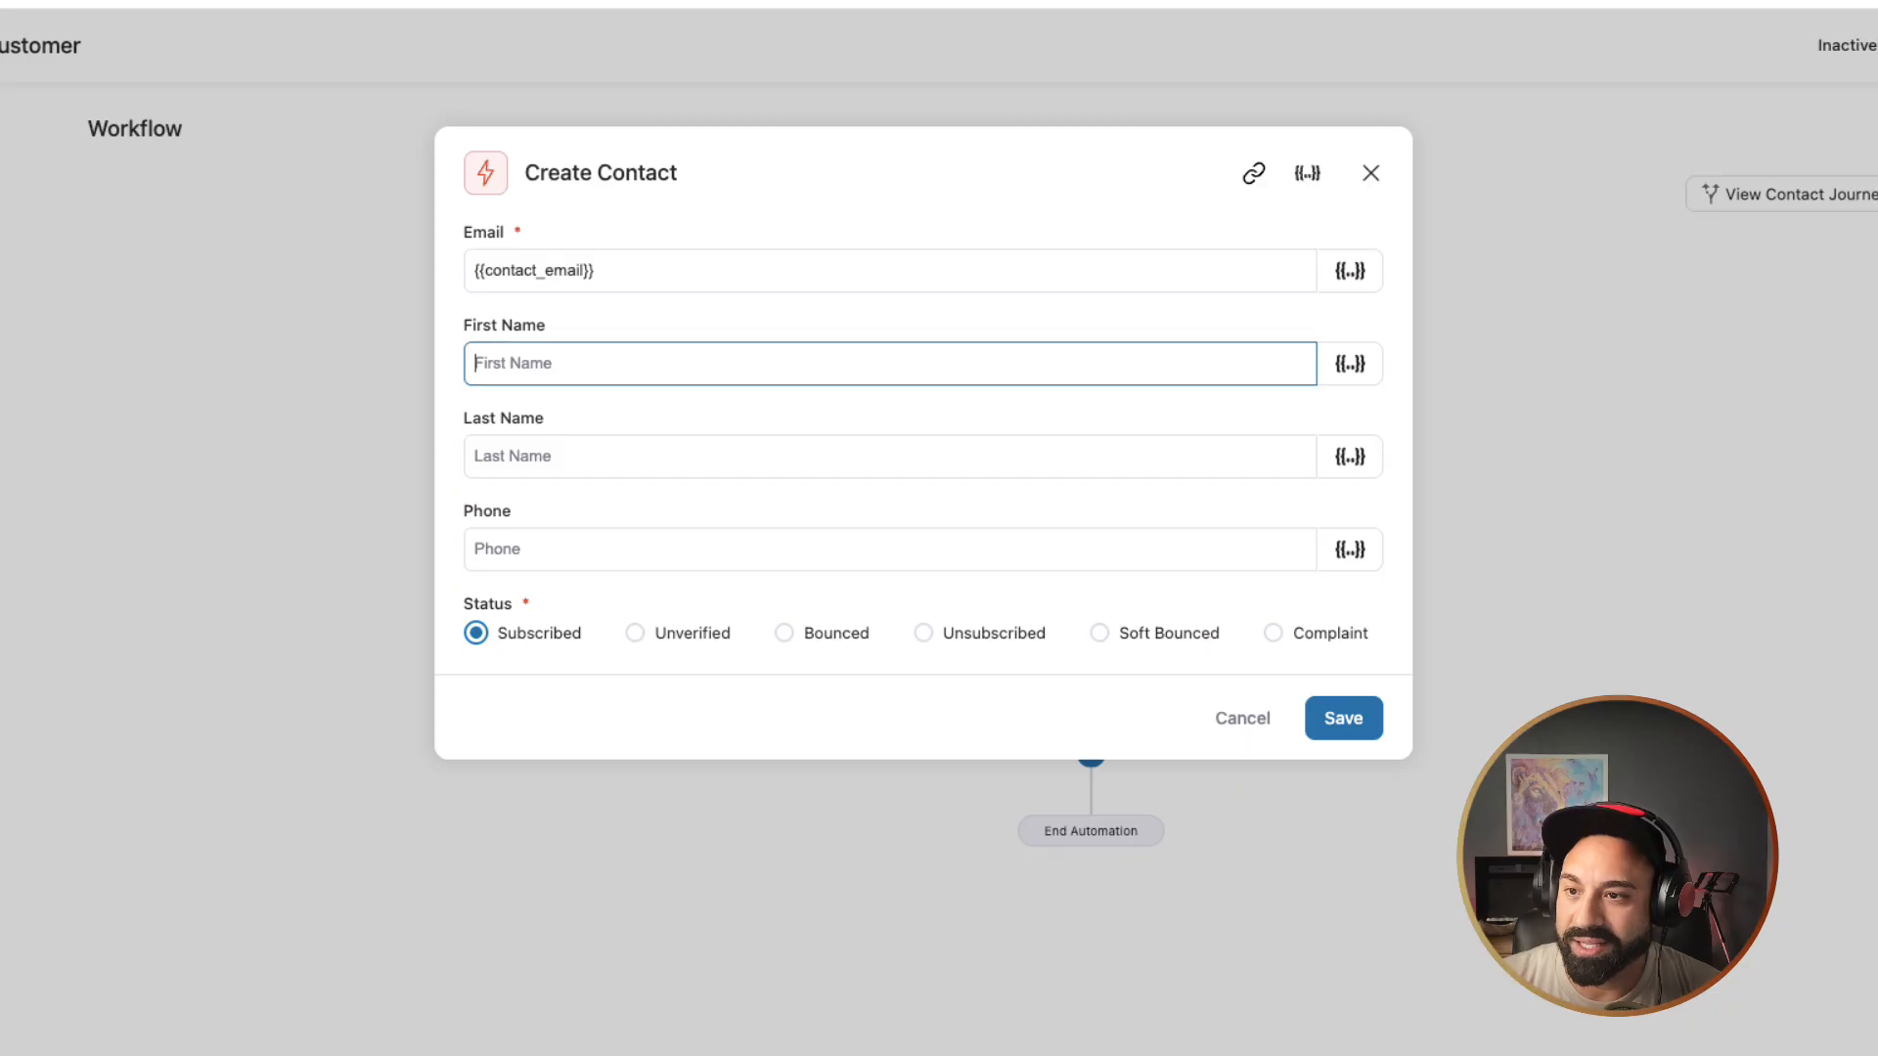
left_click(1349, 363)
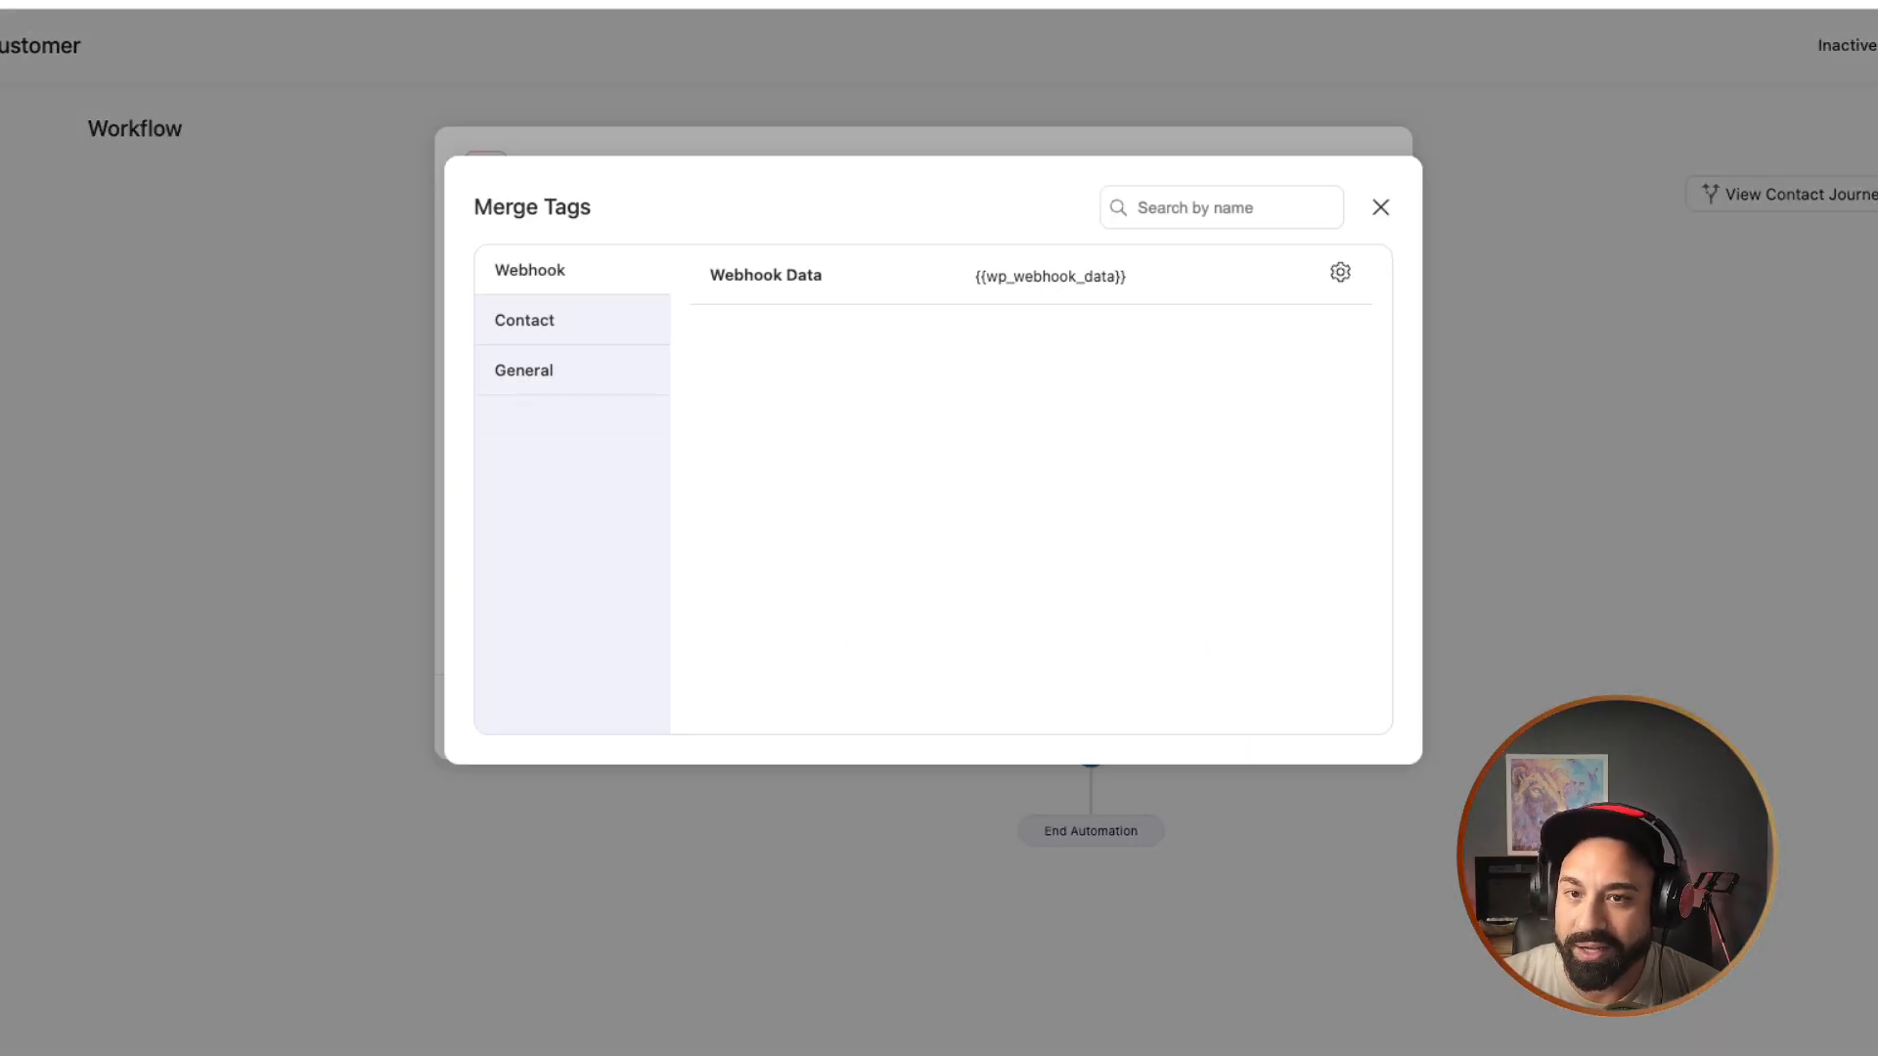
left_click(1340, 273)
double_click(1028, 389)
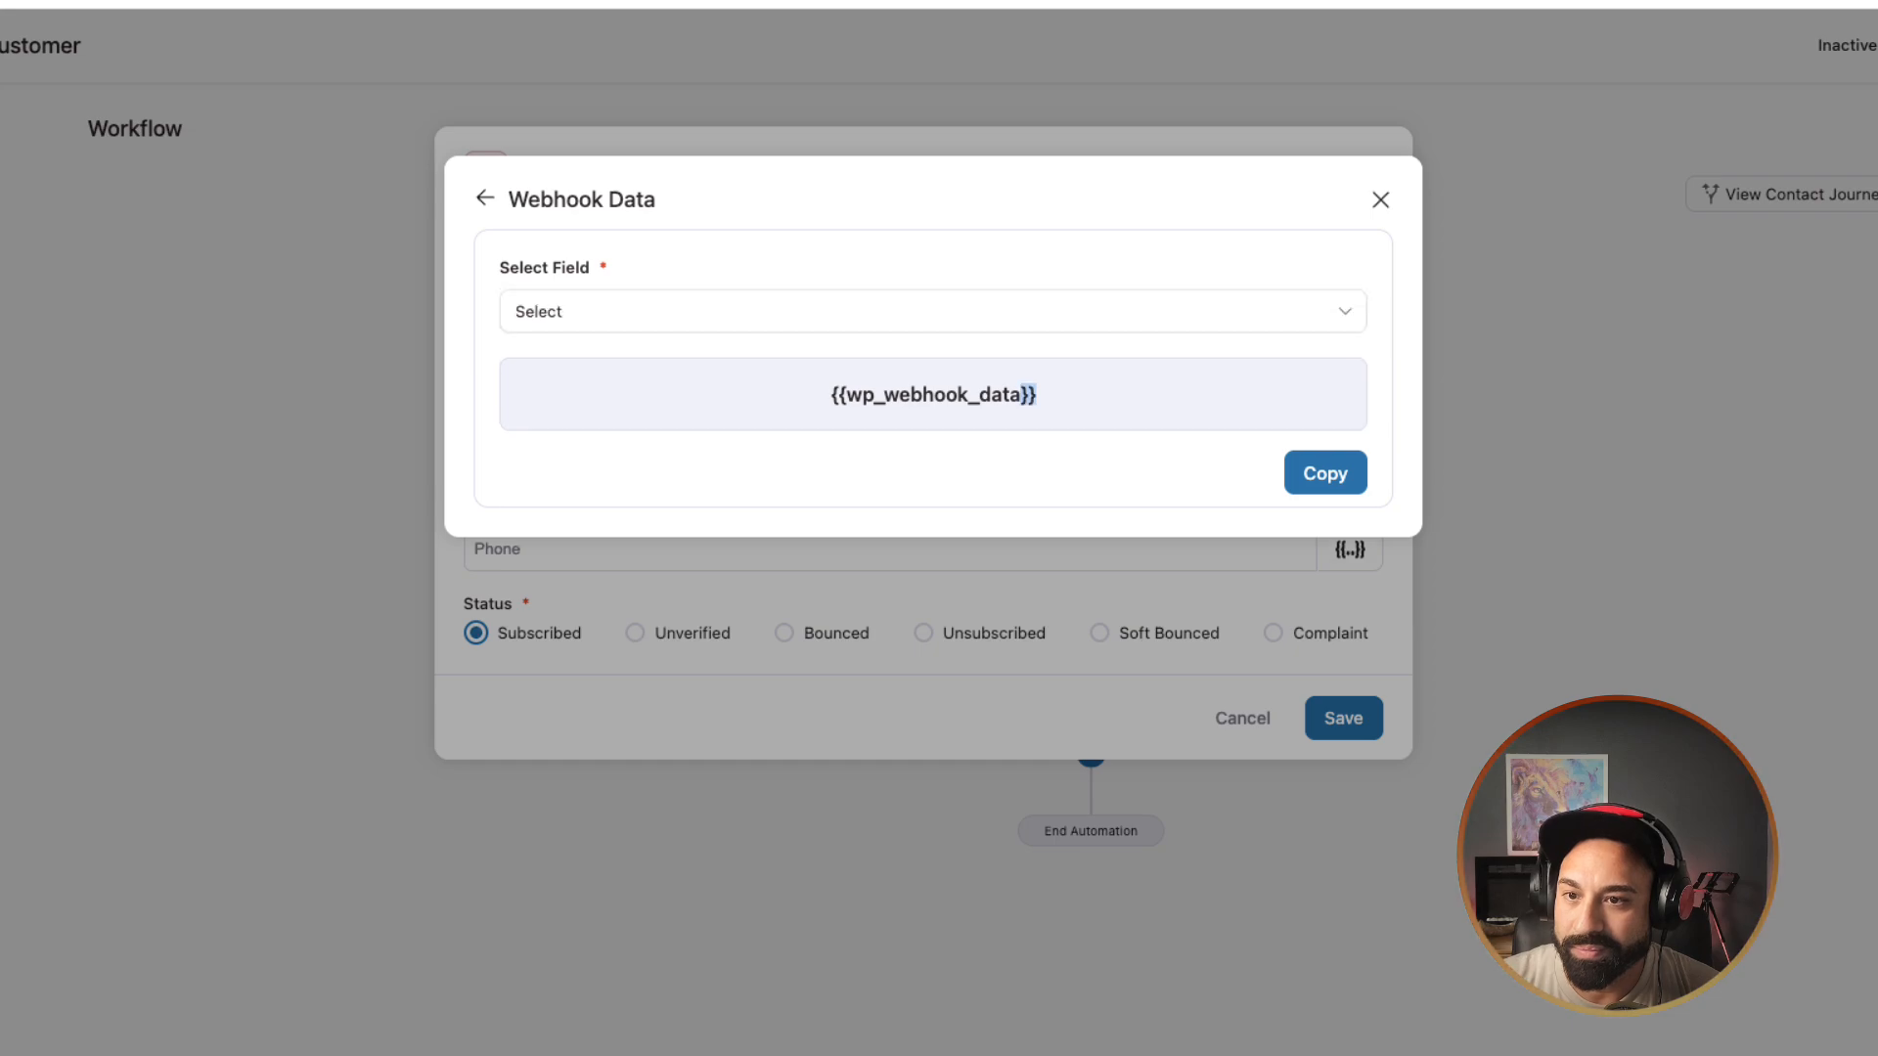
left_click(933, 311)
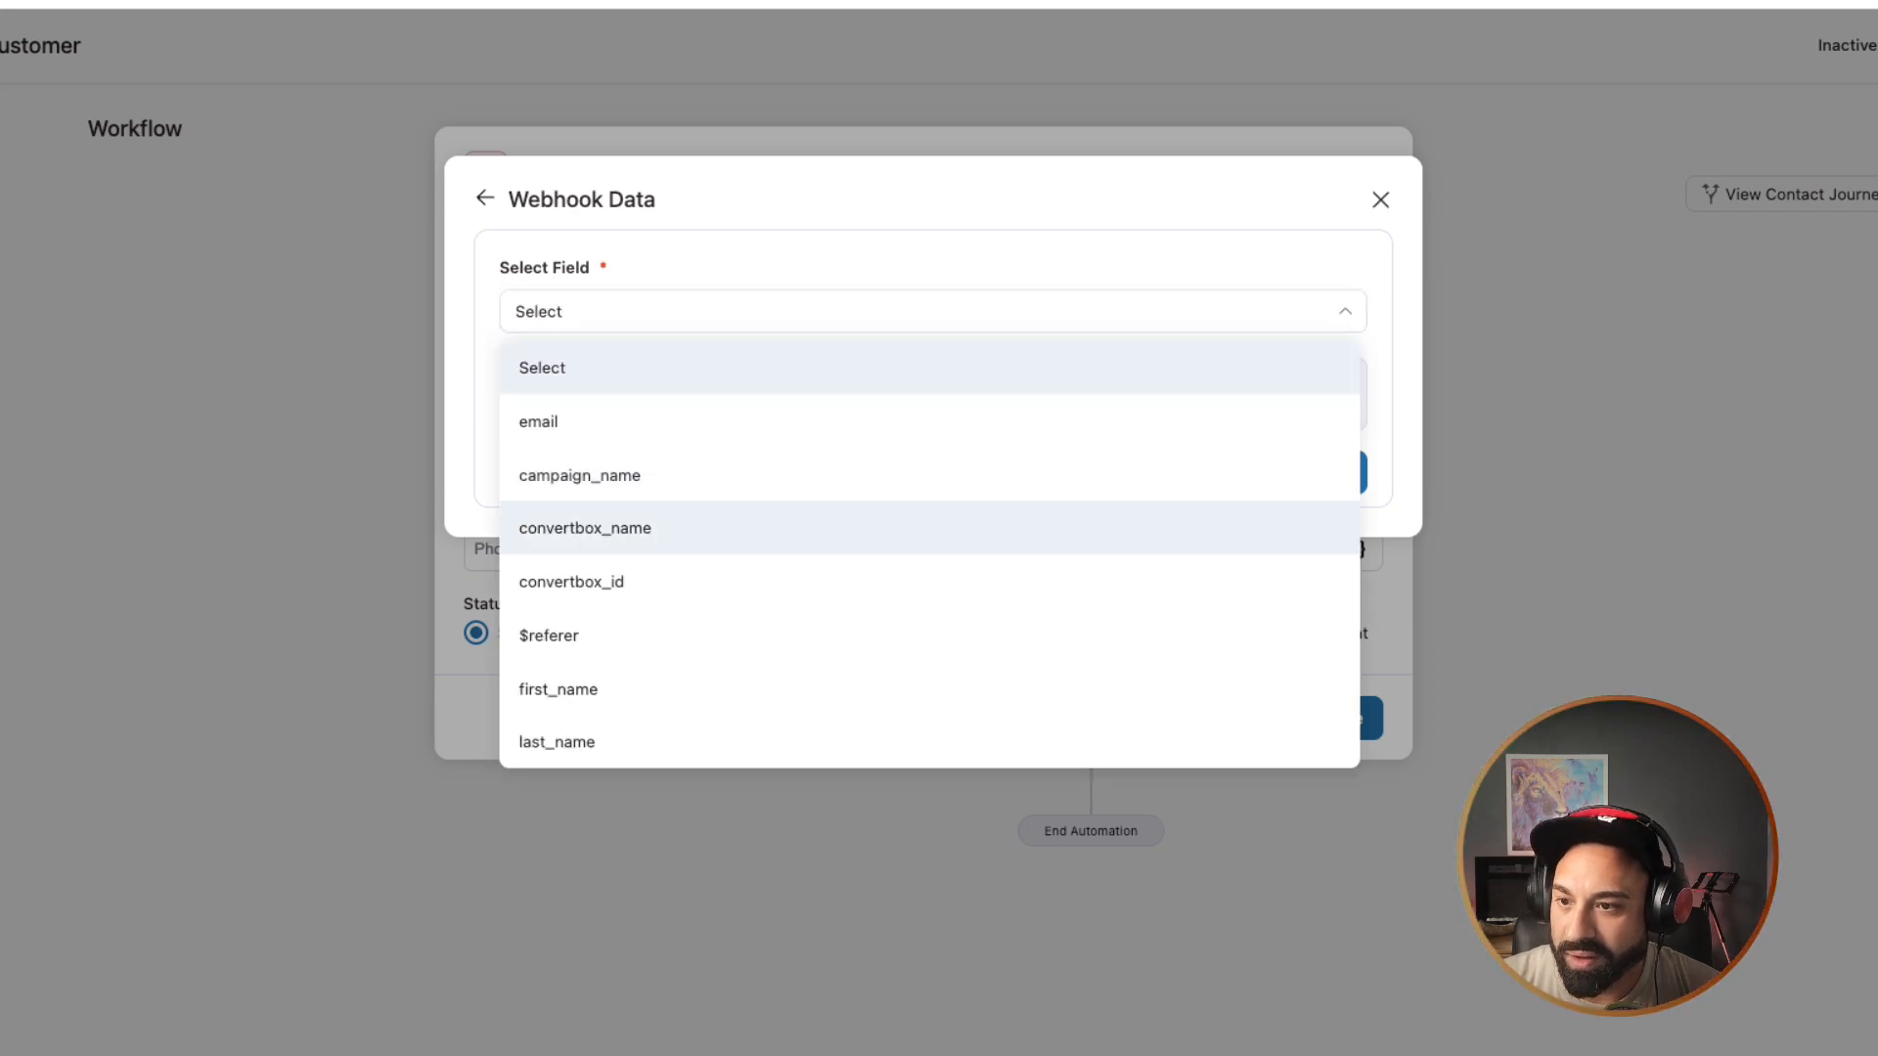
left_click(933, 689)
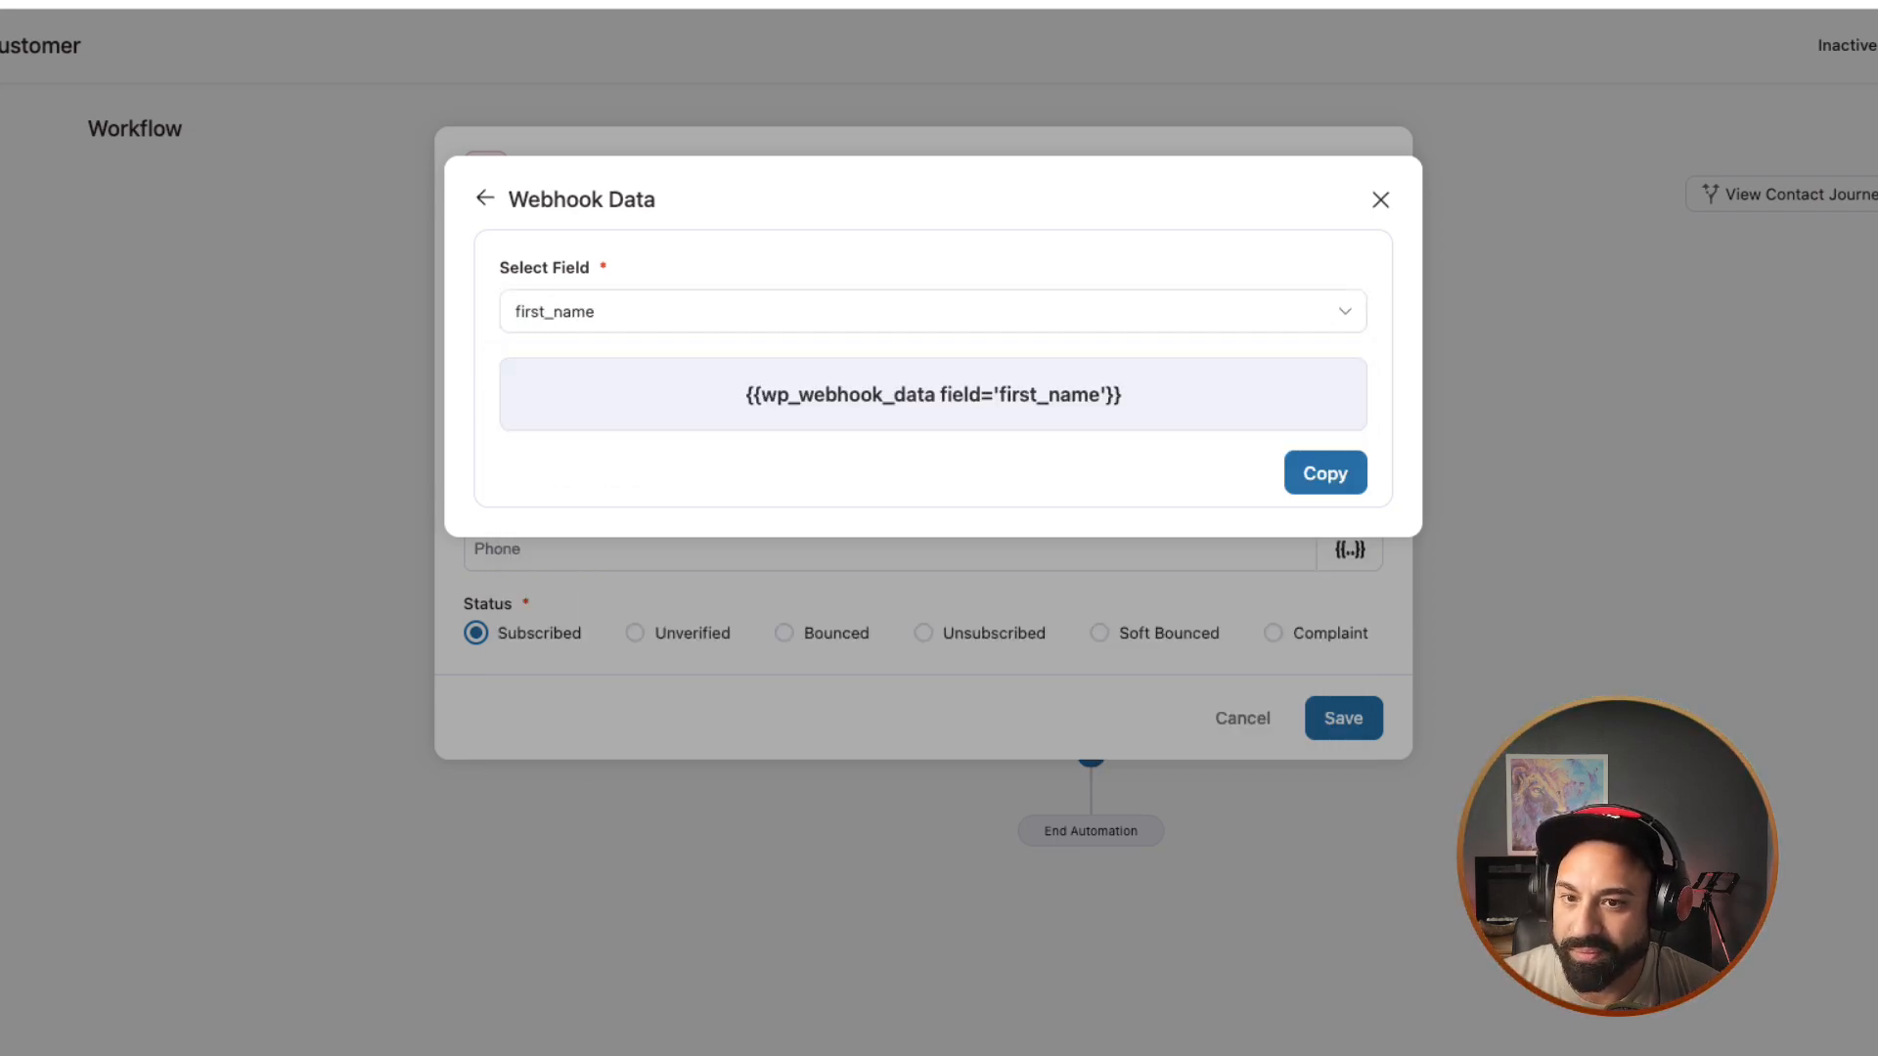
left_click(1325, 473)
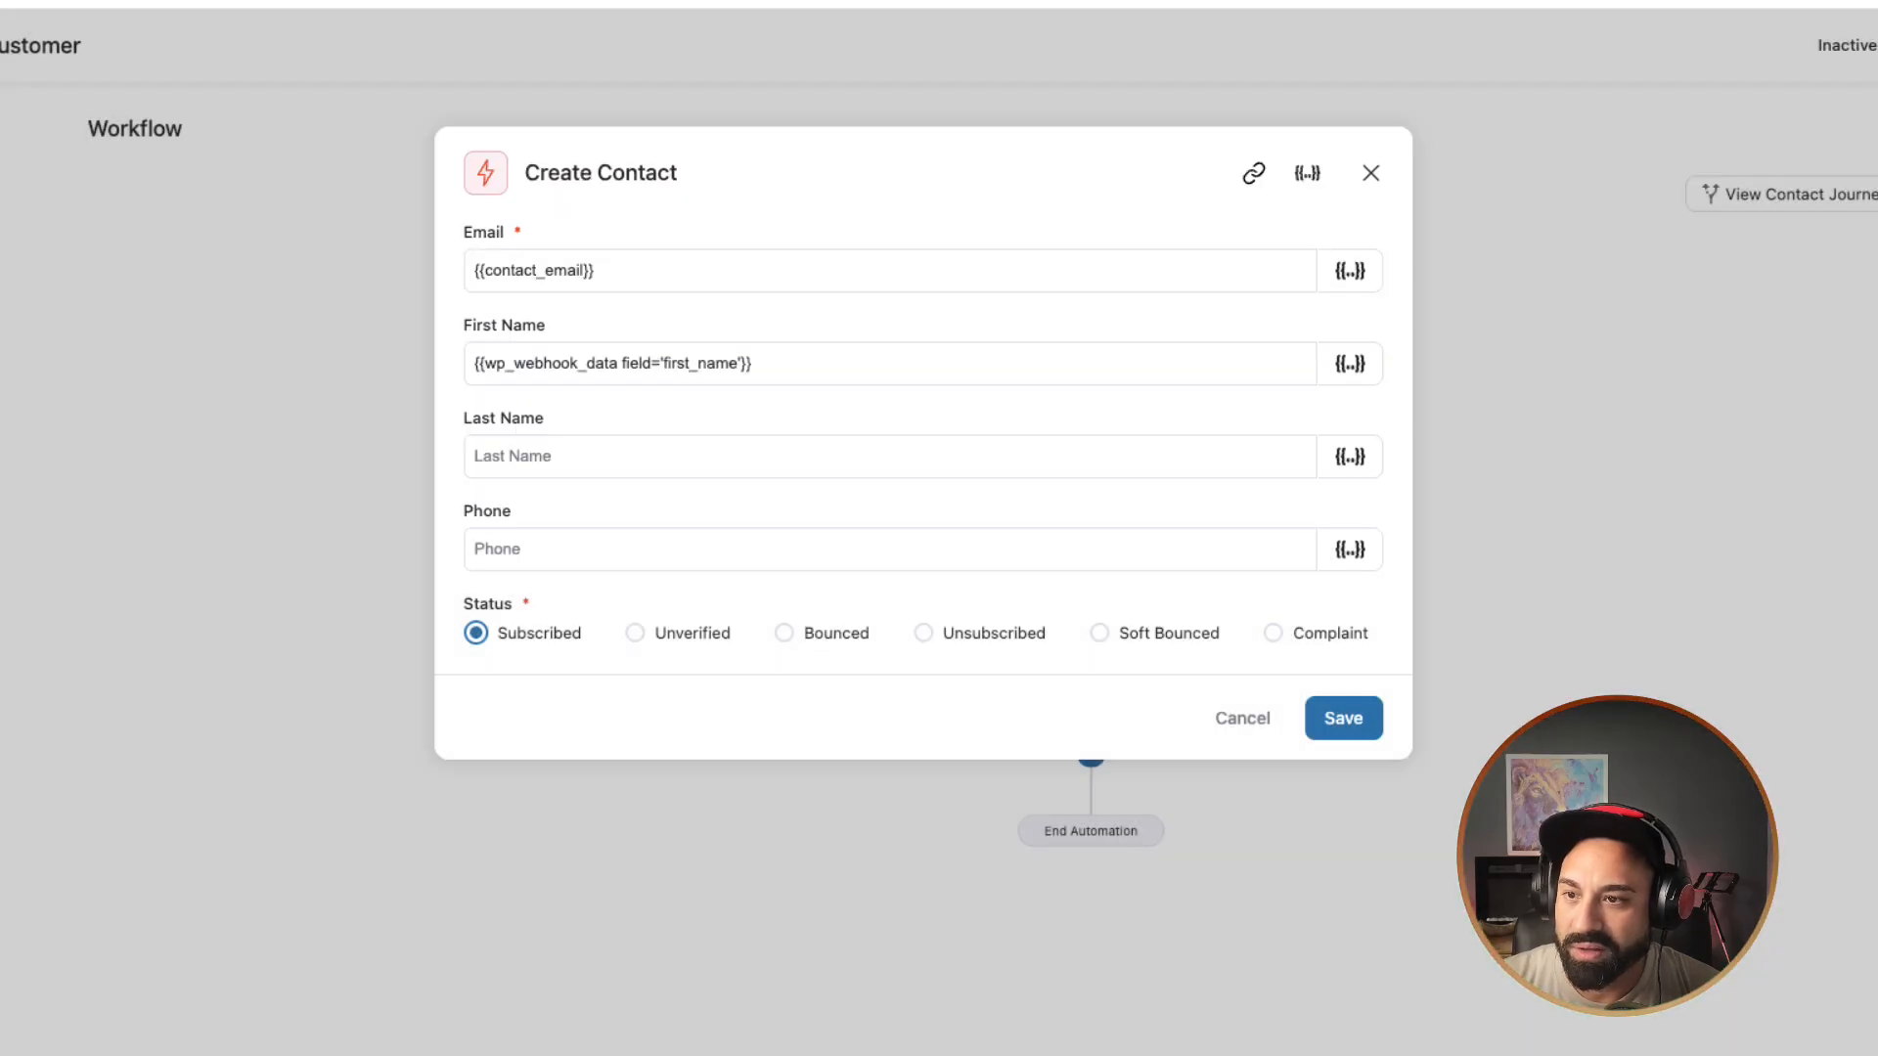
Step: Fill the contact's Last Name with the webhook merge tag {{wp_webhook_data field='last_name'}} and save the Create Contact action
left_click(1349, 457)
left_click(1340, 273)
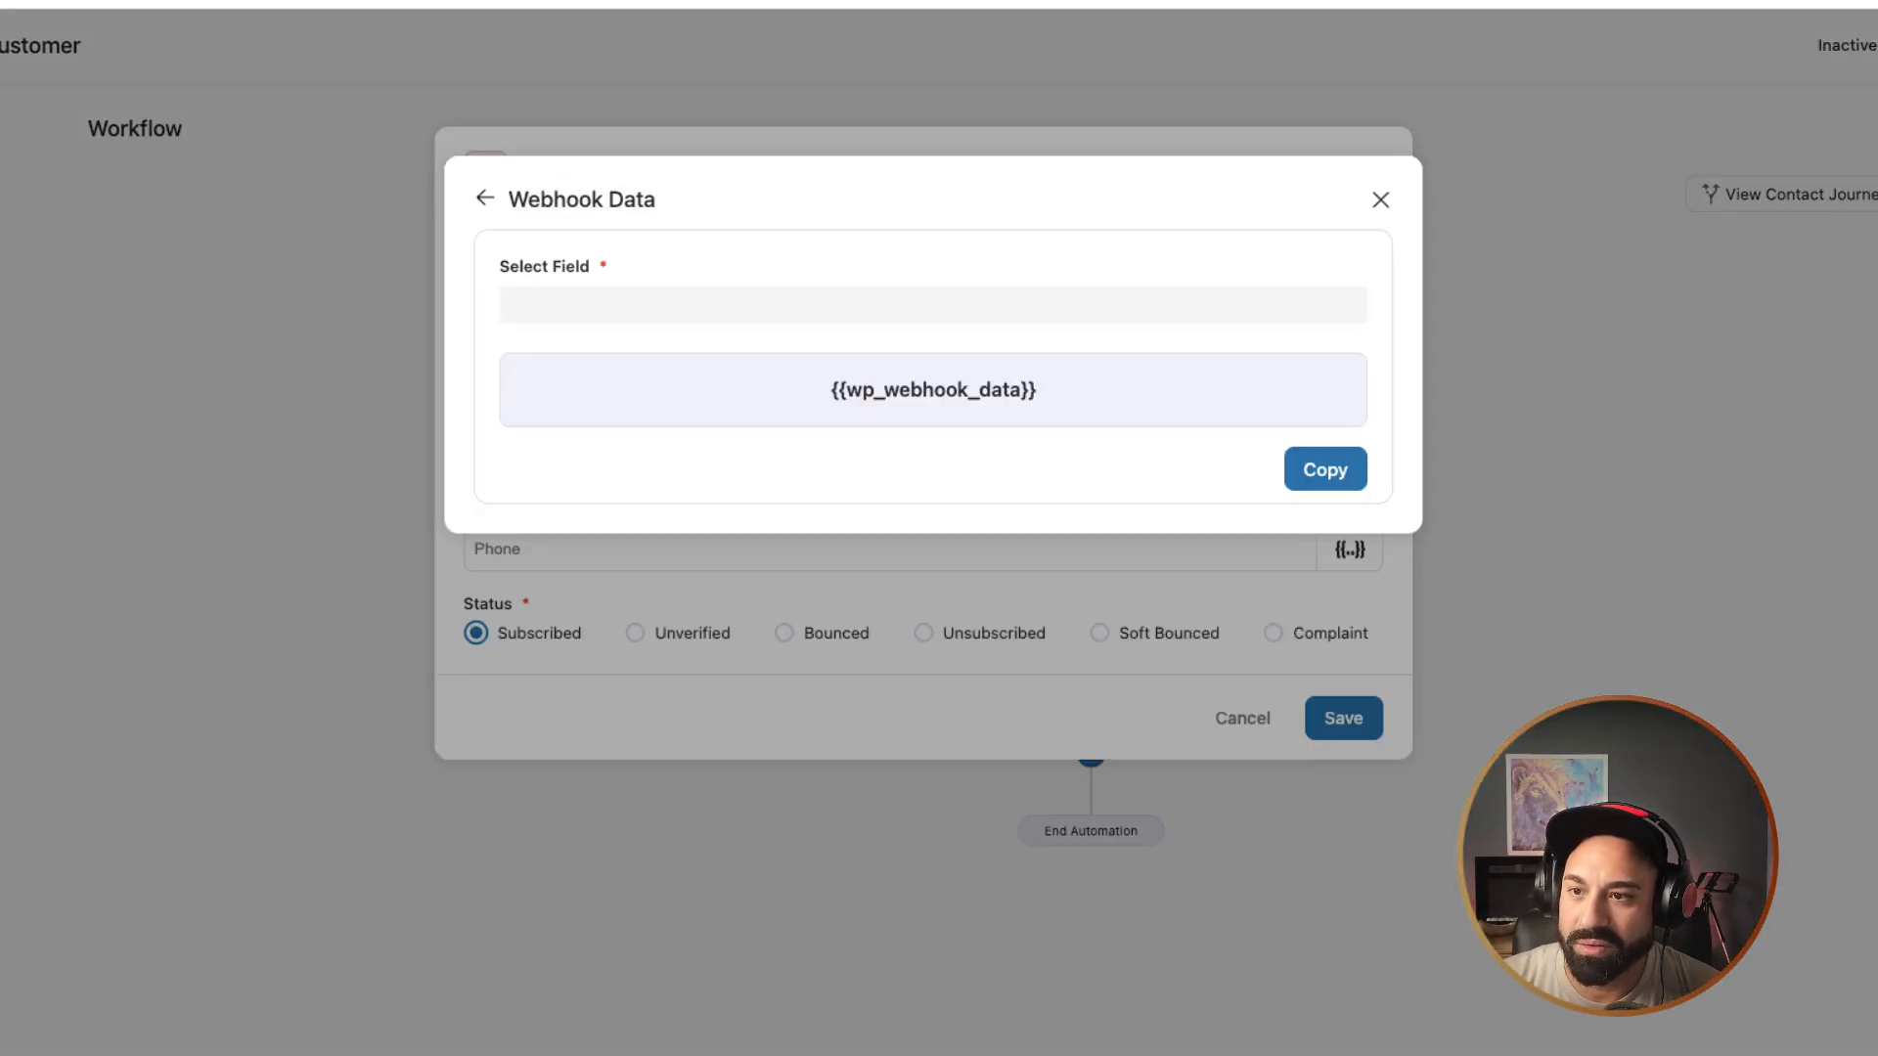
left_click(933, 312)
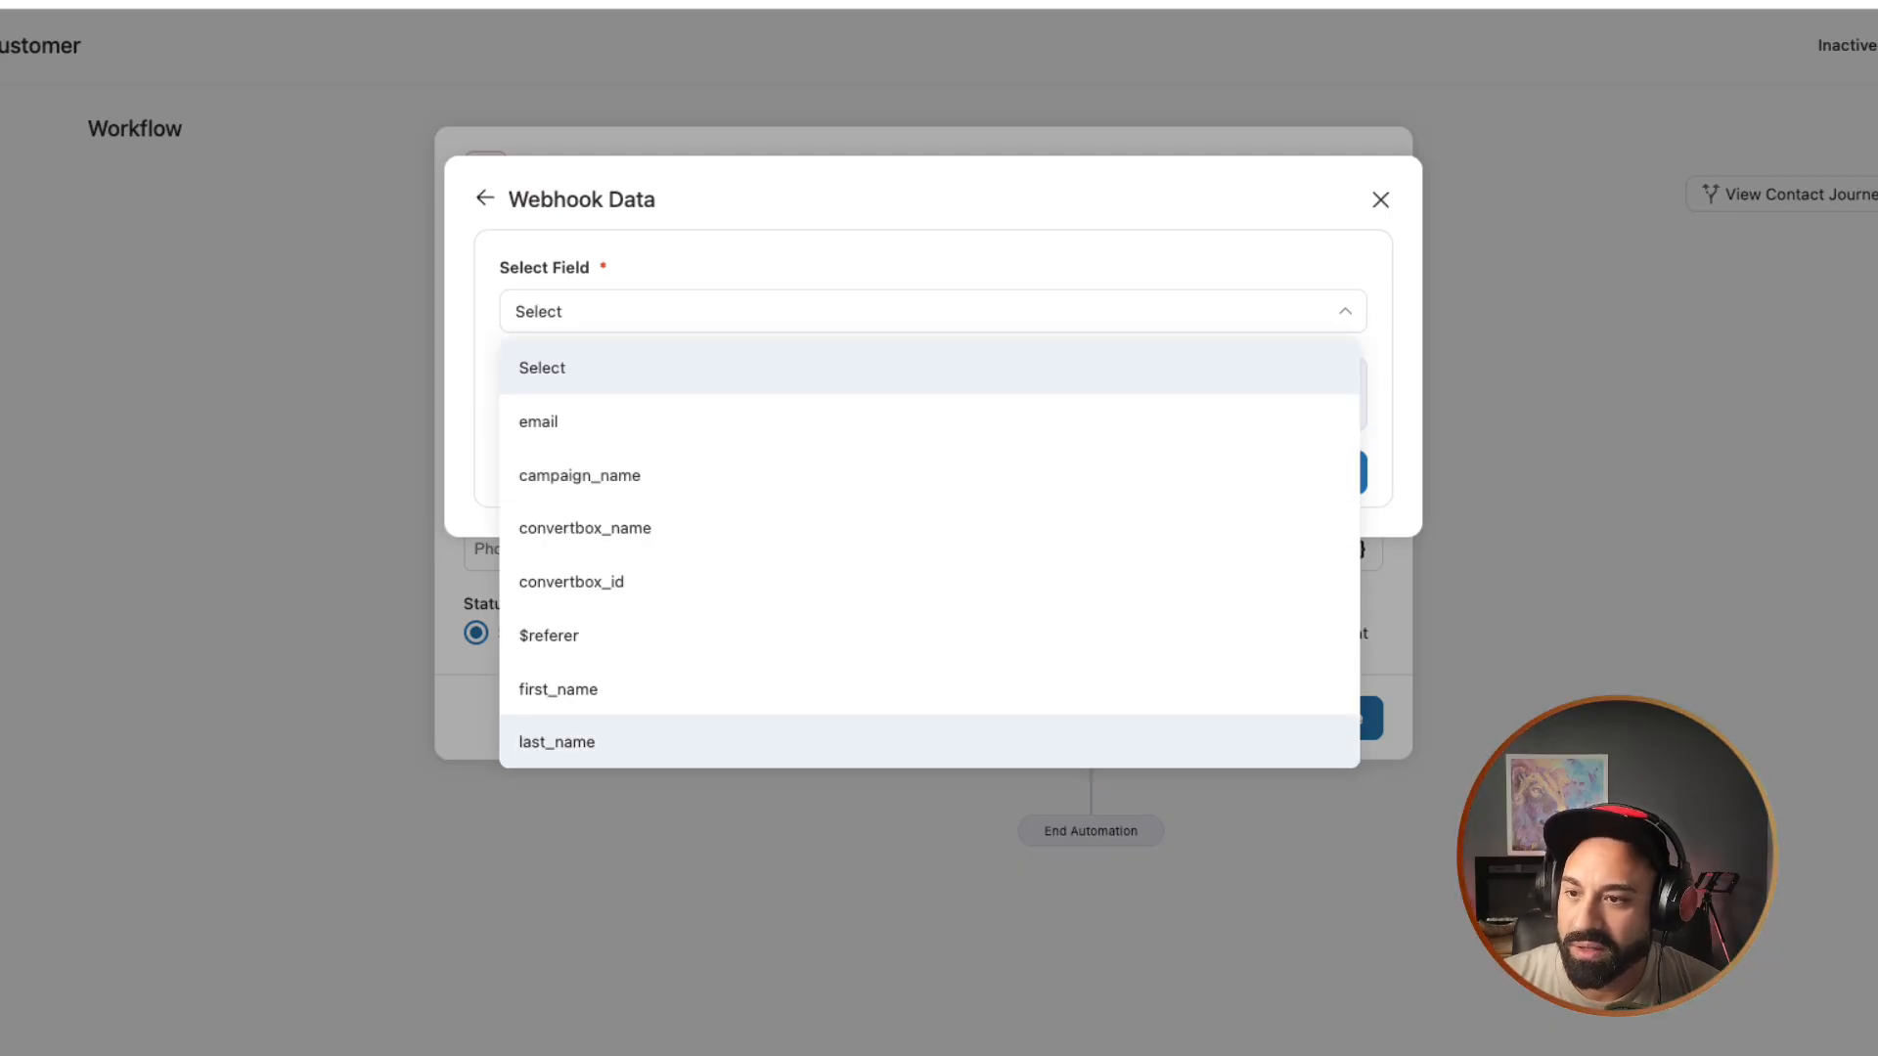
left_click(556, 742)
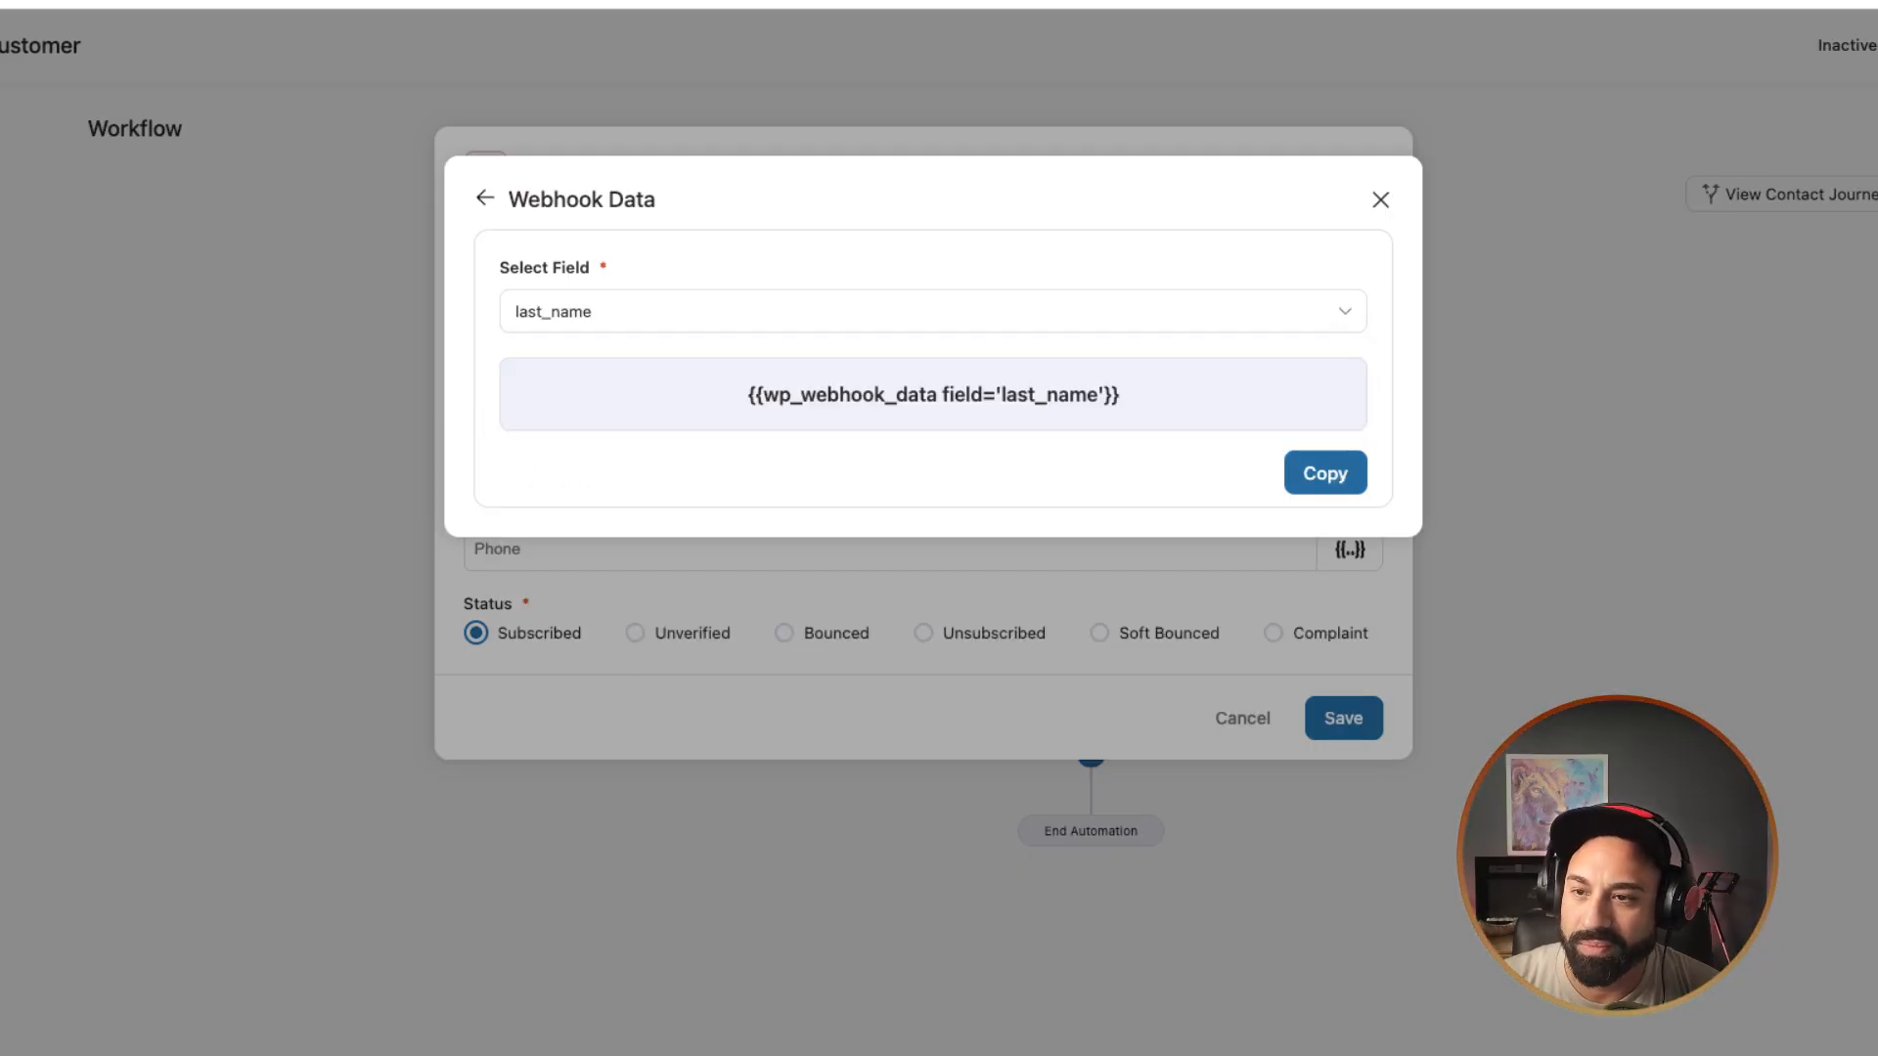
left_click(1325, 473)
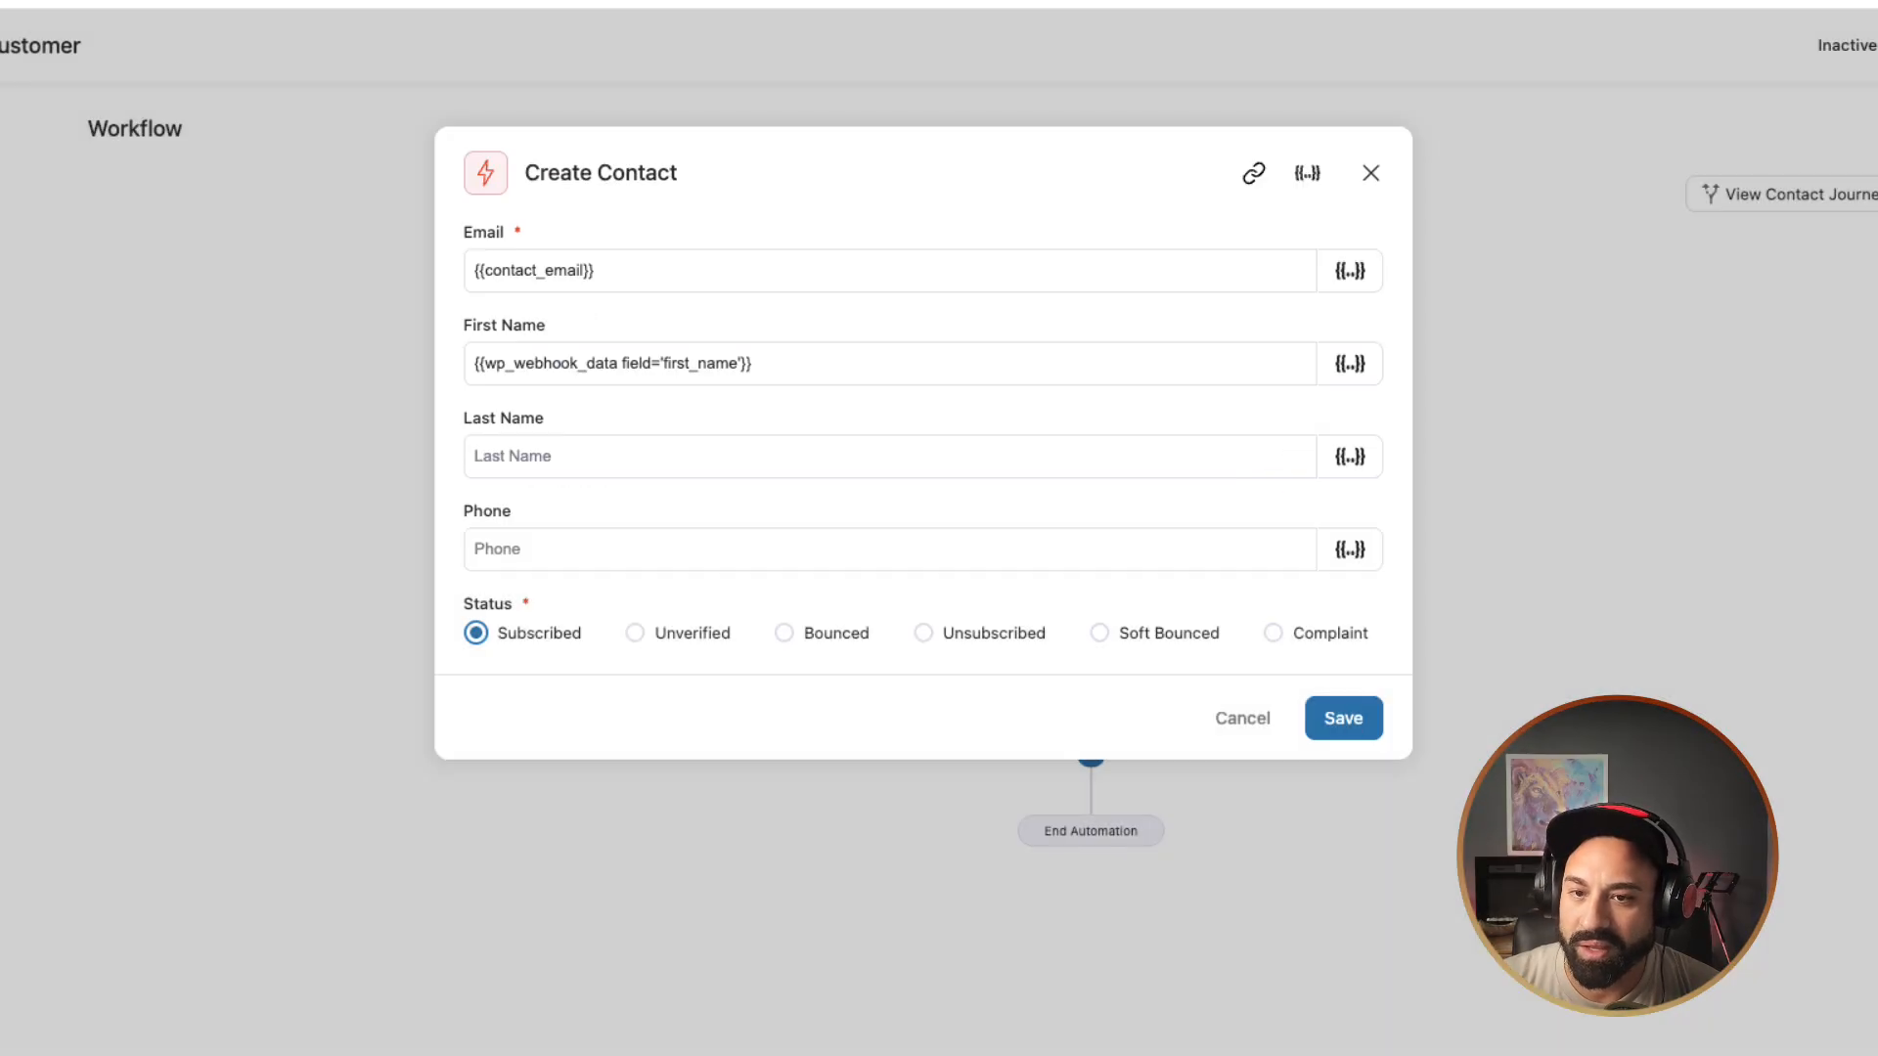
left_click(889, 457)
key("super+v")
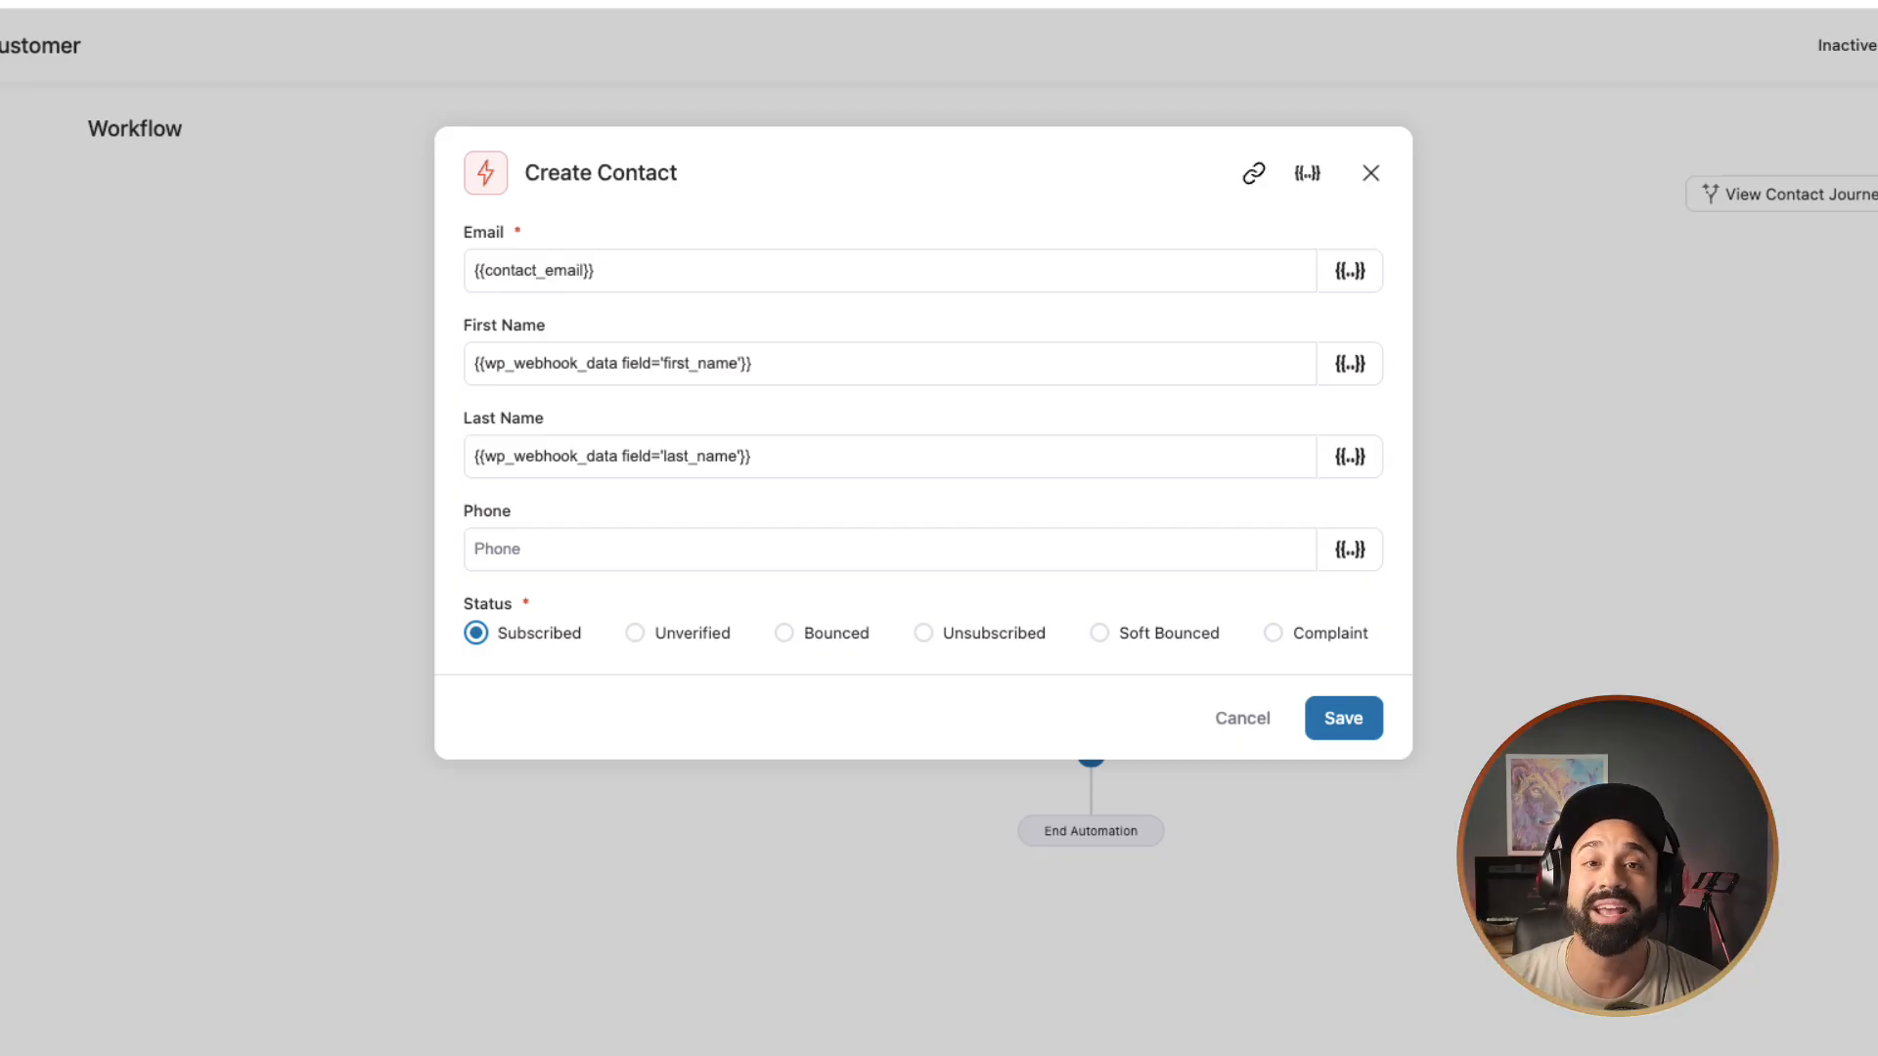
left_click(1344, 718)
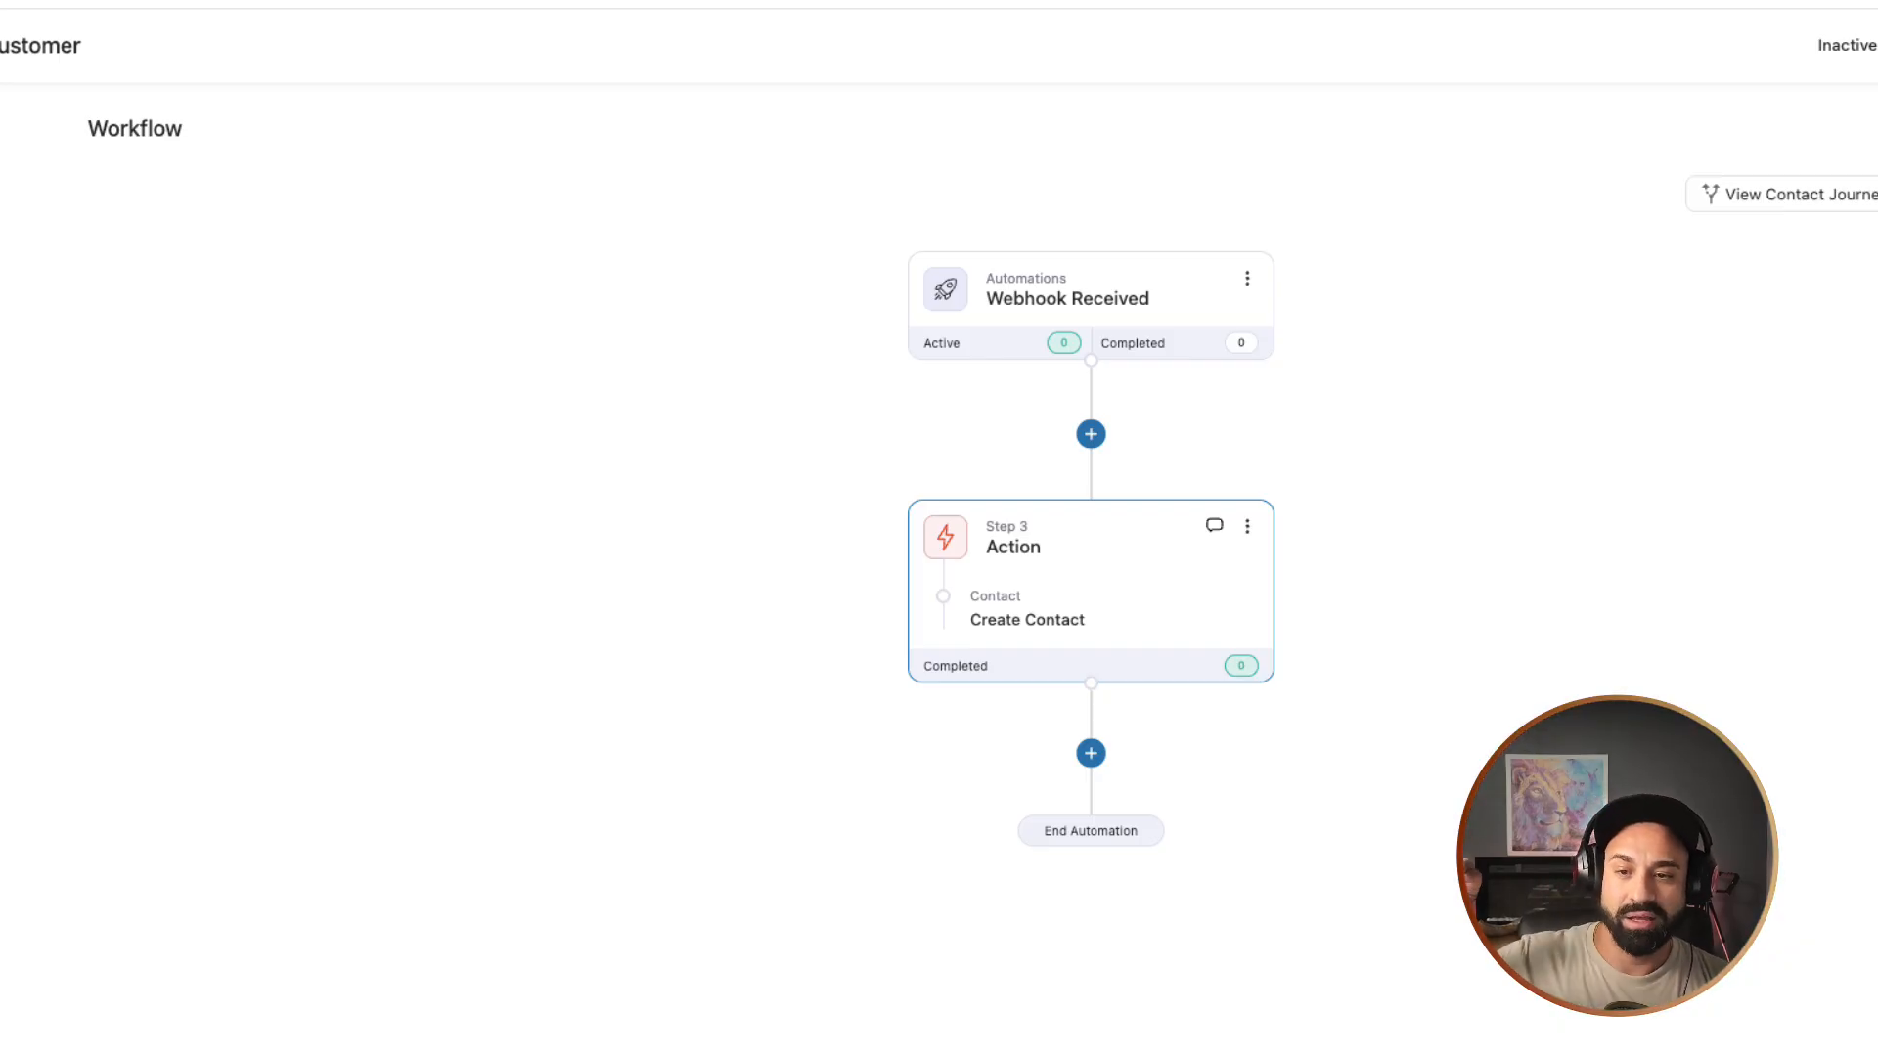
Step: Add another action step after Create Contact and display the contact-related automation actions for it
scroll(1090, 591, "down", 1)
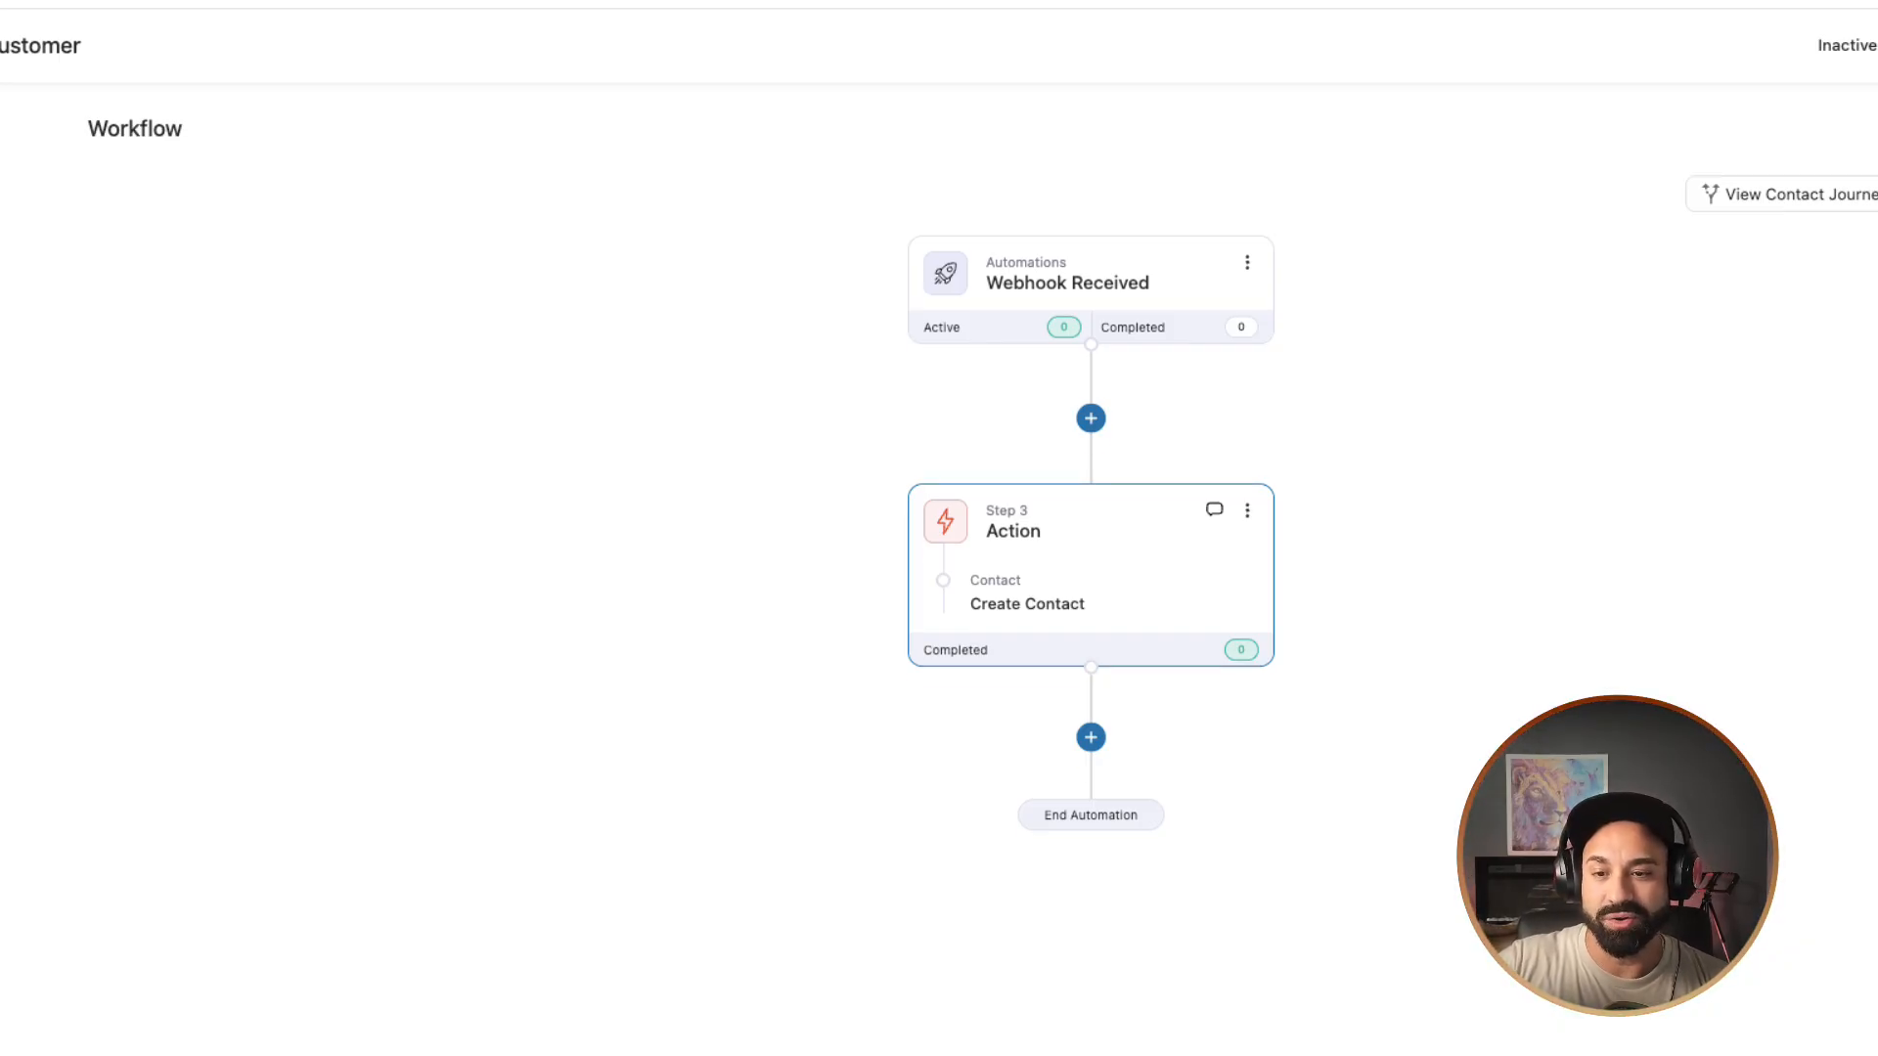
left_click(1090, 737)
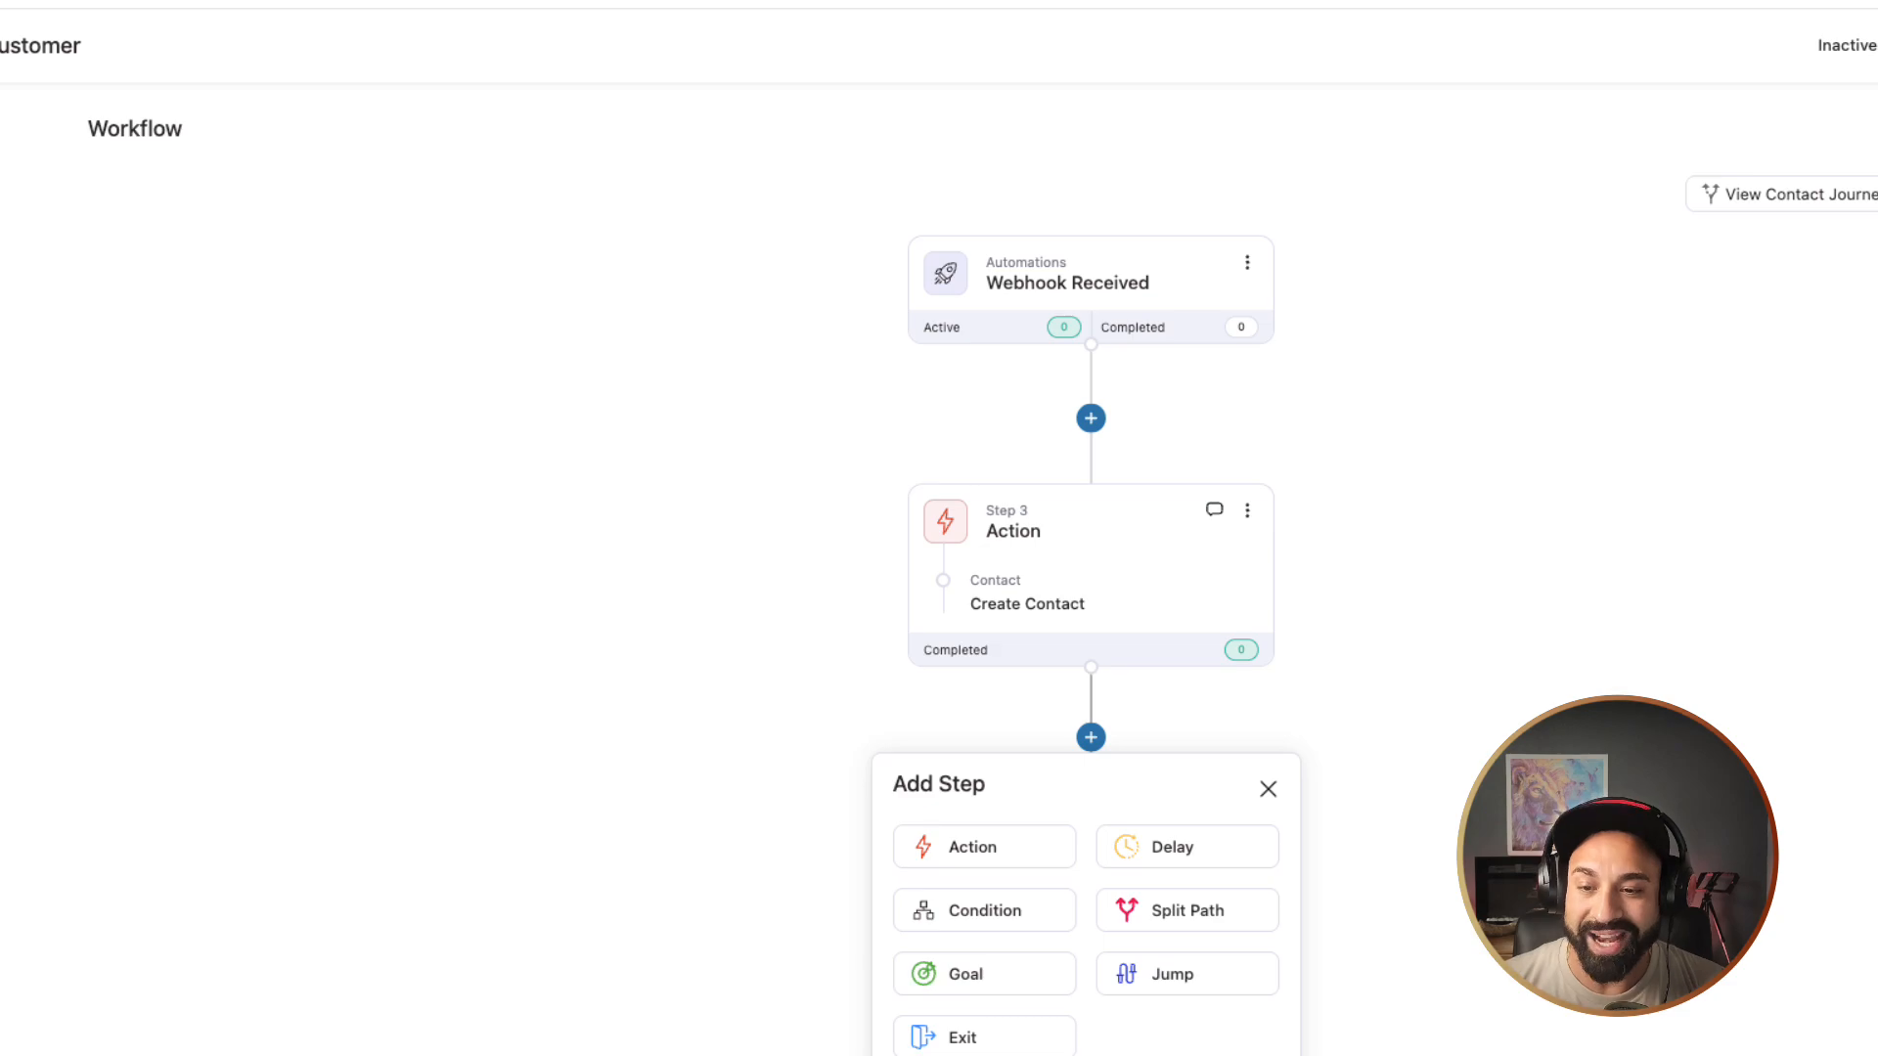
left_click(984, 847)
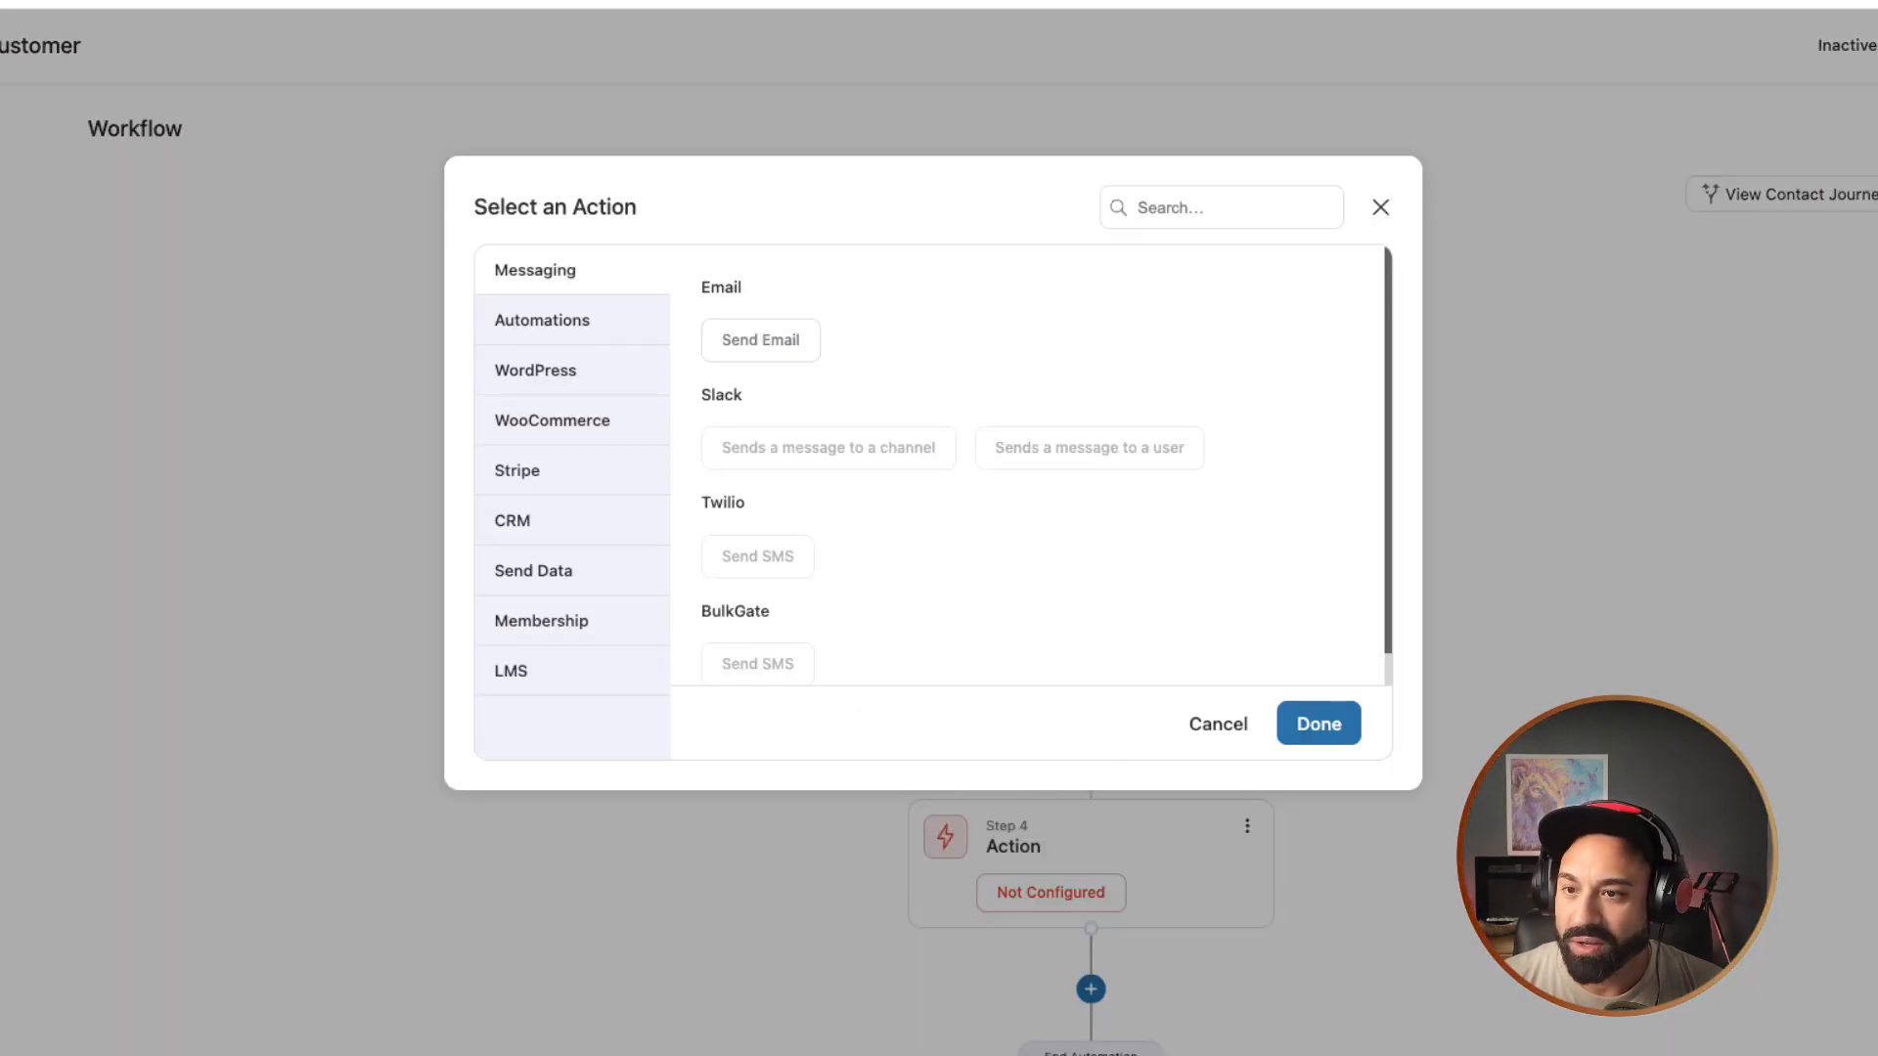
left_click(543, 321)
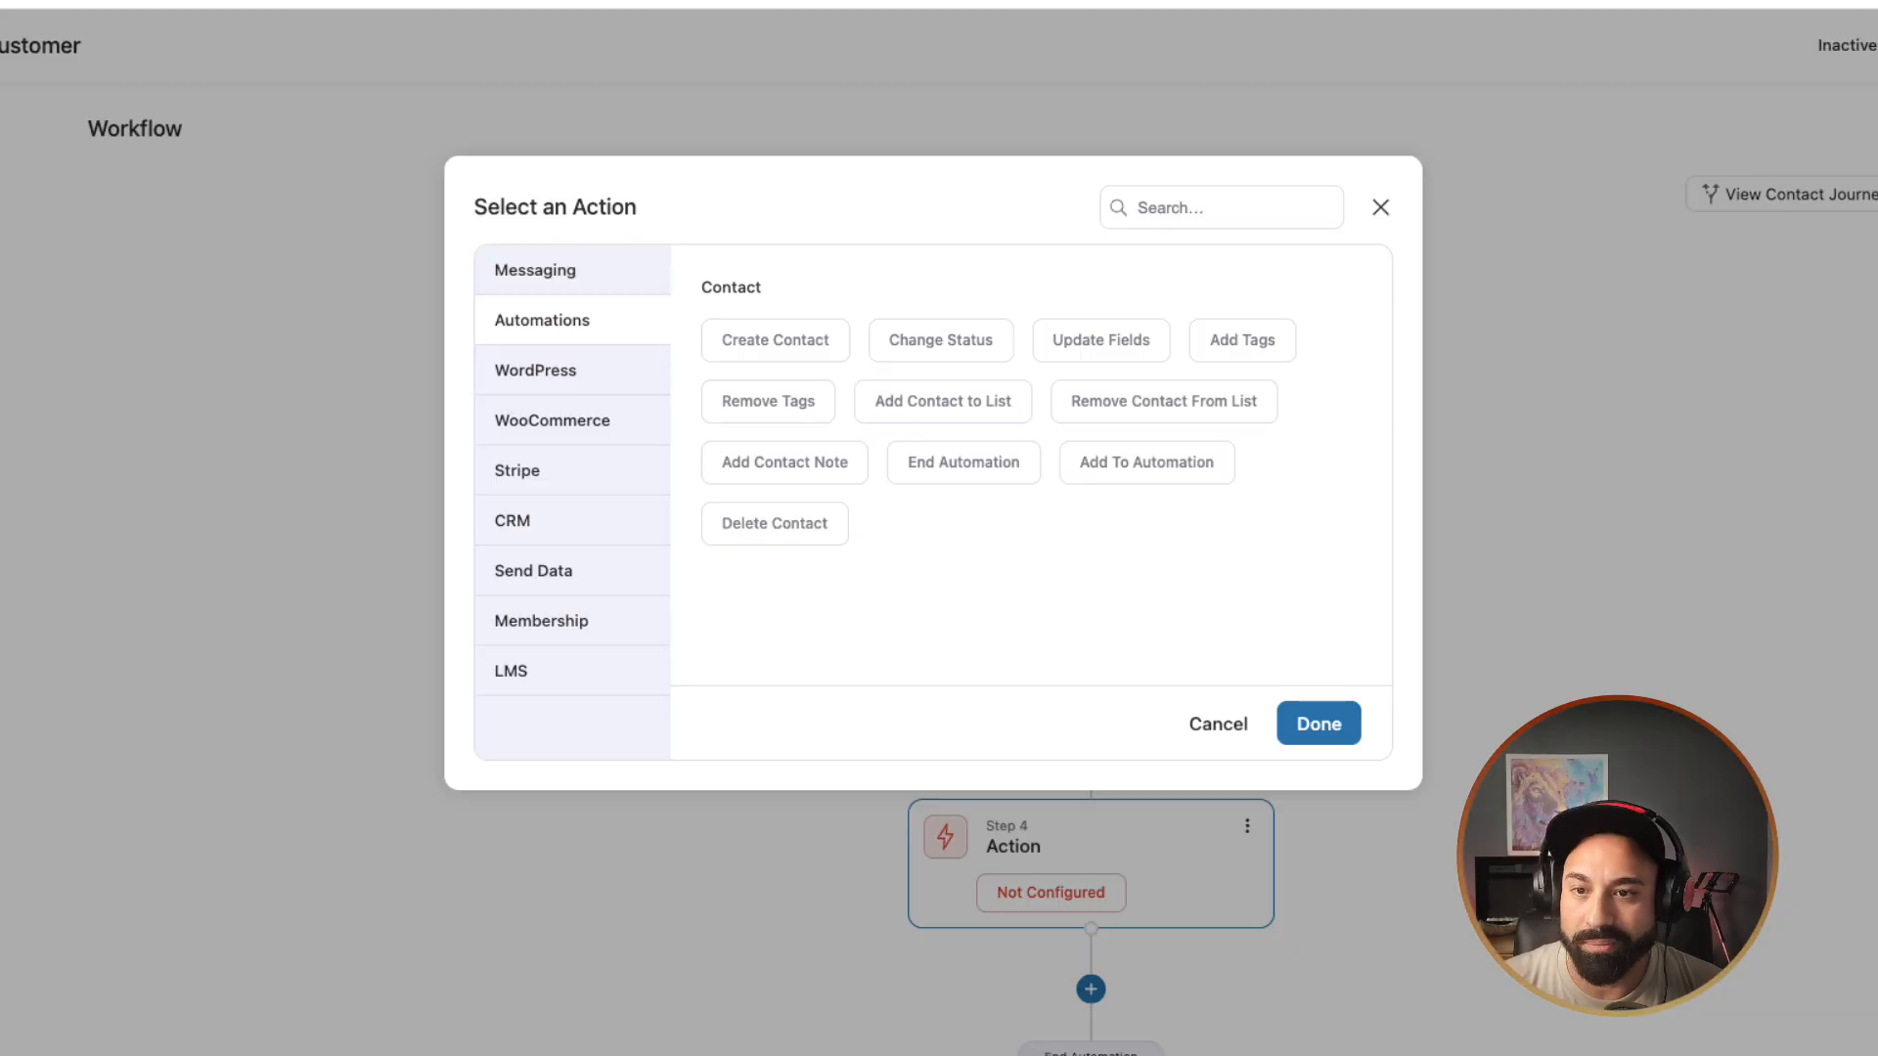
Step: Make step 4 an Add Tags action and save it with the existing First Time Email tag
left_click(1242, 341)
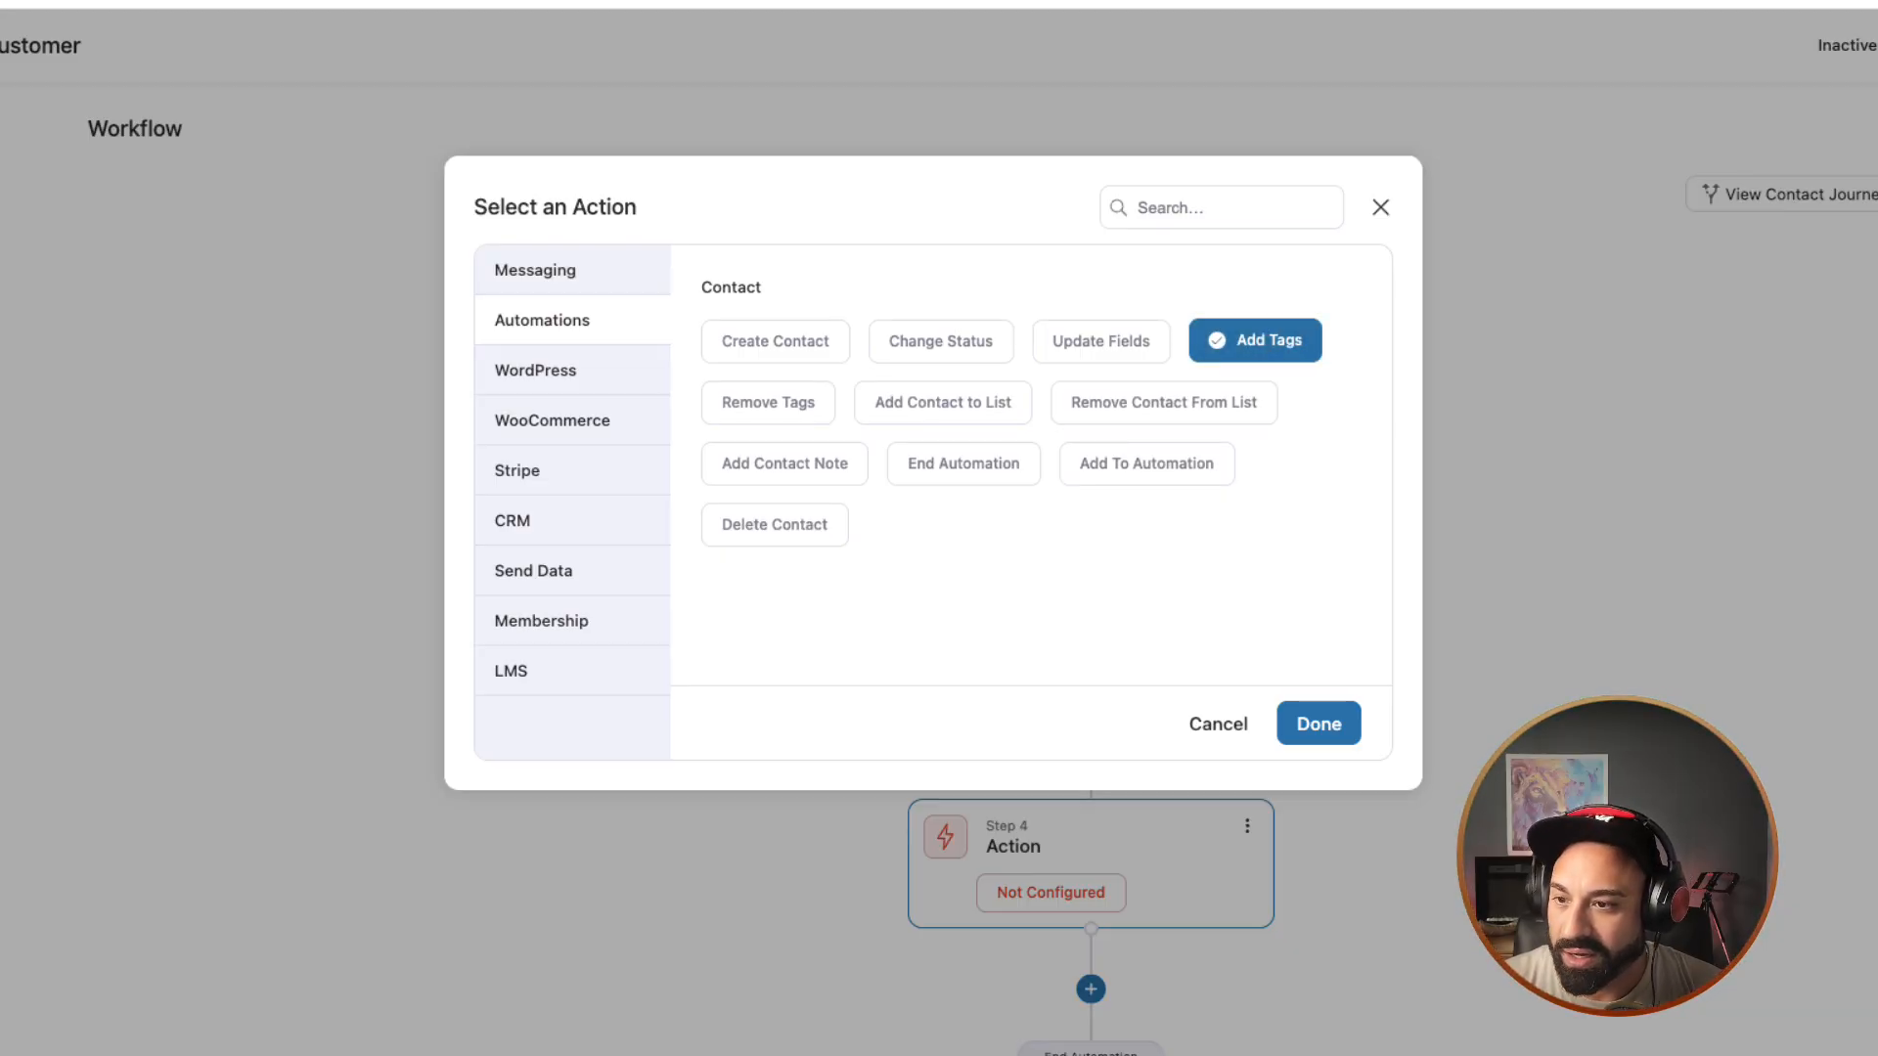
left_click(1318, 723)
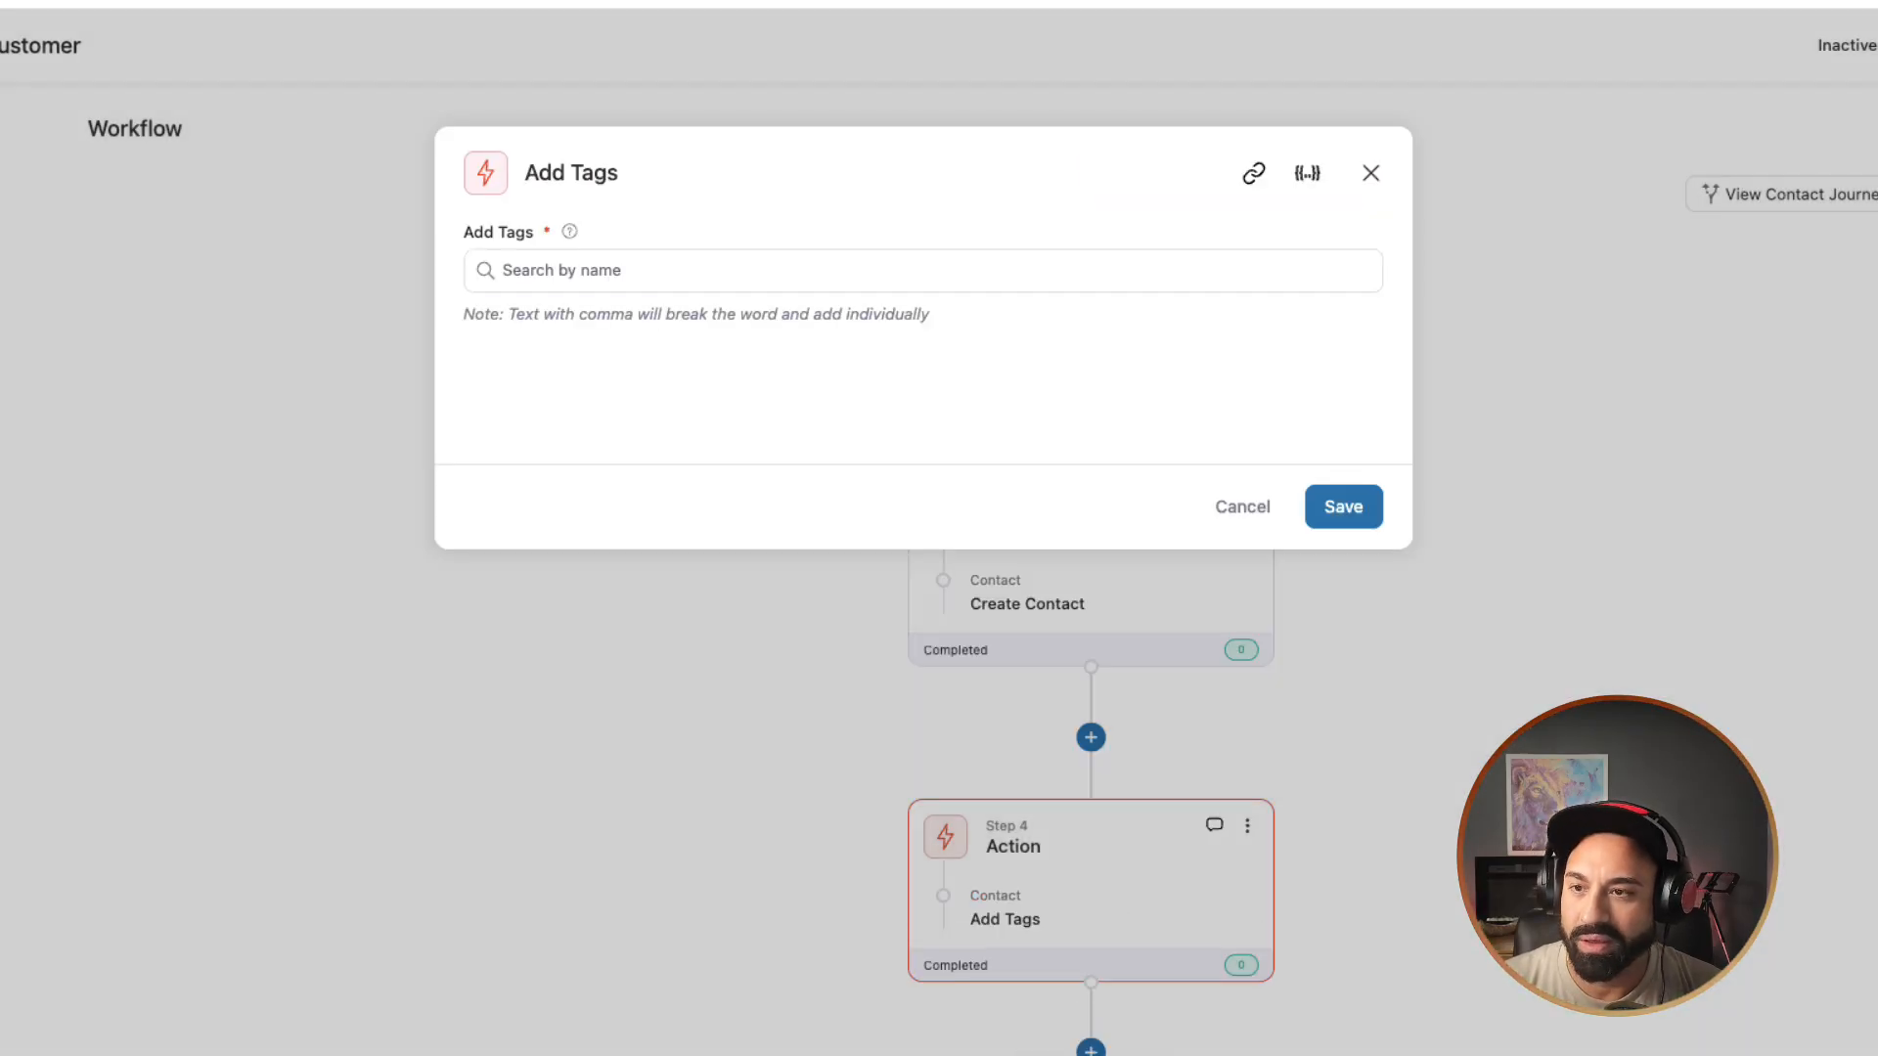
left_click(922, 271)
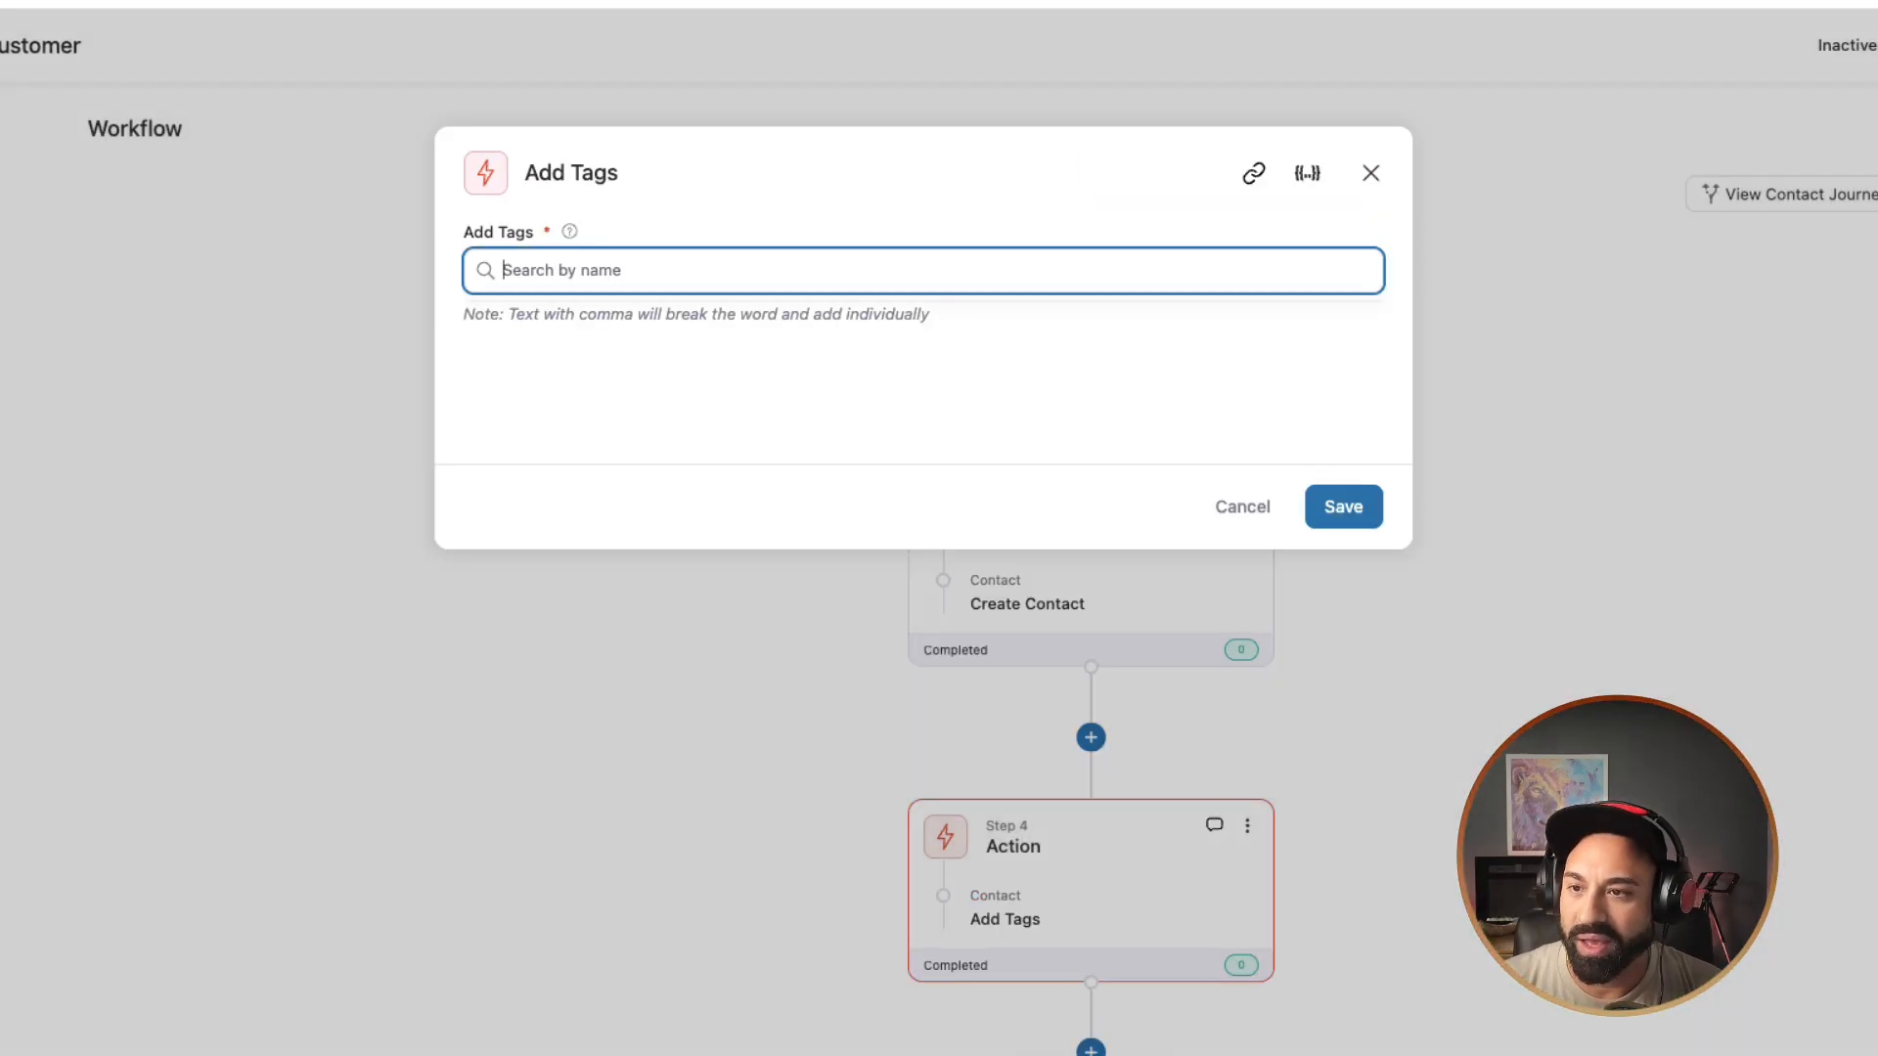
type("Fir")
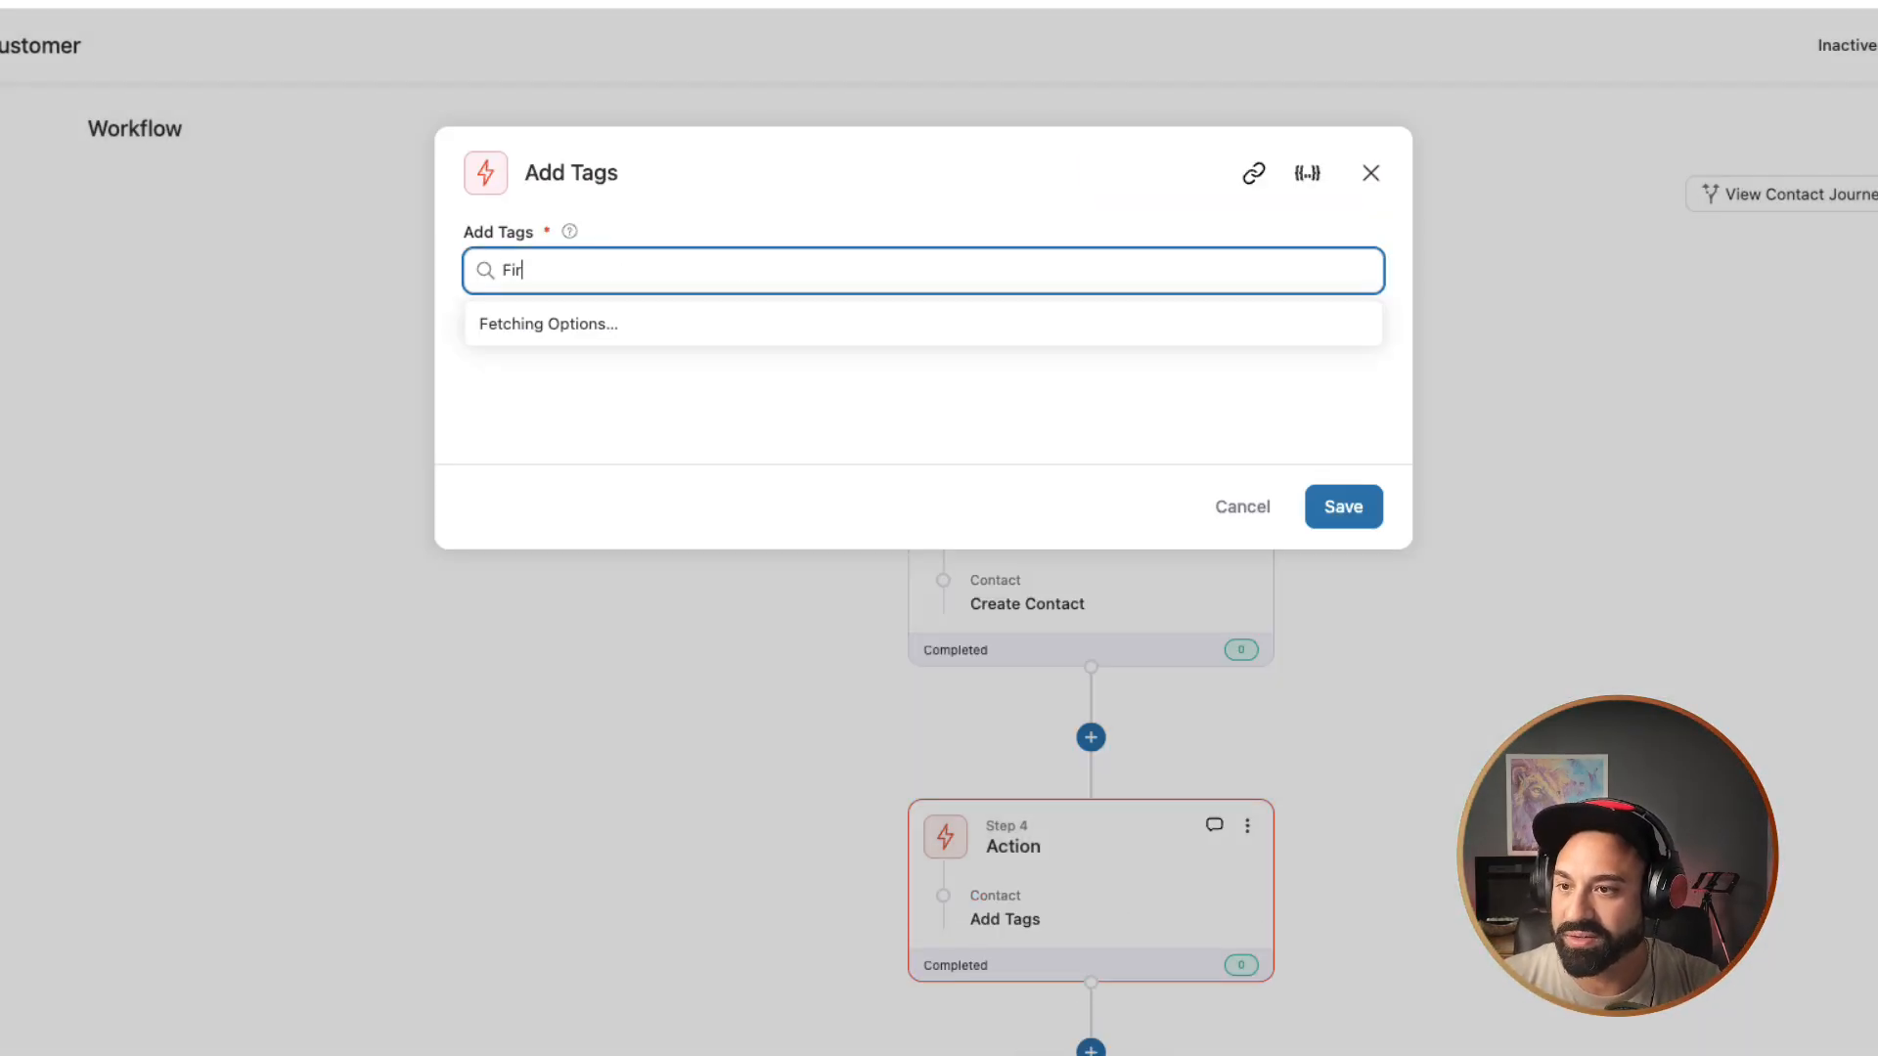
key("Down")
key("Down")
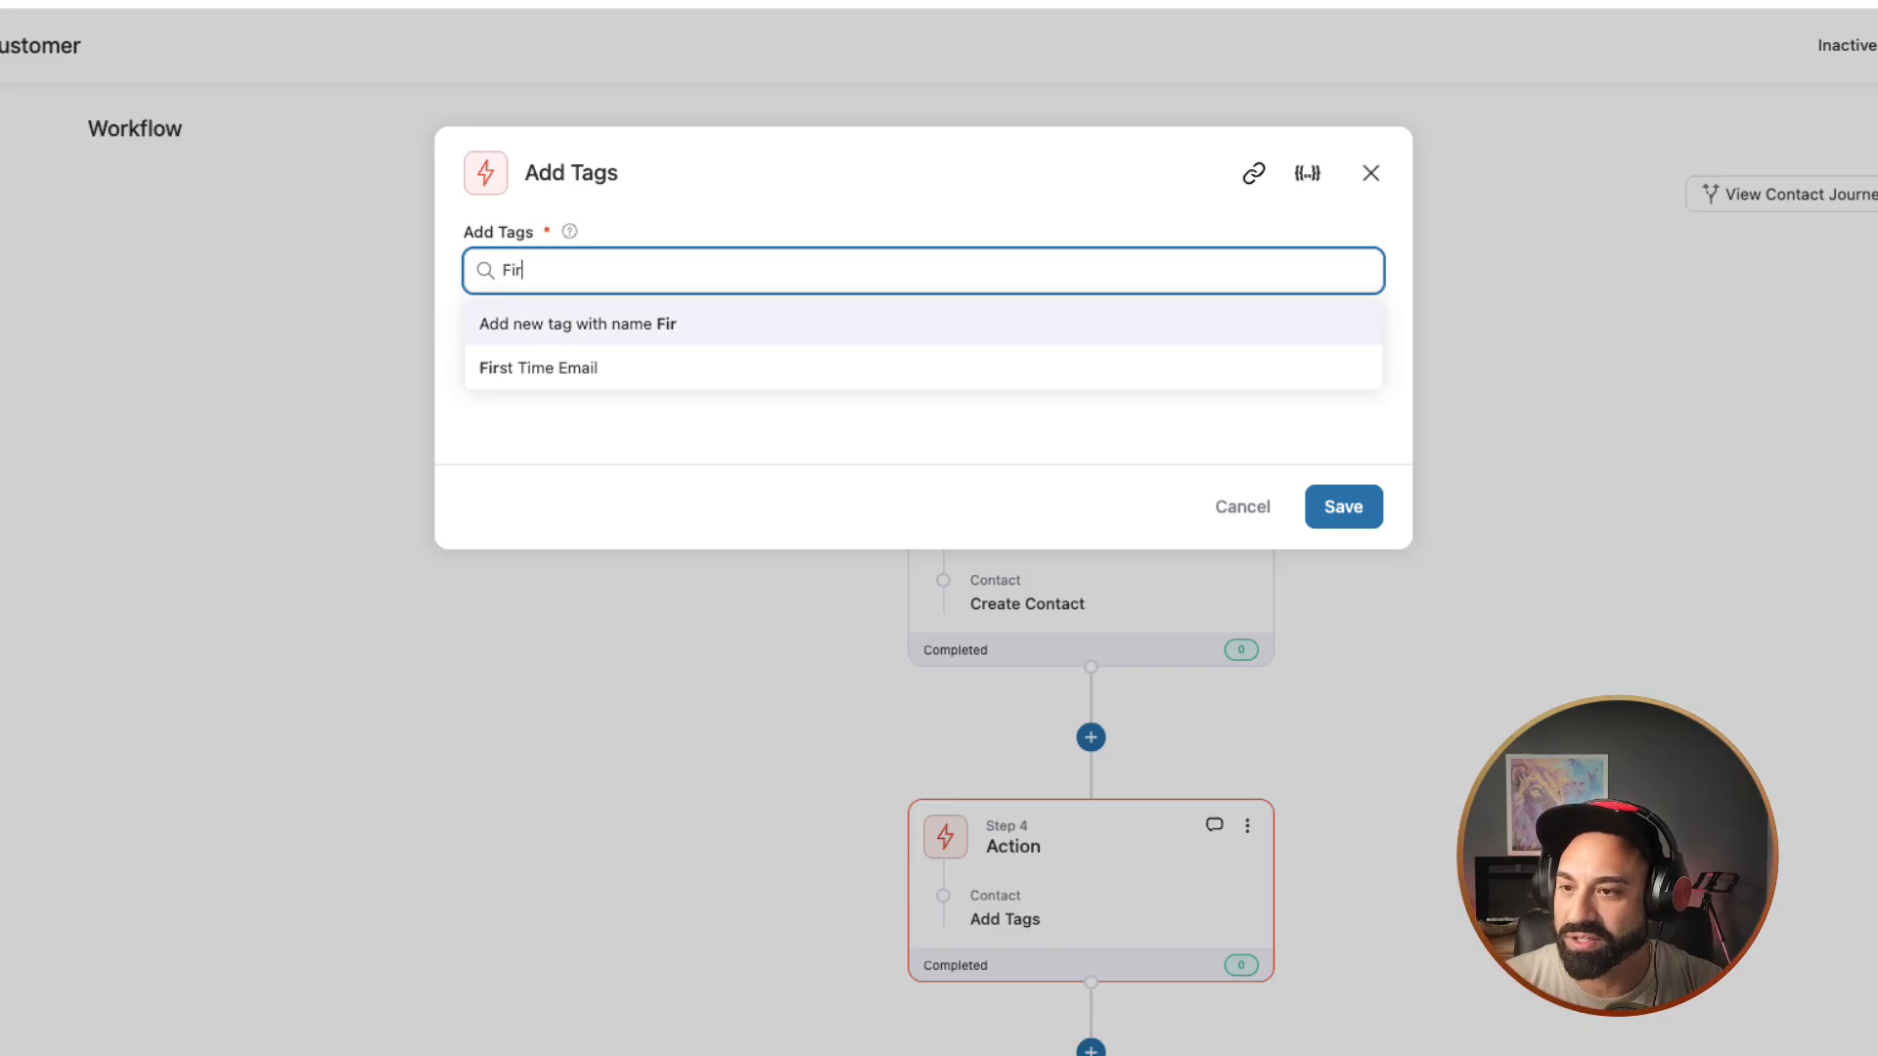
key("Return")
key("Return")
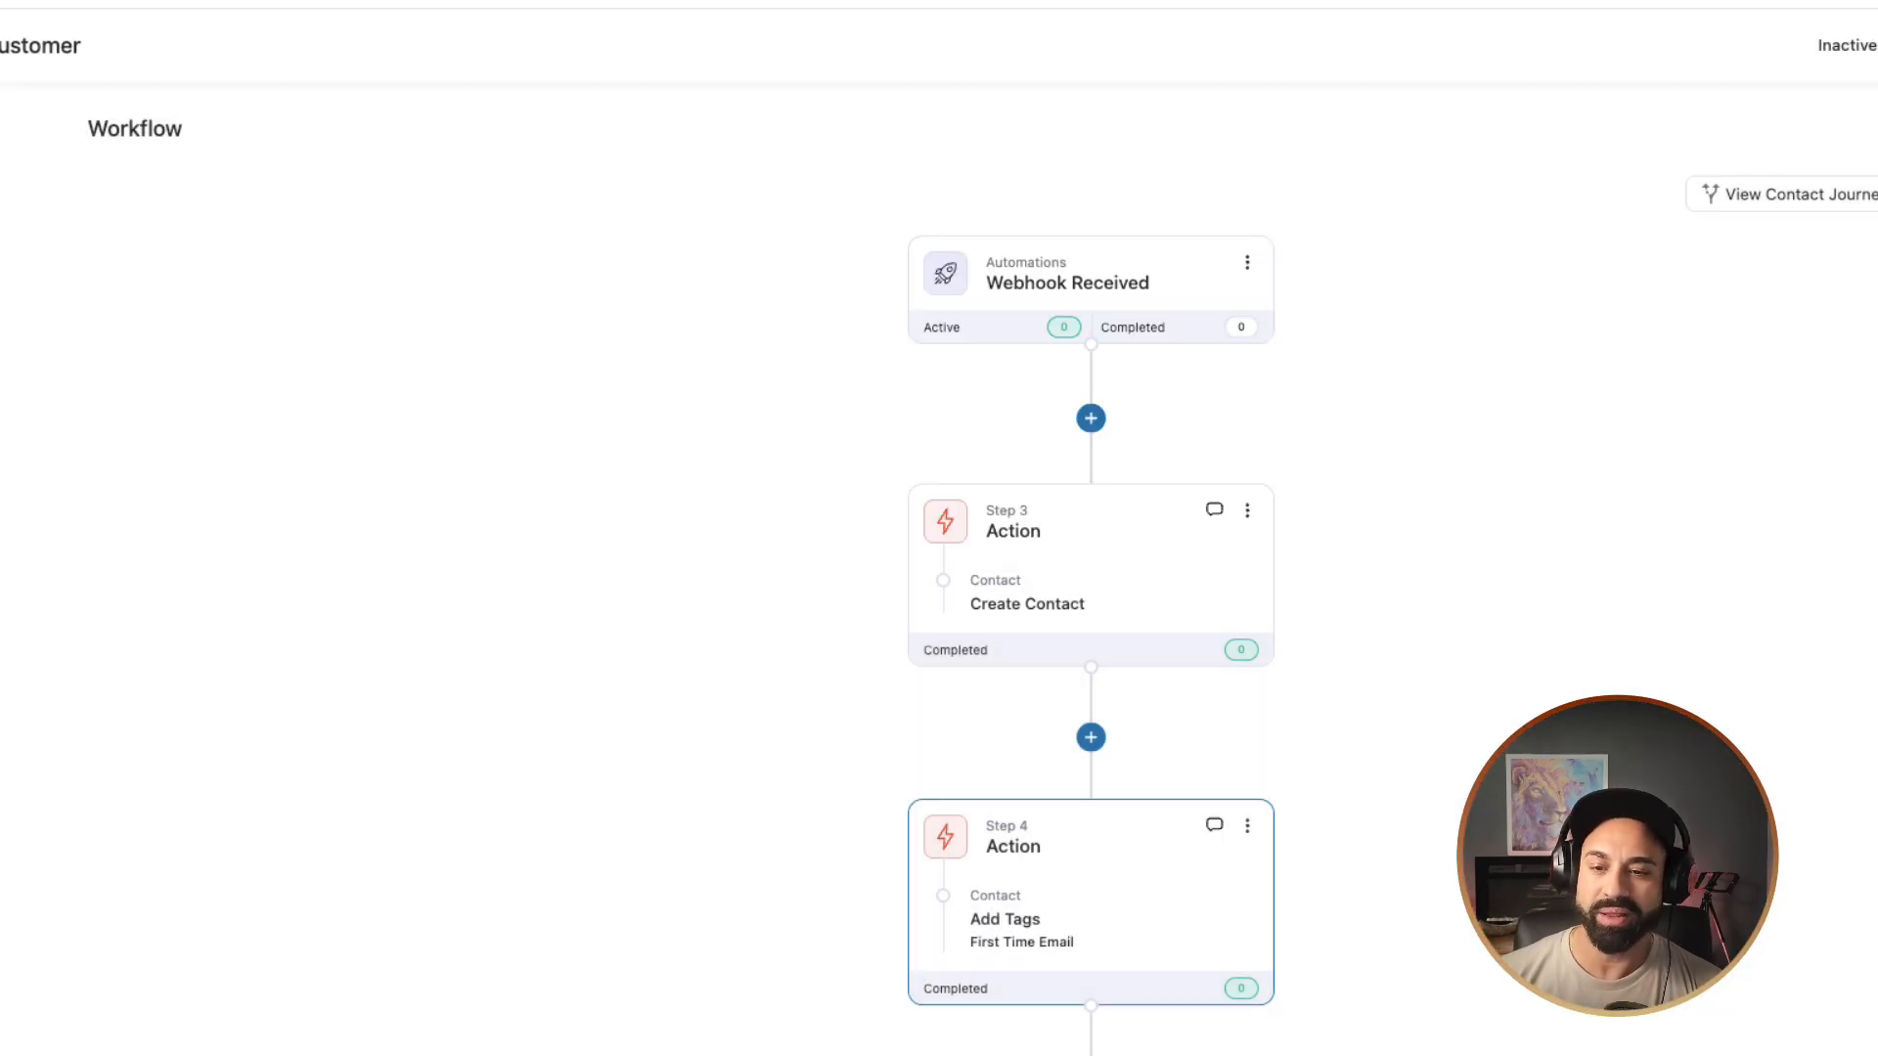
Step: Add a new action step between the Add Tags step and the end of the automation
scroll(1091, 616, "down", 4)
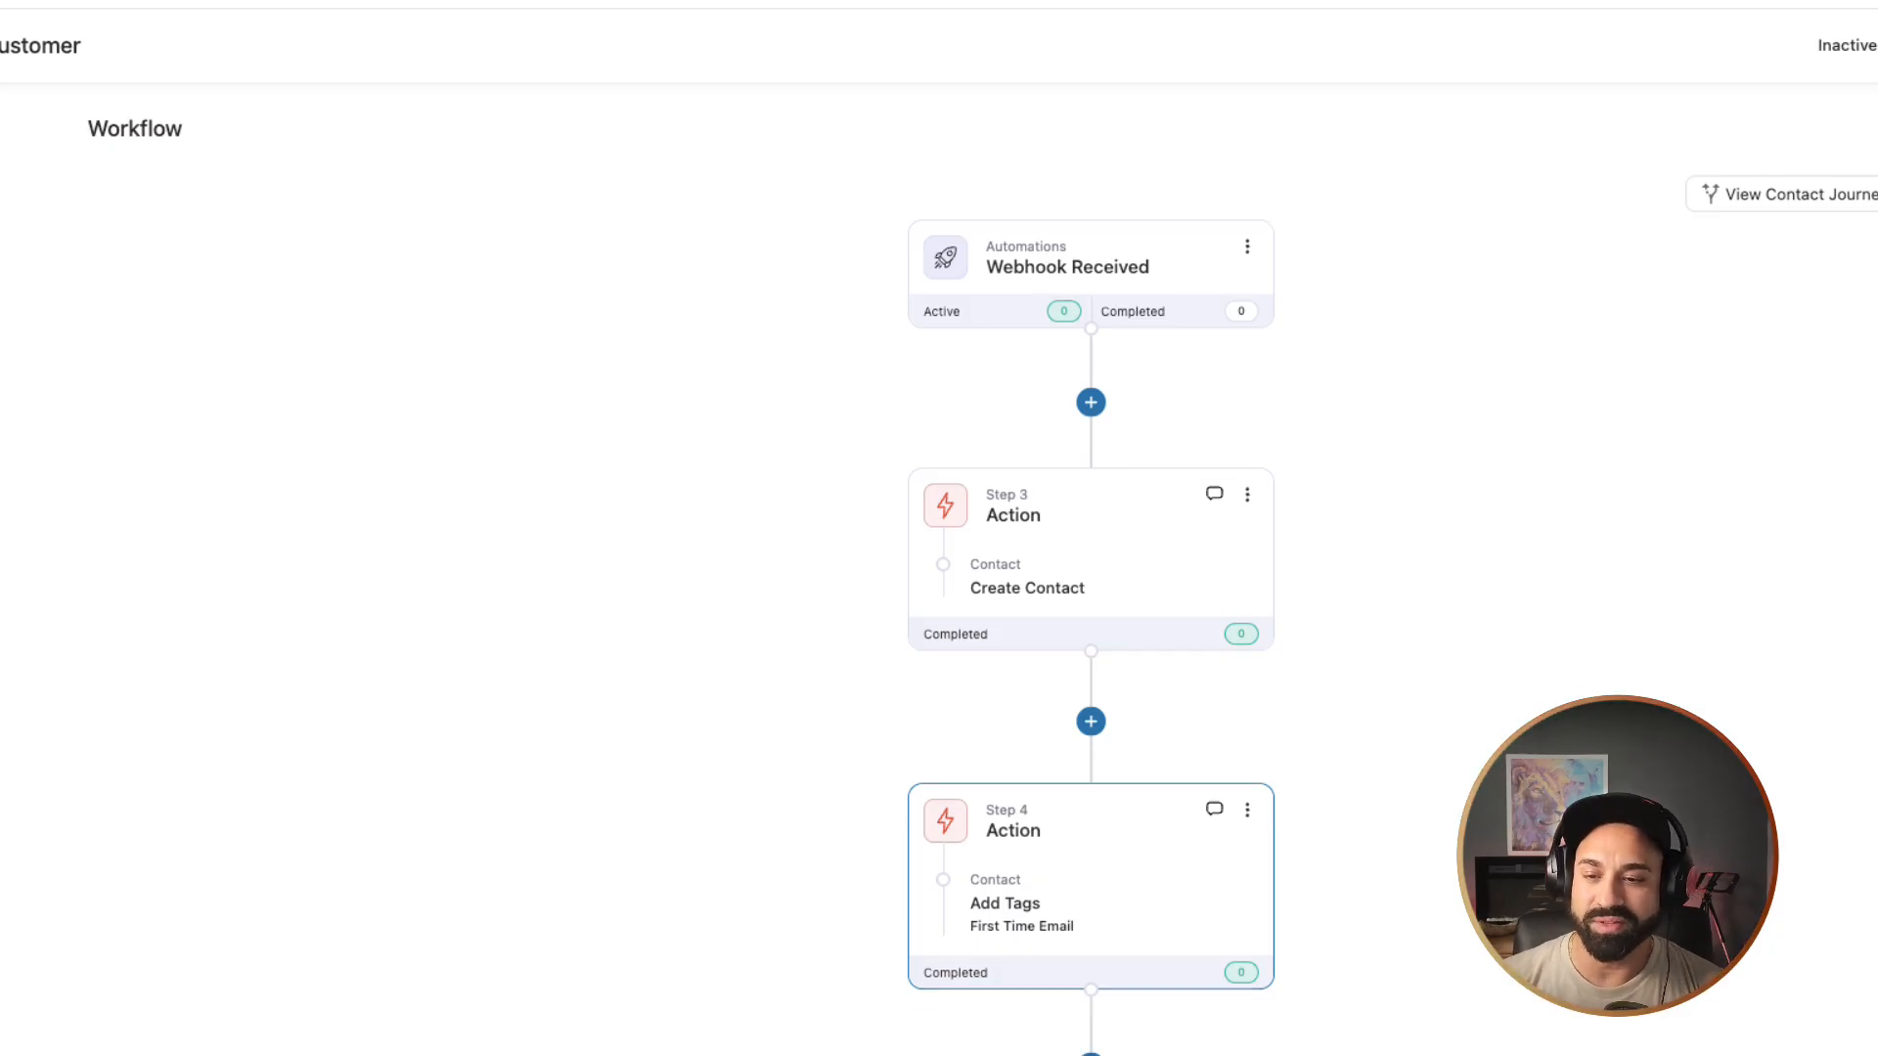
scroll(1090, 616, "down", 1)
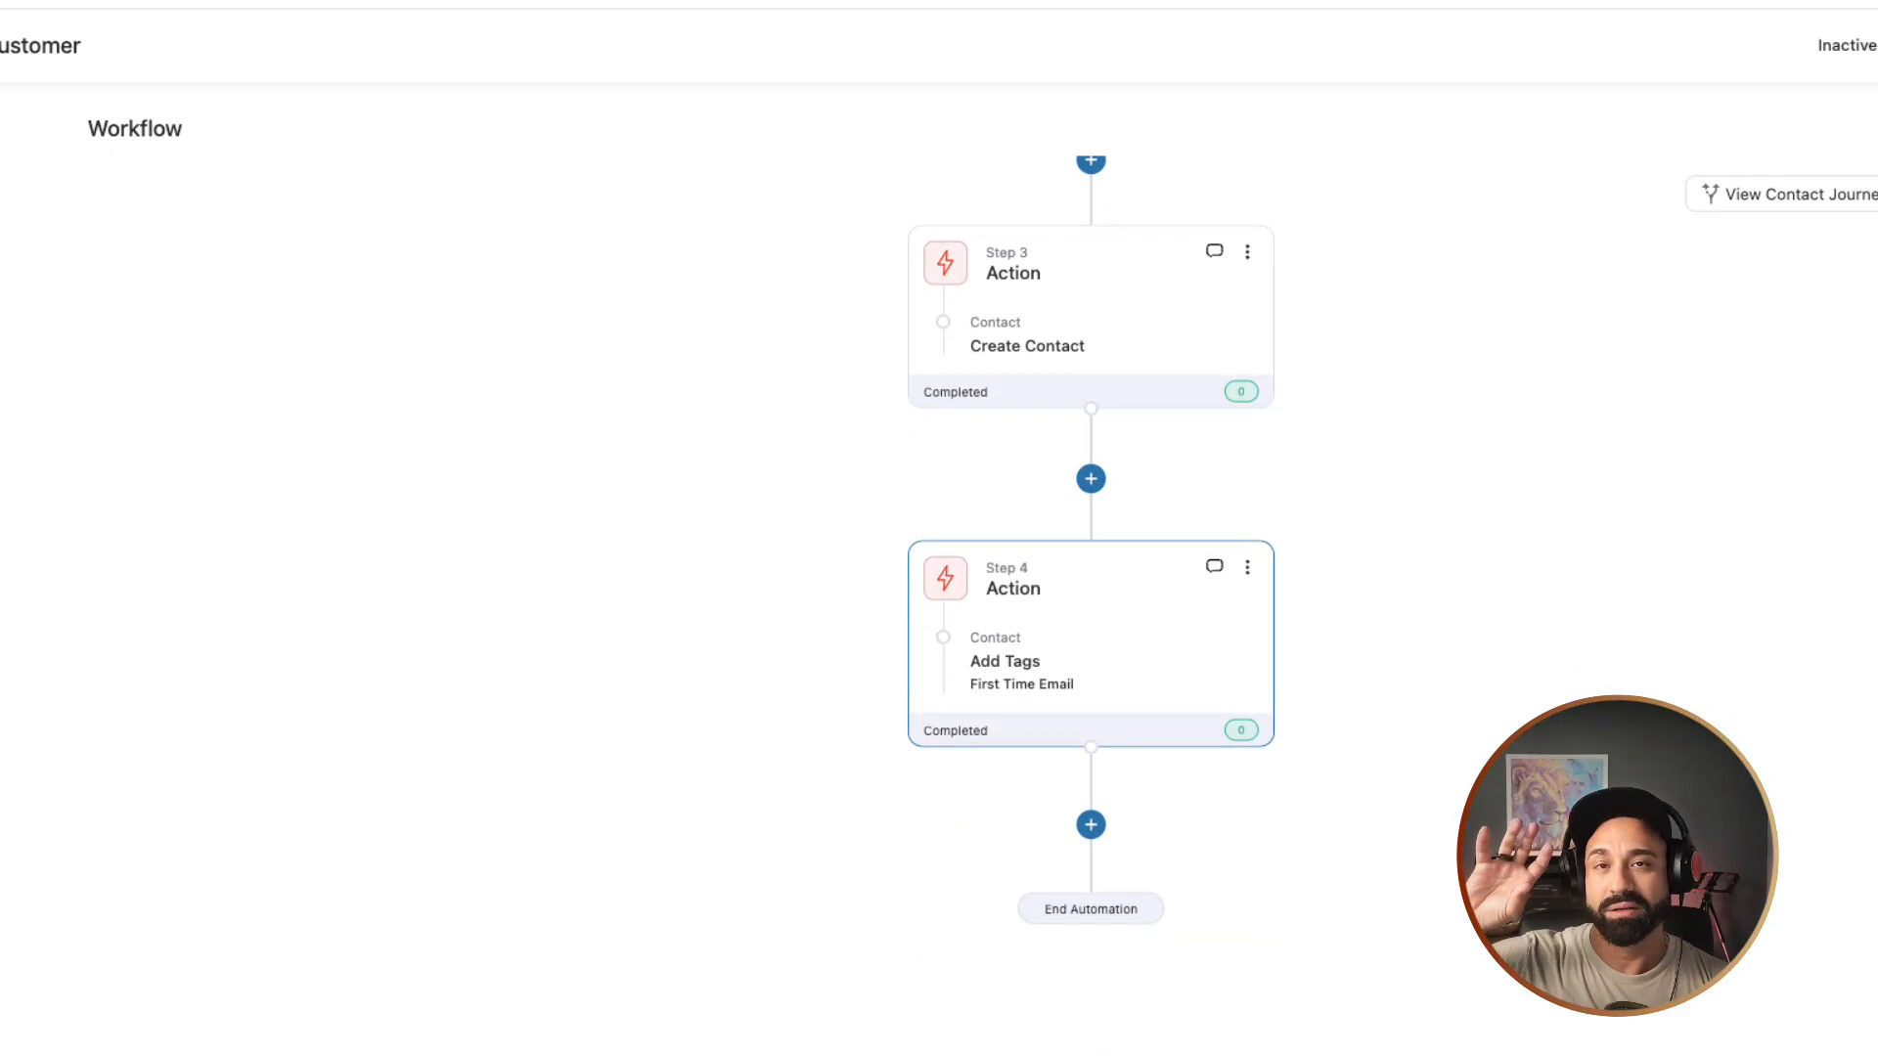
left_click(1090, 825)
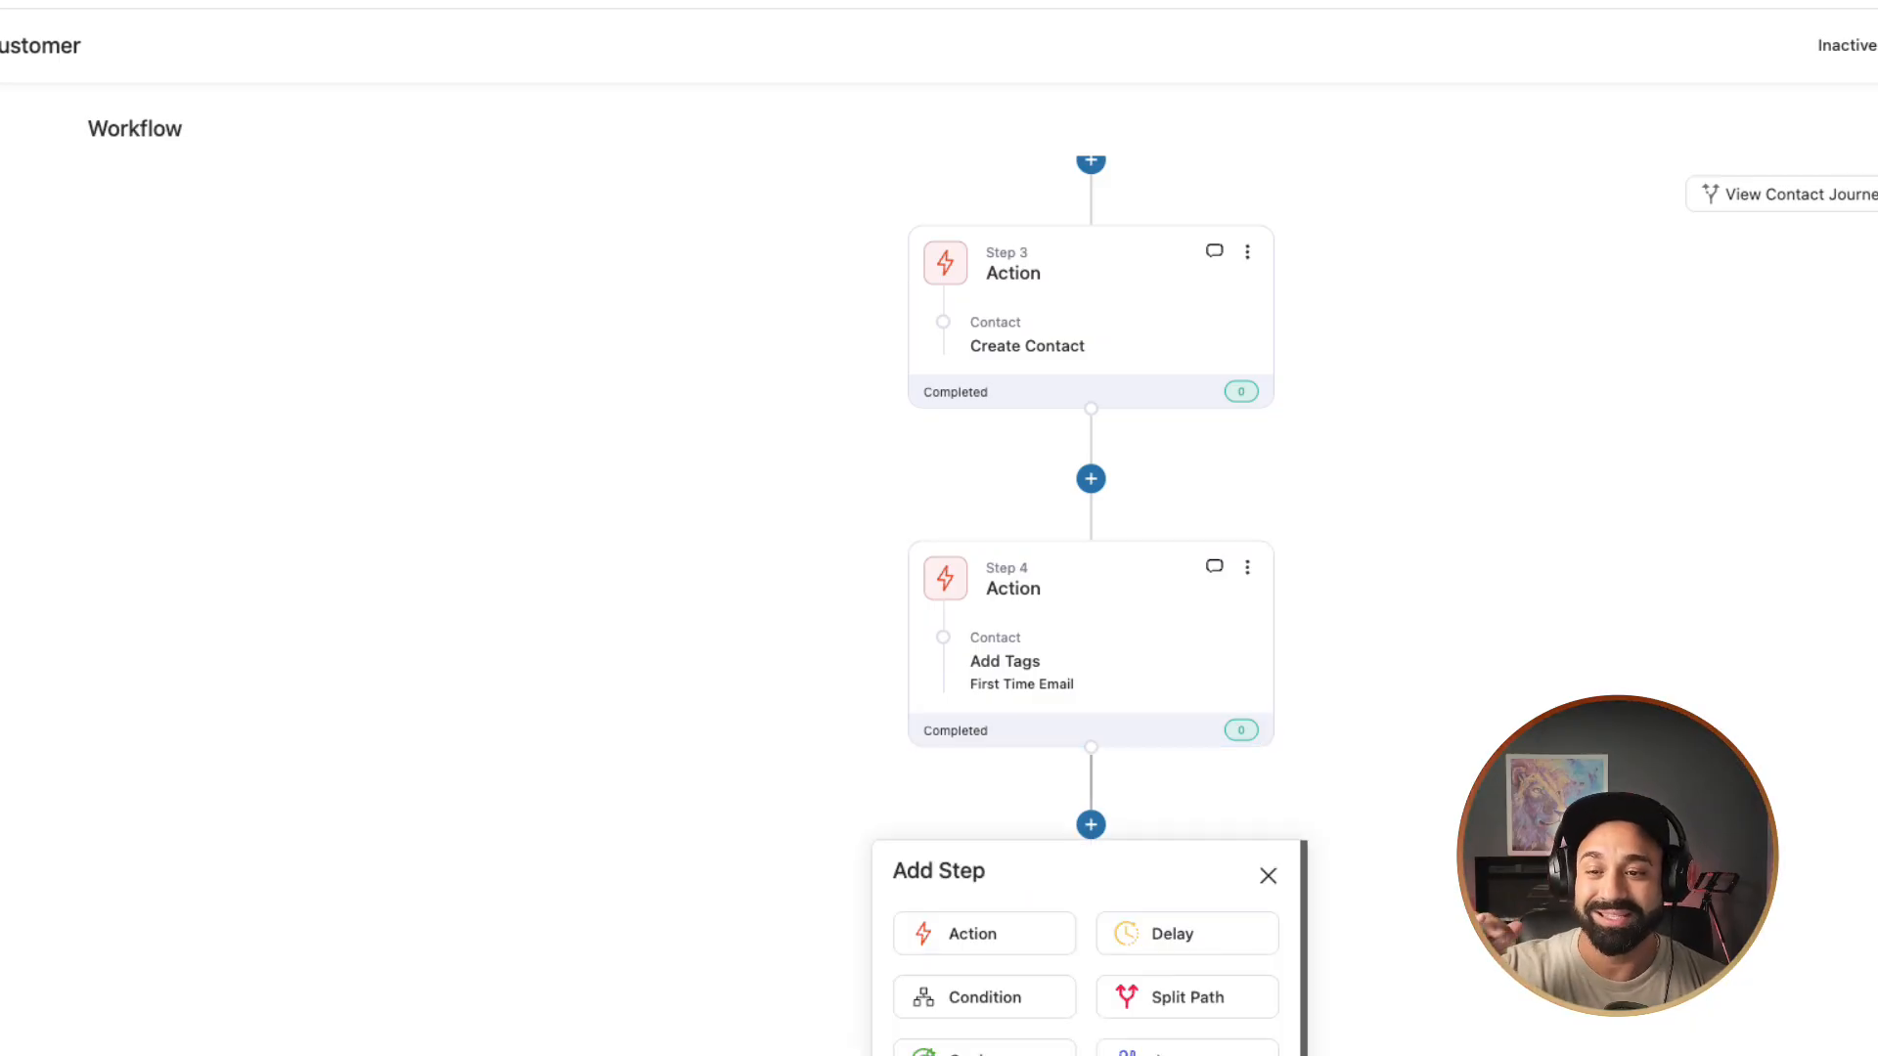
scroll(1091, 949, "down", 1)
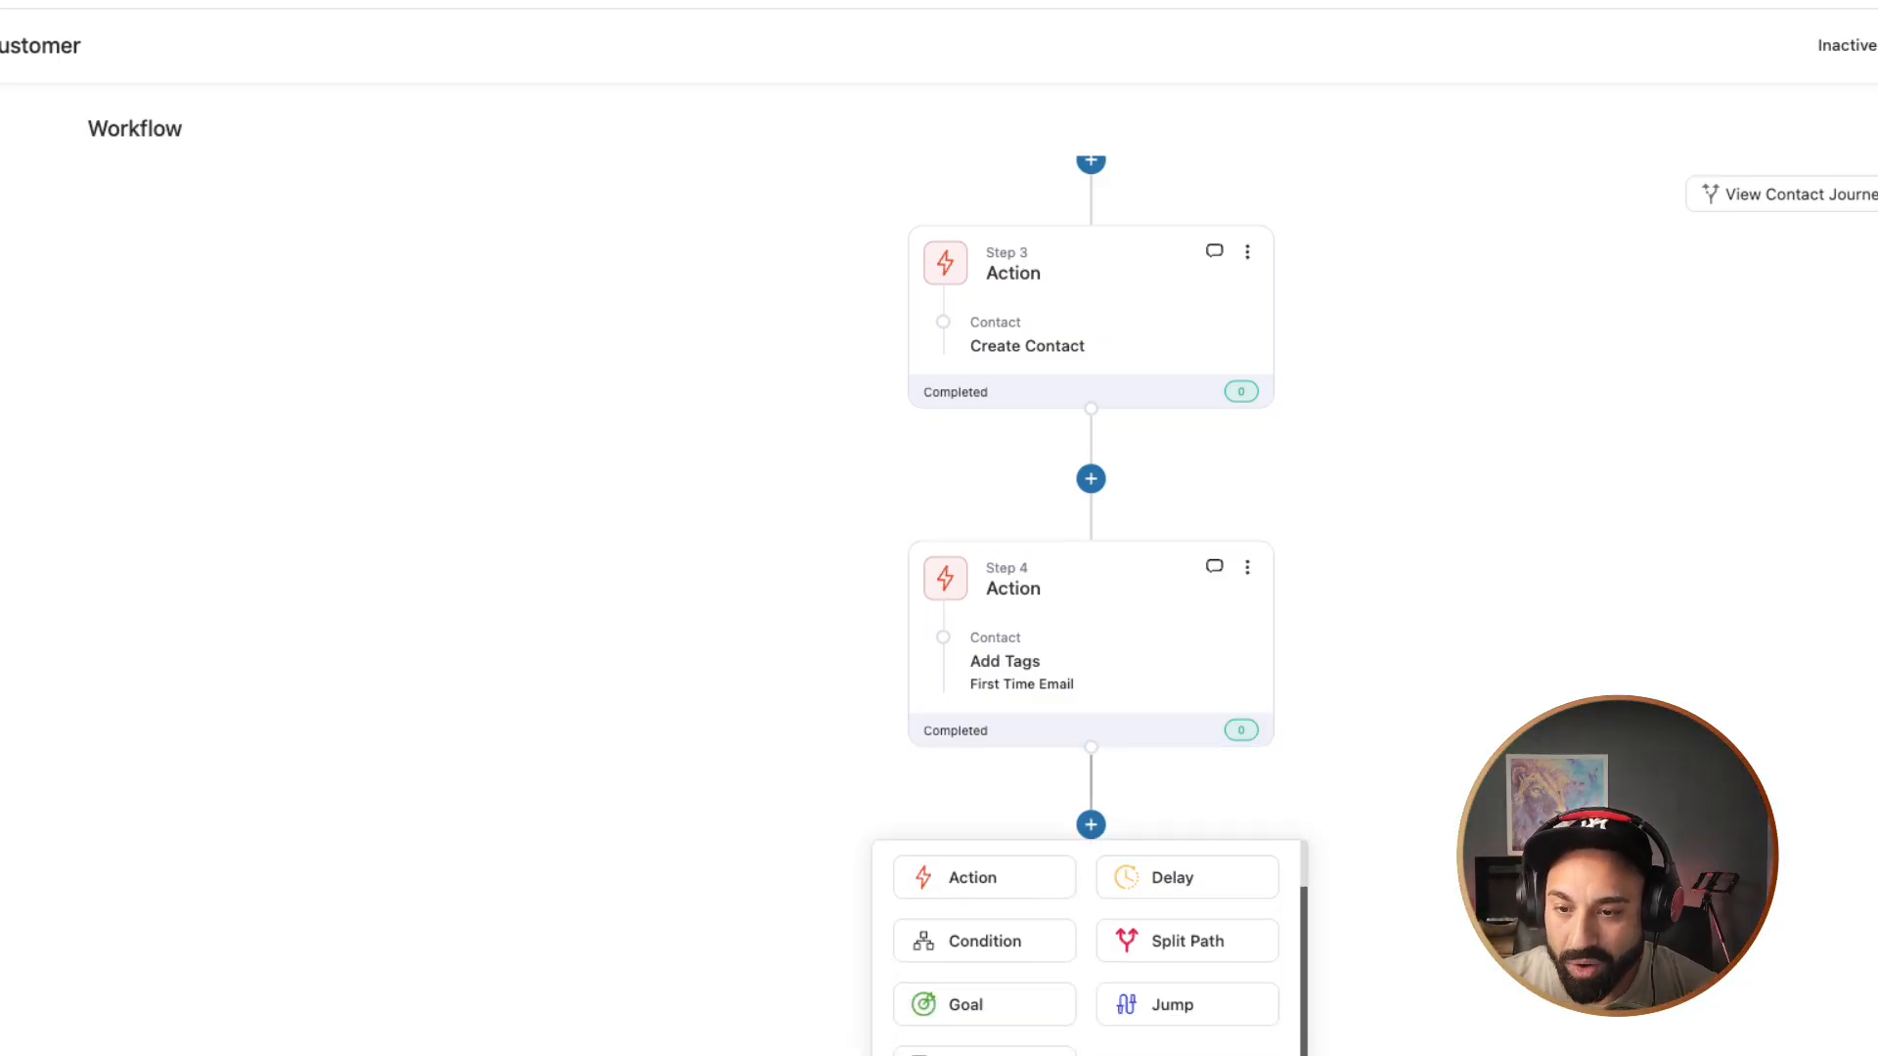
left_click(984, 877)
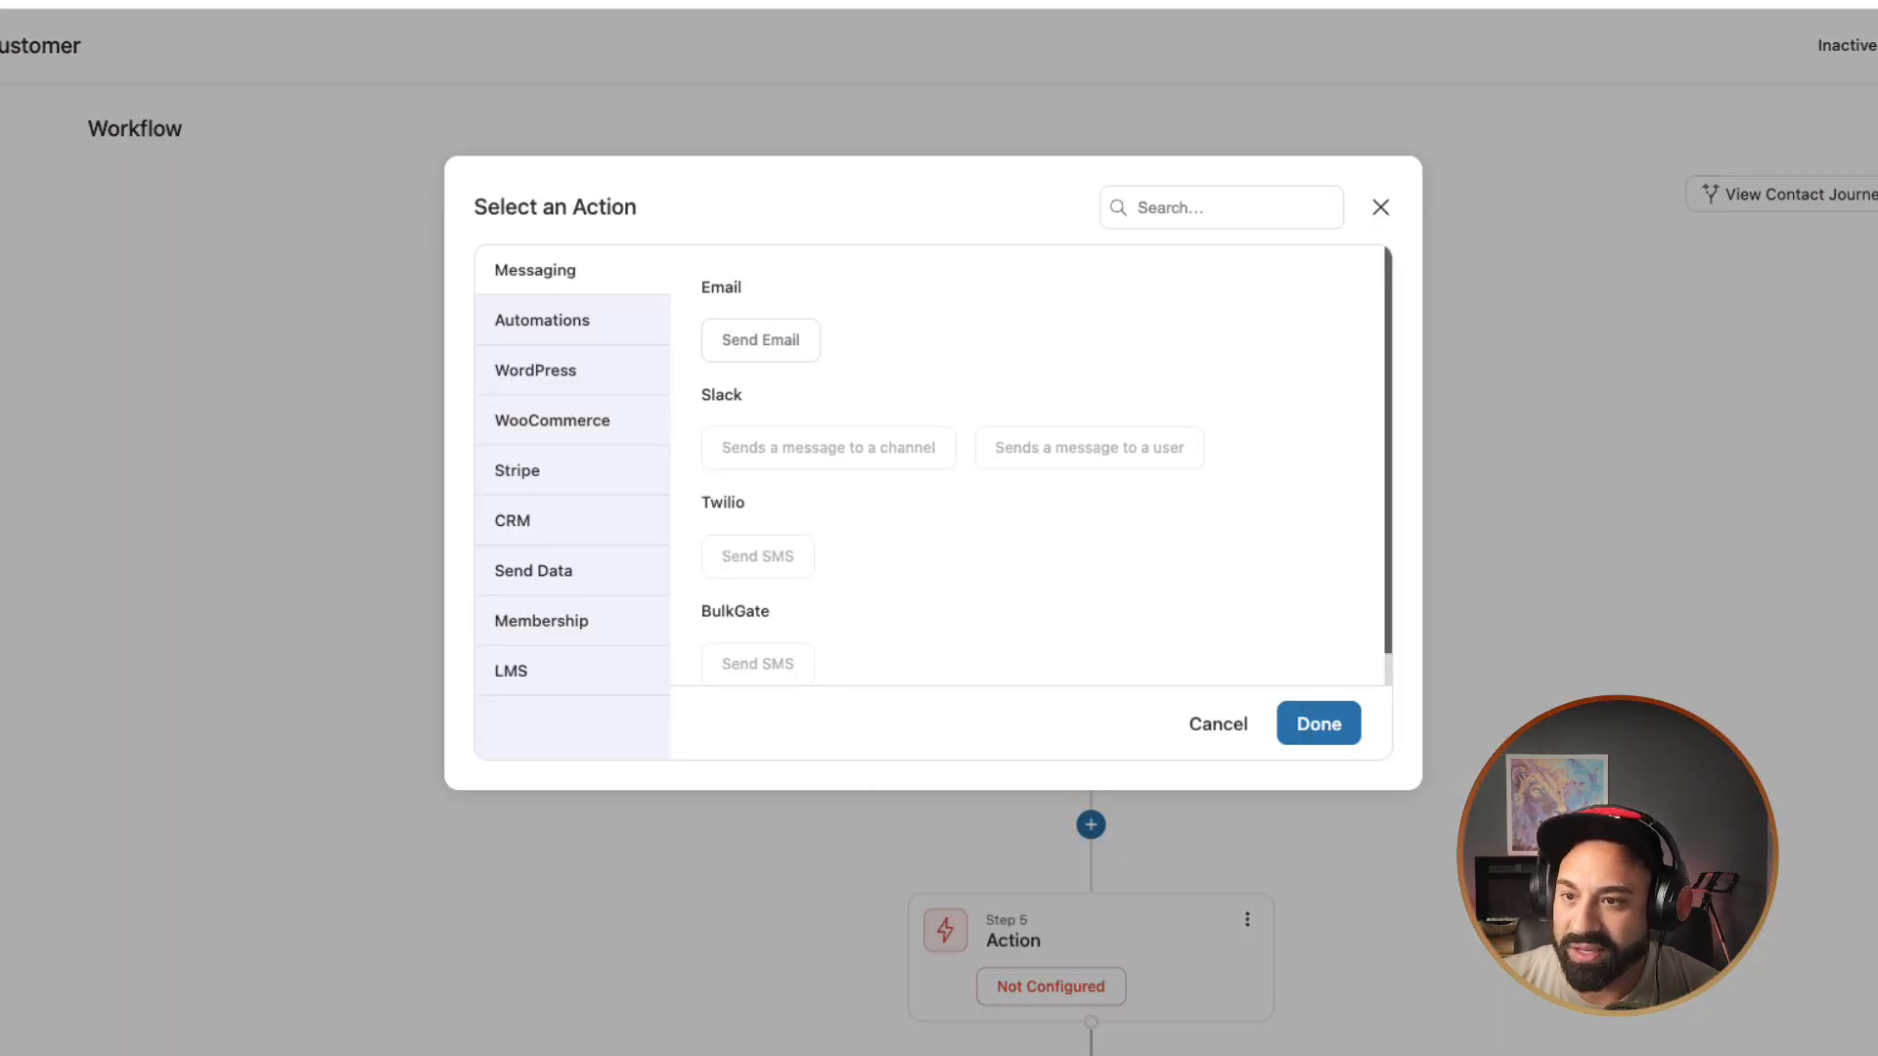
Step: Review the actions offered for step 5 in each category, from Automations, WordPress and WooCommerce through to LMS
left_click(542, 321)
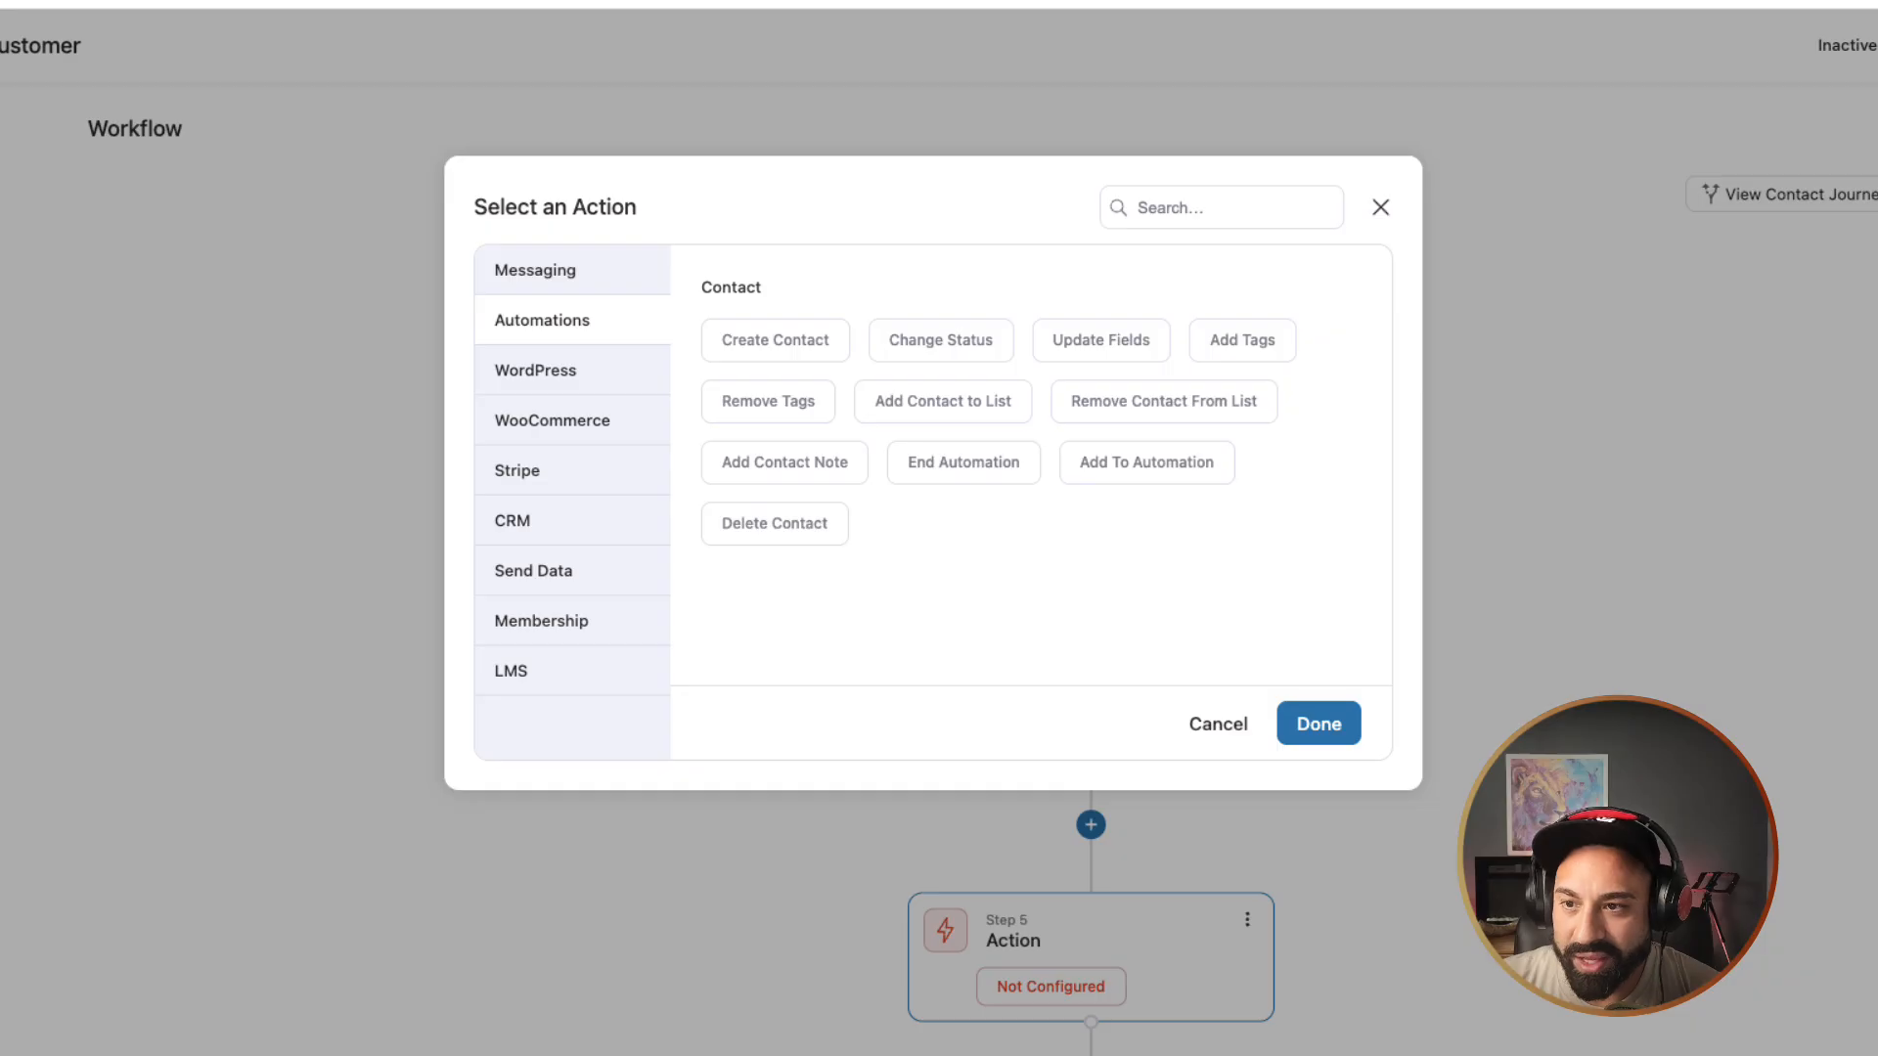
left_click(536, 371)
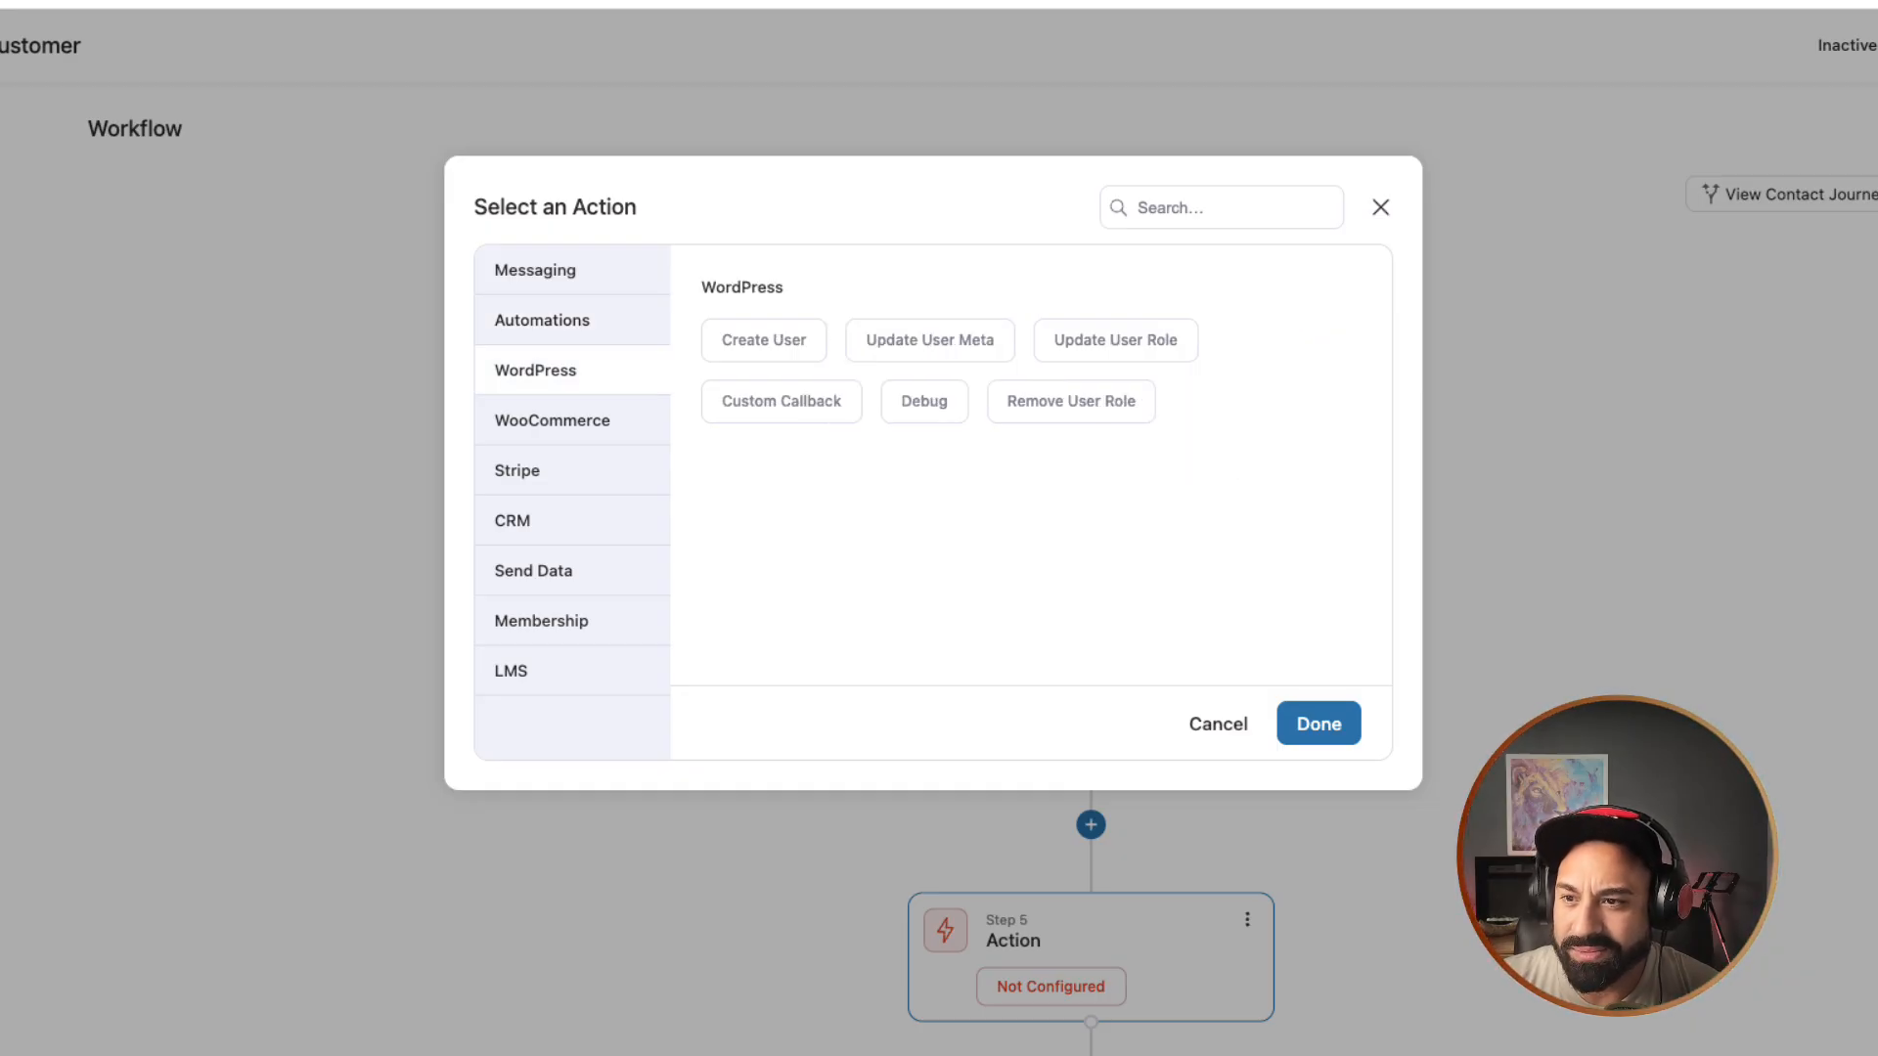
left_click(553, 421)
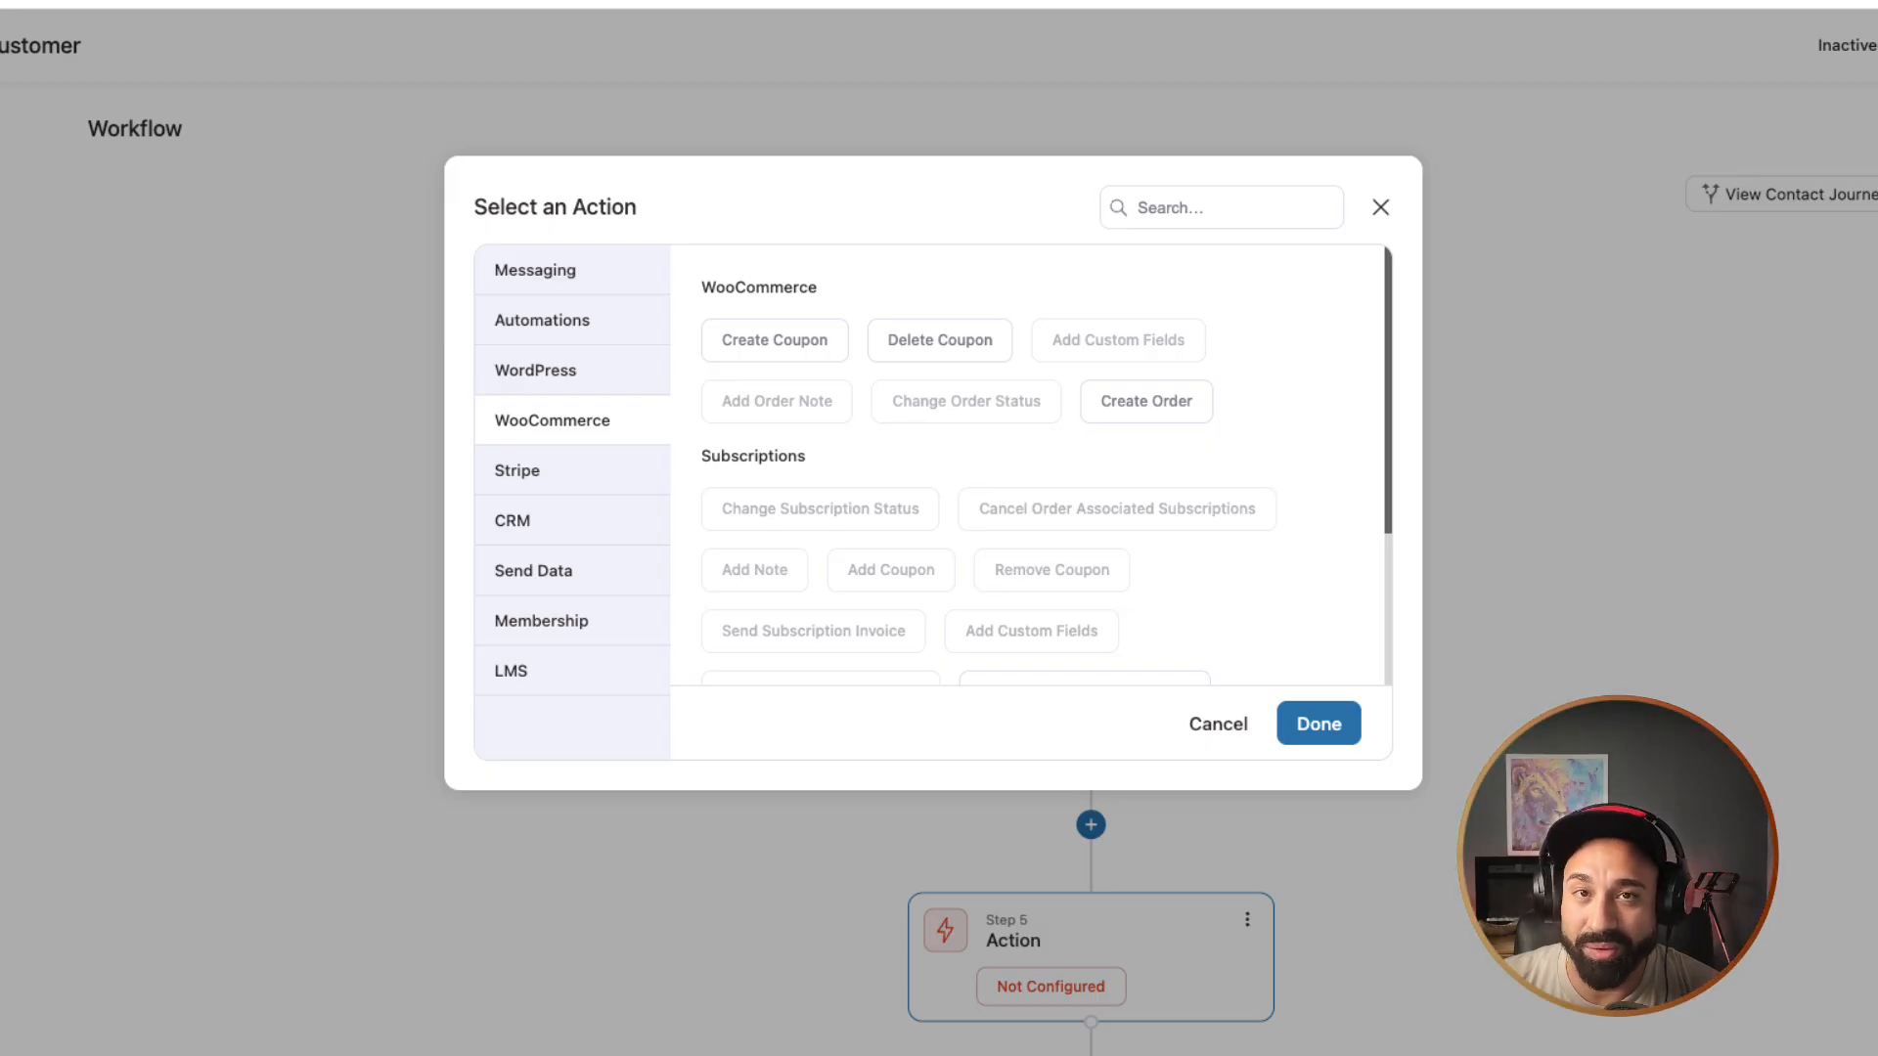
scroll(1027, 464, "down", 3)
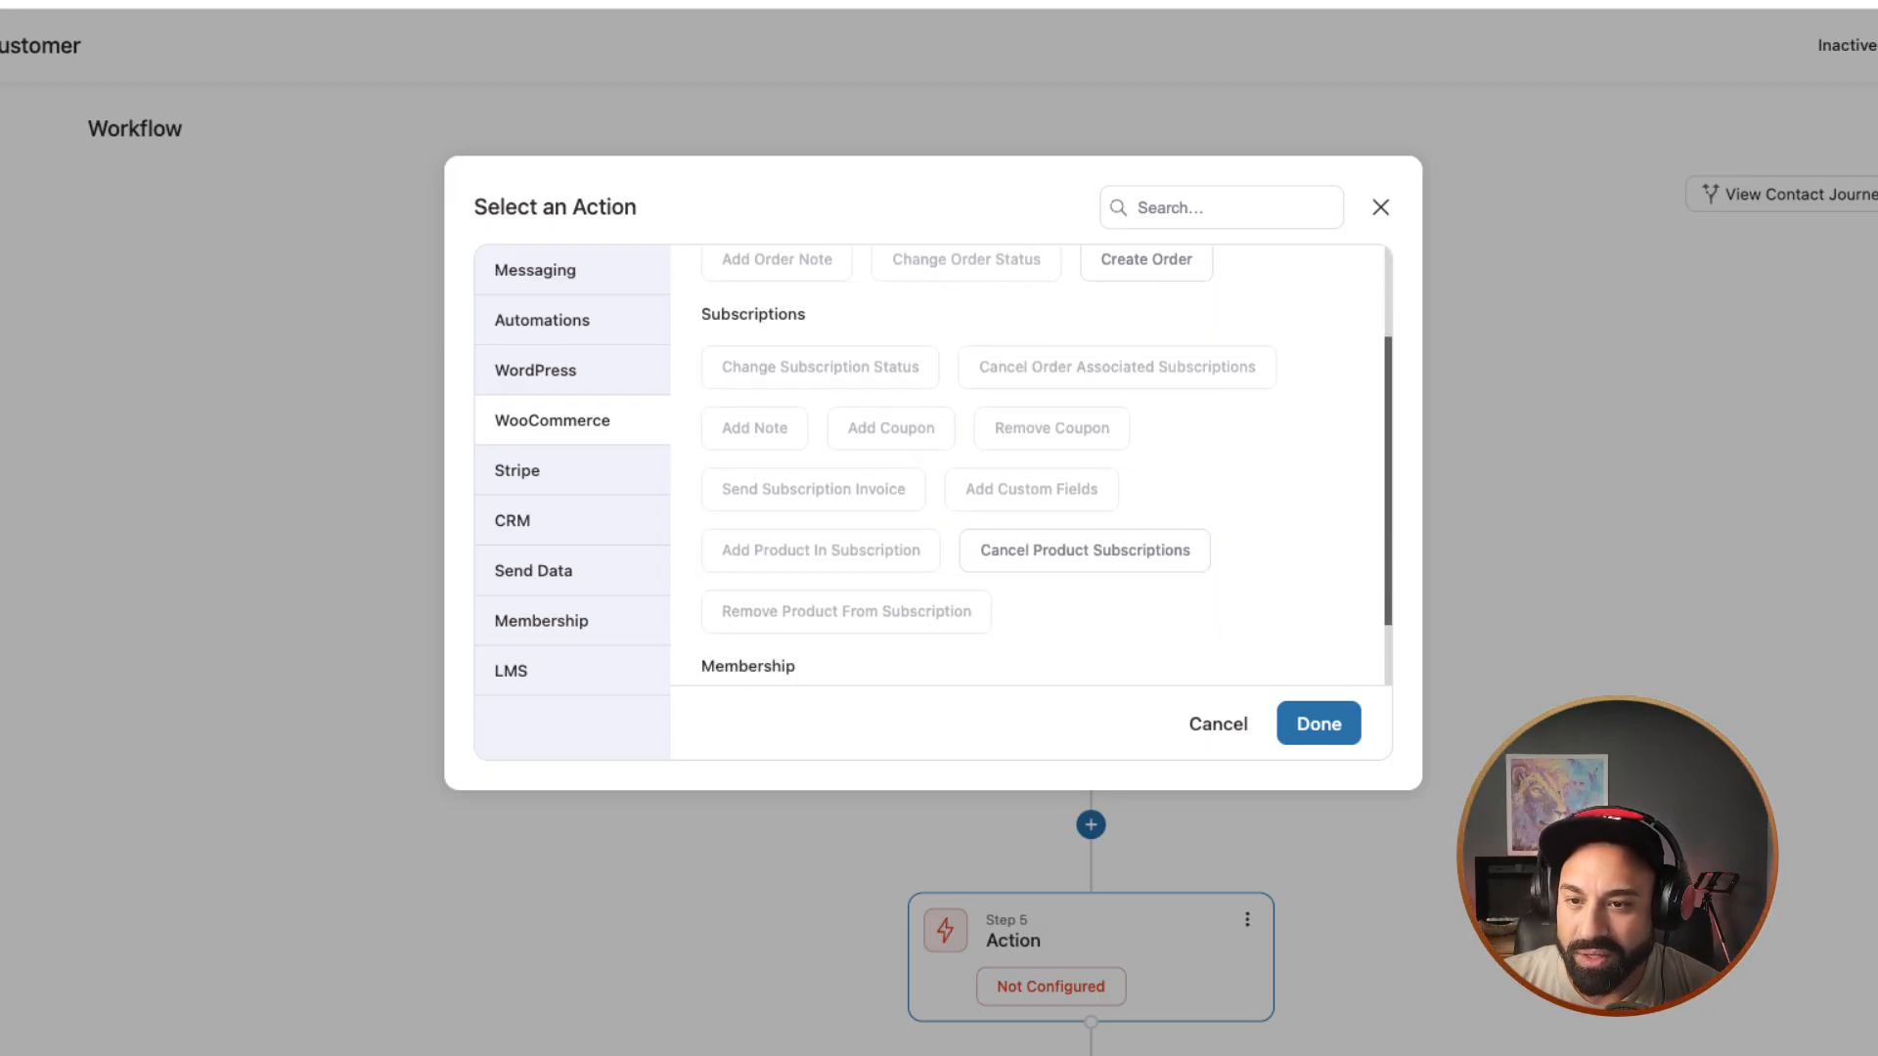
scroll(1027, 464, "down", 2)
scroll(1027, 465, "up", 5)
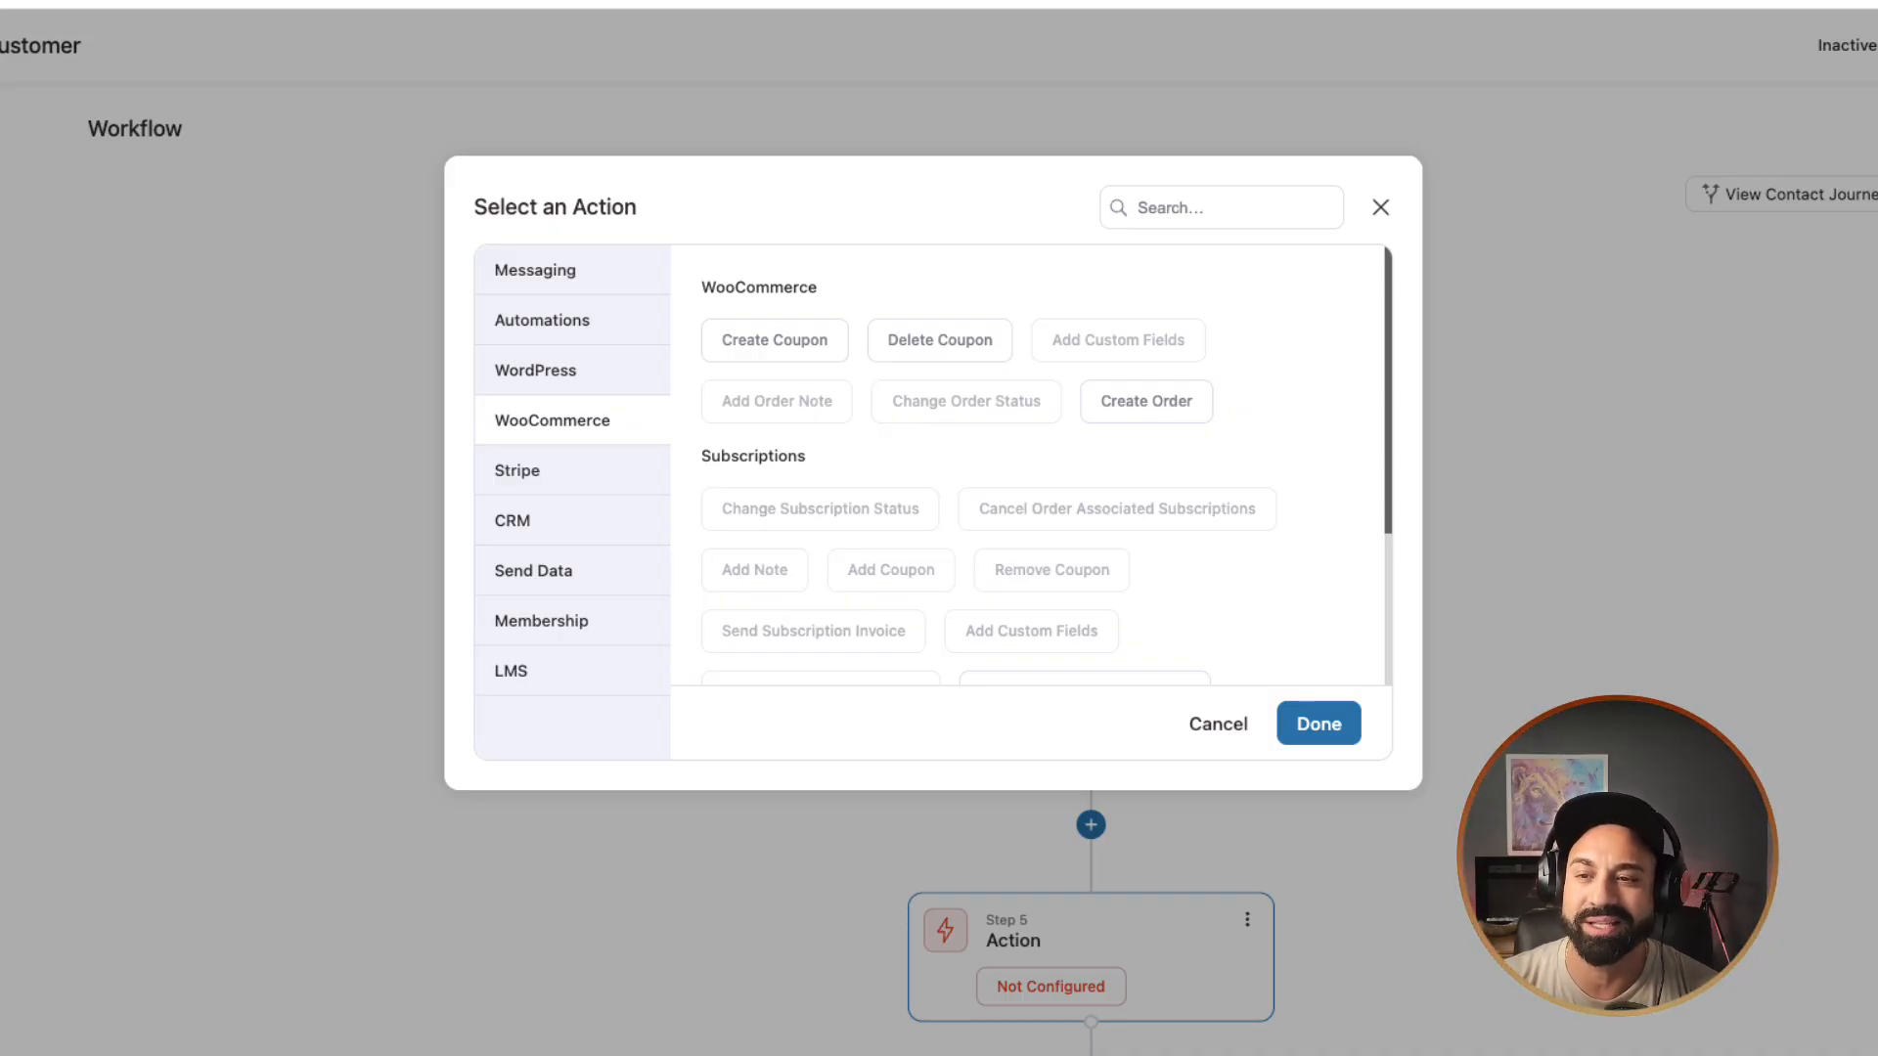
left_click(517, 470)
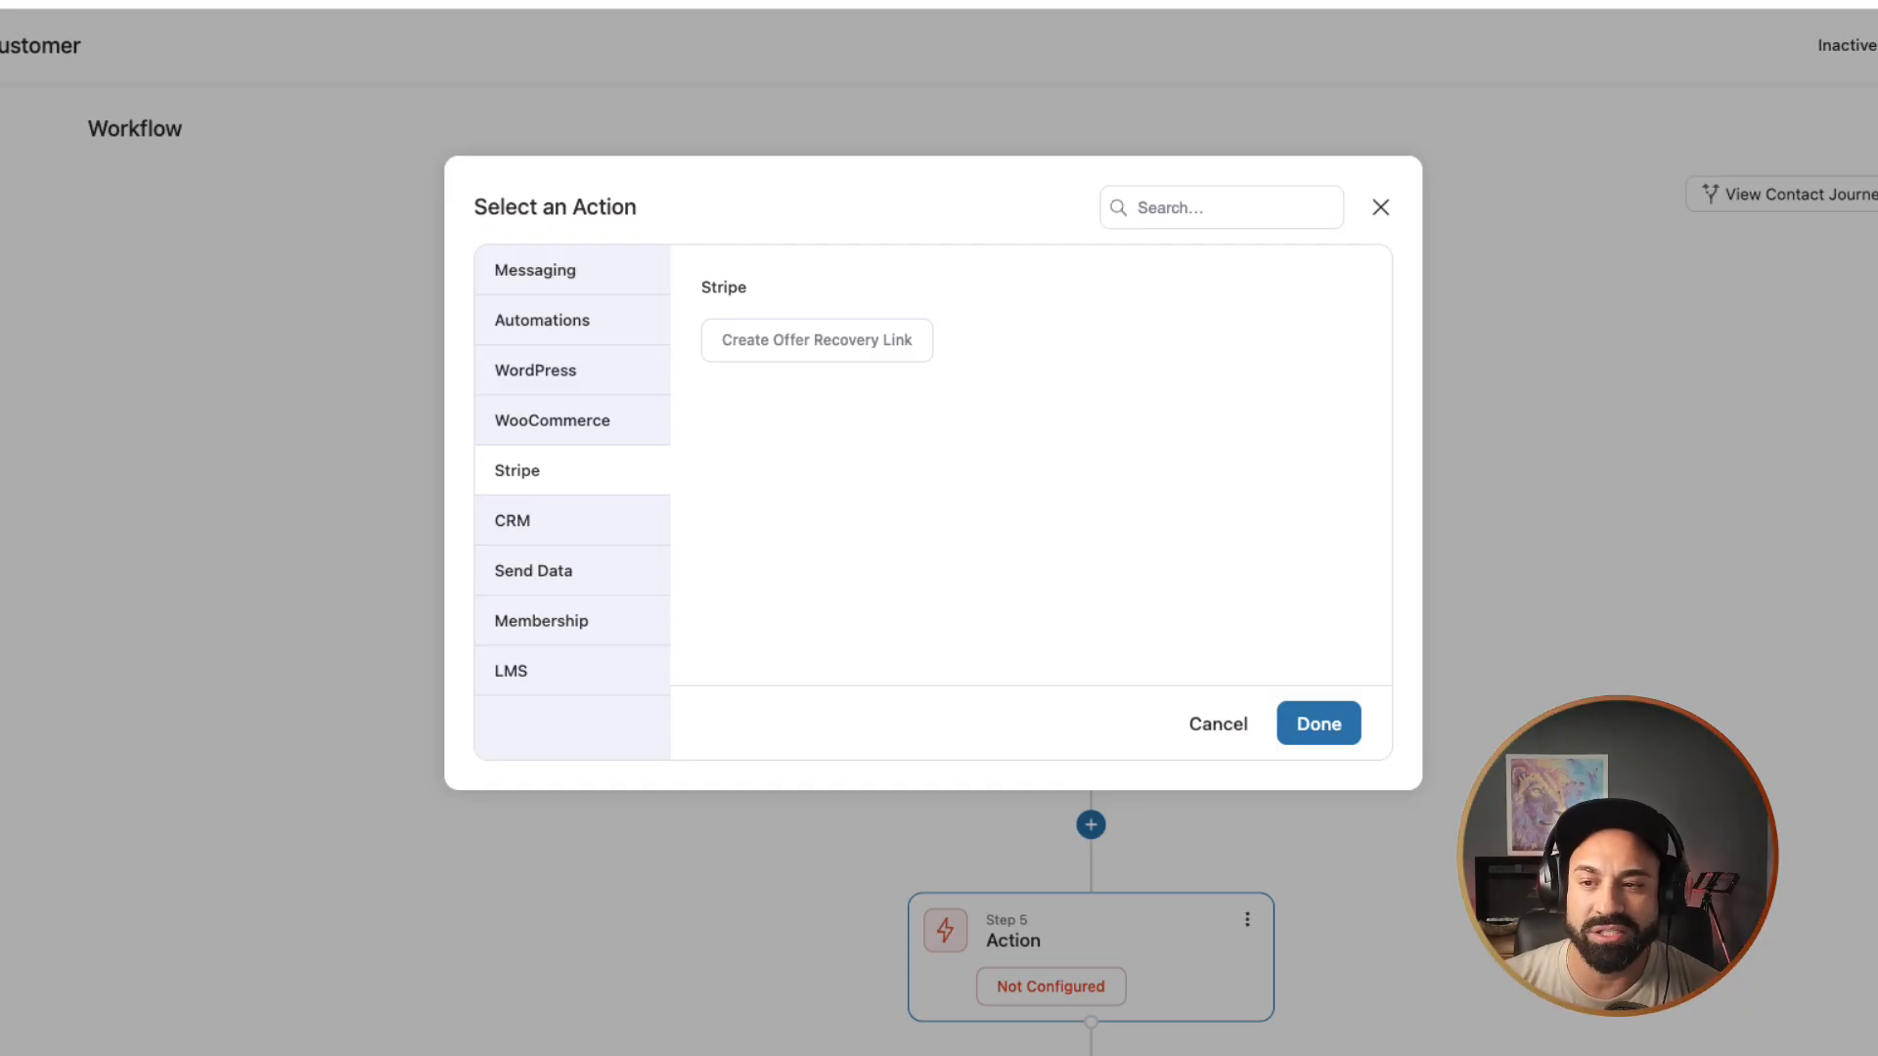
left_click(513, 521)
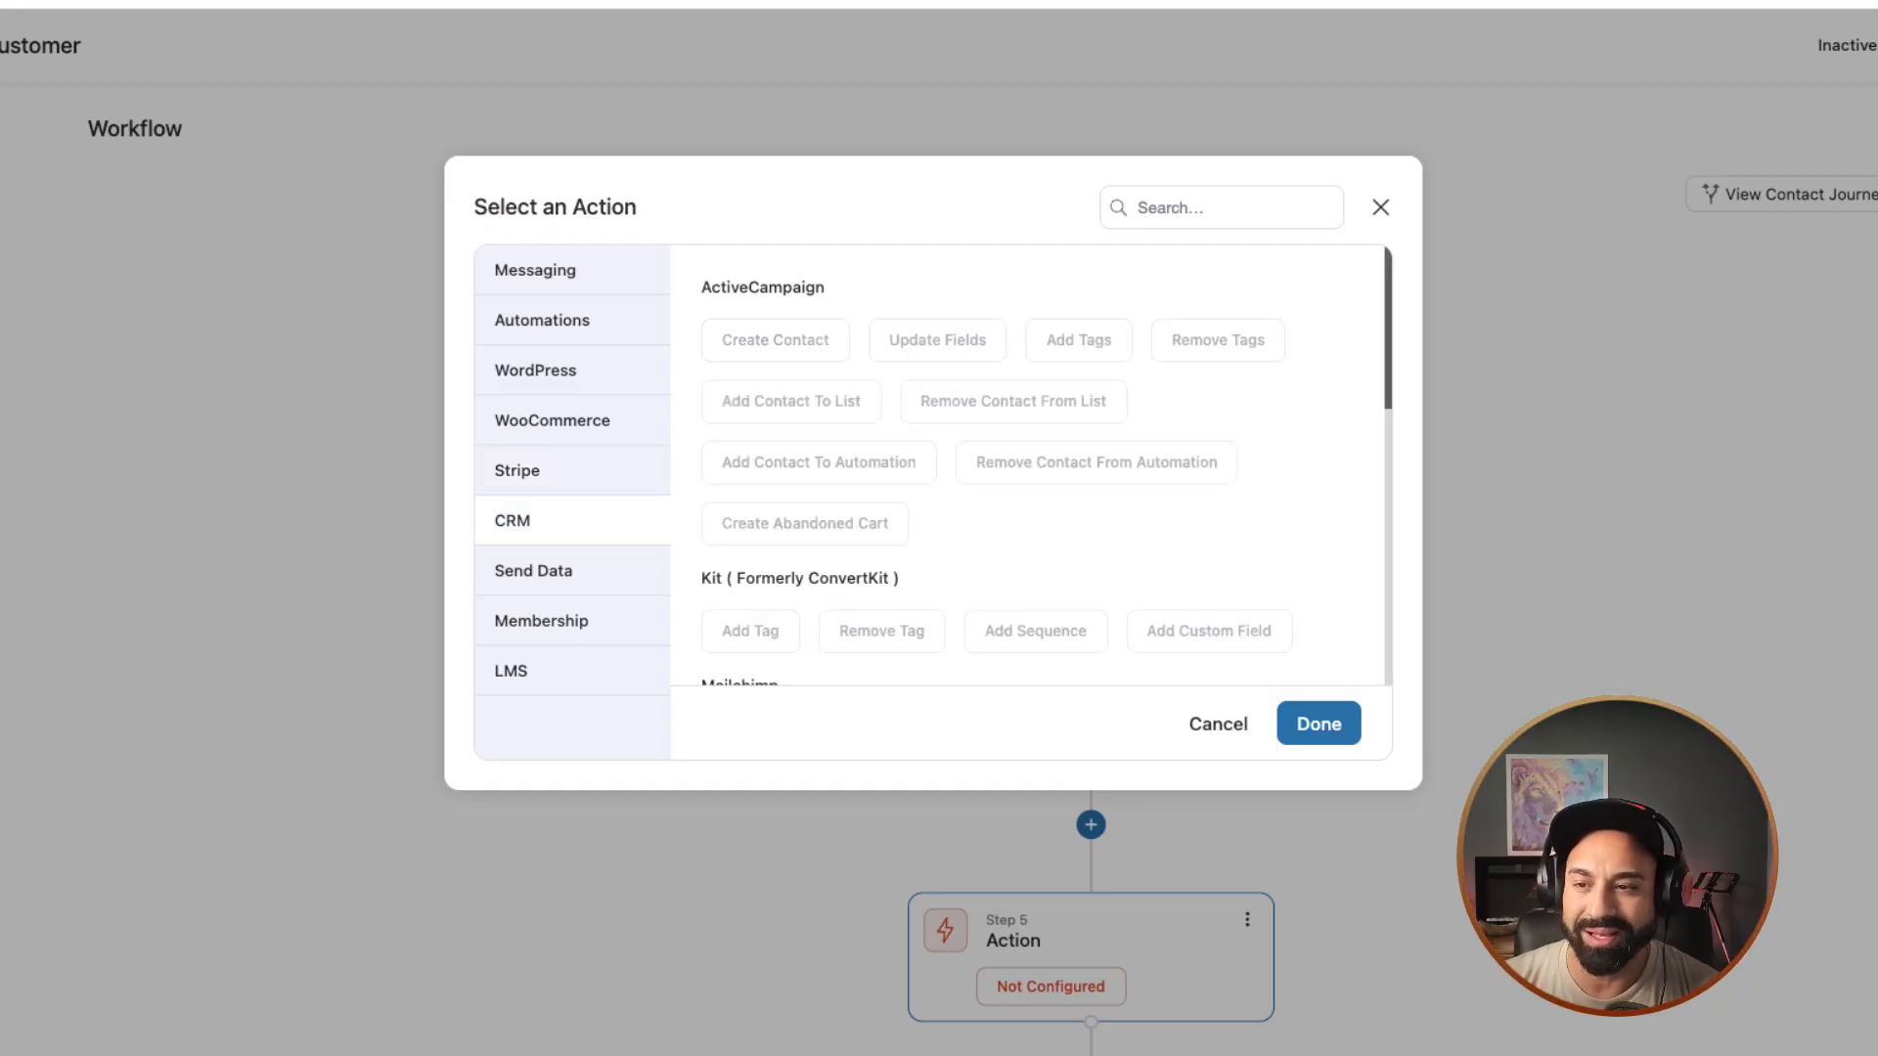
left_click(534, 572)
left_click(541, 621)
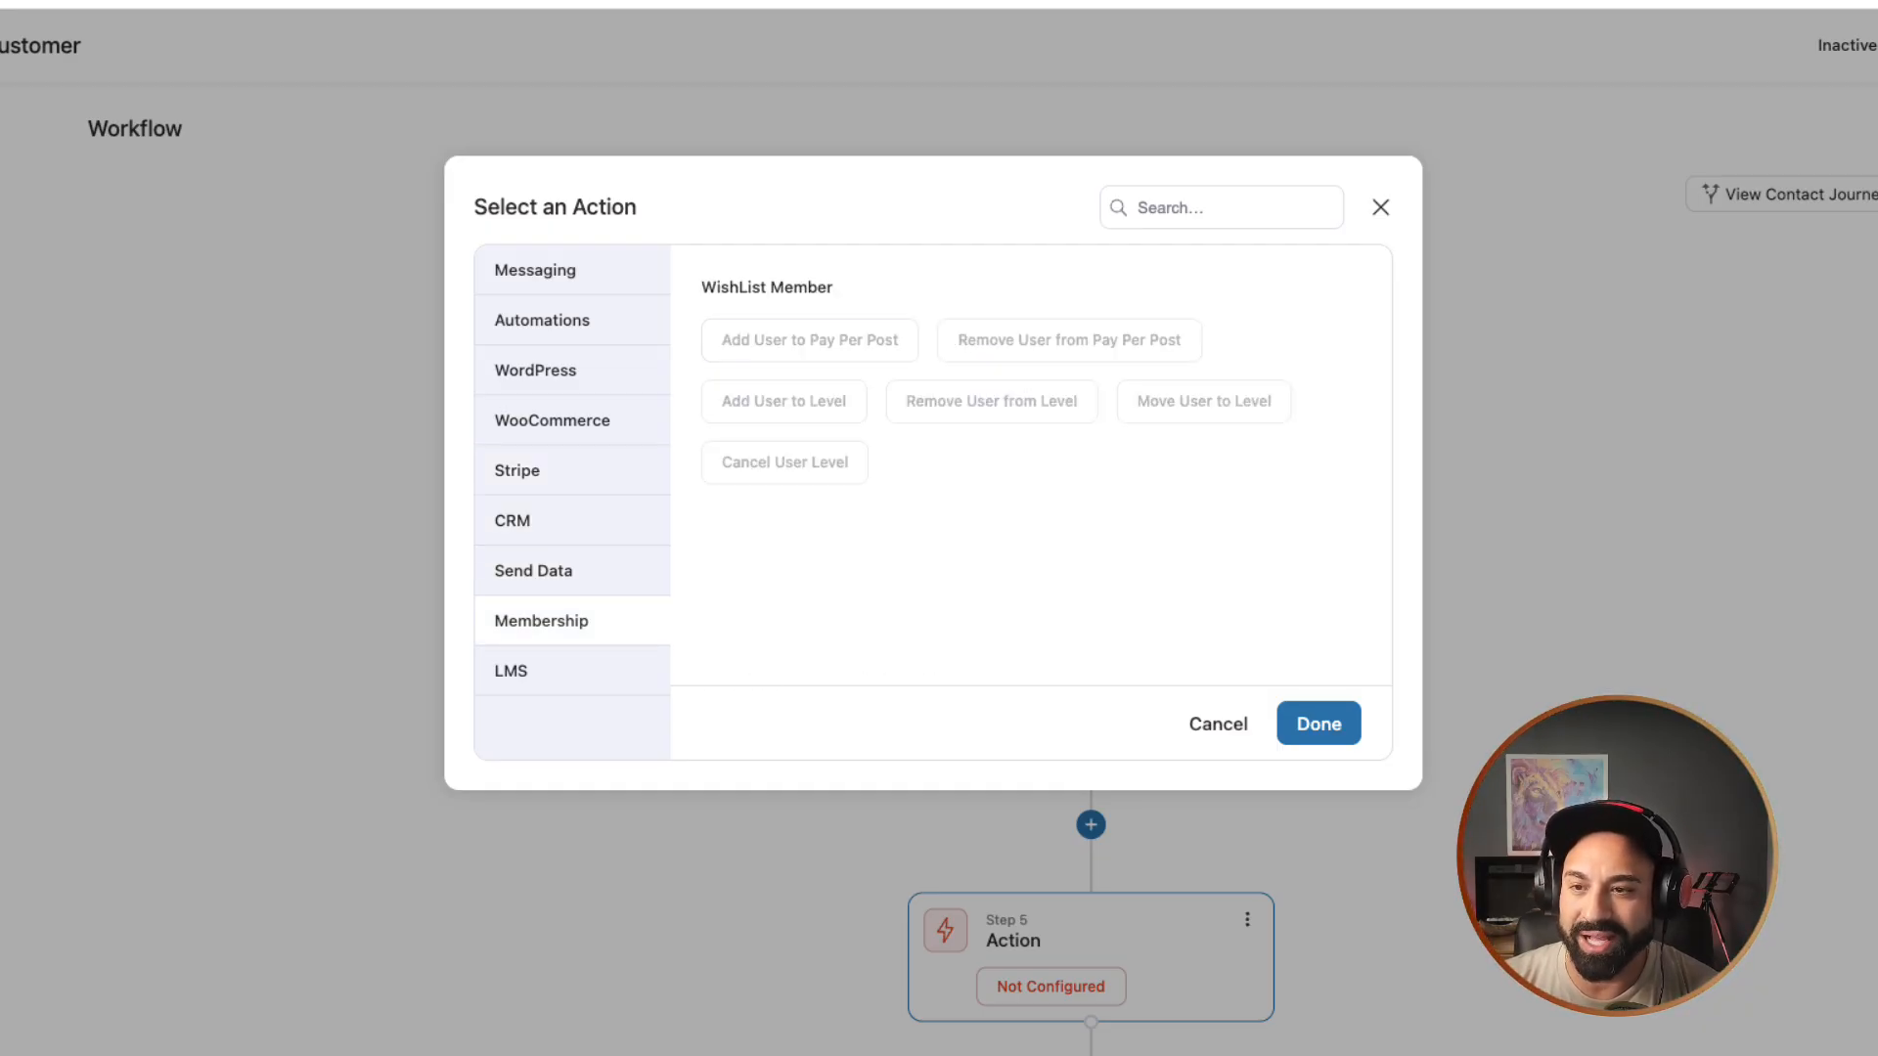
left_click(512, 672)
Step: Assign the Send Email messaging action to step 5
left_click(572, 270)
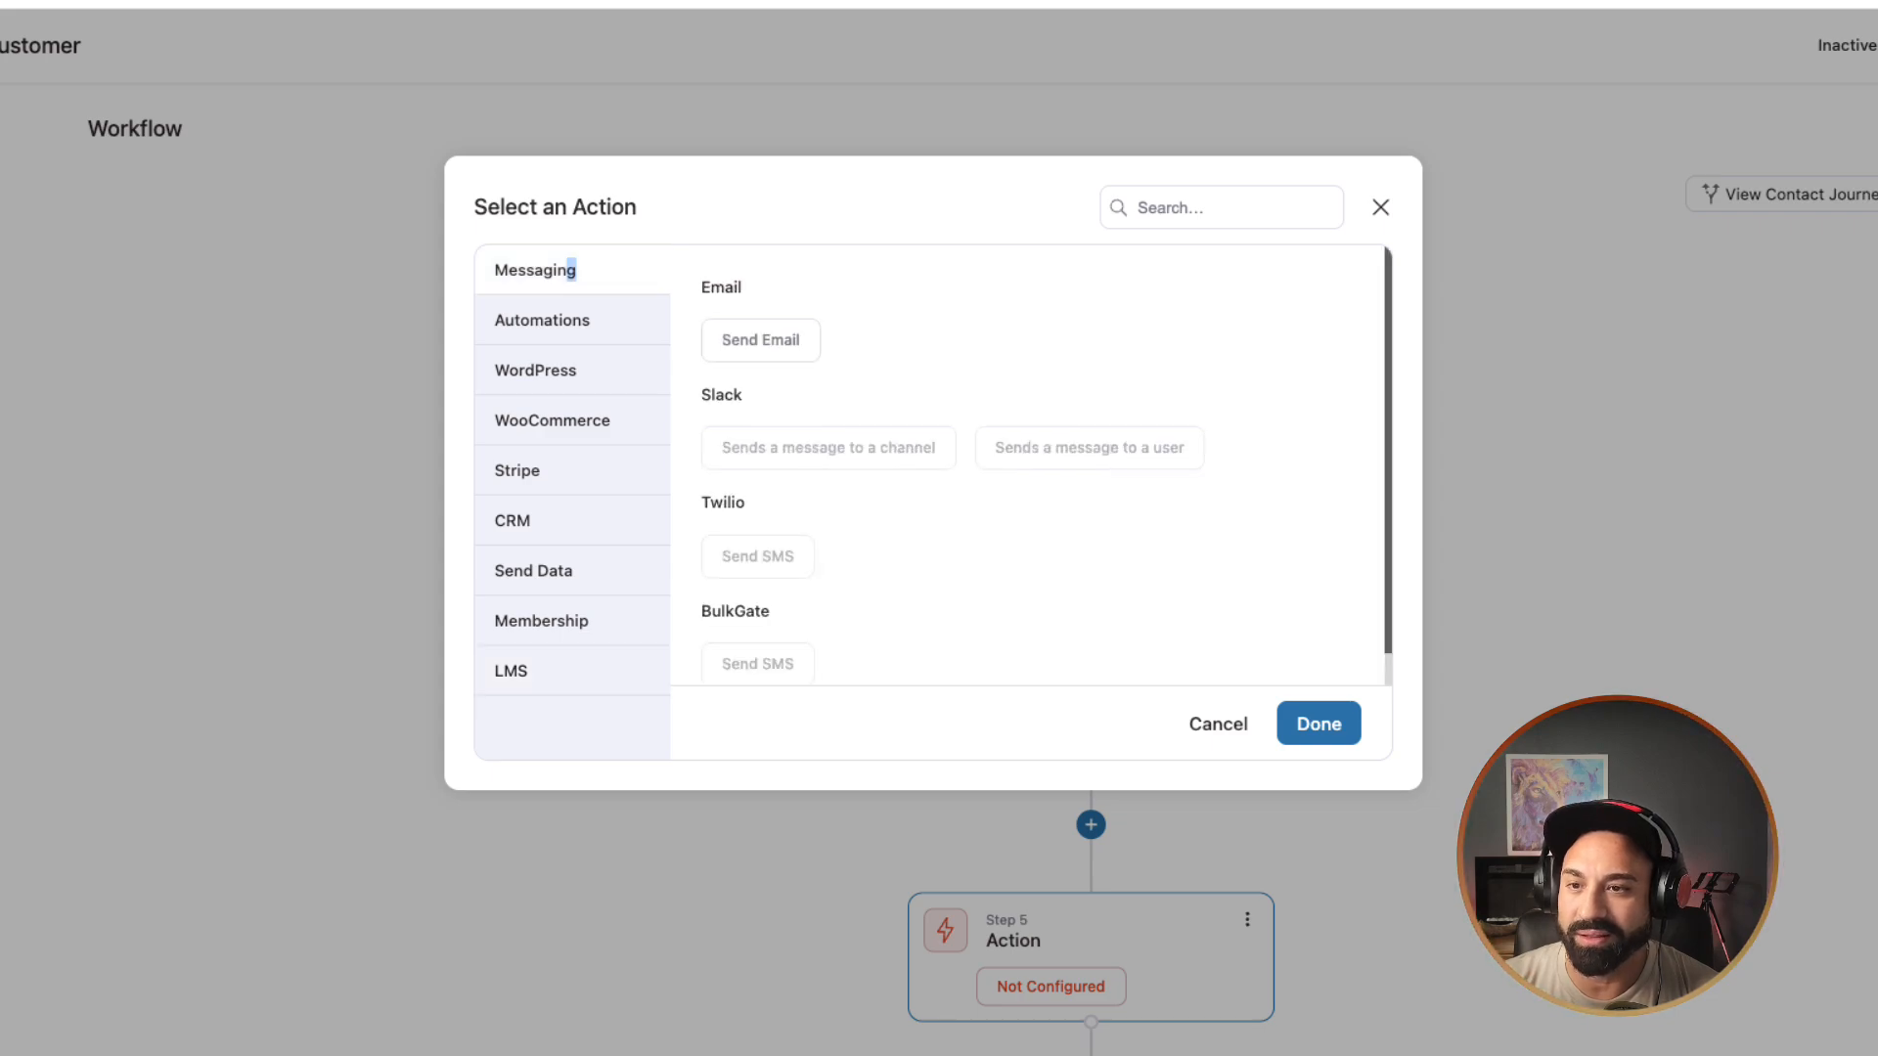
left_click(760, 341)
left_click(1319, 724)
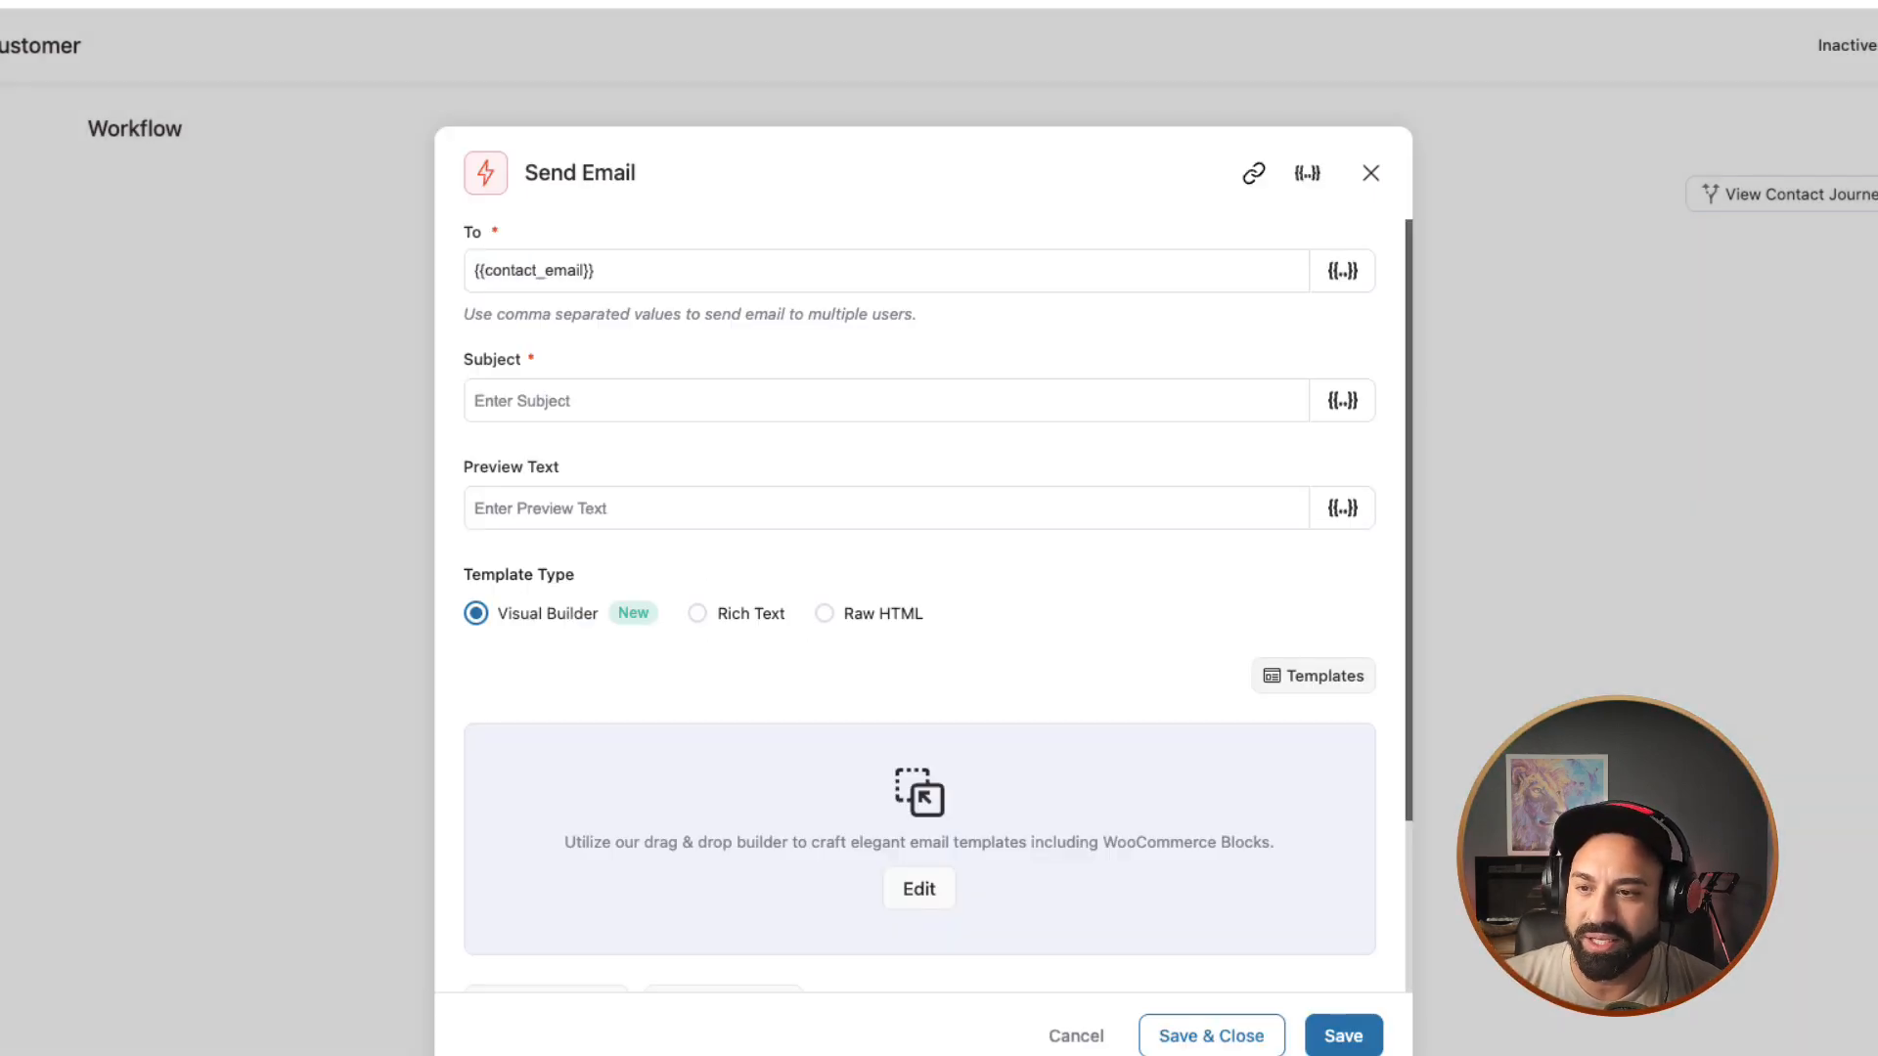
Step: Enter "Here is your First Time Customer Discount Code!" as the email's subject
scroll(919, 606, "down", 1)
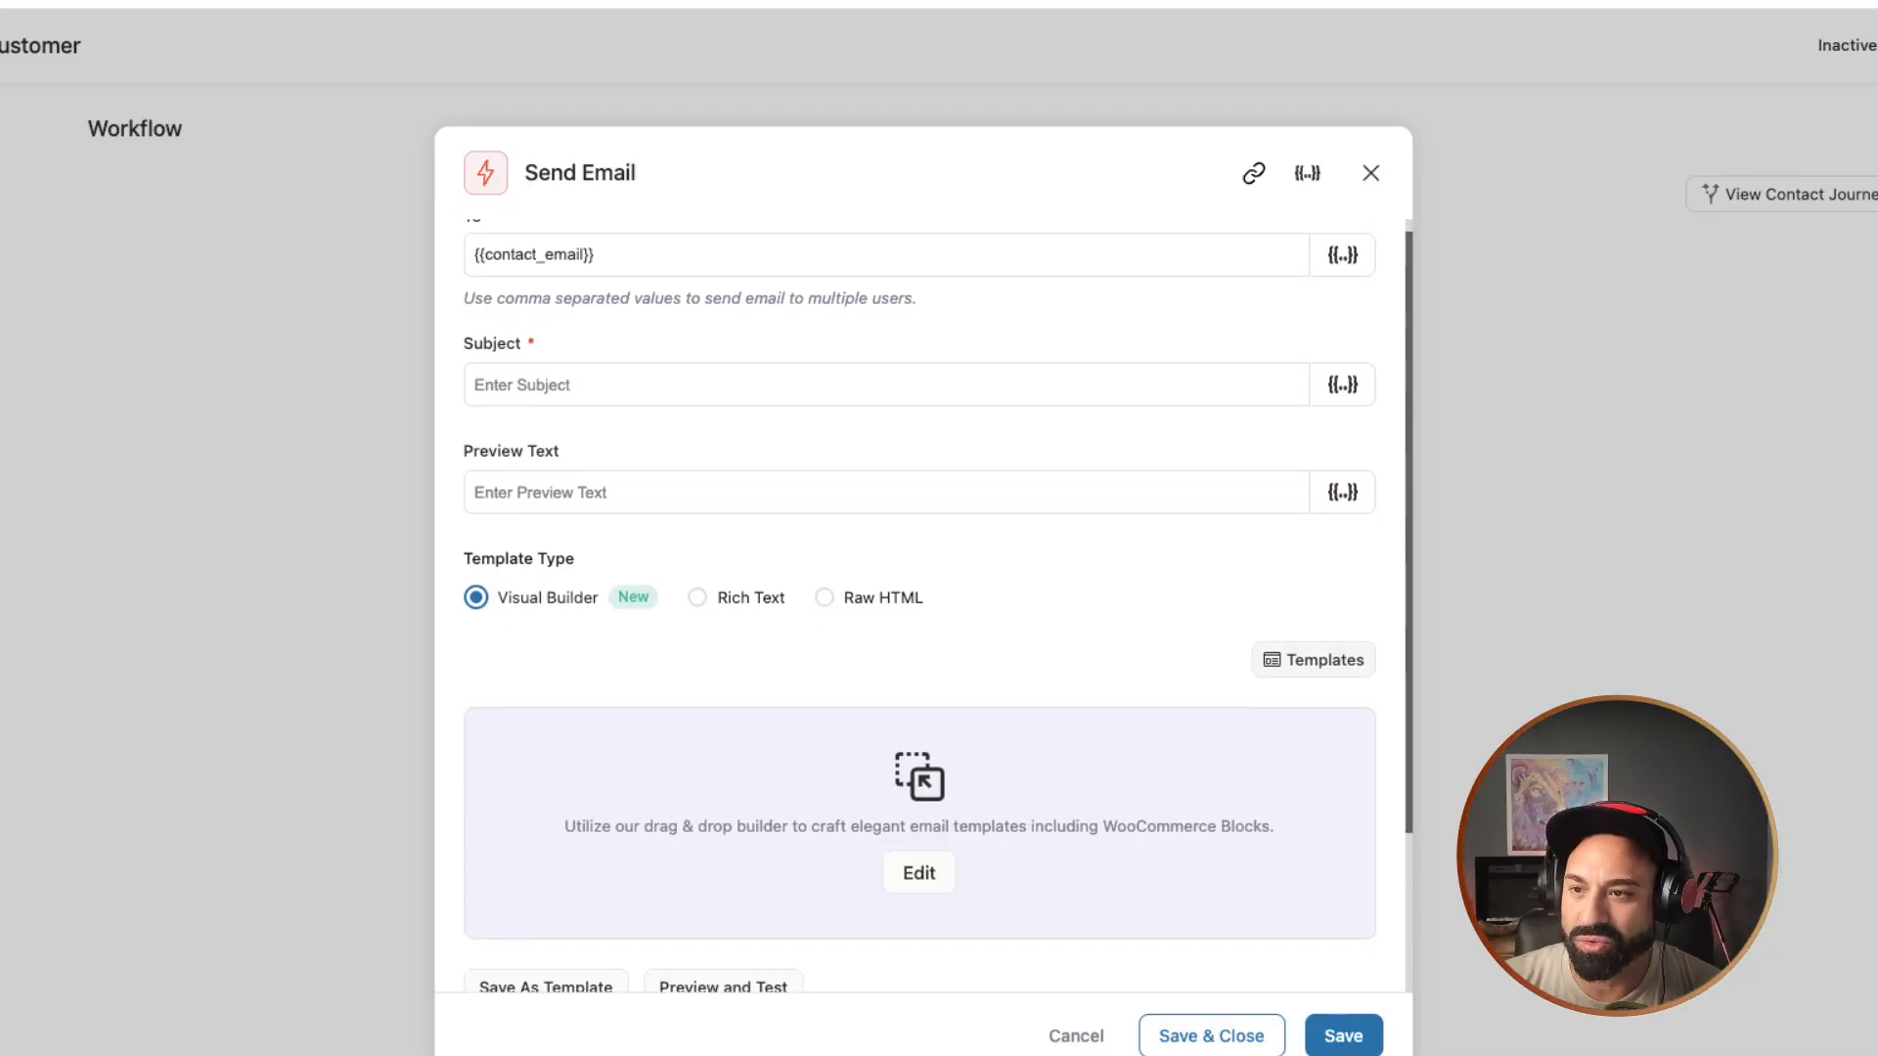
left_click(681, 385)
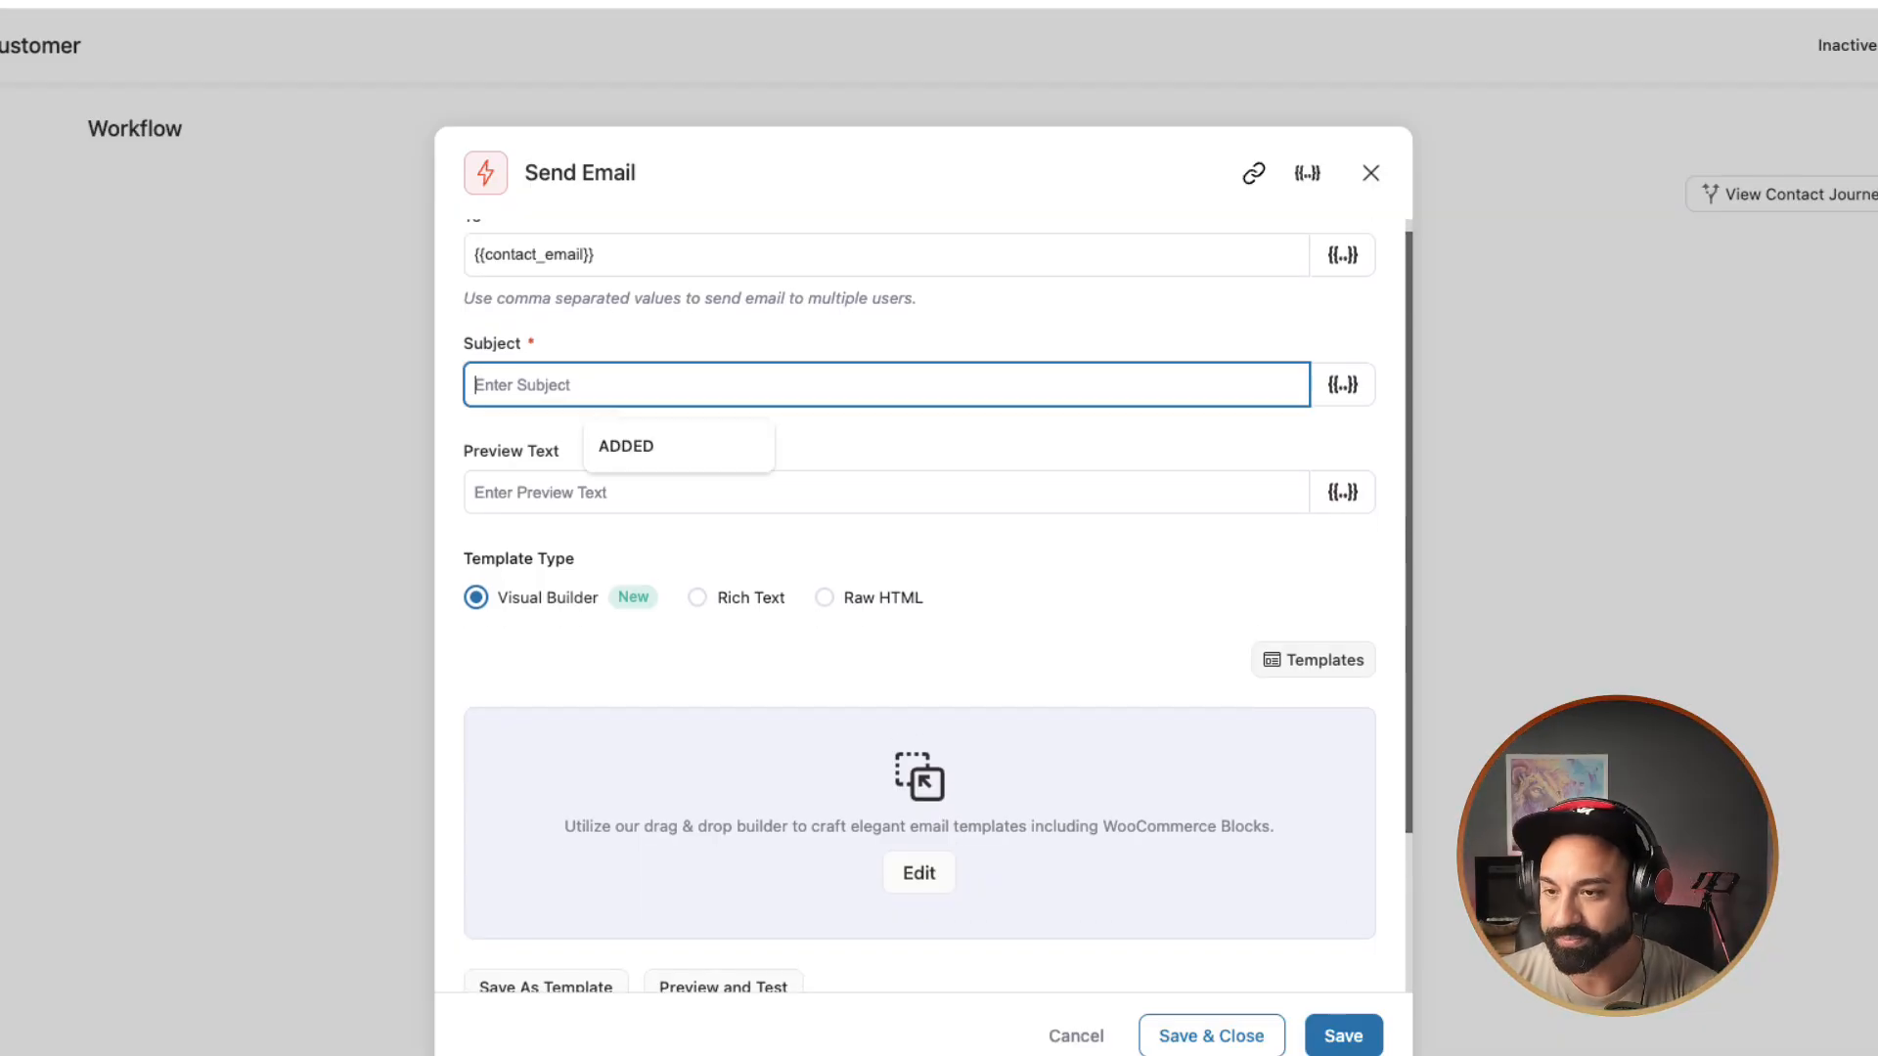
type("Here is your")
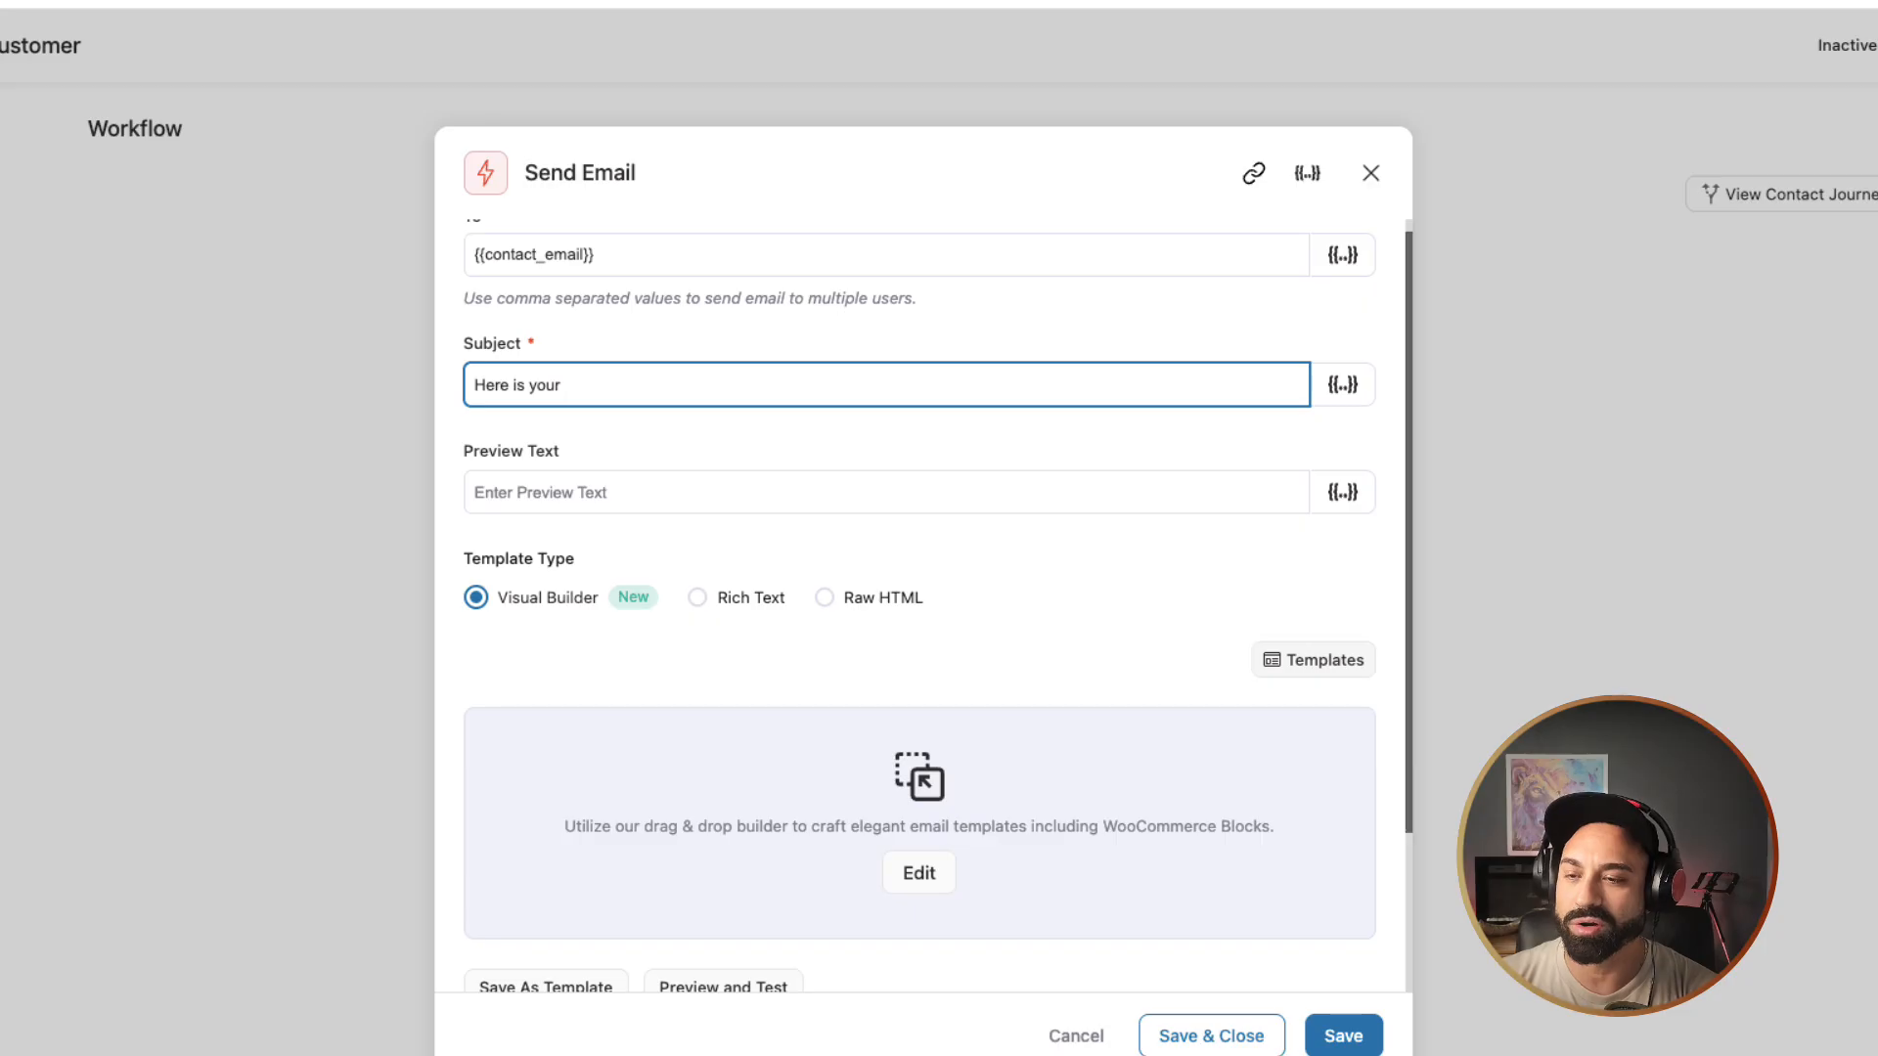
type(" First Time Cust")
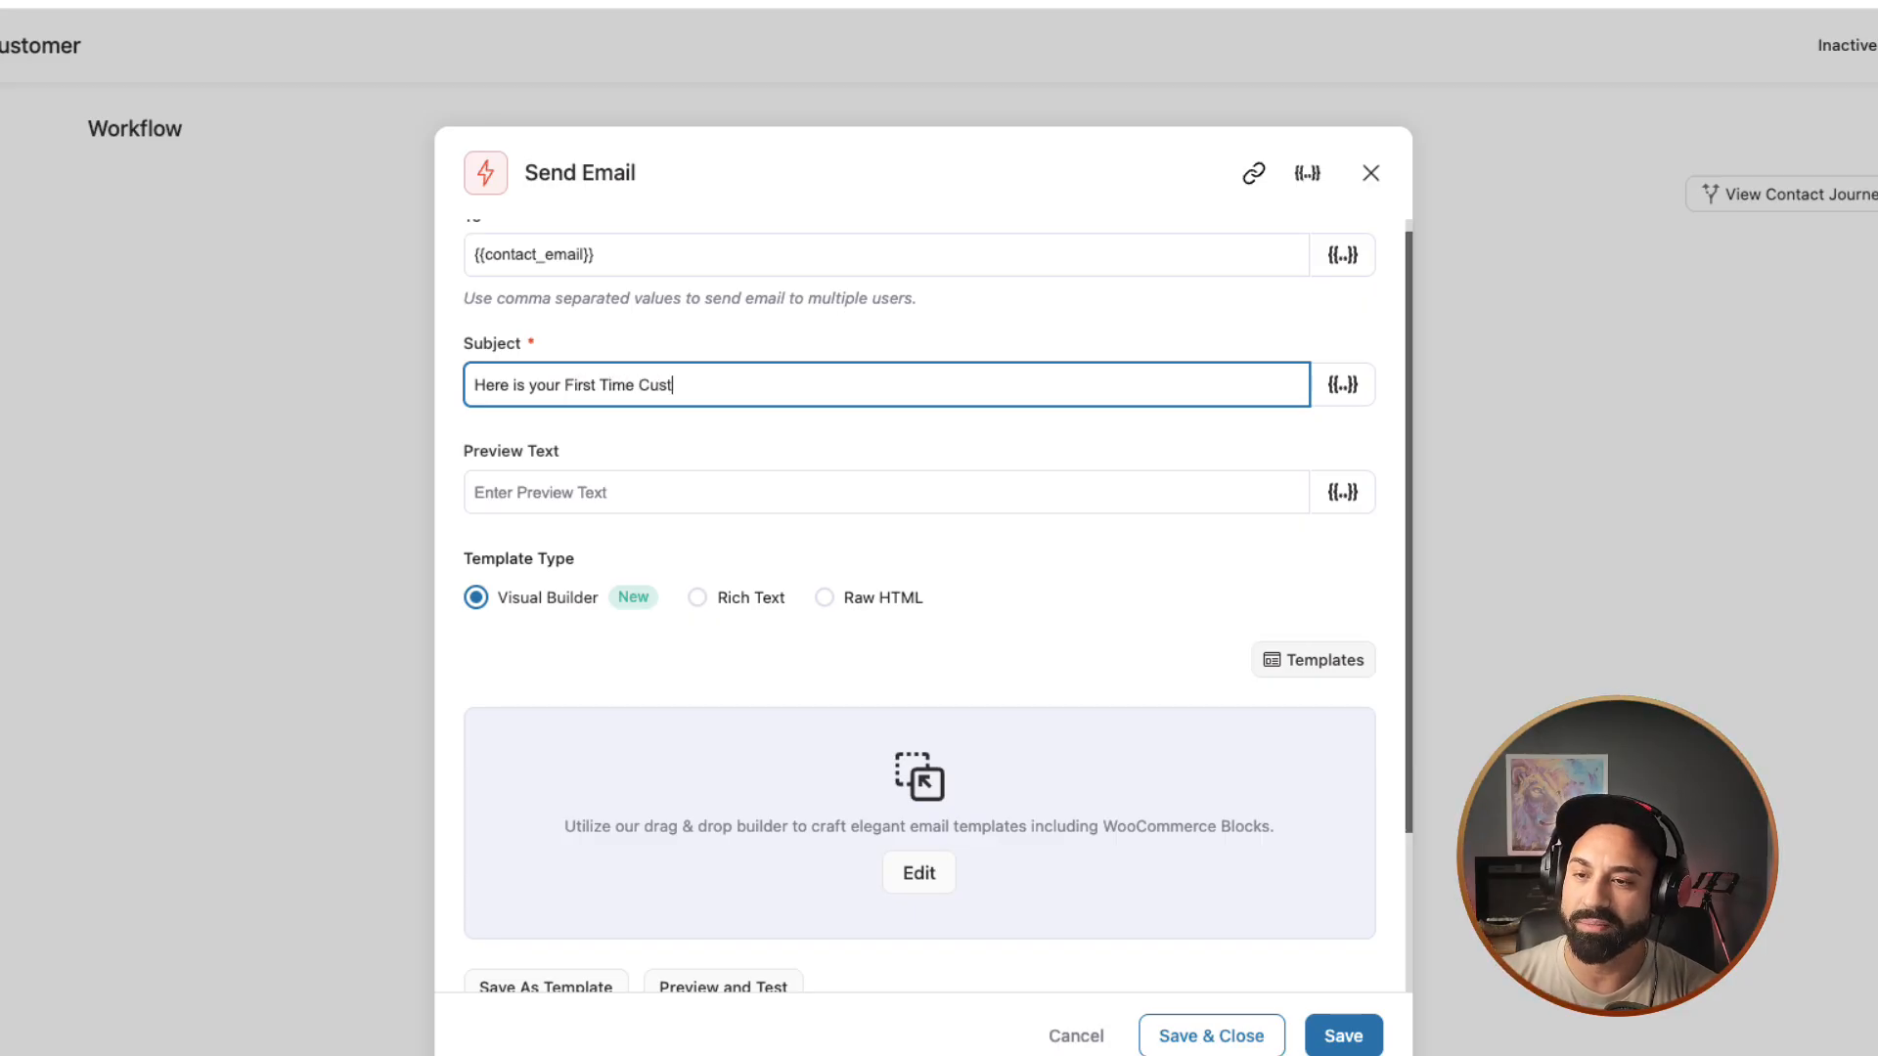
type("omer Discount Code!")
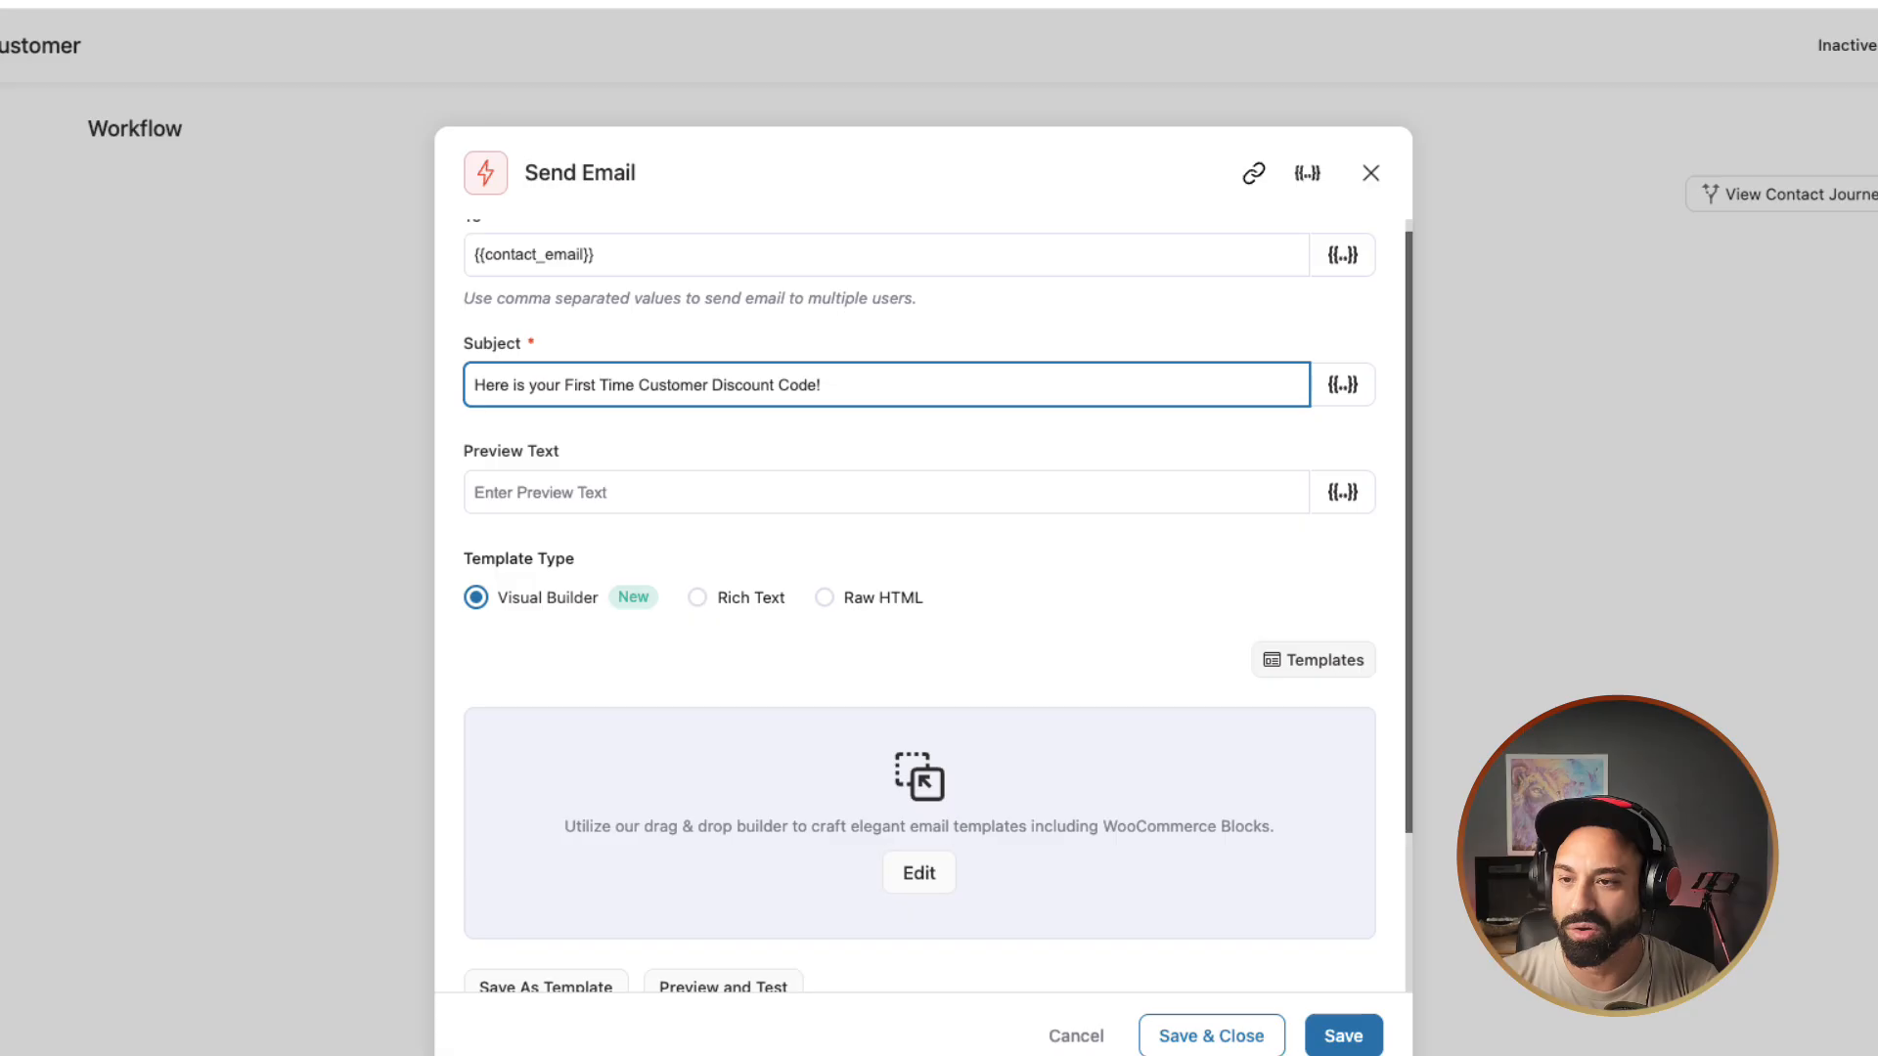
Step: Shorten the email subject to "Your First Time Customer Discount Code!" by replacing its opening words
key("super+Left")
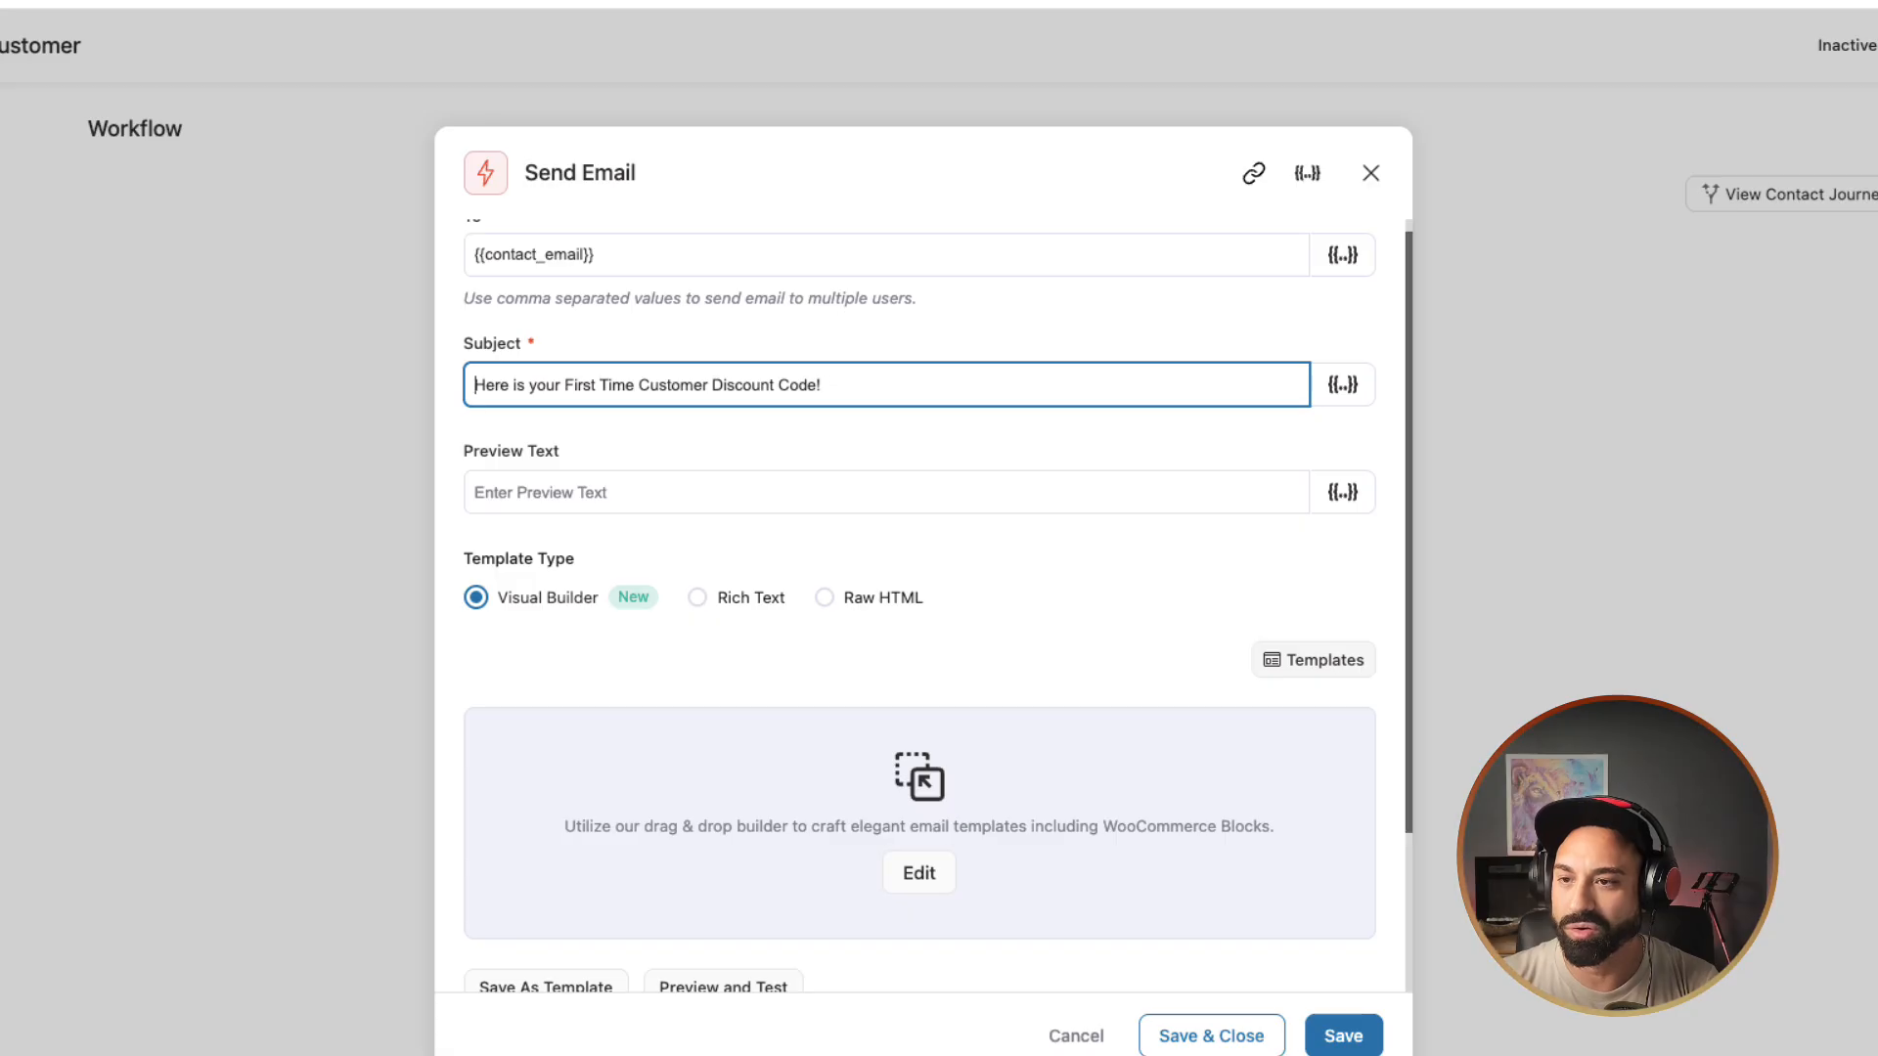
key("shift+Right")
key("shift+Right")
key("shift+Right")
key("shift+Right")
key("shift+Right")
key("shift+Right")
key("shift+Right")
key("shift+Right")
key("shift+Right")
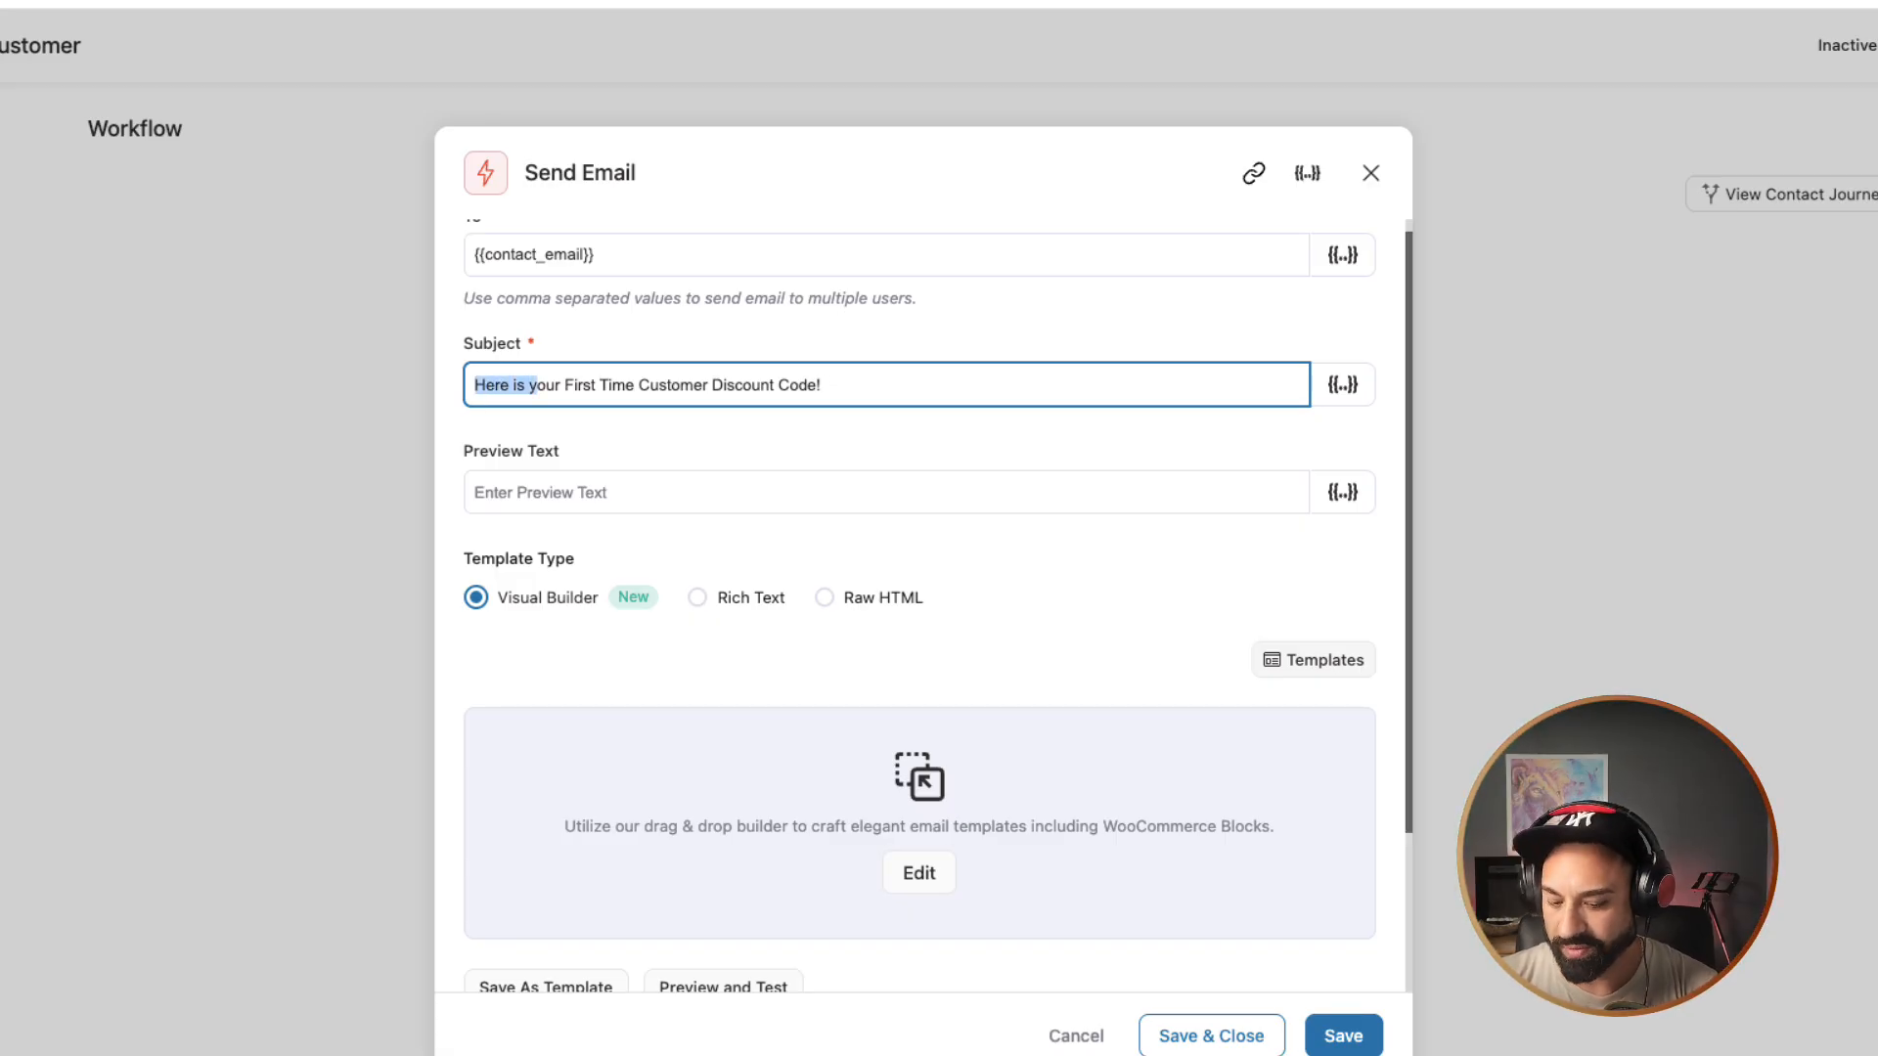
type("Y")
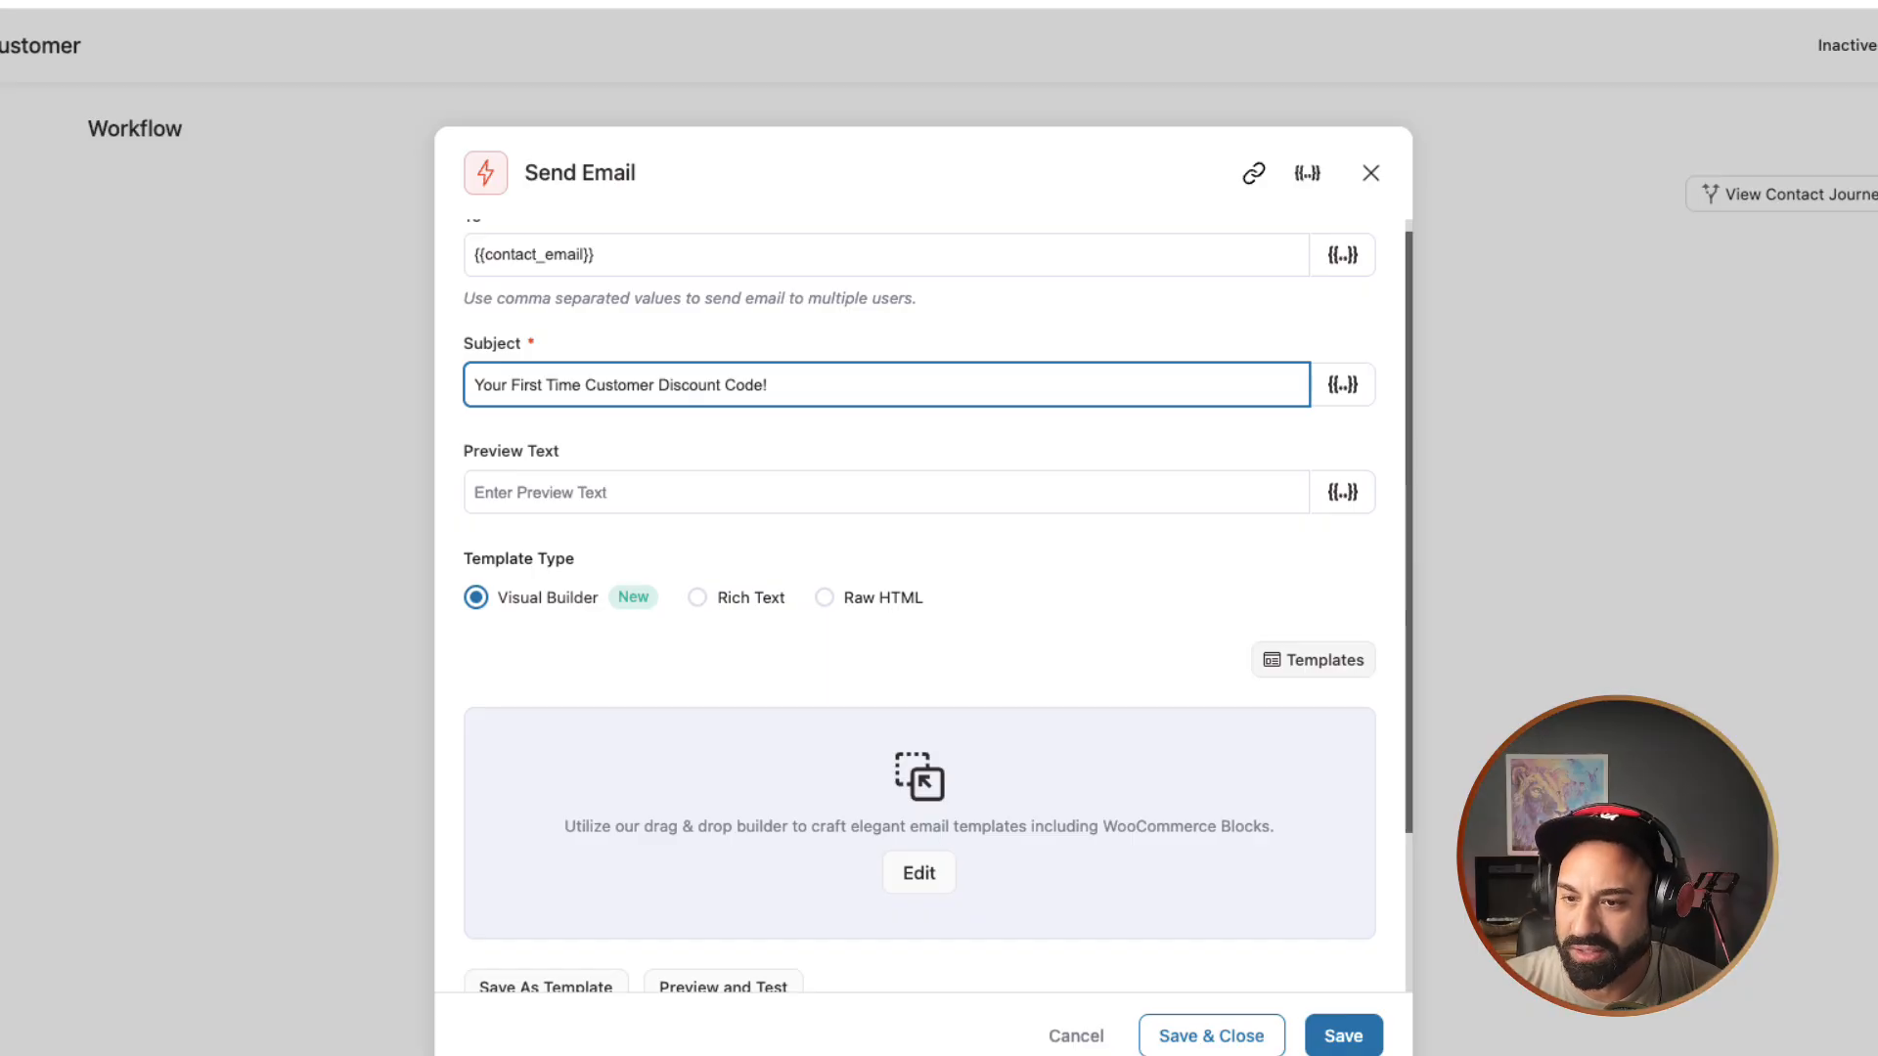
key("Tab")
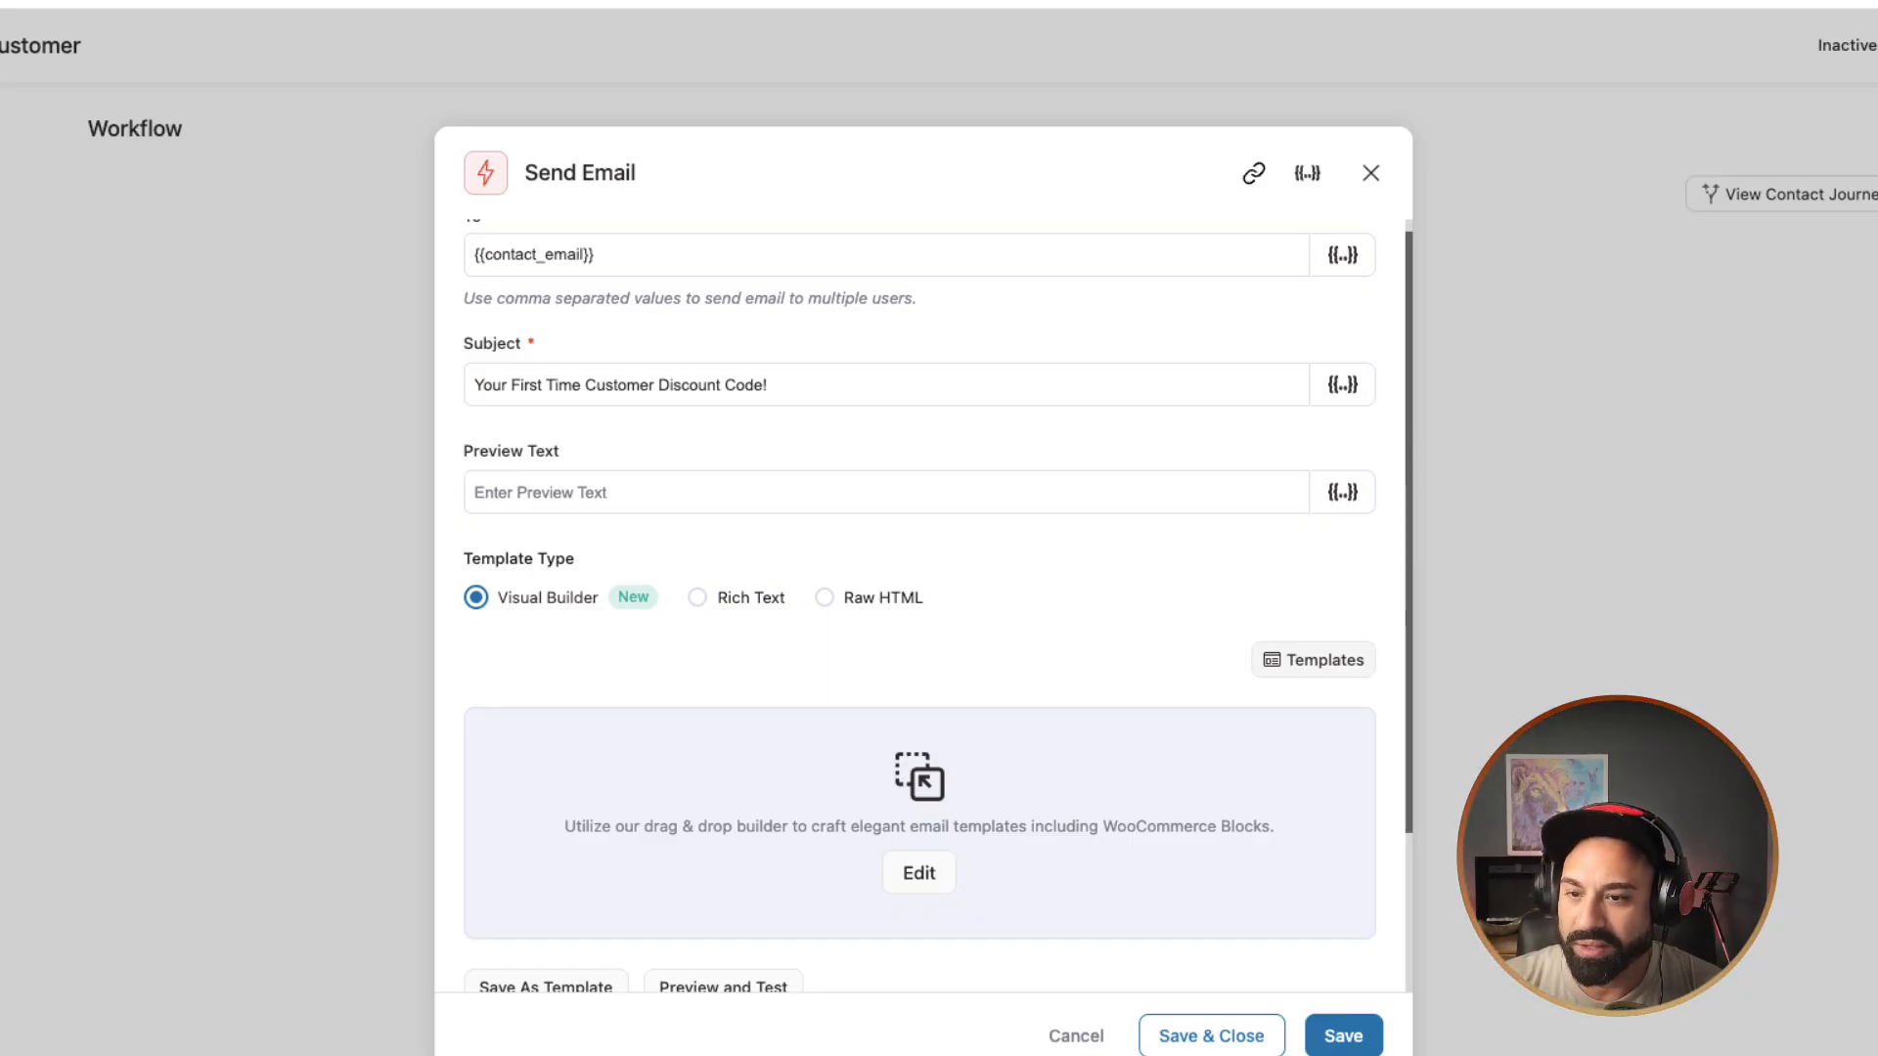
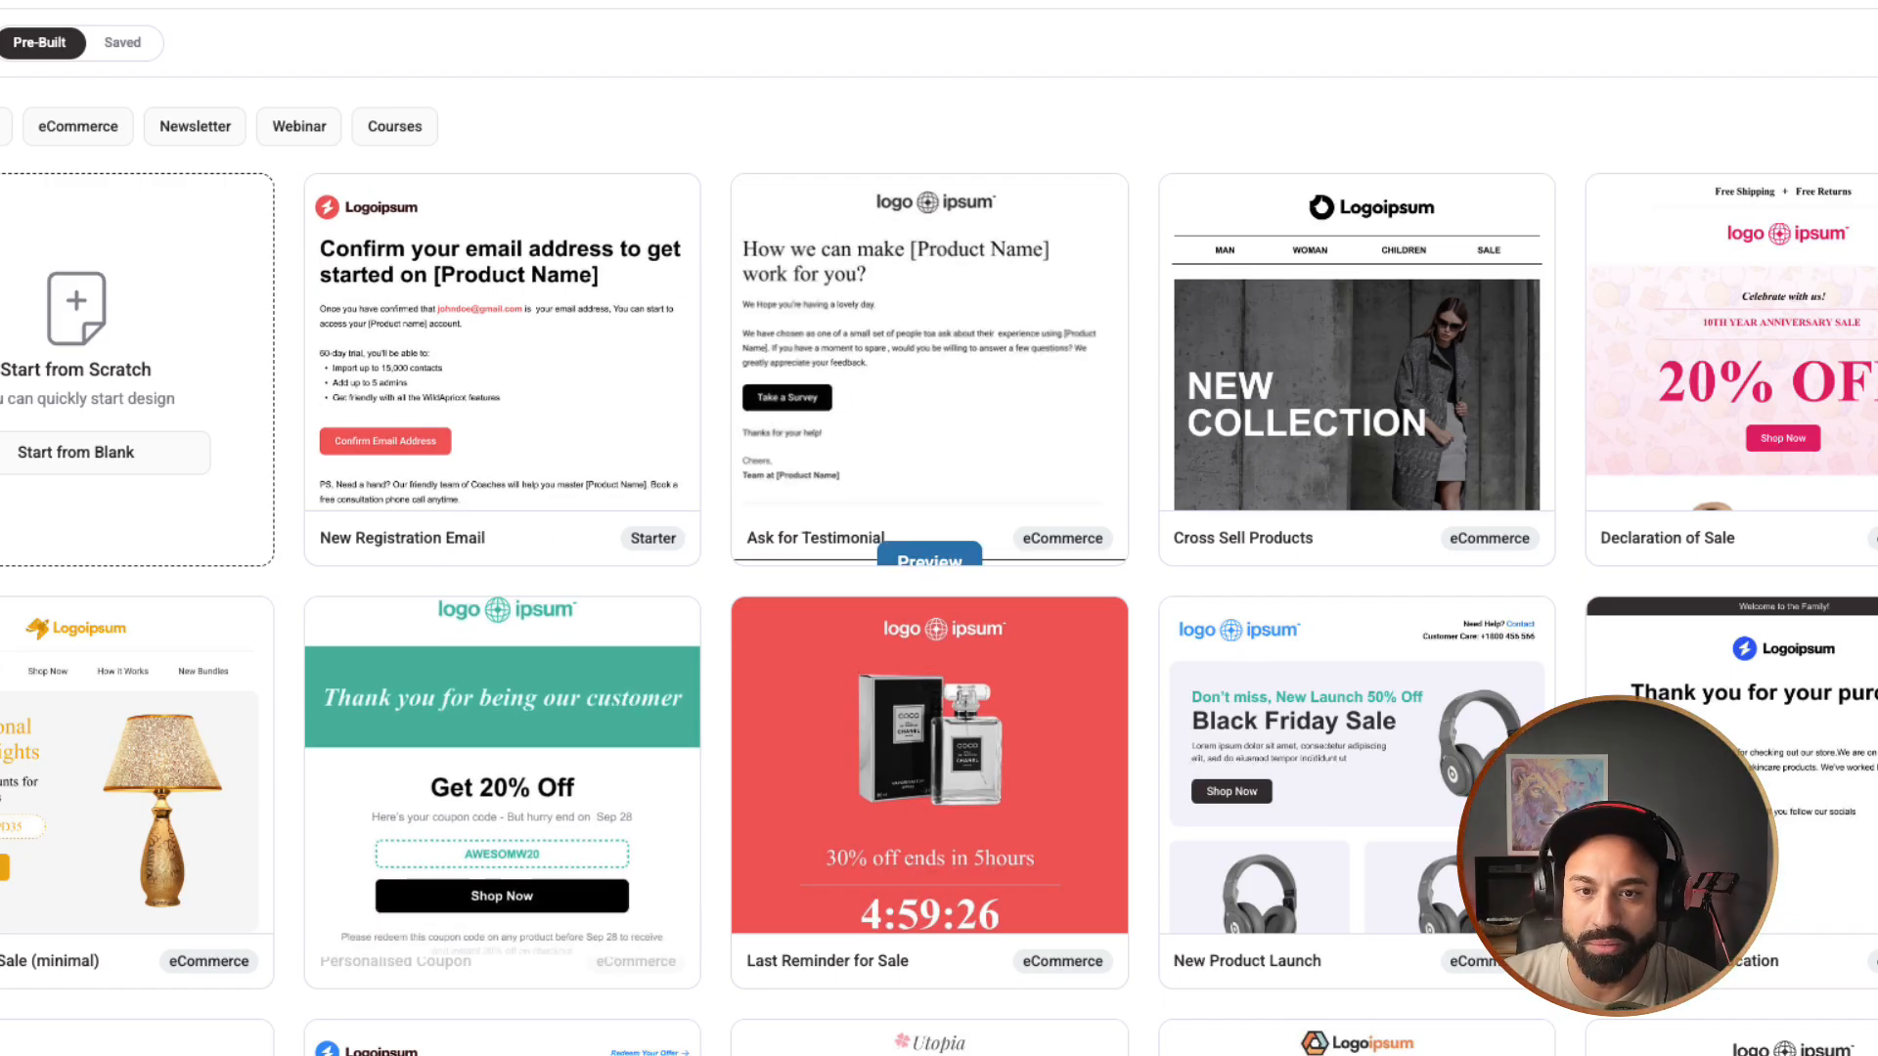
Step: Look through the pre-built email templates and import the Personalised Coupon template into the email
scroll(1359, 391, "down", 1)
scroll(939, 566, "down", 1)
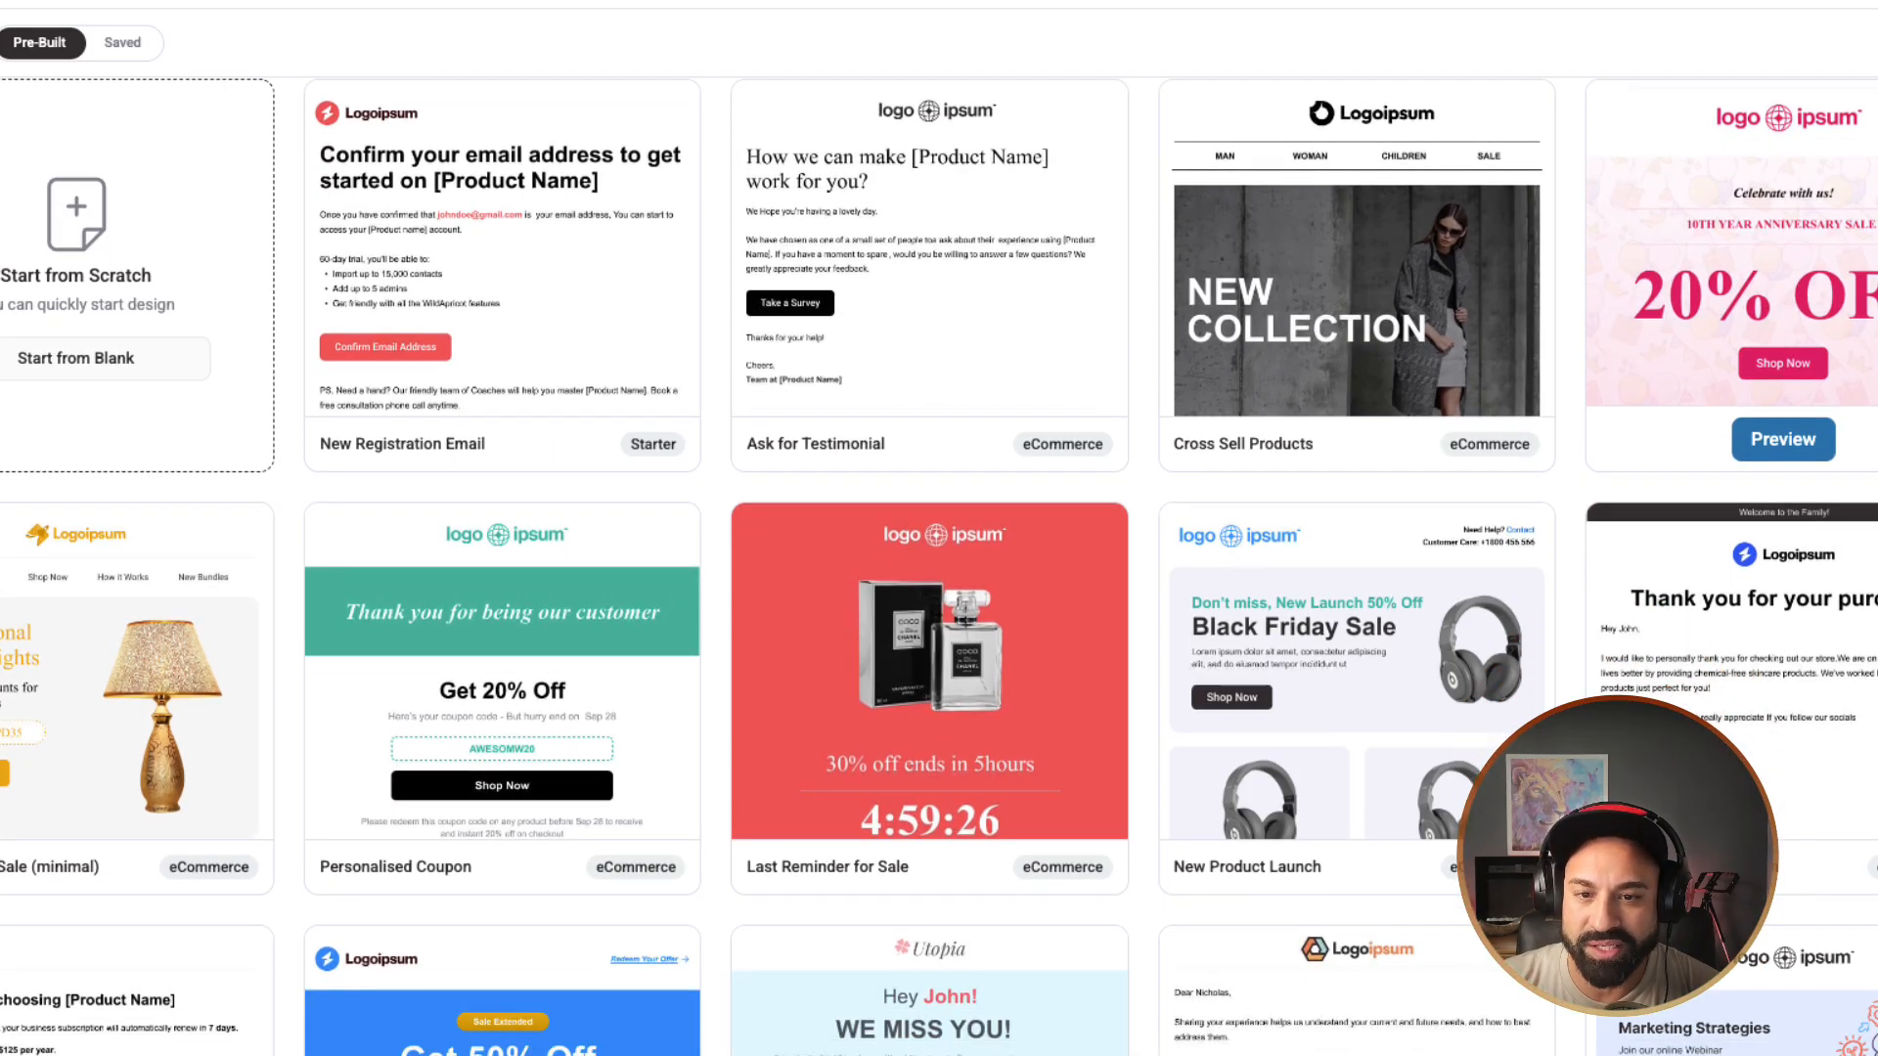
scroll(939, 566, "down", 2)
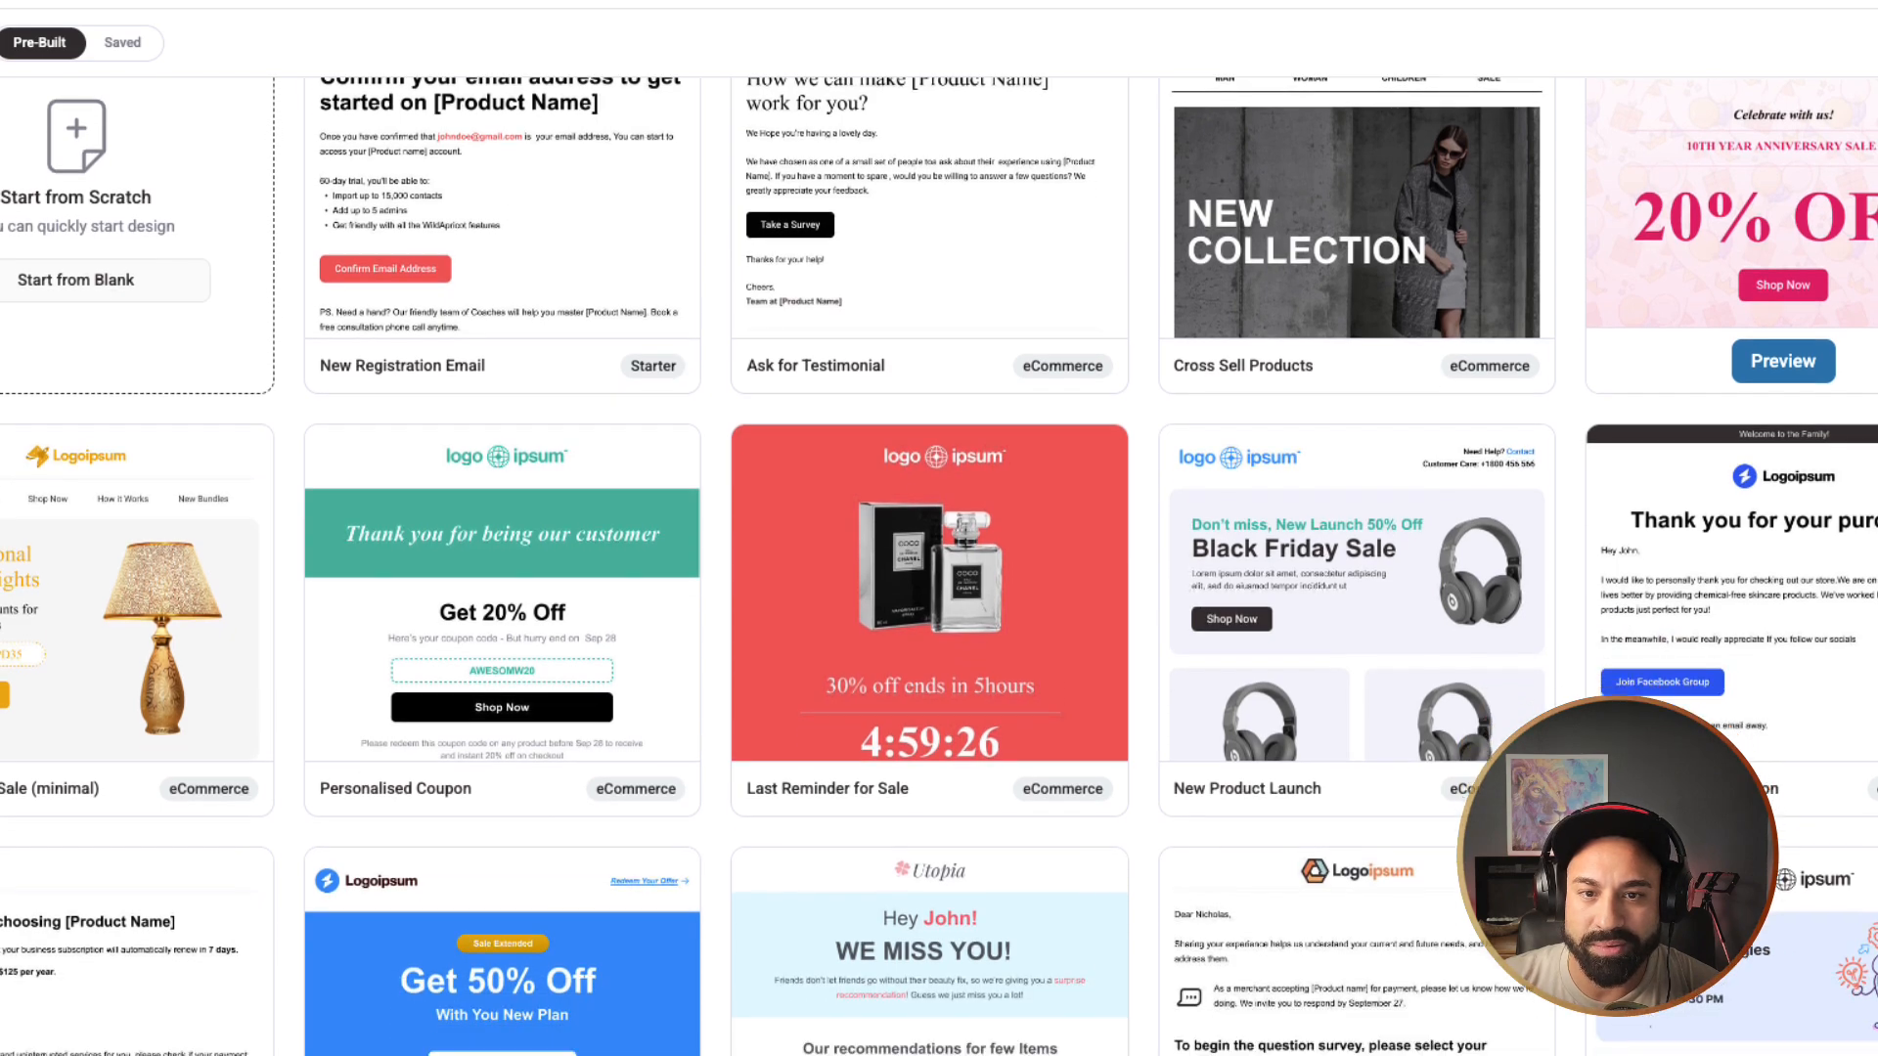
scroll(503, 587, "down", 2)
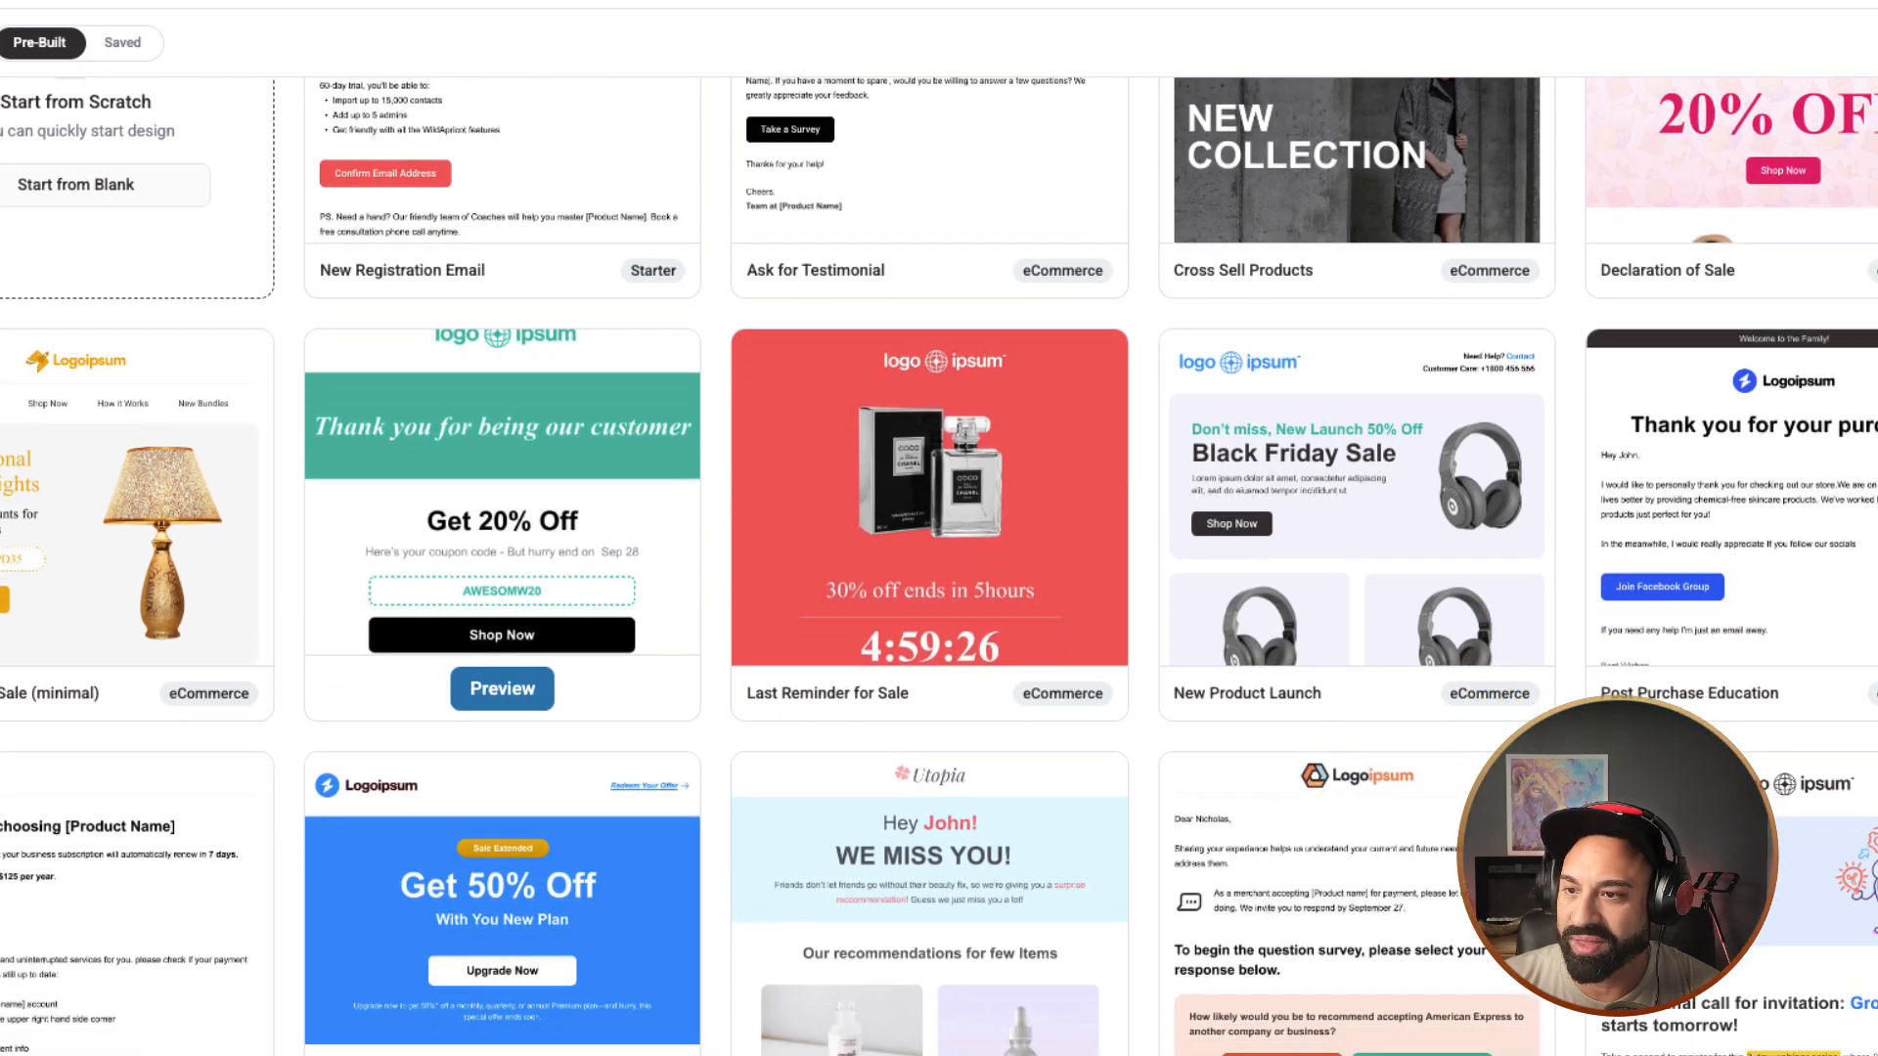
mouse_move(503, 587)
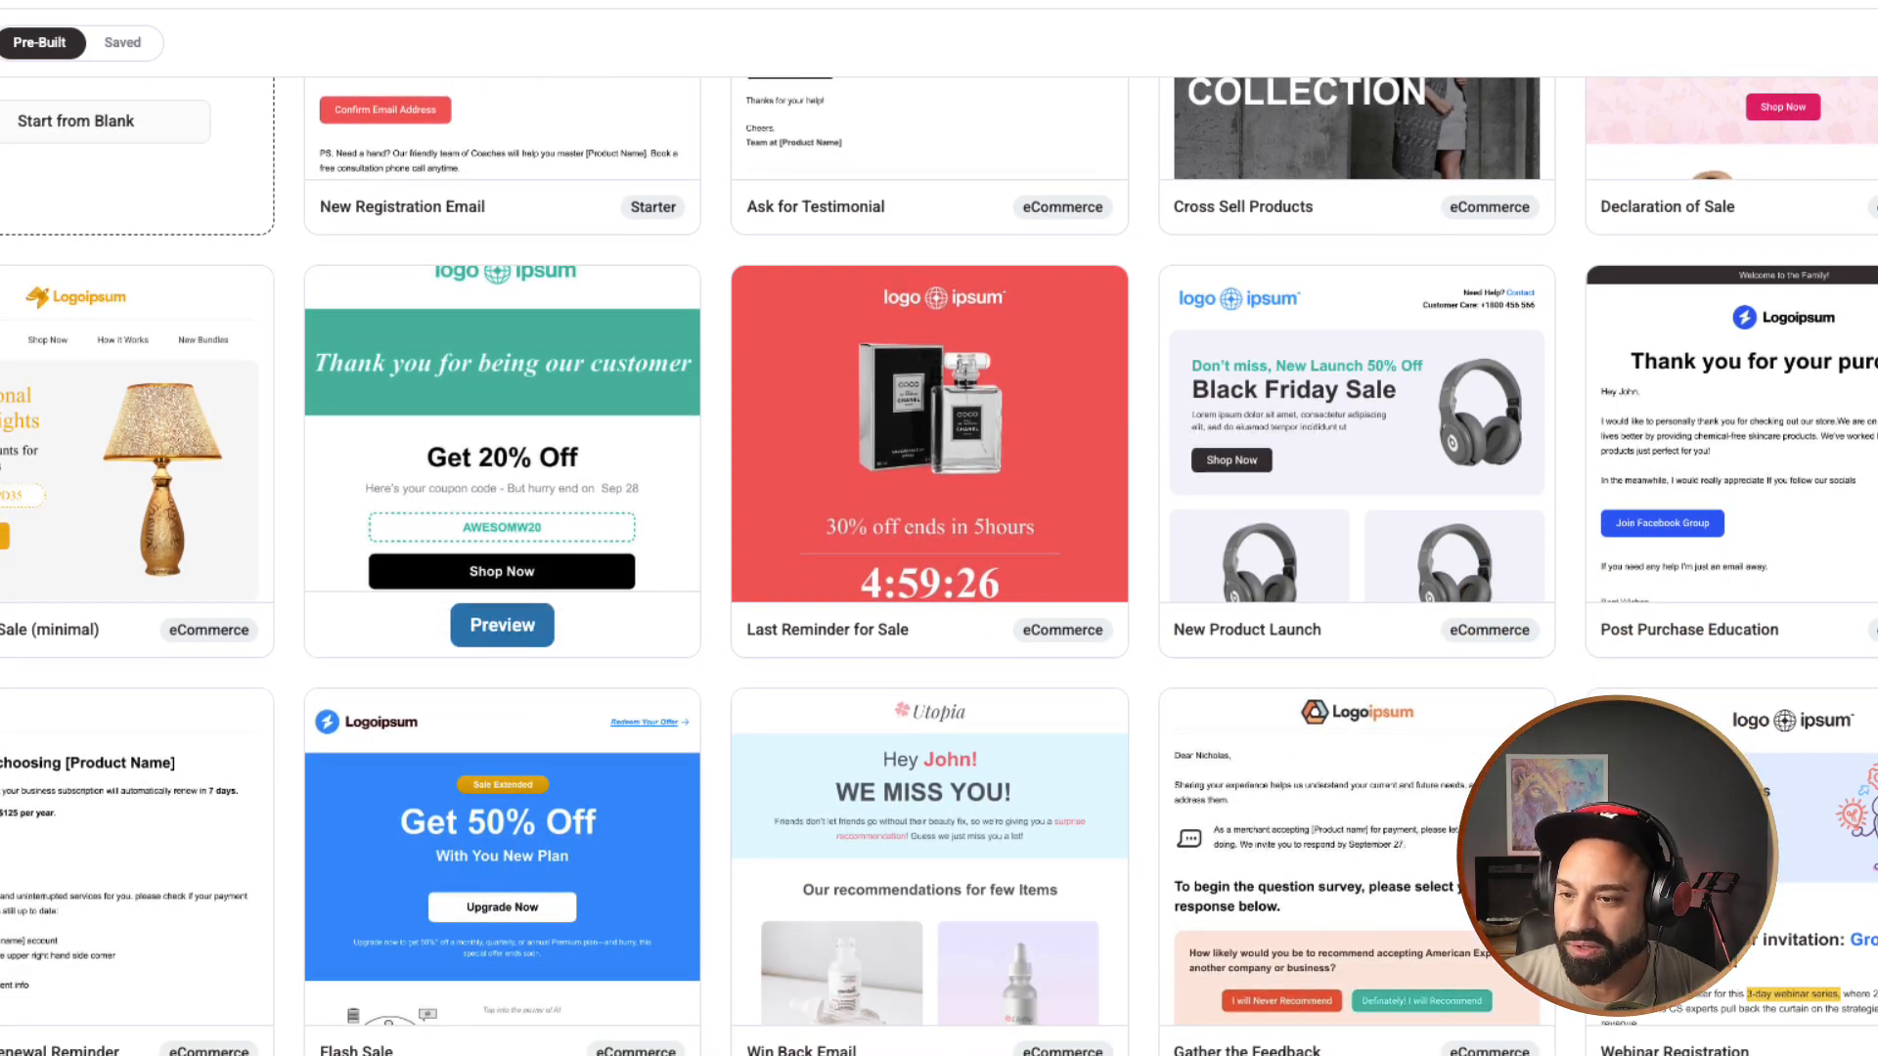
scroll(503, 636, "down", 1)
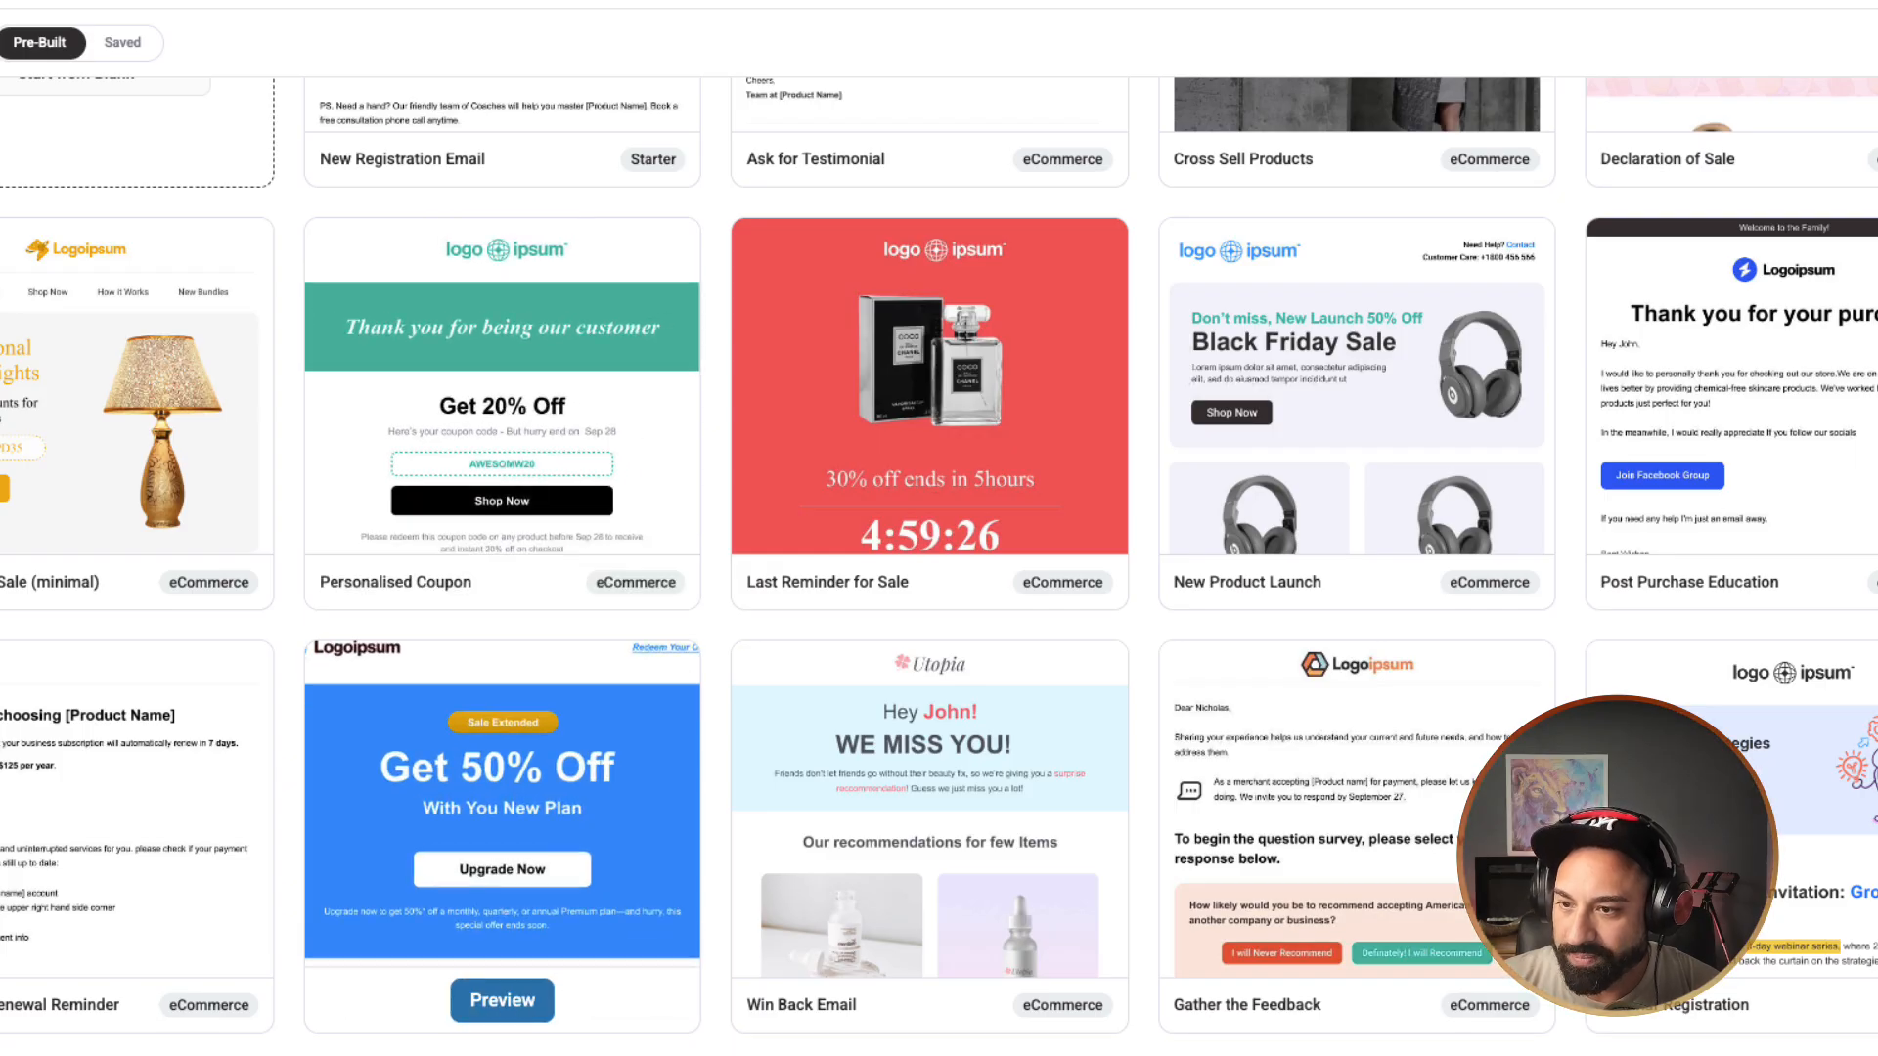
scroll(502, 831, "down", 1)
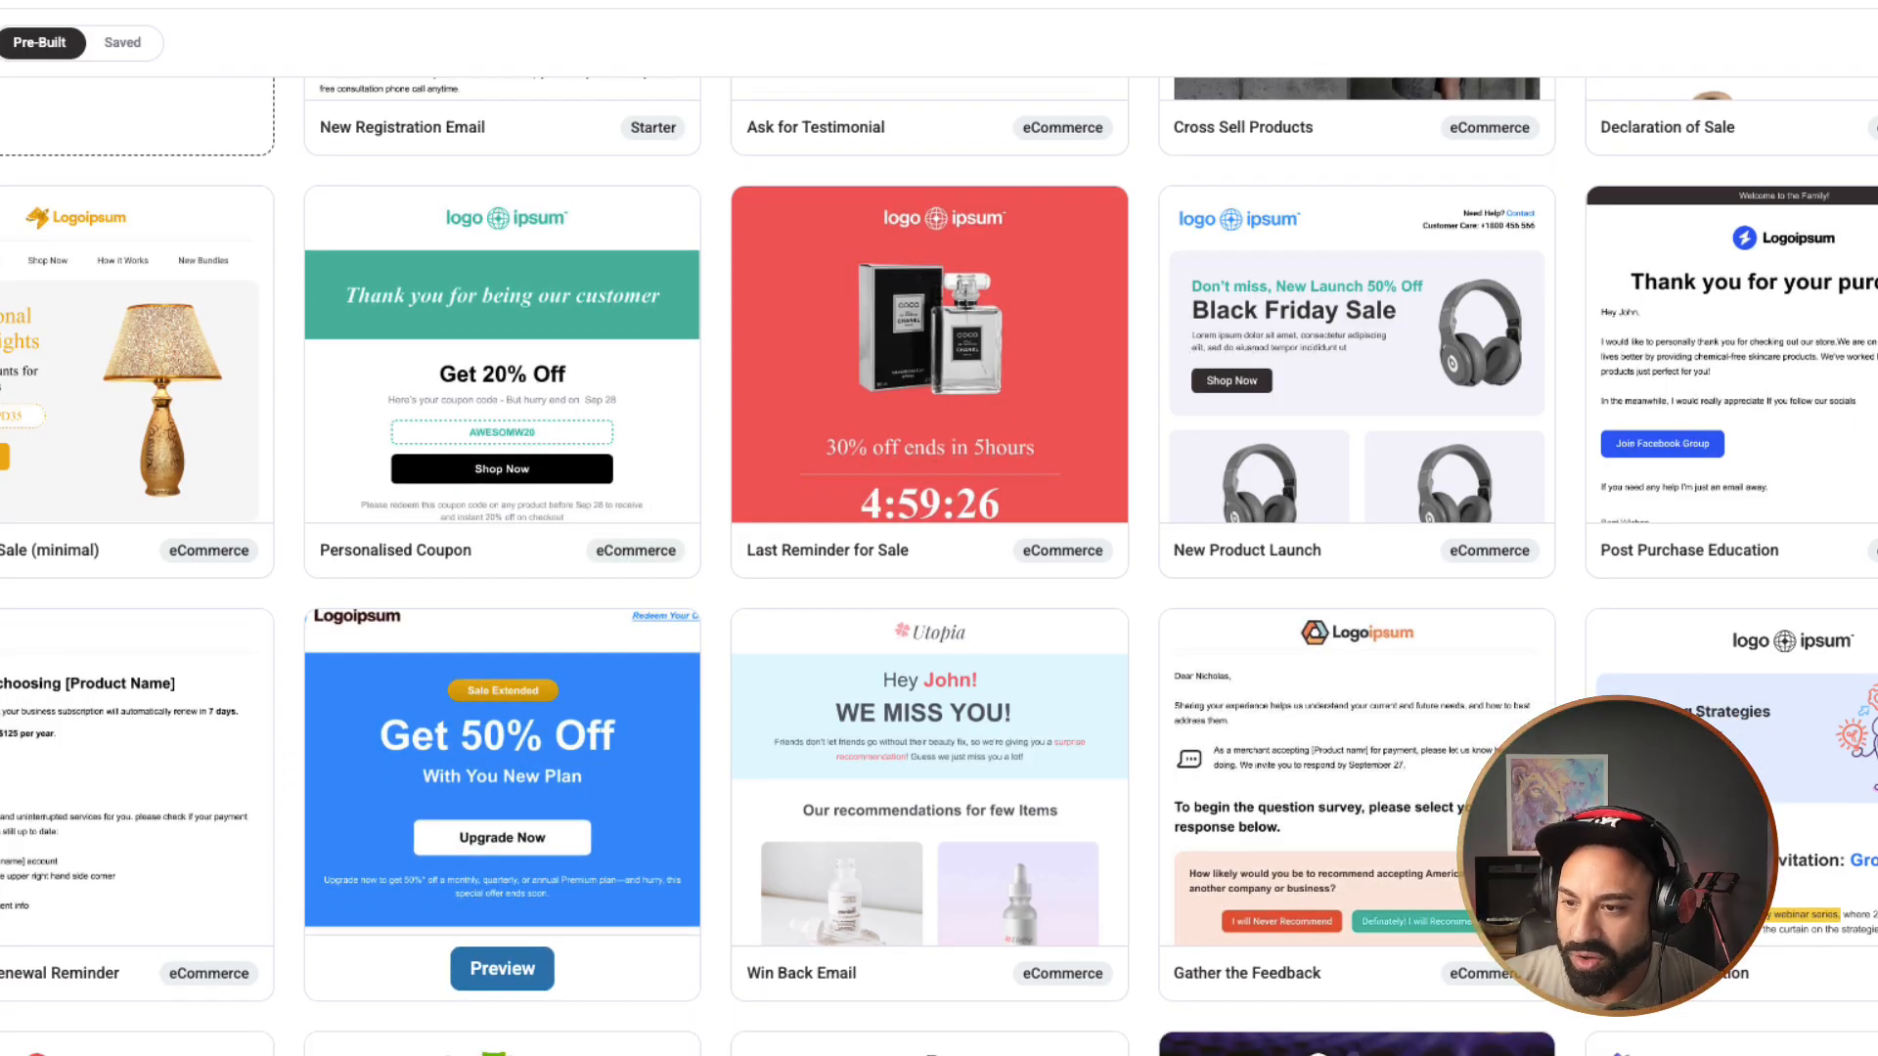
scroll(503, 831, "down", 1)
scroll(502, 880, "down", 6)
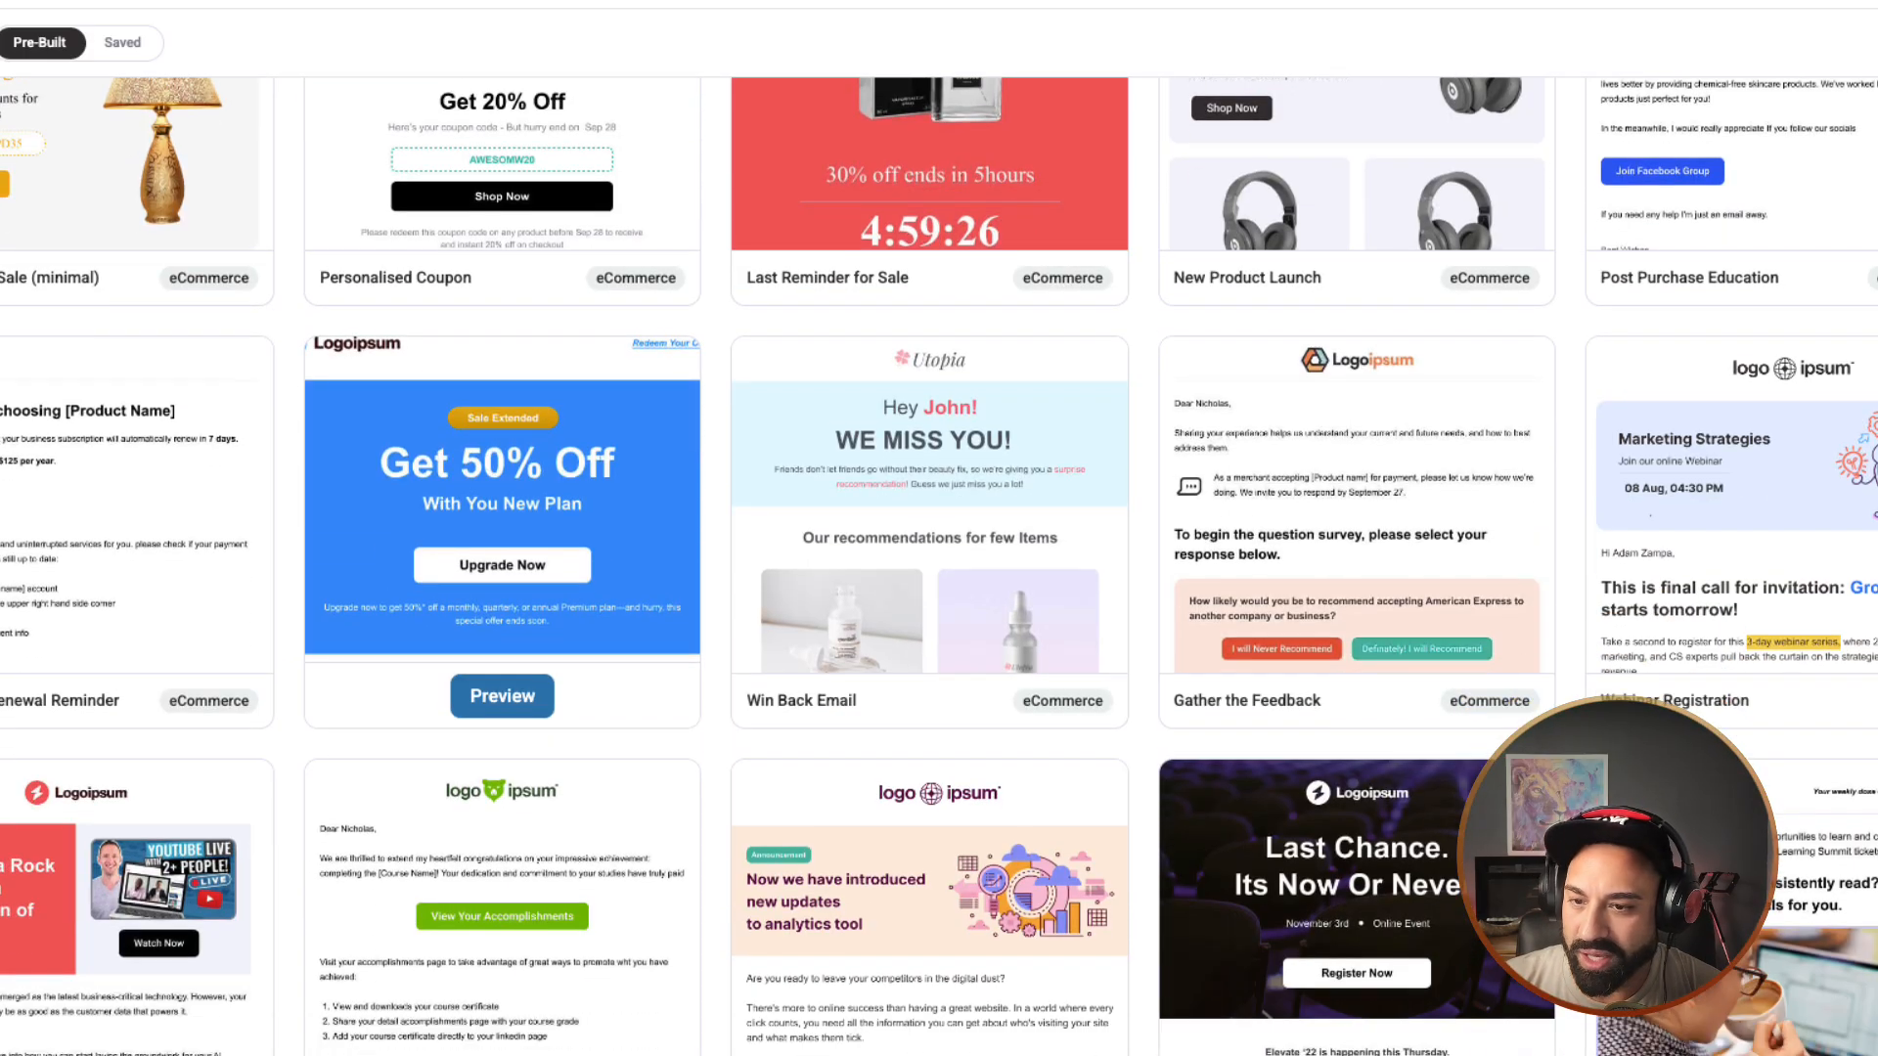
scroll(502, 880, "up", 10)
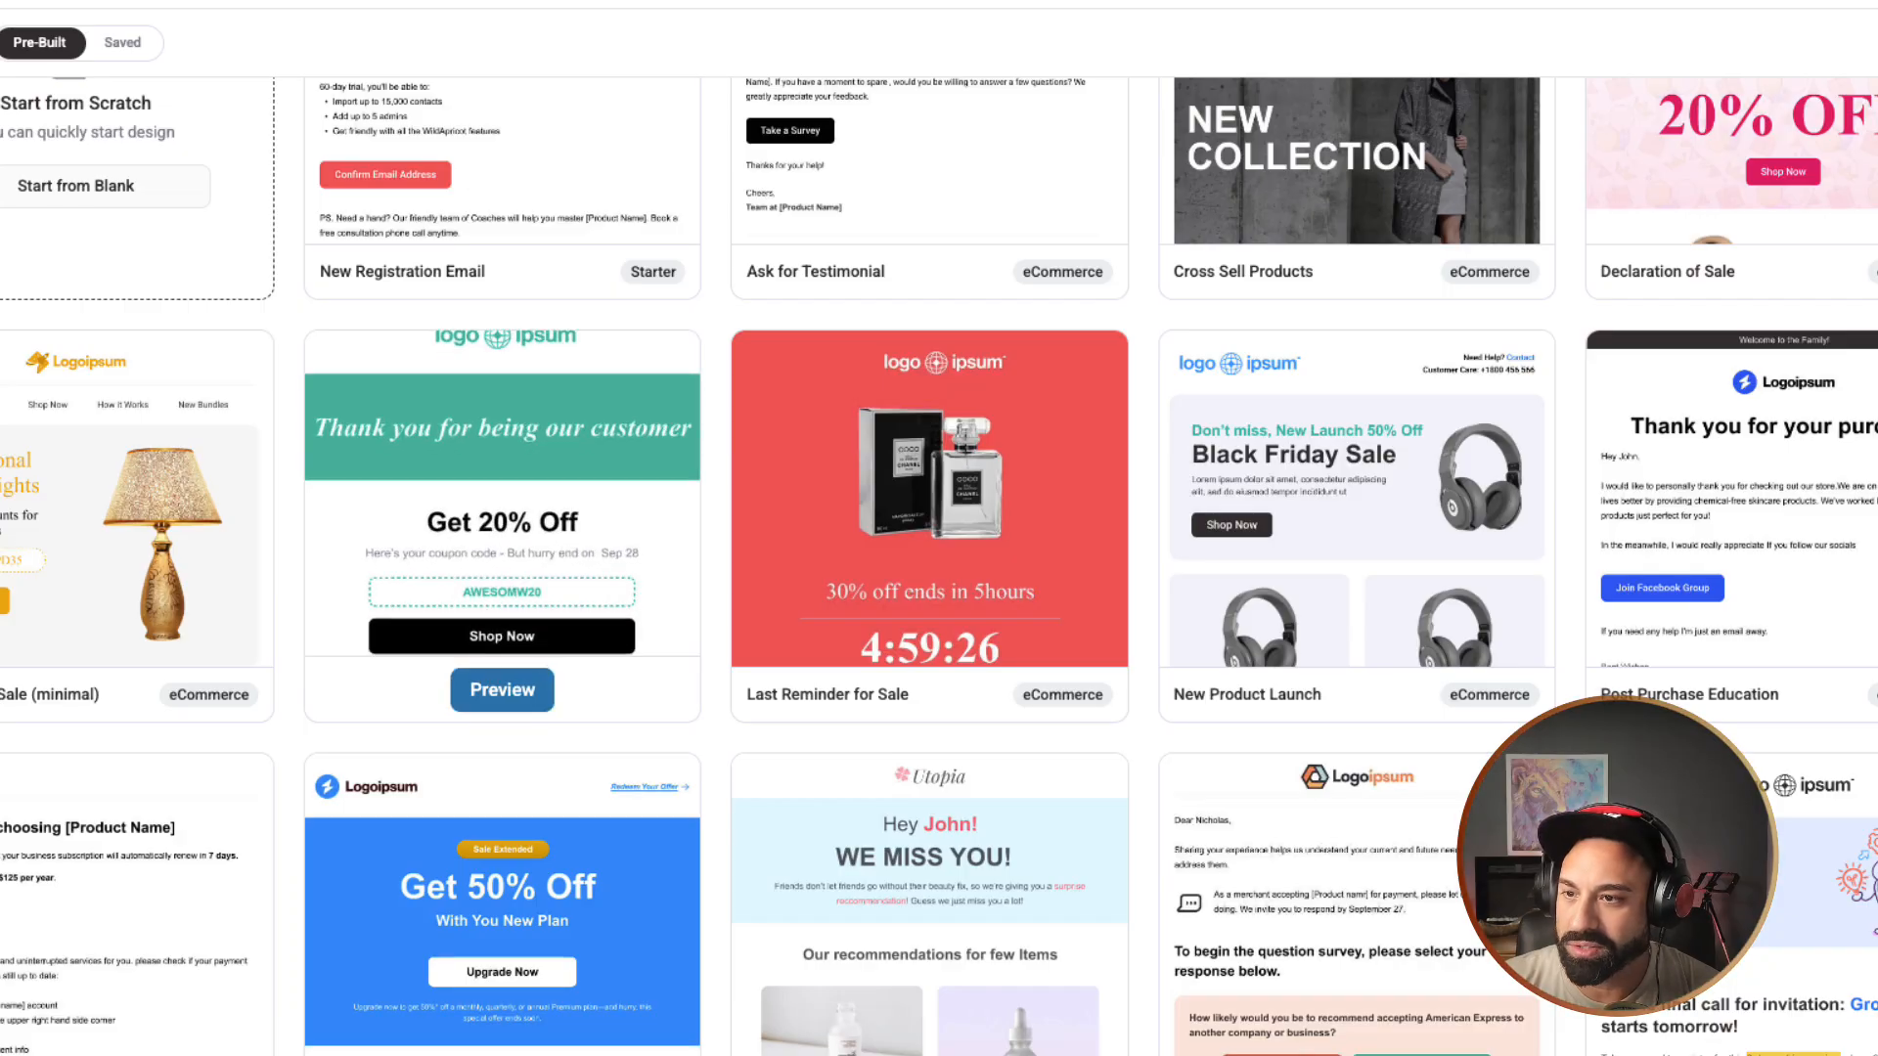
left_click(502, 689)
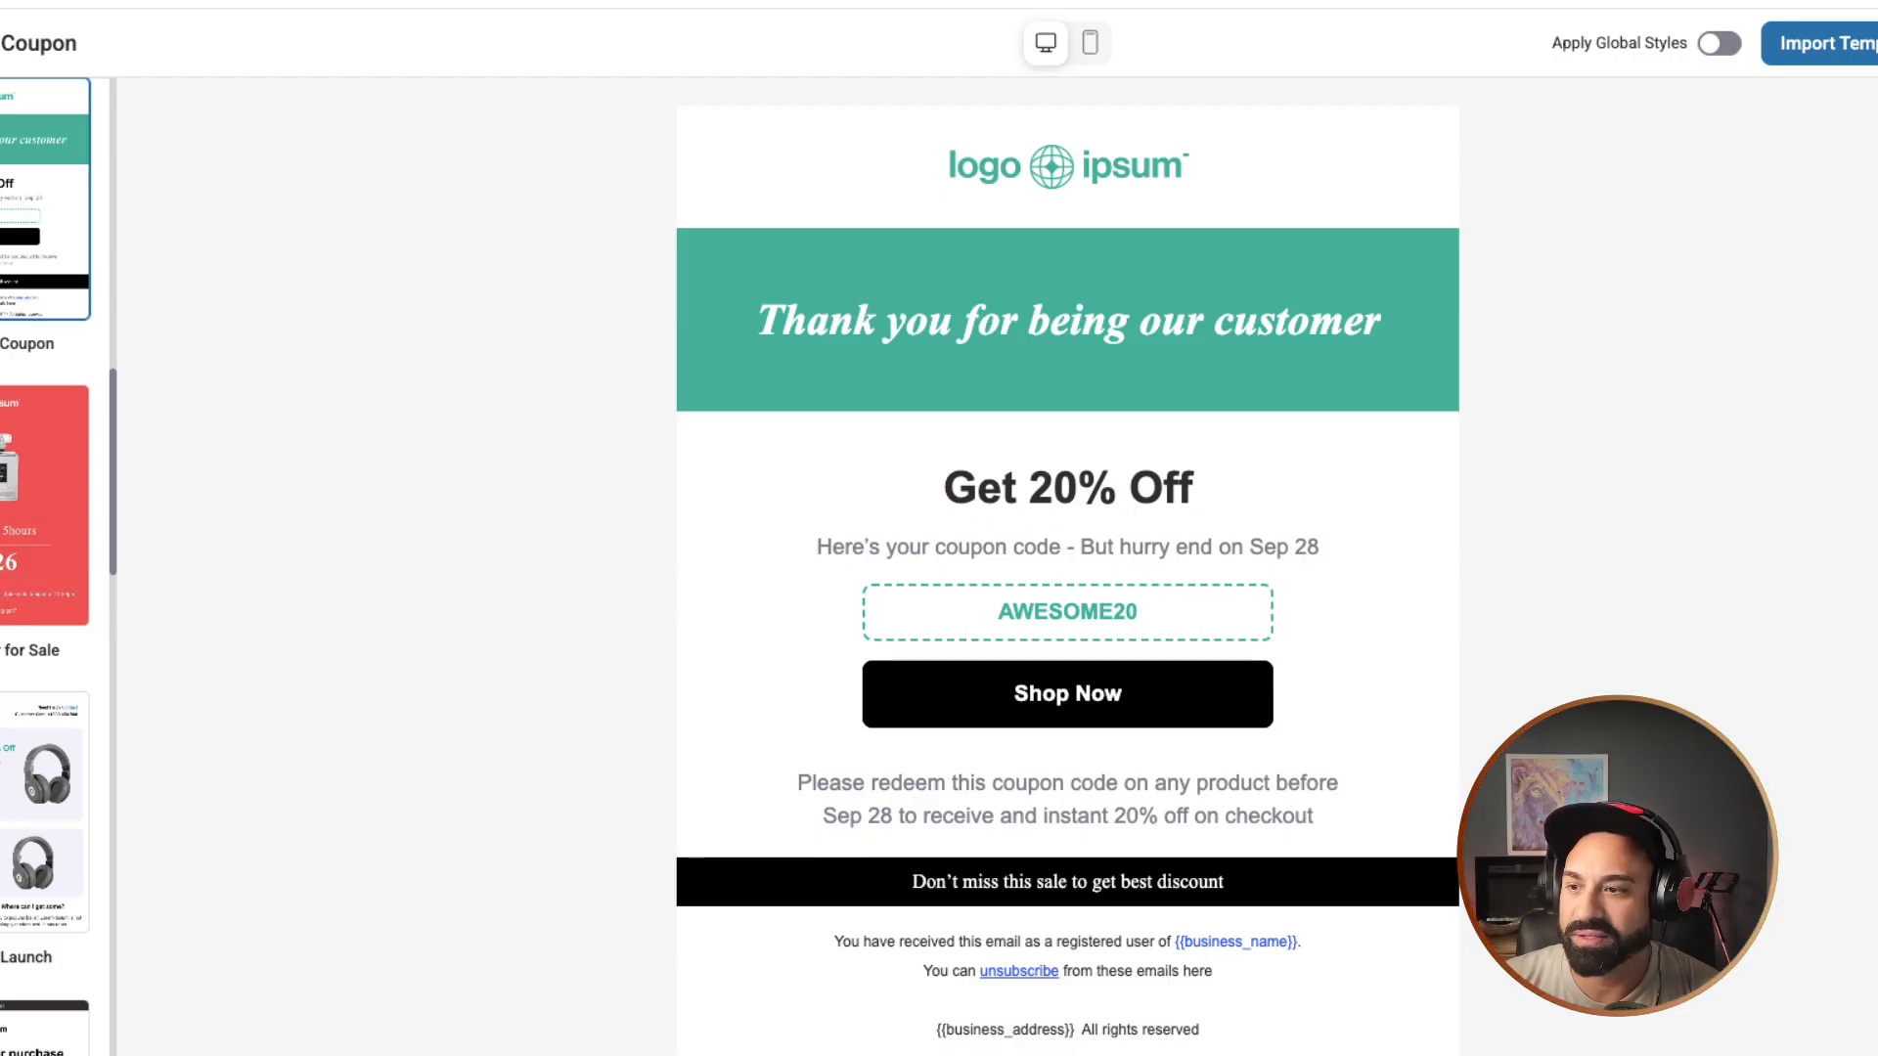
left_click(1829, 43)
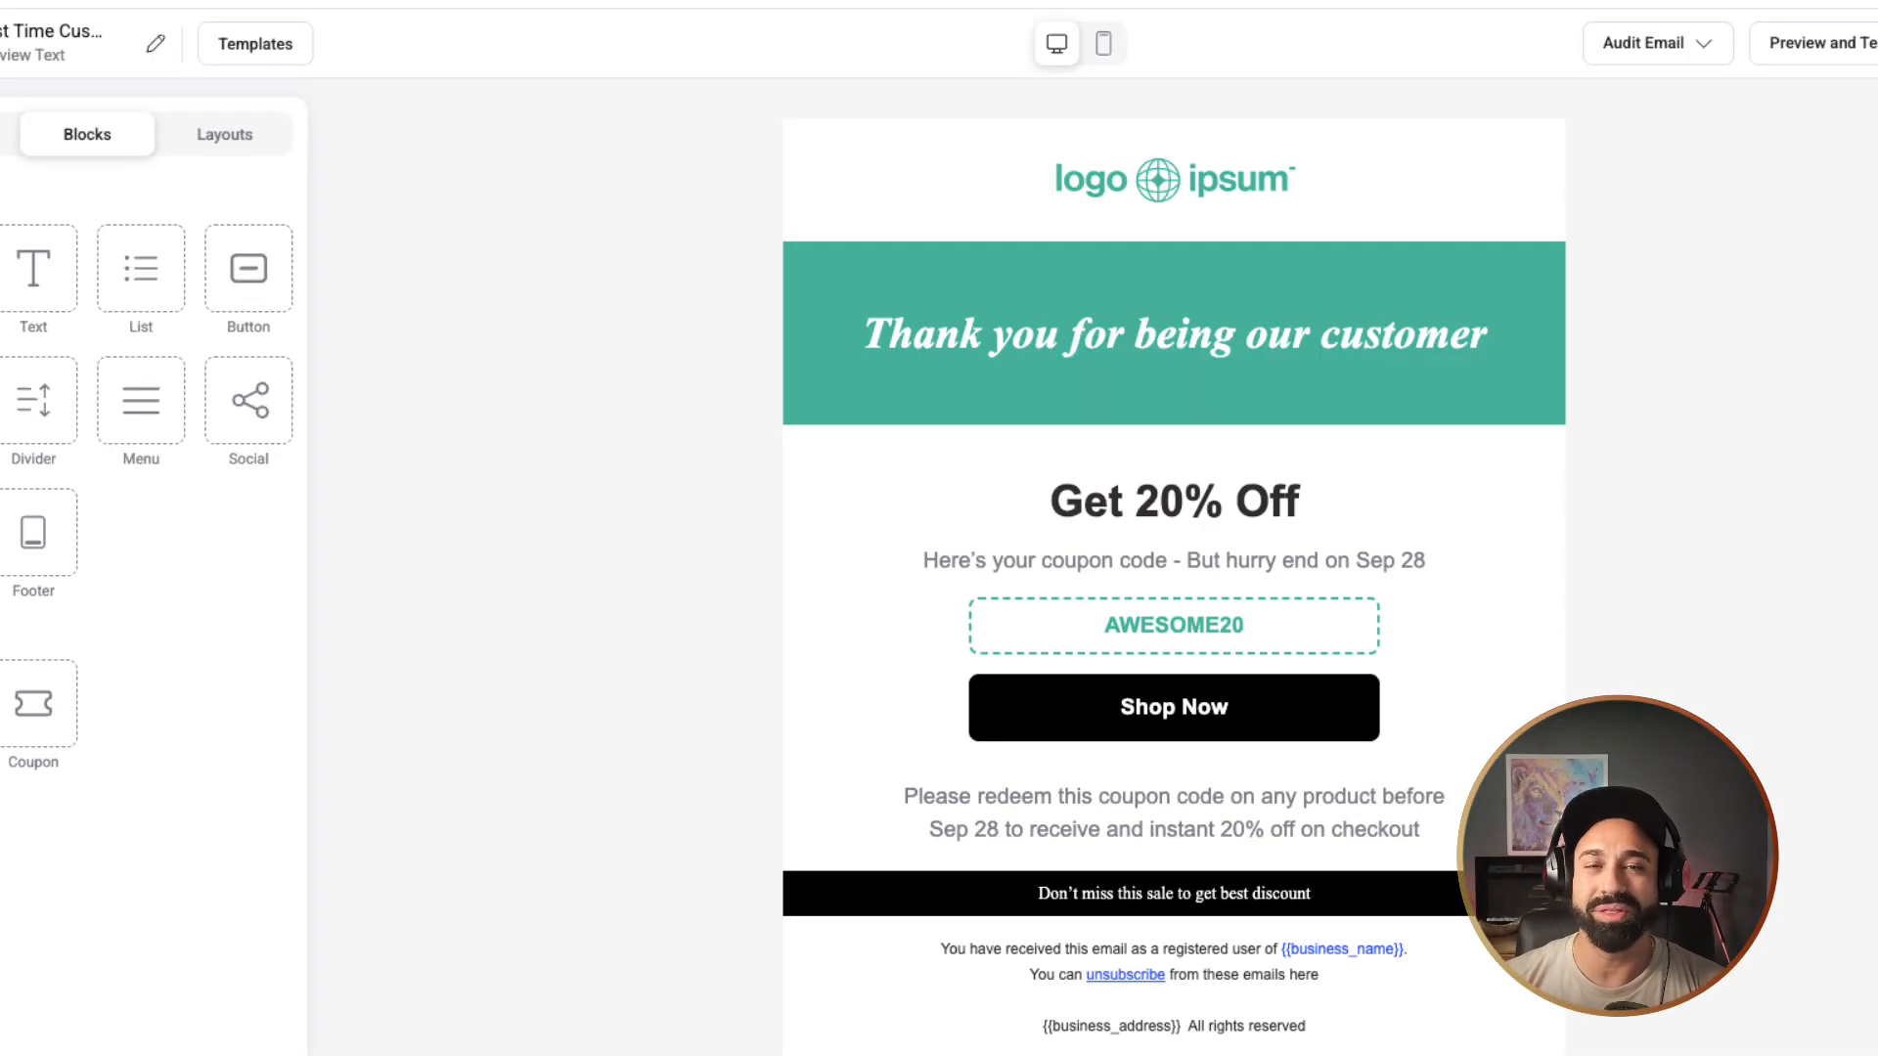
Step: Replace the template's logo with the Full Quiver Coffee image cropped-cropped-1.png from the media library's brand folder and set its width to 25%
left_click(1174, 180)
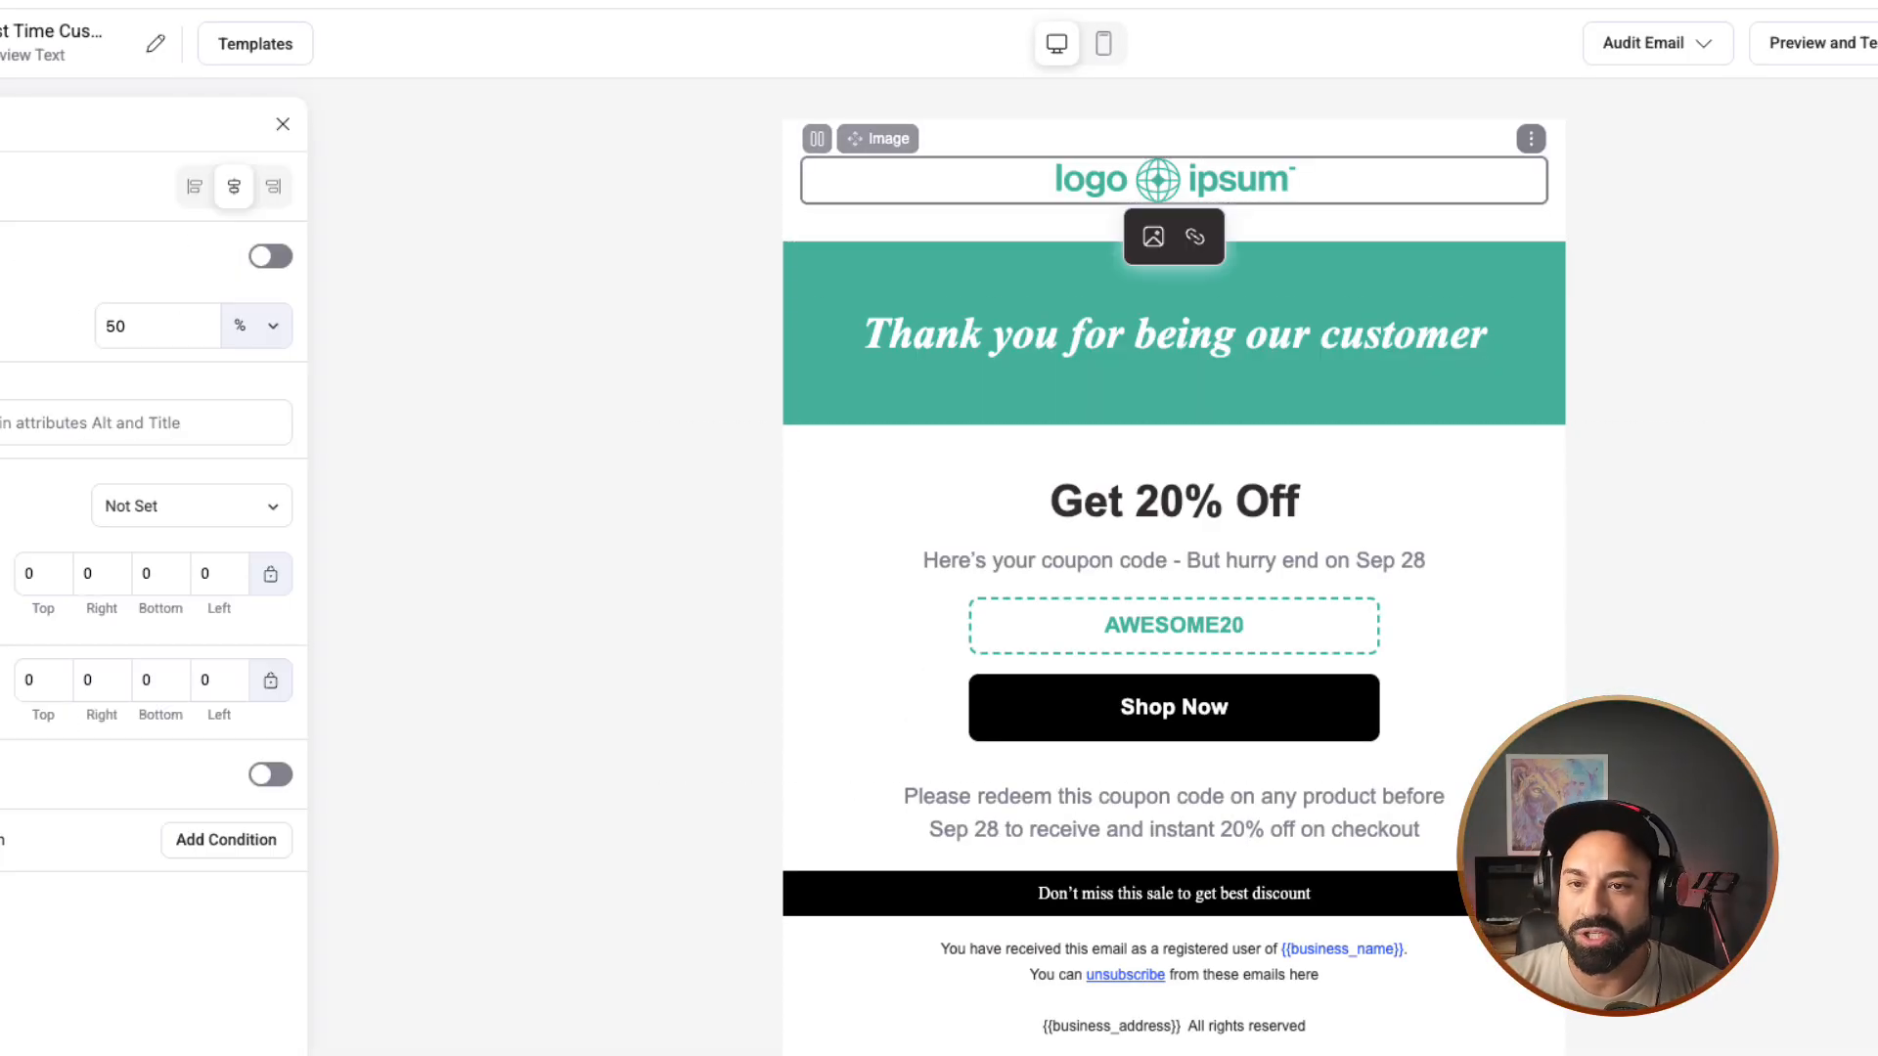
left_click(1153, 236)
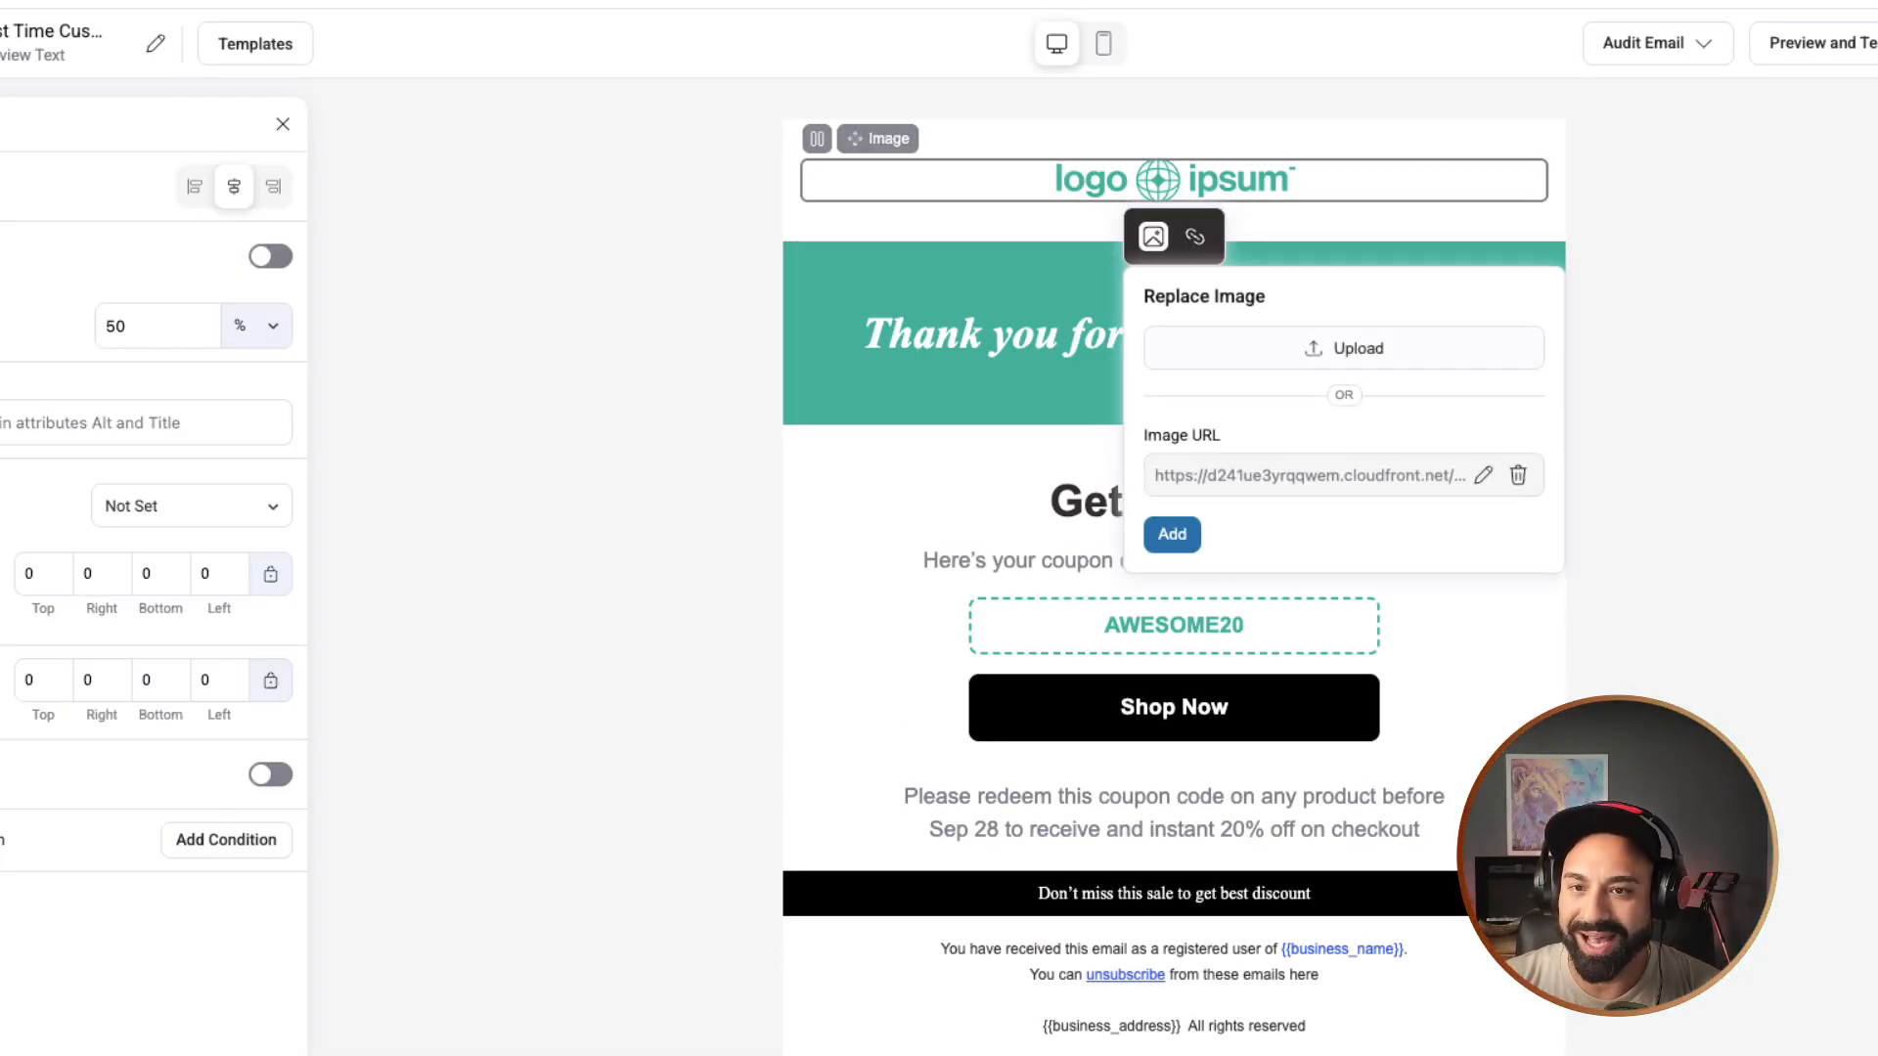
left_click(1343, 348)
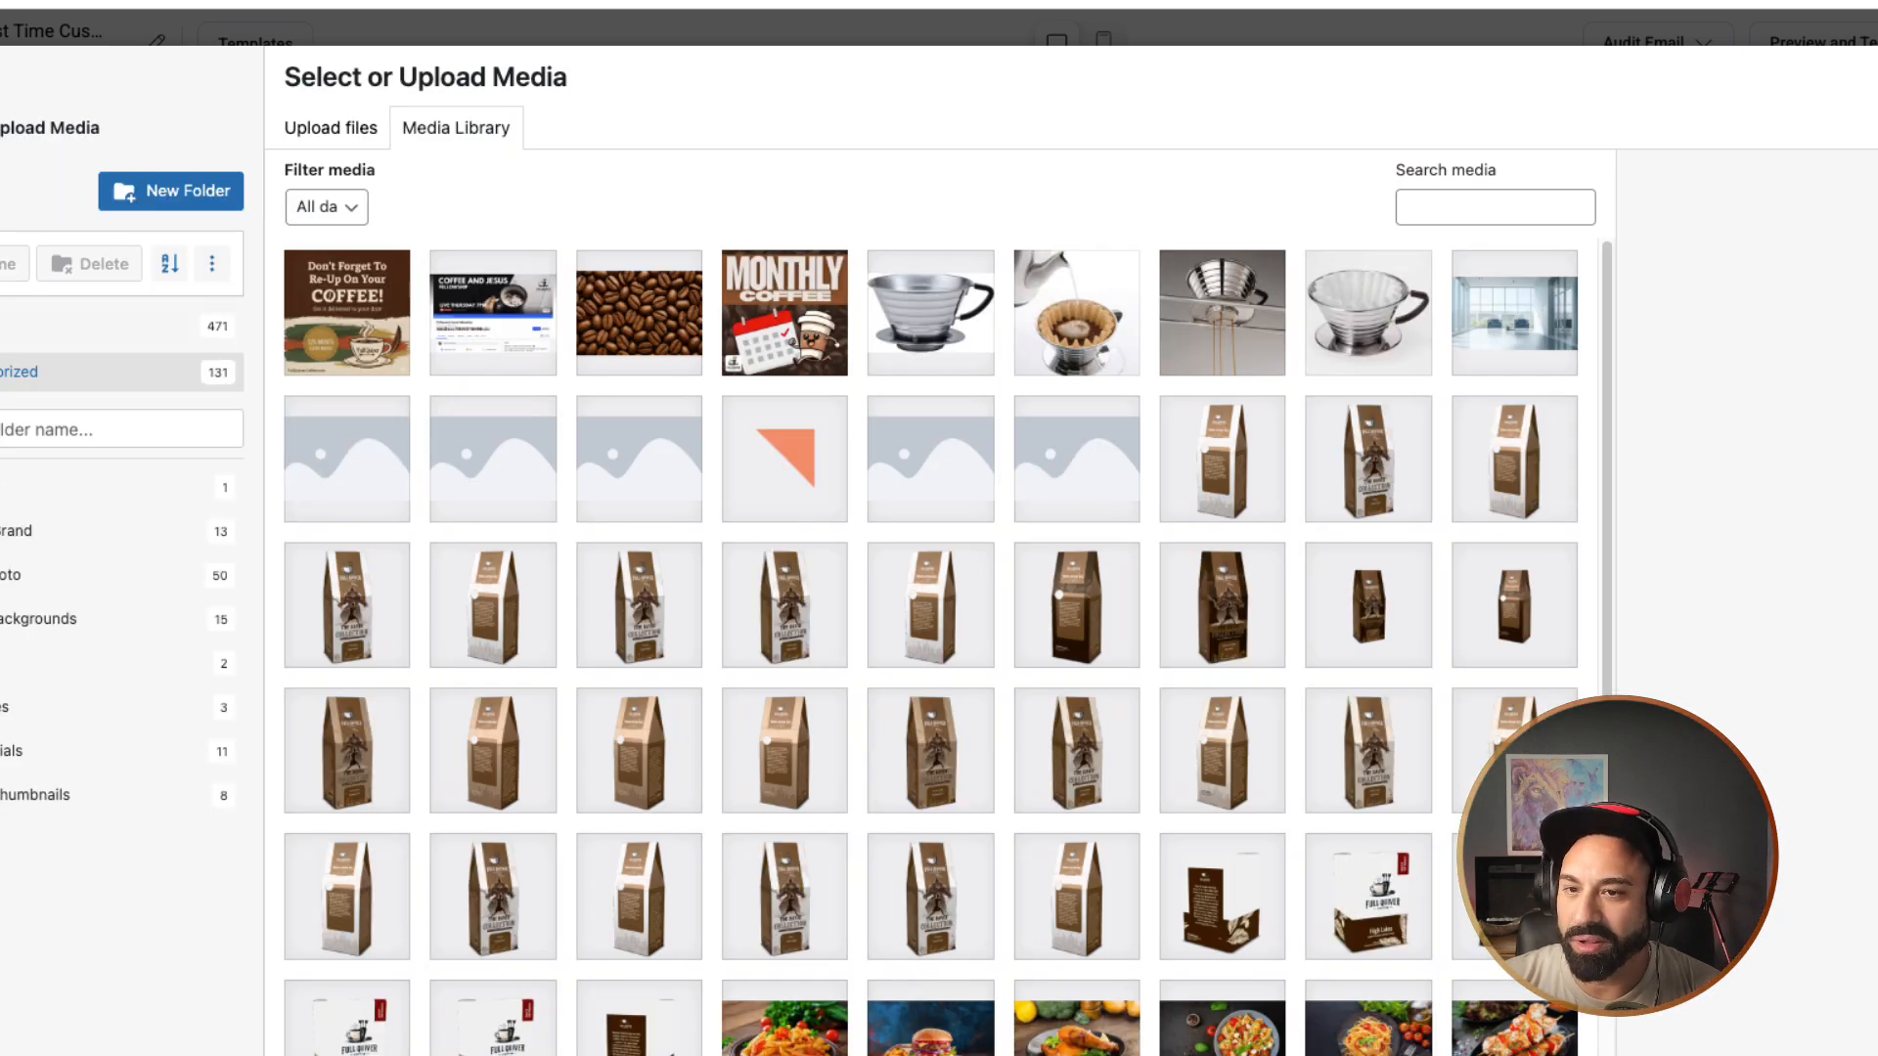
left_click(16, 531)
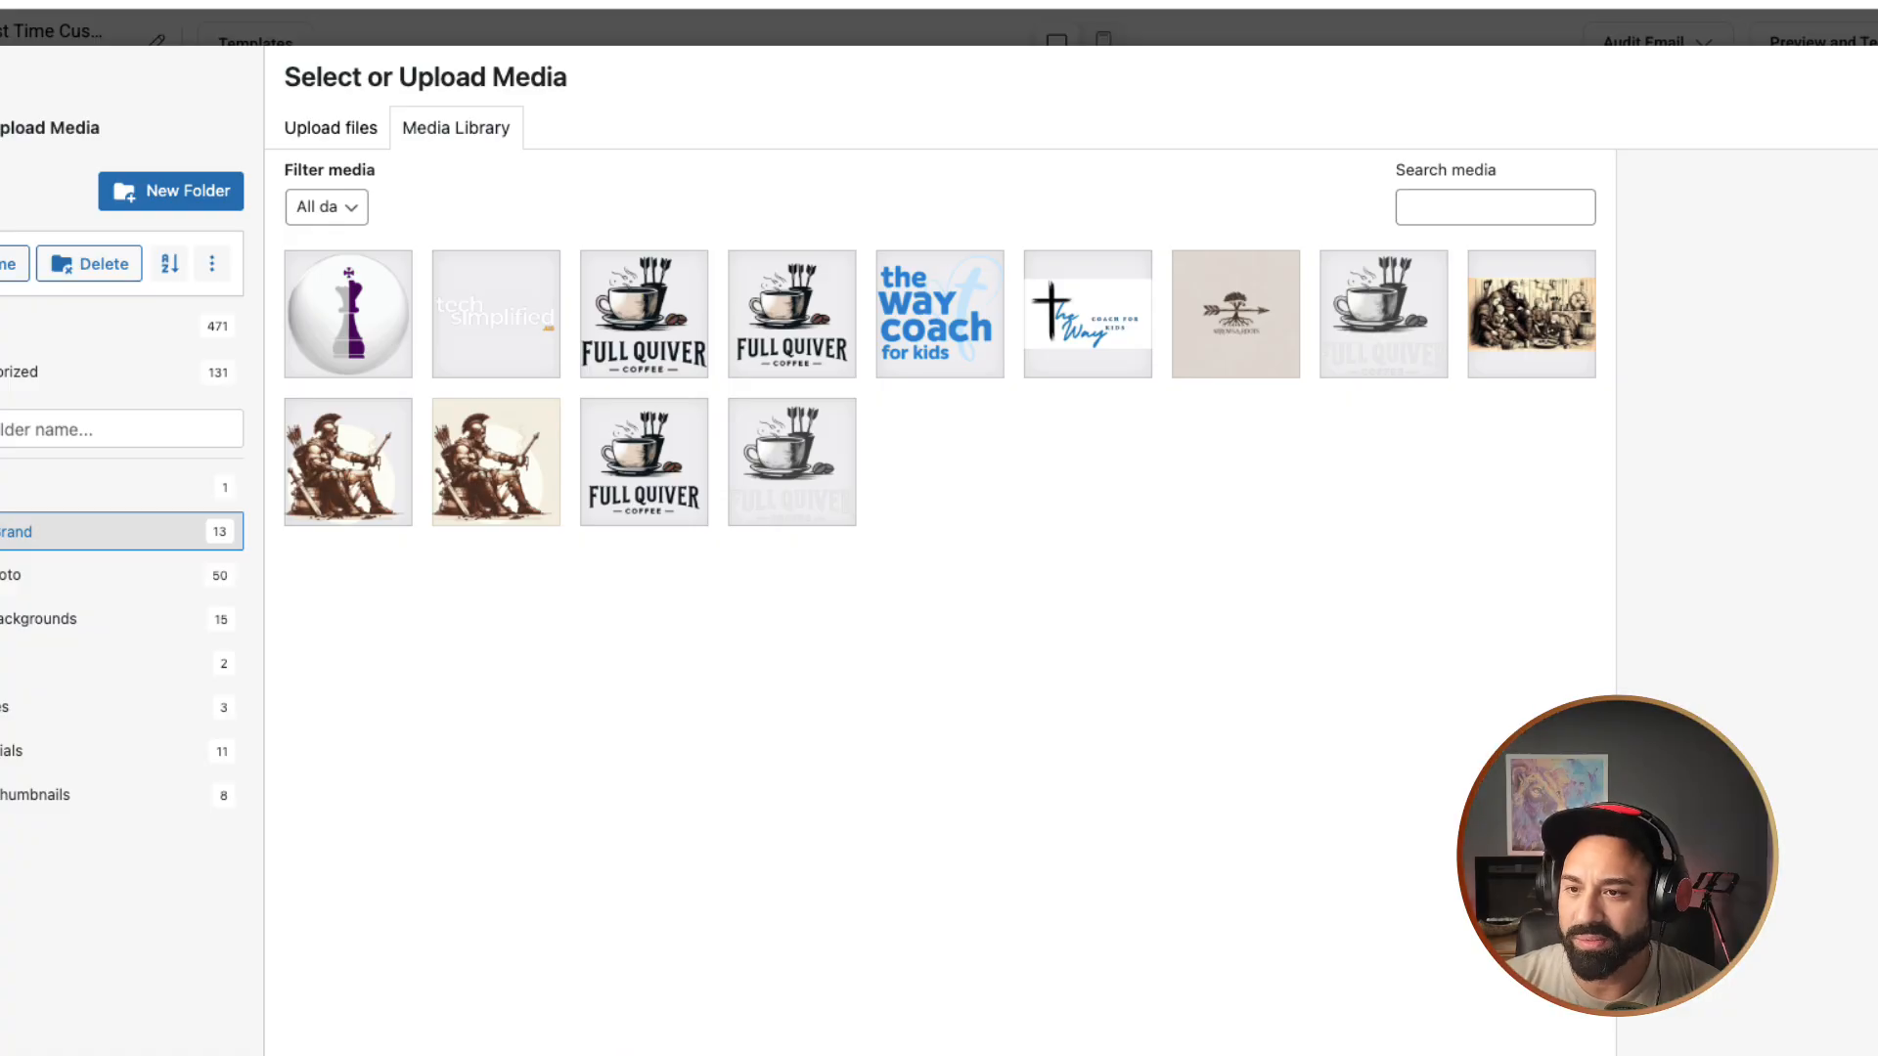
left_click(643, 314)
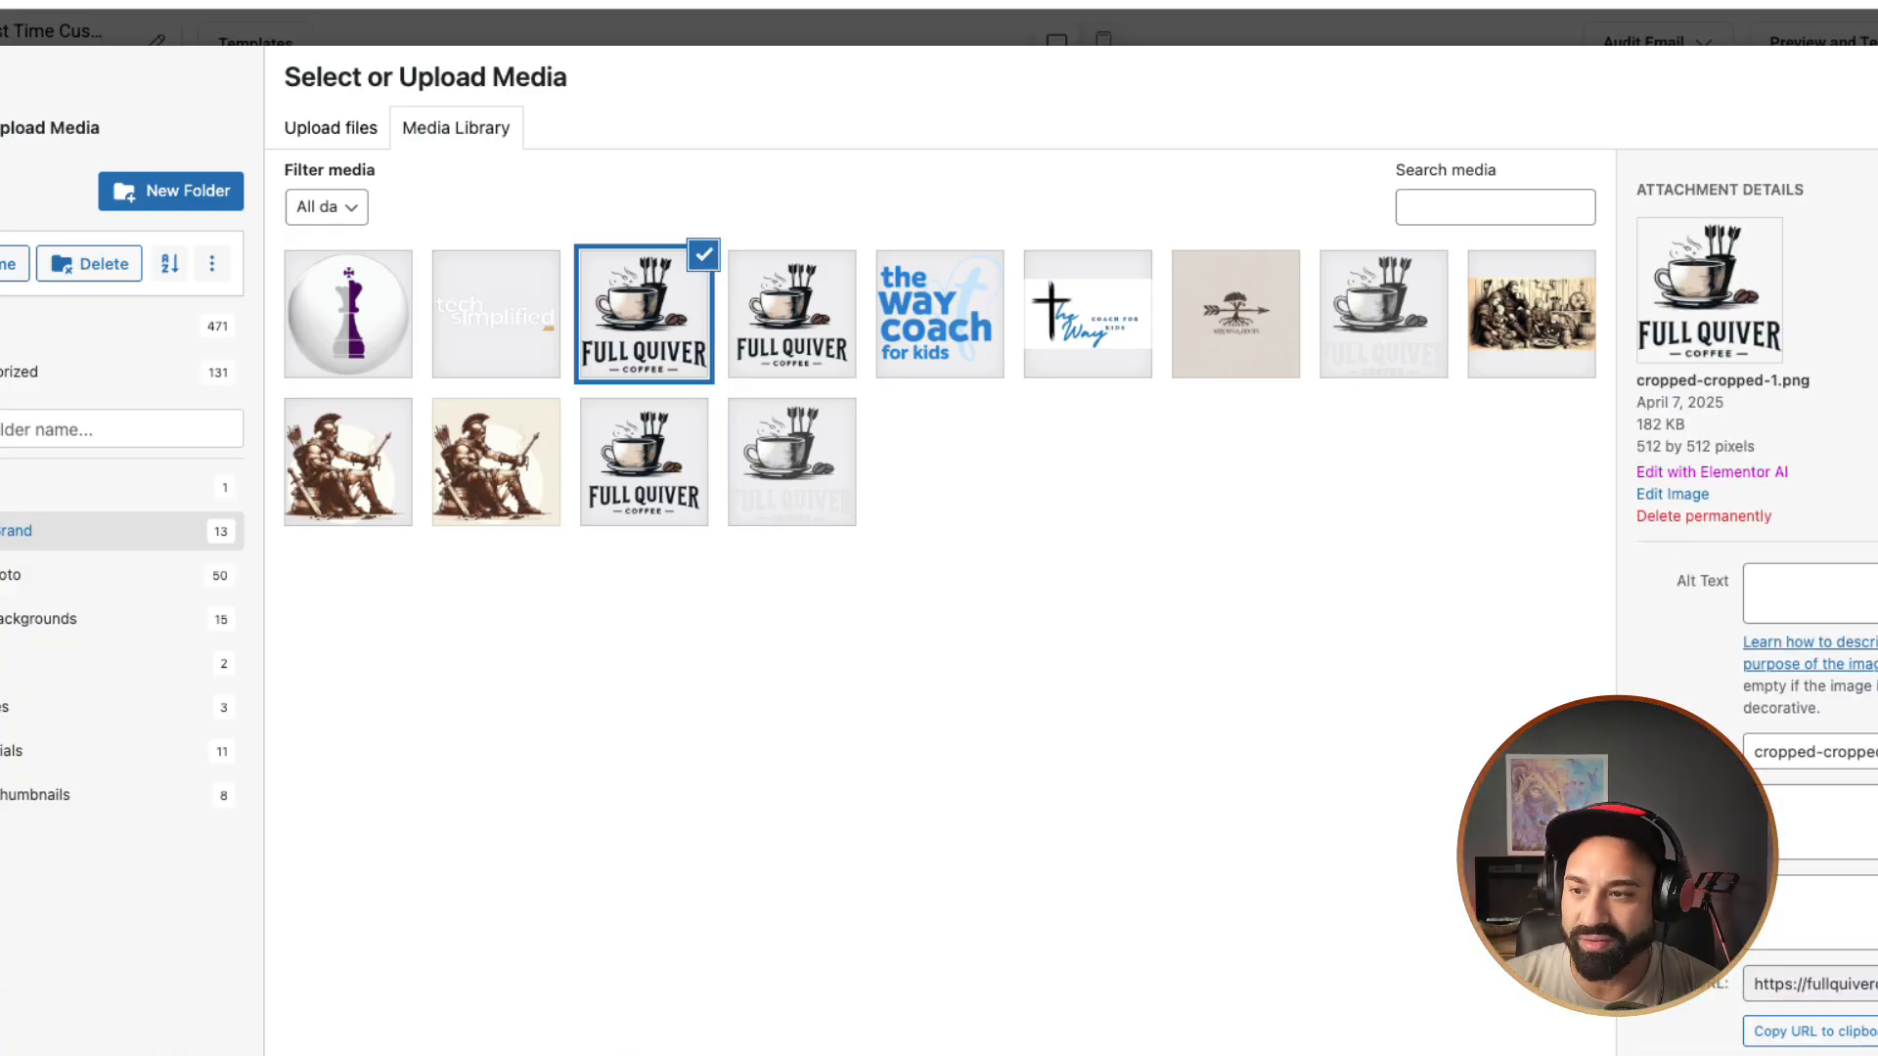
left_click(1873, 1051)
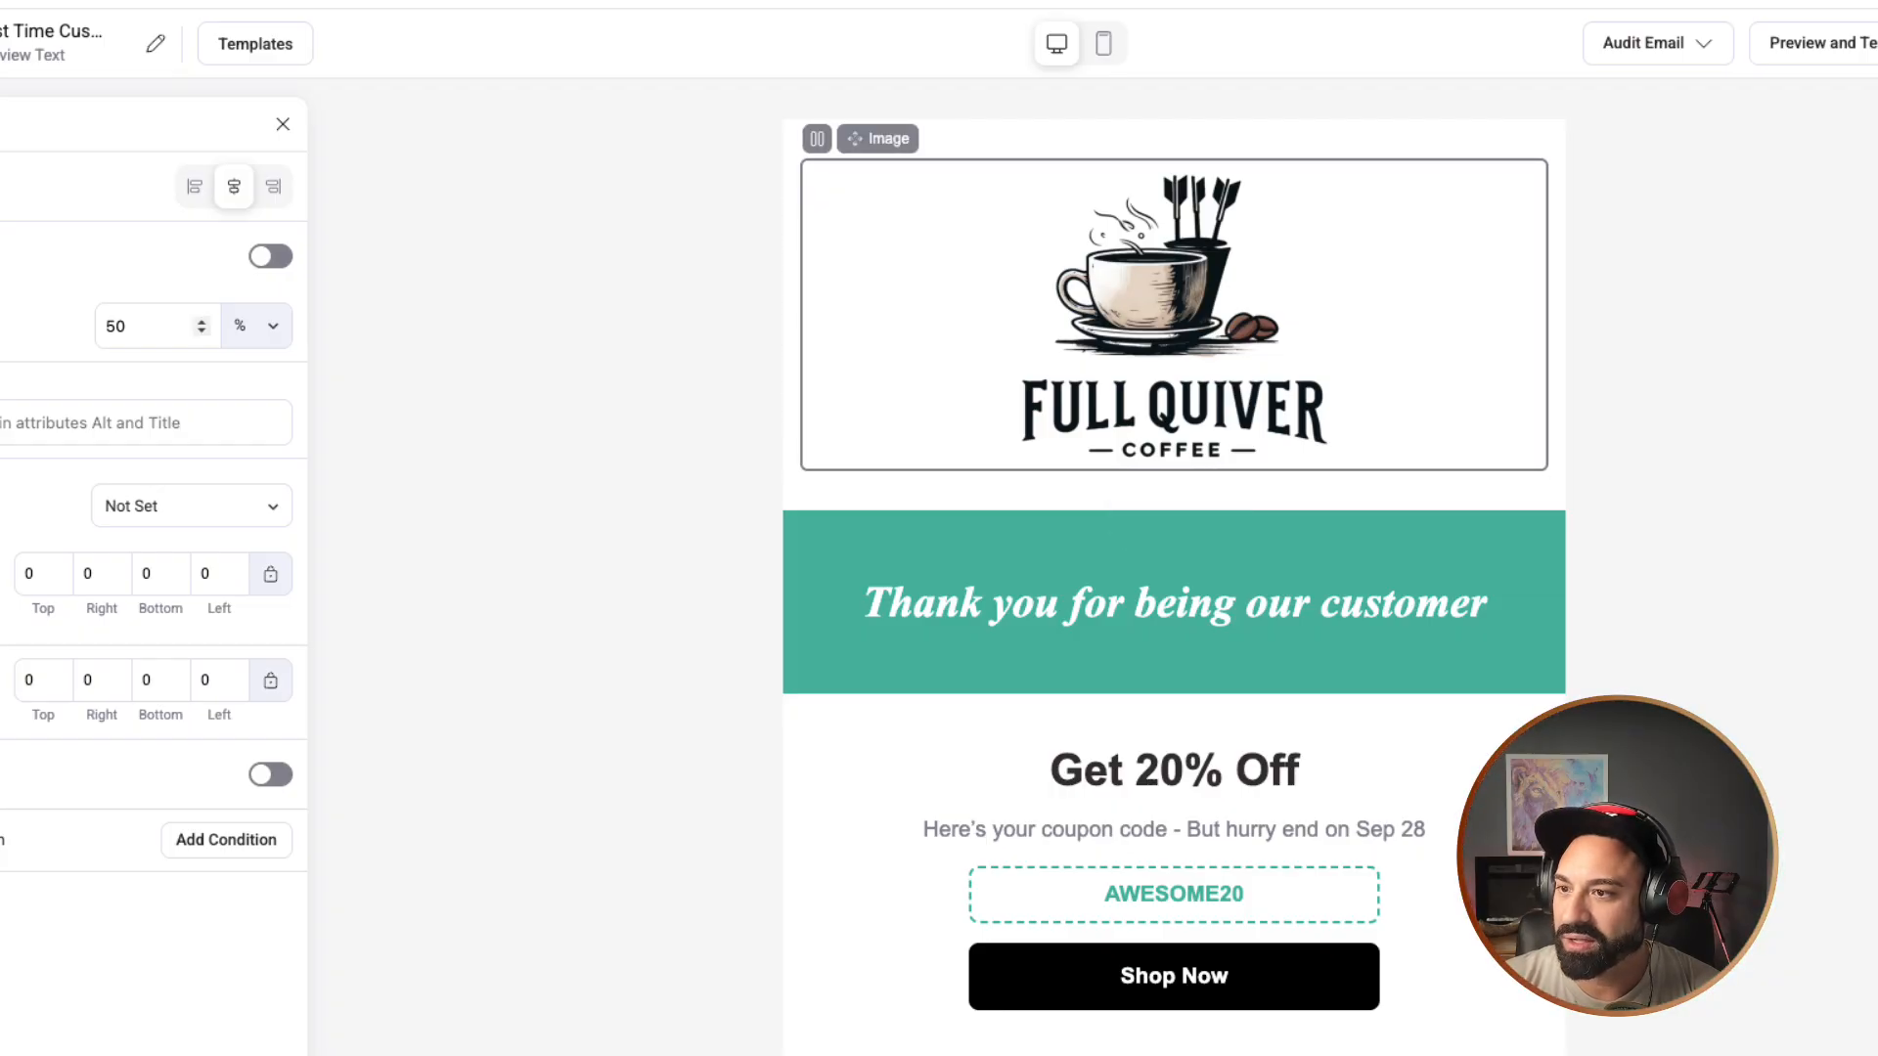
left_click(202, 332)
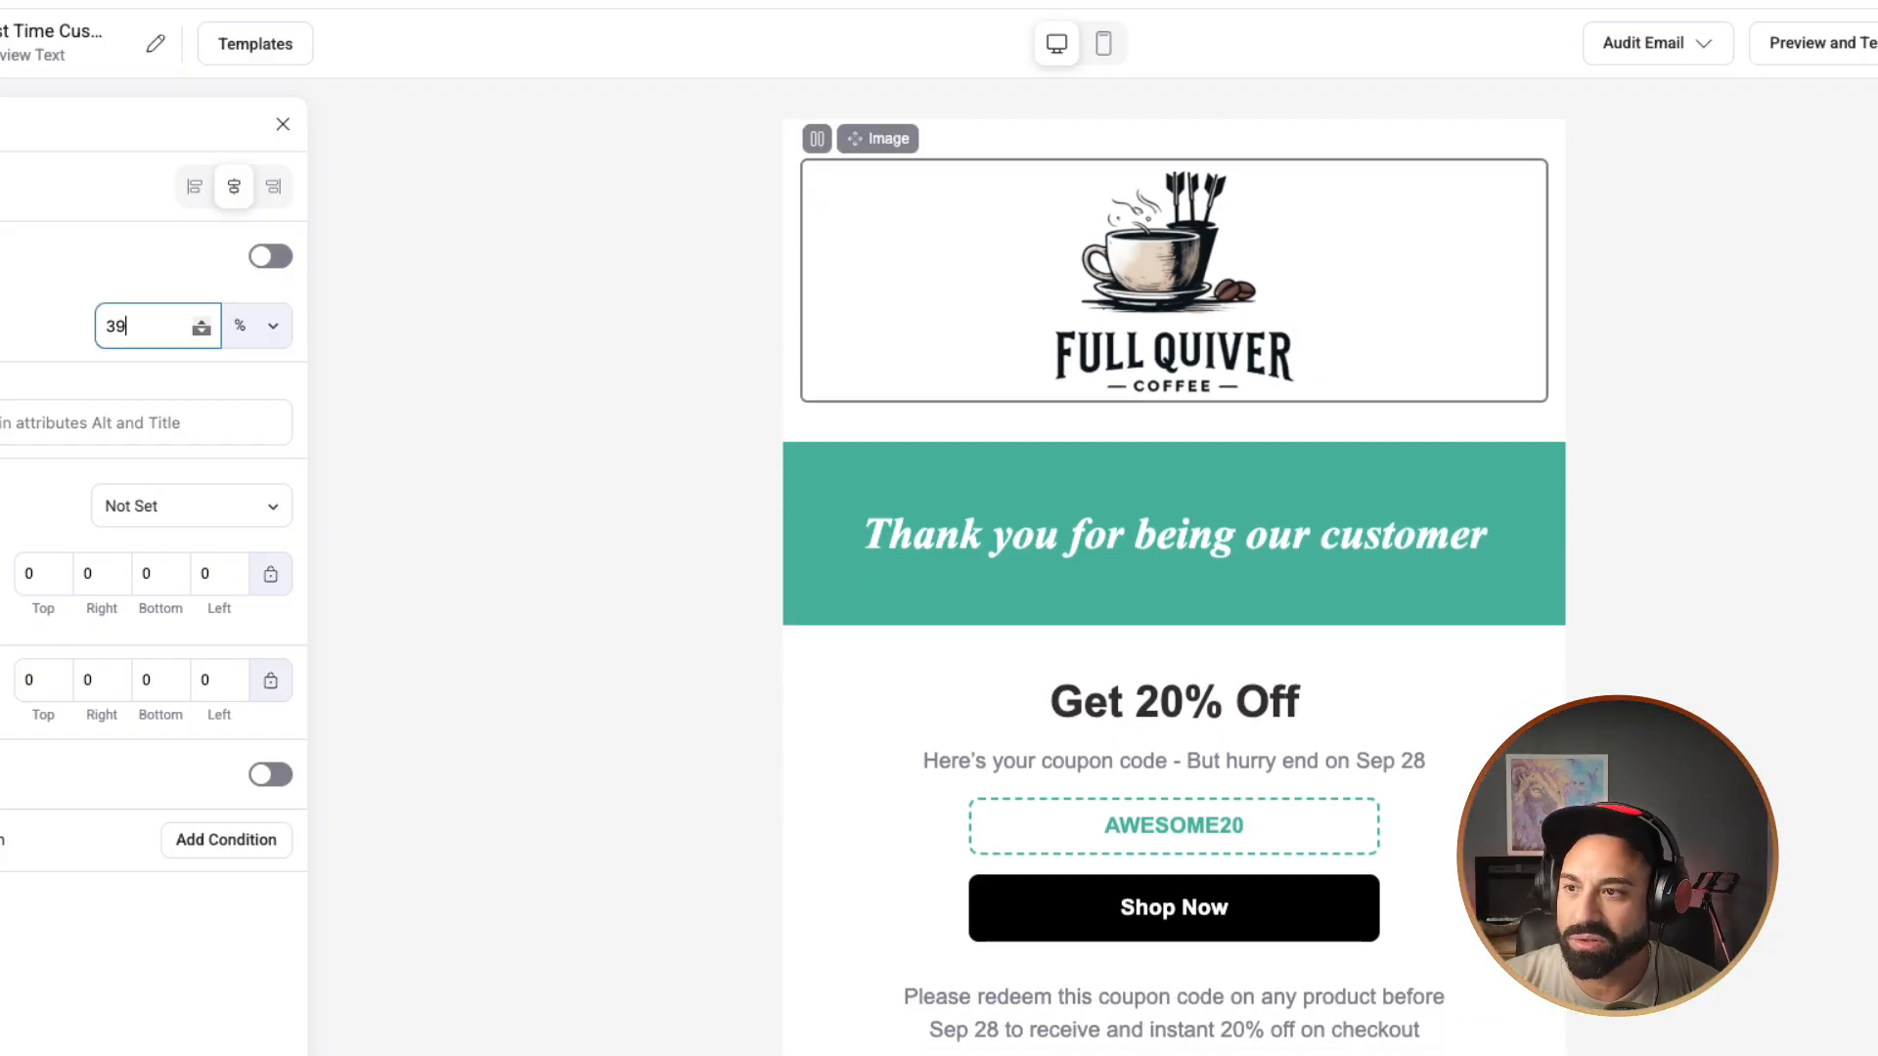
left_click(201, 332)
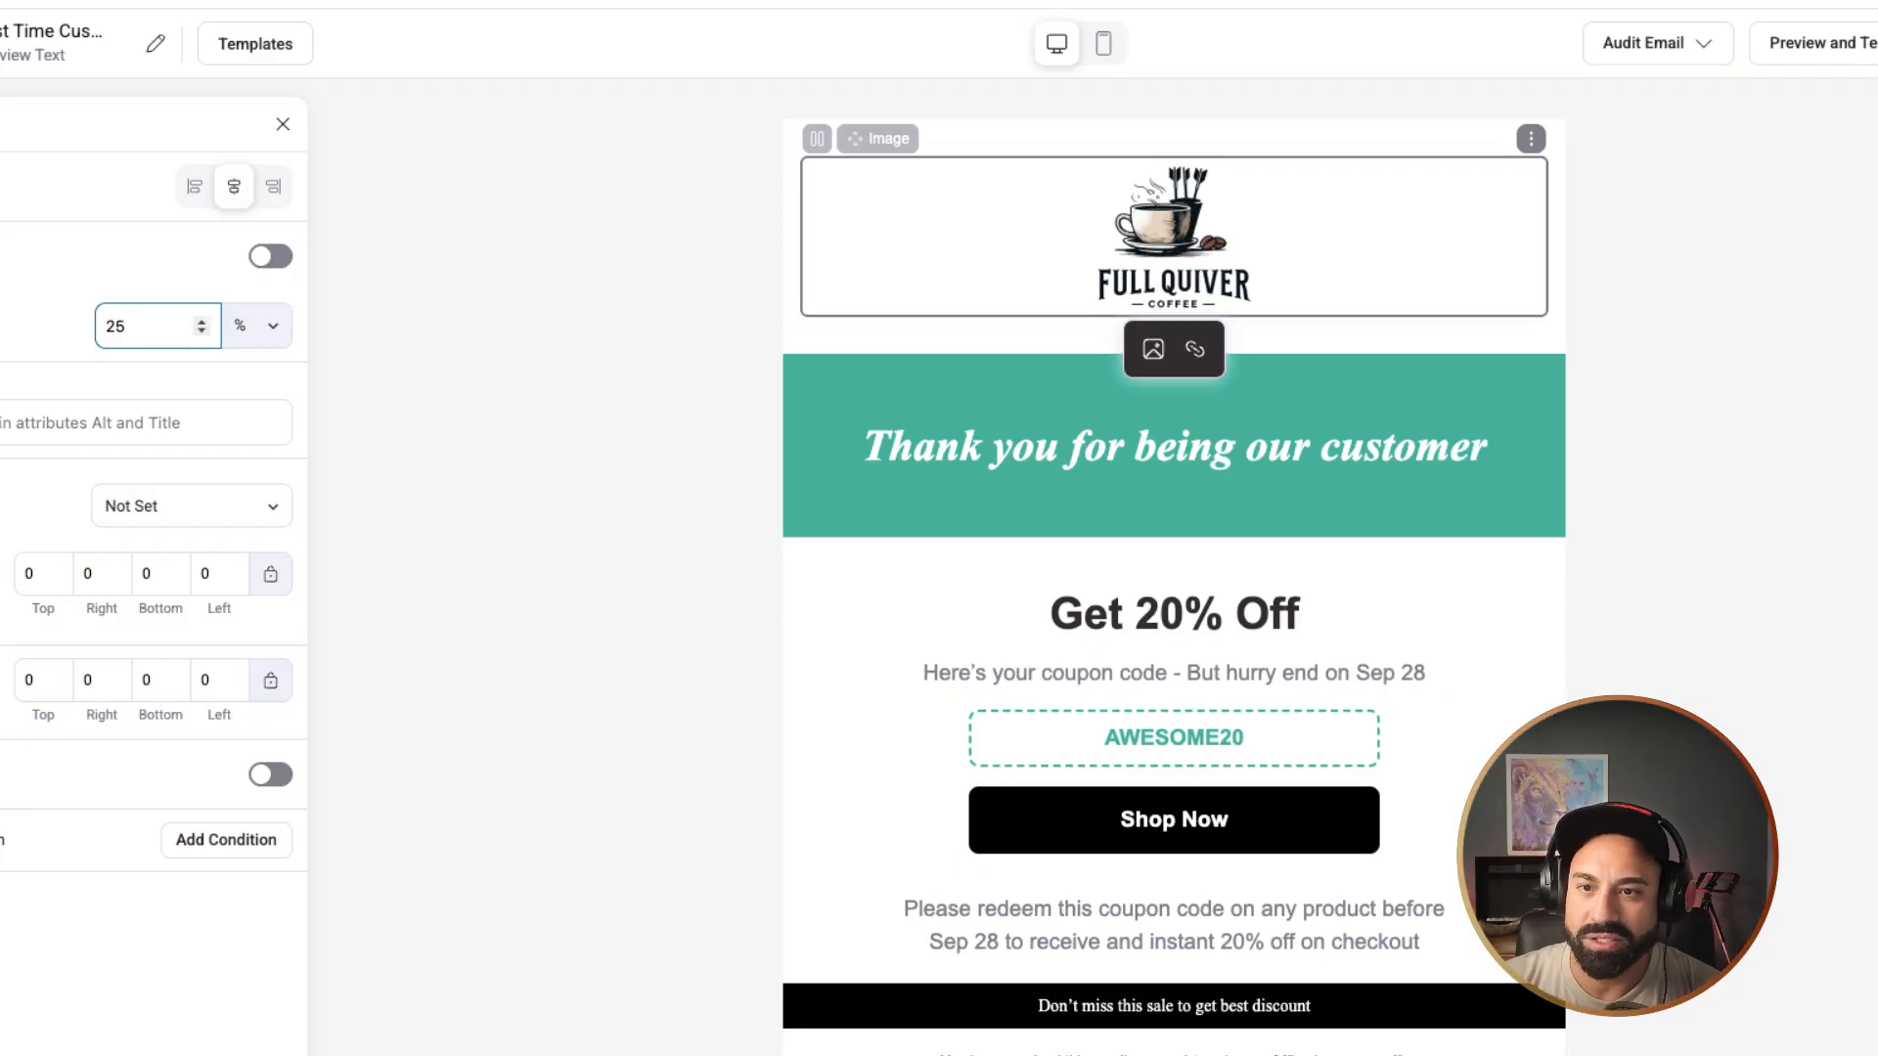
Step: Try yellow, grey, white and dark red as the thank-you section's background, and settle on beige #ede6d2
left_click(706, 445)
left_click(860, 391)
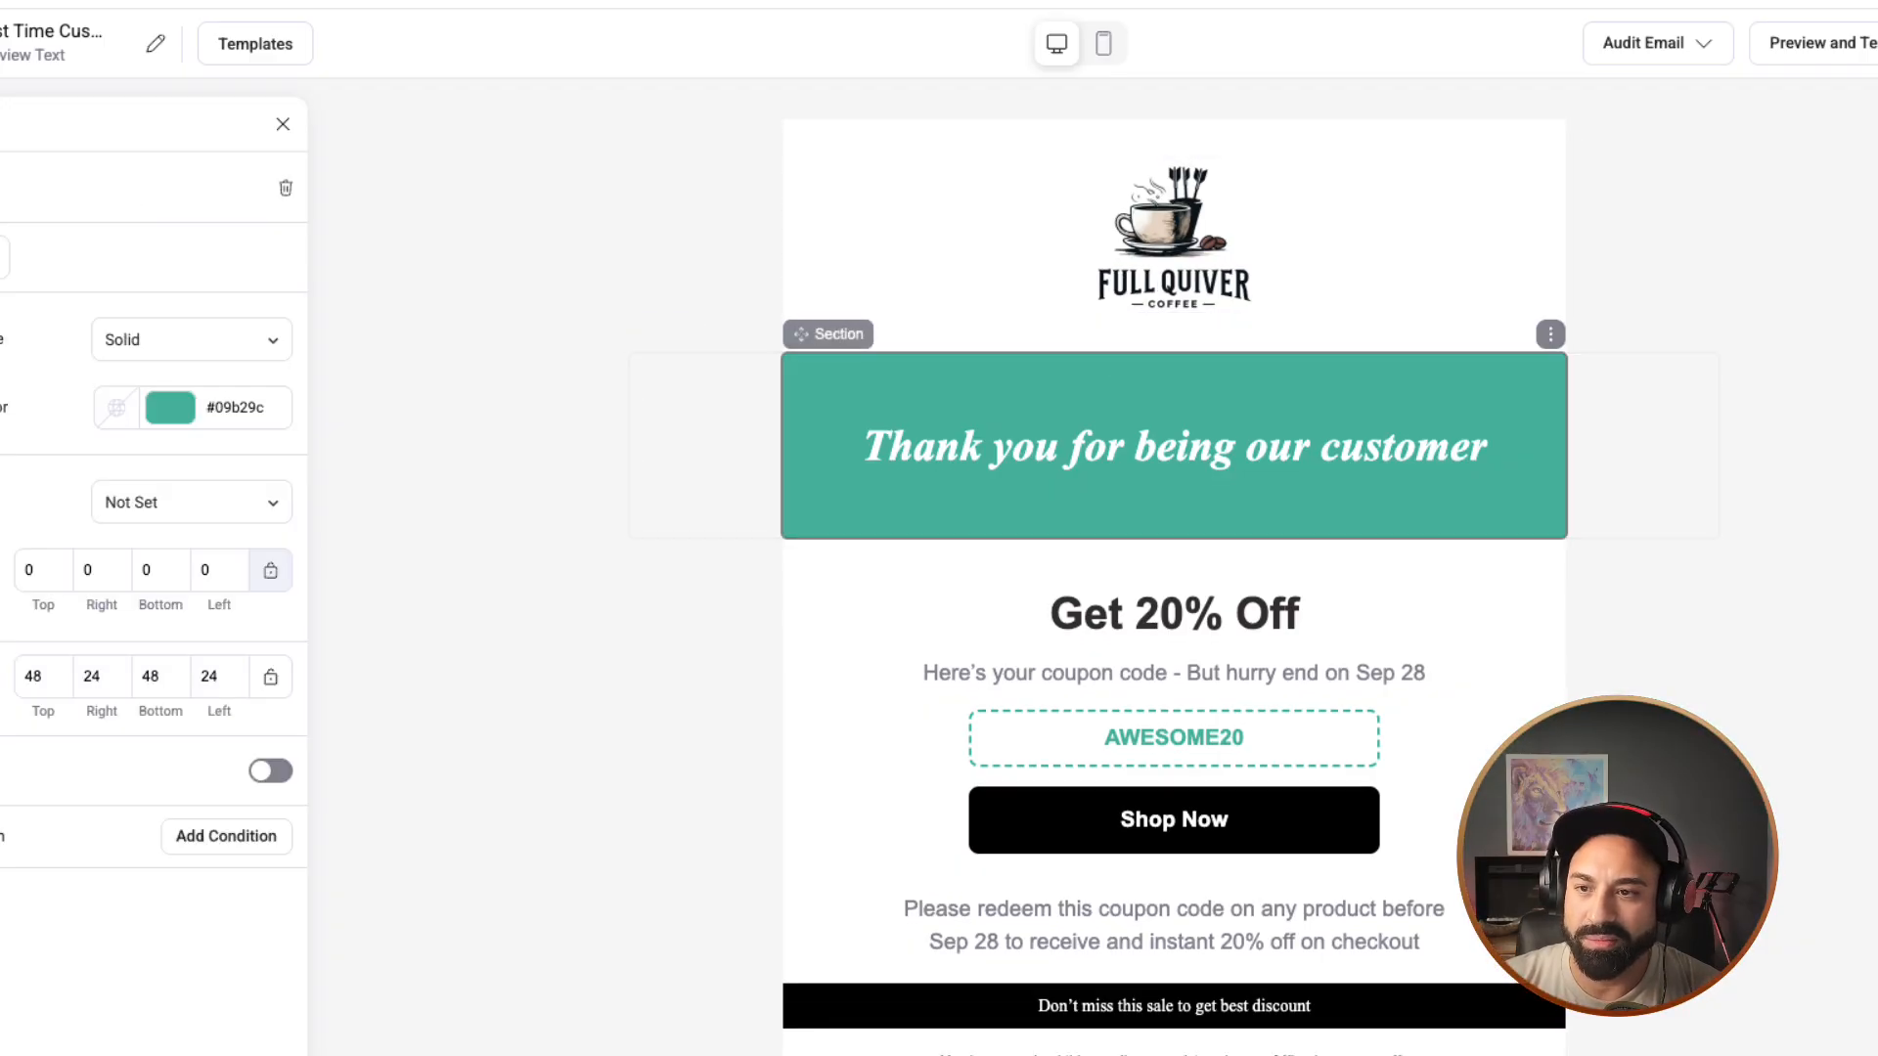
left_click(170, 407)
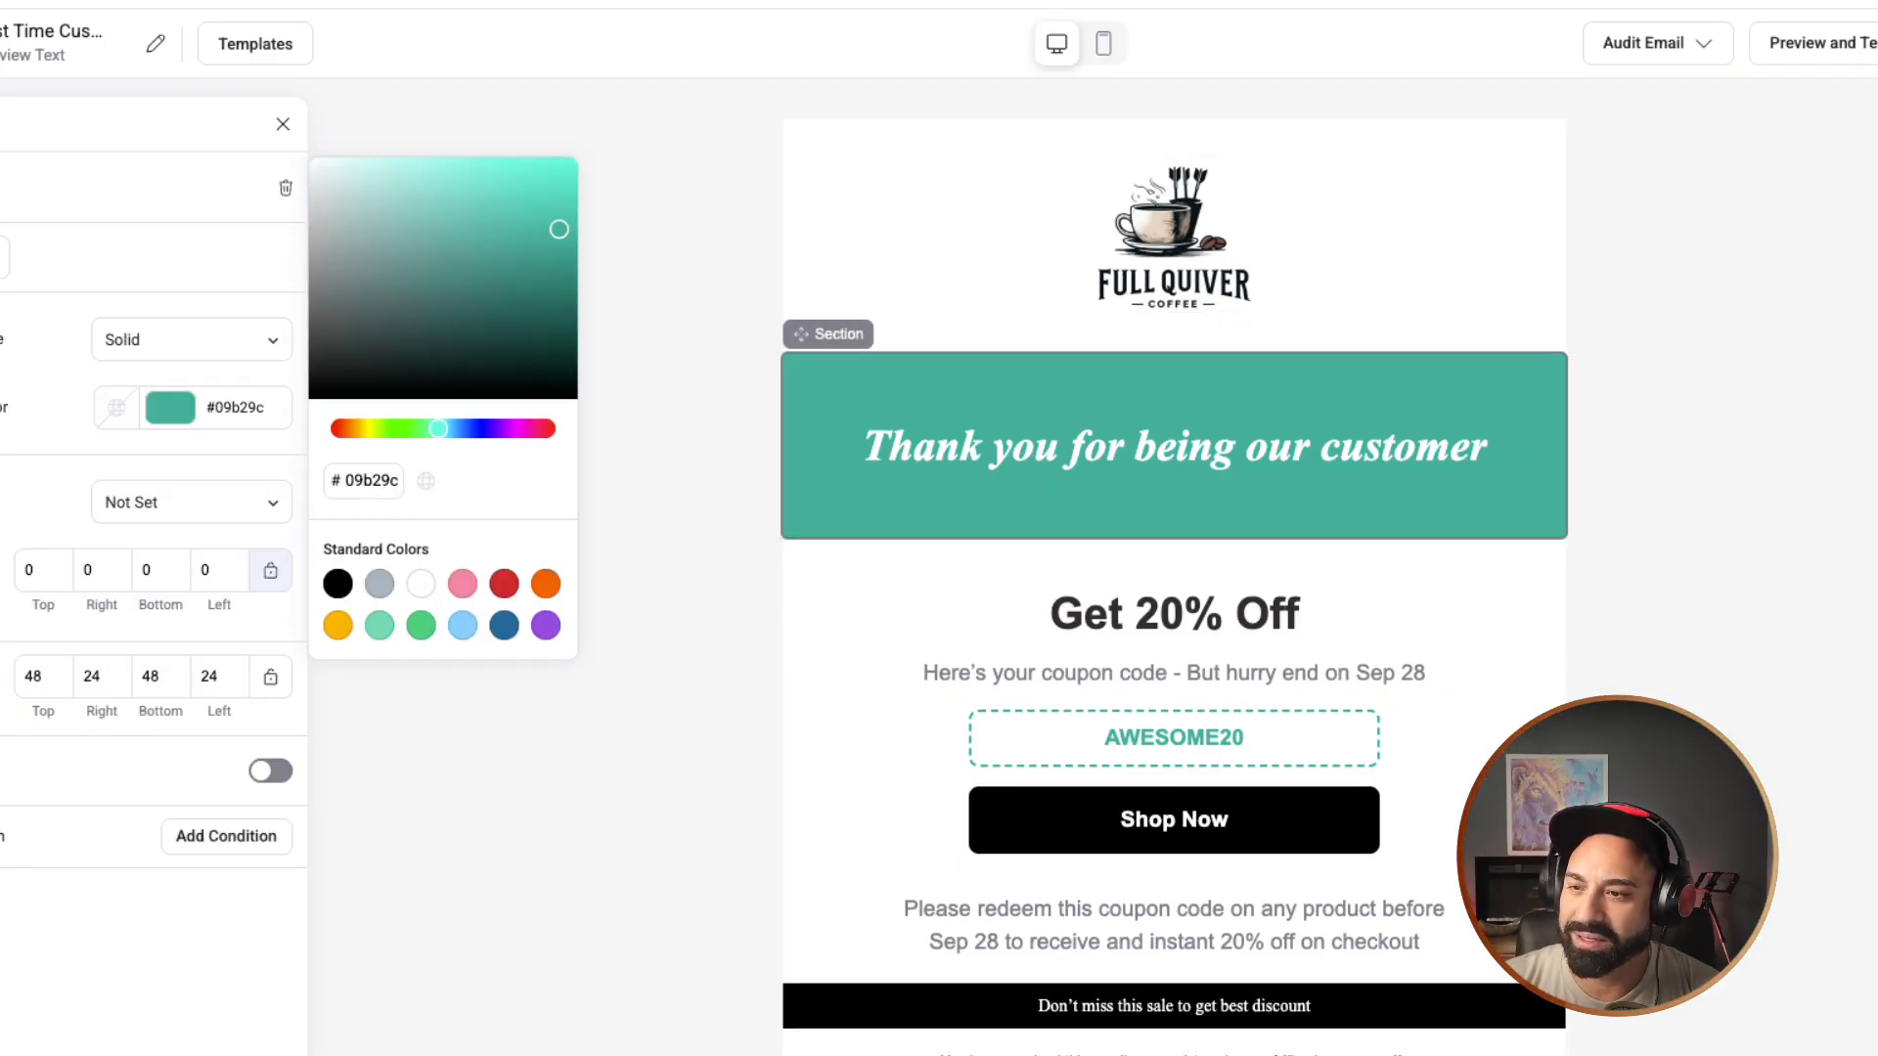
left_click(337, 624)
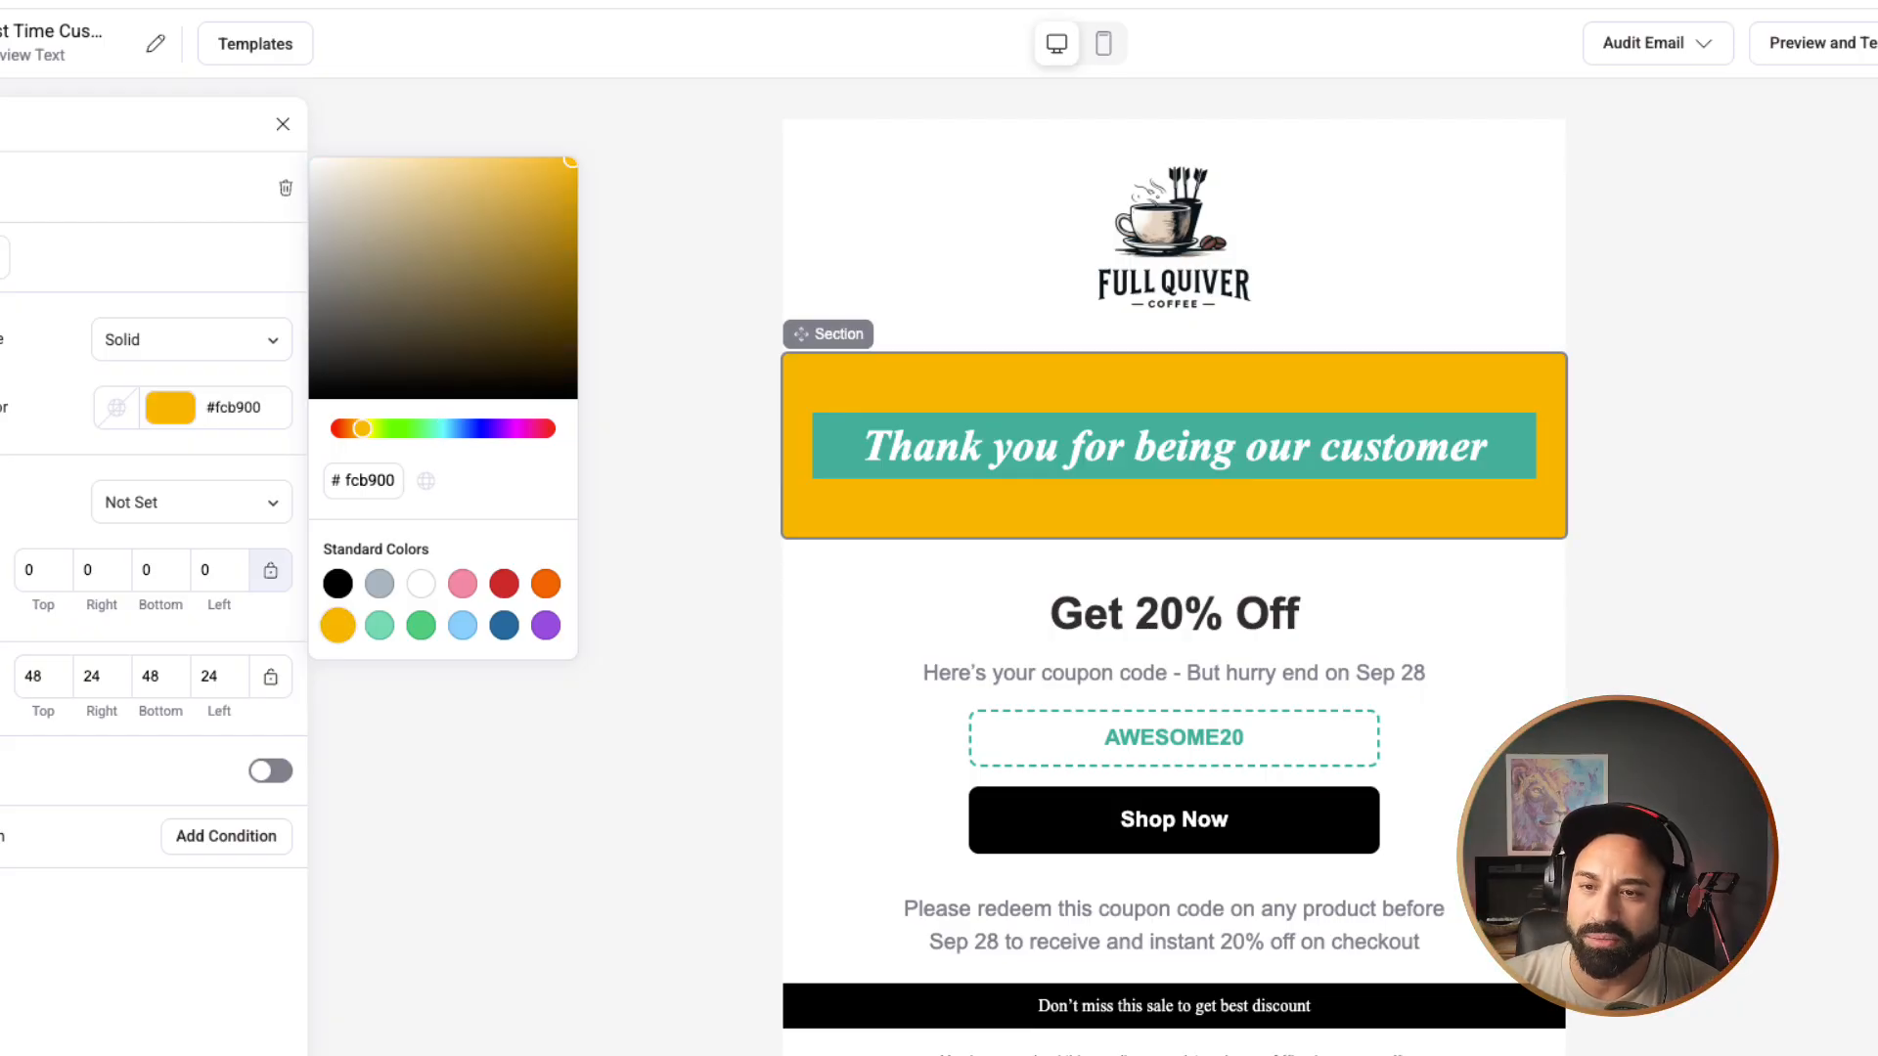
left_click(379, 584)
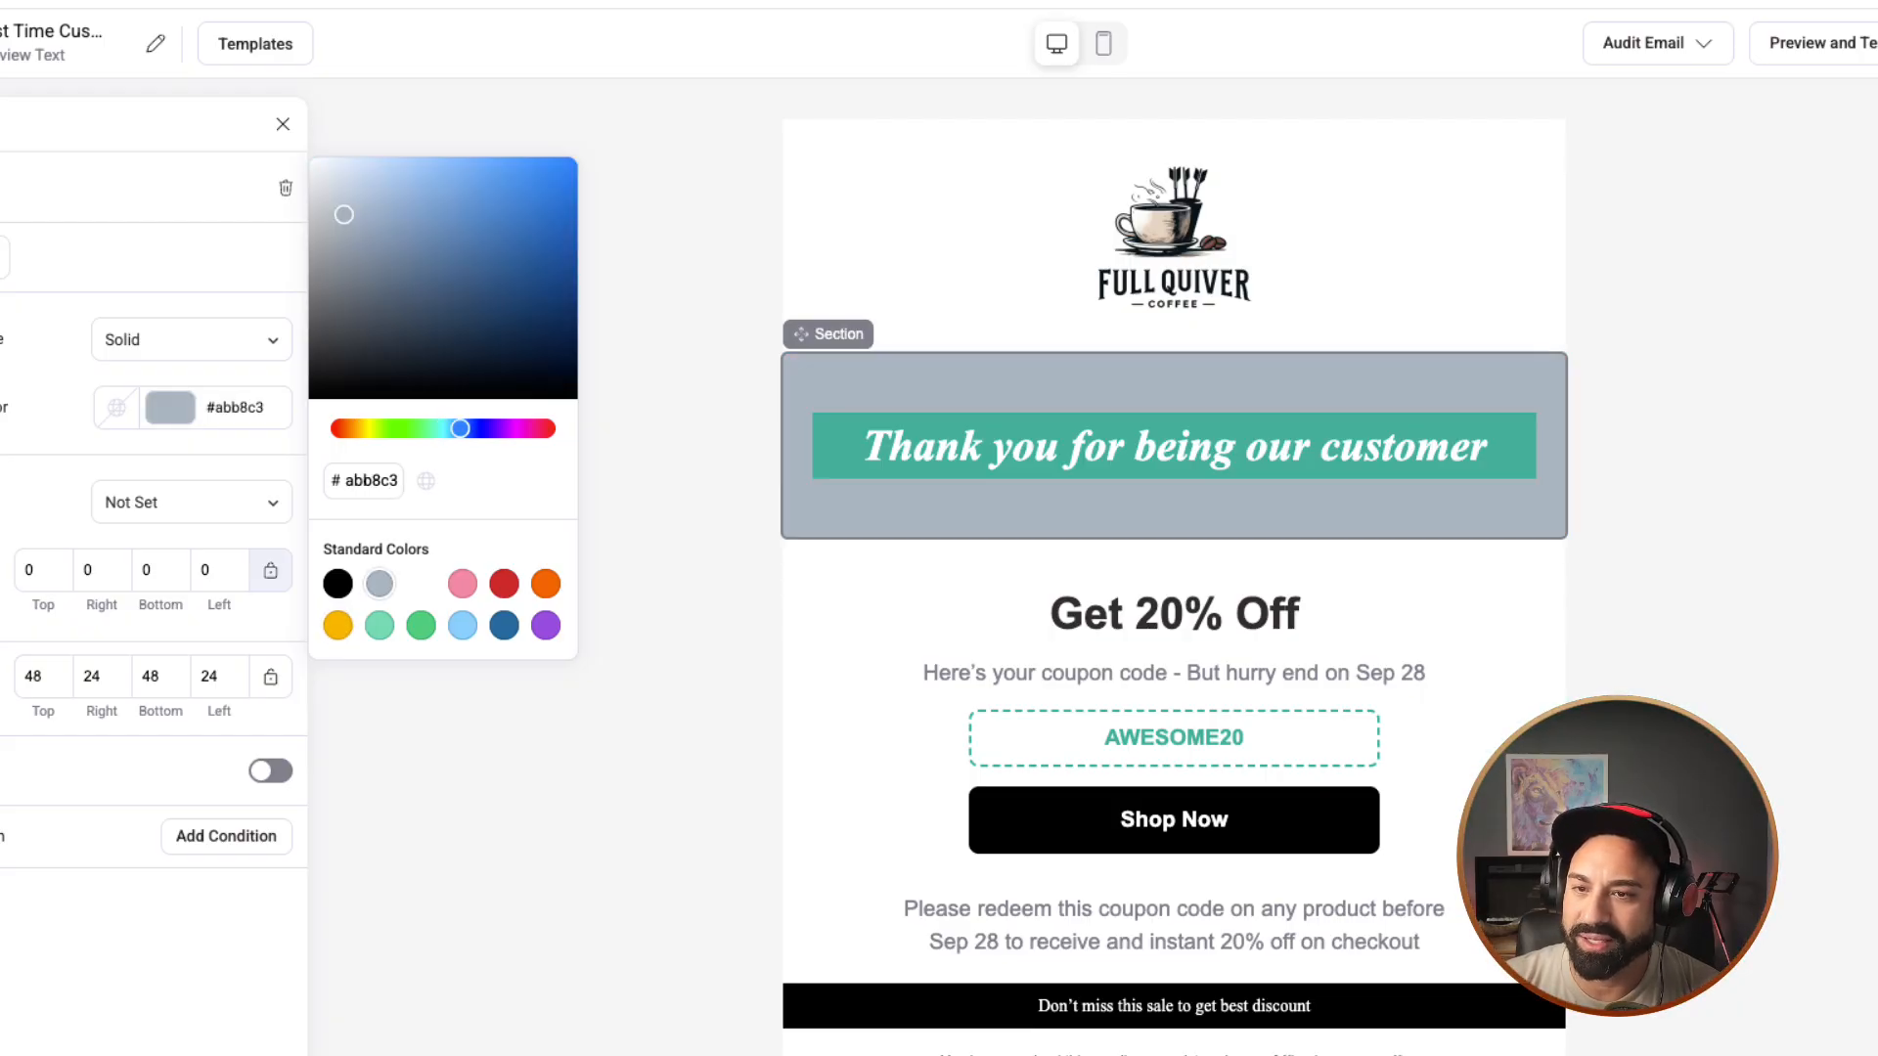
left_click(420, 583)
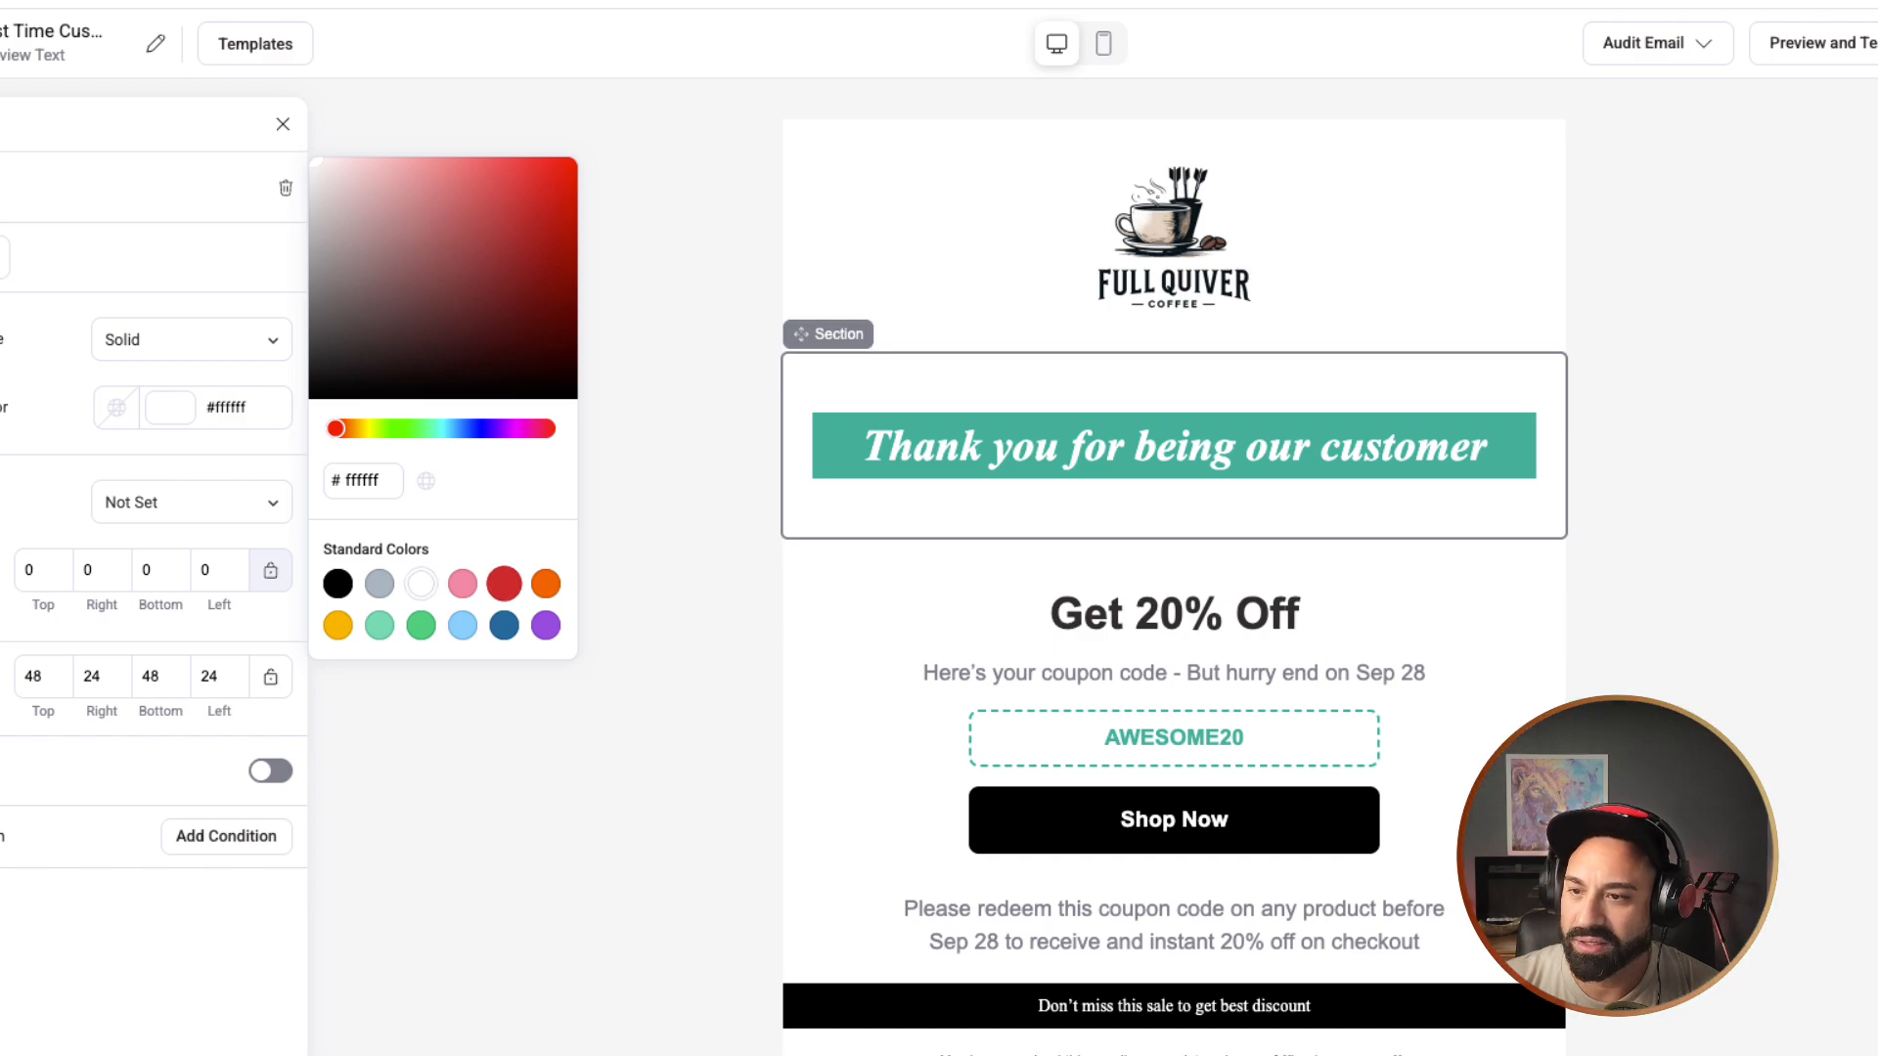
left_click(504, 584)
left_click_drag(514, 203, 526, 317)
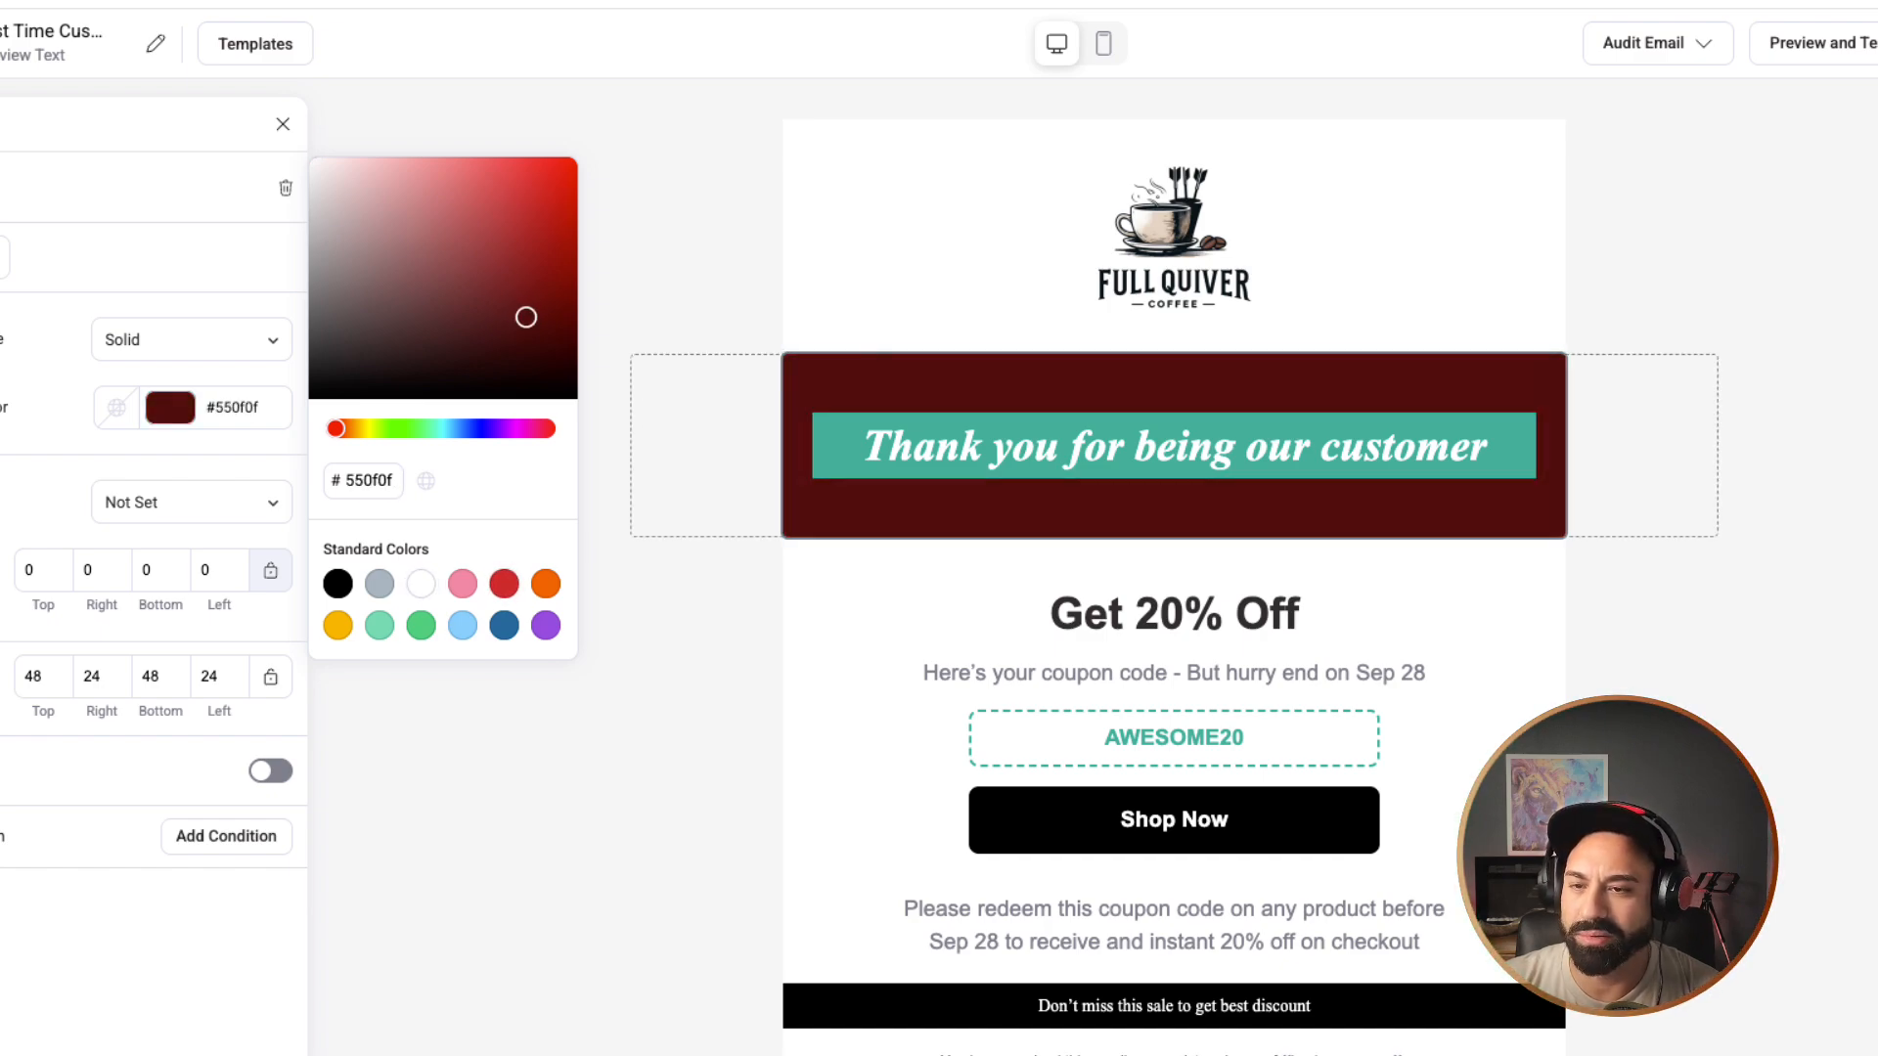
left_click(337, 625)
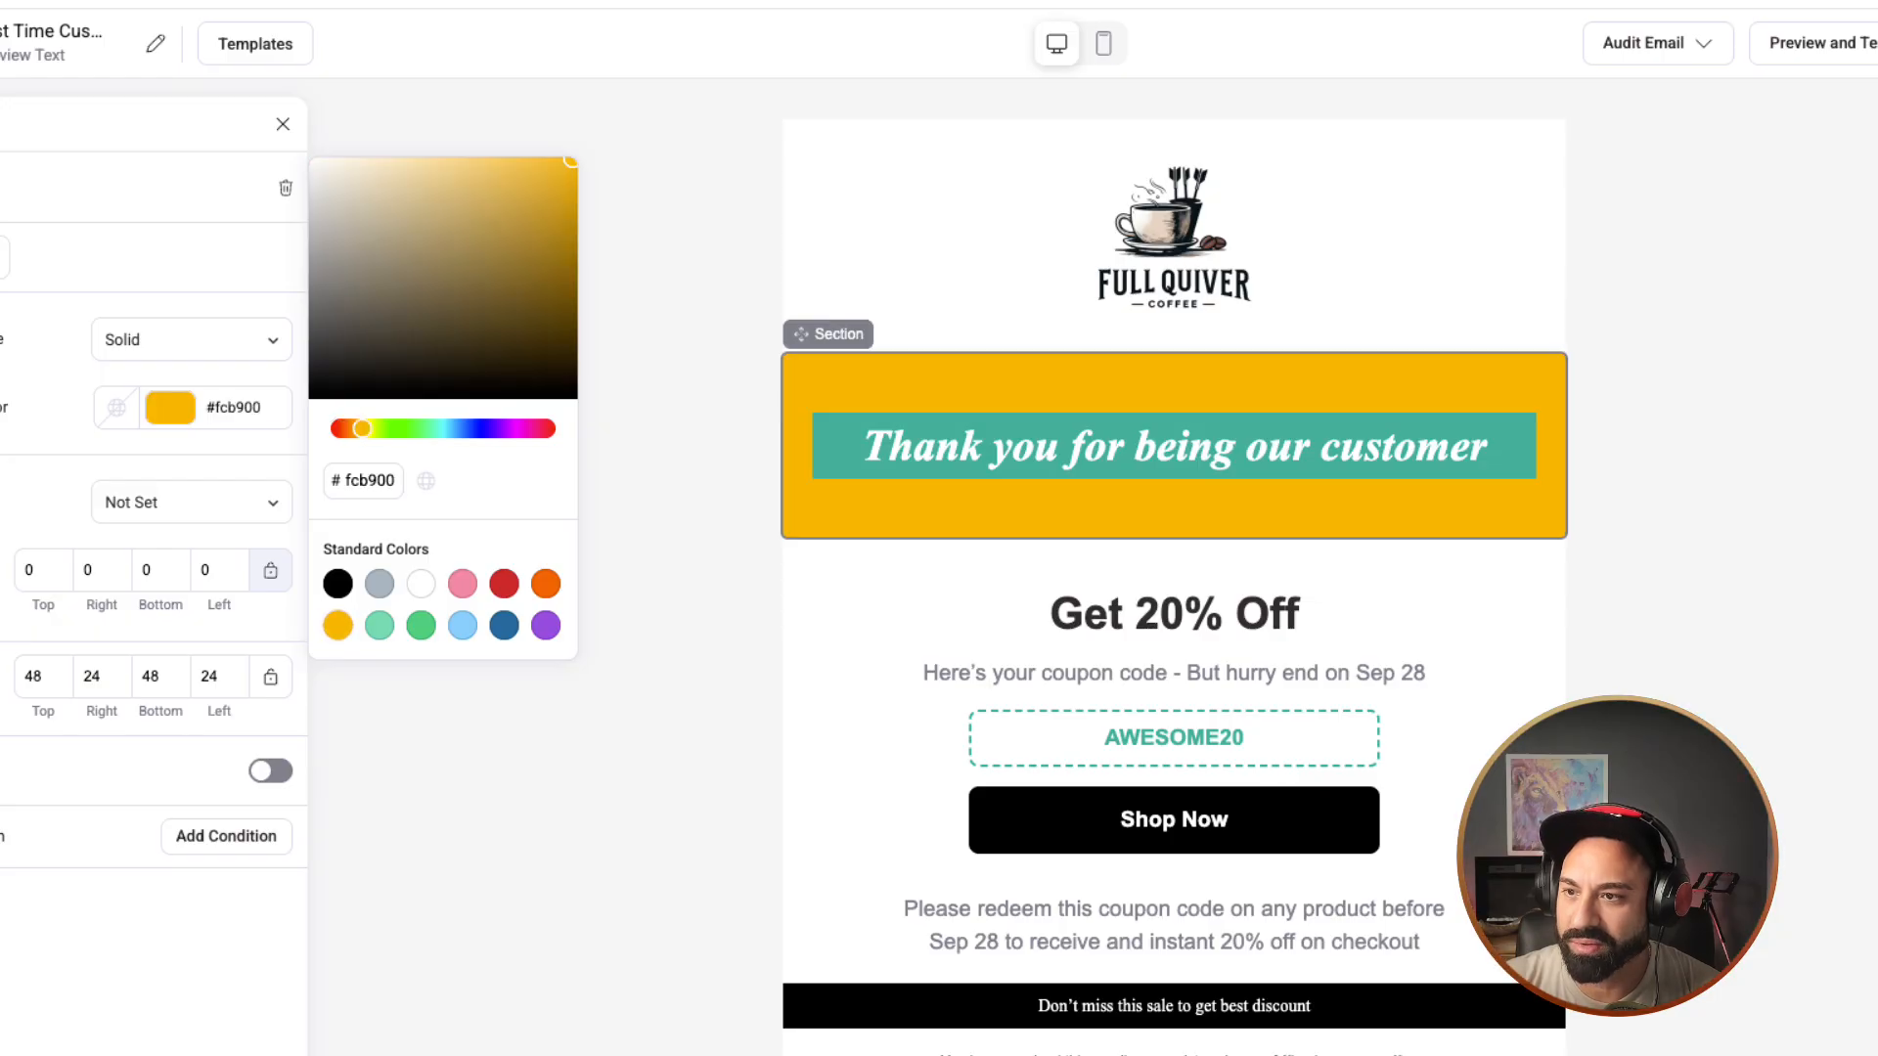
left_click_drag(416, 235, 341, 175)
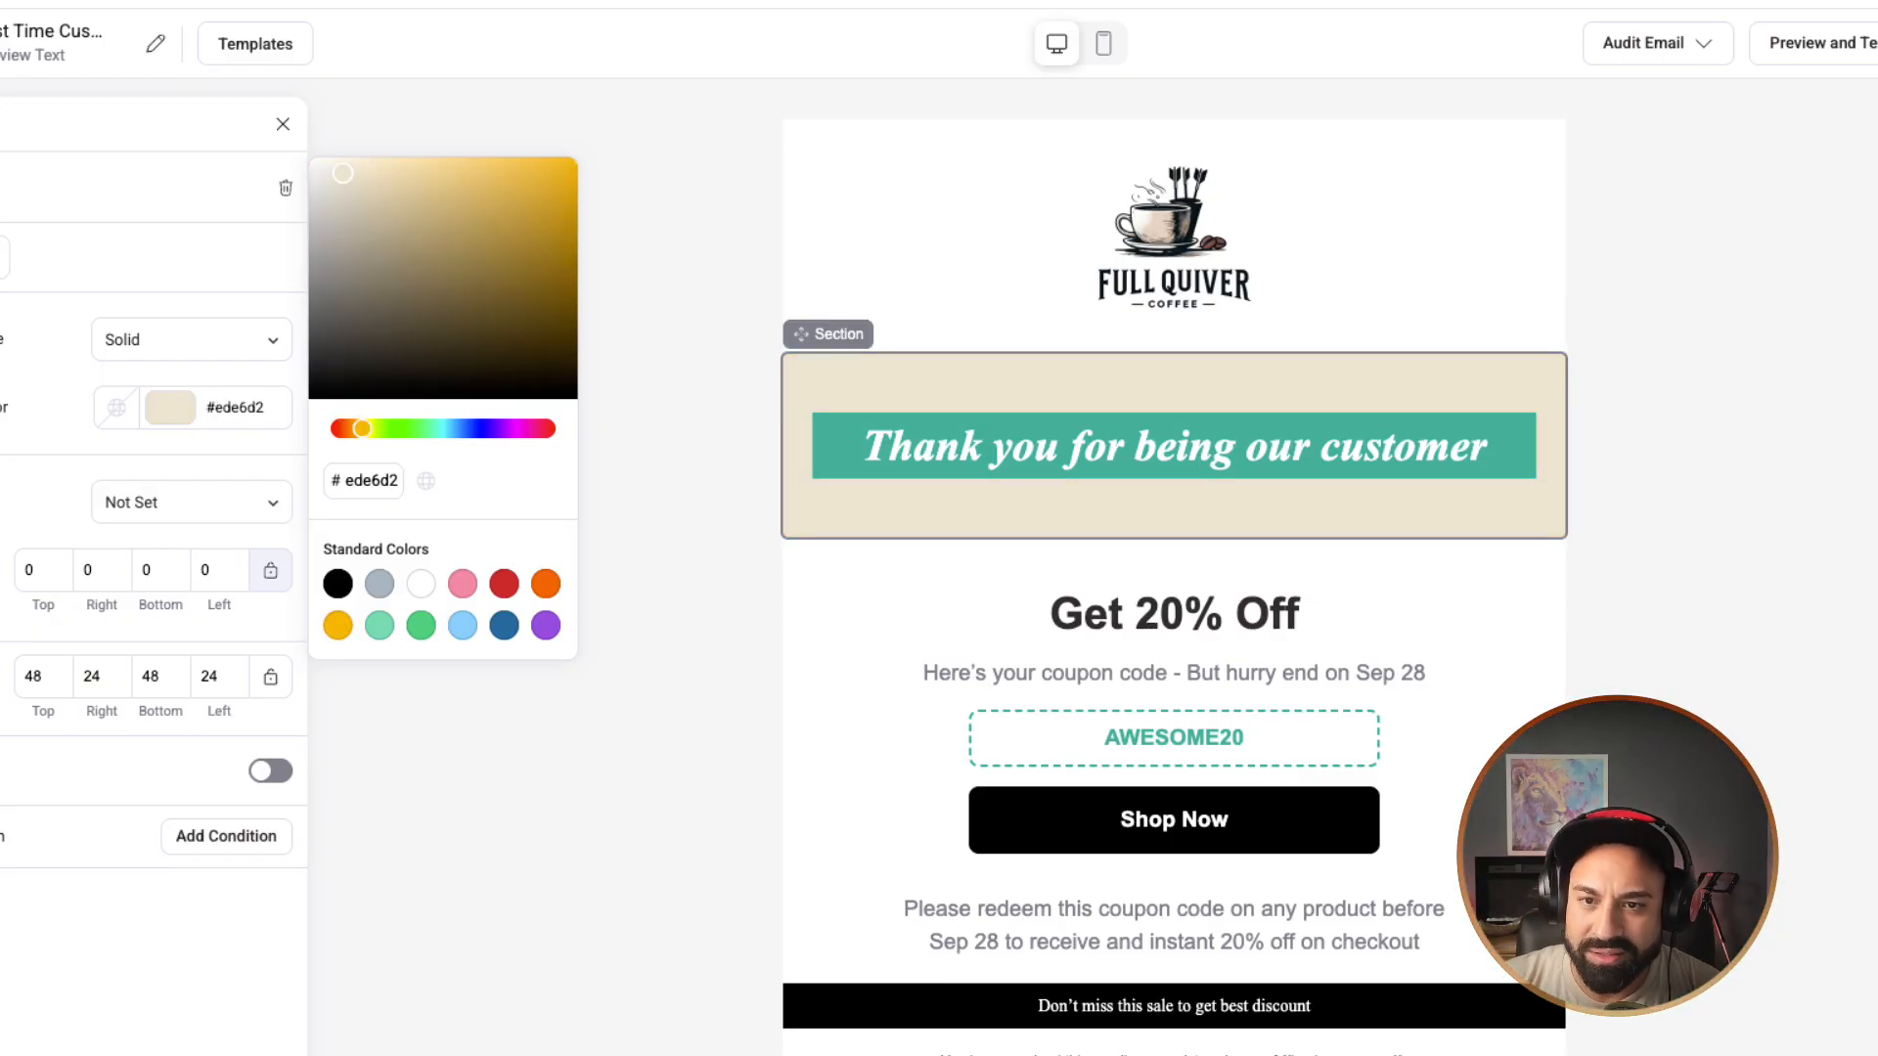
Step: Shorten the banner headline to "Thank you!" by removing the words "for being our customer"
left_click(934, 447)
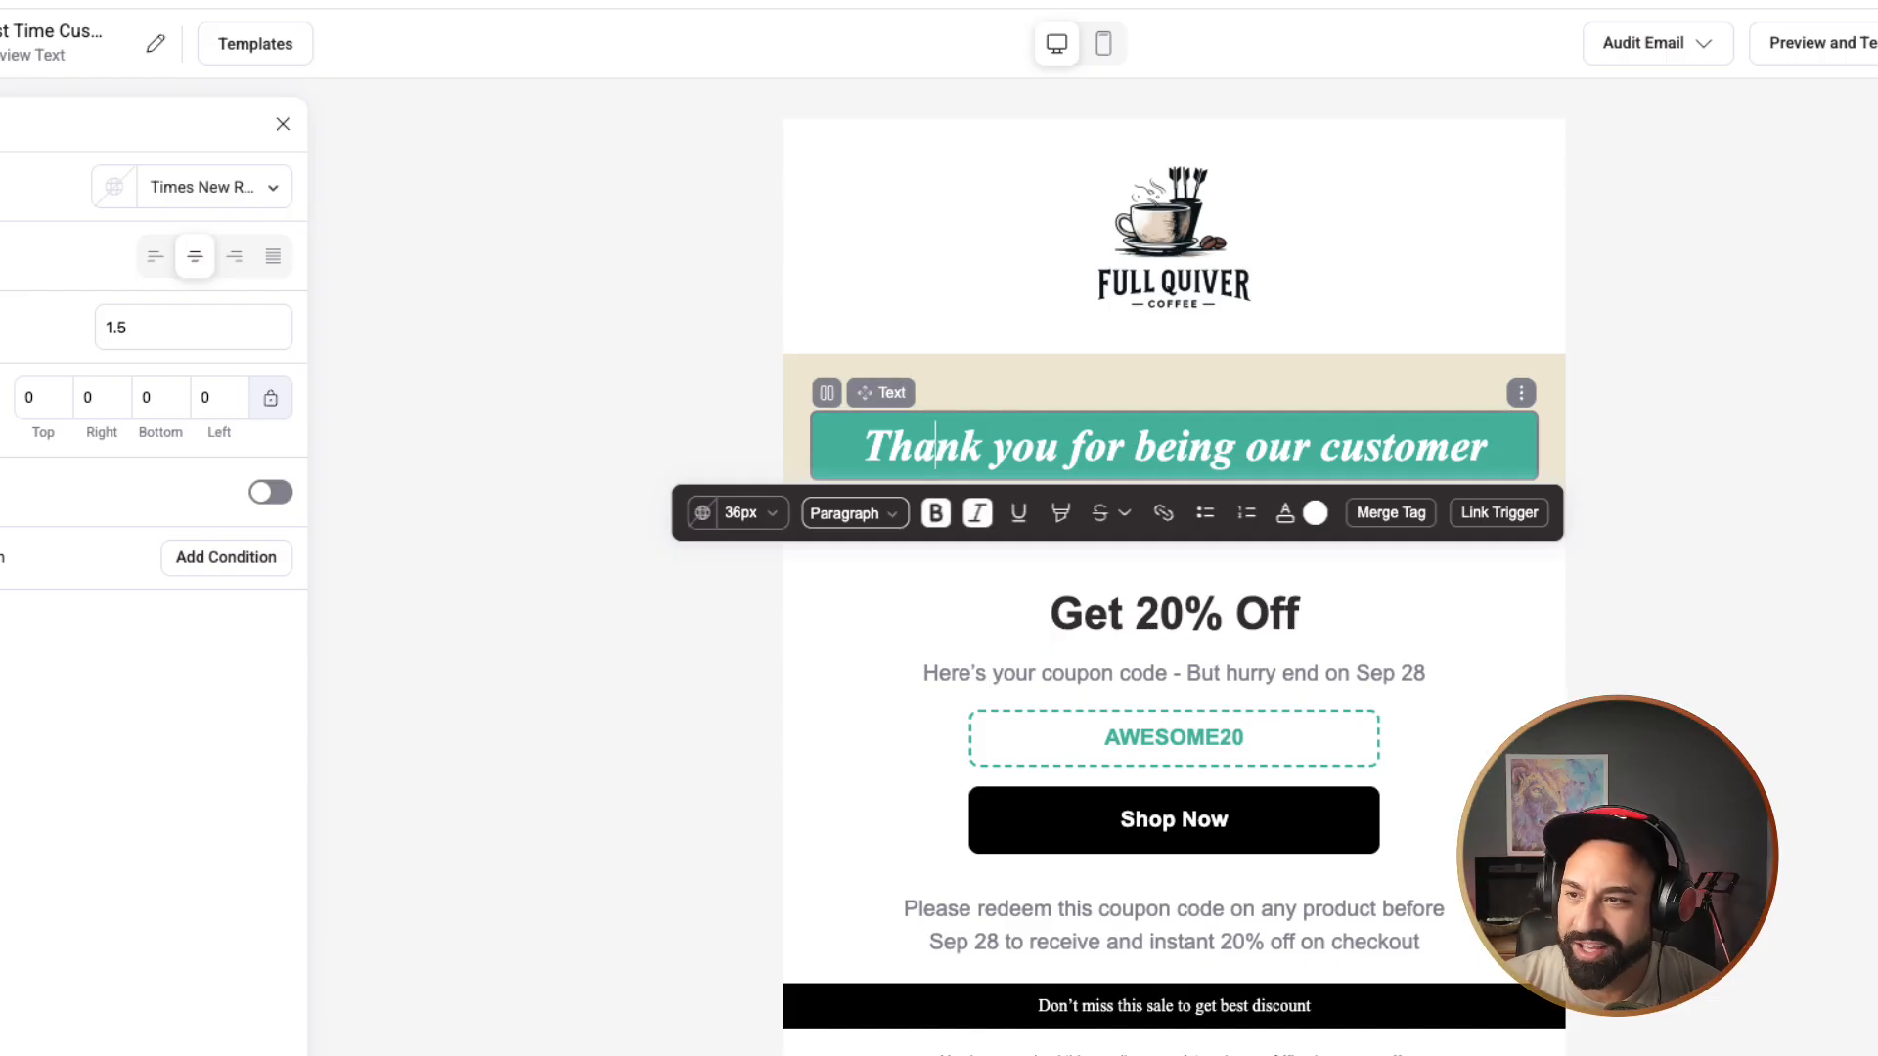
left_click(863, 447)
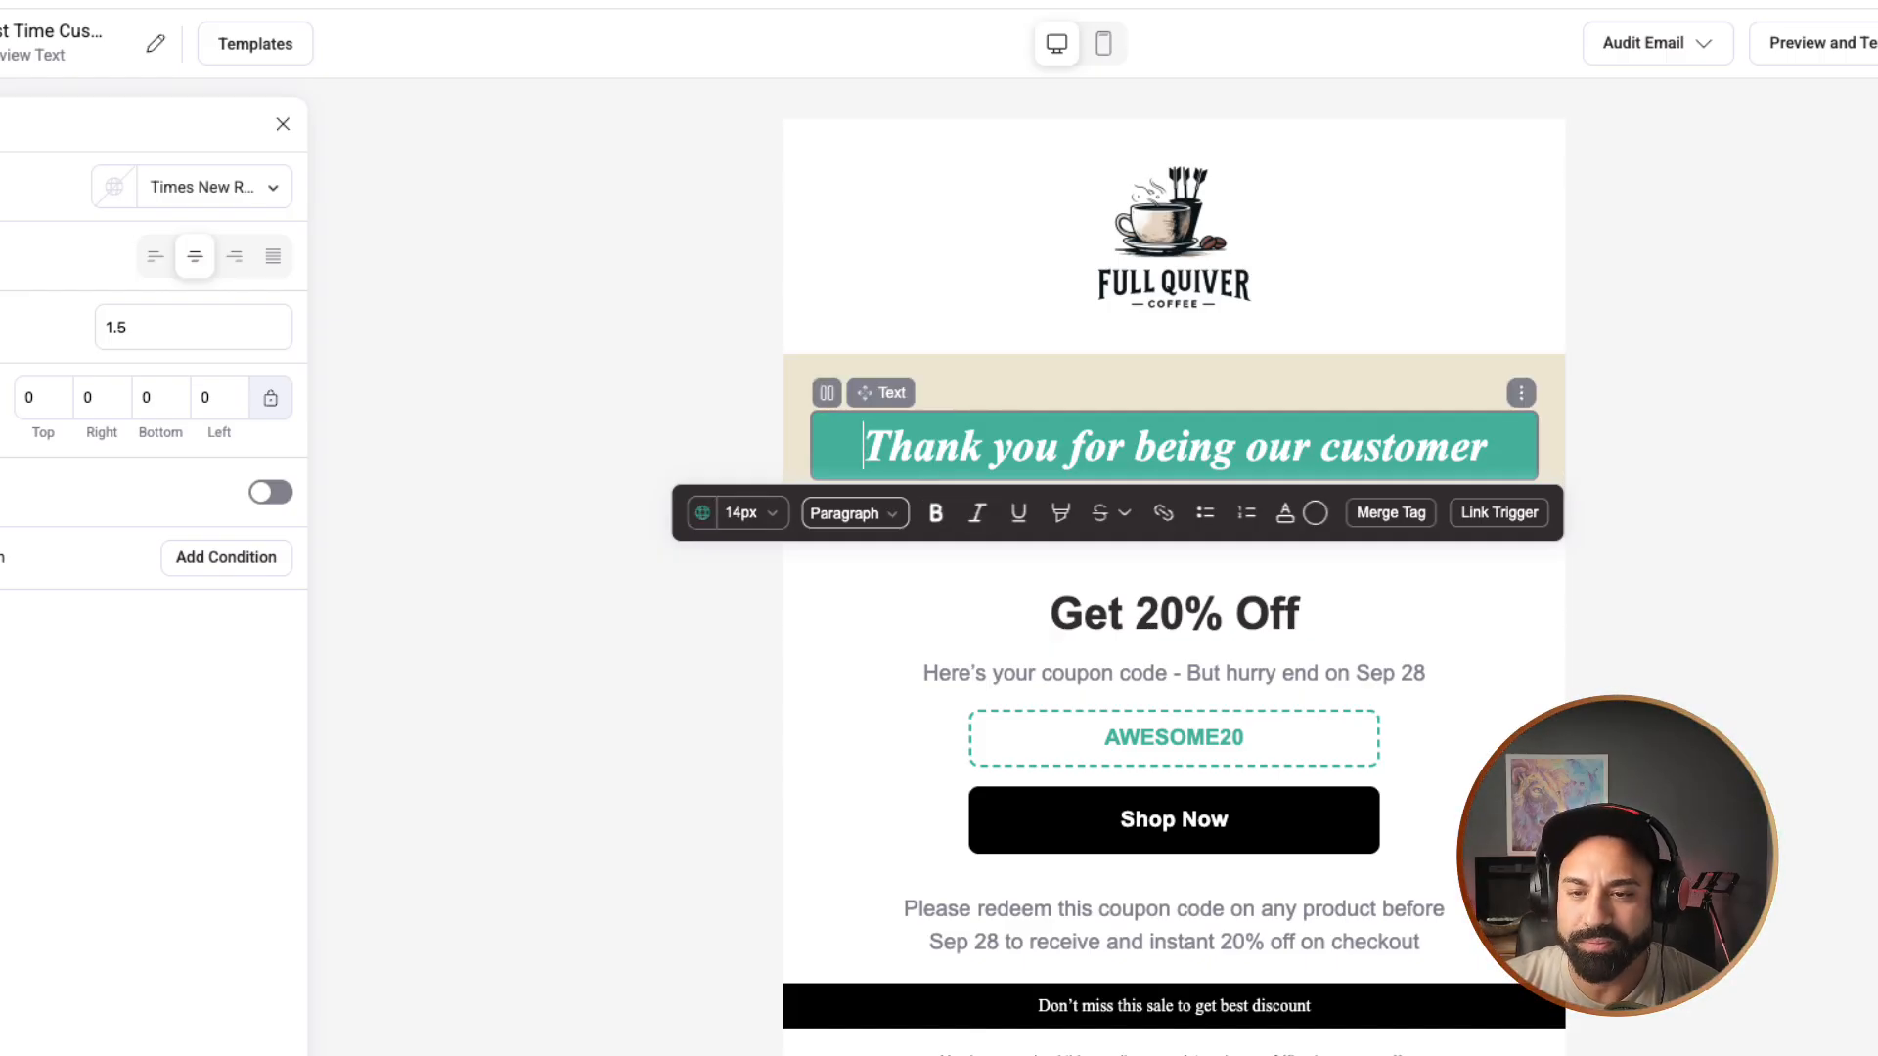
left_click_drag(1488, 447, 1136, 447)
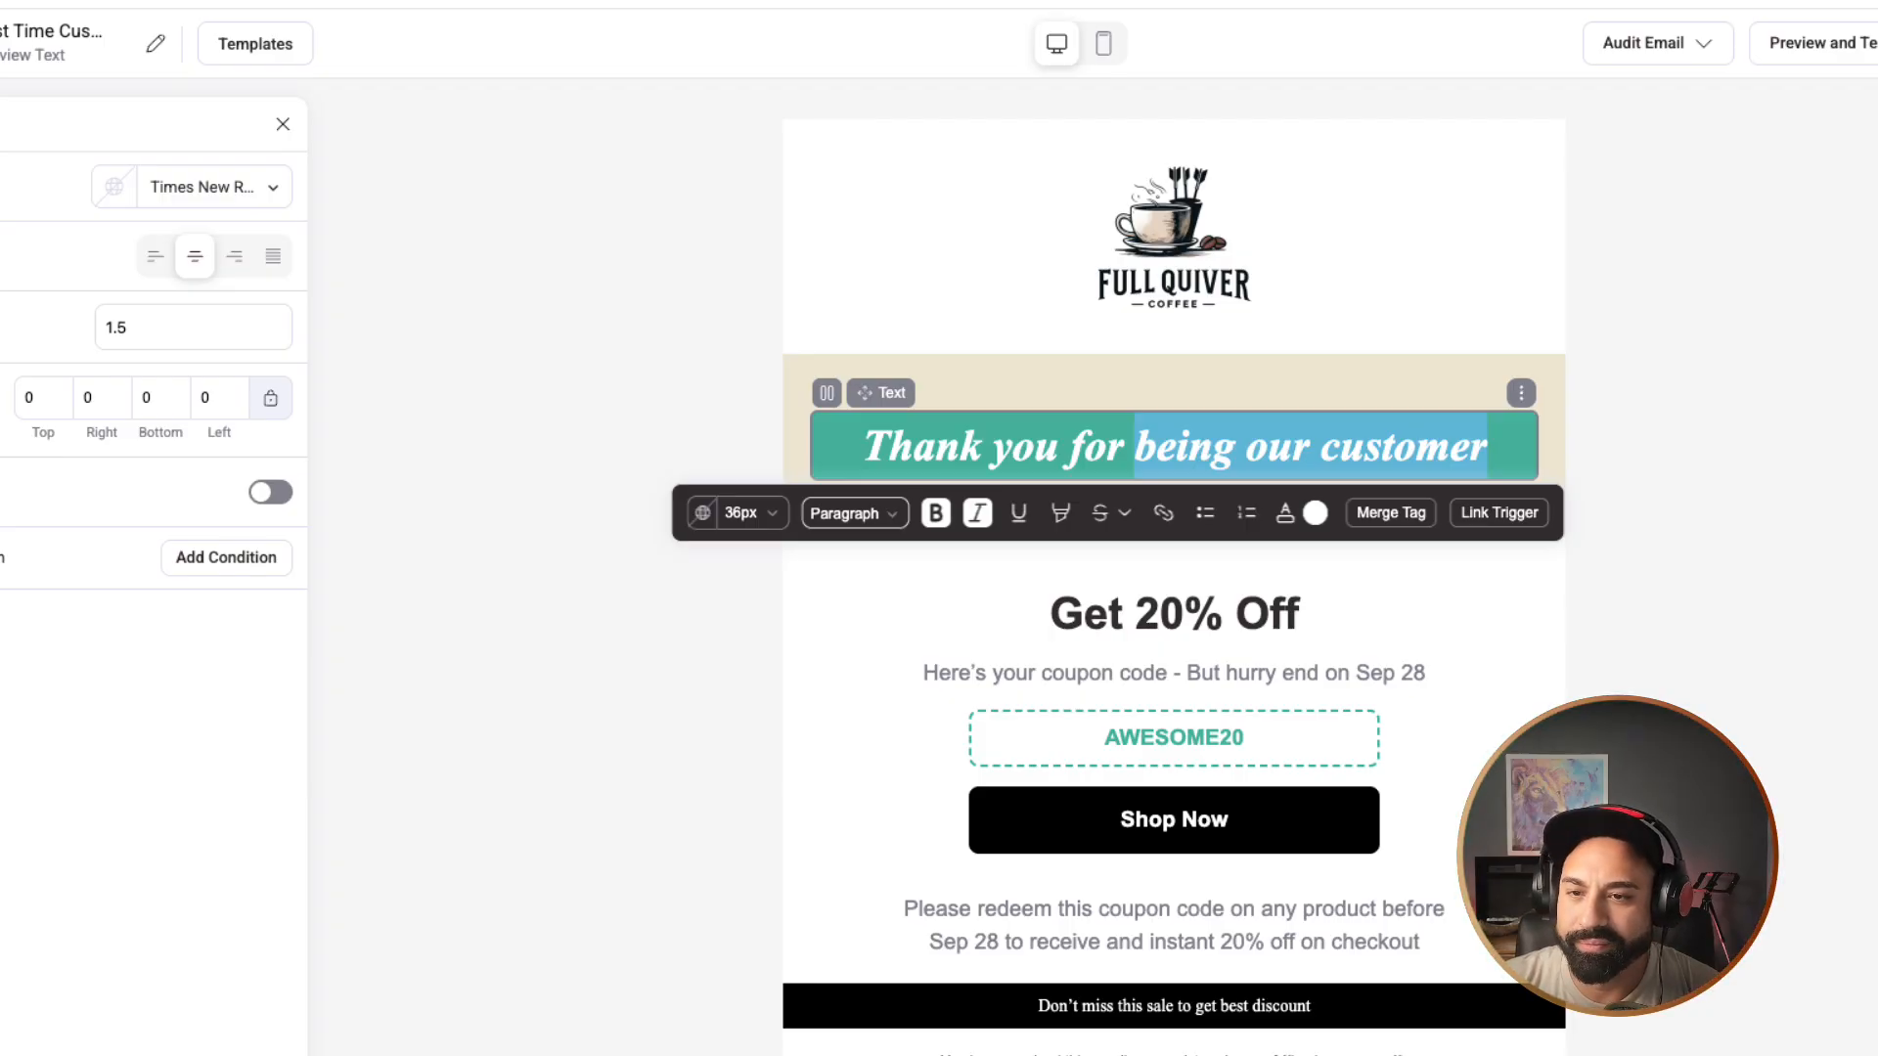
left_click_drag(1069, 447, 1488, 447)
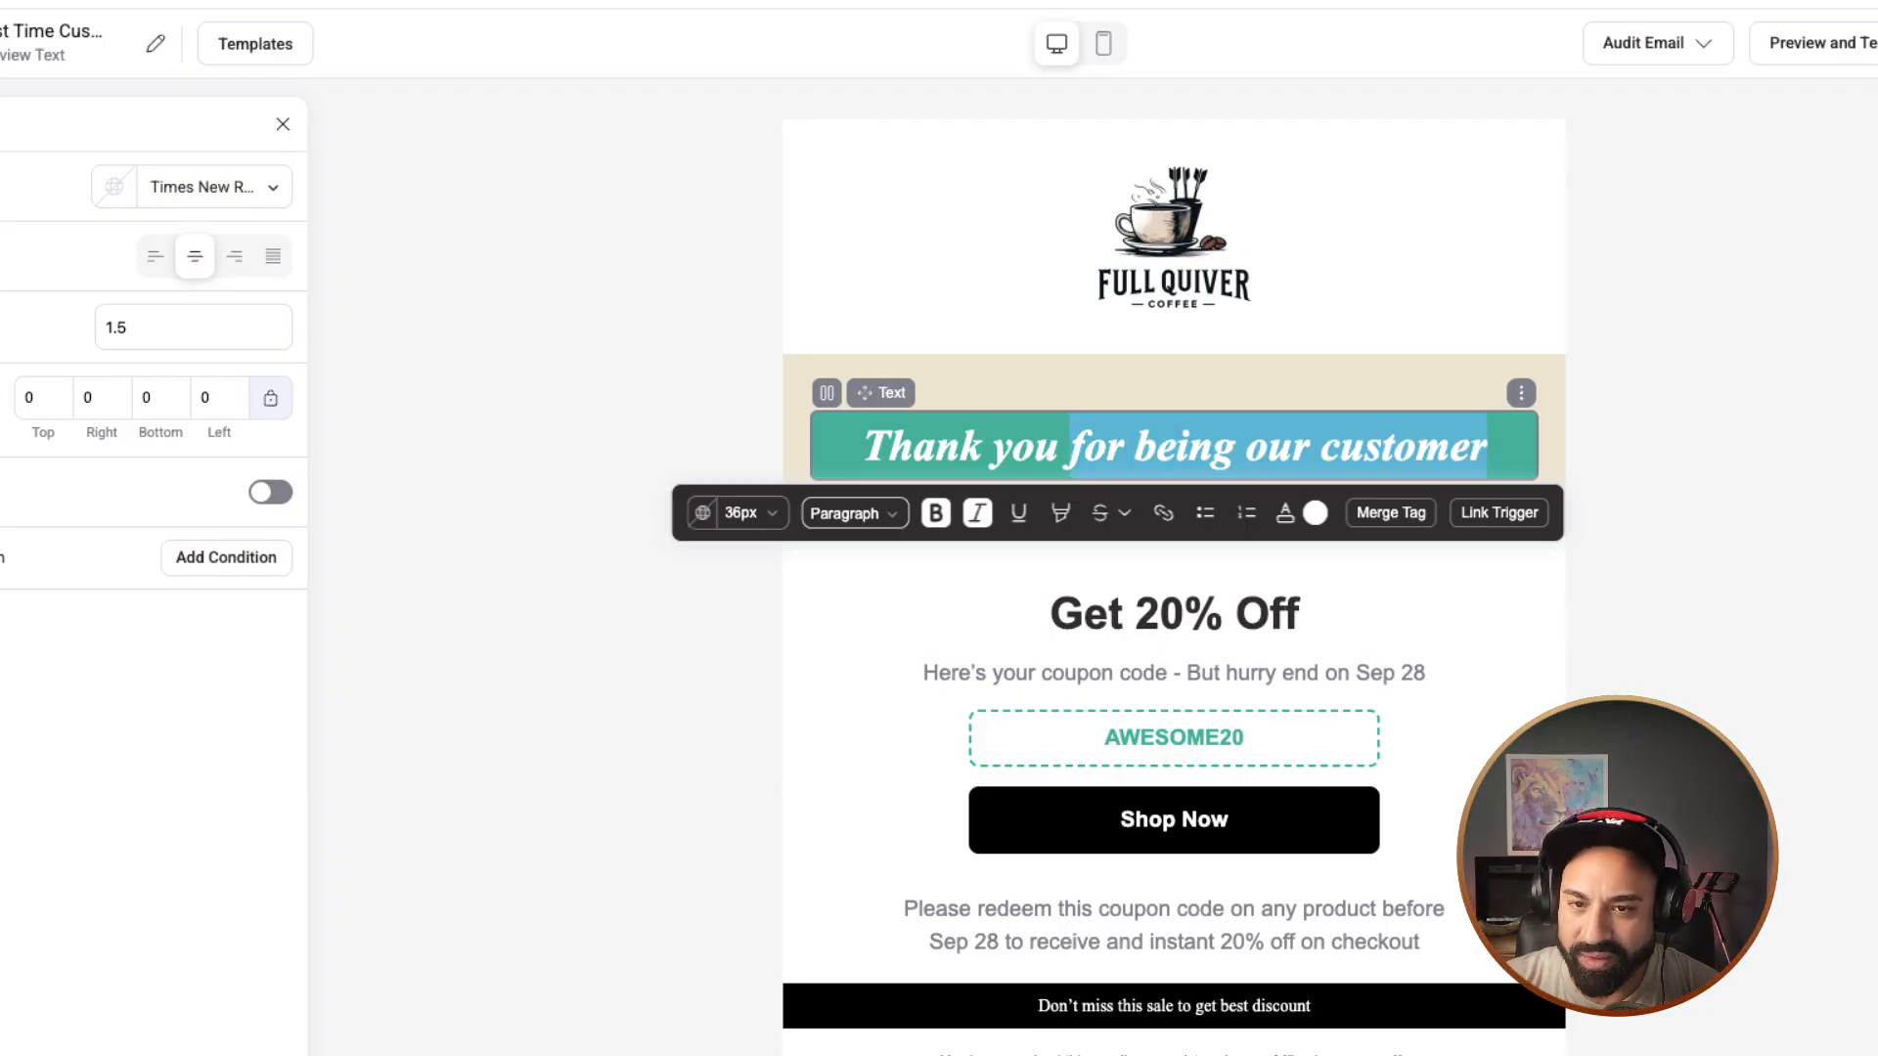
key("BackSpace")
key("BackSpace")
type("!")
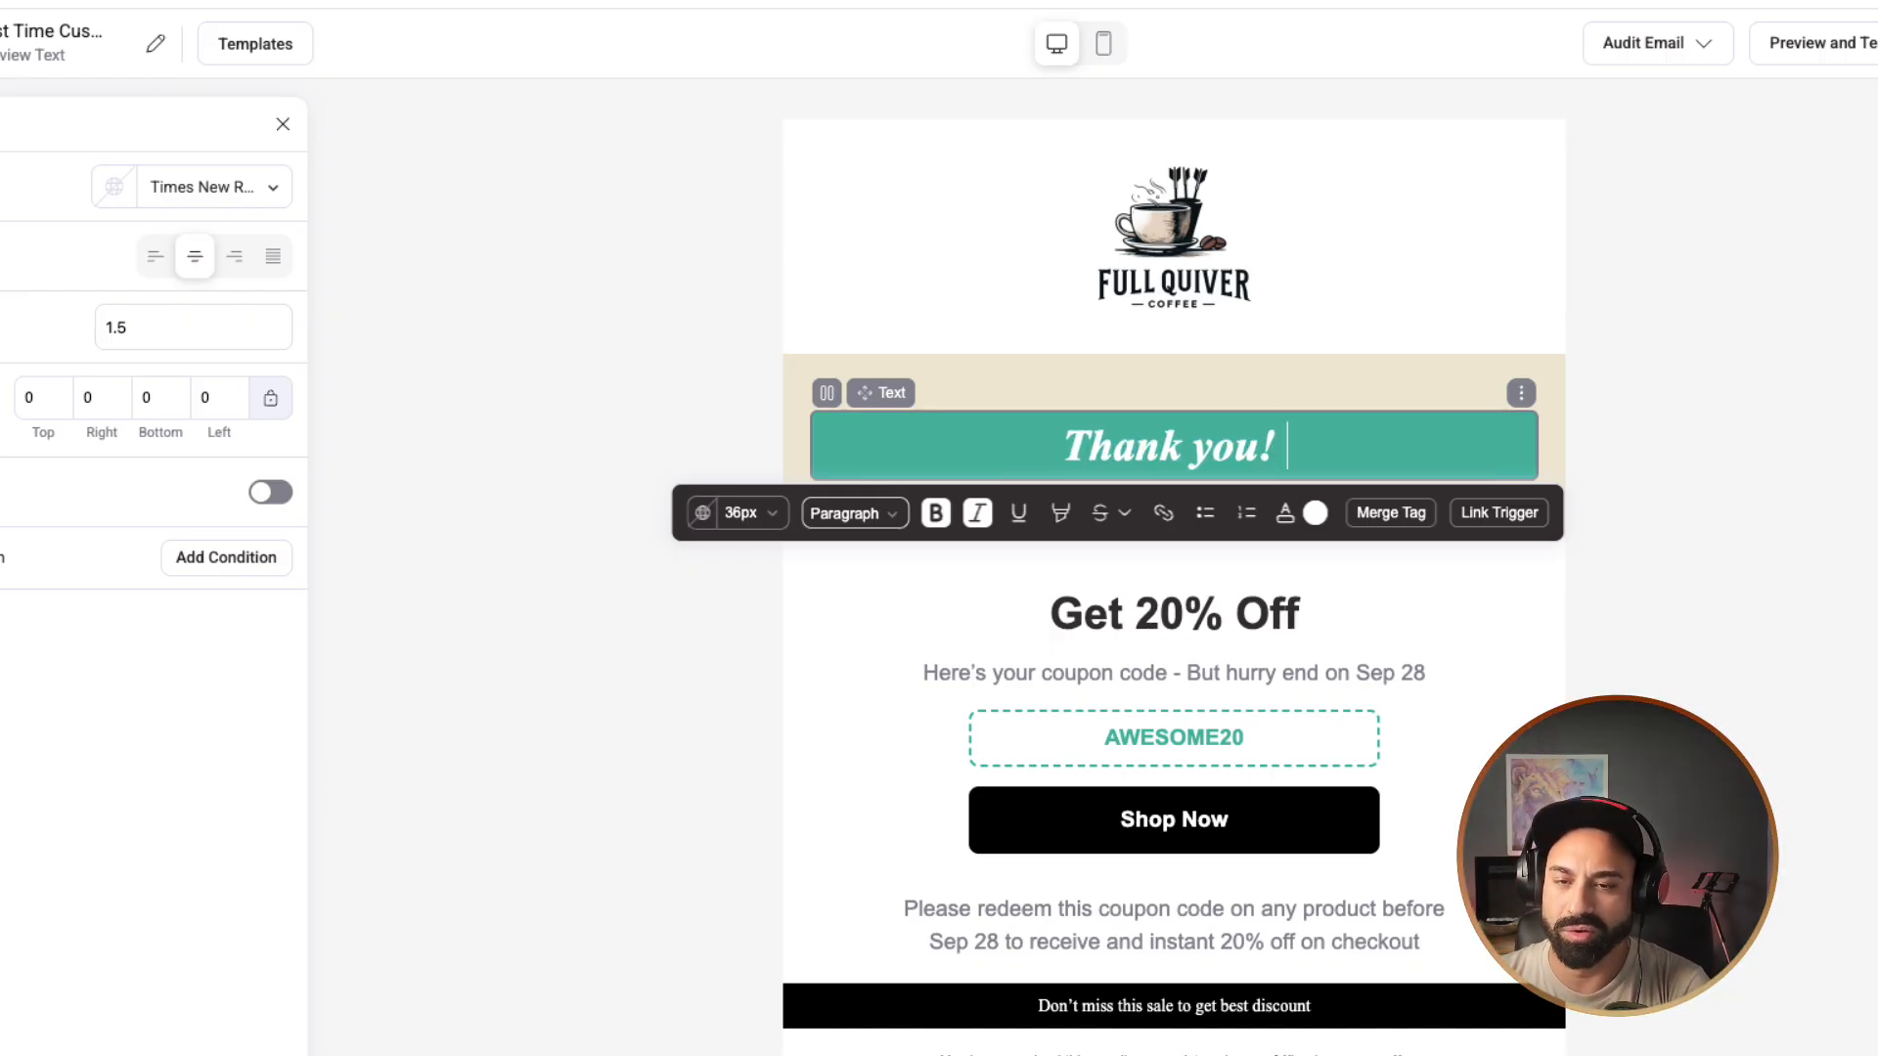
Step: Extend the banner headline with "Can't wait for you to try out coffee!"
type(" Can't Wai")
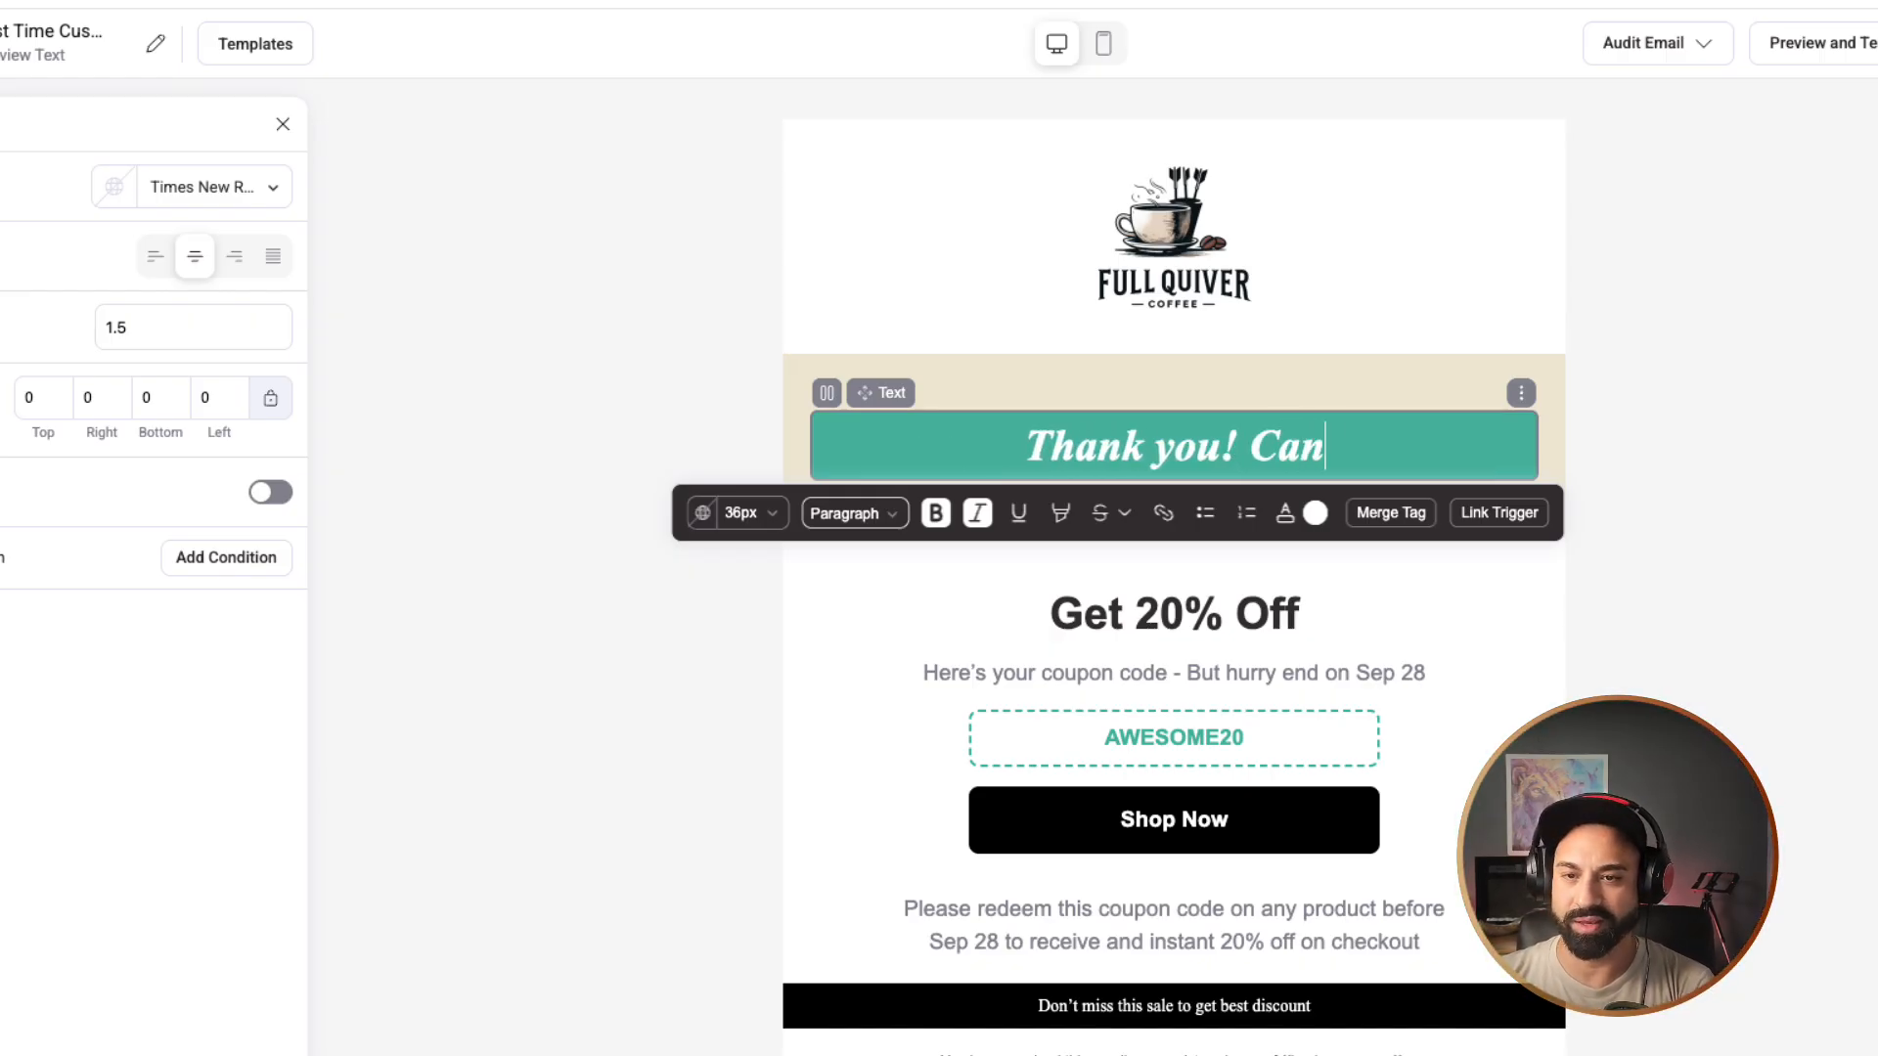
key("BackSpace")
key("BackSpace")
key("BackSpace")
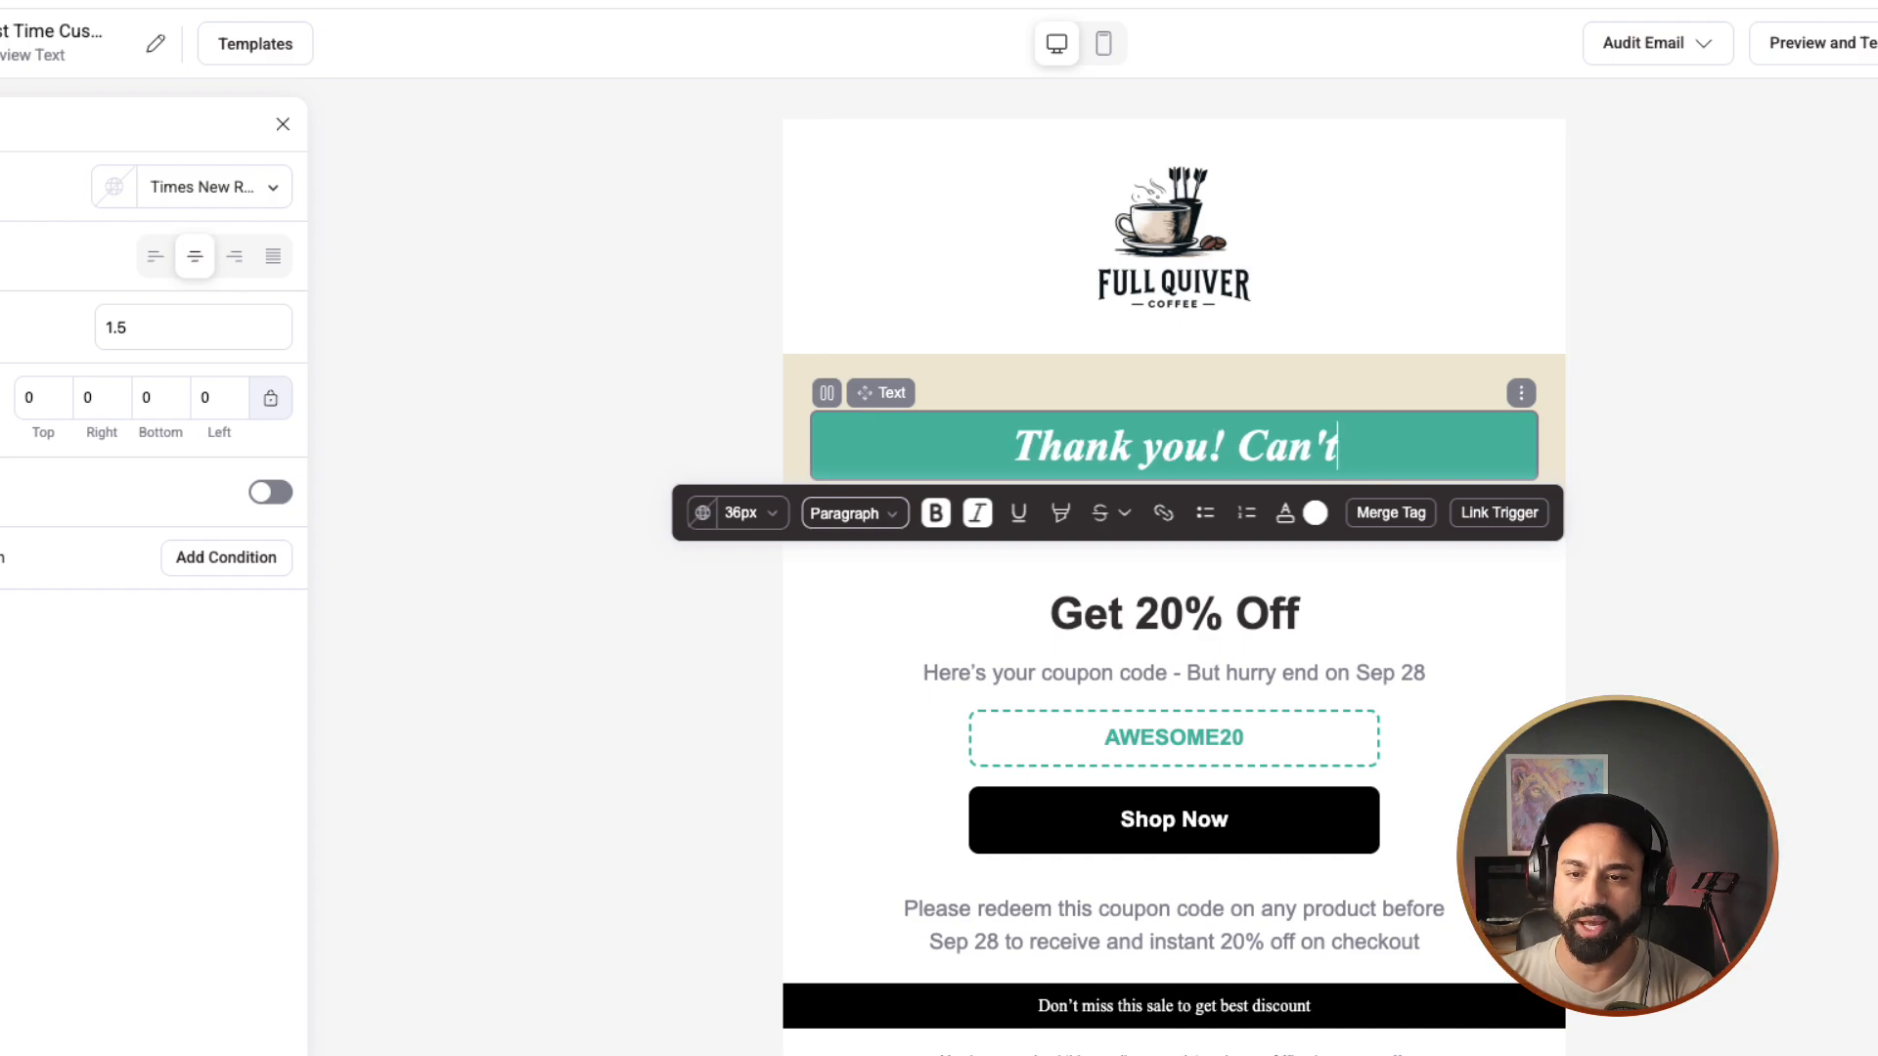
type("wait for you to try out f")
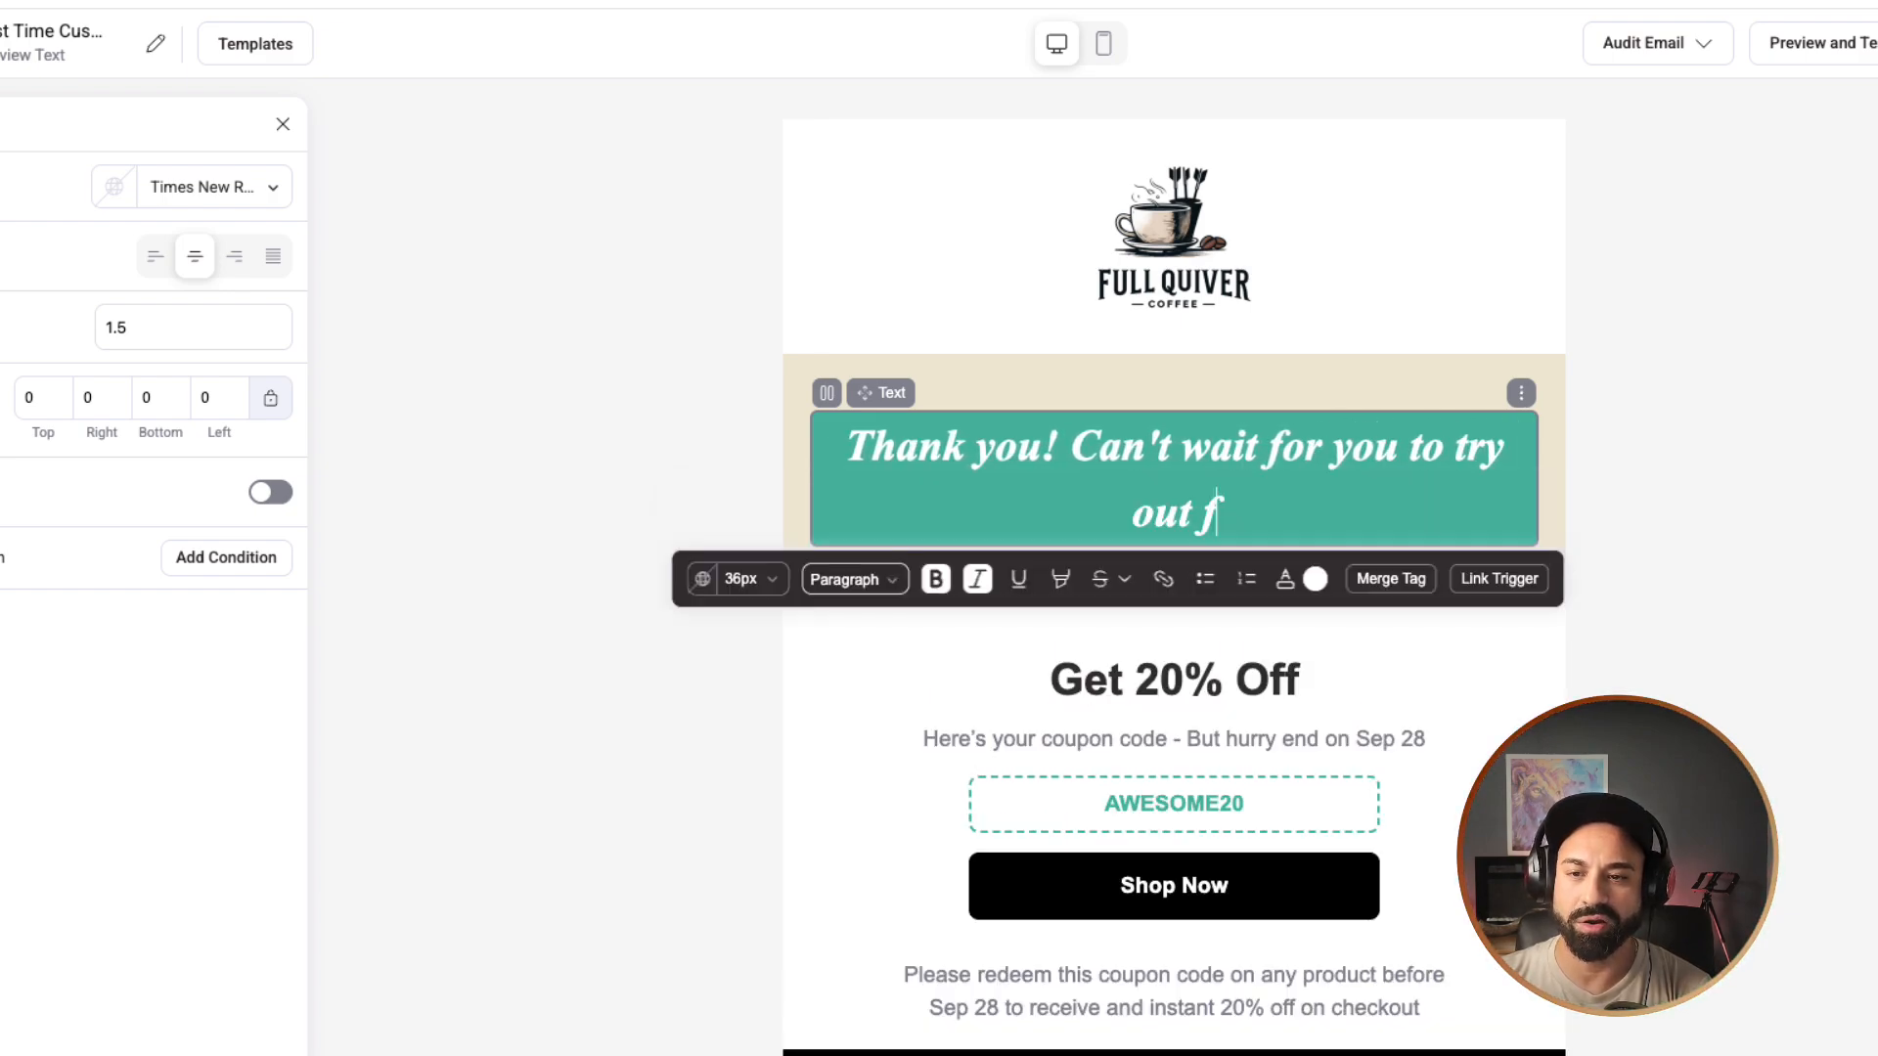
key("BackSpace")
type("coffee!")
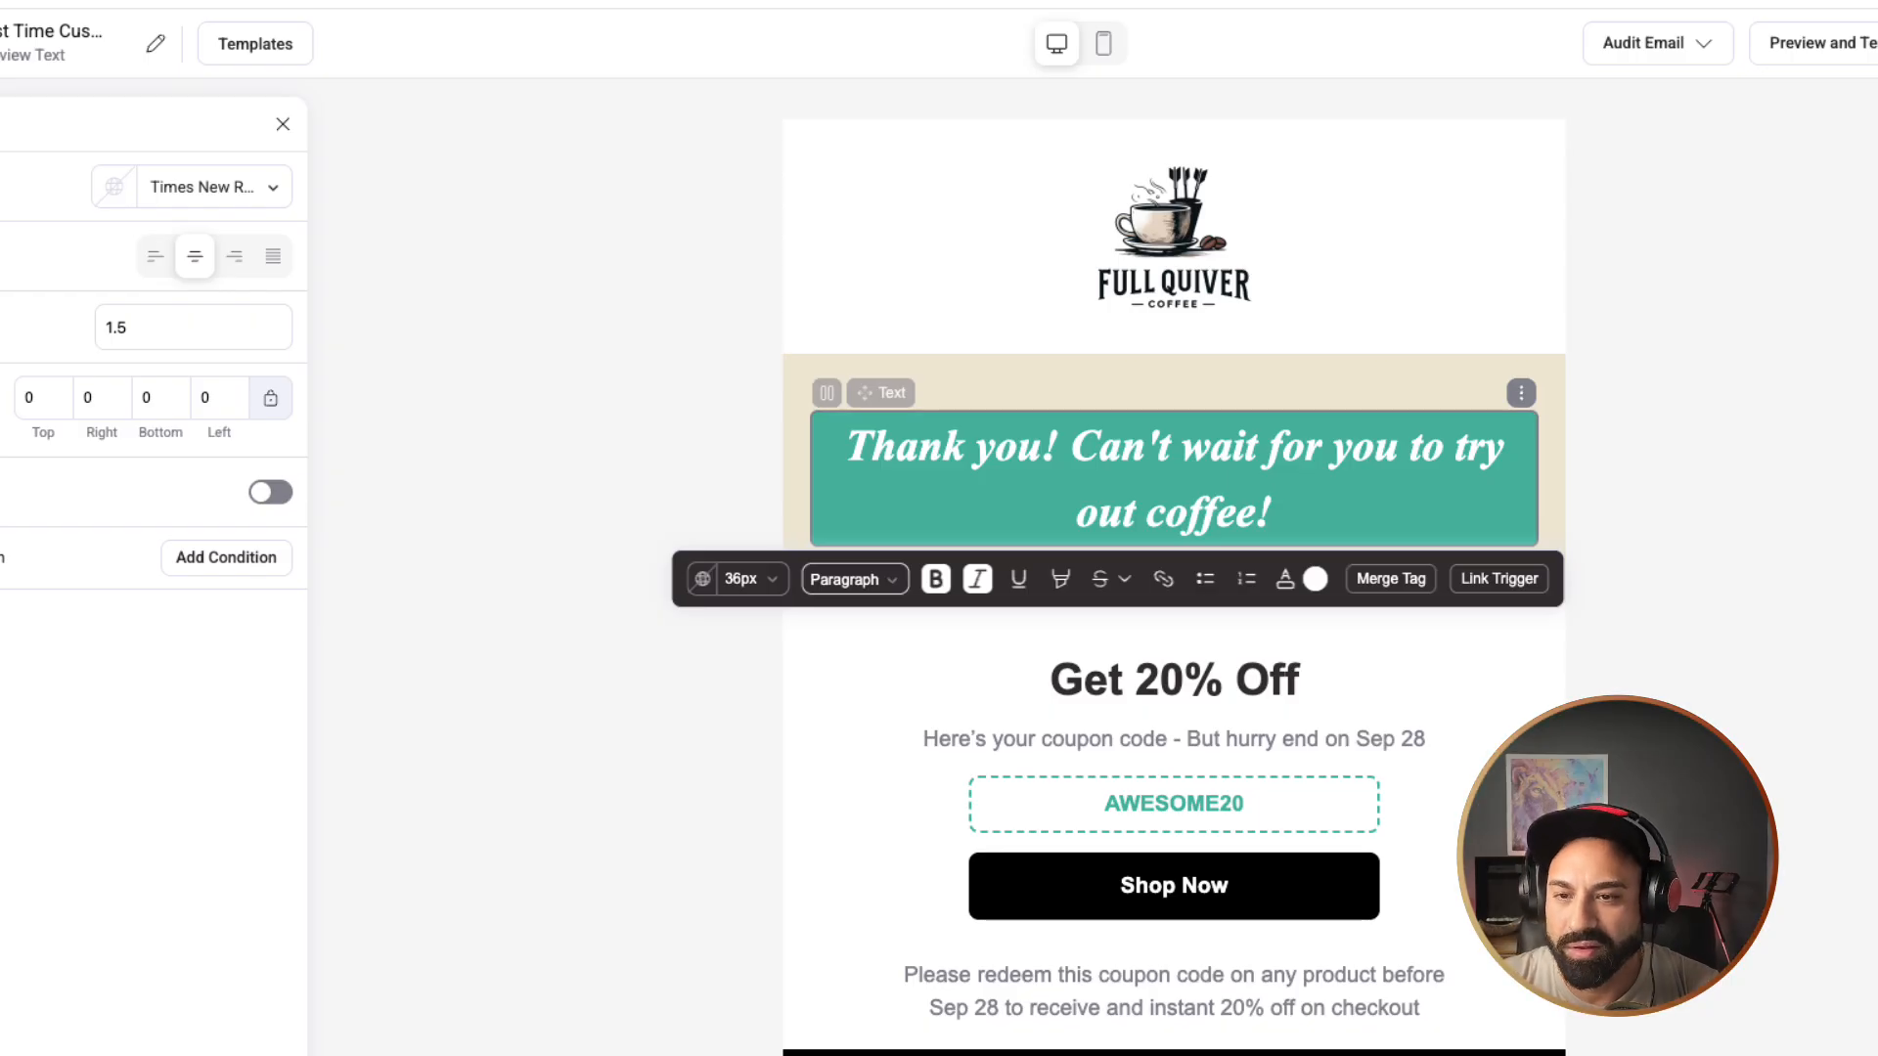
Step: Reword the banner's second sentence to "We can't wait for you to try out coffee!" and put it on its own line
left_click(1069, 446)
type("We")
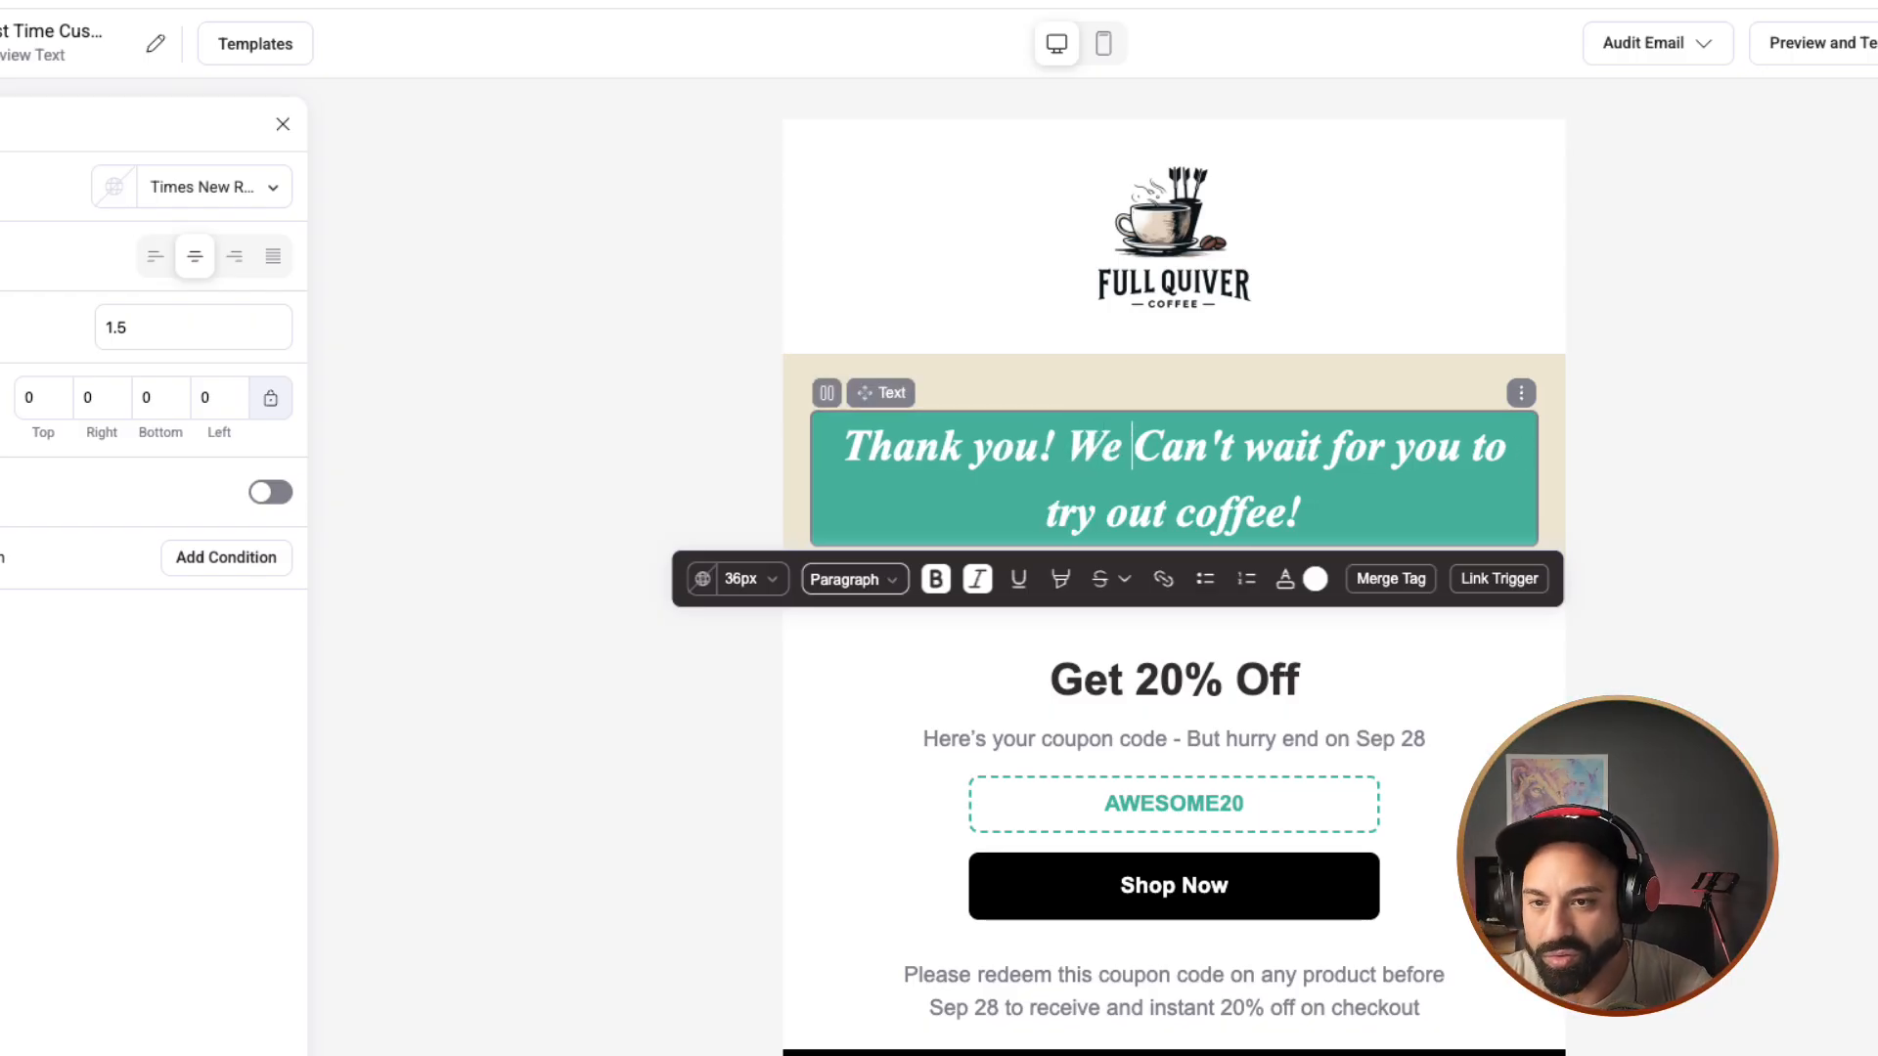
key("Delete")
type("c")
key("Left")
key("Left")
key("Left")
key("Left")
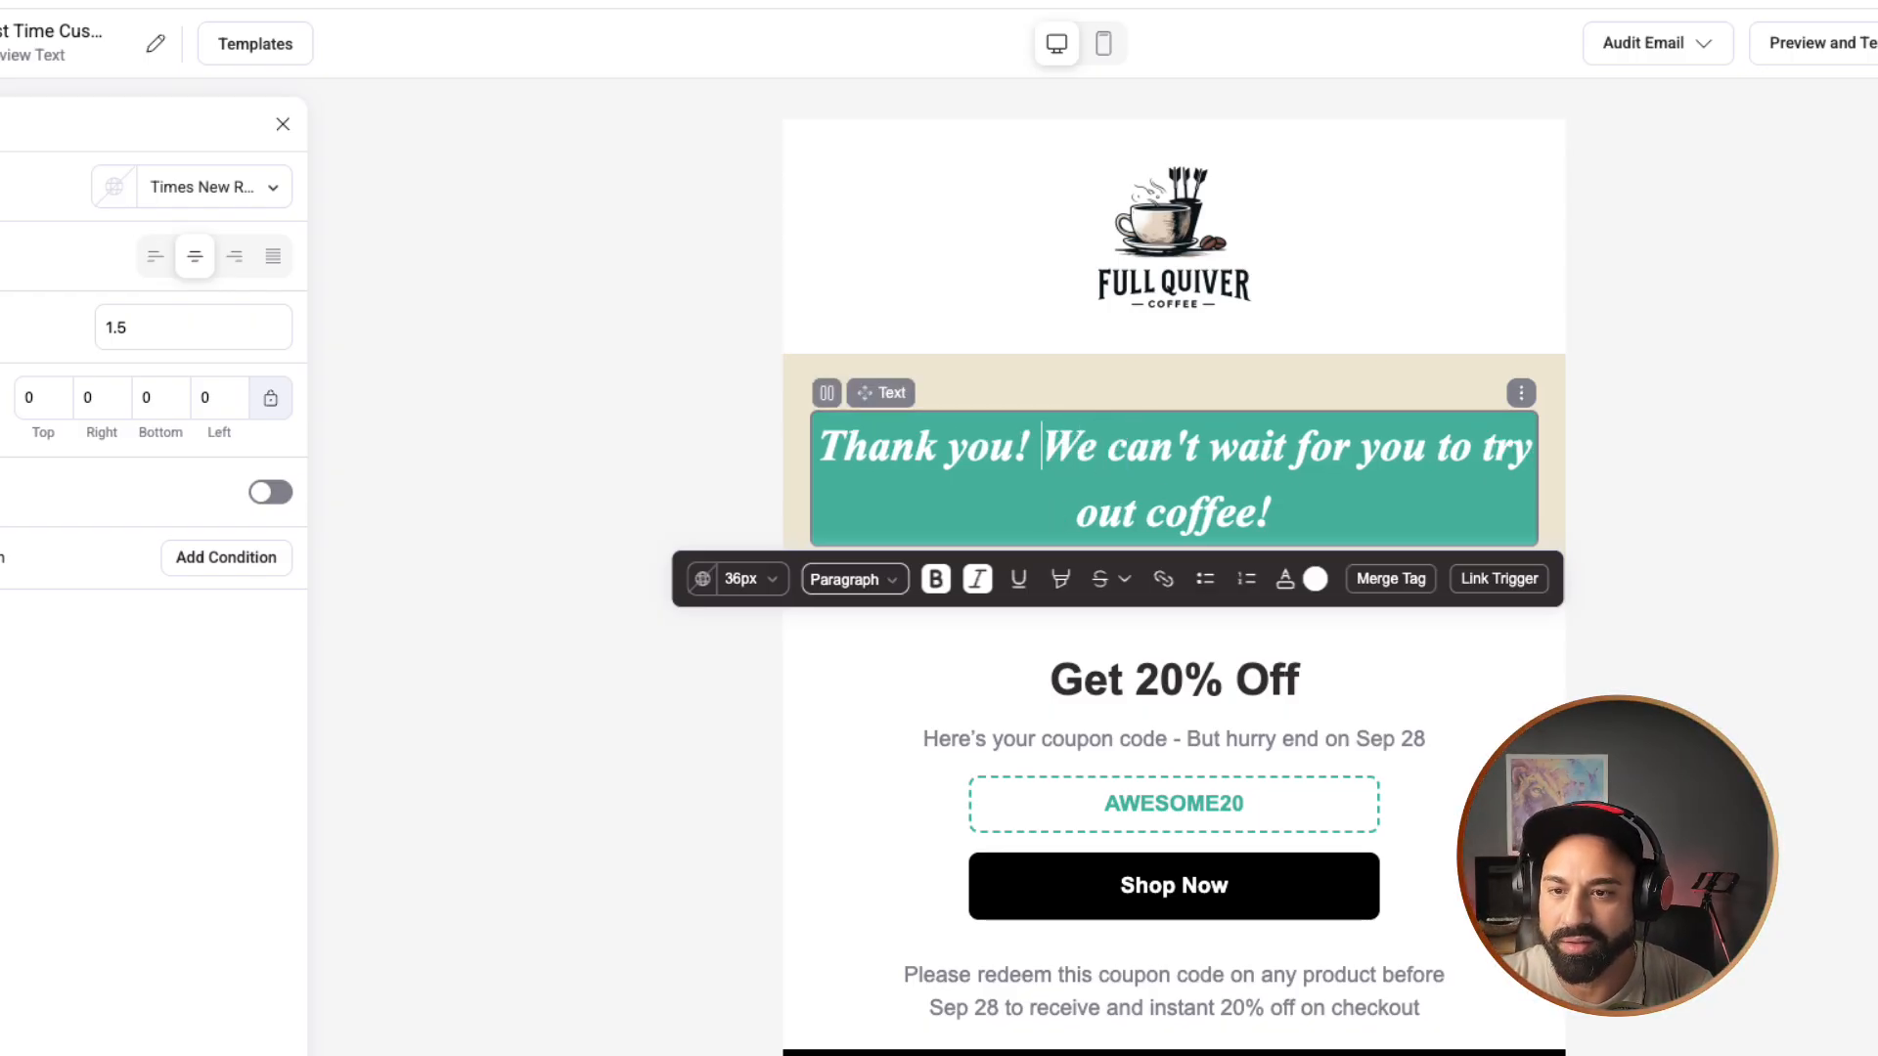
key("Return")
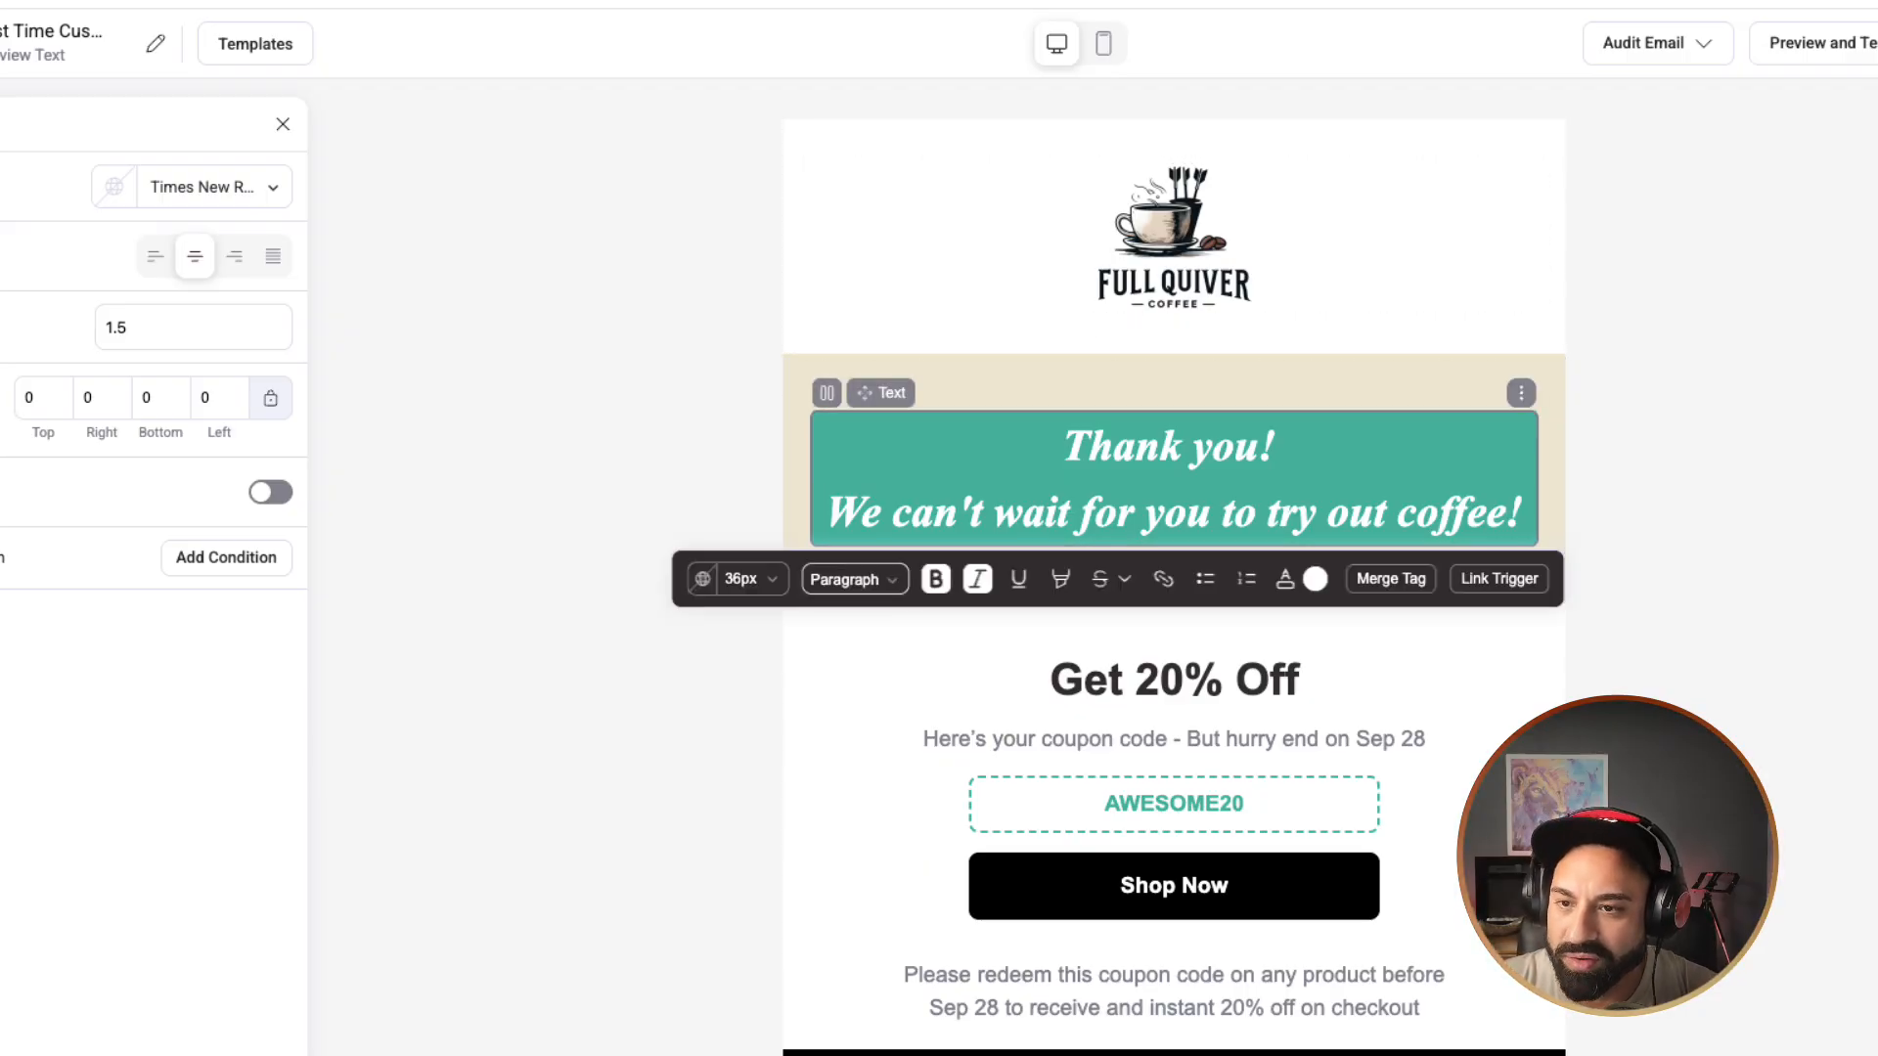
Step: Try a red highlight color on both lines of the banner headline
left_click(1064, 447)
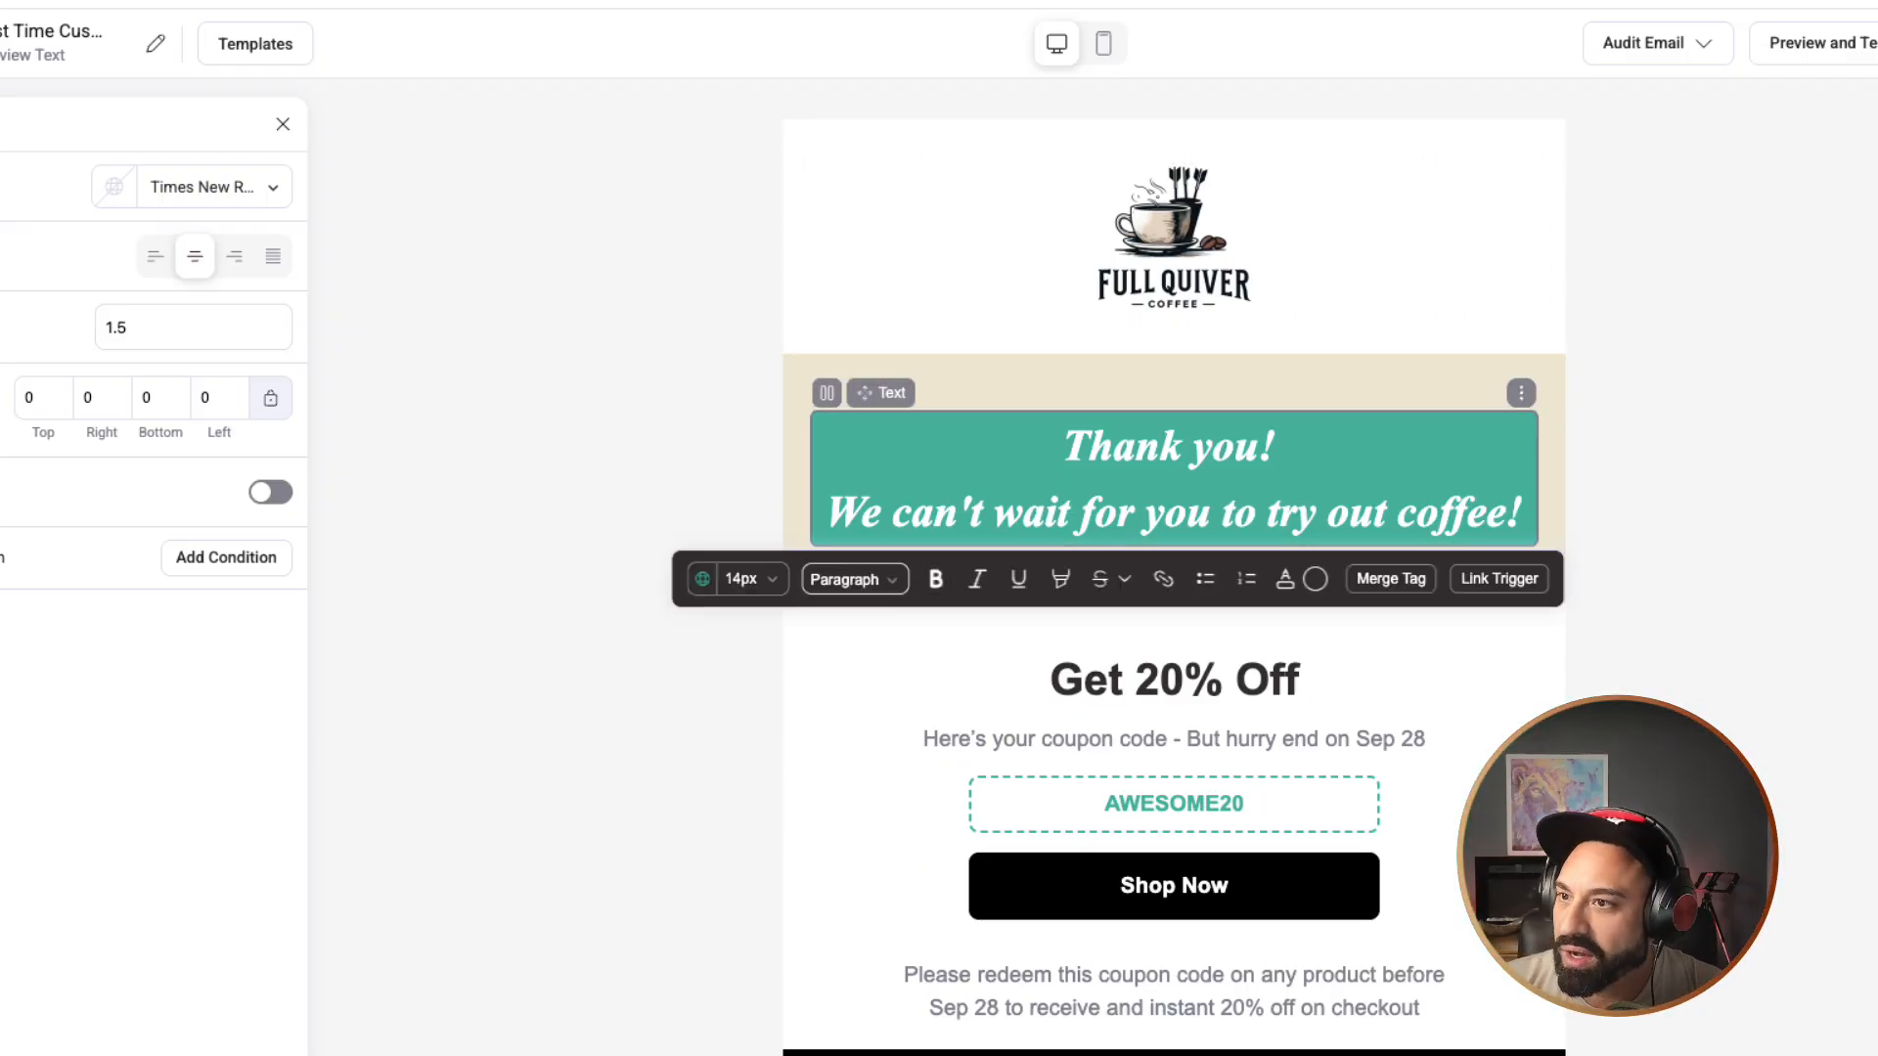
key("ctrl+a")
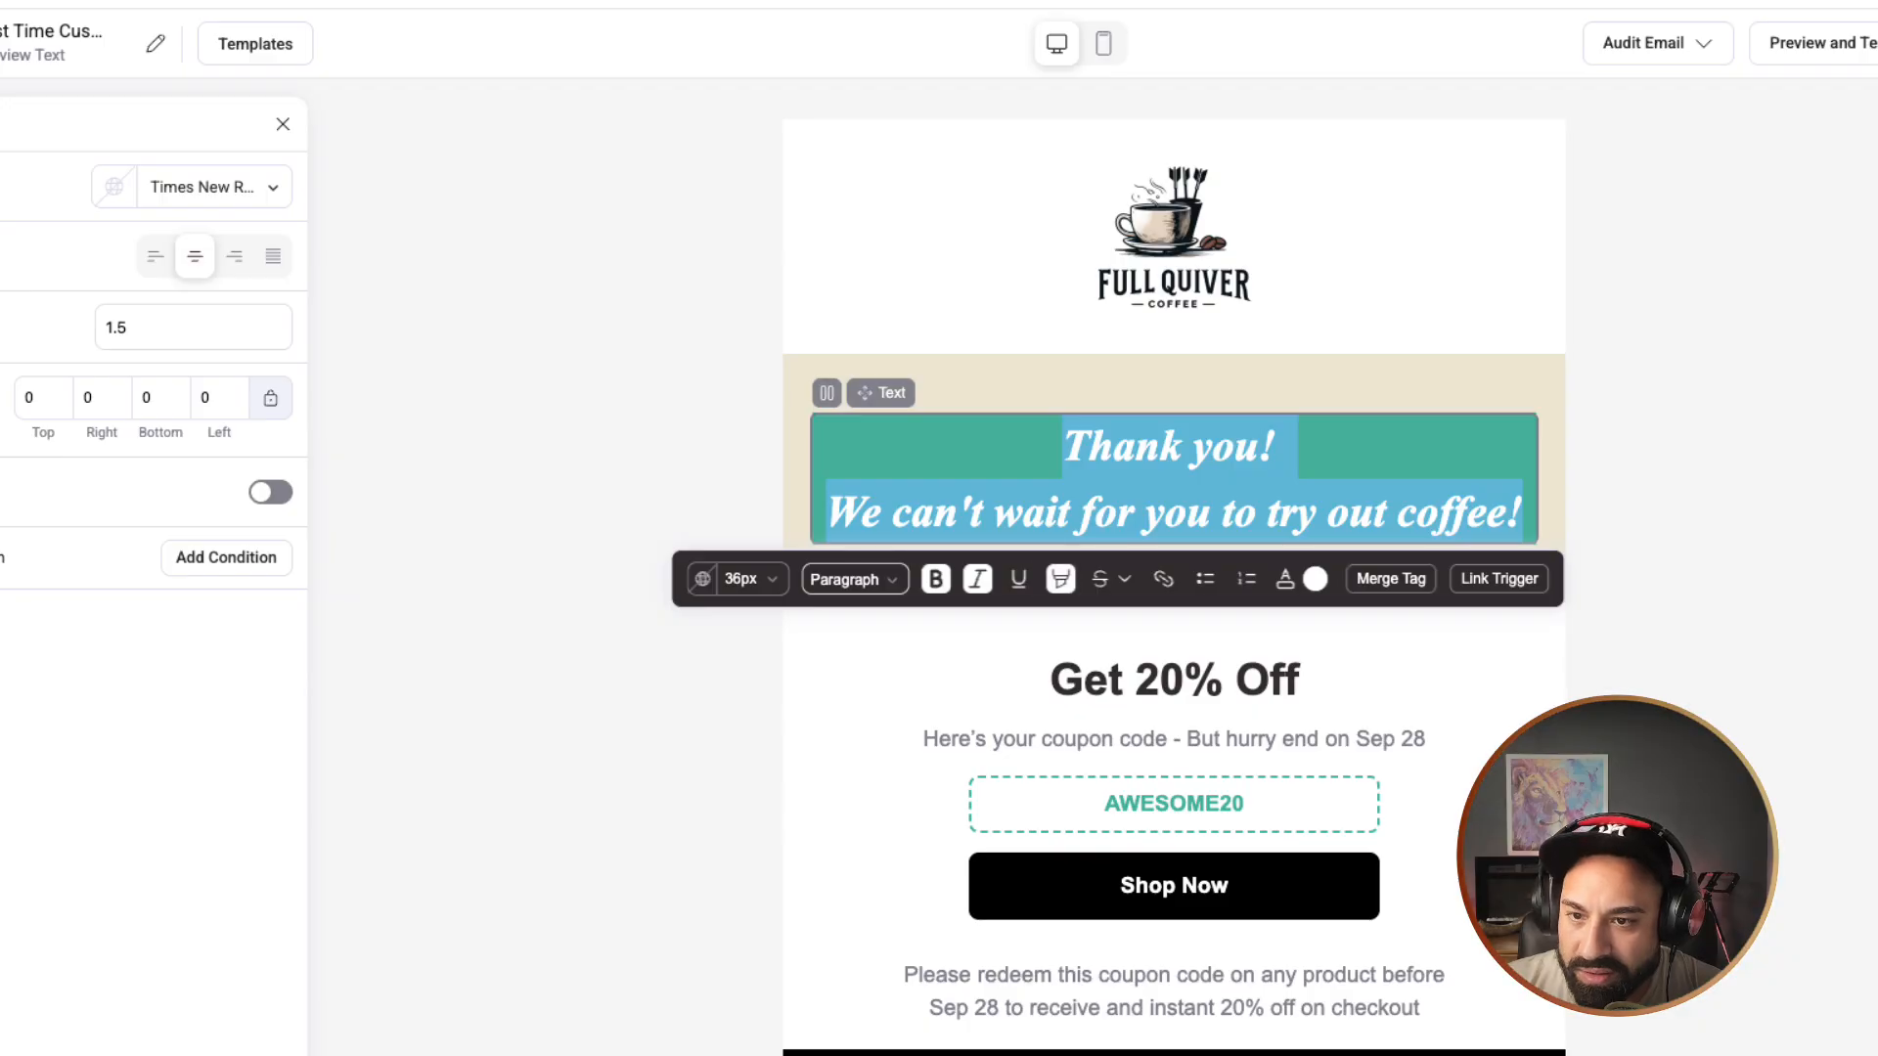
left_click(1060, 579)
left_click(1194, 694)
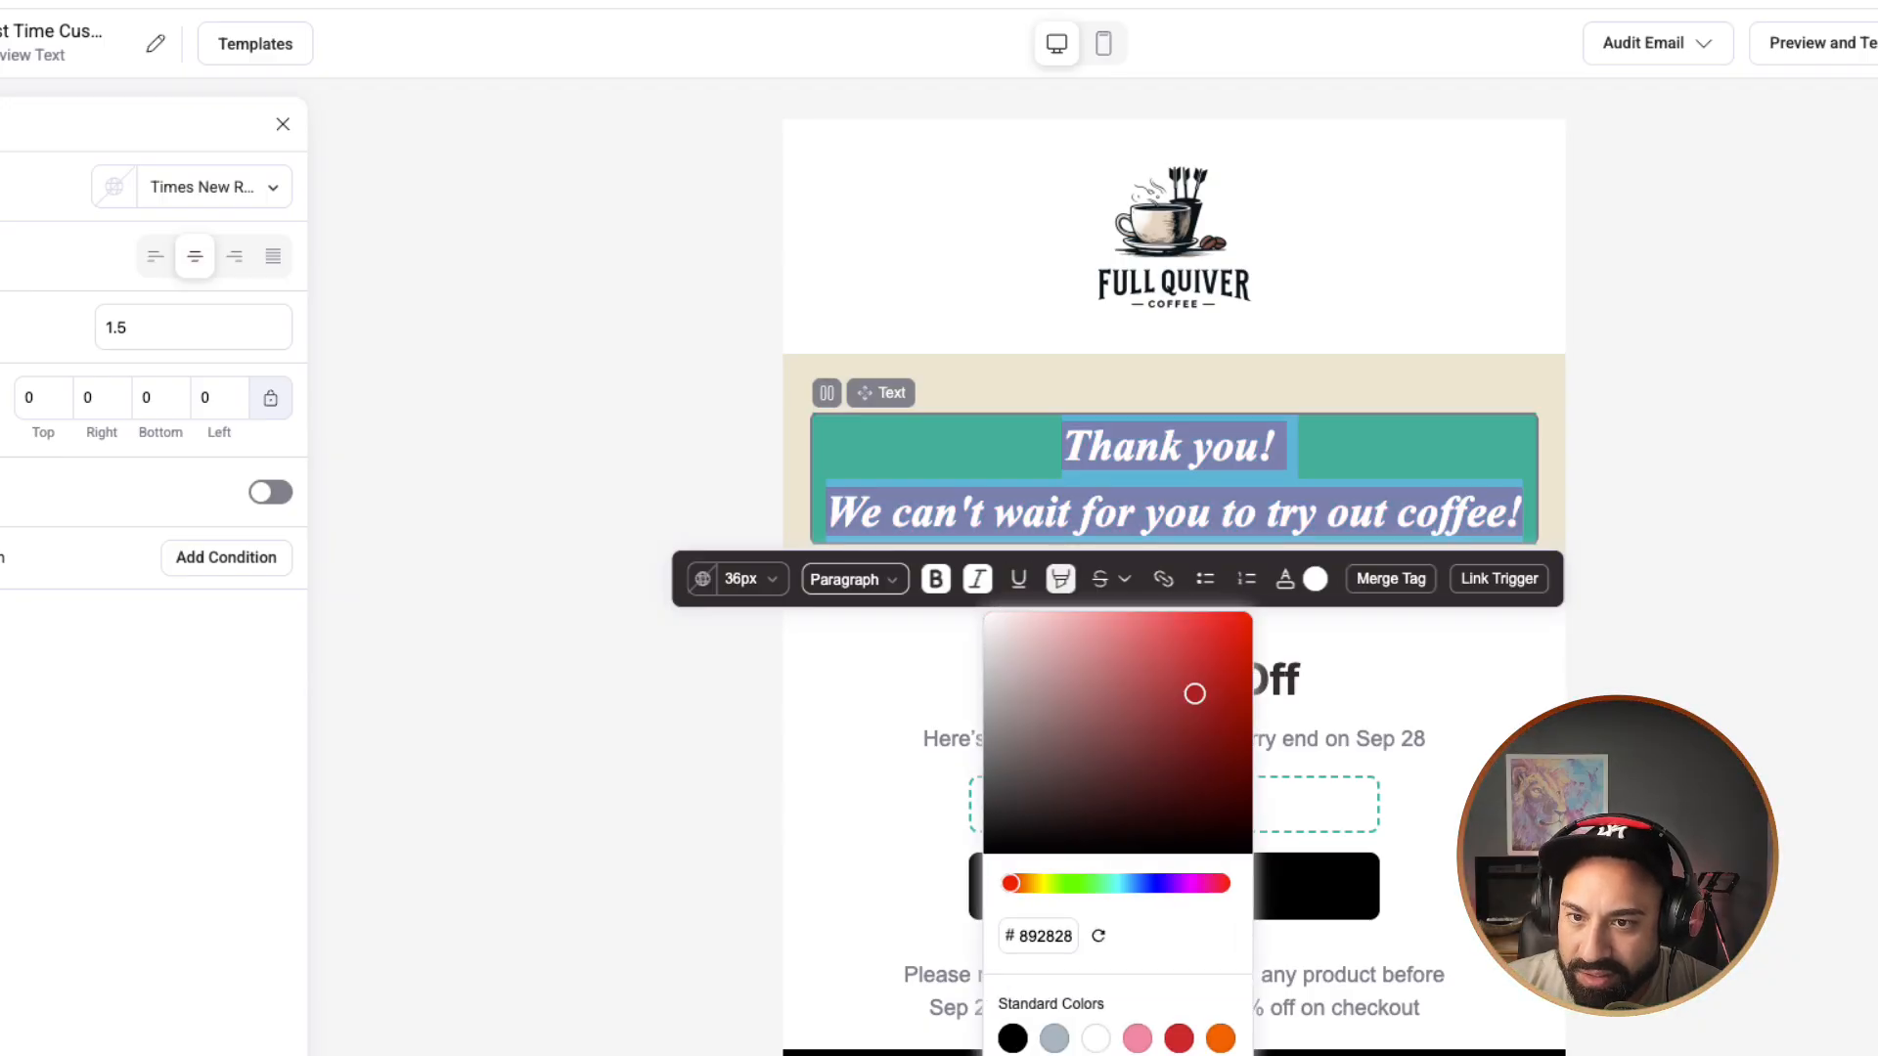
left_click(1235, 512)
left_click(1662, 459)
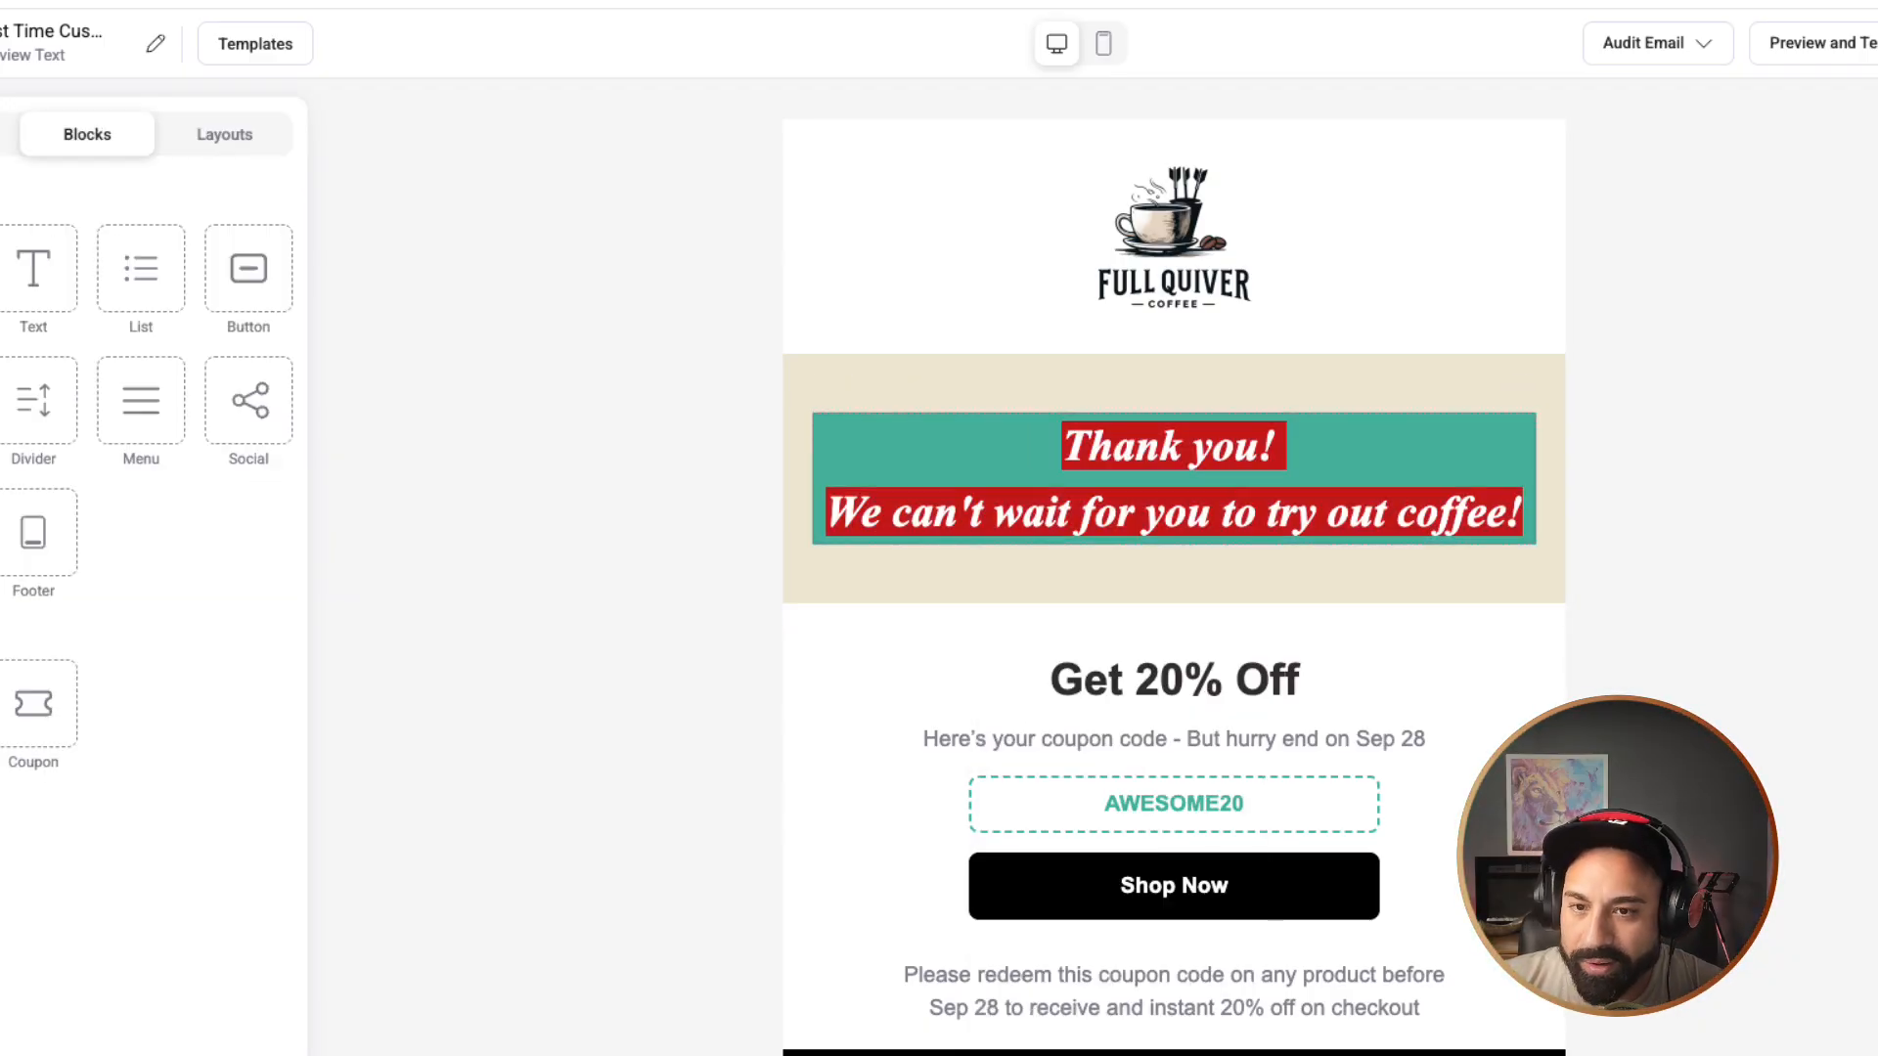
Step: Reset the red highlight color on the banner headline
left_click(1408, 446)
left_click(1521, 394)
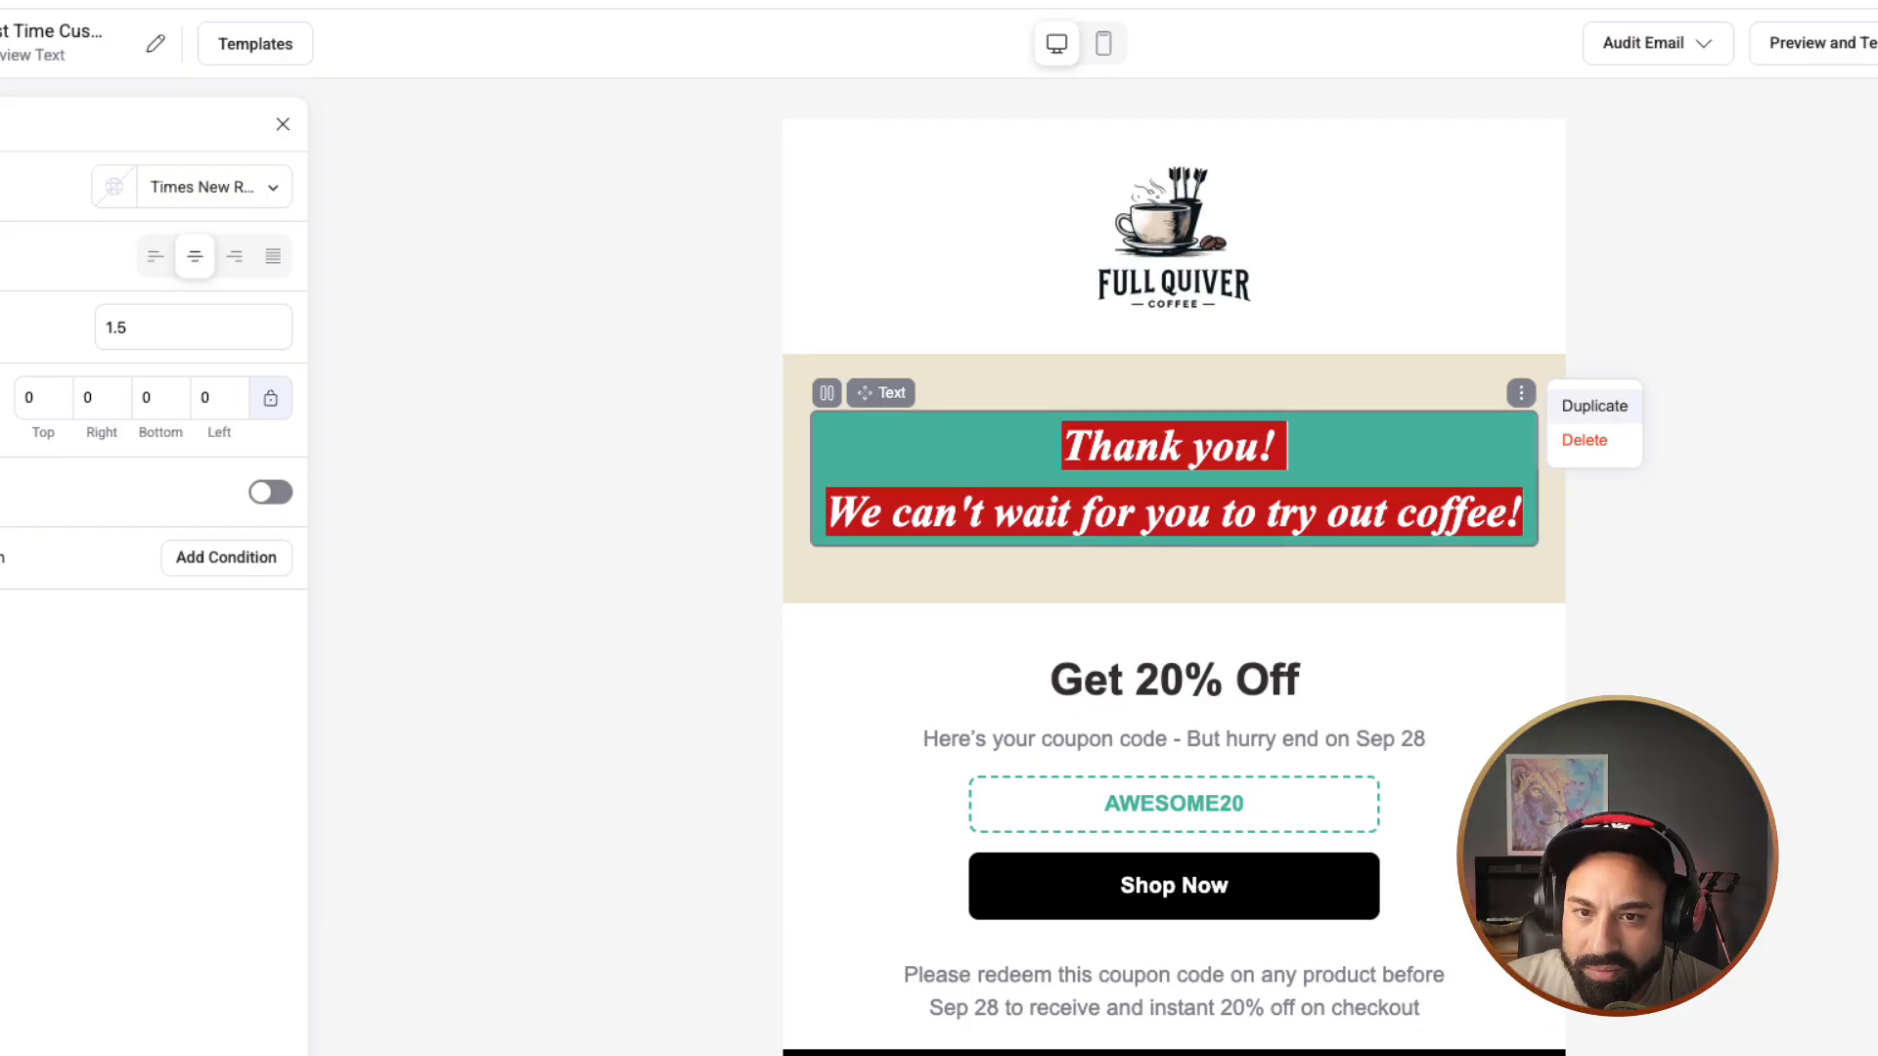
left_click(1369, 470)
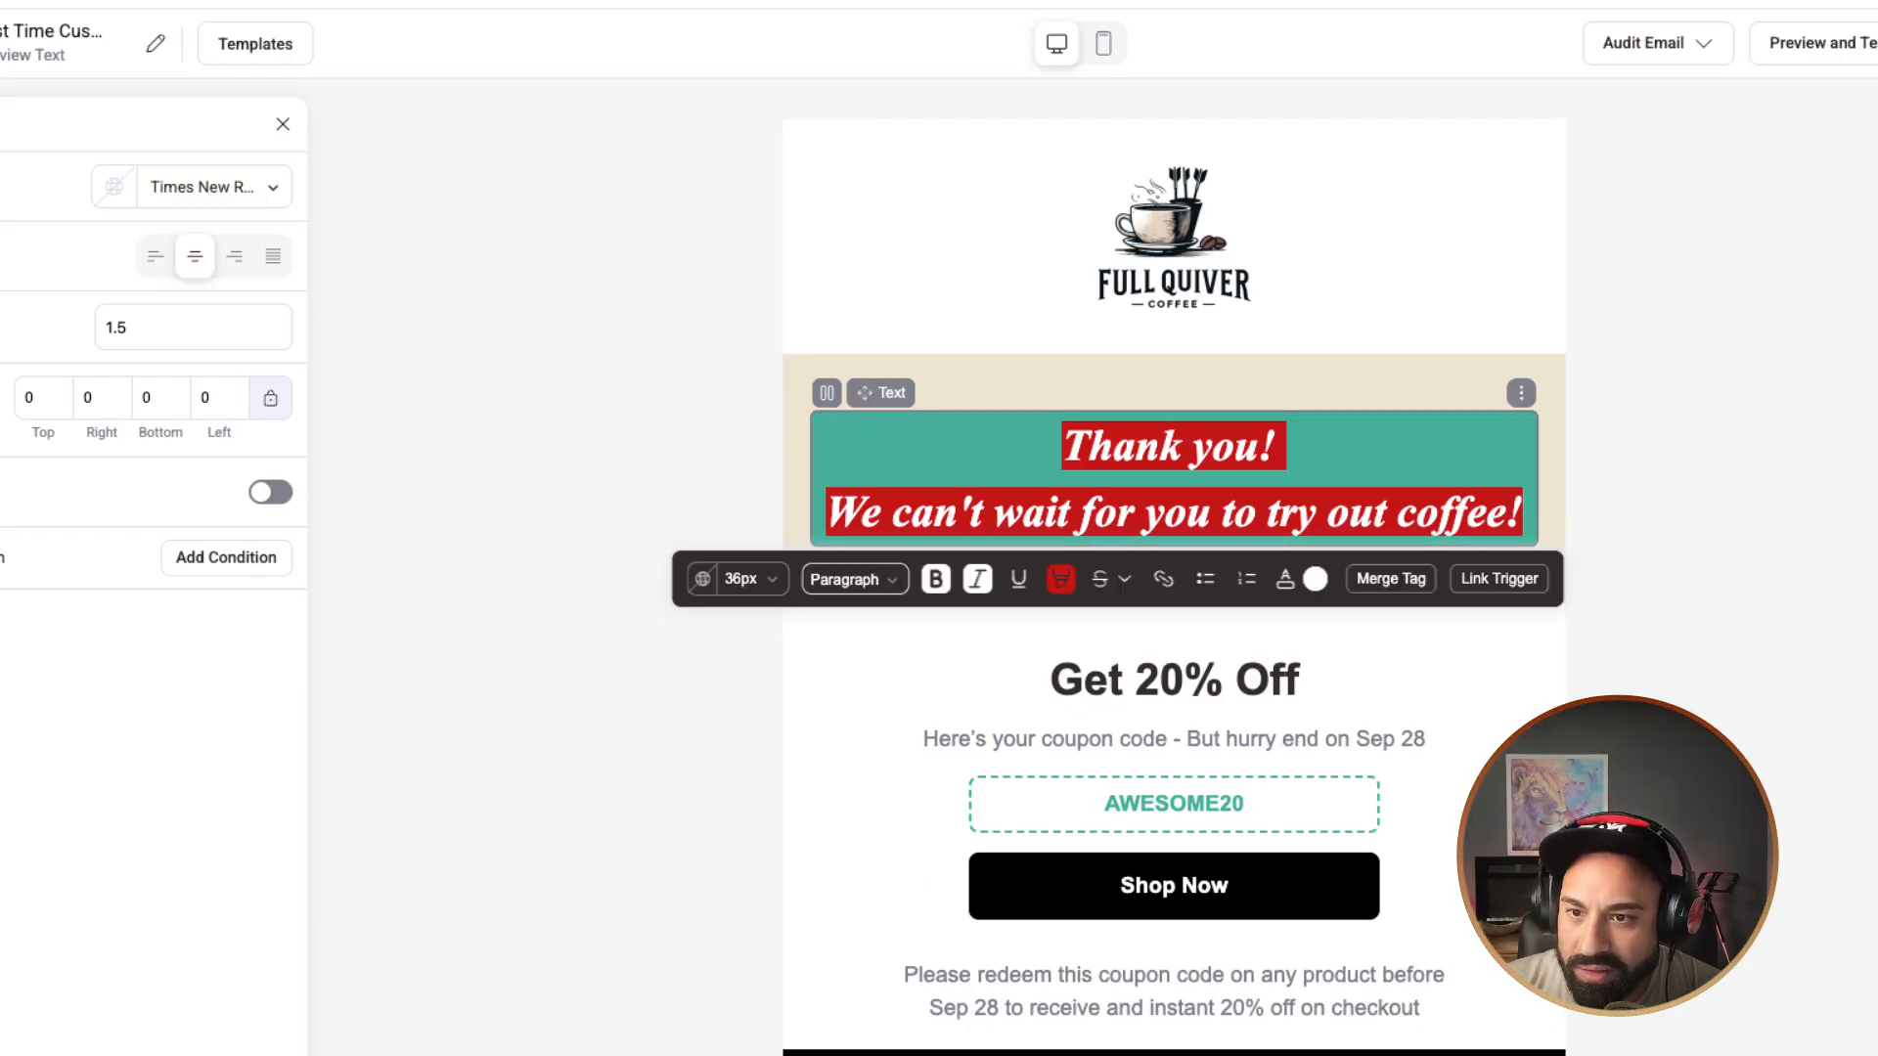
left_click(1060, 579)
left_click(1099, 936)
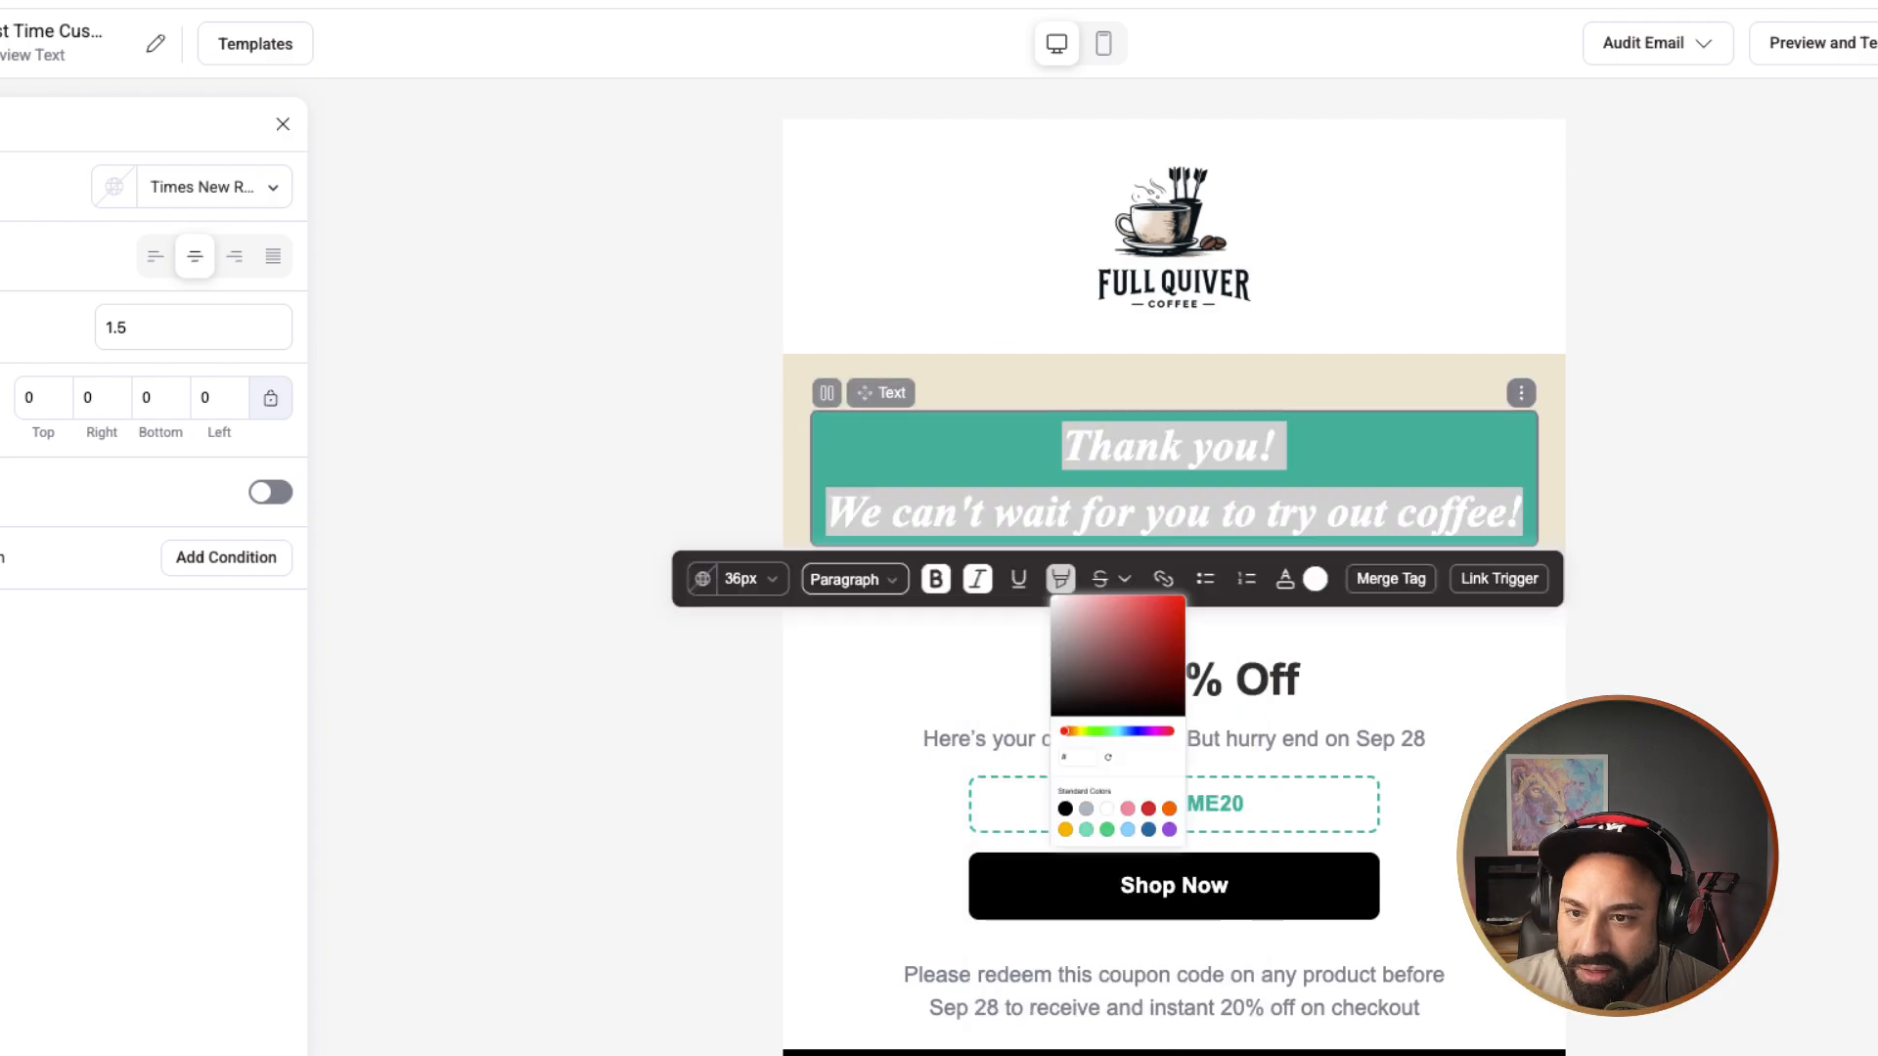
Step: Check the email's global style settings for the banner text's formatting
left_click(1087, 447)
left_click(1064, 447)
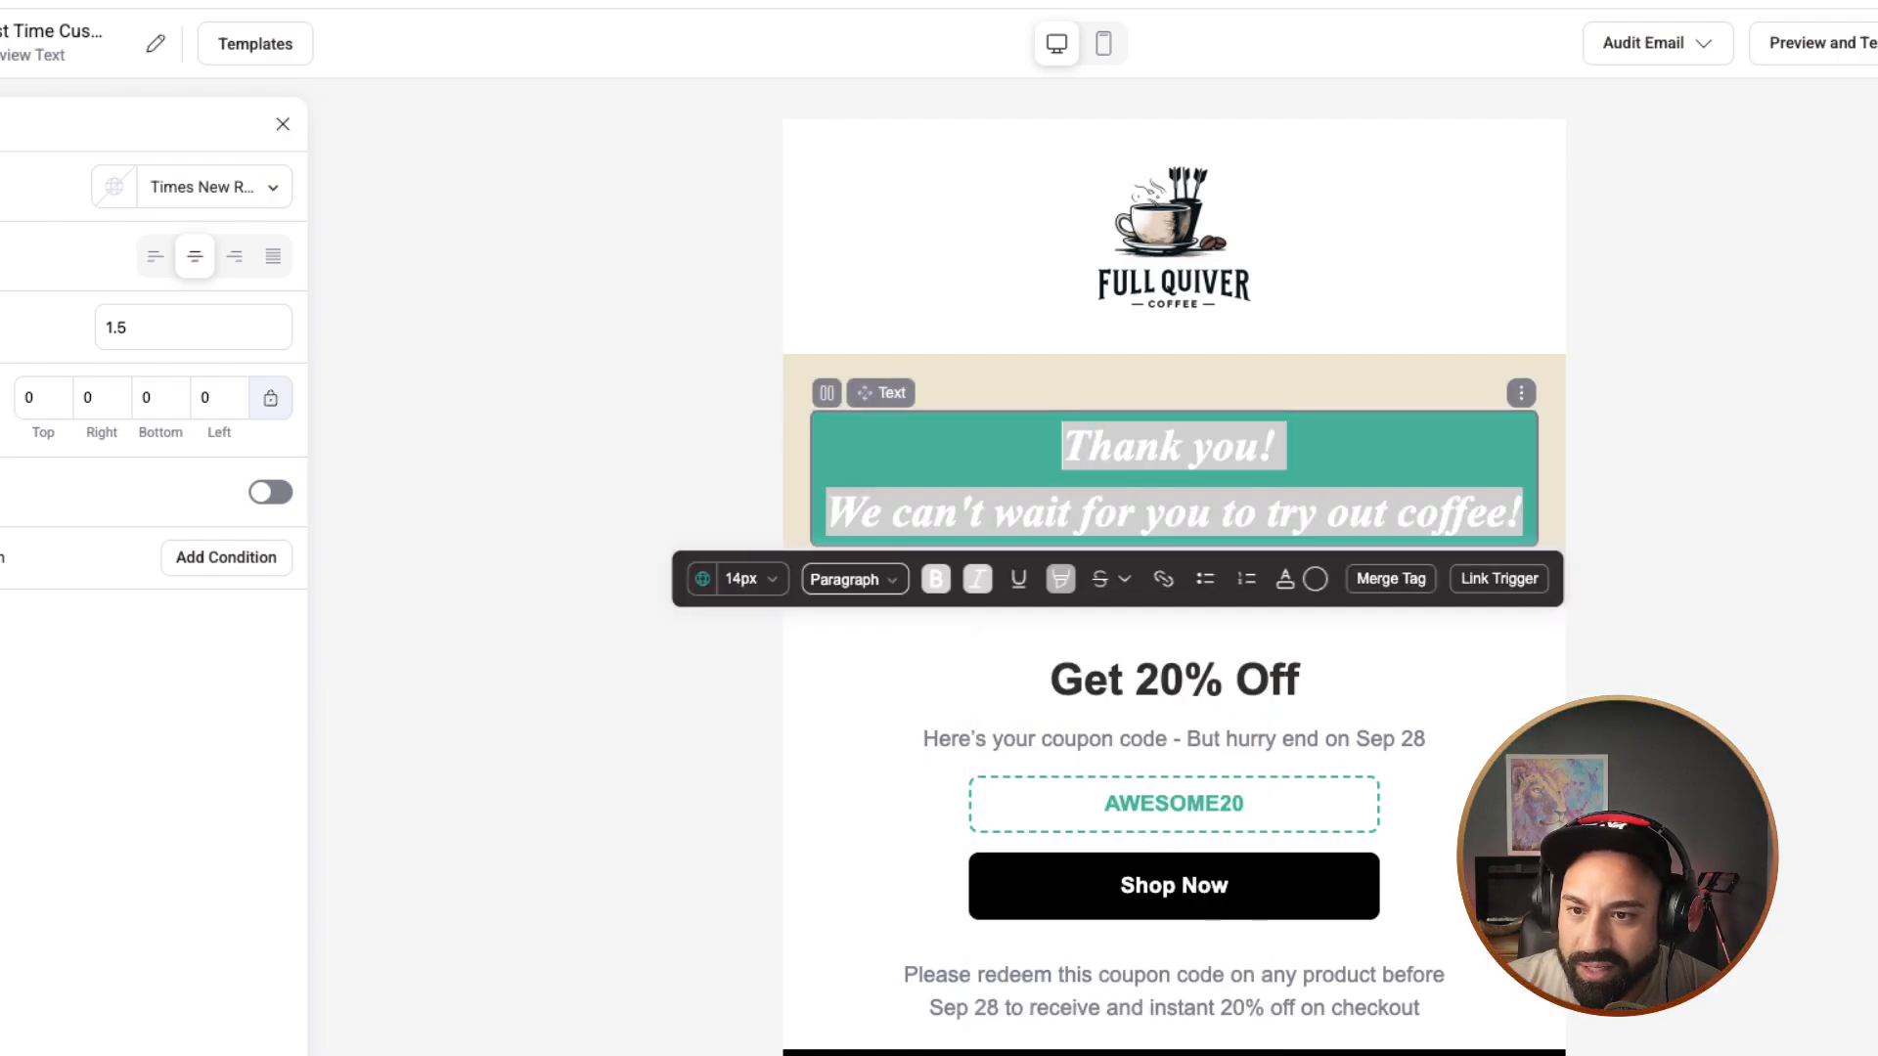
left_click(1088, 447)
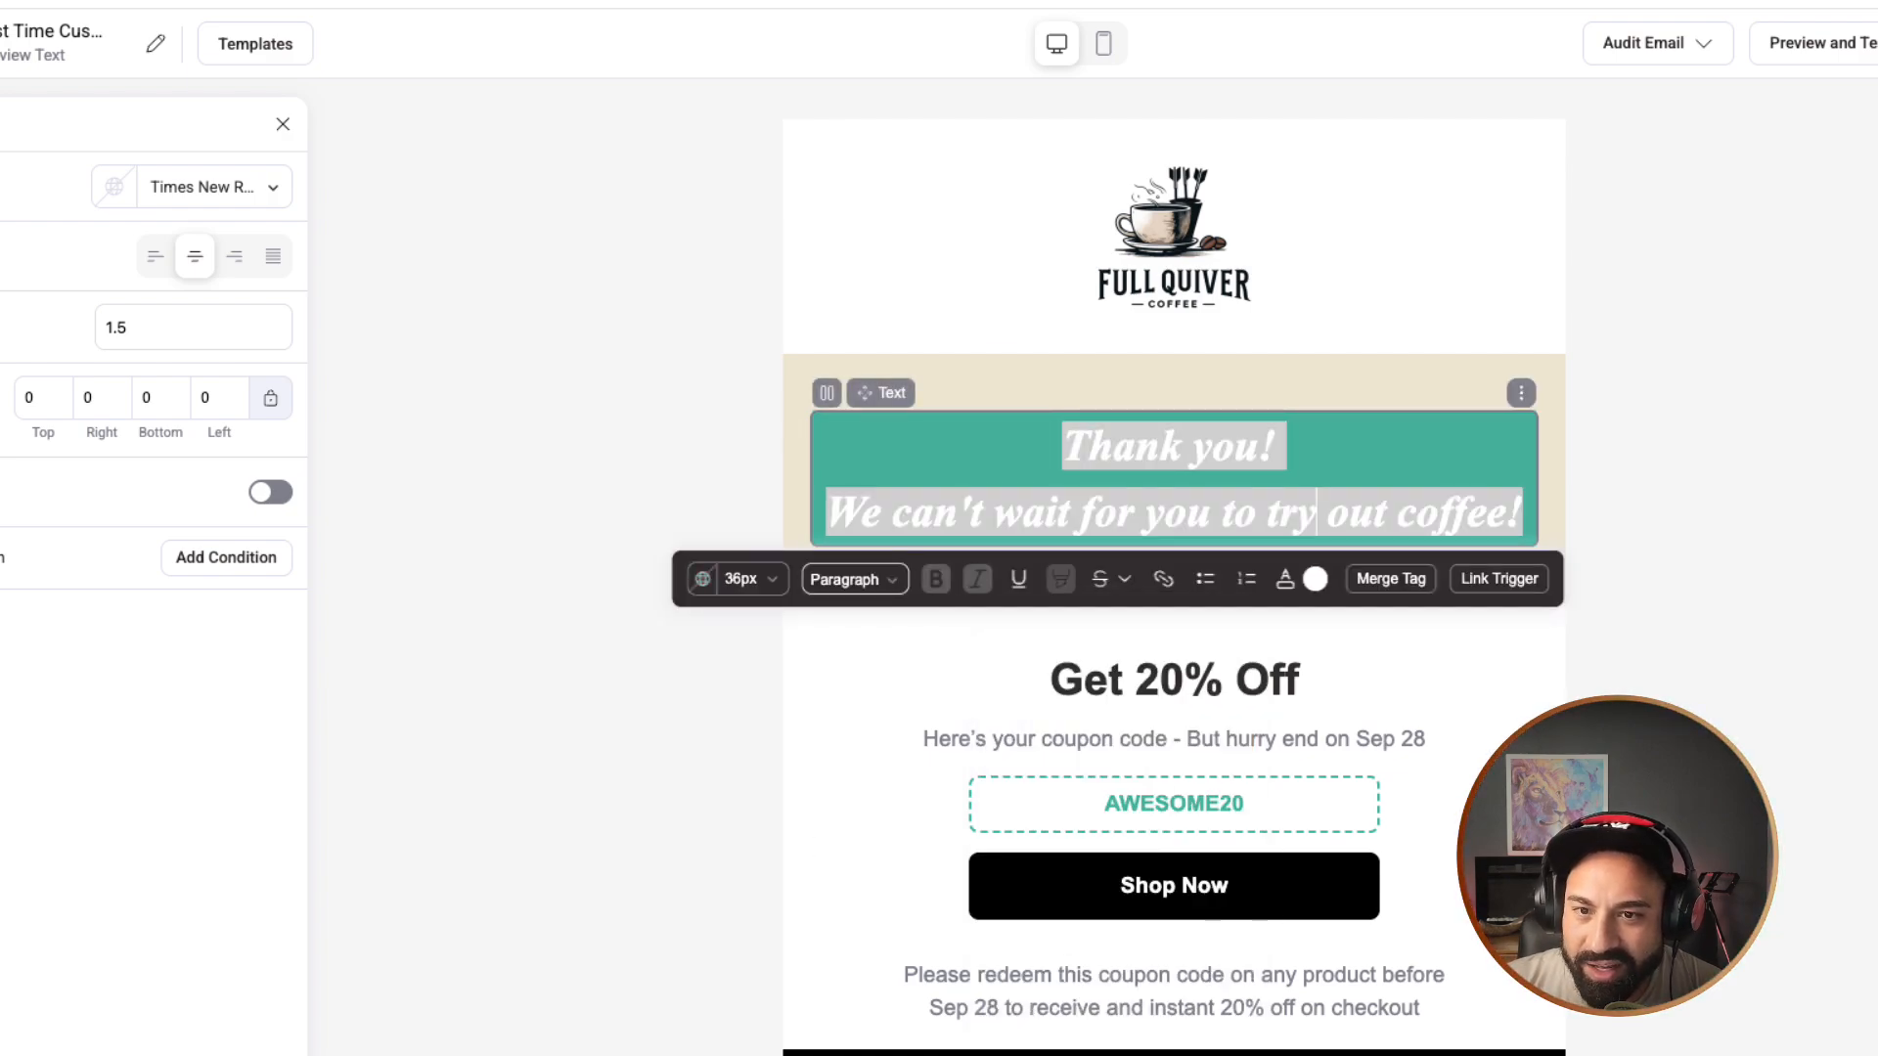
left_click(1064, 447)
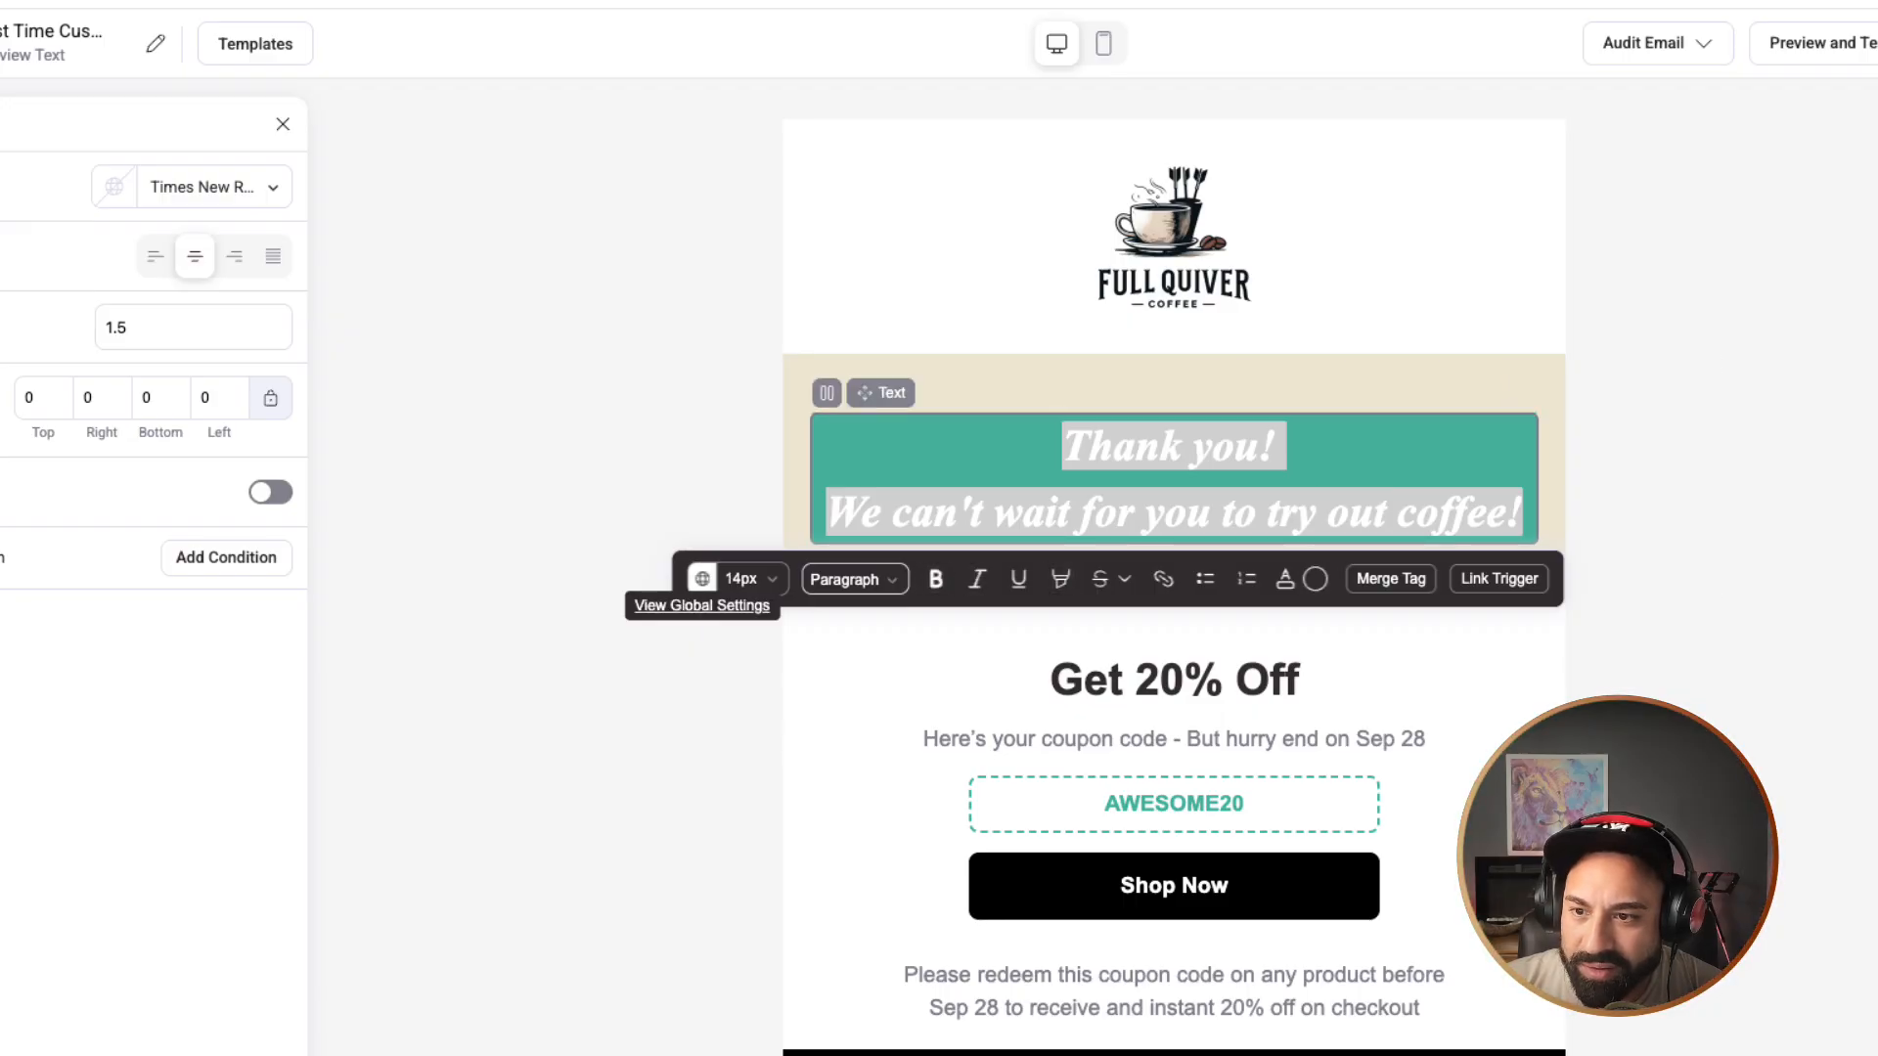
left_click(702, 578)
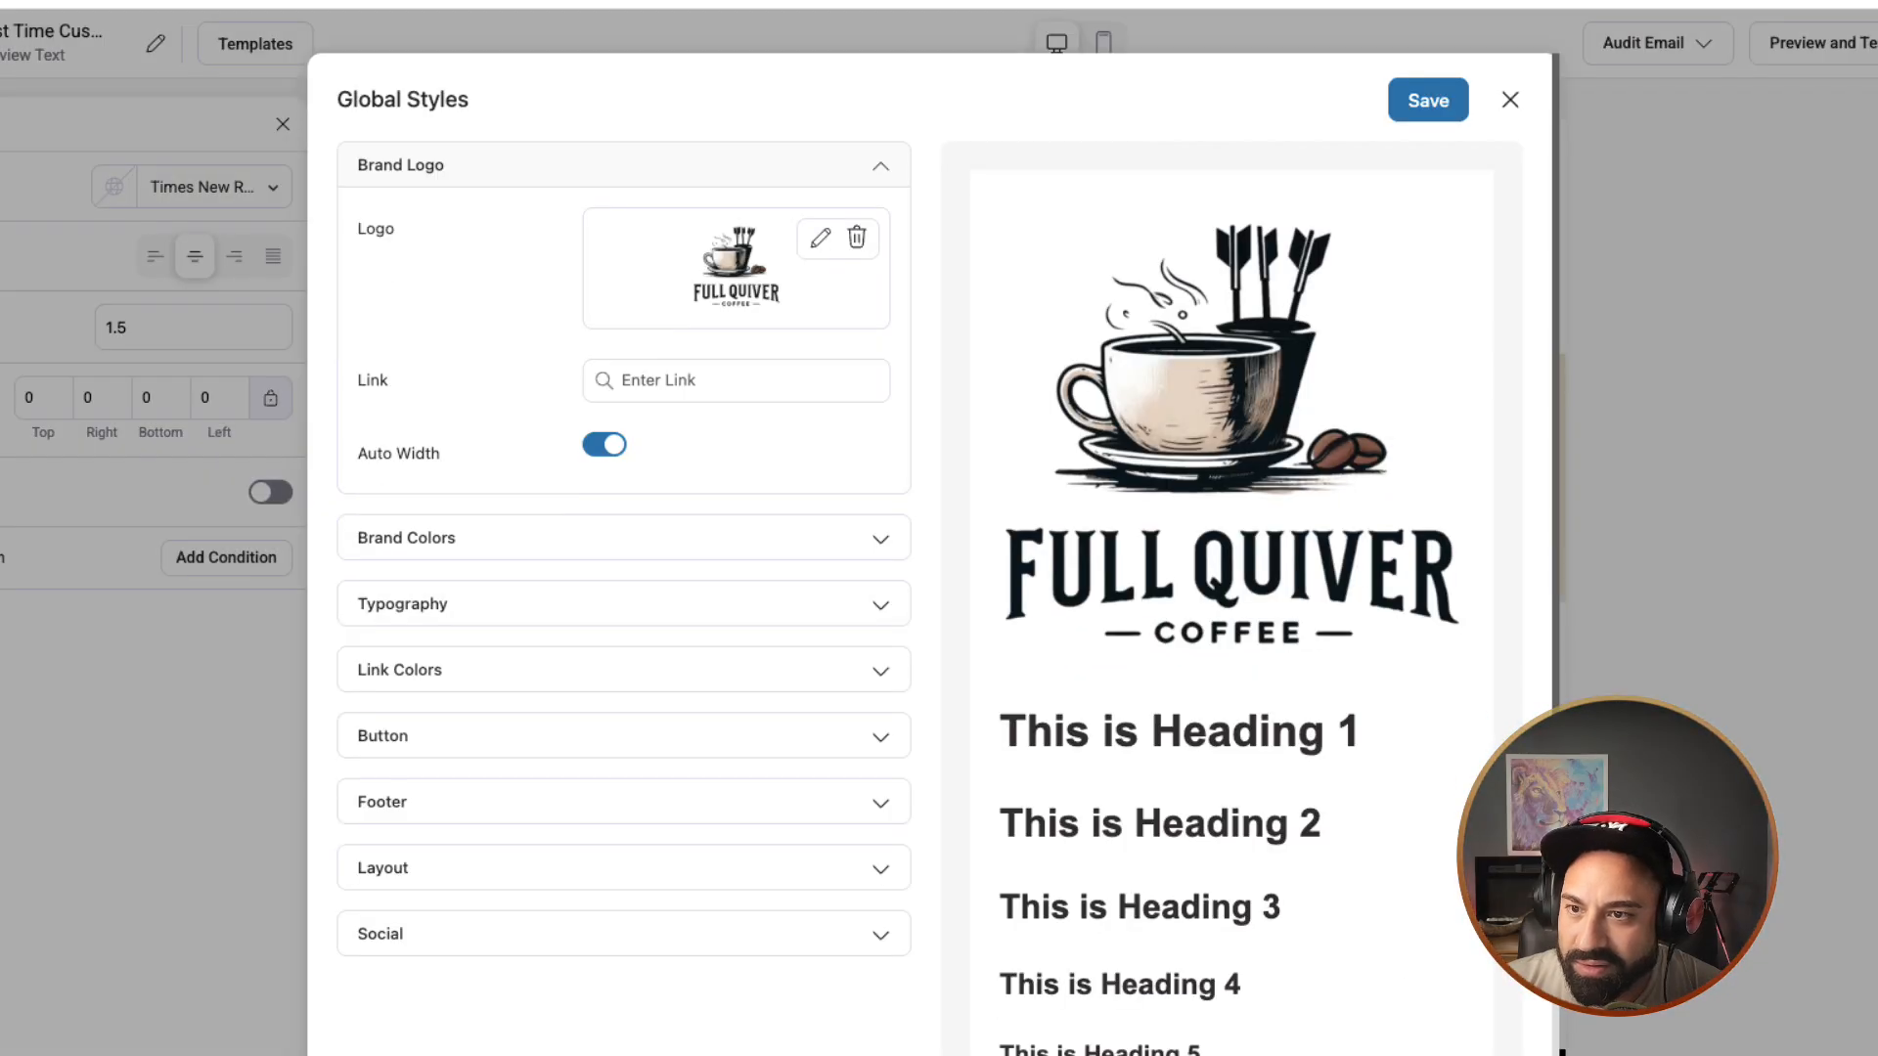
scroll(929, 587, "down", 3)
left_click(1510, 100)
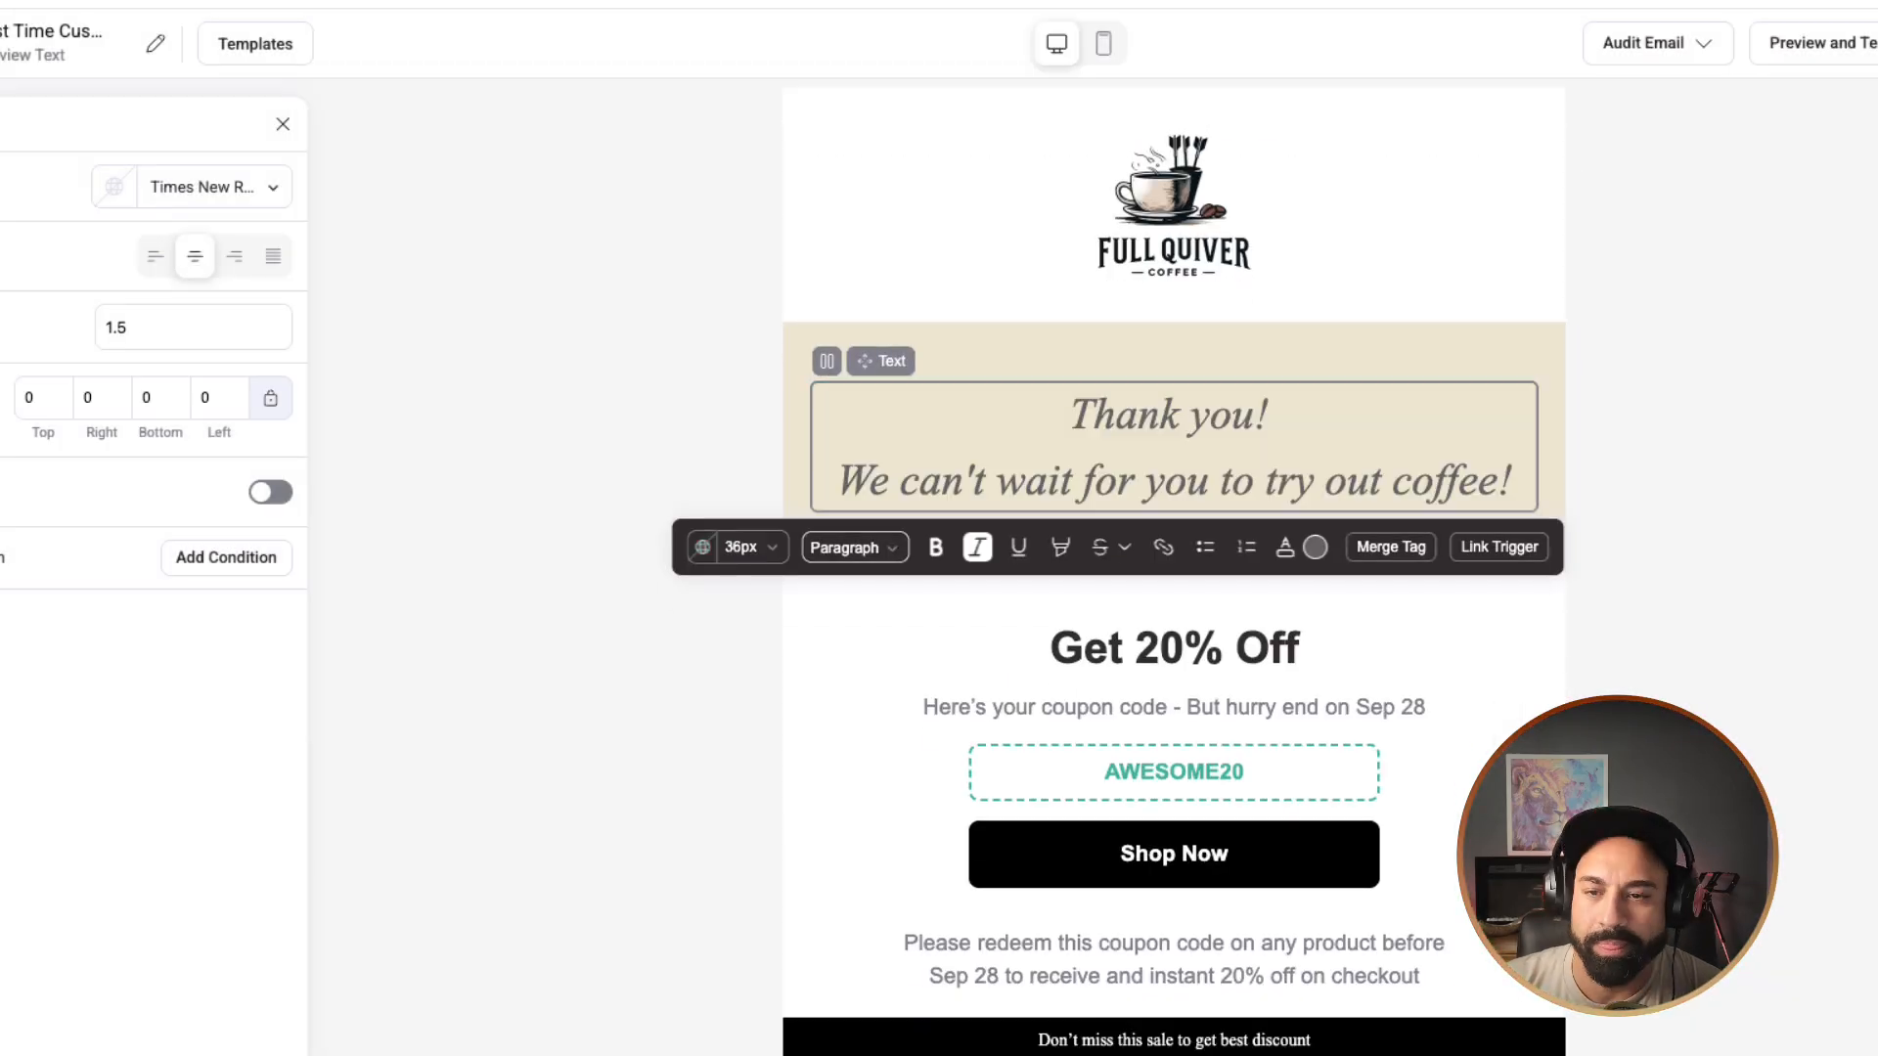
Step: Inspect the background settings of the banner's section and of the column holding the headline
left_click(1255, 415)
left_click(1125, 351)
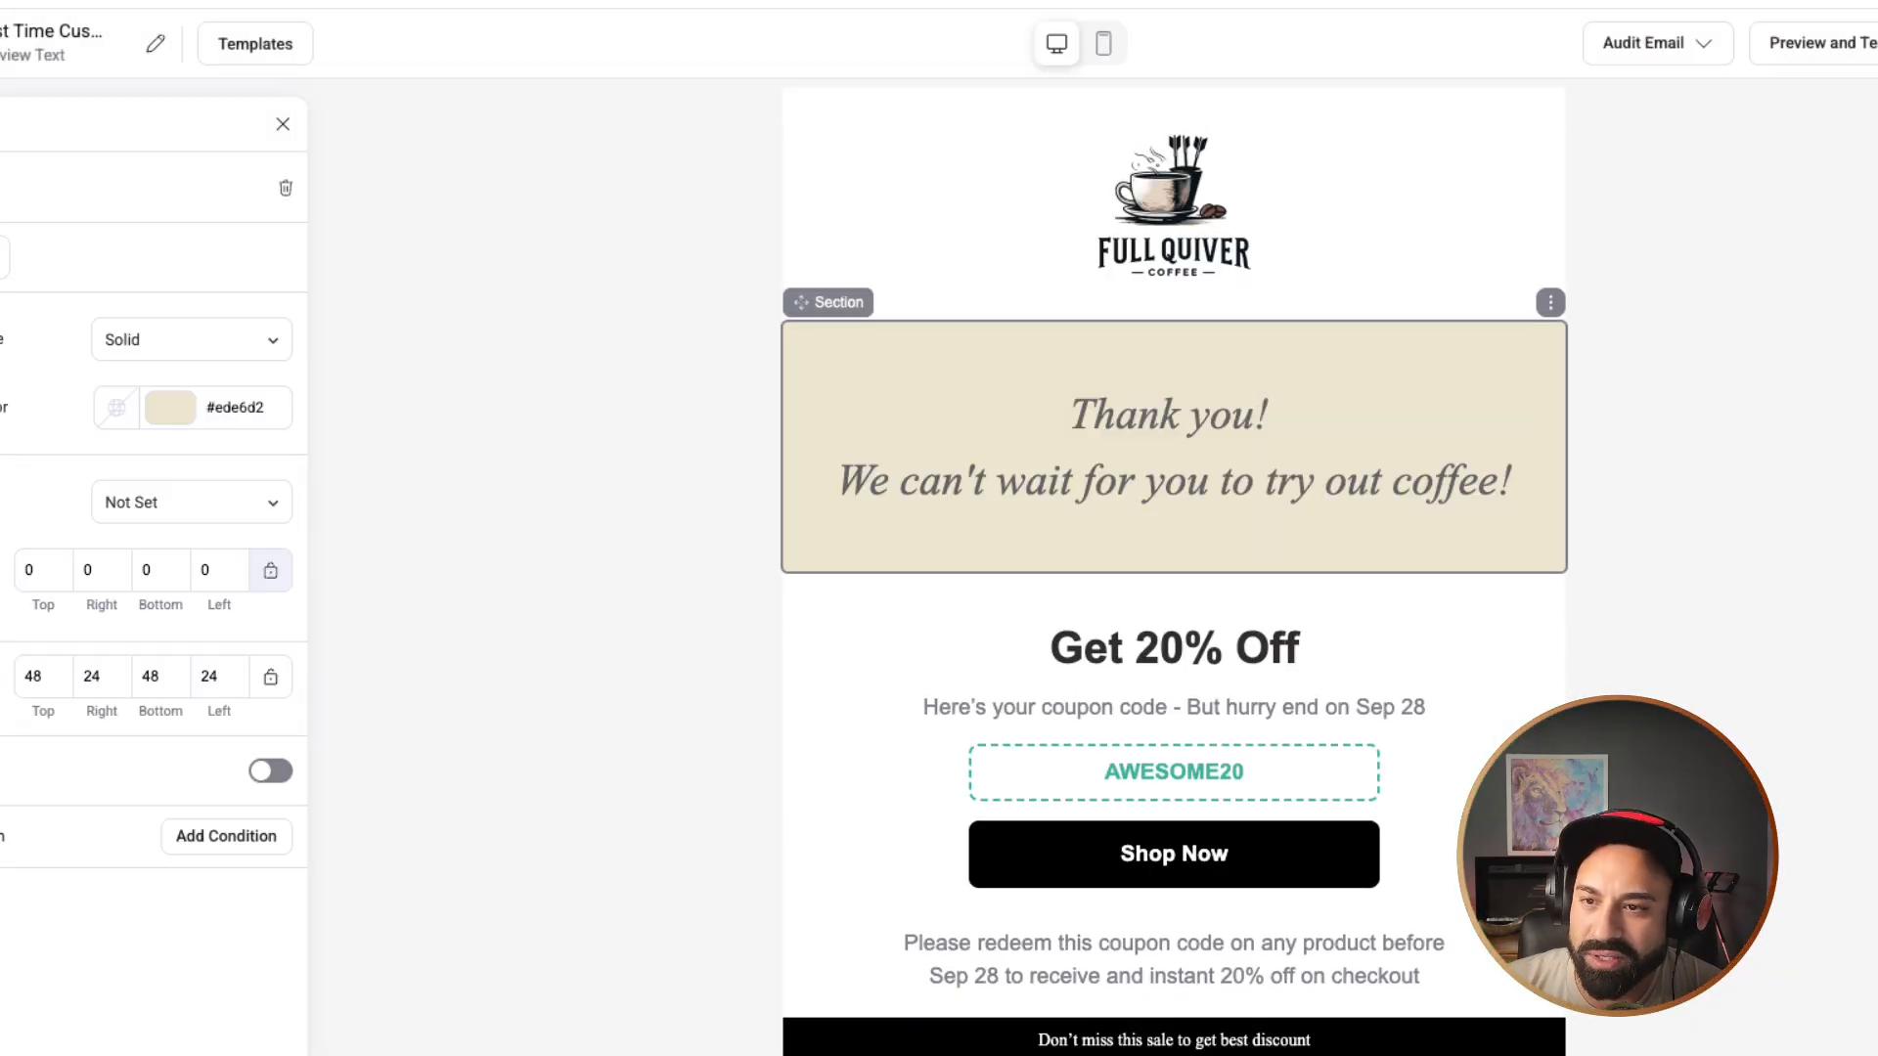
left_click(1071, 415)
left_click(826, 361)
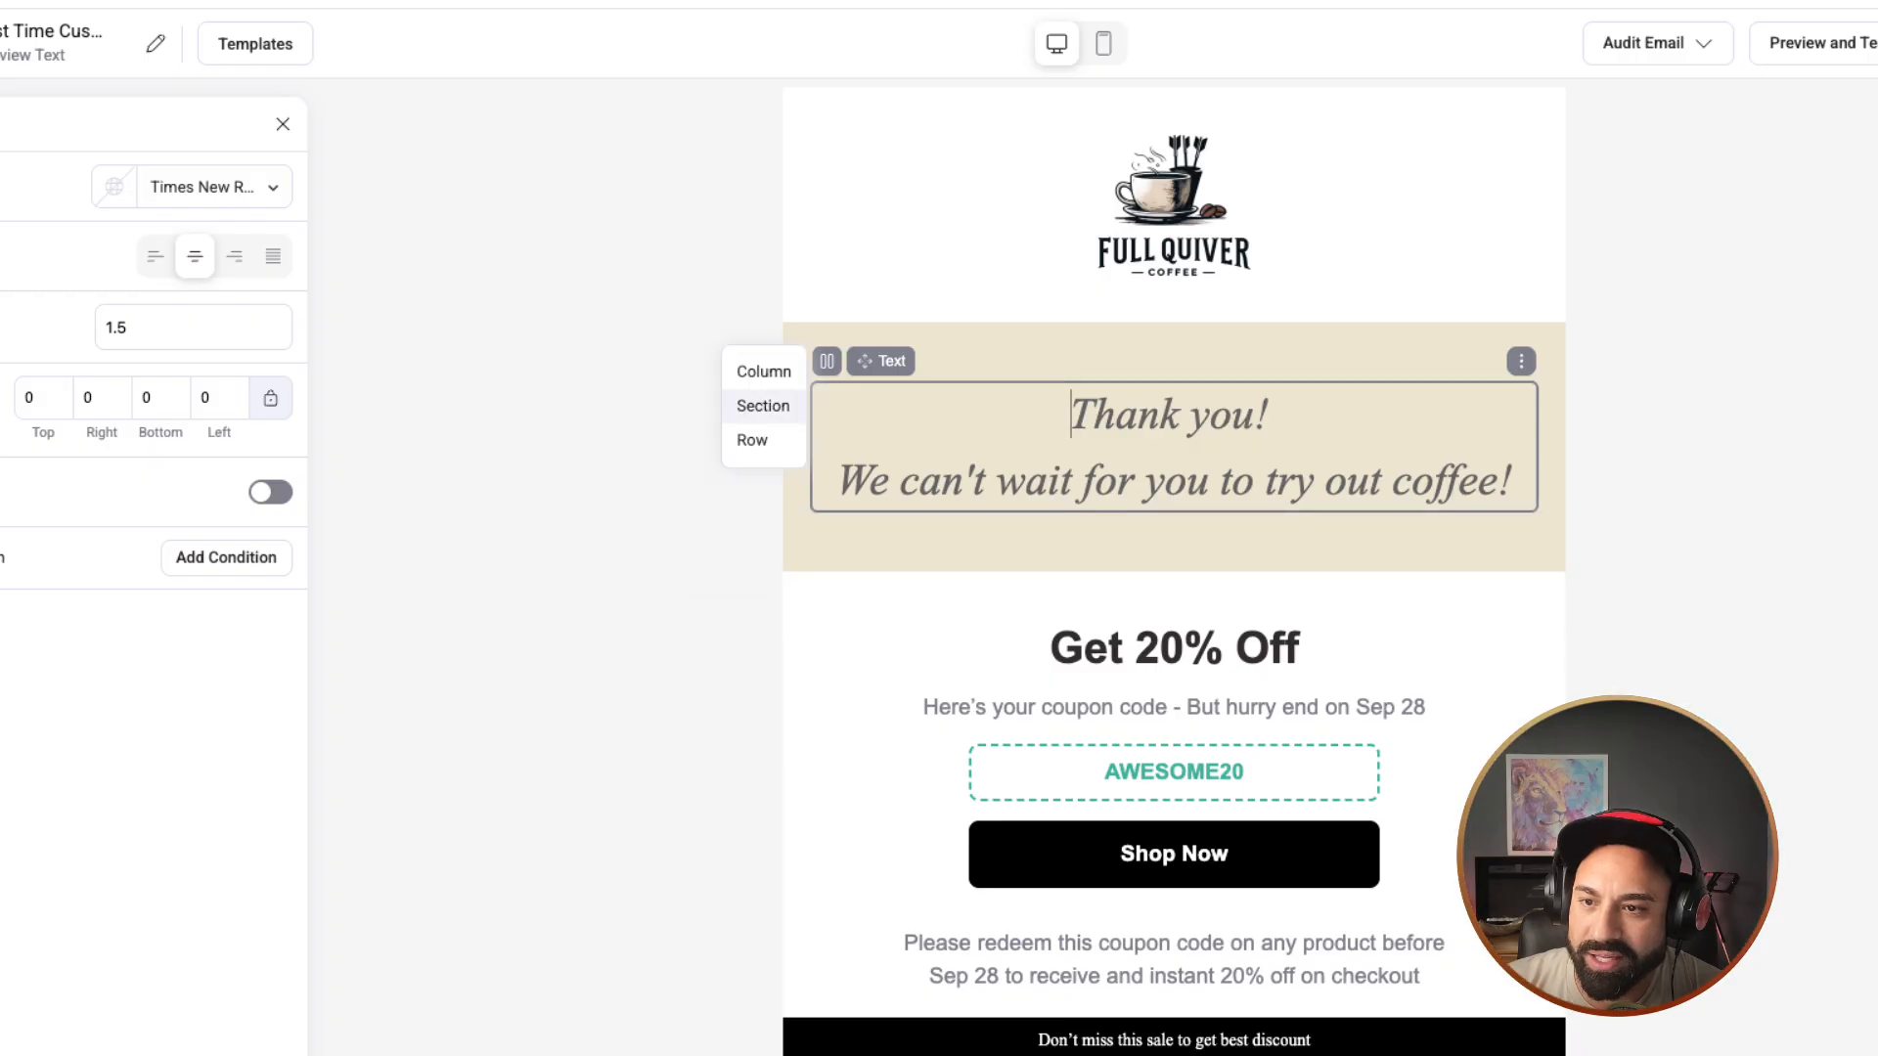
left_click(764, 371)
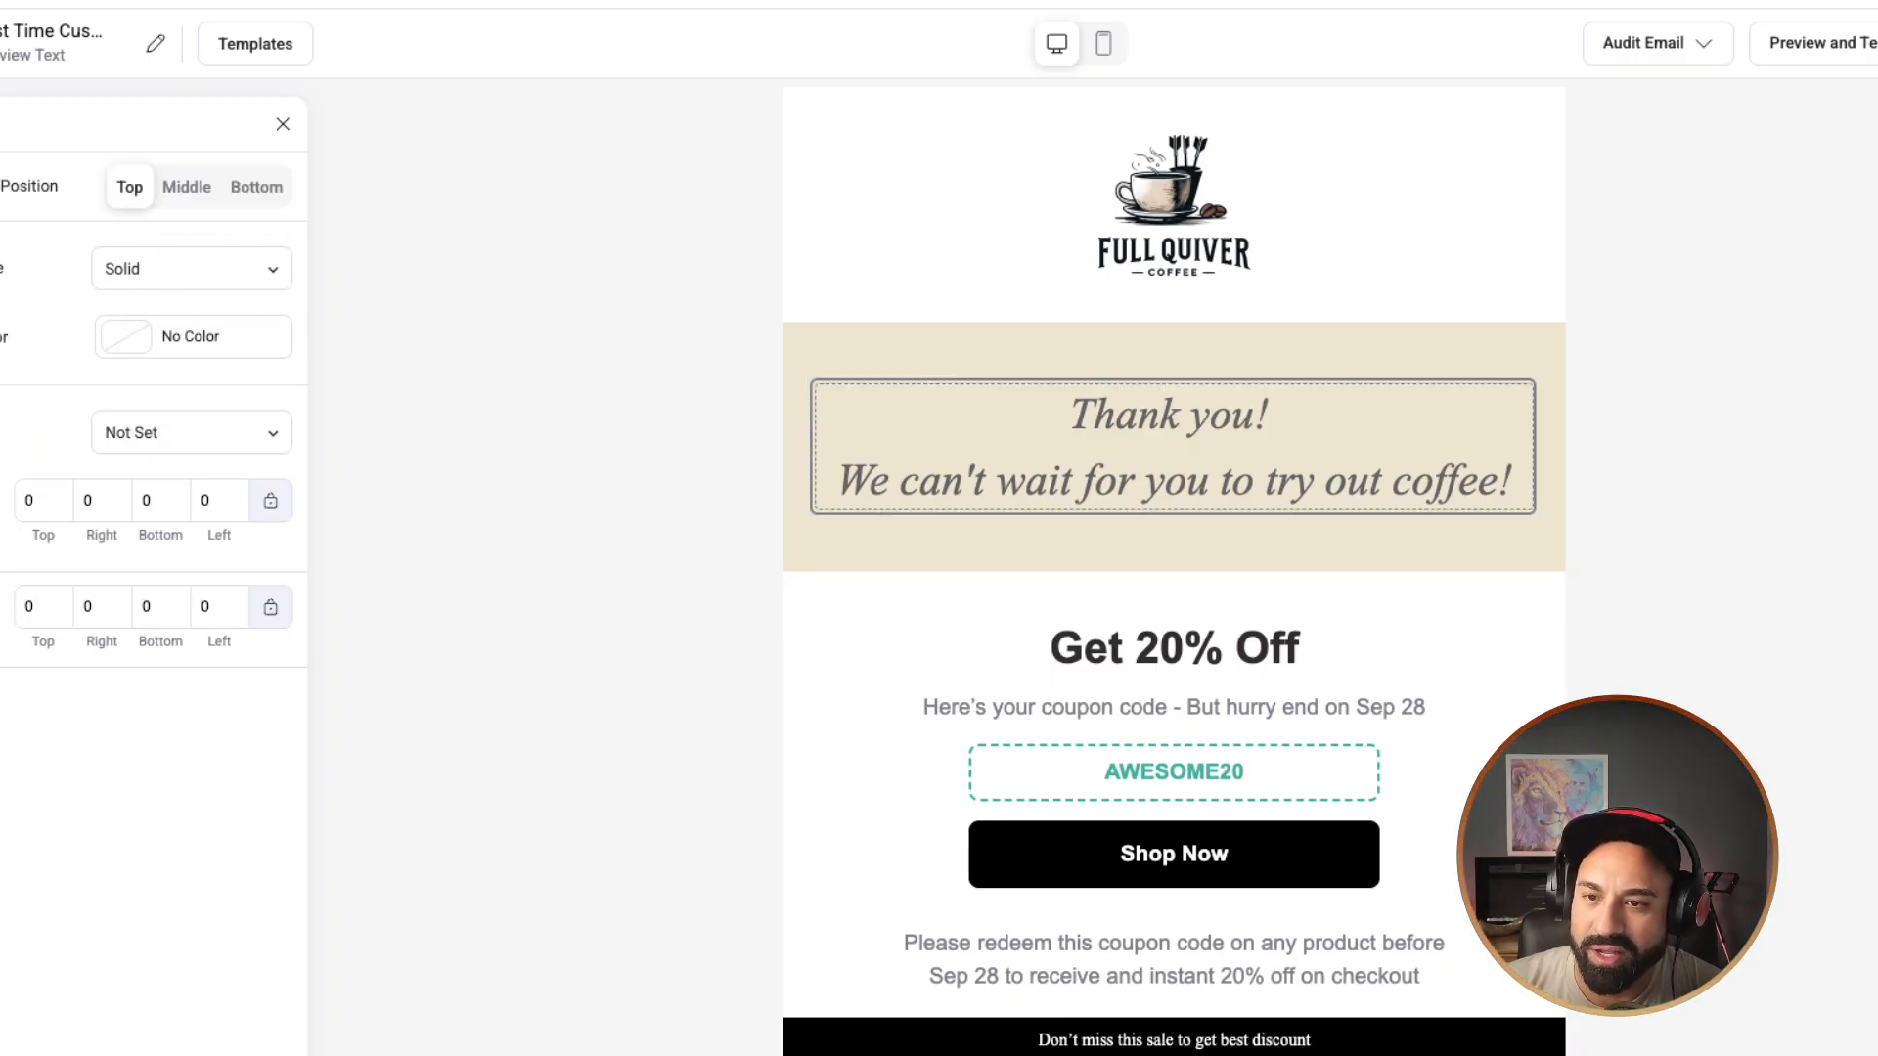
Step: Set the text color of both banner headline lines to black #000000
left_click_drag(1071, 414, 1514, 484)
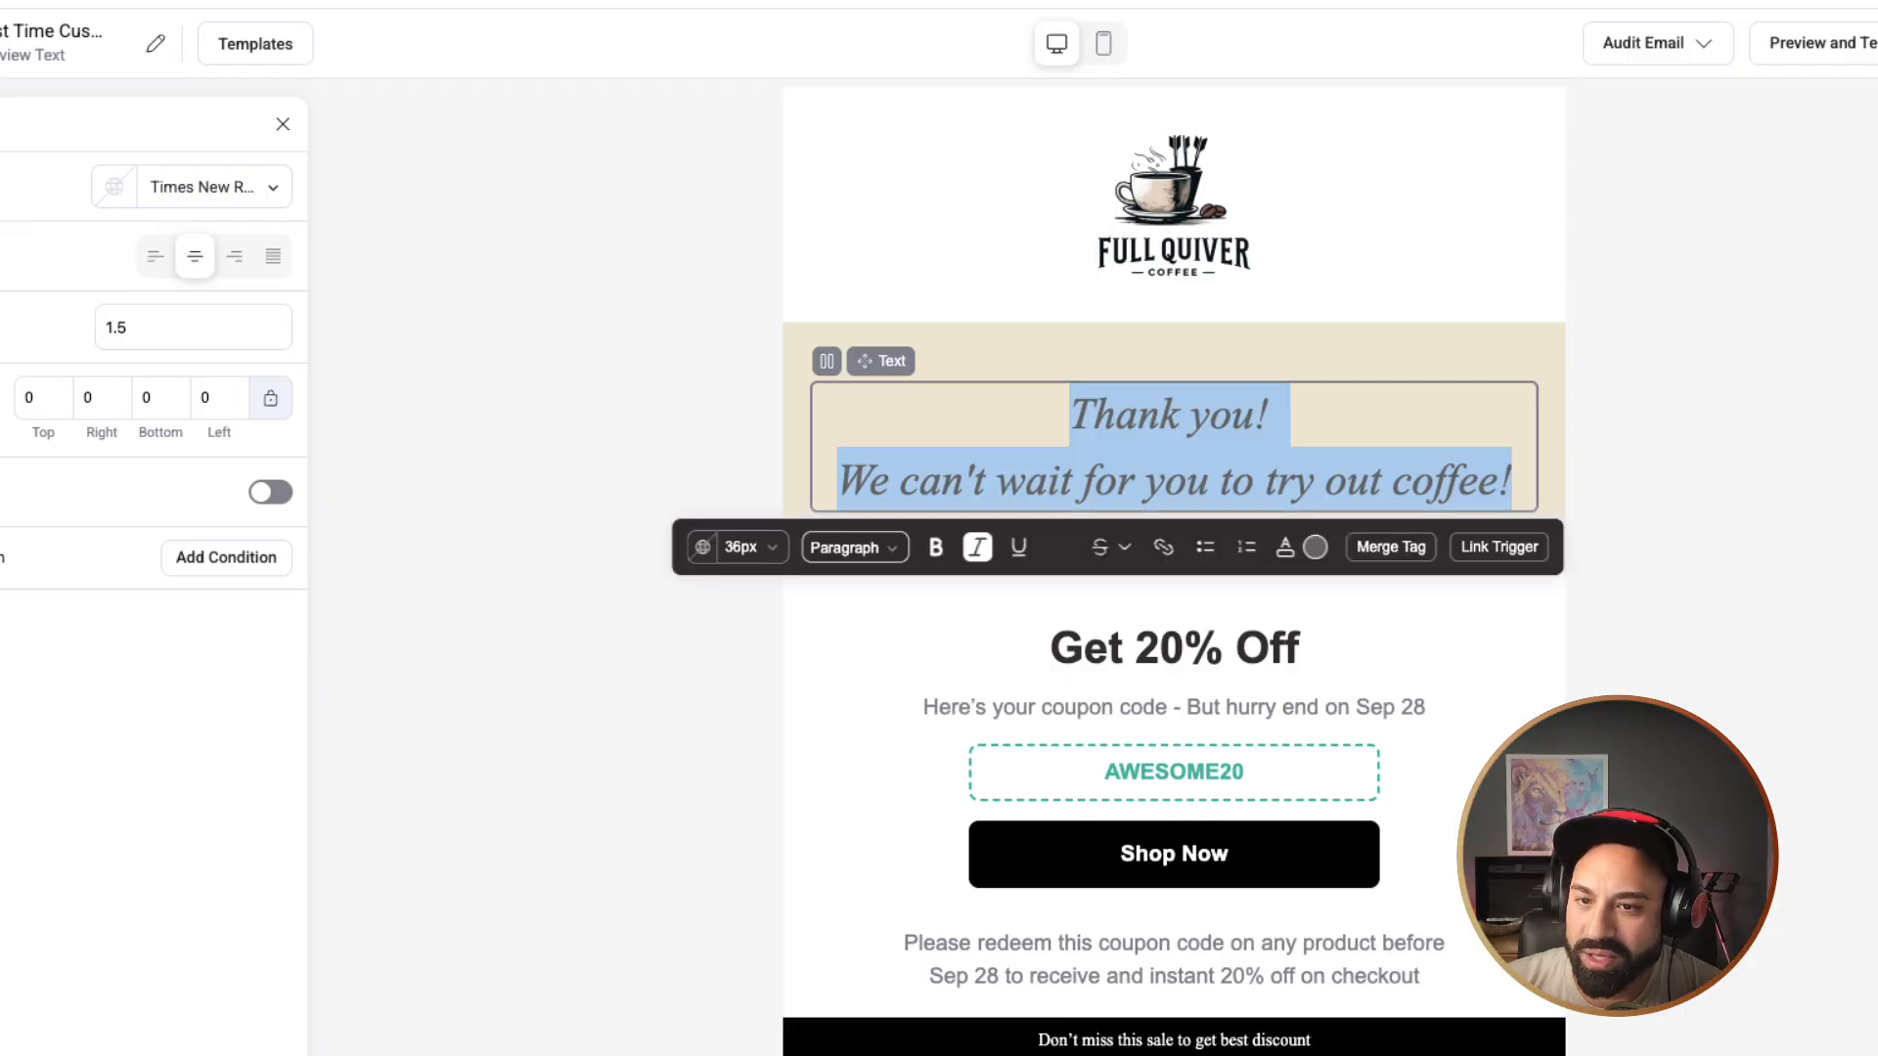
left_click(1315, 548)
left_click(1011, 755)
left_click_drag(1012, 755, 980, 828)
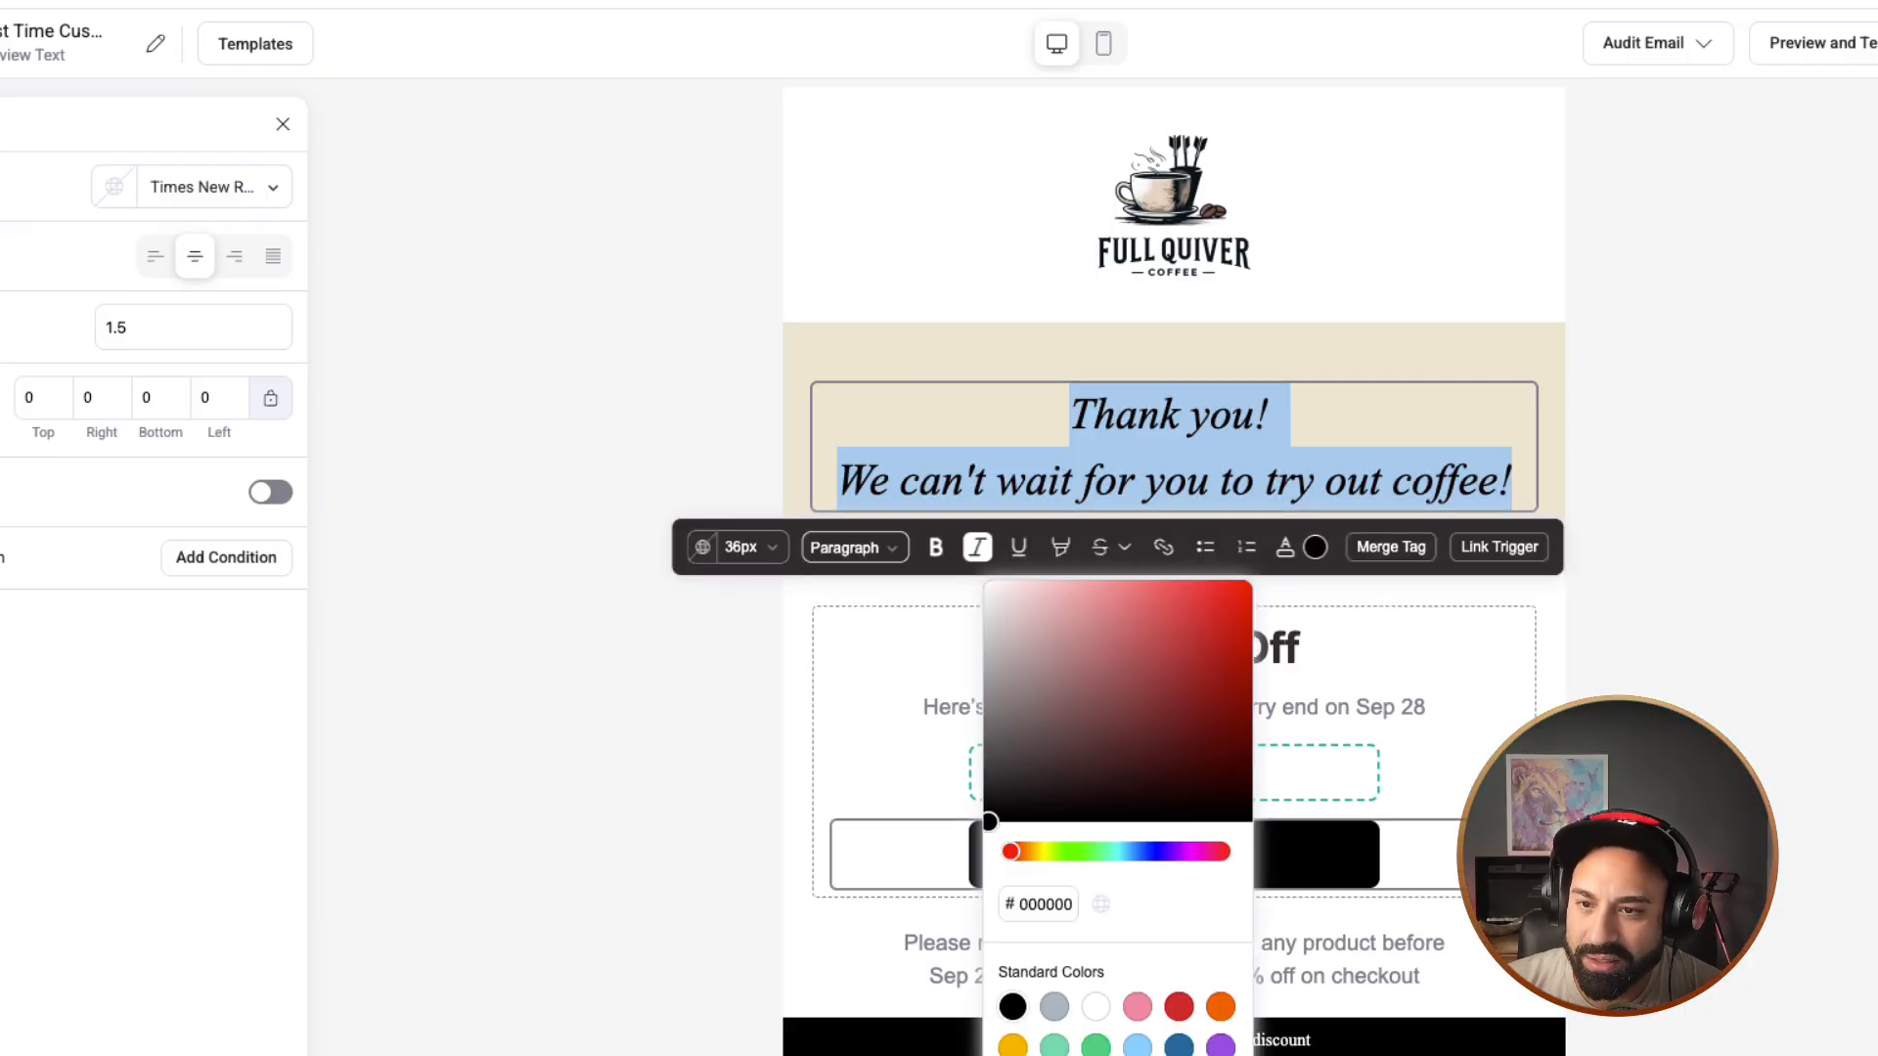
left_click(1069, 414)
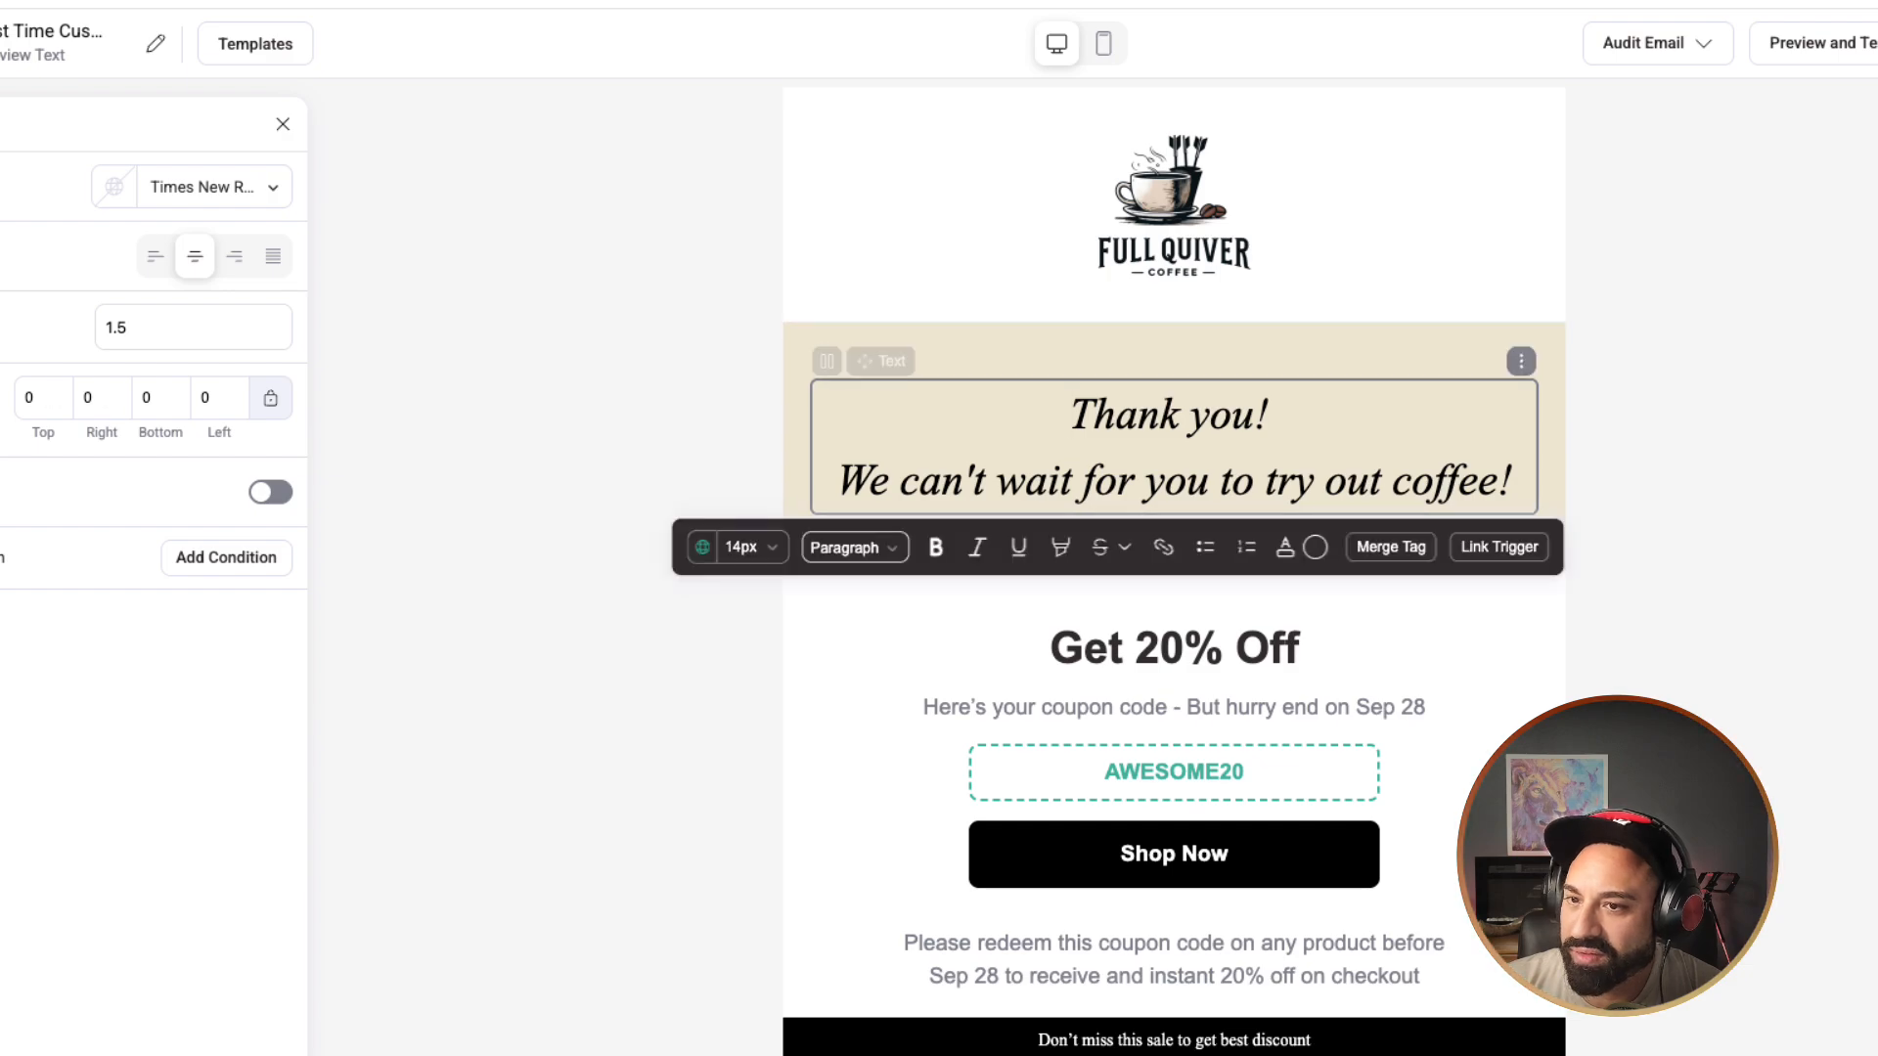
Step: Set the banner section's padding to 30 at top and bottom and 20 at right and left
left_click(1036, 352)
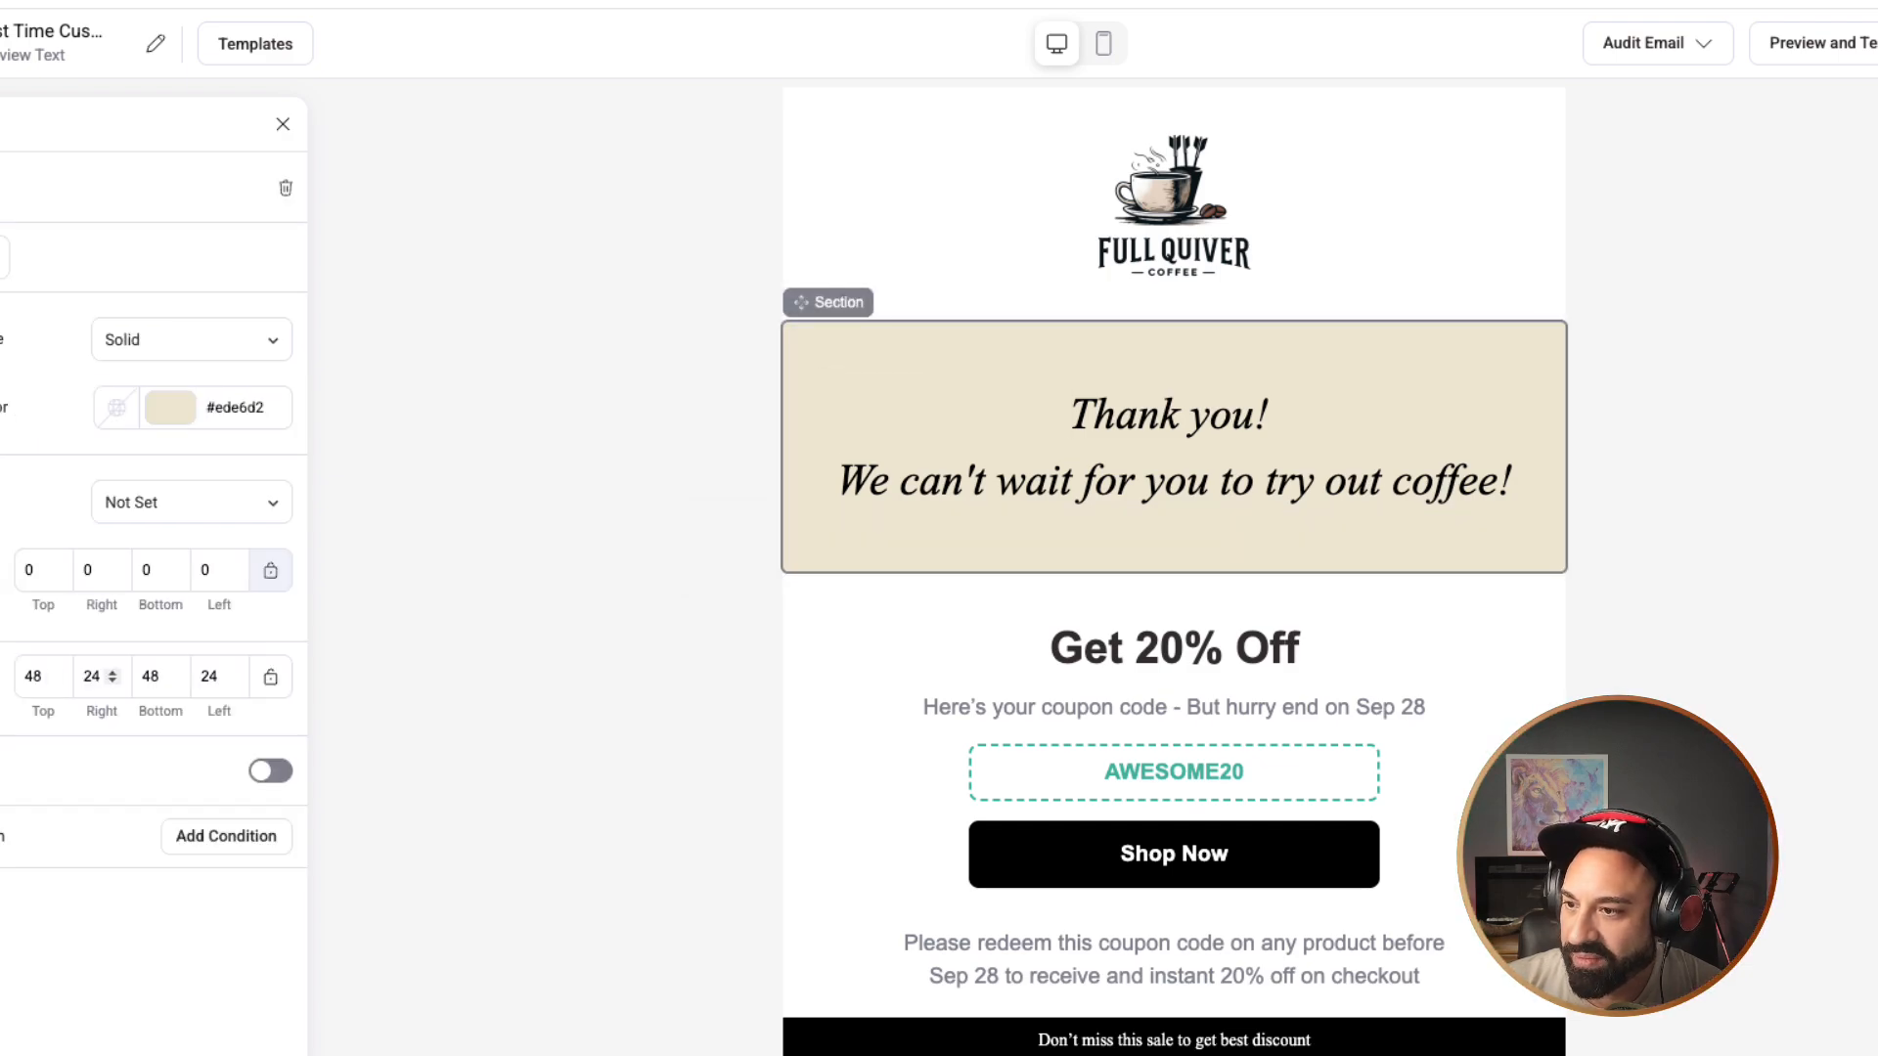
left_click(32, 676)
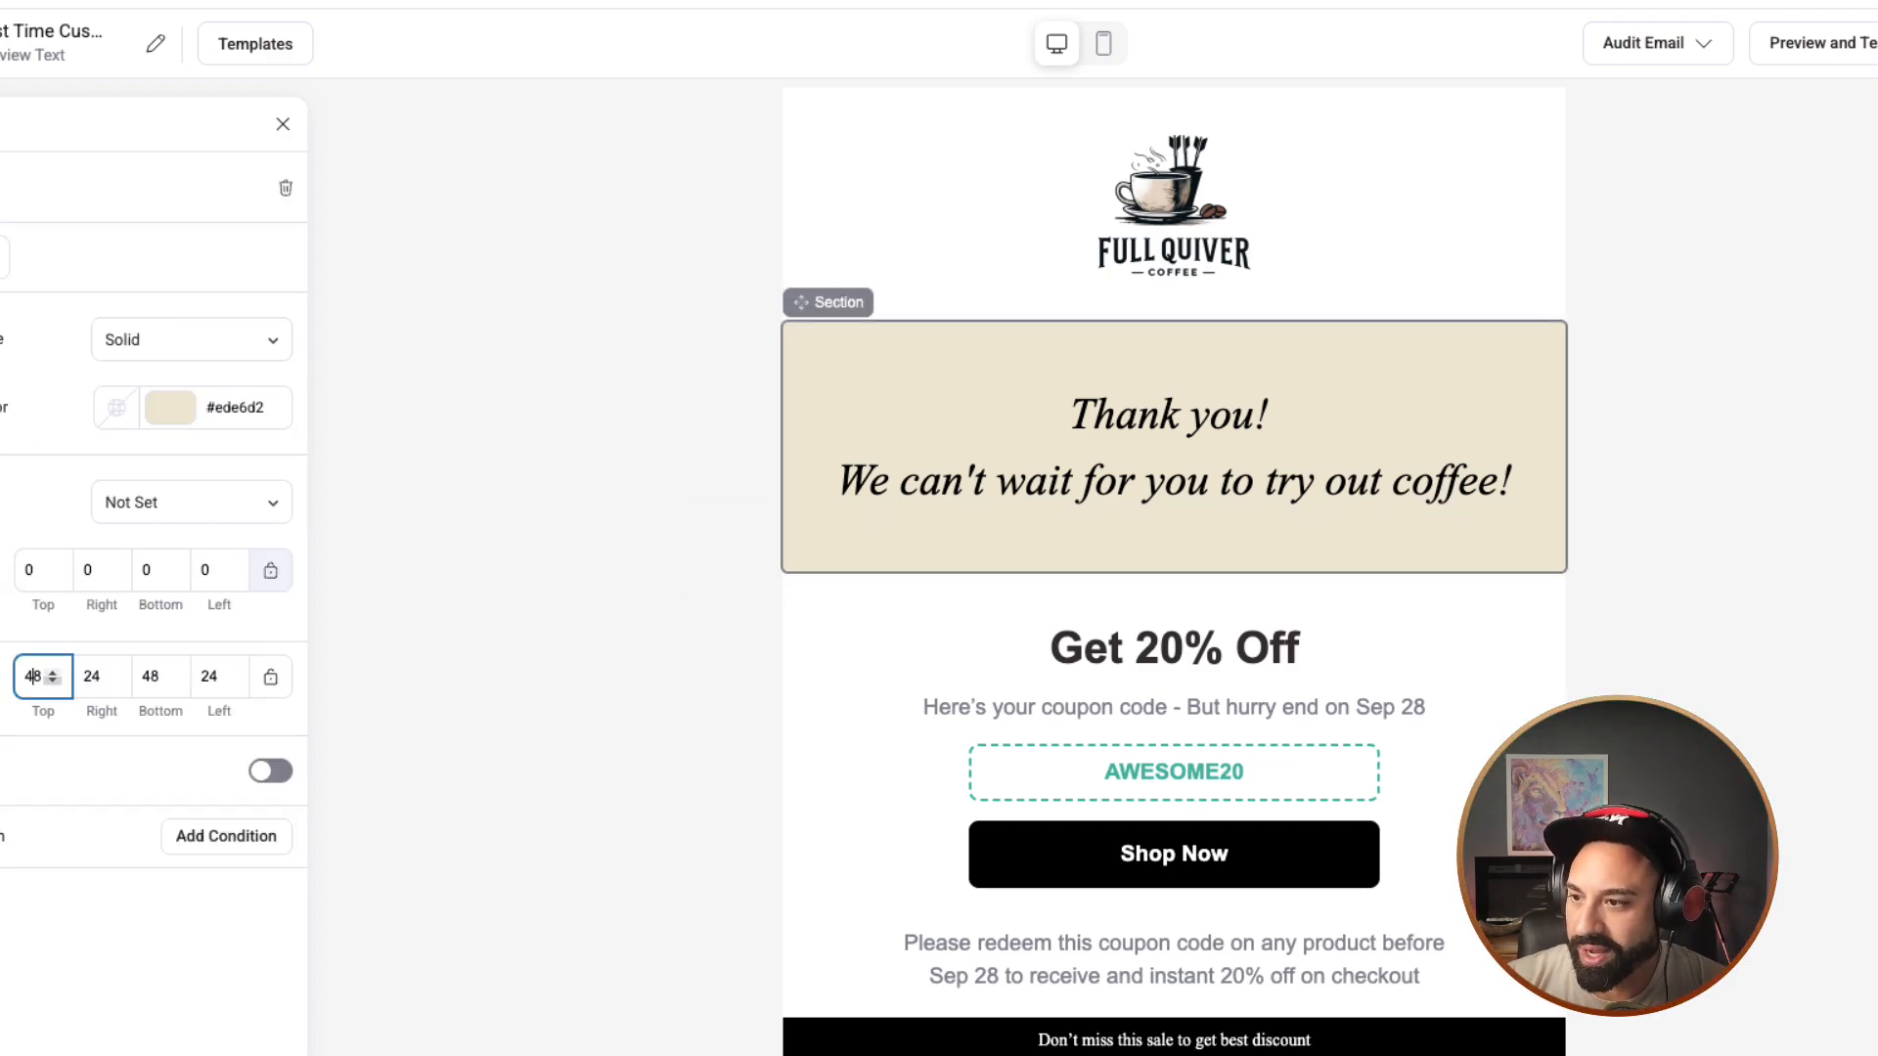
double_click(33, 676)
type("30")
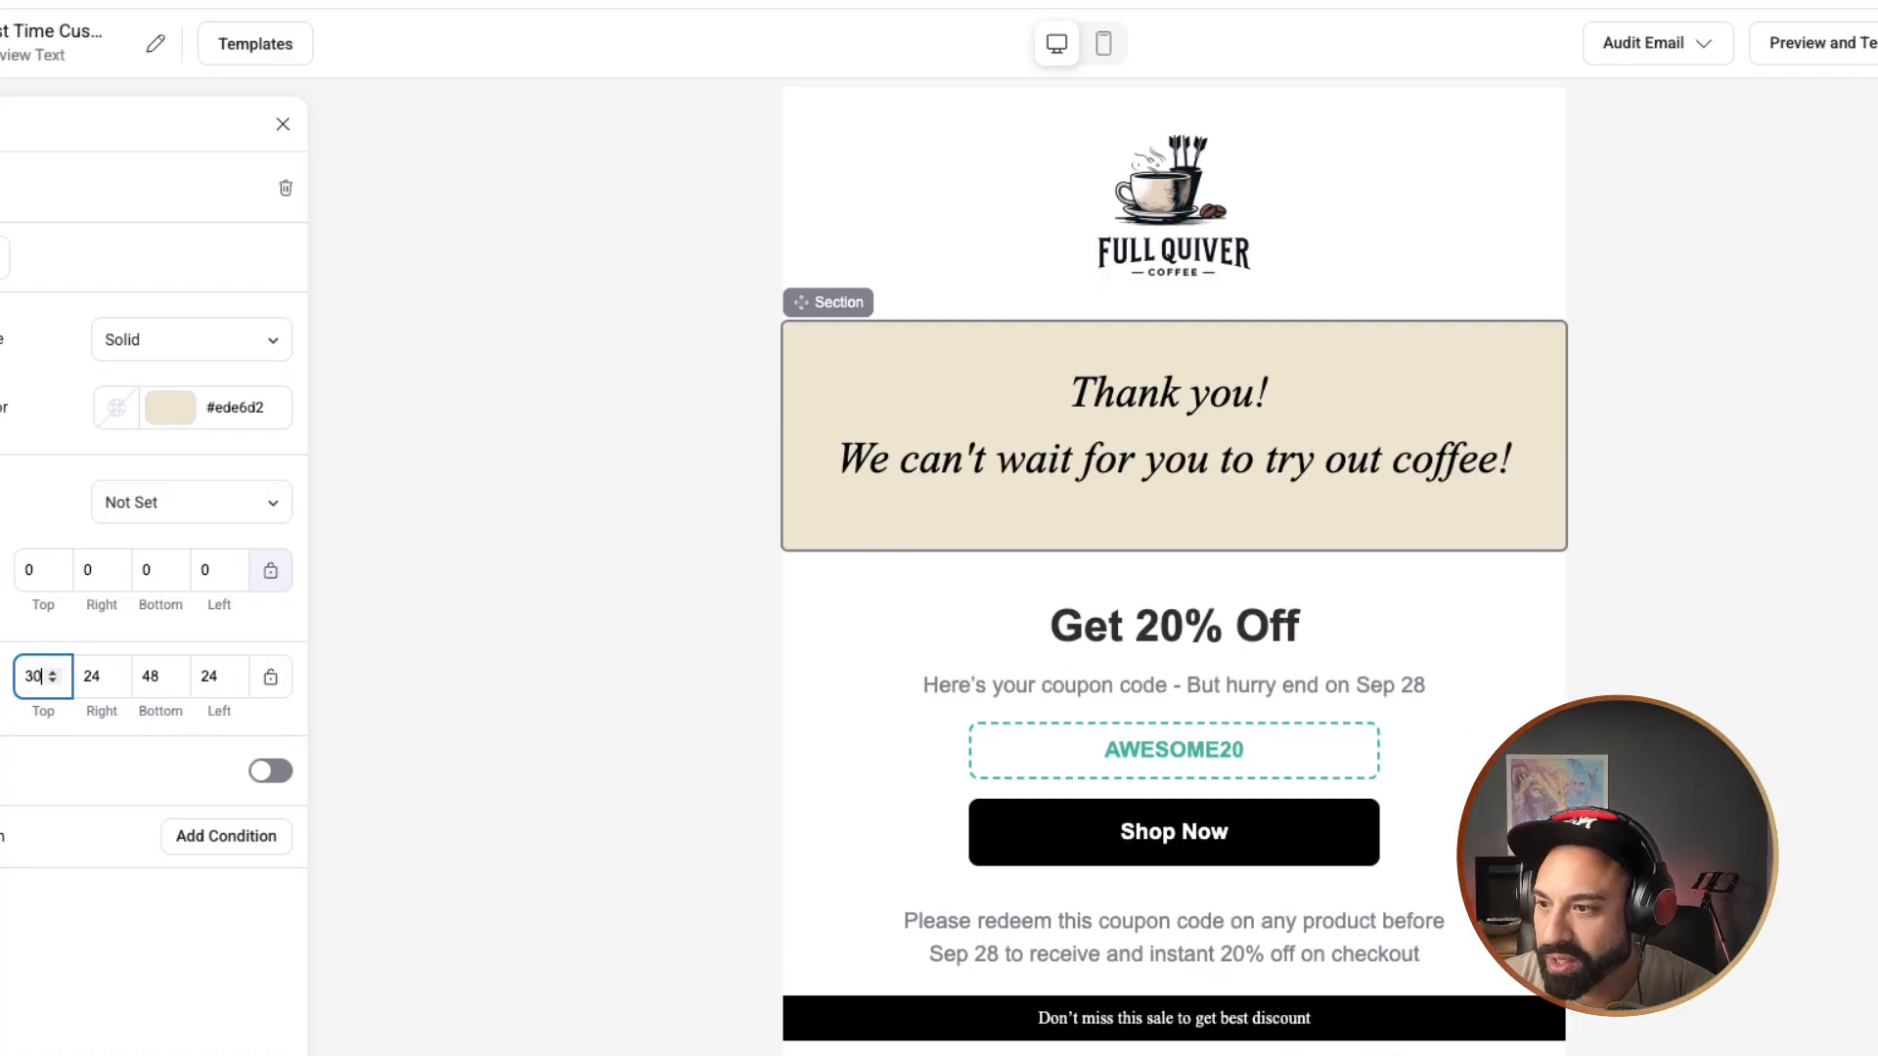
key("Tab")
type("20")
key("Tab")
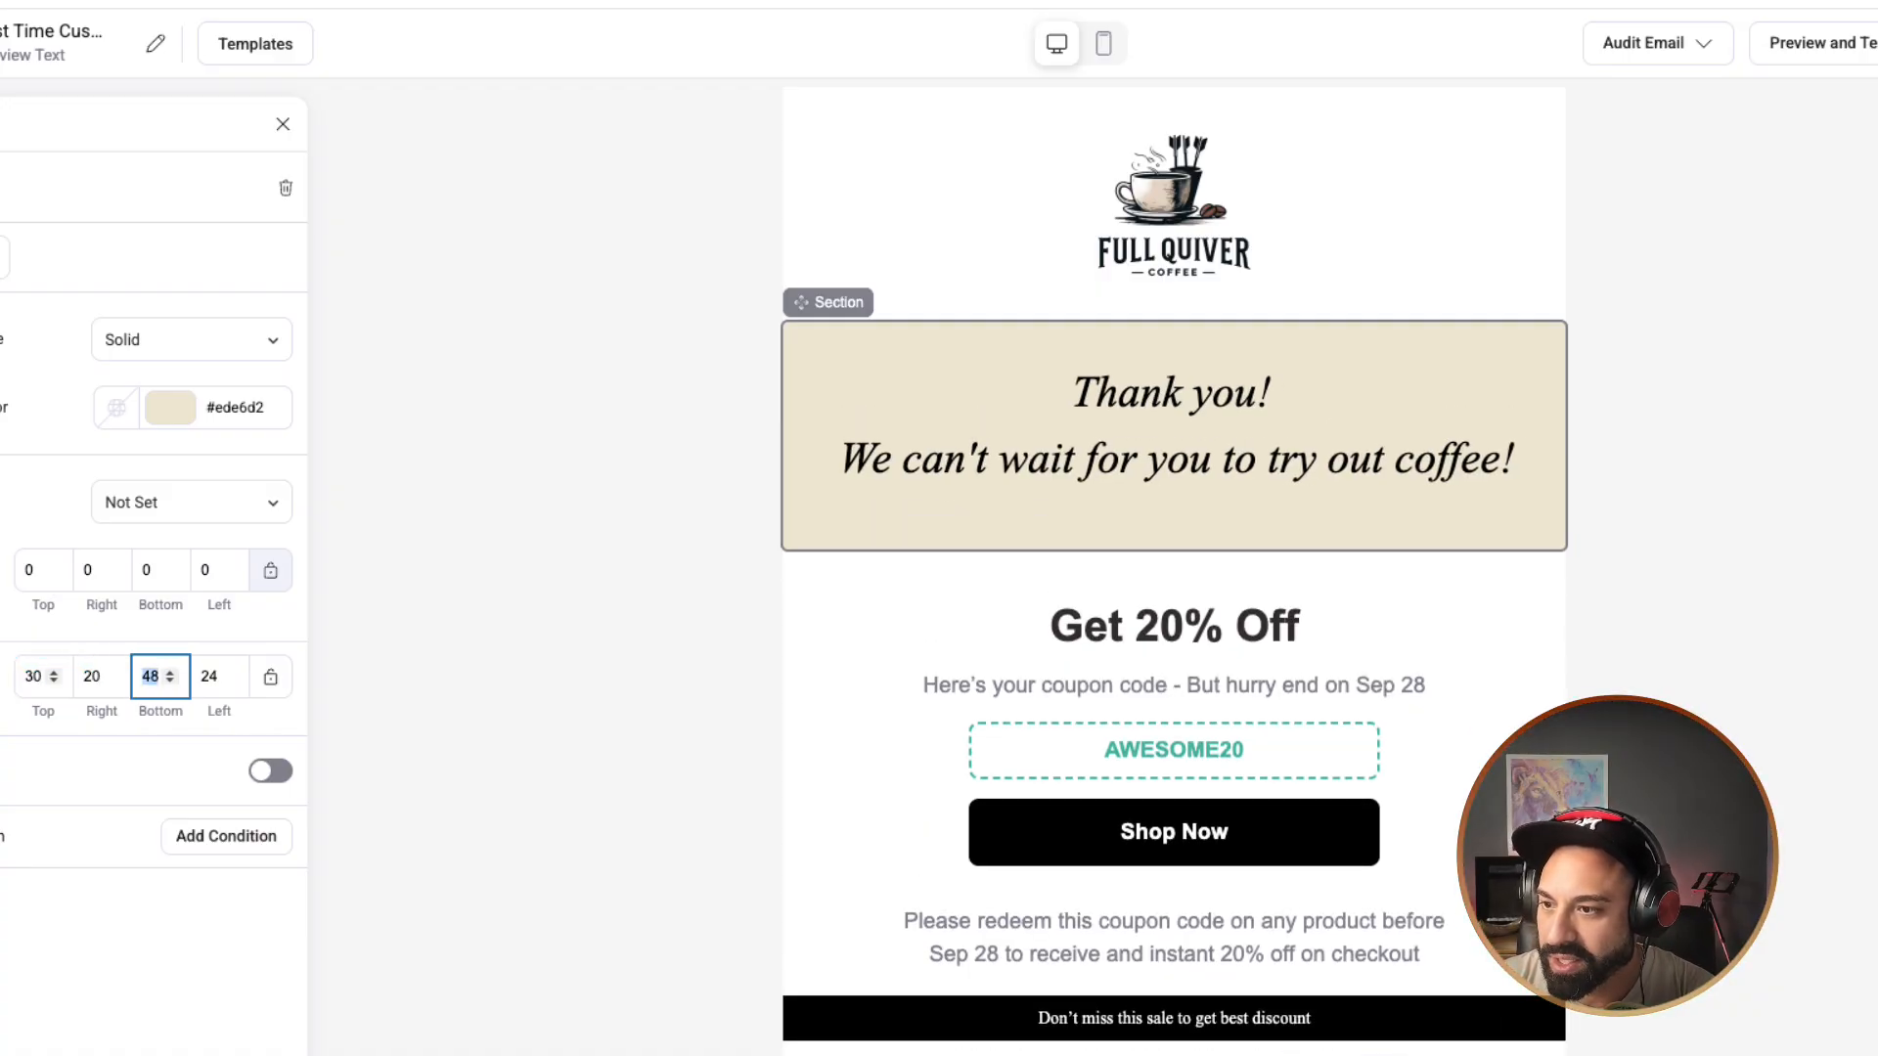
type("30")
key("Tab")
type("20")
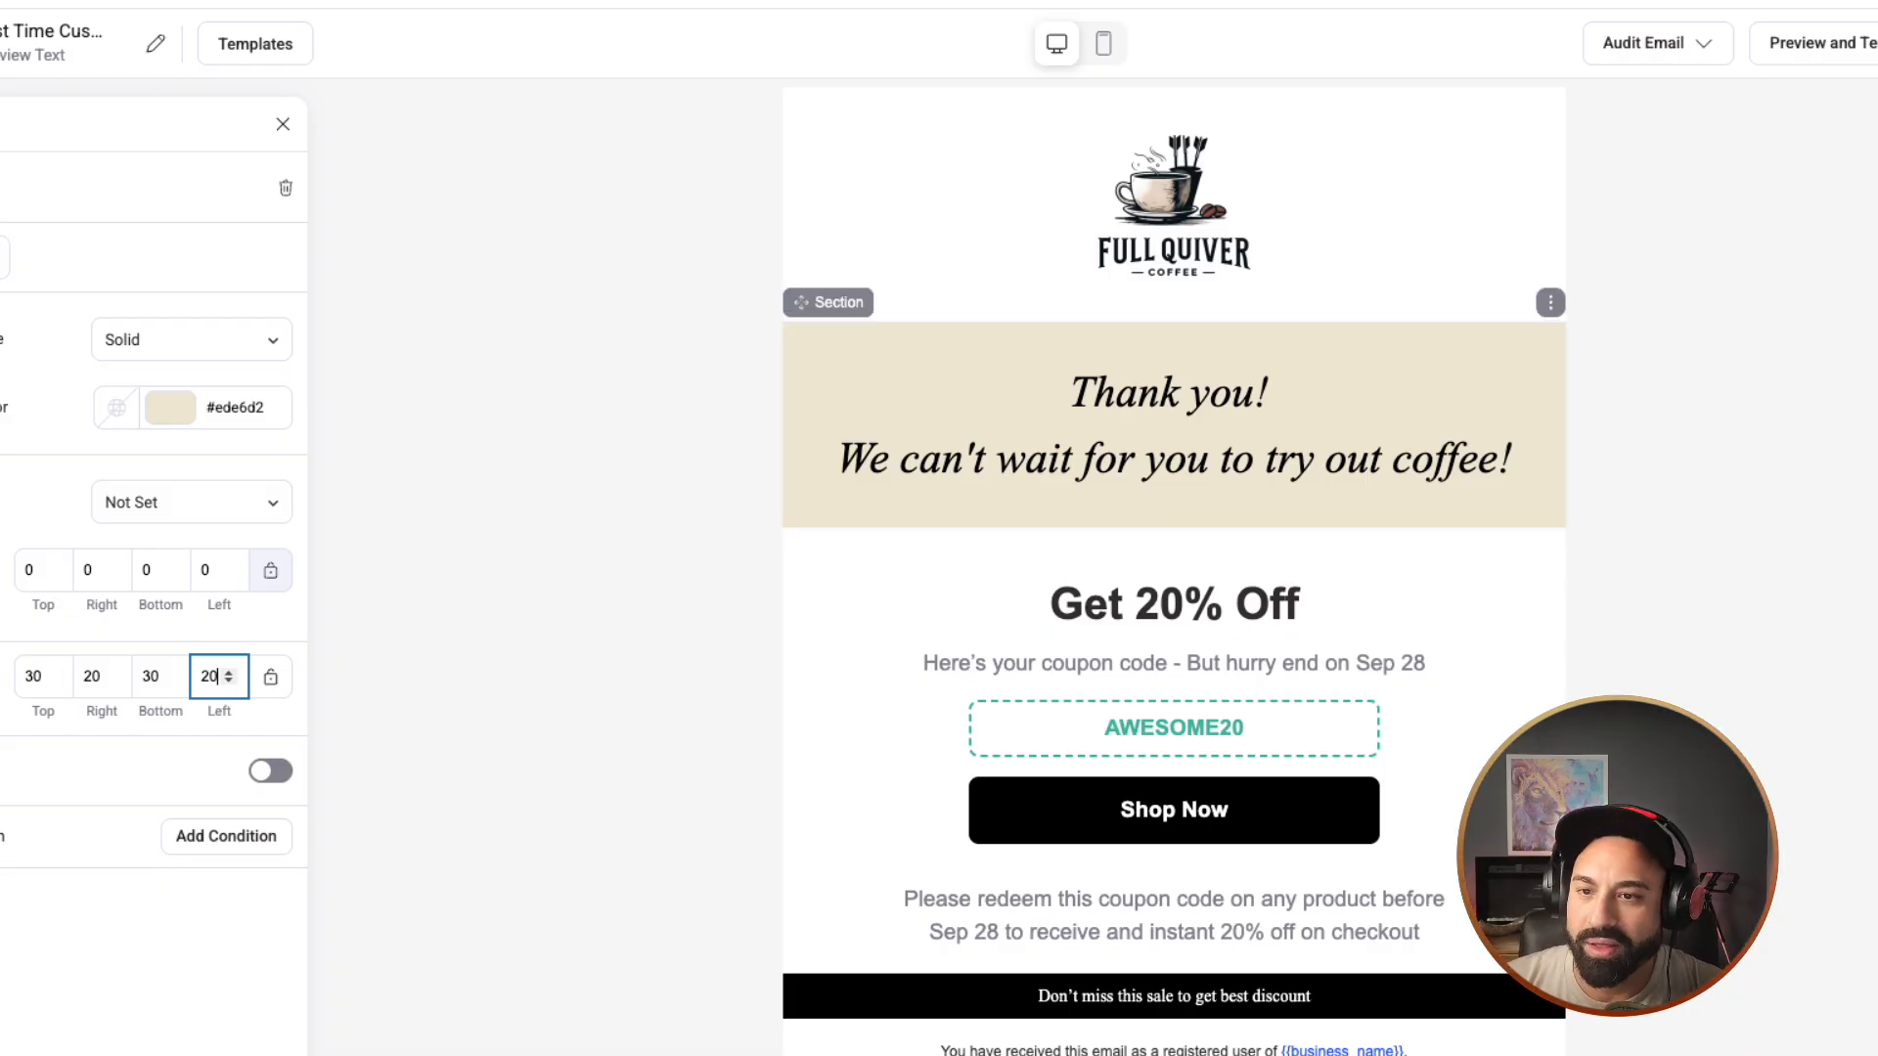
Step: Replace the coupon block's heading with "Here is your $5 off Coupon"
triple_click(1119, 604)
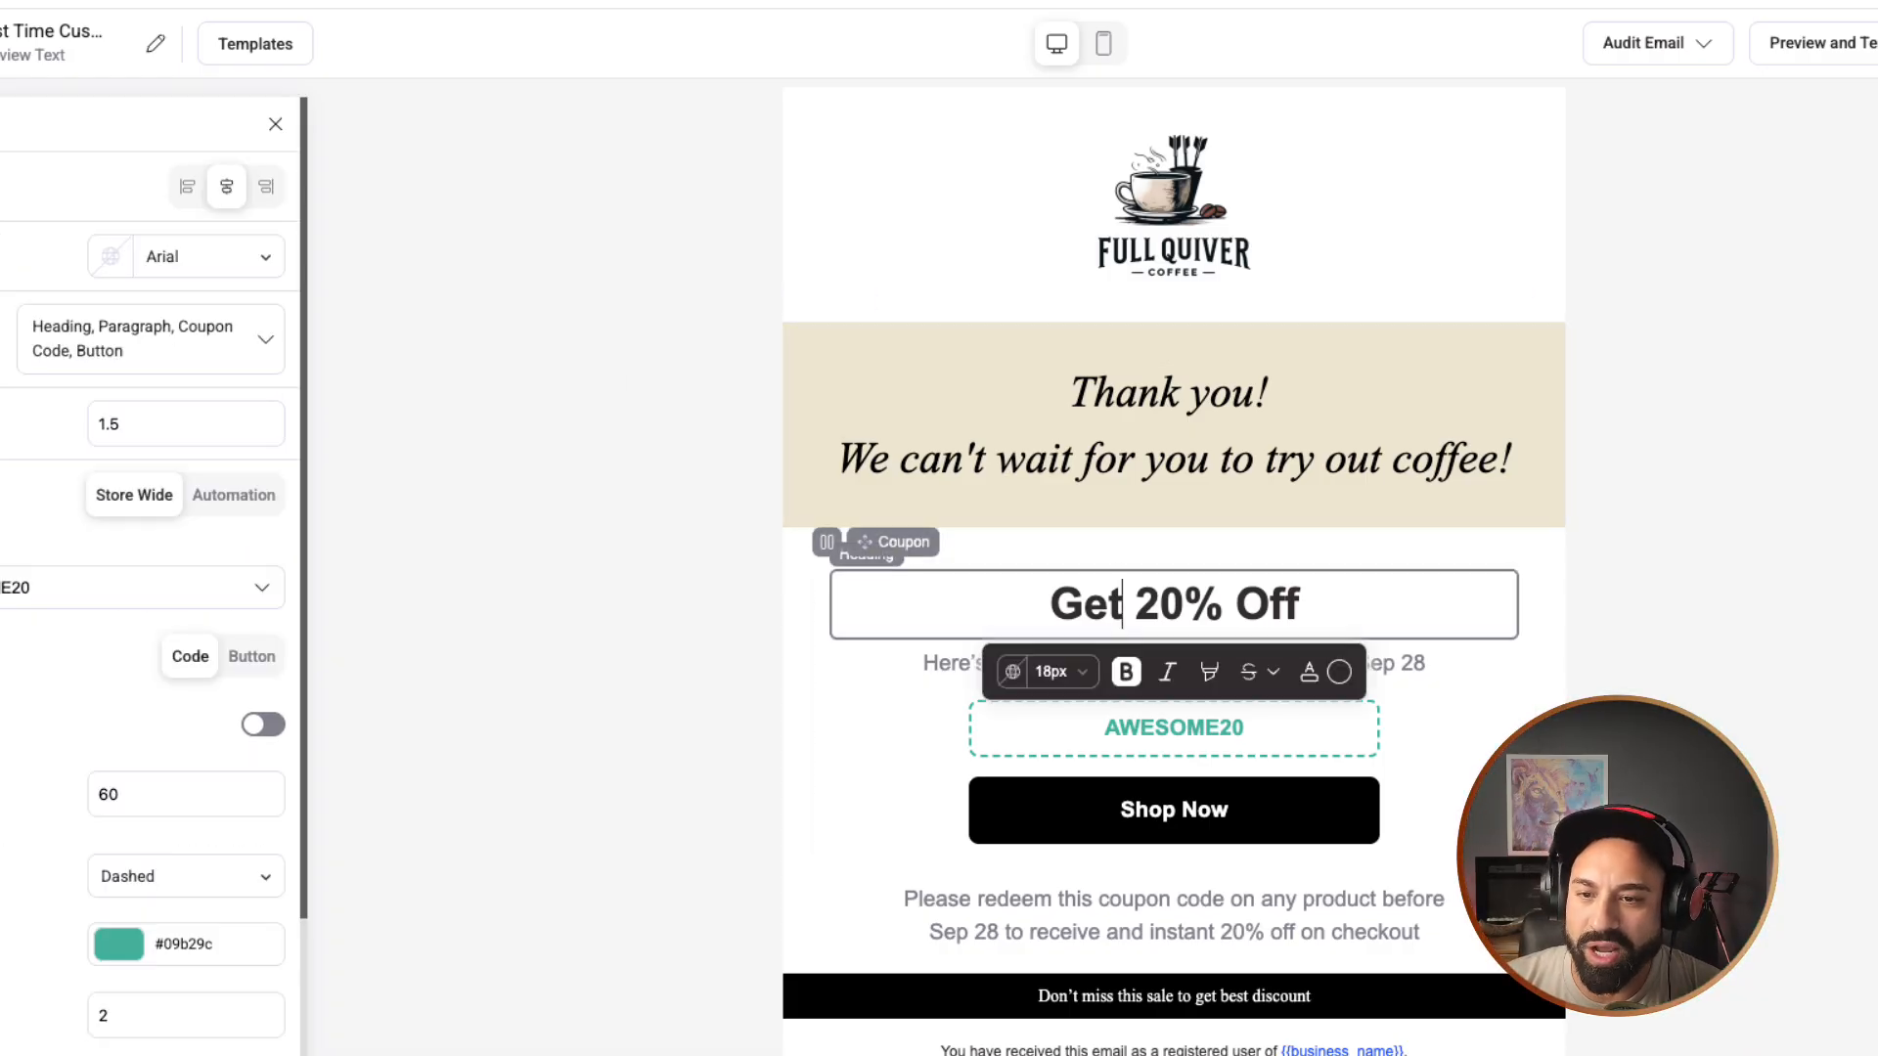
type("Here is y")
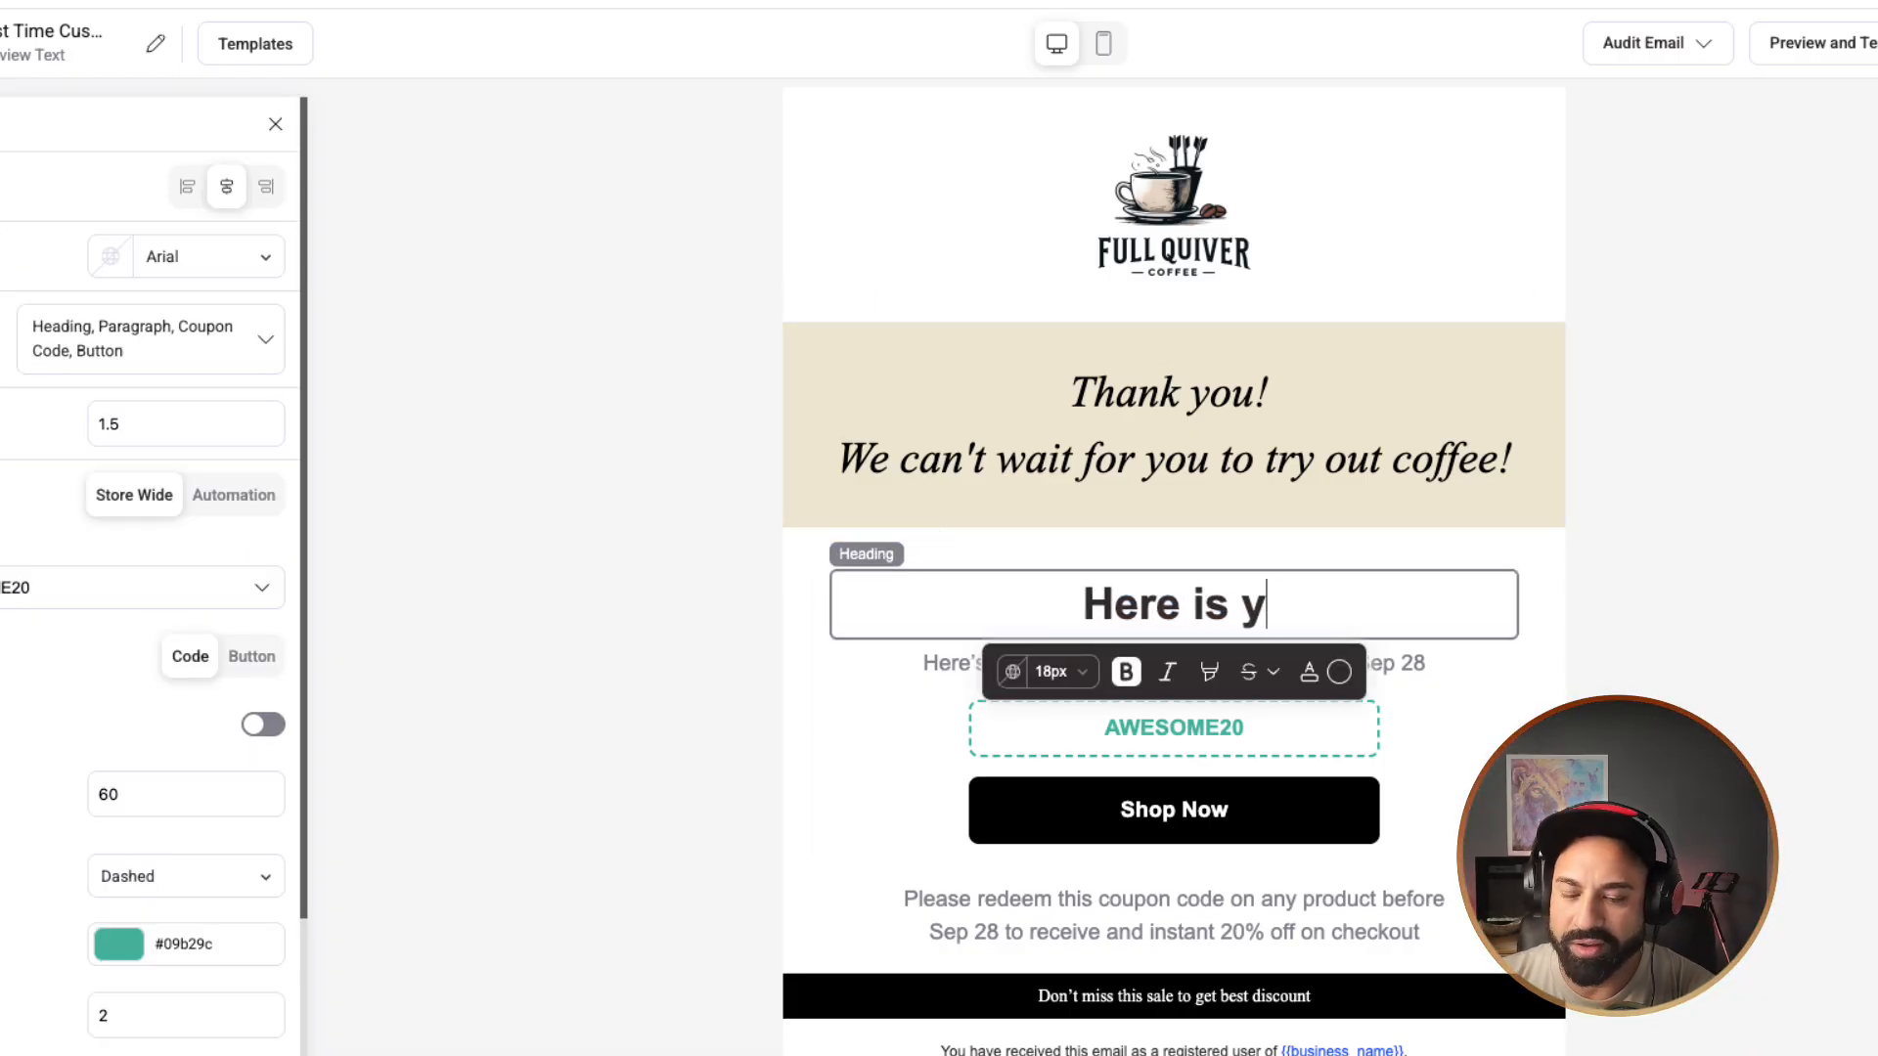
type("our $")
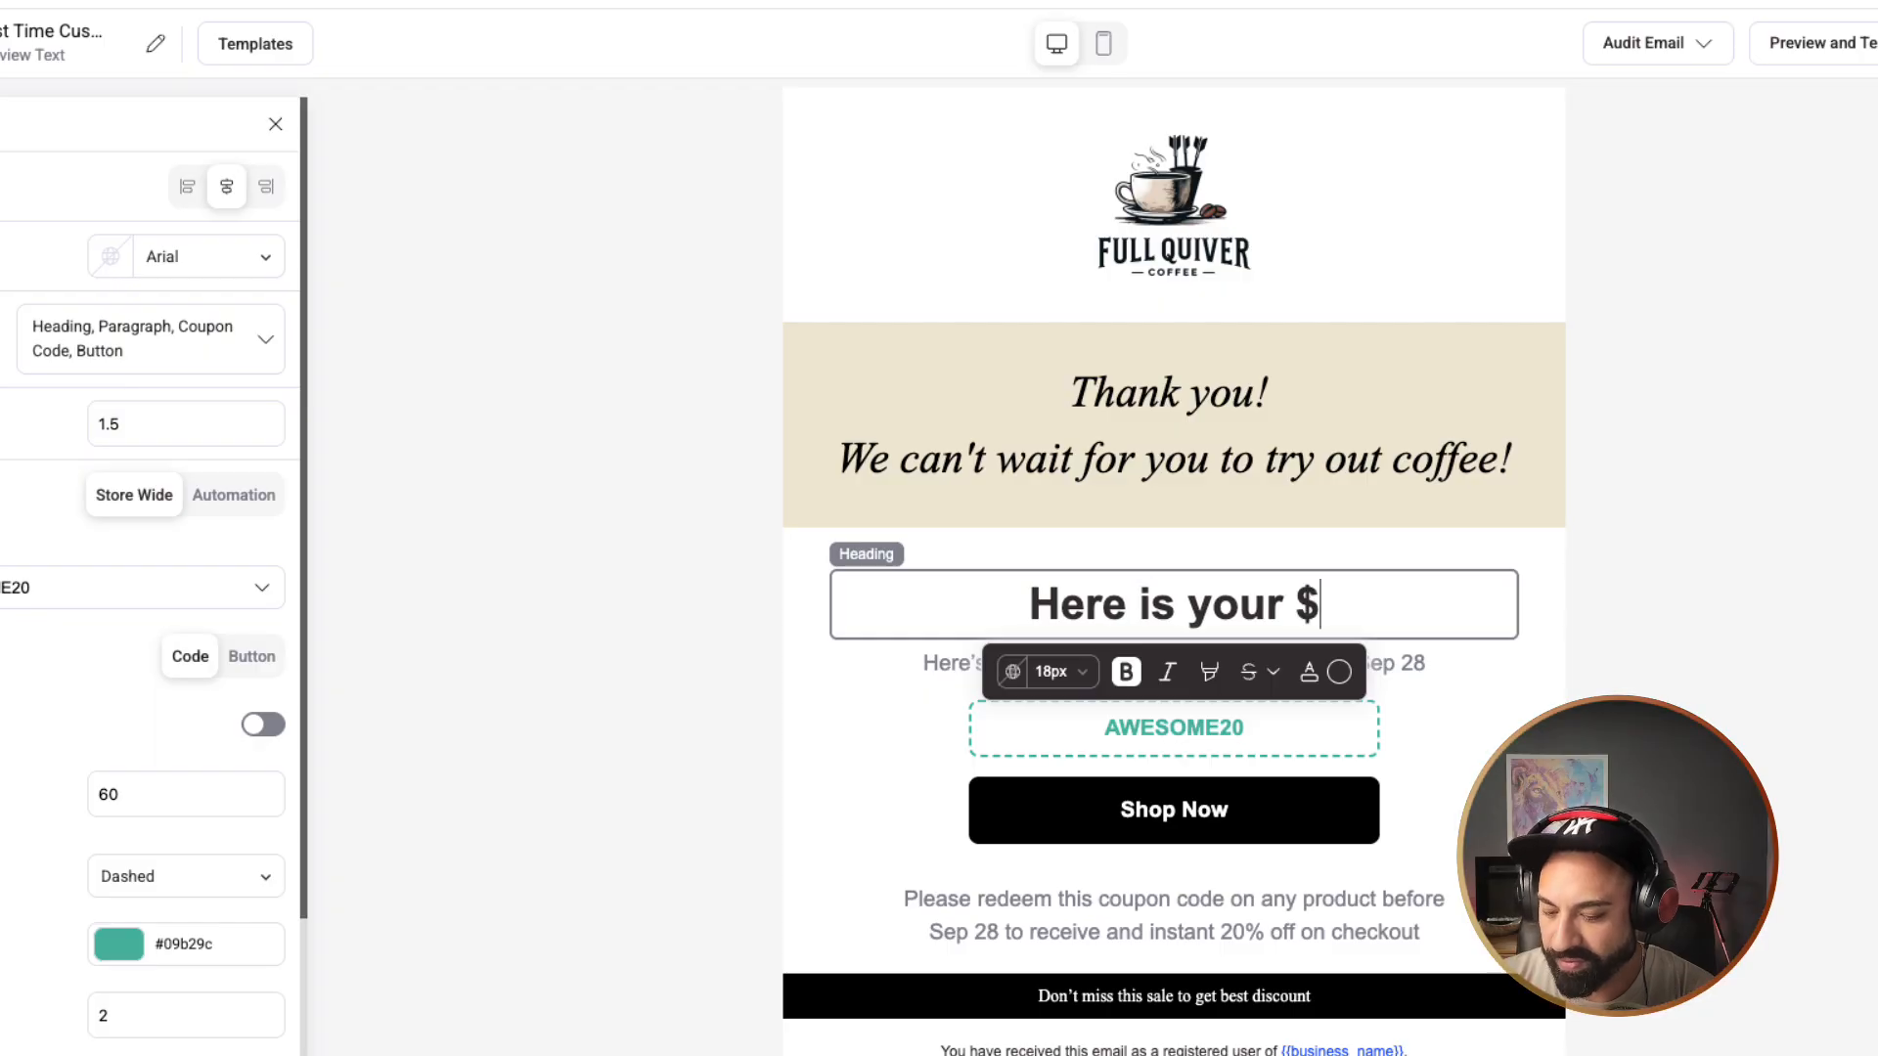
type("5 Off")
key("BackSpace")
key("BackSpace")
key("BackSpace")
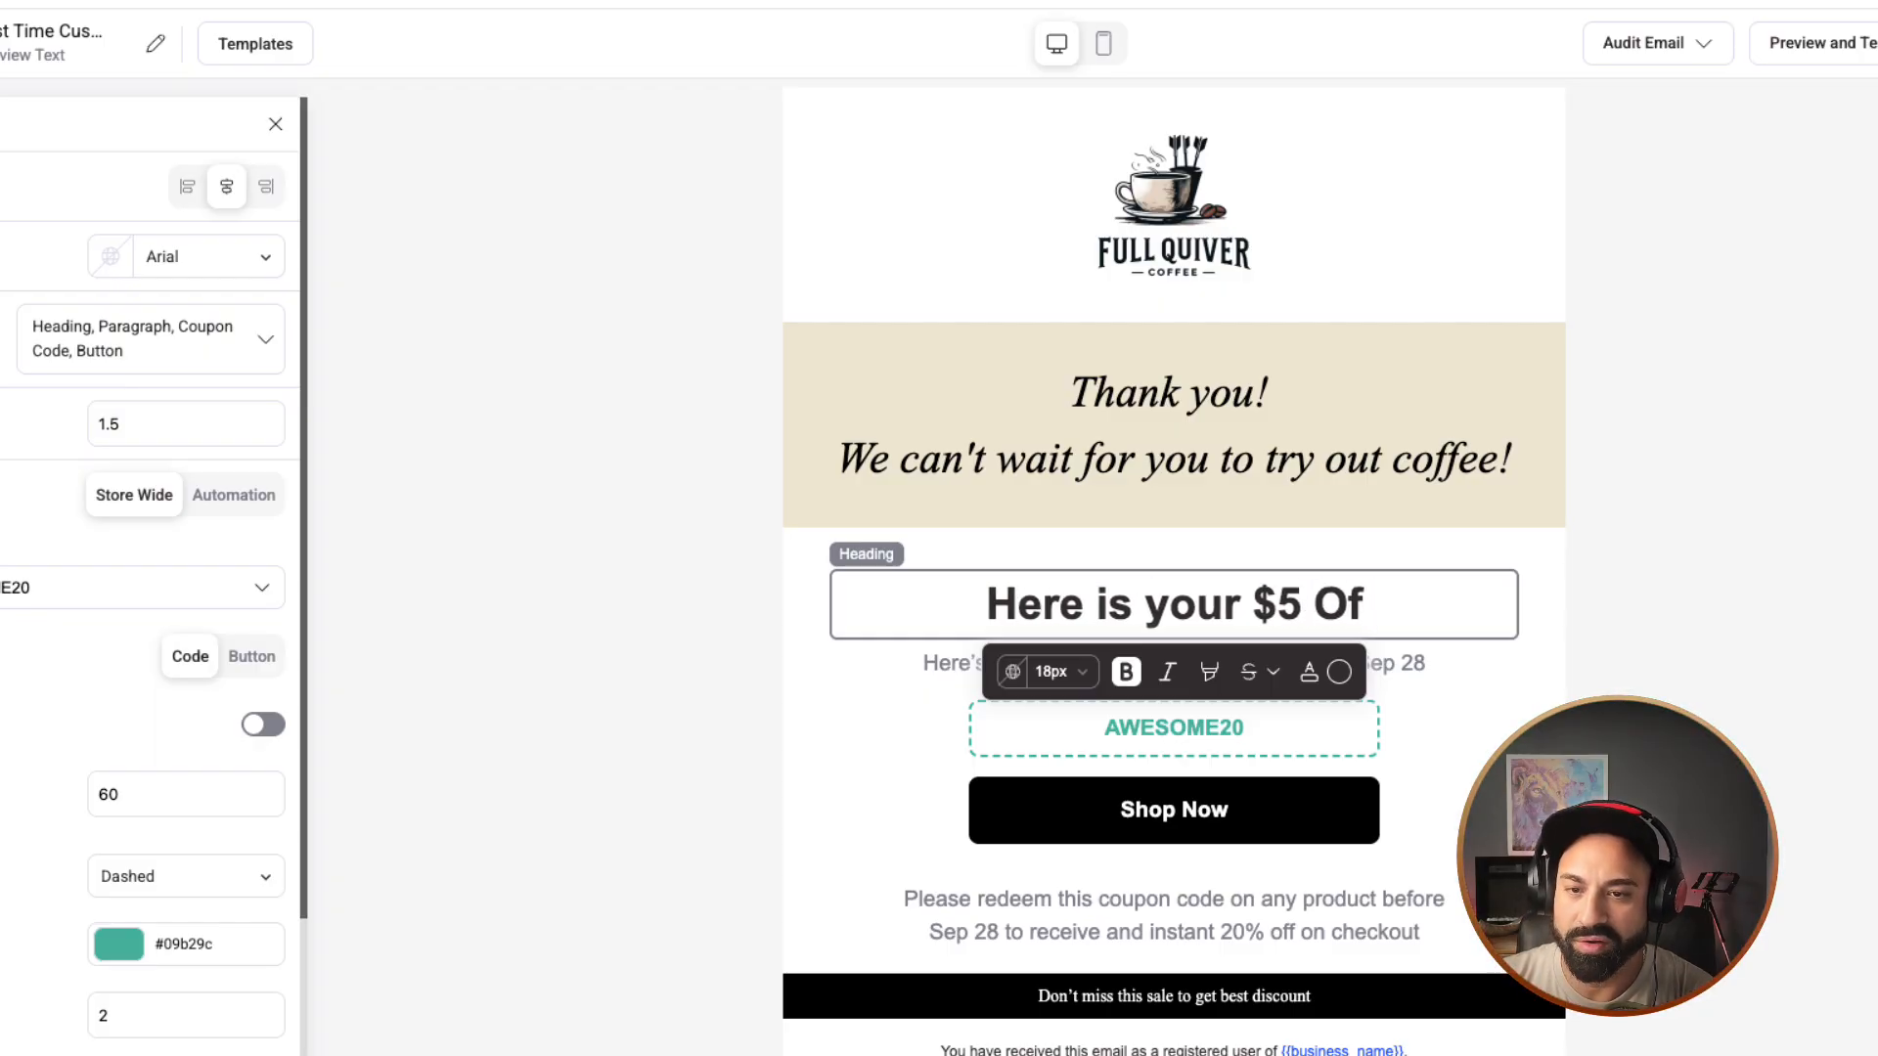
type("off Coupon")
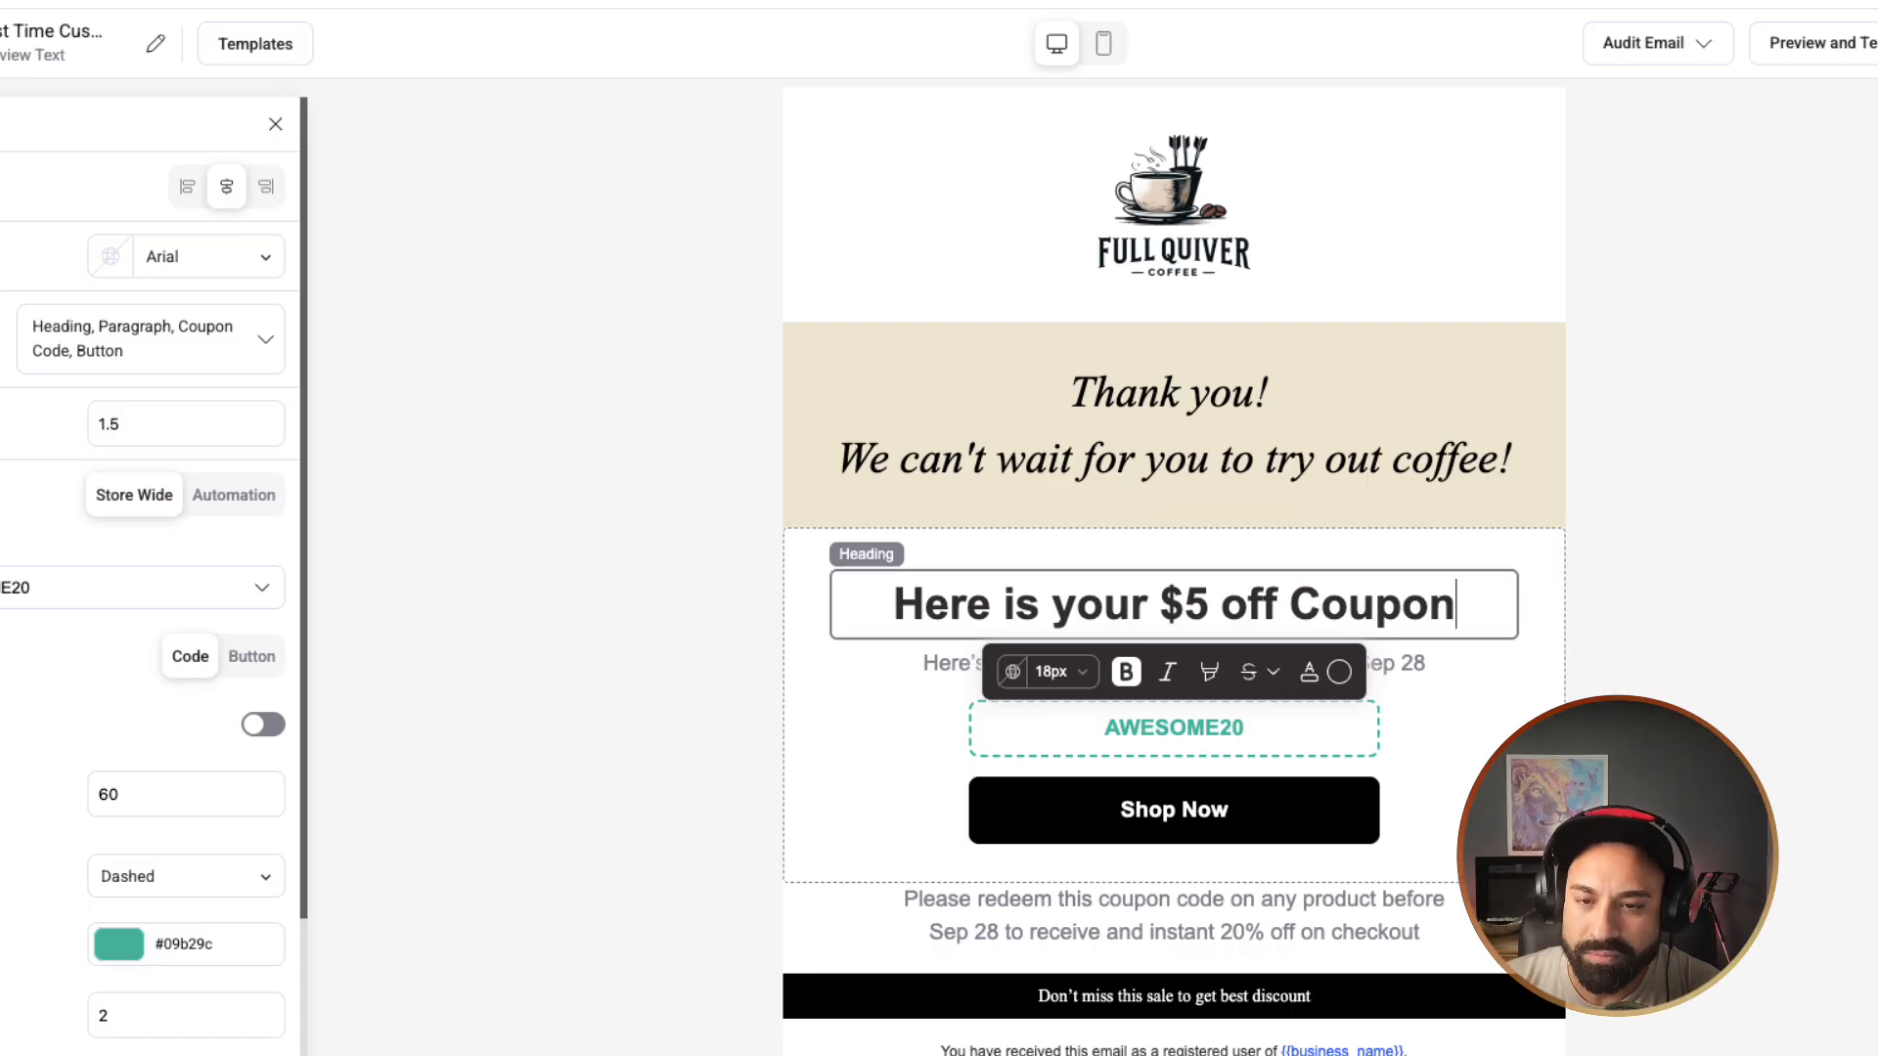
Step: Change the end date in the line beneath the coupon heading to "Oct 31st"
left_click(1401, 663)
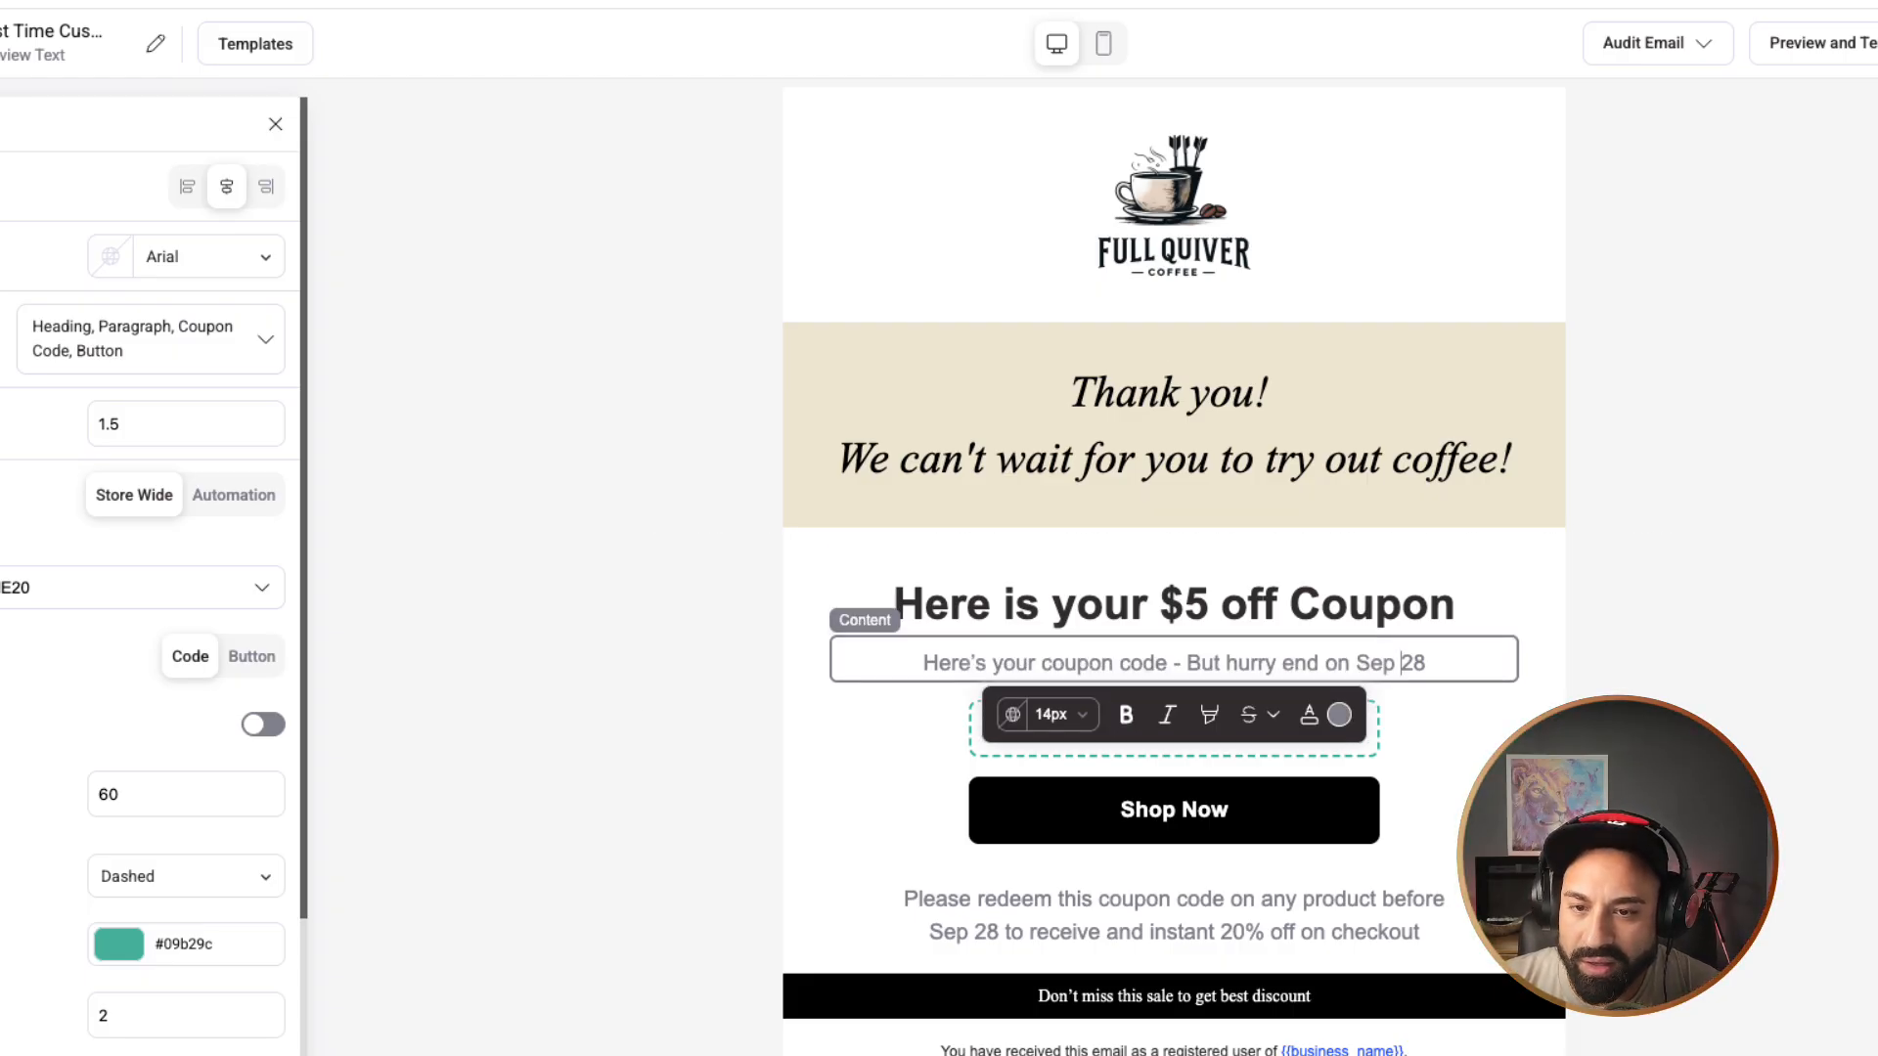
left_click_drag(1354, 663, 1426, 663)
type("O")
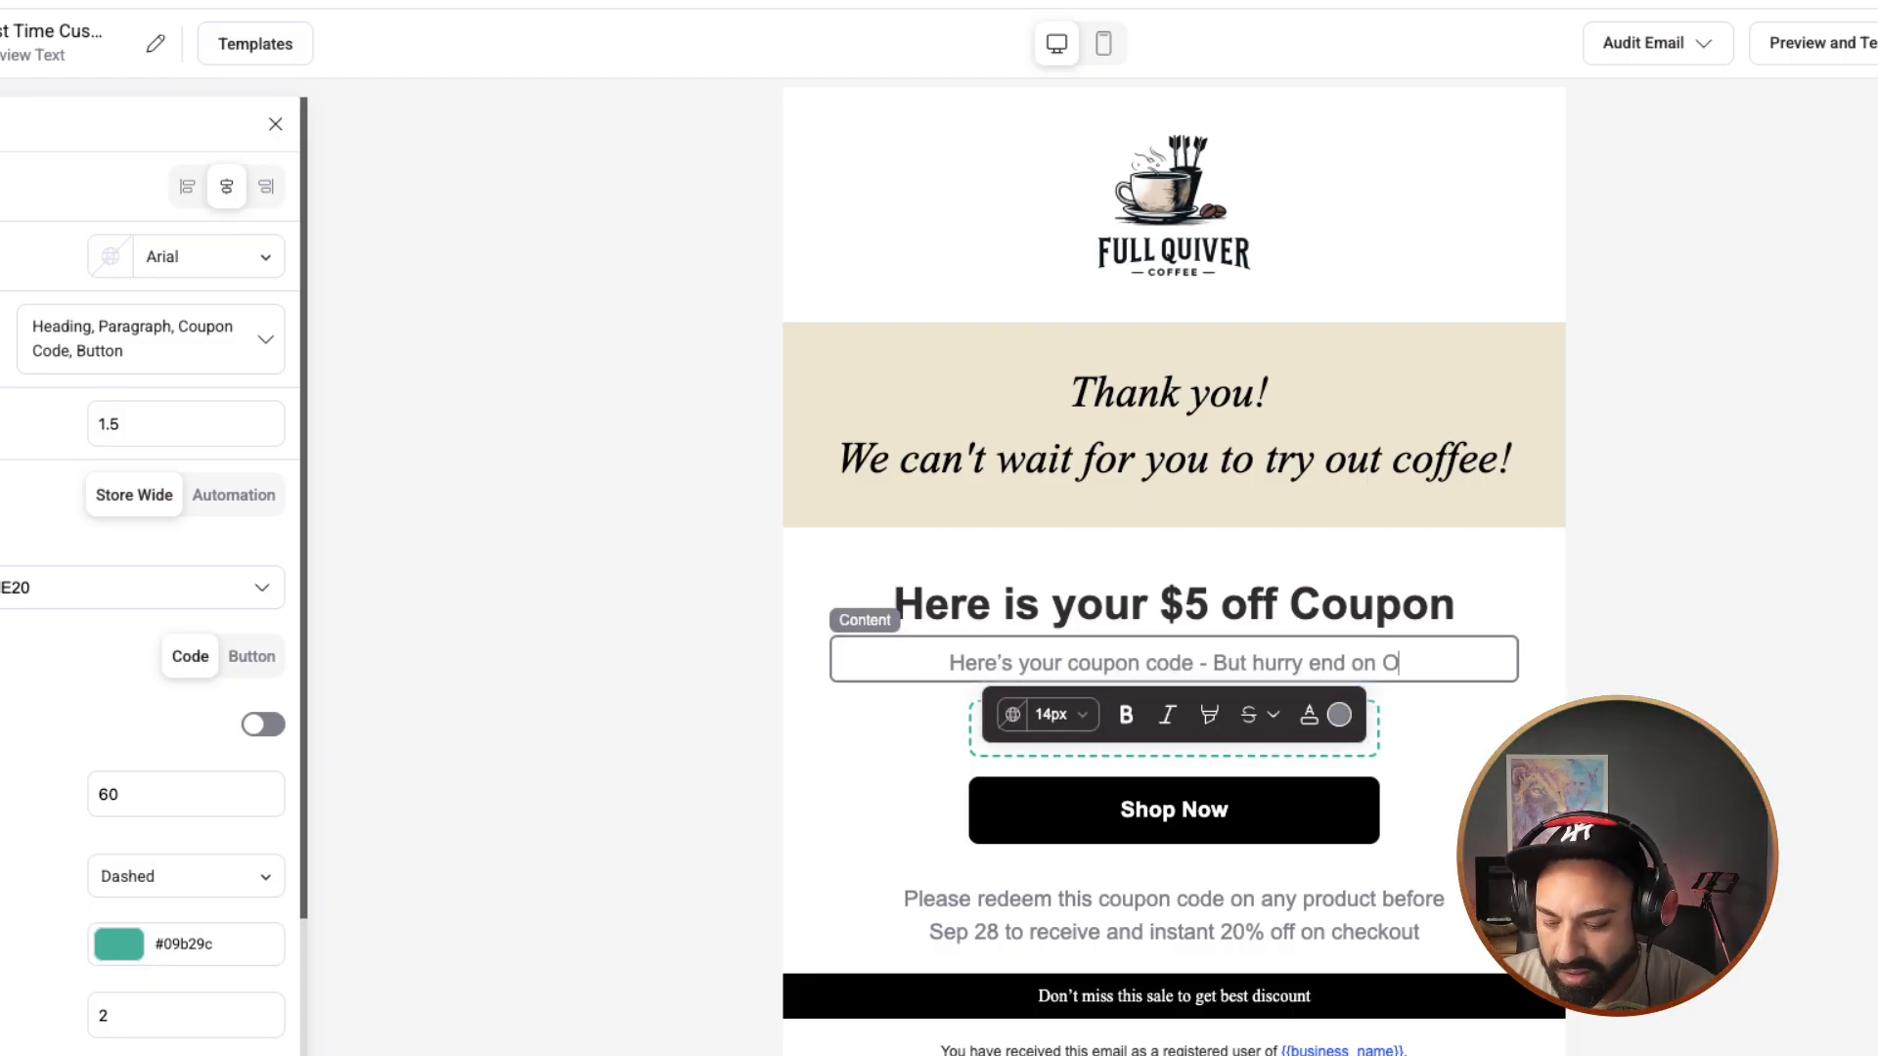
type("ct 31st")
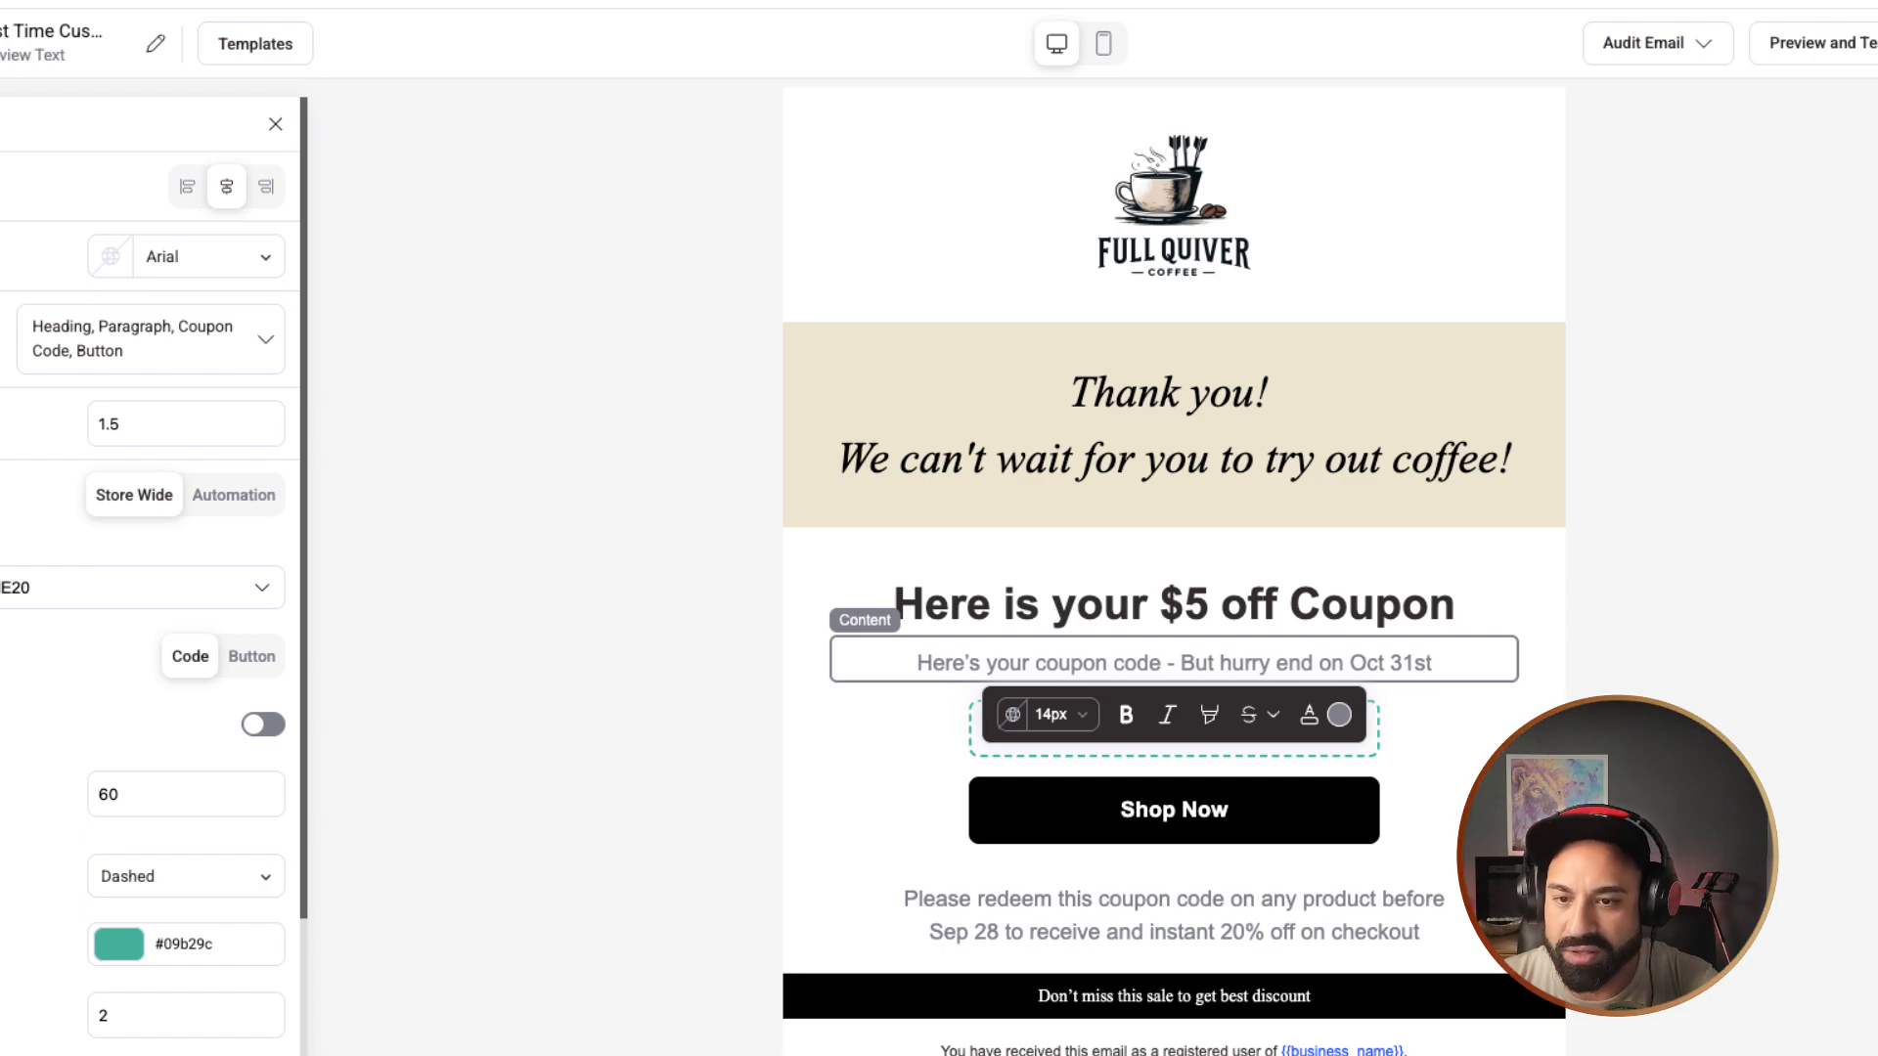
left_click(1275, 663)
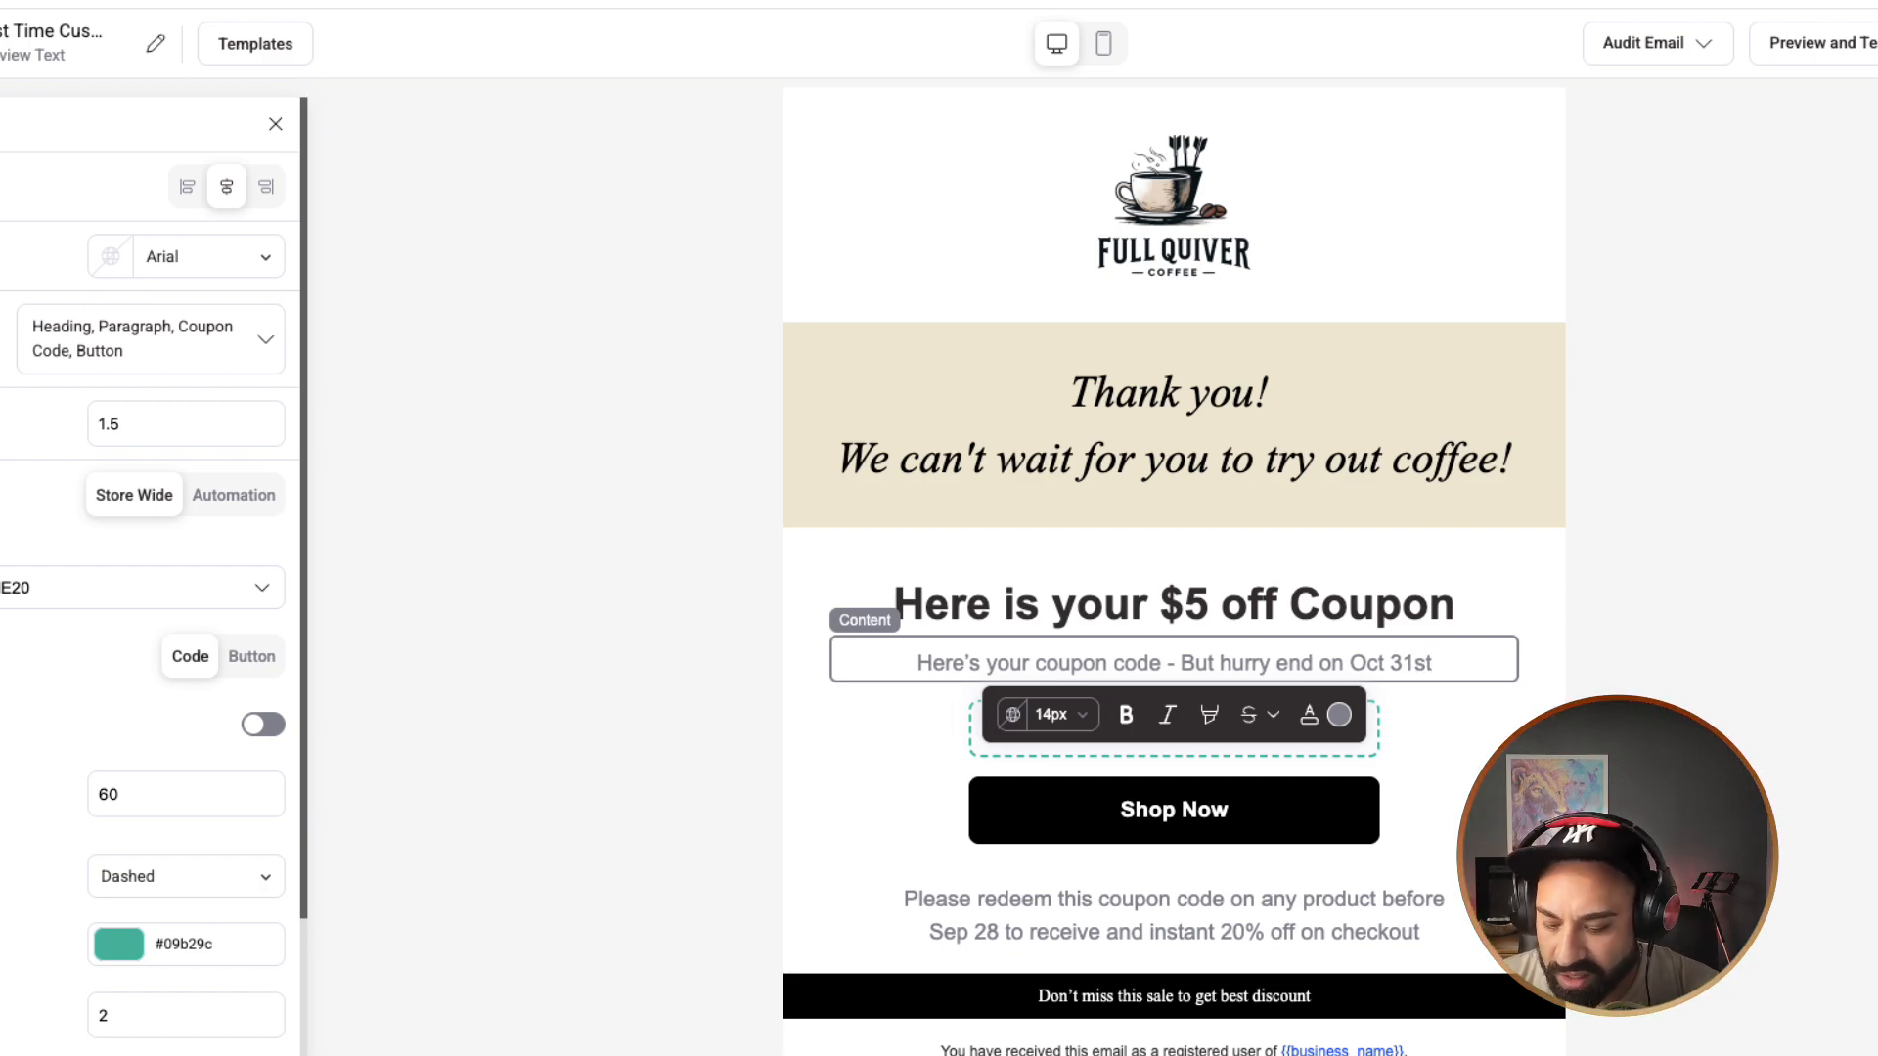
Step: Reword the second half of the line beneath the coupon heading to "But hurry it ends on Oct 31st!"
type("it")
key("Right")
key("Right")
key("Right")
type("s")
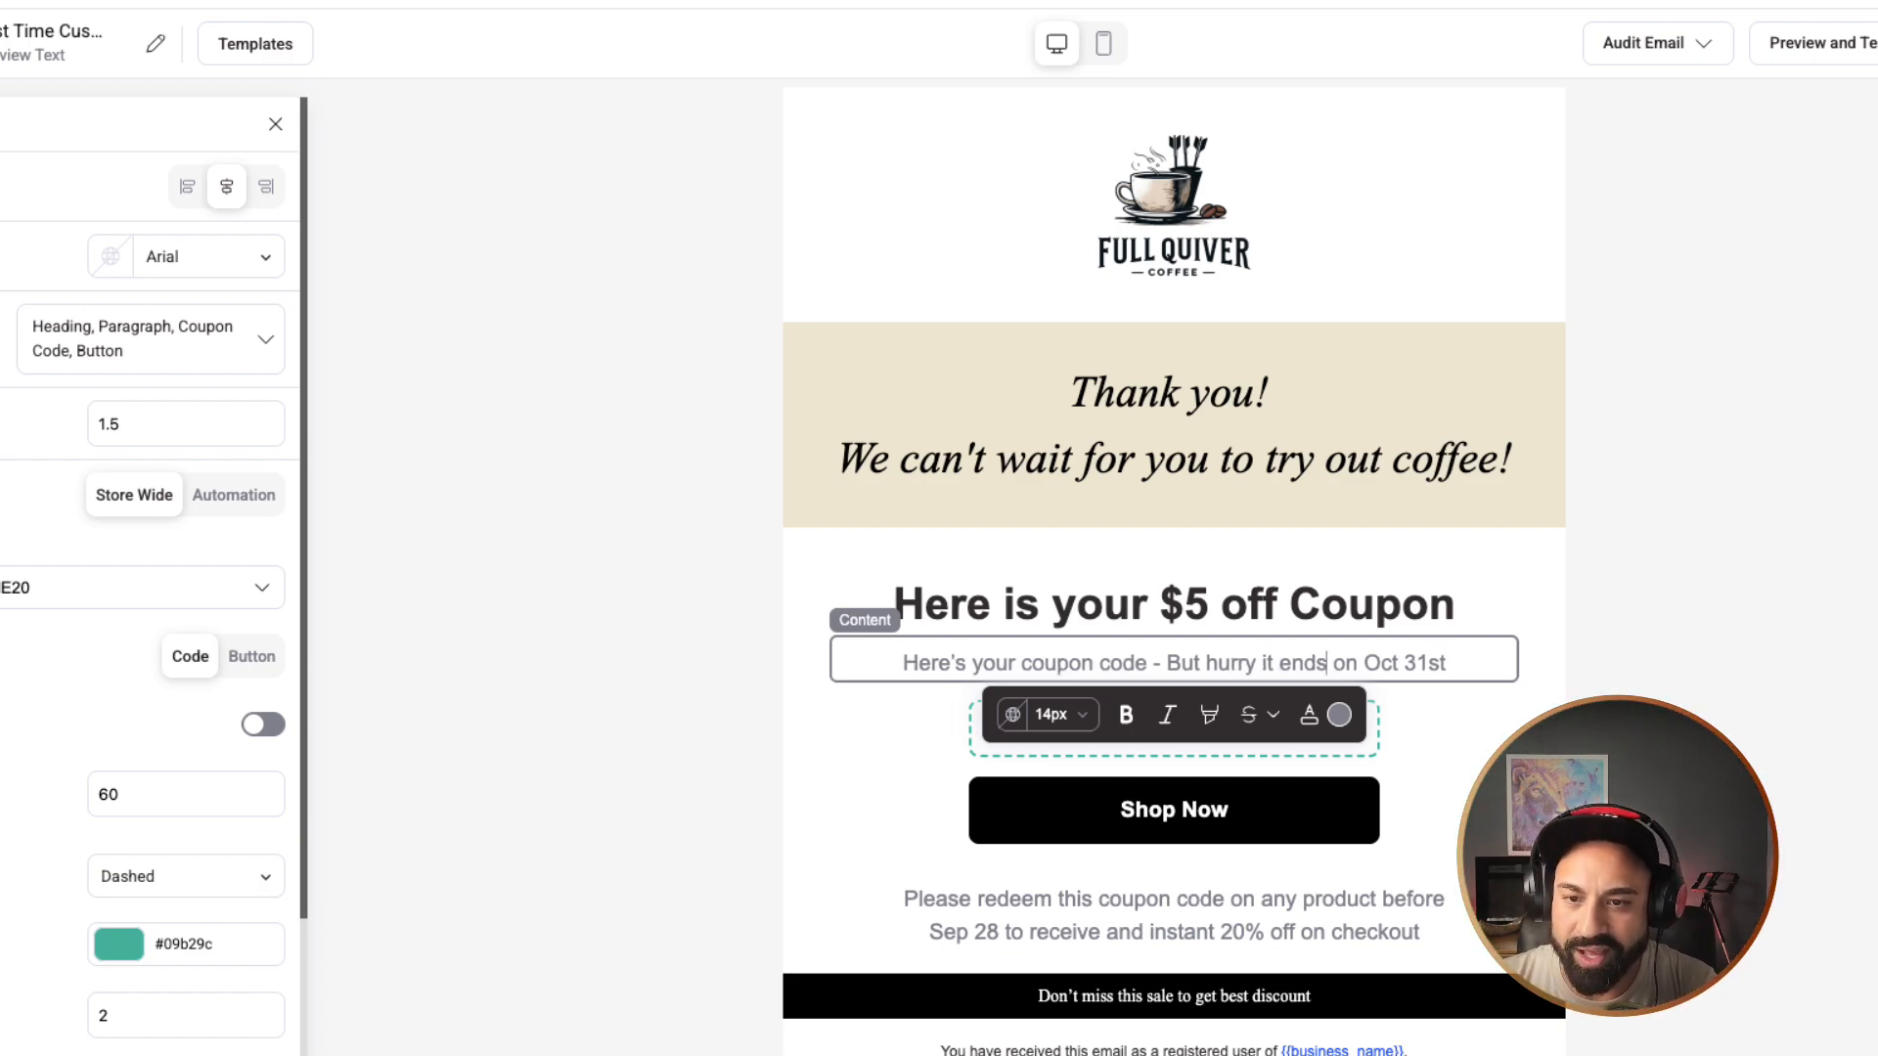
left_click(1447, 663)
type("!")
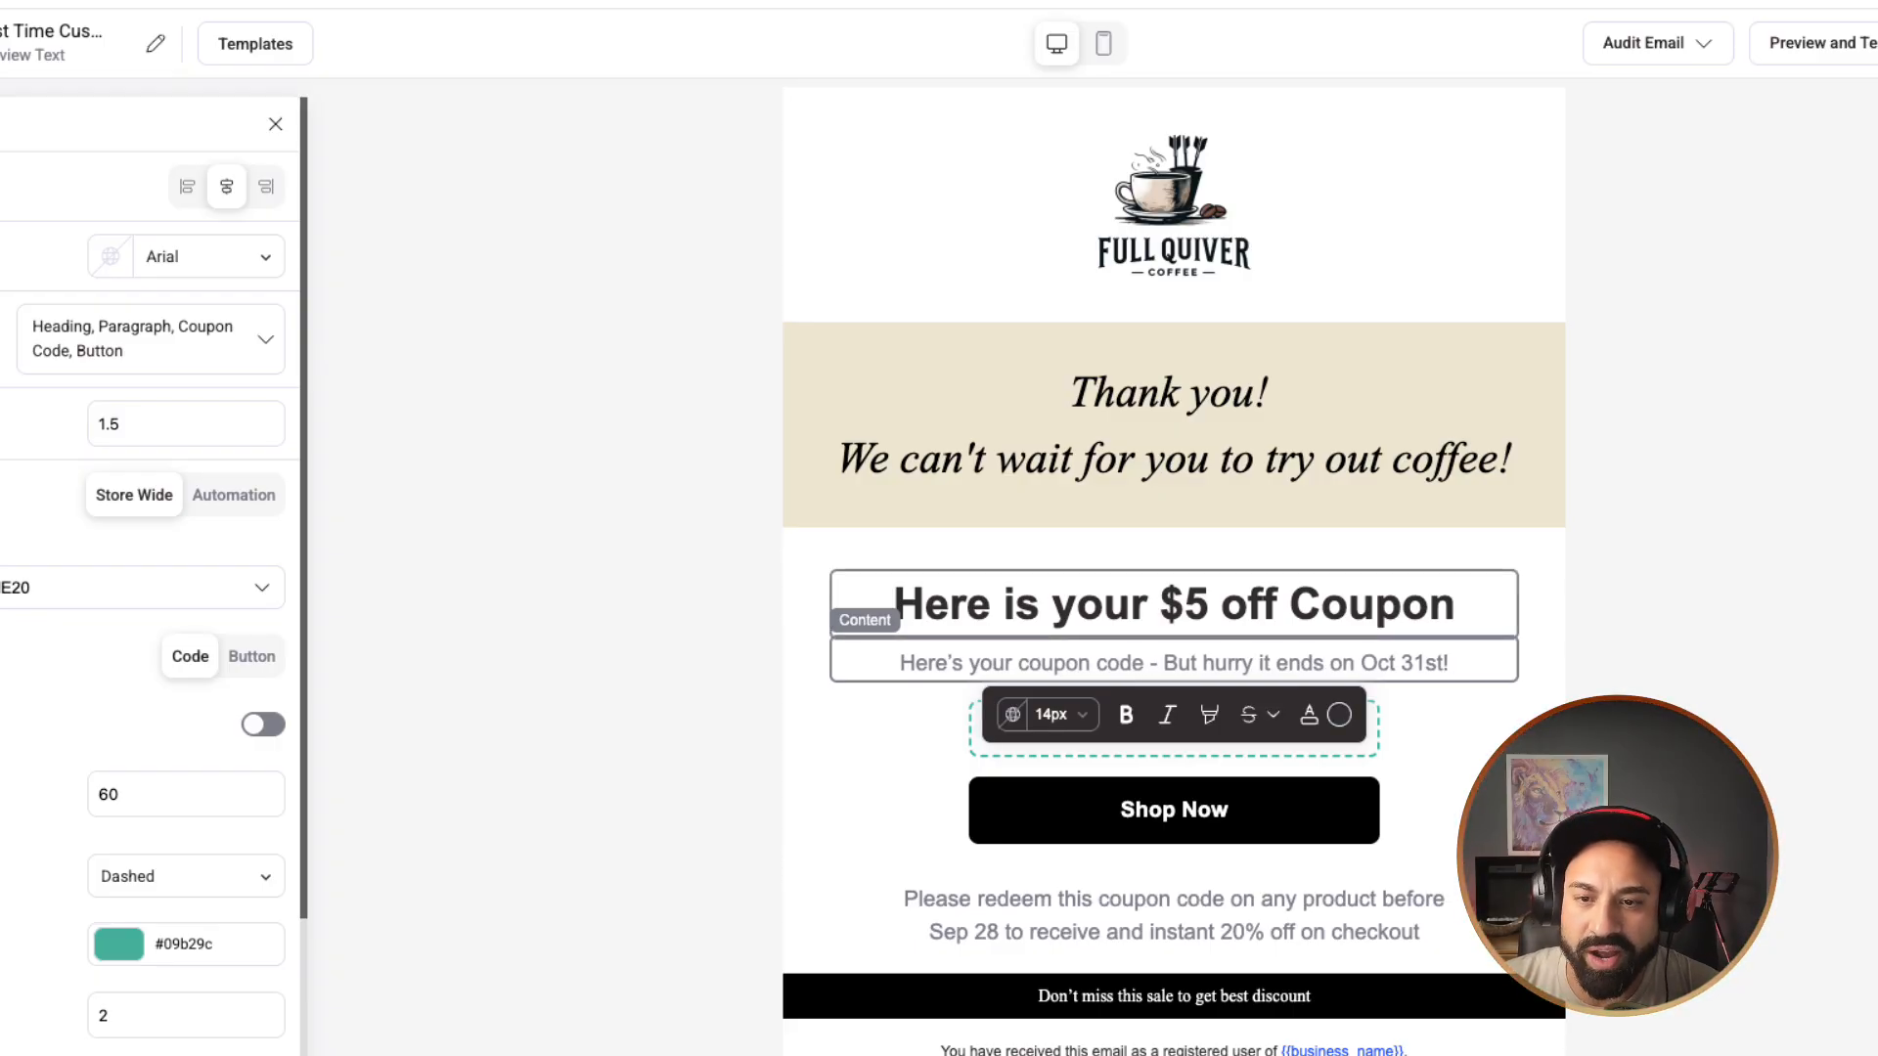
Step: Remove the word "off" from the coupon heading so it reads "Here is your $5 Coupon"
left_click(1249, 605)
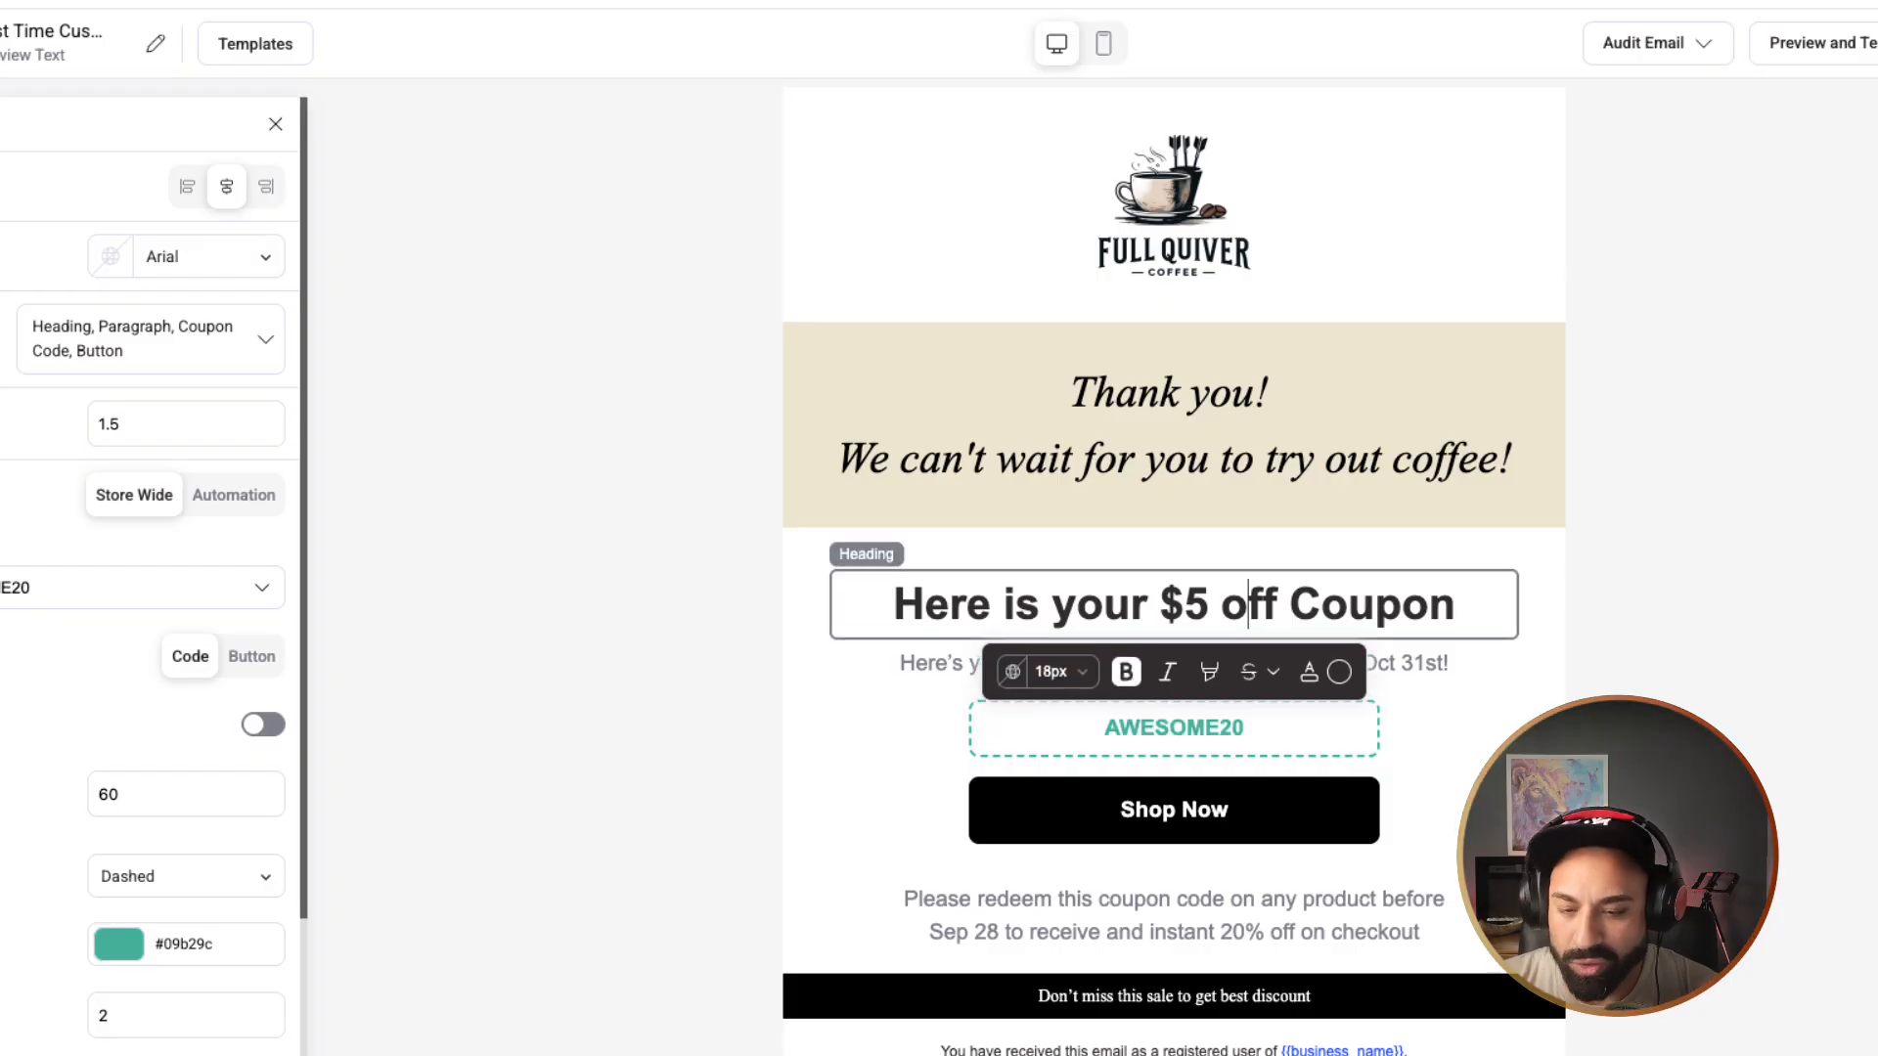
key("Right")
key("Right")
key("Right")
key("shift+Left")
key("shift+Left")
key("shift+Left")
key("shift+Left")
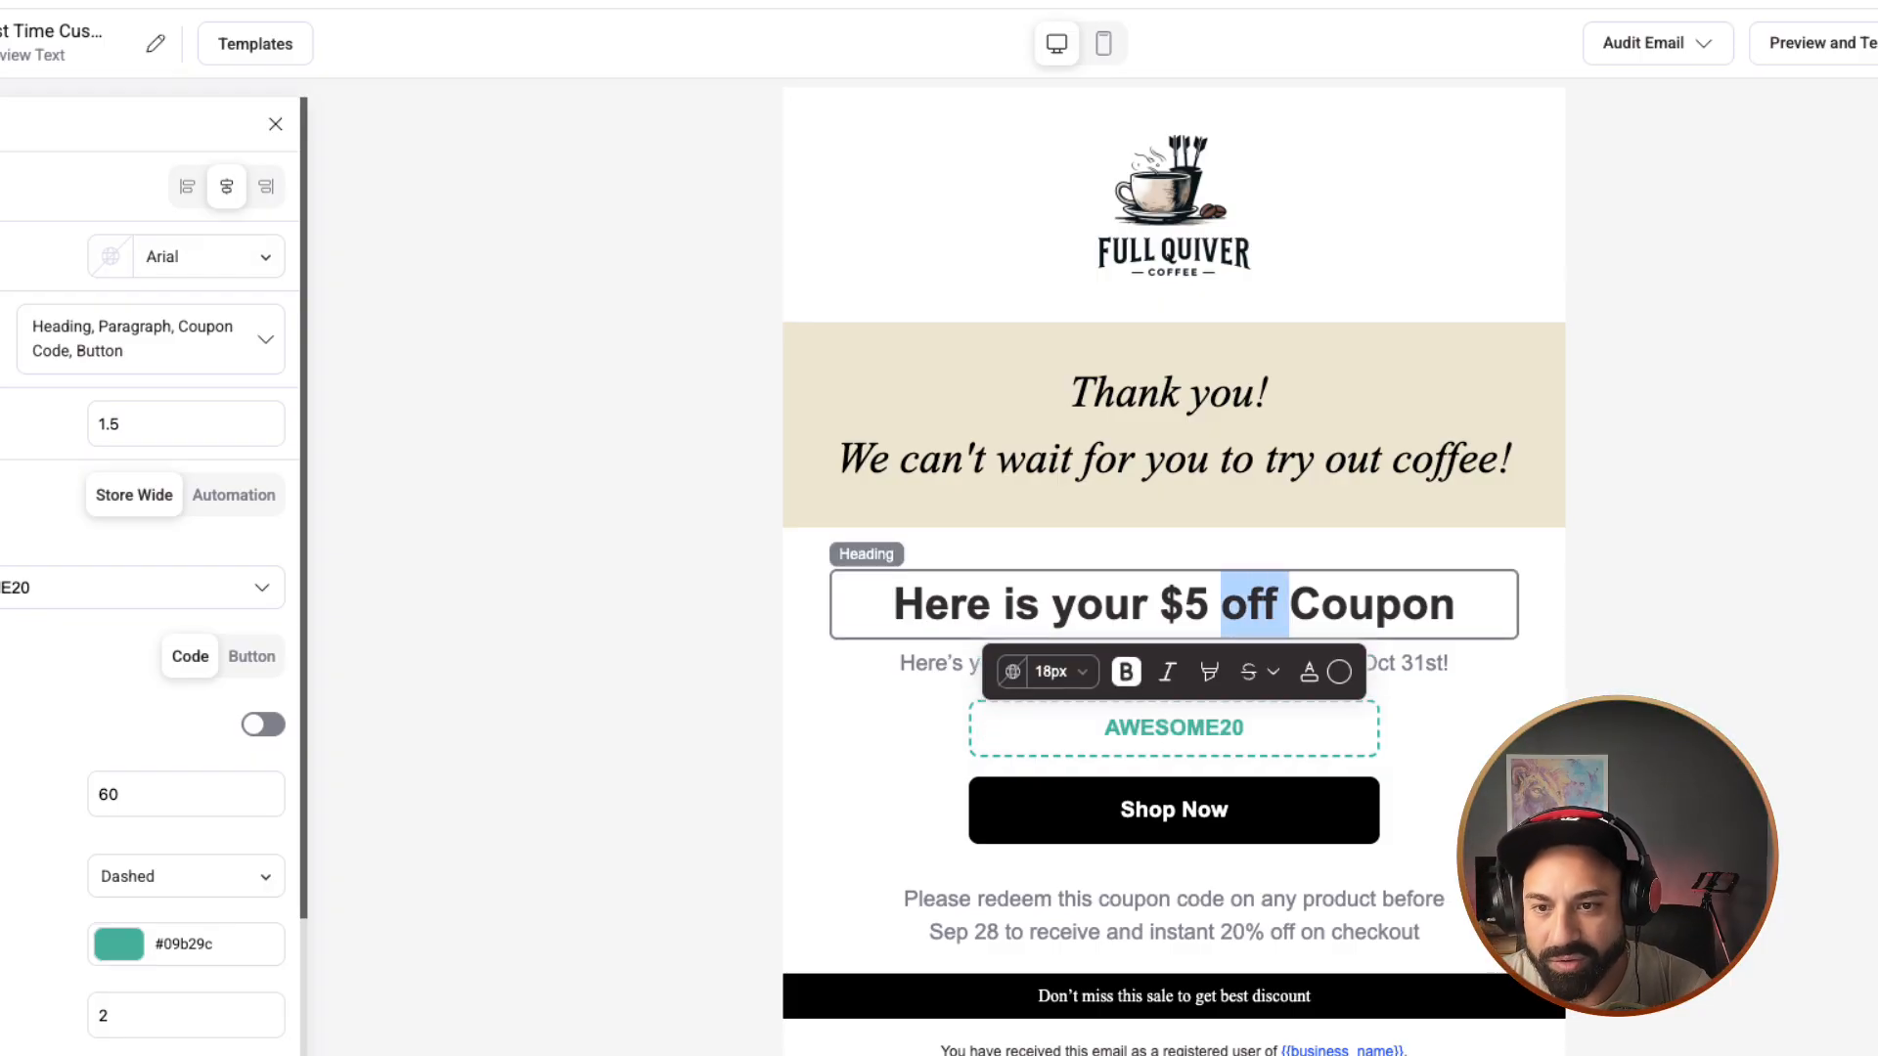
key("BackSpace")
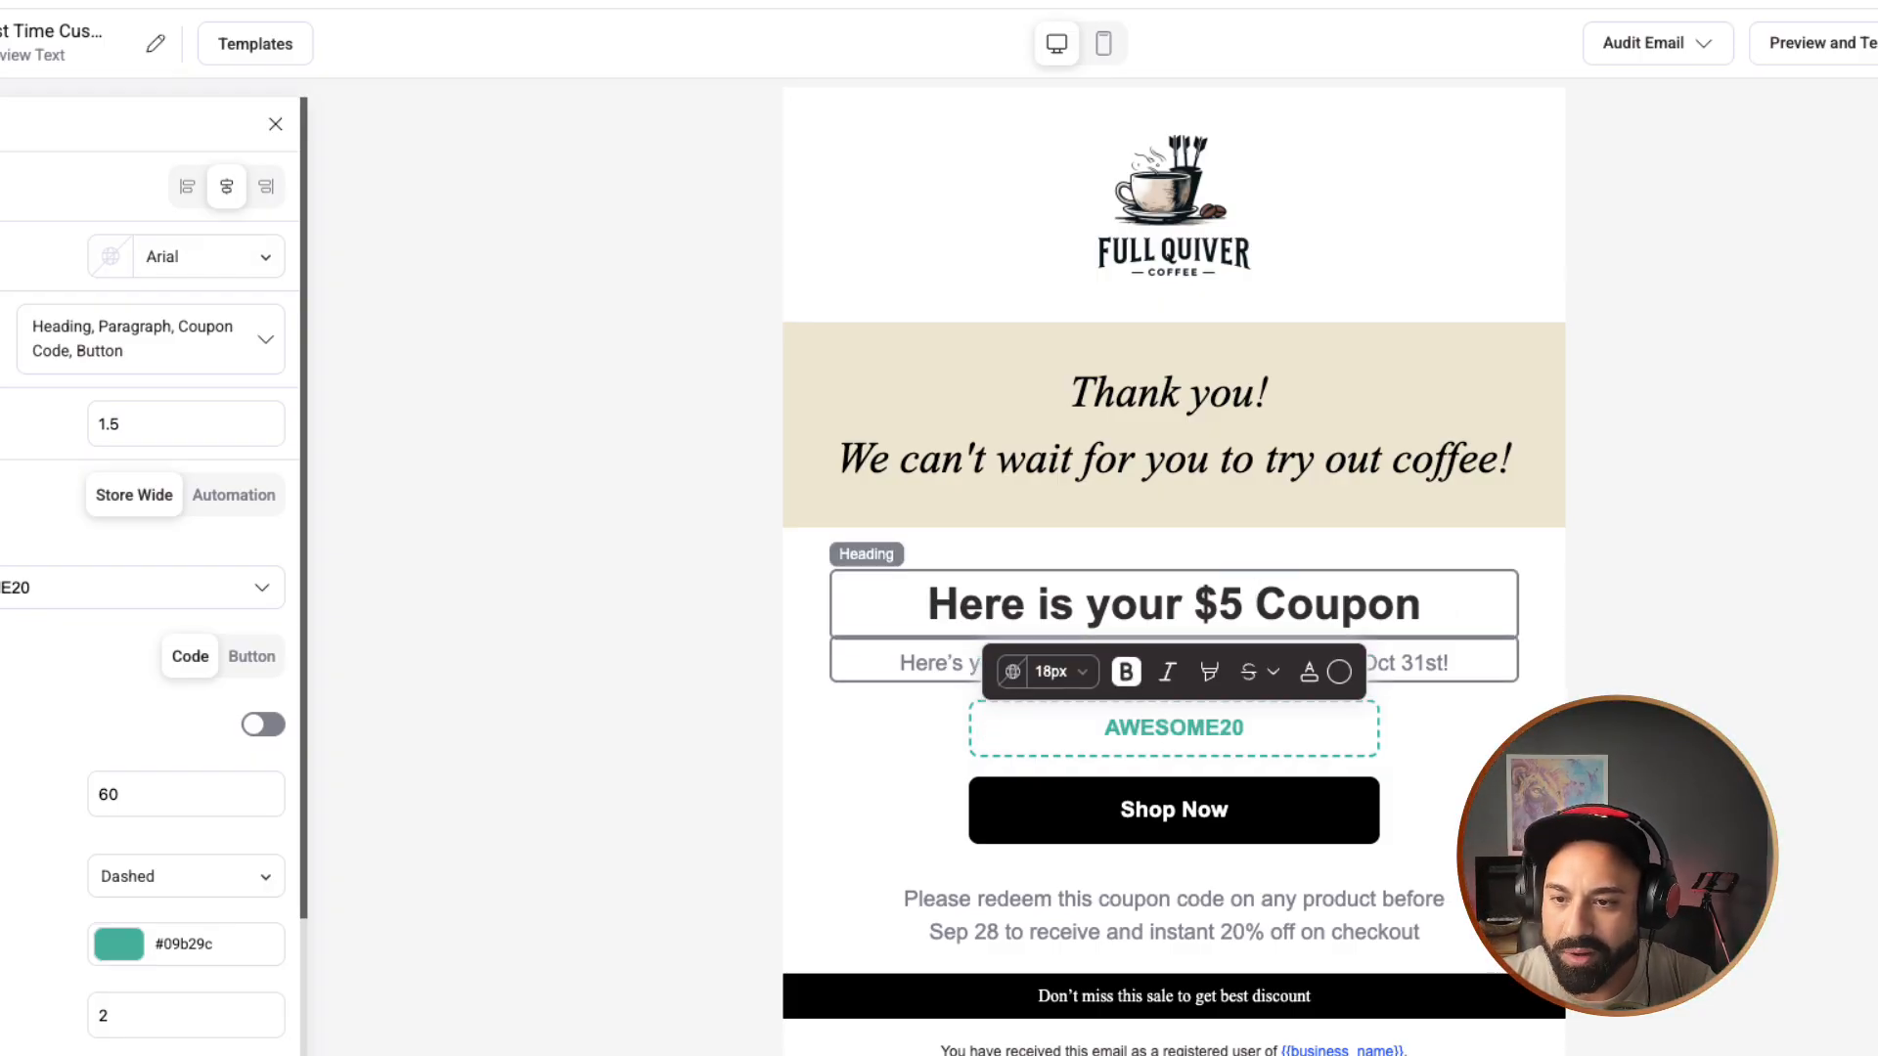
Step: Delete "Here's your coupon code -" from the start of the line beneath the coupon heading
left_click(929, 663)
left_click_drag(901, 663, 1163, 663)
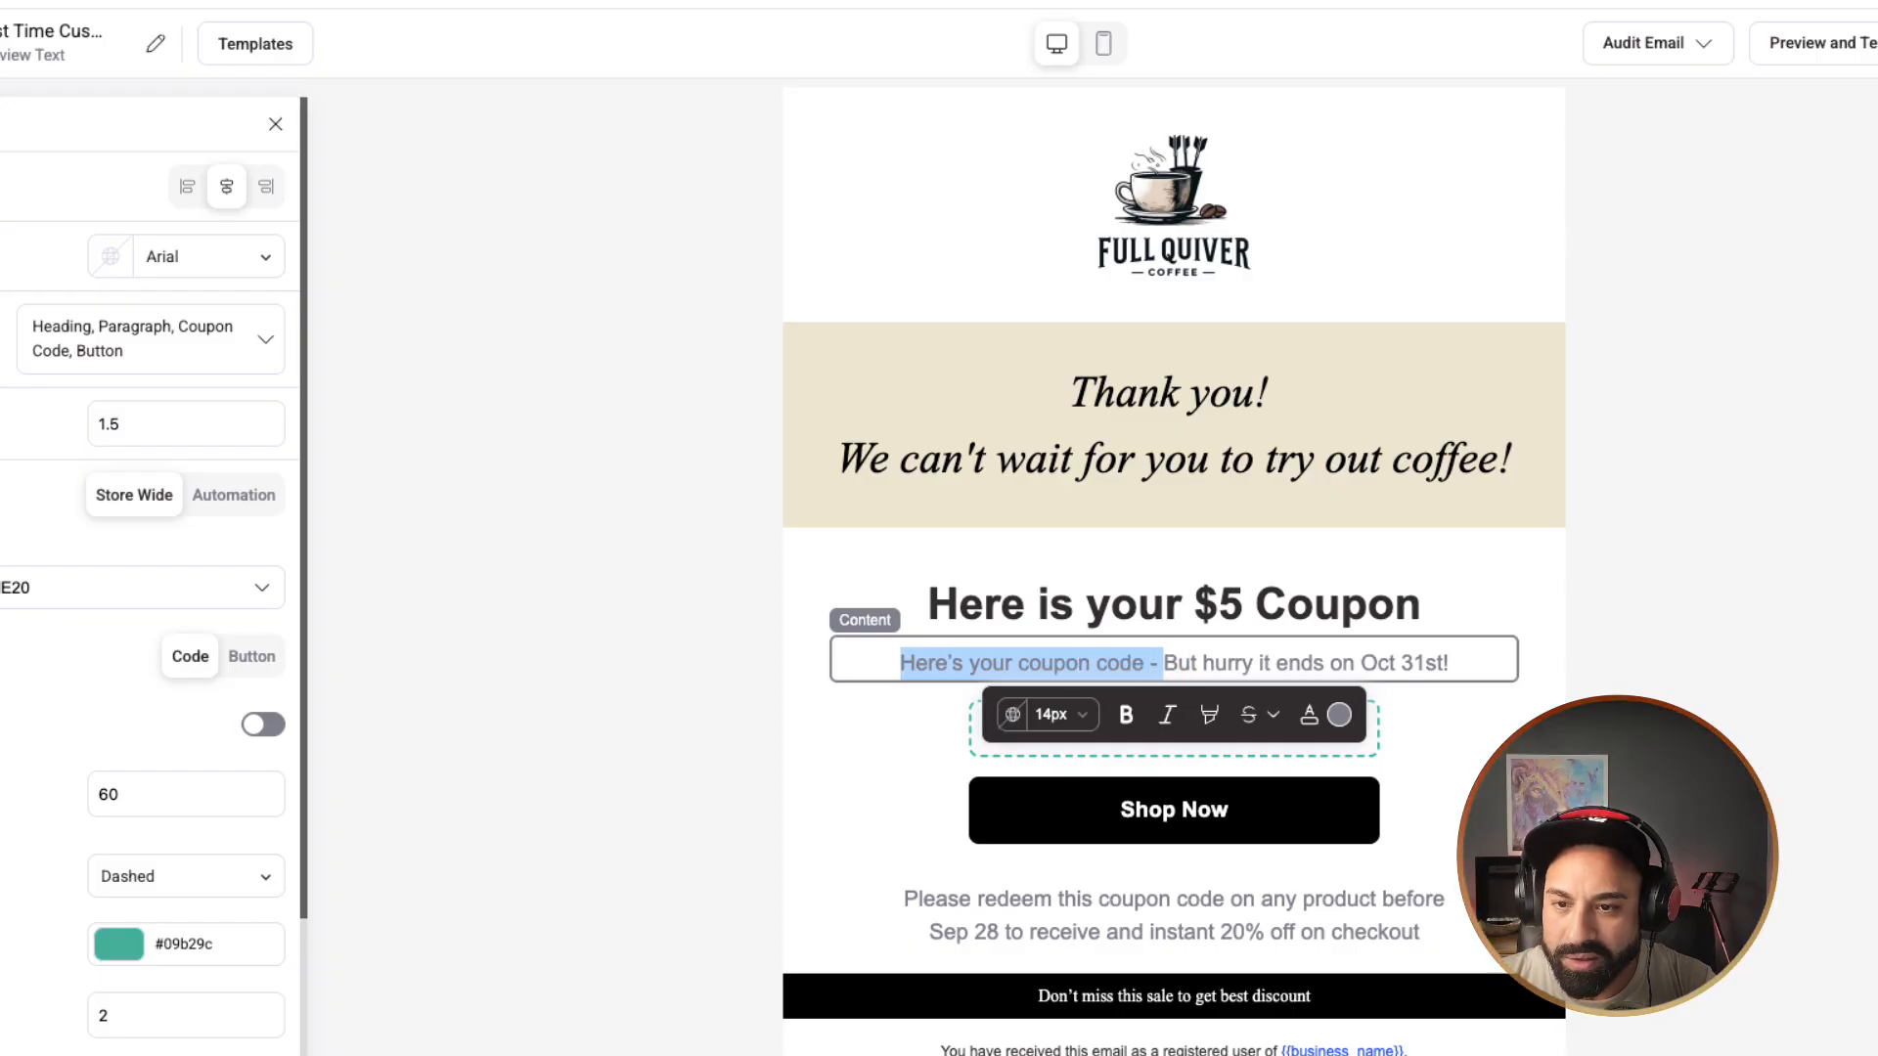
key("BackSpace")
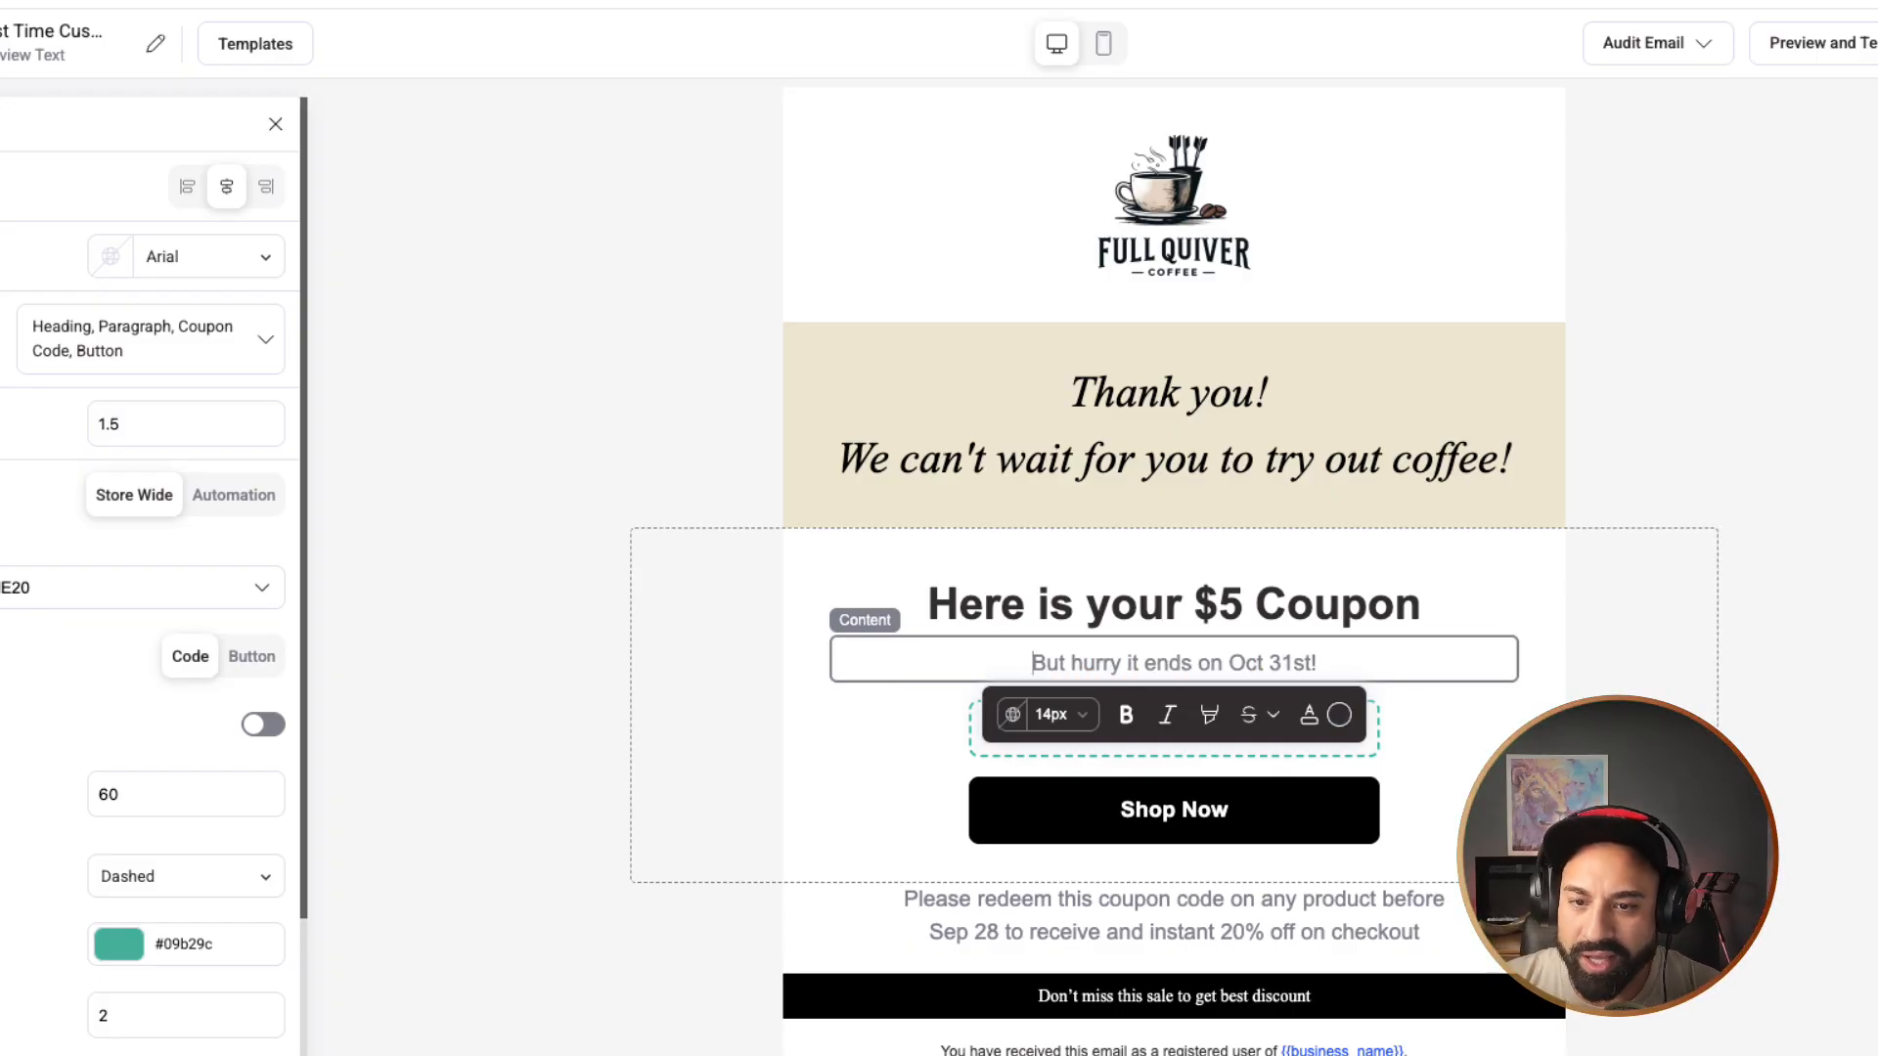
left_click(1633, 606)
Step: Switch the coupon code block's coupon source from Store Wide to Automation and check its list for selectable coupons
left_click(1250, 728)
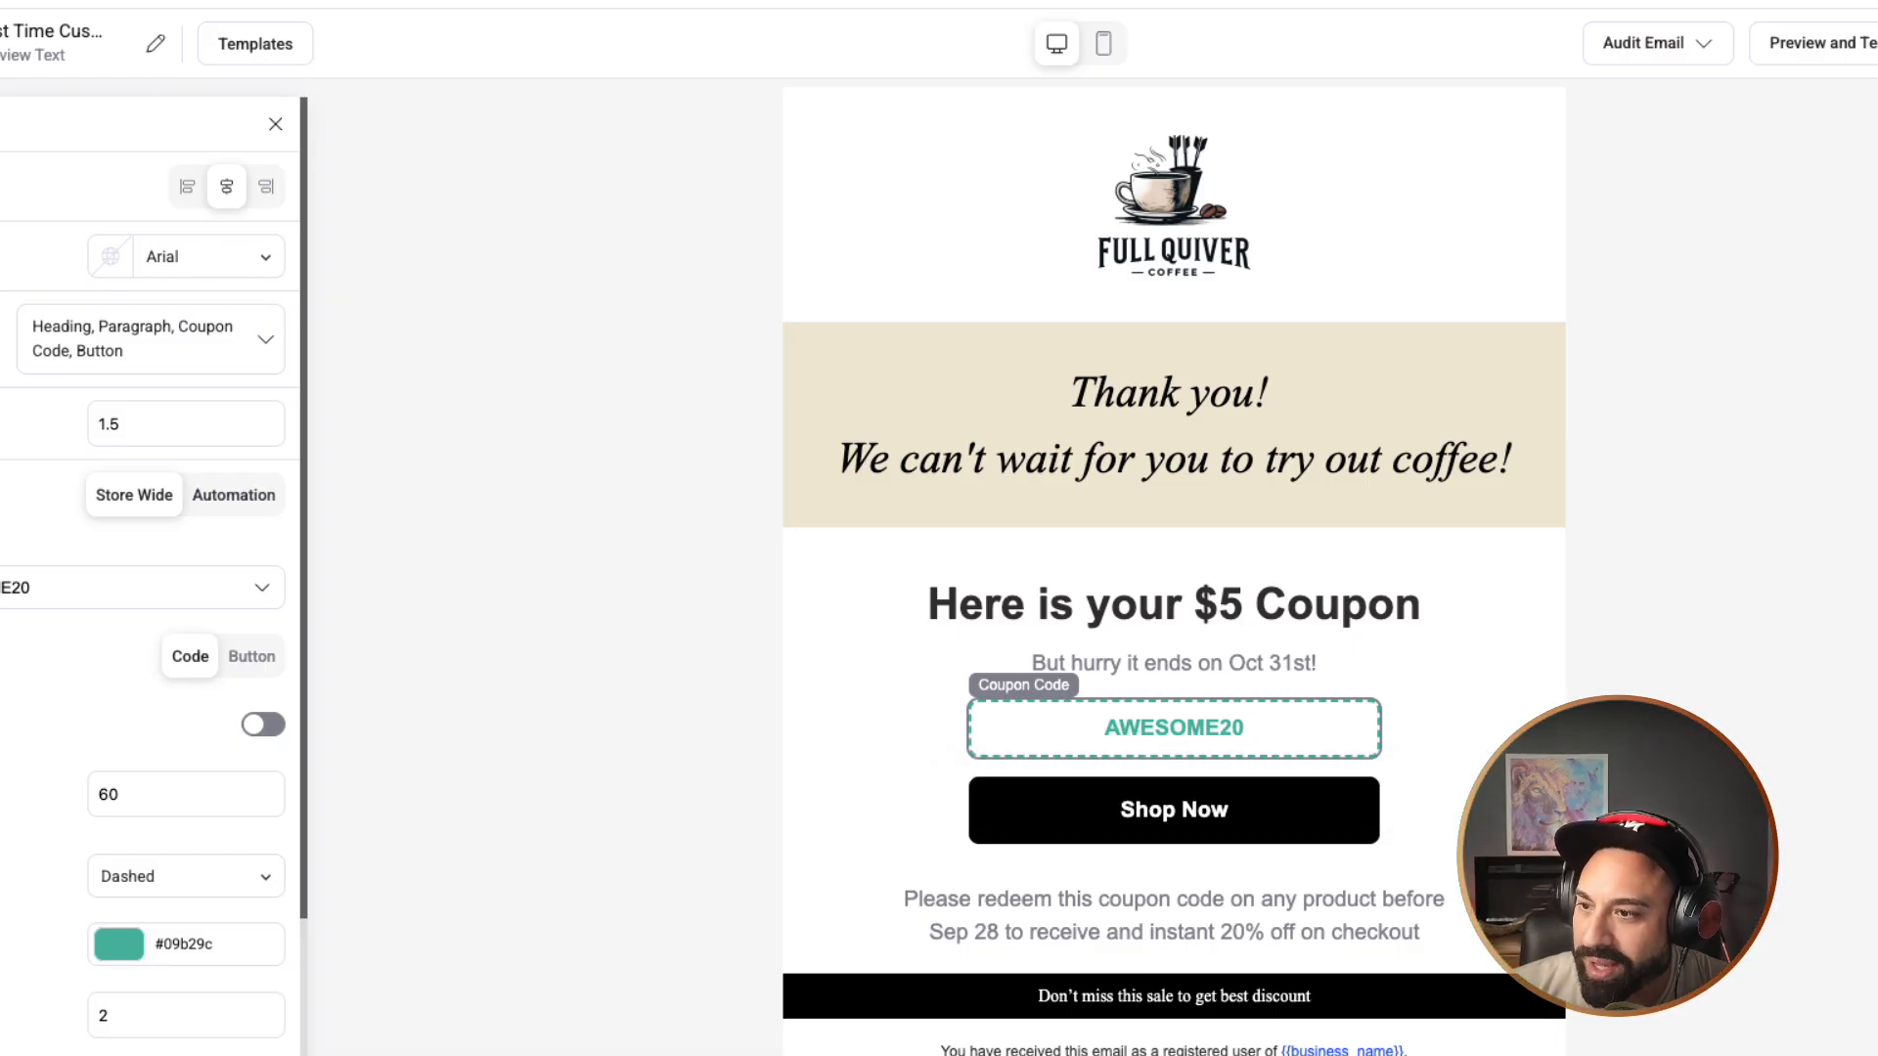
left_click(234, 495)
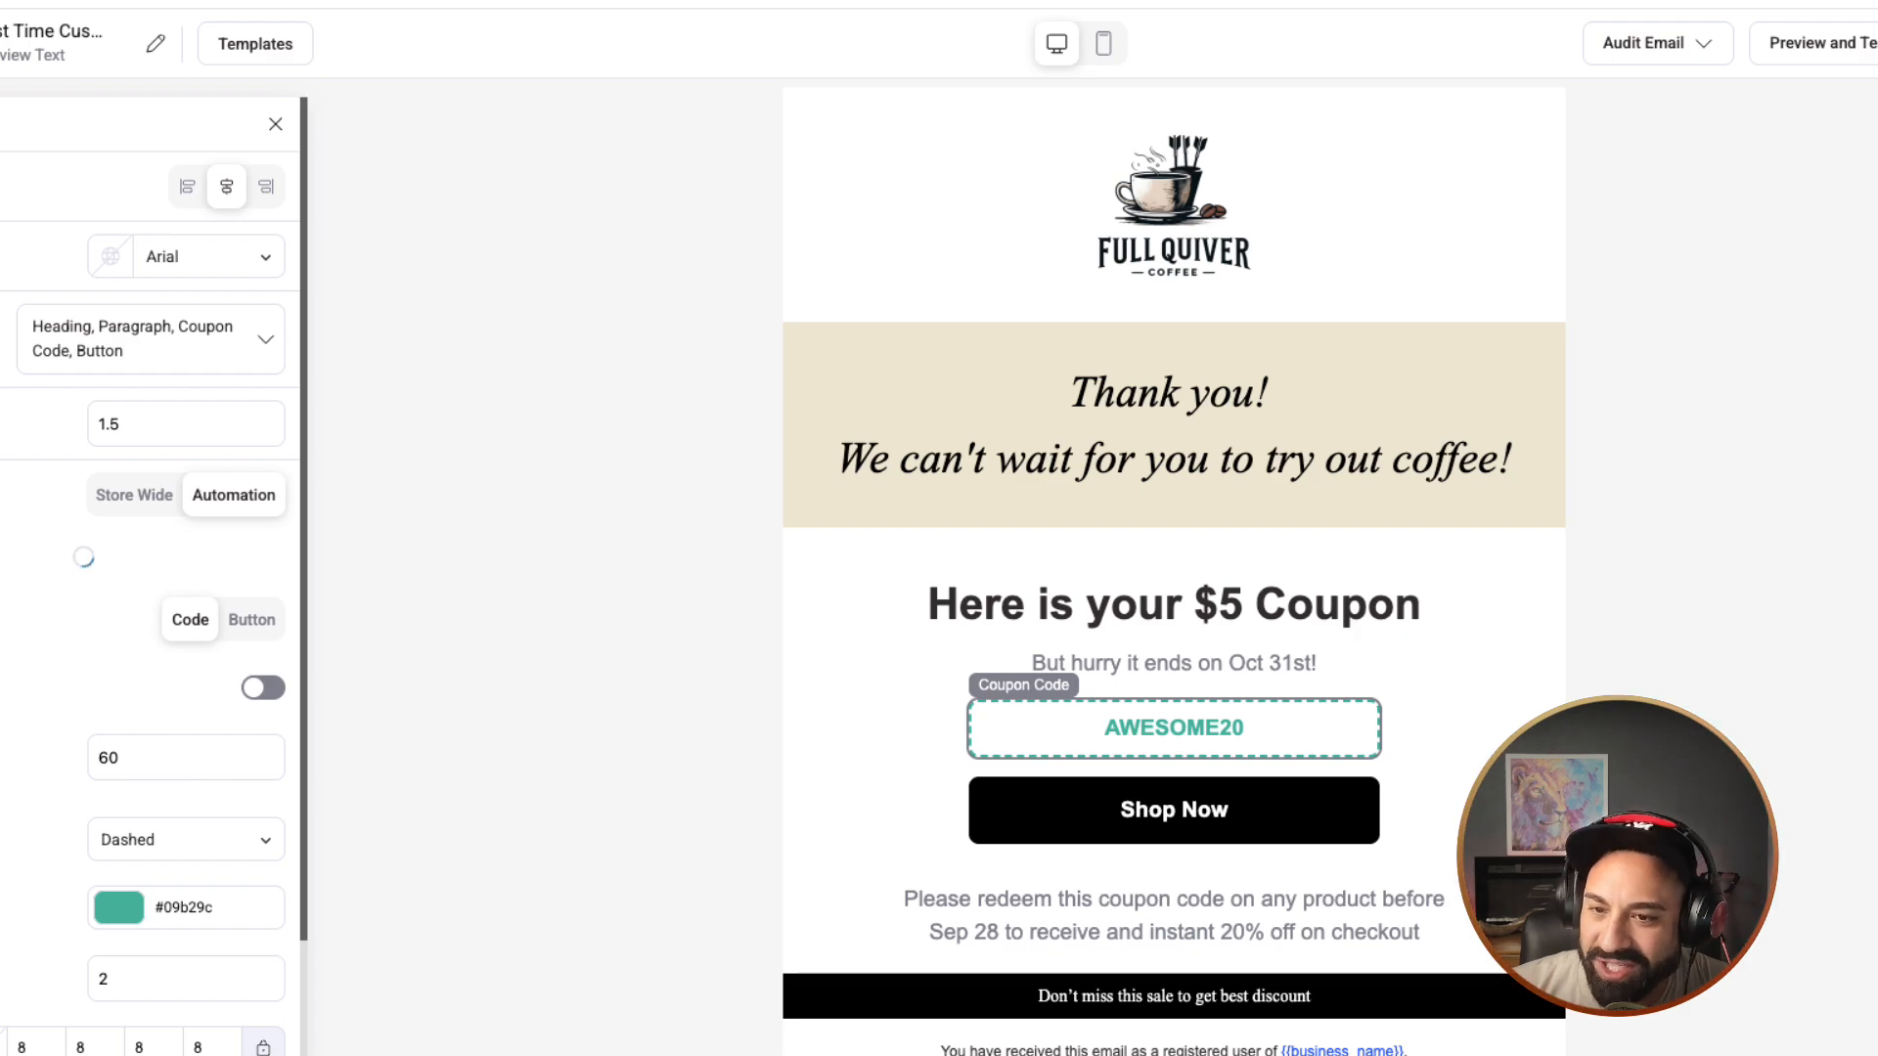
left_click(137, 588)
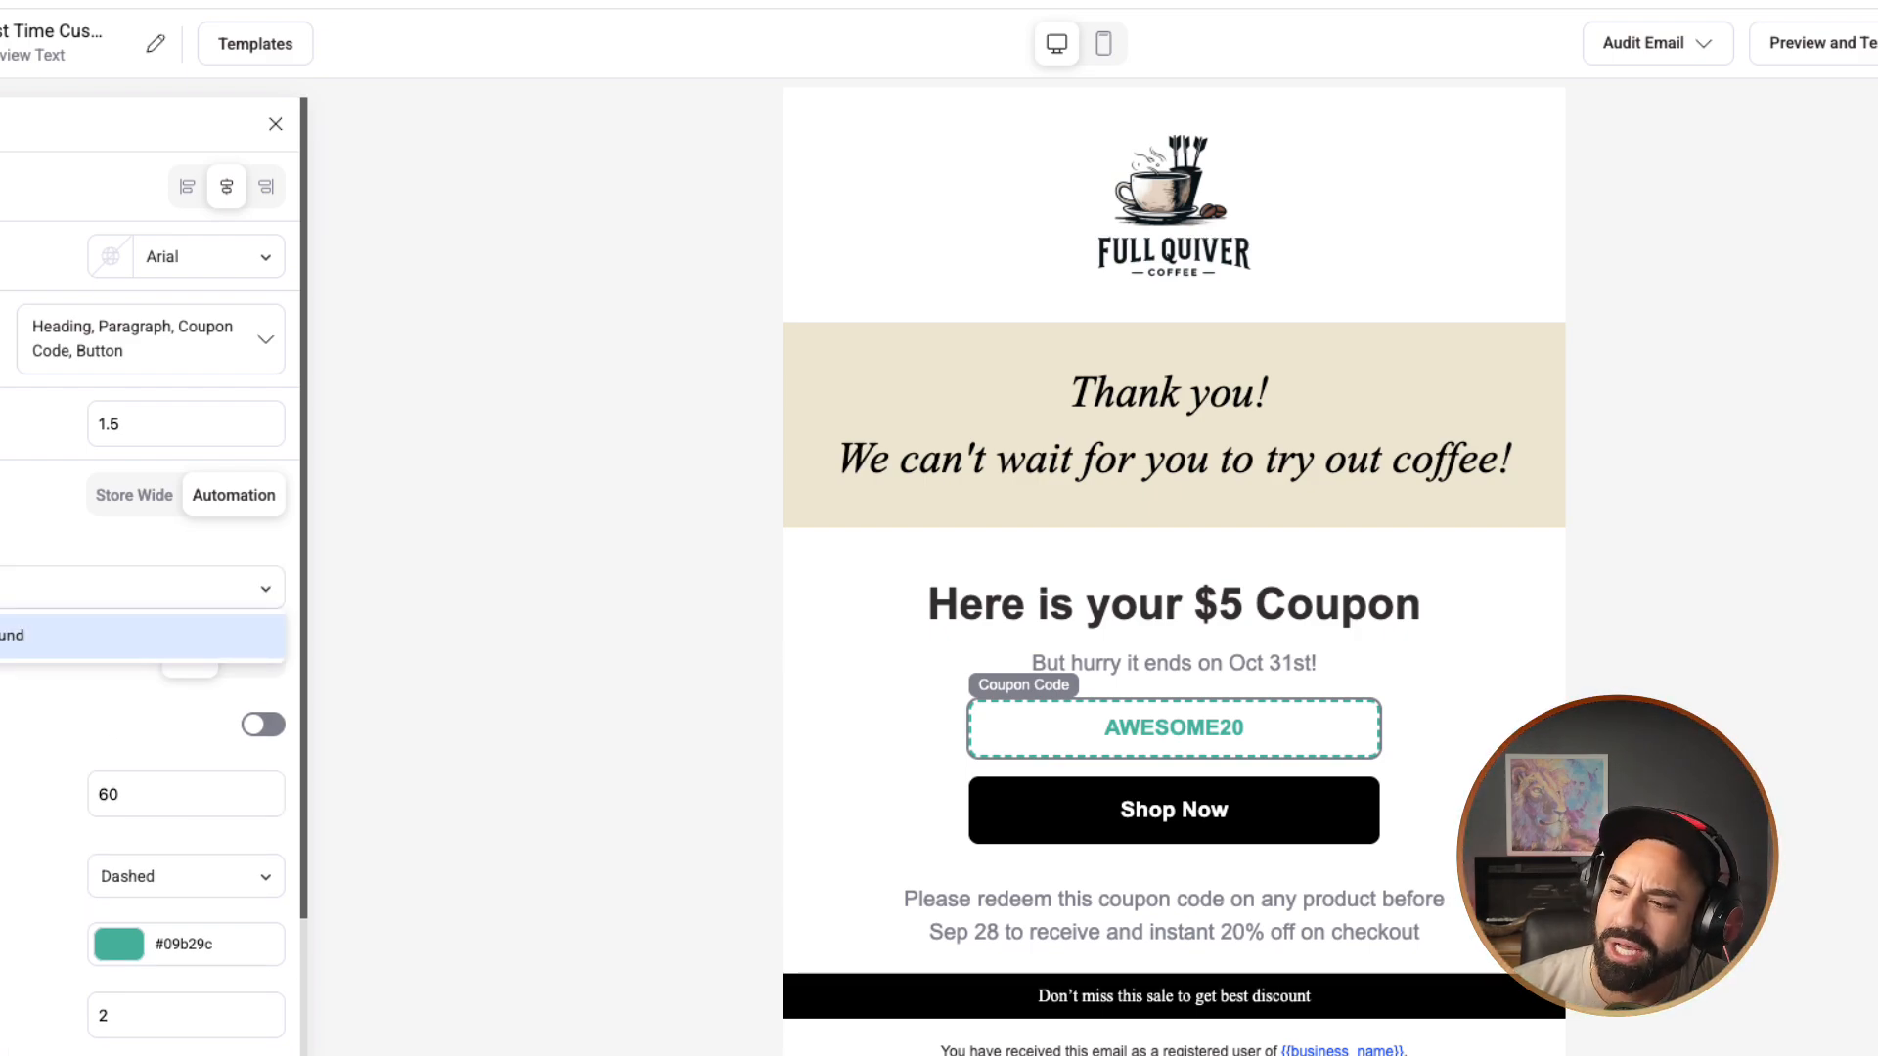
key("Escape")
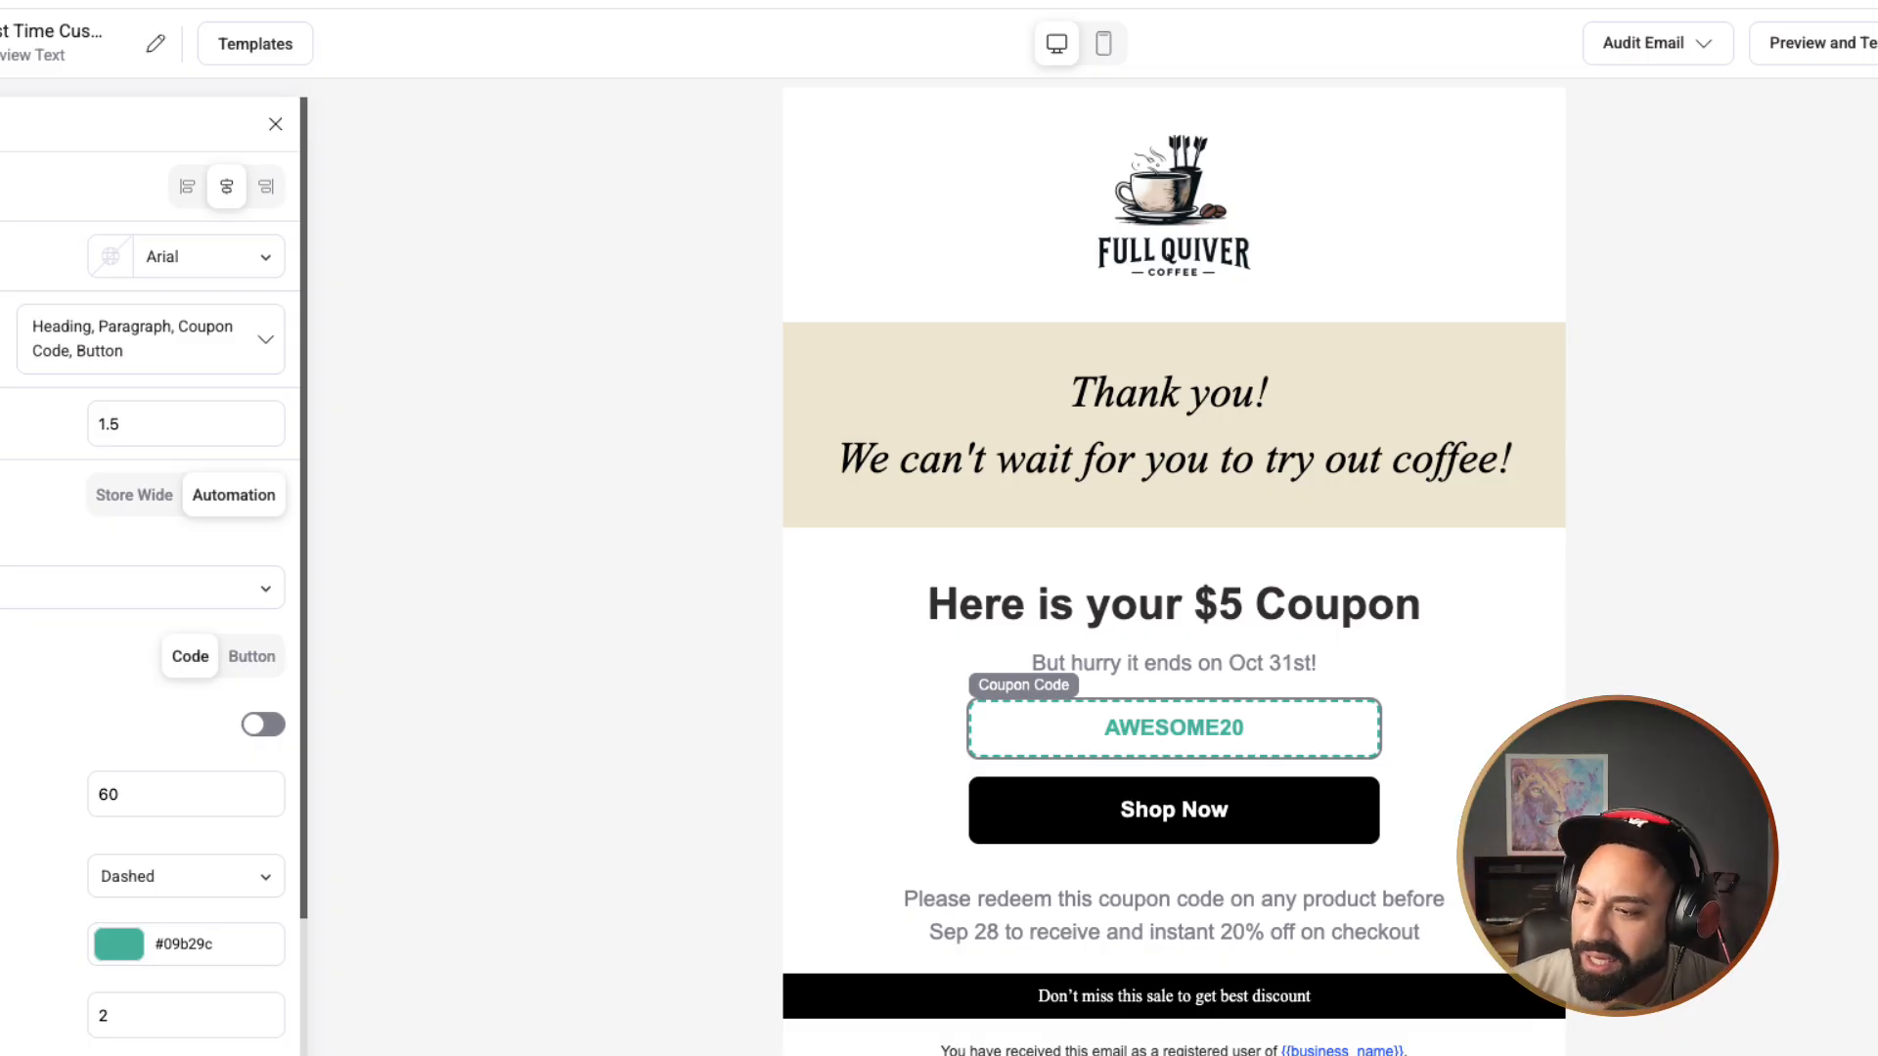
scroll(147, 587, "down", 3)
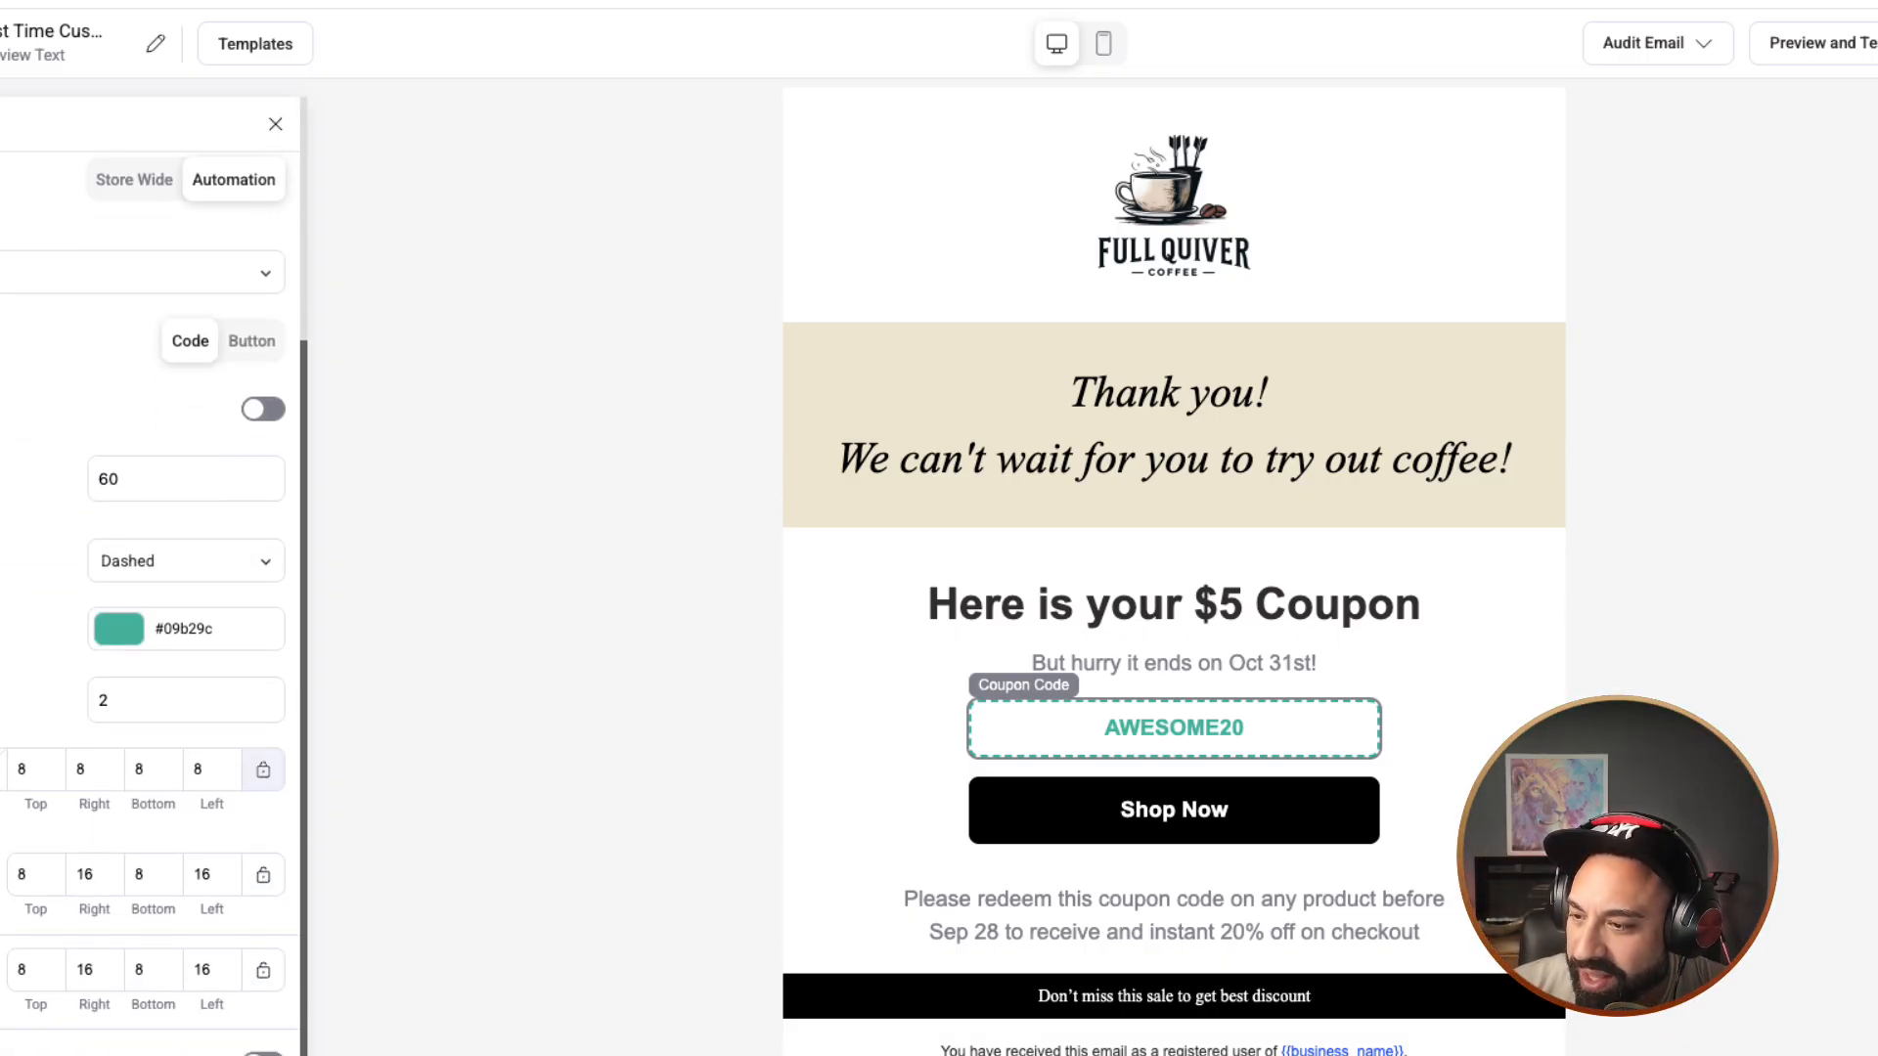
scroll(147, 587, "up", 3)
left_click(146, 555)
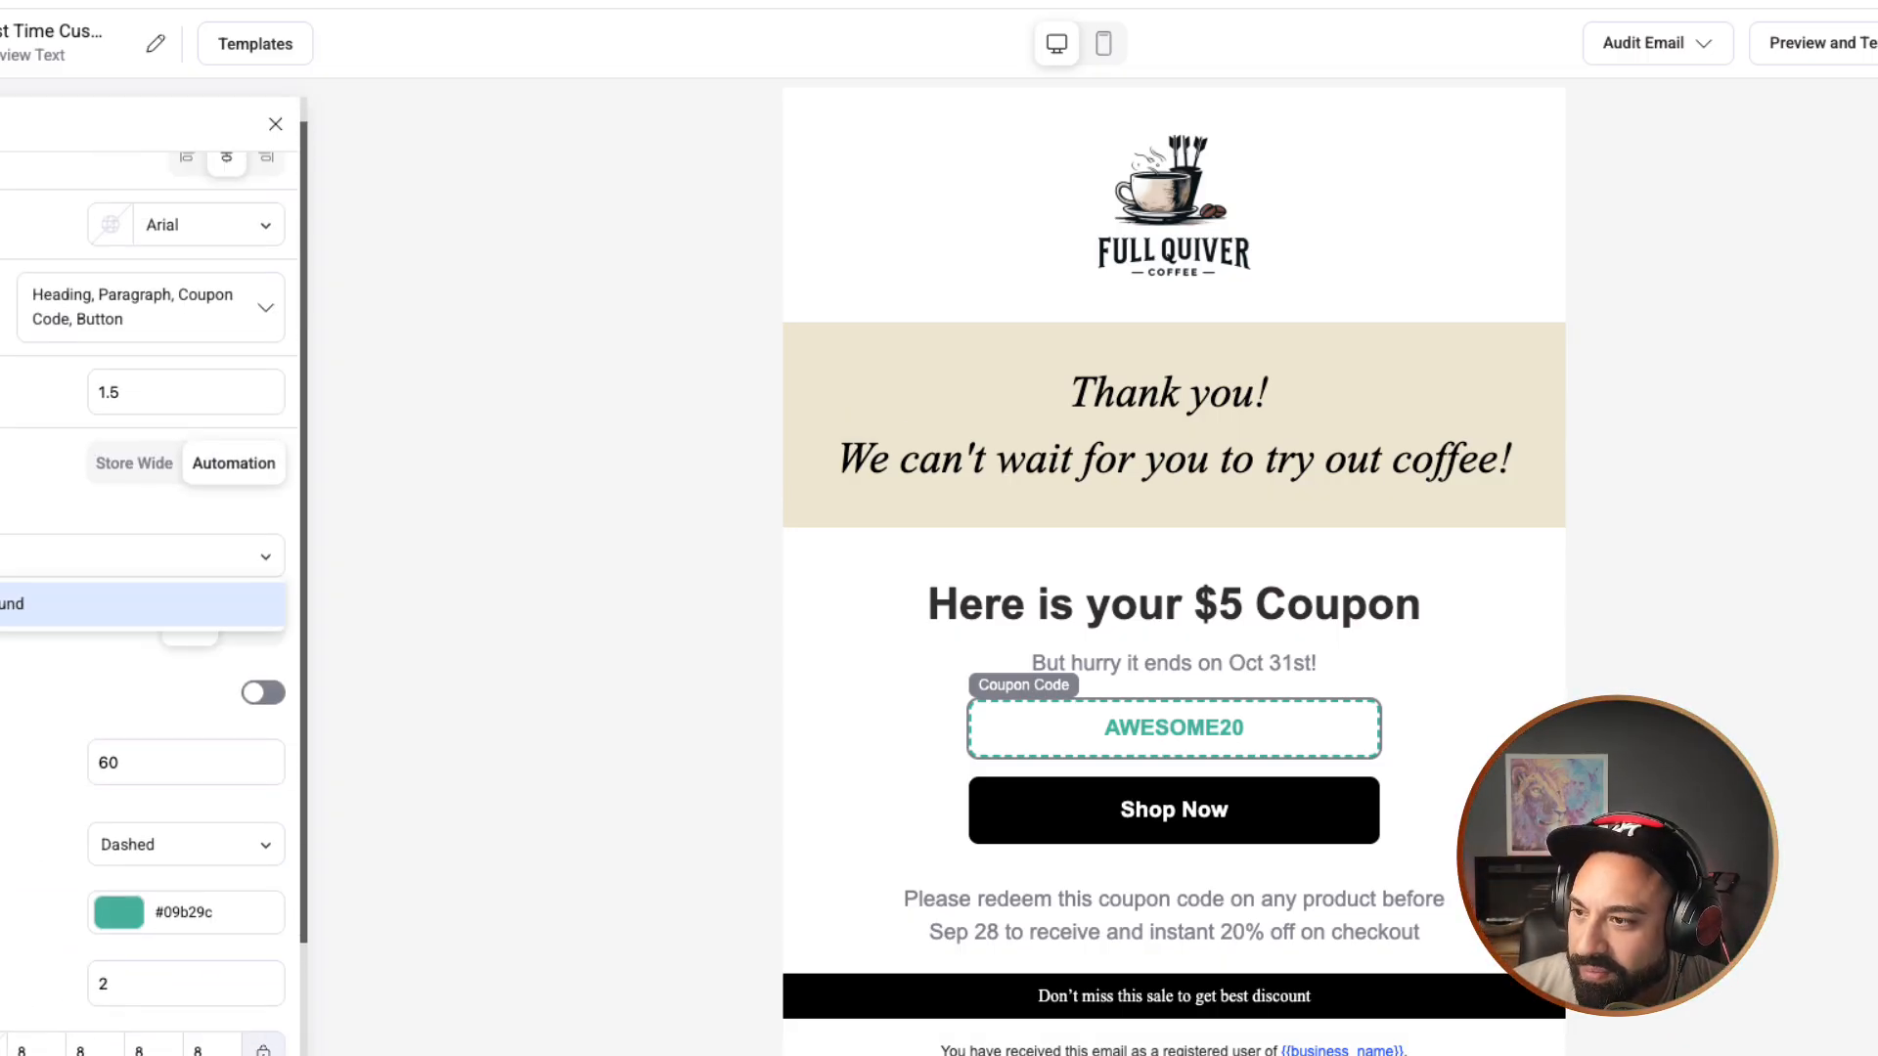
left_click(147, 556)
scroll(146, 586, "up", 1)
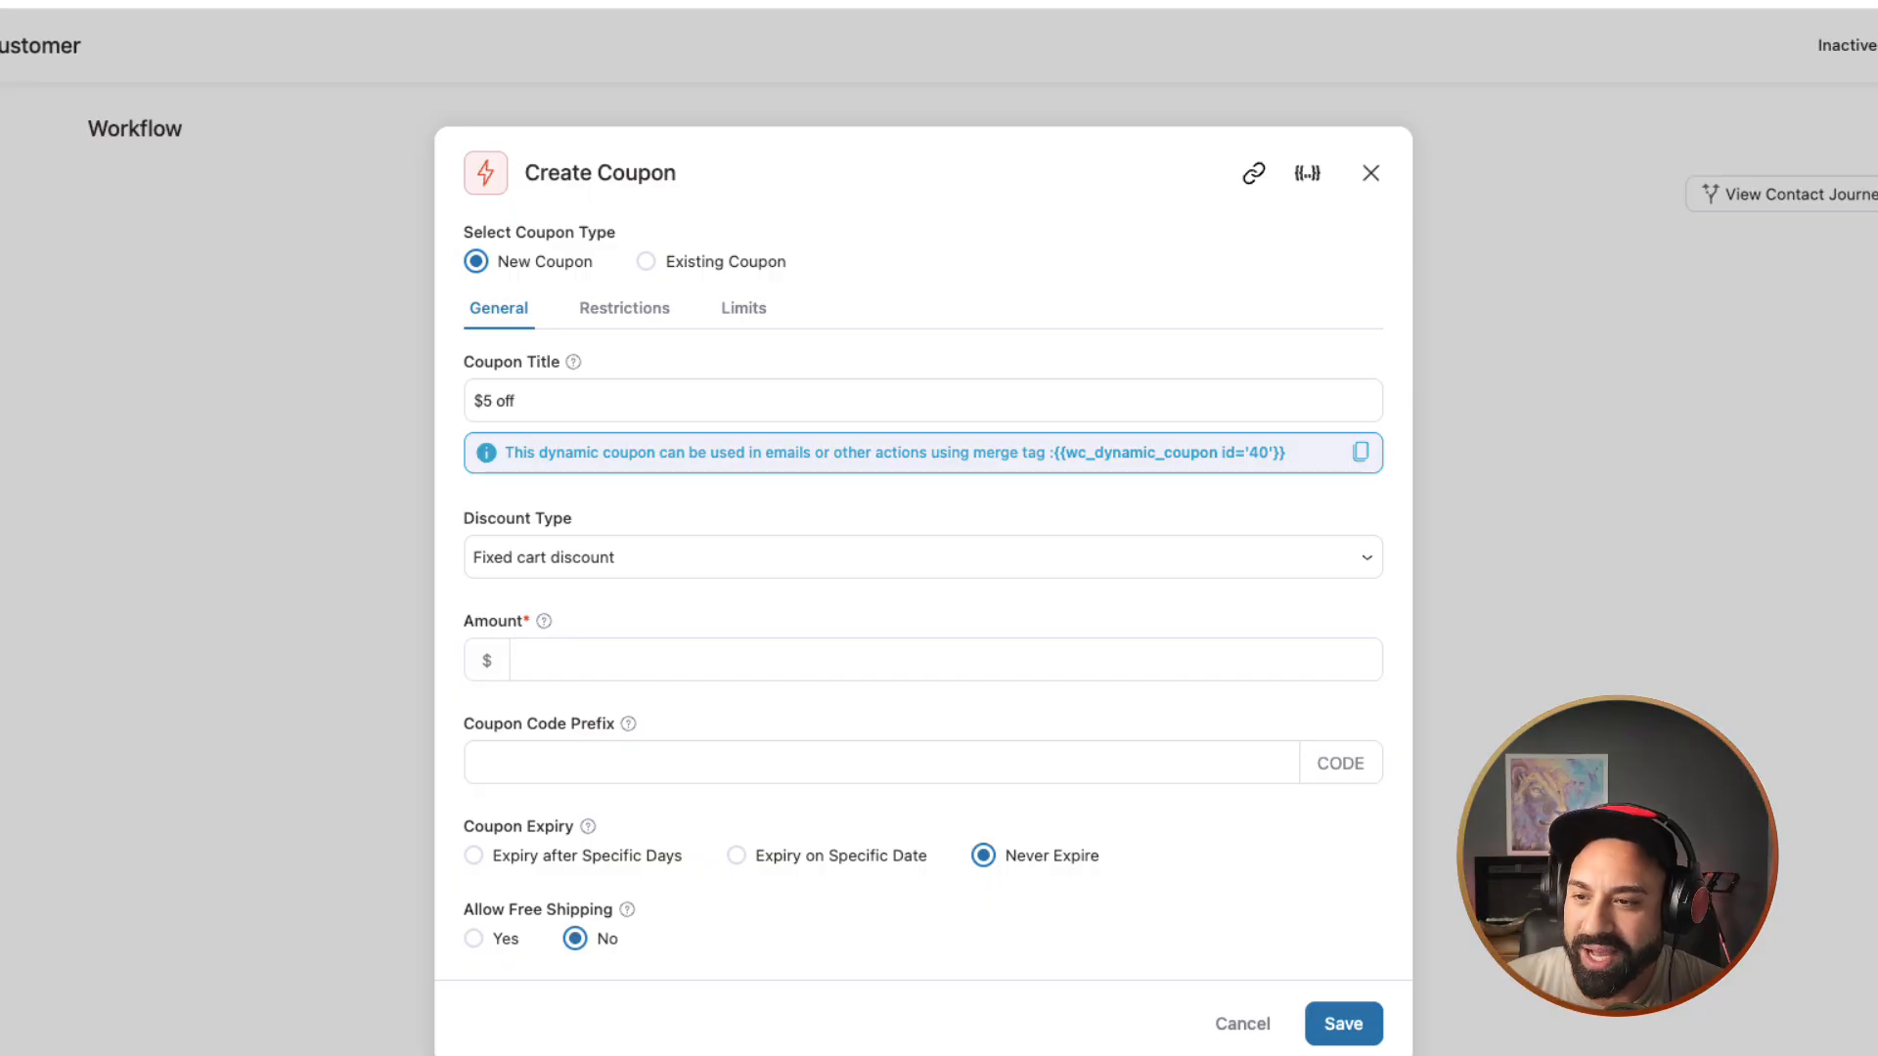
Step: Restrict the $5 off coupon in the Create Coupon action to the Coffee product category
left_click(624, 308)
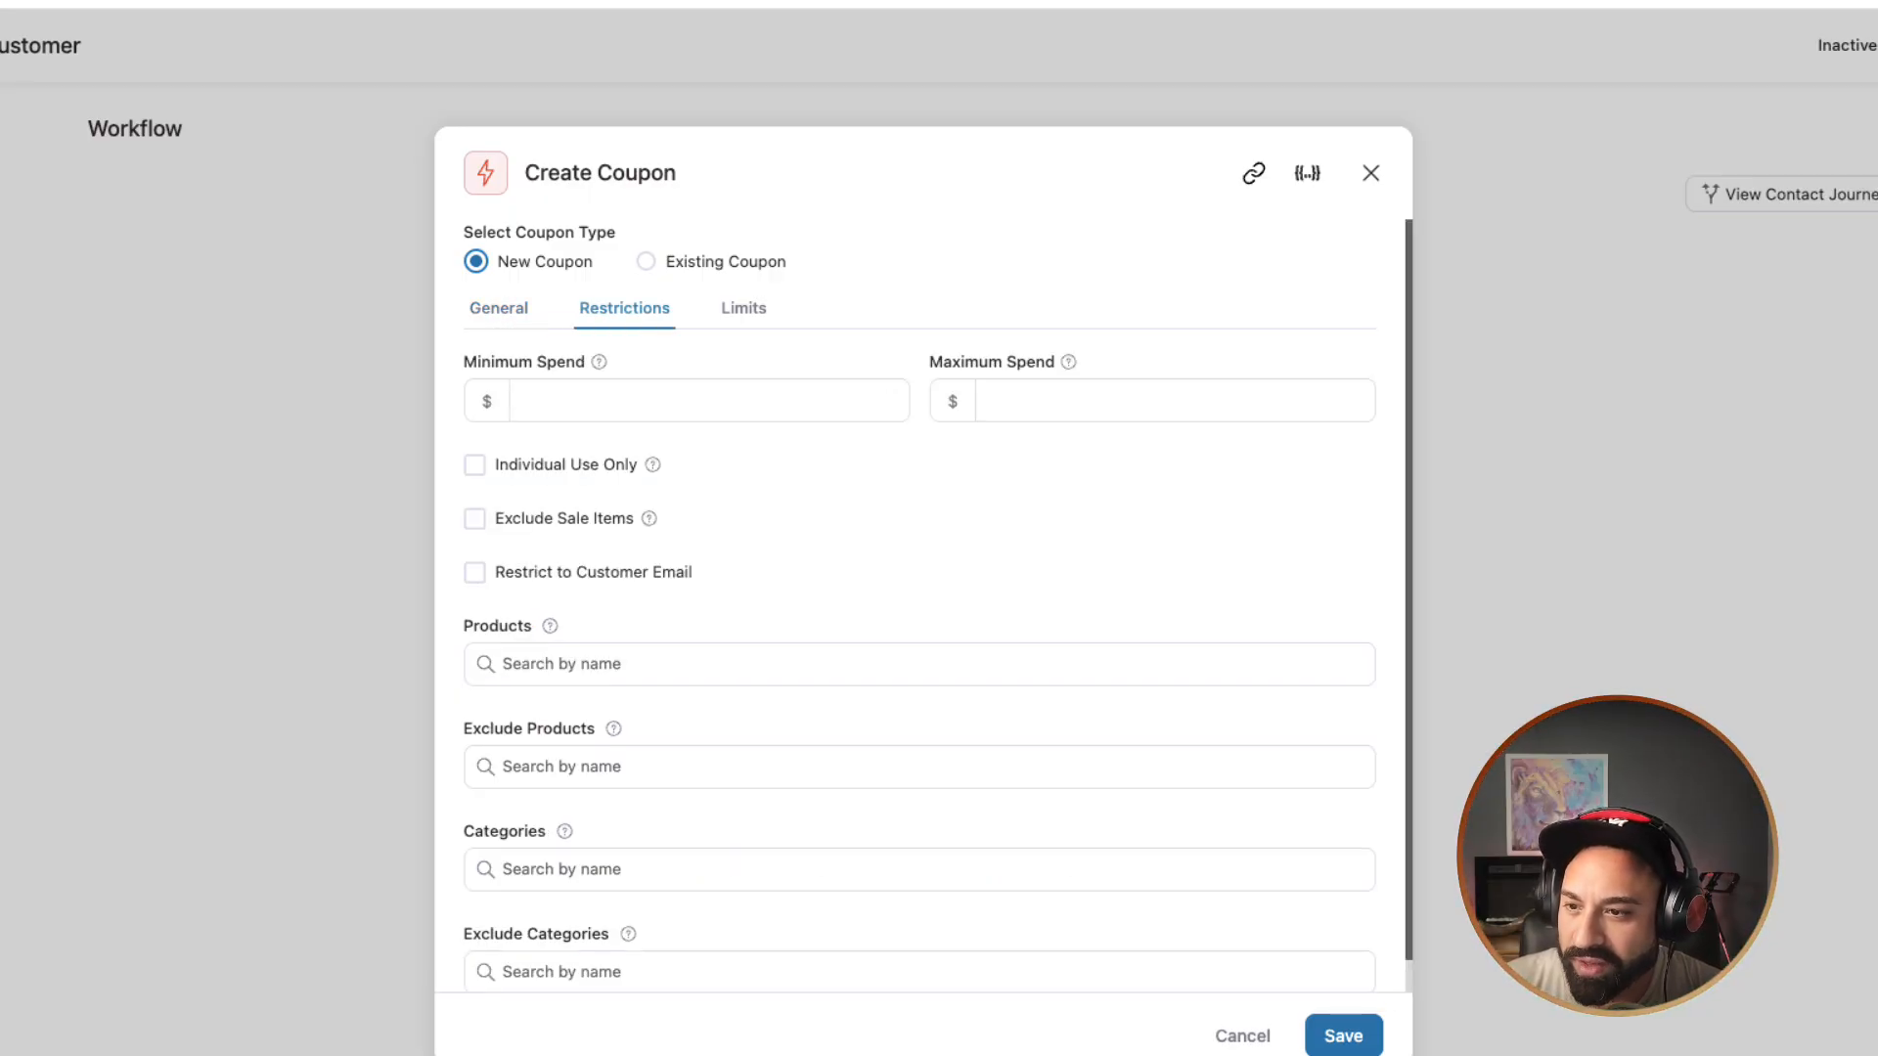
left_click(577, 869)
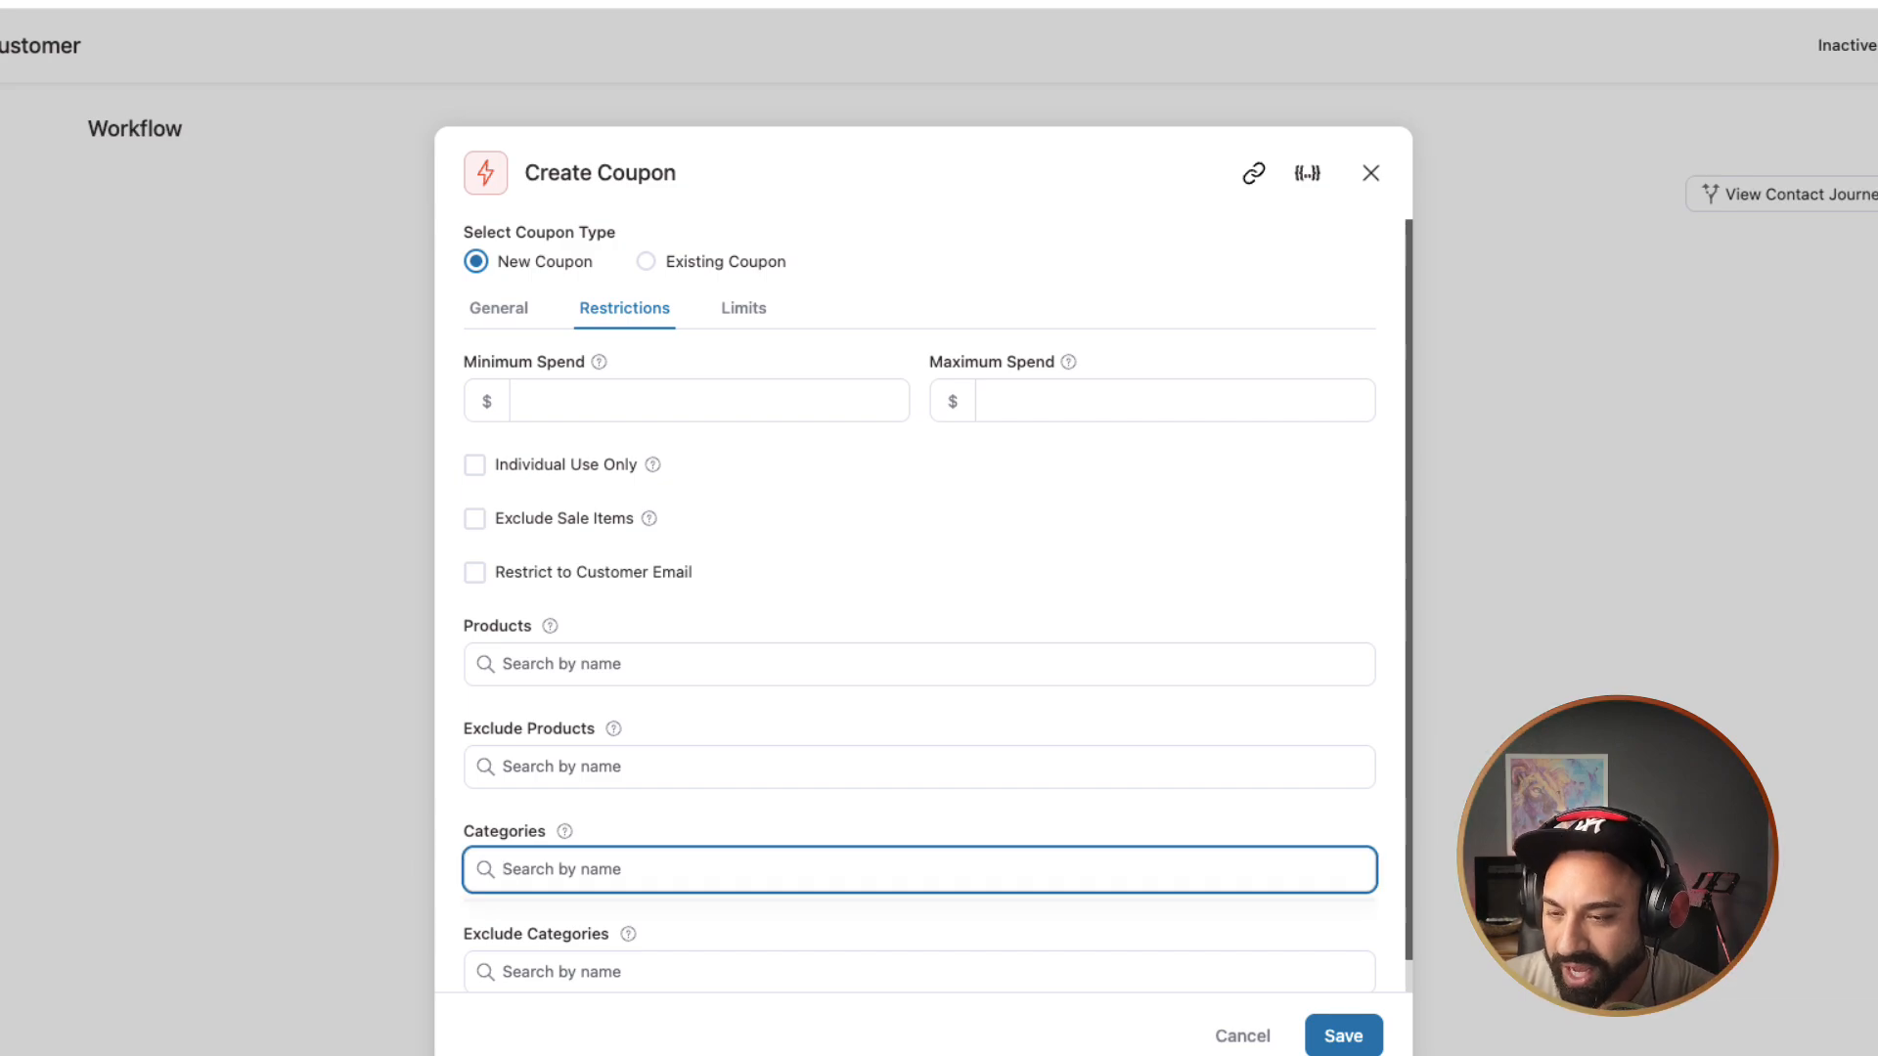
type("coffee")
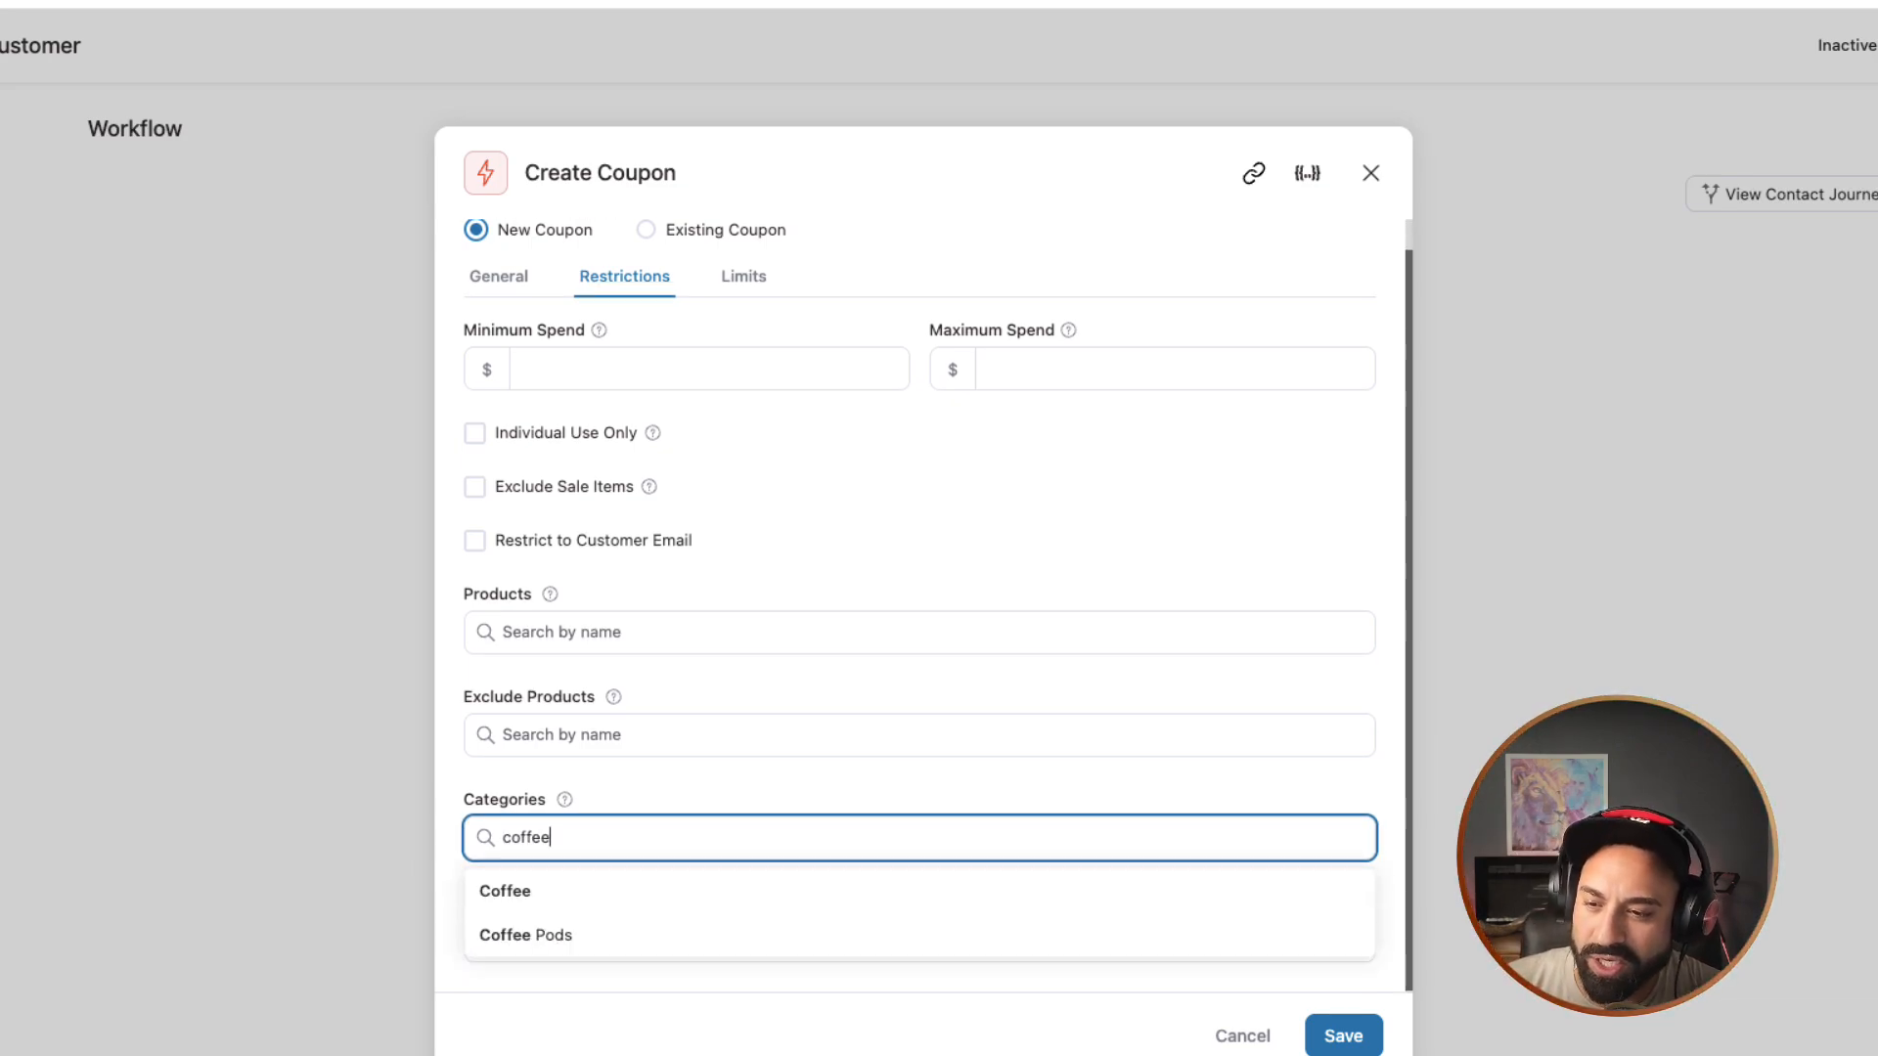
key("Down")
key("Return")
scroll(919, 606, "down", 1)
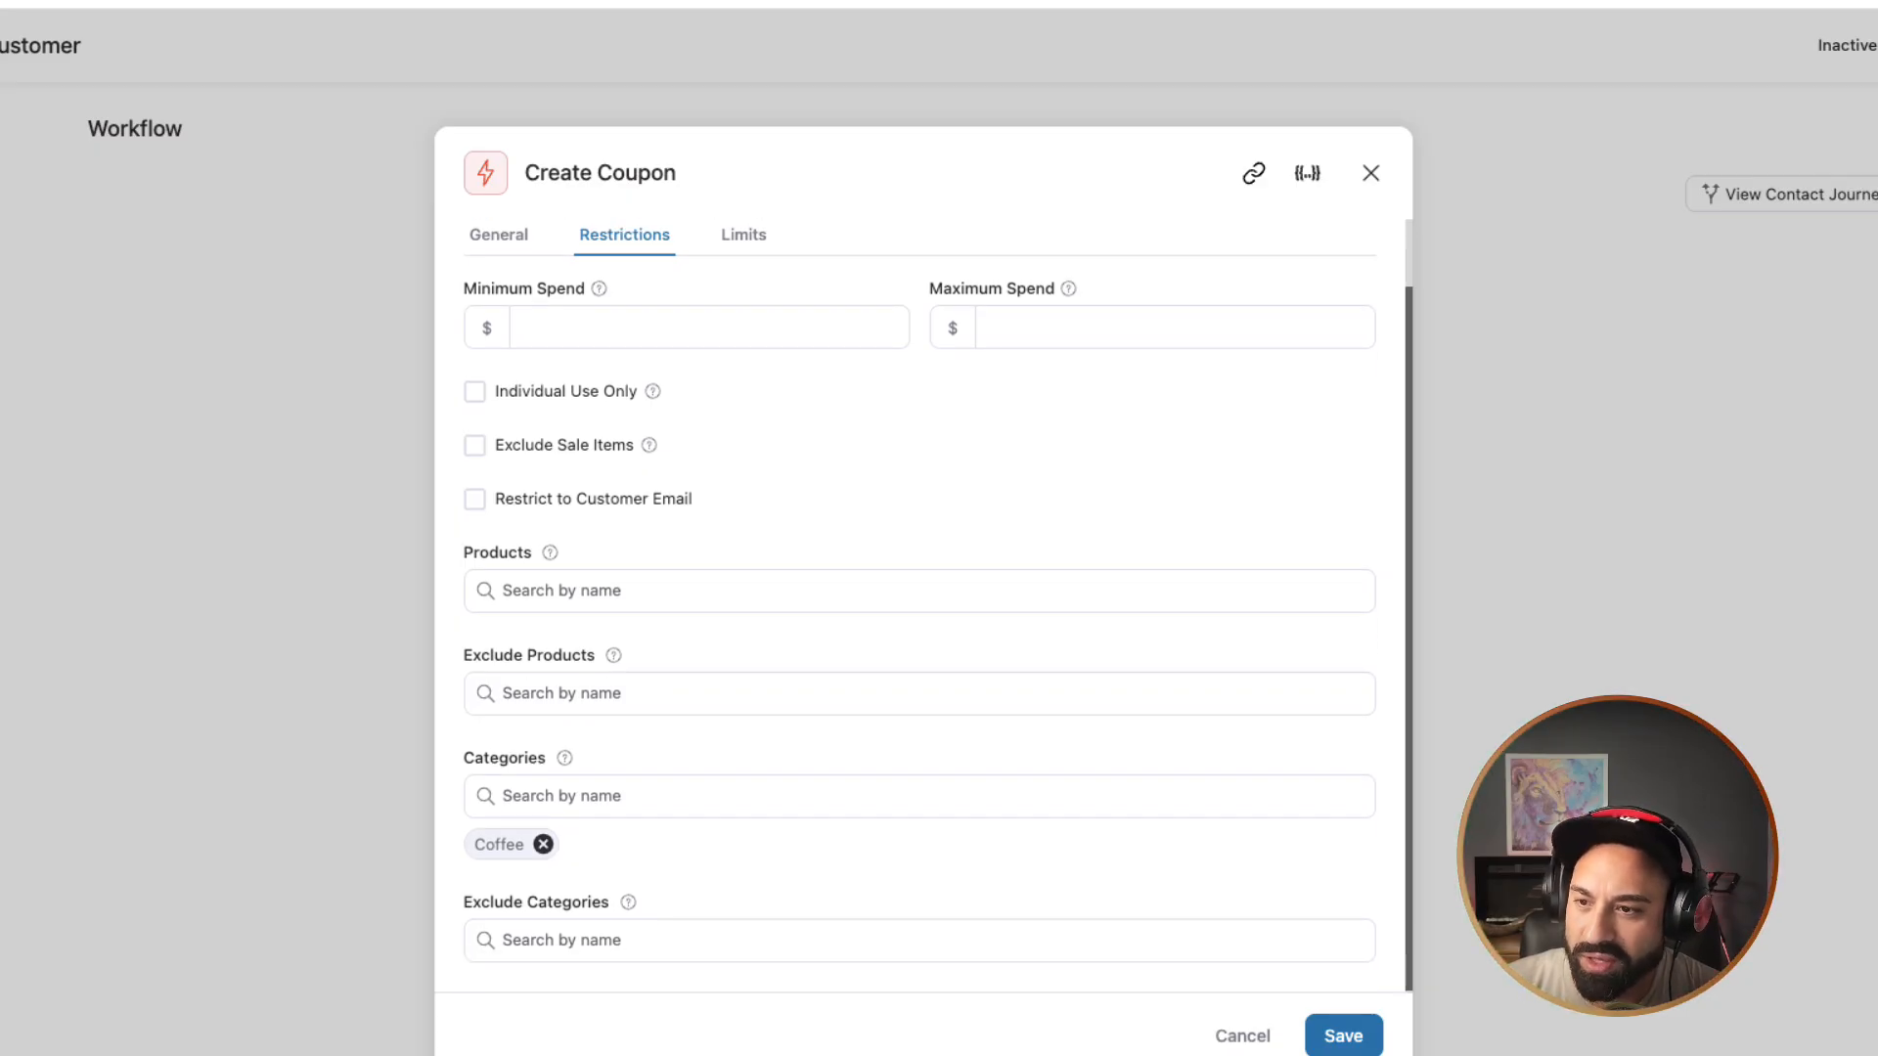
scroll(919, 606, "up", 1)
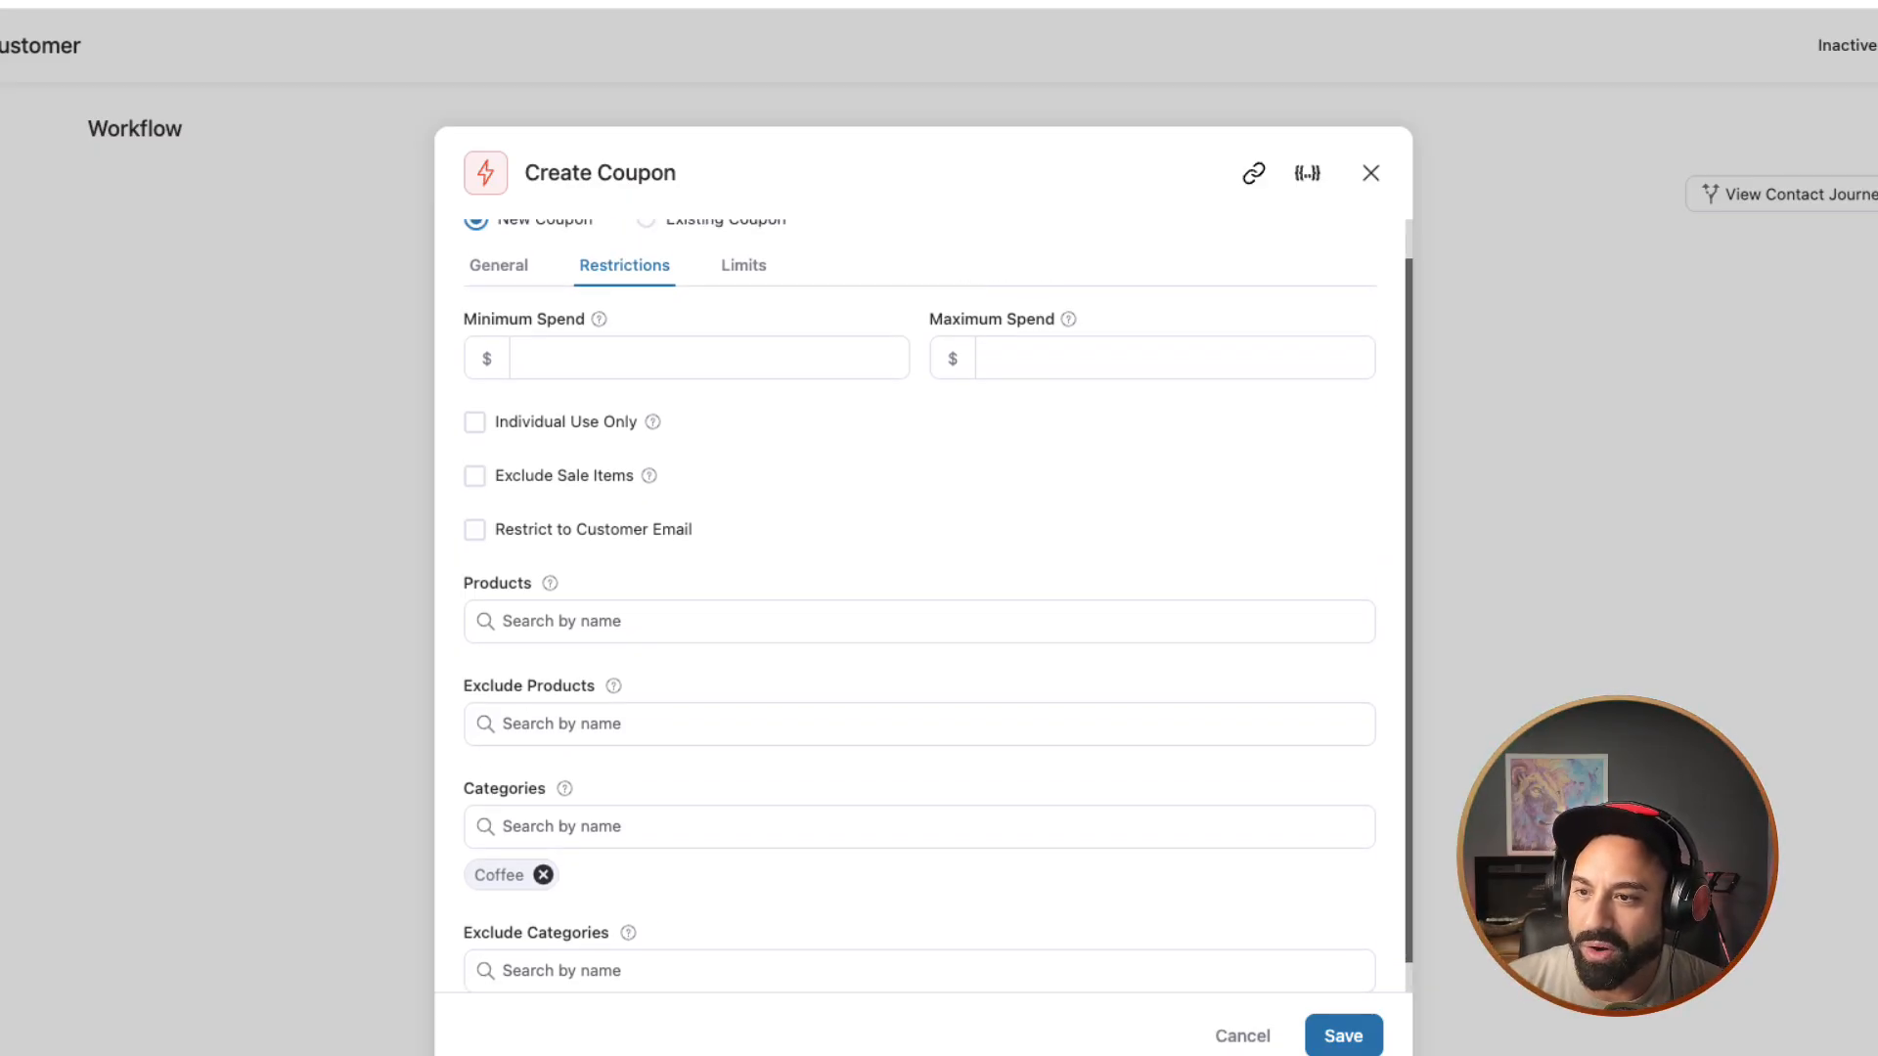
scroll(919, 606, "up", 1)
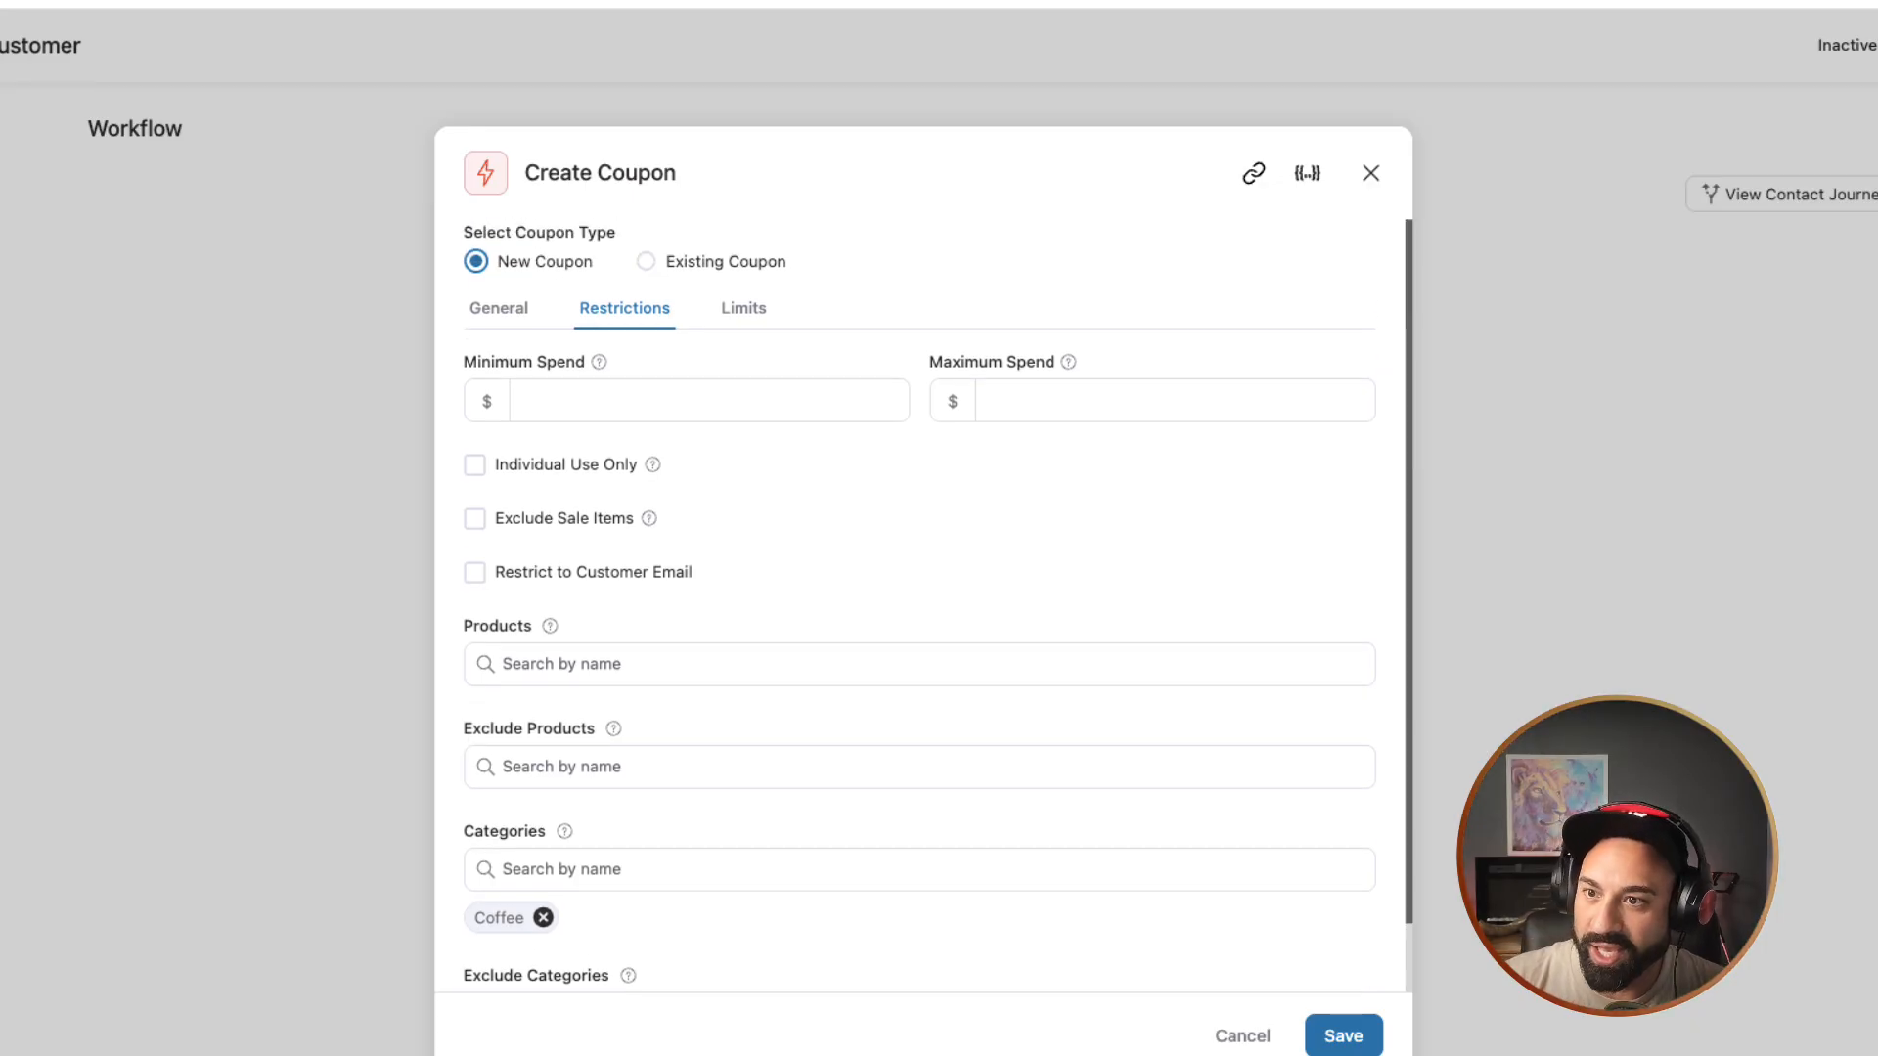
Step: Set the coupon's usage limit per coupon to 0 and its usage limit per user to 1
left_click(743, 308)
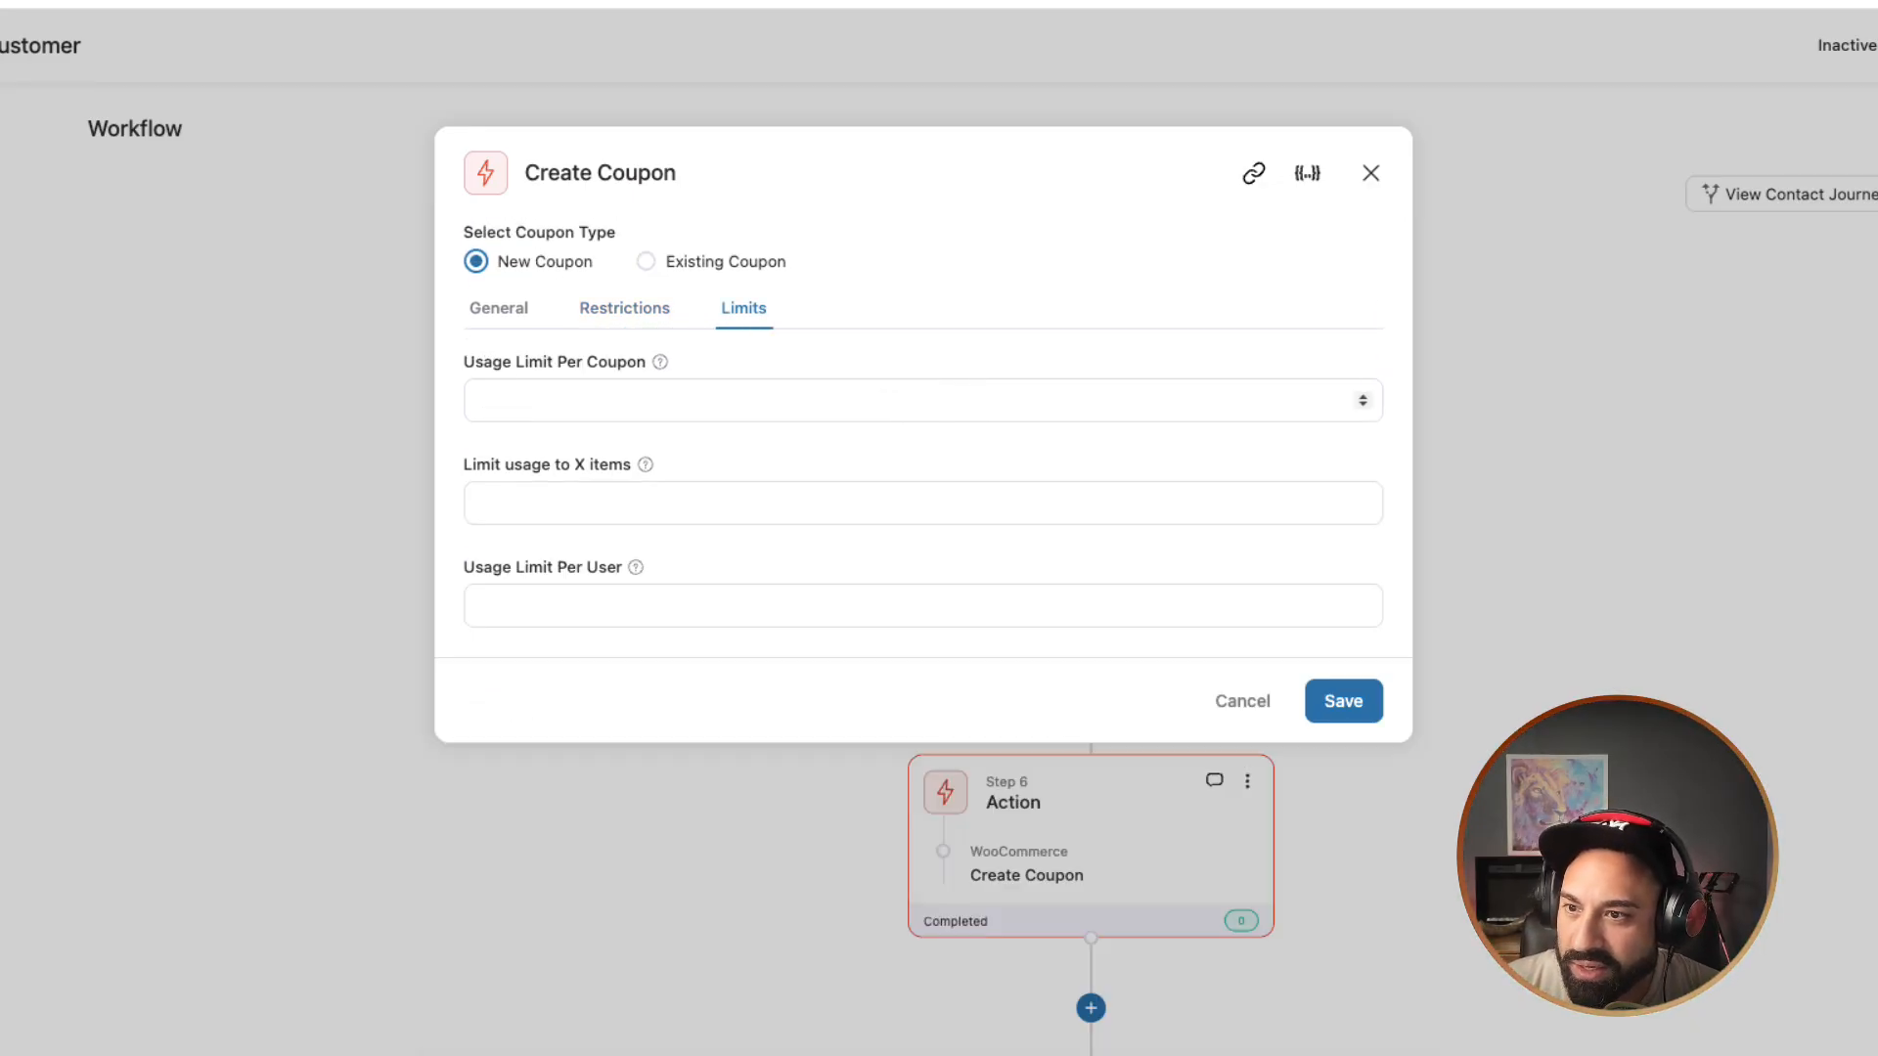
left_click(919, 400)
type("1")
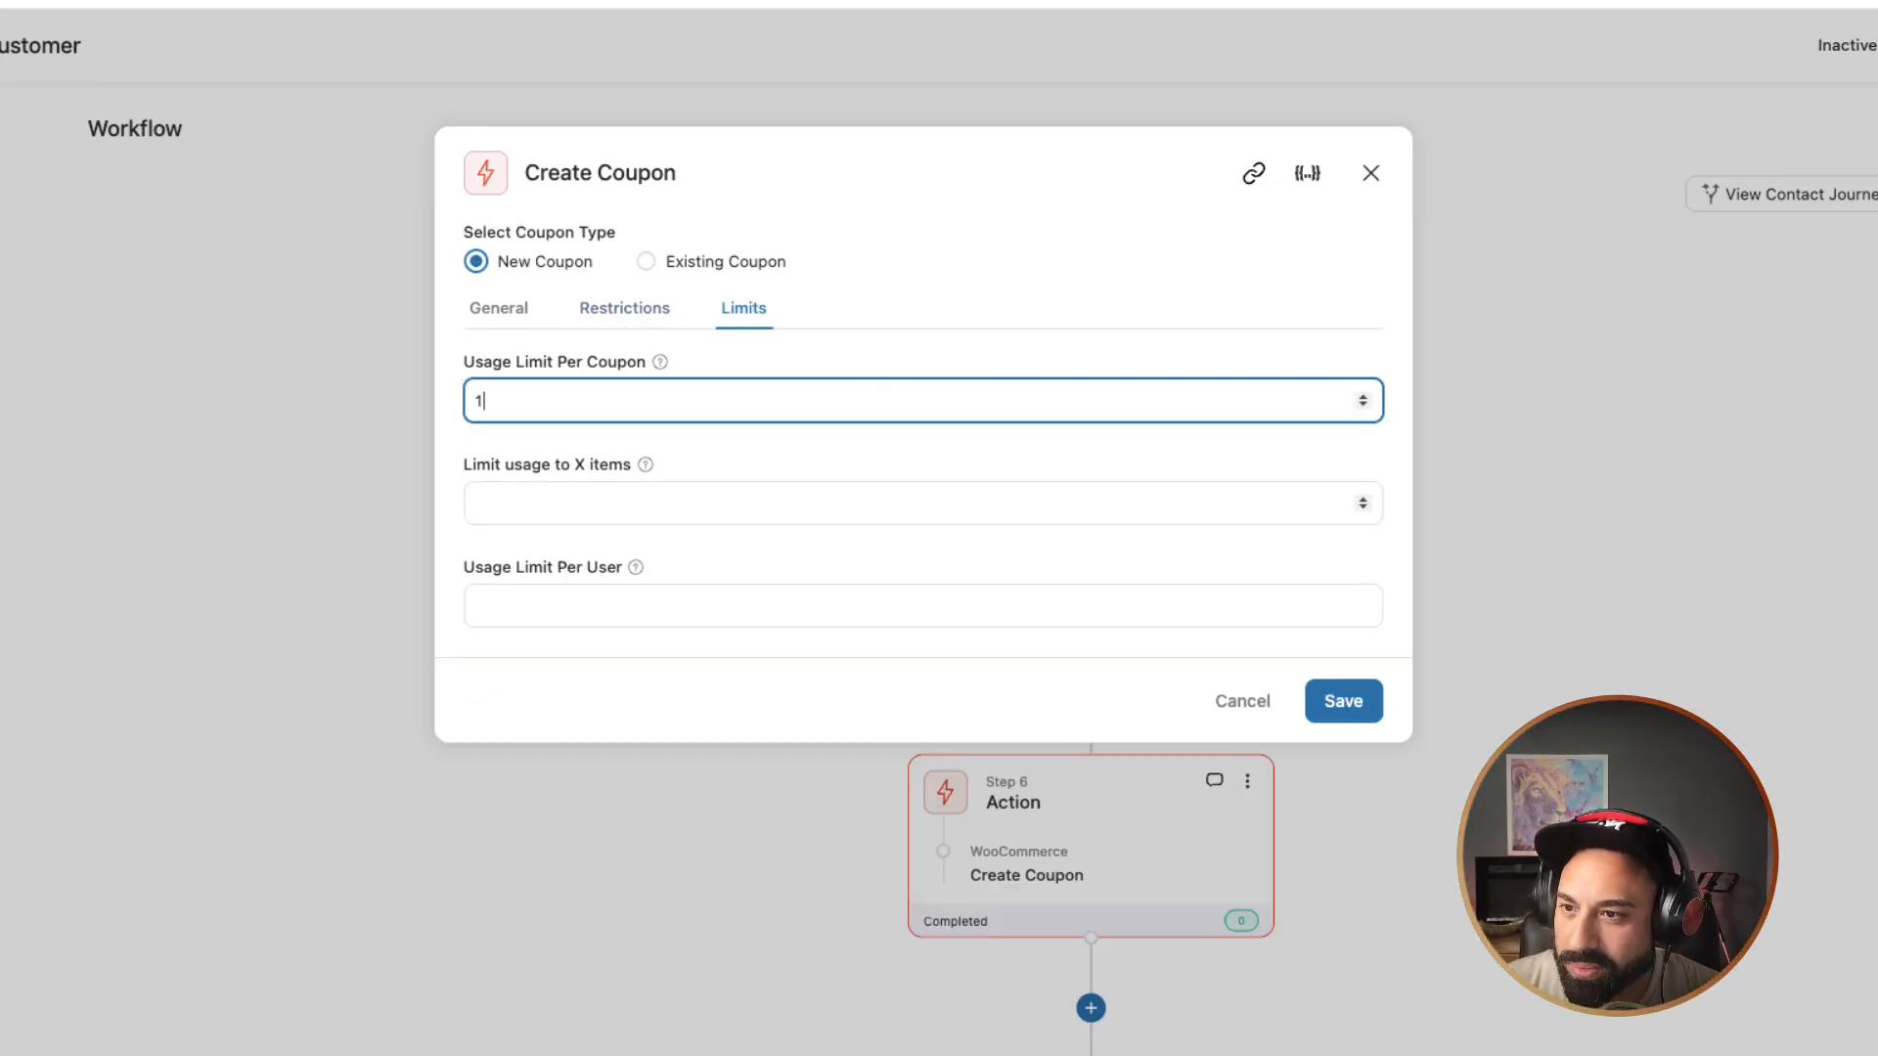
mouse_move(645, 465)
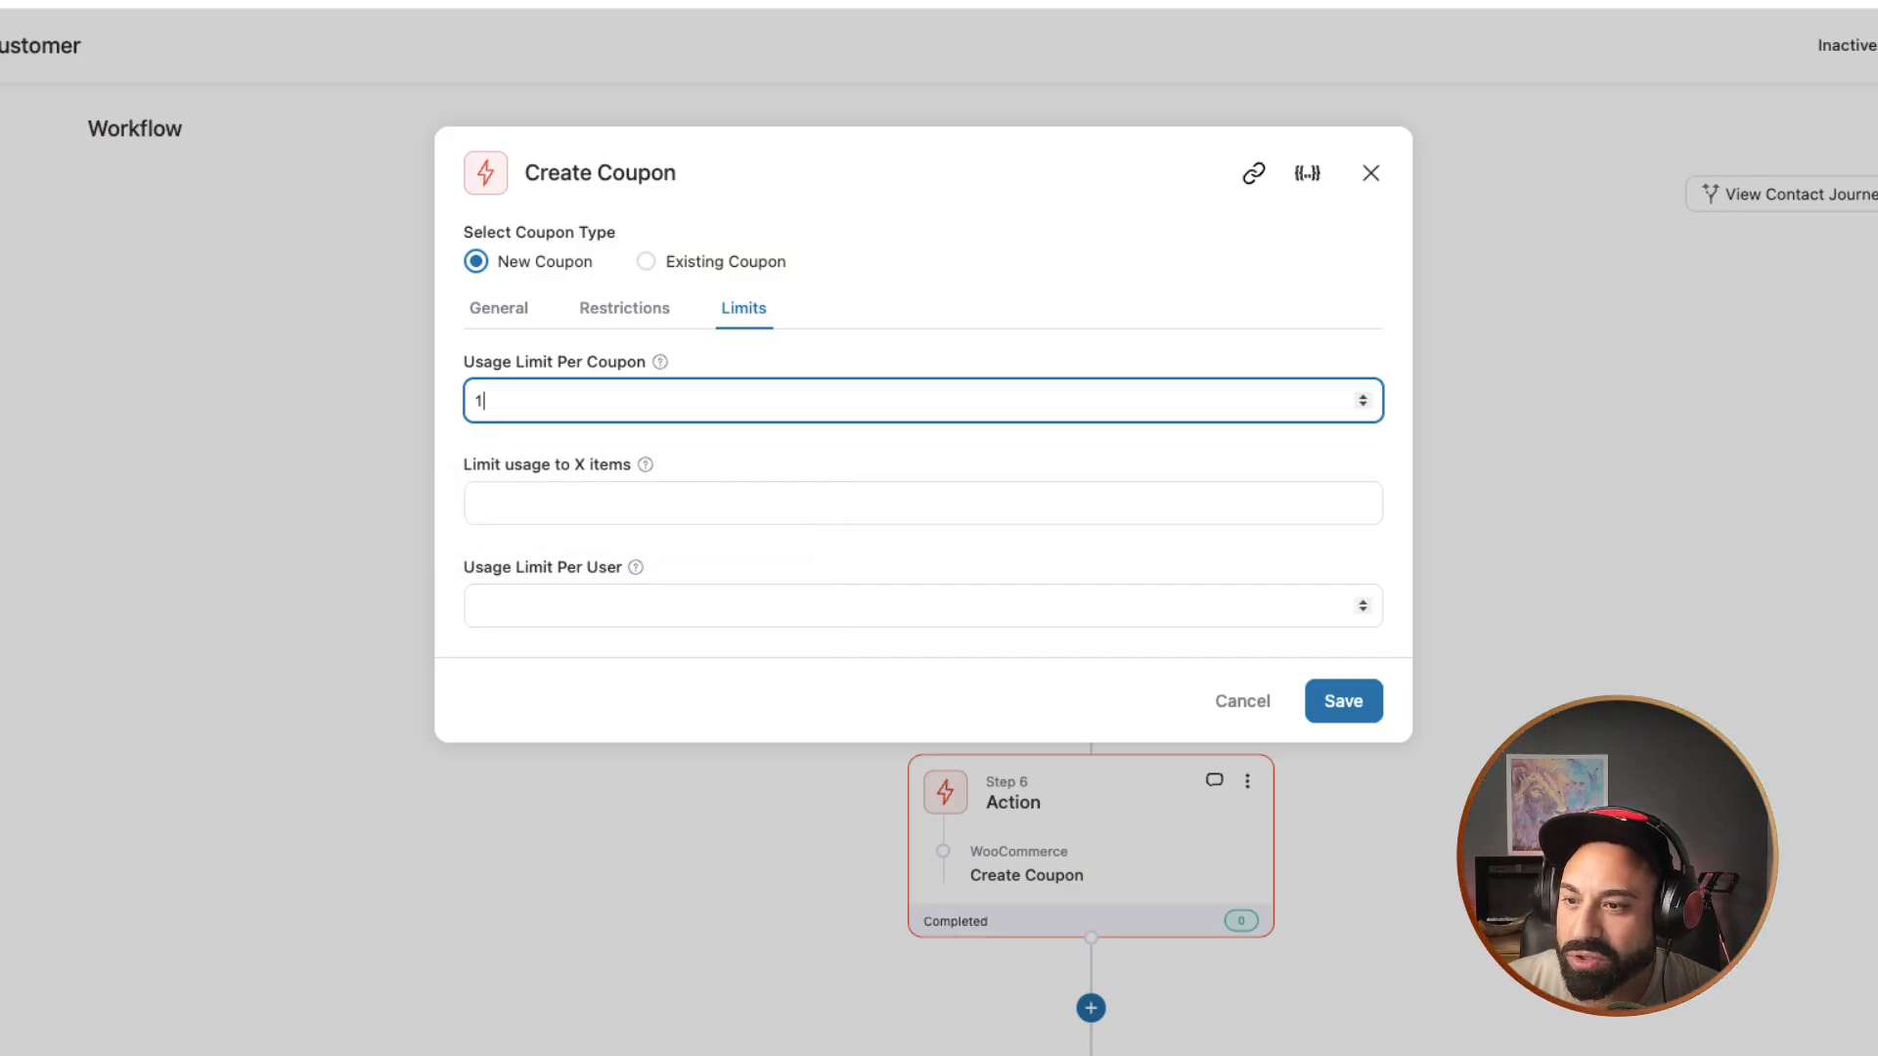
left_click(636, 607)
type("1")
double_click(587, 401)
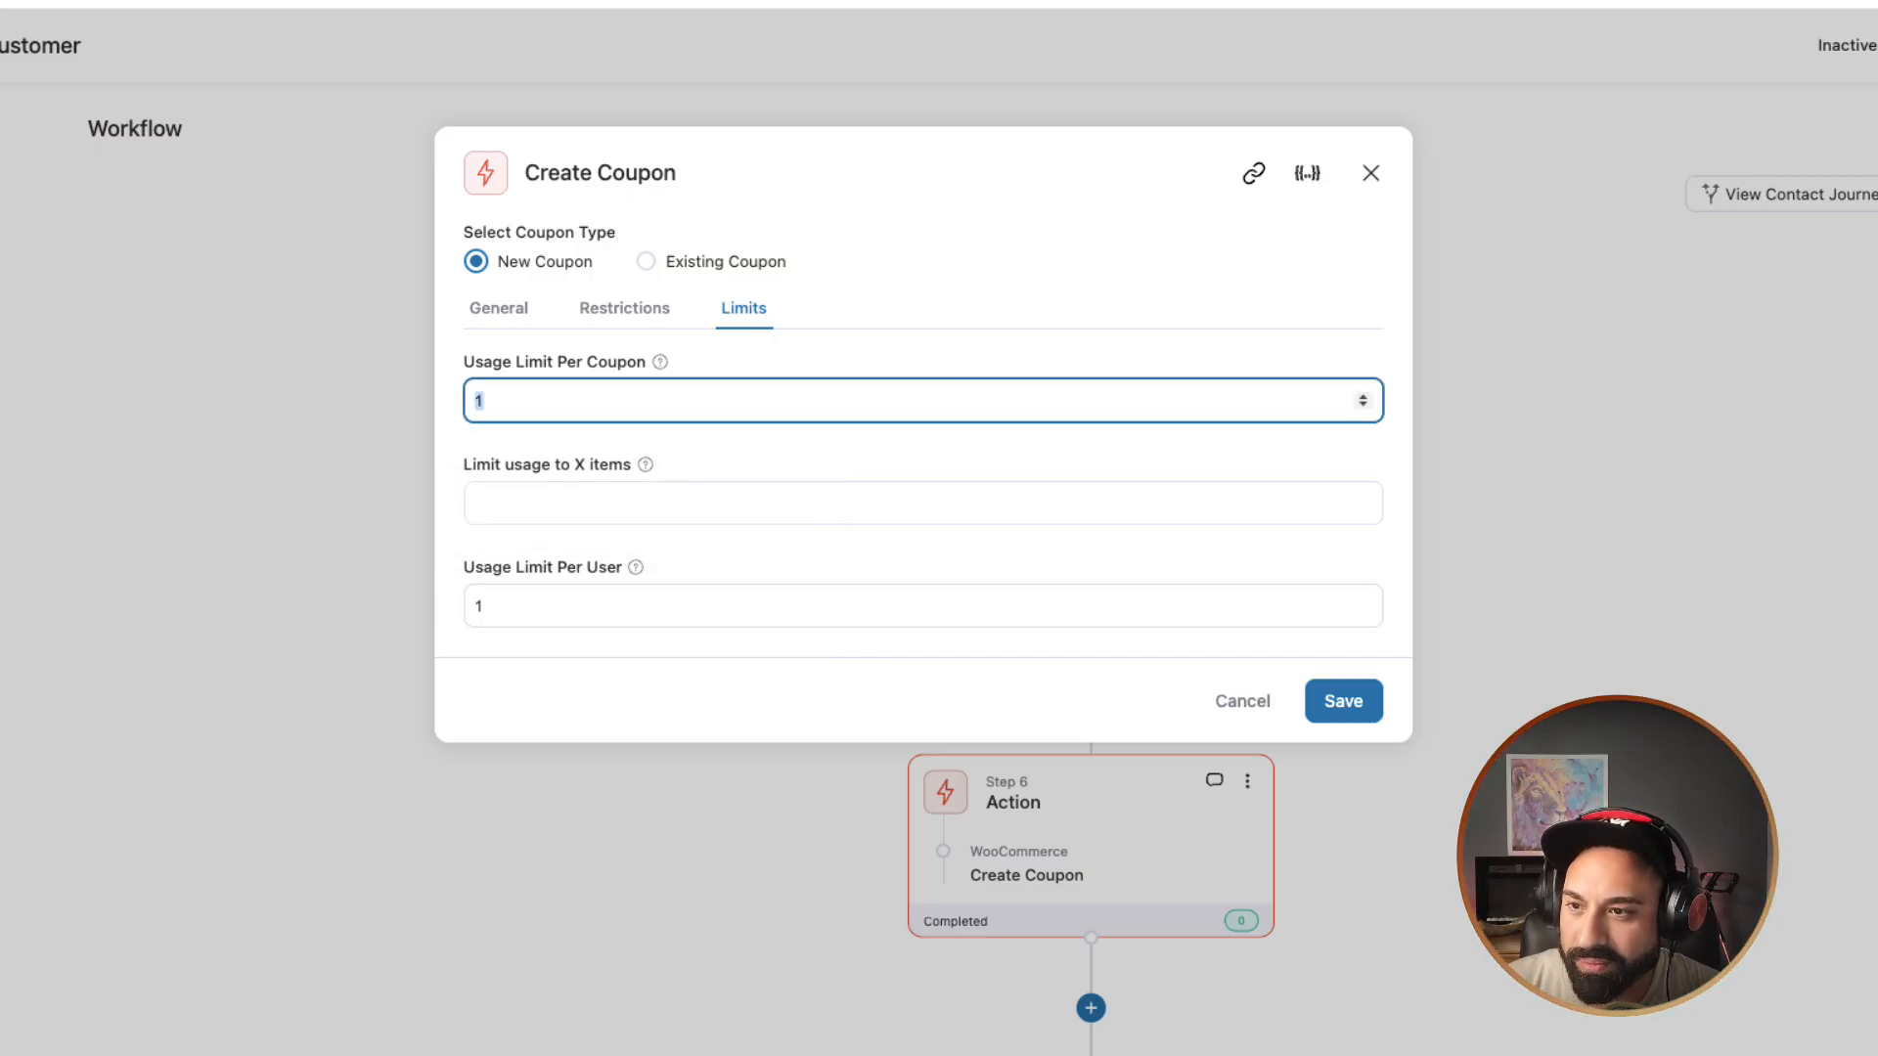
type("0")
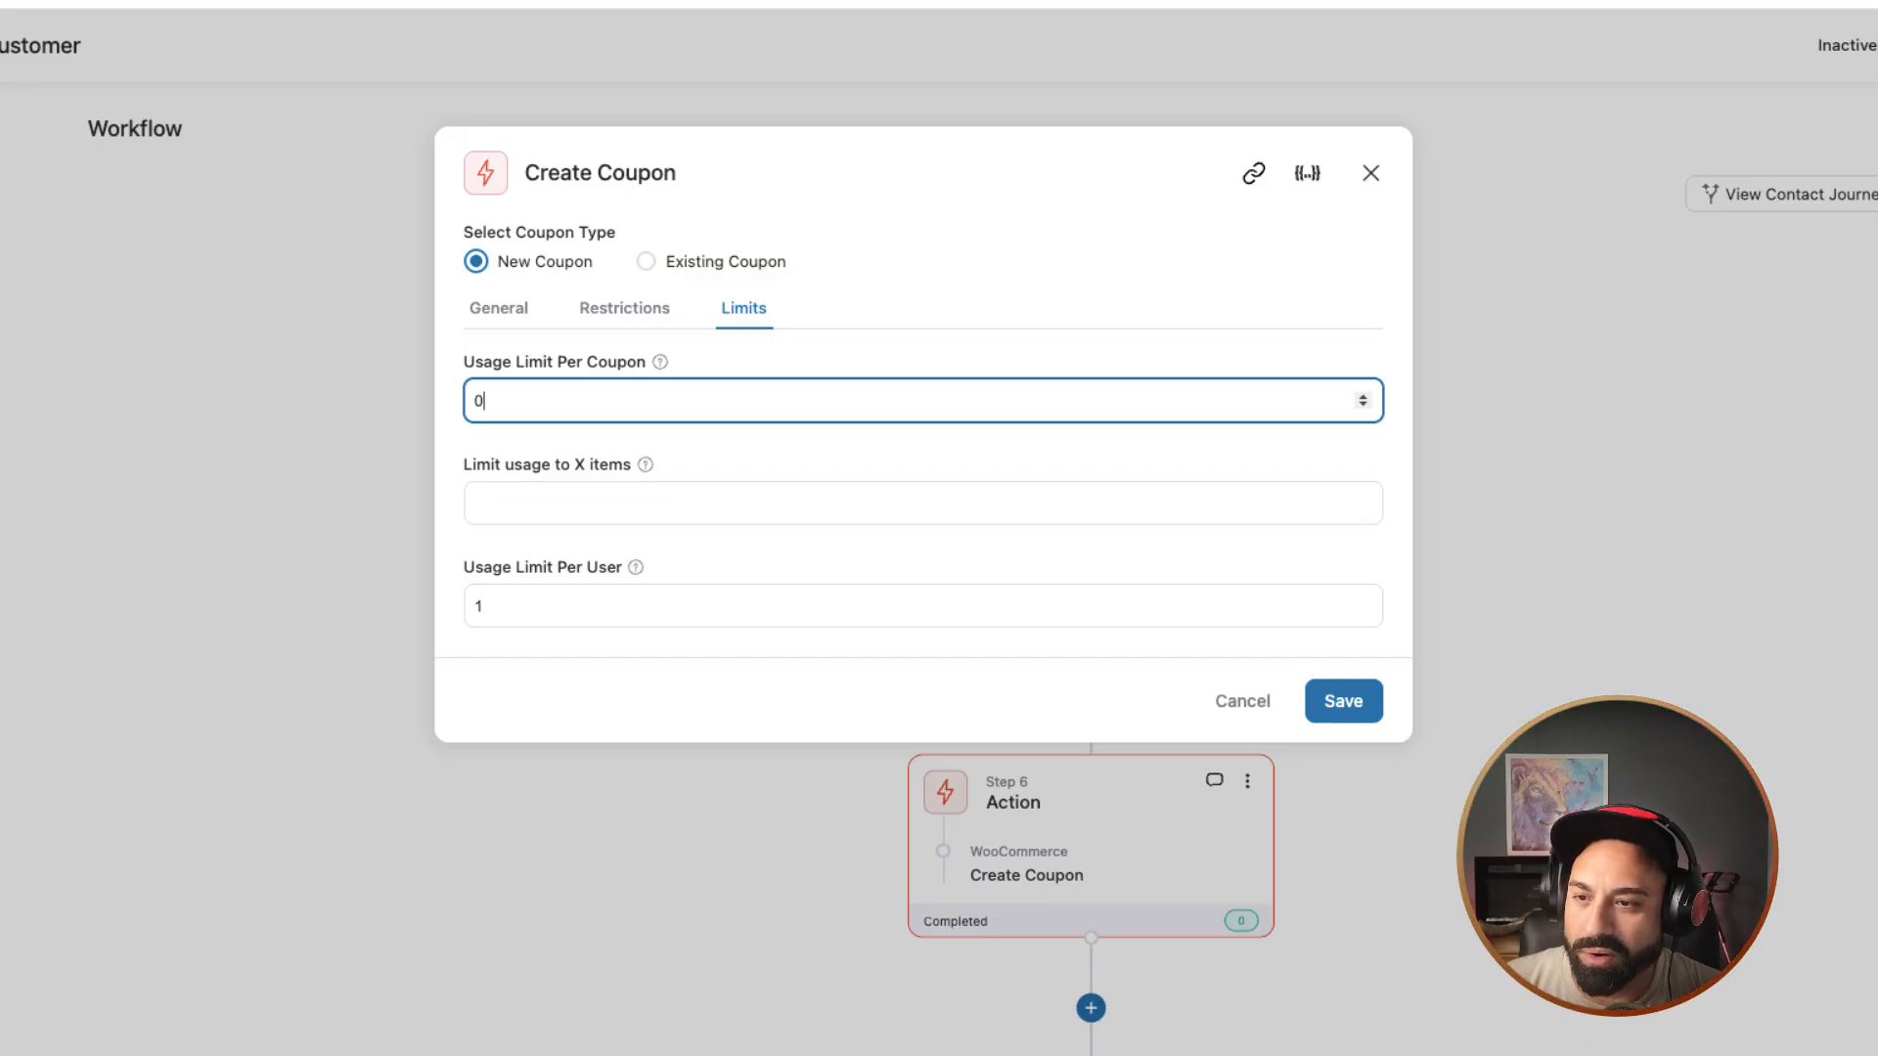
left_click(880, 565)
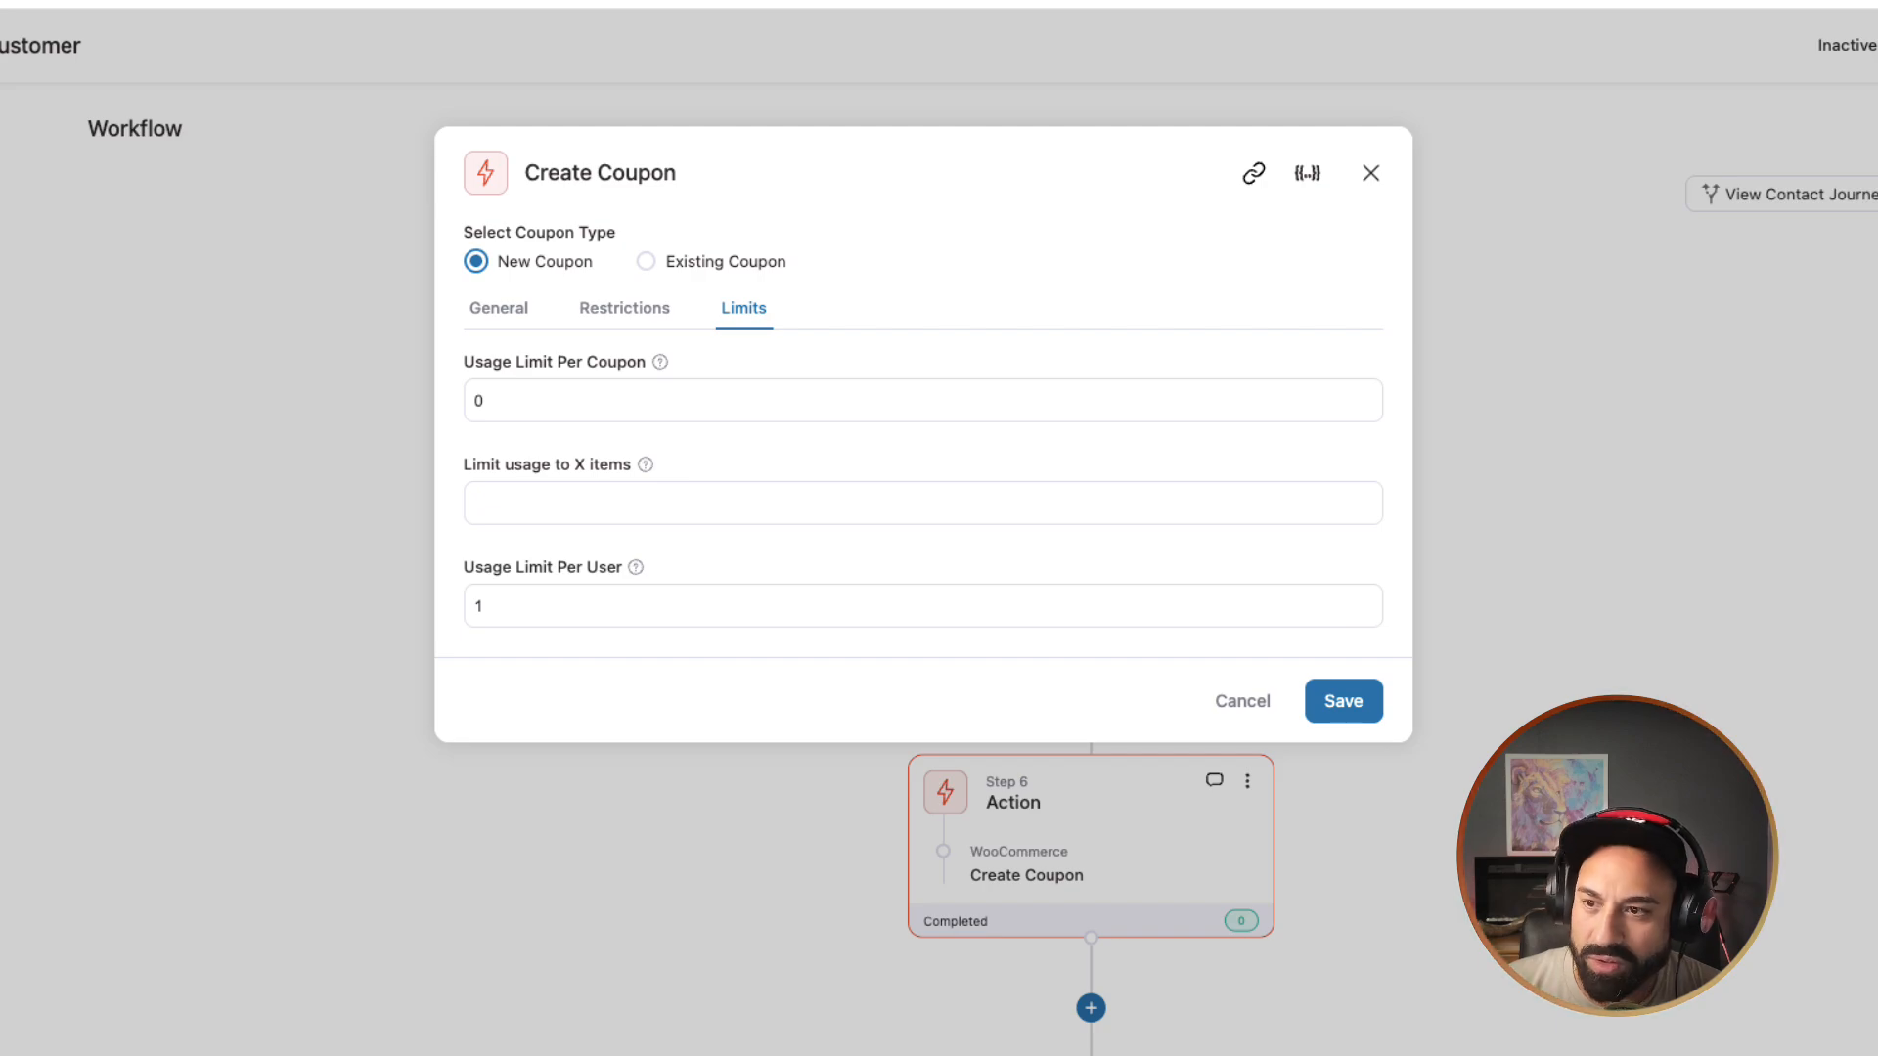
Step: Set the fixed cart discount amount to $5 and the coupon code prefix to "ftb-"
left_click(499, 308)
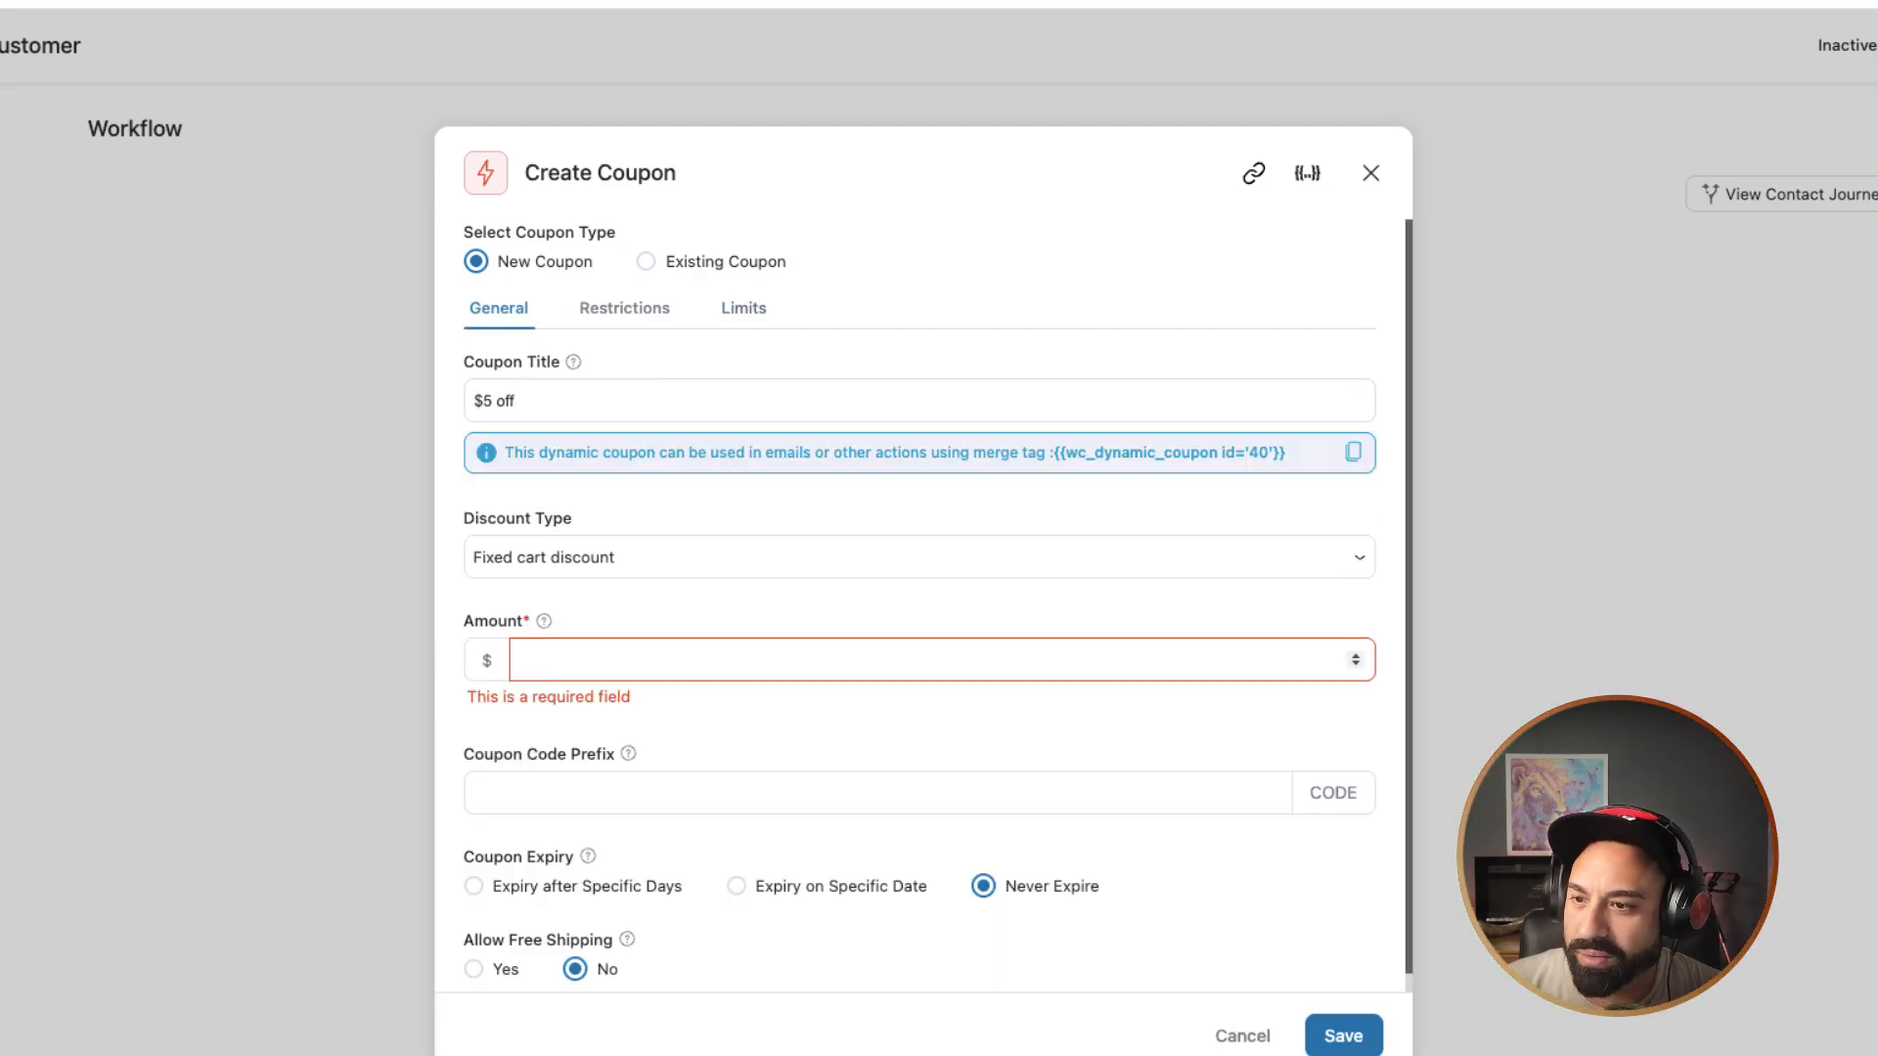
left_click(919, 660)
type("5")
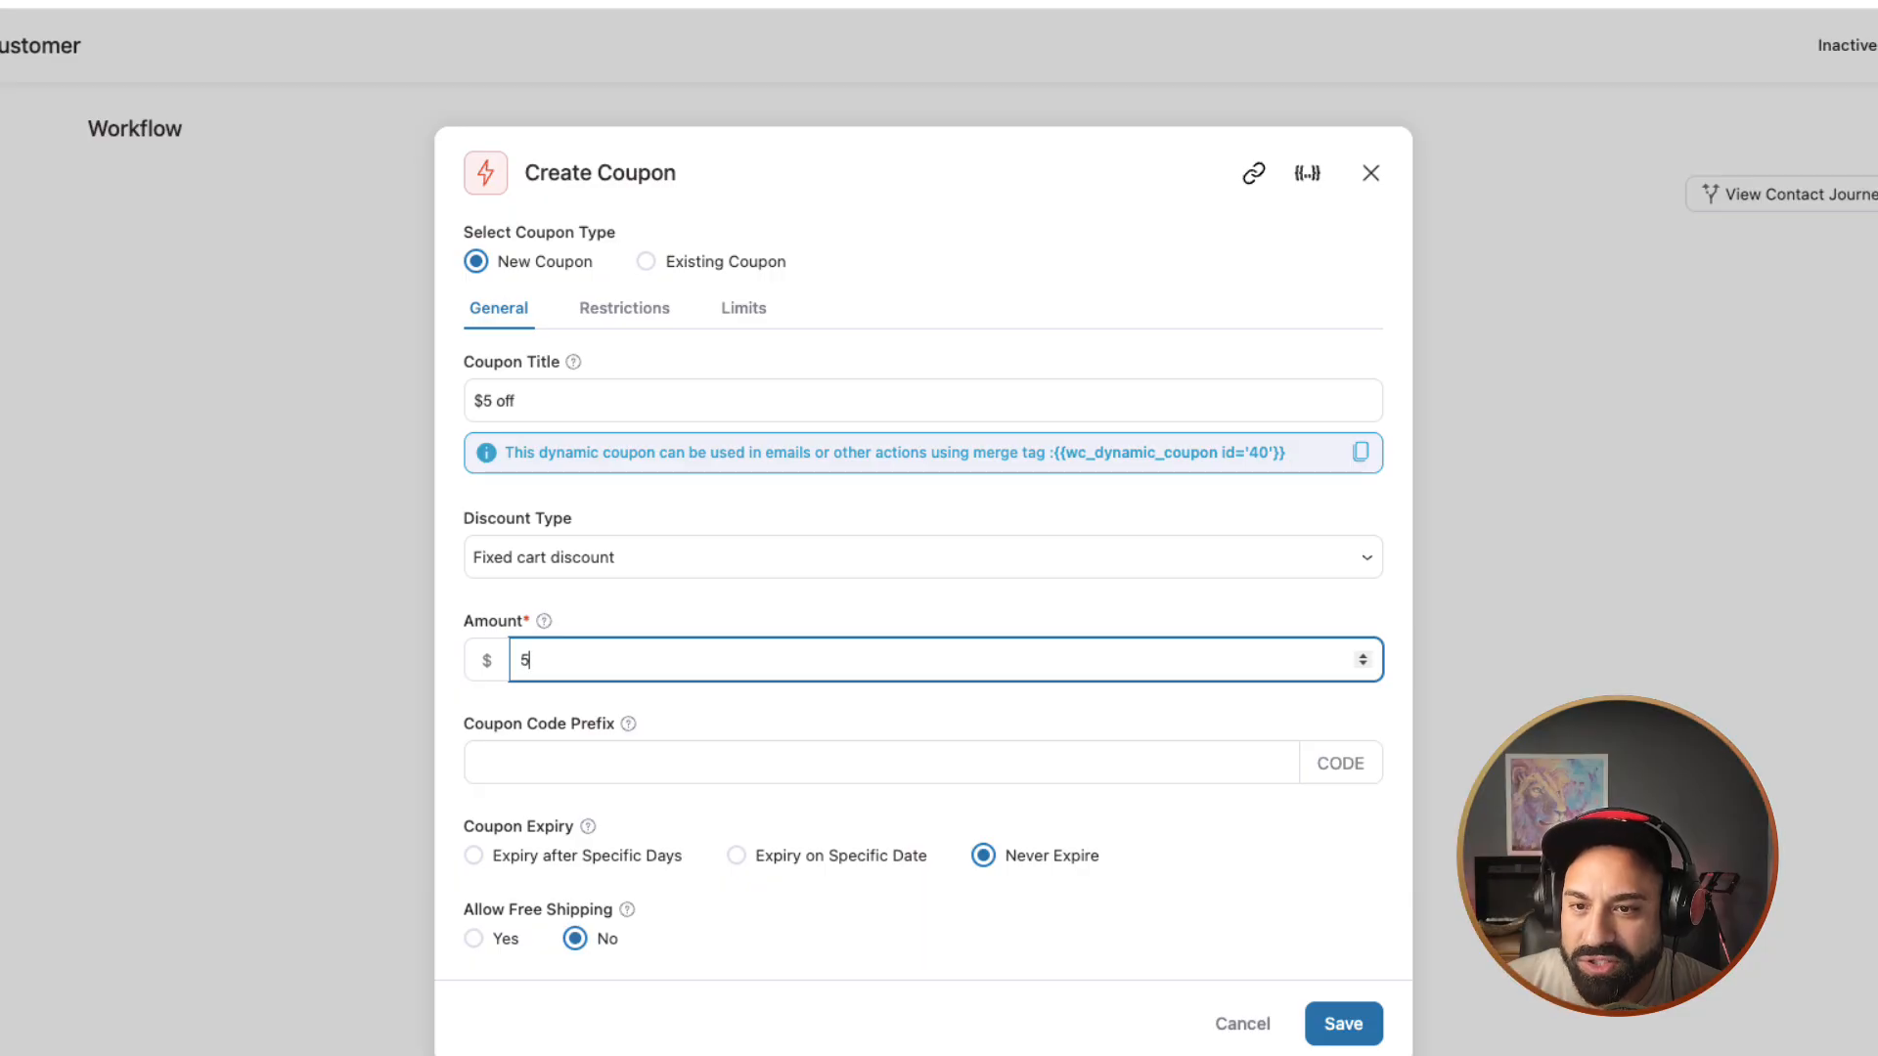
key("Tab")
left_click_drag(1287, 452, 1053, 453)
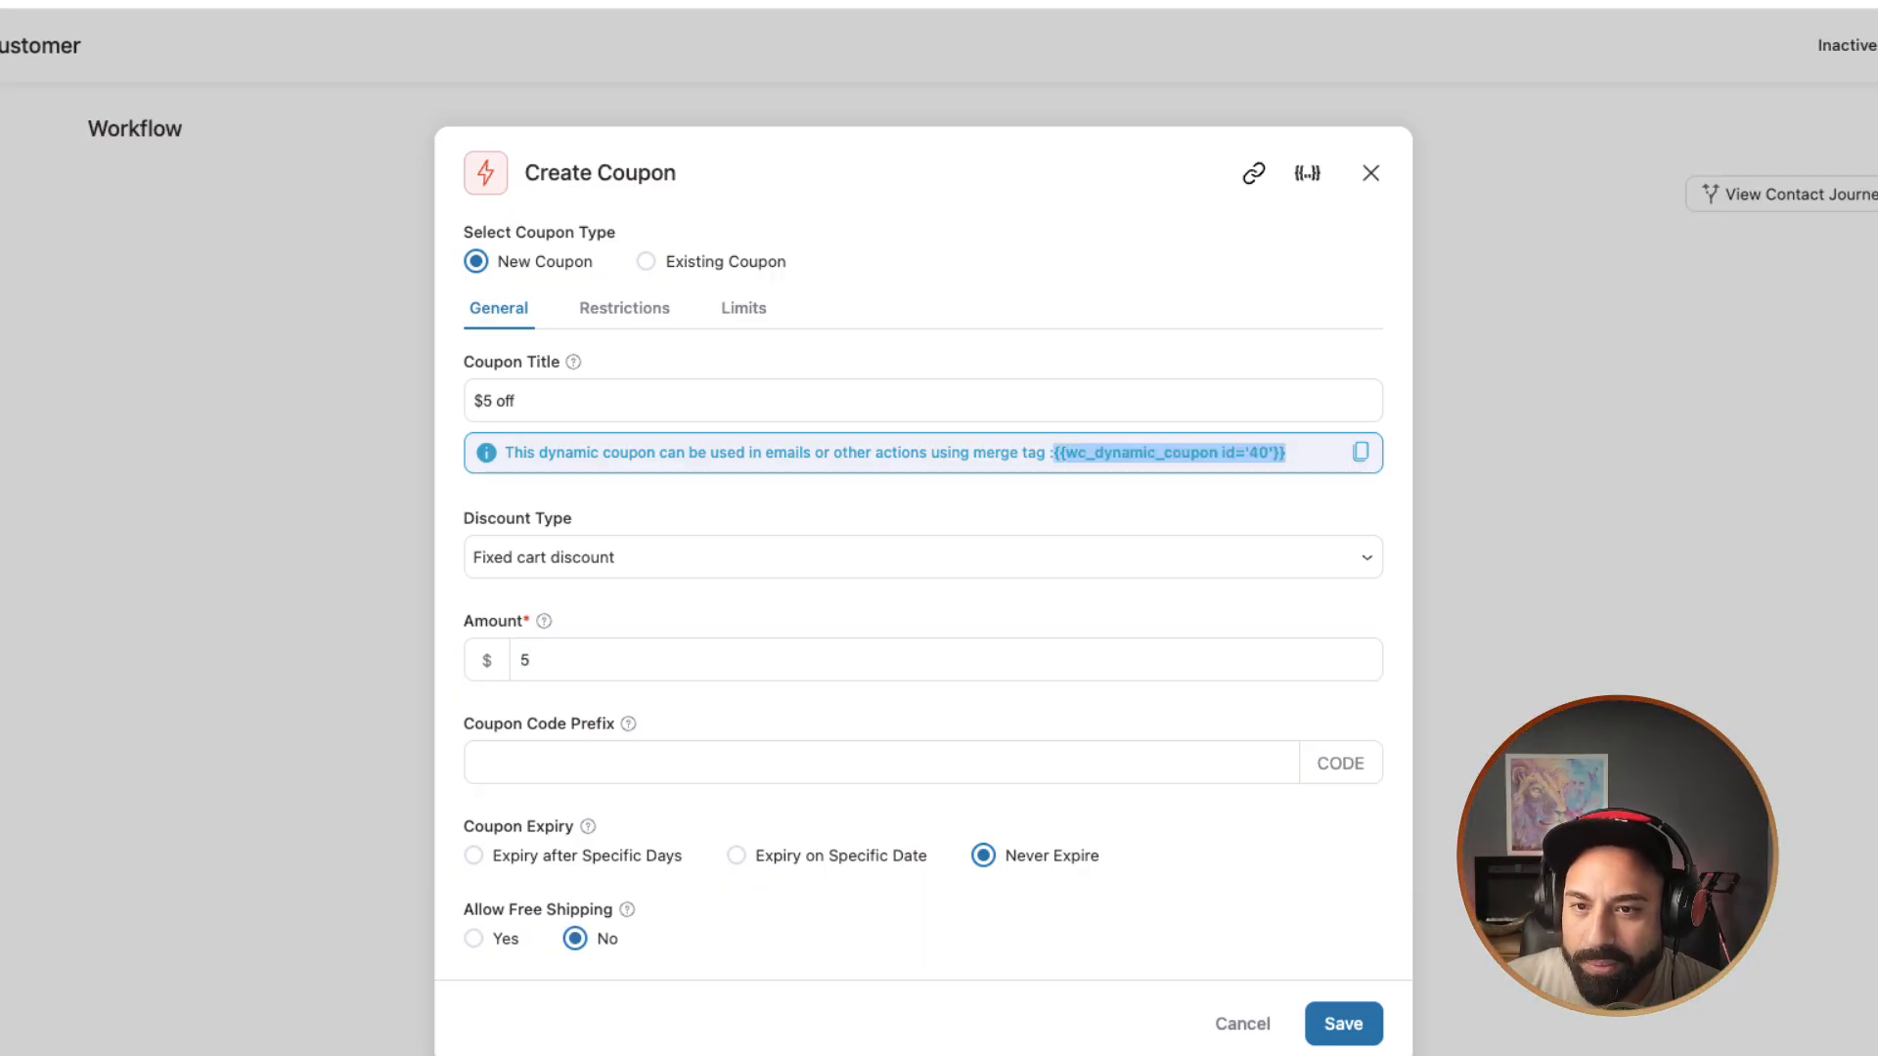
left_click(1056, 456)
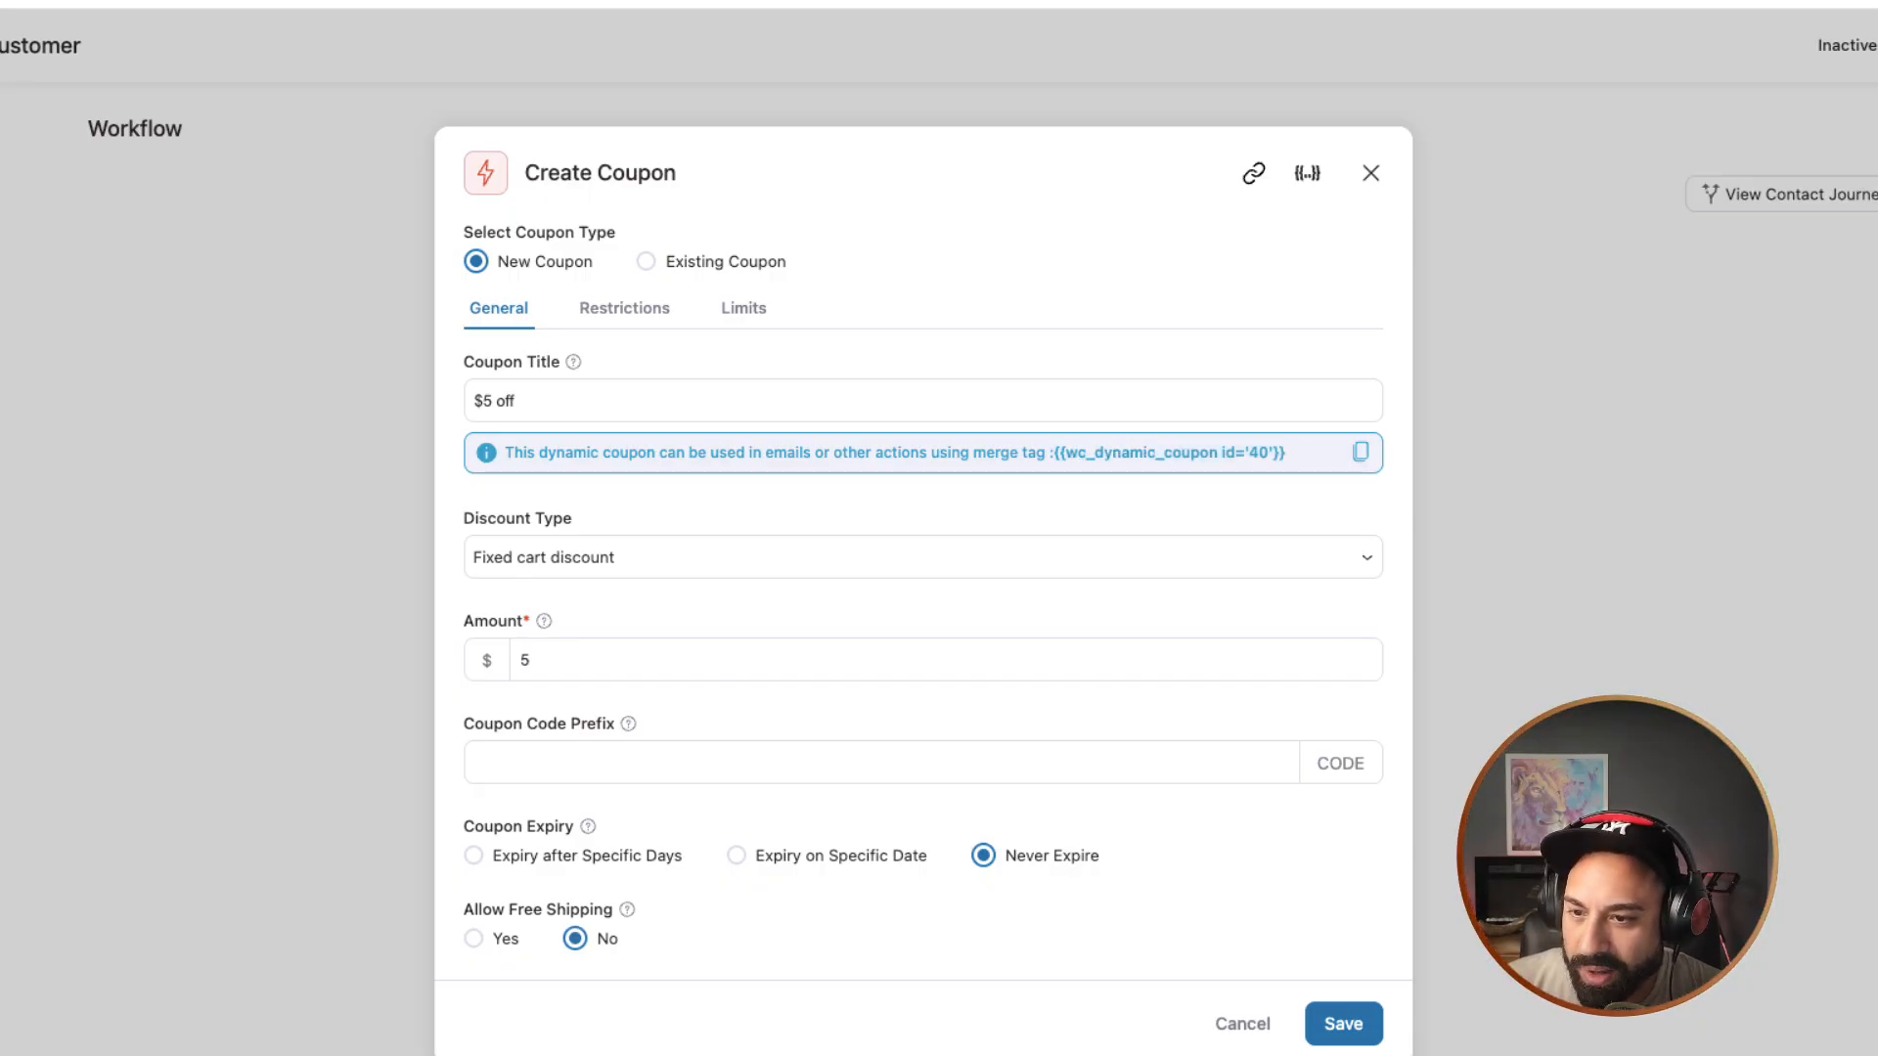
left_click(880, 763)
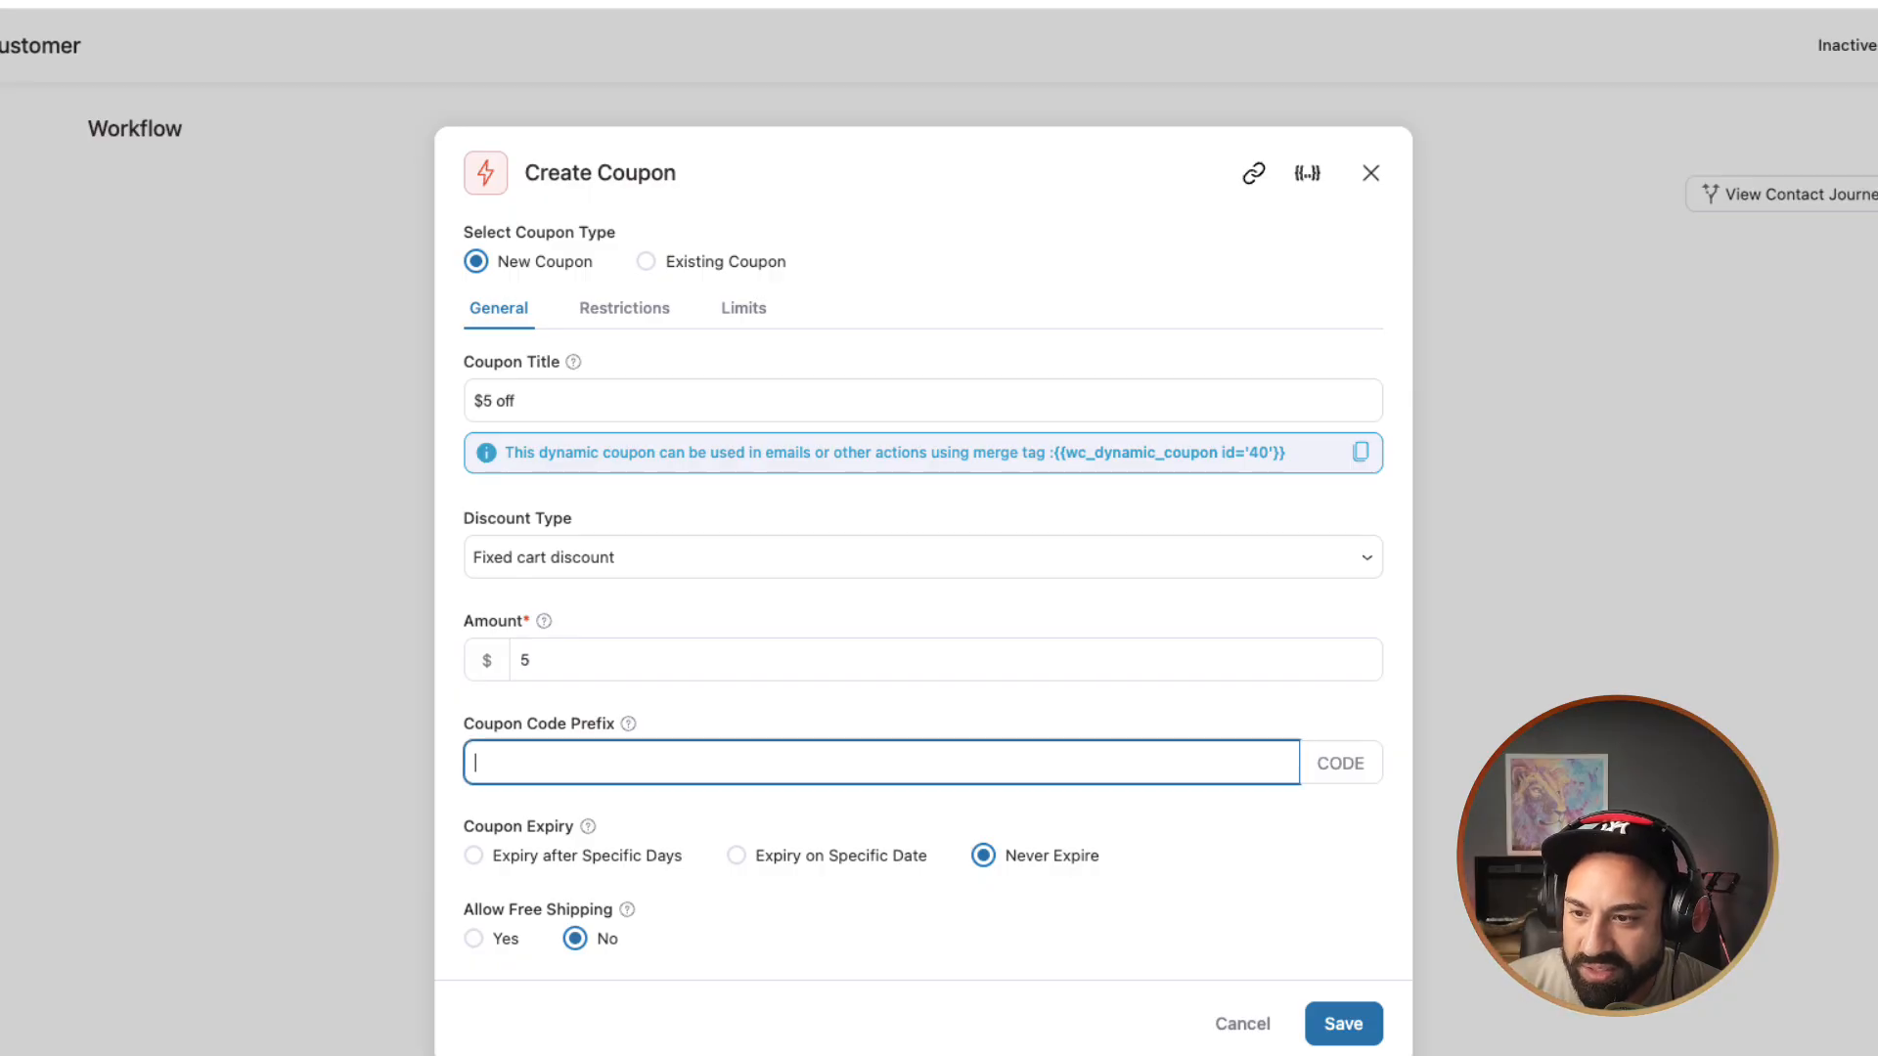
type("ftb-")
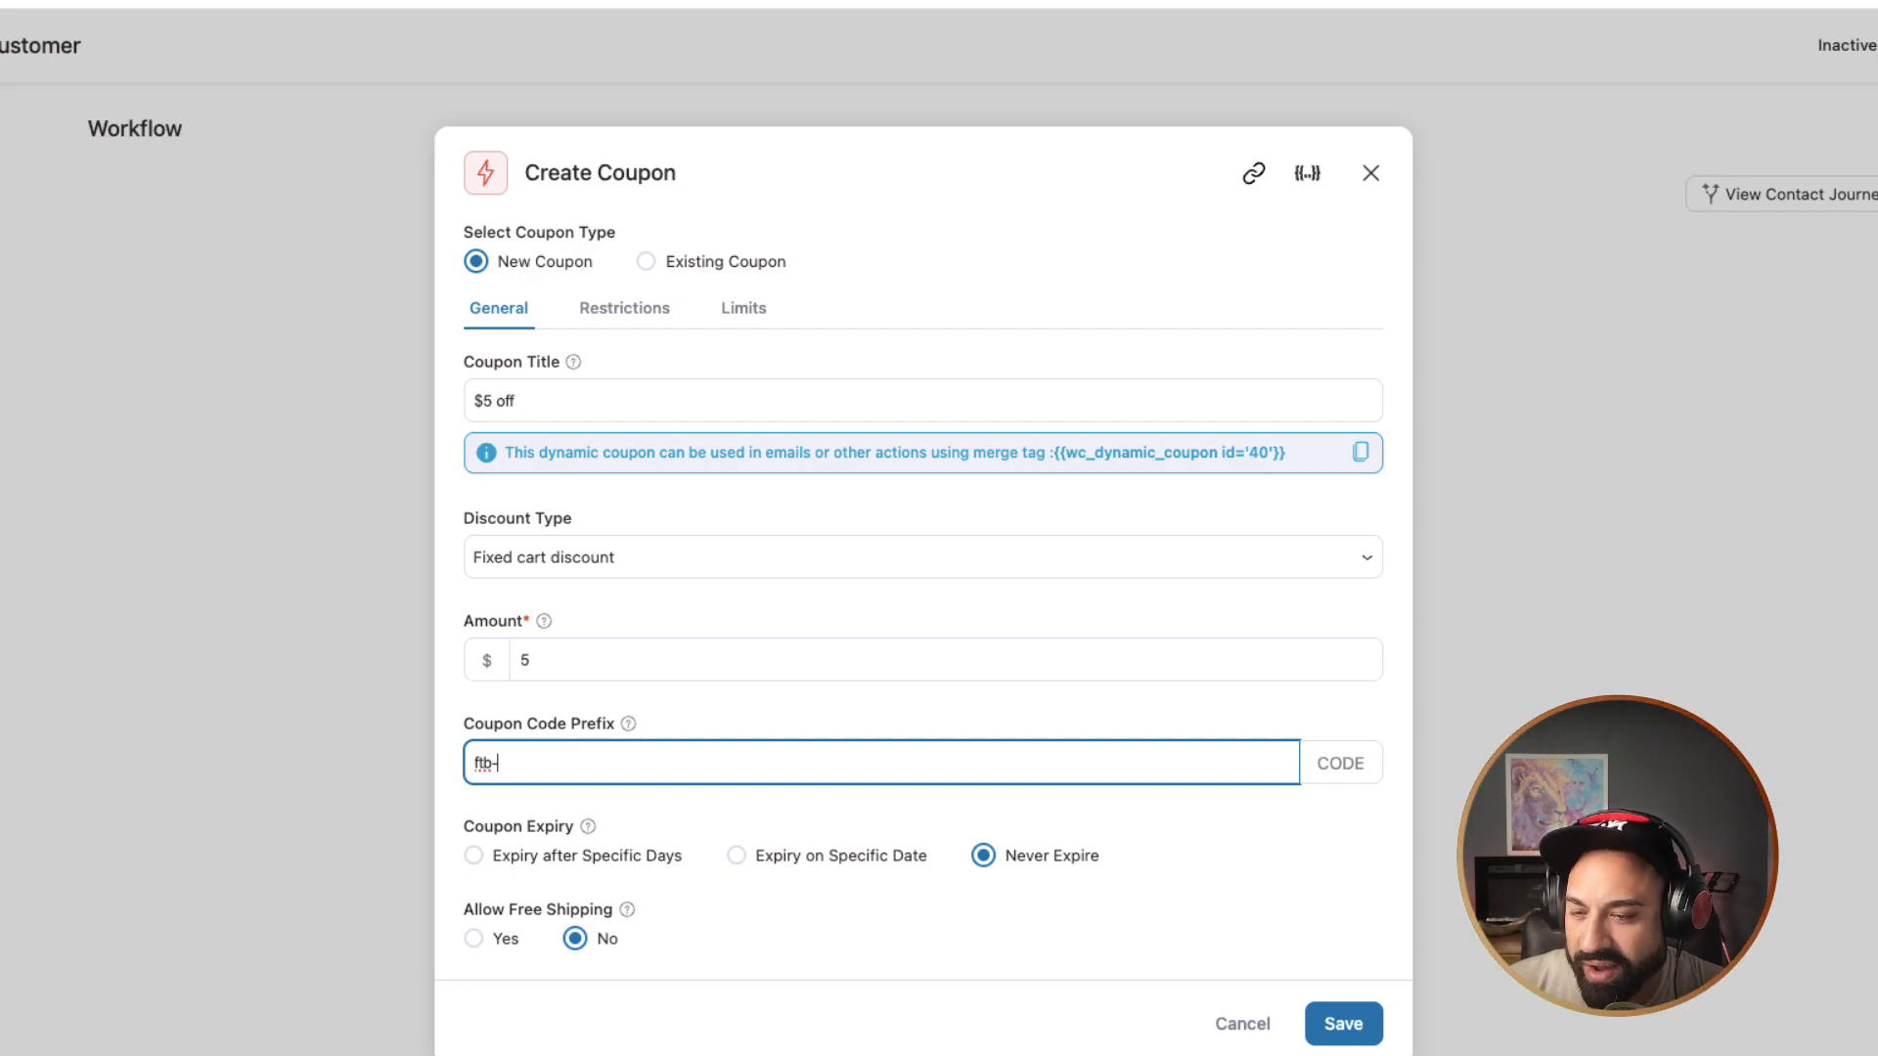
left_click(841, 810)
Step: Set the coupon to expire on the specific date 10/31/2025 and save the Create Coupon action
left_click(736, 855)
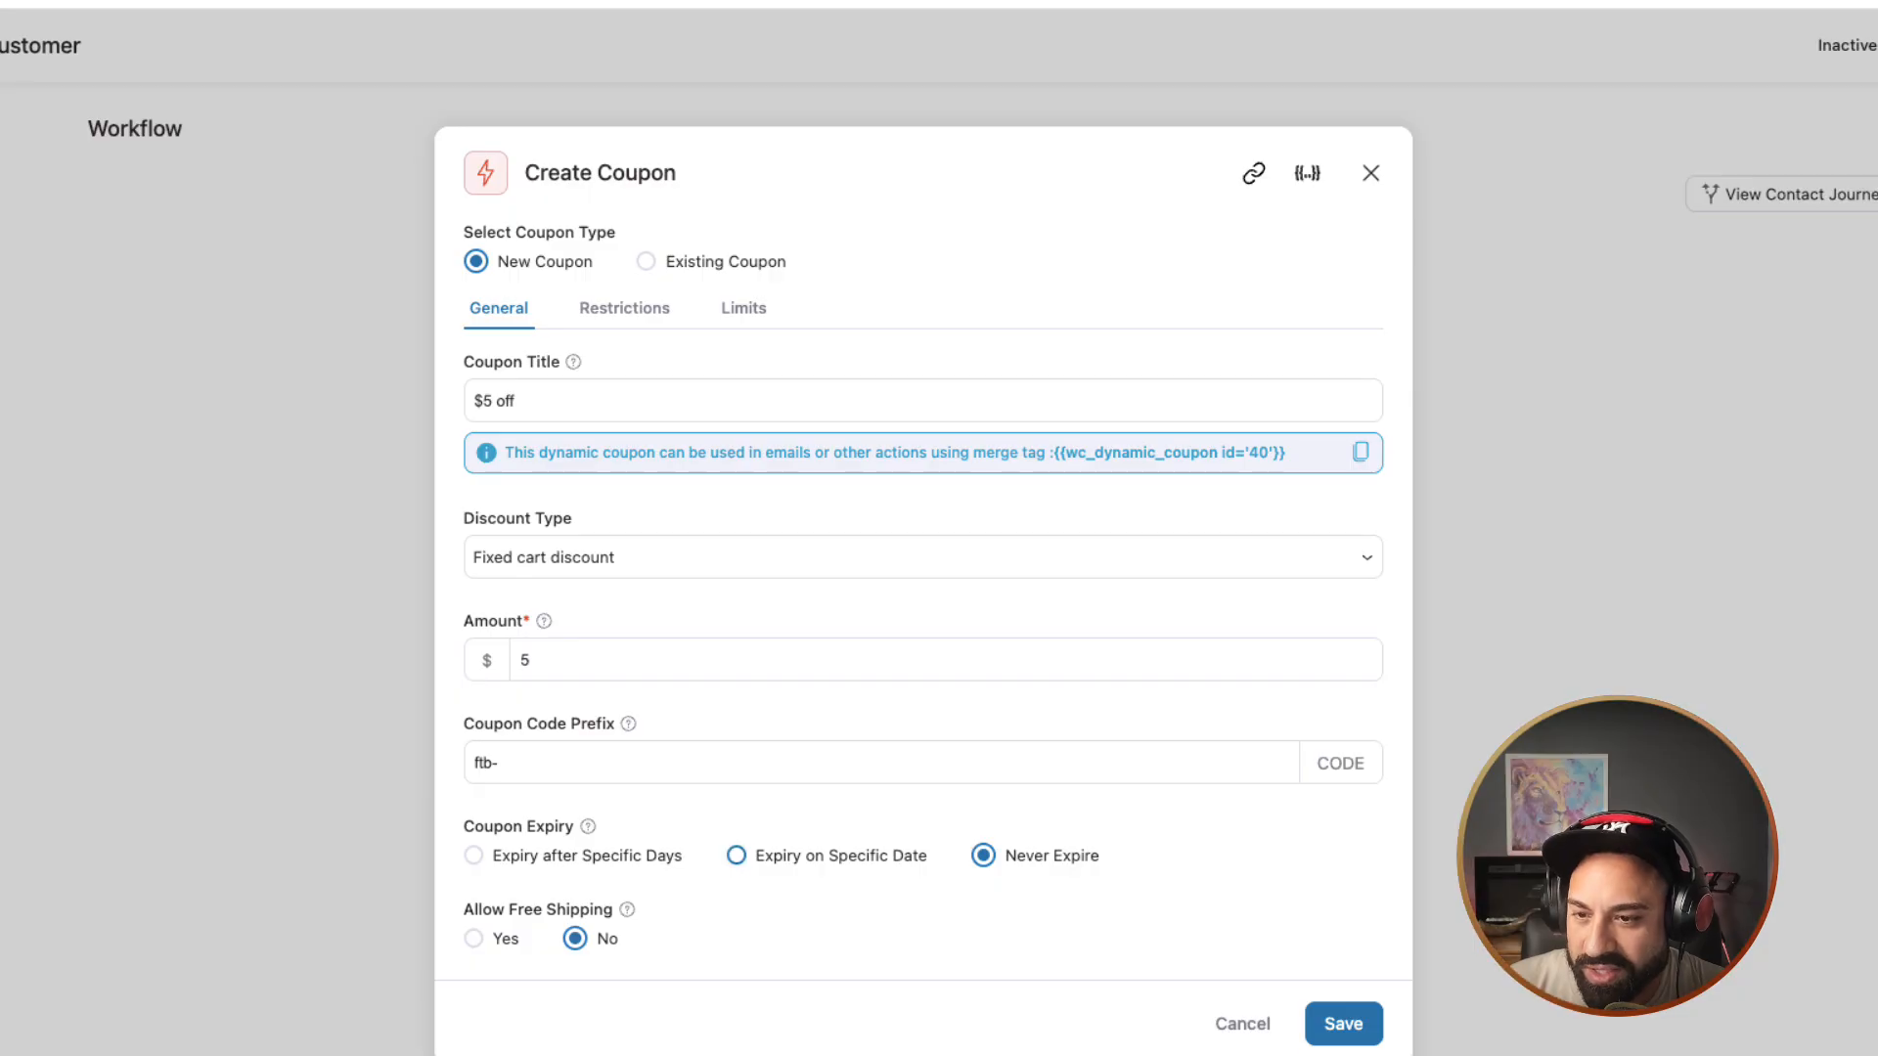
left_click(492, 919)
scroll(919, 606, "down", 1)
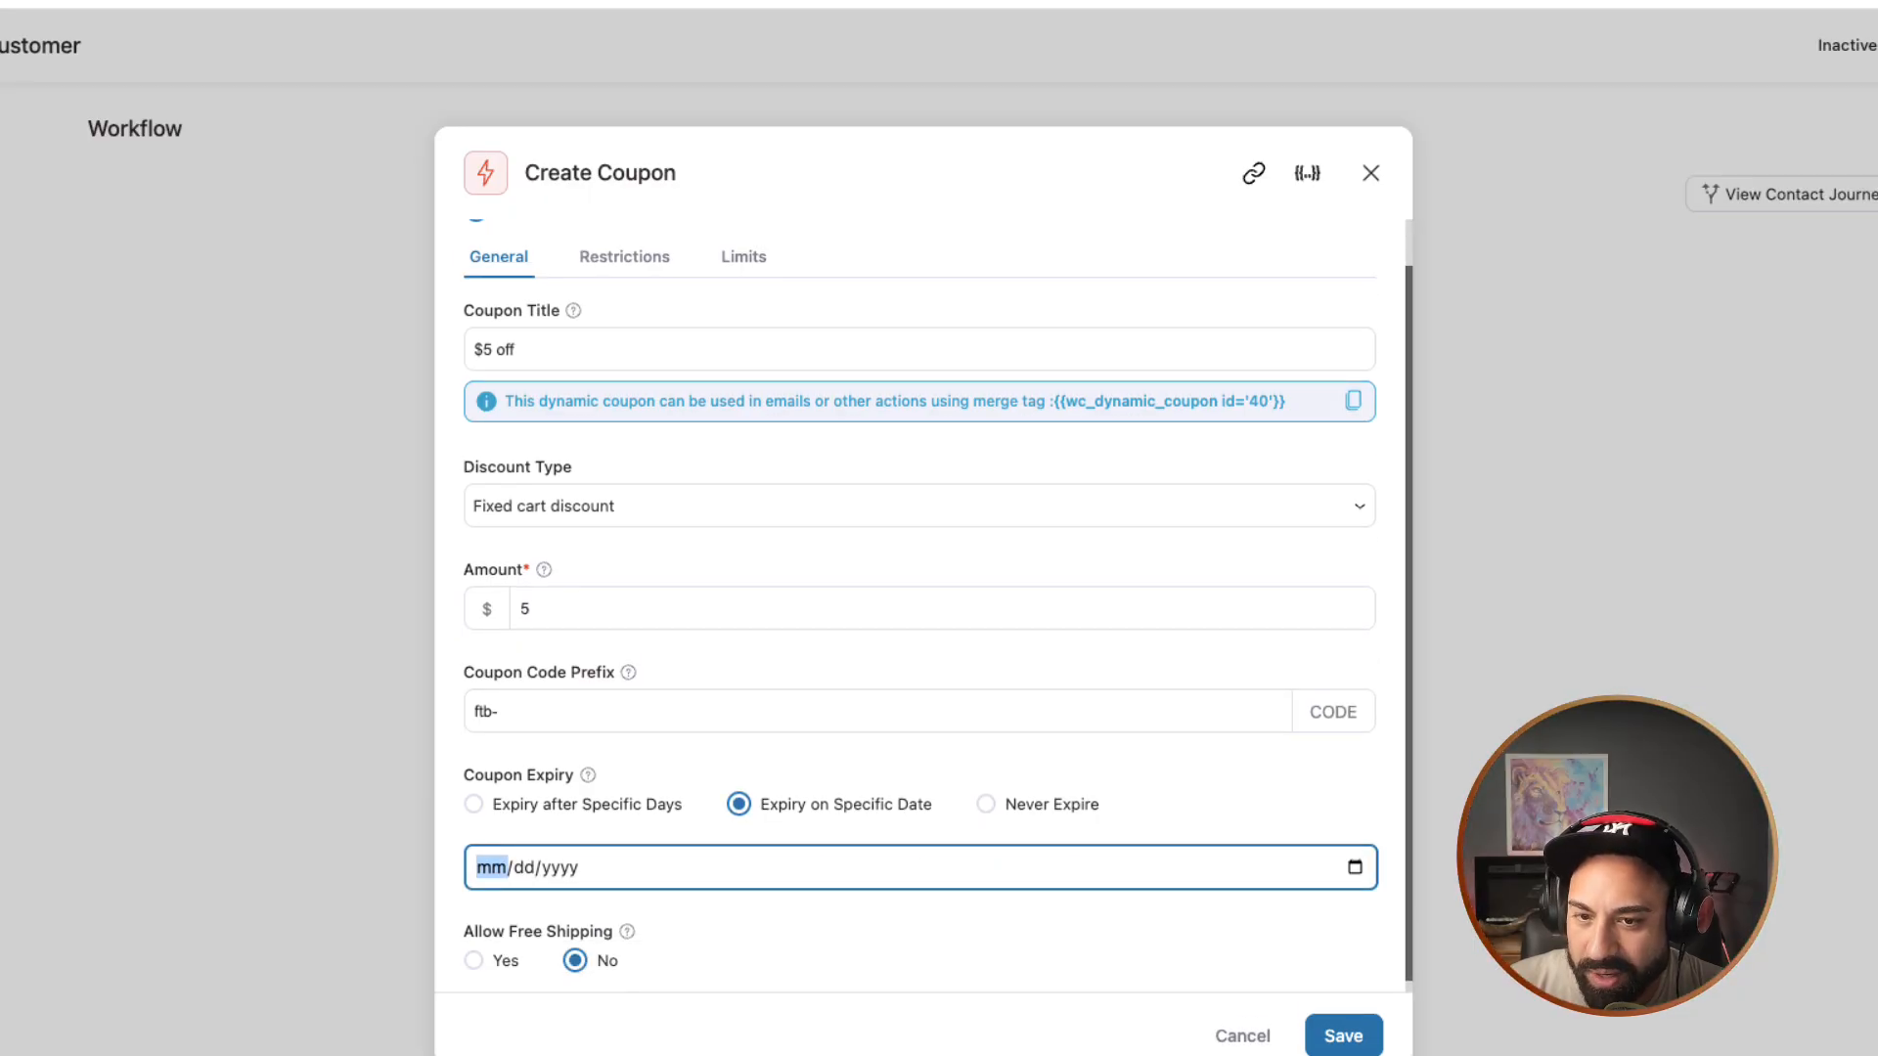
left_click(1354, 867)
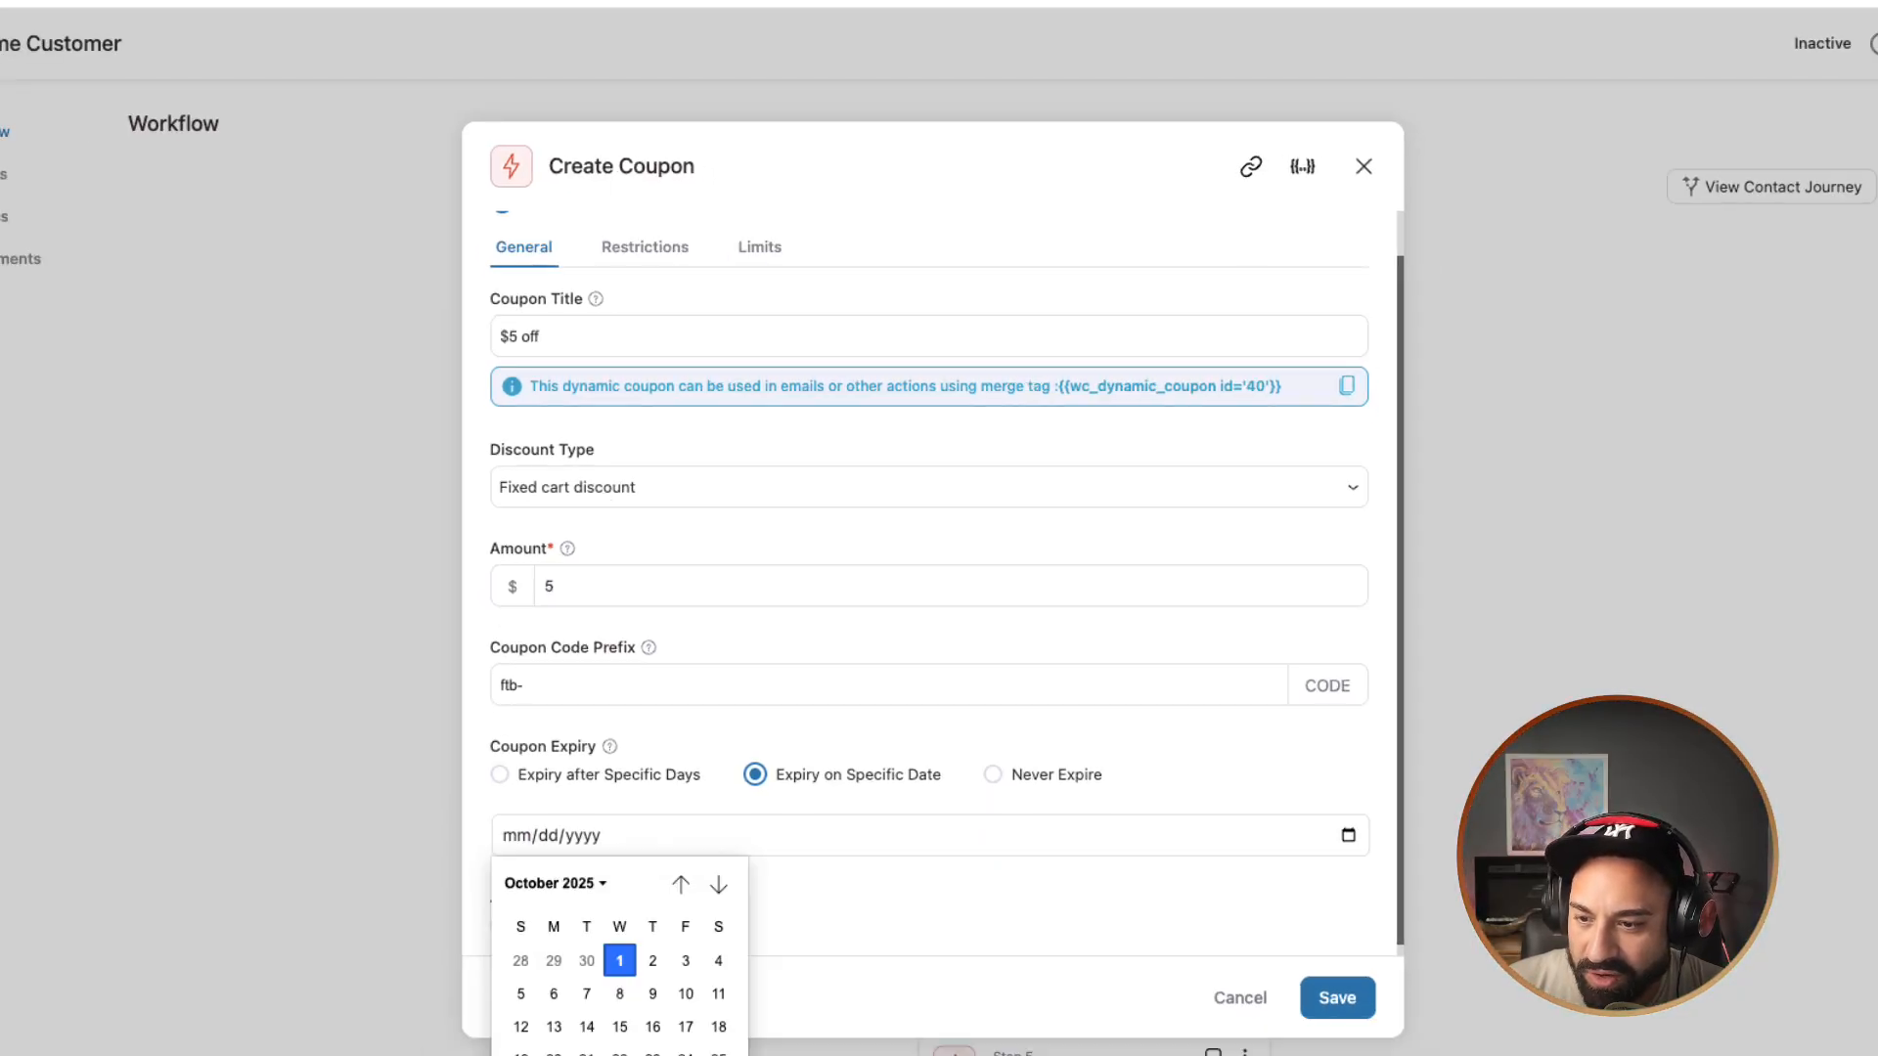
left_click(686, 1055)
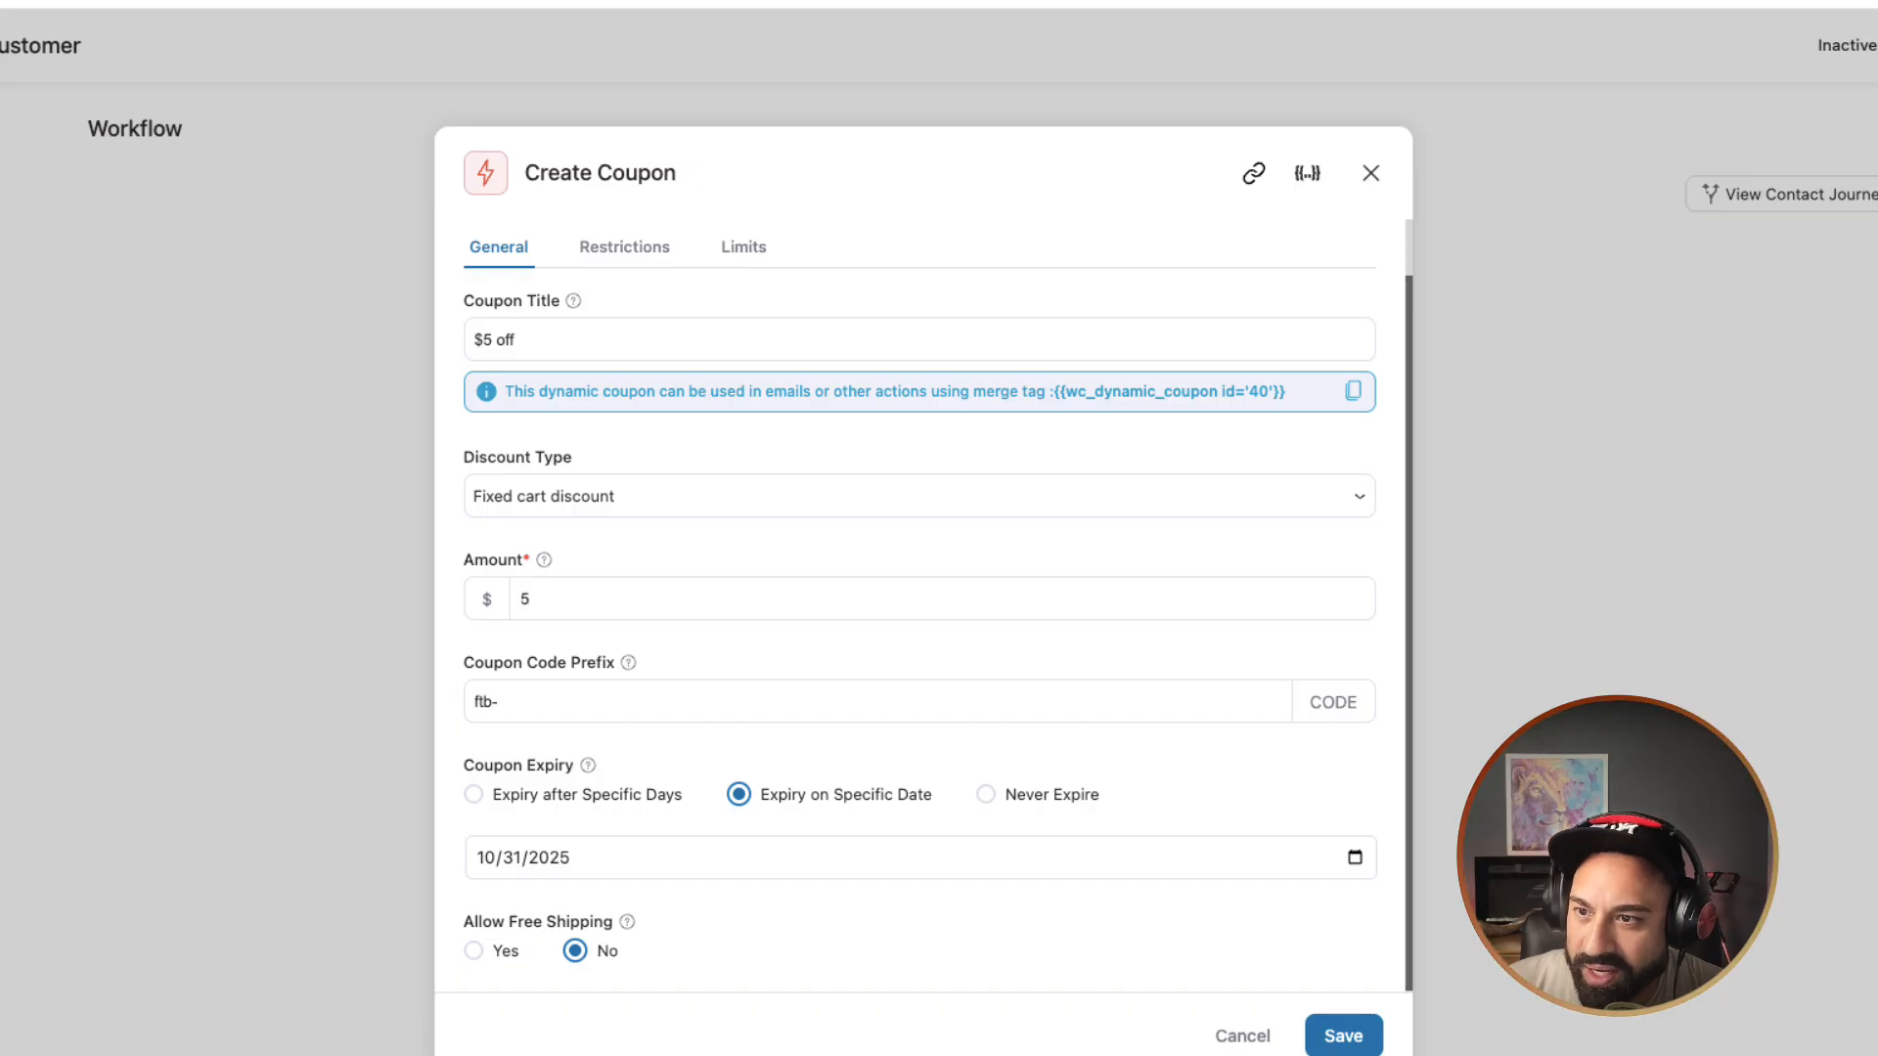
left_click(1344, 1036)
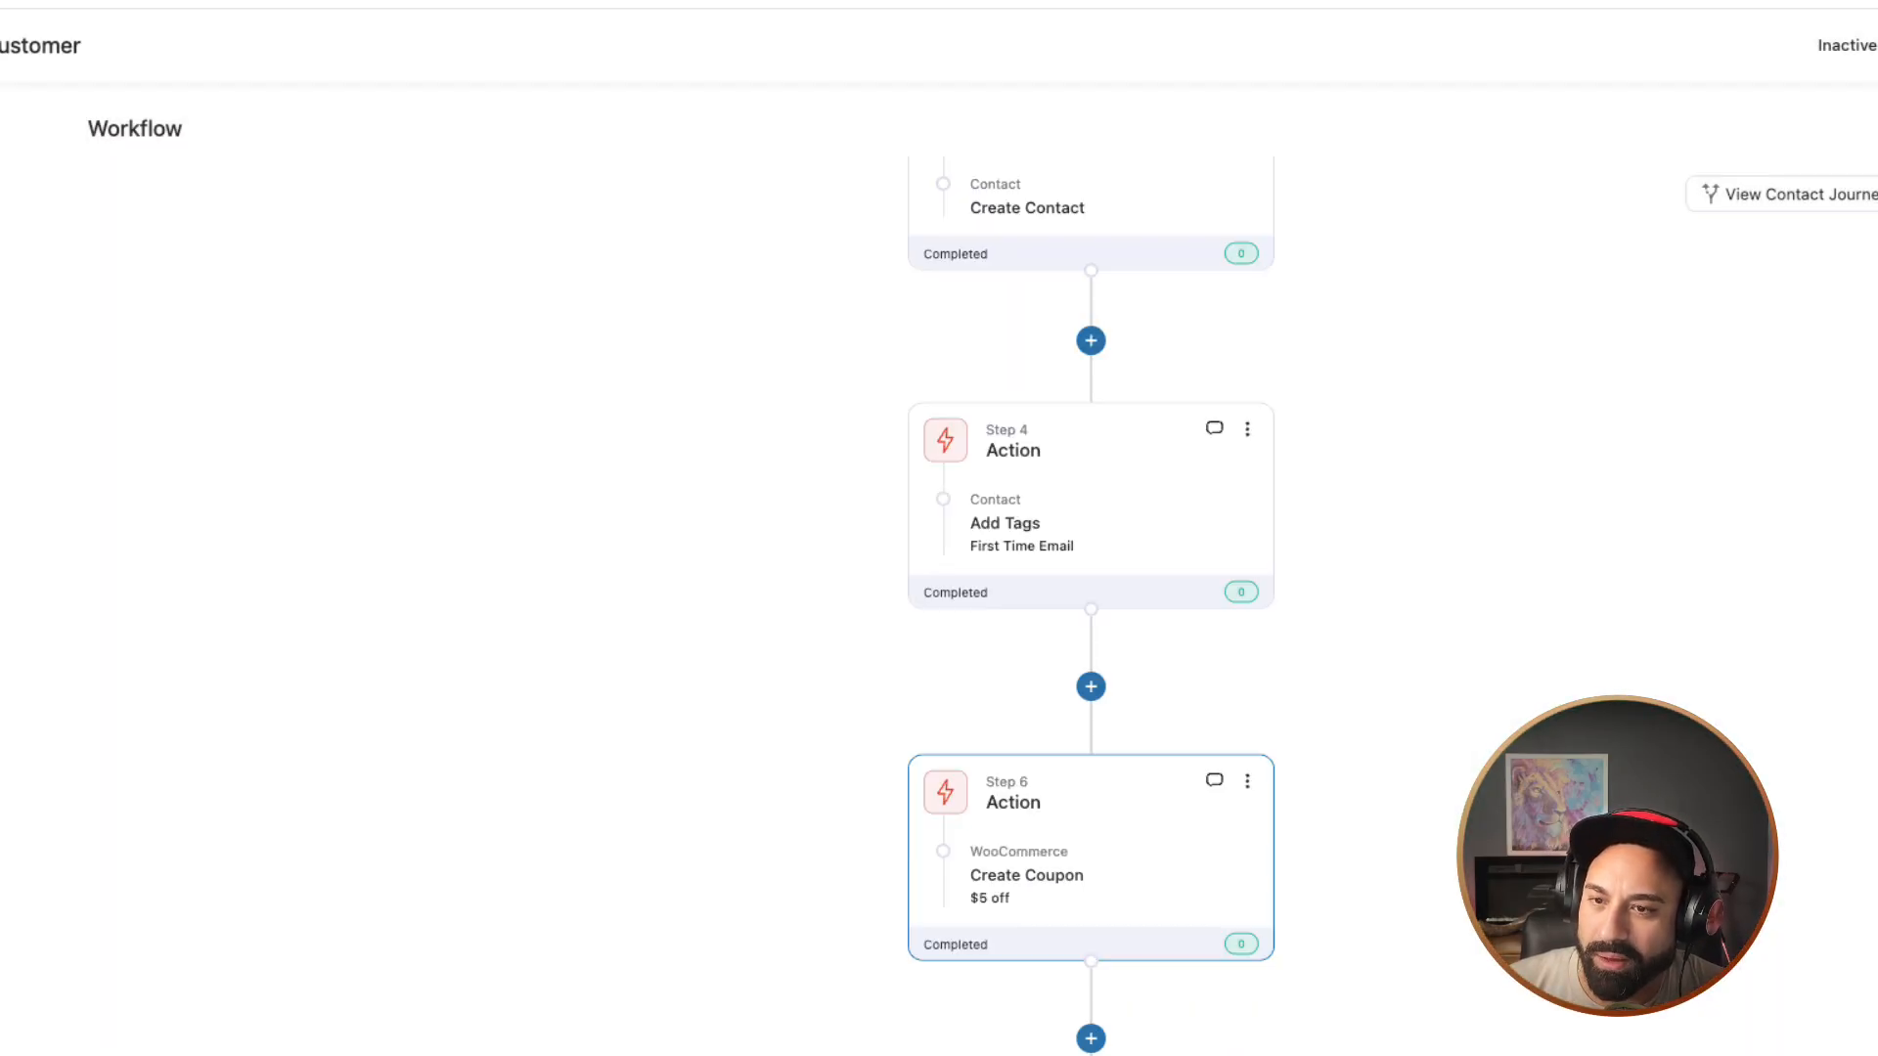
Step: Open the Send Email action's visual design and use the automation's $5 off dynamic coupon in the coupon code block
scroll(1090, 606, "down", 2)
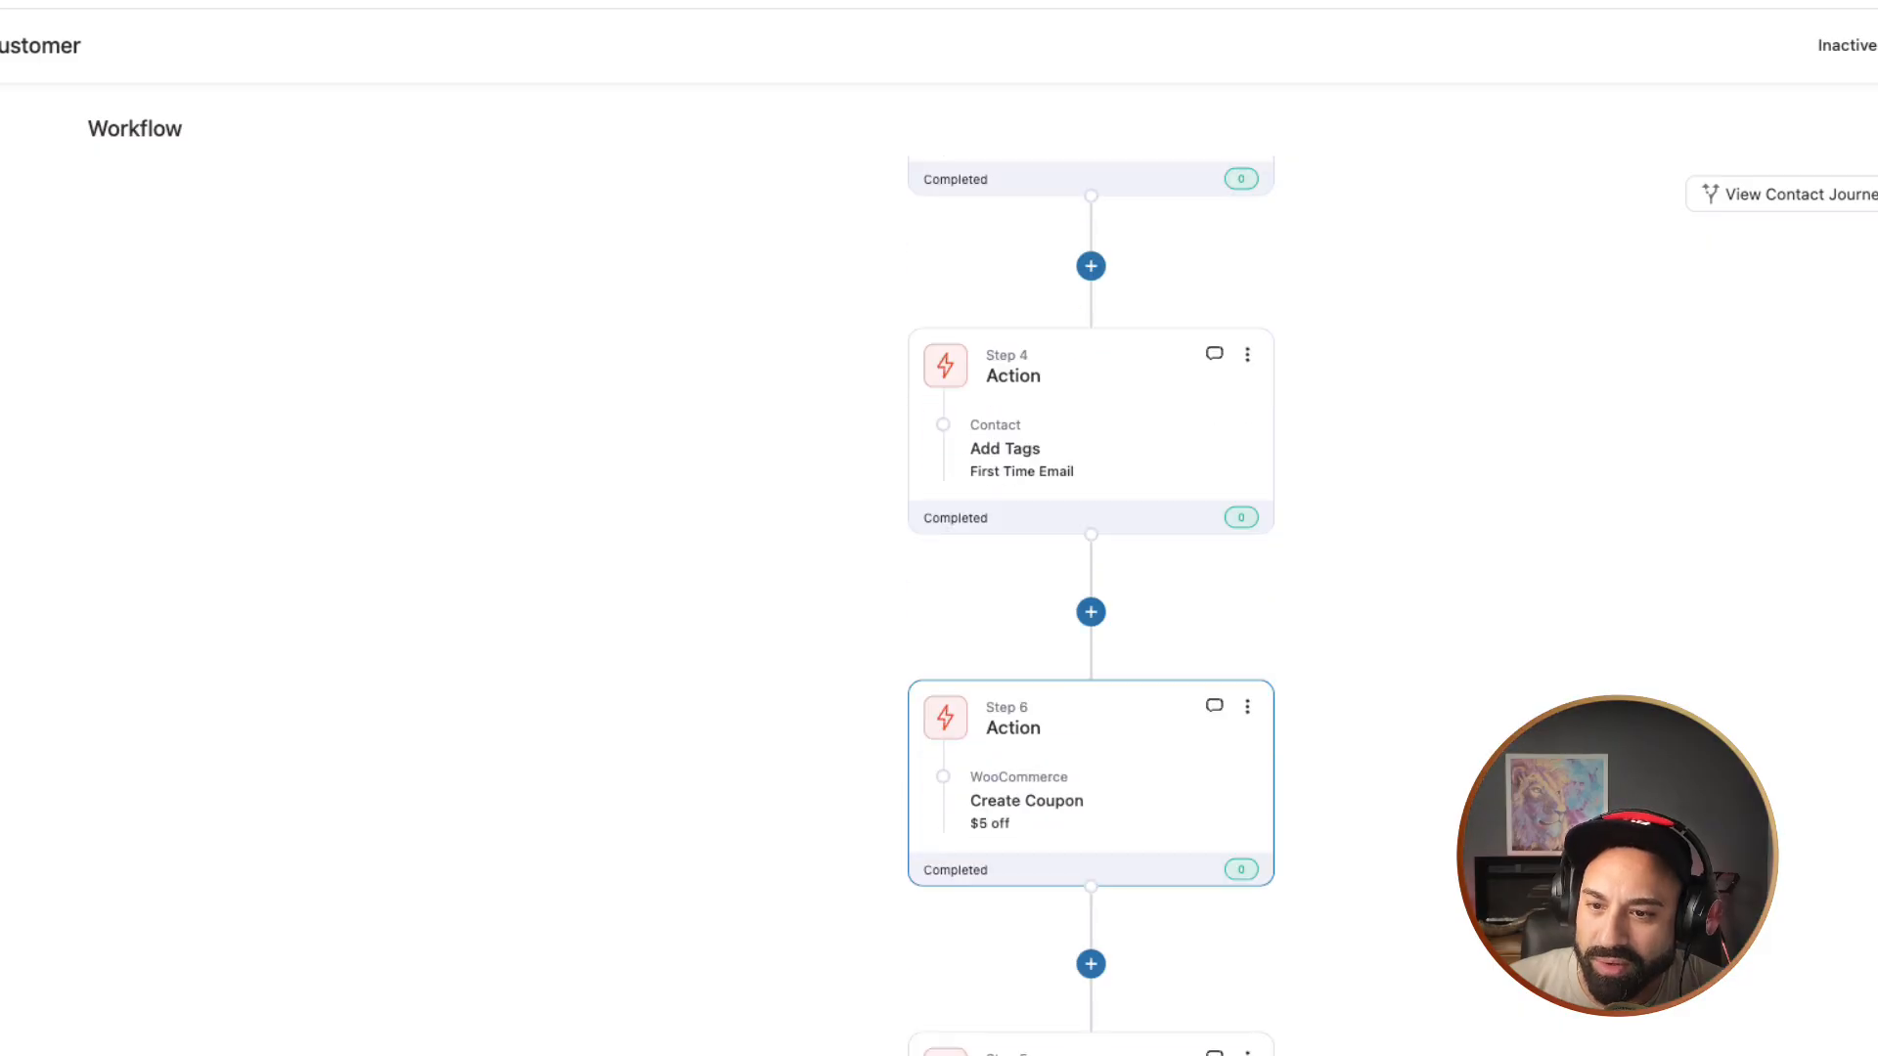
scroll(1090, 607, "down", 6)
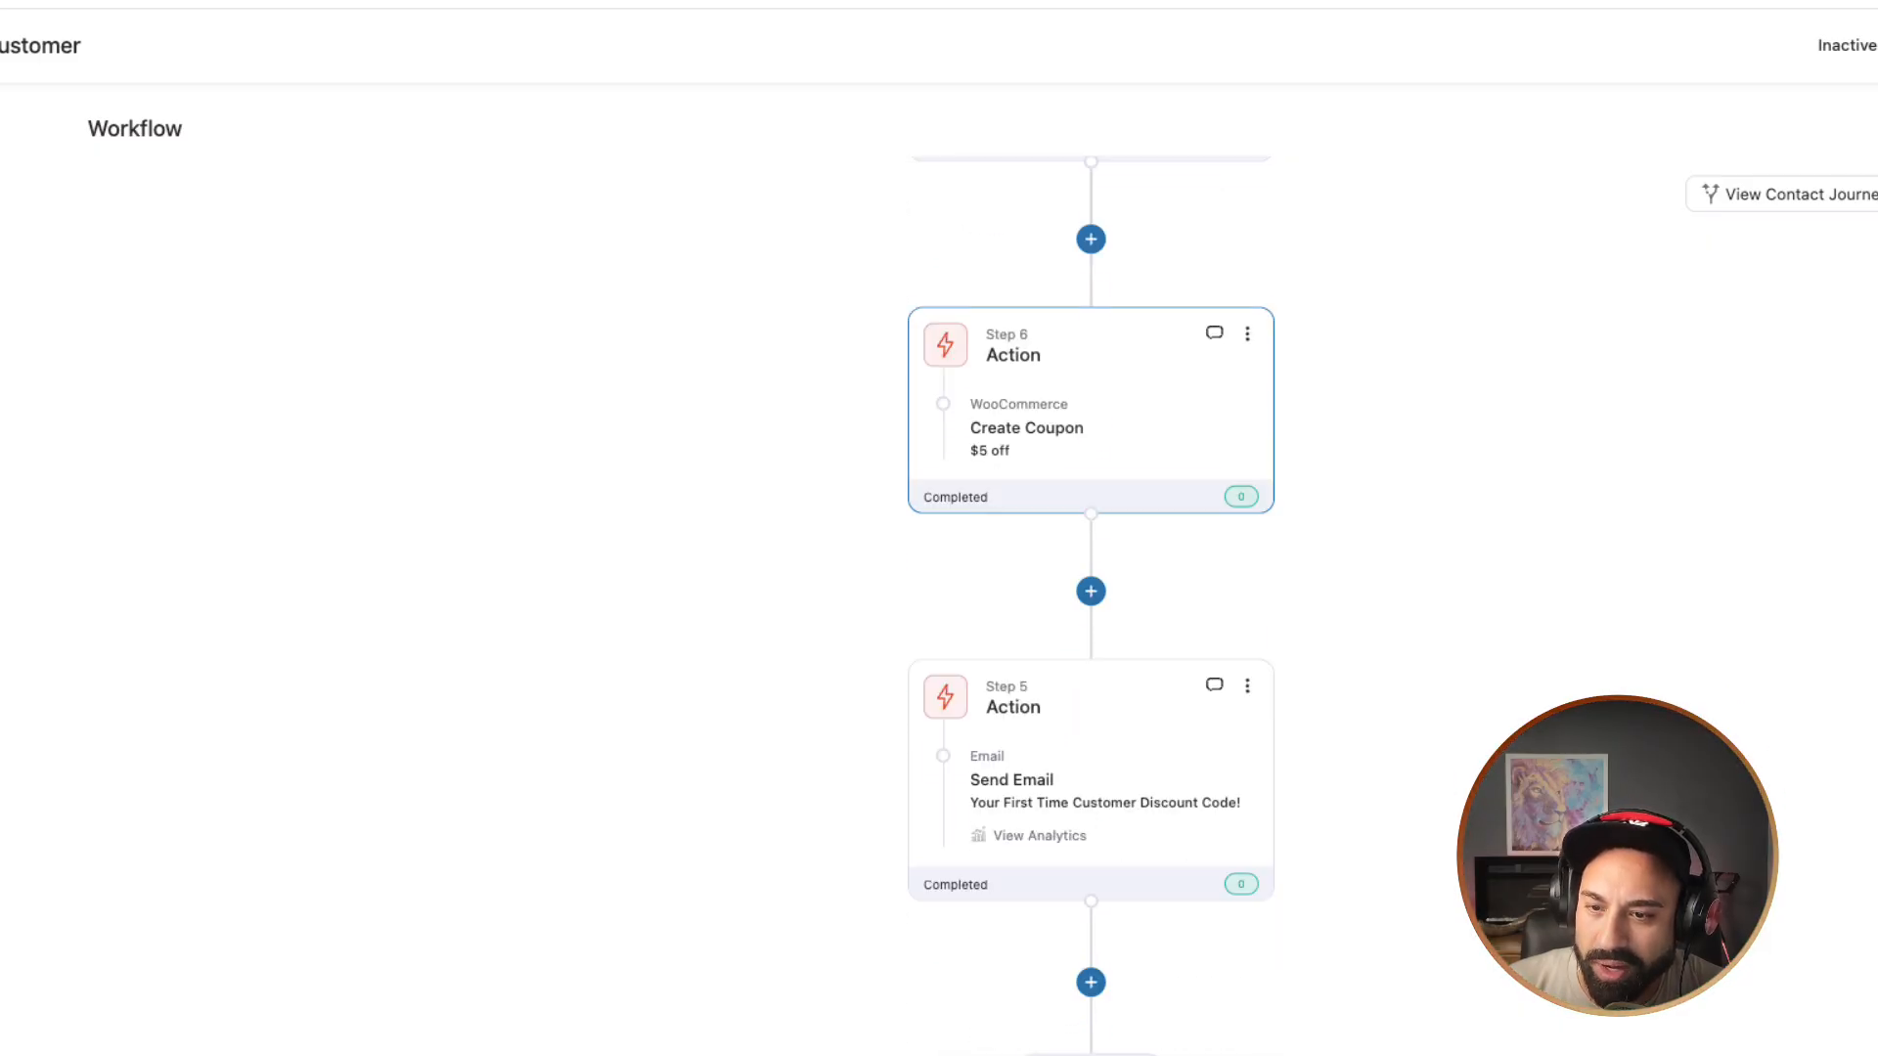
left_click(1037, 771)
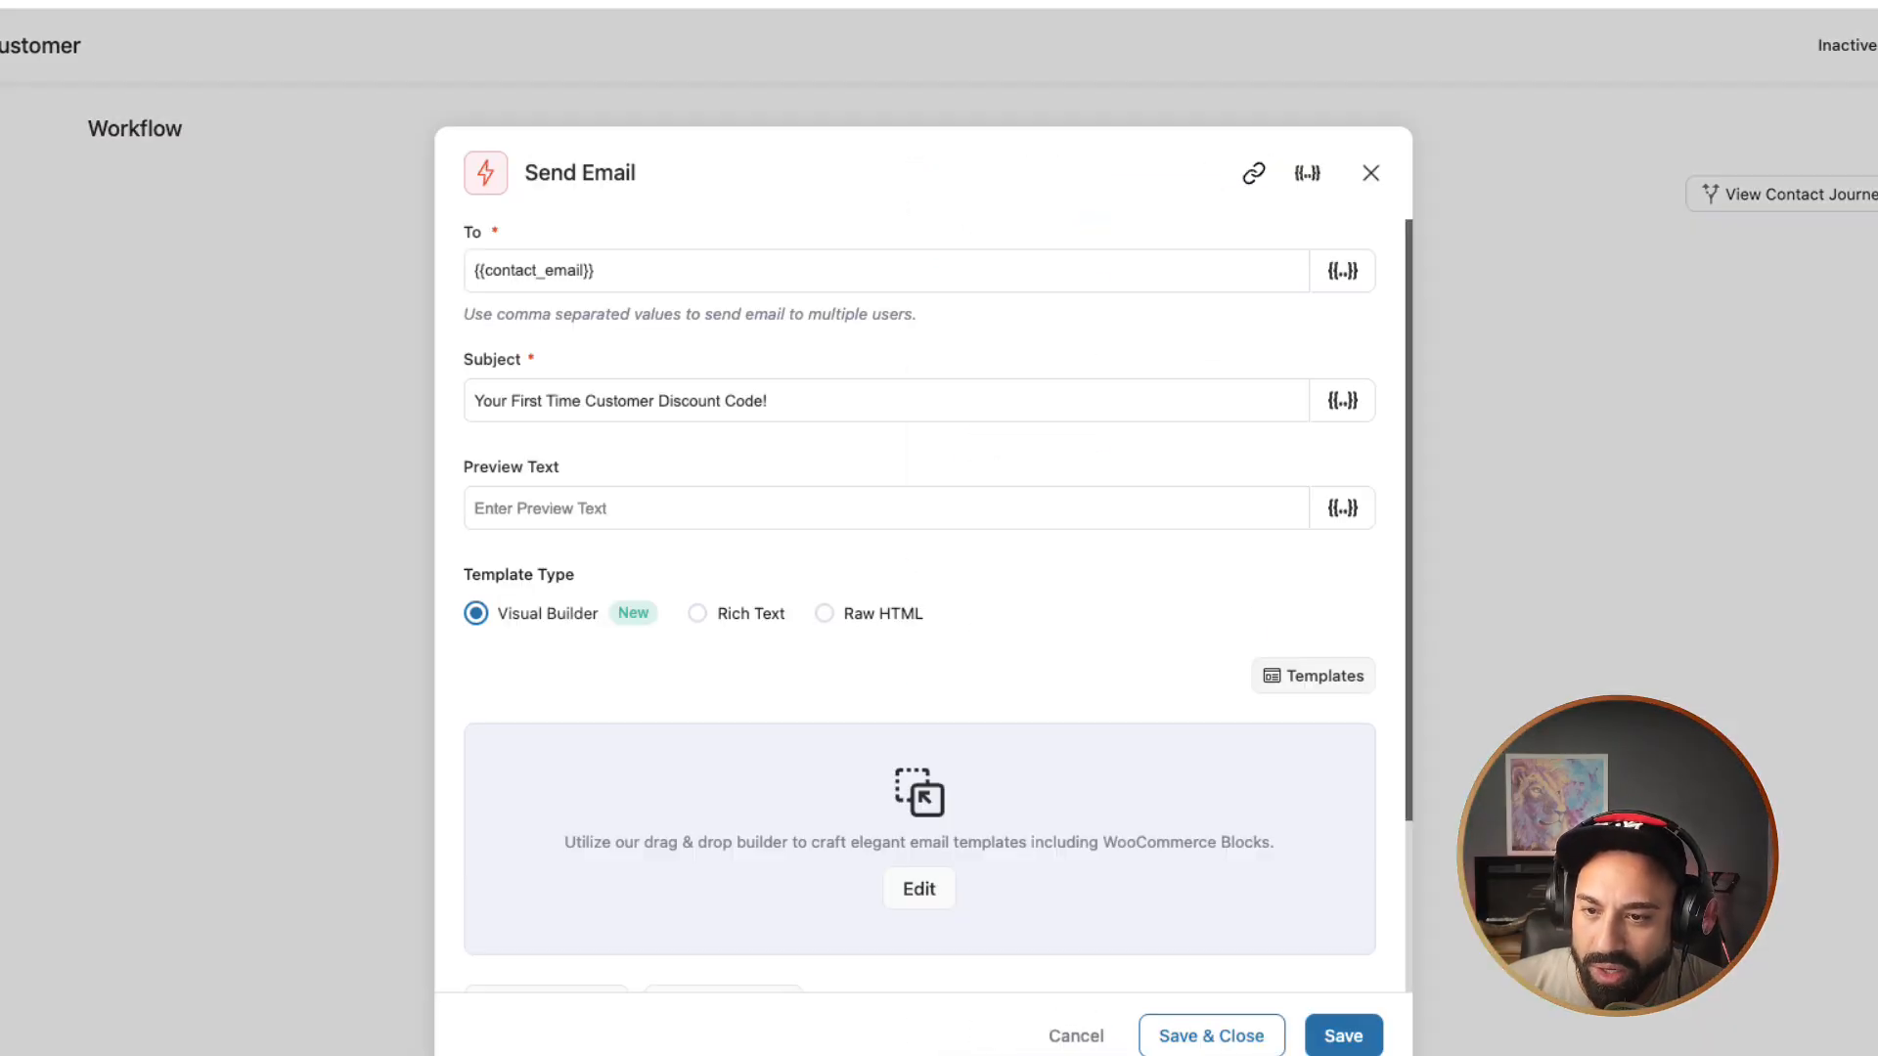
left_click(920, 889)
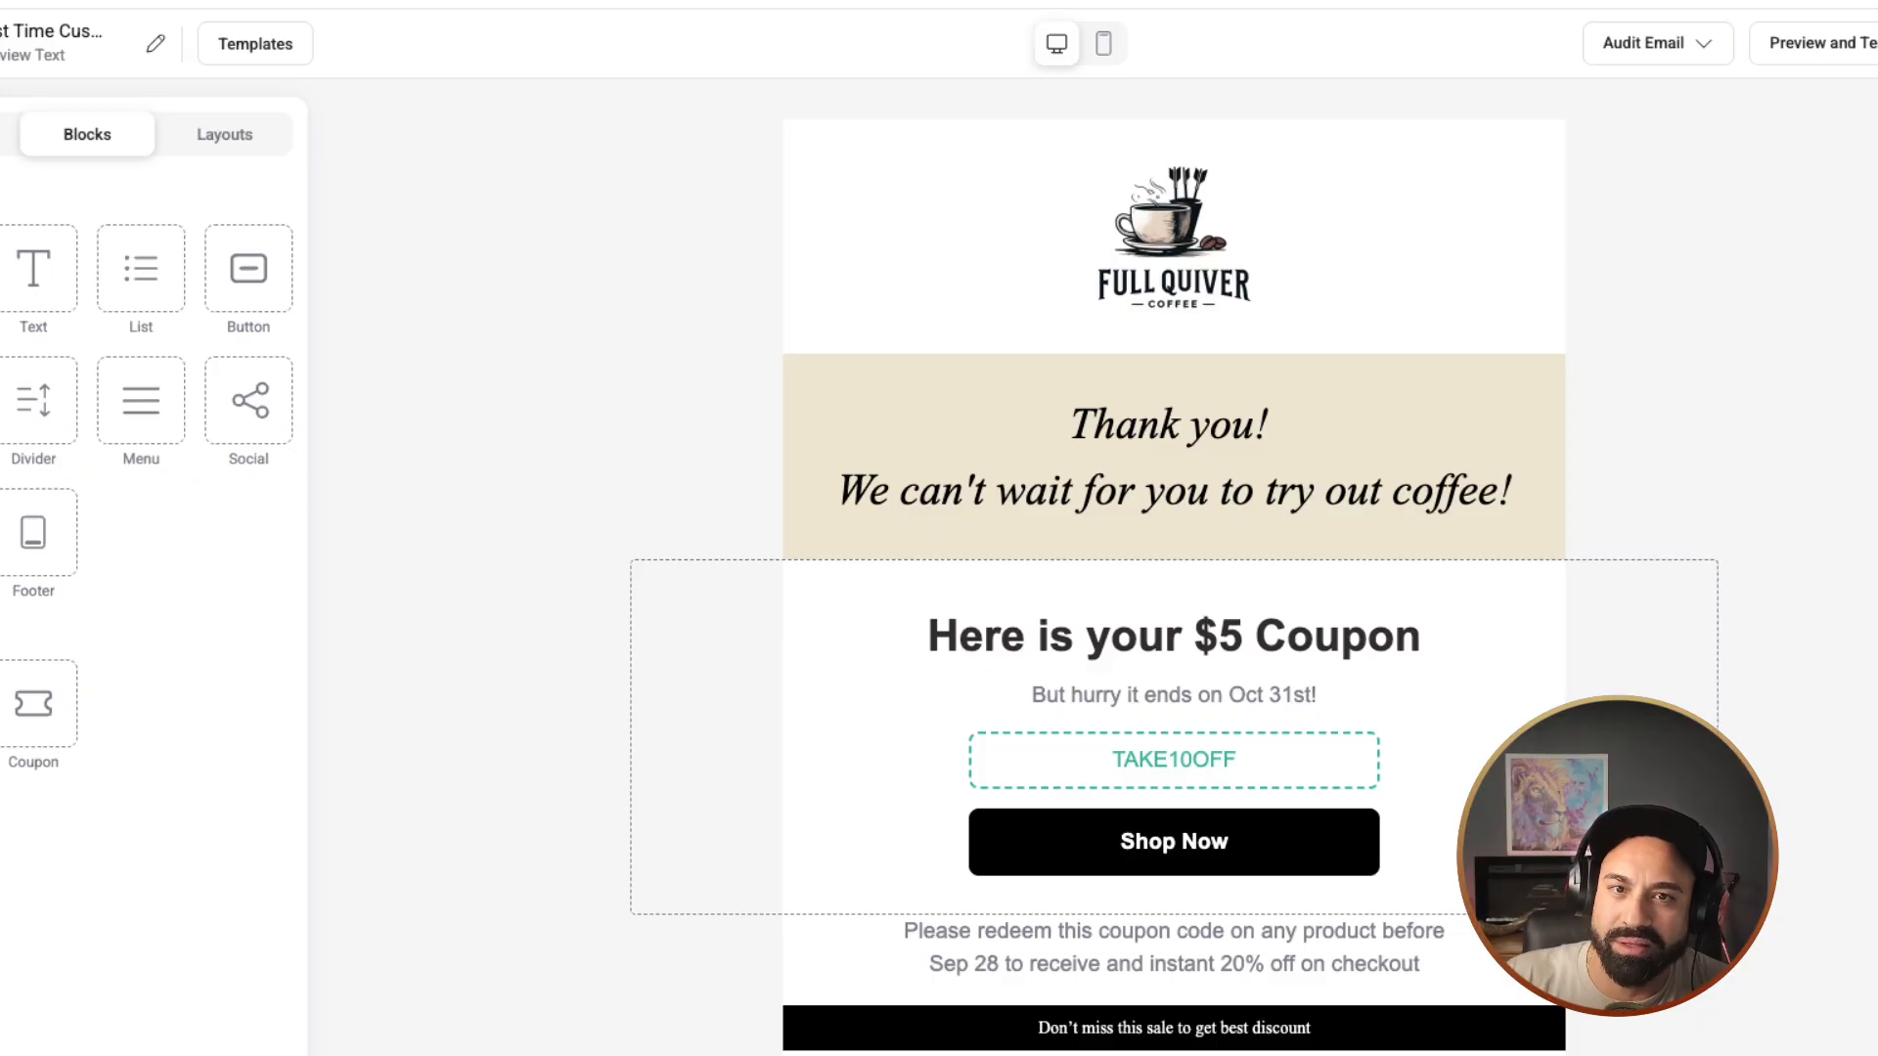
left_click(1134, 760)
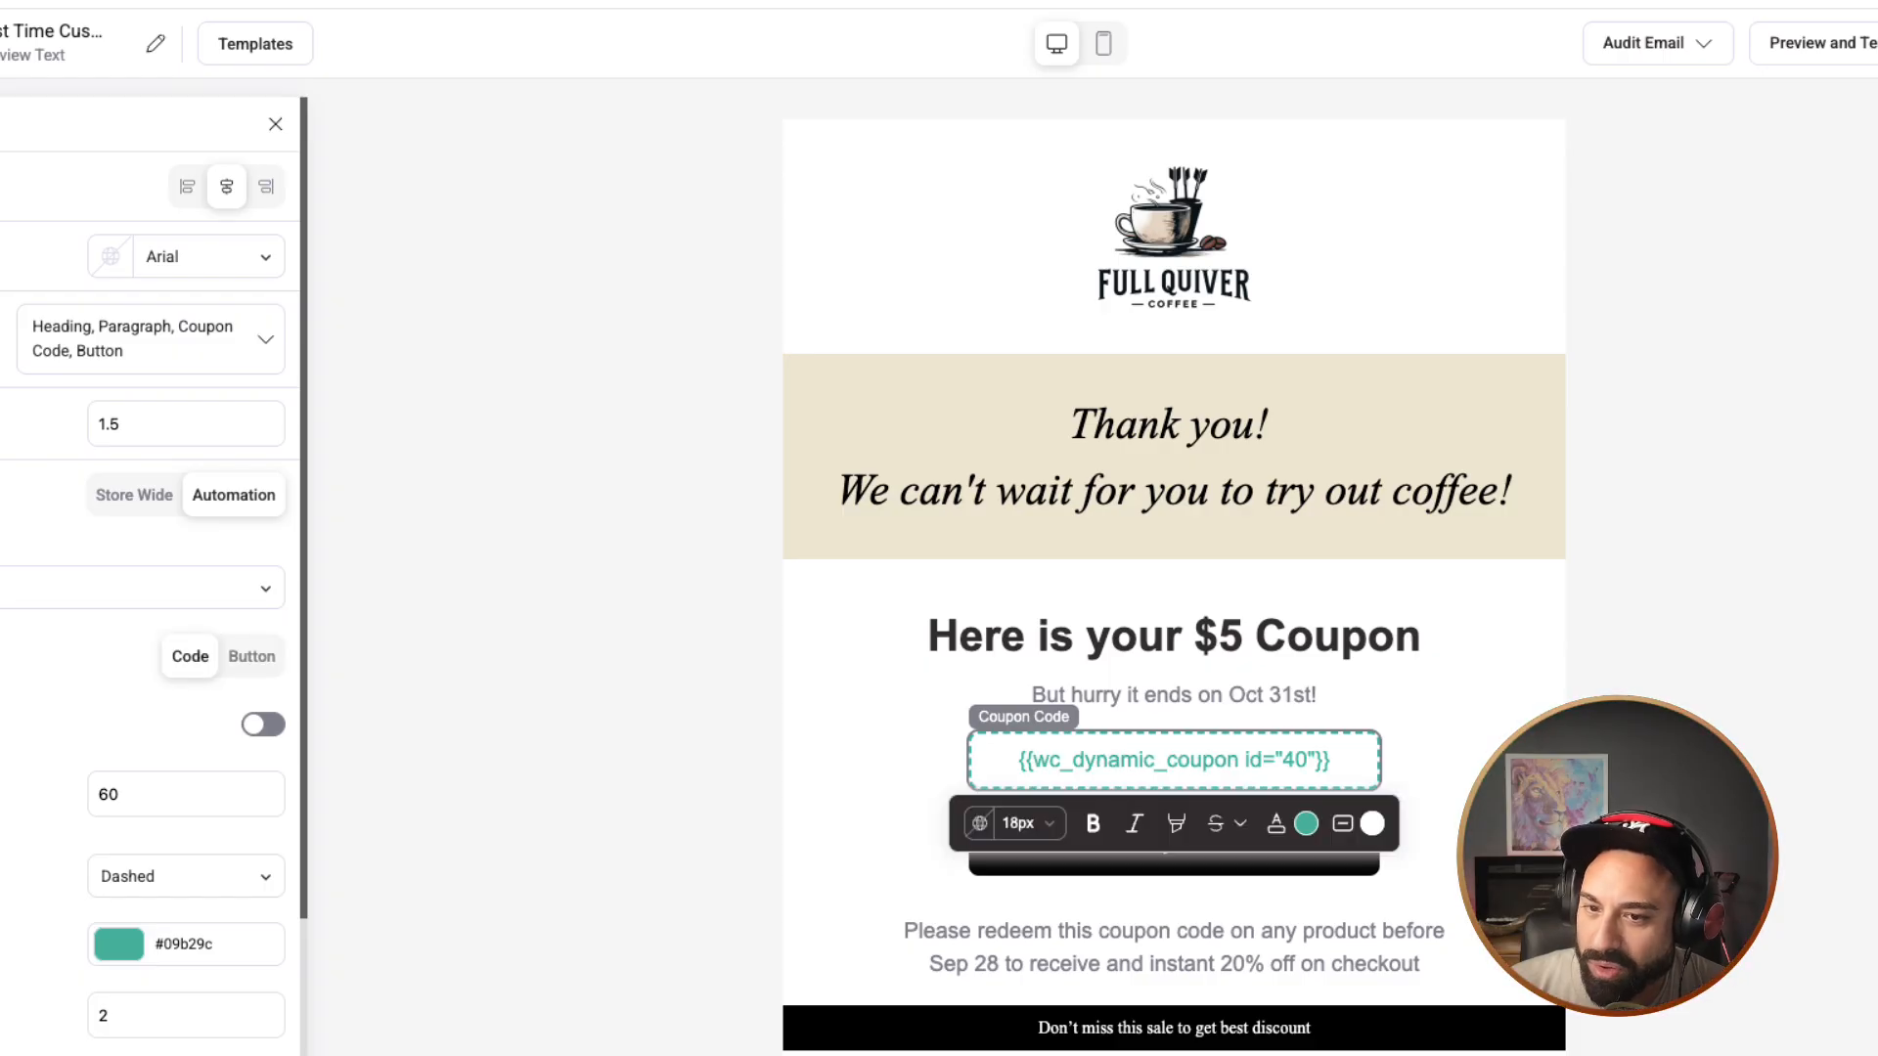
Step: Change the dashed border color of the coupon code block to red #b30909
scroll(154, 577, "down", 1)
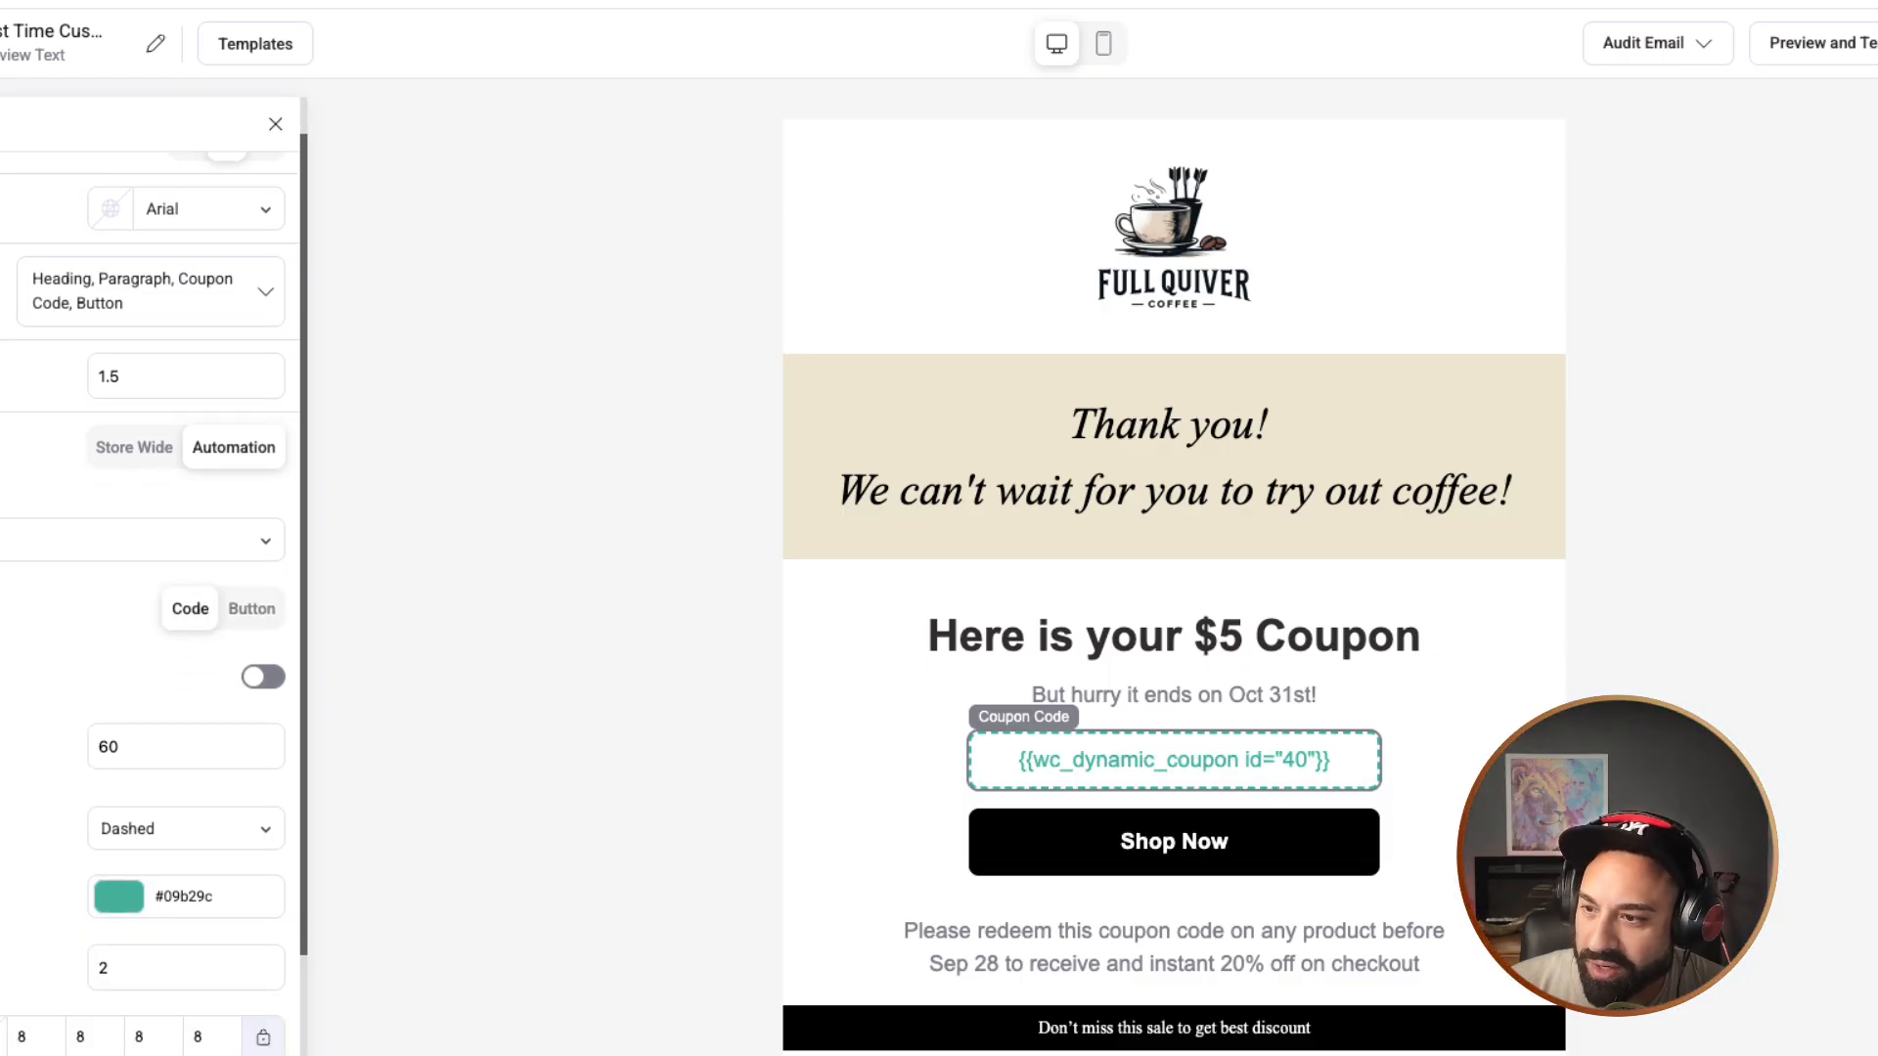
left_click(119, 896)
left_click_drag(431, 918, 543, 918)
Step: Color the coupon code's merge tag text red #cf2e2e
left_click(1033, 760)
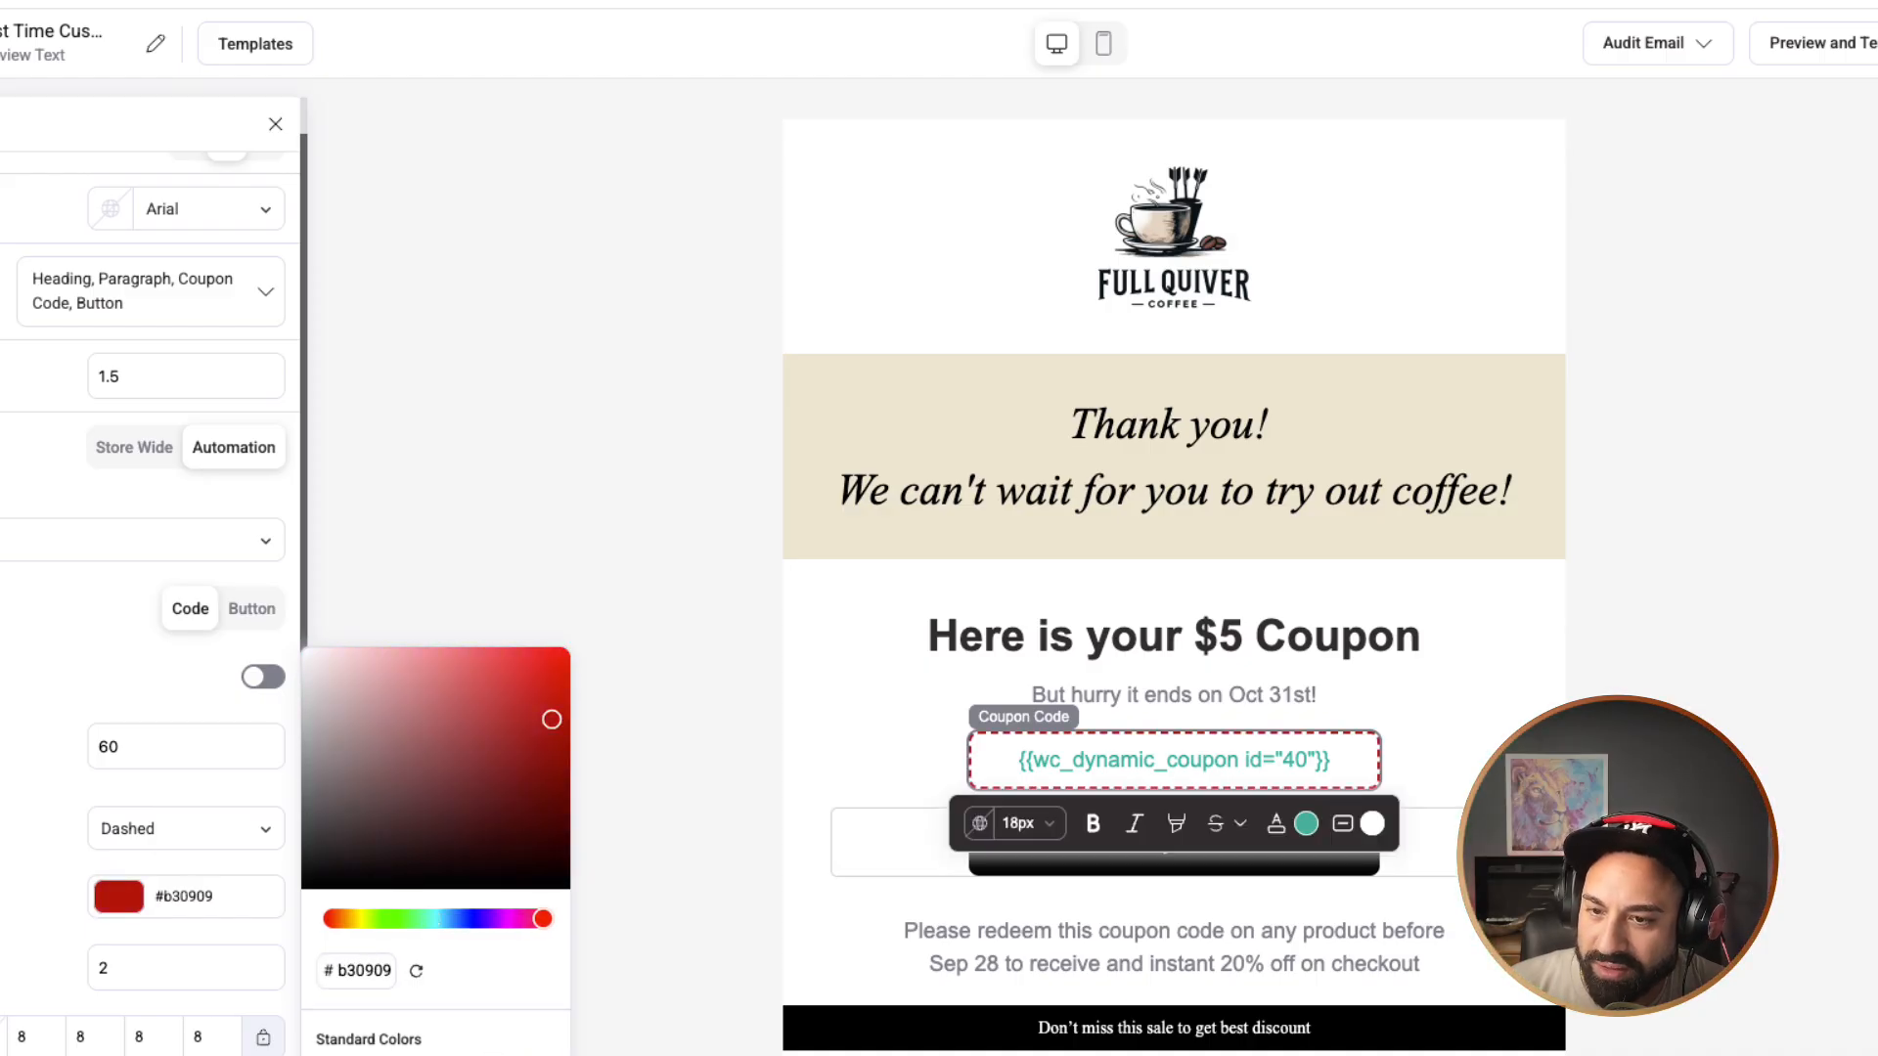
left_click_drag(1019, 760, 1330, 760)
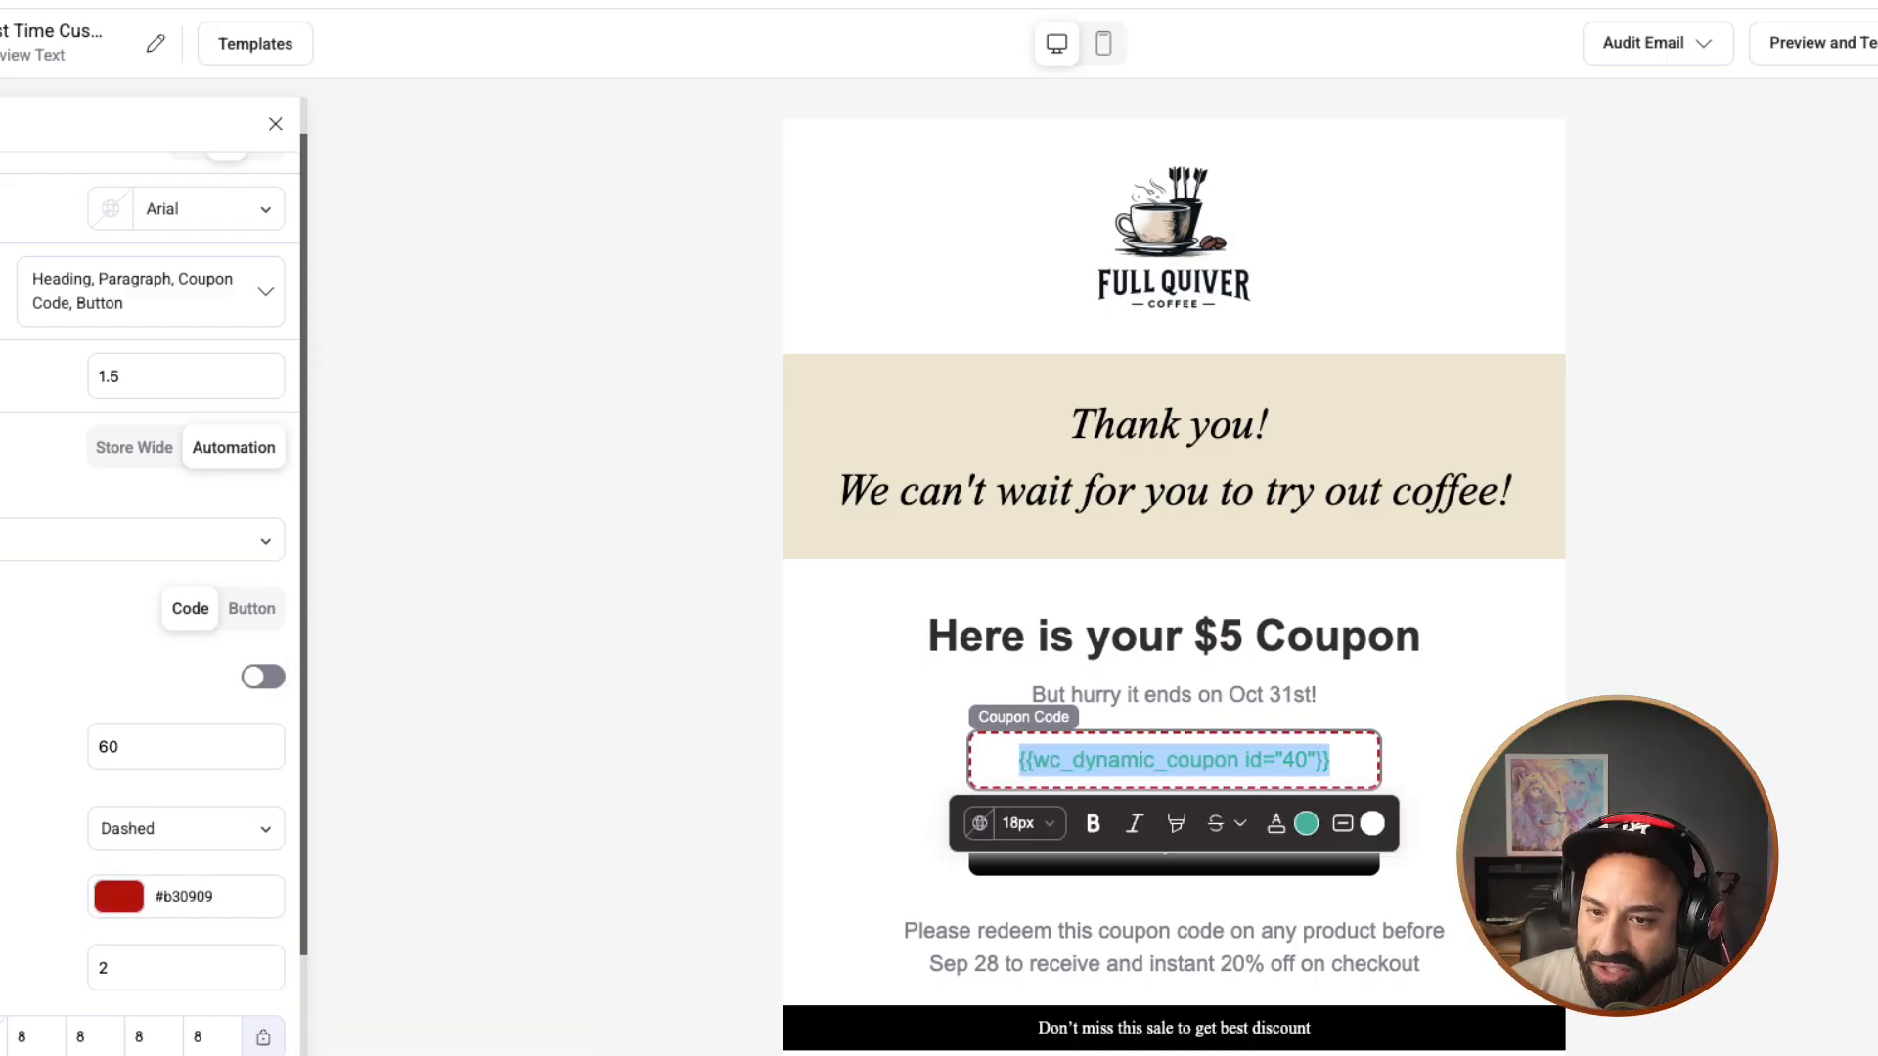
left_click(1306, 824)
left_click(1353, 732)
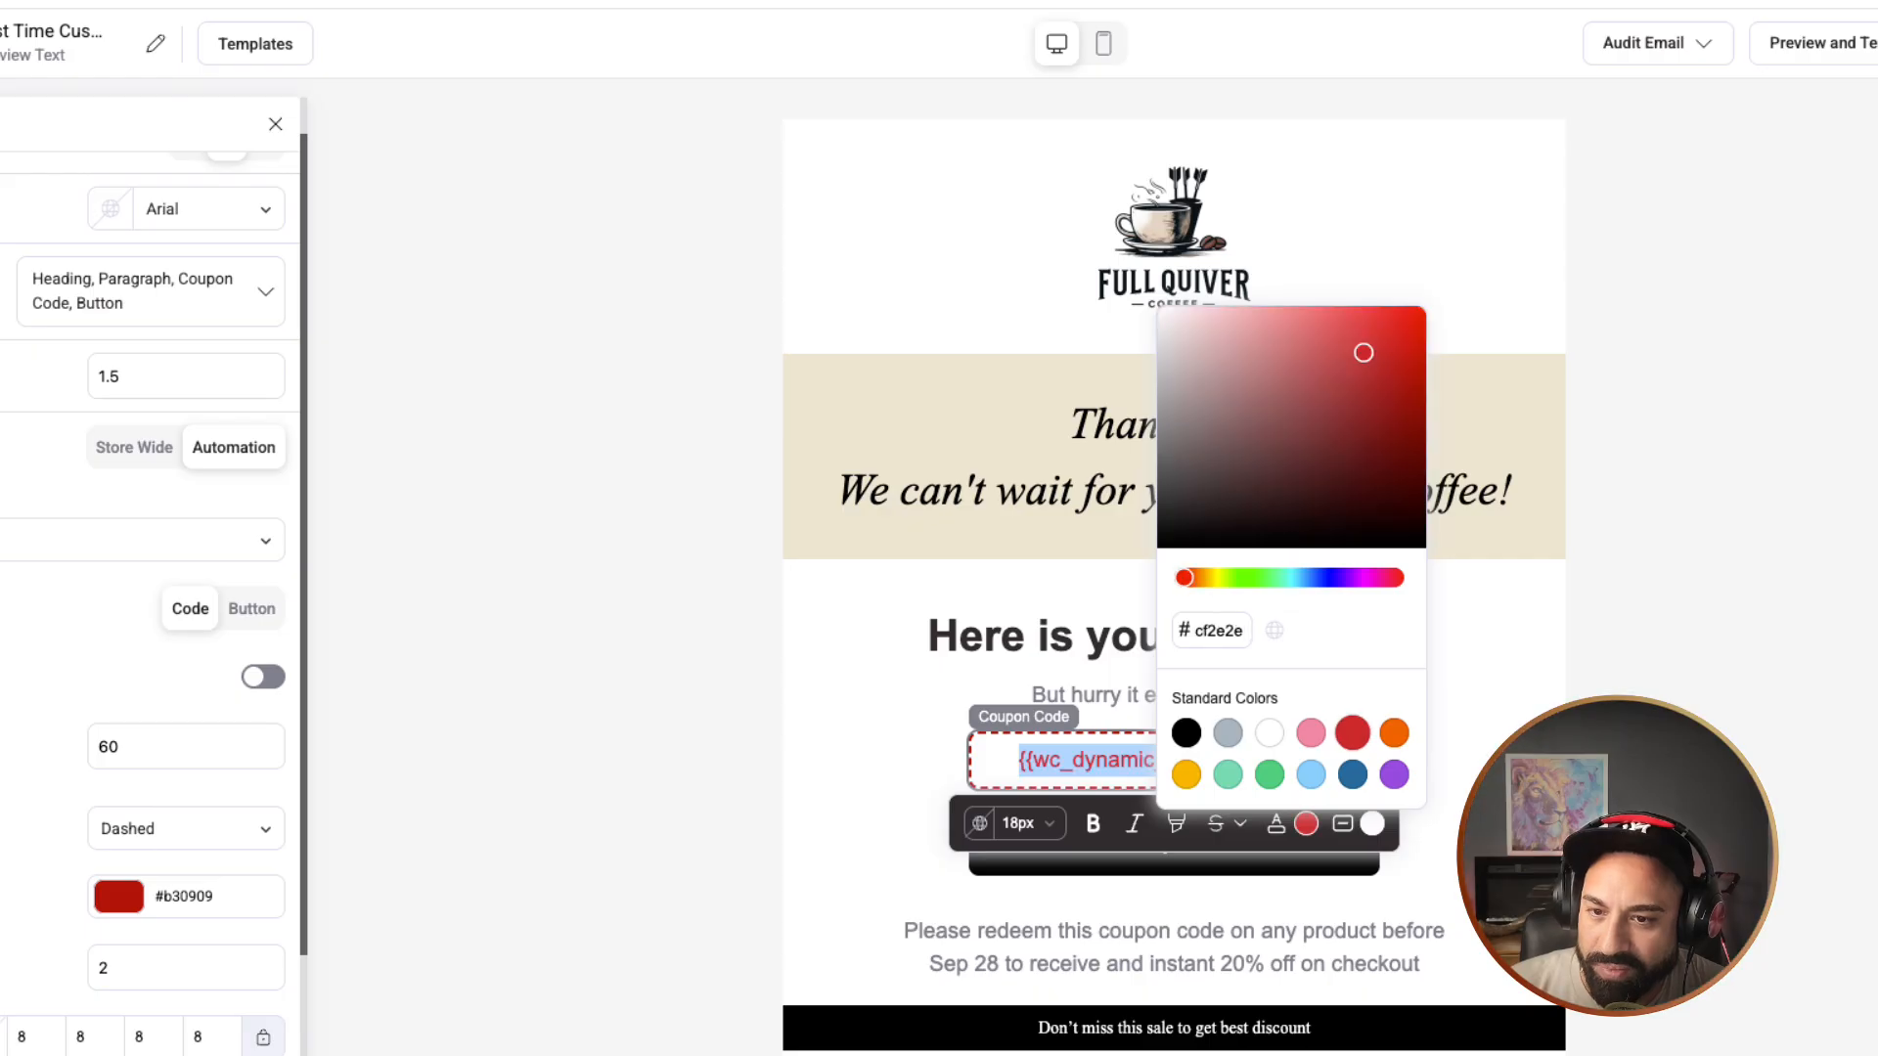
left_click(1311, 695)
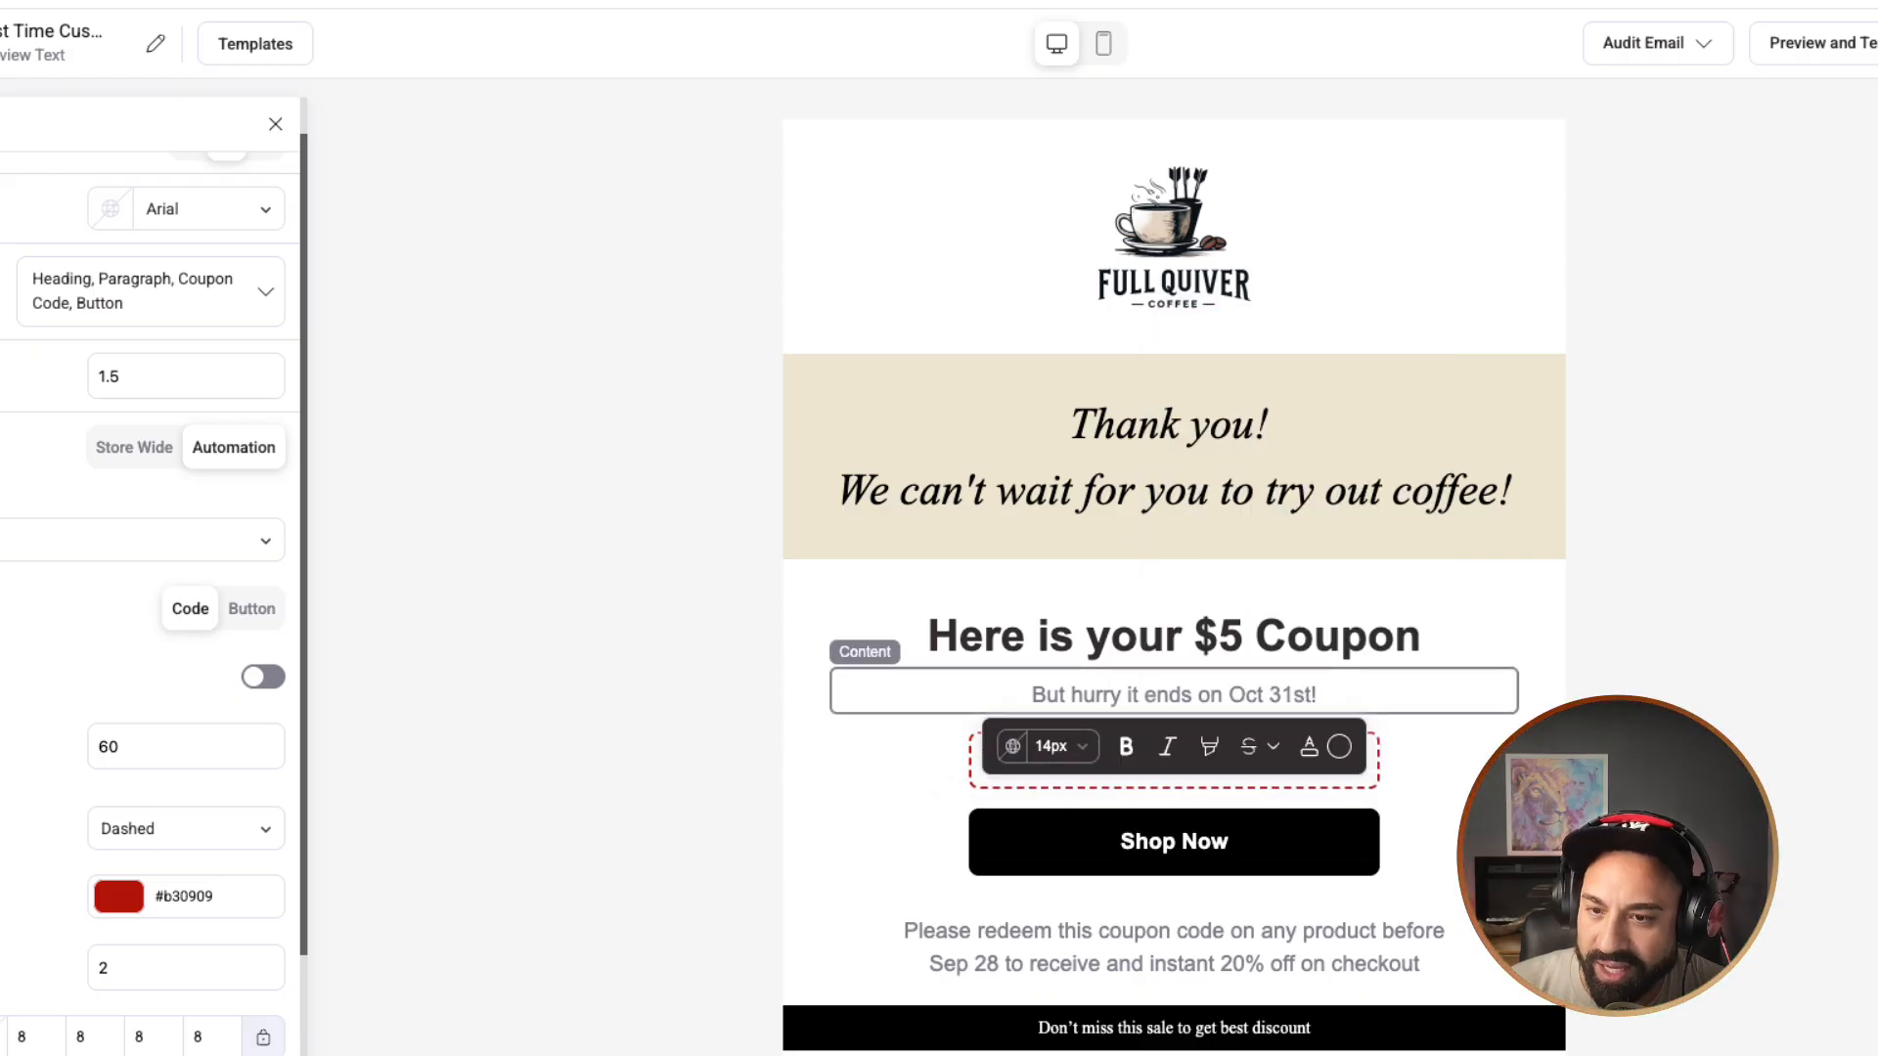
Step: Open the Shop Now button's link setting and bring up the Full Quiver Coffee store's Coffee category page in a new browser tab
scroll(1174, 743, "down", 1)
left_click(1203, 811)
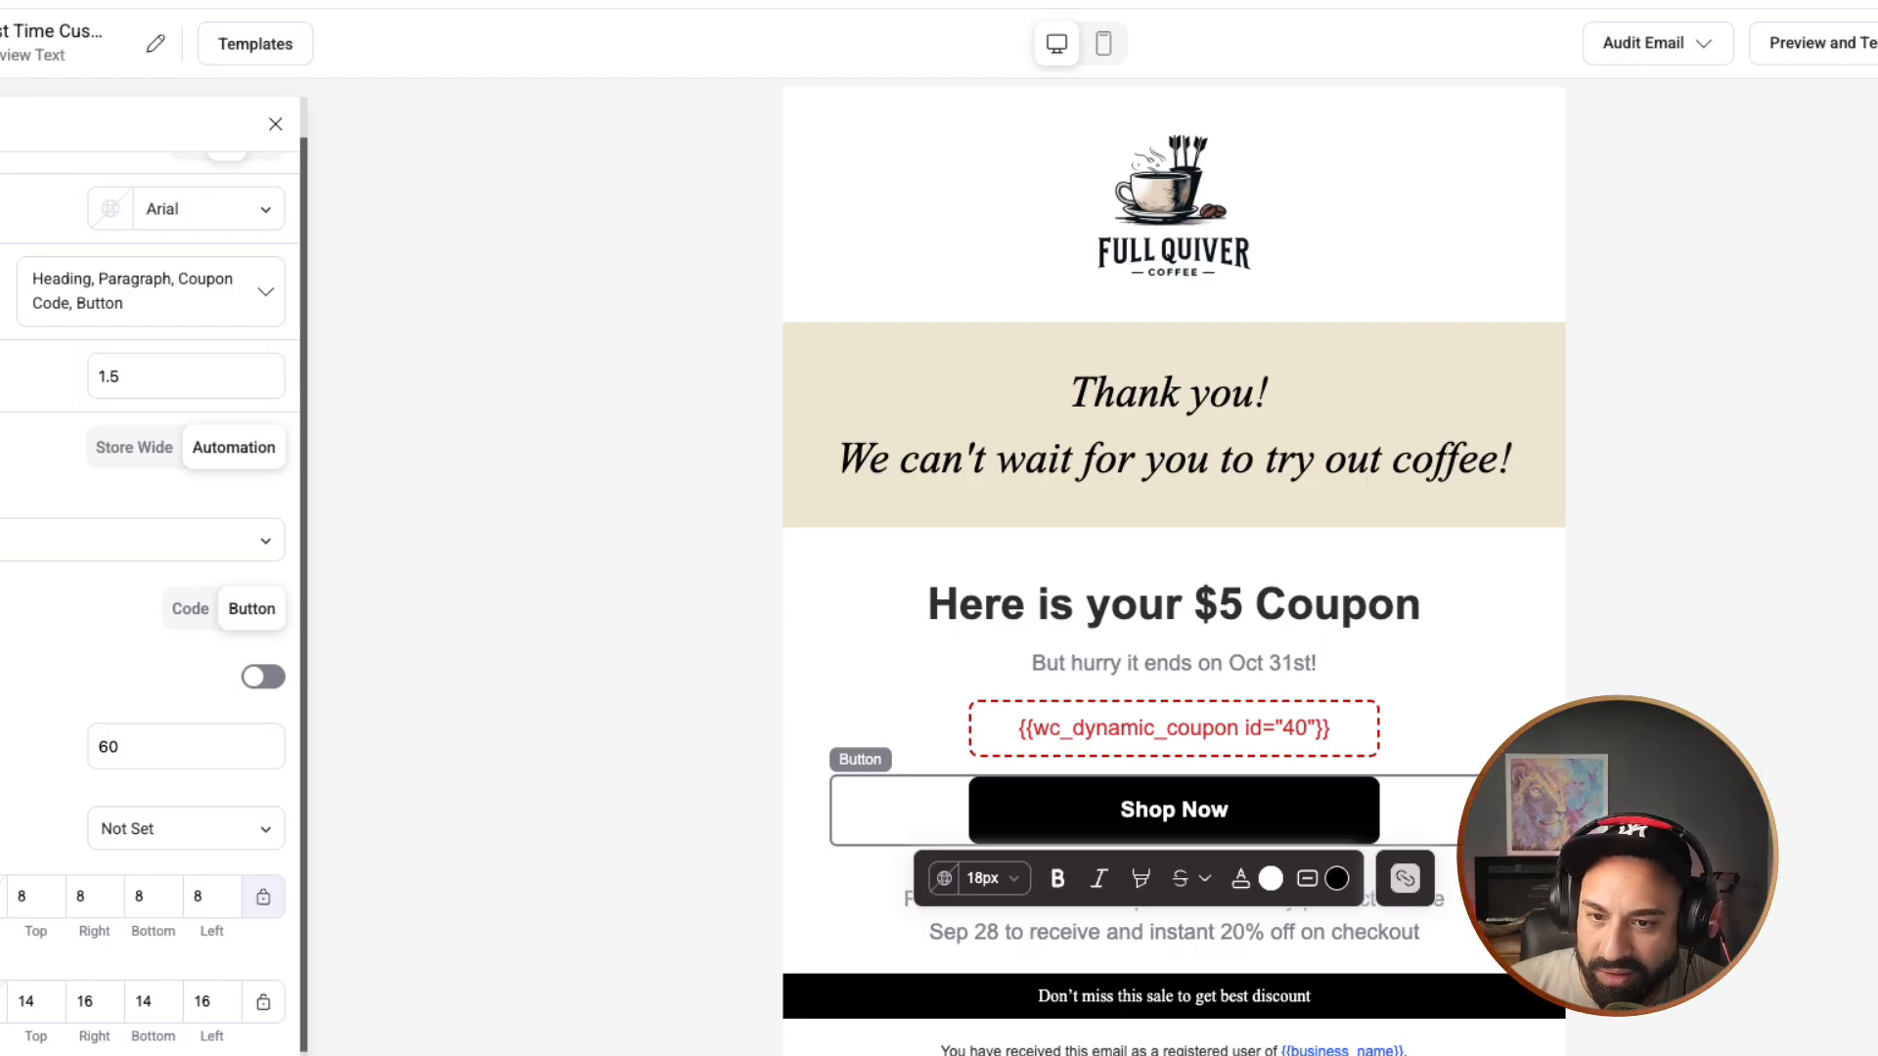
left_click(1404, 877)
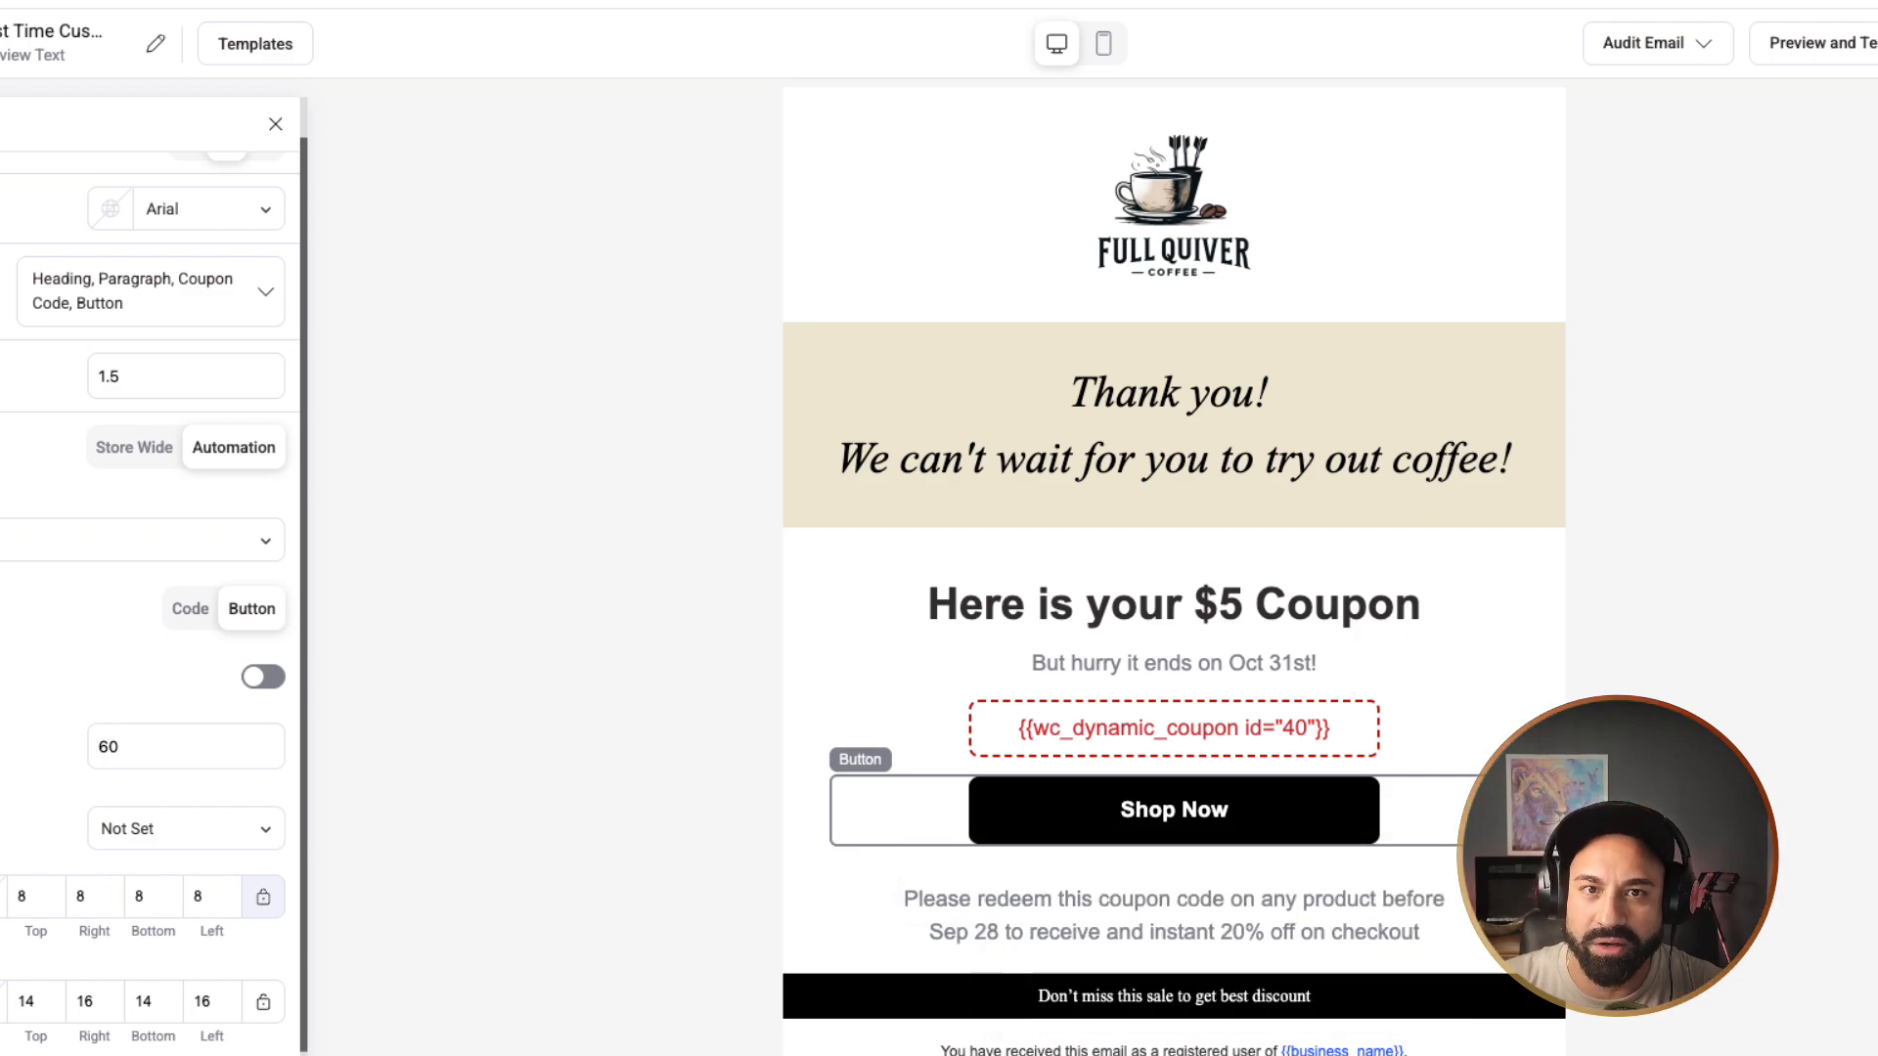
key("super+t")
type("full")
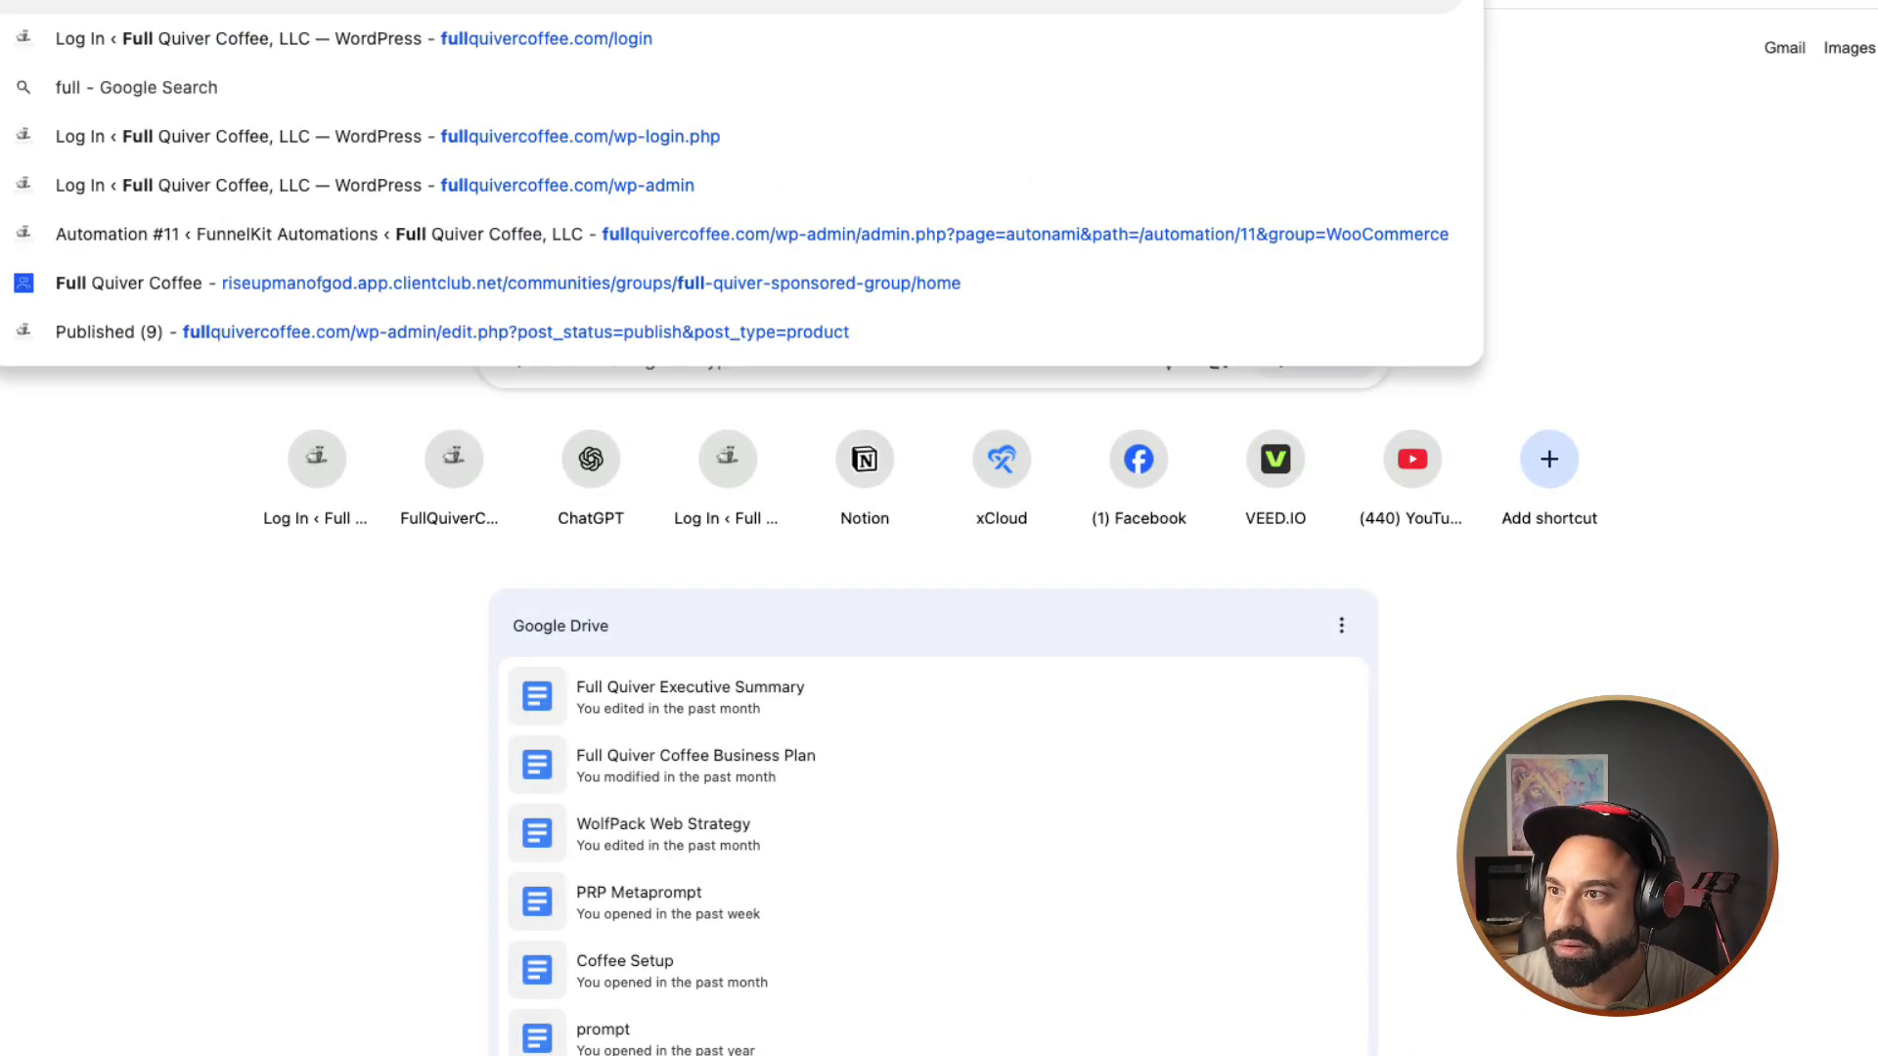
key("Return")
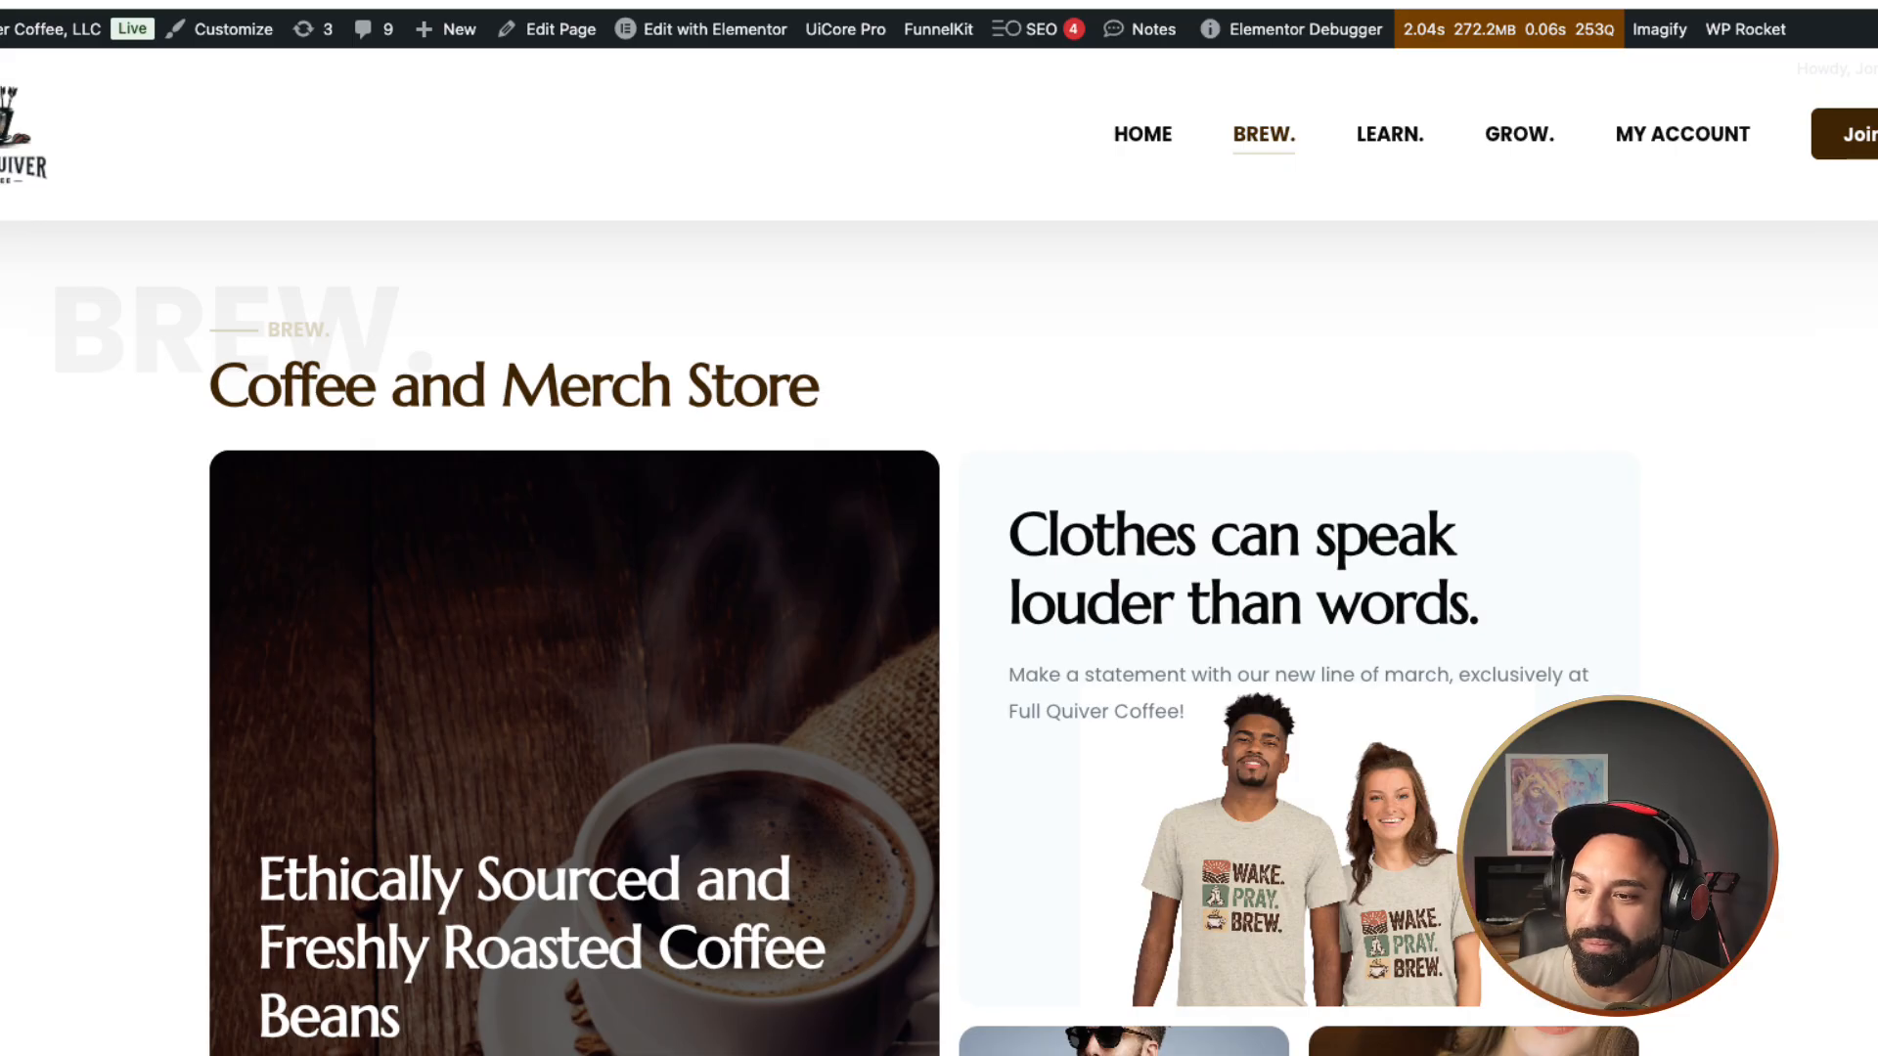
scroll(887, 498, "down", 5)
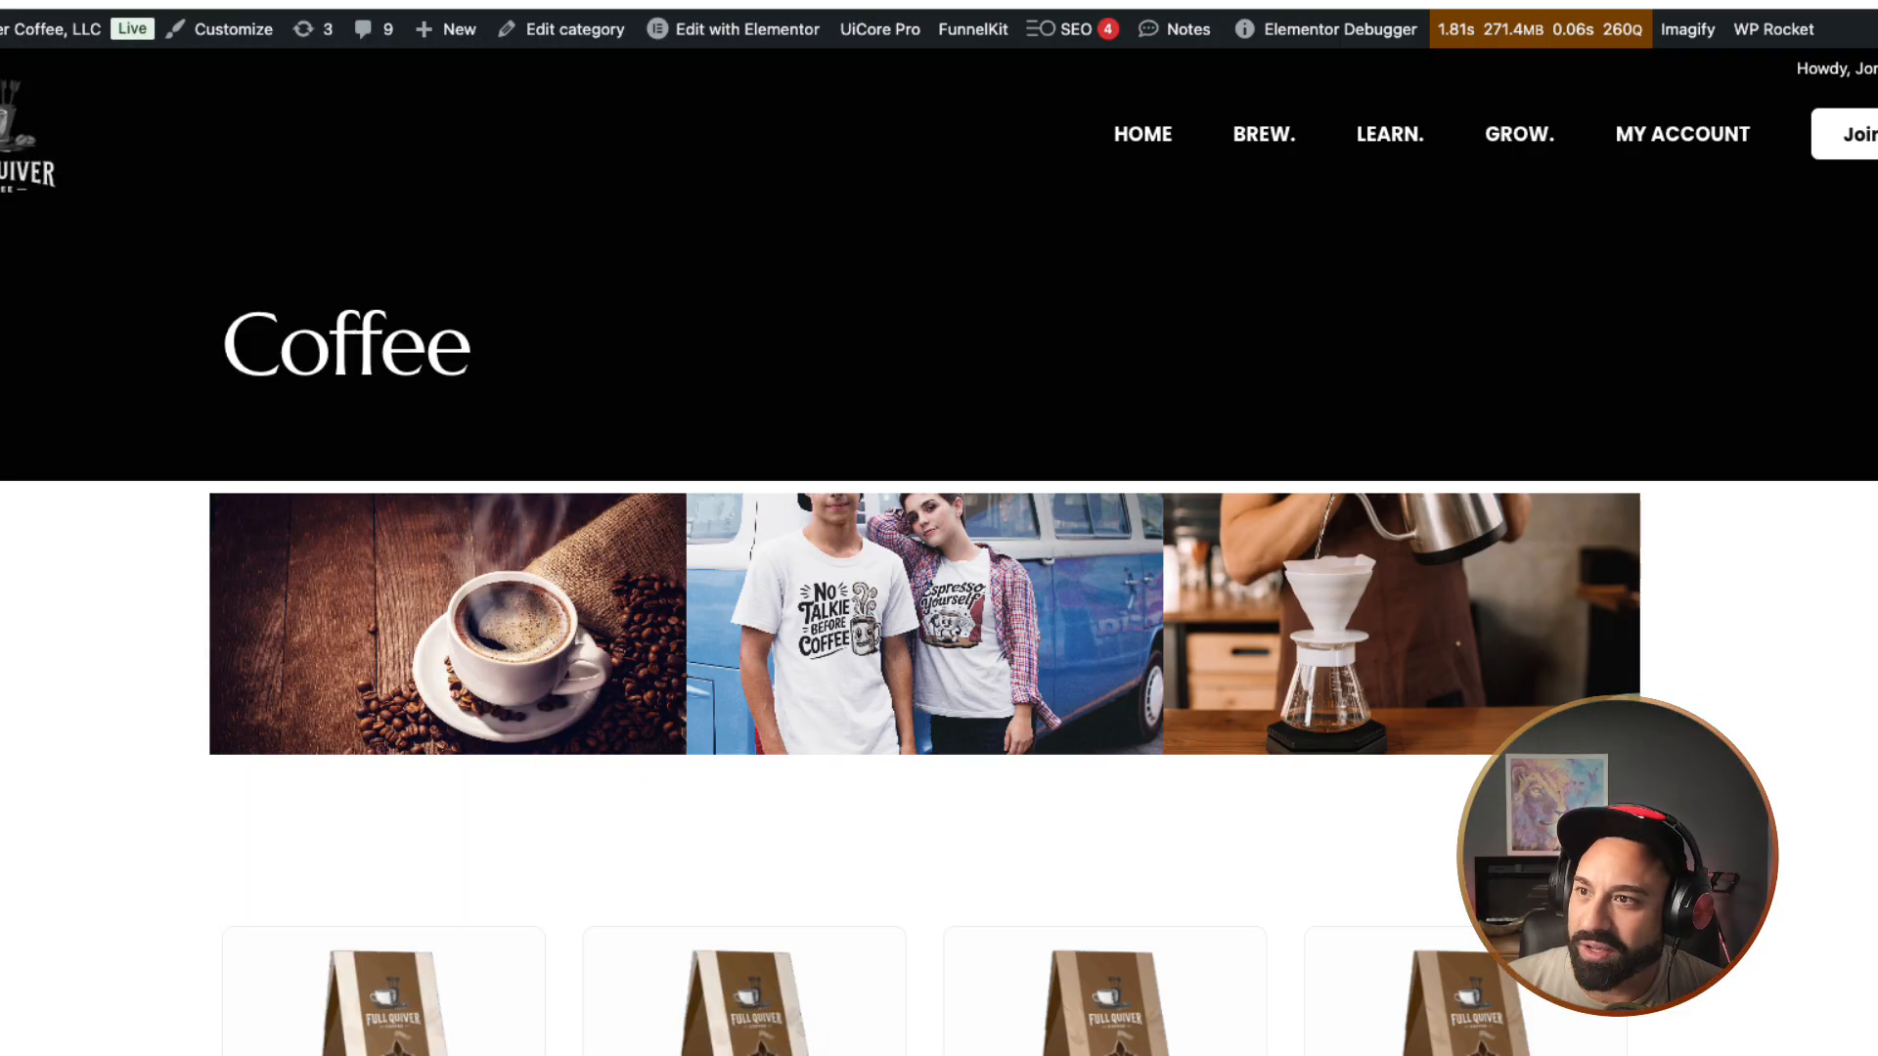
key("super+l")
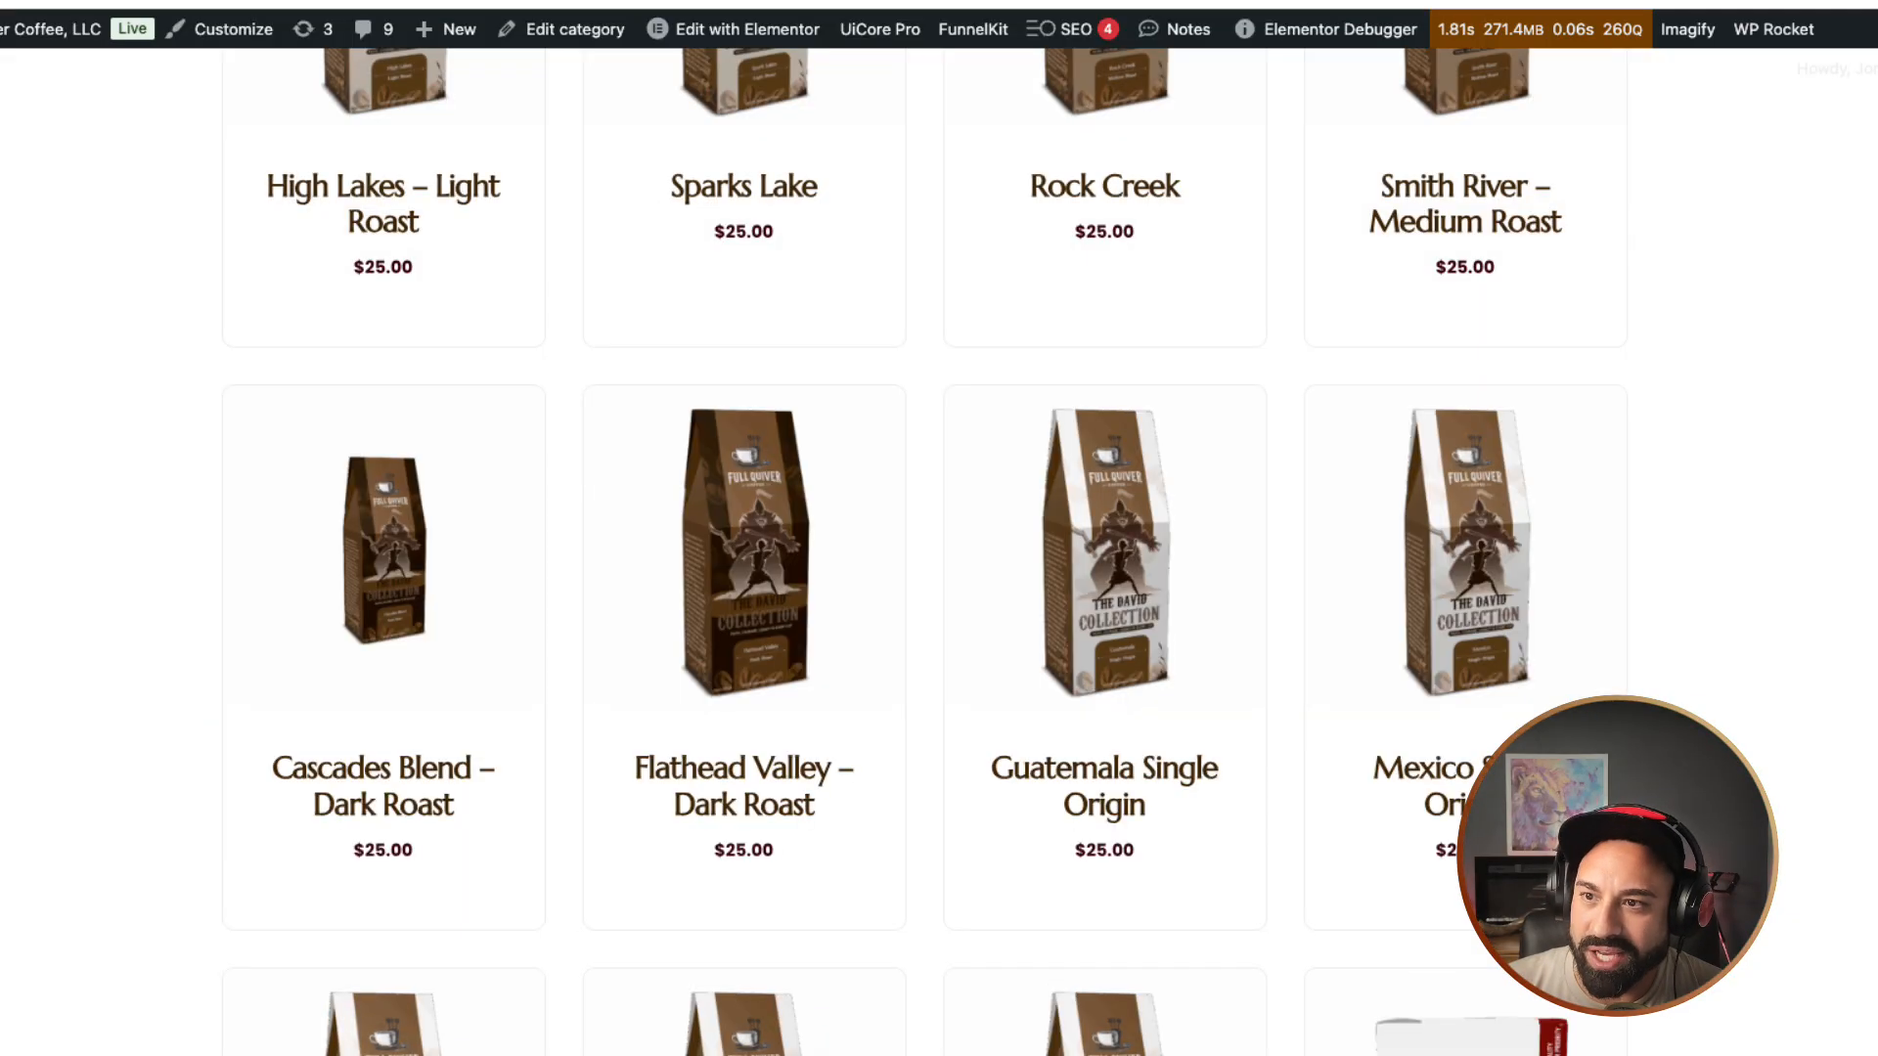
Step: Look through the coffee products on the store's Coffee category page and return to the email design
scroll(939, 489, "up", 4)
scroll(391, 685, "up", 4)
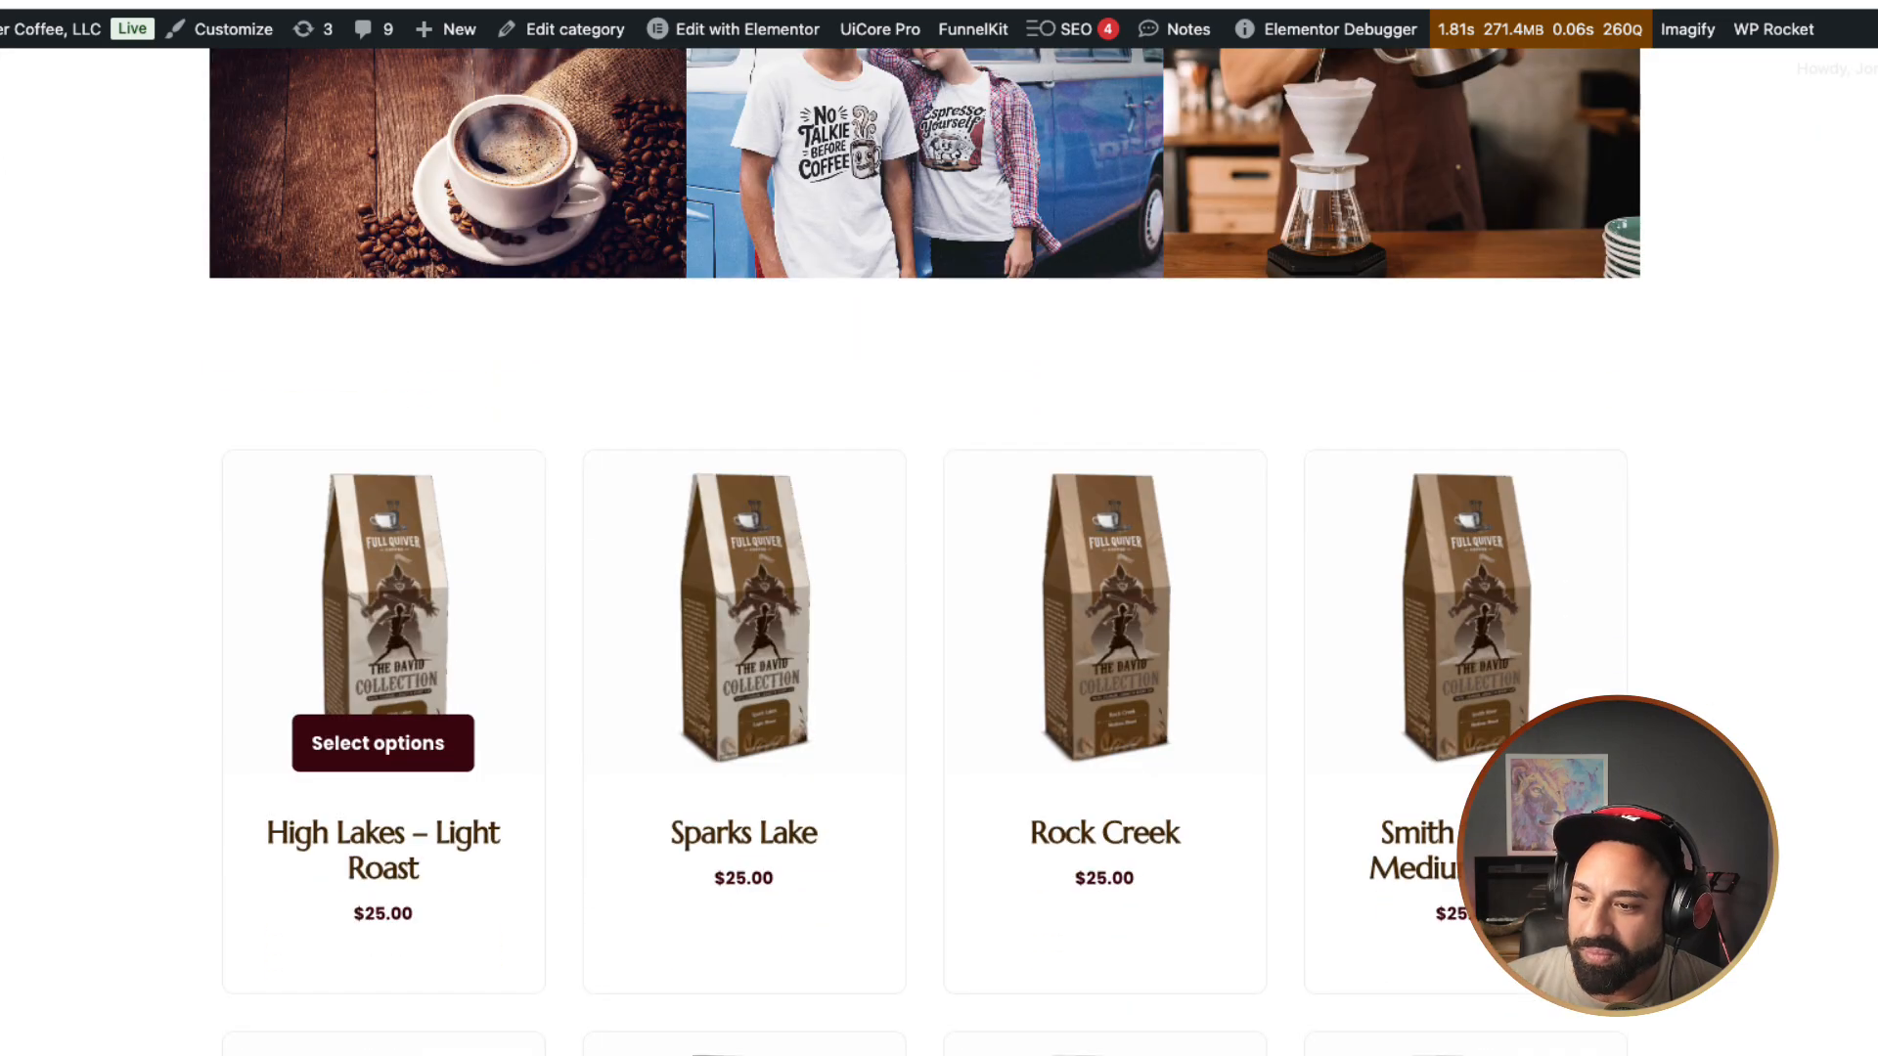
scroll(744, 469, "down", 3)
scroll(1464, 587, "down", 5)
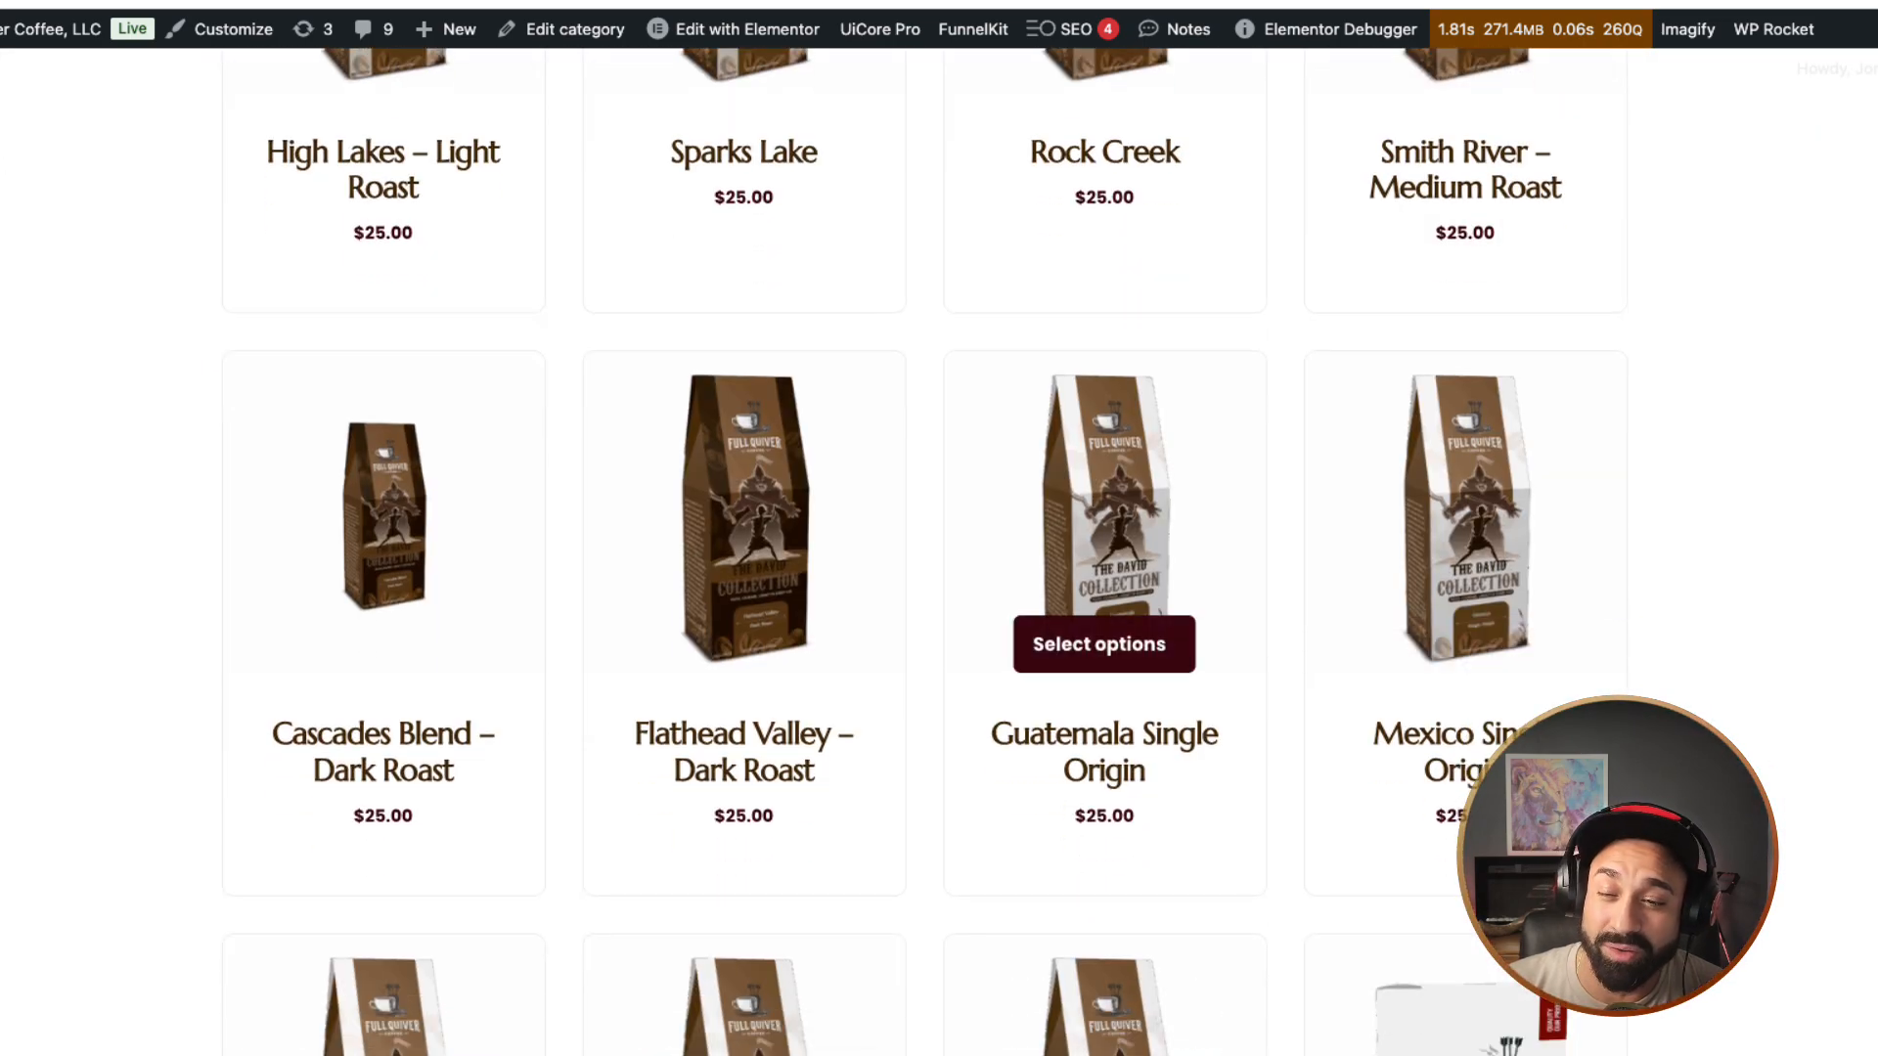
scroll(1103, 644, "down", 5)
scroll(1102, 861, "up", 5)
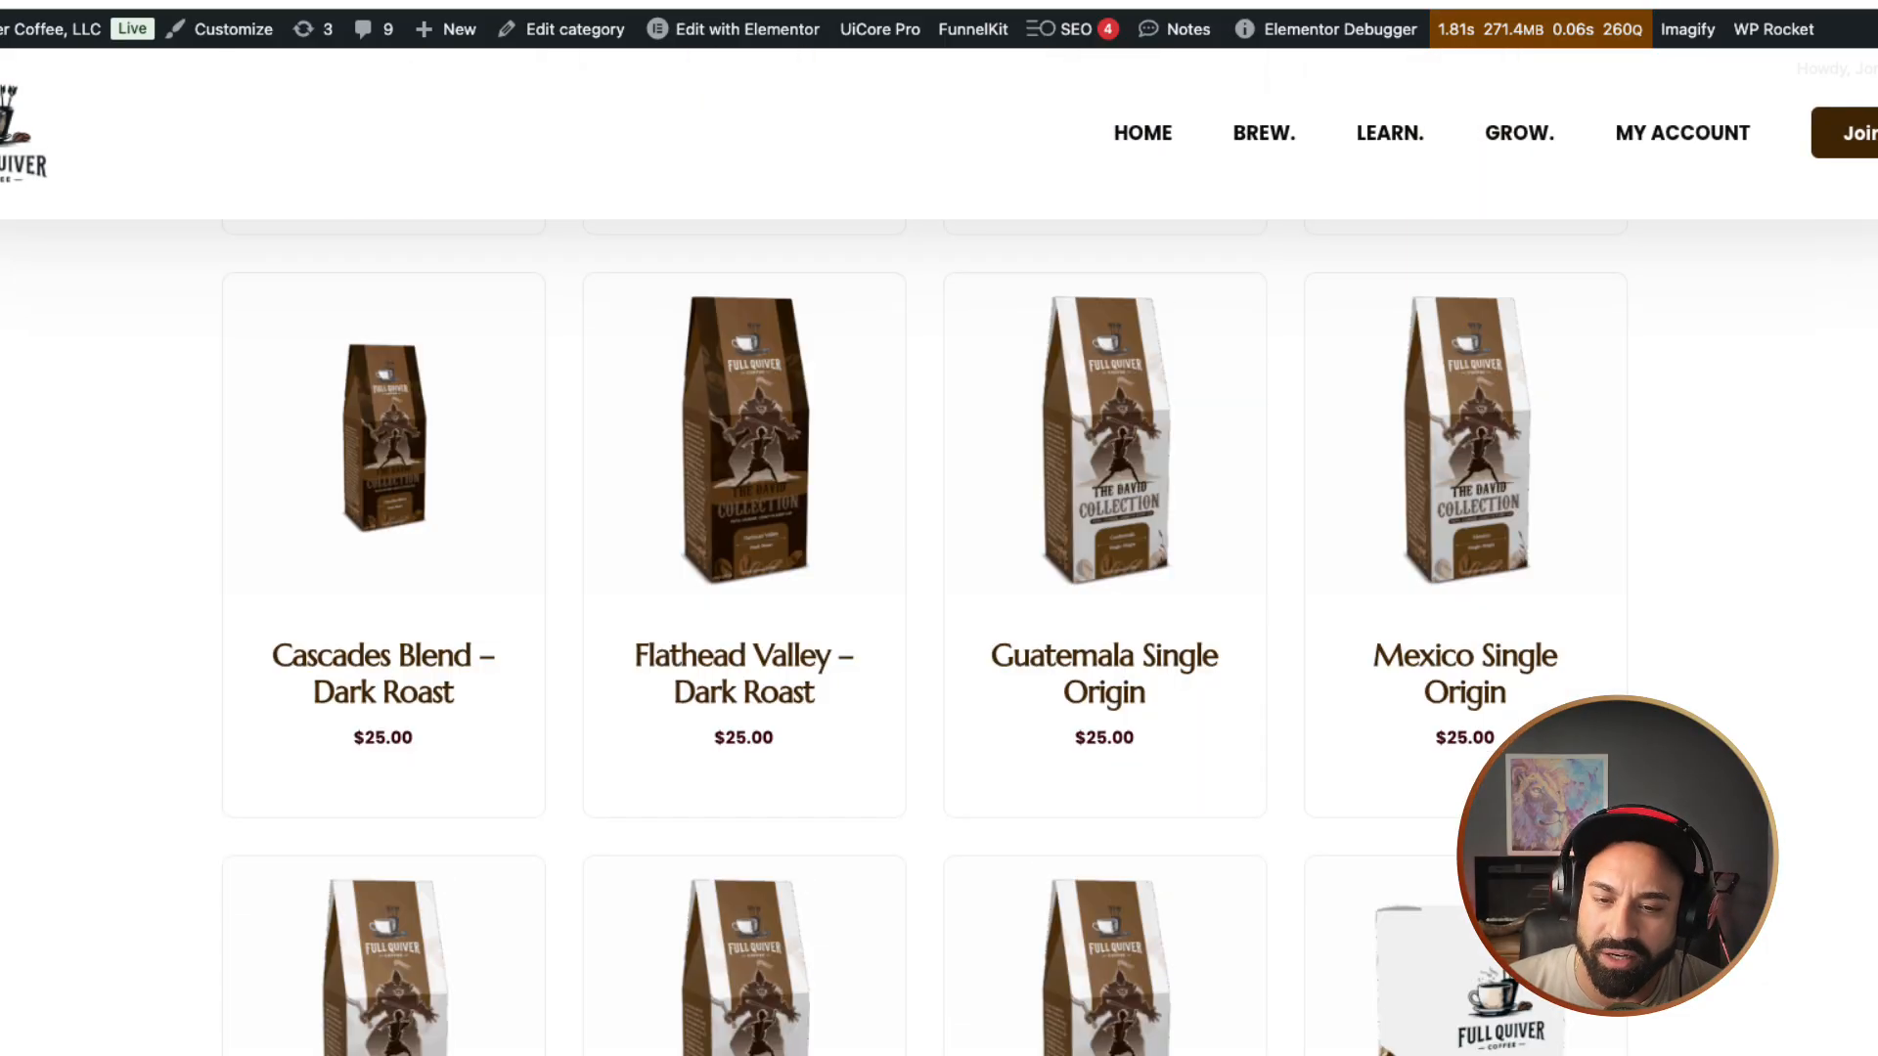
scroll(1464, 733, "up", 2)
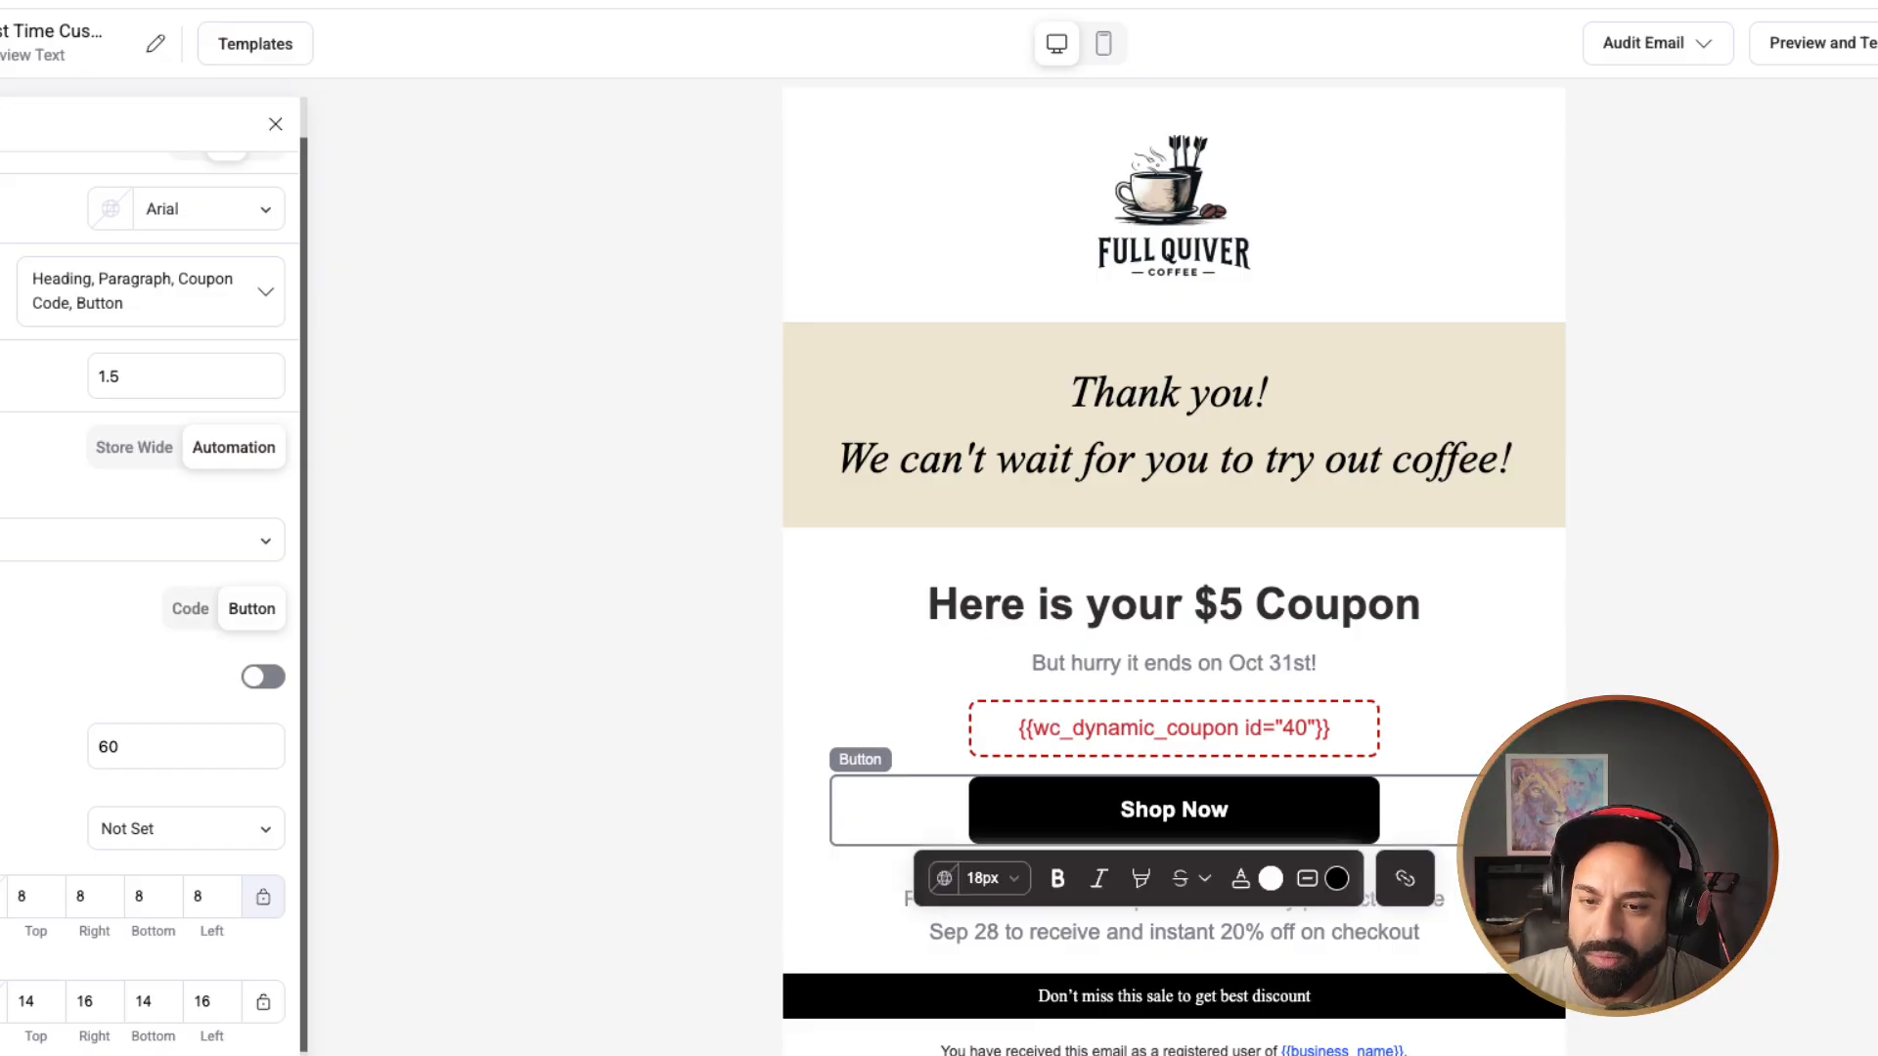
Step: Change the Shop Now button's background color to yellow #fcb900
left_click(1122, 810)
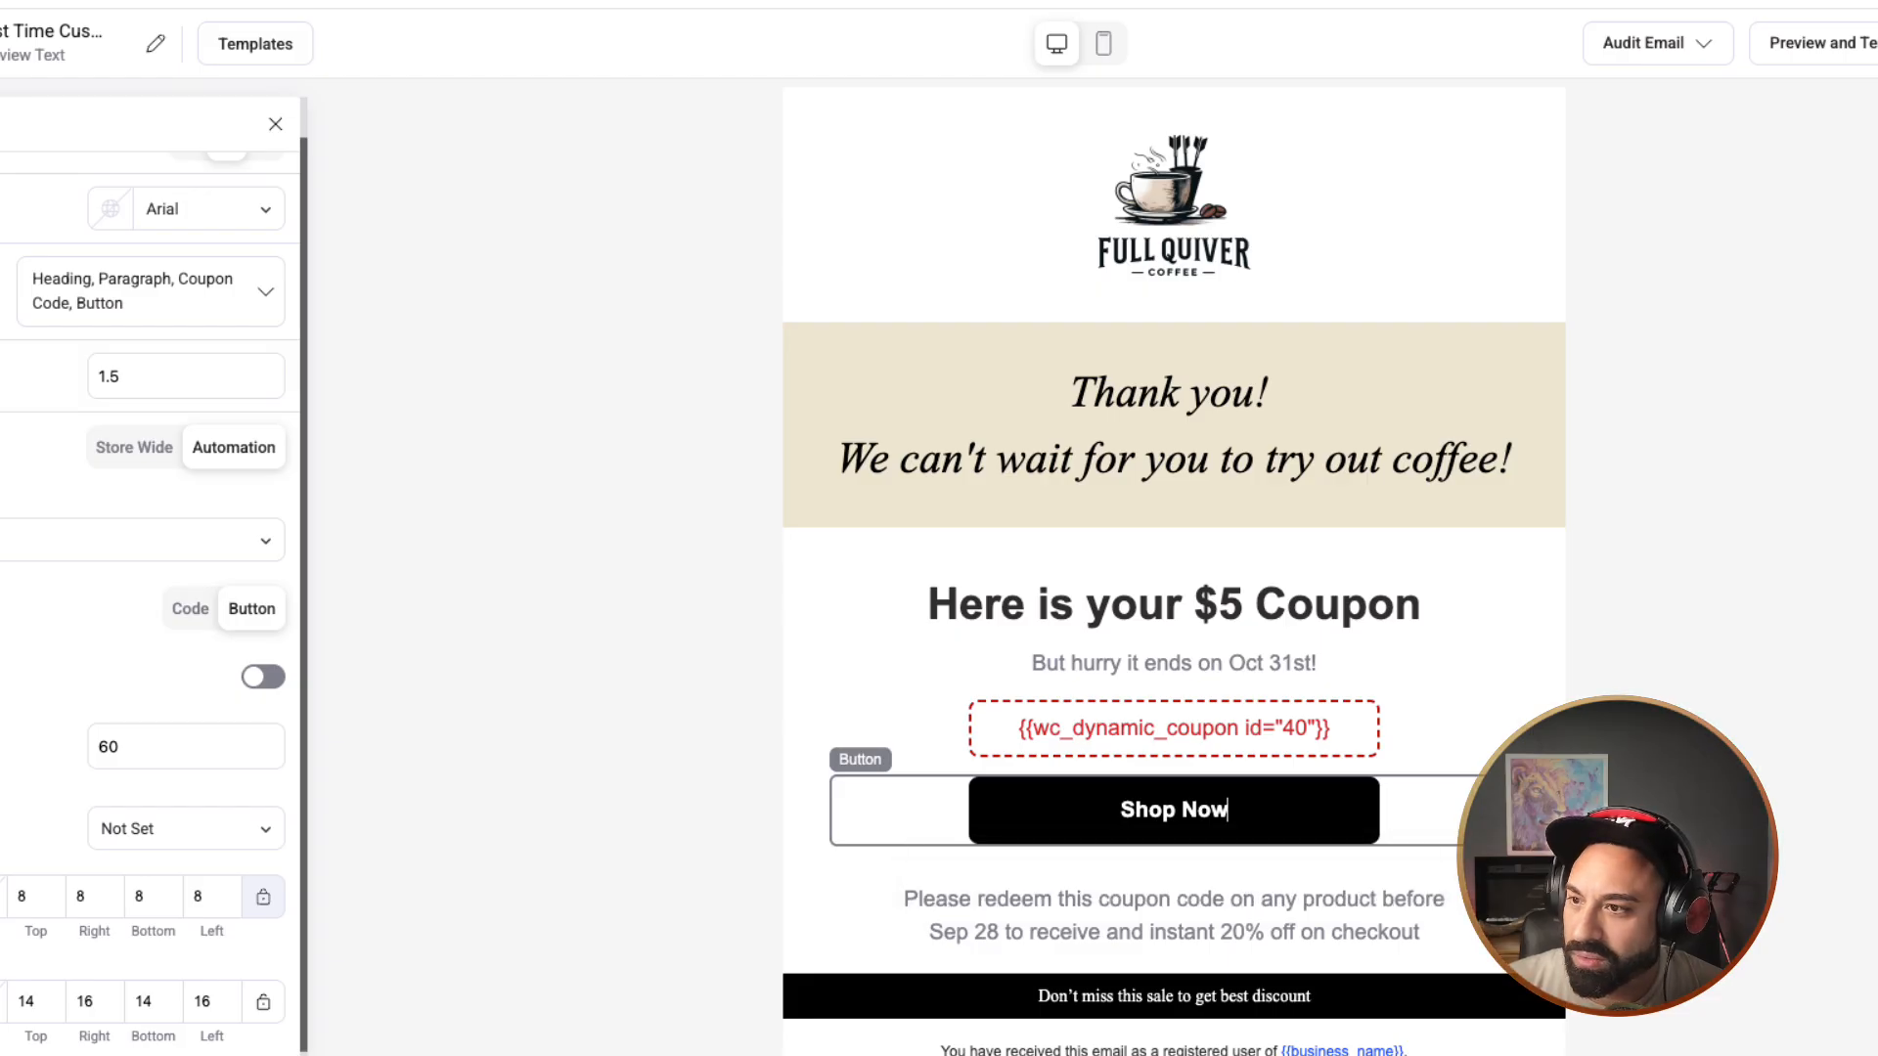
left_click(1336, 878)
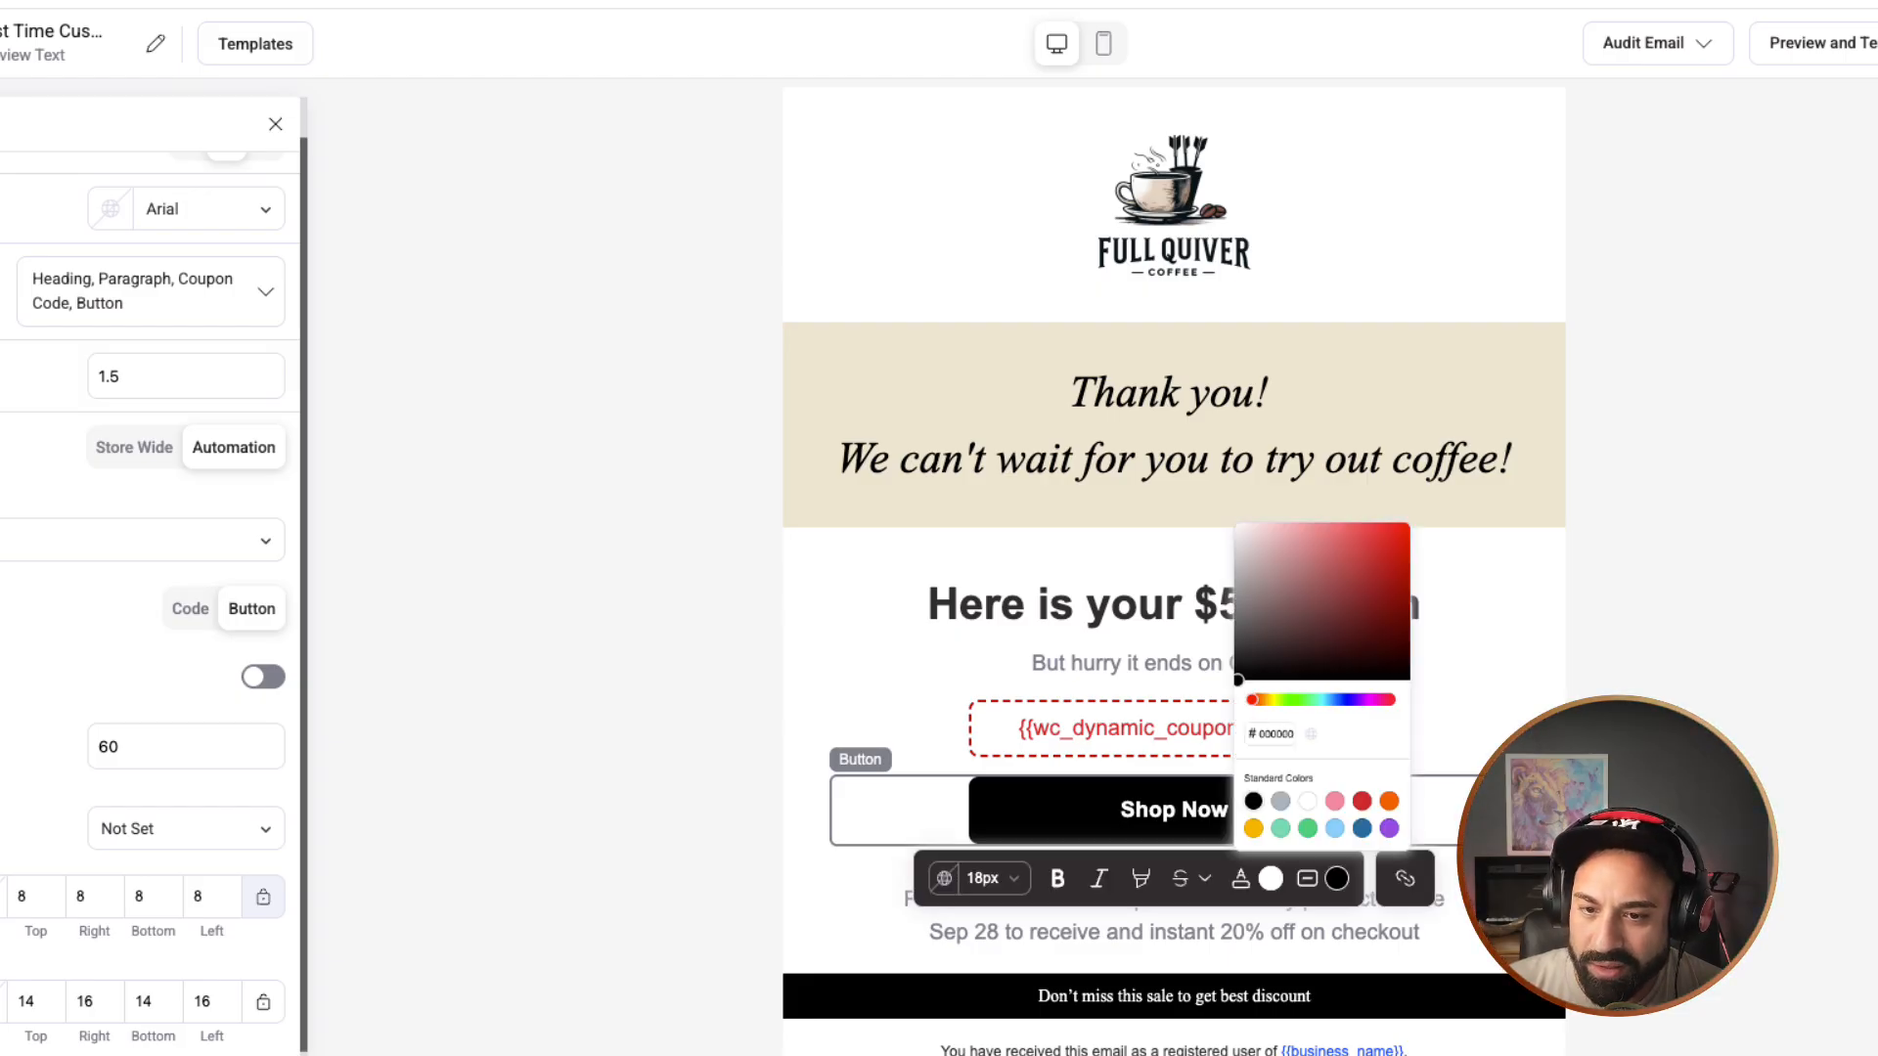
left_click(1425, 789)
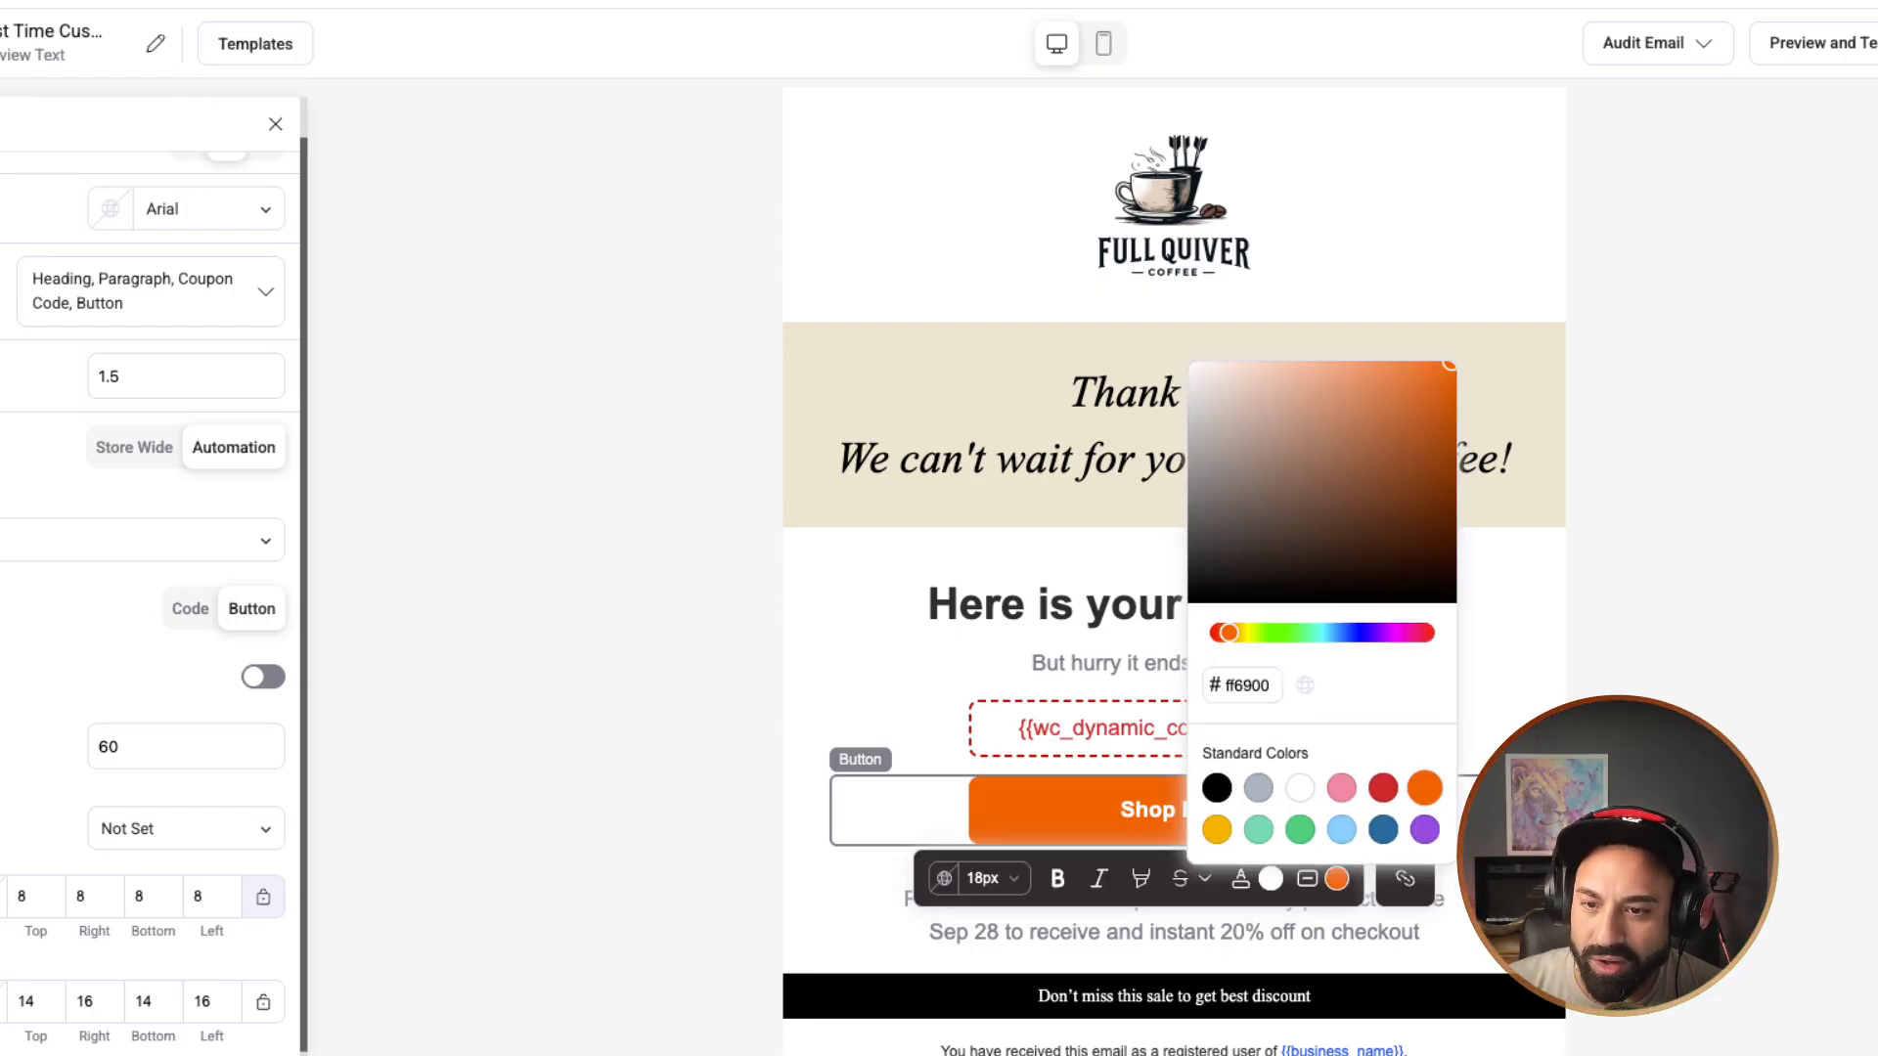
left_click(1217, 830)
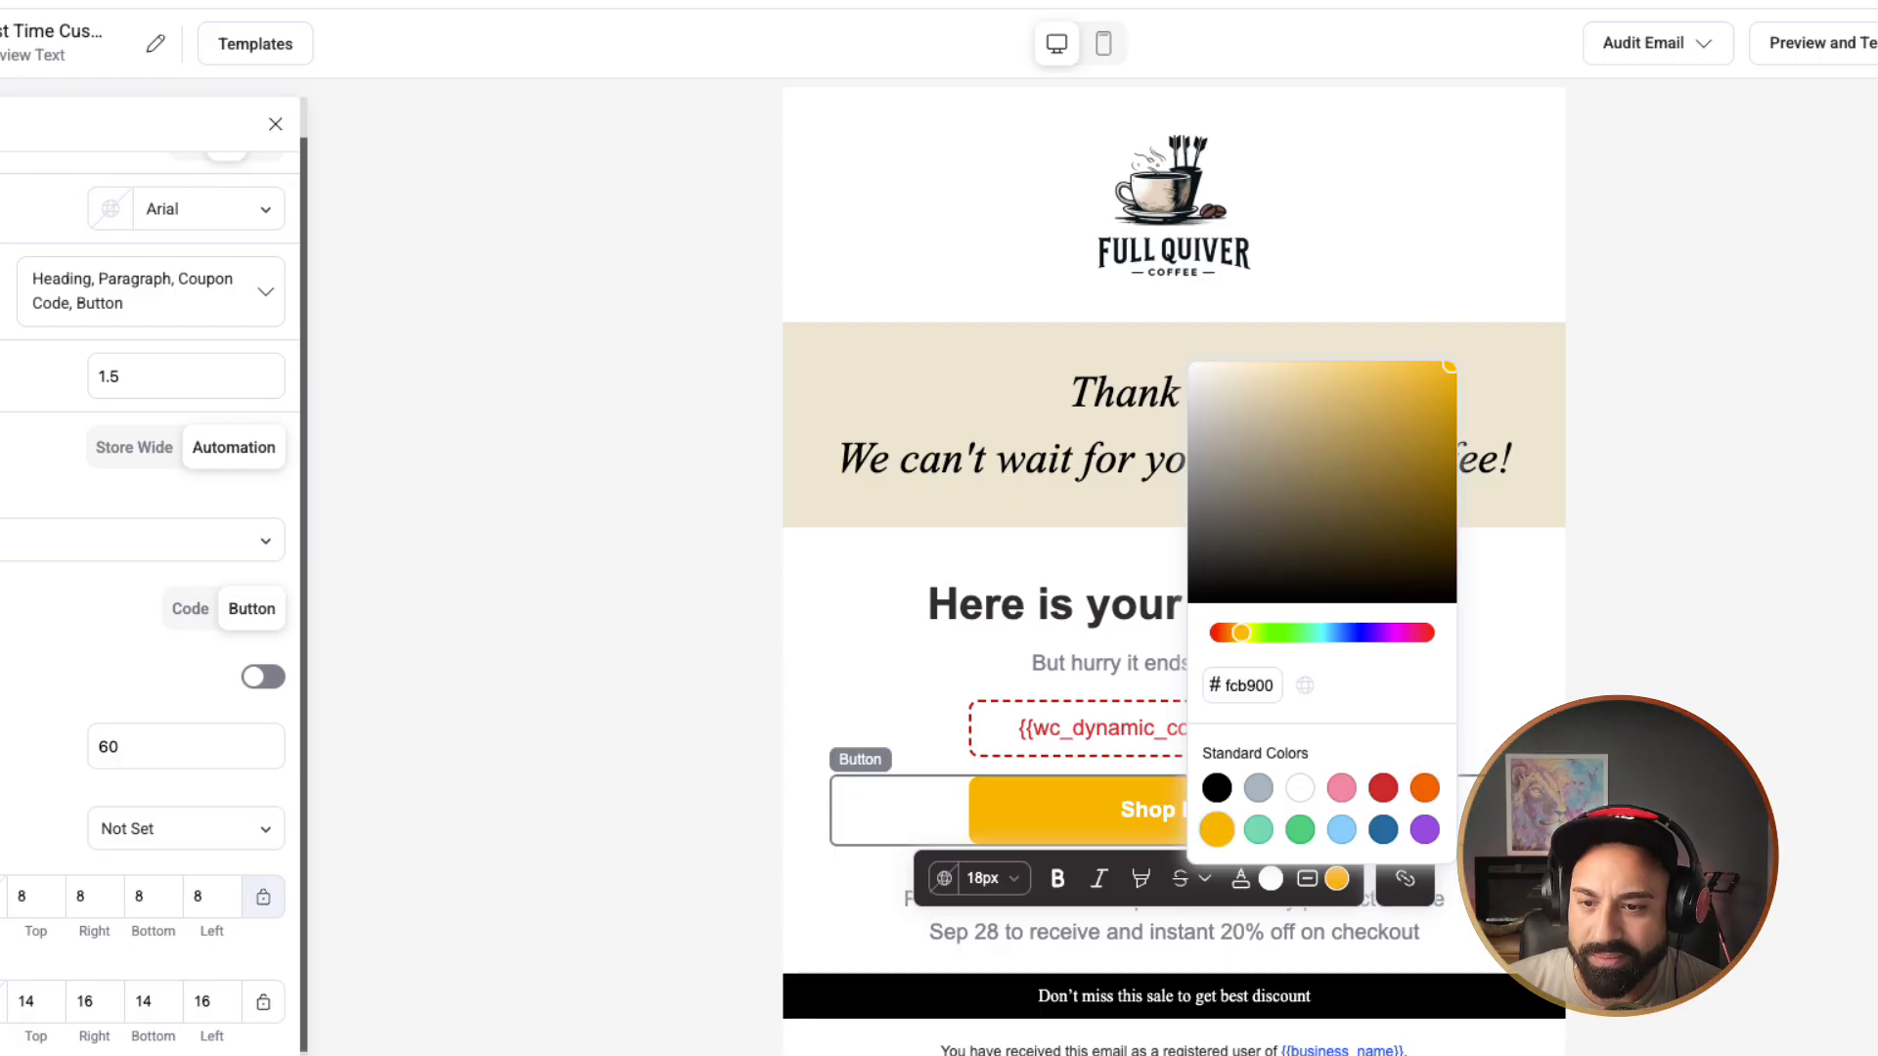
Step: Replace the yellow button's label with "Try Our Coffee"
left_click(1121, 810)
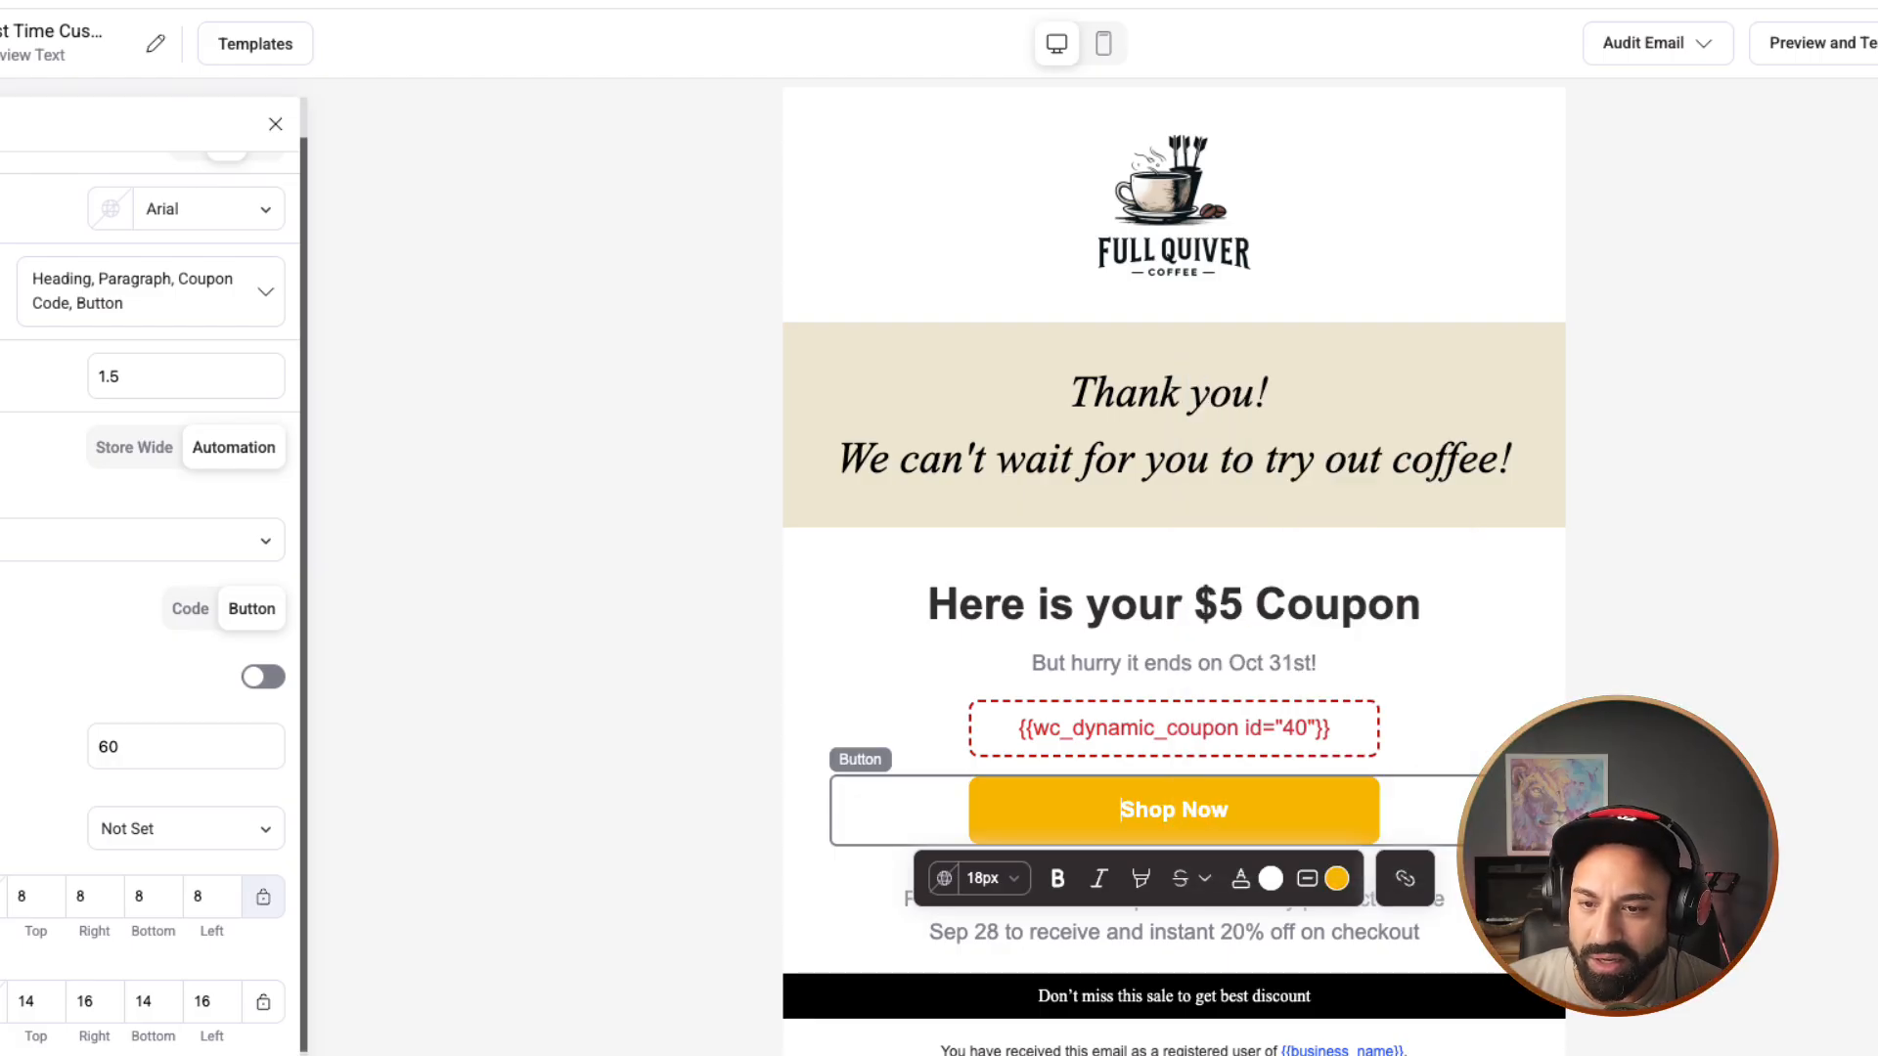
key("ctrl+a")
type("Try Our ")
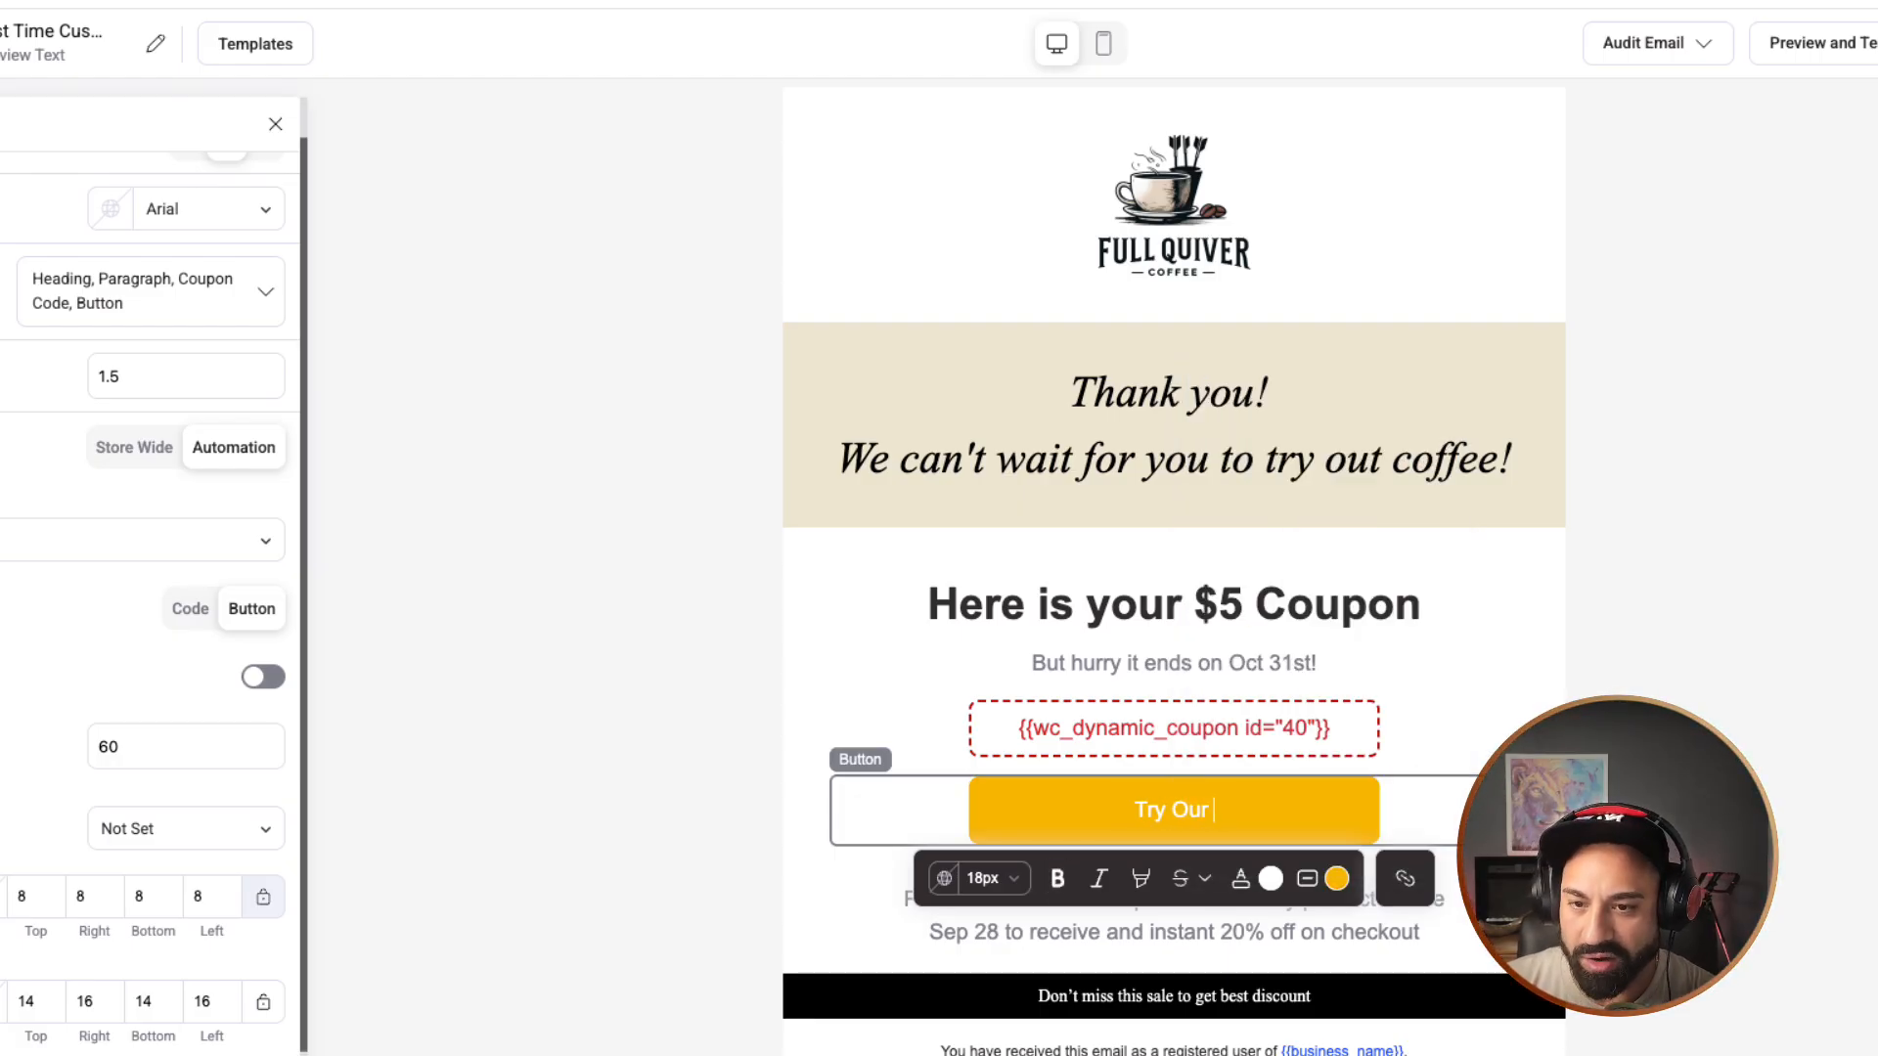
type("Coffee")
key("ctrl+a")
key("Left")
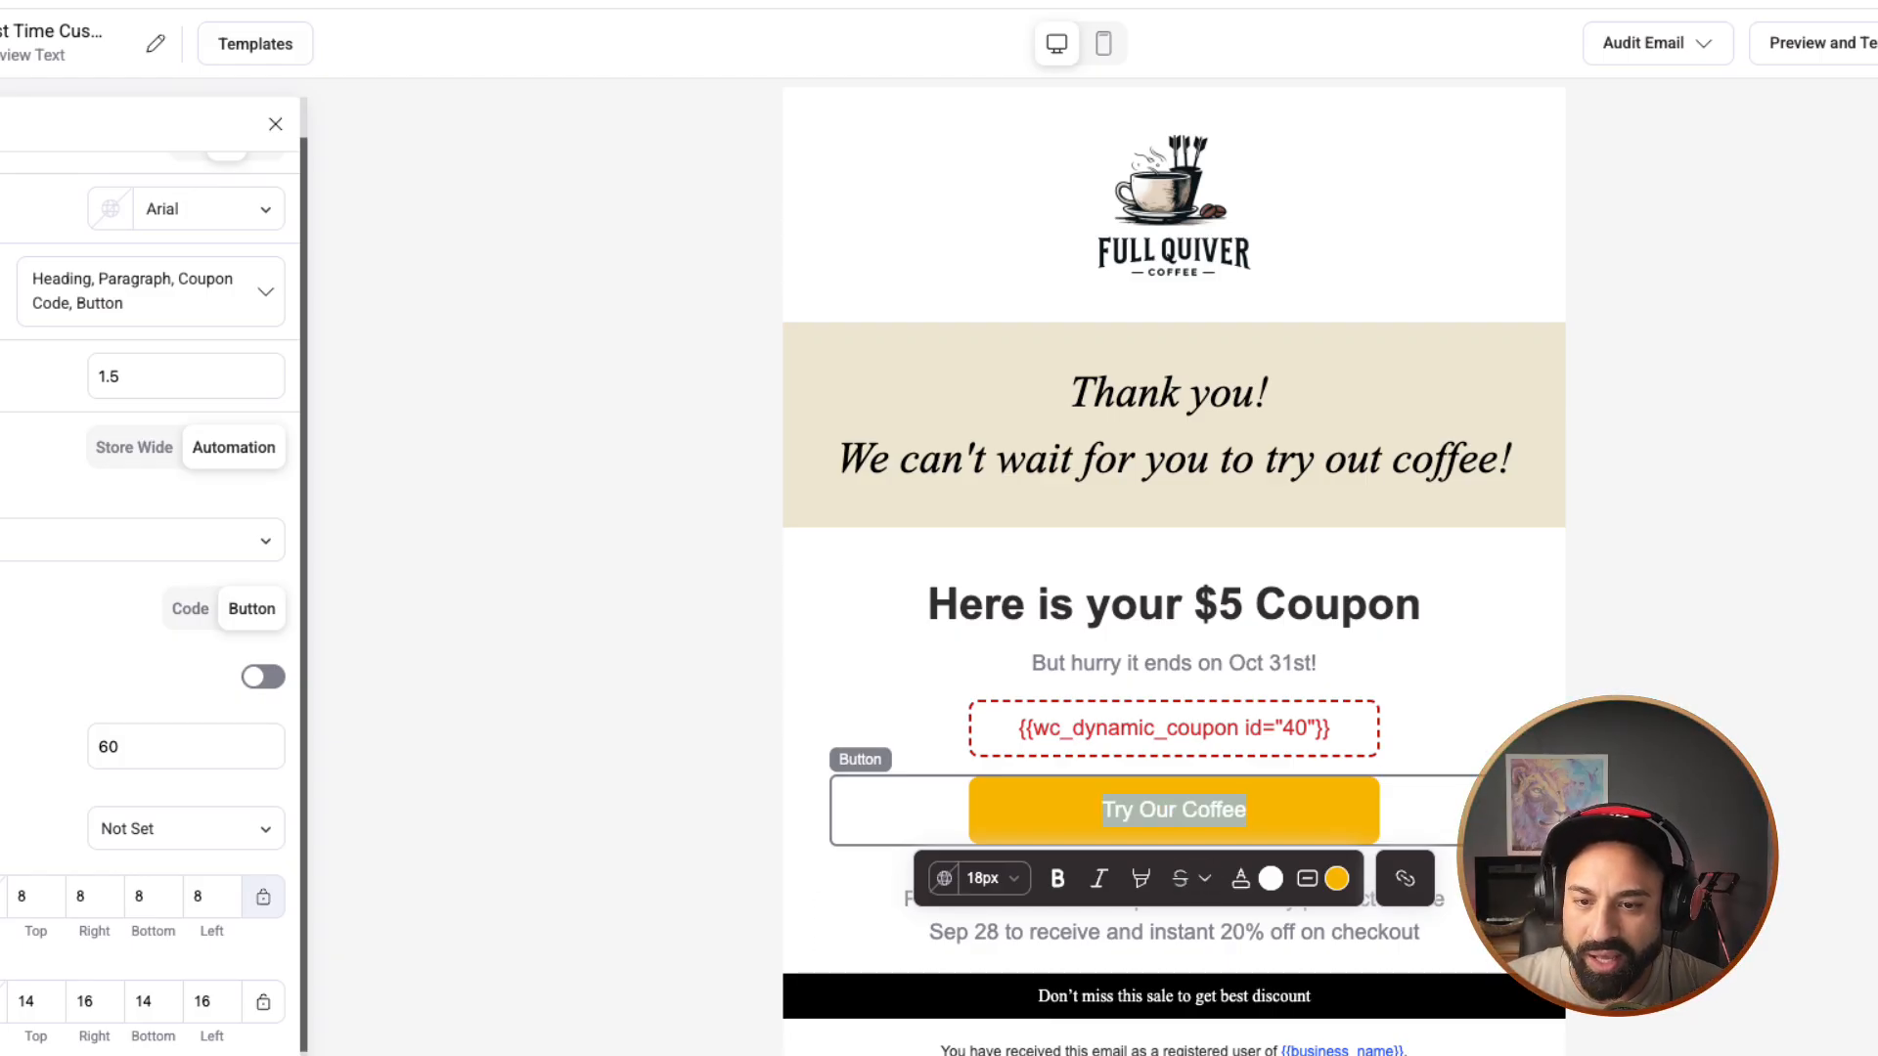
left_click(708, 721)
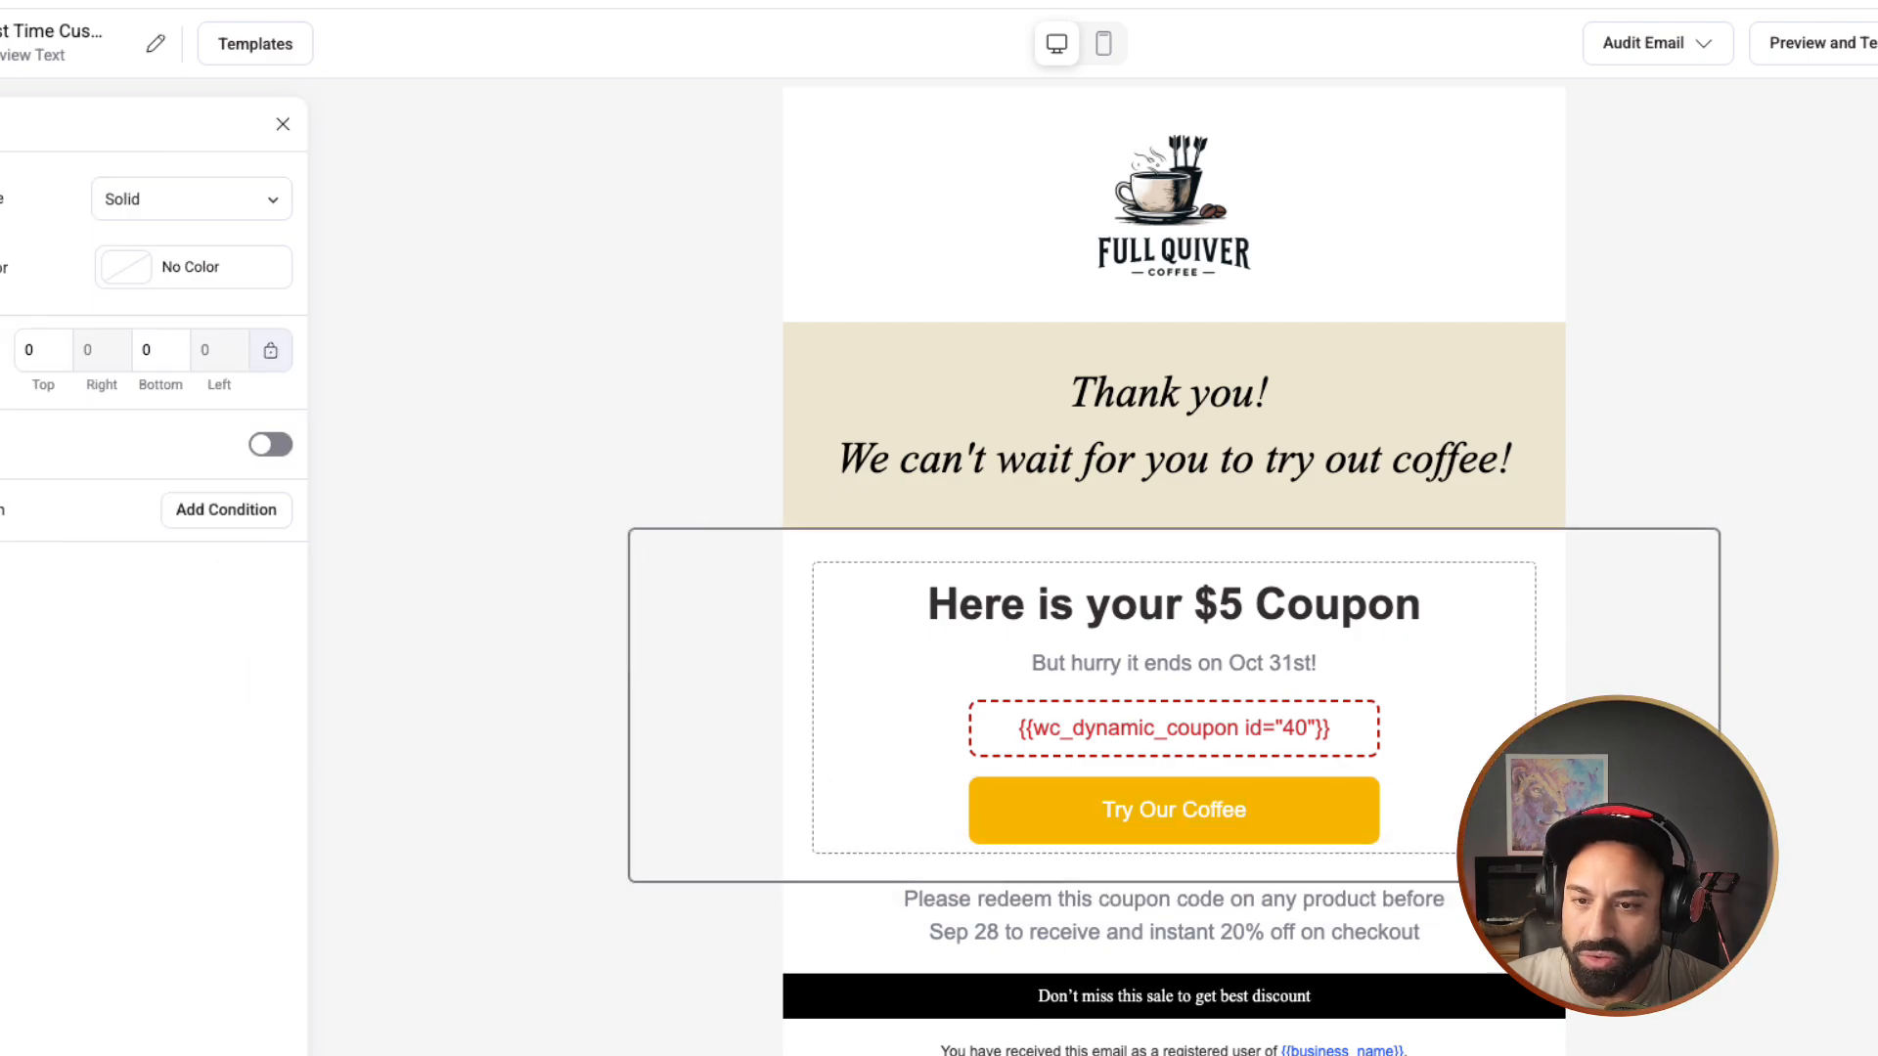
Step: In the coupon redemption text below the Try Our Coffee button, change "product" to "coffee product"
scroll(1174, 841, "down", 1)
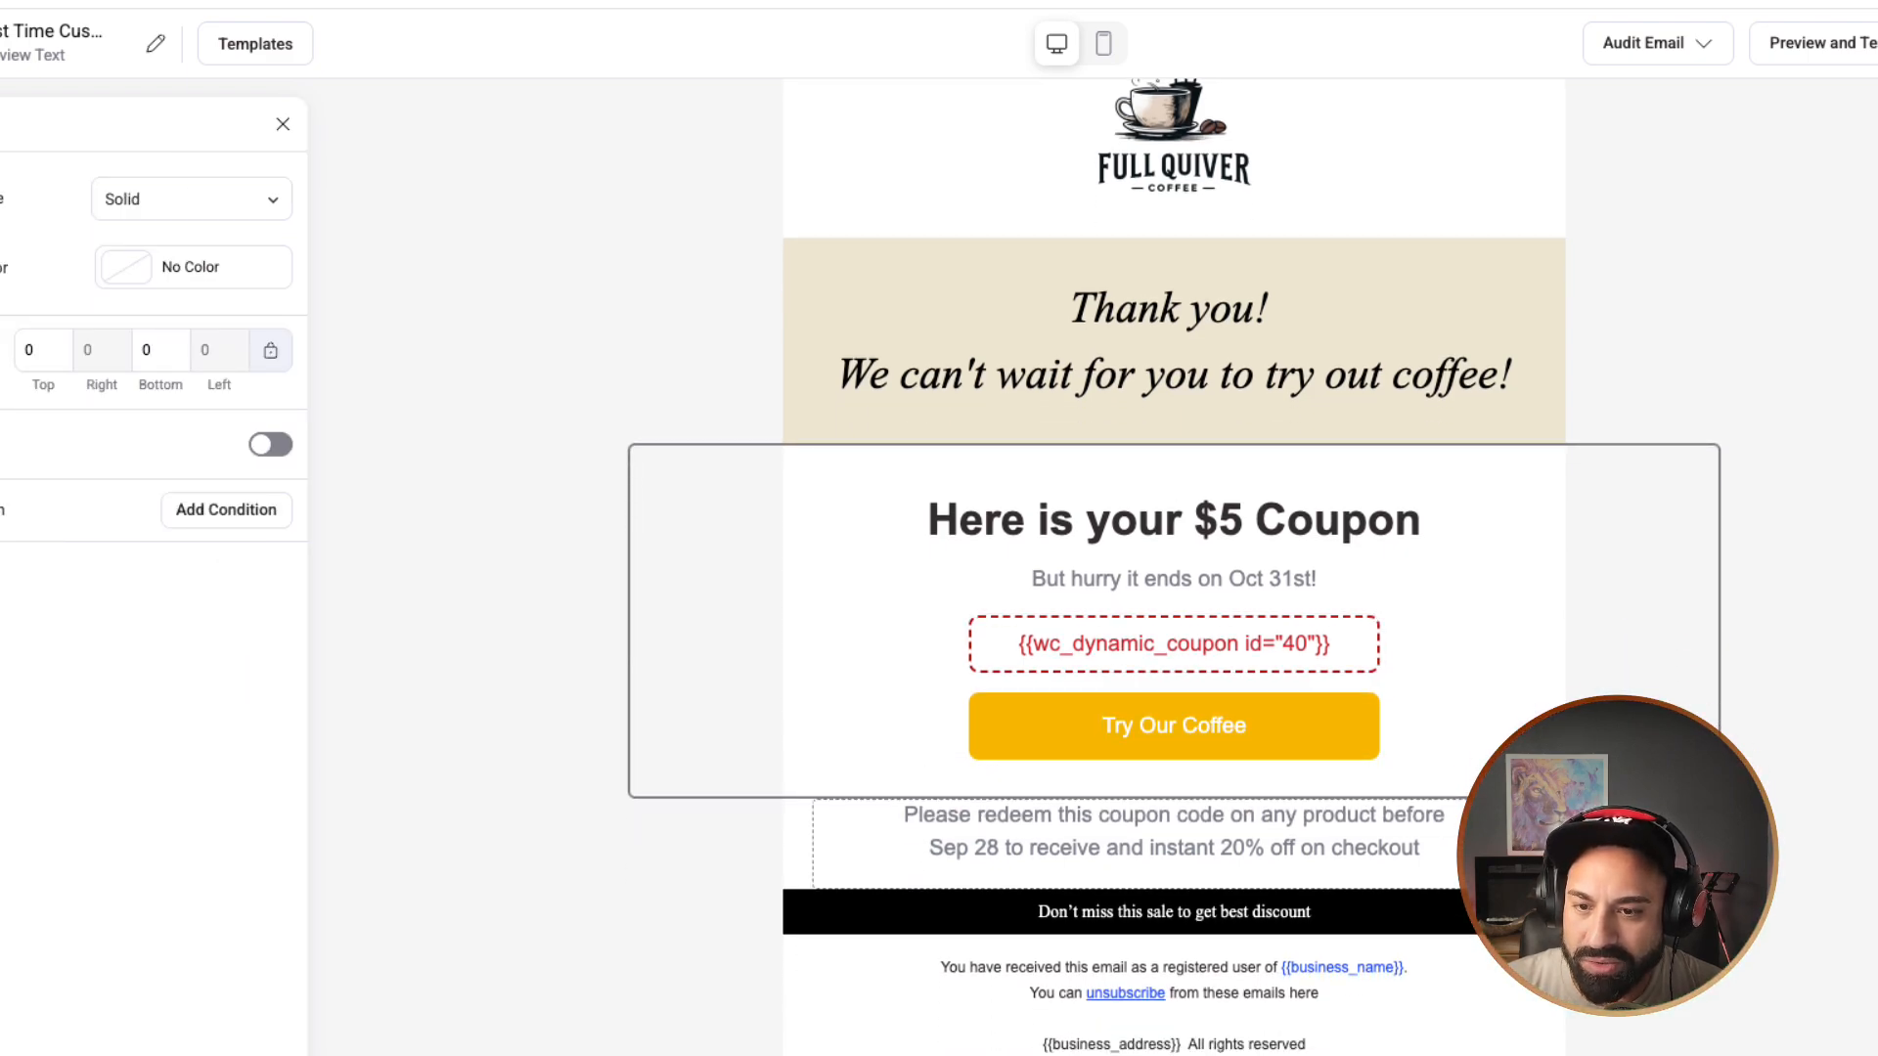
double_click(1338, 815)
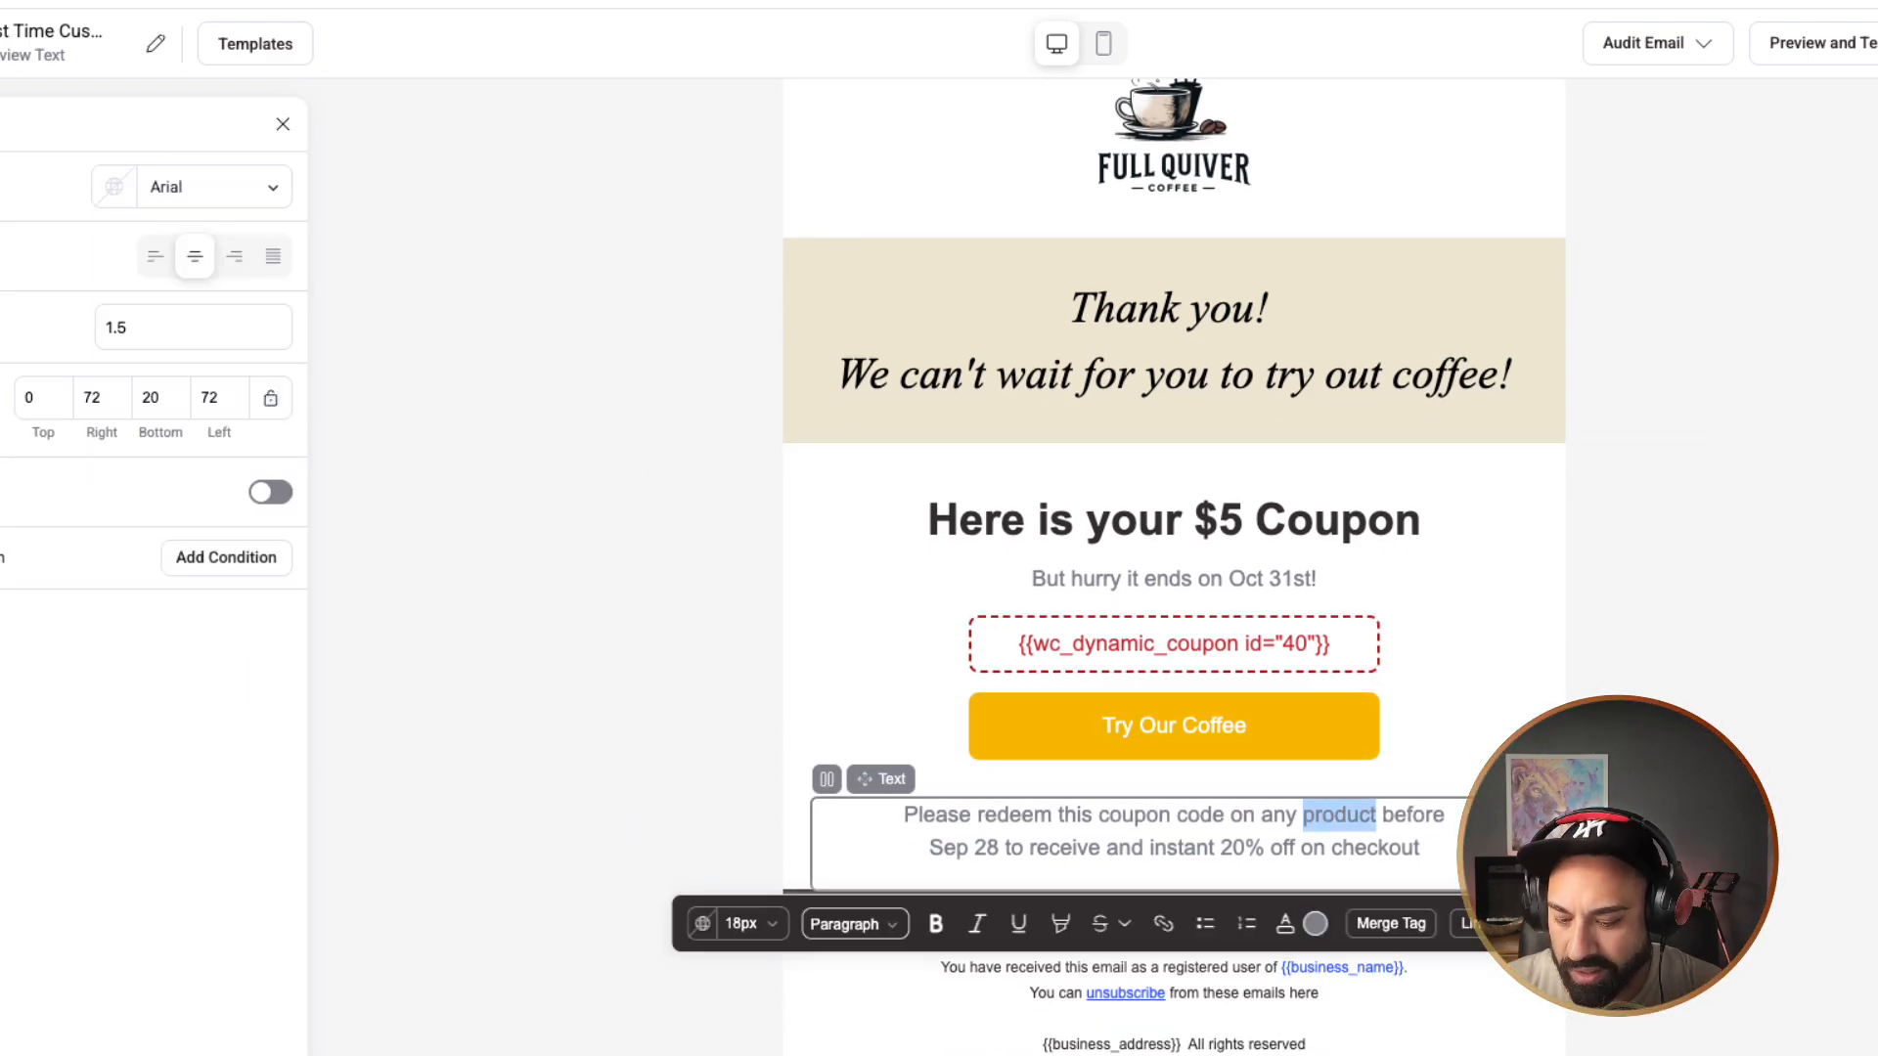
type("coffee product")
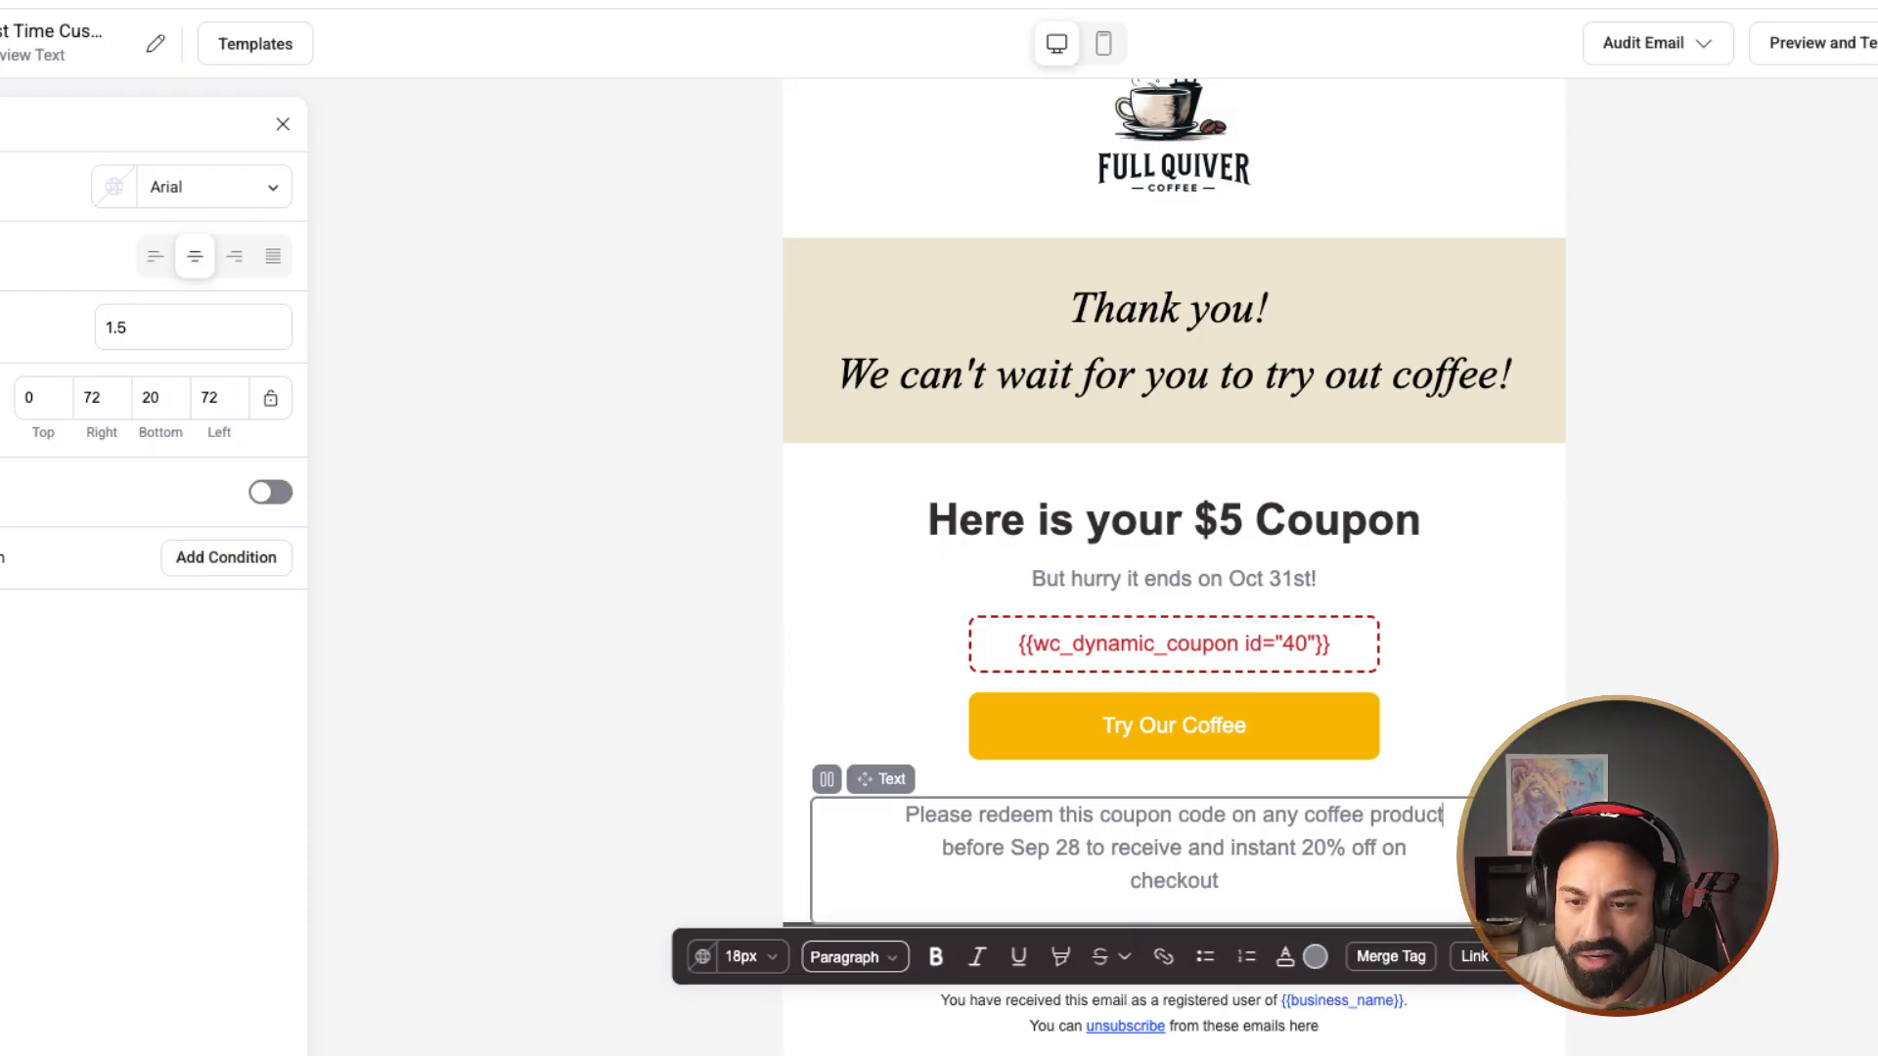
Step: Change the redemption deadline in that text to "Oct 31"
key("shift+Right")
key("shift+Right")
key("shift+Right")
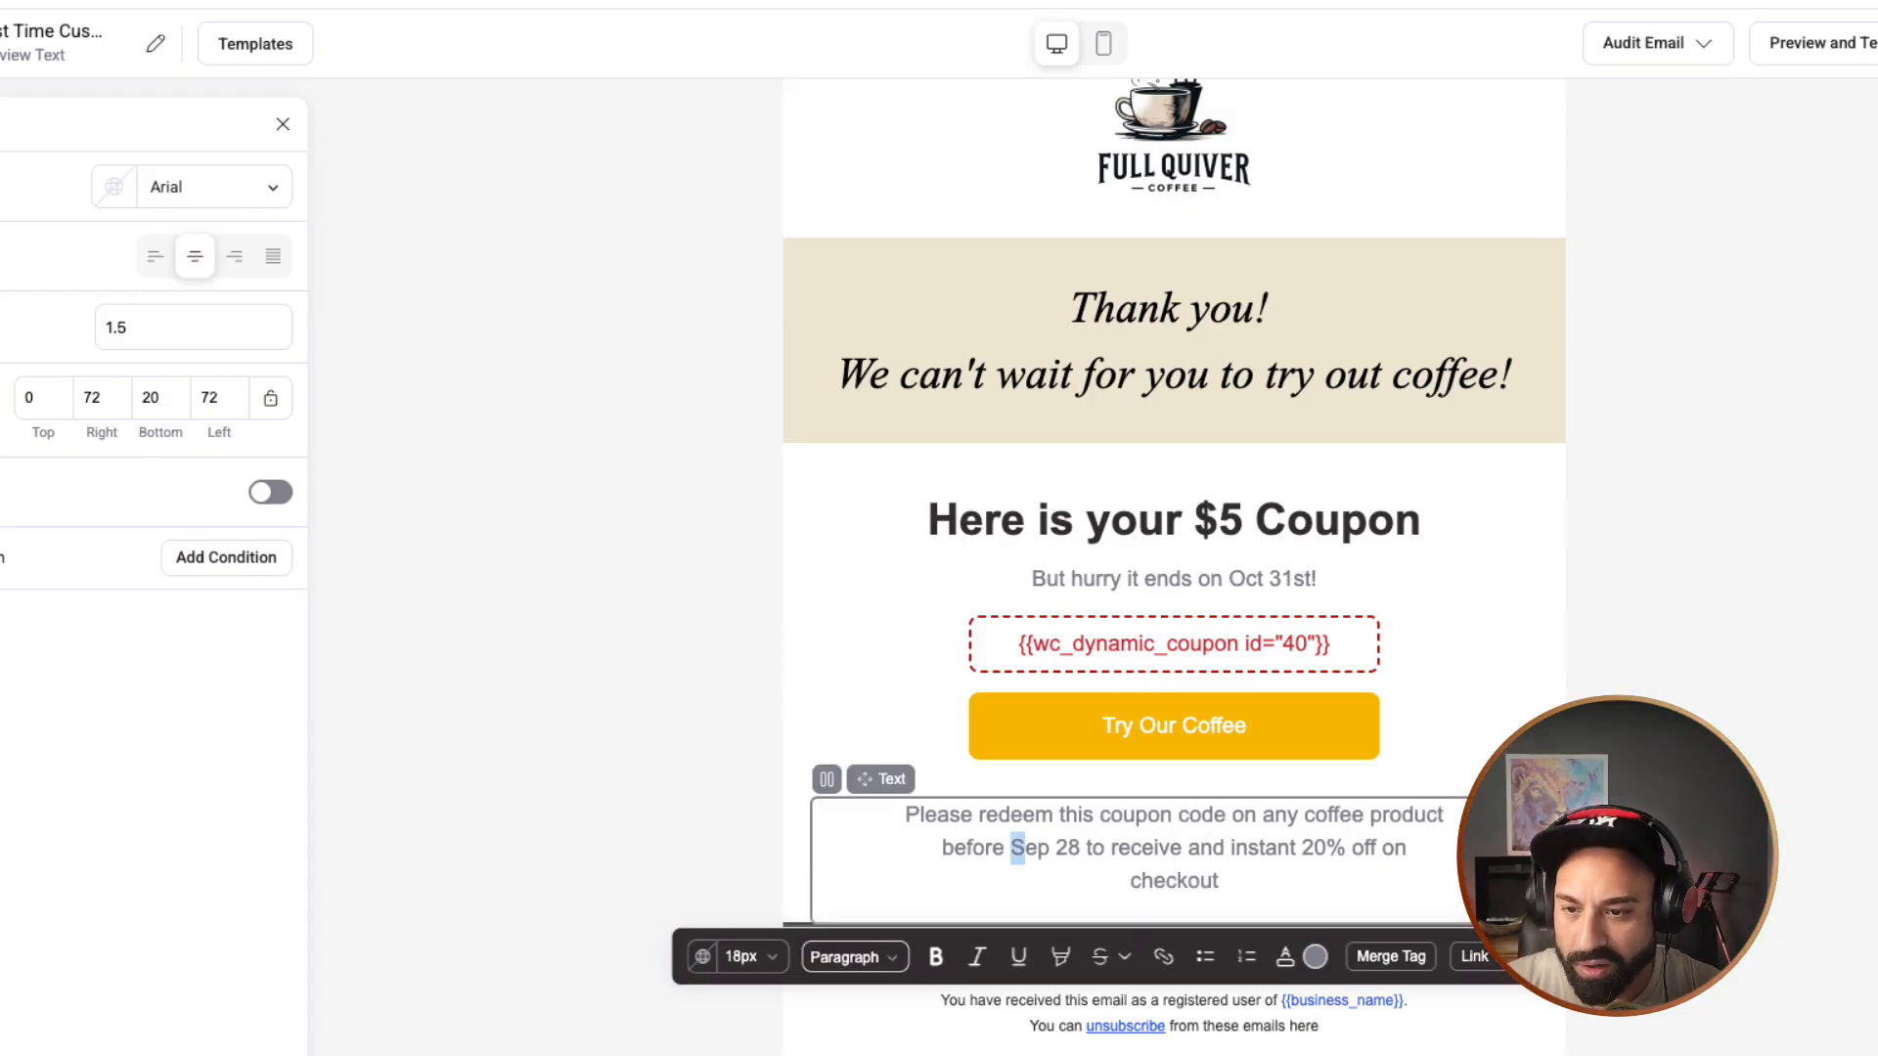
type("Oct")
key("shift+Right")
key("shift+Right")
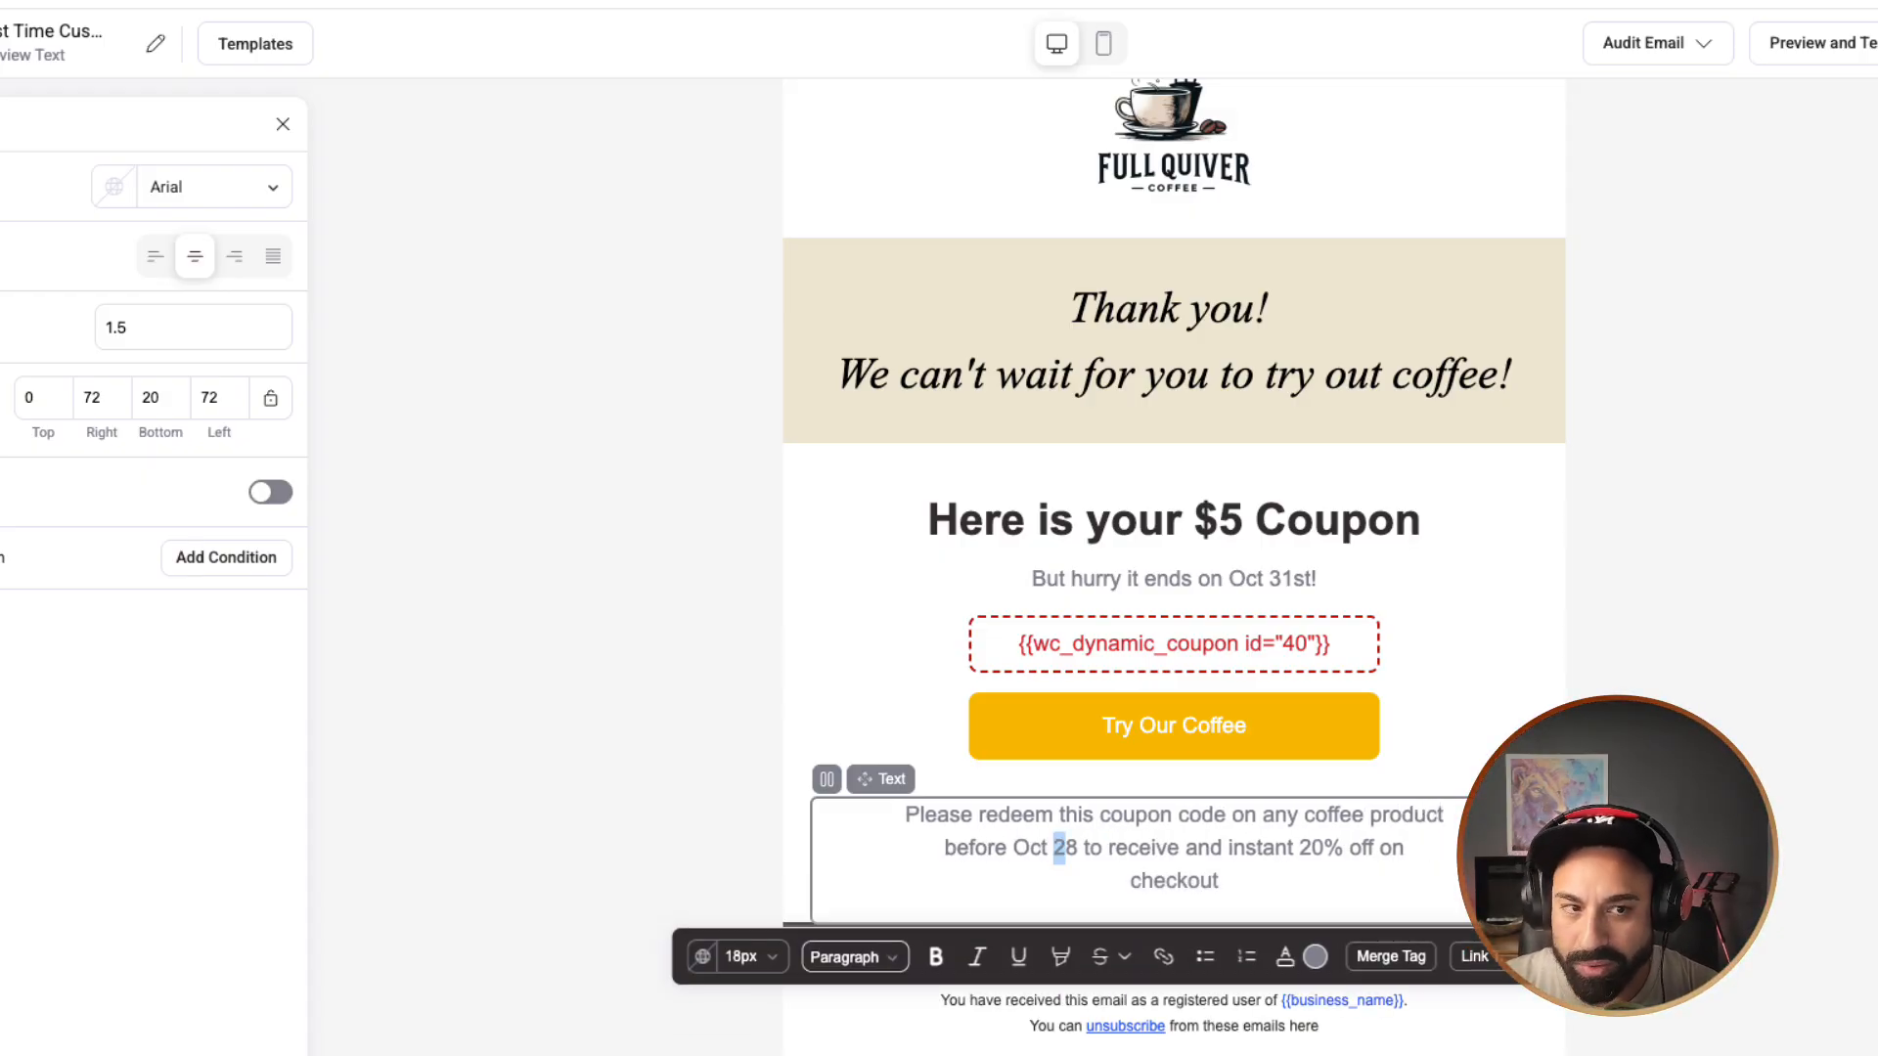
type("31")
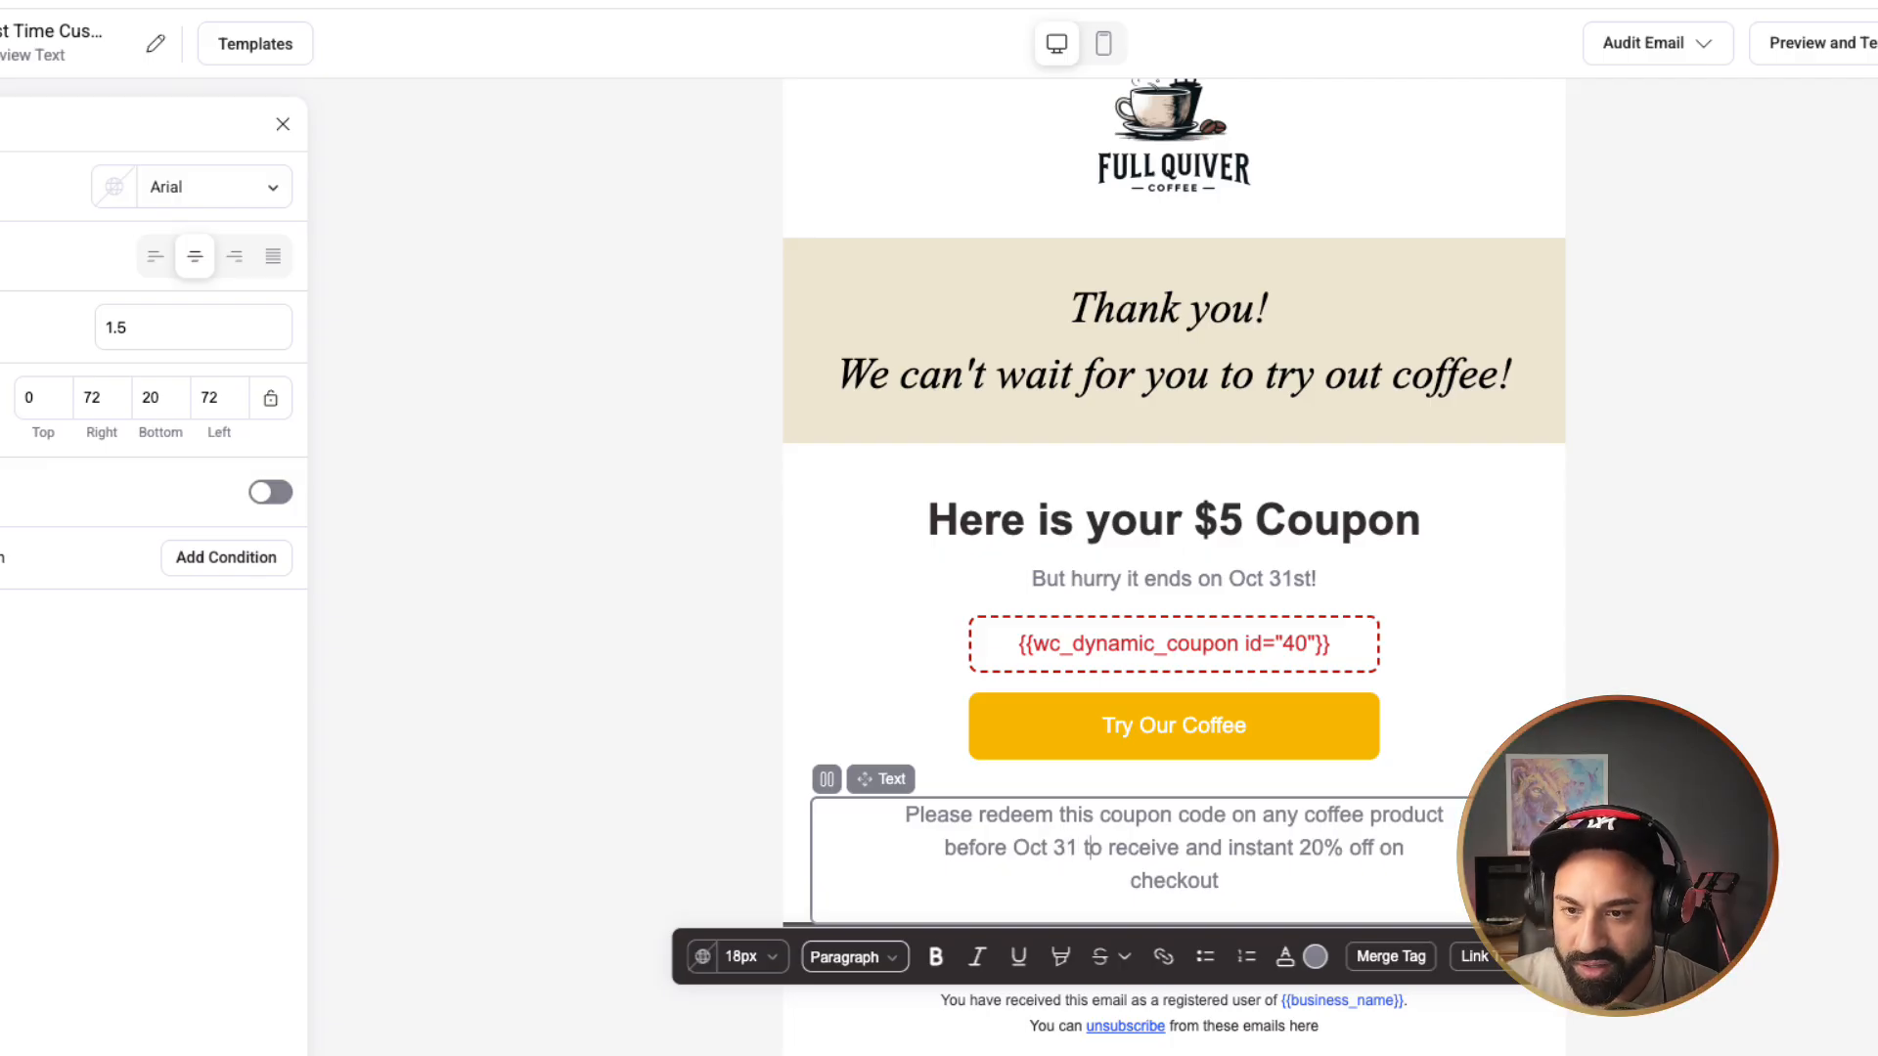
Step: Replace the percentage discount in the redemption text with "$5" and end the sentence with a period
key("Right")
key("Right")
key("Right")
key("Right")
key("Right")
key("Right")
key("Right")
key("Right")
key("Right")
key("Right")
key("Right")
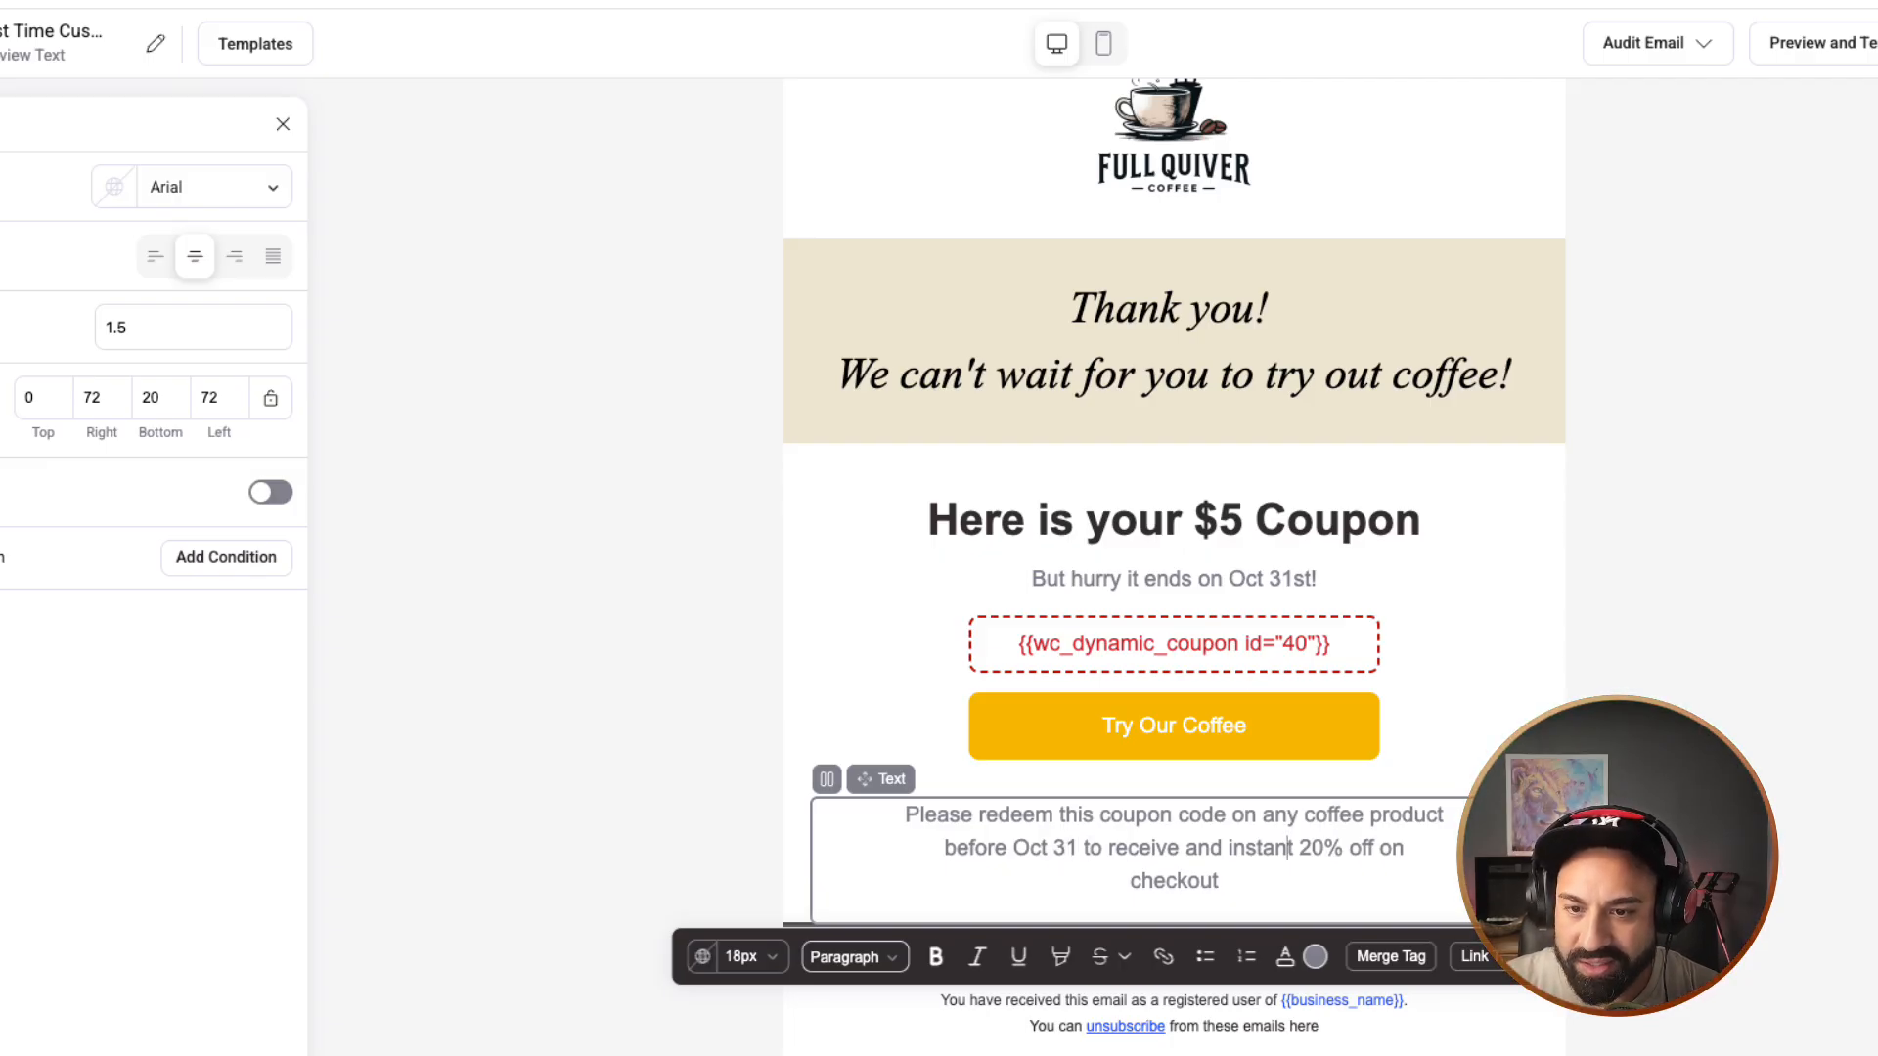
key("Right")
key("Right")
key("shift+Right")
key("shift+Right")
key("shift+Right")
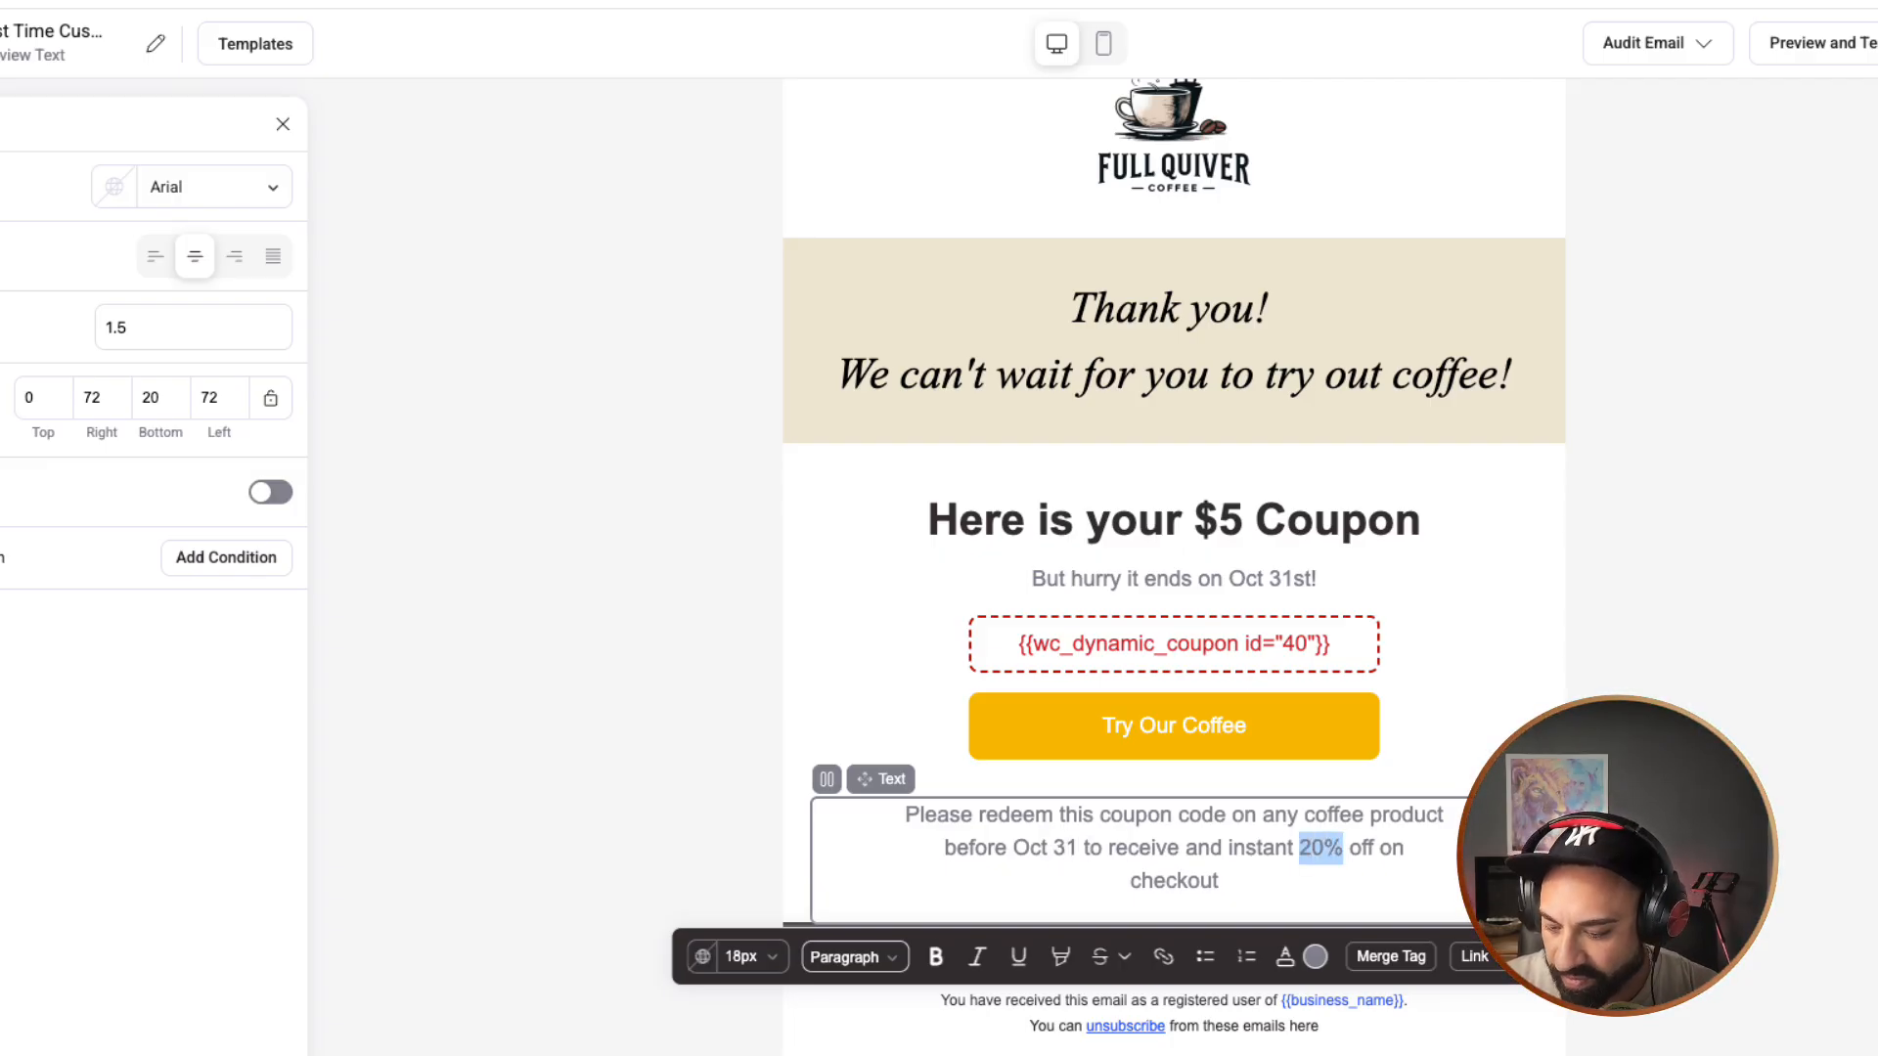
type("$5")
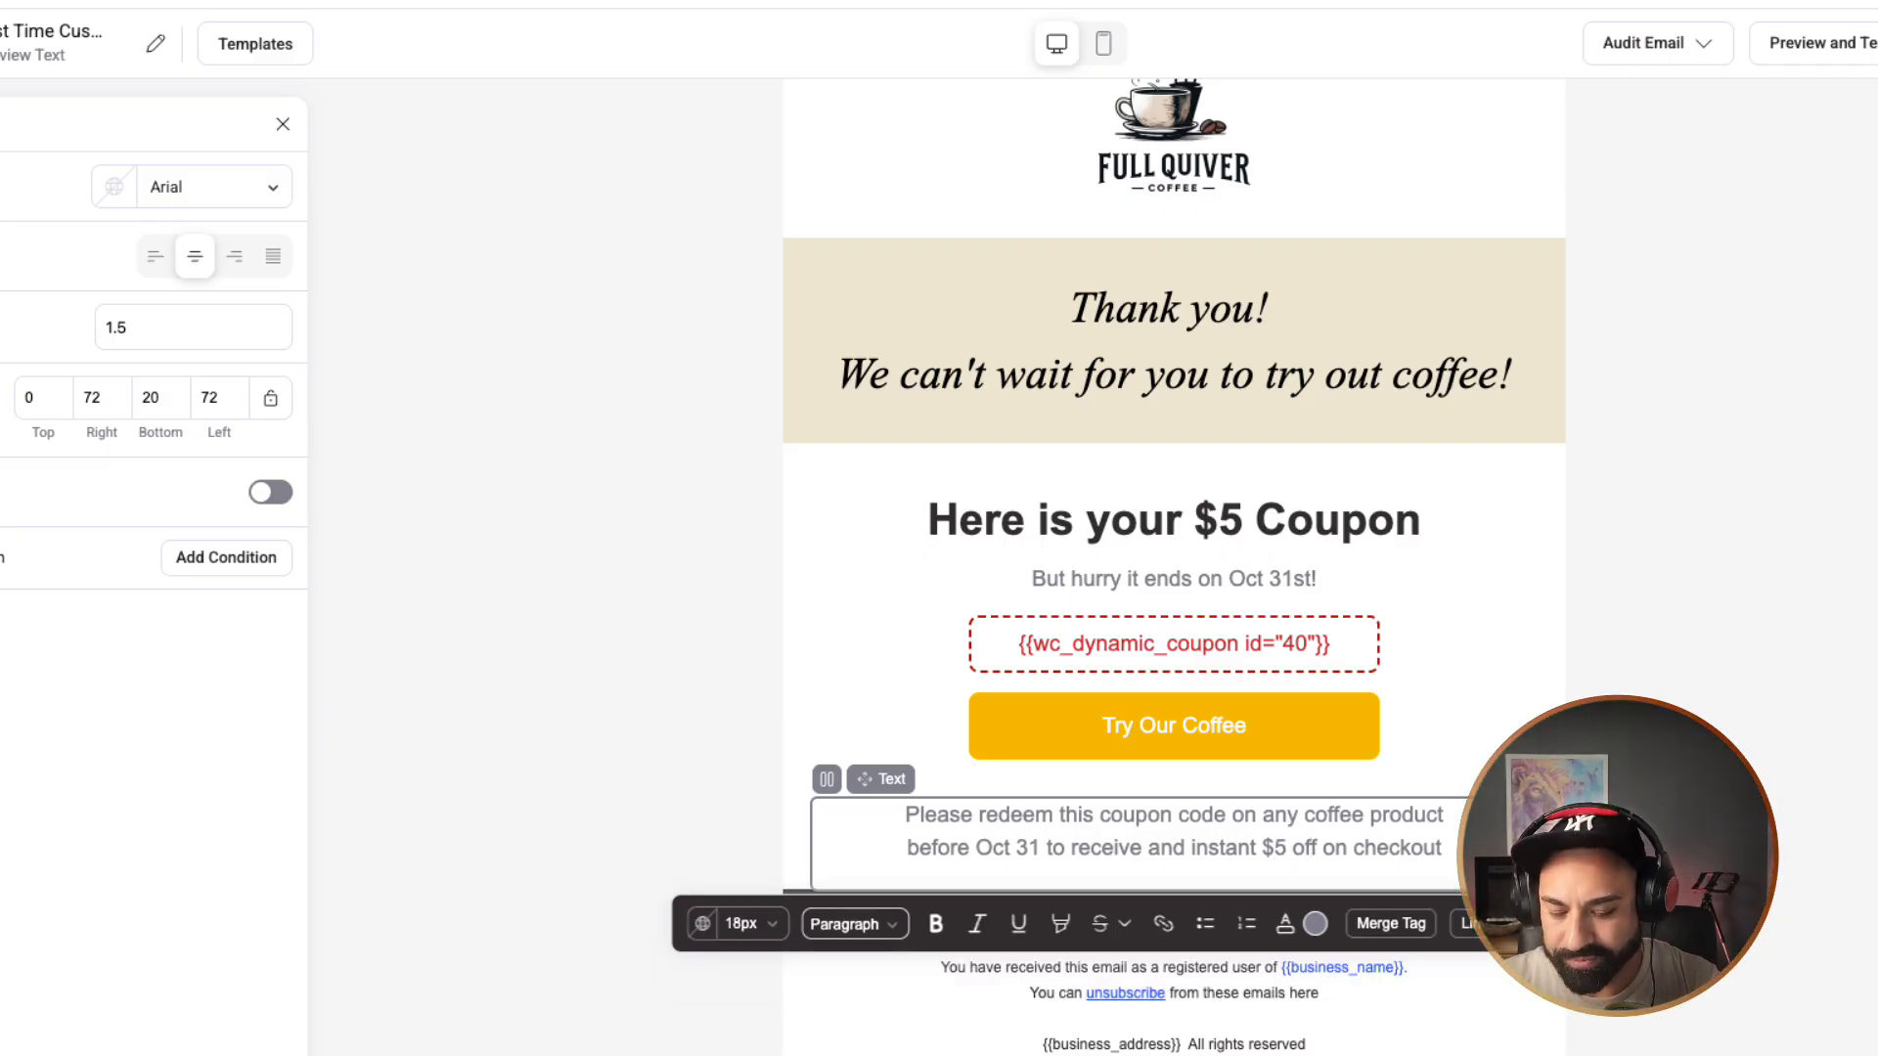
key("Right")
key("Right")
key("Right")
key("Right")
key("Right")
key("Right")
key("Right")
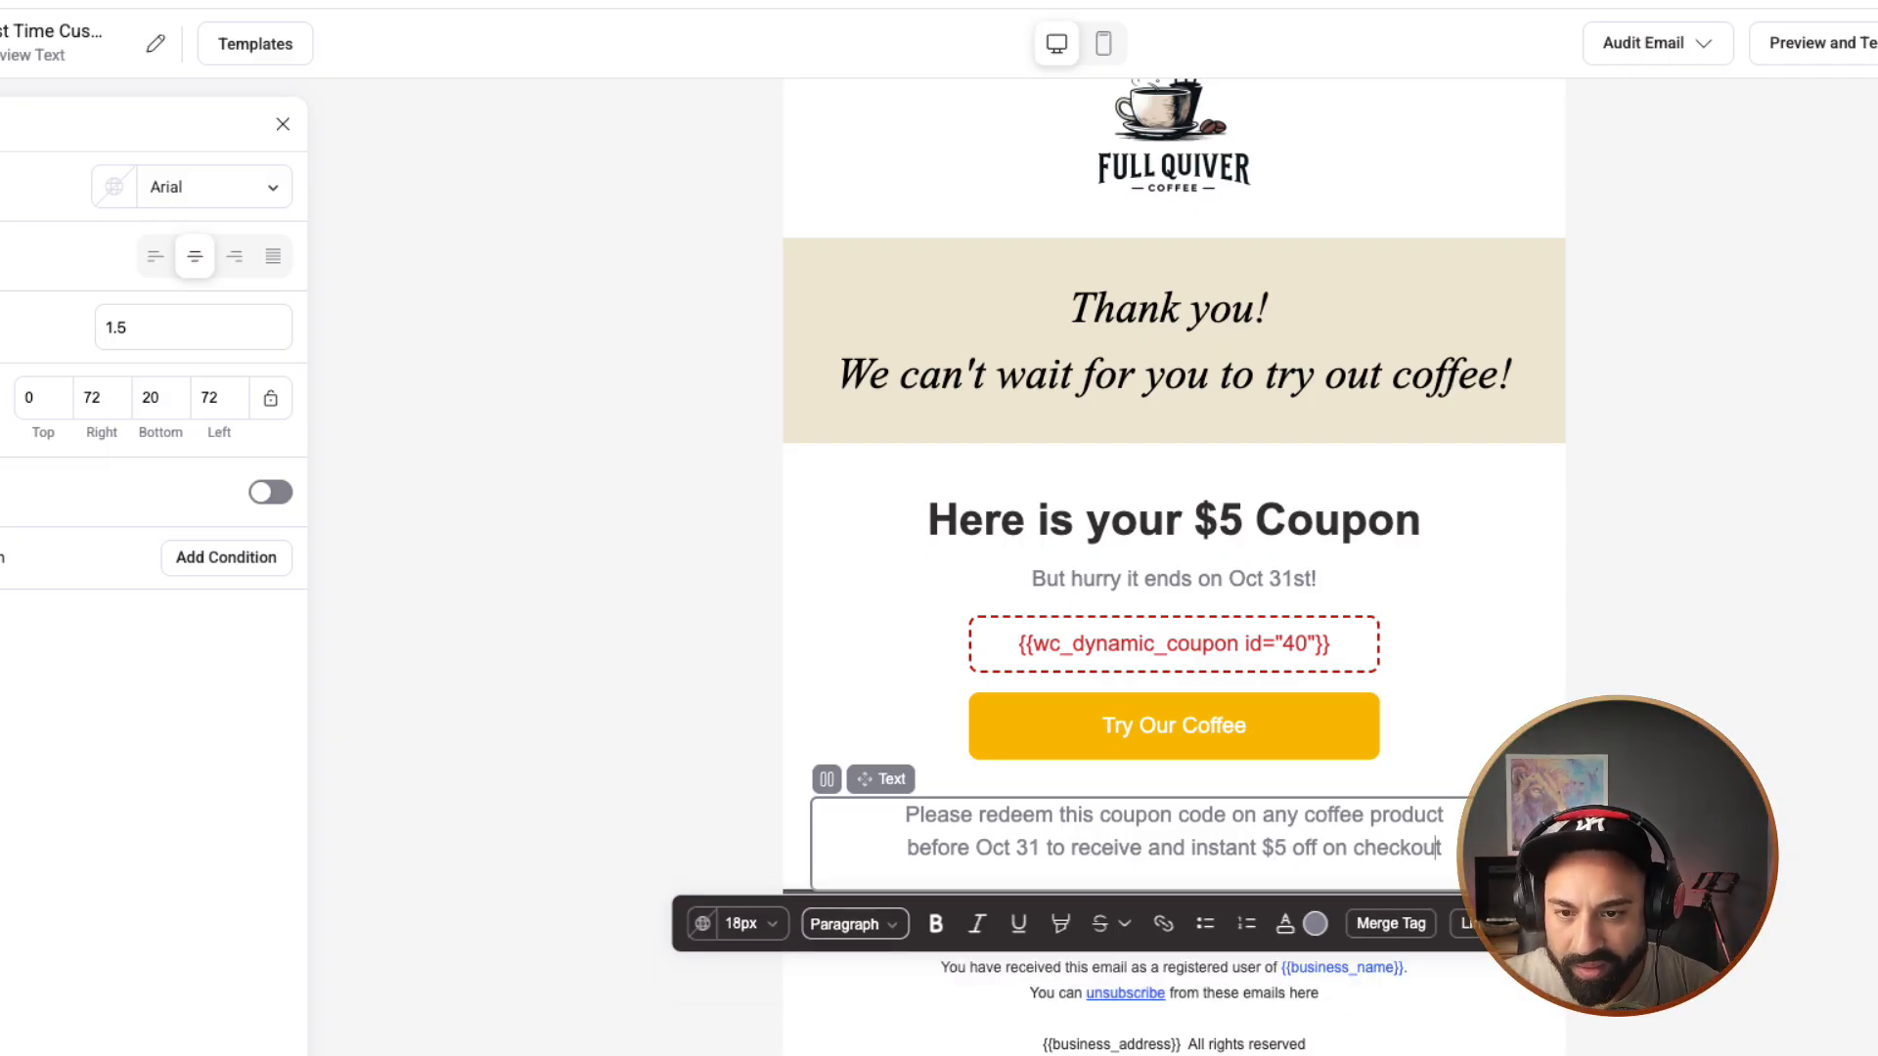
type(".")
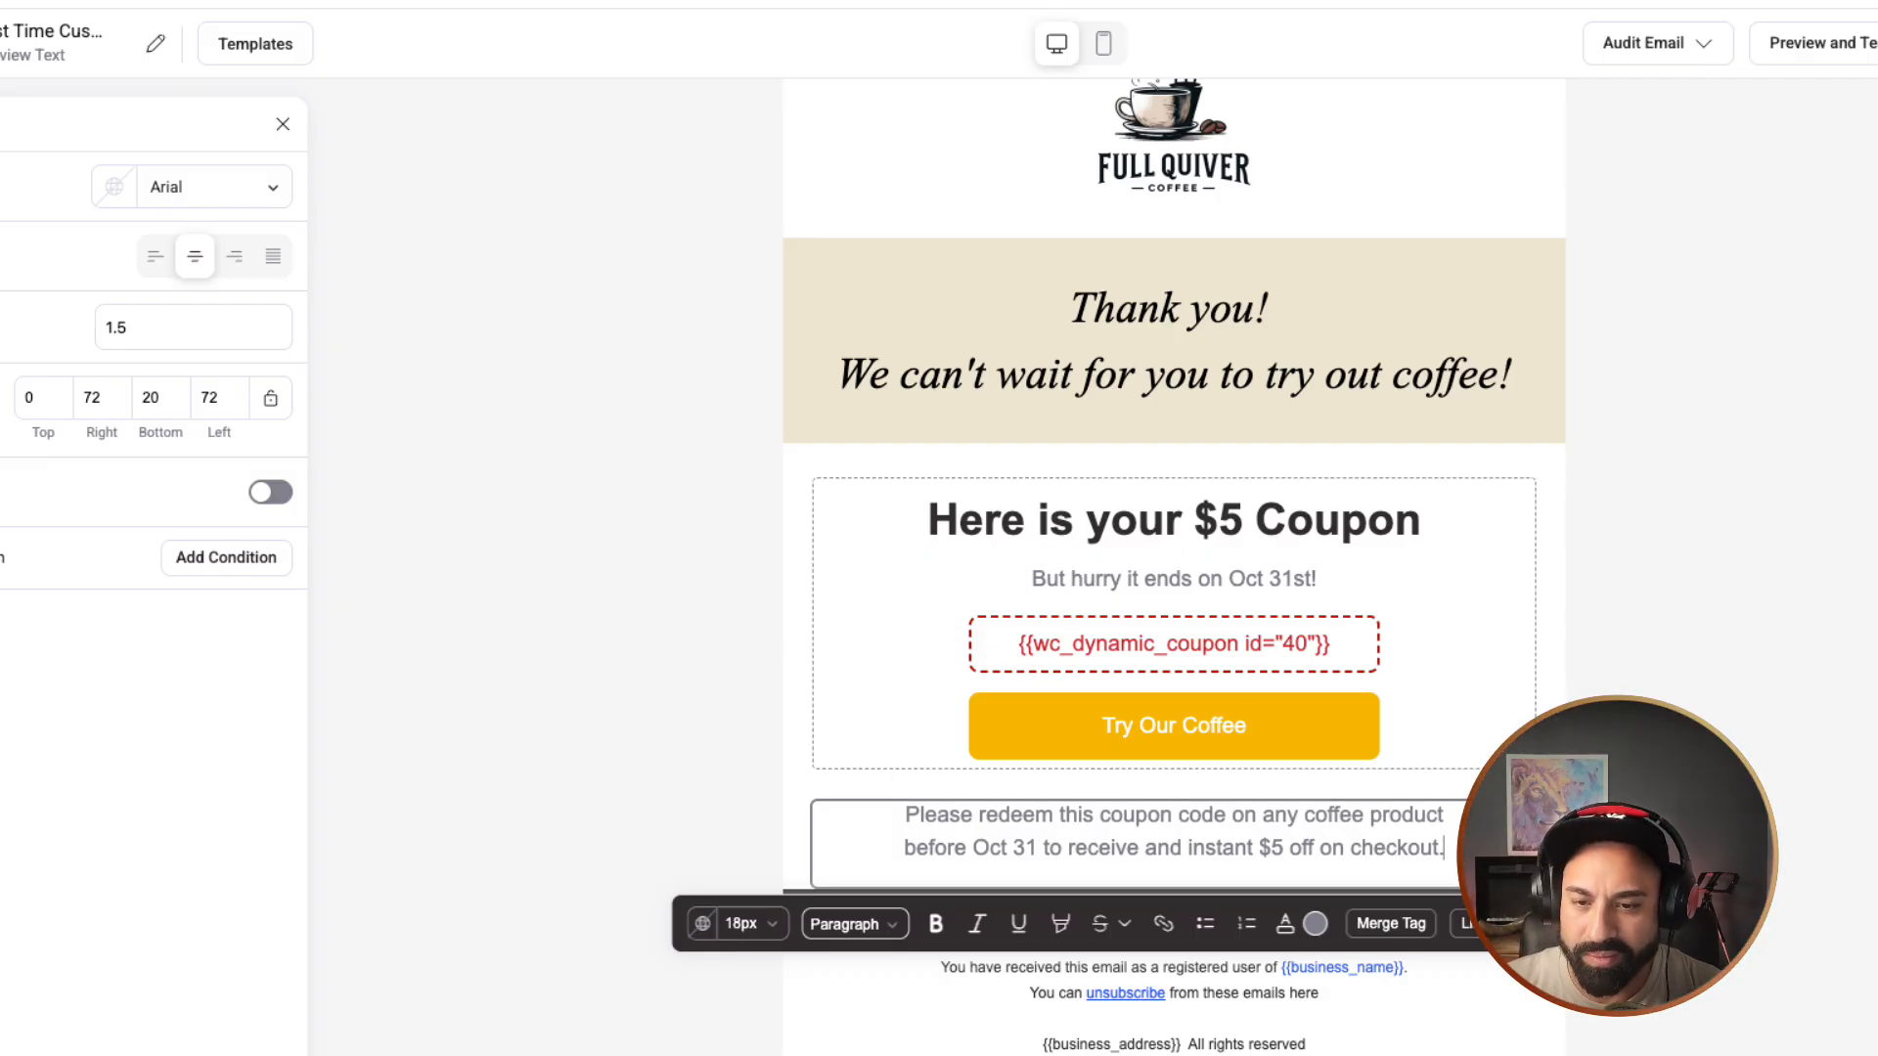
Step: Correct the black banner's text to "Don't miss this sale to get the best discount."
left_click(1023, 996)
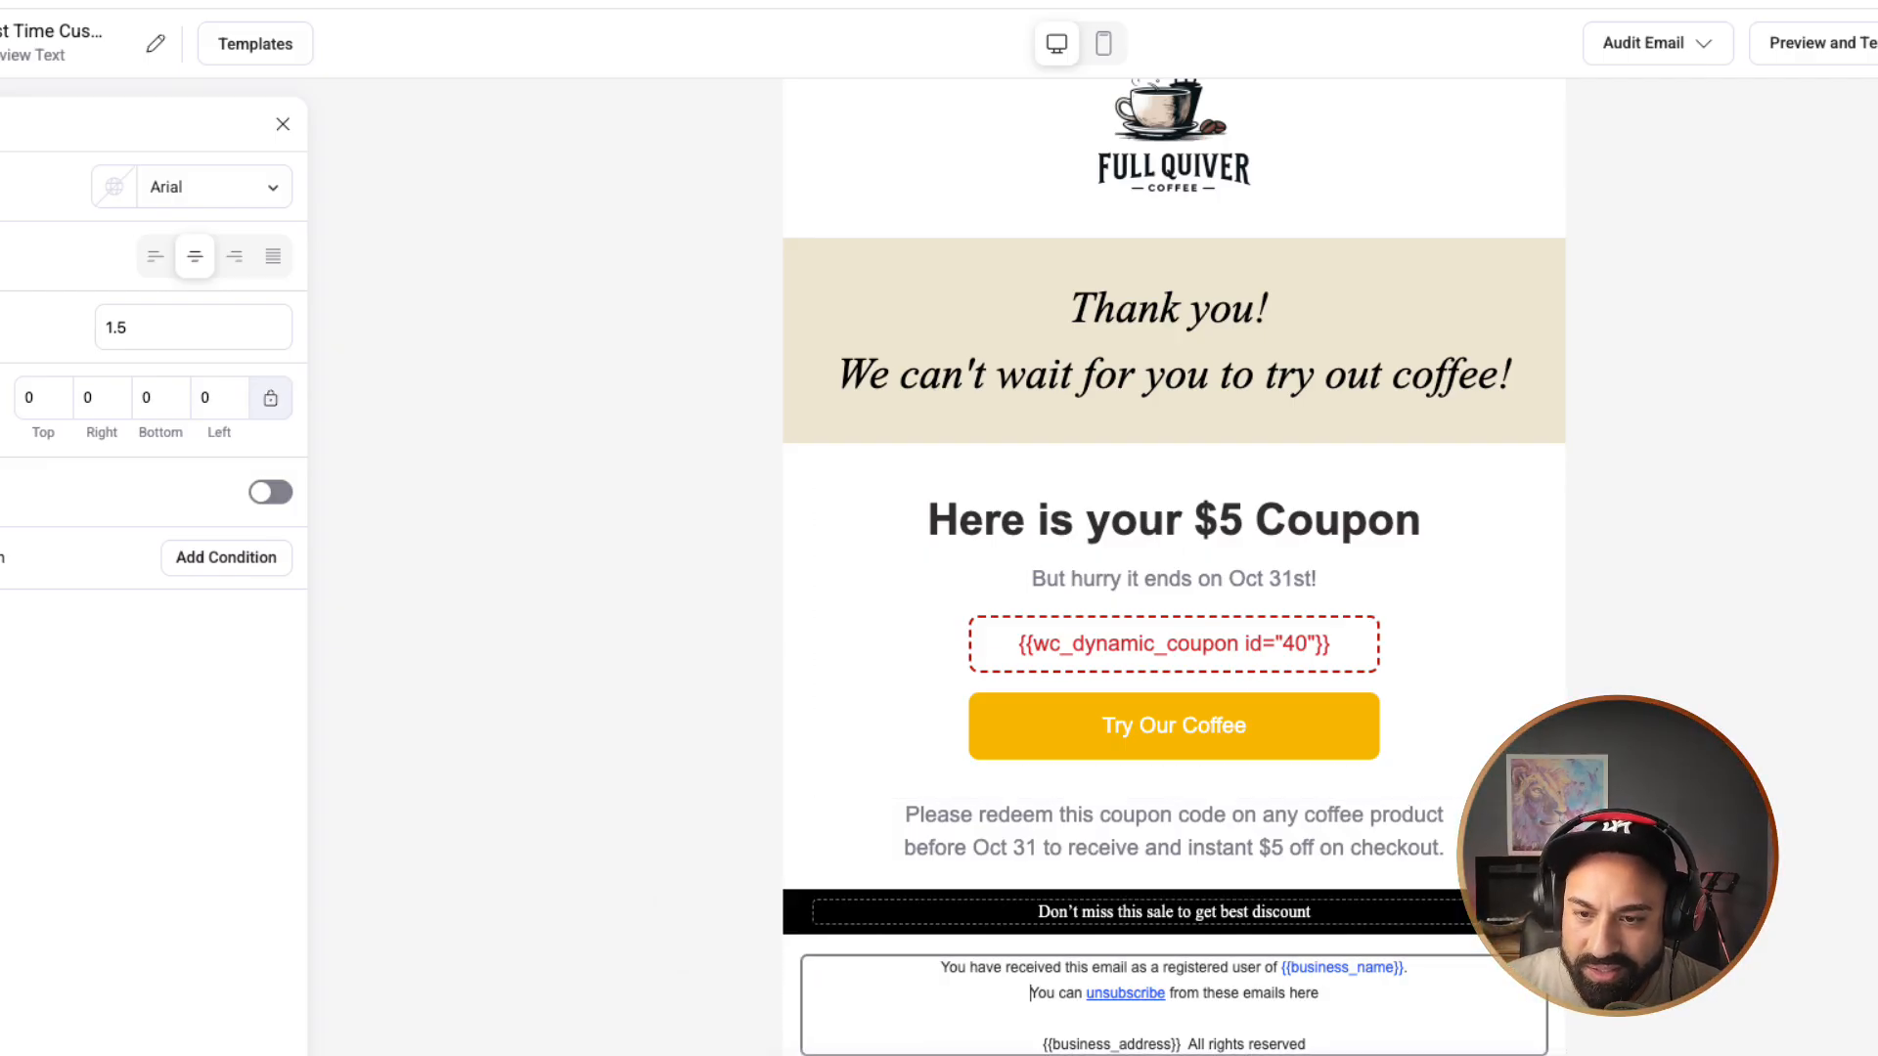
left_click(1220, 913)
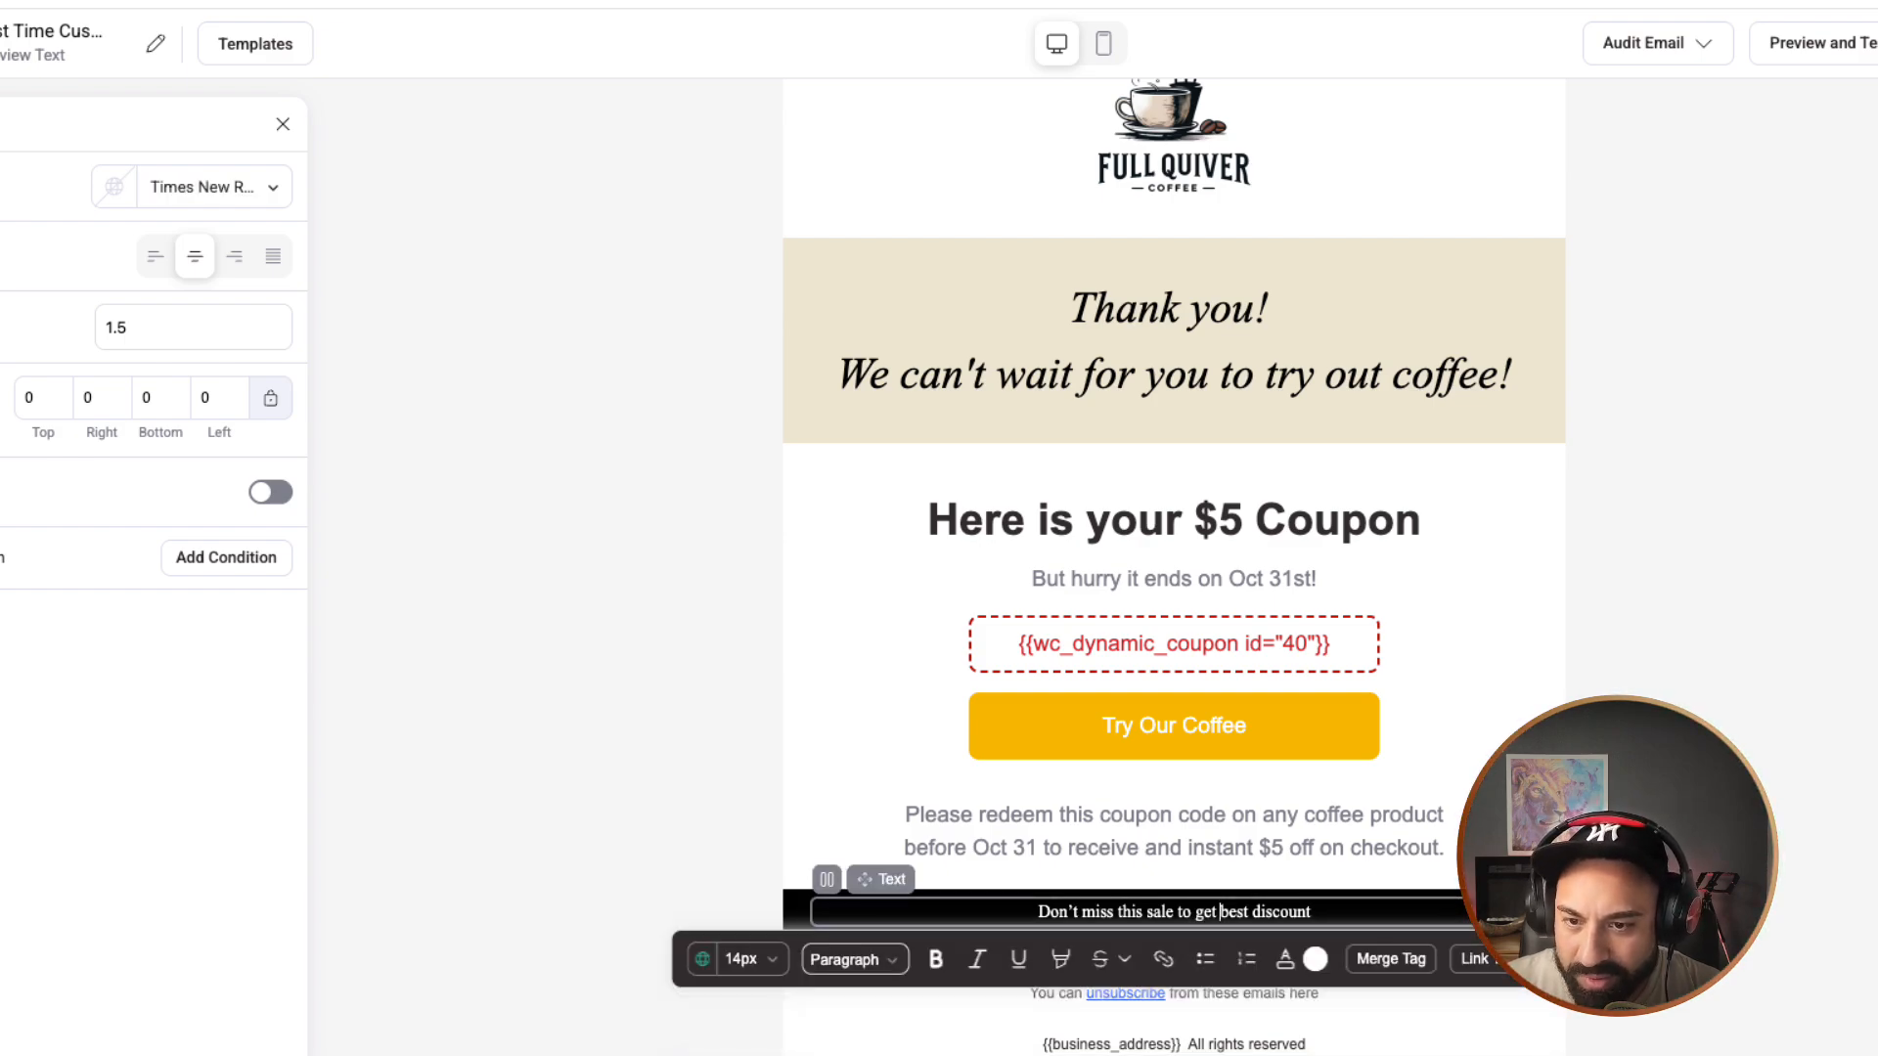
type("the ")
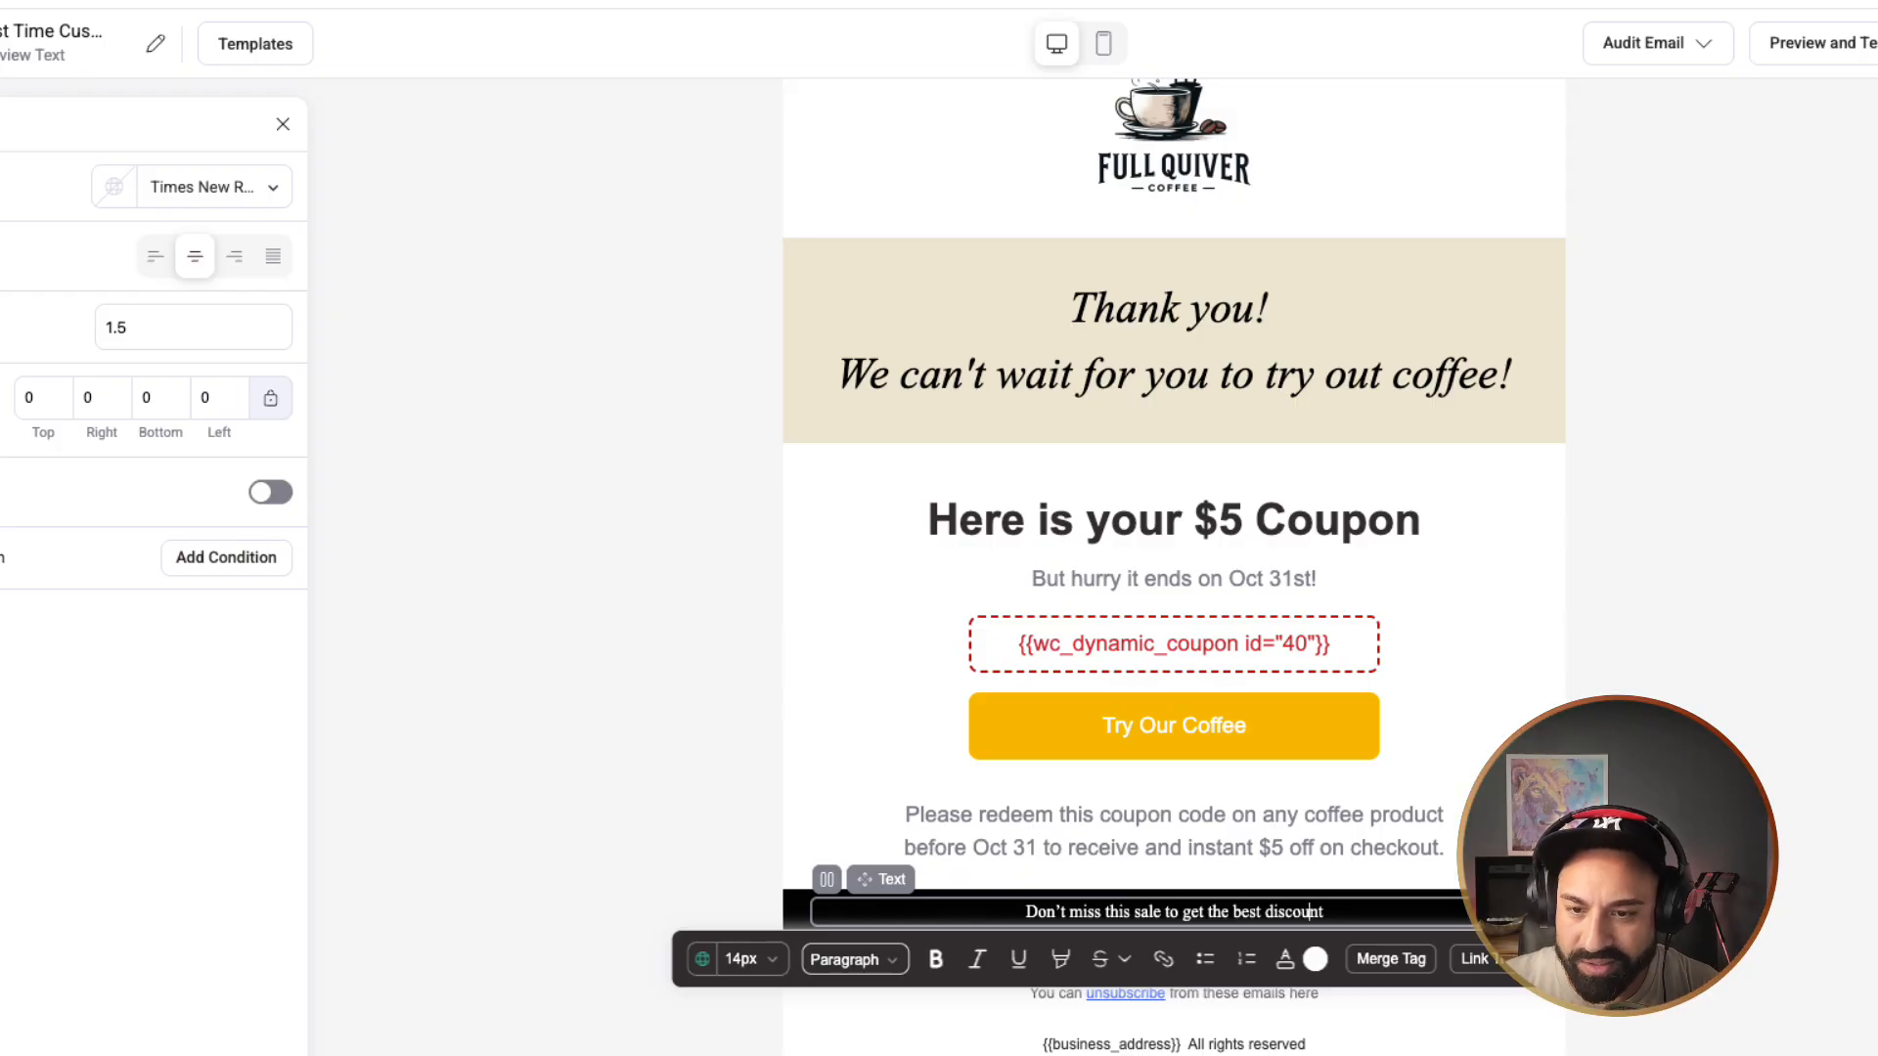
type(".")
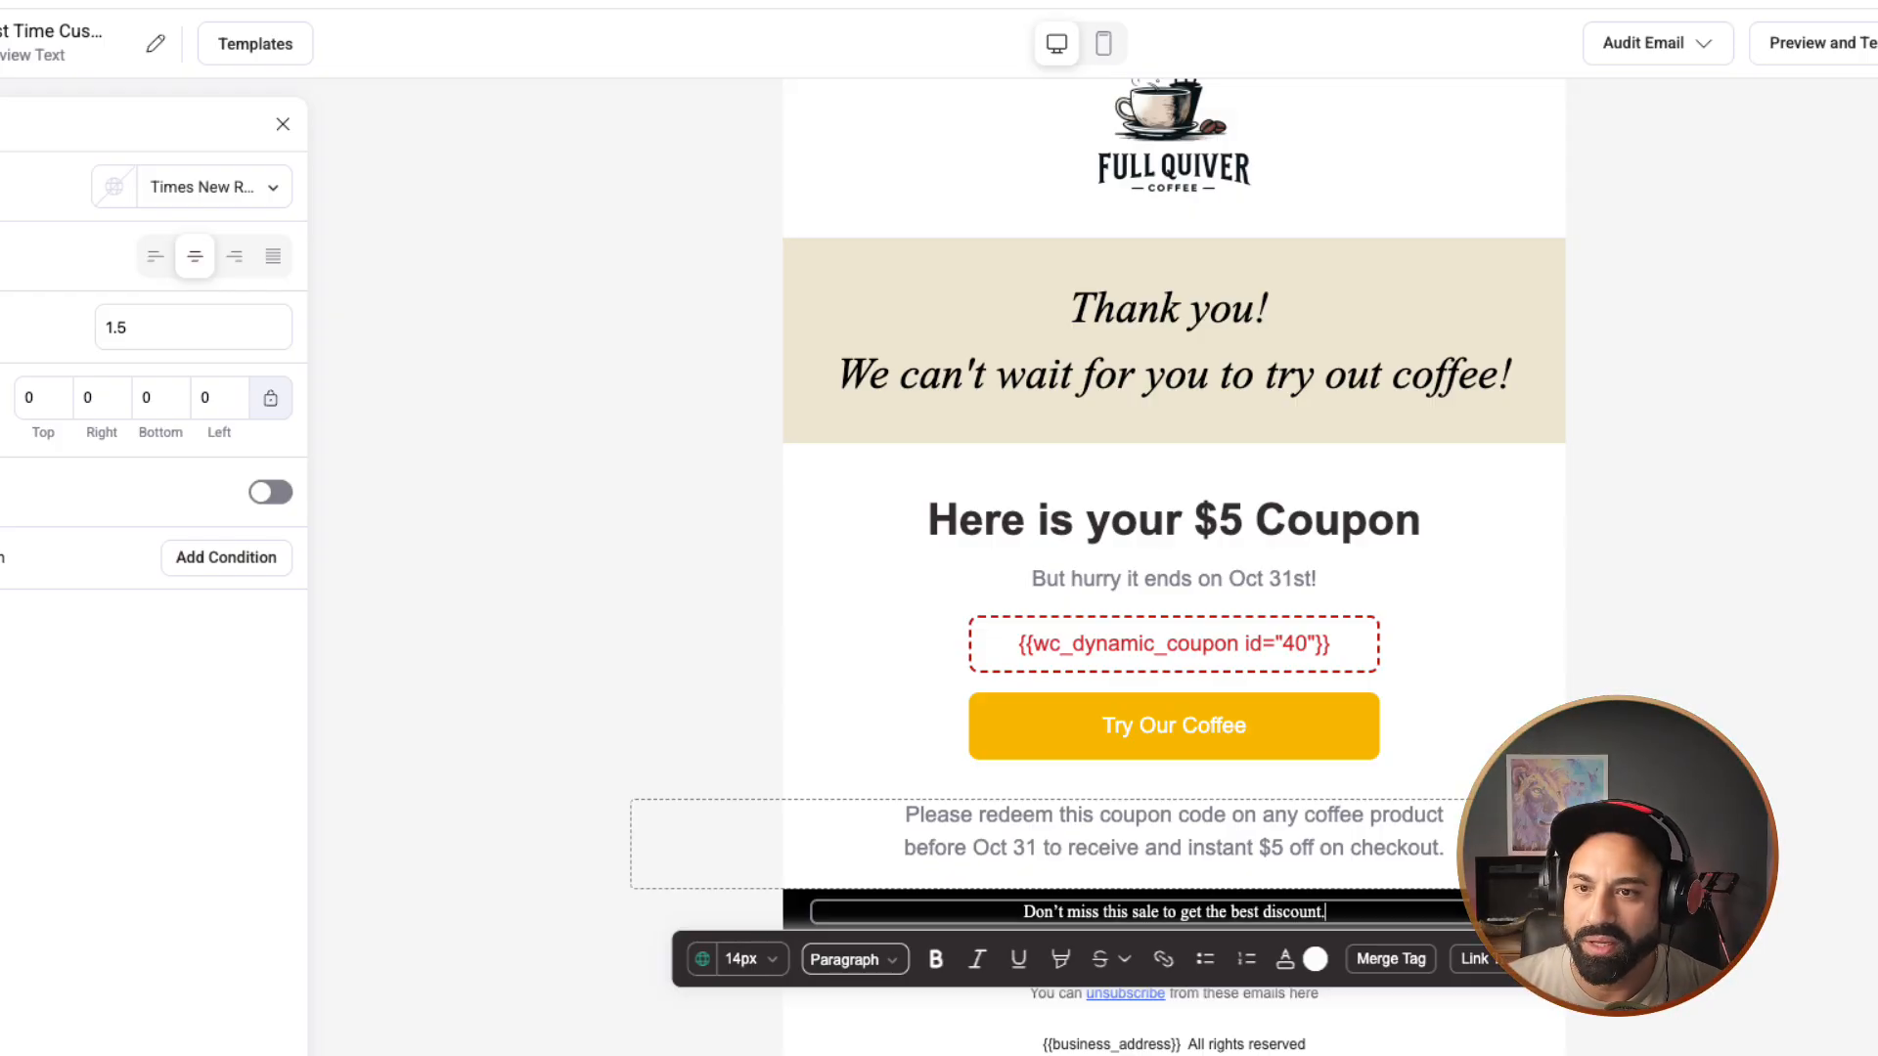
scroll(1173, 509, "up", 2)
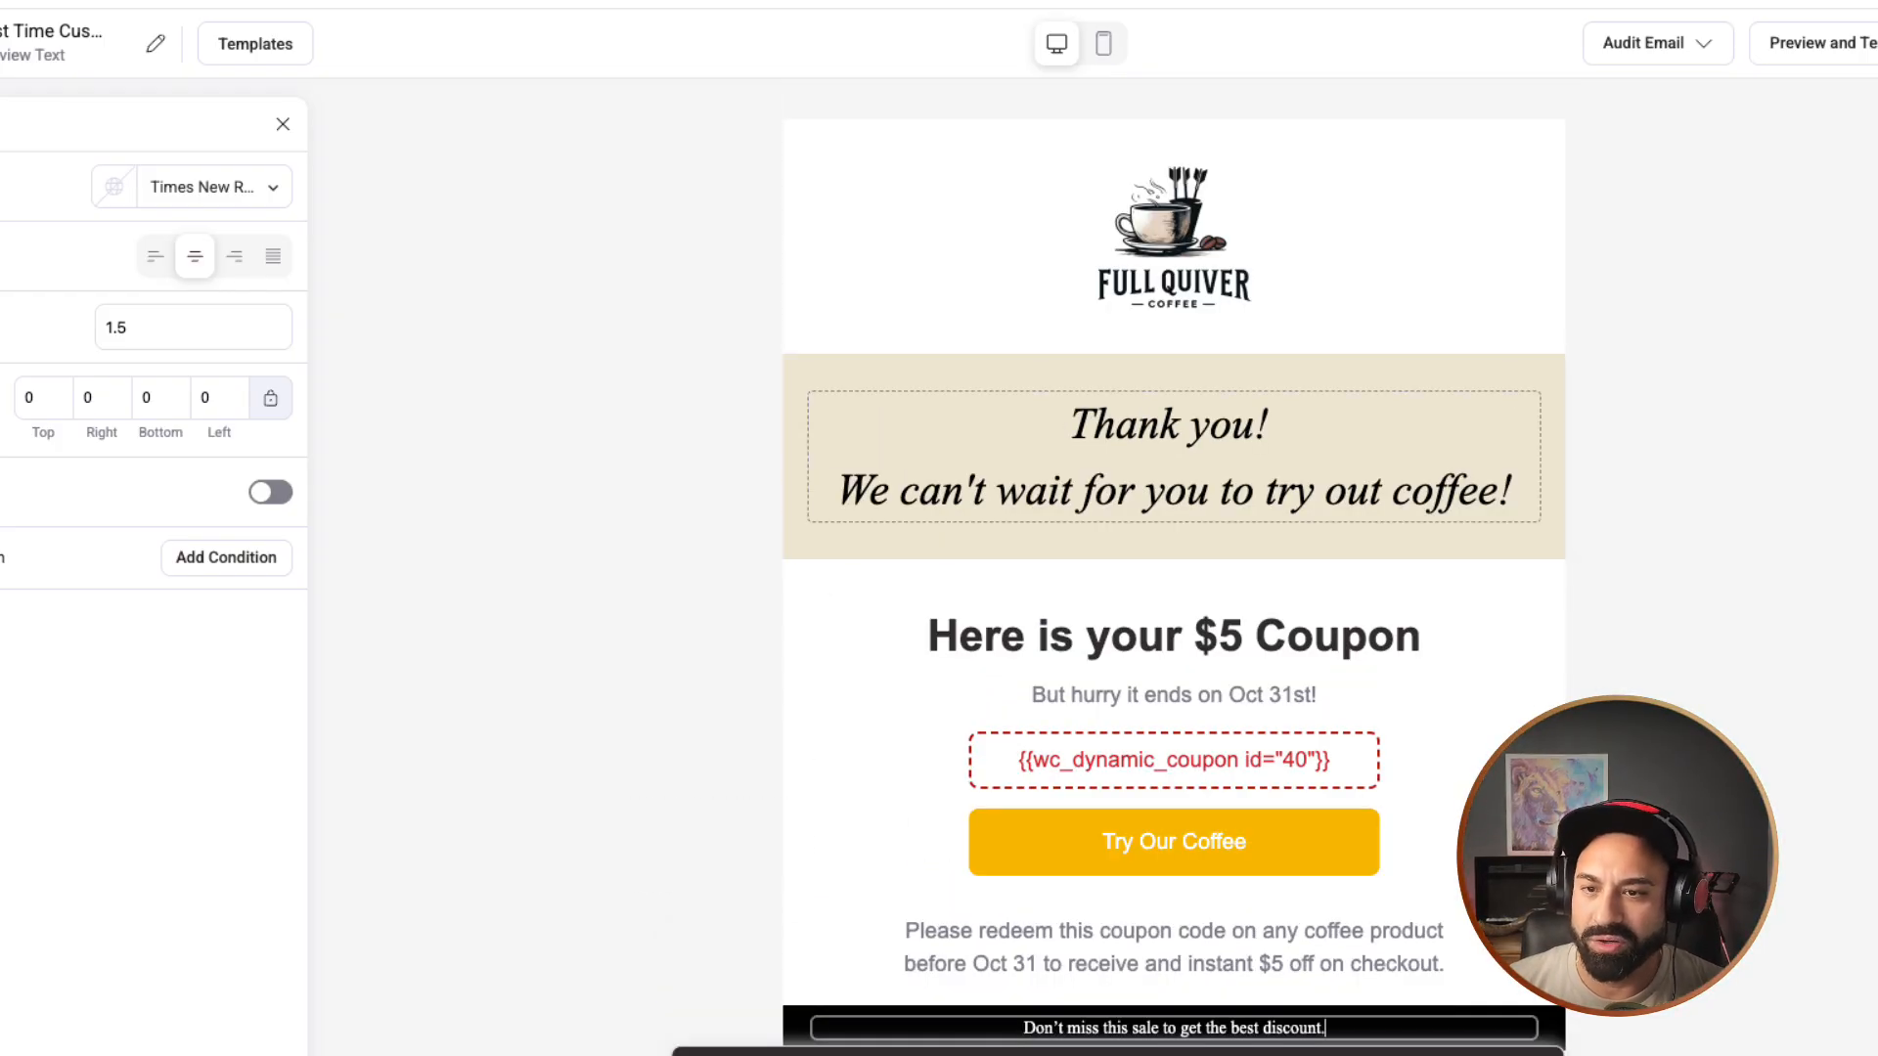
scroll(1173, 684, "down", 1)
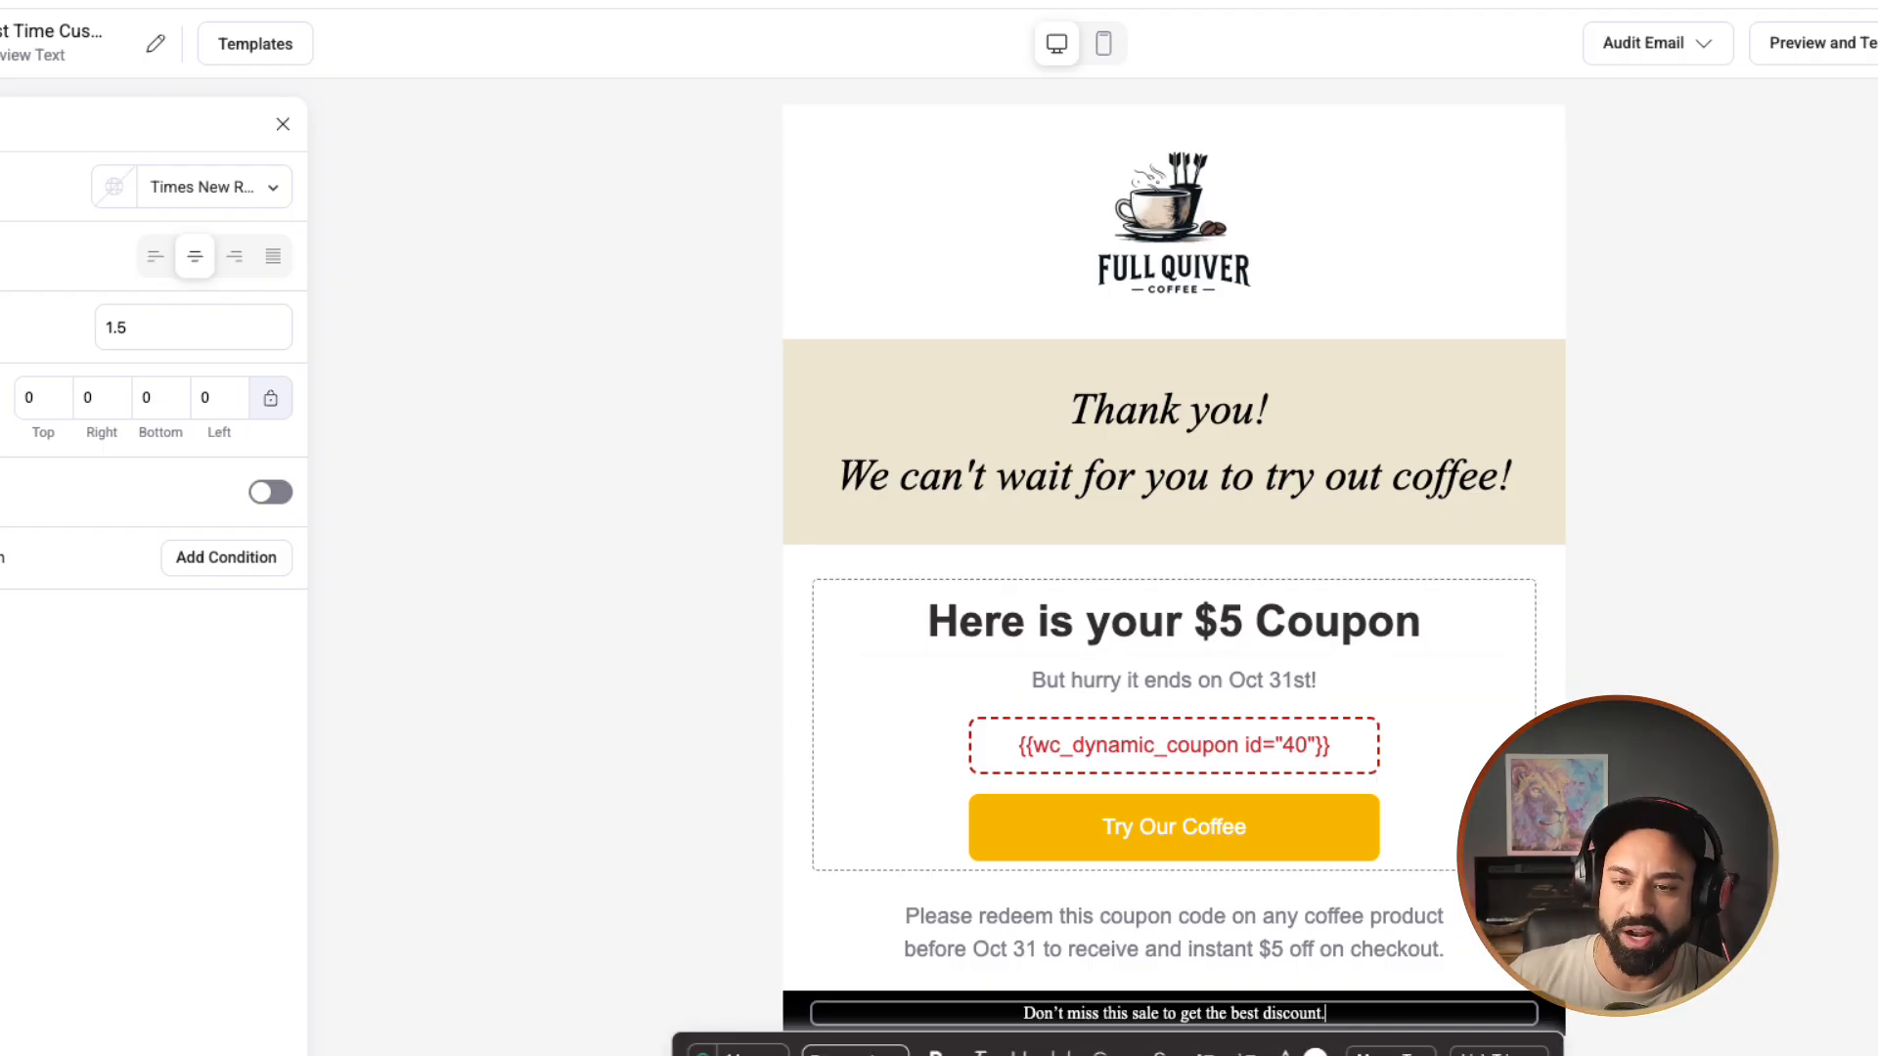
scroll(1174, 626, "down", 1)
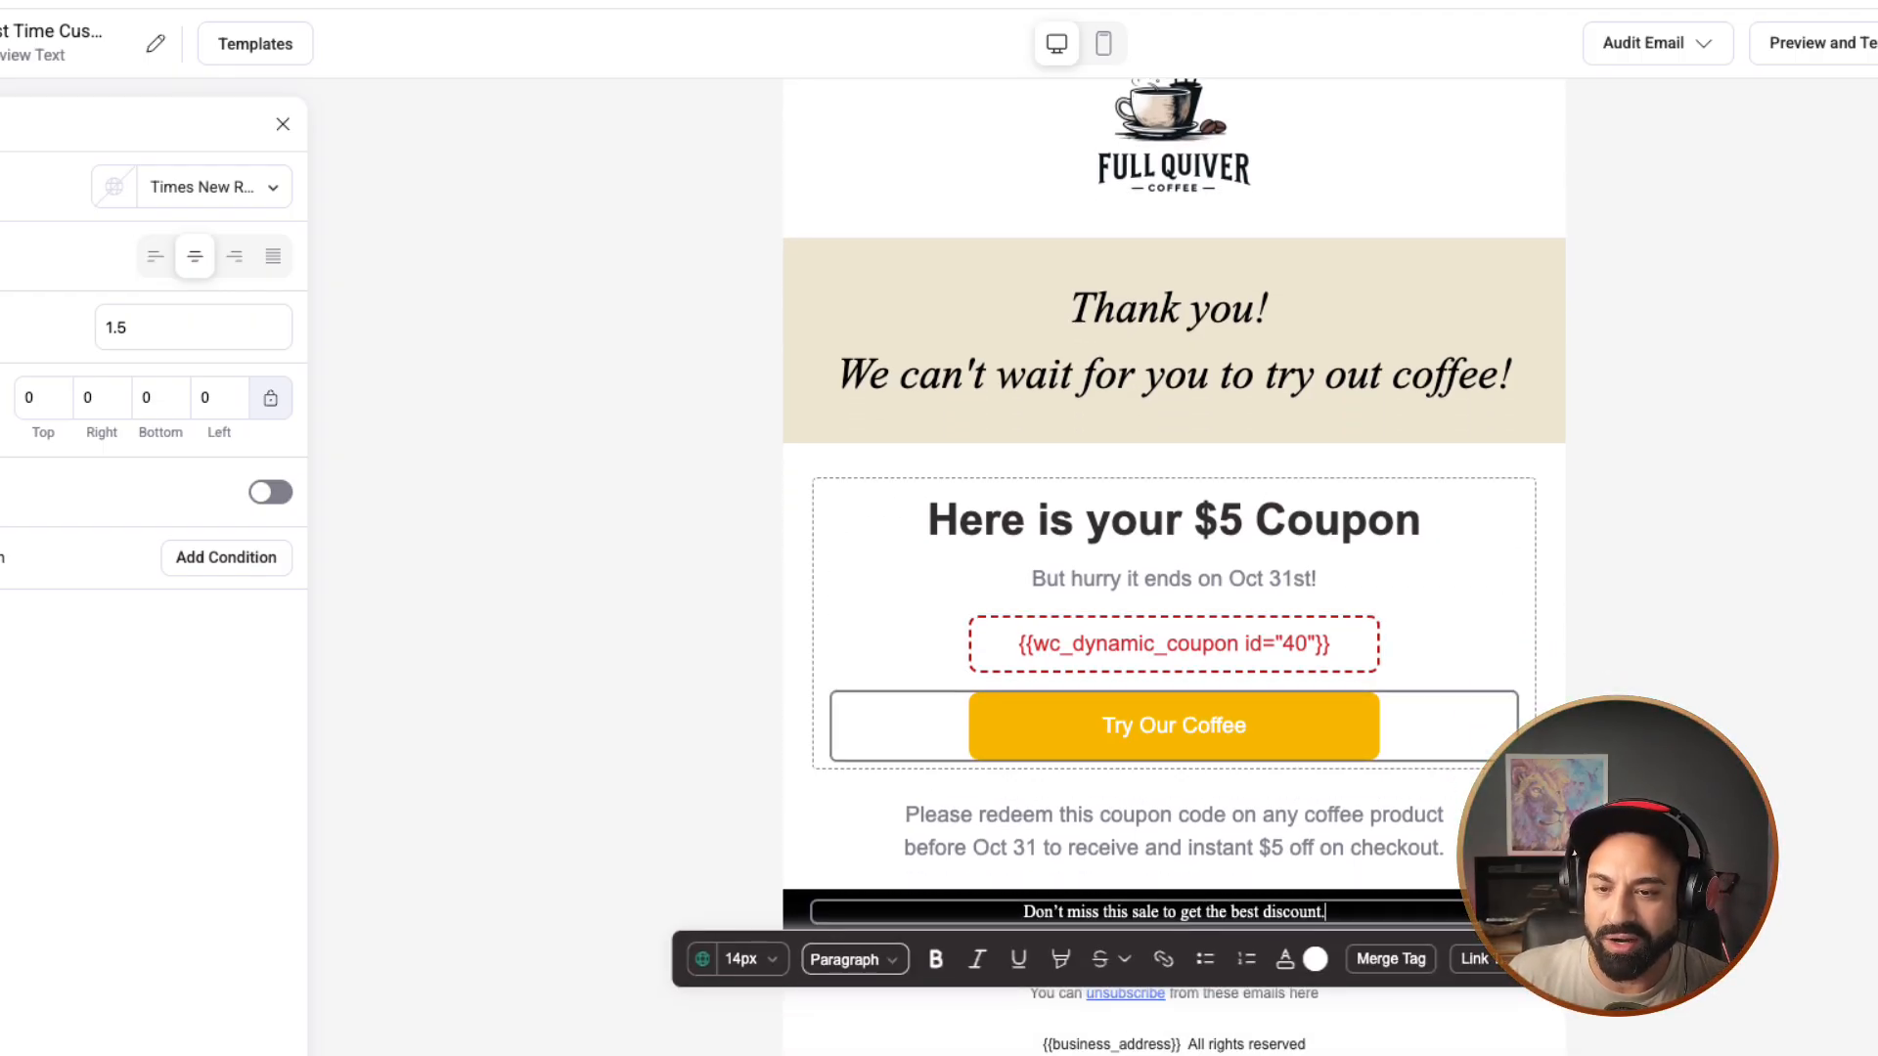
left_click(1242, 725)
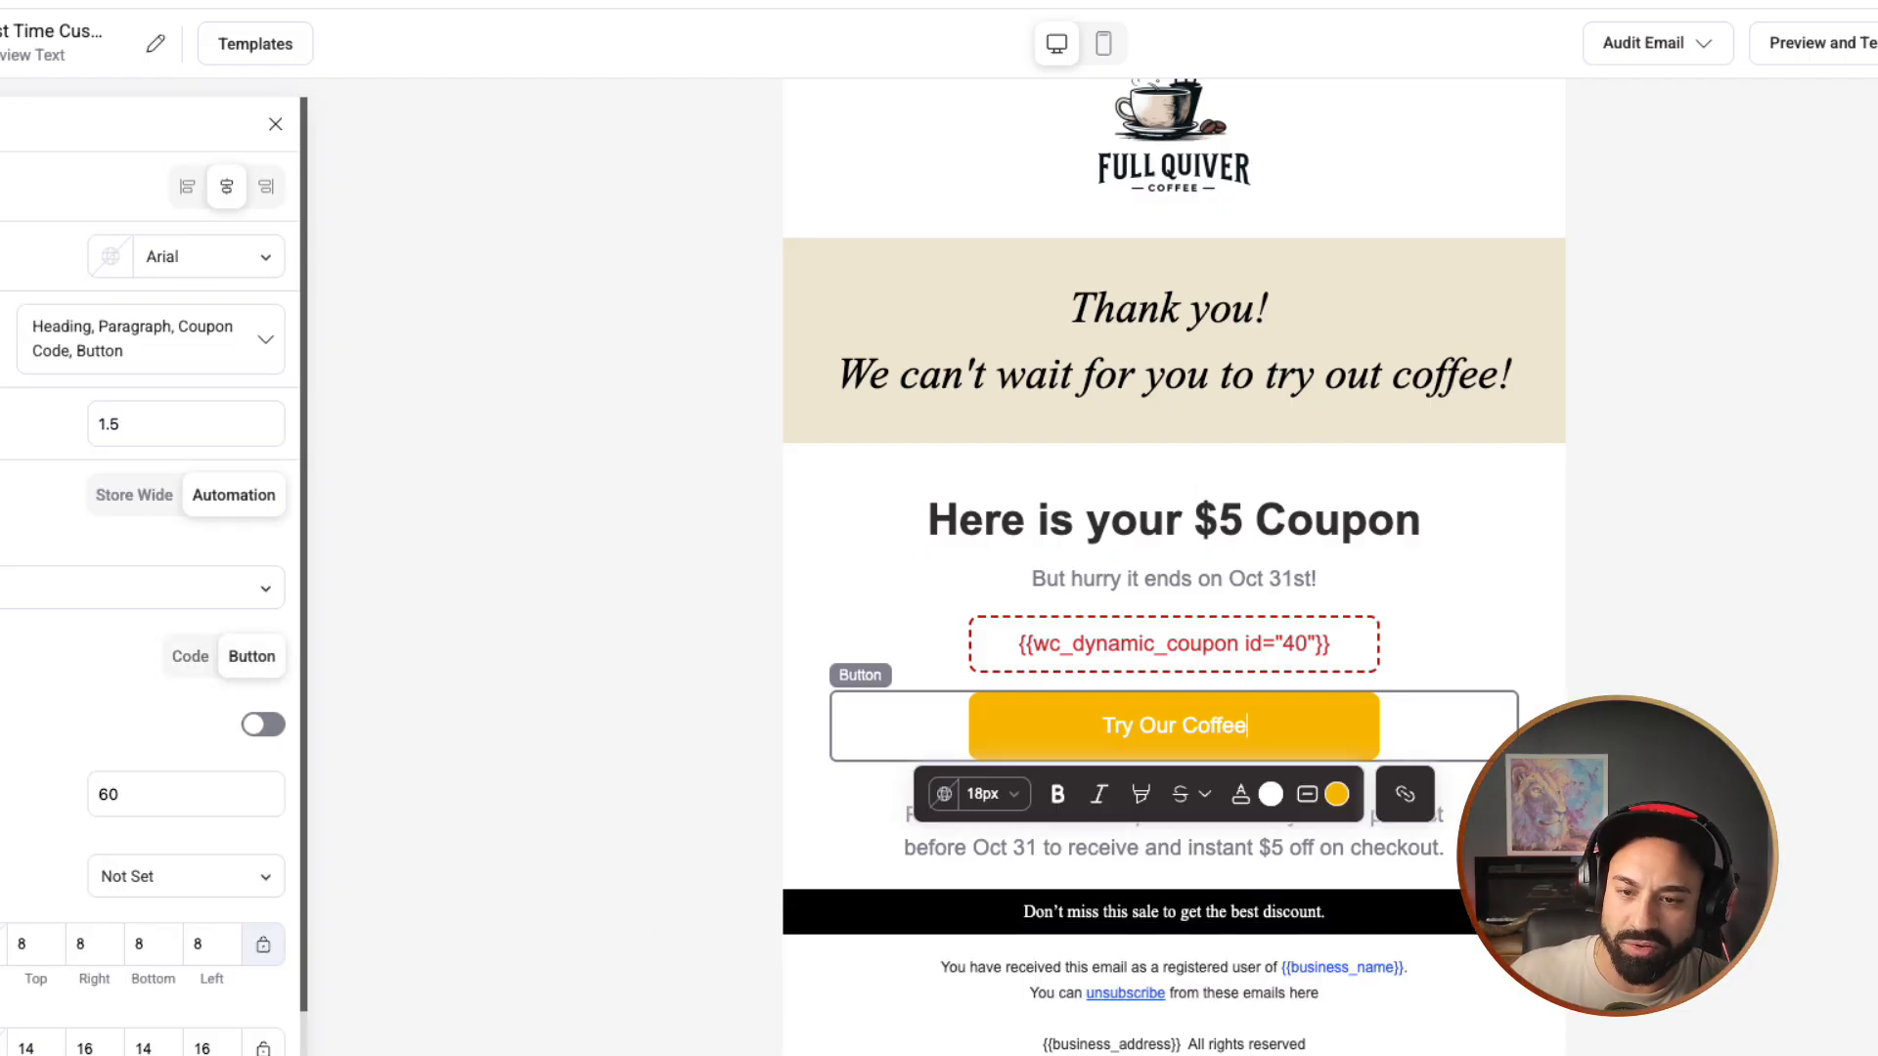
left_click(1405, 793)
type("https://fullquivercoffee.com/coffee/")
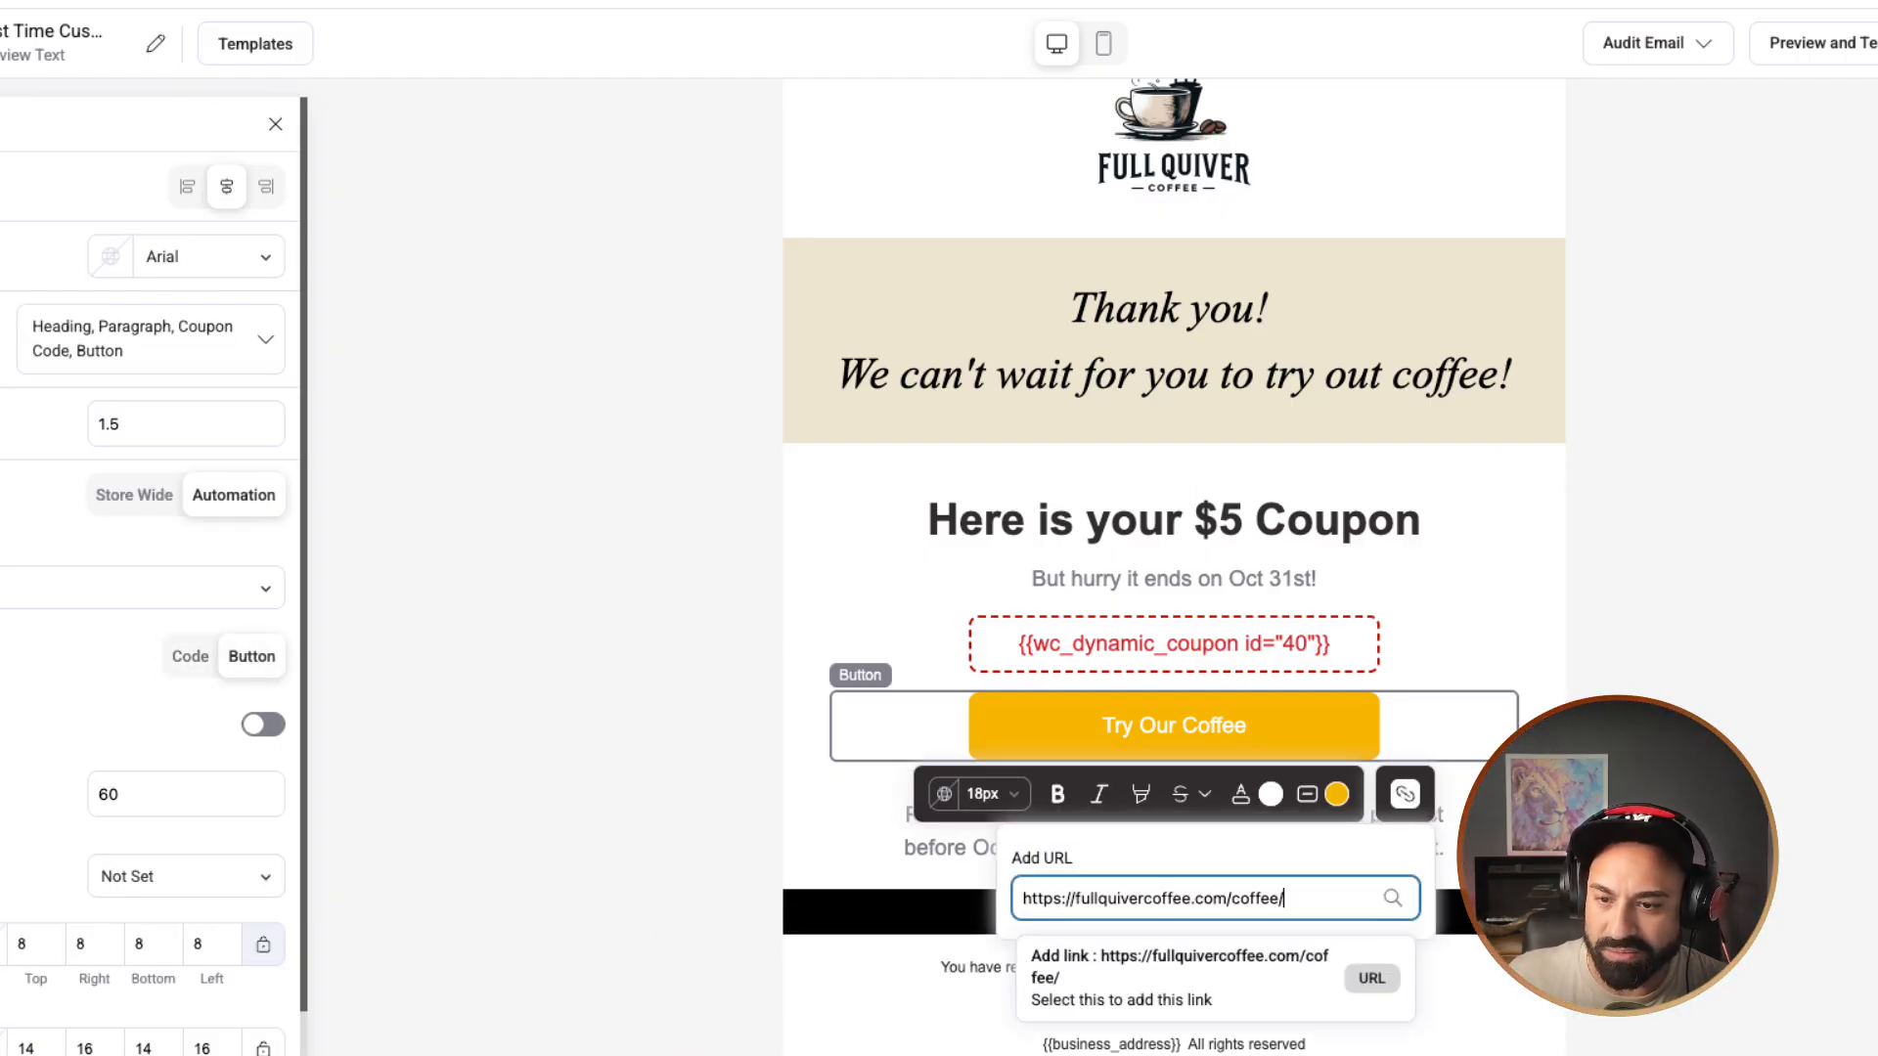
key("Return")
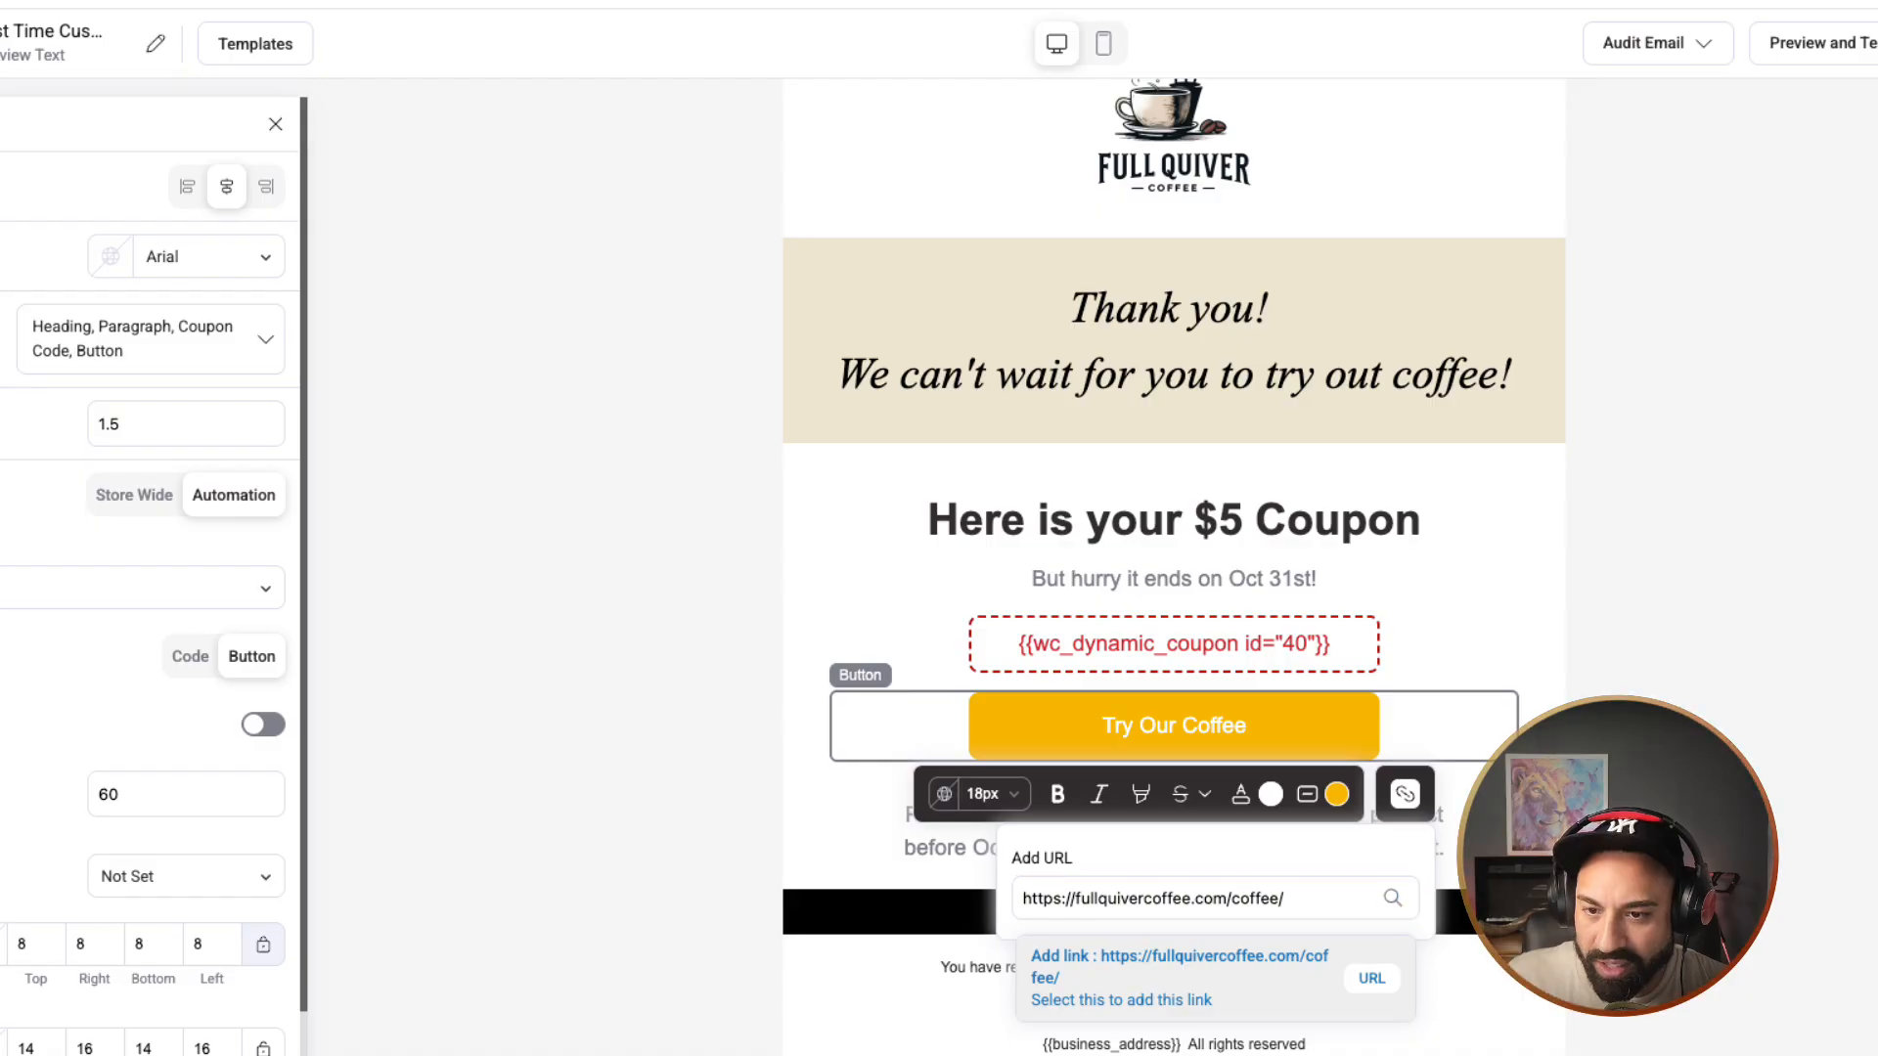
left_click(1180, 978)
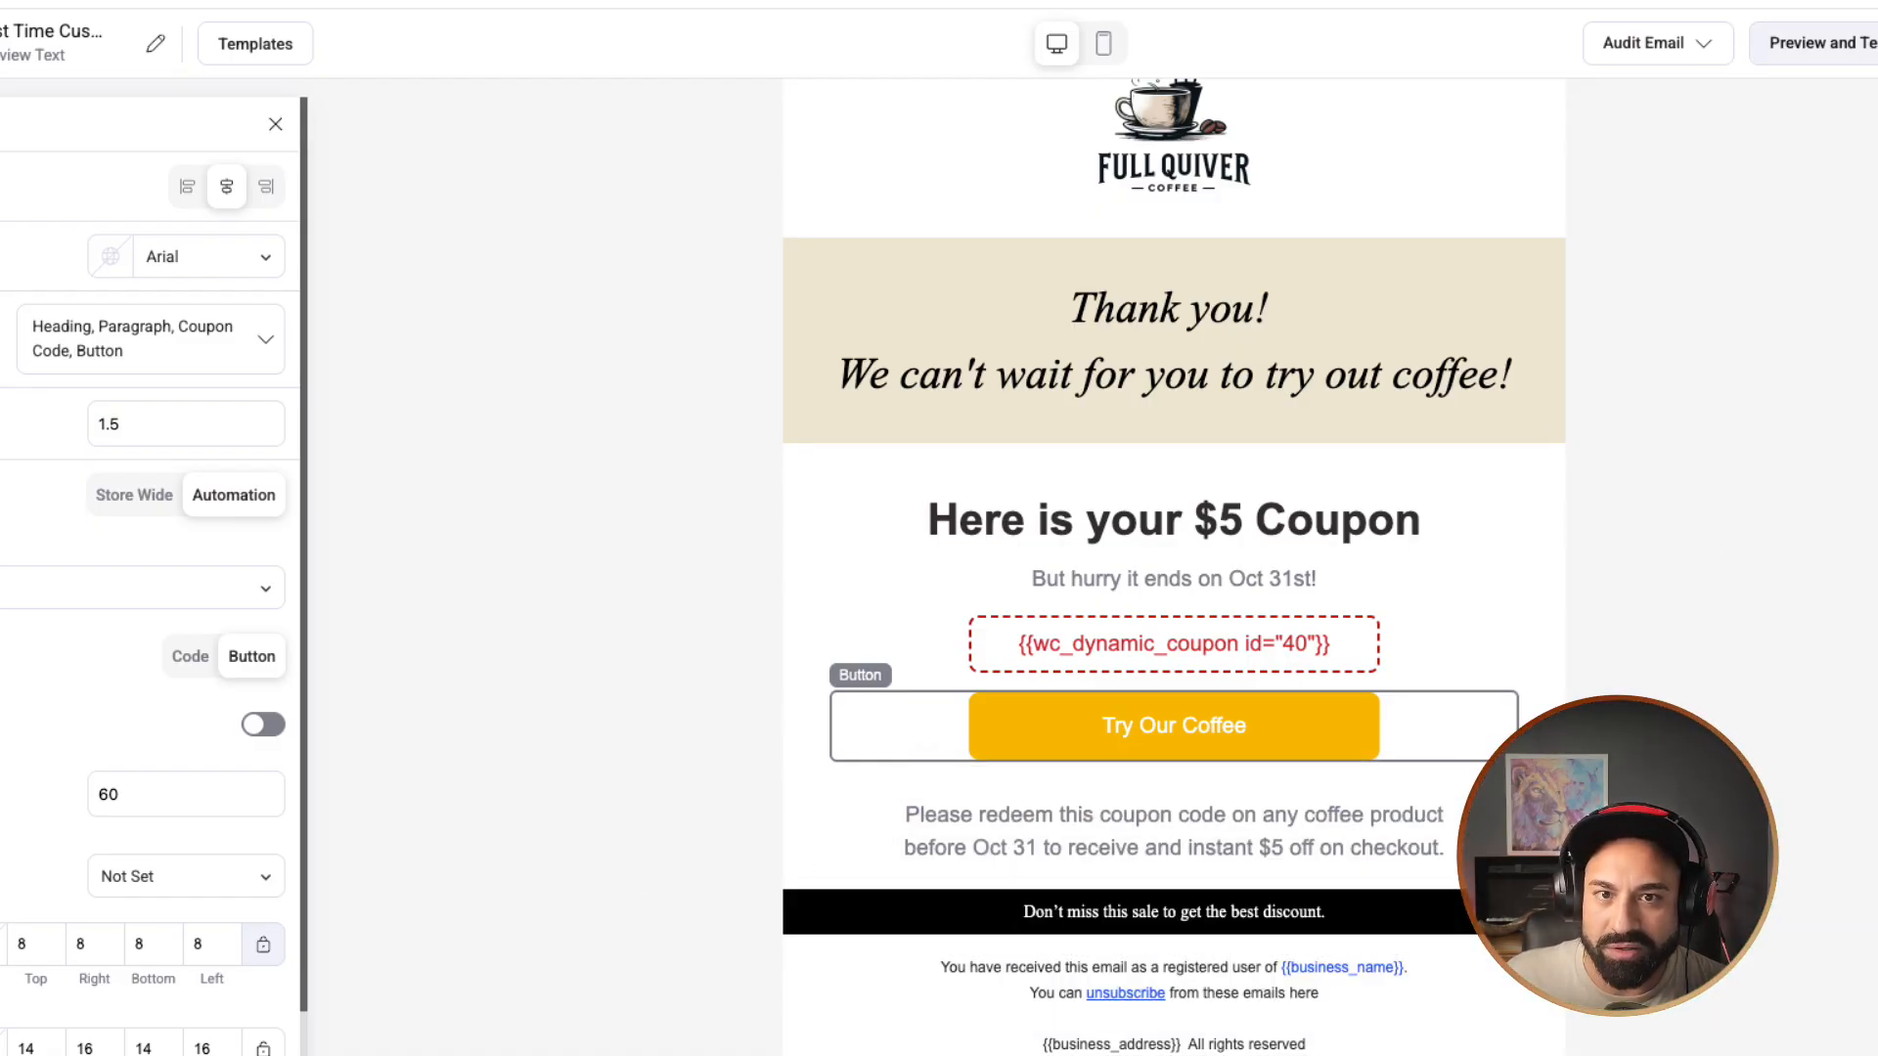
Step: Preview the finished email and send a test to the owner's email address
left_click(1823, 43)
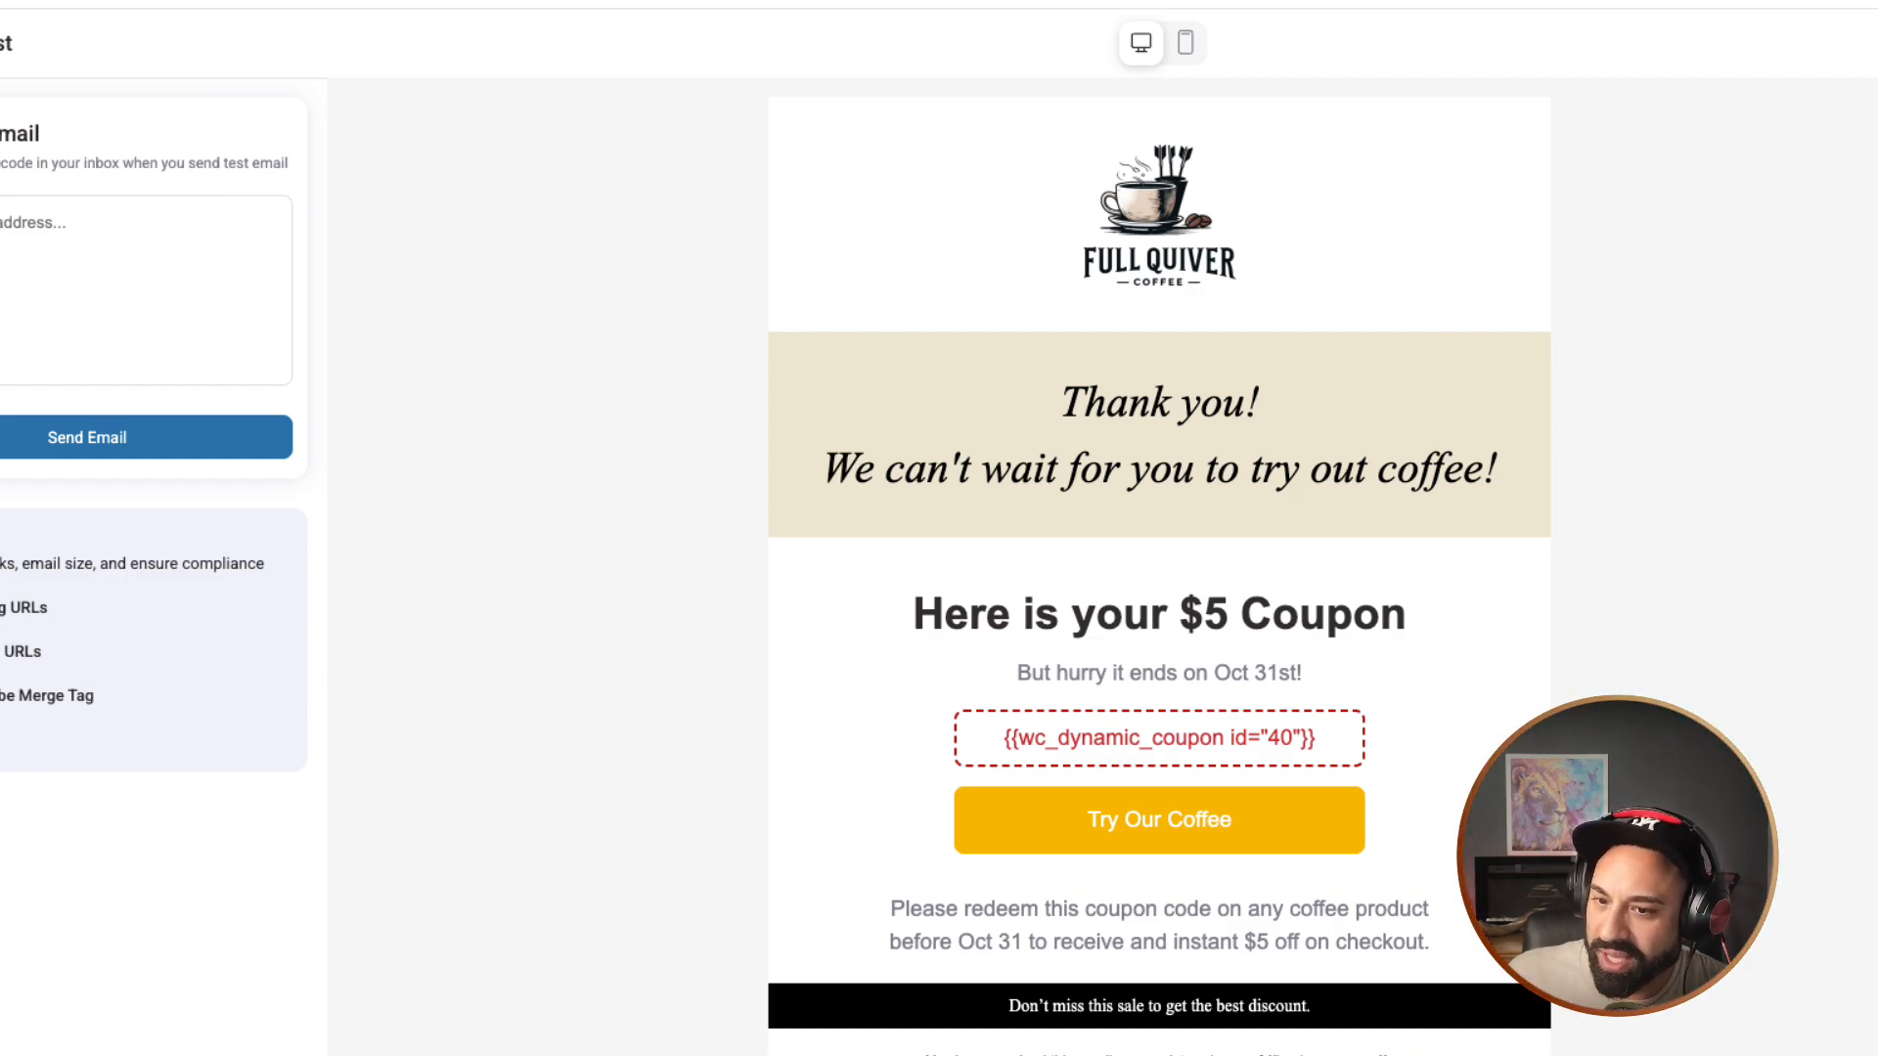
scroll(1159, 586, "down", 1)
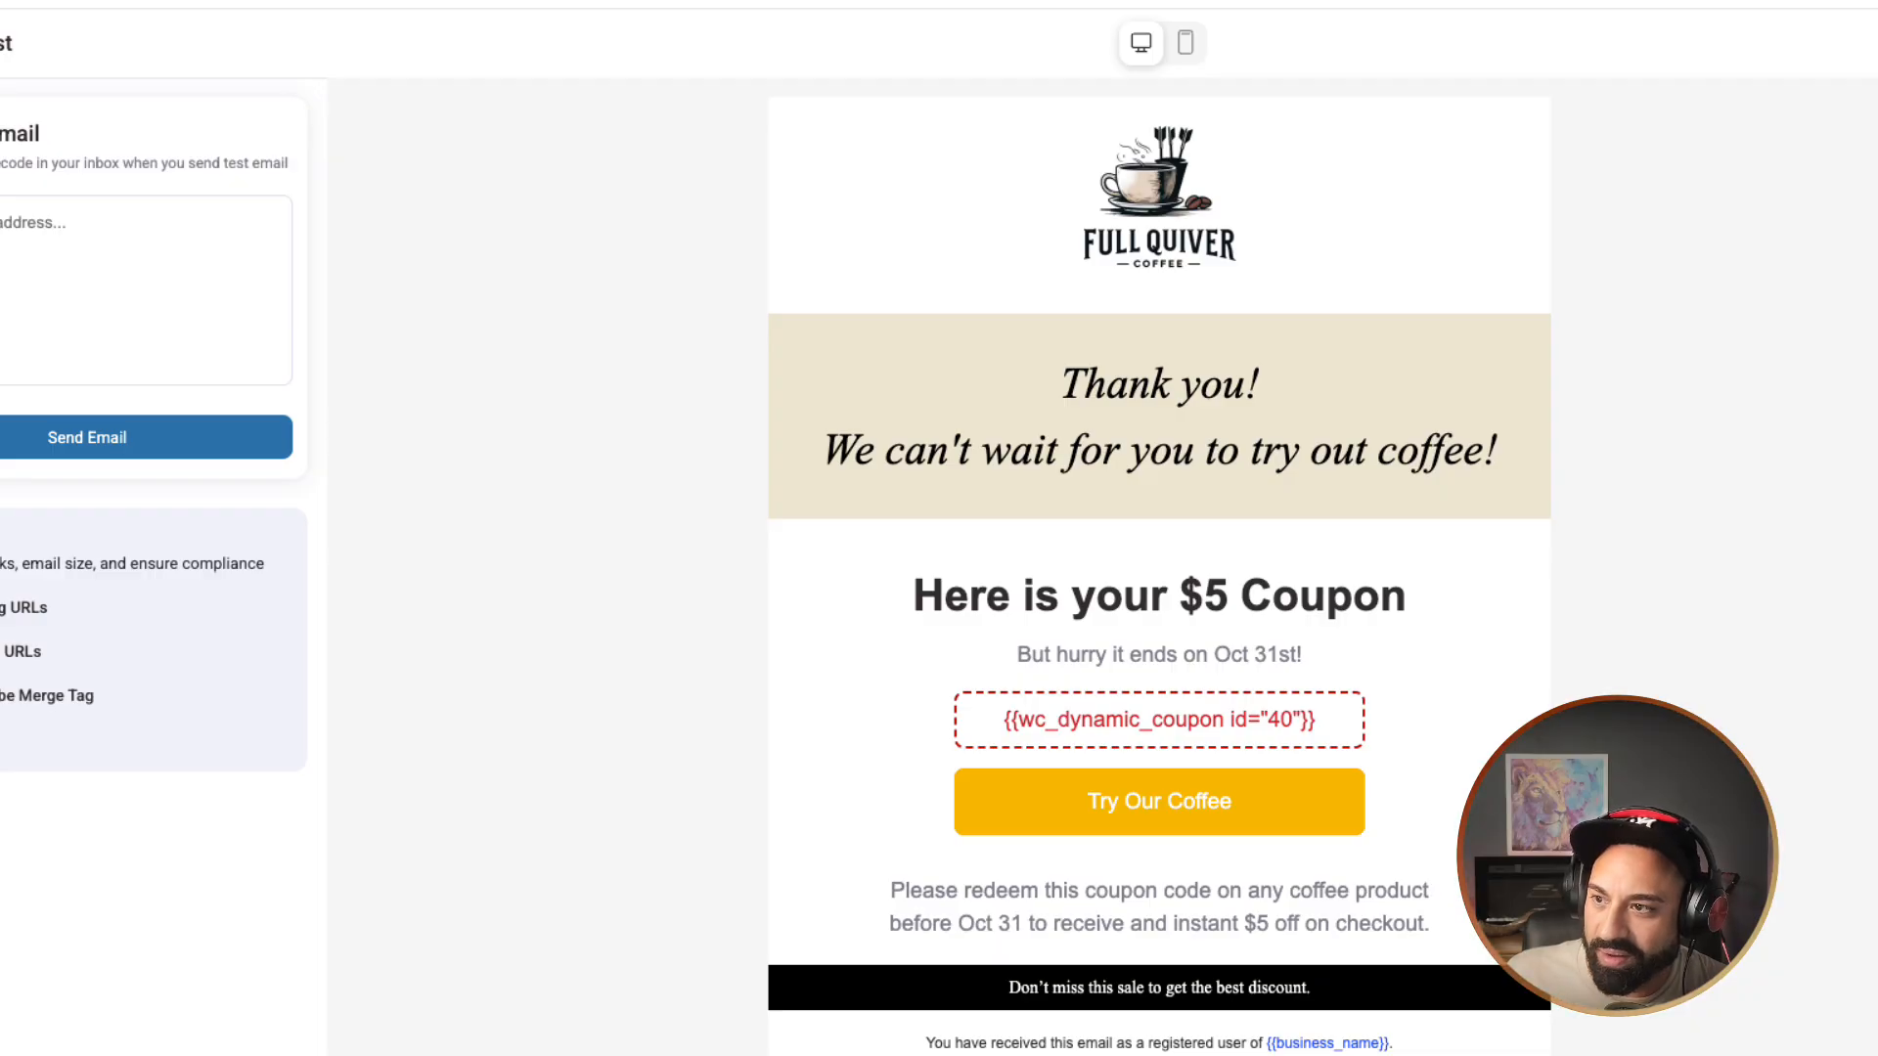
scroll(1158, 586, "up", 1)
left_click(59, 223)
left_click(117, 276)
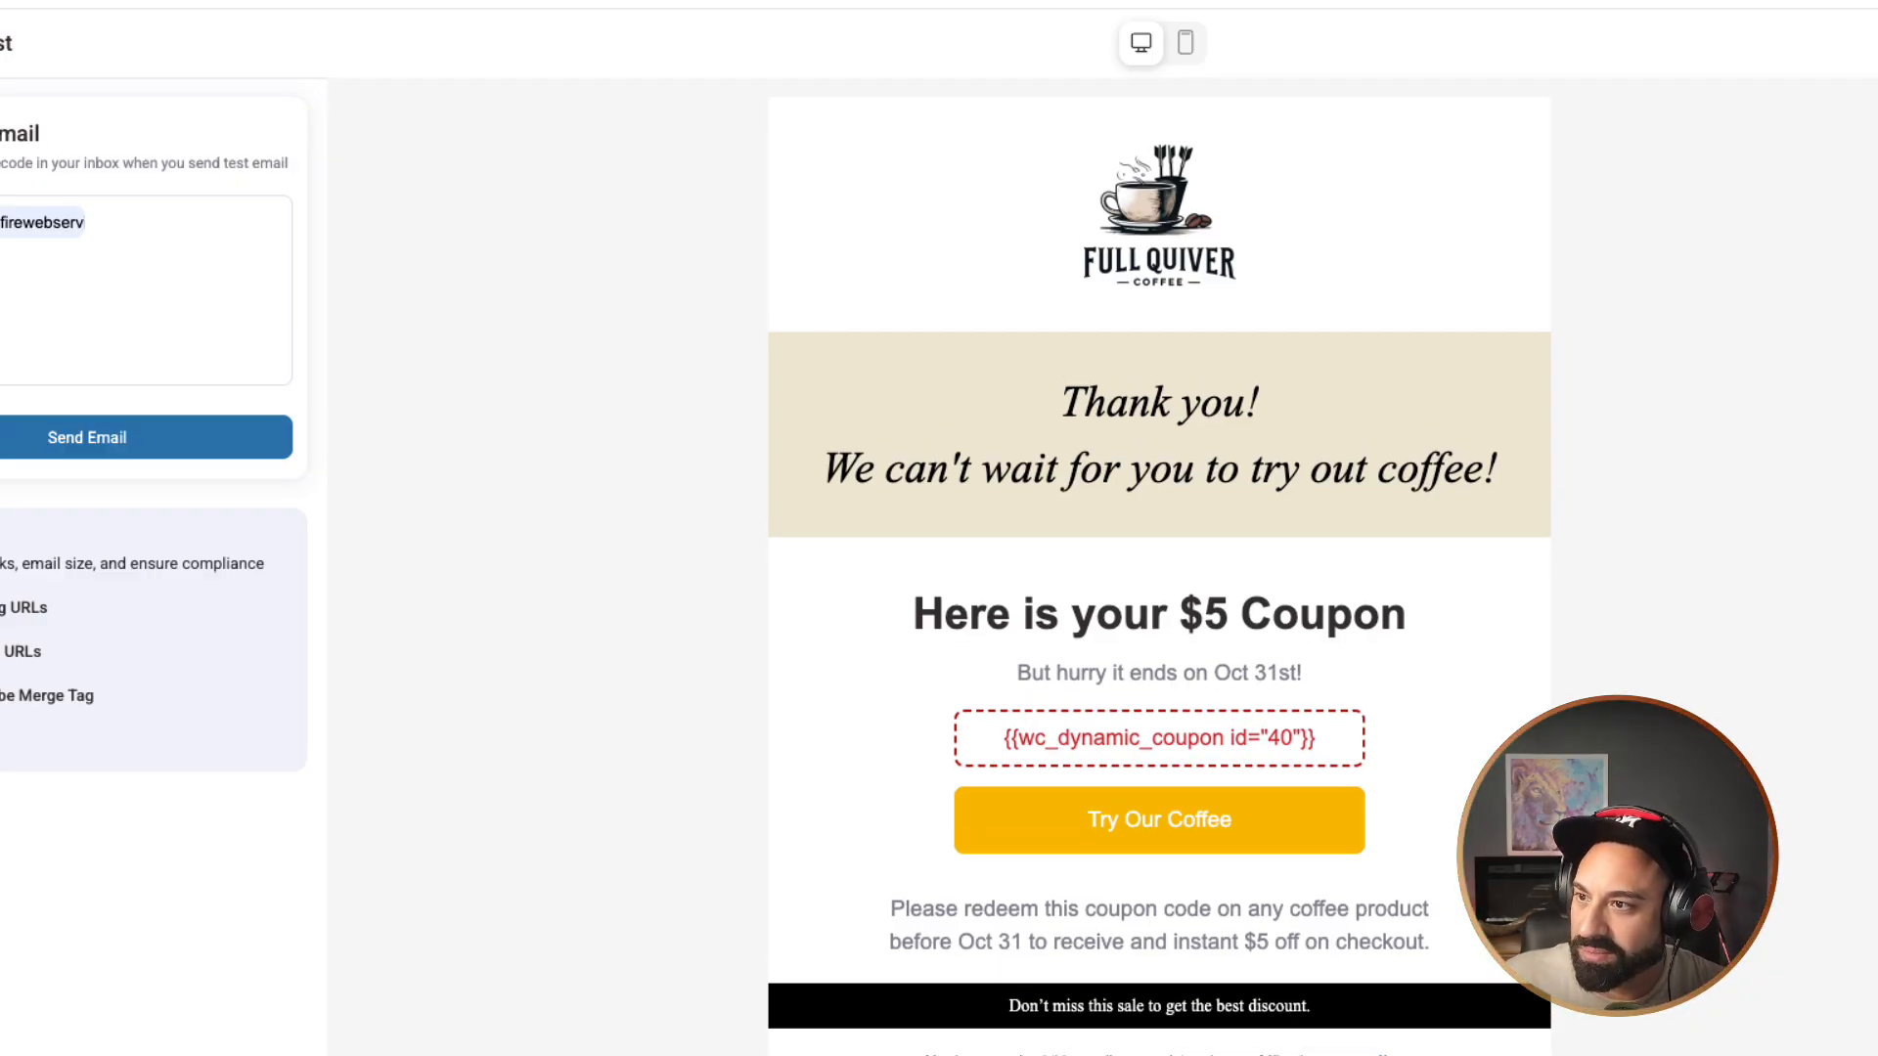
left_click(33, 223)
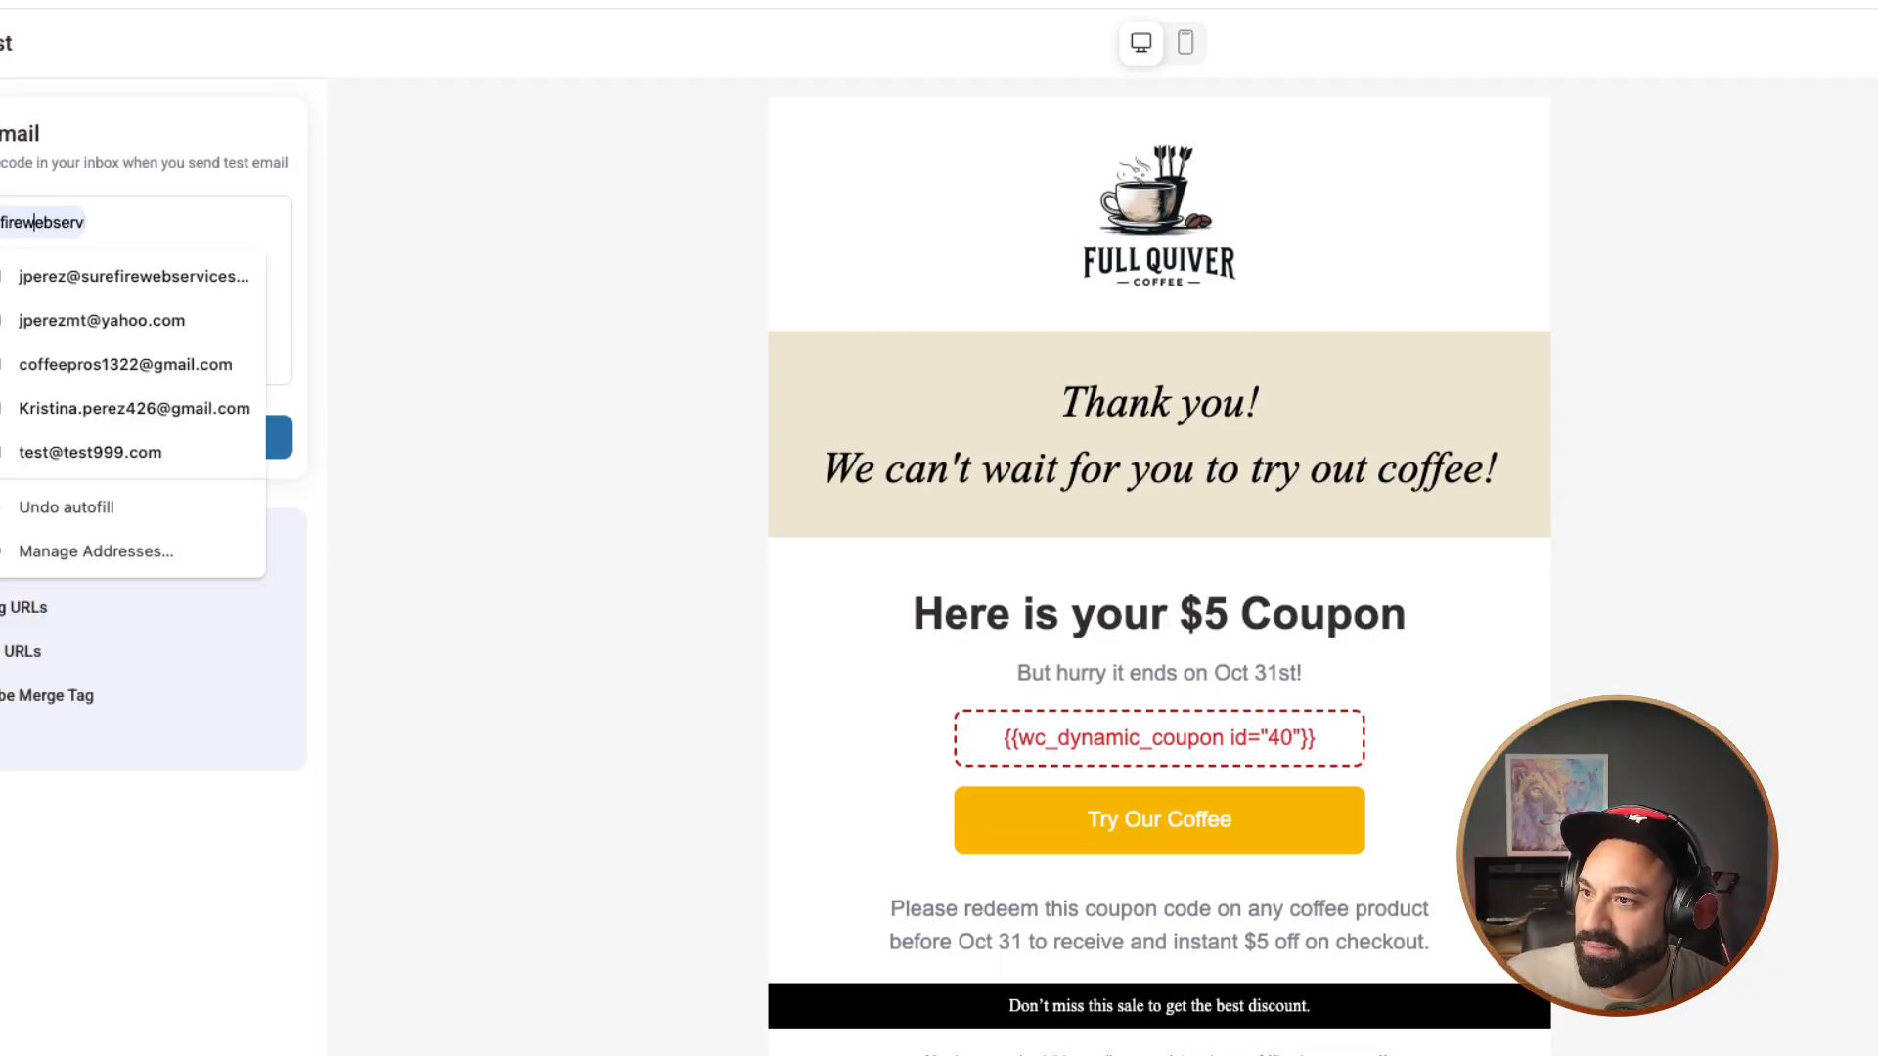
key("Return")
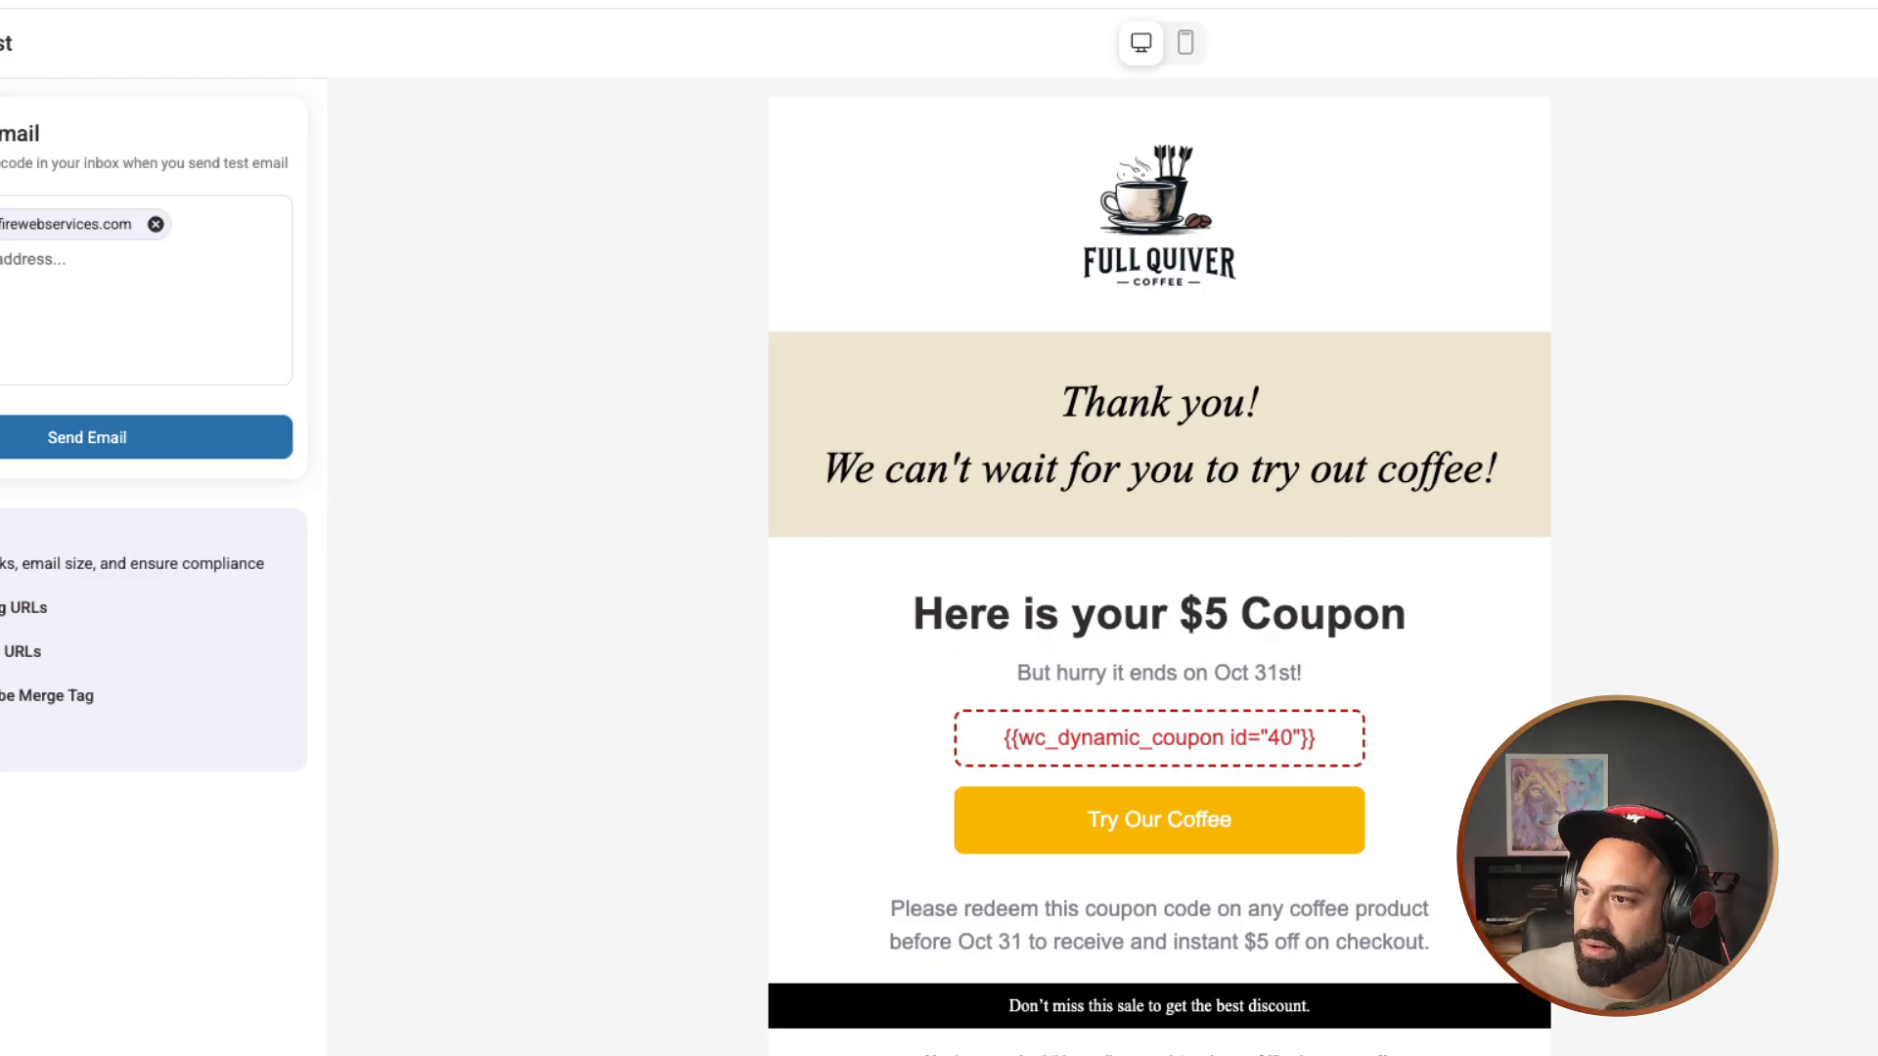
left_click(87, 437)
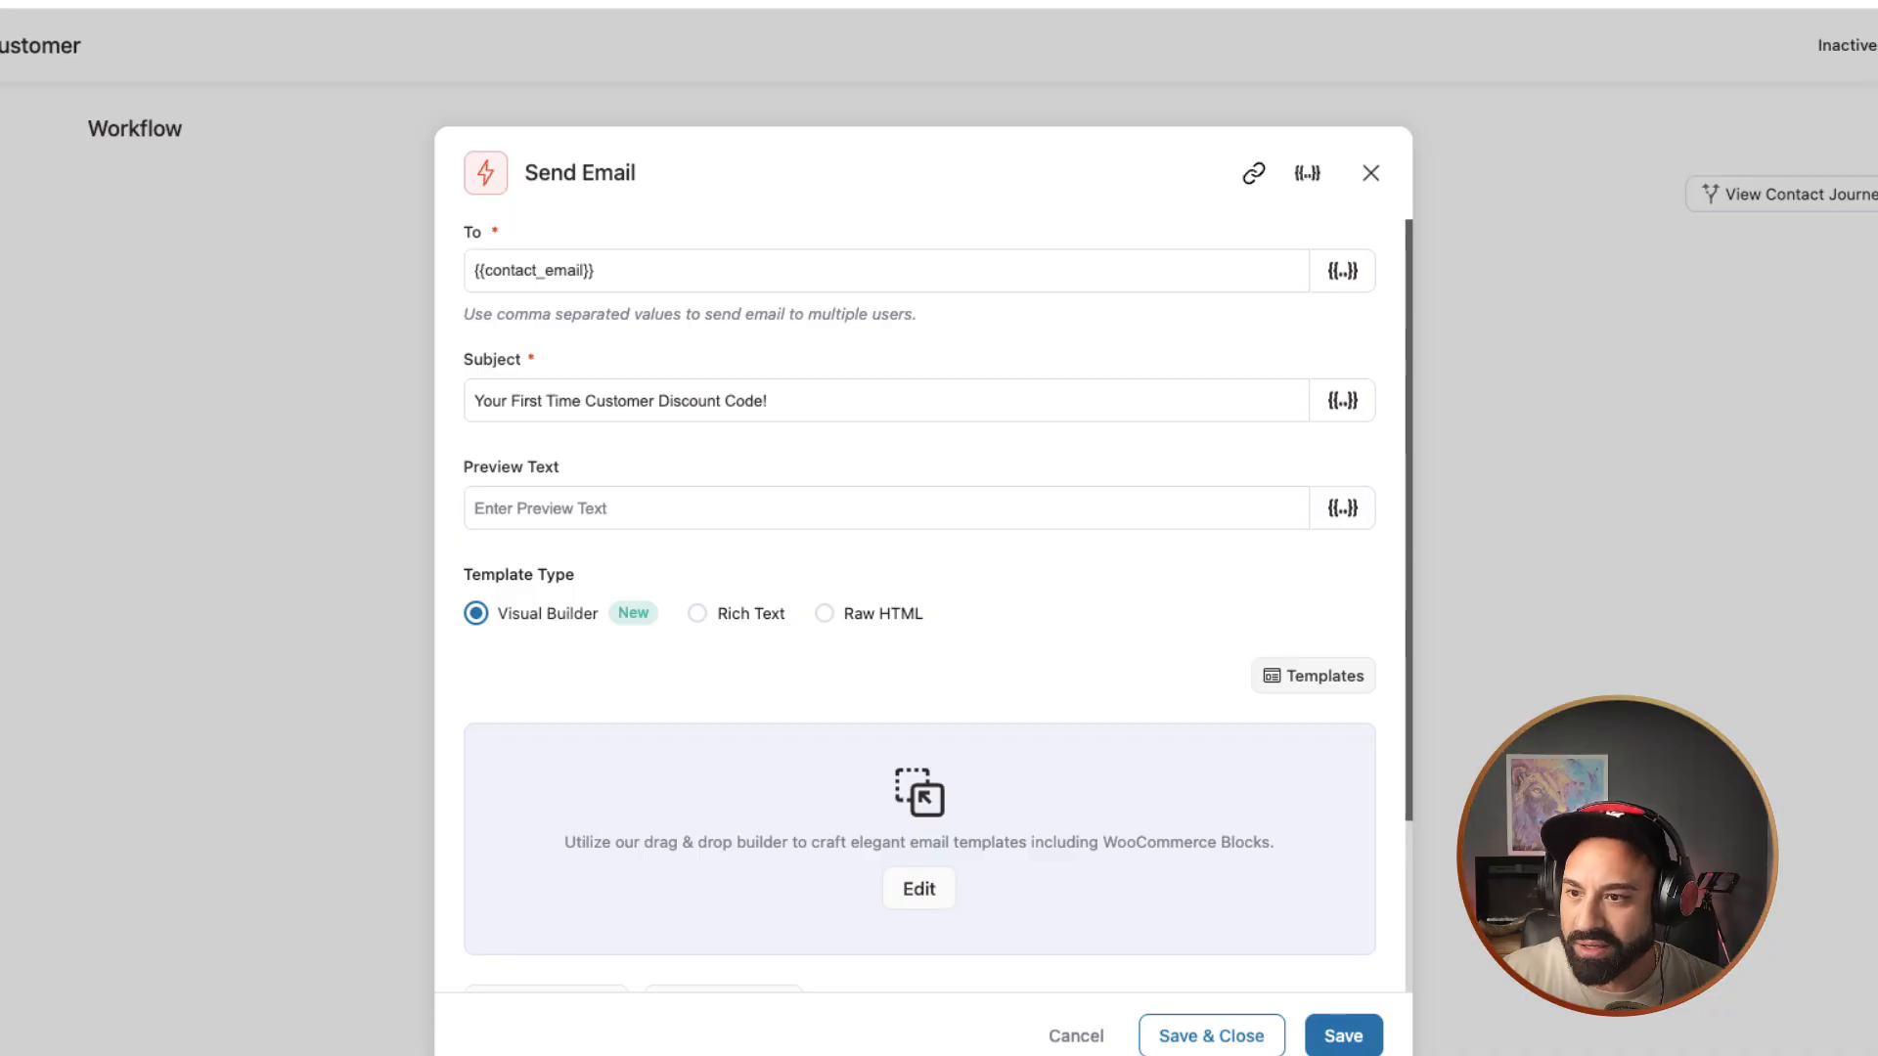
Step: Save and close the Send Email action, and switch the automation from inactive to active
left_click(1343, 1036)
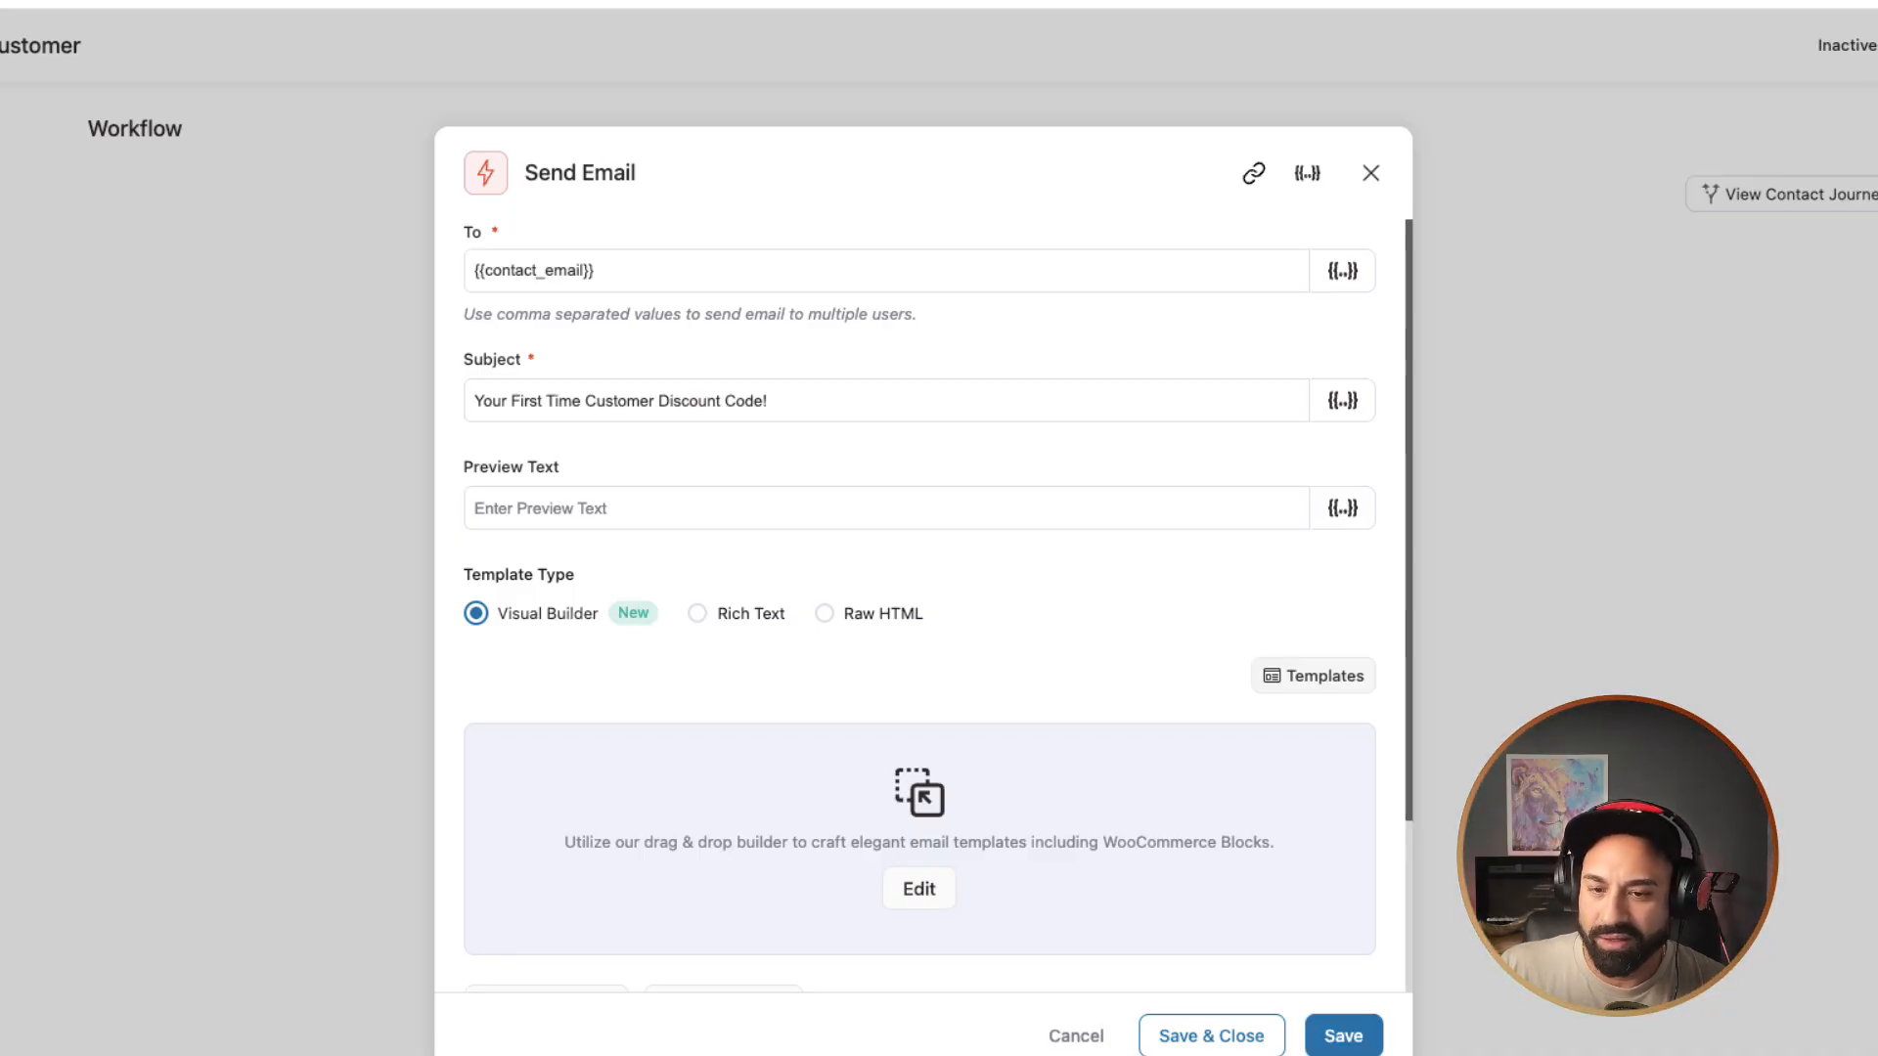
left_click(1372, 173)
scroll(1091, 606, "down", 1)
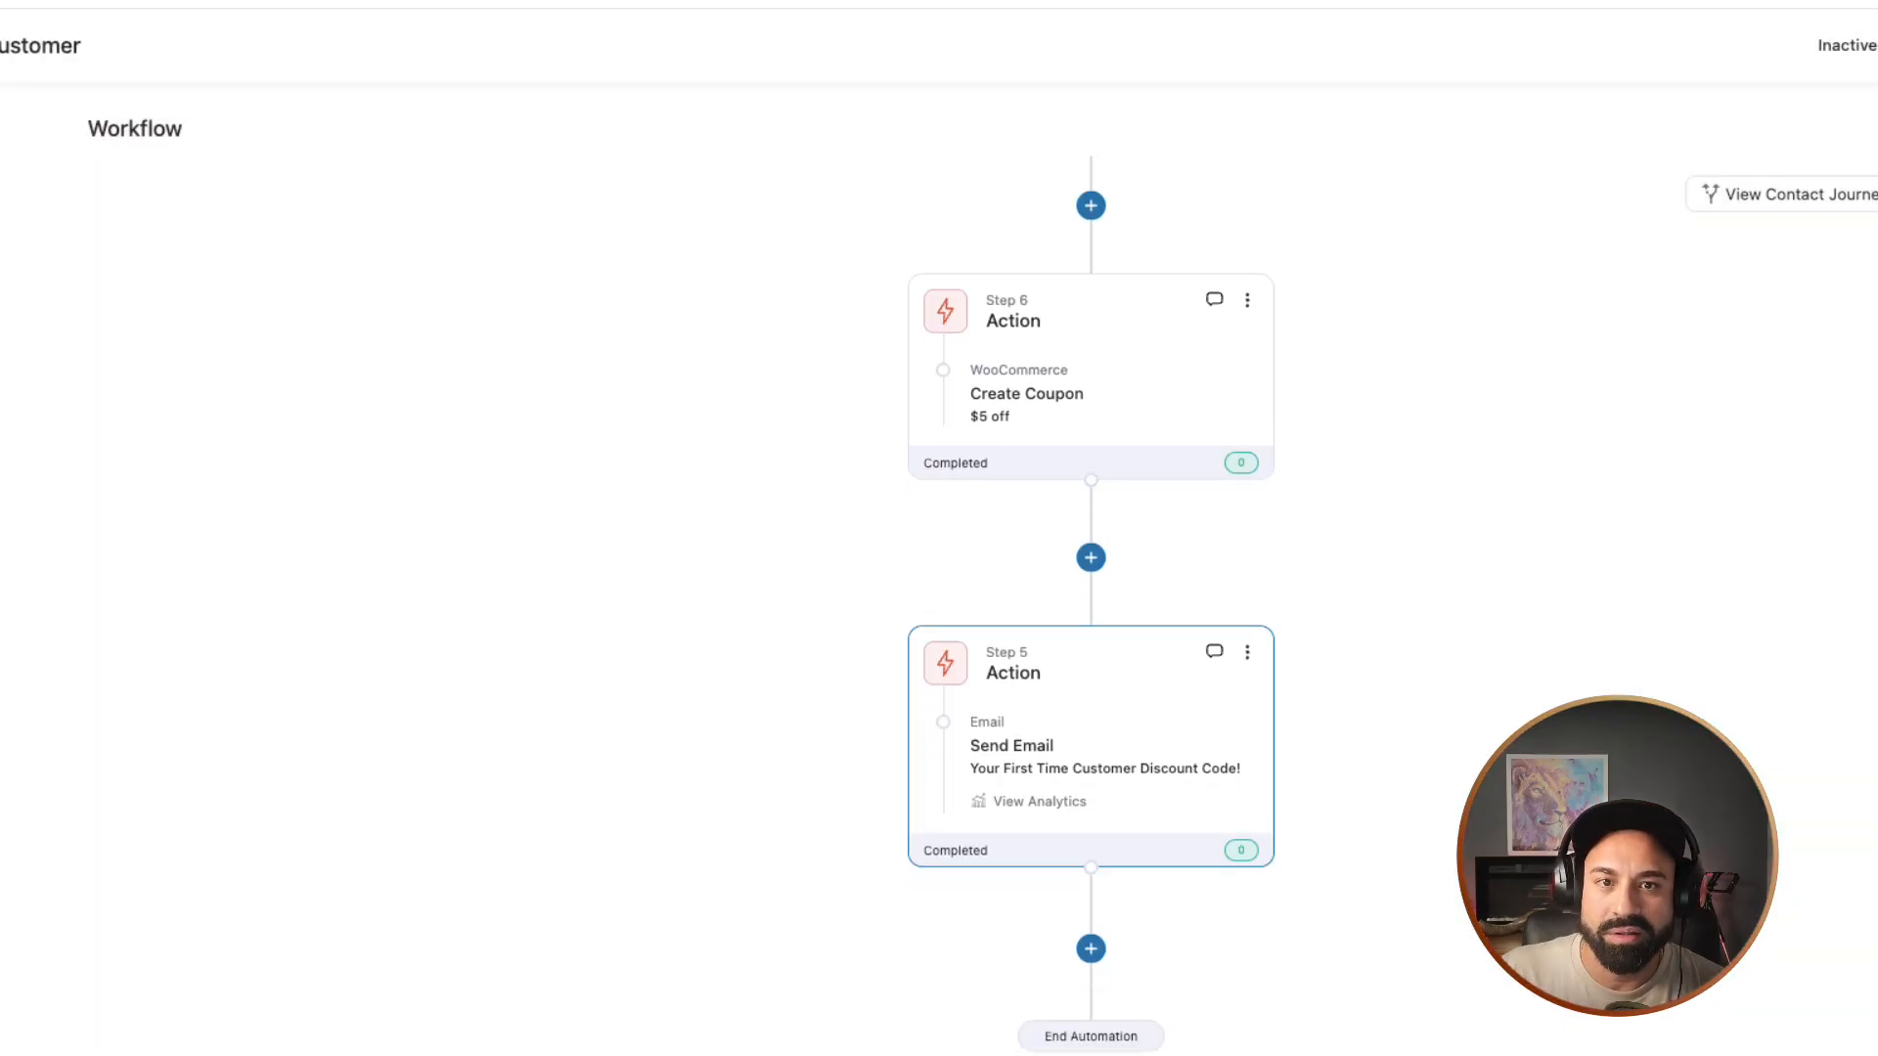
left_click(1876, 45)
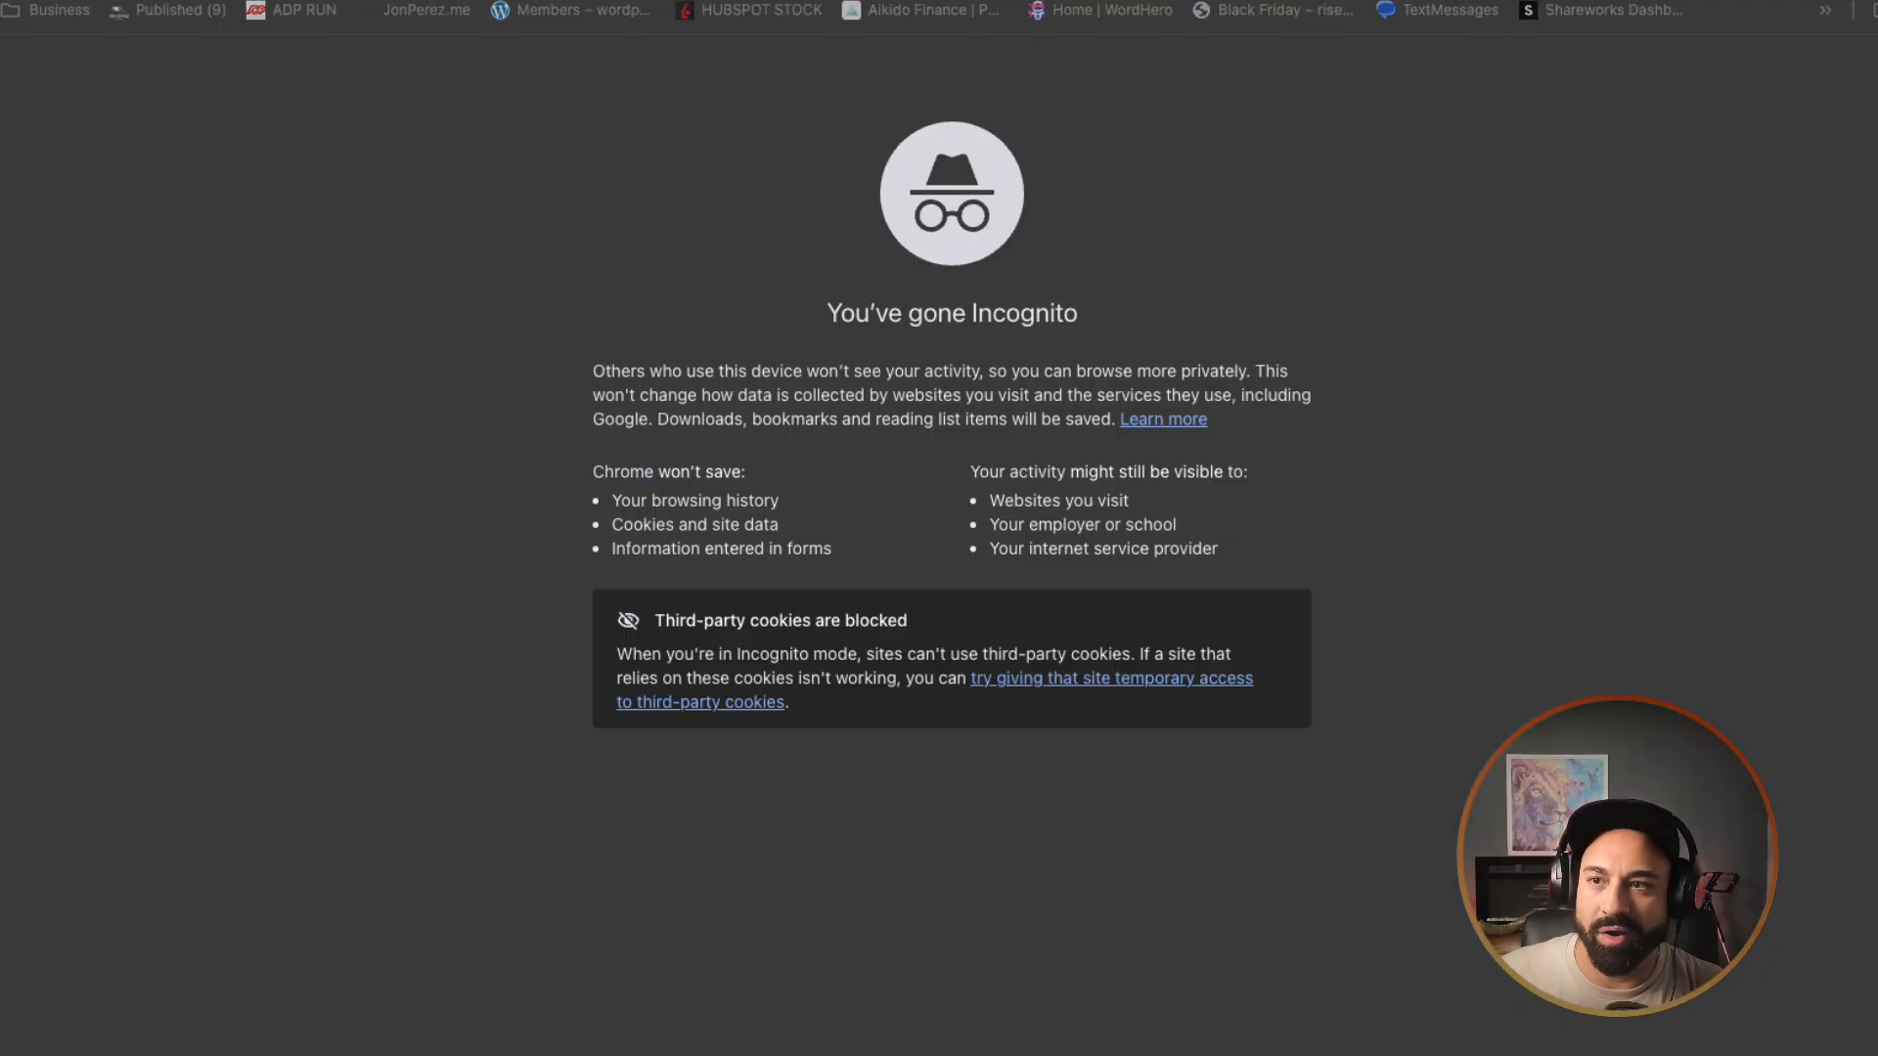
type("https://fullquivercoffee.com/coffee/")
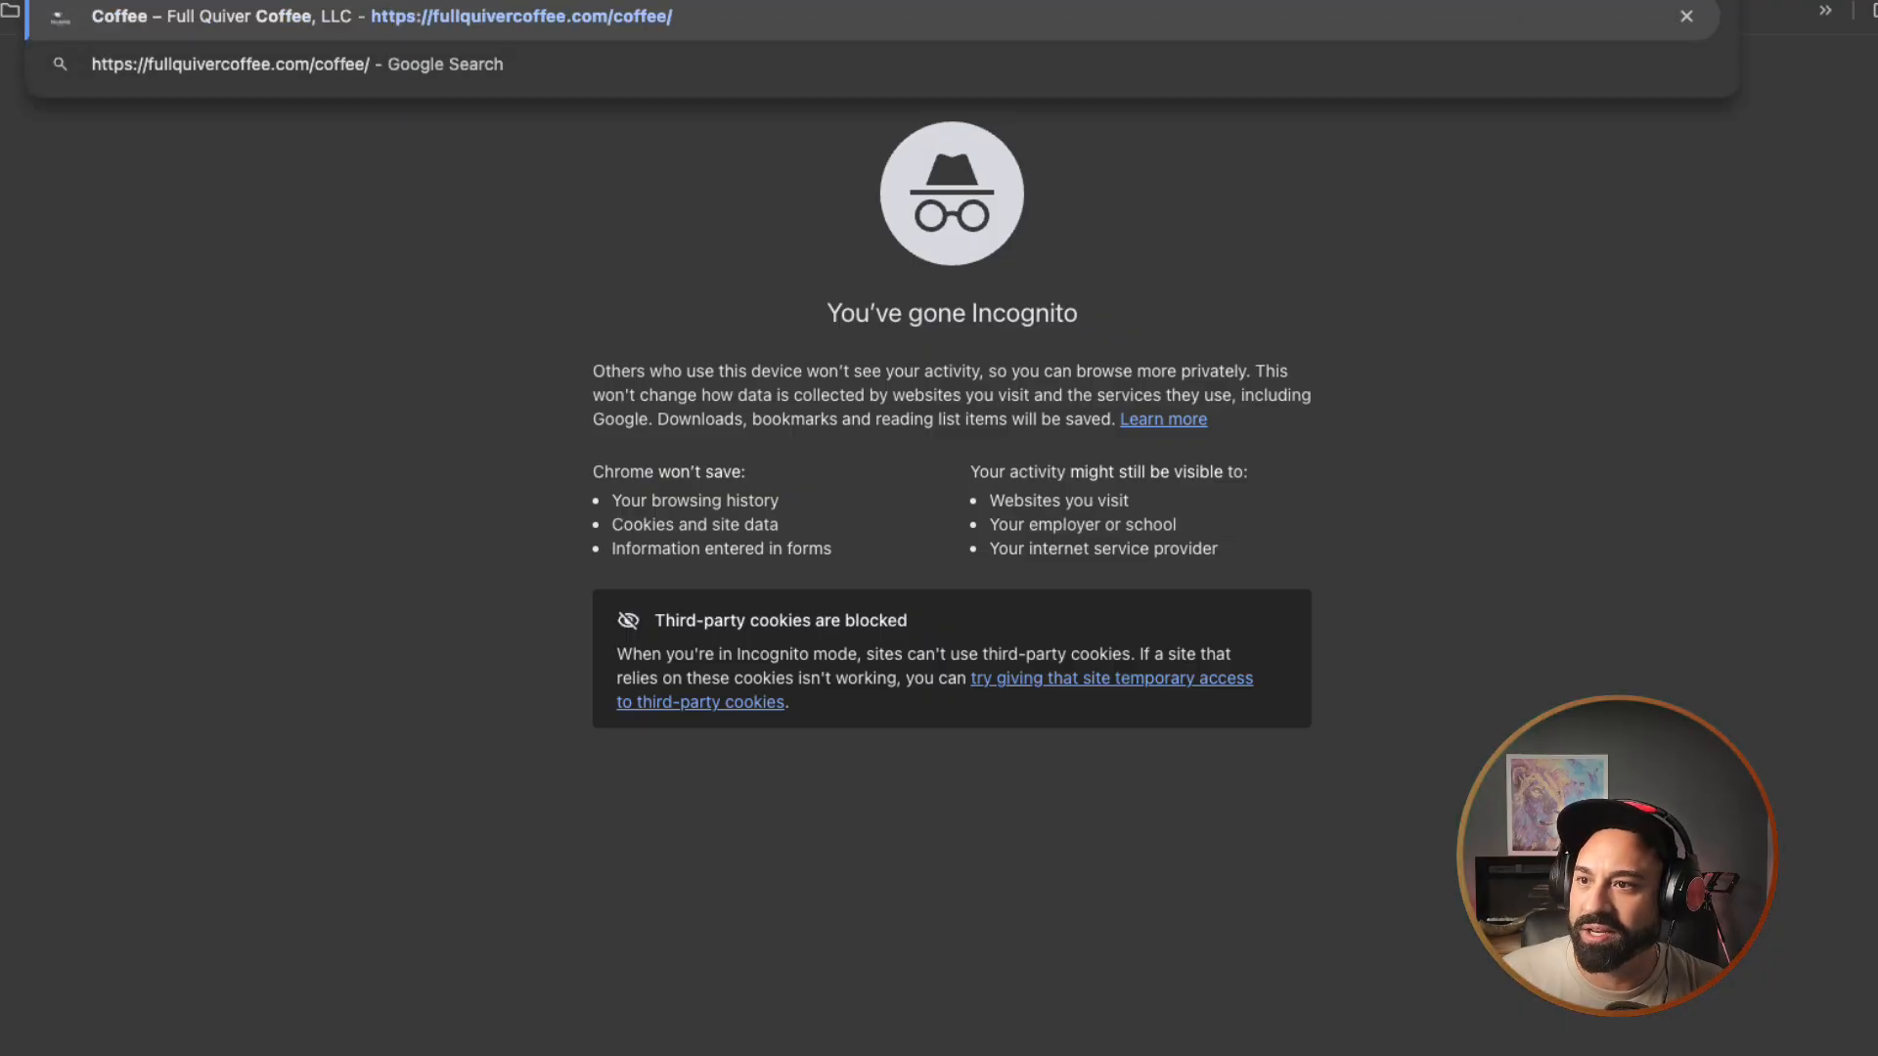
key("alt+BackSpace")
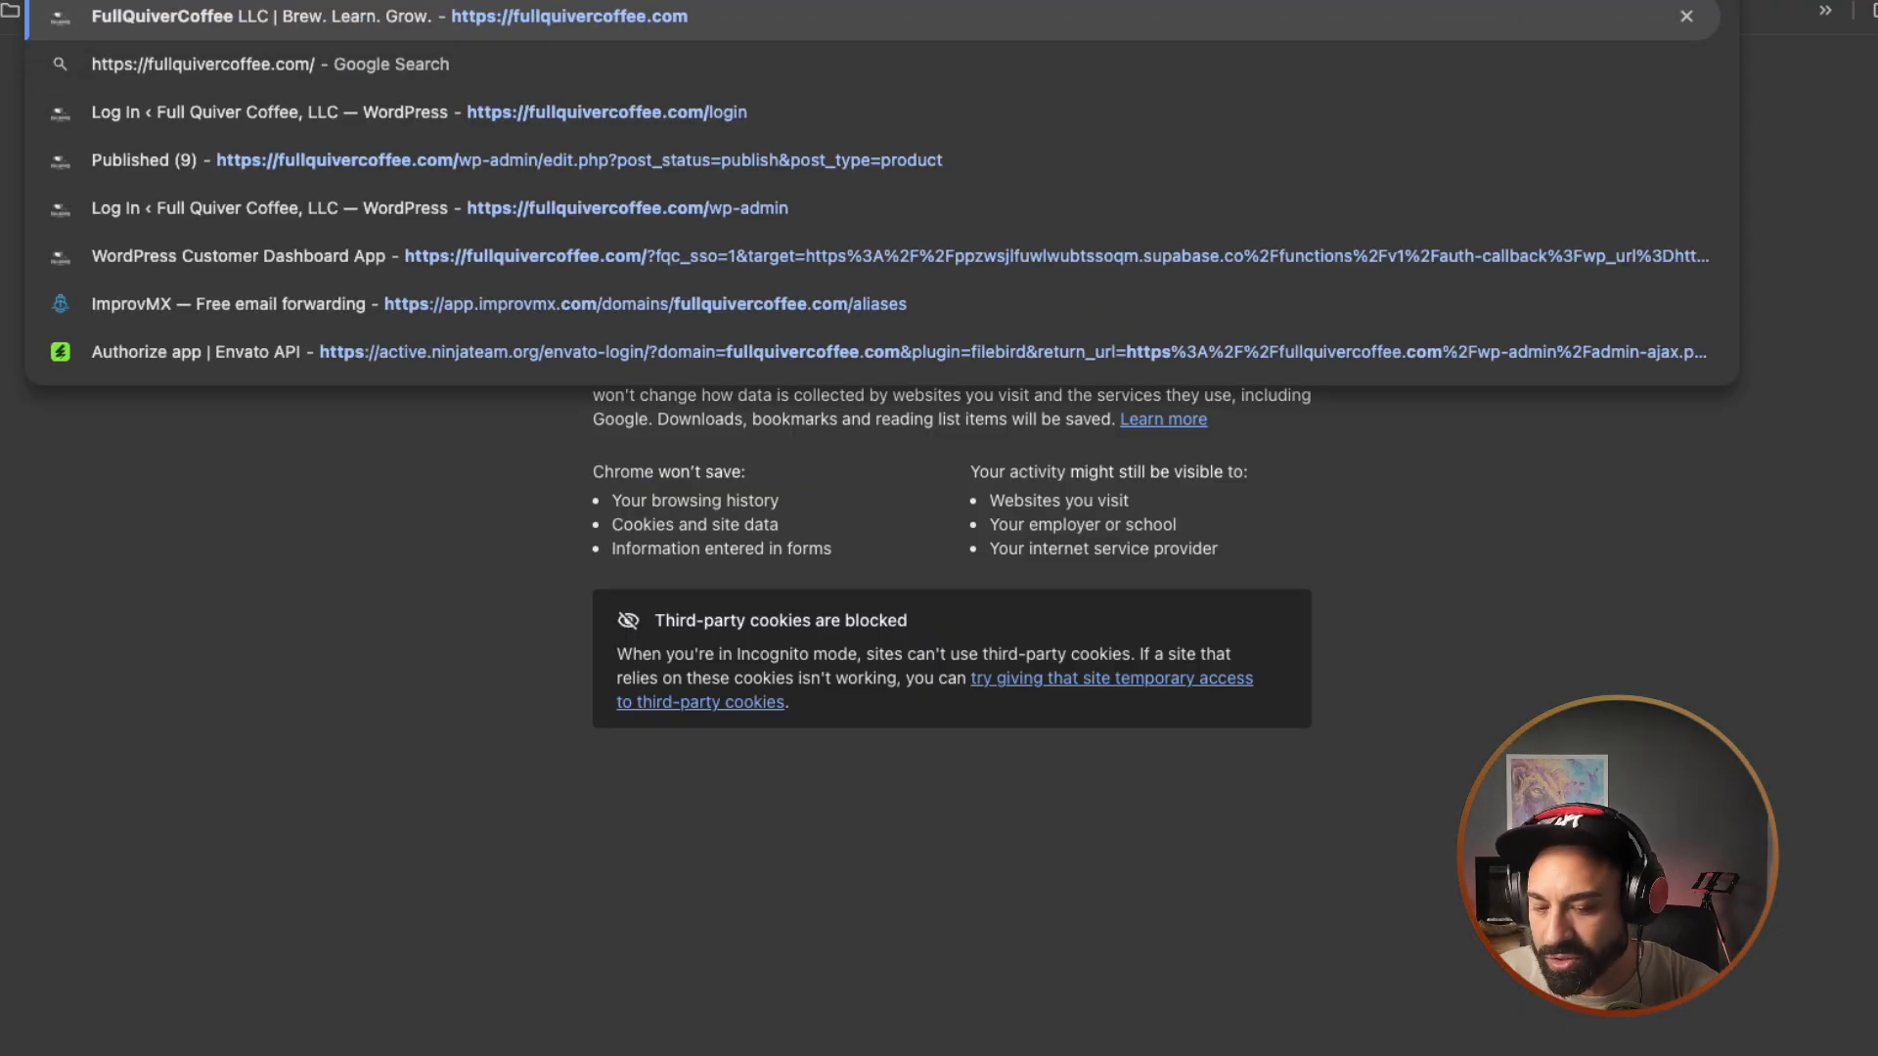
key("Return")
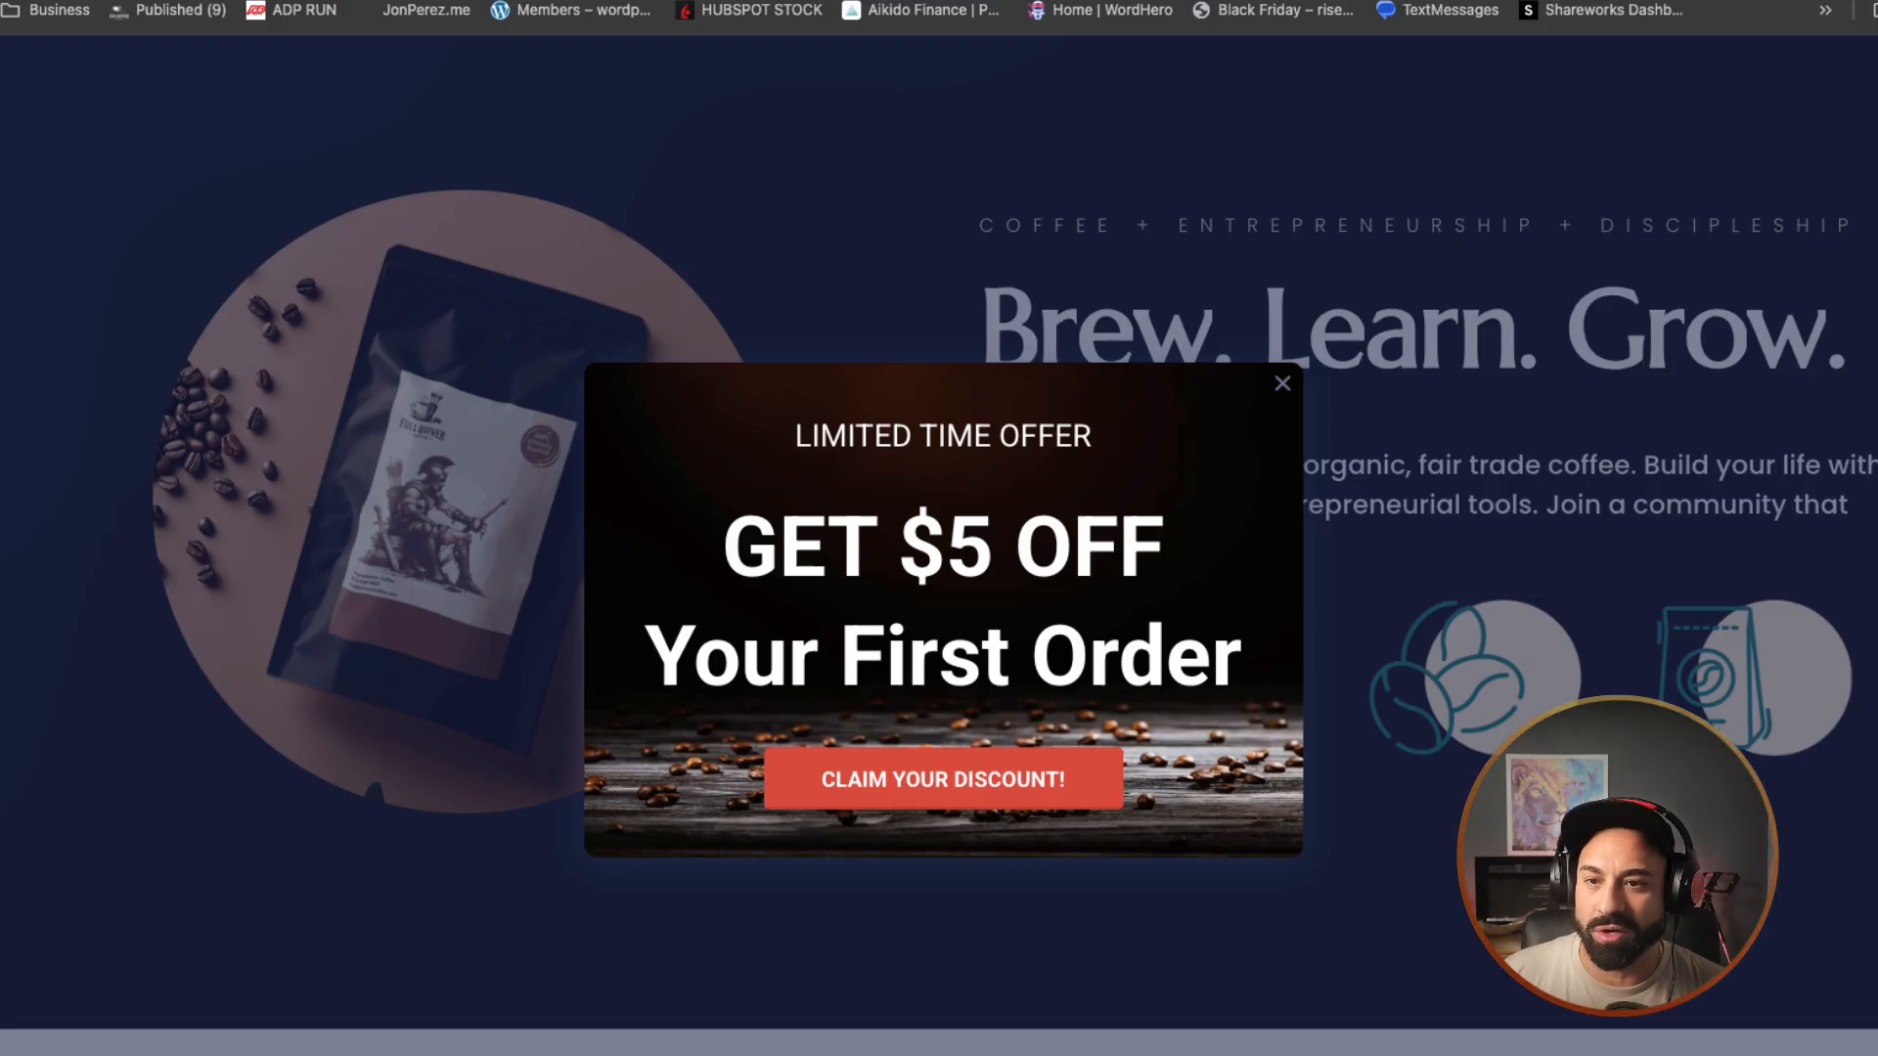
Step: Claim the $5 first-order discount in the popup and submit its form with the customer's first name and email address
left_click(944, 779)
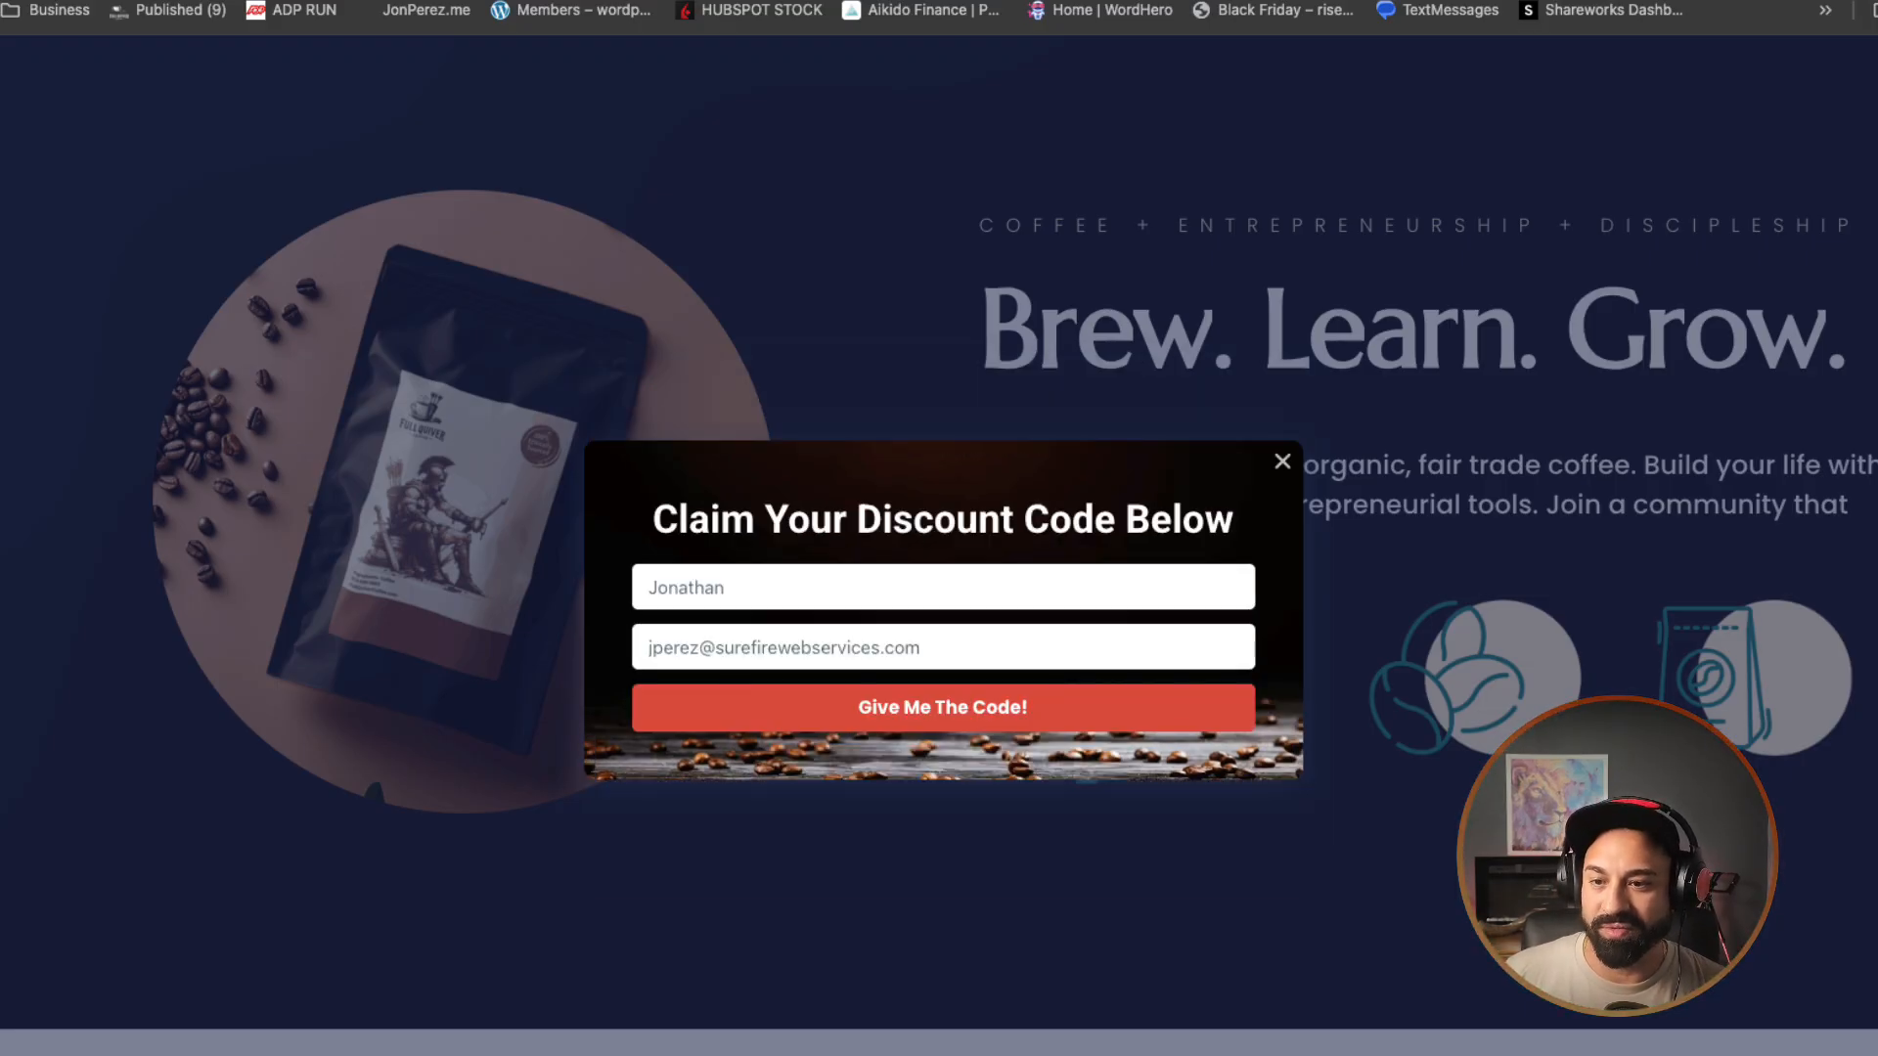
left_click(942, 708)
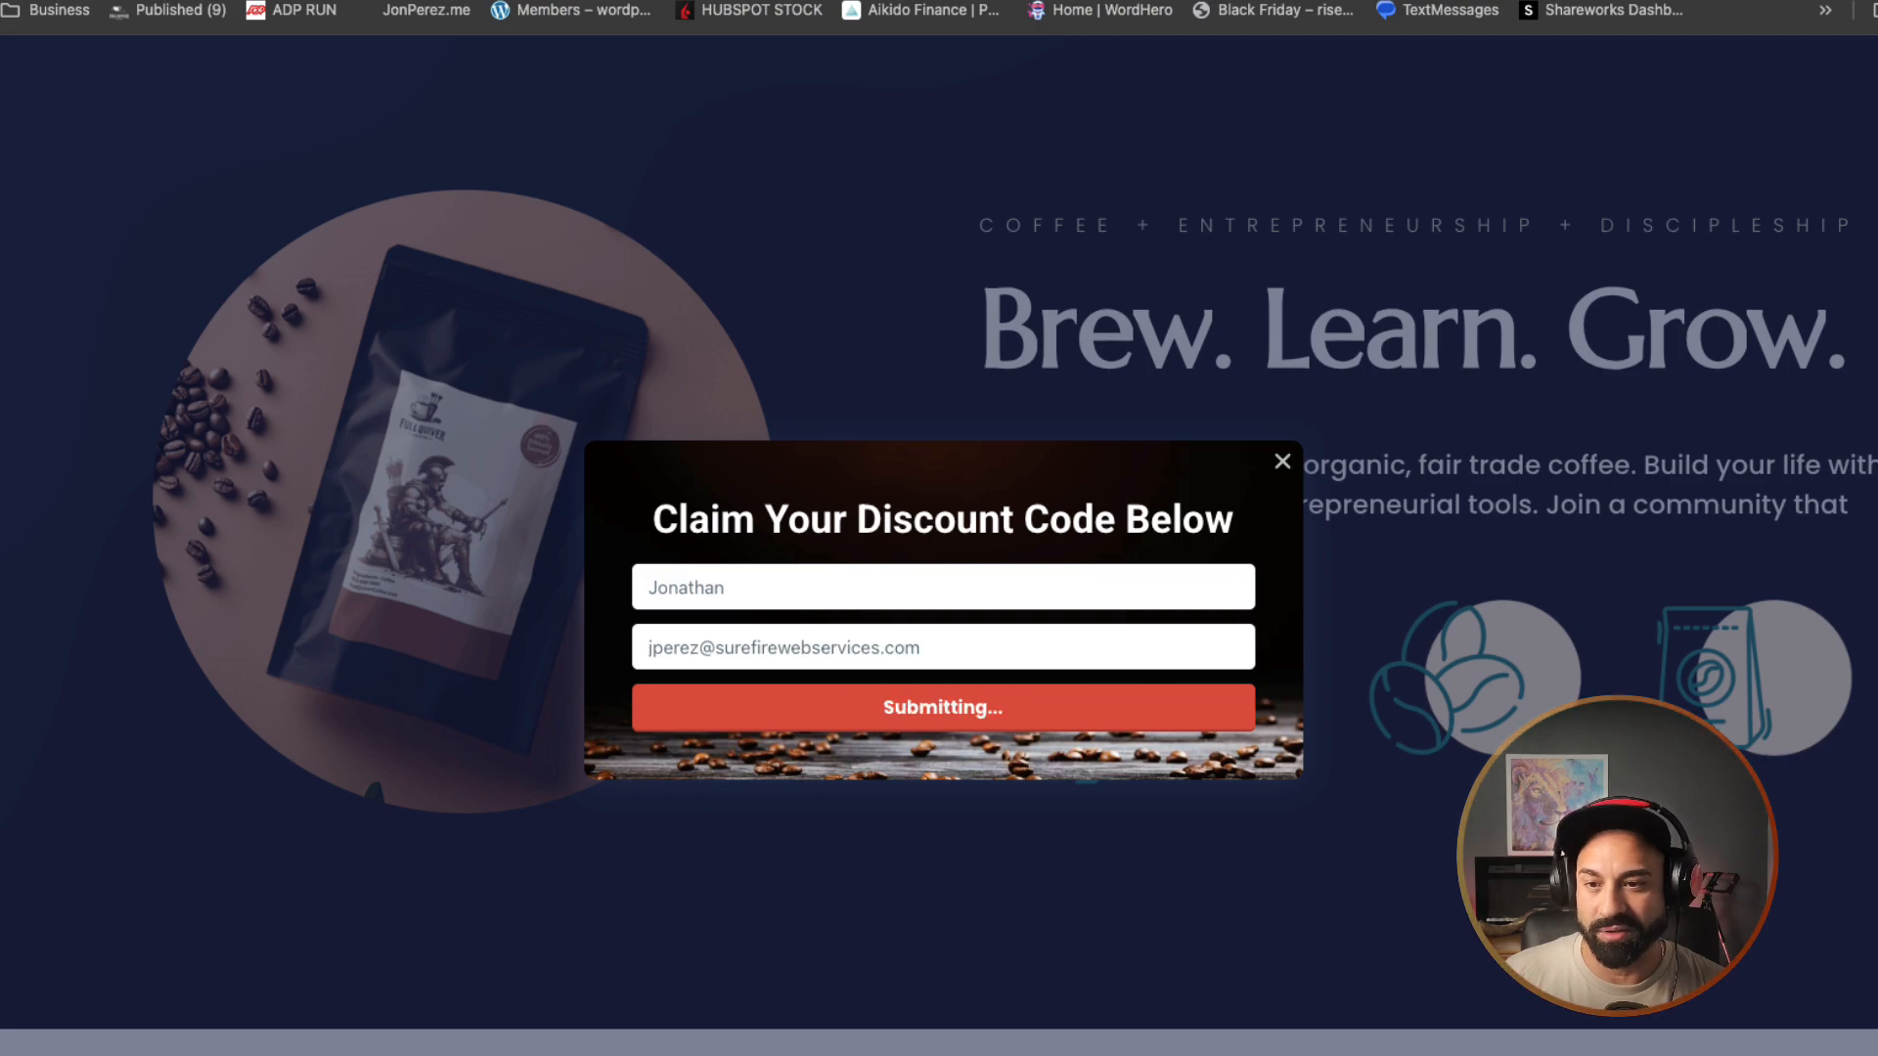